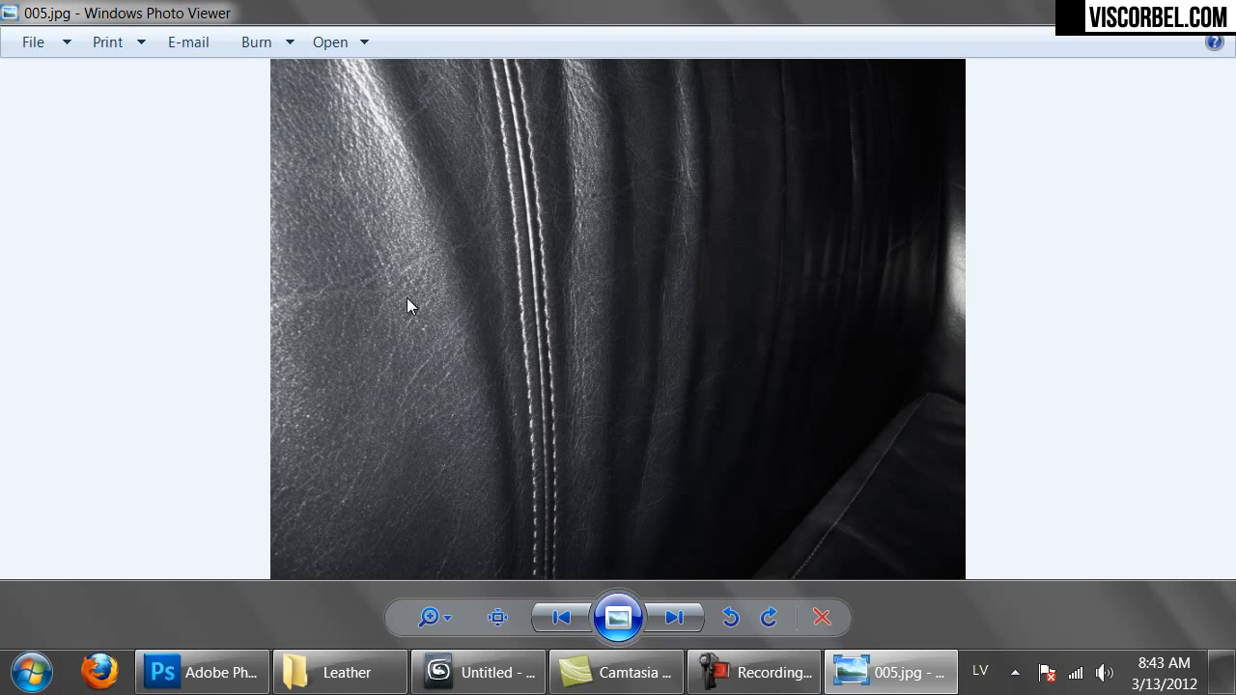
Step: Browse the leather reference photos from the black stitched close-up through the sofas and crocodile case to leather_sofa_texture.jpg
left_click(675, 617)
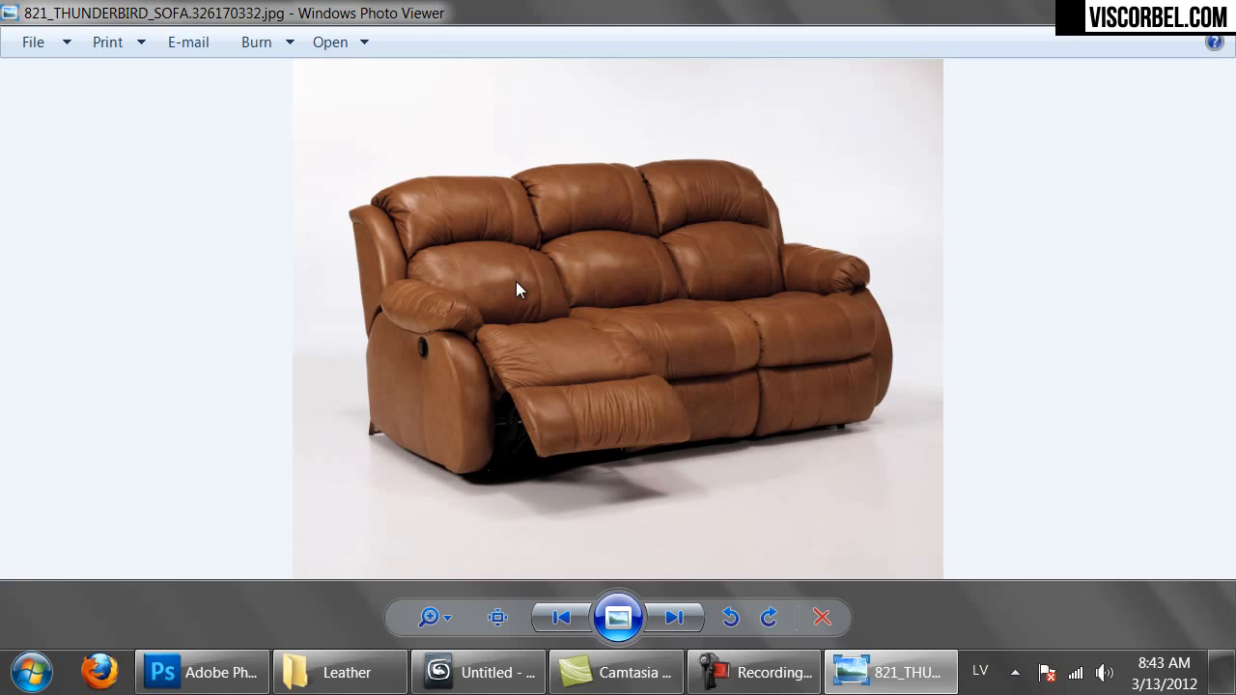
left_click(676, 618)
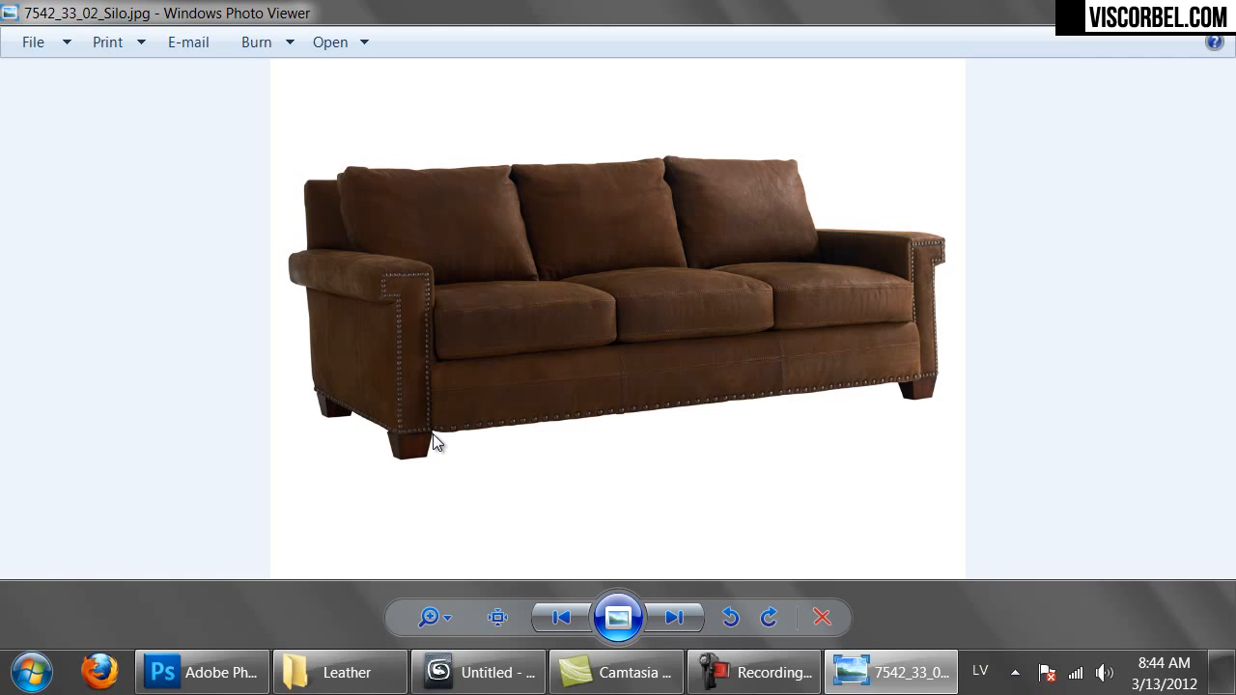
left_click(675, 617)
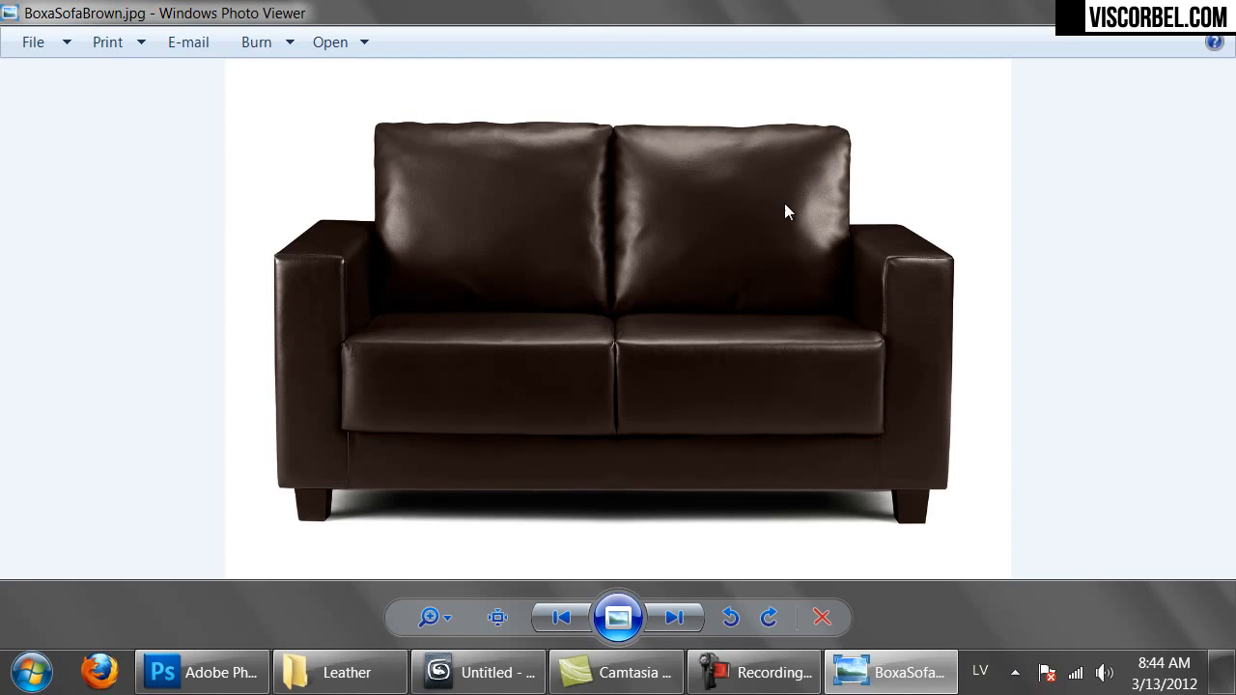
left_click(677, 617)
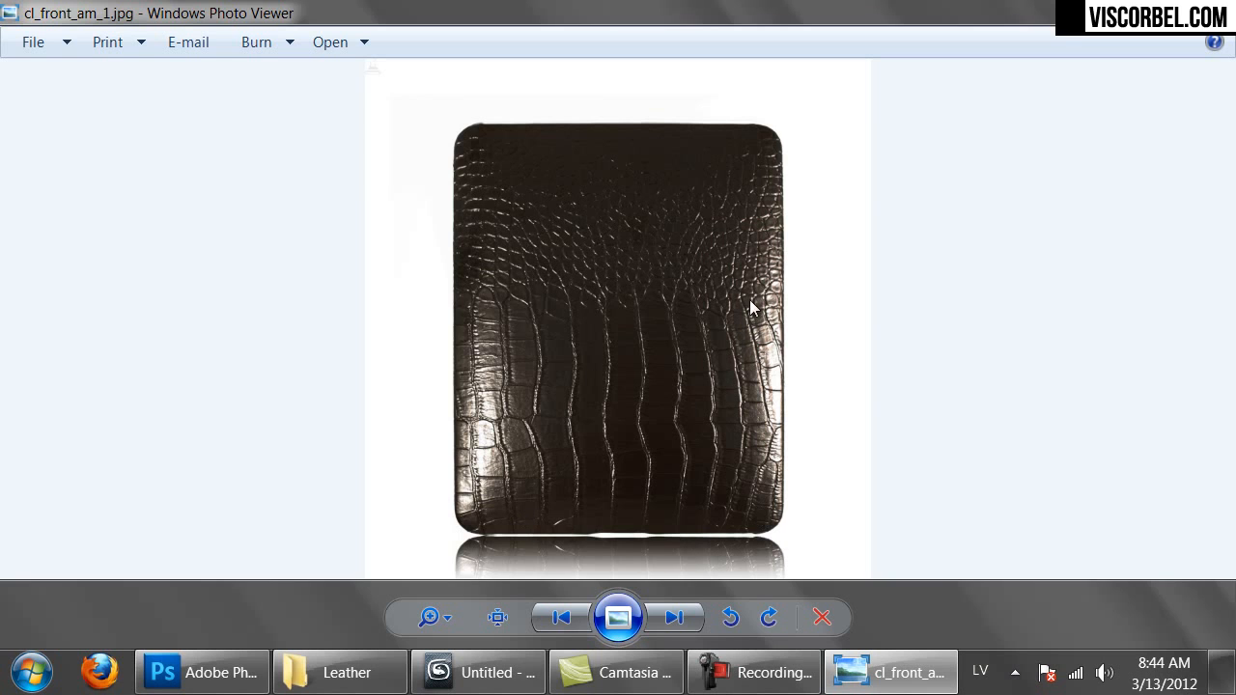
left_click(660, 618)
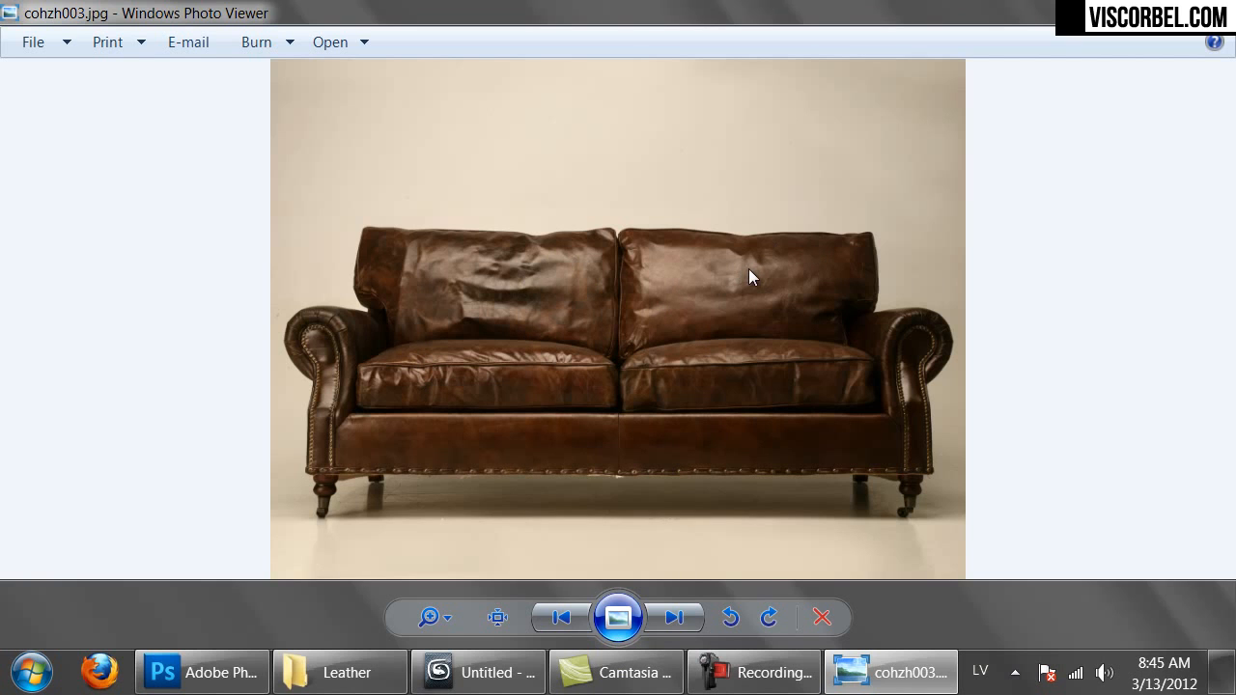
left_click(671, 622)
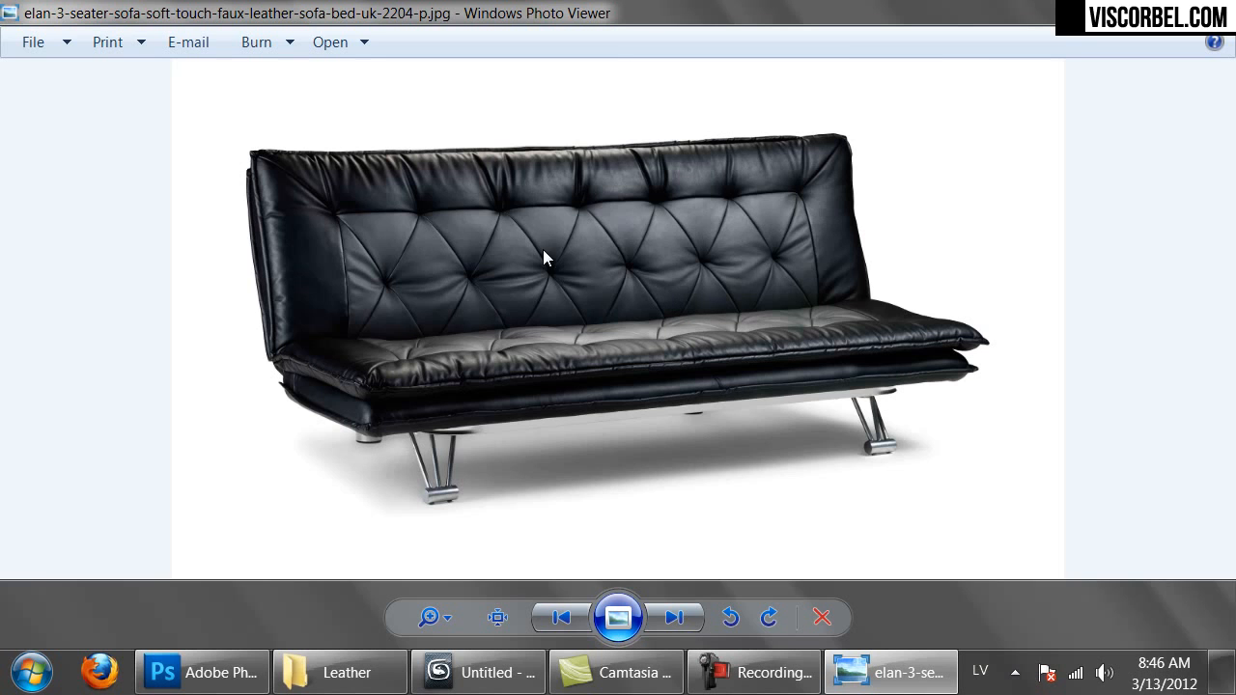
left_click(691, 633)
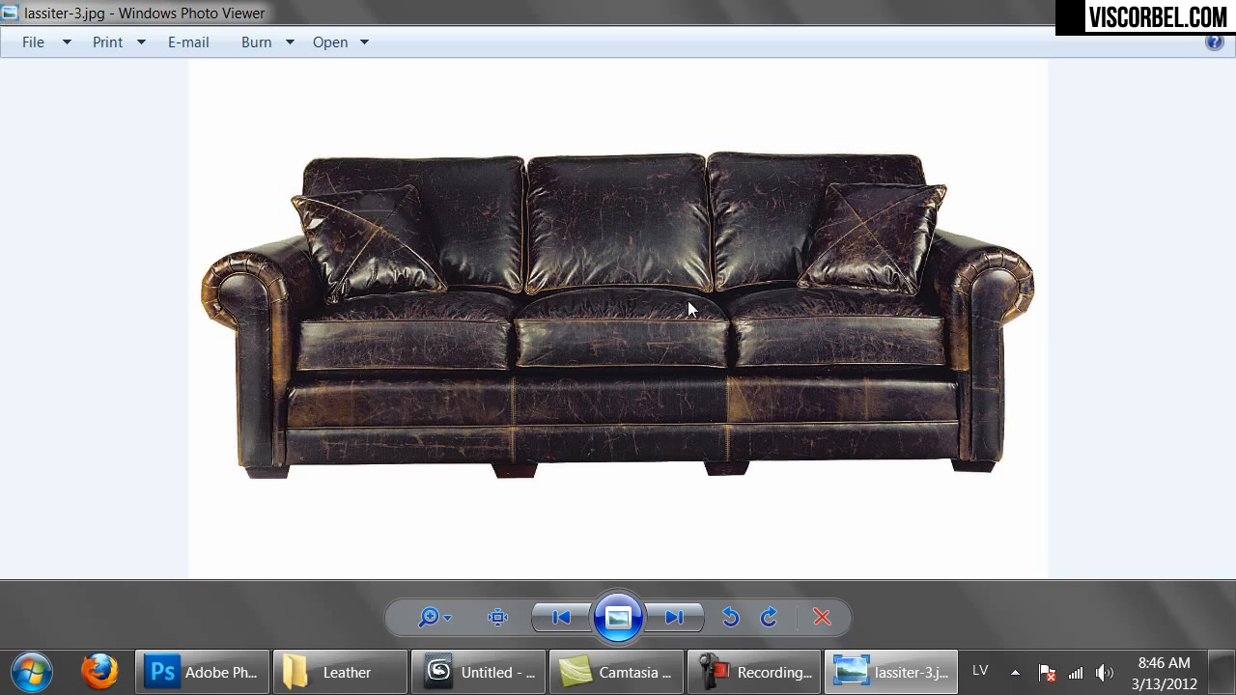
left_click(675, 619)
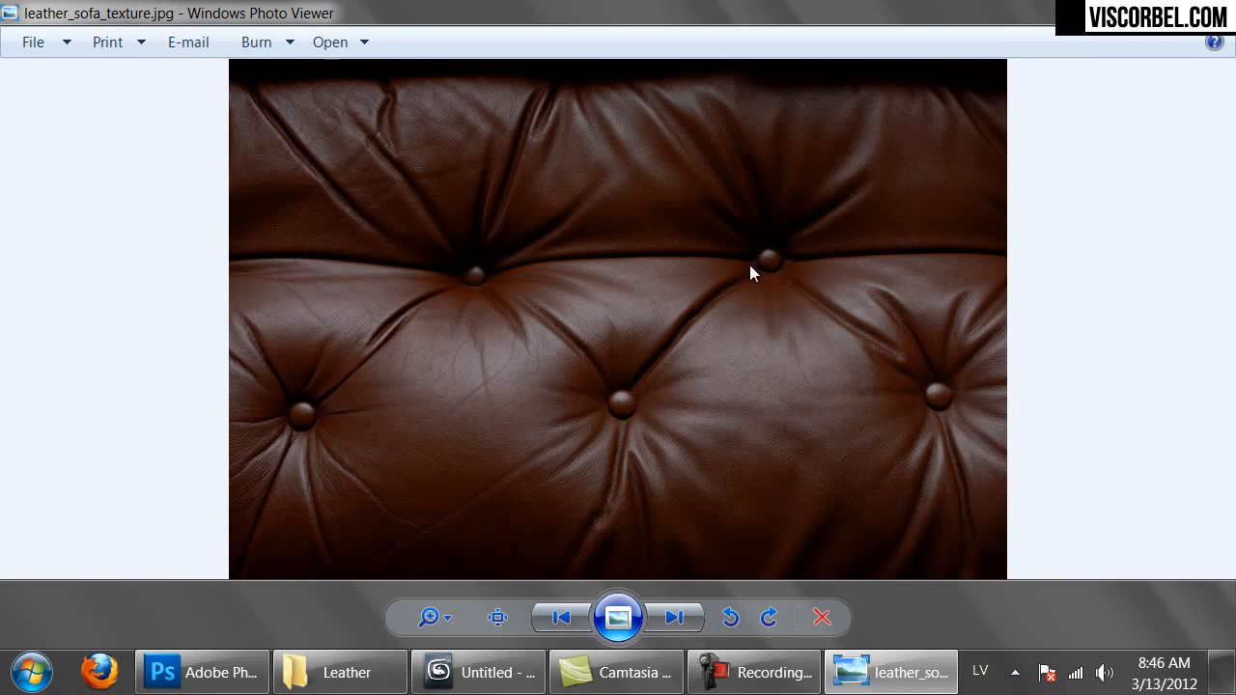
Step: Examine the grain, wrinkles and highlights around the buttons of the brown tufted leather at actual size, then return to the full-image view
left_click(490, 626)
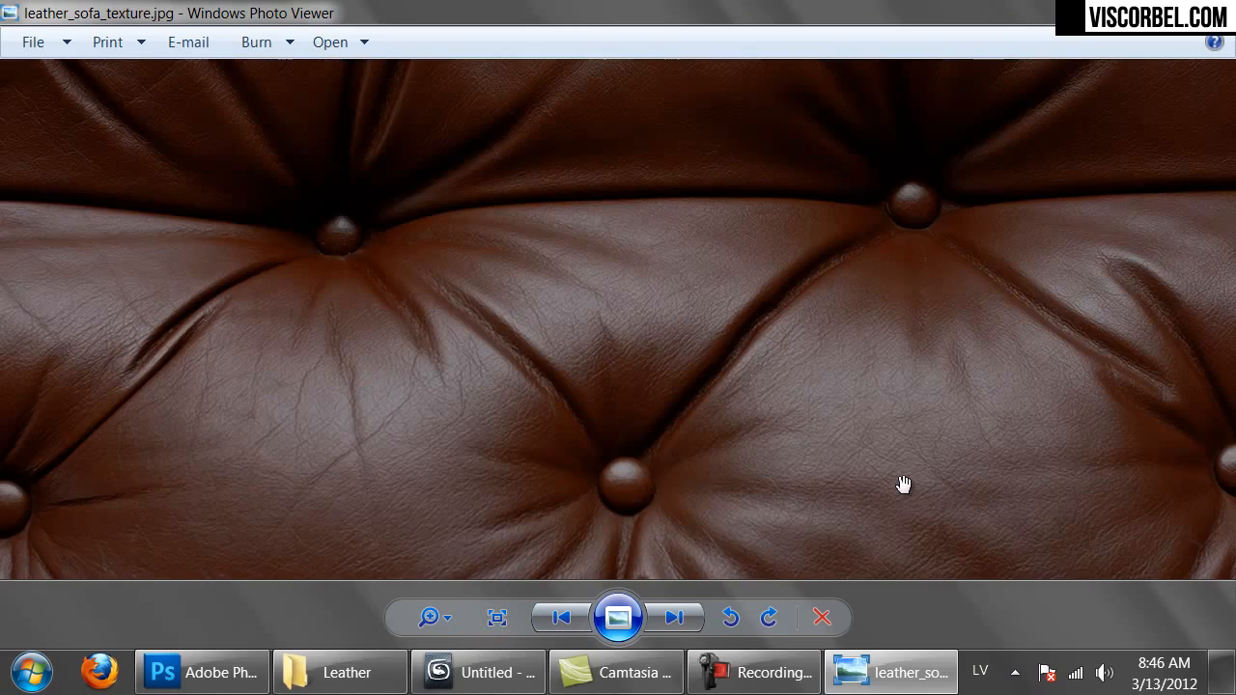
left_click_drag(904, 480, 612, 270)
left_click_drag(437, 246, 719, 422)
left_click_drag(917, 414, 634, 244)
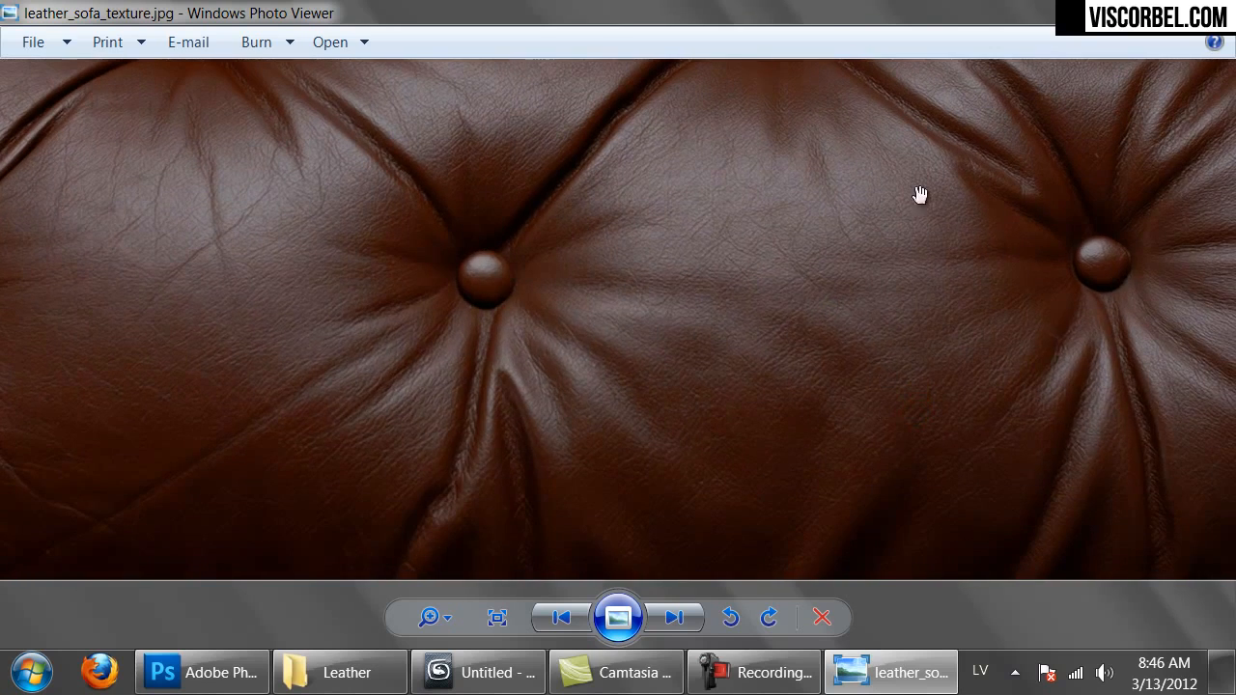
left_click_drag(847, 152, 1062, 279)
left_click_drag(261, 502, 804, 314)
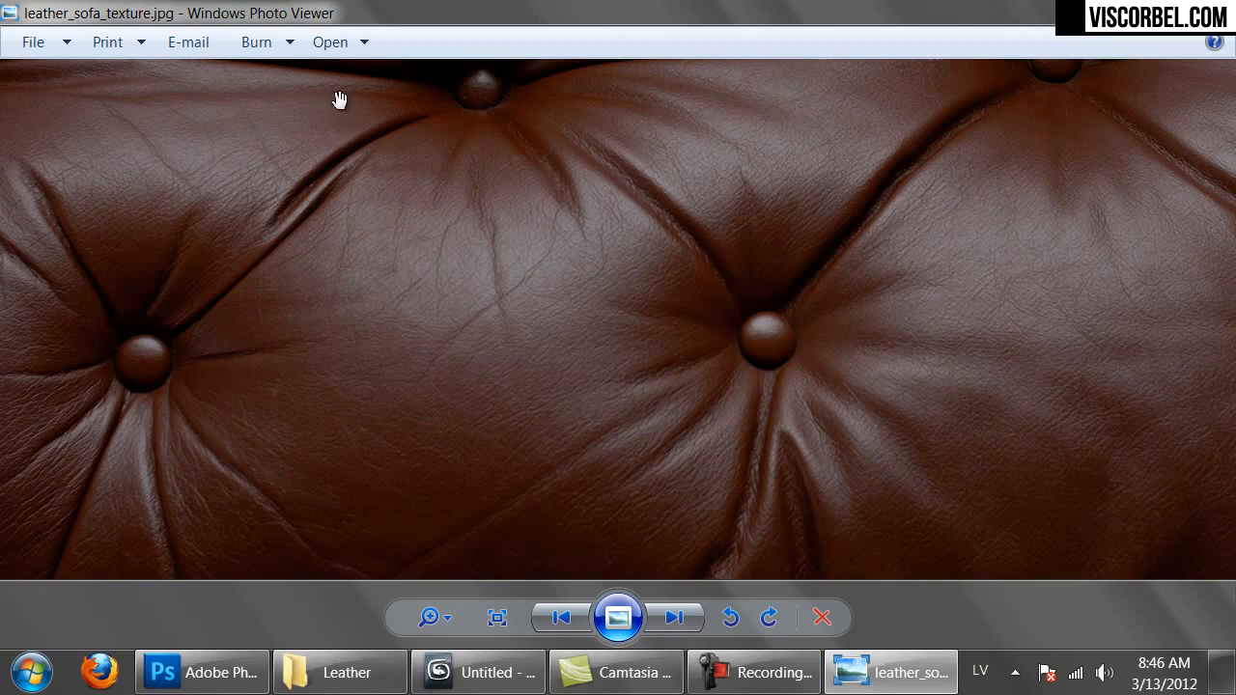
left_click_drag(869, 425, 620, 324)
left_click_drag(833, 364, 633, 354)
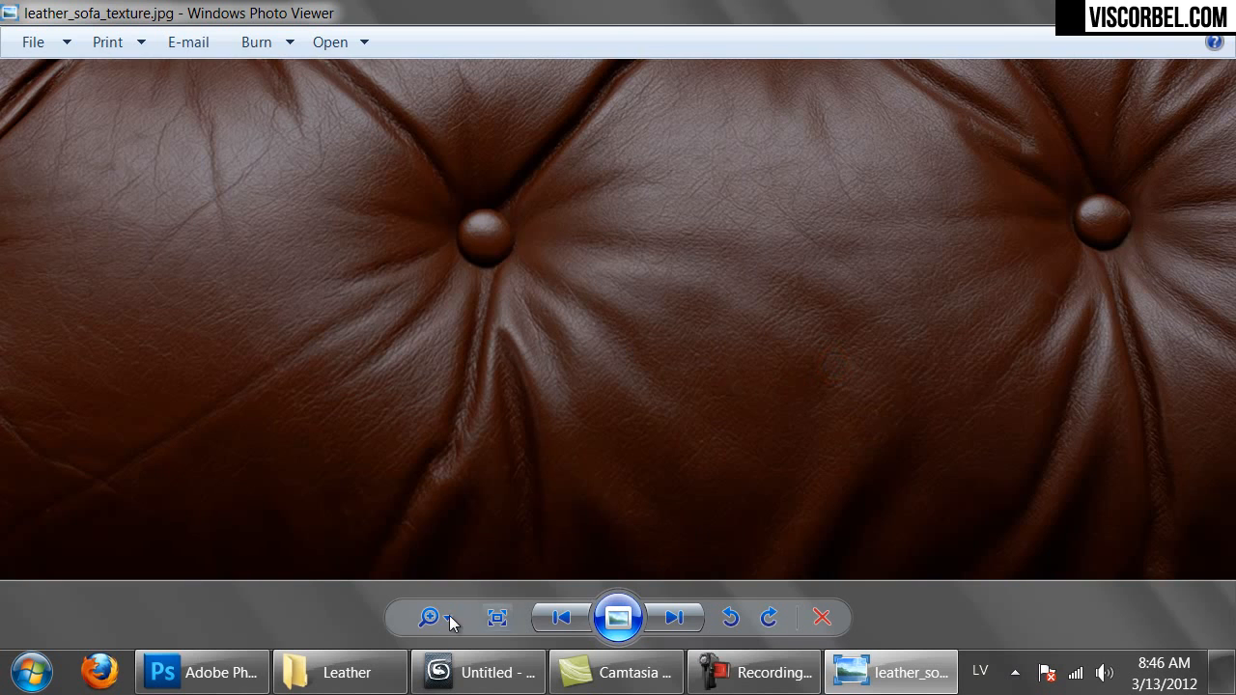
left_click(484, 615)
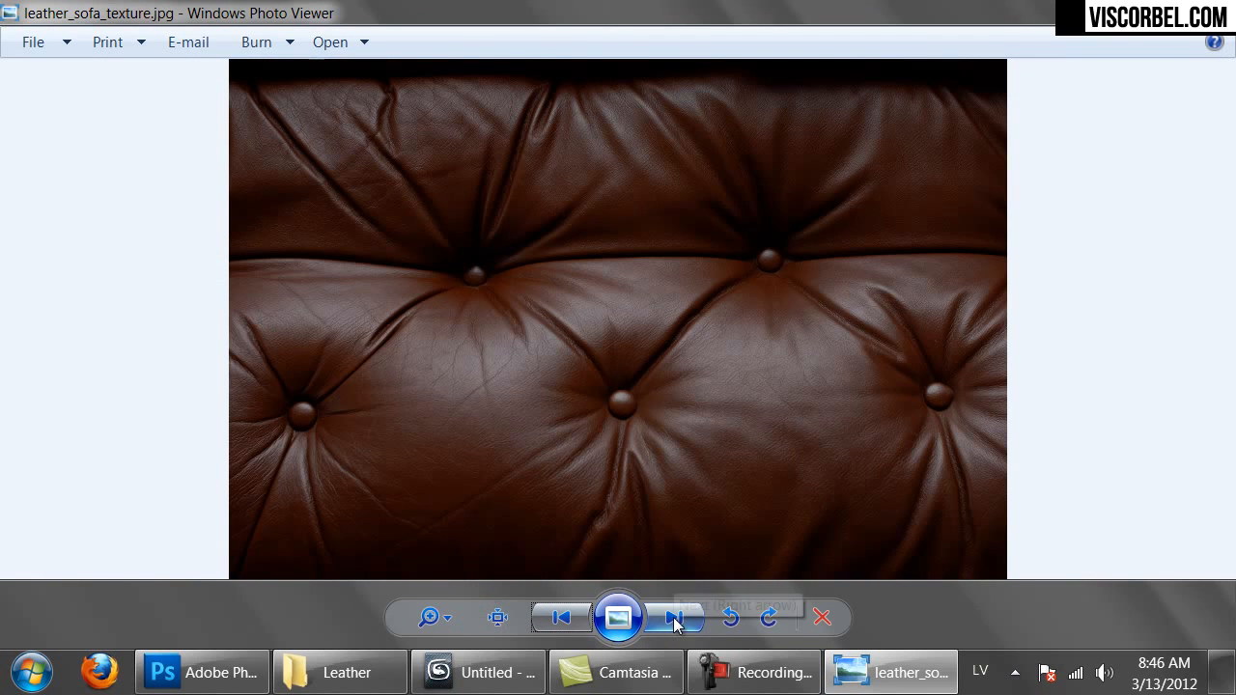
Step: View the remaining reference photos of the brown recliner sofa and the suede pillow, returning to the first photo, 005.jpg
left_click(674, 620)
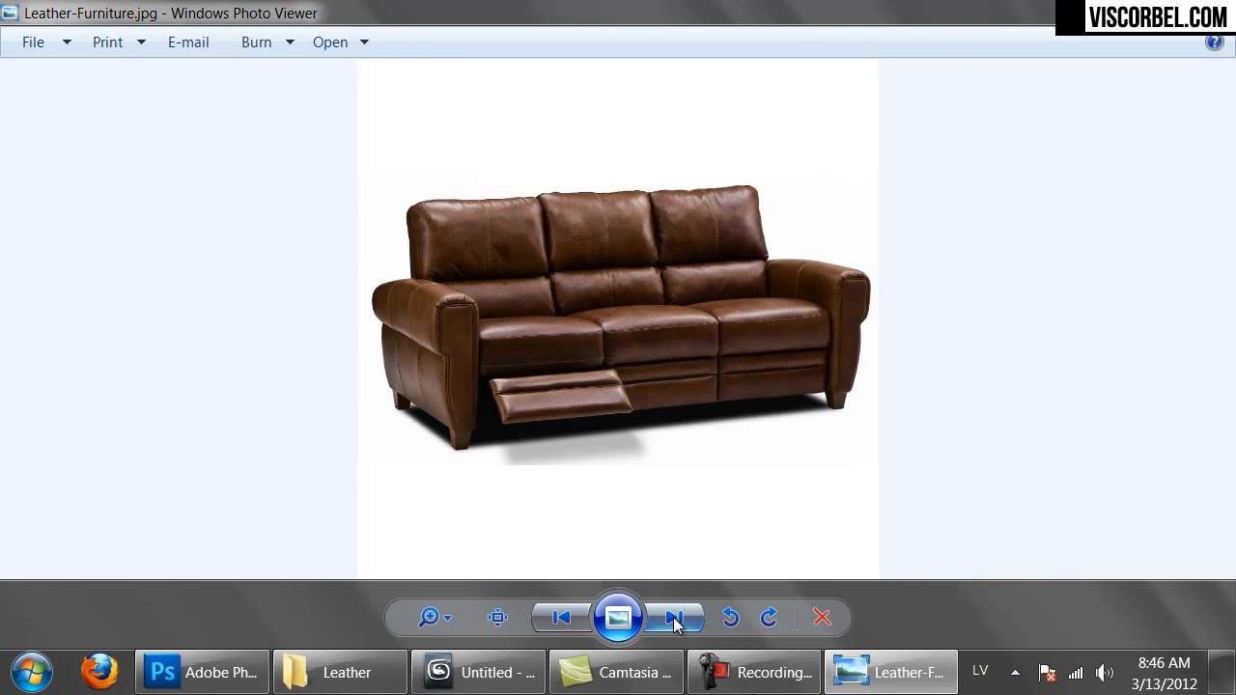
left_click(675, 623)
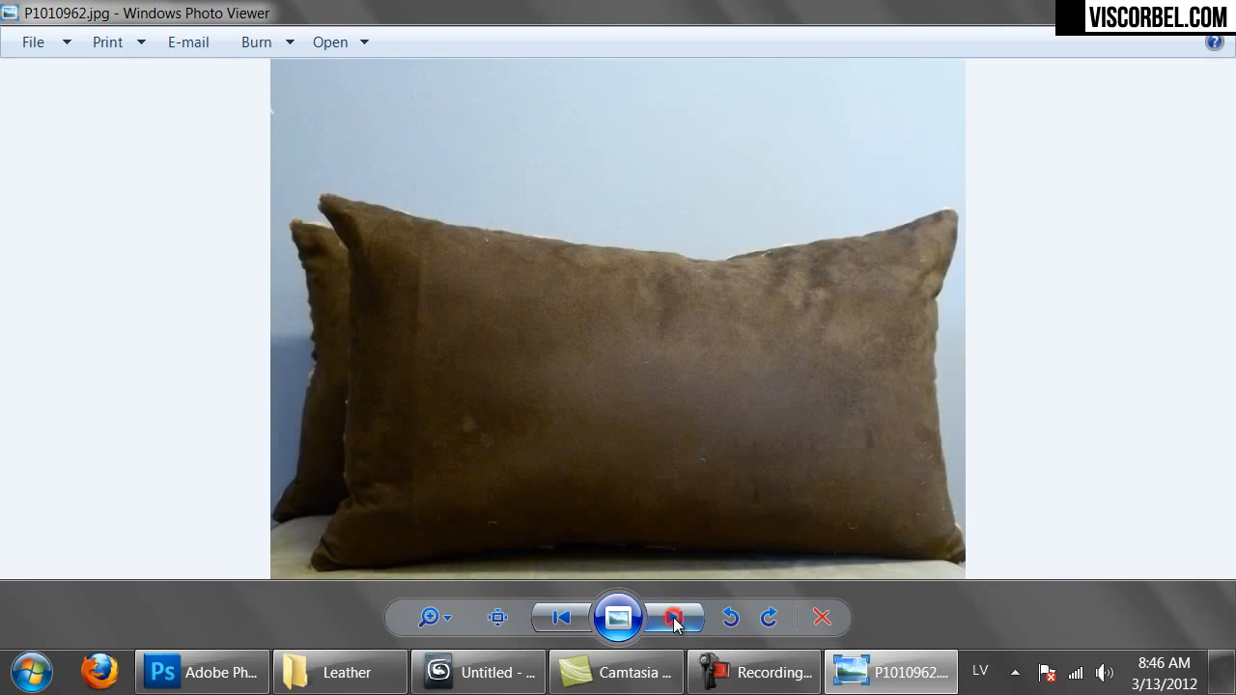
left_click(675, 623)
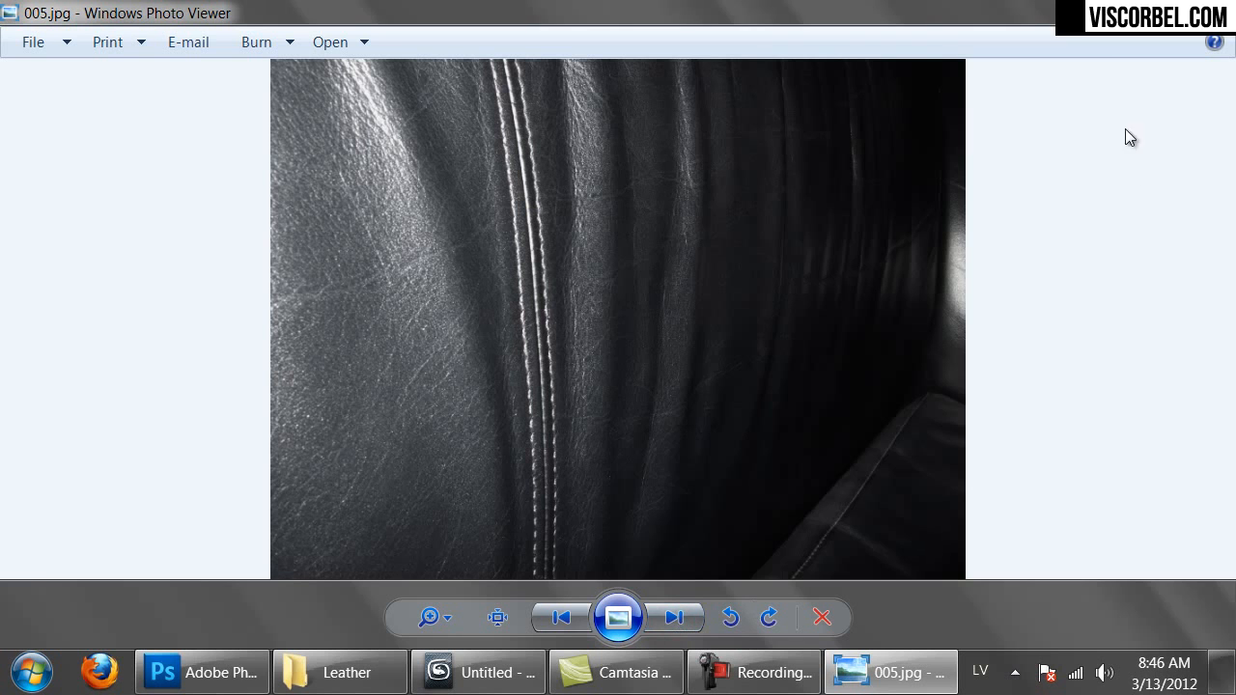
left_click(102, 672)
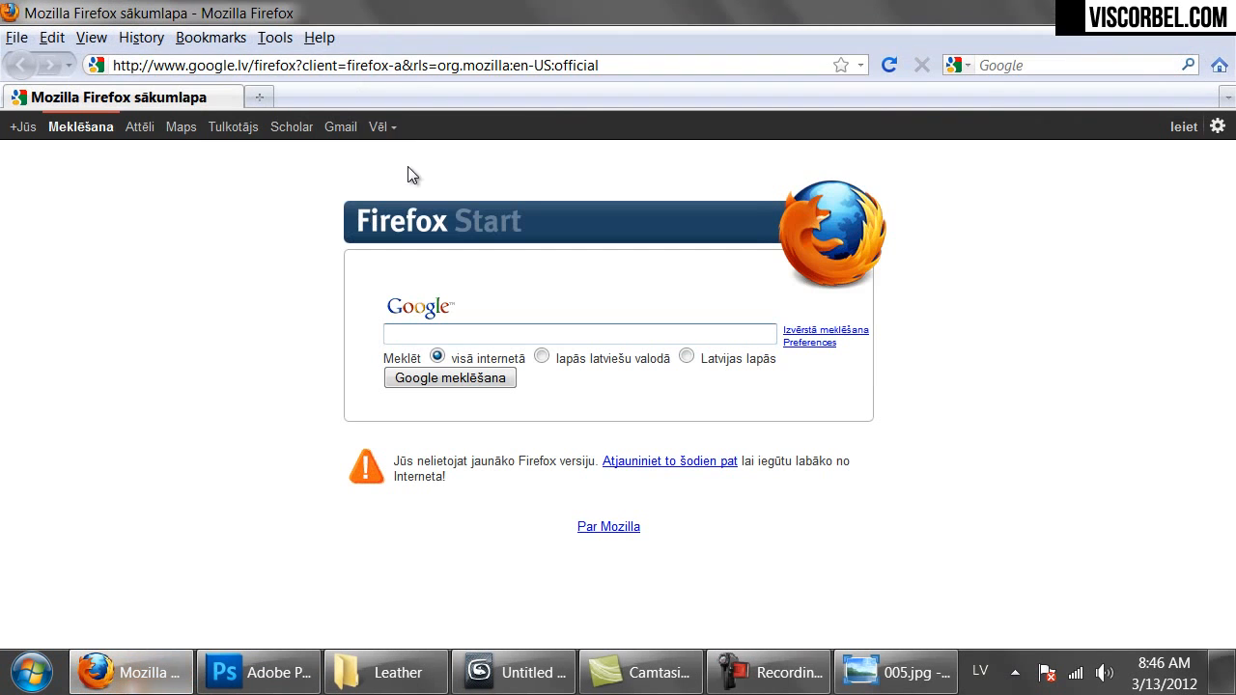
left_click(455, 64)
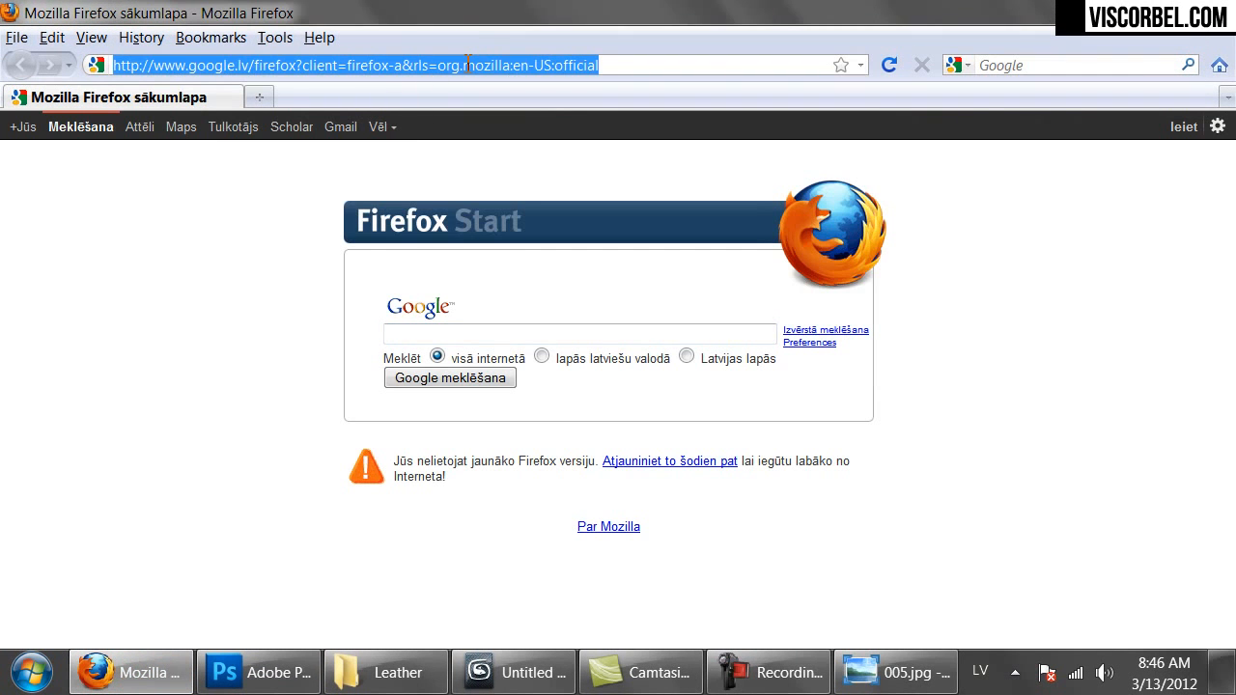
type("cgt")
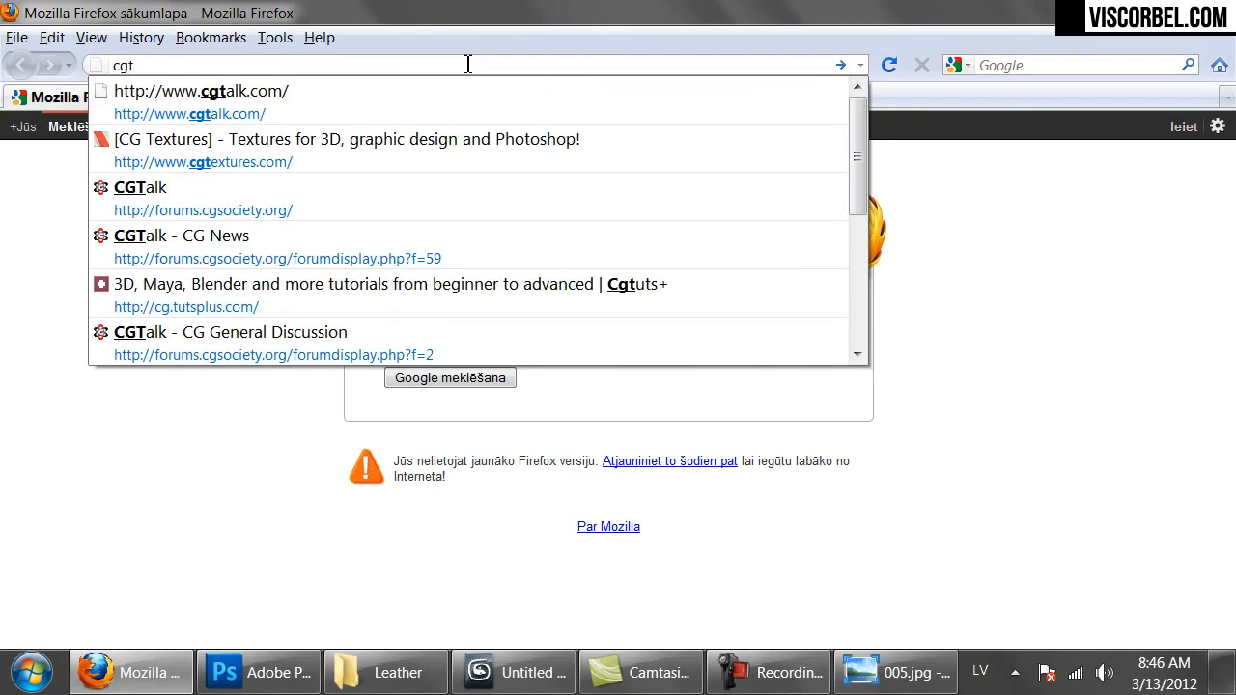
key("Down")
key("Down")
key("Return")
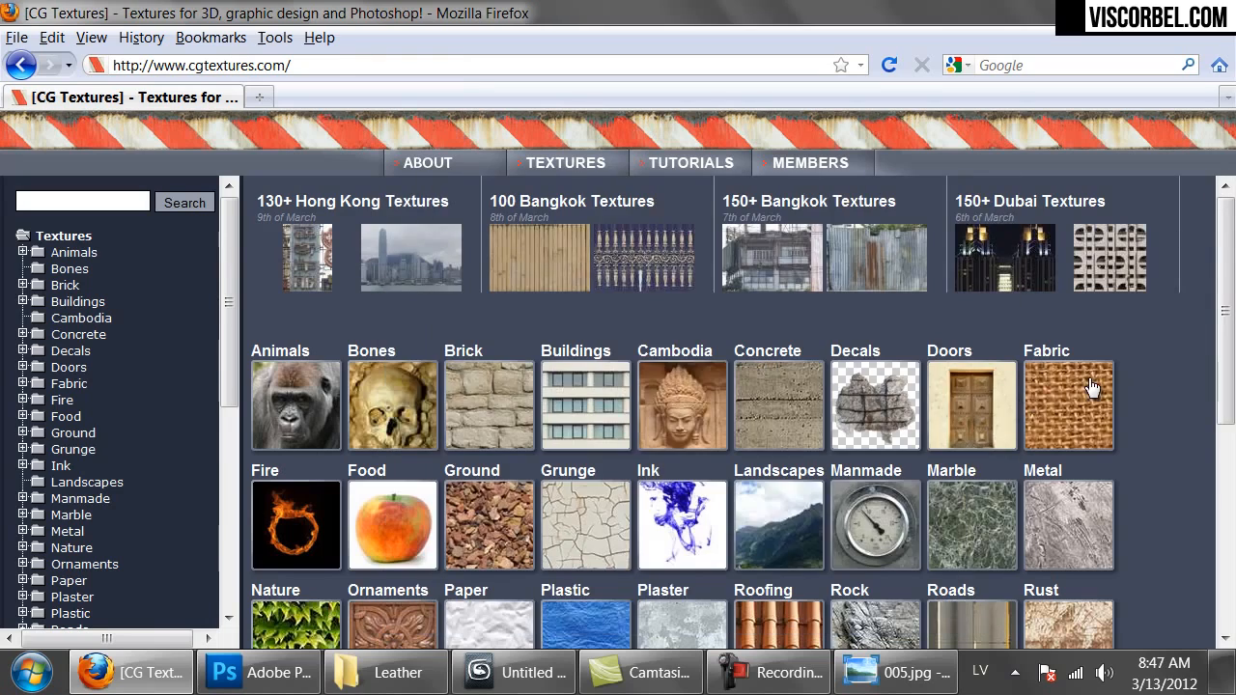
Step: Open the Leather subcategory within the Fabric textures
left_click(1089, 384)
scroll(701, 362, "down", 4)
scroll(709, 348, "up", 2)
scroll(383, 491, "up", 2)
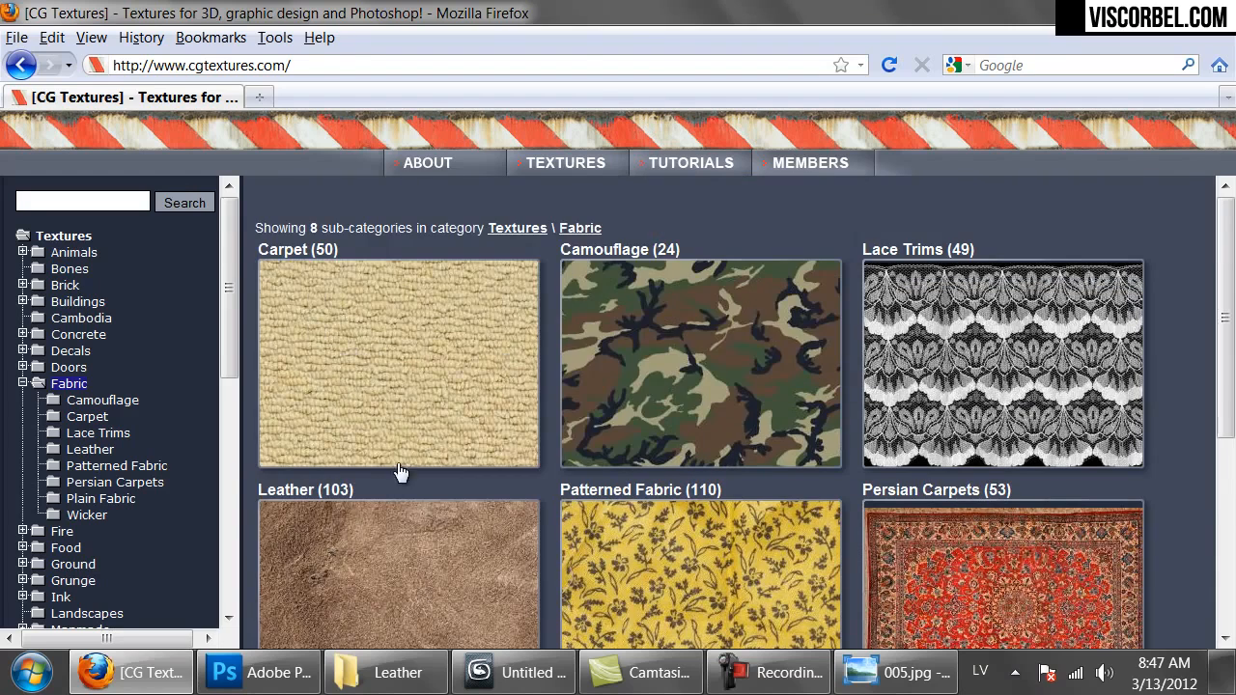
left_click(355, 562)
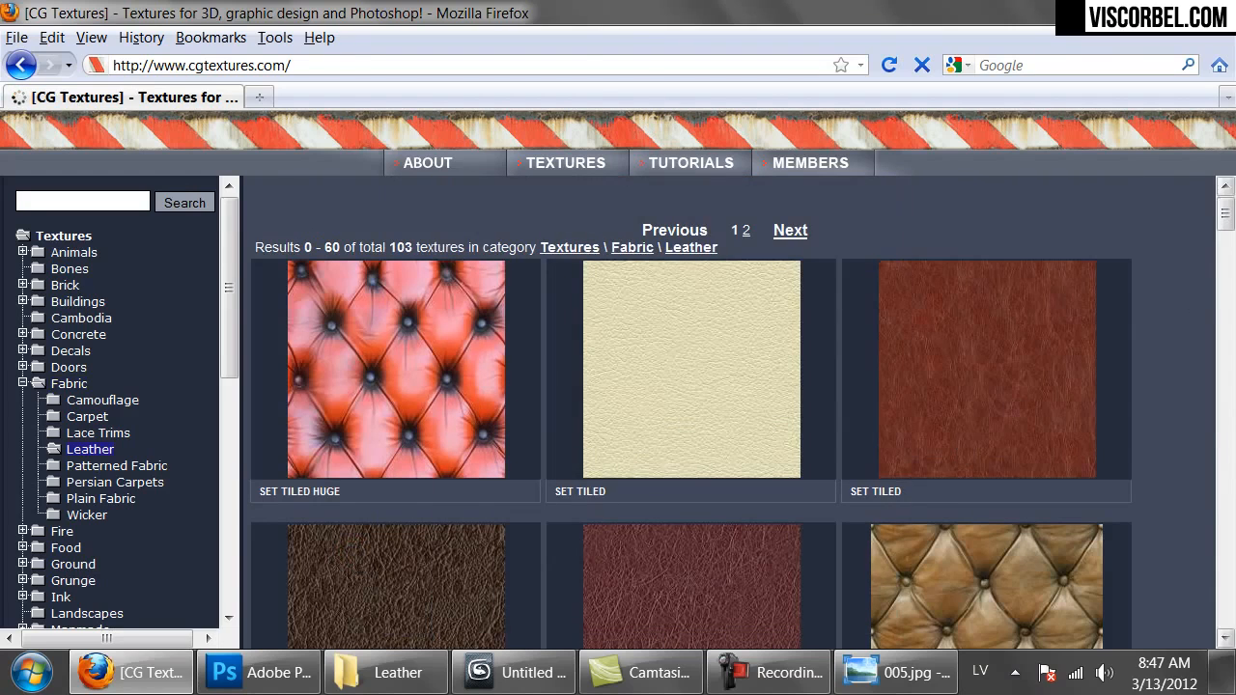
Step: Find the dark blue fine-grained leather texture Leather0031 in the category listing and open it in a new tab
scroll(1168, 286, "down", 15)
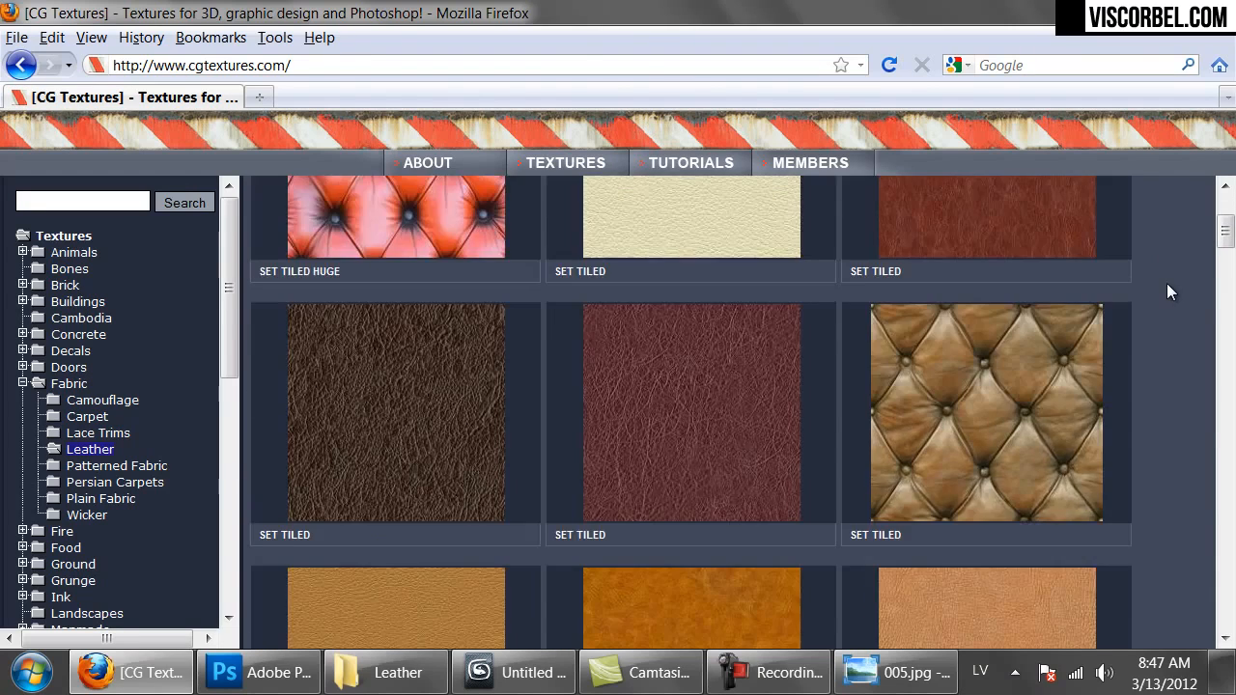
scroll(1166, 282, "down", 4)
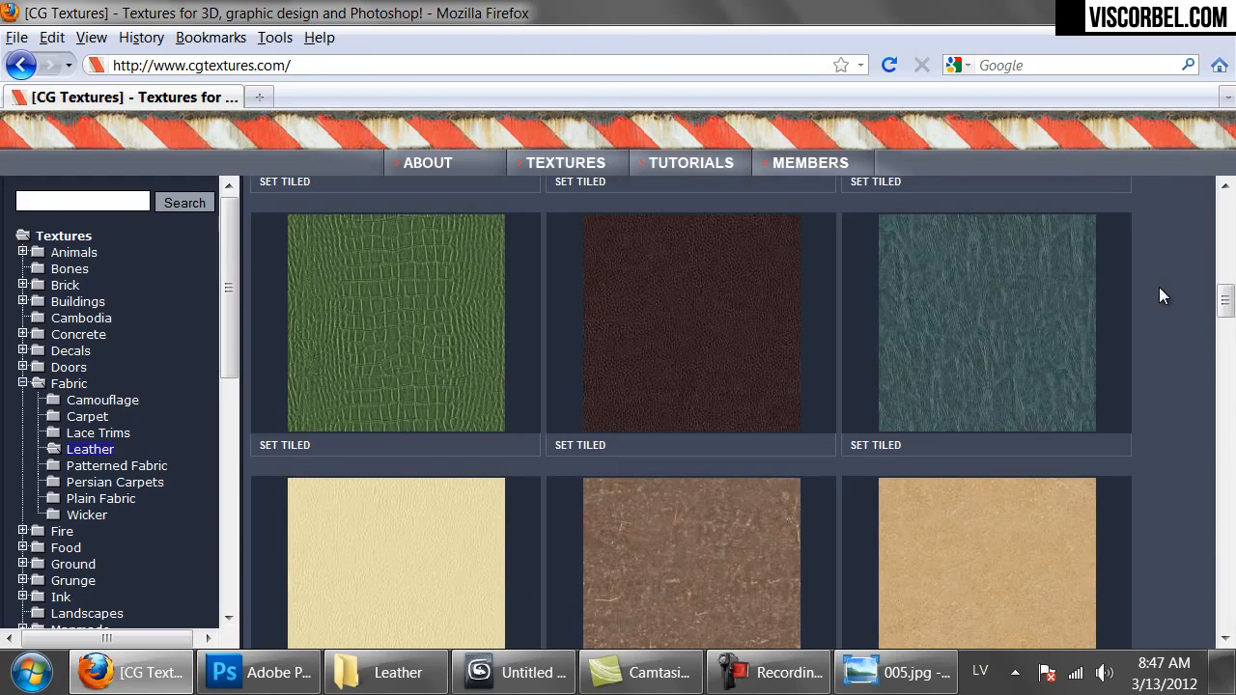
scroll(1159, 288, "down", 12)
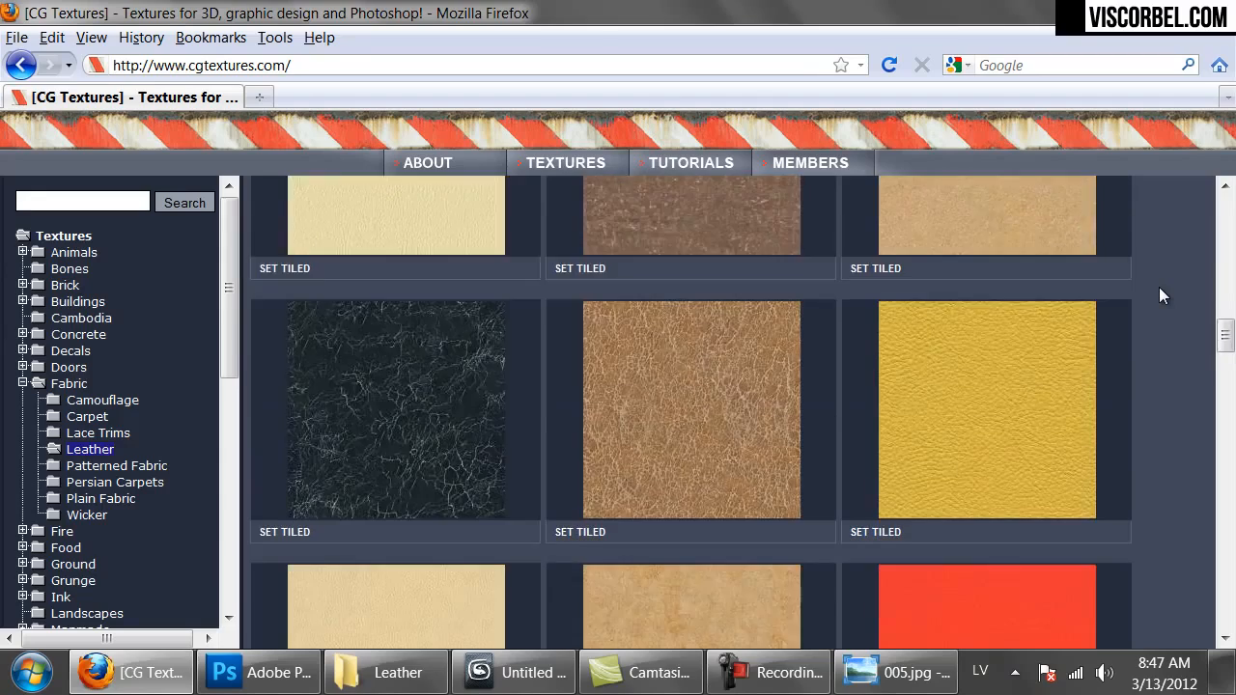
scroll(1160, 289, "down", 12)
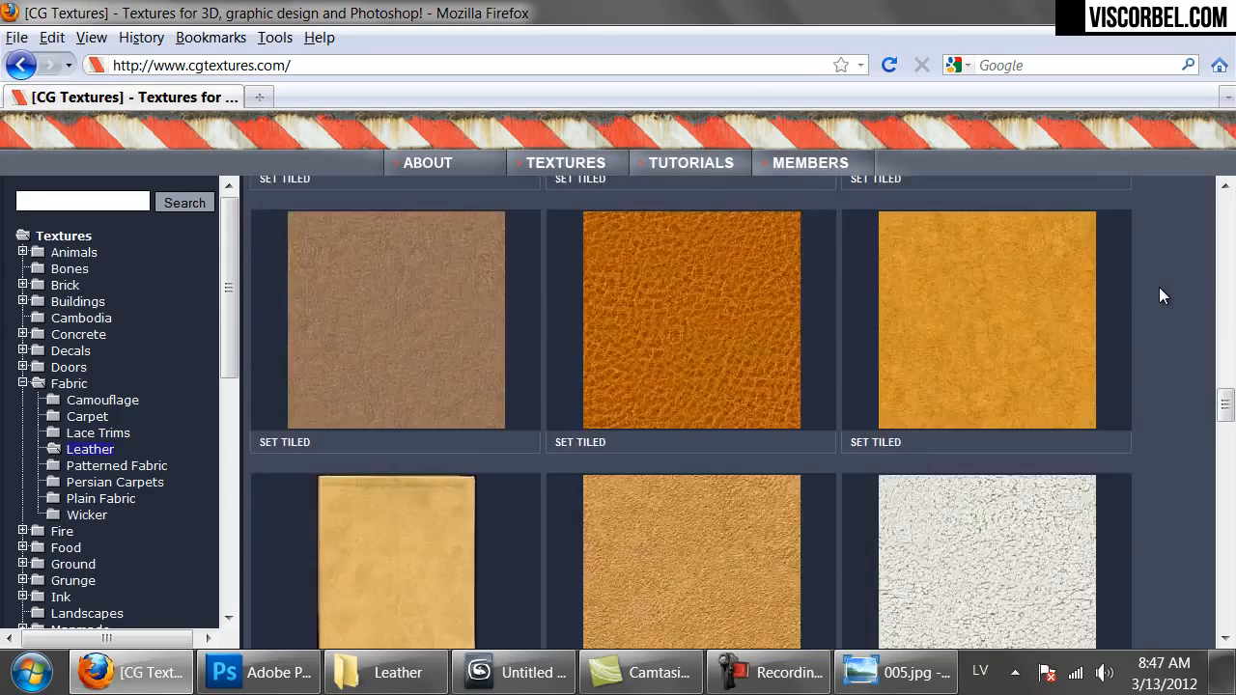
scroll(1160, 295, "down", 12)
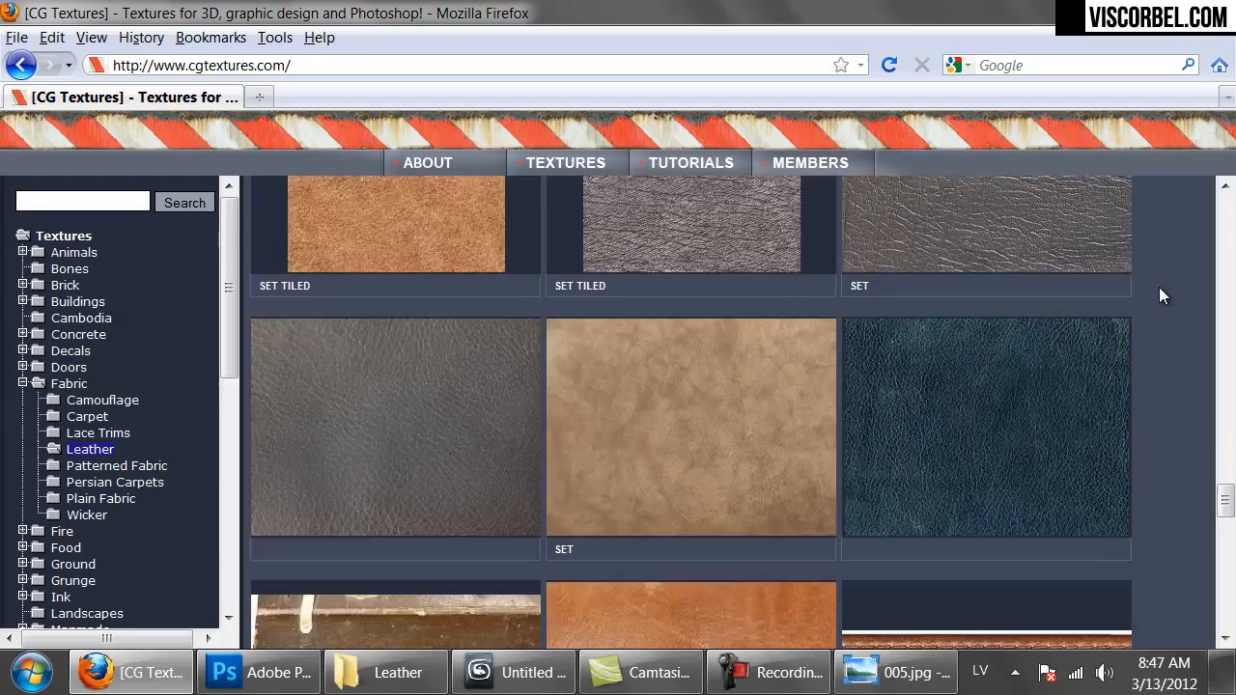
scroll(1158, 311, "up", 3)
scroll(1157, 312, "down", 9)
scroll(1158, 311, "up", 6)
mouse_move(979, 419)
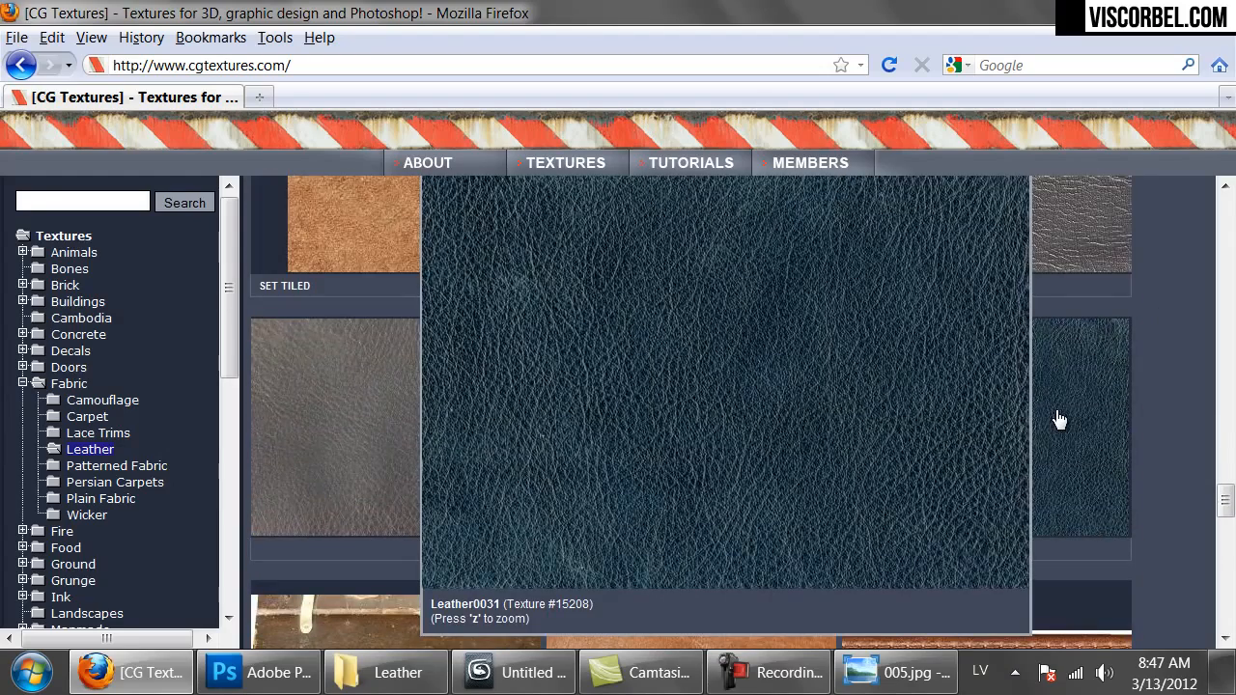
scroll(1059, 419, "down", 6)
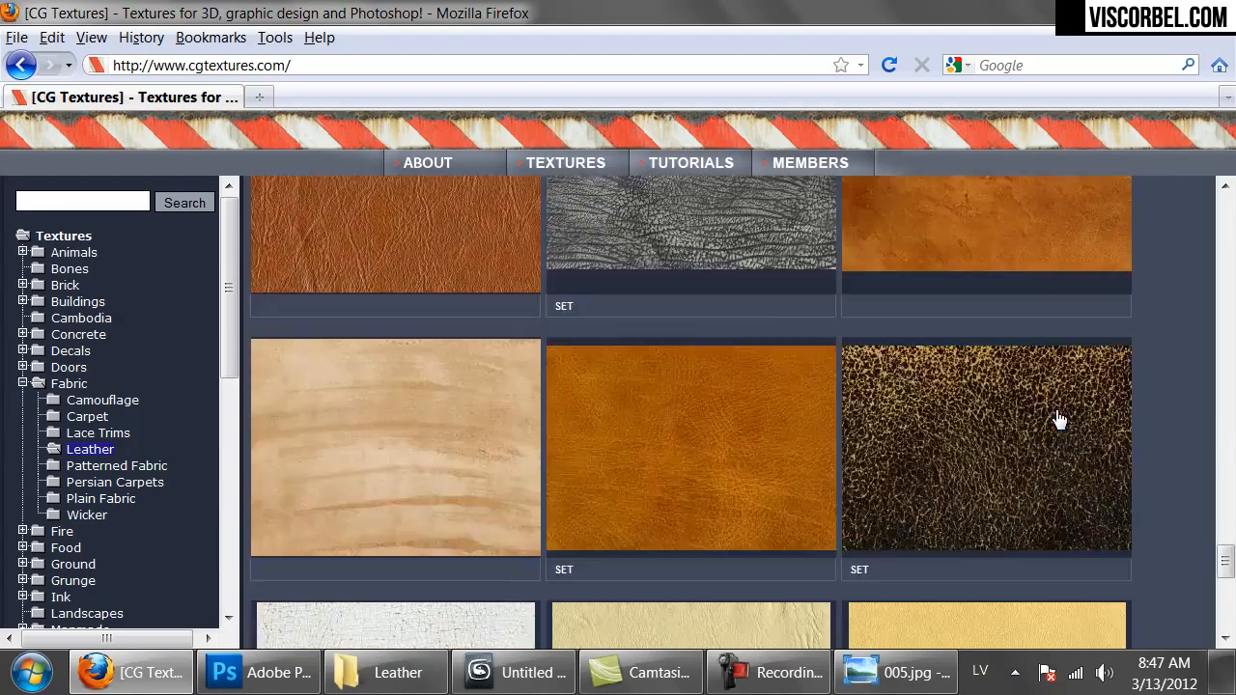
scroll(1058, 419, "up", 3)
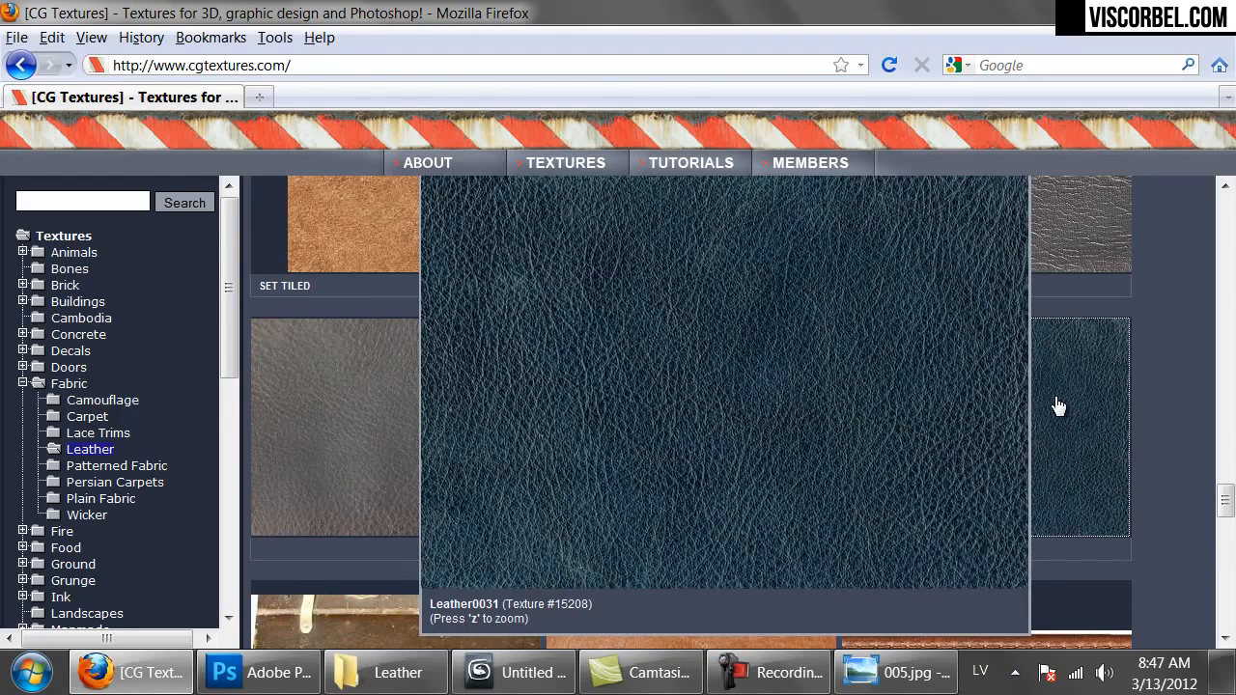
middle_click(1059, 407)
Step: Examine further leather textures in the category listing, including Leather0004 and Leather0072, through to the end of the page
scroll(1143, 285, "up", 3)
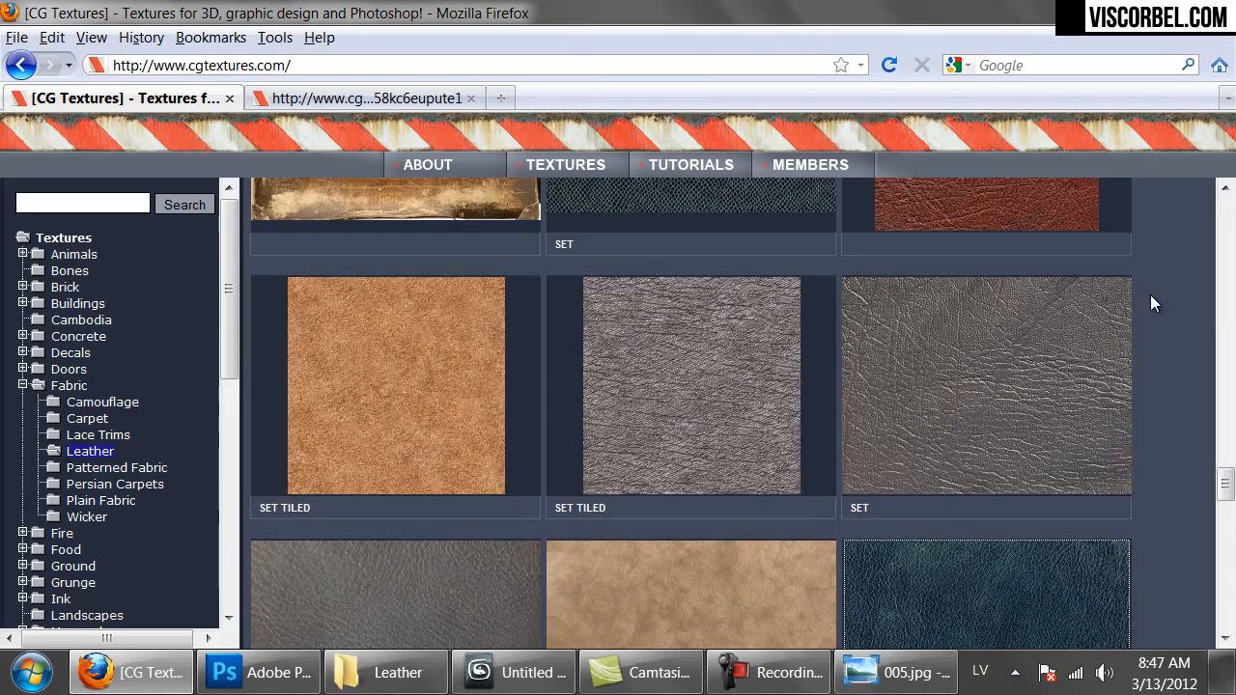
mouse_move(695, 381)
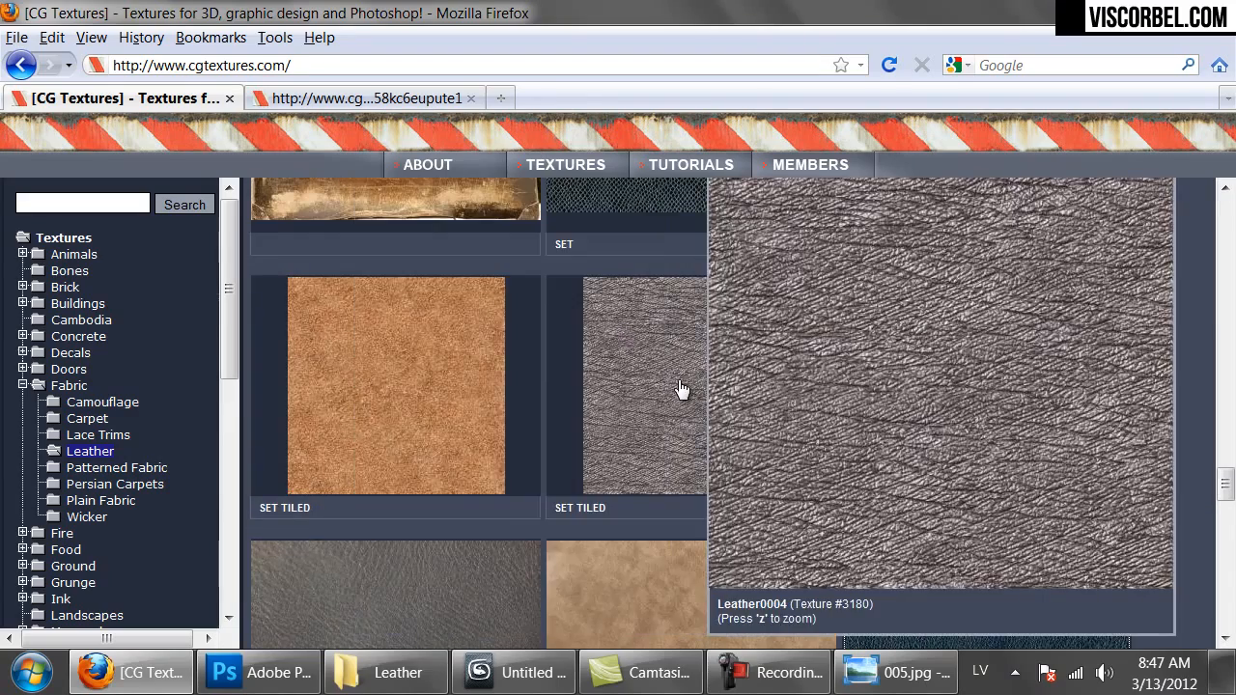
scroll(882, 405, "up", 3)
mouse_move(1000, 461)
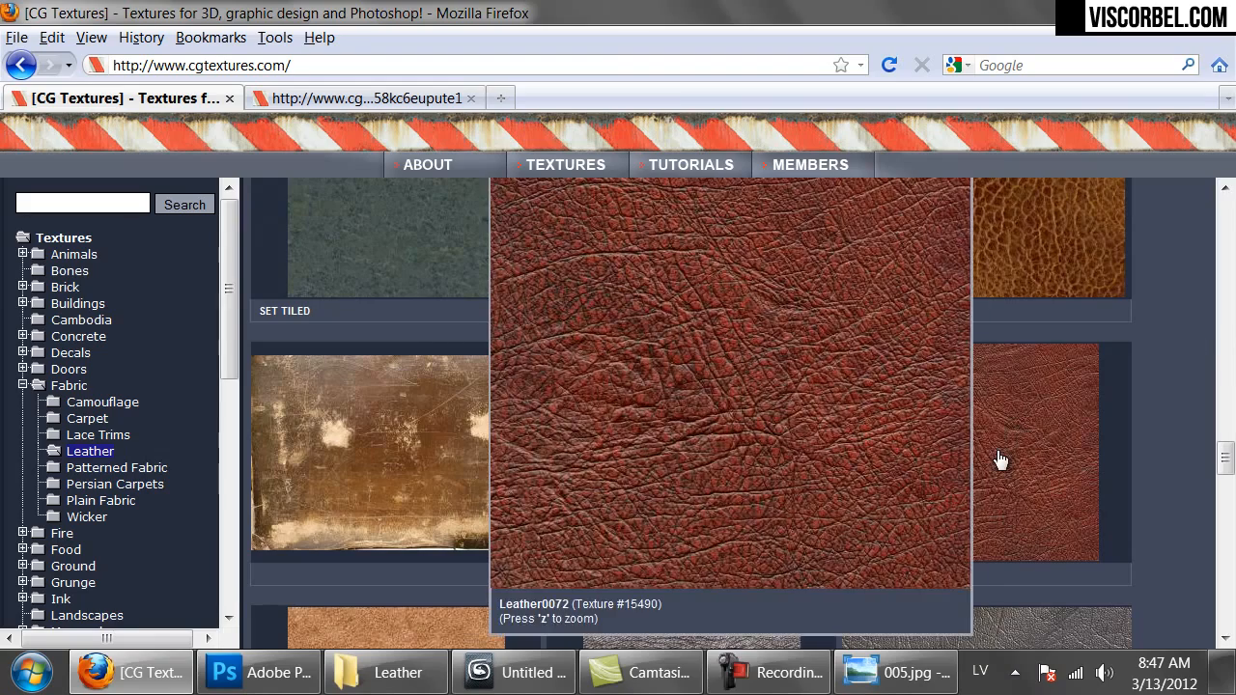
scroll(1000, 459, "up", 3)
scroll(1130, 377, "up", 2)
scroll(1129, 379, "down", 6)
scroll(1127, 377, "down", 5)
scroll(1129, 377, "down", 3)
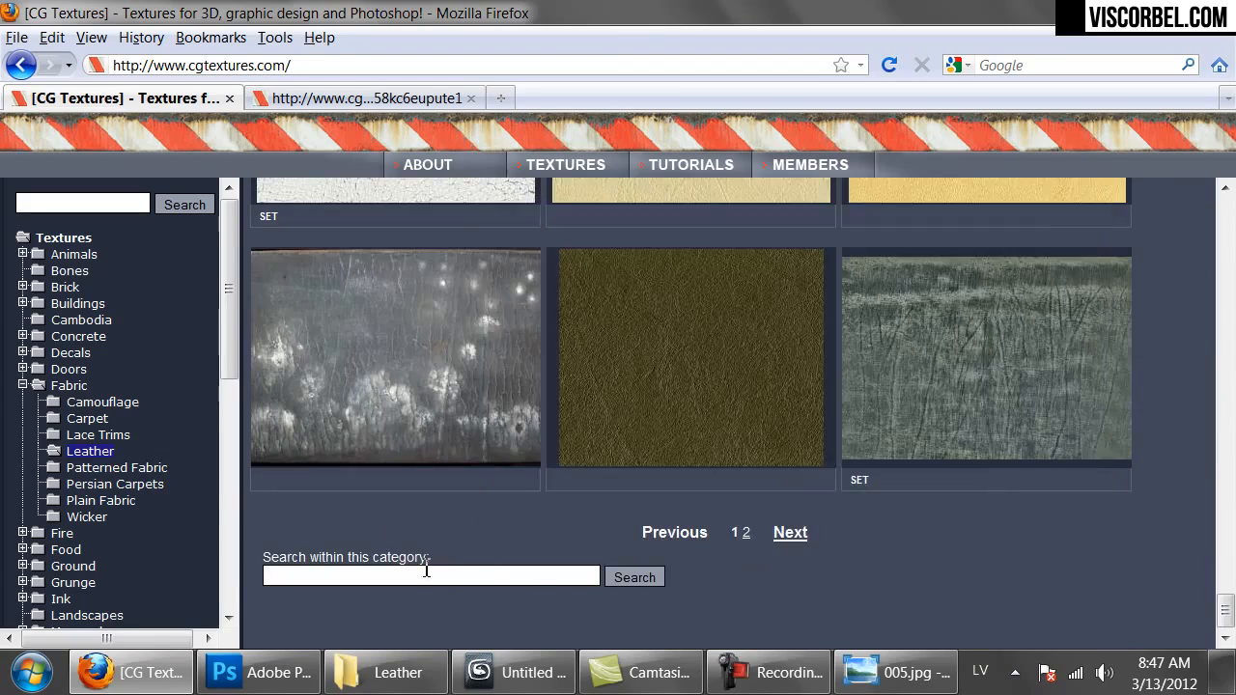
Step: Open the pale cream wrinkled leather and the dark grey creased leather (Texture #15483) in new tabs
scroll(711, 536, "up", 5)
mouse_move(705, 452)
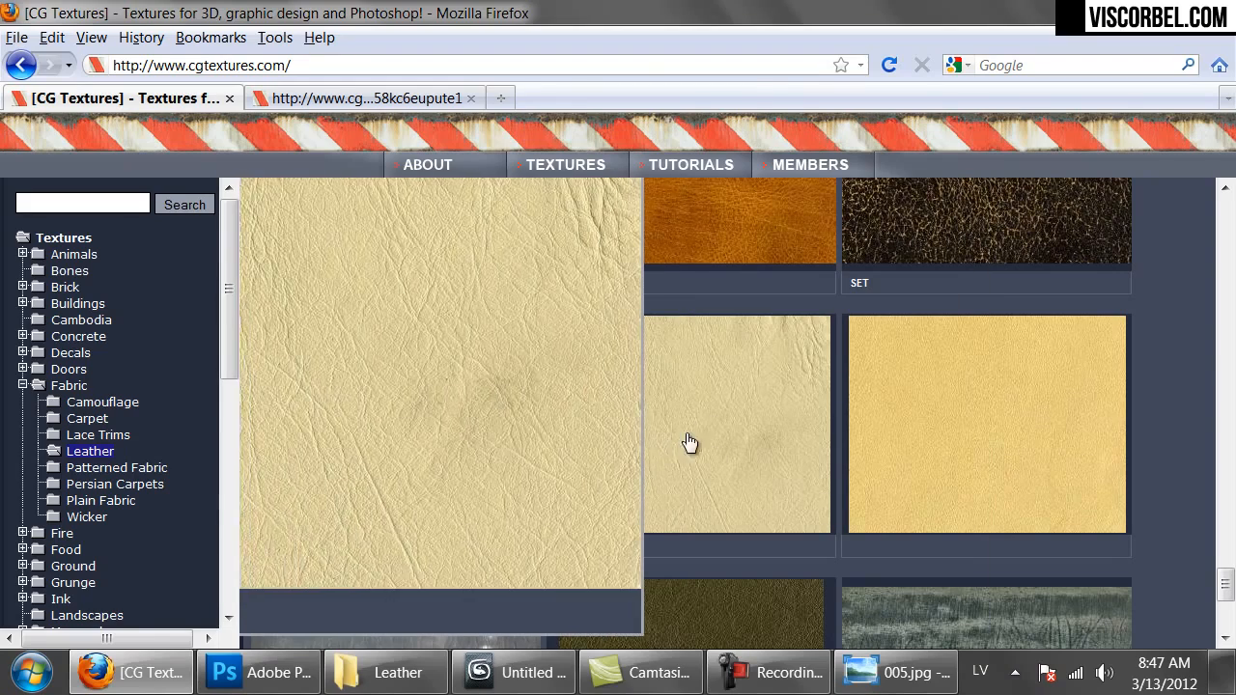
middle_click(714, 434)
scroll(714, 432, "up", 3)
scroll(729, 421, "up", 2)
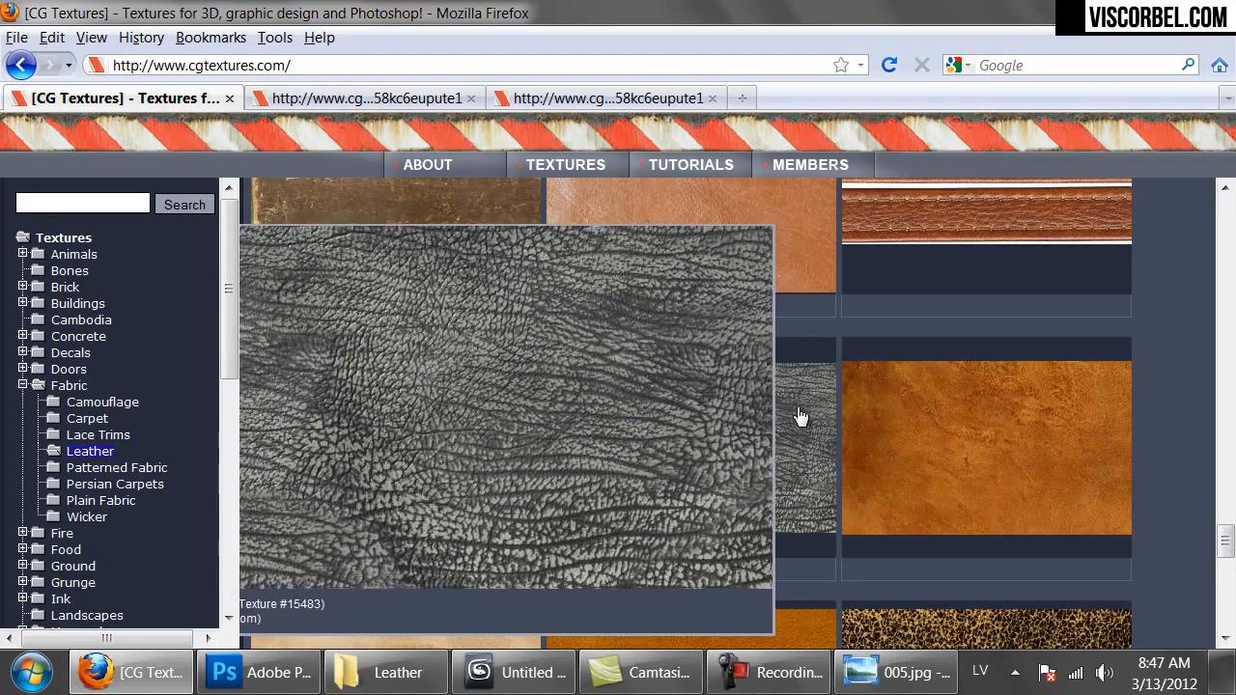
middle_click(800, 414)
Step: Download the large 3000x2293 version of Leather0031 and have it opened directly in Adobe Photoshop
left_click(360, 98)
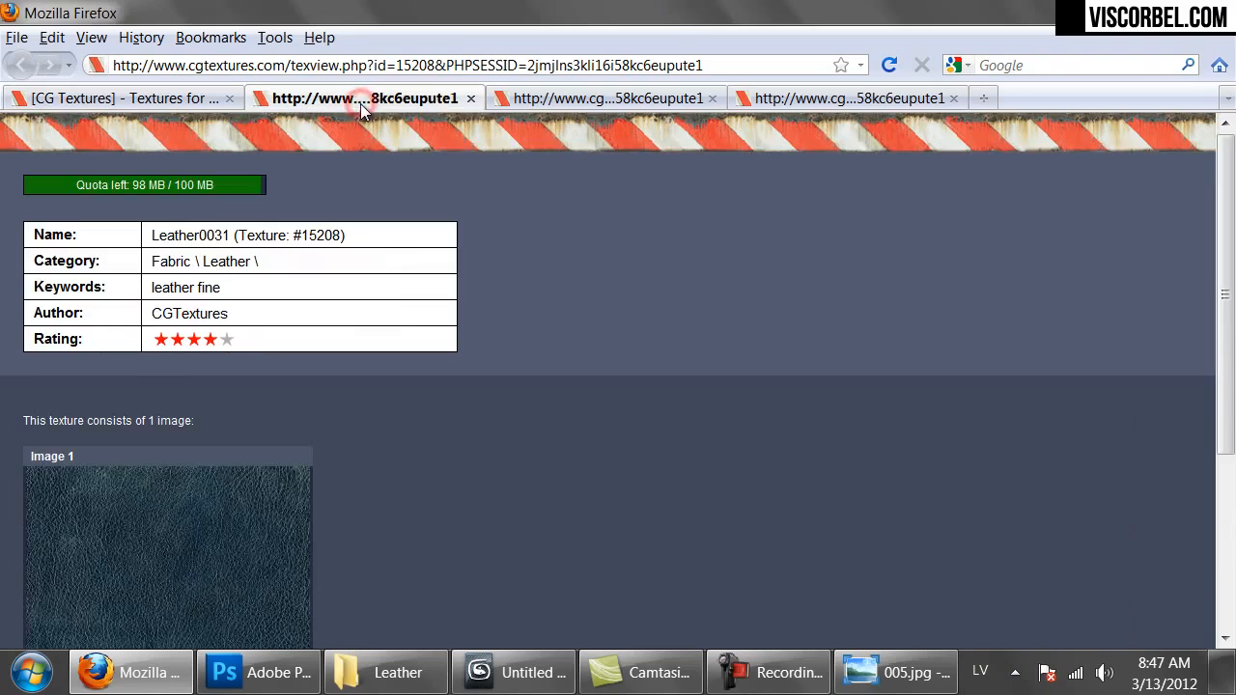
scroll(408, 303, "down", 3)
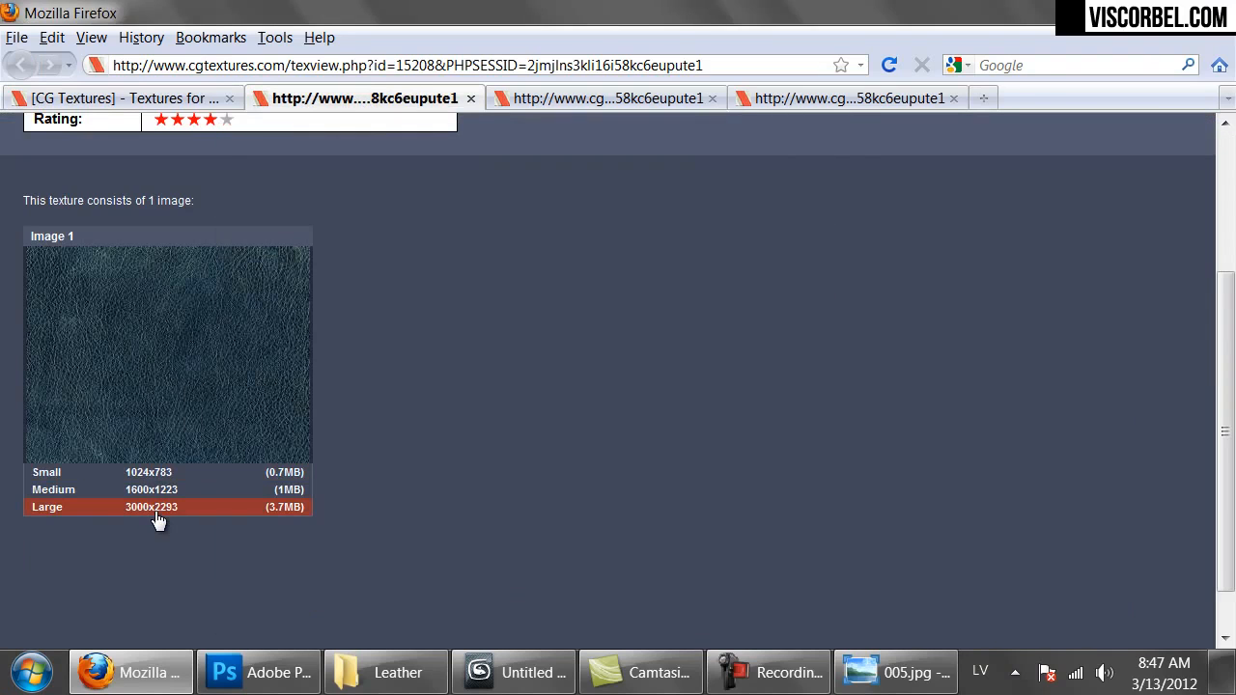
left_click(157, 512)
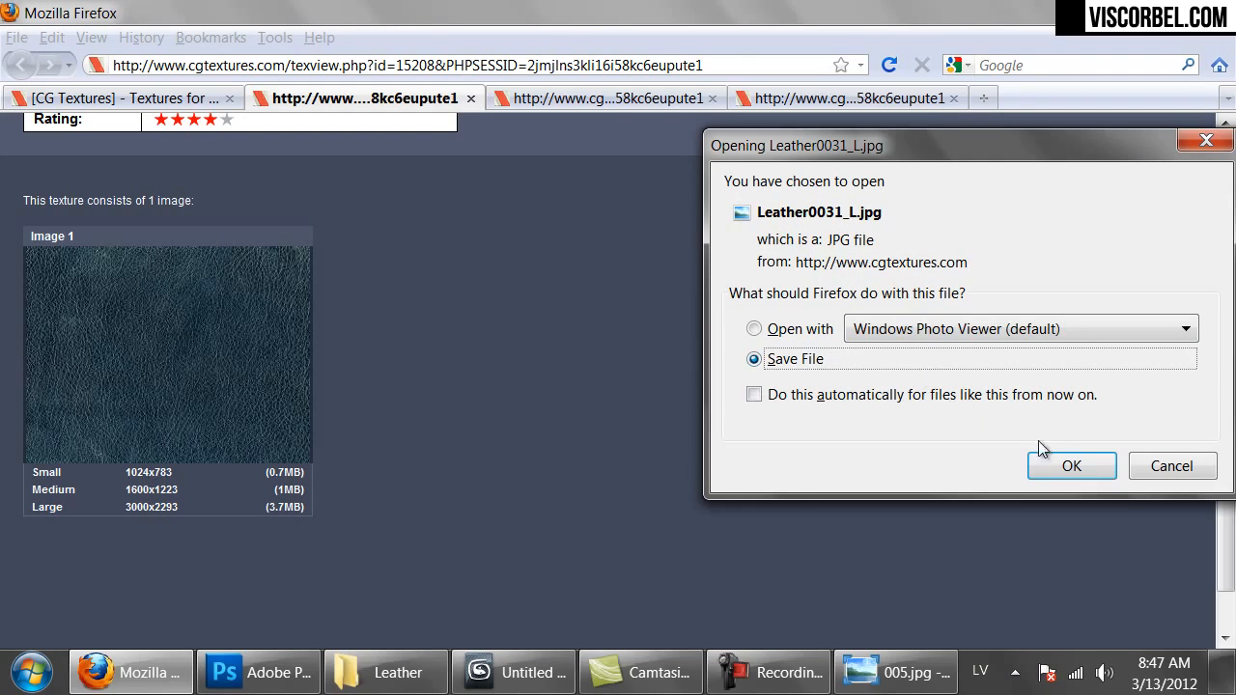
left_click(789, 330)
left_click(922, 330)
left_click(918, 380)
left_click(1070, 468)
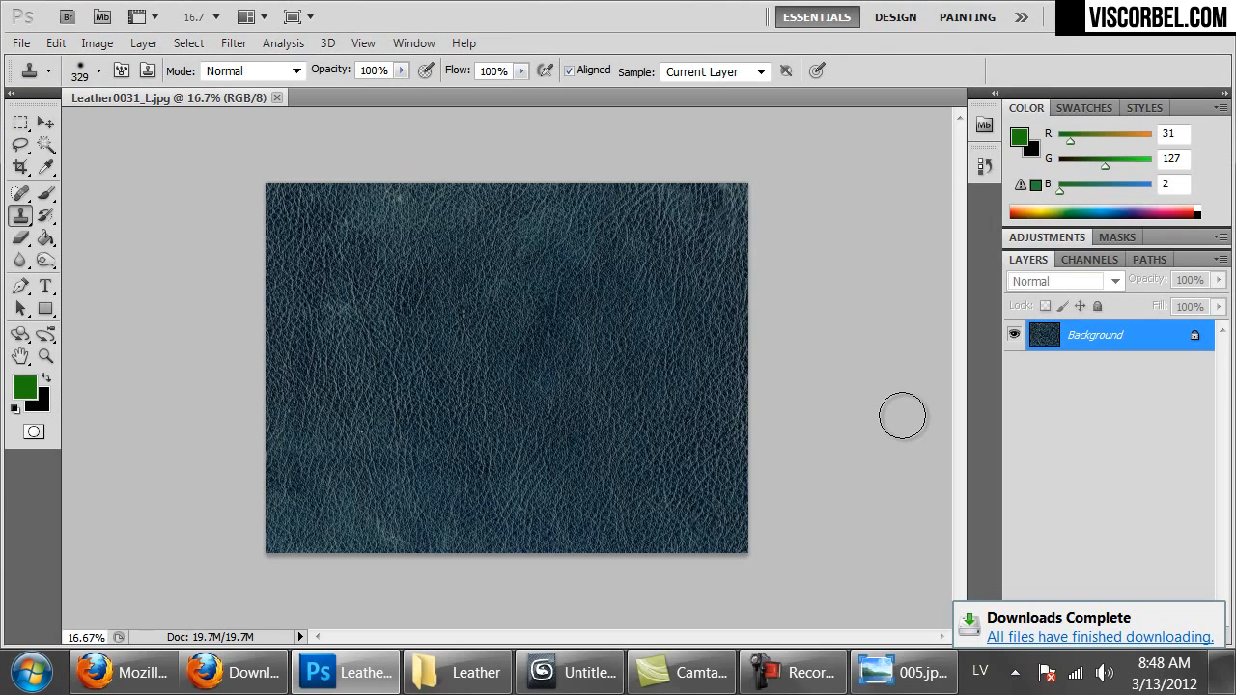
Step: Desaturate the dark blue leather image to greyscale with a Hue/Saturation adjustment
key("ctrl+u")
left_click_drag(679, 473, 550, 467)
left_click_drag(587, 306, 814, 210)
left_click(1118, 240)
key("s")
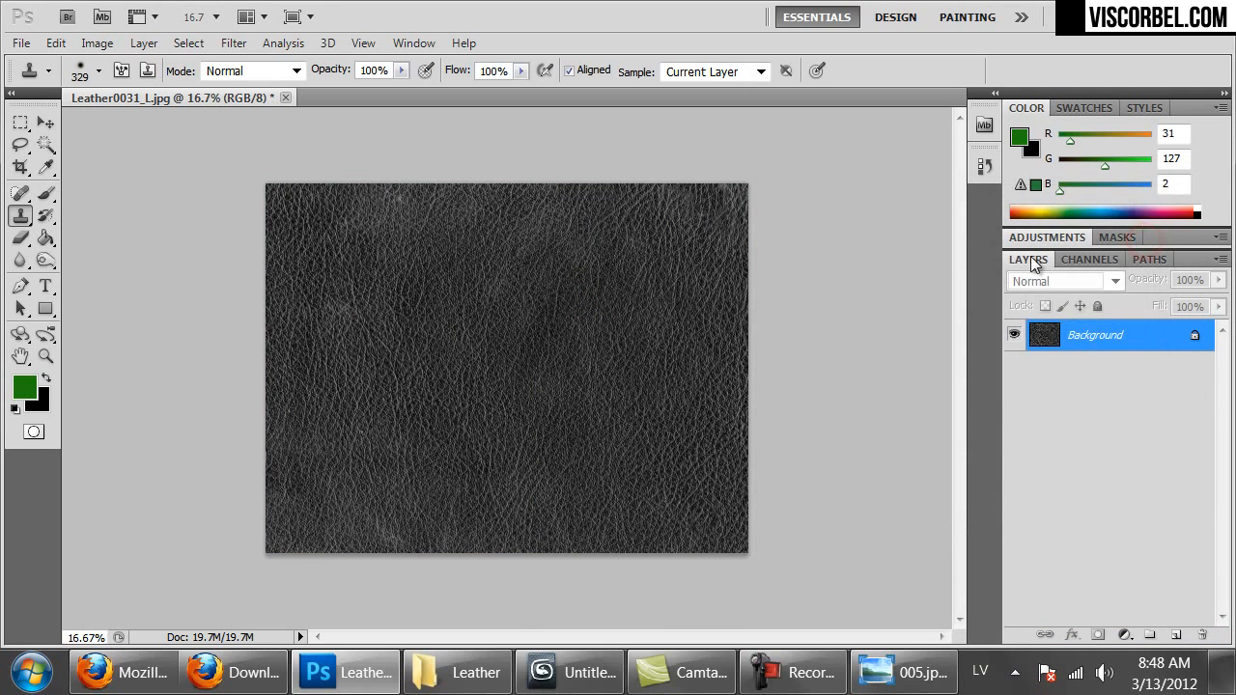
Step: Examine the desaturated leather grain and its small surface flaws up close, including the area along the lower edge
key("ctrl+plus")
key("ctrl+plus")
key("ctrl+plus")
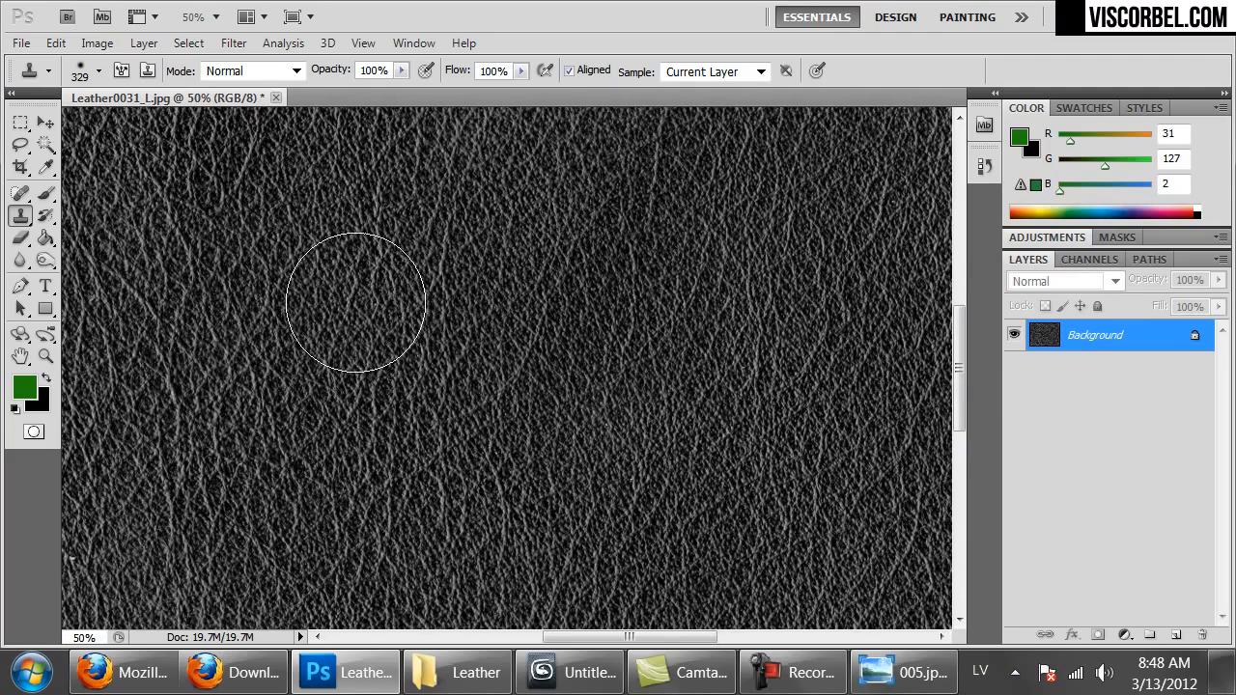
left_click(20, 123)
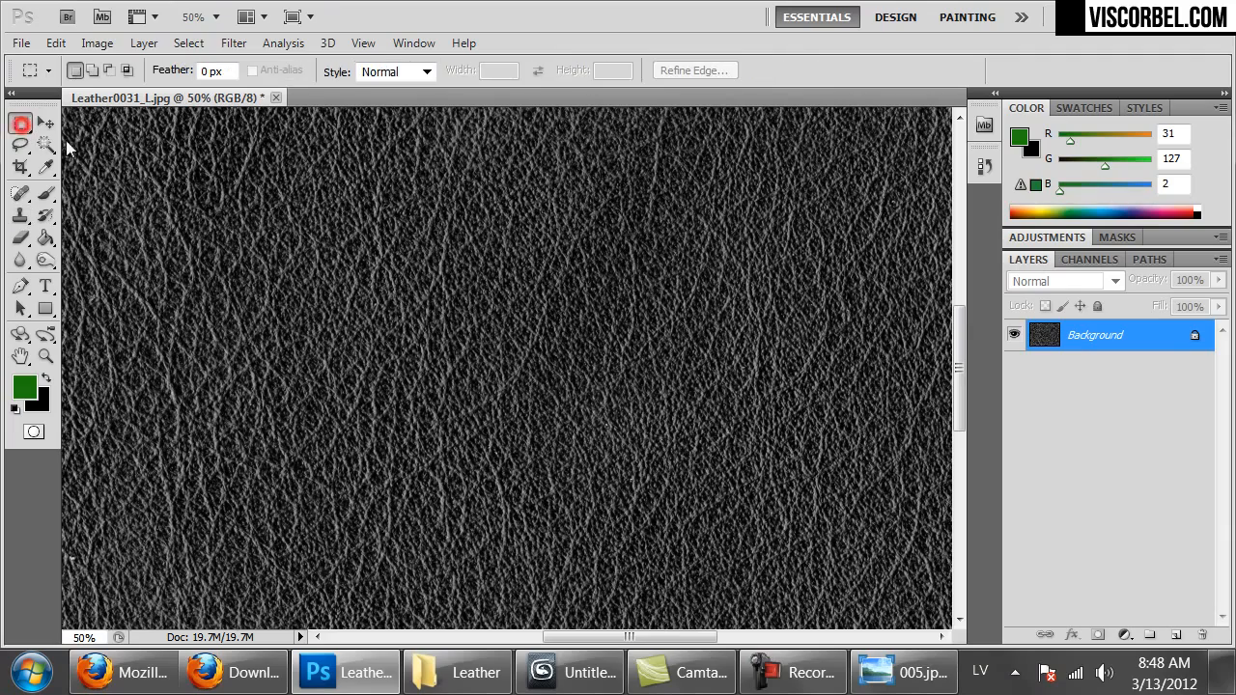
left_click_drag(483, 474, 617, 299)
left_click_drag(403, 337, 440, 436)
left_click_drag(589, 305, 497, 420)
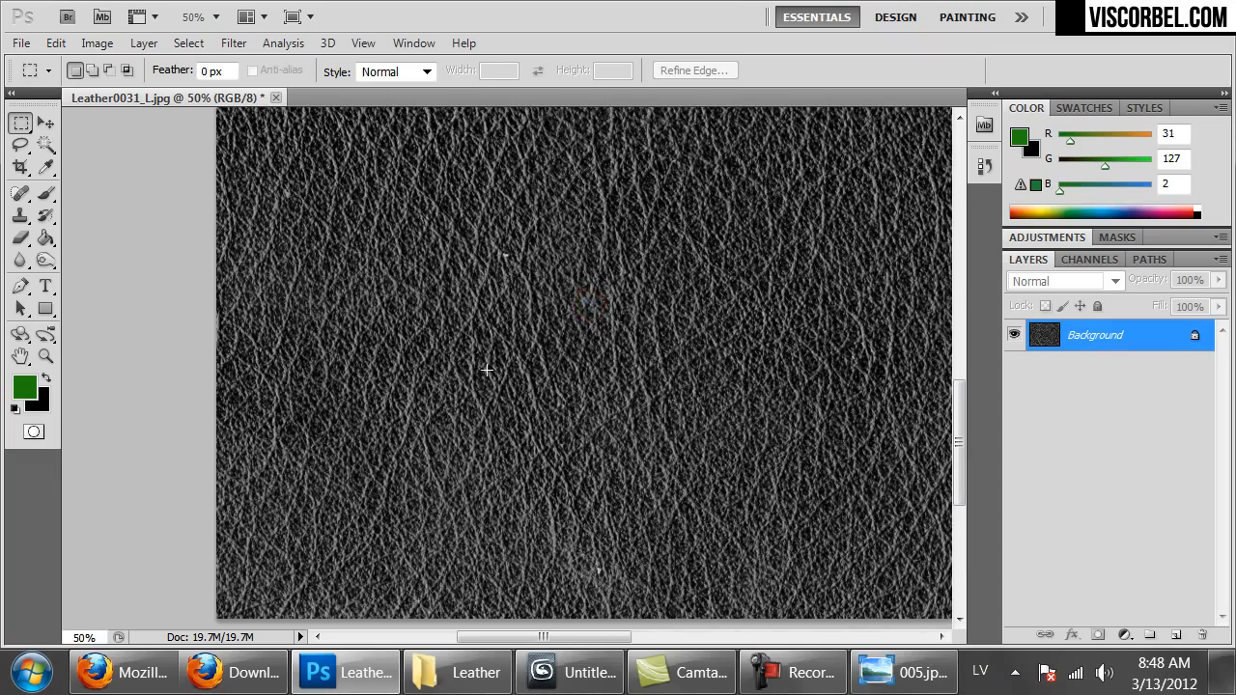
key("ctrl+minus")
key("ctrl+minus")
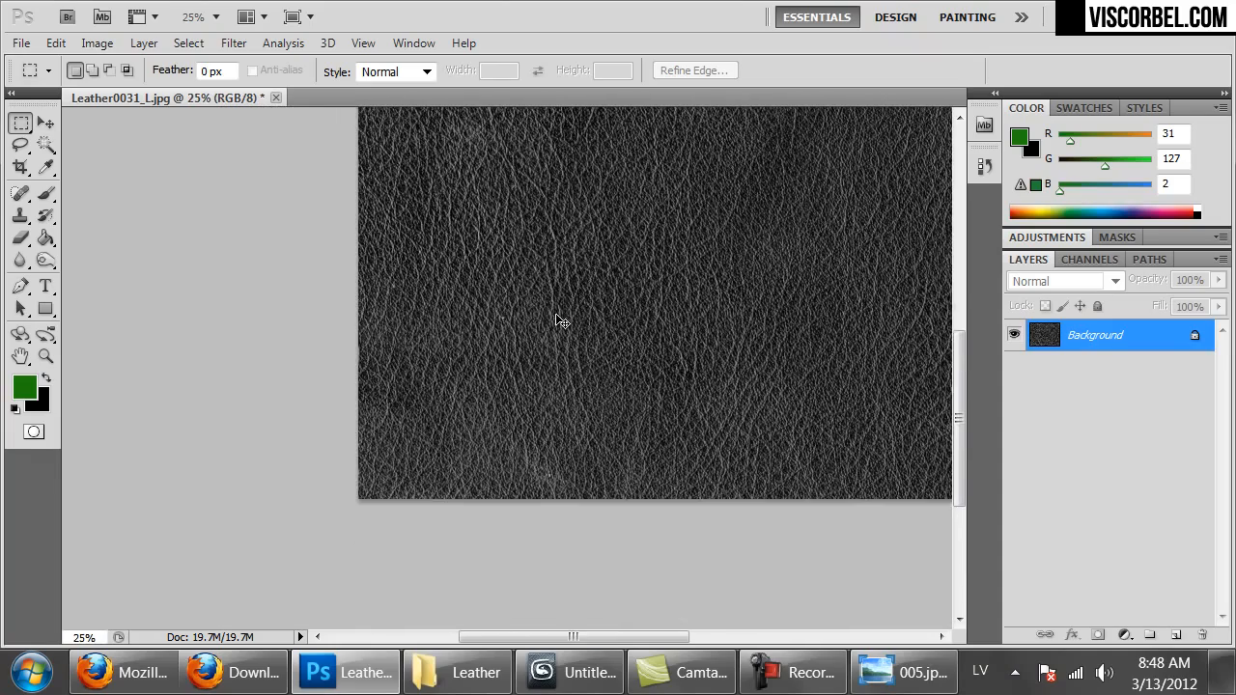
left_click_drag(695, 239, 522, 333)
key("ctrl+minus")
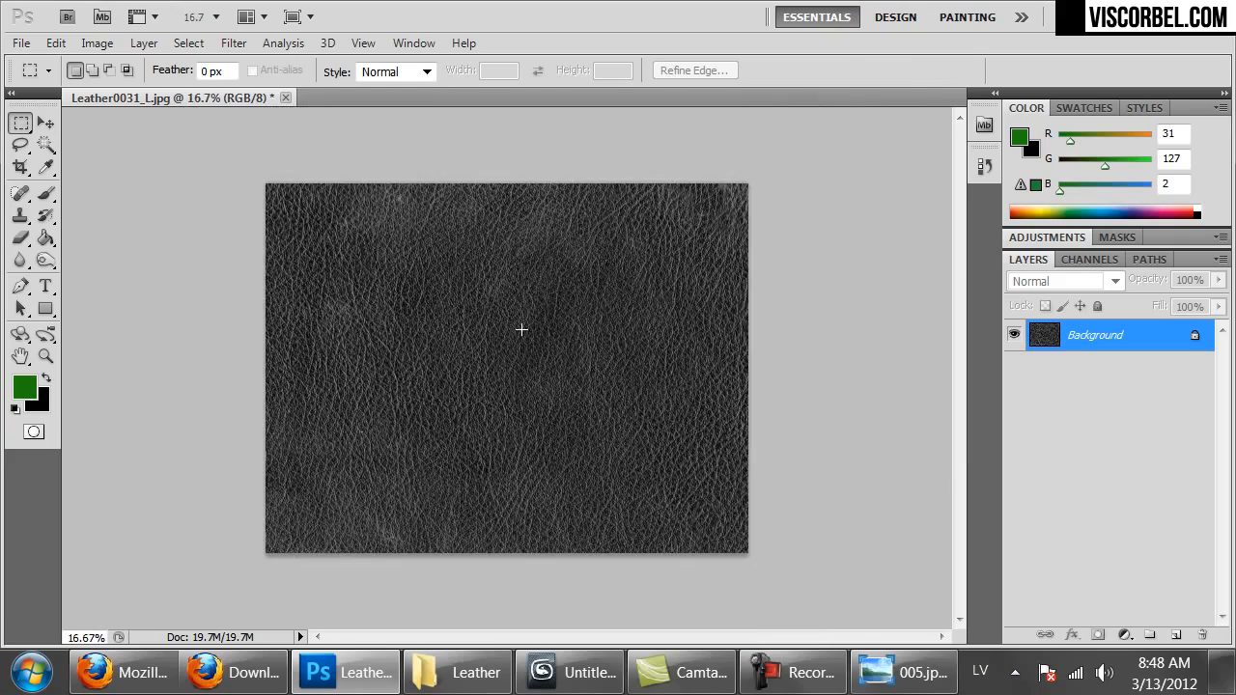
Step: Invert the leather image and raise its contrast using Levels with input black at 128 and input white at 244
key("ctrl+i")
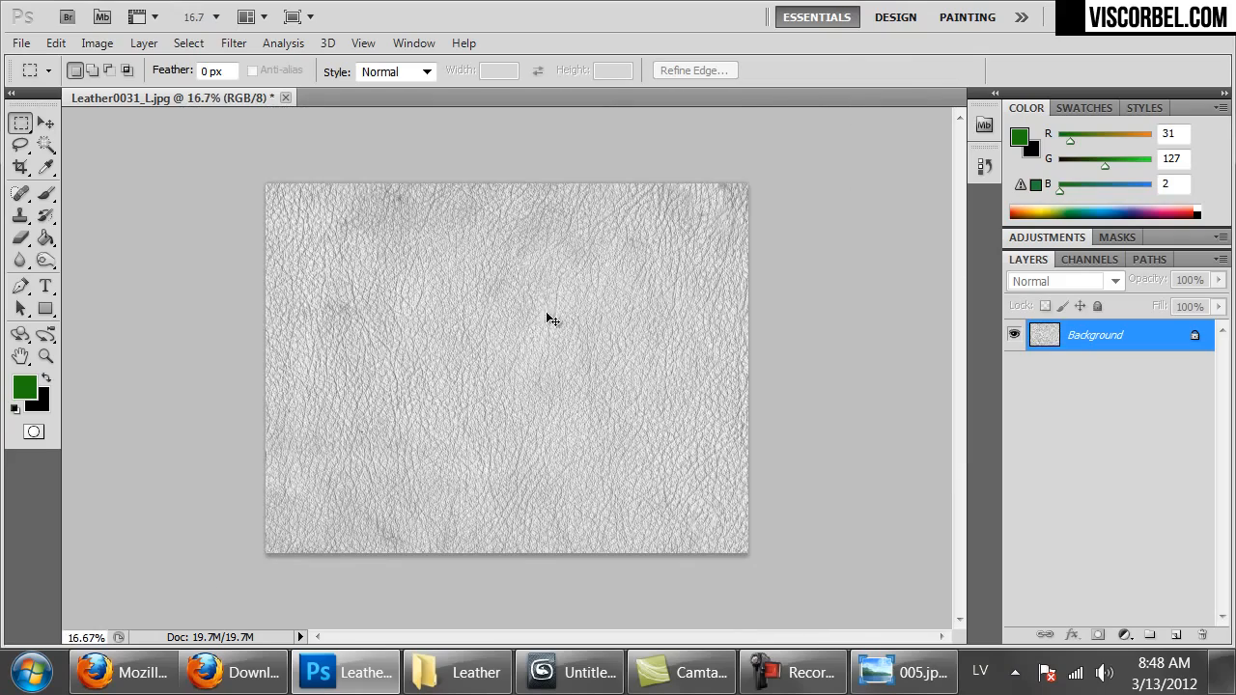
key("ctrl+l")
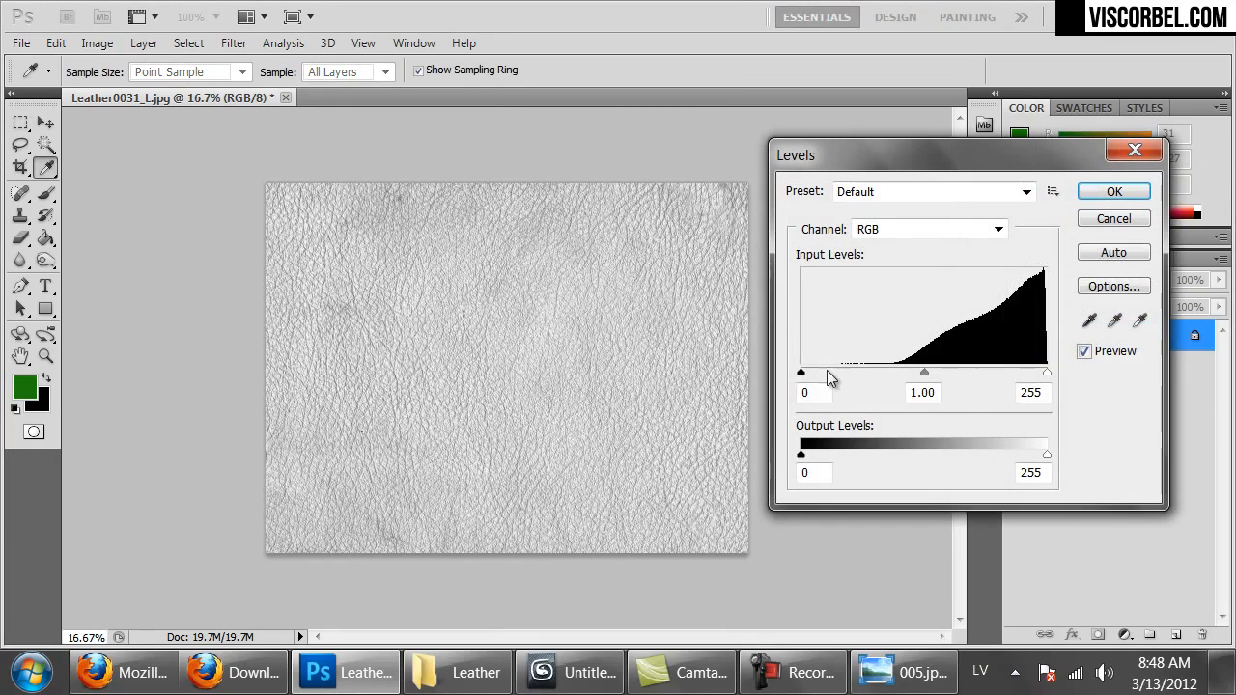
left_click_drag(813, 375, 887, 394)
left_click_drag(1046, 376, 1035, 374)
left_click_drag(886, 375, 925, 386)
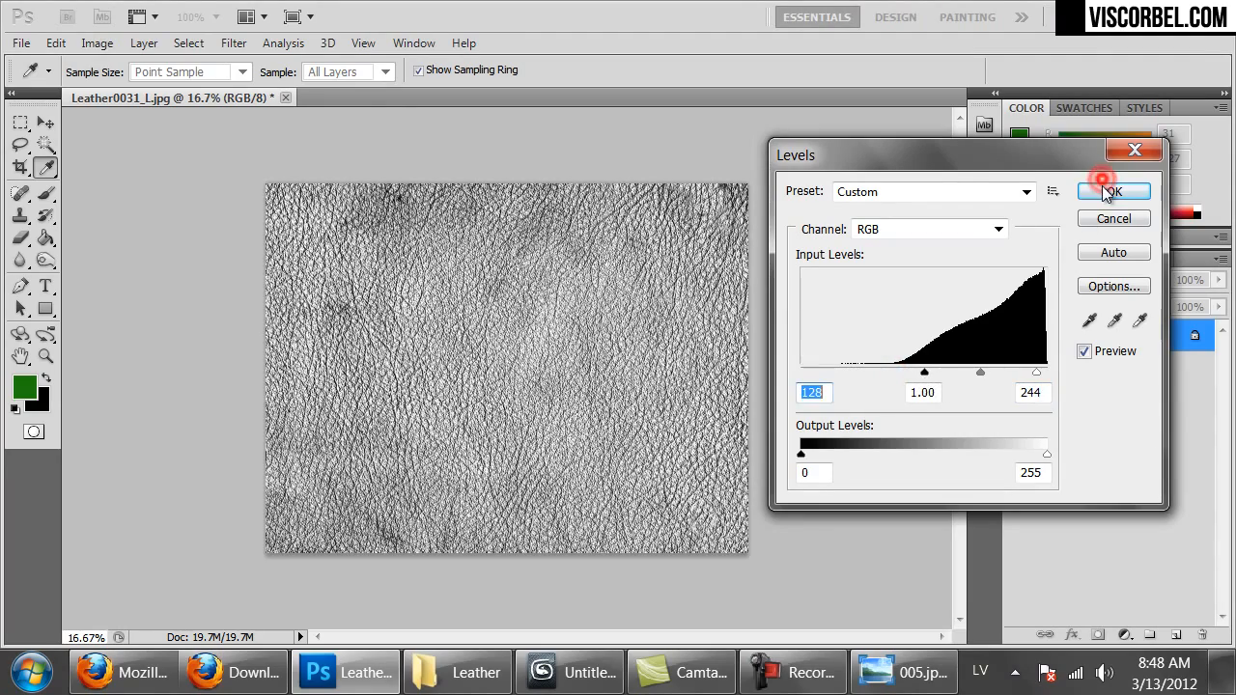
left_click(1105, 187)
key("m")
Step: Smooth the fine noise in the leather grain with a Median filter at a radius of 4 pixels
key("ctrl+1")
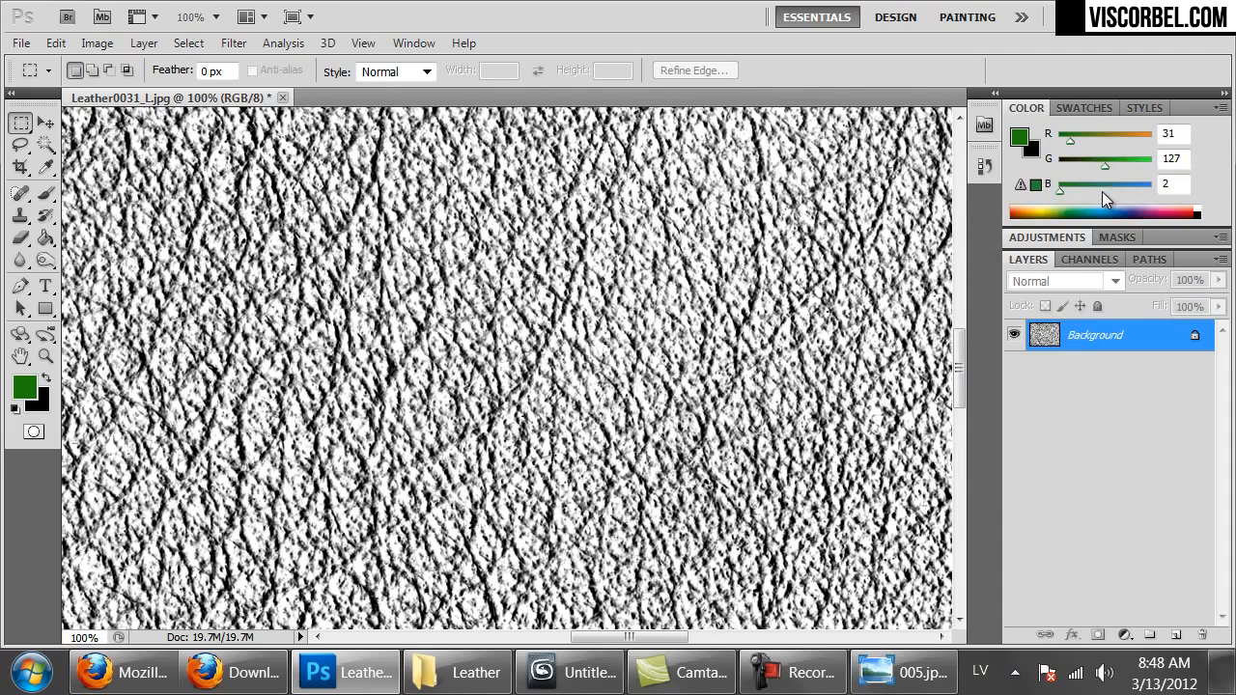
left_click(234, 43)
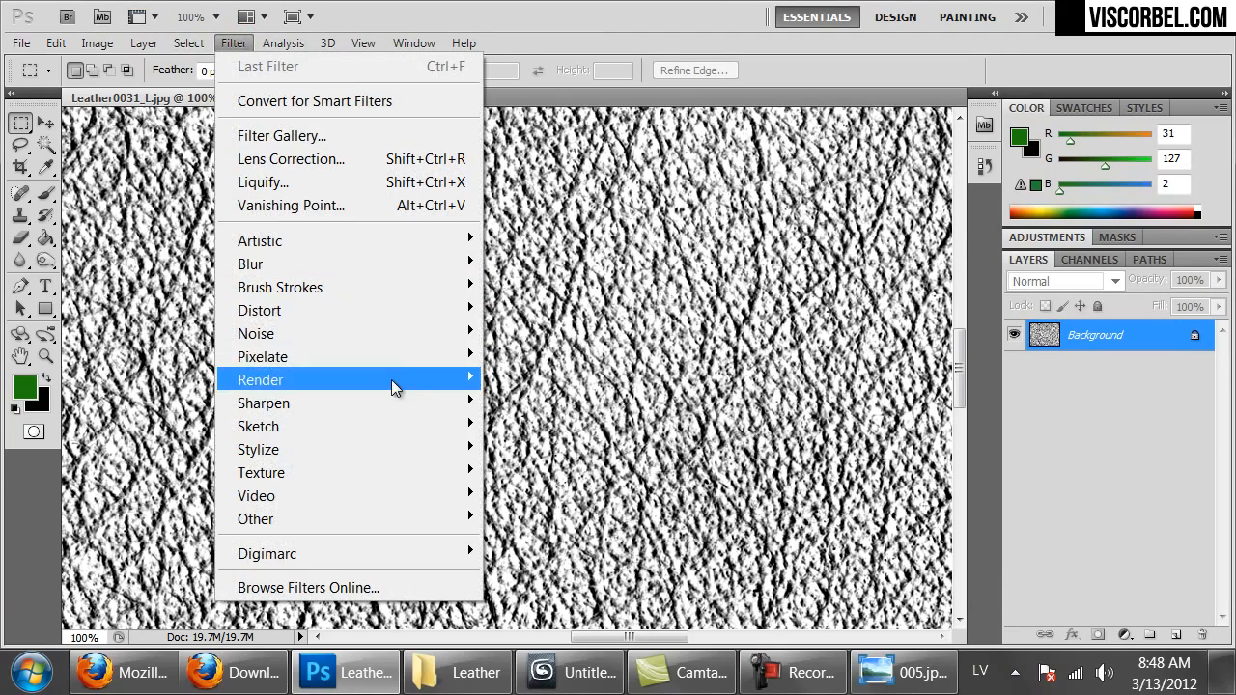
mouse_move(434, 332)
left_click(540, 404)
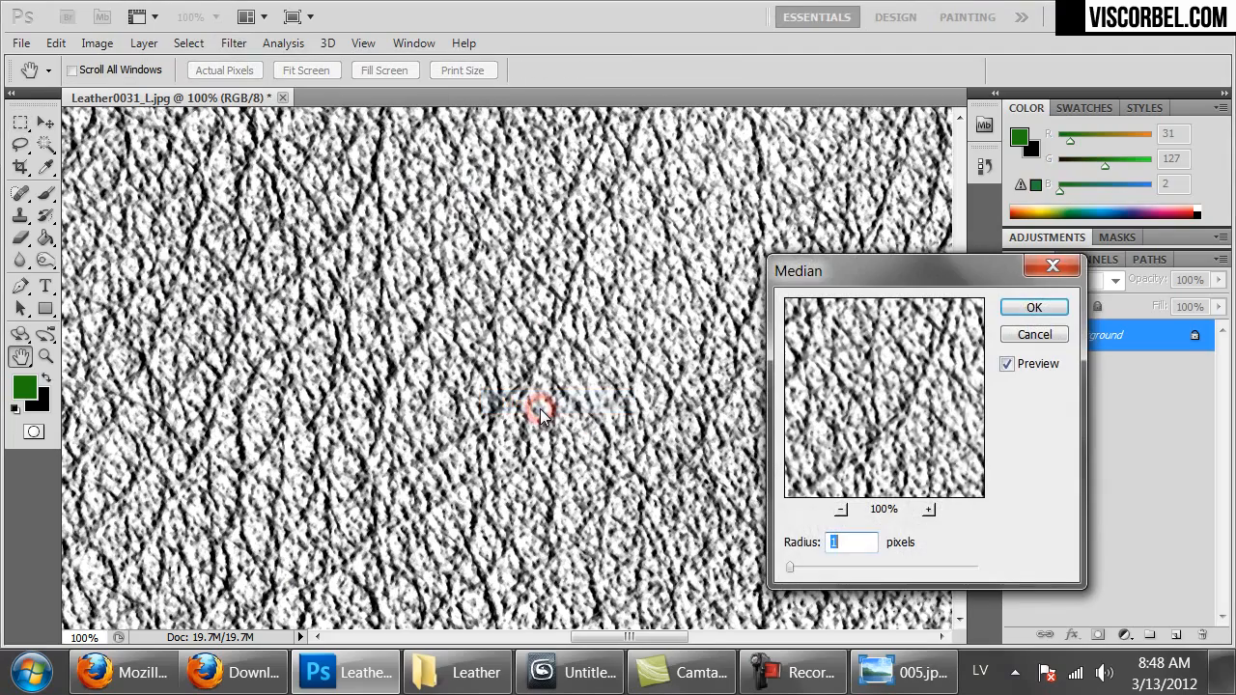
type("2")
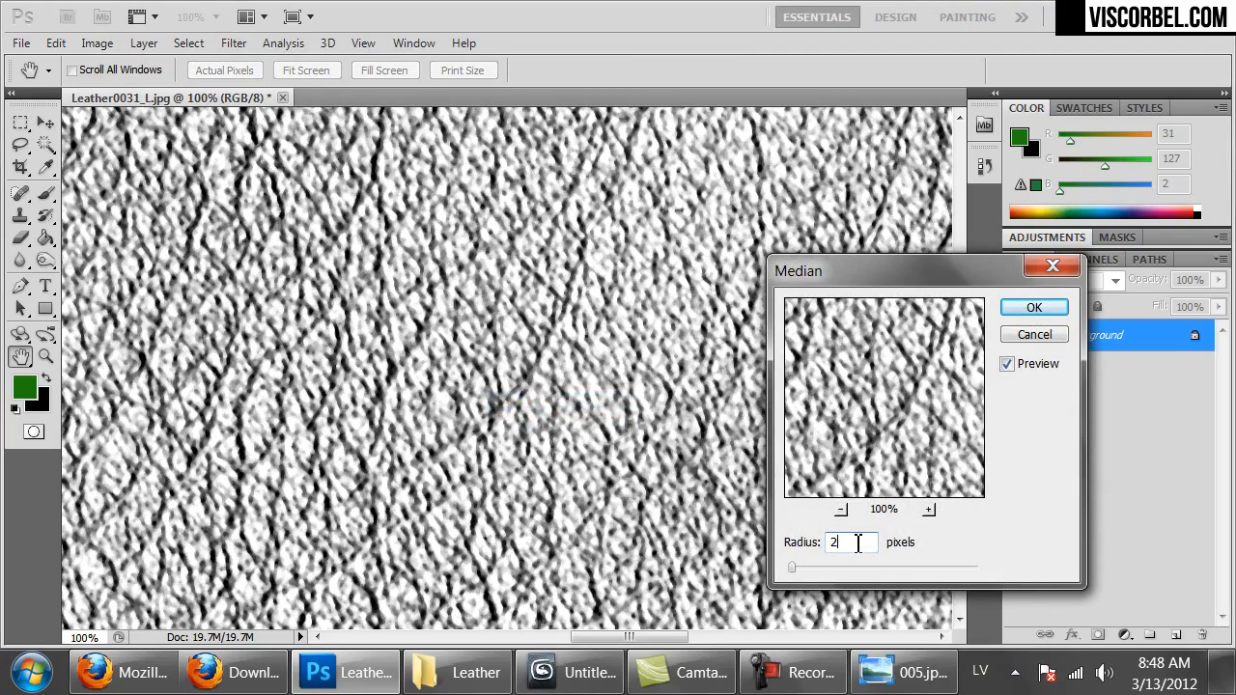
double_click(839, 543)
type("3")
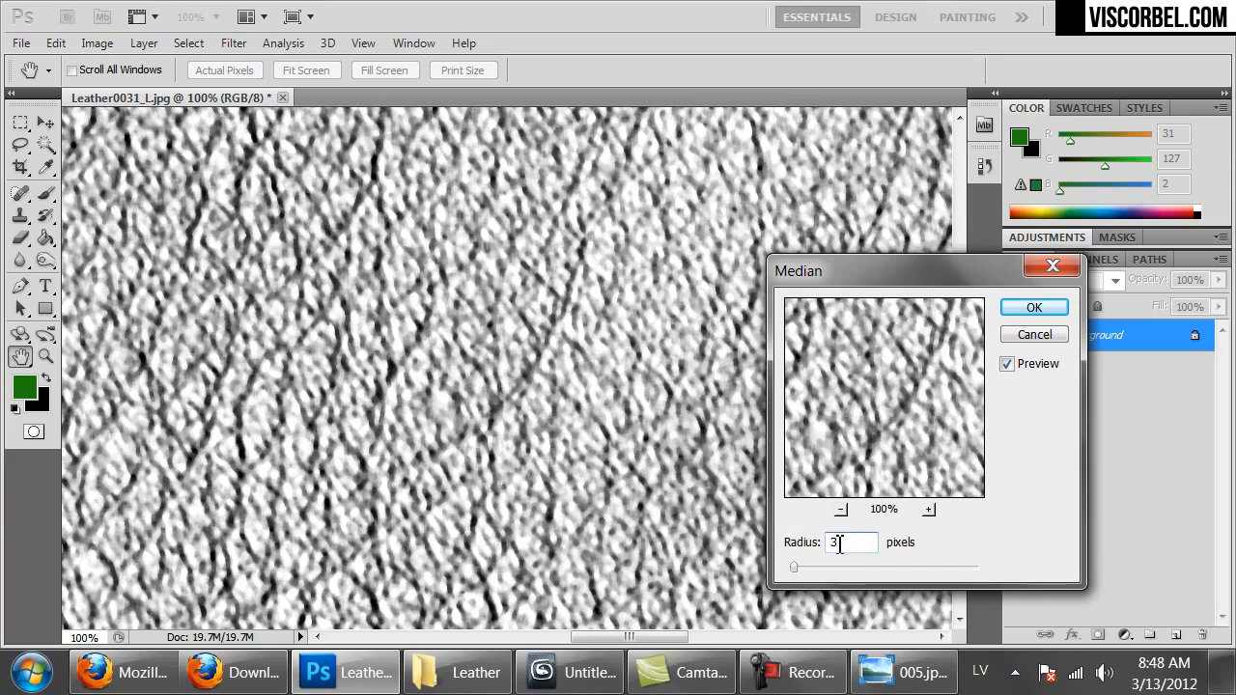
type("4")
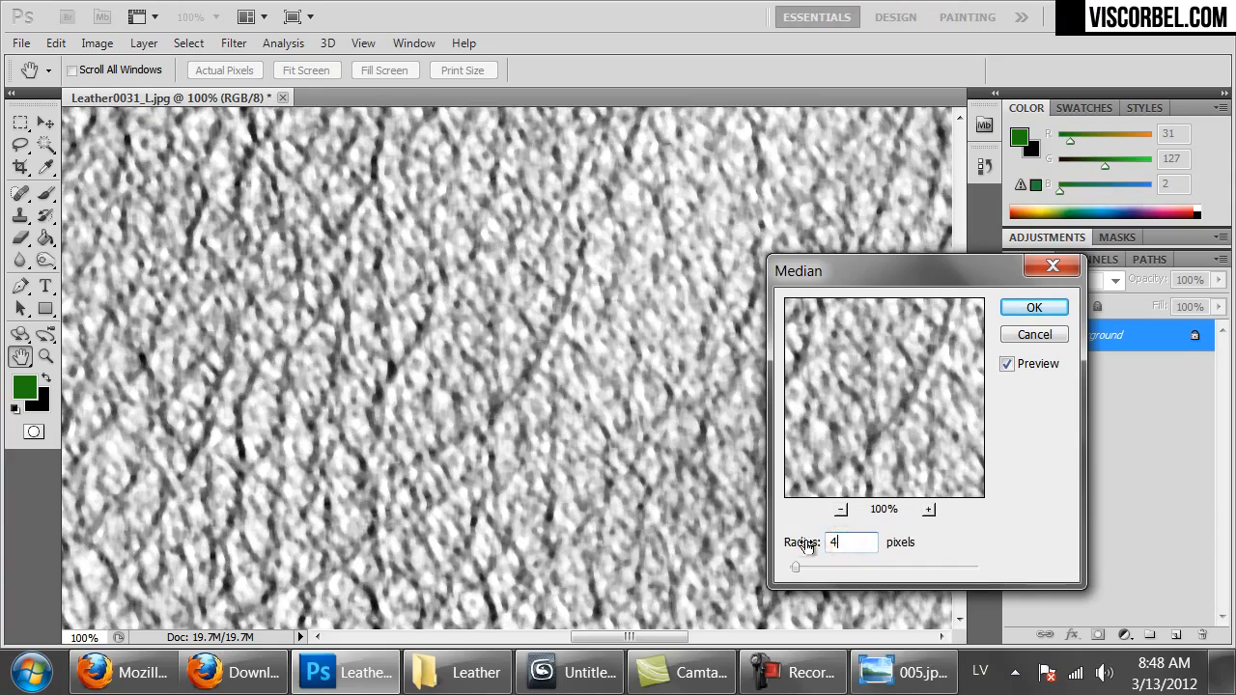
left_click(1033, 307)
key("m")
Step: Resize the leather image to 1000 pixels wide with proportions constrained
key("ctrl+minus")
key("ctrl+minus")
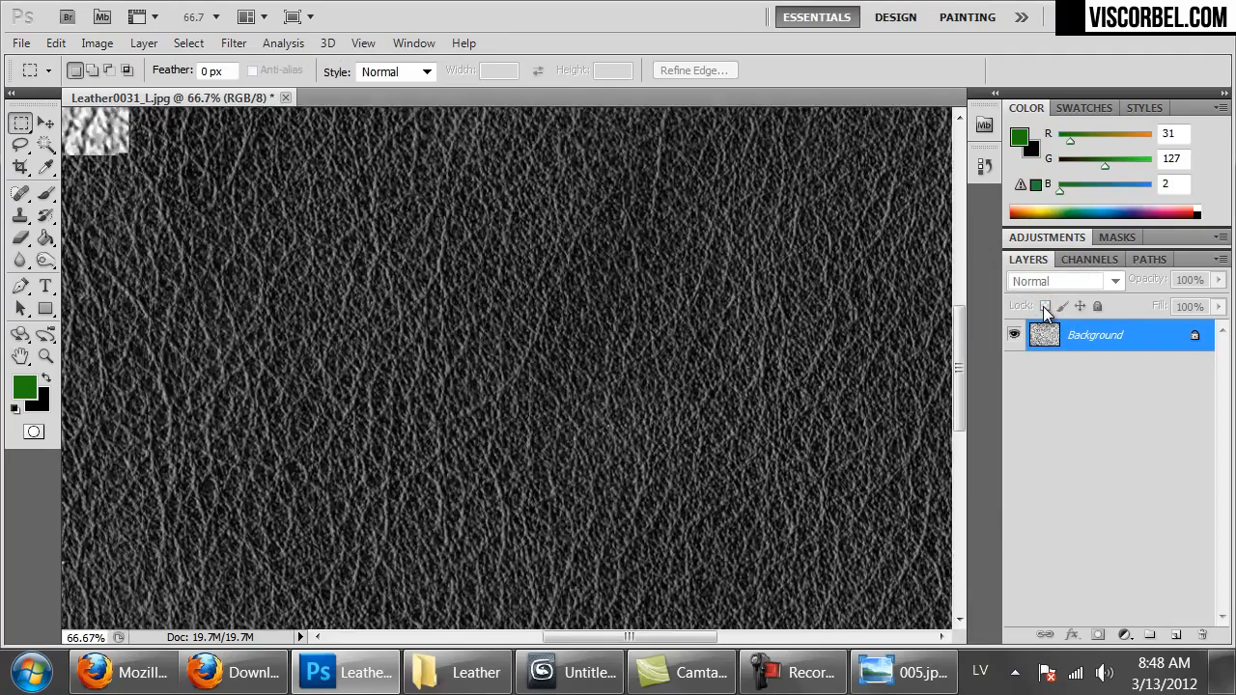
key("ctrl+minus")
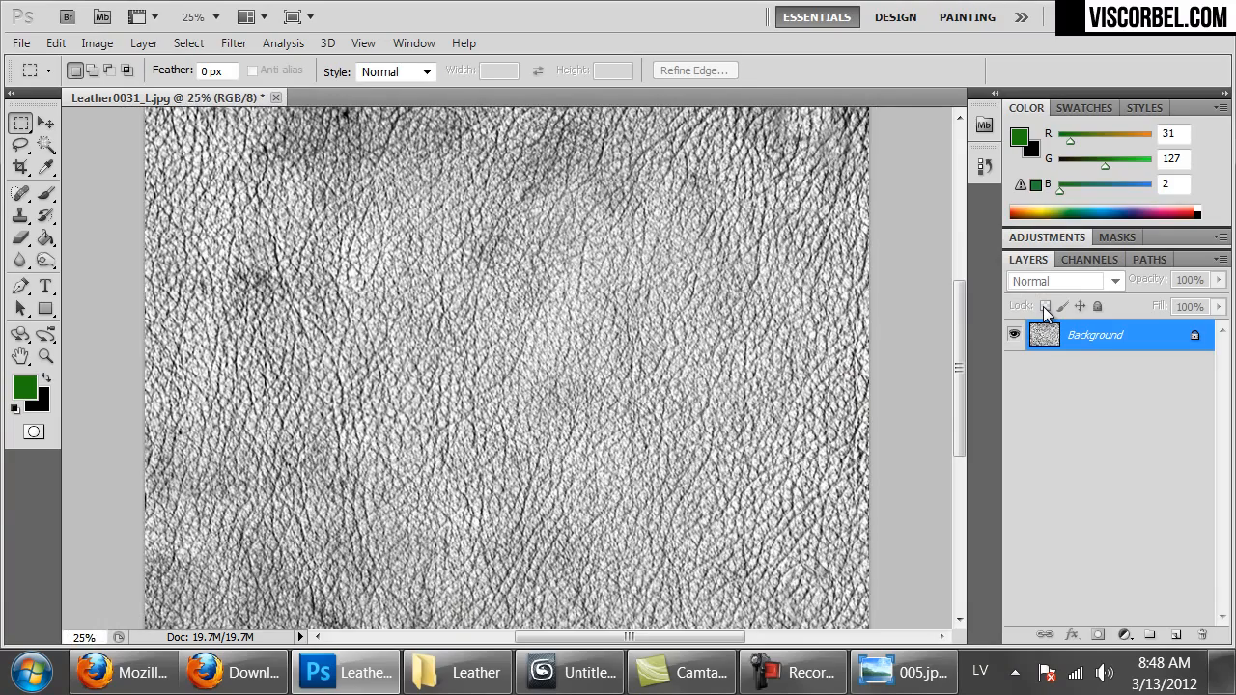
key("ctrl+minus")
key("ctrl+alt+i")
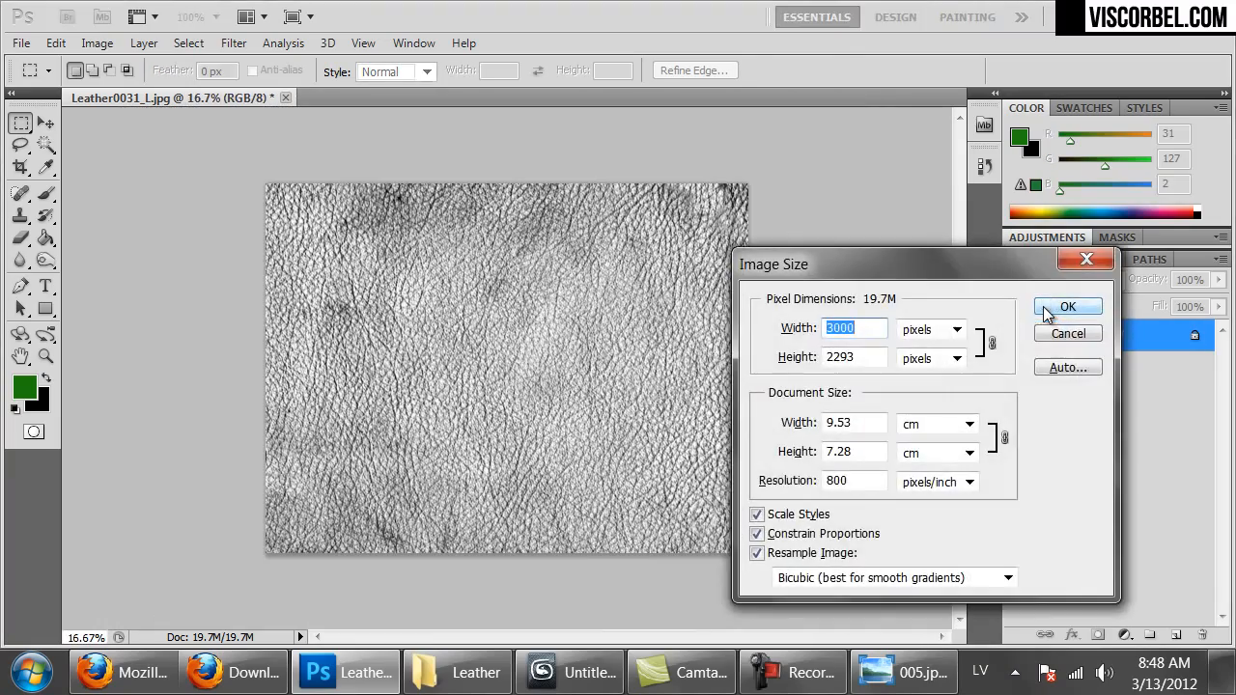
type("1000")
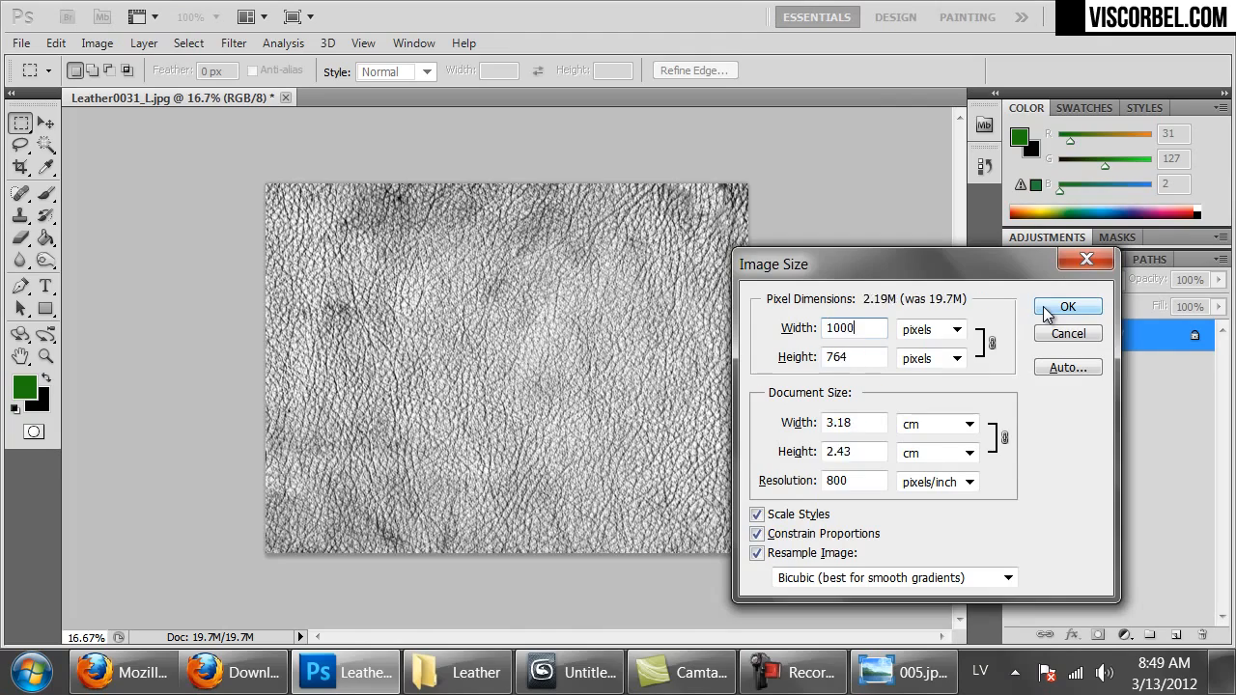
left_click(1044, 308)
Step: Sharpen the resized leather with Unsharp Mask at amount 93%, radius 0.5 pixels and threshold 0
key("ctrl+1")
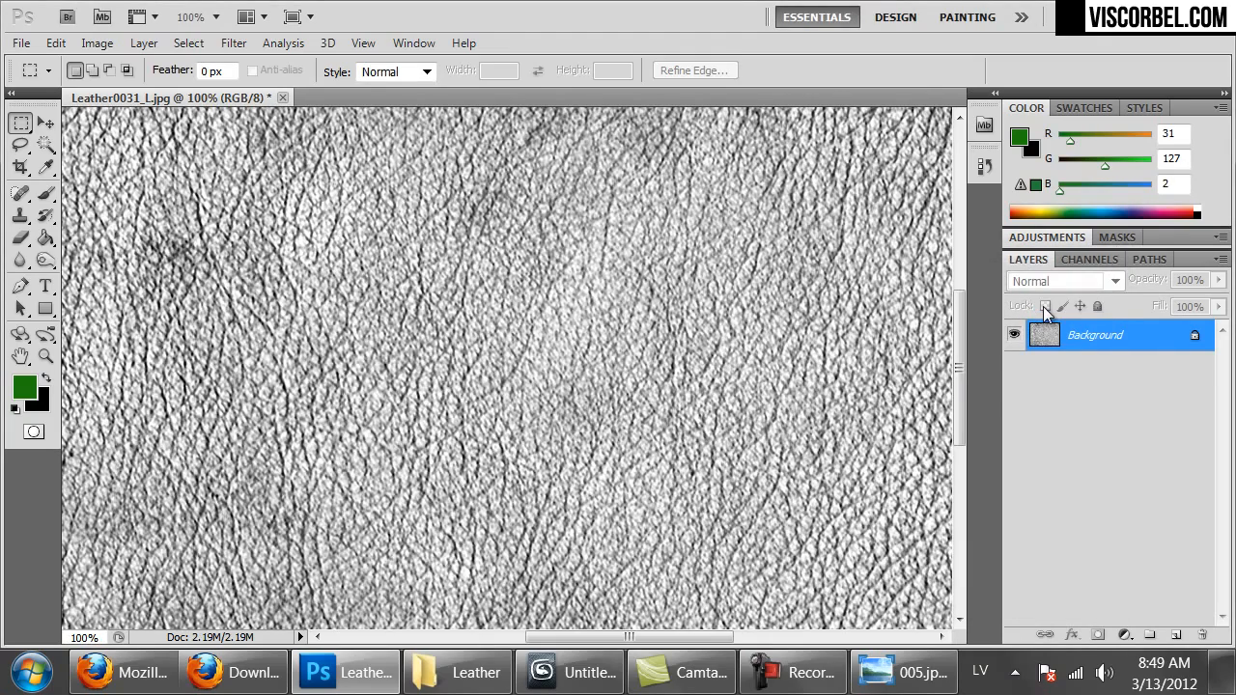
left_click(234, 43)
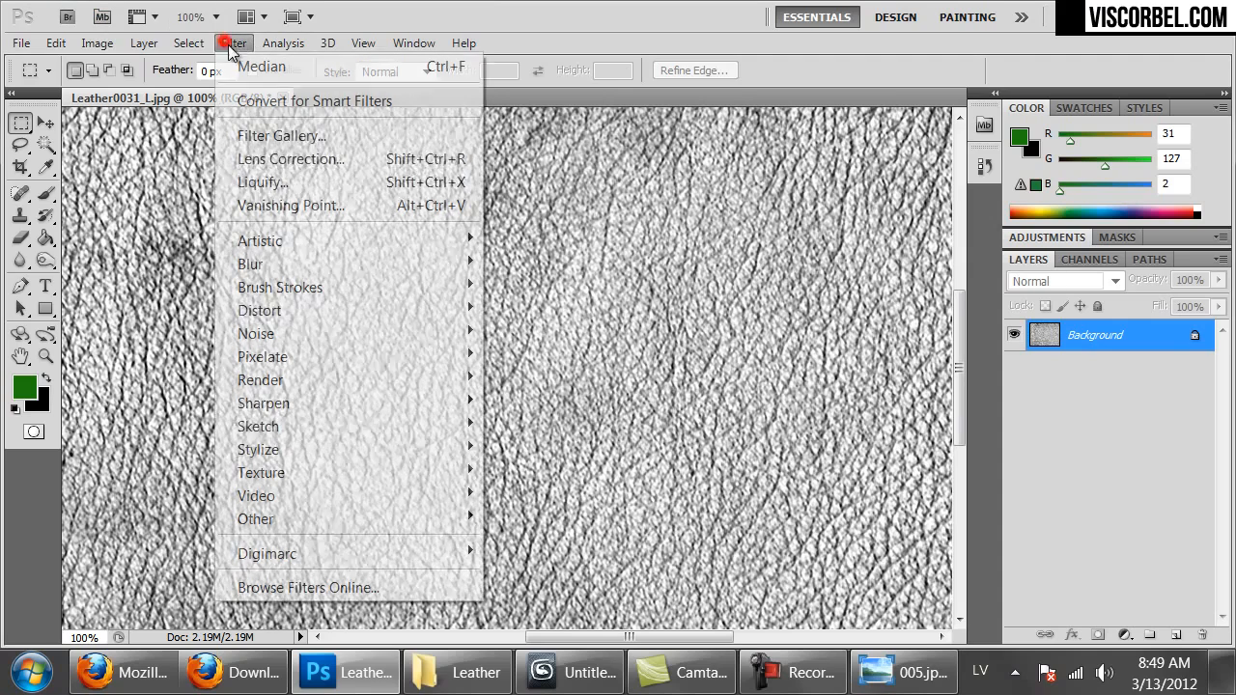
mouse_move(457, 403)
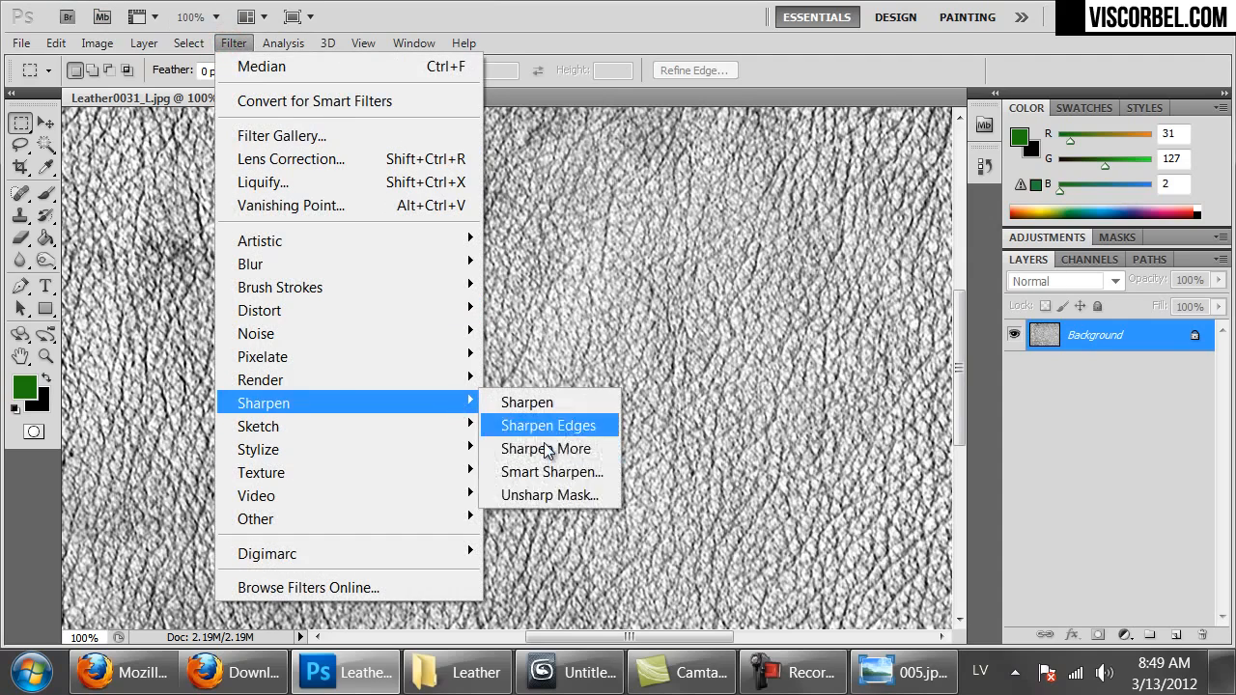
left_click(563, 491)
left_click_drag(802, 581, 800, 581)
left_click_drag(800, 580, 797, 581)
mouse_move(930, 535)
left_mouse_down()
mouse_move(973, 536)
mouse_move(928, 538)
left_mouse_up()
left_click(1030, 279)
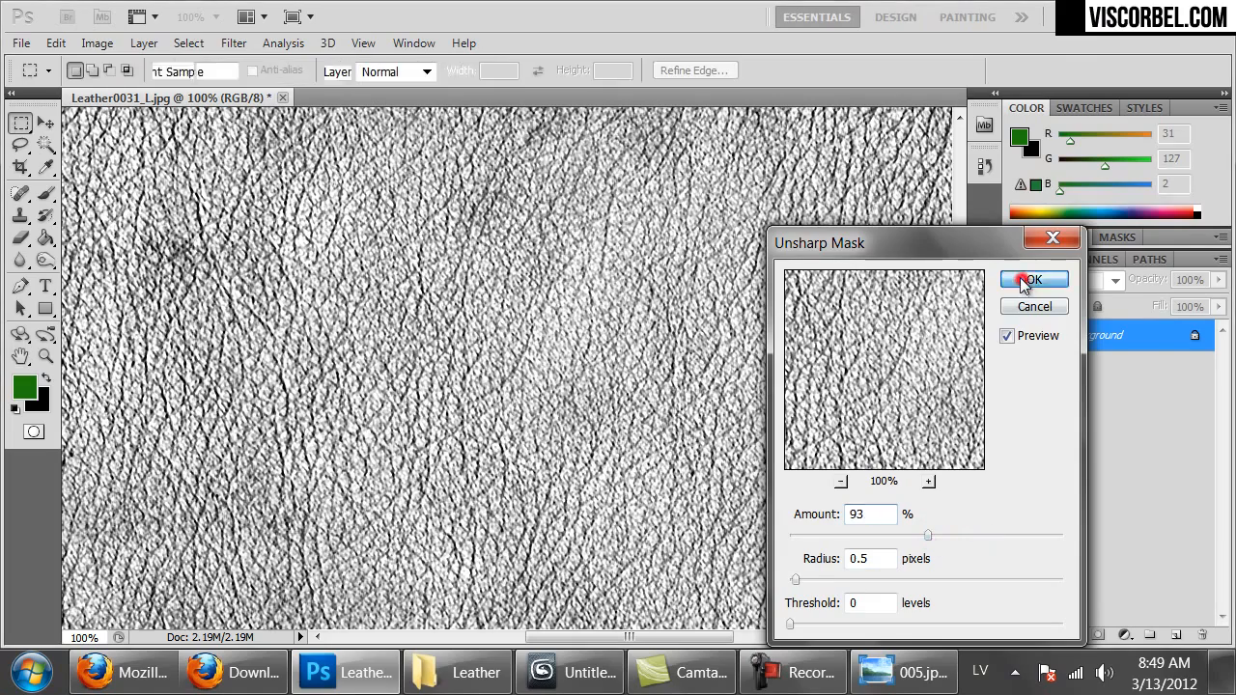
key("m")
Step: Copy the whole leather image and enlarge the canvas by 100 percent in both width and height, relative to its current size
key("ctrl+minus")
key("ctrl+minus")
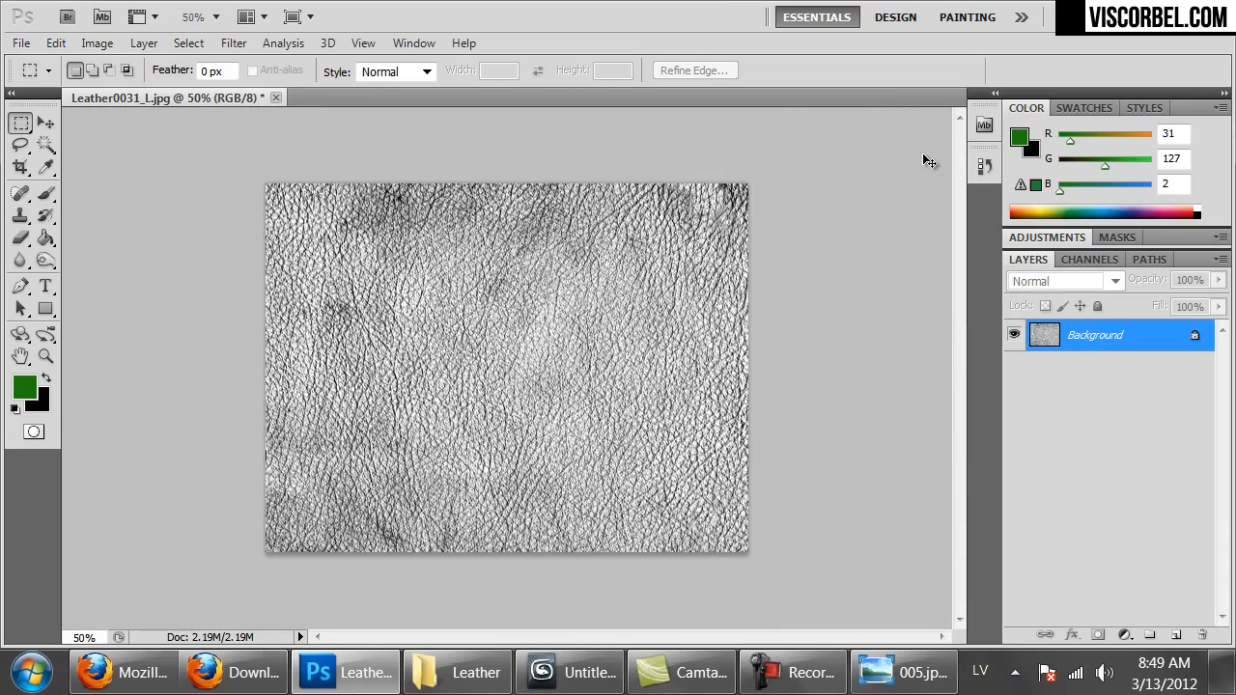
key("ctrl+a")
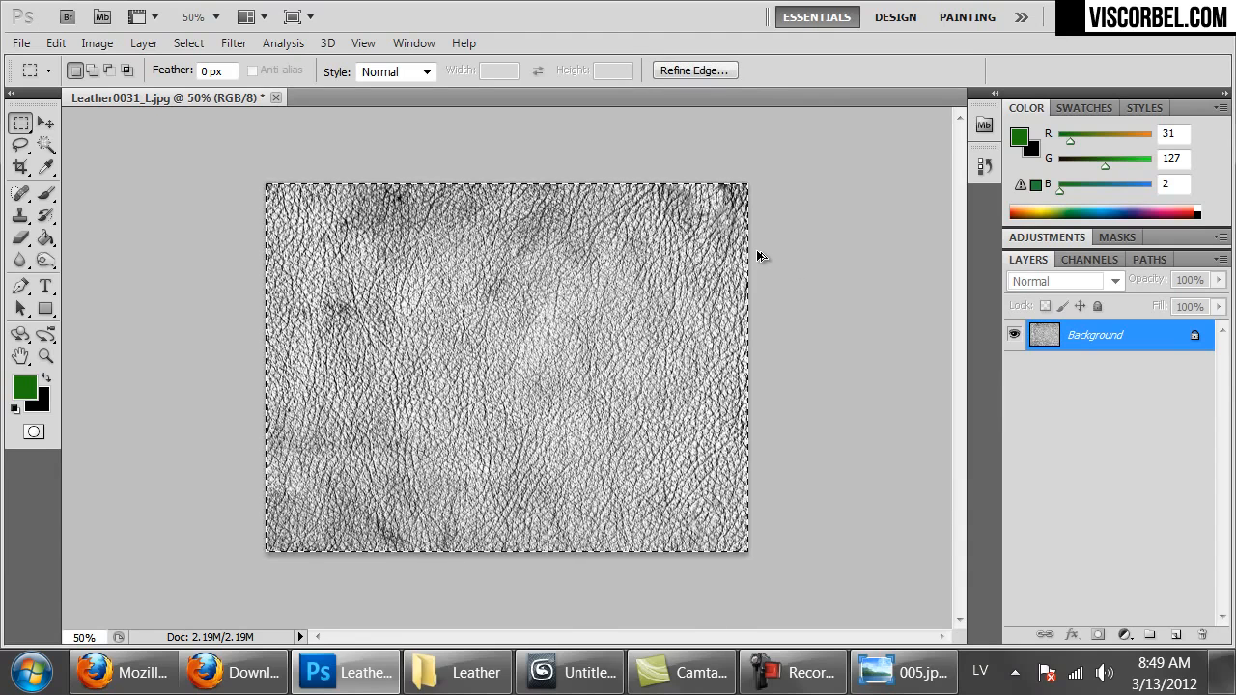
key("ctrl+alt+c")
left_click(861, 268)
left_click(845, 307)
left_click(859, 268)
left_click(847, 289)
double_click(795, 266)
type("100")
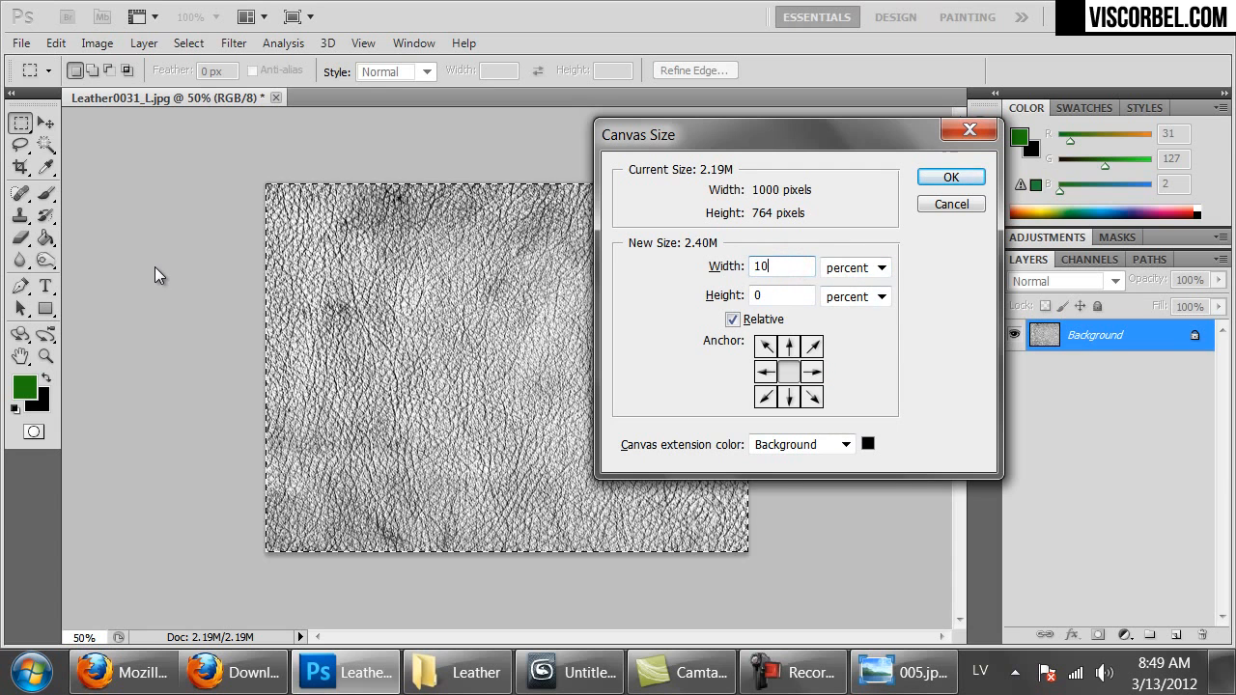
key("Tab")
type("100")
key("Return")
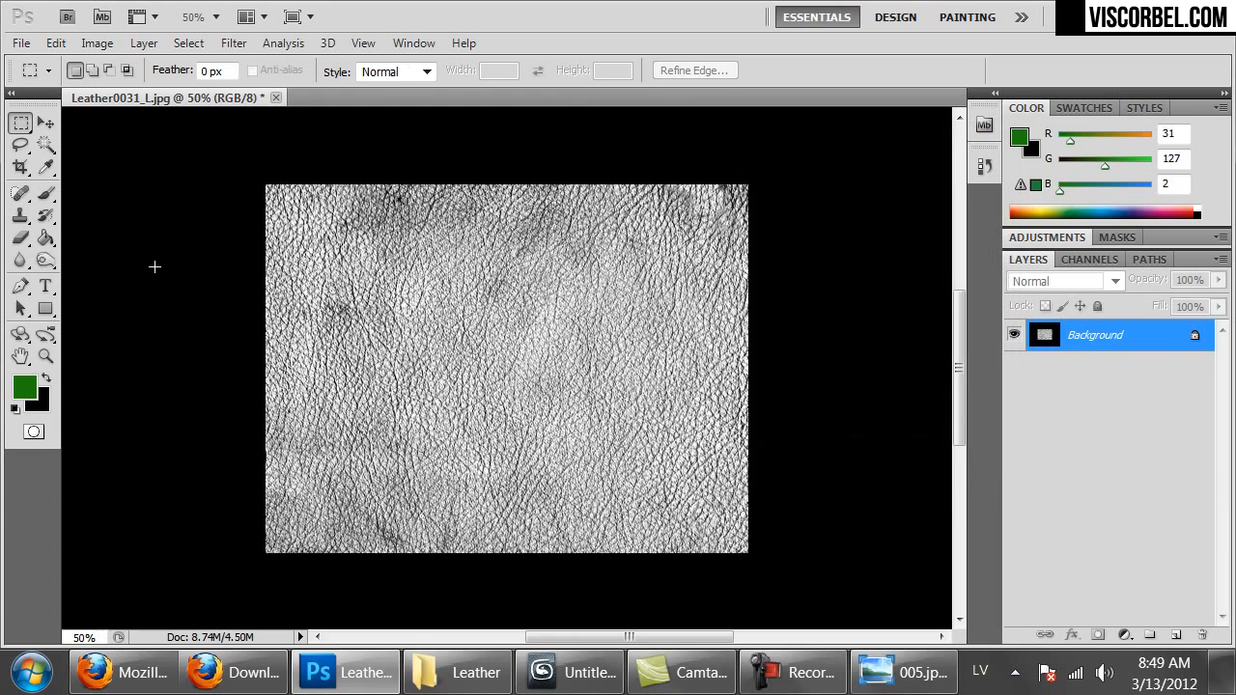
Step: Paste two copies of the leather and place them side by side across the upper half of the canvas
key("ctrl+minus")
key("ctrl+minus")
key("ctrl+v")
left_click_drag(554, 397, 436, 309, "ctrl")
key("ctrl+v")
left_click_drag(496, 386, 624, 304, "ctrl")
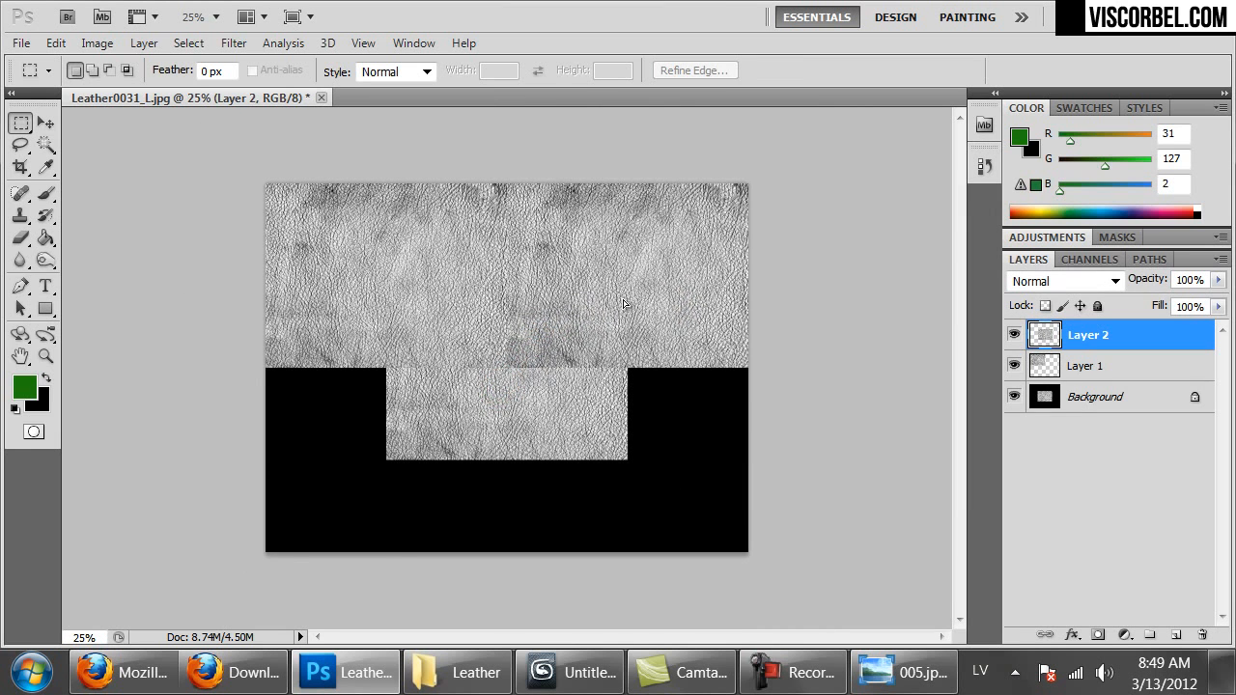
Step: Paste two more leather copies to fill the lower half of the canvas, and merge the four pasted layers
key("ctrl+v")
left_click_drag(560, 340, 442, 443, "ctrl")
key("ctrl+v")
left_click_drag(516, 361, 633, 451, "ctrl")
left_click(1151, 439, "shift")
key("ctrl+e")
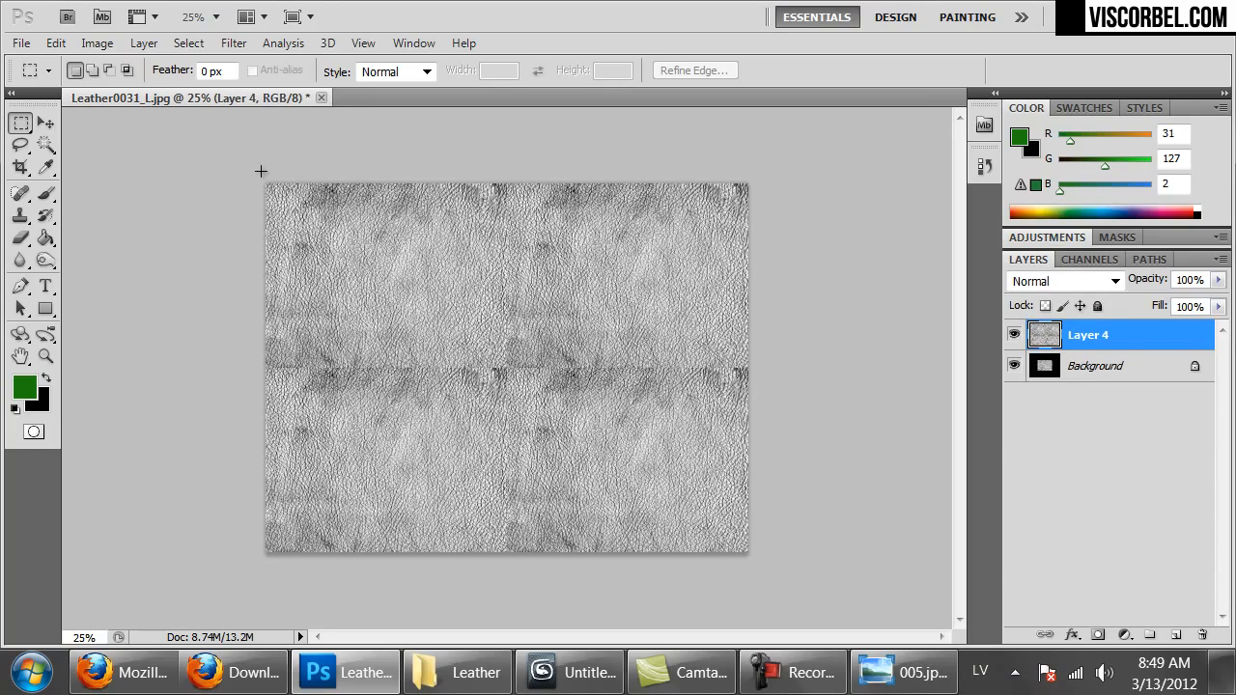
Step: Crop the tiled leather to a square at full canvas height, trimming the strip along its right side
key("c")
left_click_drag(363, 238, 675, 574)
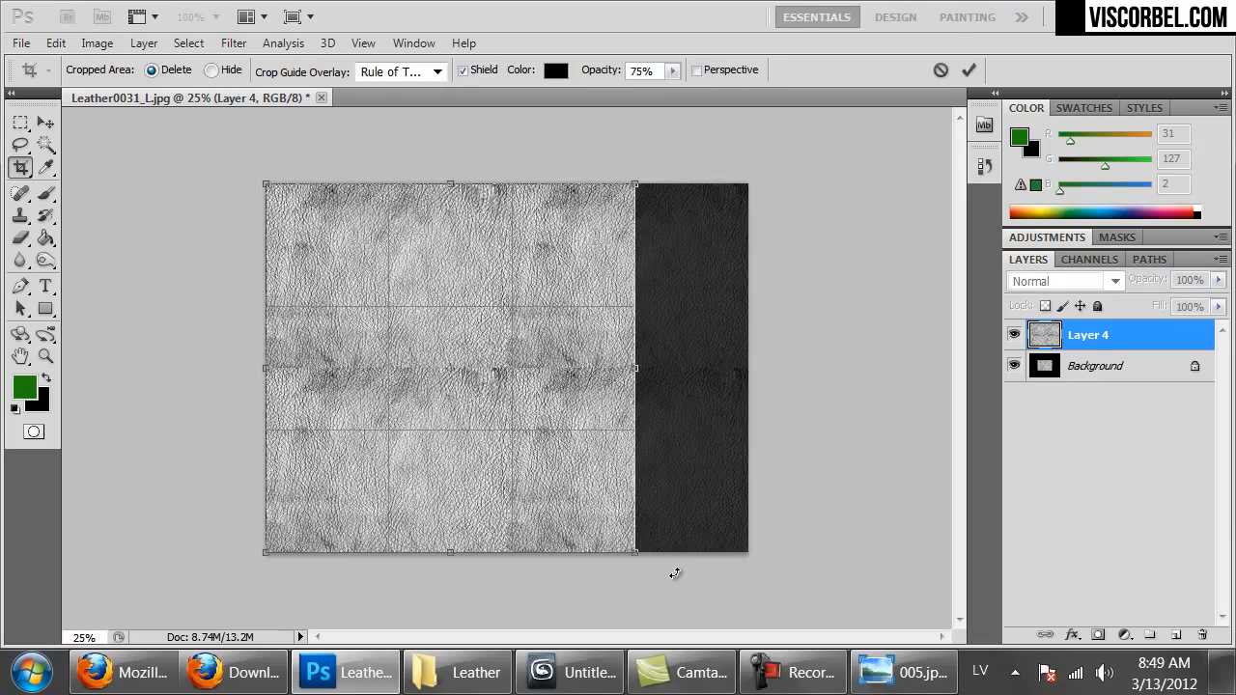
key("Return")
key("ctrl+1")
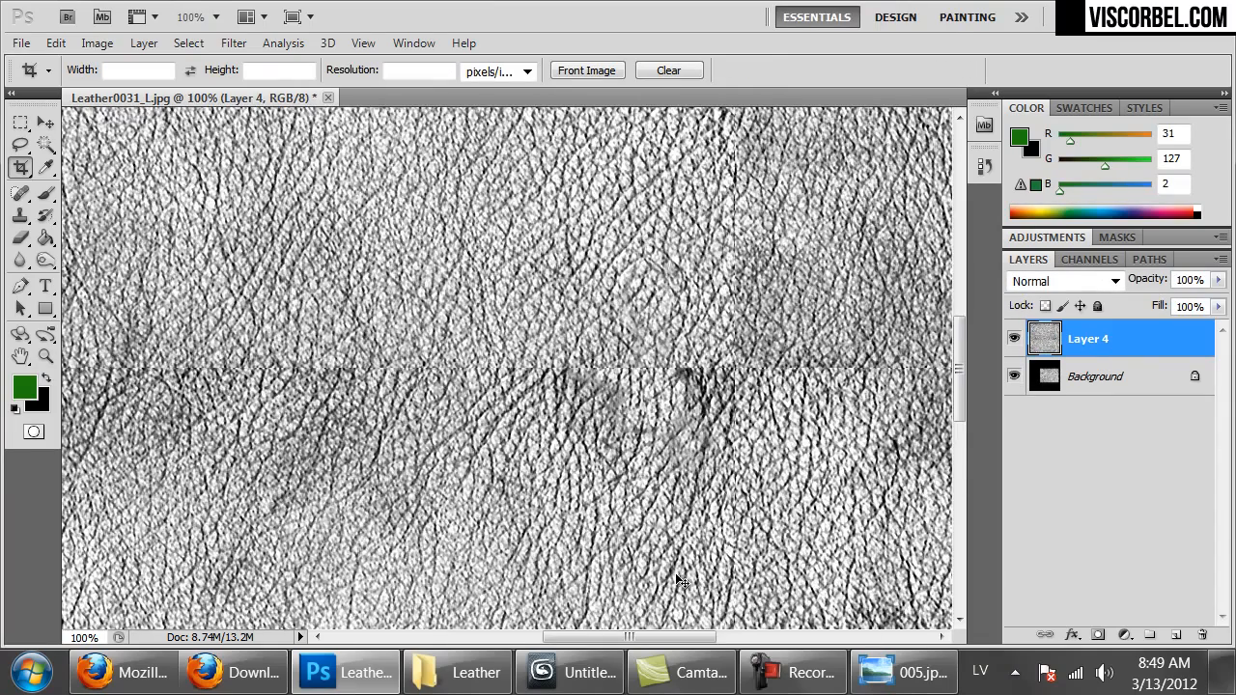
key("ctrl+minus")
key("ctrl+minus")
key("ctrl+minus")
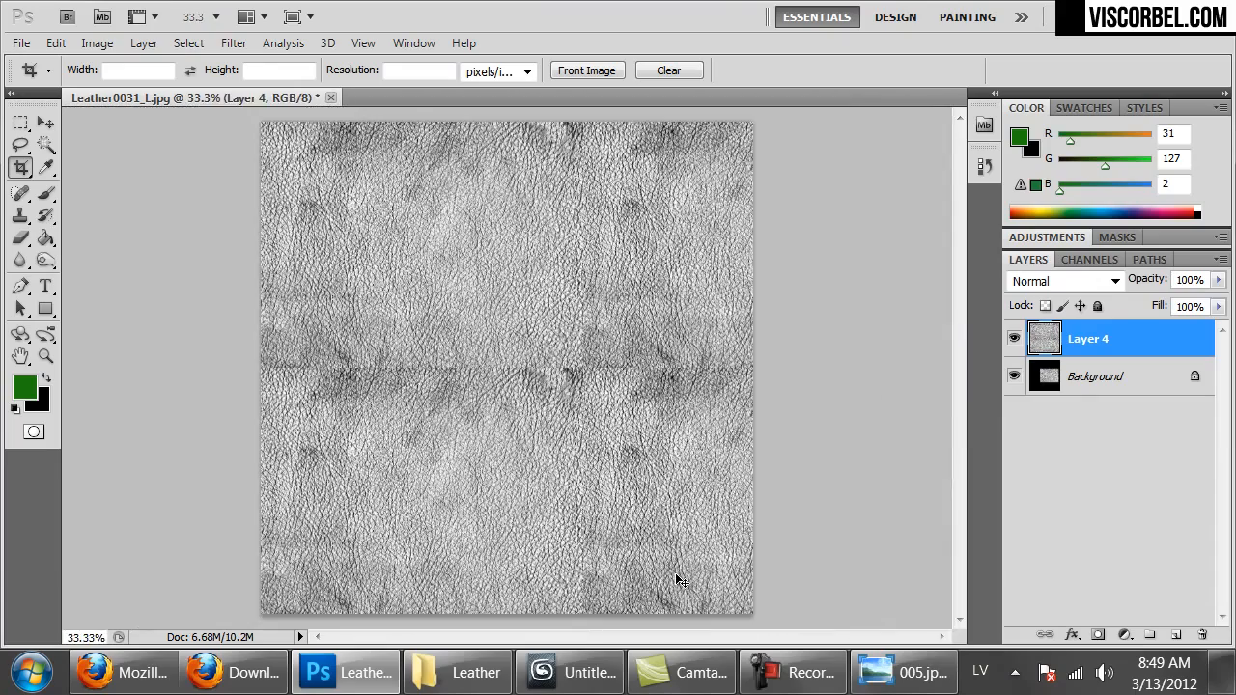
Step: Set up the Clone Stamp with a hard round brush of 116 px and 100% hardness
key("ctrl+plus")
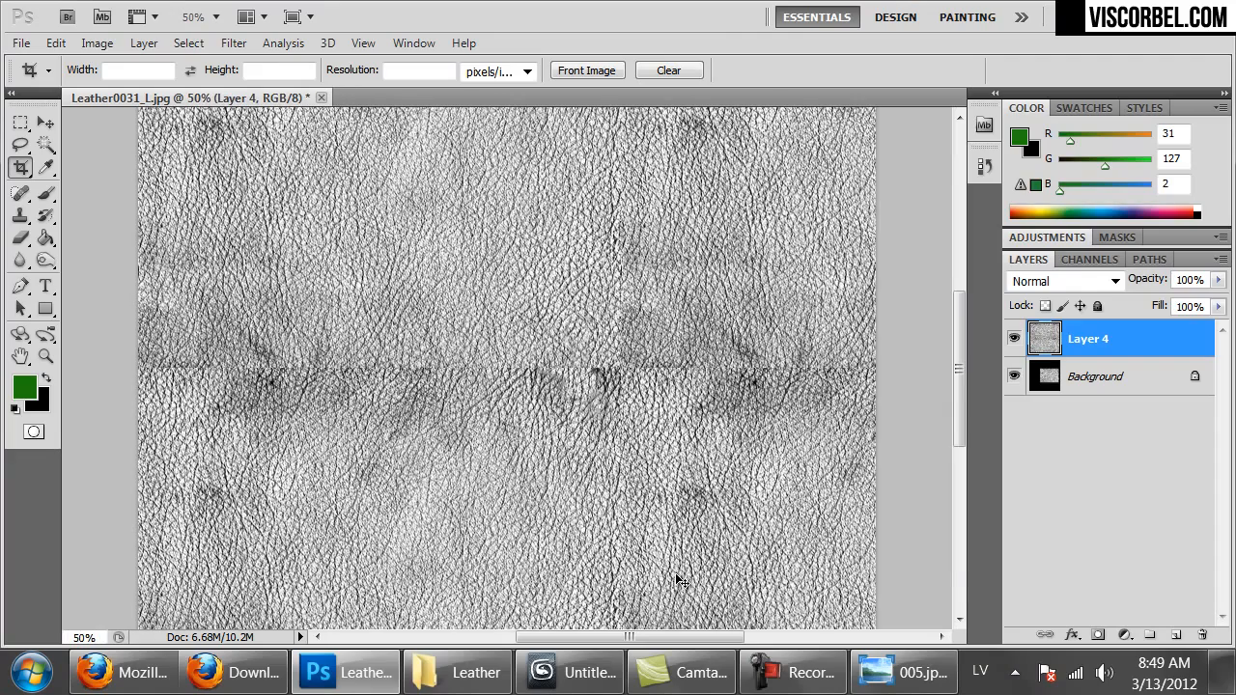
left_click(20, 215)
right_click(425, 272)
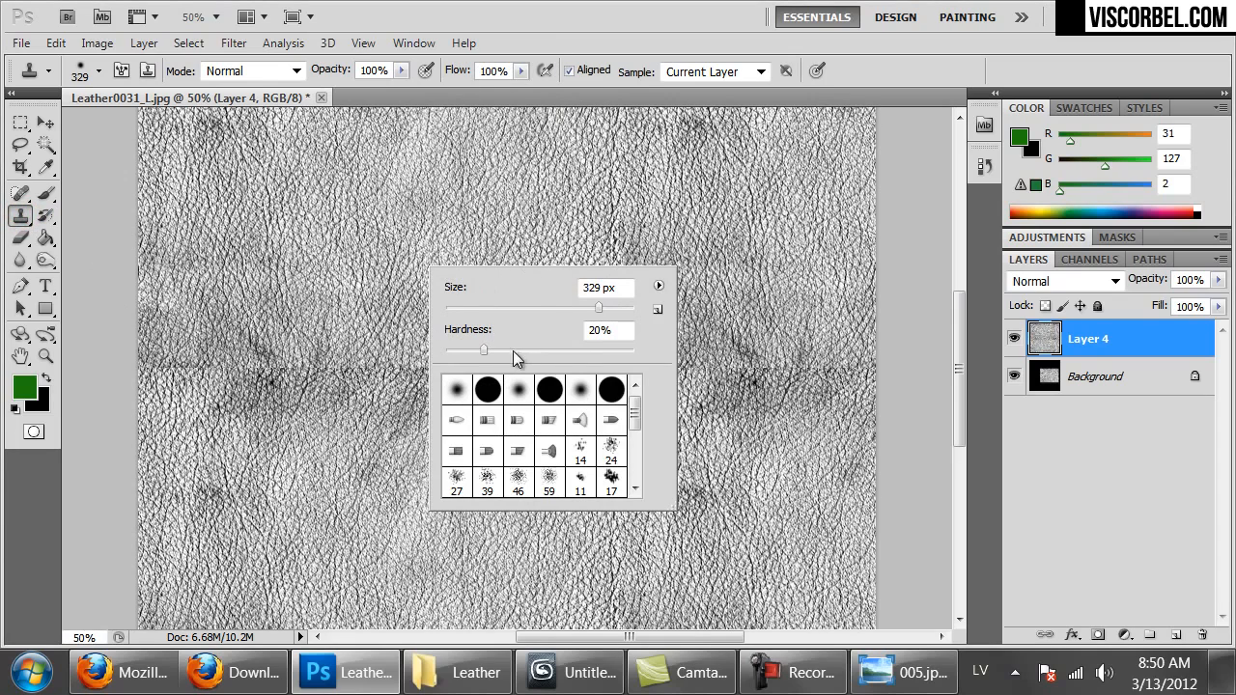
mouse_move(609, 305)
left_mouse_down()
mouse_move(570, 309)
mouse_move(583, 307)
left_mouse_up()
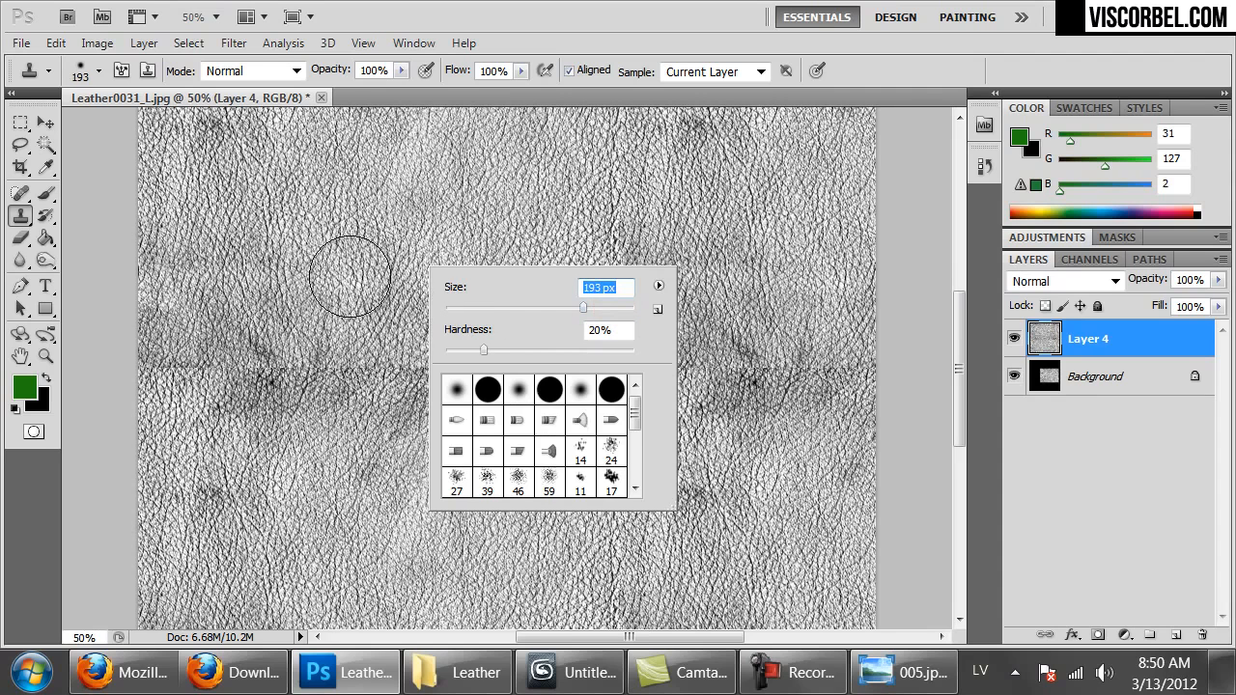
left_click(589, 23)
left_click(77, 72)
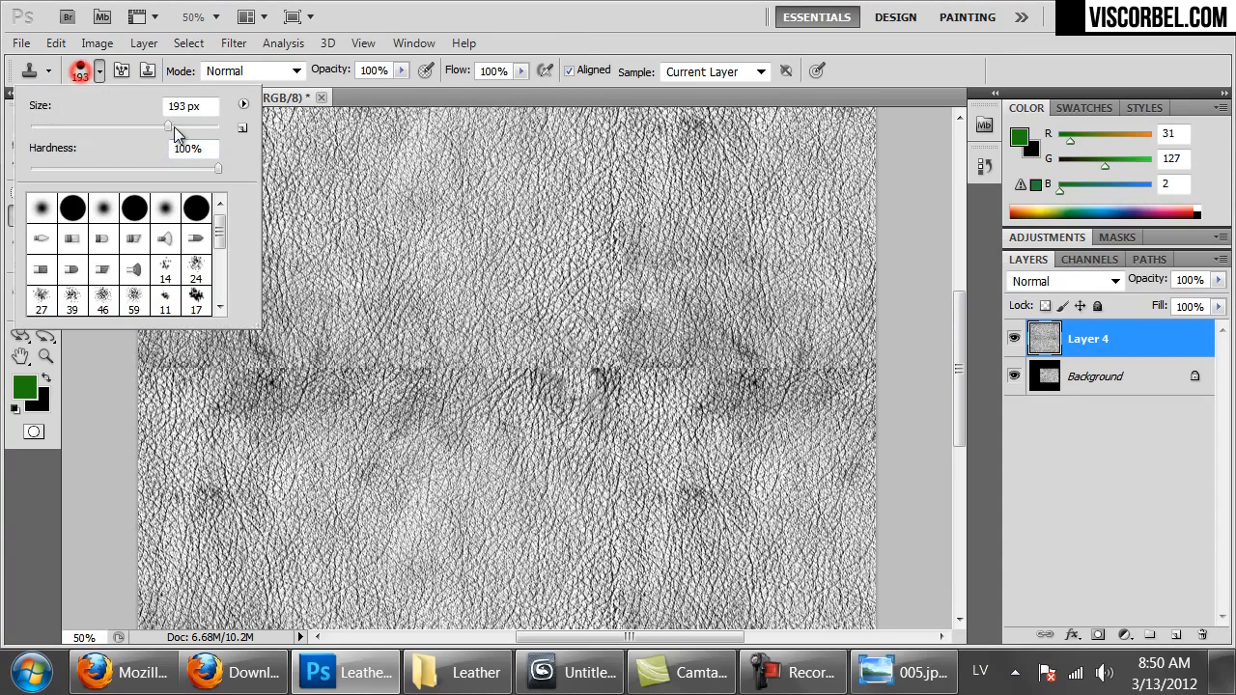
left_click(477, 302)
left_click(482, 301)
Step: Clone clean leather grain over the horizontal seam running across the middle of the tiled image
left_click(623, 276)
left_click(551, 281, "alt")
mouse_move(552, 338)
left_mouse_down()
mouse_move(557, 370)
mouse_move(640, 360)
mouse_move(331, 347)
mouse_move(256, 365)
mouse_move(206, 354)
mouse_move(161, 362)
left_mouse_up()
key("space")
left_click_drag(637, 358, 398, 286)
left_click(525, 168, "alt")
mouse_move(521, 298)
left_mouse_down()
mouse_move(496, 318)
mouse_move(525, 286)
mouse_move(582, 340)
mouse_move(578, 294)
left_mouse_up()
Step: Clone leather grain over the vertical seam between the tiles, from the upper edge down through the lower half
key("space")
mouse_move(438, 327)
left_mouse_down()
mouse_move(463, 348)
mouse_move(562, 525)
left_mouse_up()
left_click_drag(525, 291, 555, 360)
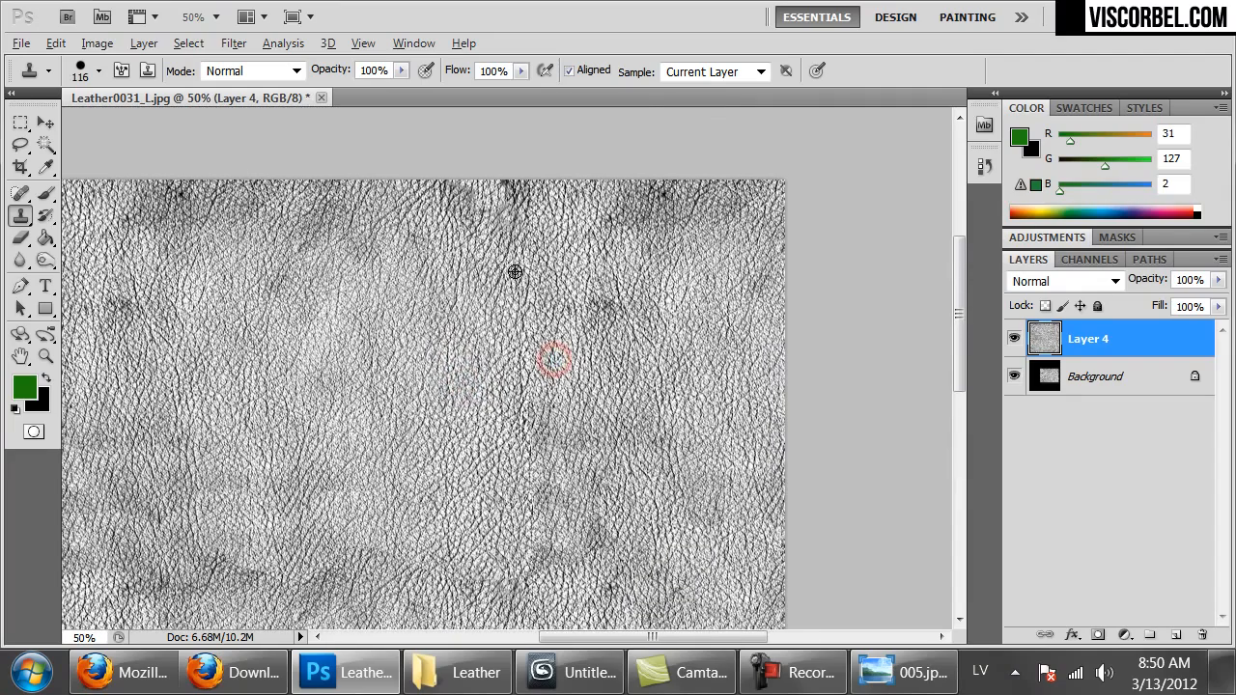
mouse_move(527, 209)
left_mouse_down()
mouse_move(563, 212)
mouse_move(527, 538)
mouse_move(537, 556)
left_mouse_up()
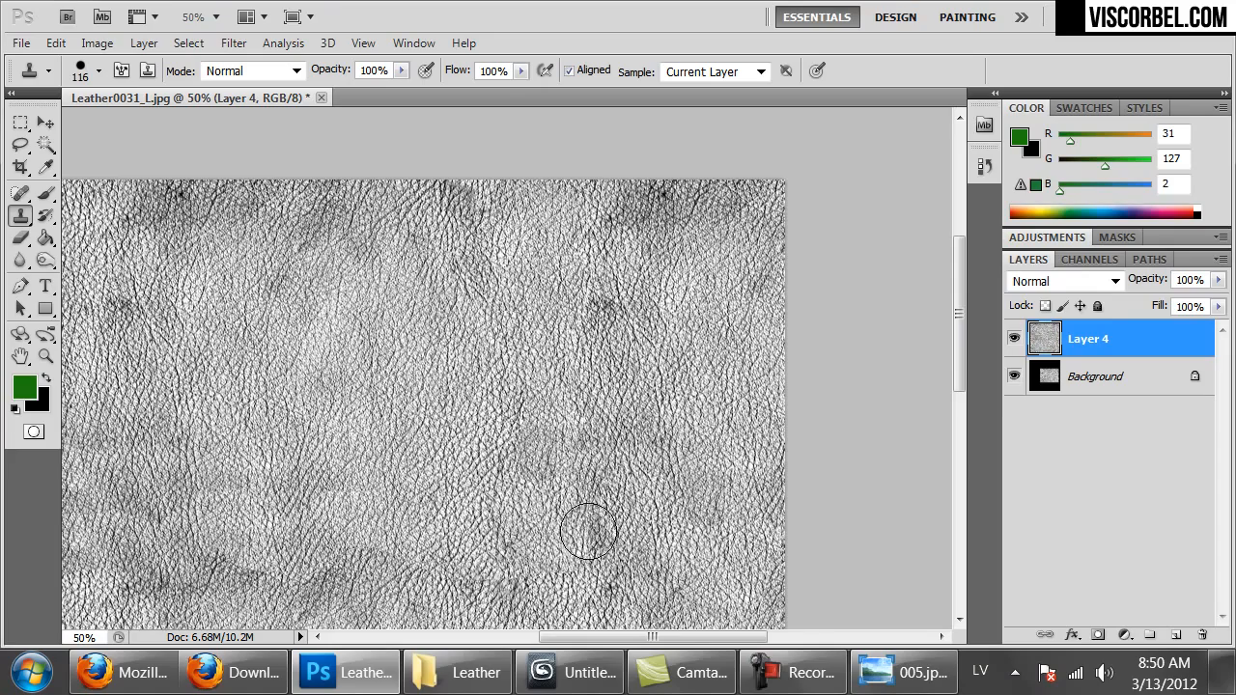
key("space")
left_click_drag(668, 416, 709, 165)
mouse_move(524, 337)
left_mouse_down()
mouse_move(562, 331)
mouse_move(554, 513)
left_mouse_up()
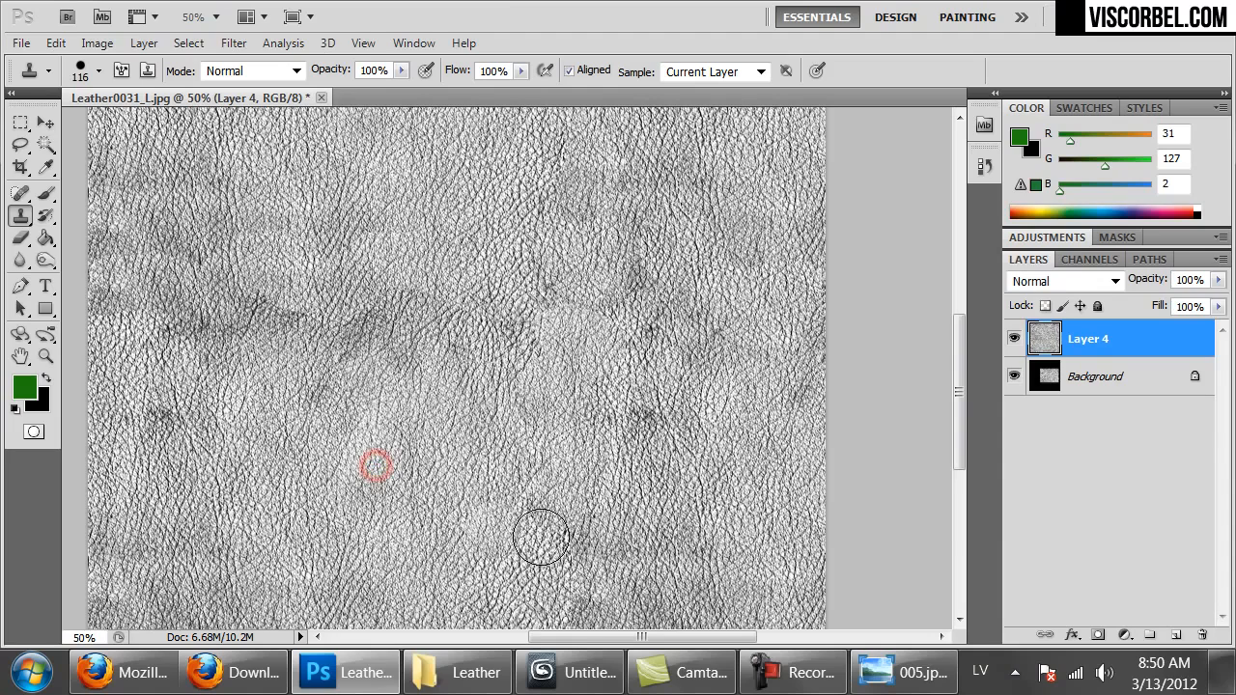
left_click(584, 539, "alt")
left_click_drag(571, 608, 571, 530)
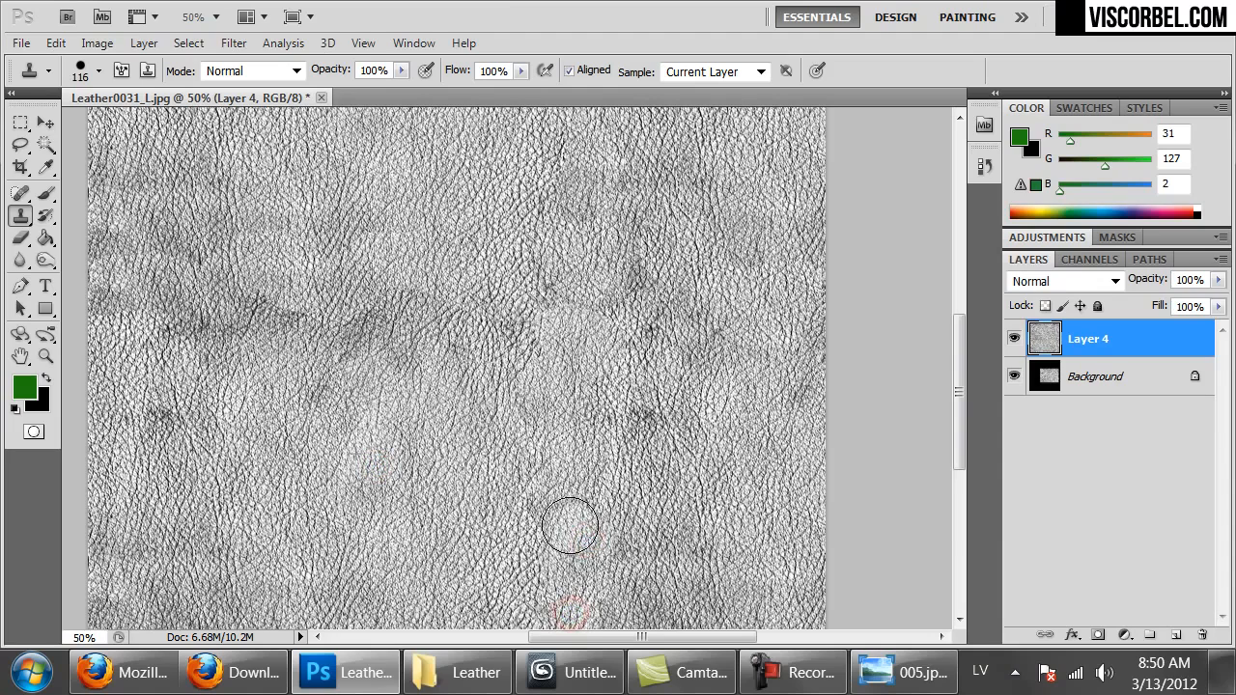
key("ctrl+minus")
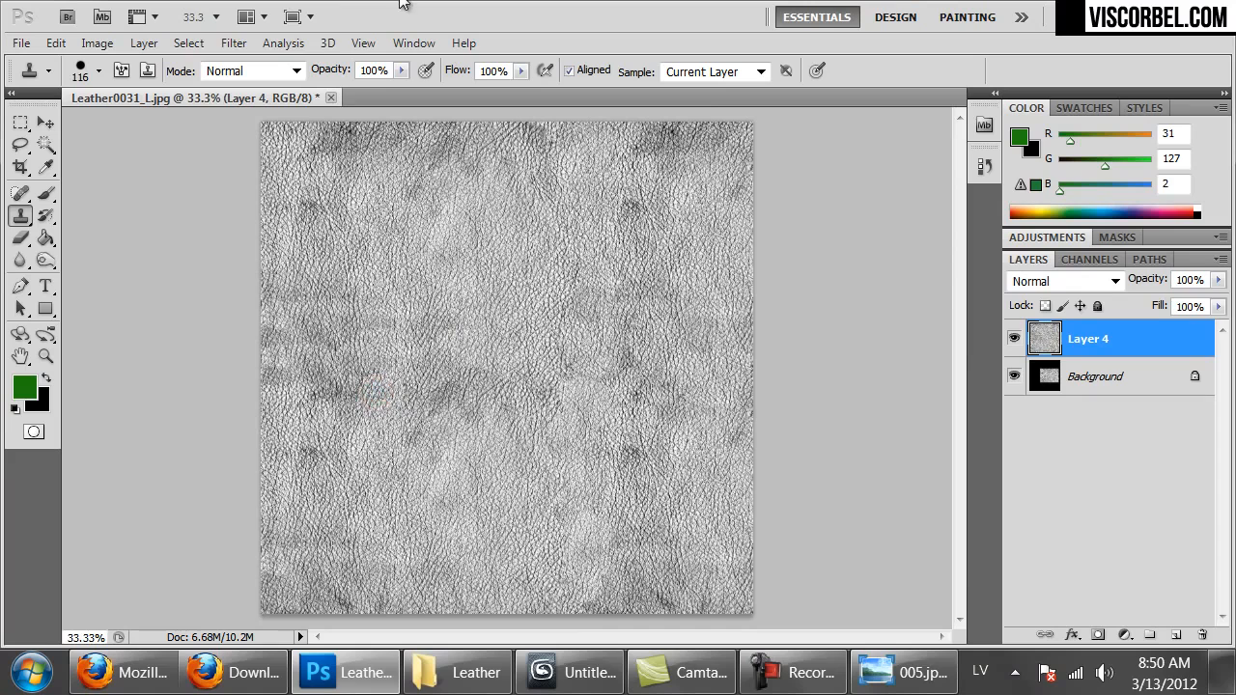
Step: Offset the merged leather layer by 500 pixels right and 500 pixels down with Wrap Around
left_click(233, 42)
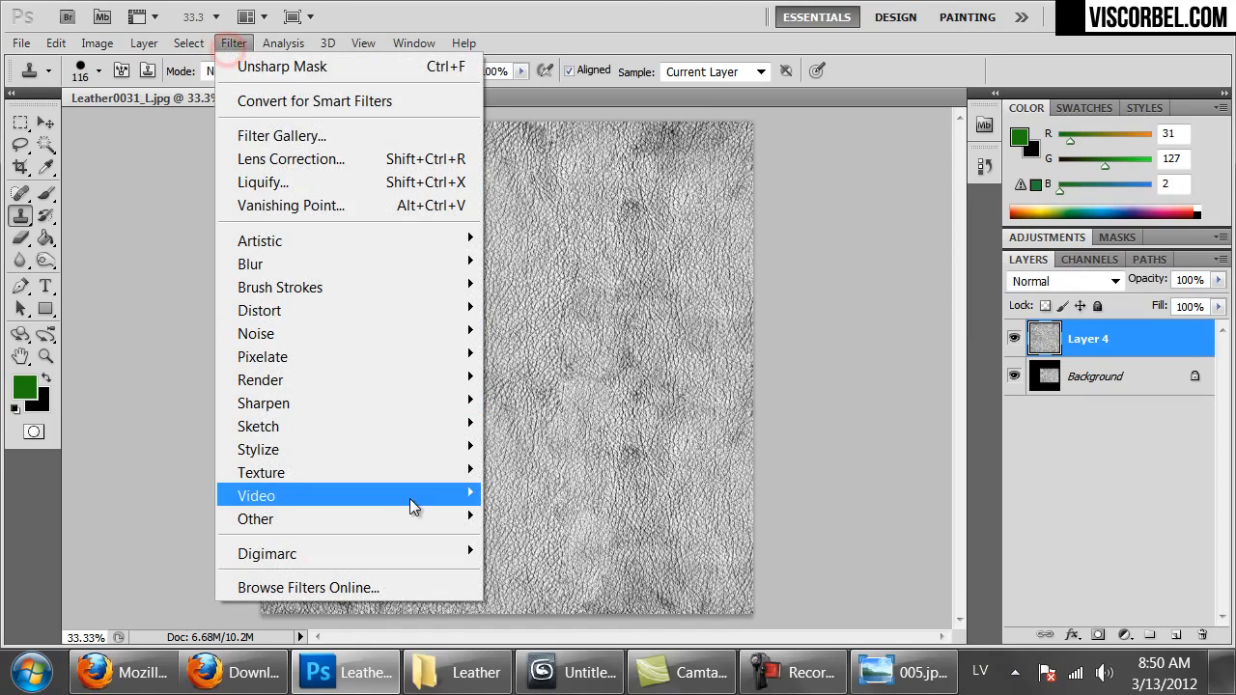
left_click(417, 521)
left_click(524, 610)
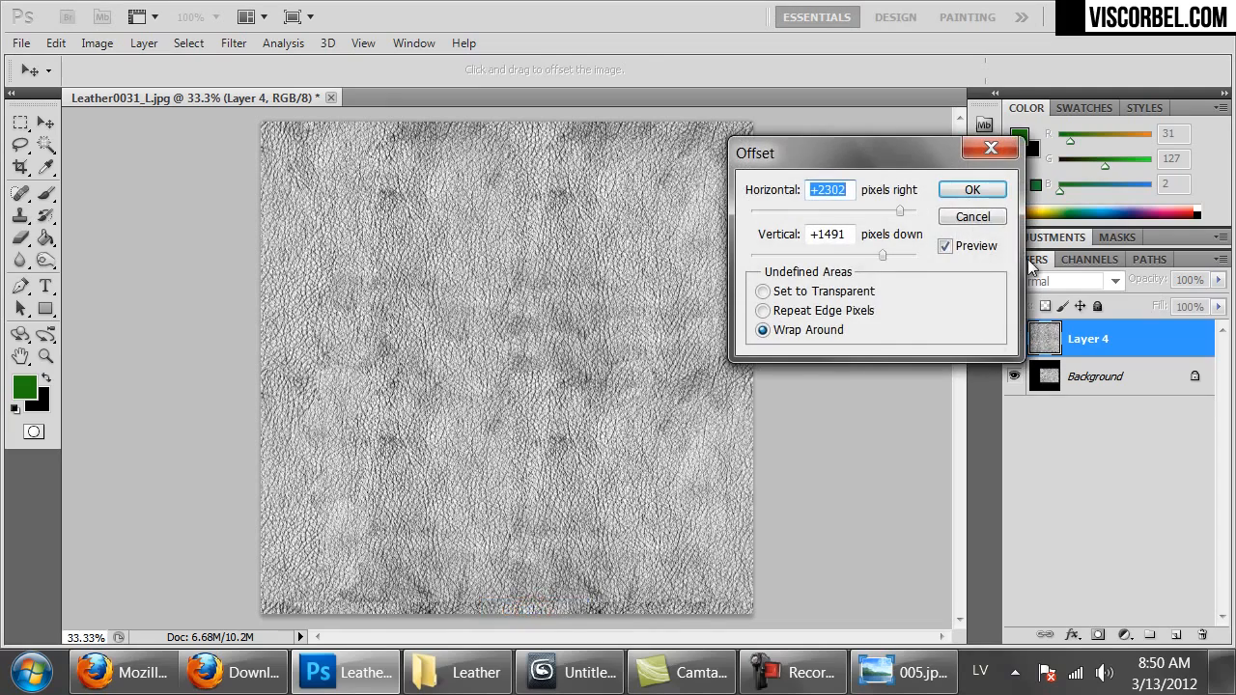
type("500")
key("Tab")
type("500")
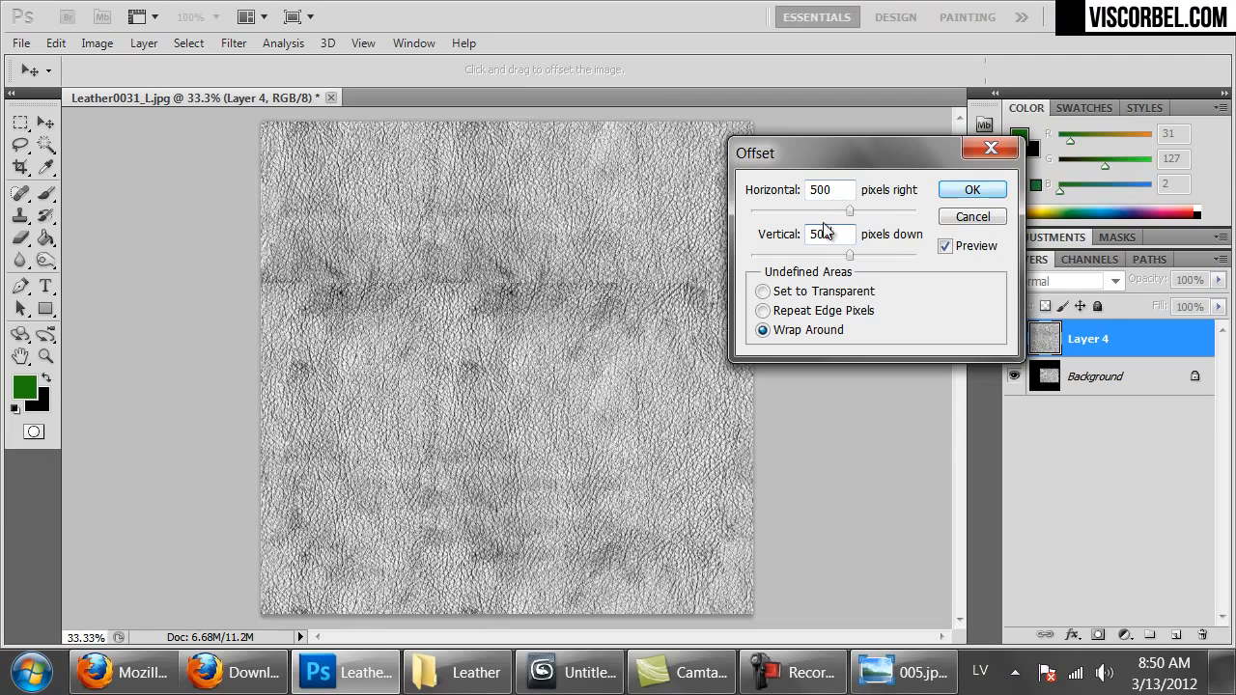
left_click(973, 190)
Step: Clone clean grain over the horizontal seam and its dark patches exposed by the offset
key("s")
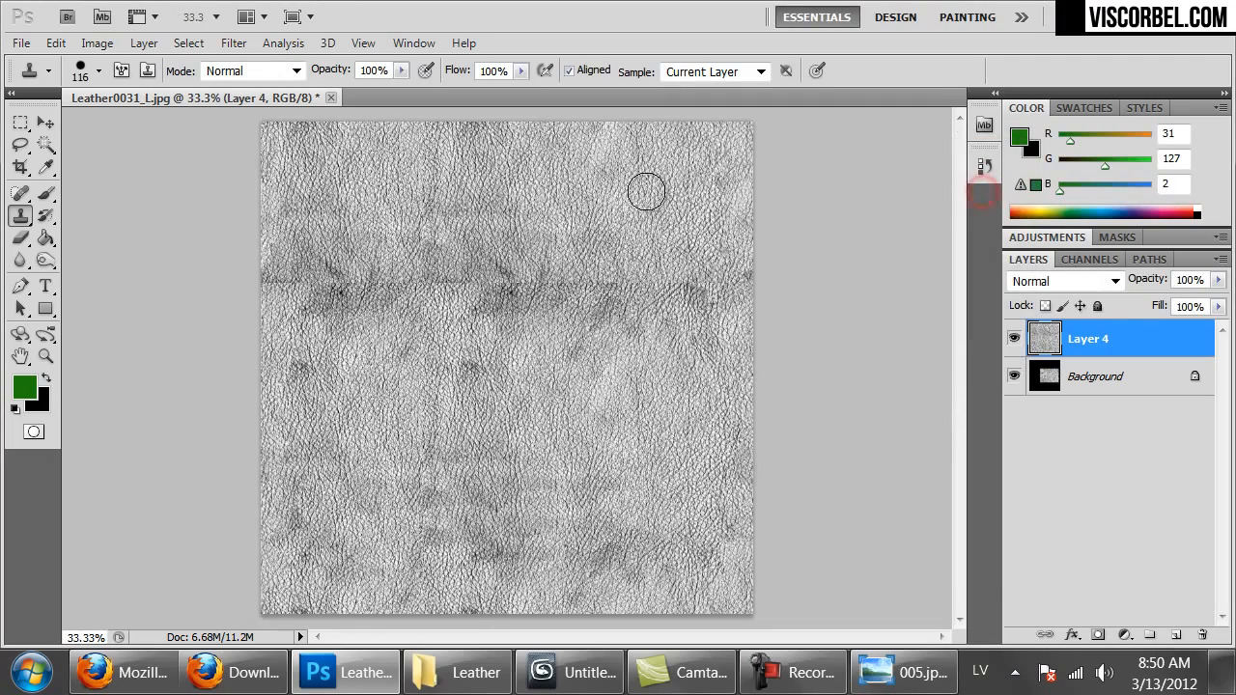
key("ctrl+plus")
left_click_drag(425, 267, 460, 371)
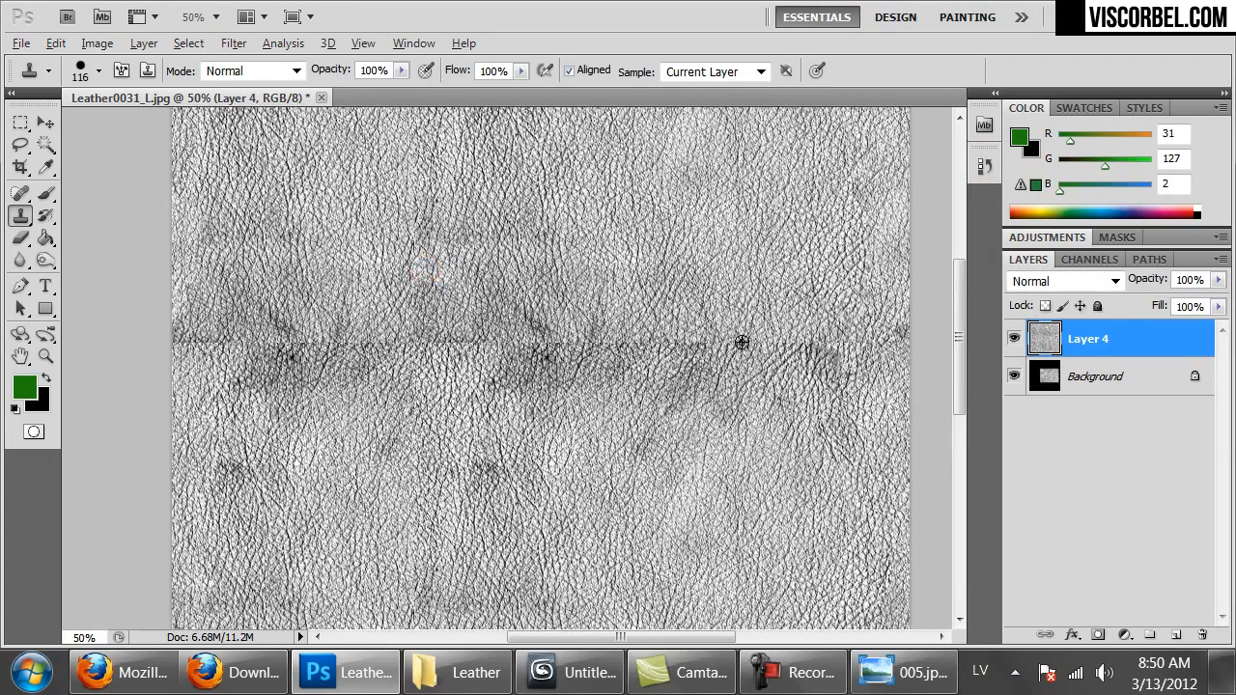
left_click_drag(791, 343, 890, 352)
mouse_move(829, 377)
left_mouse_down()
mouse_move(675, 334)
mouse_move(601, 341)
mouse_move(572, 323)
mouse_move(447, 351)
mouse_move(366, 337)
mouse_move(304, 356)
mouse_move(207, 343)
mouse_move(284, 310)
left_mouse_up()
left_click(287, 271, "alt")
left_click(254, 385)
left_click(637, 242, "alt")
left_click_drag(515, 303, 438, 333)
left_click(668, 210, "alt")
mouse_move(651, 323)
left_mouse_down()
mouse_move(711, 342)
mouse_move(687, 377)
left_mouse_up()
Step: Stamp sampled light grain over the dark blotches in the lower part of the leather
left_click_drag(597, 477, 607, 233)
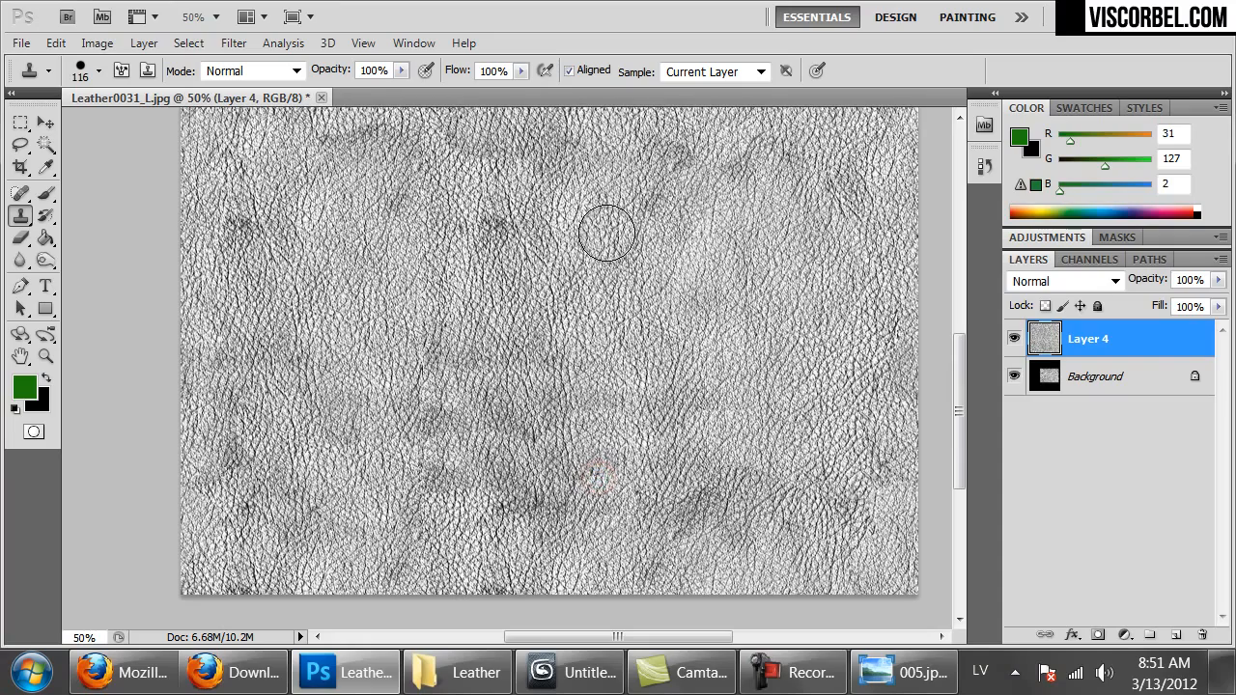
key("ctrl+plus")
key("ctrl+plus")
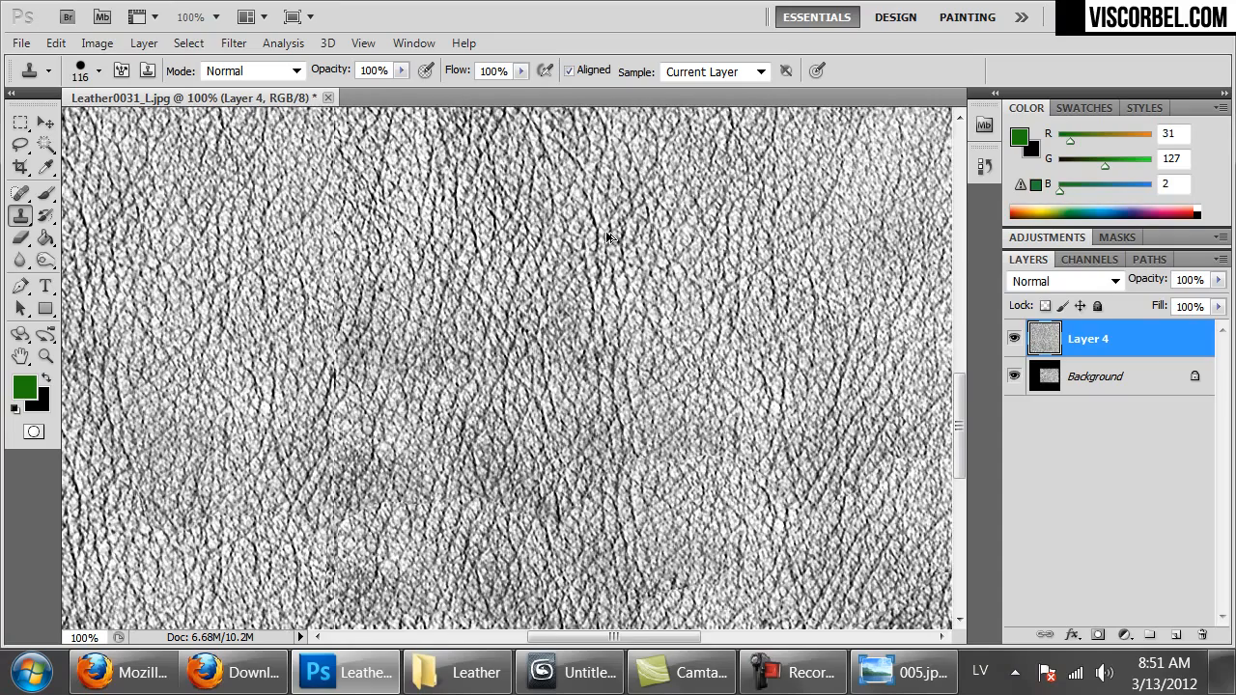
left_click(712, 455, "alt")
left_click(326, 441)
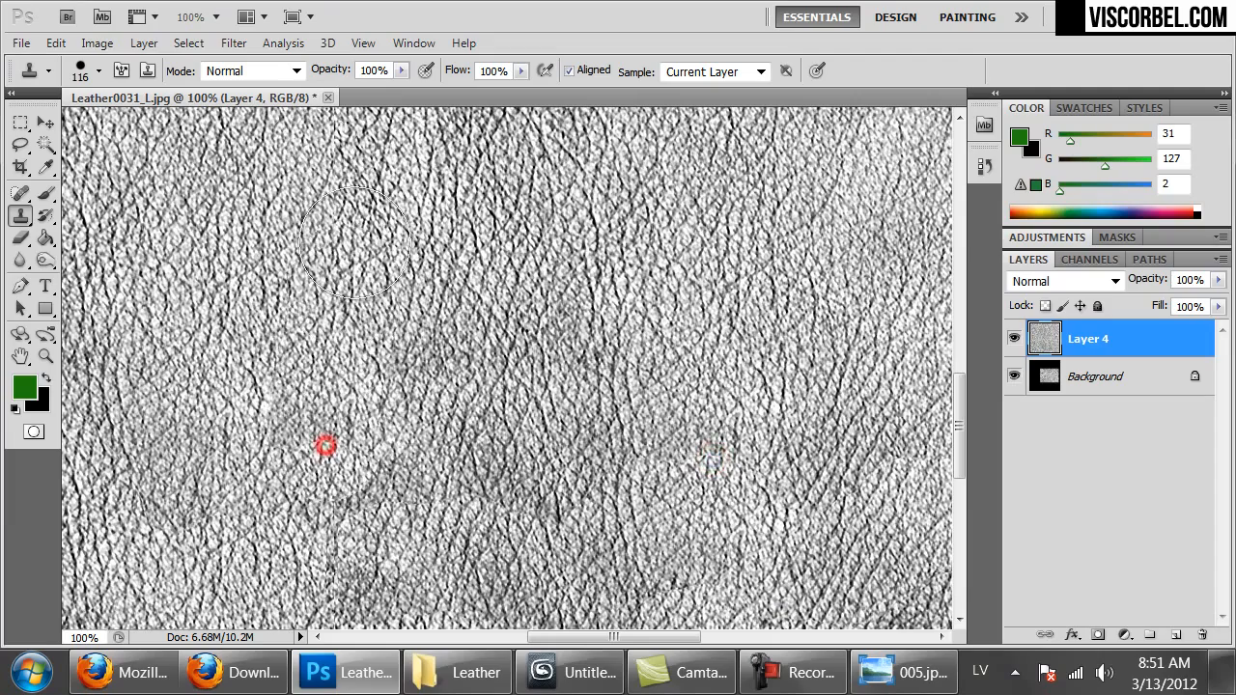
scroll(359, 289, "down", 5)
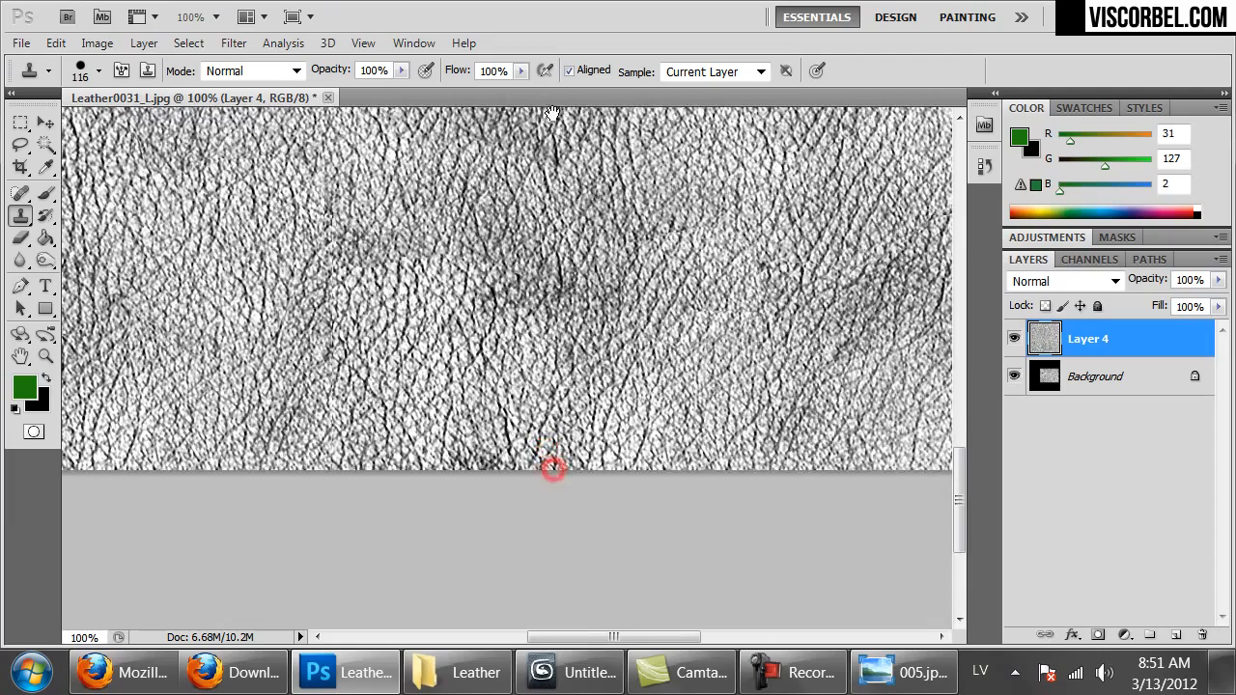
left_click(336, 281)
Step: Touch up remaining uneven spots in the middle and upper parts of the leather with the Clone Stamp
left_click_drag(472, 312, 526, 571)
mouse_move(515, 382)
left_mouse_down()
mouse_move(522, 560)
mouse_move(521, 539)
left_mouse_up()
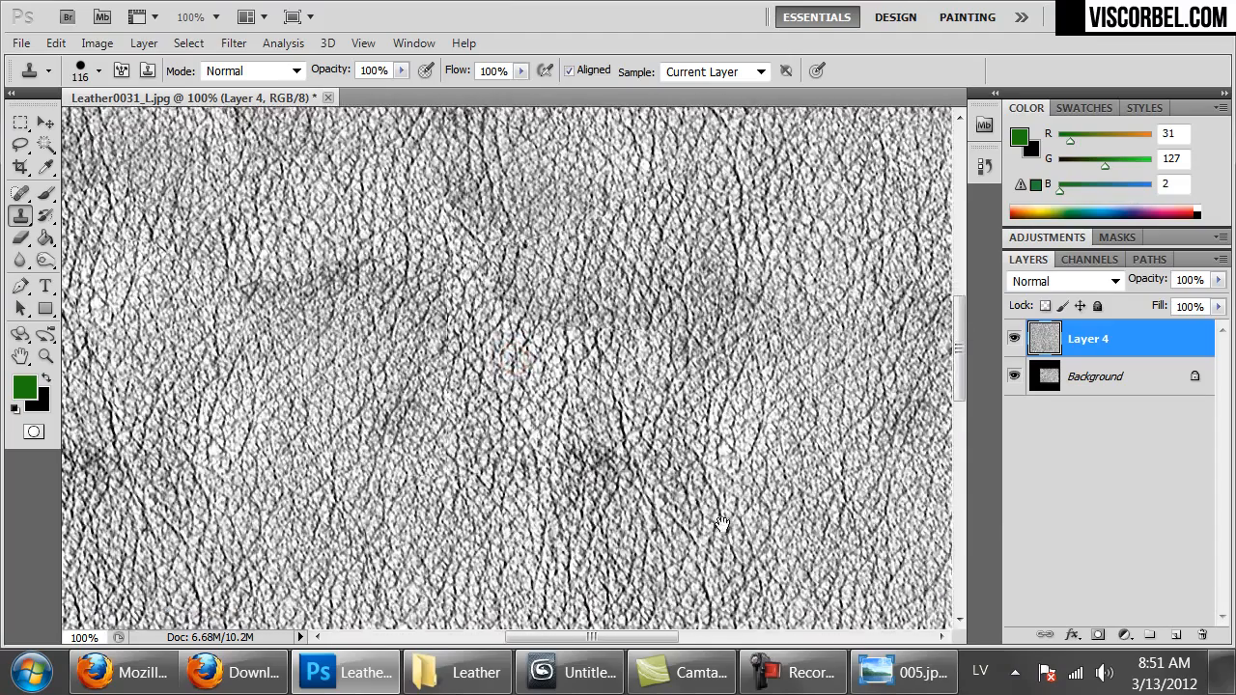
left_click(428, 505)
left_click_drag(562, 237, 582, 521)
left_click(463, 422)
left_click_drag(614, 259, 623, 550)
left_click(456, 373)
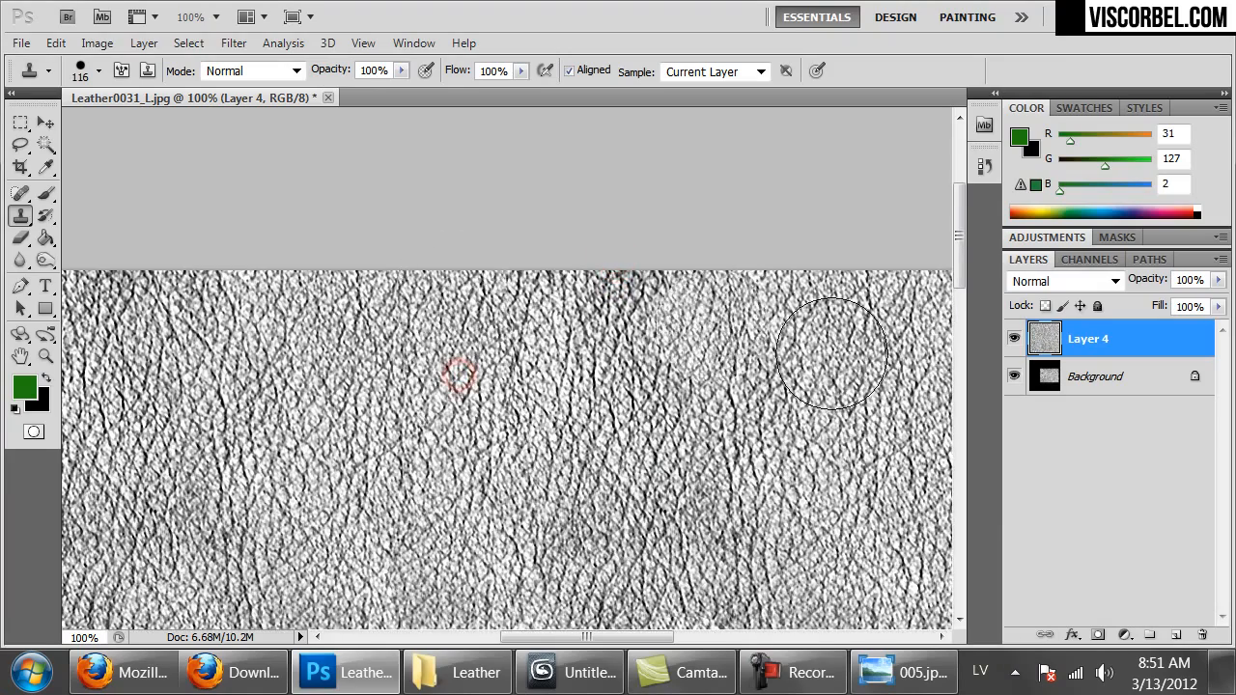
Step: Sample clean grain right of centre and clone it over the dark spot near the middle of the leather
key("ctrl+minus")
key("ctrl+minus")
key("ctrl+minus")
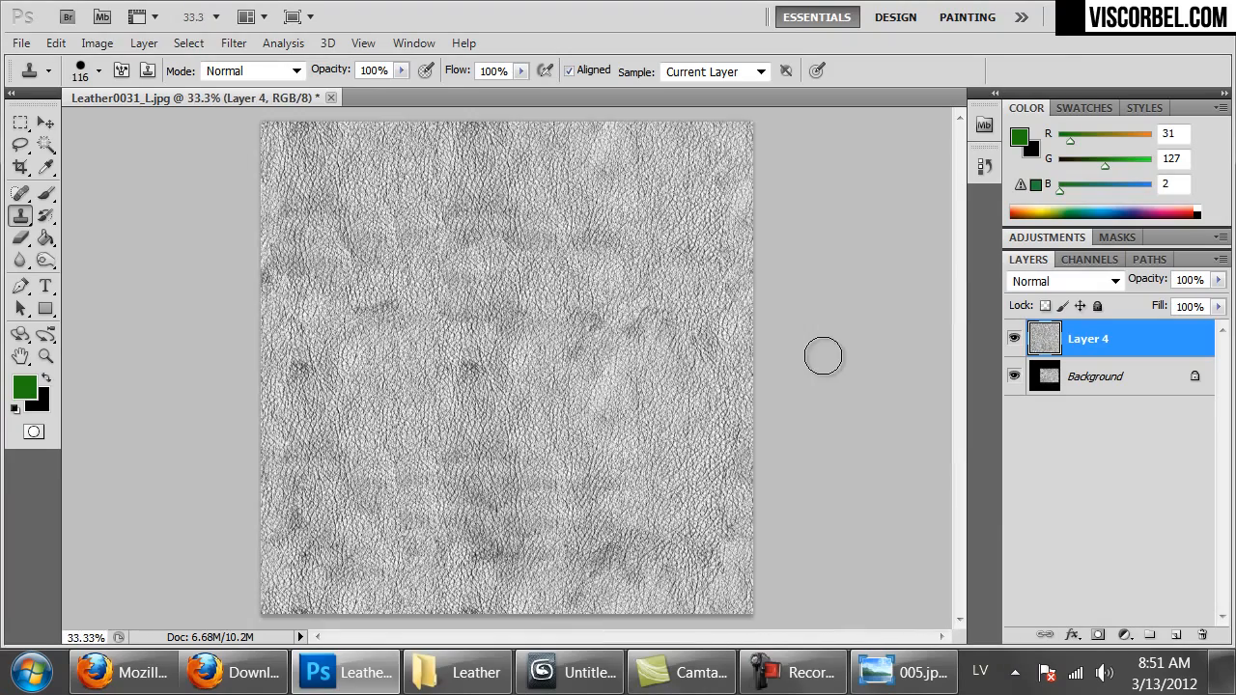
left_click(632, 427, "alt")
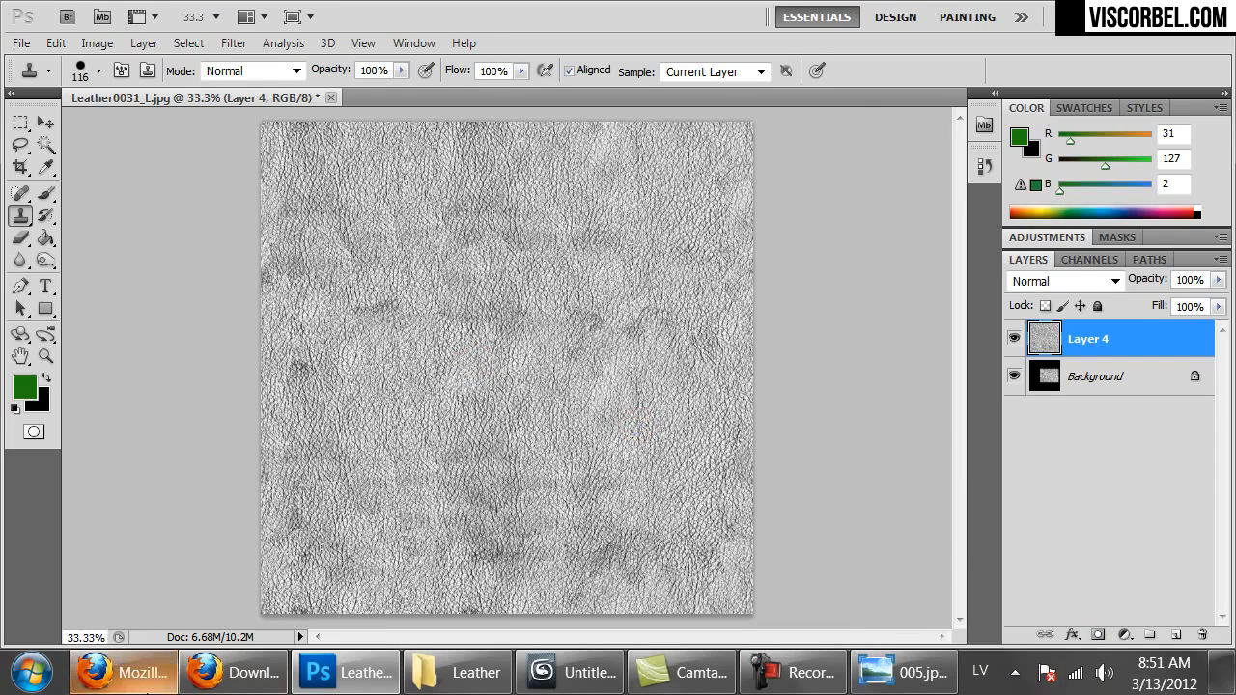
Step: Switch to Firefox and compare the tan leather texture with the Leather0066 texture on CG Textures
left_click(123, 672)
left_click(650, 97)
scroll(435, 416, "down", 5)
mouse_move(235, 335)
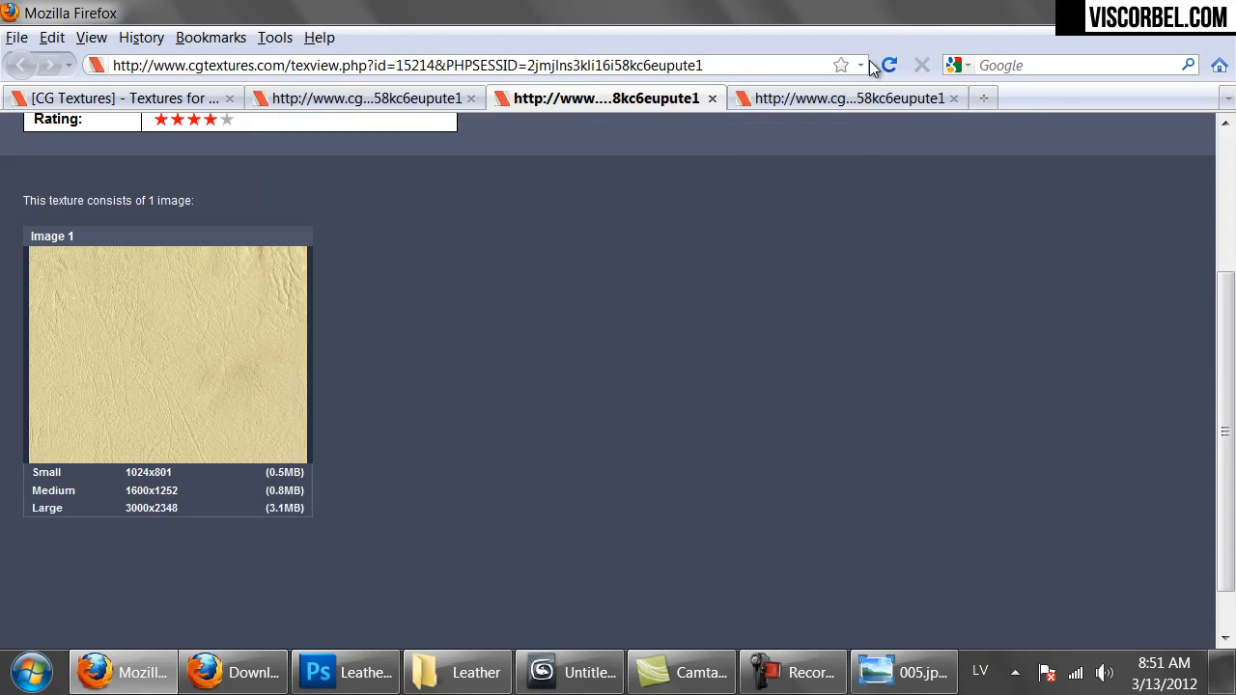
left_click(857, 97)
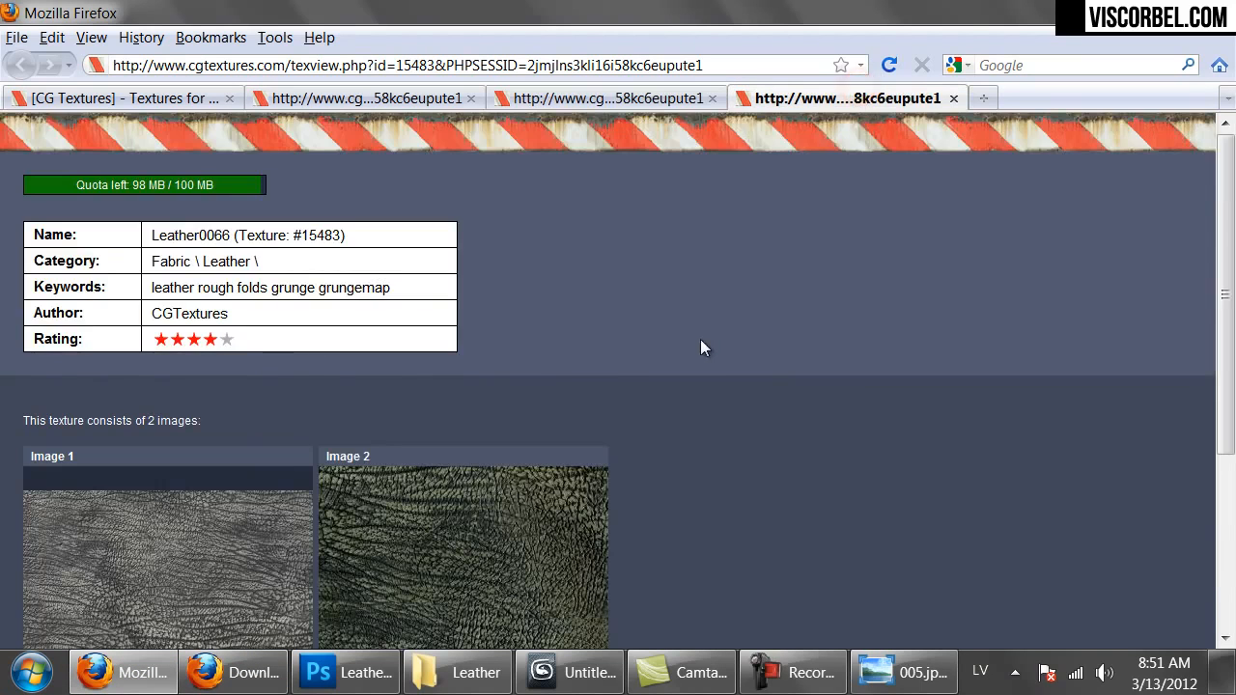
scroll(700, 347, "down", 4)
mouse_move(249, 432)
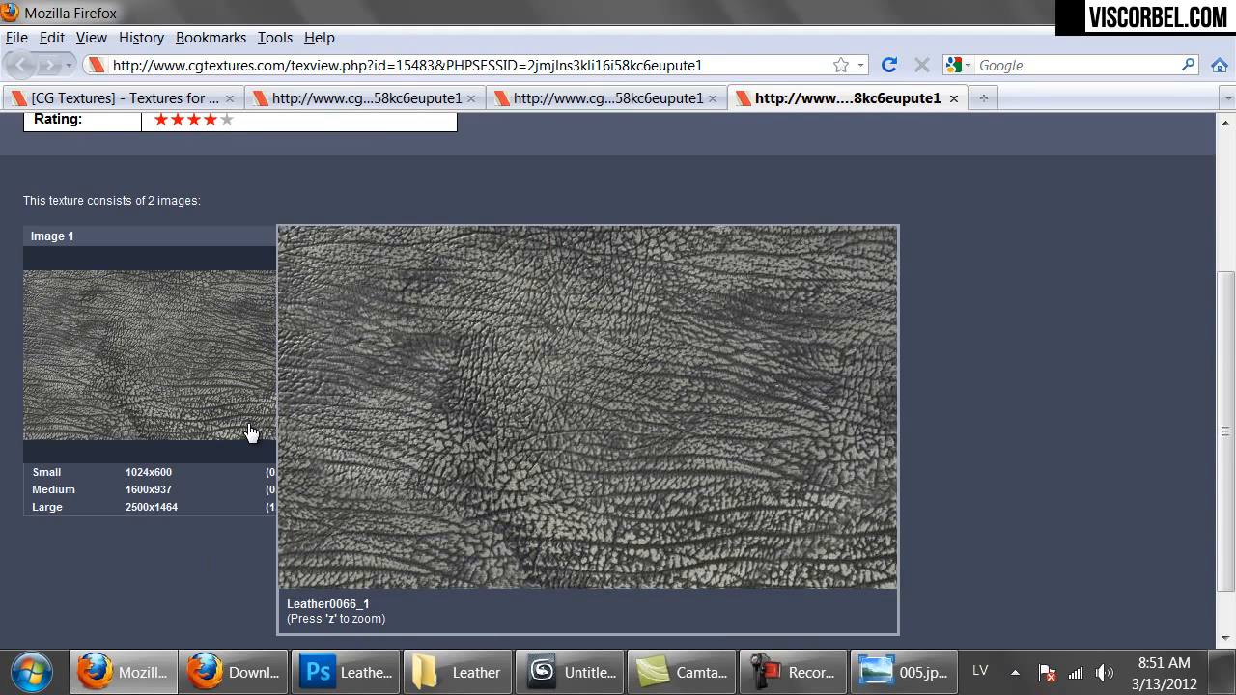
left_click(598, 100)
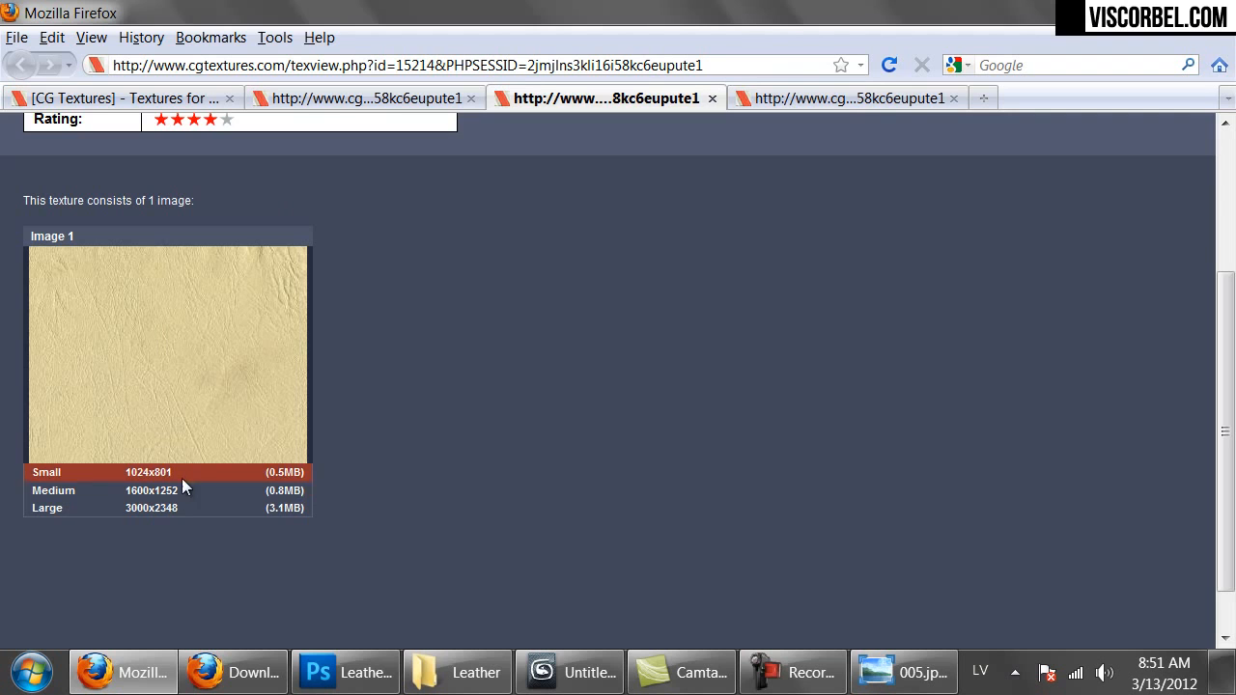
Step: Open the medium 1600x1252 version of Leather0037 from CG Textures in Photoshop and crop it to a square
left_click(159, 492)
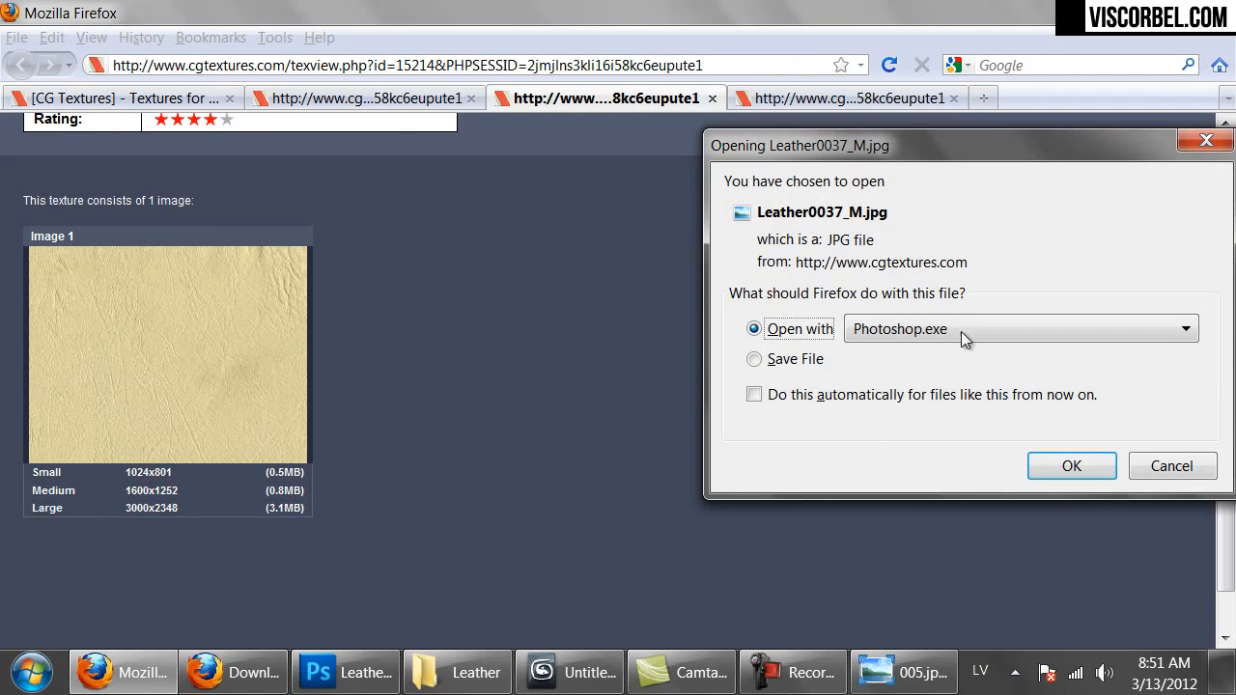
left_click(1069, 466)
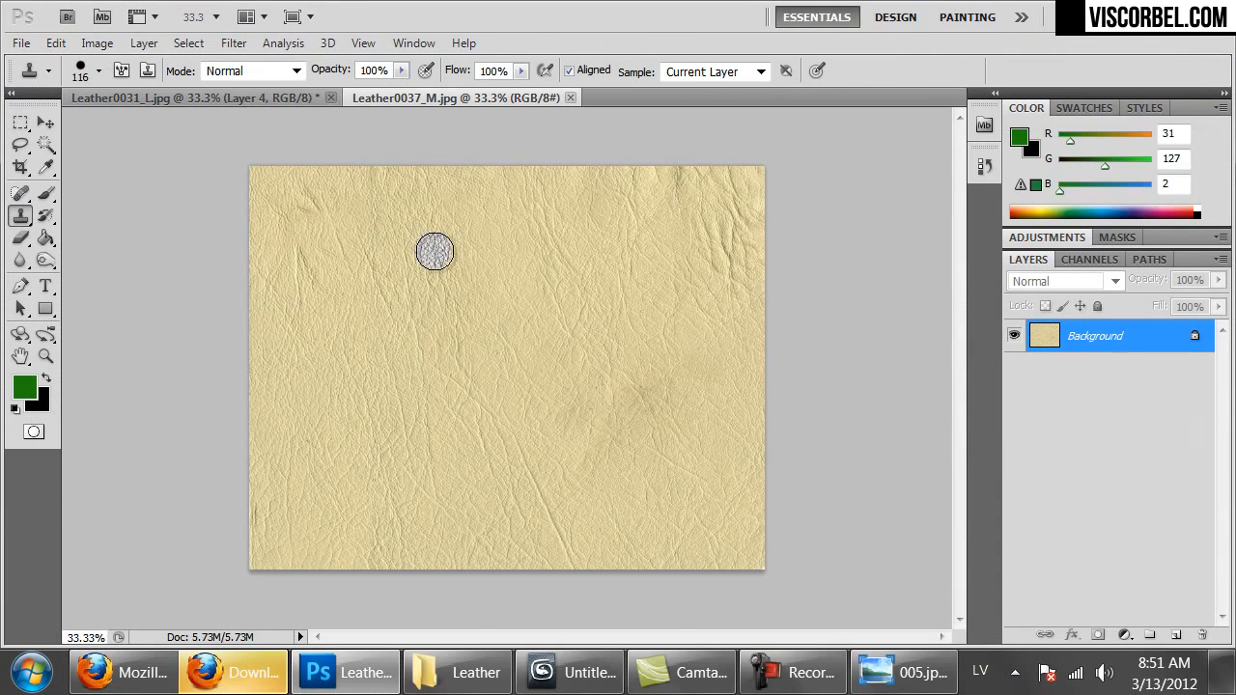
key("c")
left_click_drag(250, 160, 651, 569)
key("Return")
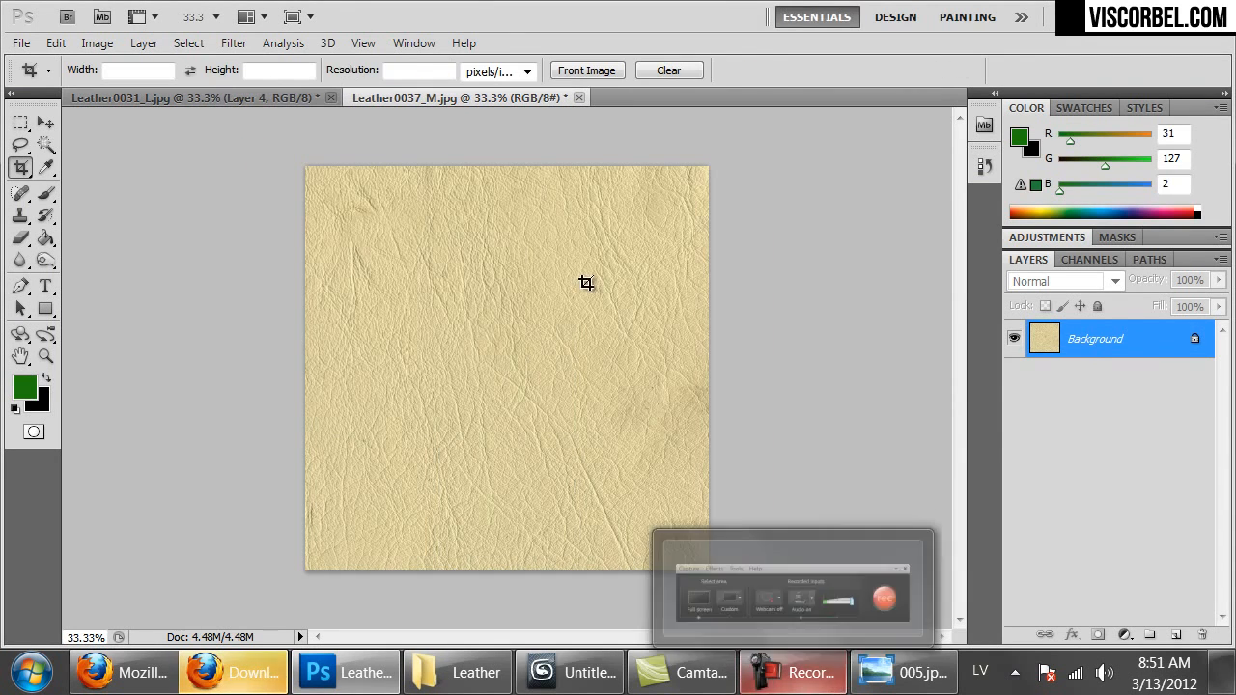
Step: Desaturate the cropped leather fully with Hue/Saturation and raise its contrast by moving the Levels shadow input inward
key("ctrl+u")
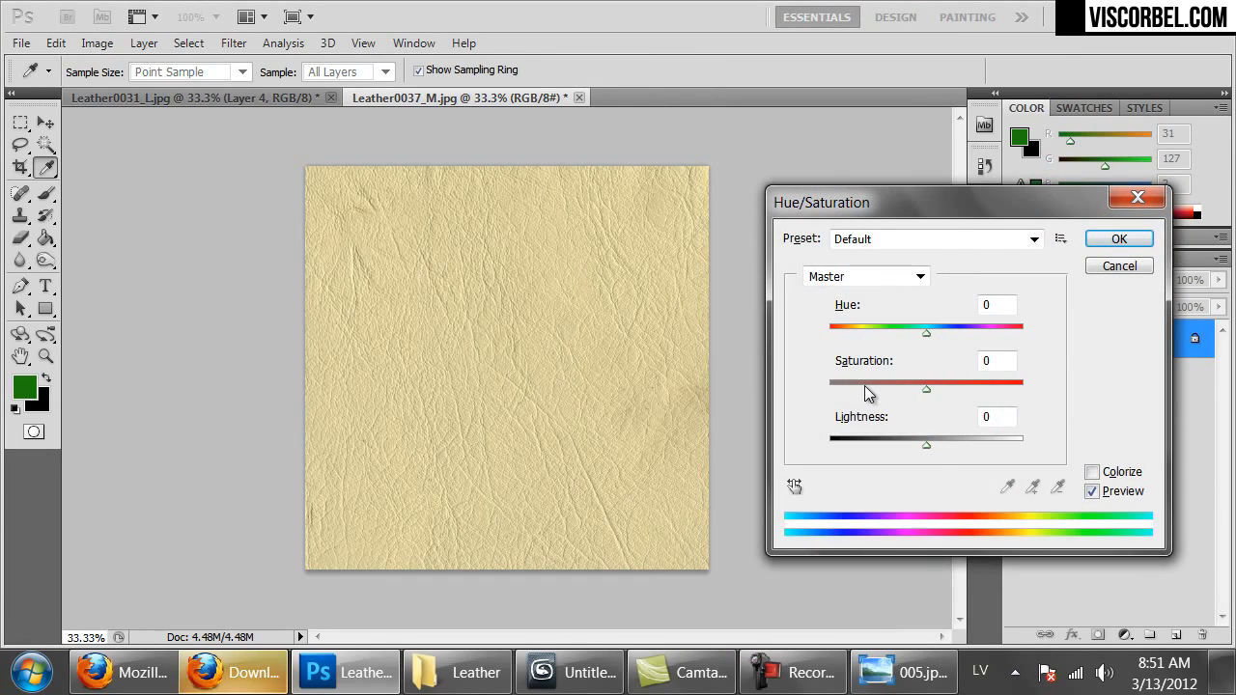
left_click_drag(865, 387, 775, 395)
left_click(1110, 240)
key("ctrl+l")
left_click_drag(805, 376, 919, 394)
left_click(1113, 192)
Step: Select the whole leather image and double the canvas width and height using relative percent values
key("c")
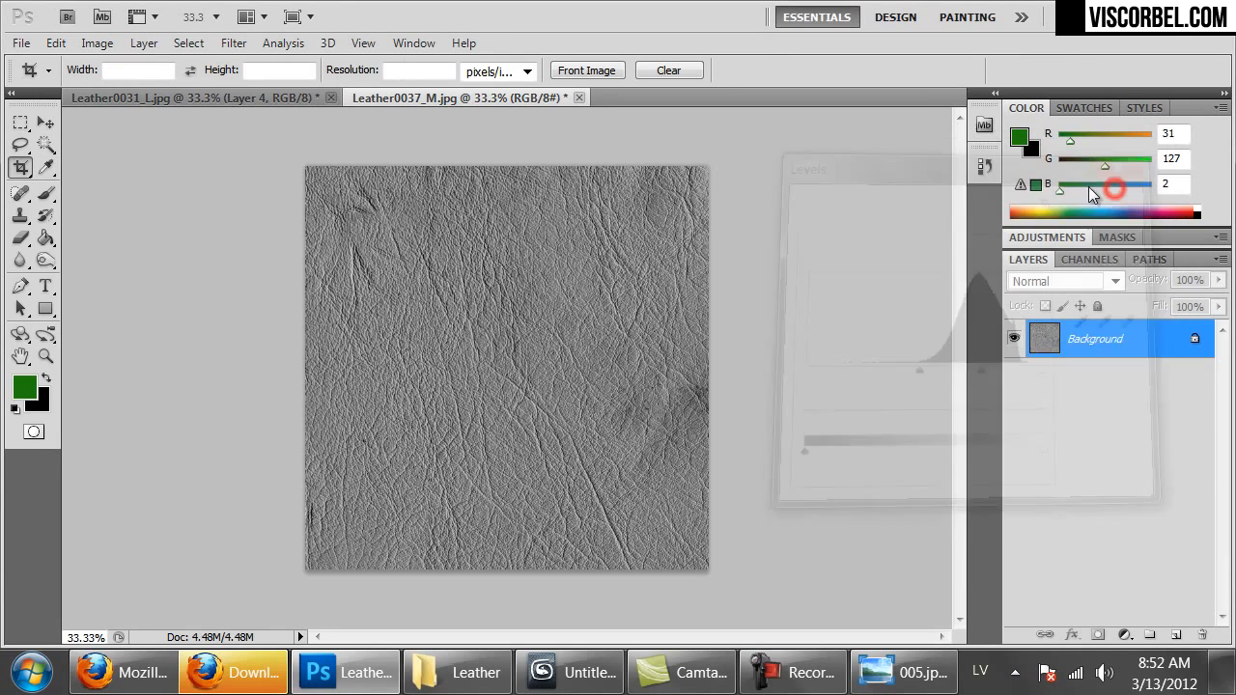
key("ctrl+minus")
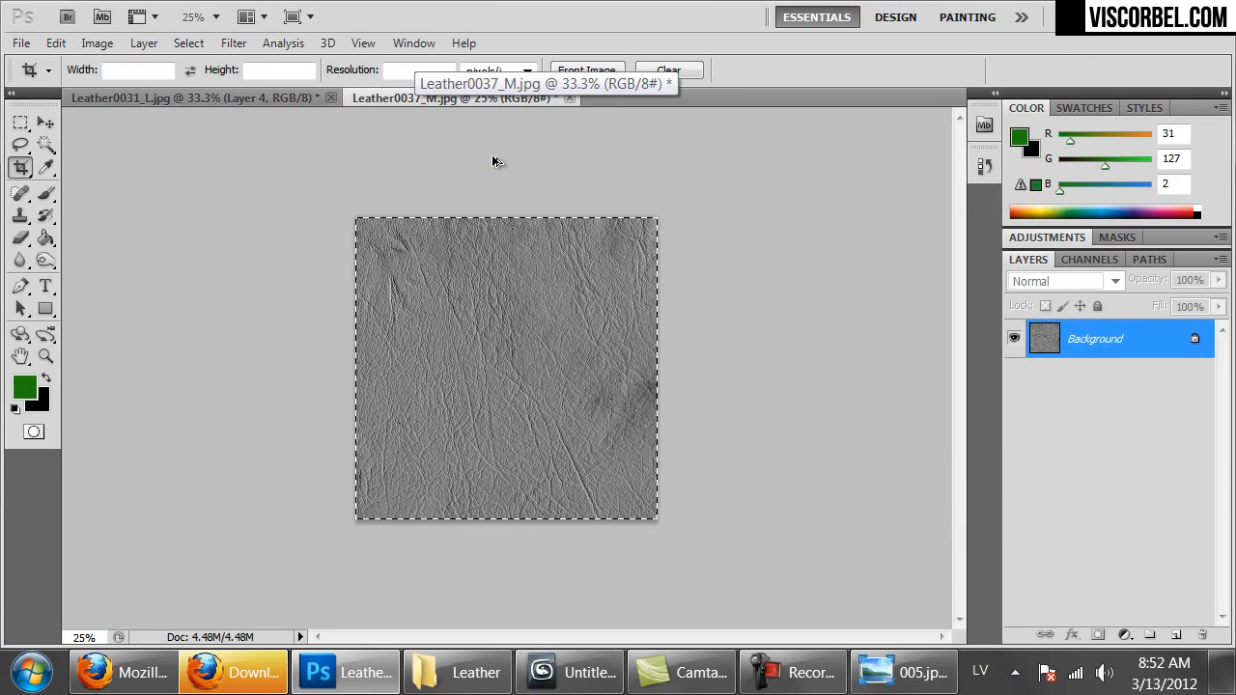
key("ctrl+alt+c")
left_click(836, 279)
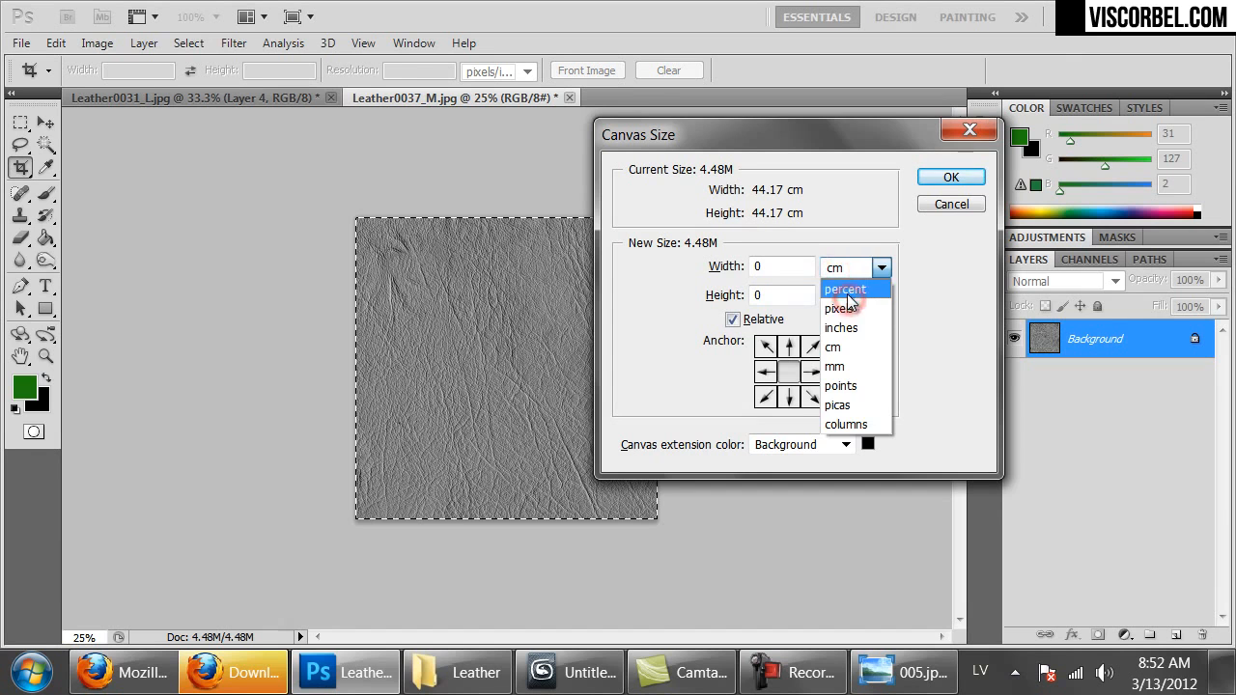
left_click(838, 287)
left_click(793, 268)
type("180")
key("Tab")
type("180")
key("Return")
Step: Duplicate the leather into four copies filling the canvas quadrants and merge the copies into one layer
key("ctrl+minus")
key("ctrl+j")
left_click_drag(505, 340, 406, 250, "ctrl")
key("ctrl+j")
left_click_drag(512, 420, 458, 415, "ctrl")
key("ctrl+j")
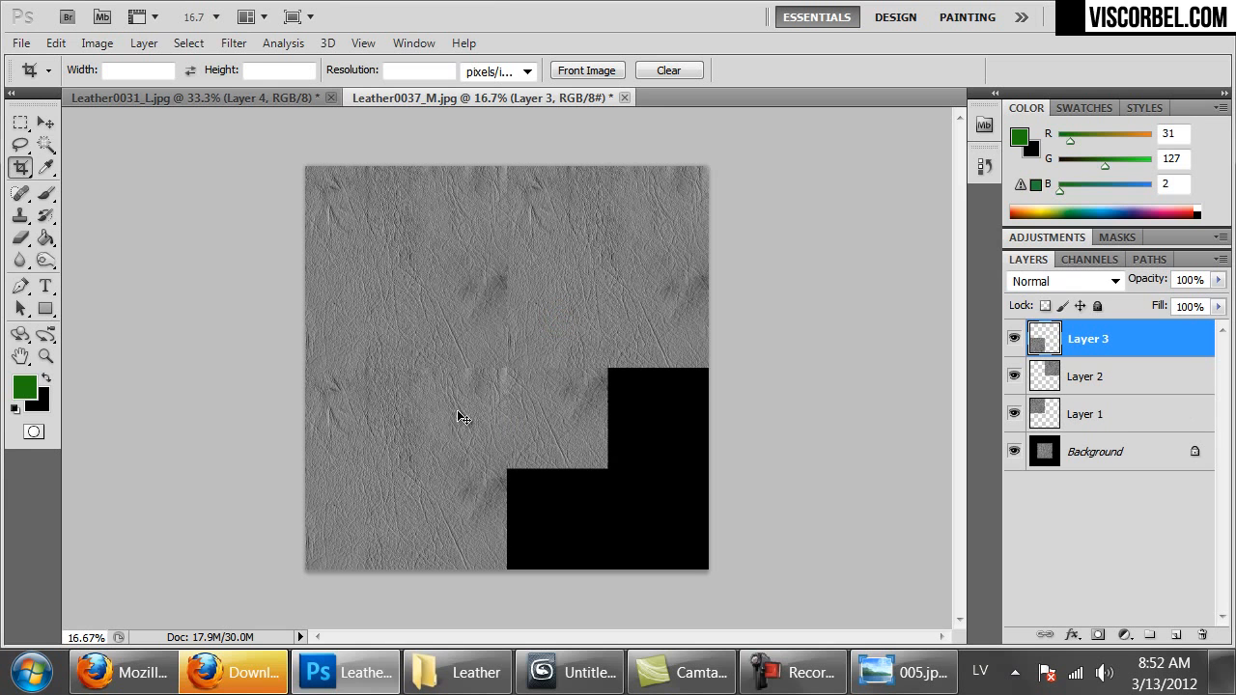
key("ctrl+j")
left_click_drag(543, 383, 646, 483, "ctrl")
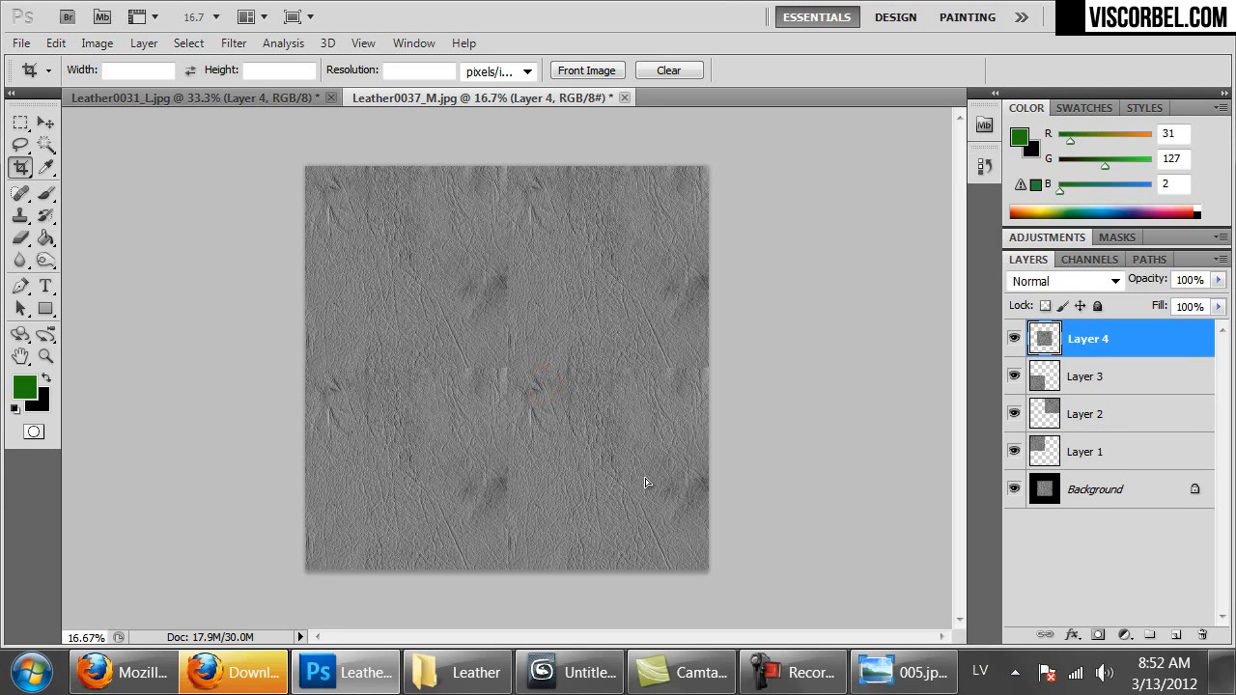
left_click(1097, 454, "shift")
key("ctrl+e")
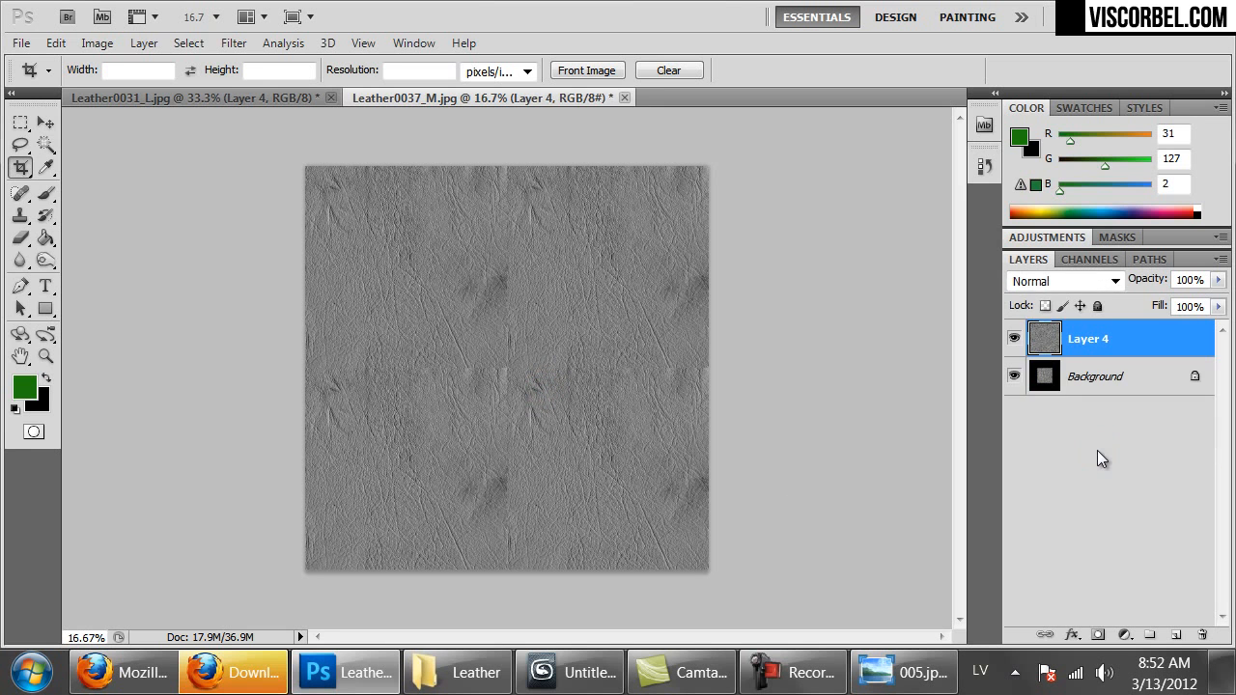
Step: Set the Clone Stamp brush to 277 px and clone grain and creases over the centre and right half of the horizontal seam
key("ctrl+plus")
key("ctrl+plus")
key("s")
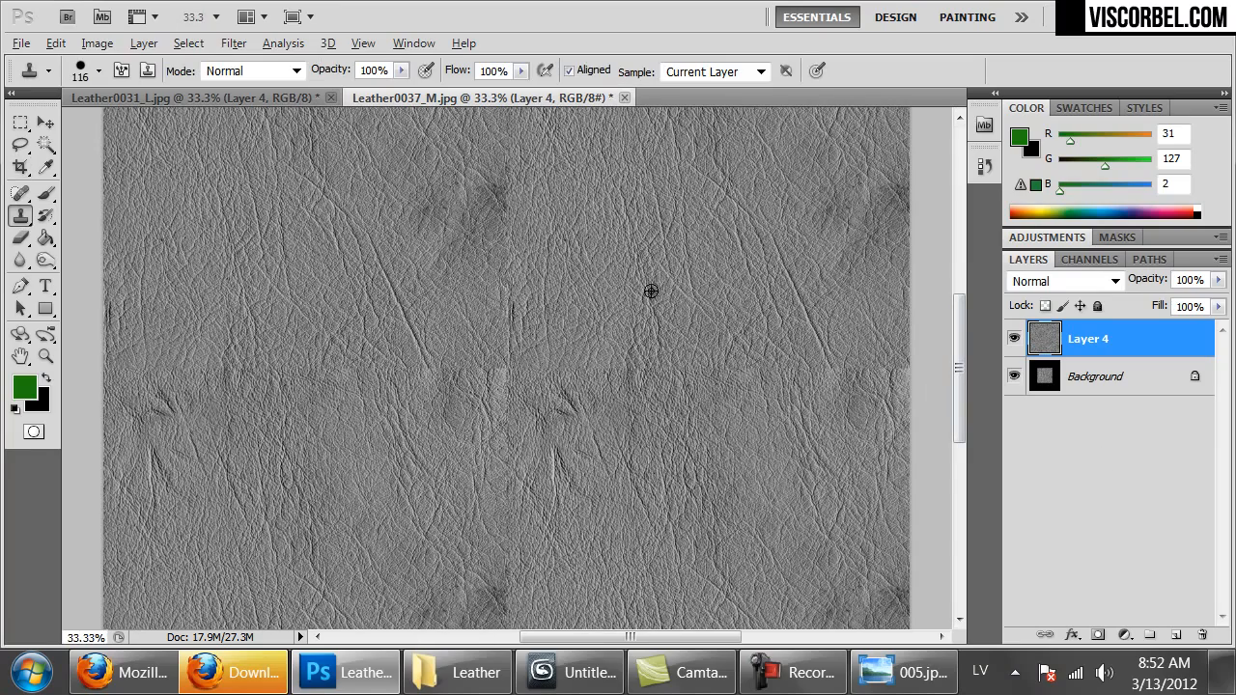
right_click(651, 292)
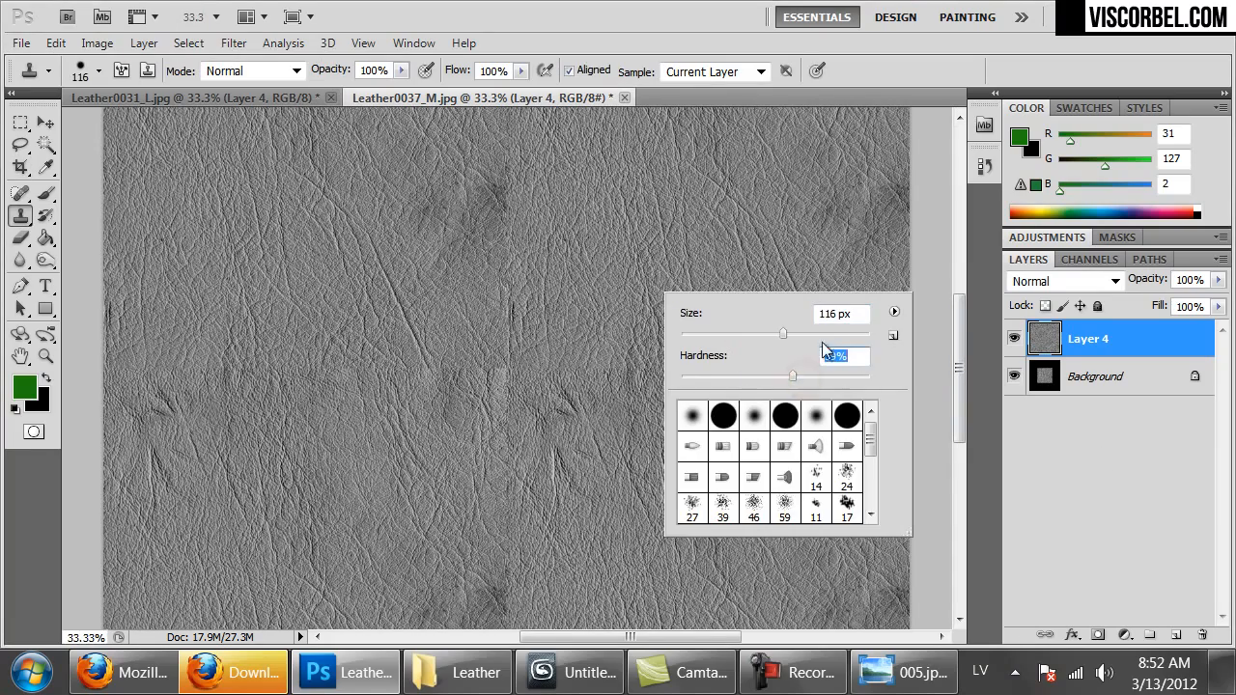
left_click(601, 299)
left_click(554, 367, "alt")
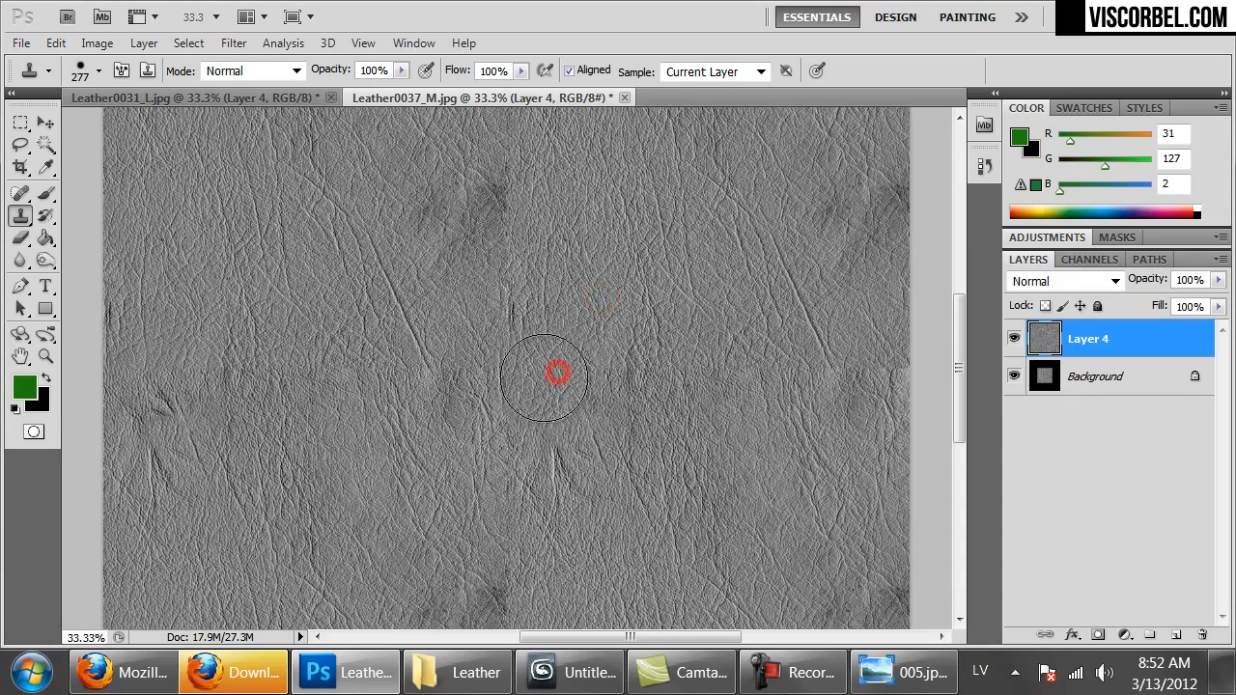
left_click_drag(767, 389, 825, 396)
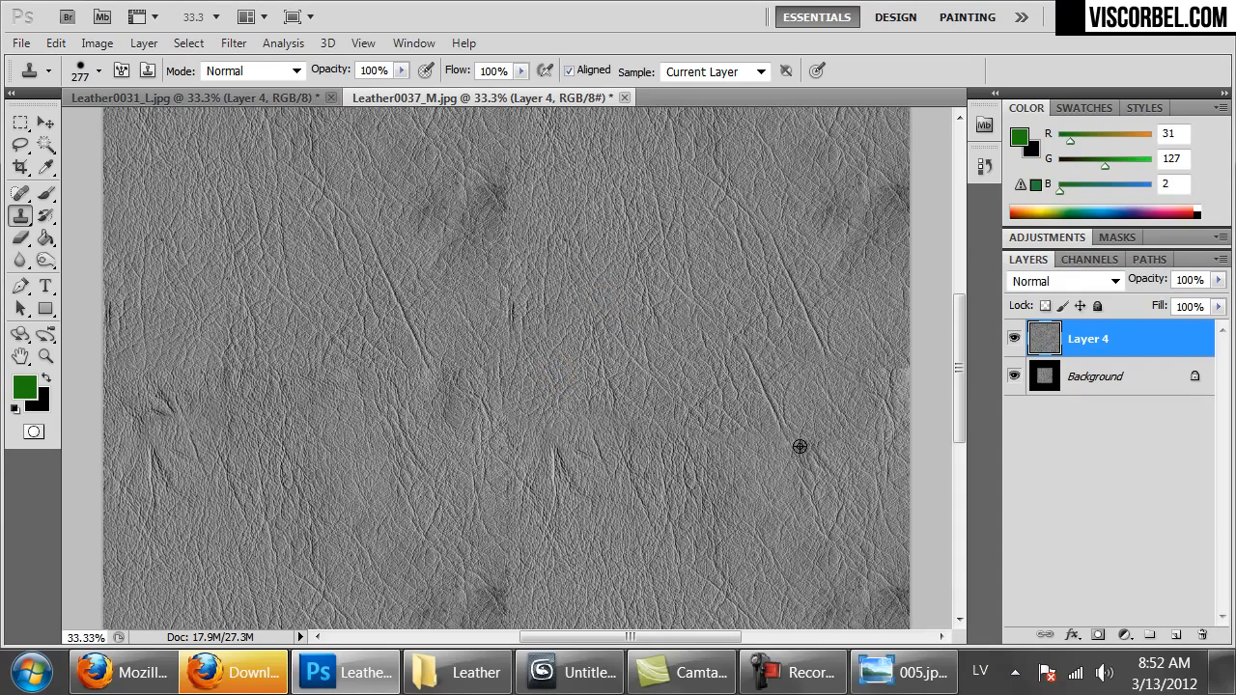
left_click(864, 386)
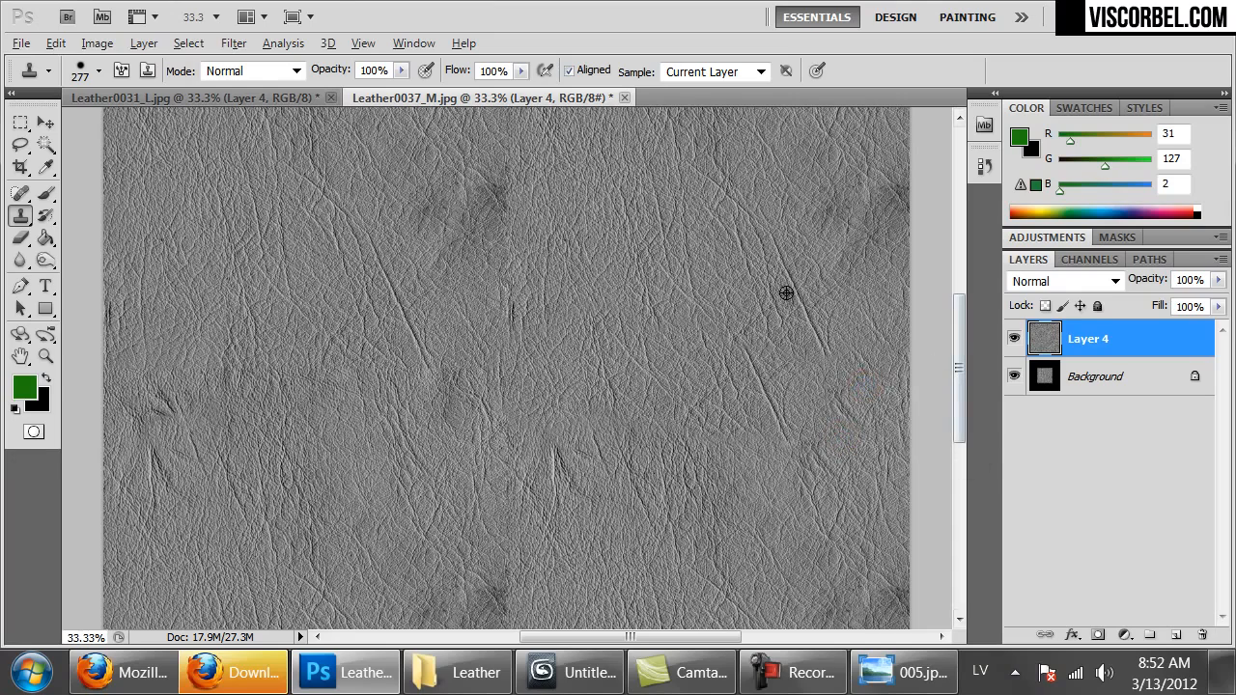
left_click(825, 375)
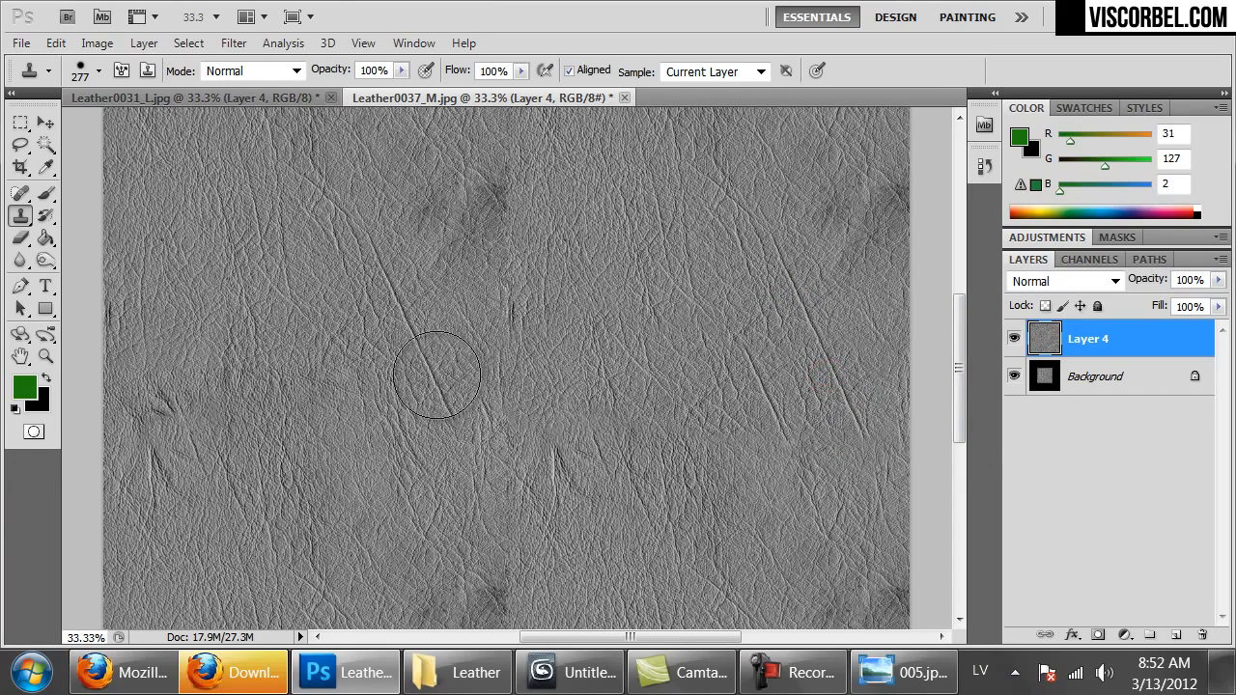
Step: Clone clean grain over the vertical seam, the dark blotches beside it and the marks below the horizontal seam
left_click_drag(447, 351, 554, 226)
left_click(626, 584)
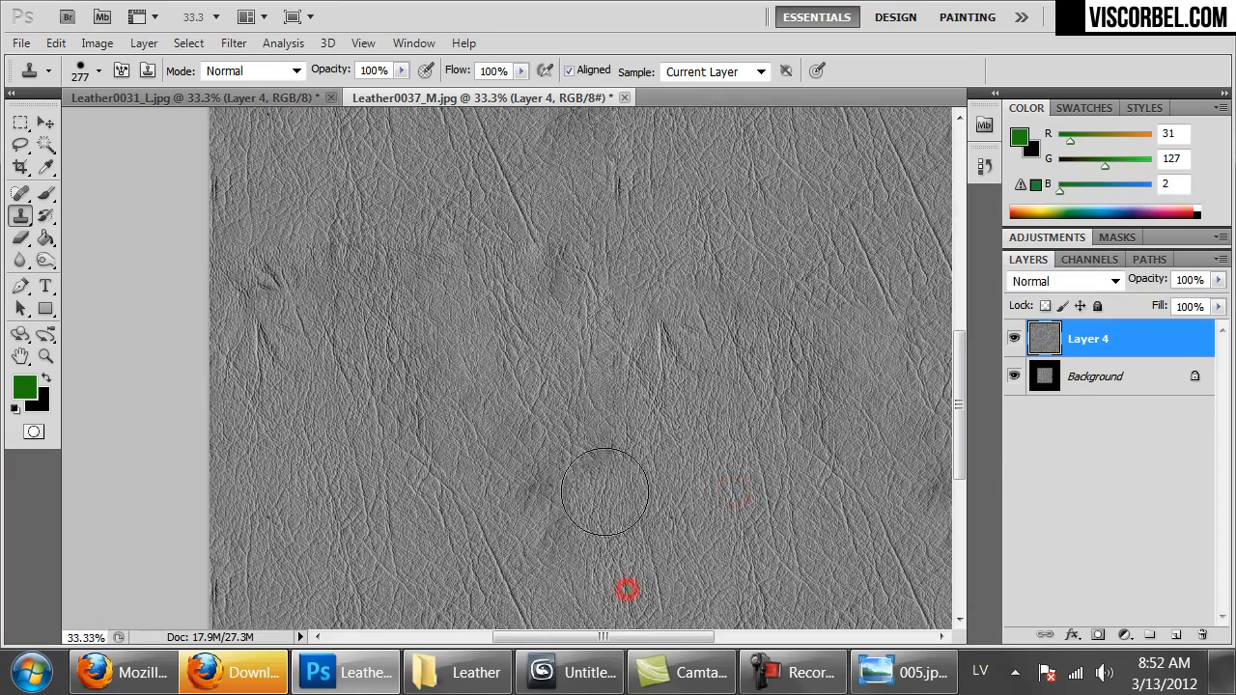
left_click_drag(588, 408, 617, 491)
left_click(261, 334, "alt")
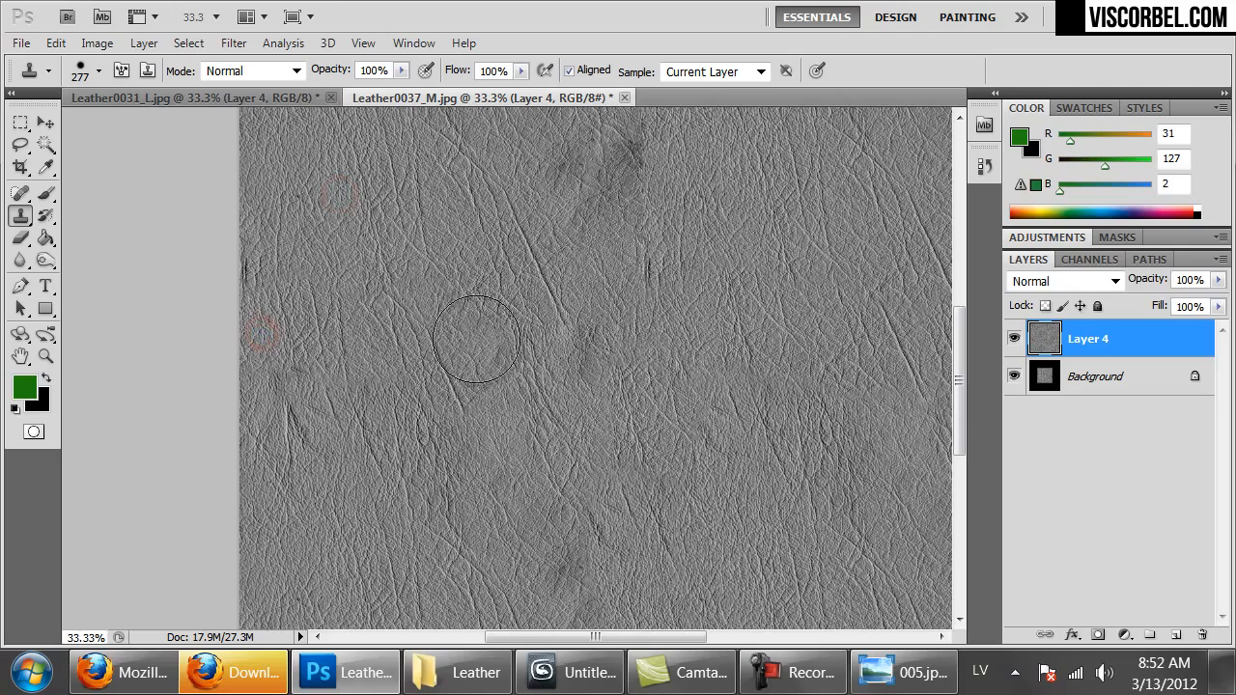
left_click_drag(714, 305, 694, 508)
left_click(784, 475, "alt")
left_click(641, 470)
mouse_move(587, 342)
left_mouse_down()
mouse_move(675, 324)
mouse_move(618, 155)
left_mouse_up()
Step: Sample the long diagonal crease in the right half and clone it over the upper part of the matching crease in the left half
left_click_drag(751, 415, 671, 298)
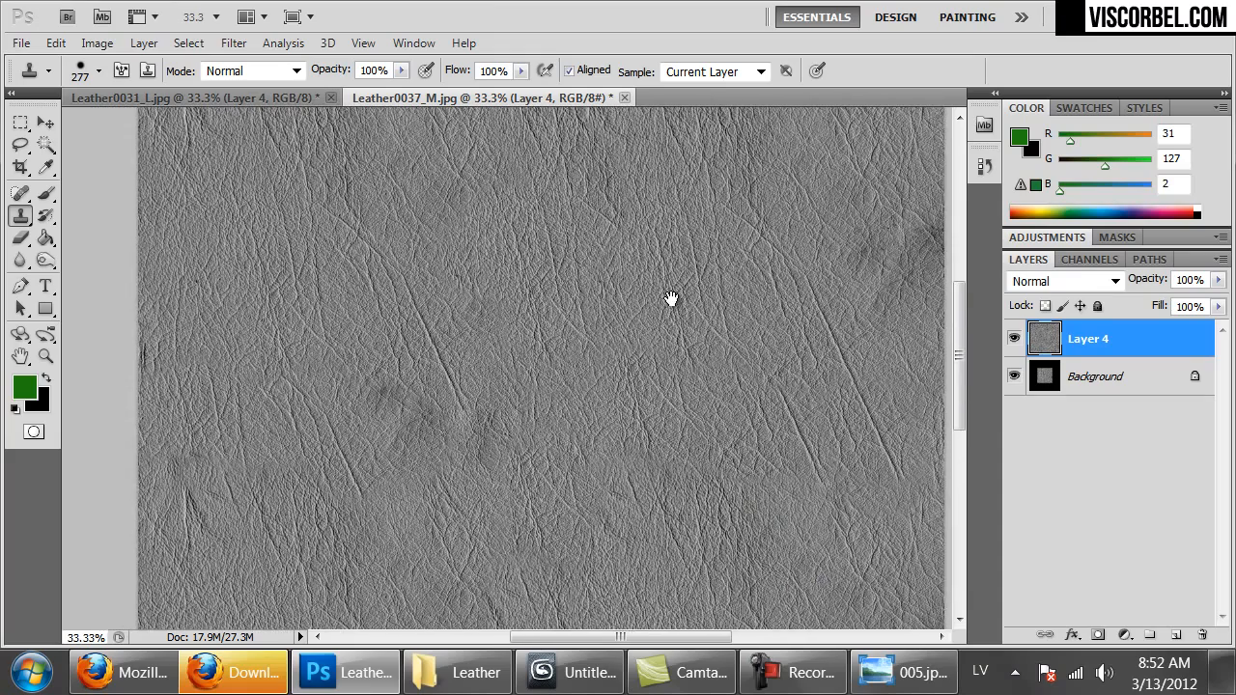
left_click(817, 306, "alt")
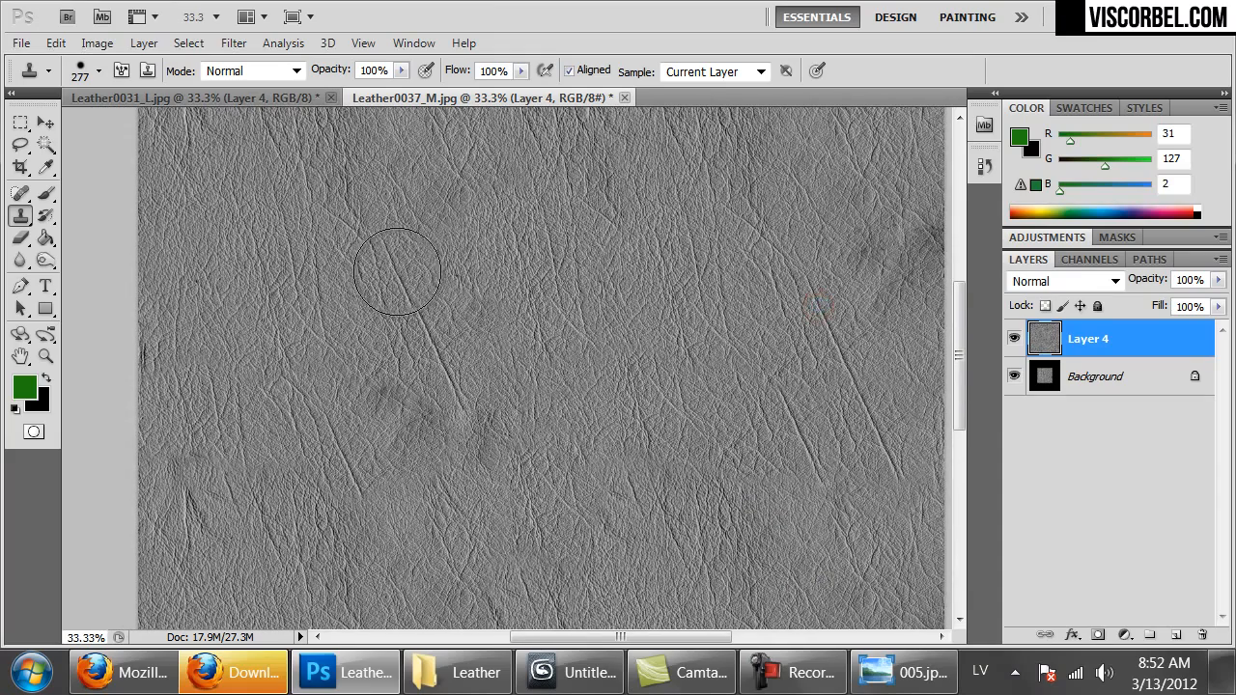
left_click_drag(398, 268, 359, 183)
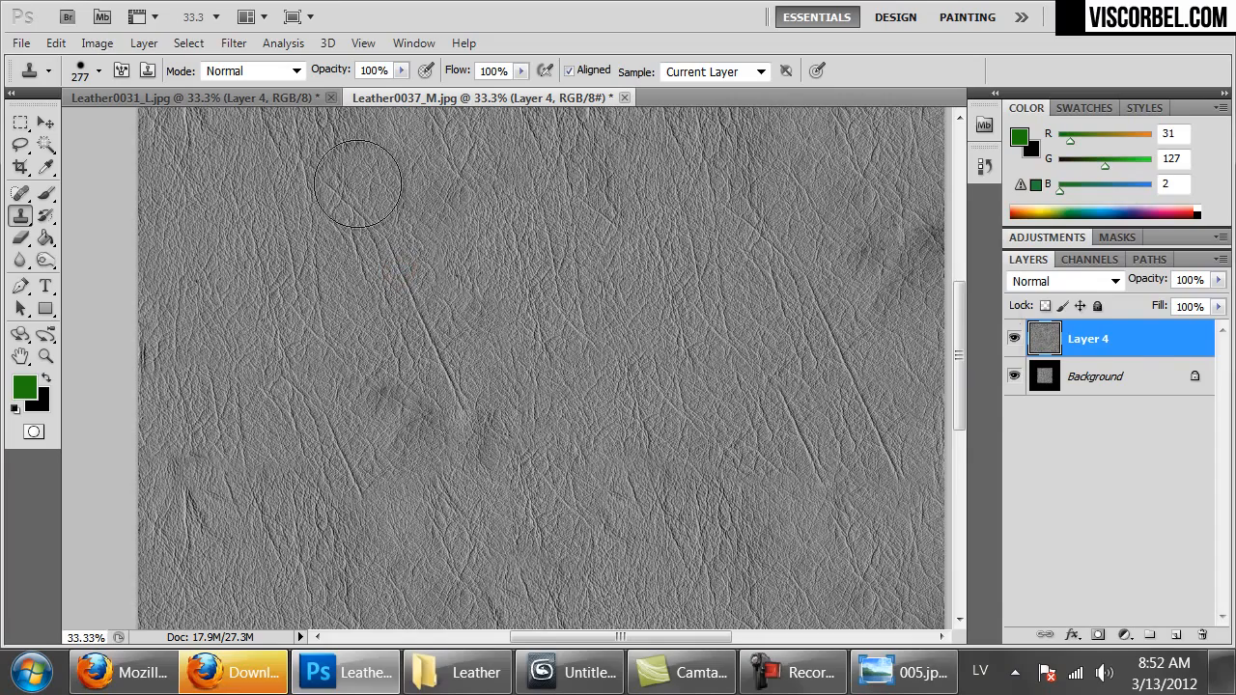
key("ctrl+minus")
key("ctrl+minus")
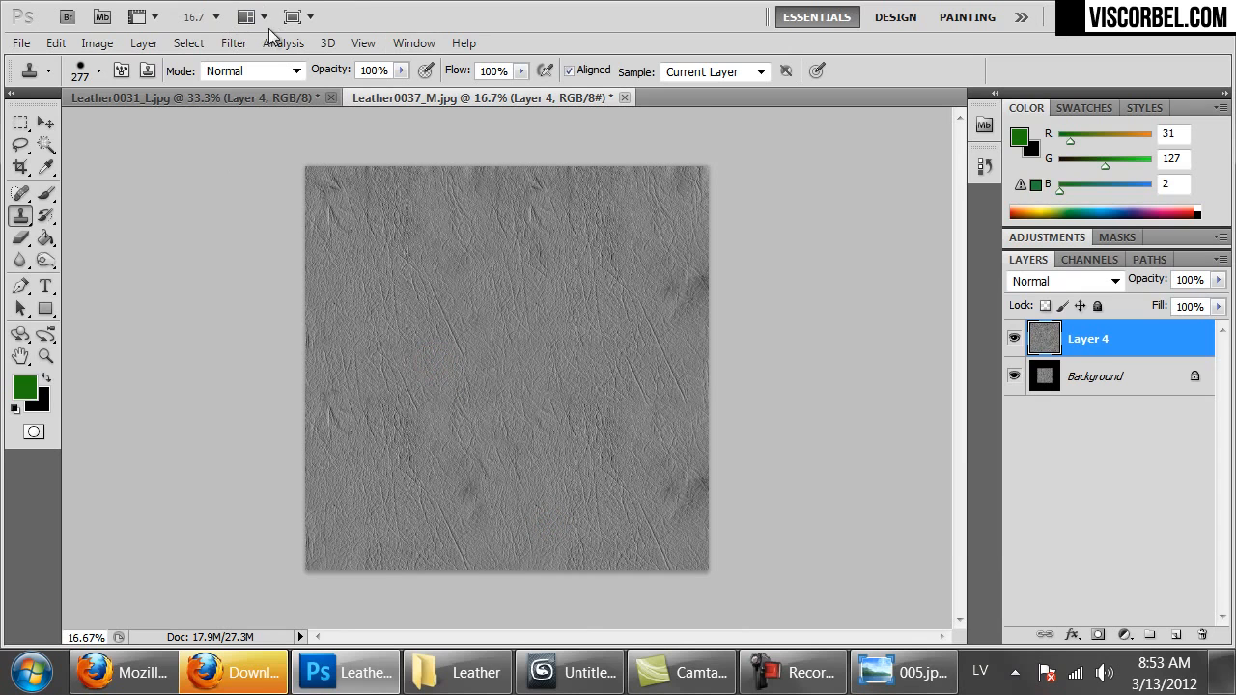
left_click(558, 274)
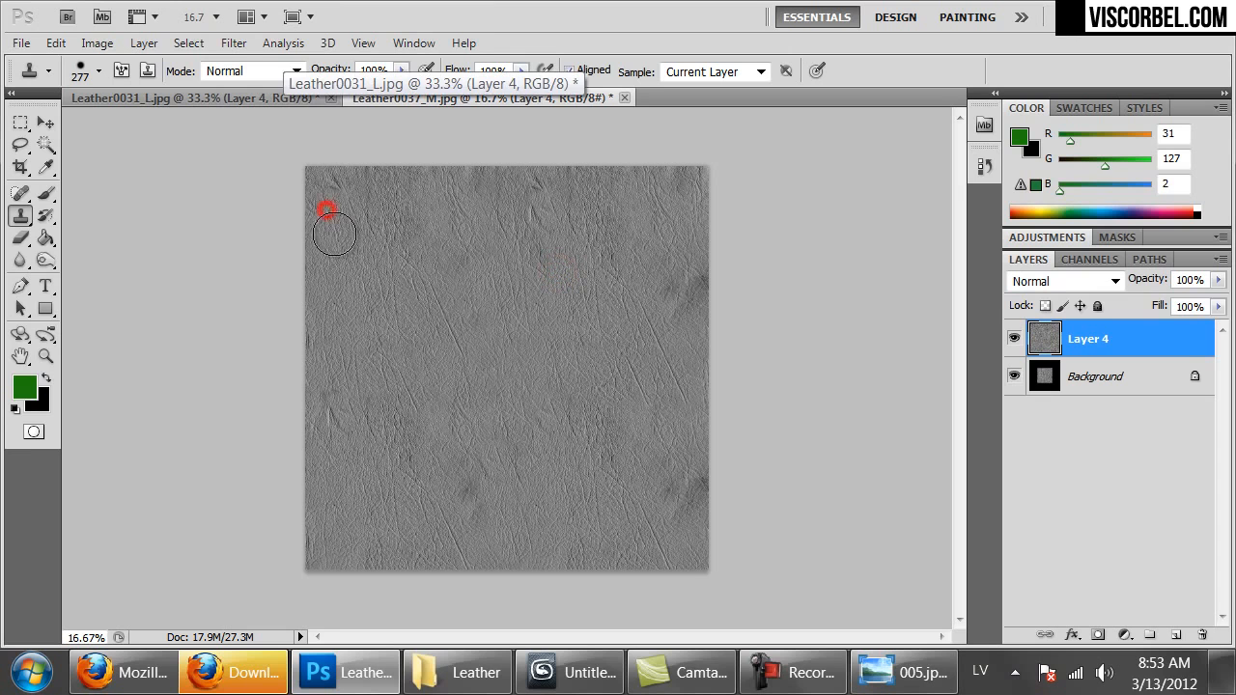
Step: Offset the merged layer by 1000 pixels horizontally and 1000 pixels vertically with wrap around
left_click(235, 44)
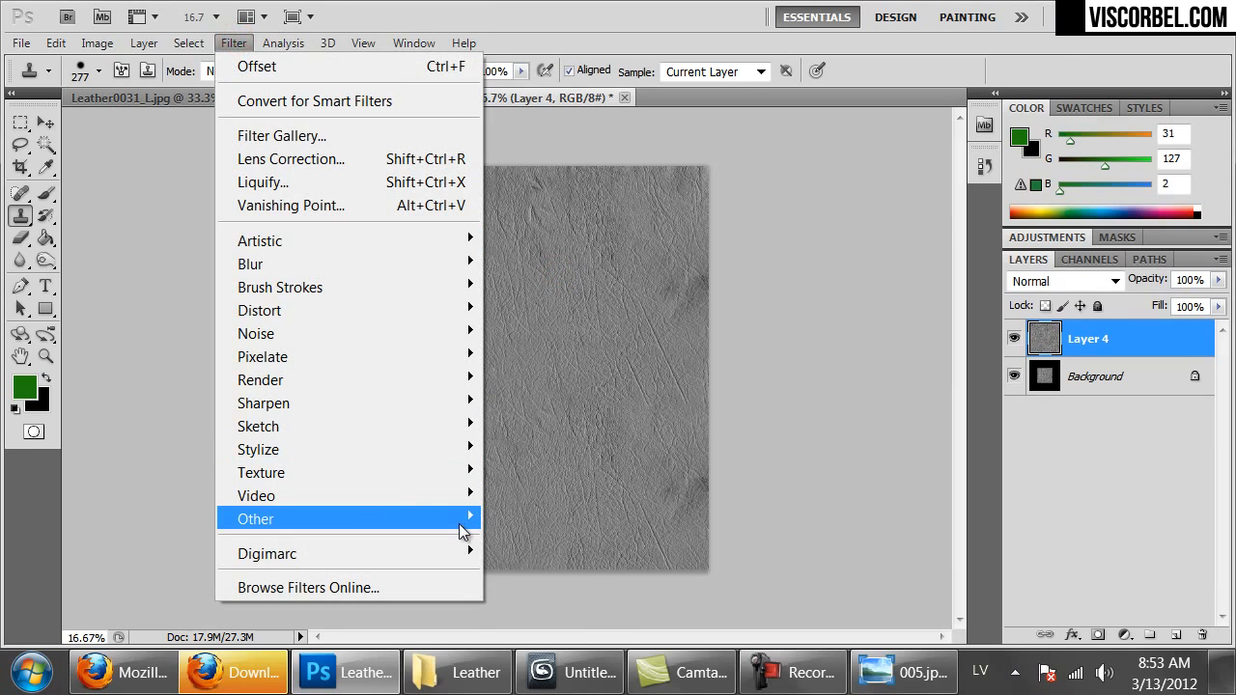
mouse_move(460, 529)
left_click(542, 608)
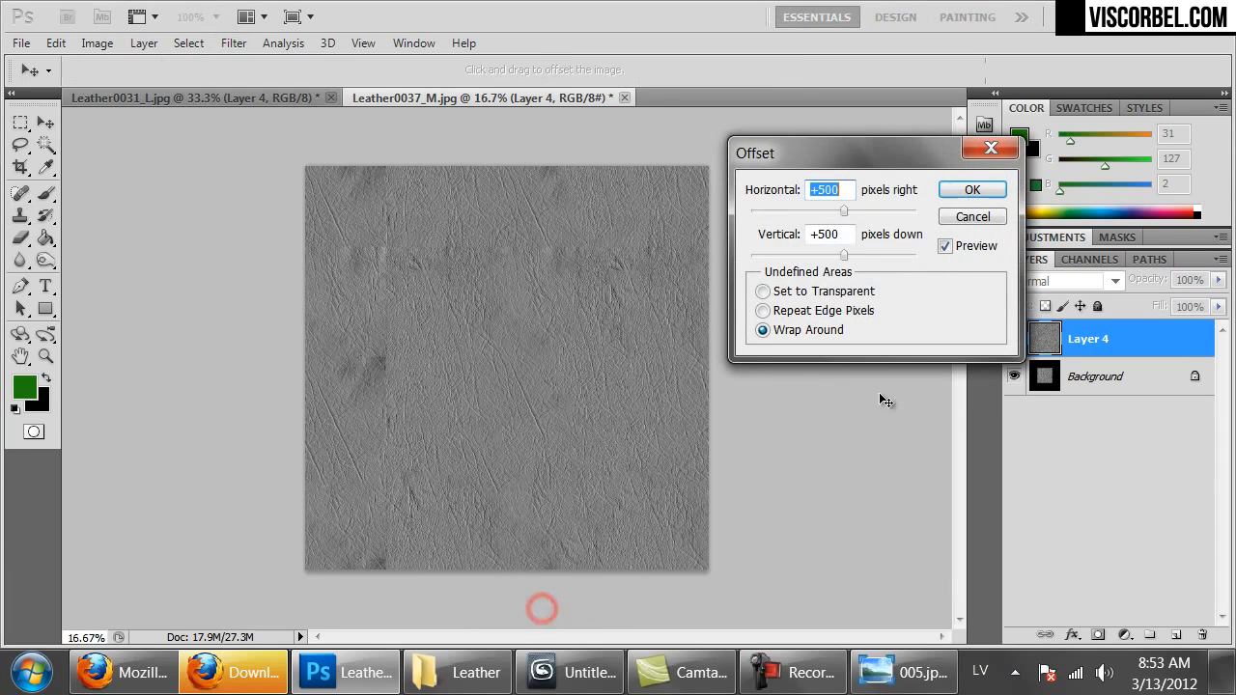
type("700")
key("BackSpace")
key("BackSpace")
key("BackSpace")
key("BackSpace")
left_click_drag(842, 188, 707, 188)
type("1000")
key("Tab")
type("1000")
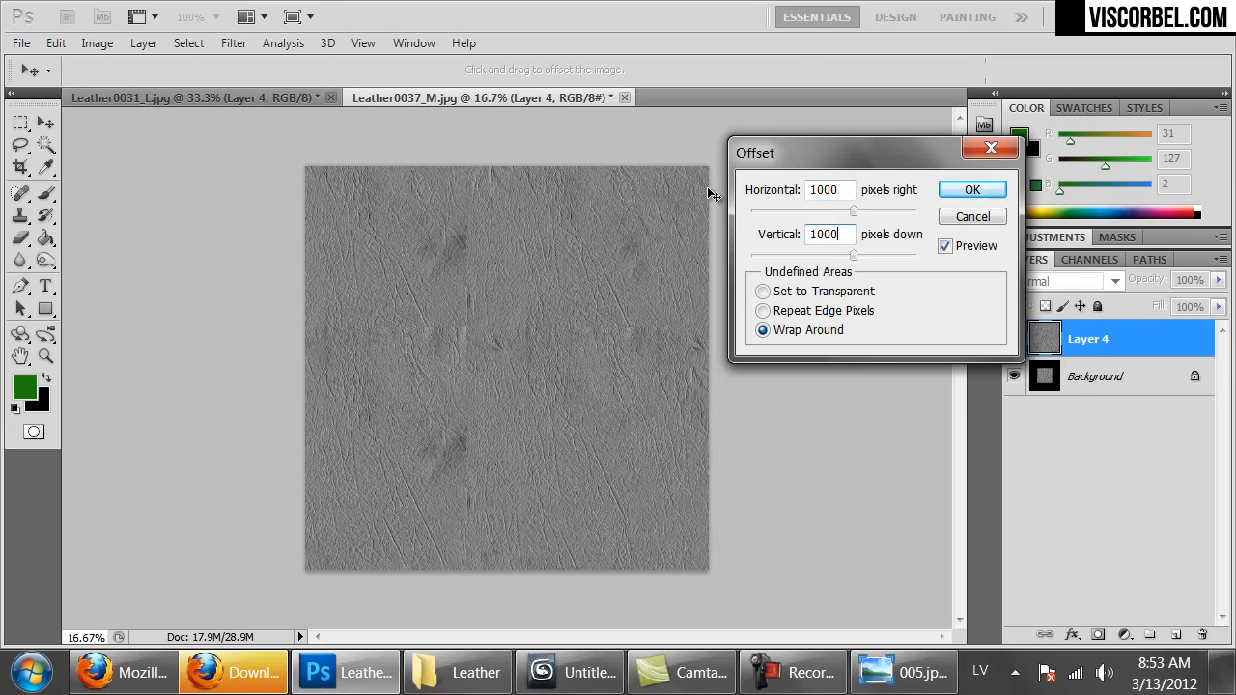
key("Return")
Step: Sample clean grain and clone it over the vertical seam and the dark blotches along it
key("s")
key("ctrl+plus")
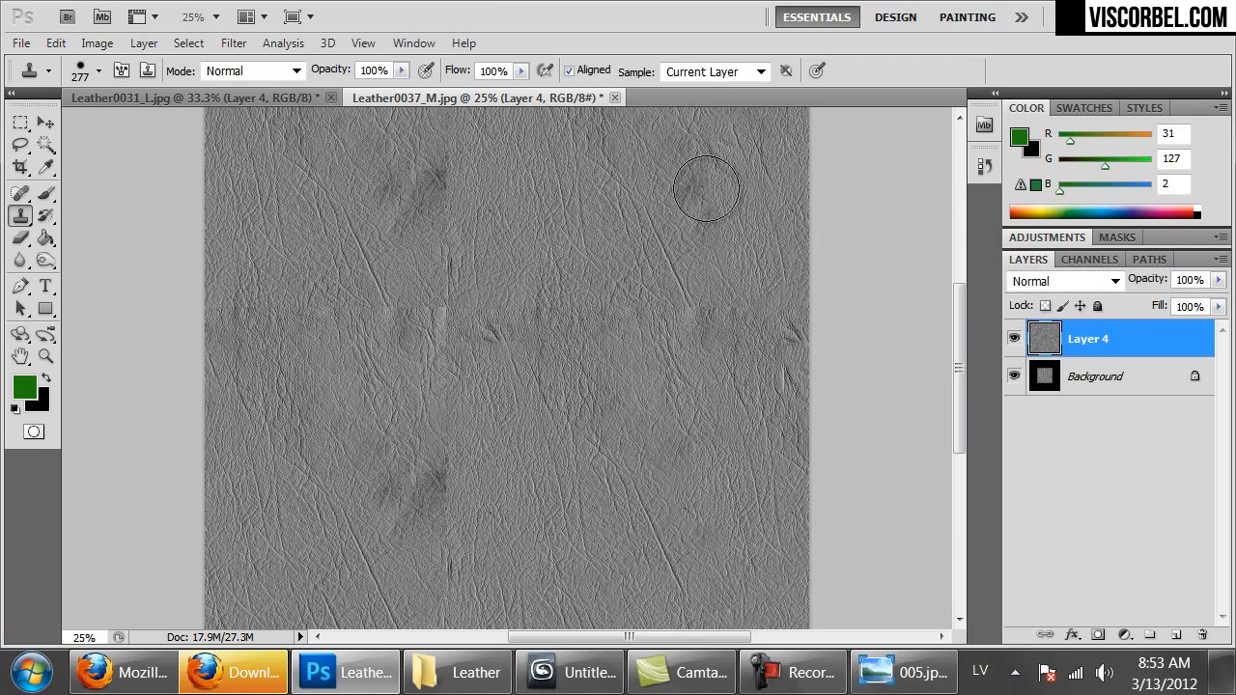
left_click(546, 206, "alt")
left_click(441, 309)
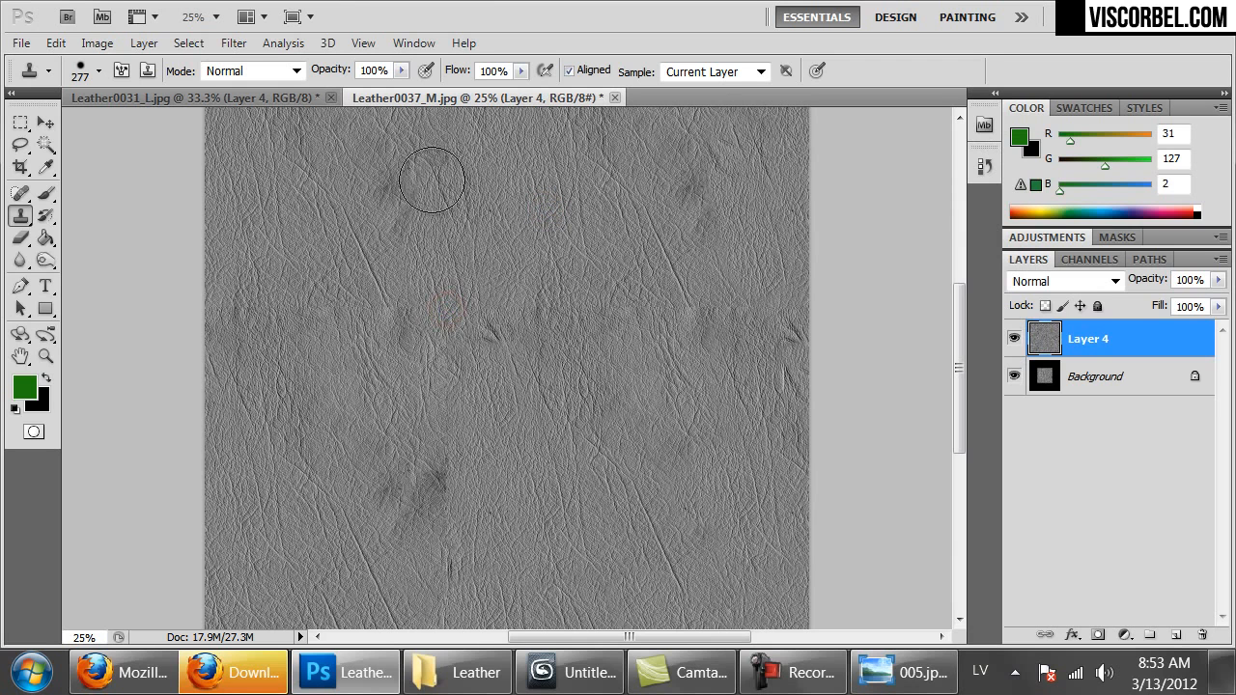
left_click(521, 463, "alt")
left_click(449, 356)
left_click_drag(433, 468, 447, 527)
Step: Clone over the crease mark and horizontal seam near the middle, and extend the diagonal crease across the seam in the right half
left_click(677, 423, "alt")
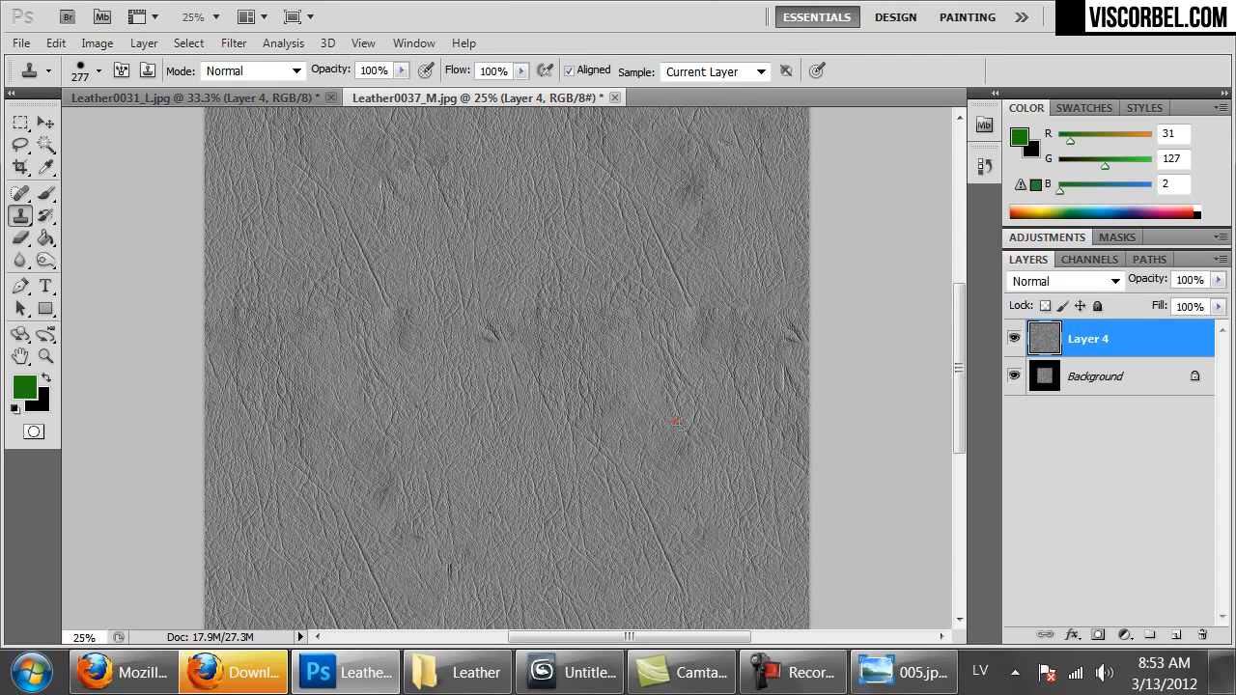
left_click_drag(486, 309, 525, 332)
mouse_move(524, 298)
left_mouse_down()
mouse_move(550, 315)
mouse_move(622, 309)
left_mouse_up()
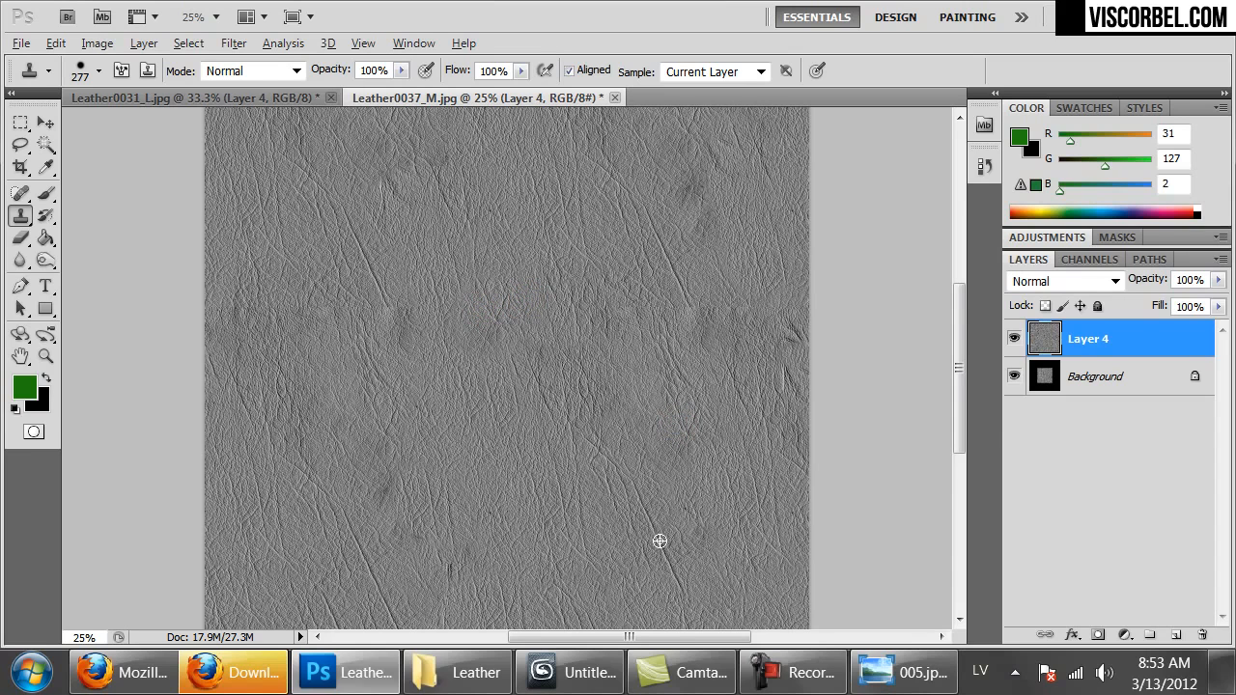
left_click(689, 306)
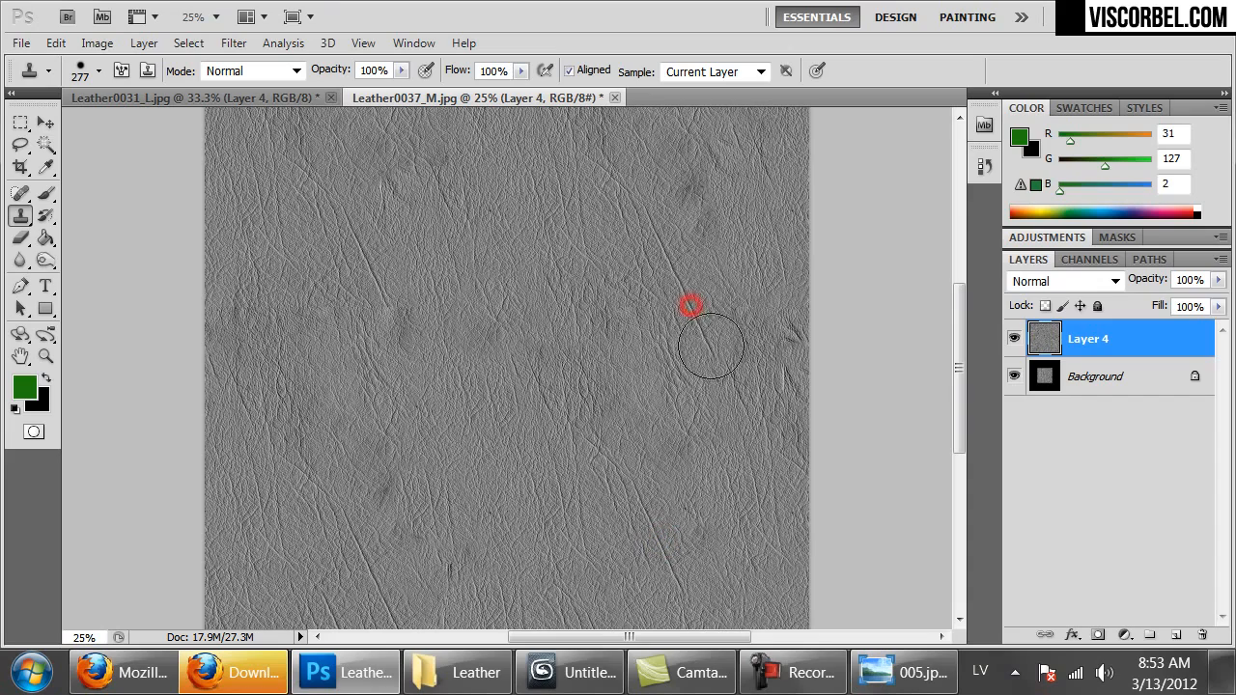
Step: Clone grain over the remaining dark marks along the horizontal seam and copy a long diagonal crease onto the left side
mouse_move(644, 412)
left_mouse_down()
mouse_move(752, 357)
mouse_move(775, 394)
mouse_move(755, 365)
left_mouse_up()
left_click(628, 198)
mouse_move(569, 260)
left_mouse_down()
mouse_move(549, 300)
mouse_move(402, 285)
left_mouse_up()
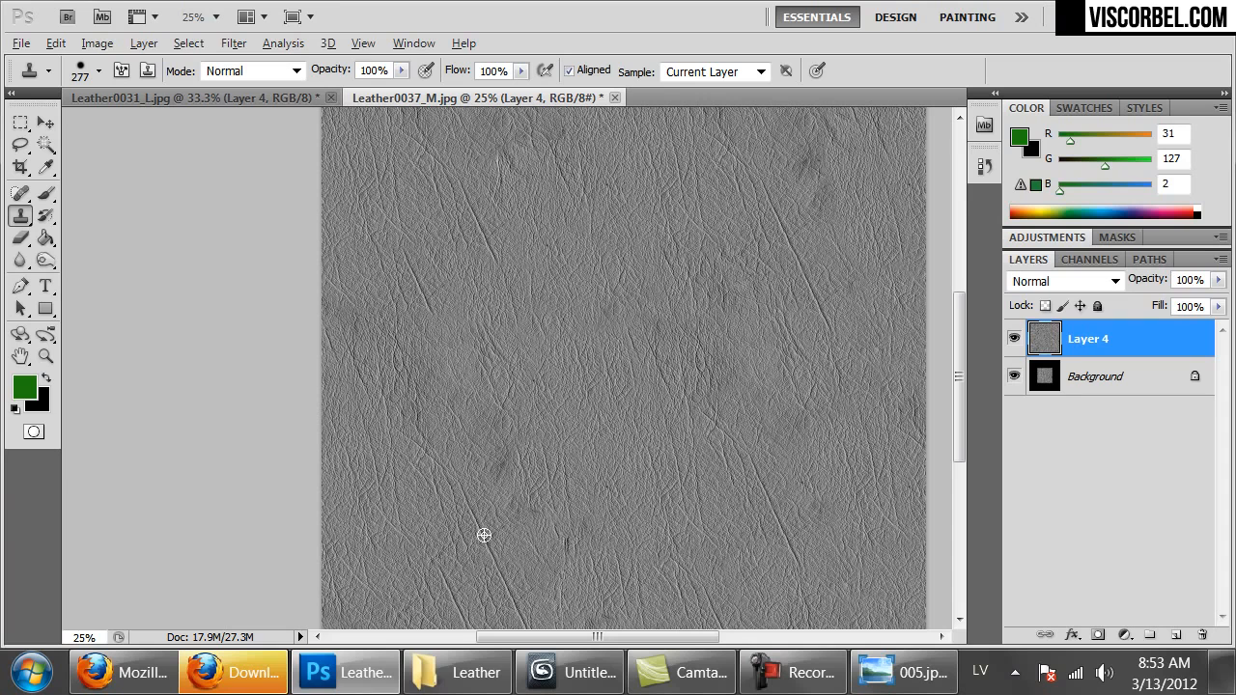
left_click(437, 327)
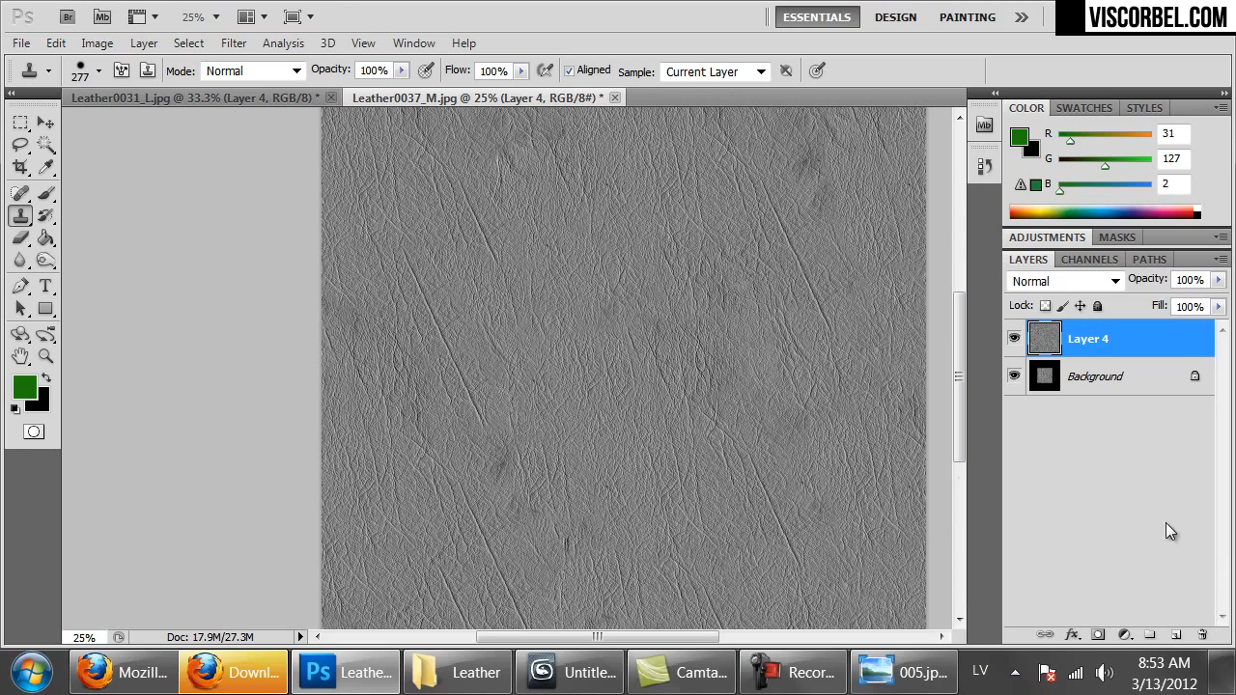
Step: Copy the entire cleaned leather layer and paste it as a new layer into the Leather0031_L.jpg document
key("ctrl+minus")
key("ctrl+a")
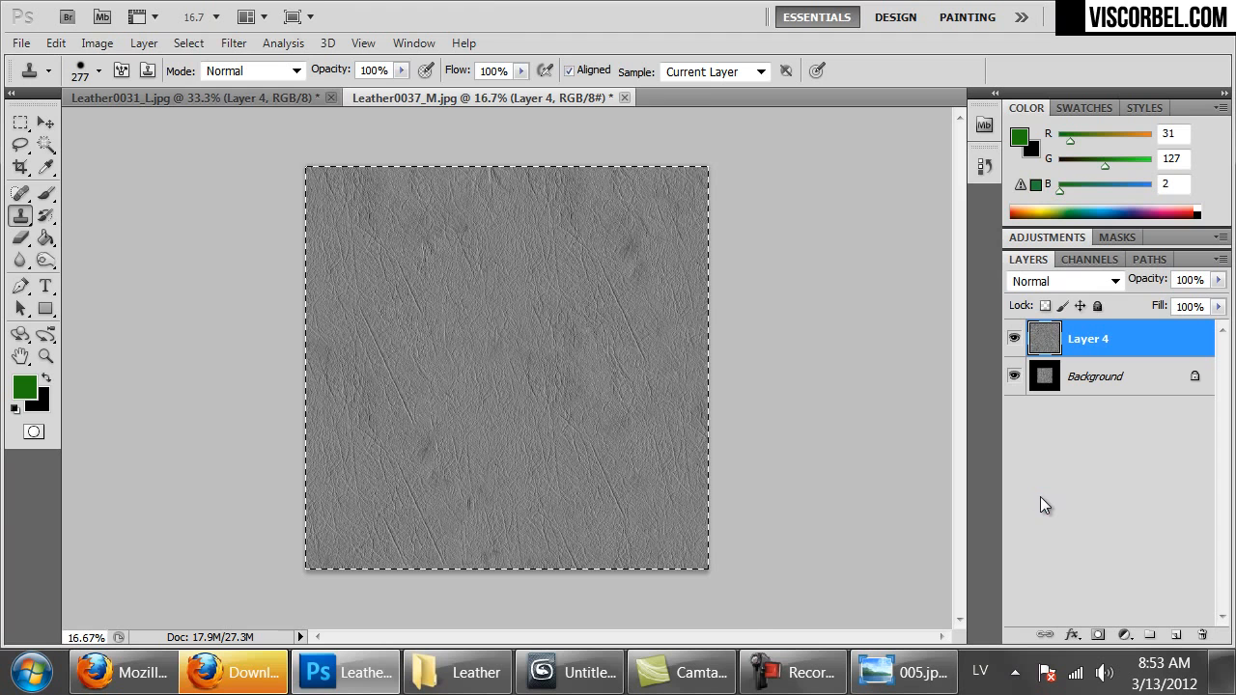
key("ctrl+Tab")
key("ctrl+v")
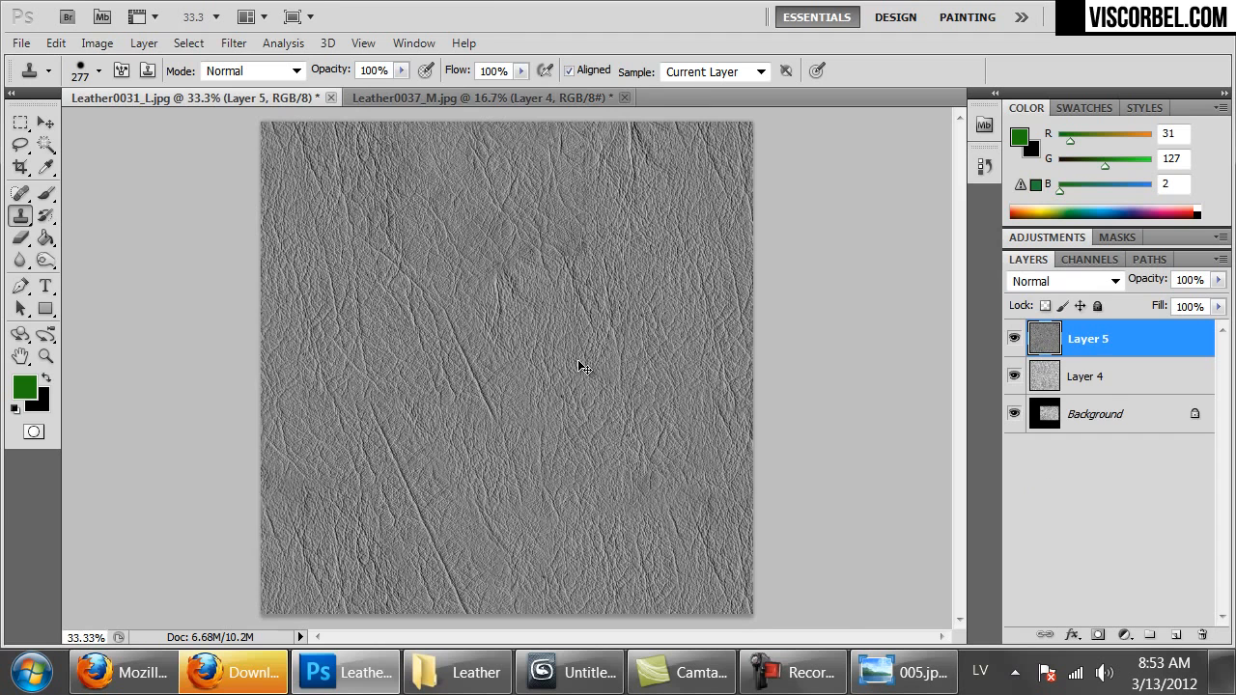
Step: Scale the pasted leather layer proportionally to about 61% so it fits the square canvas
key("ctrl+minus")
key("m")
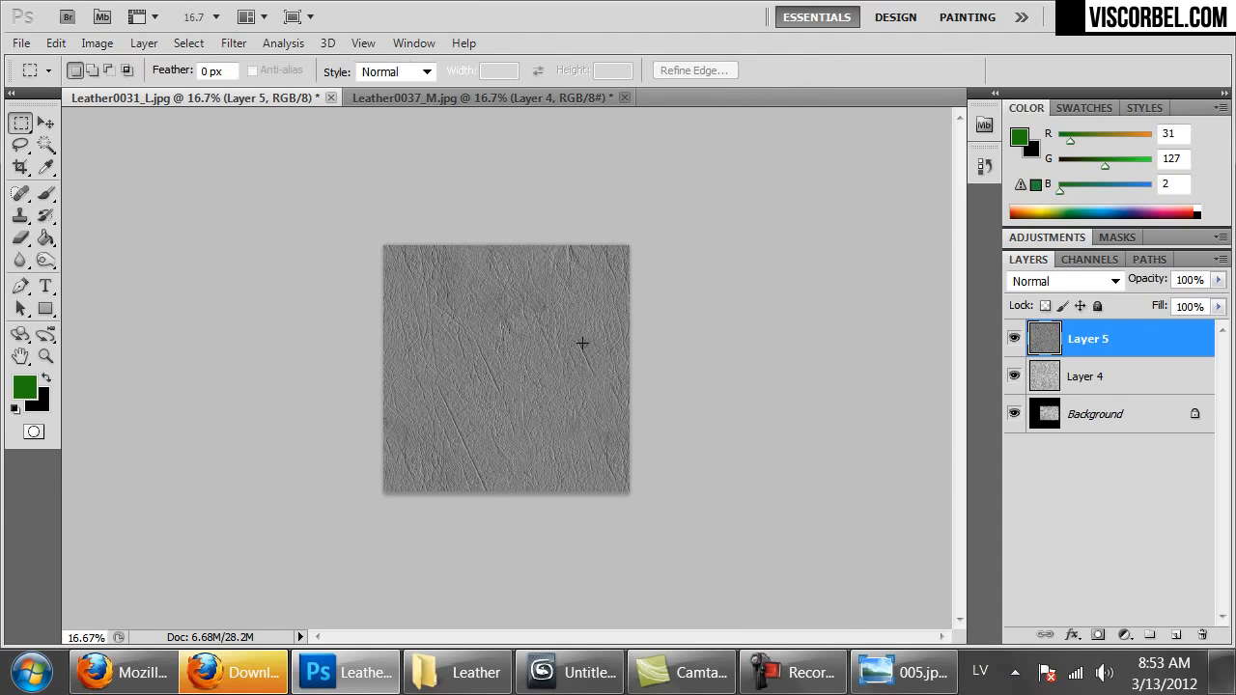
right_click(580, 343)
left_click(664, 529)
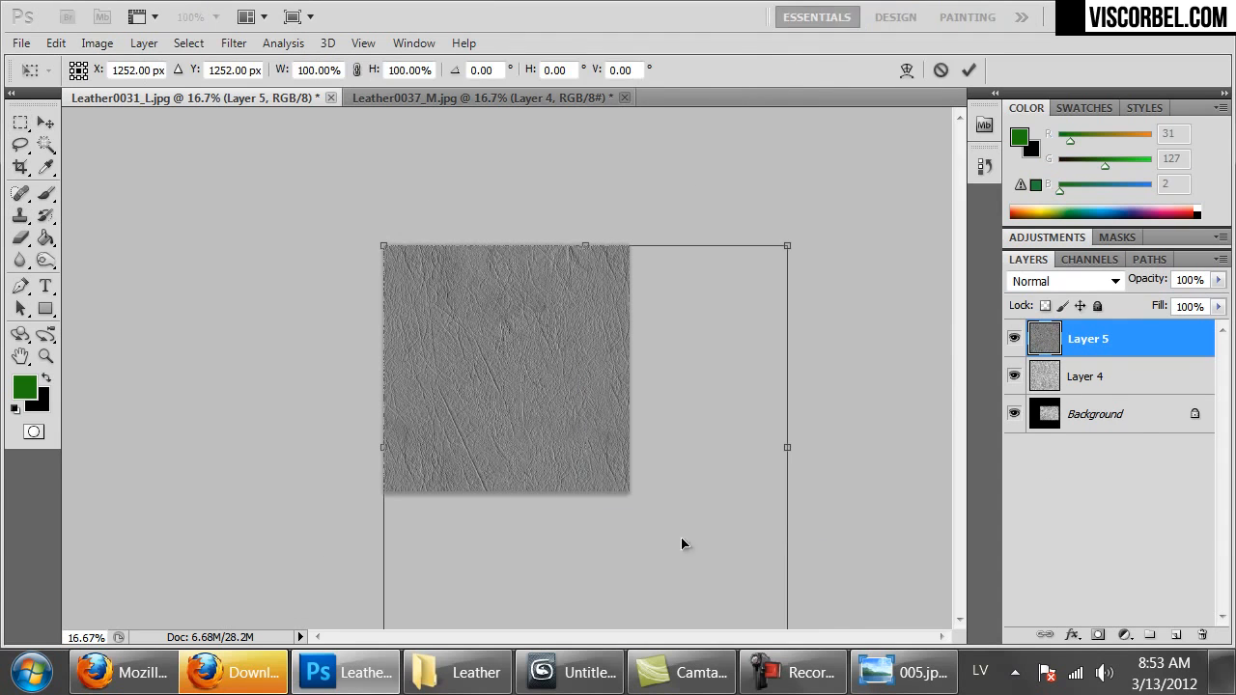
key("ctrl+minus")
left_click_drag(719, 578, 600, 468, "shift")
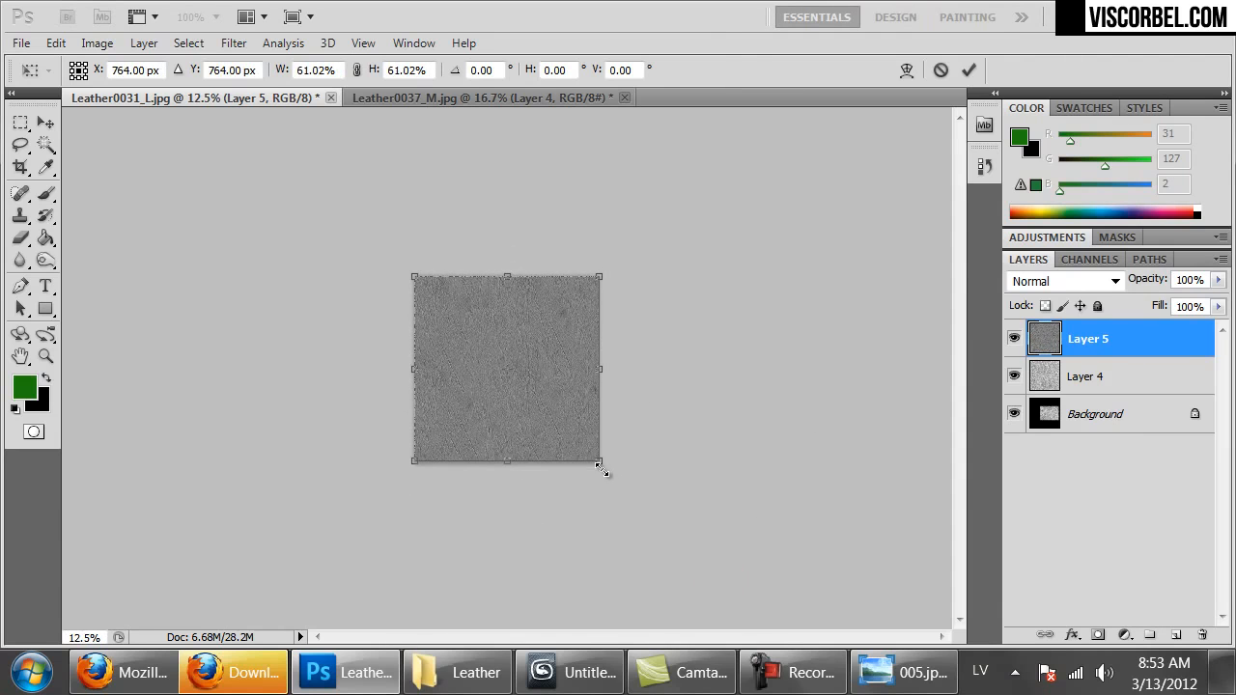
key("Return")
key("ctrl+1")
key("ctrl+minus")
key("ctrl+minus")
key("ctrl+minus")
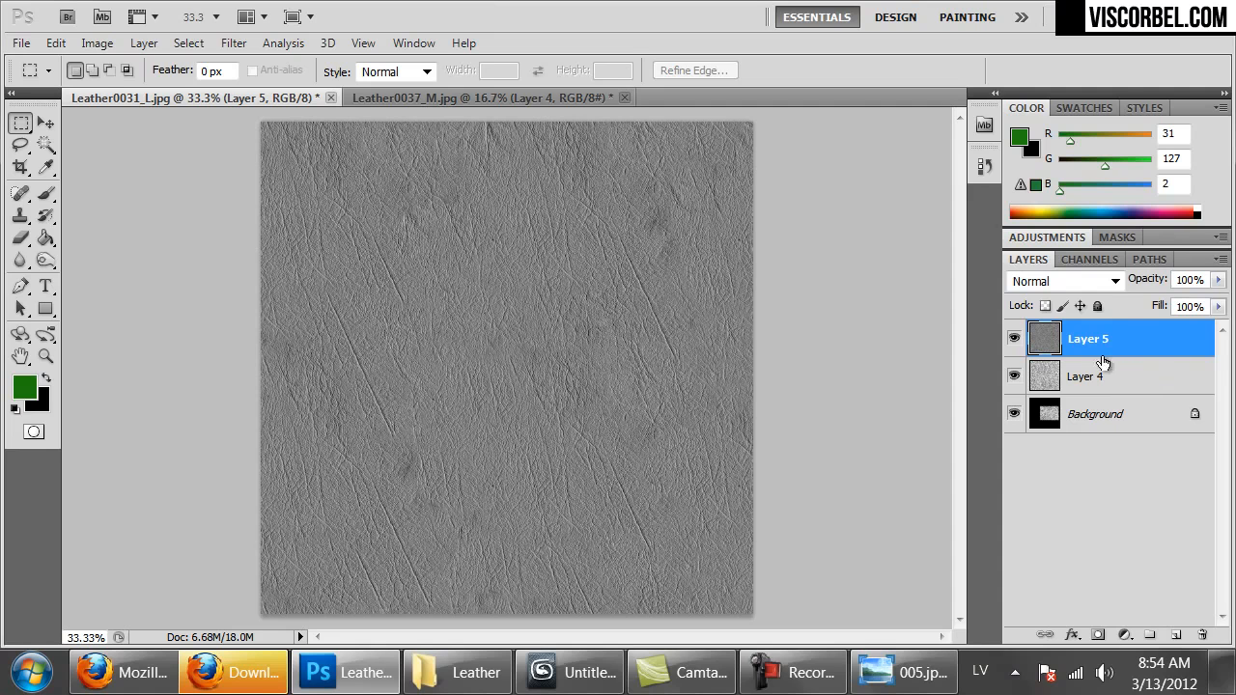
Step: Try different blend modes on the top leather layer and set it to Hard Light
left_click(1094, 281)
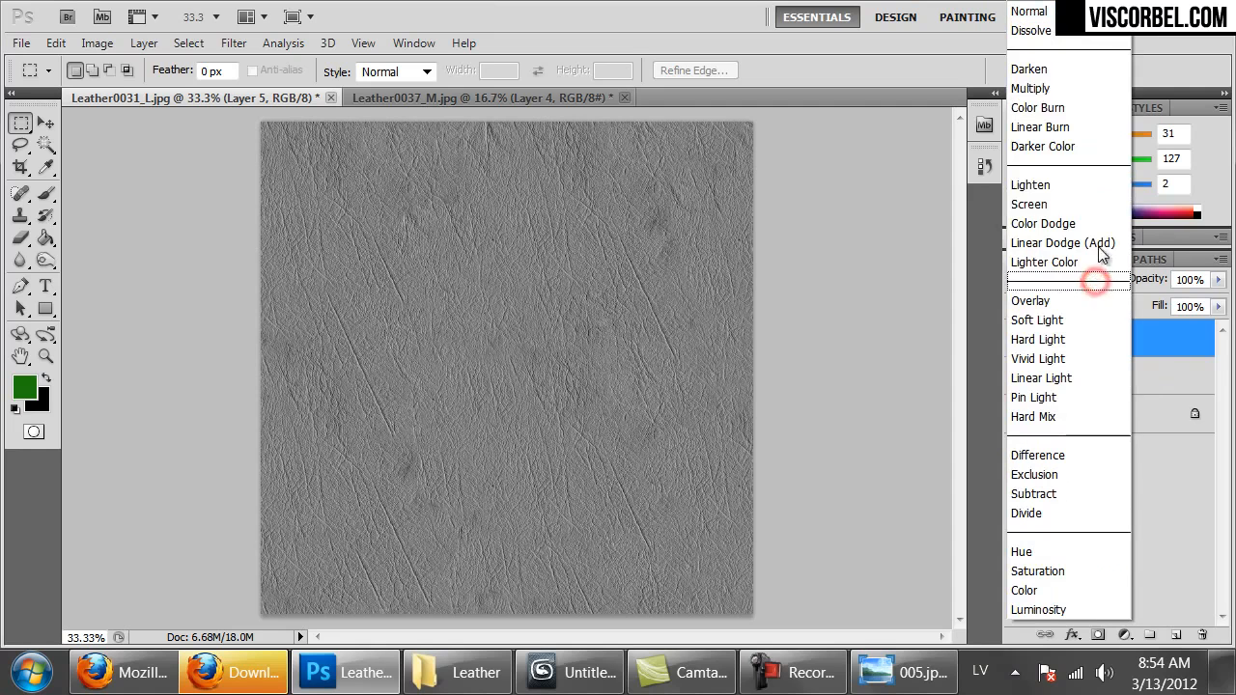
left_click(1033, 69)
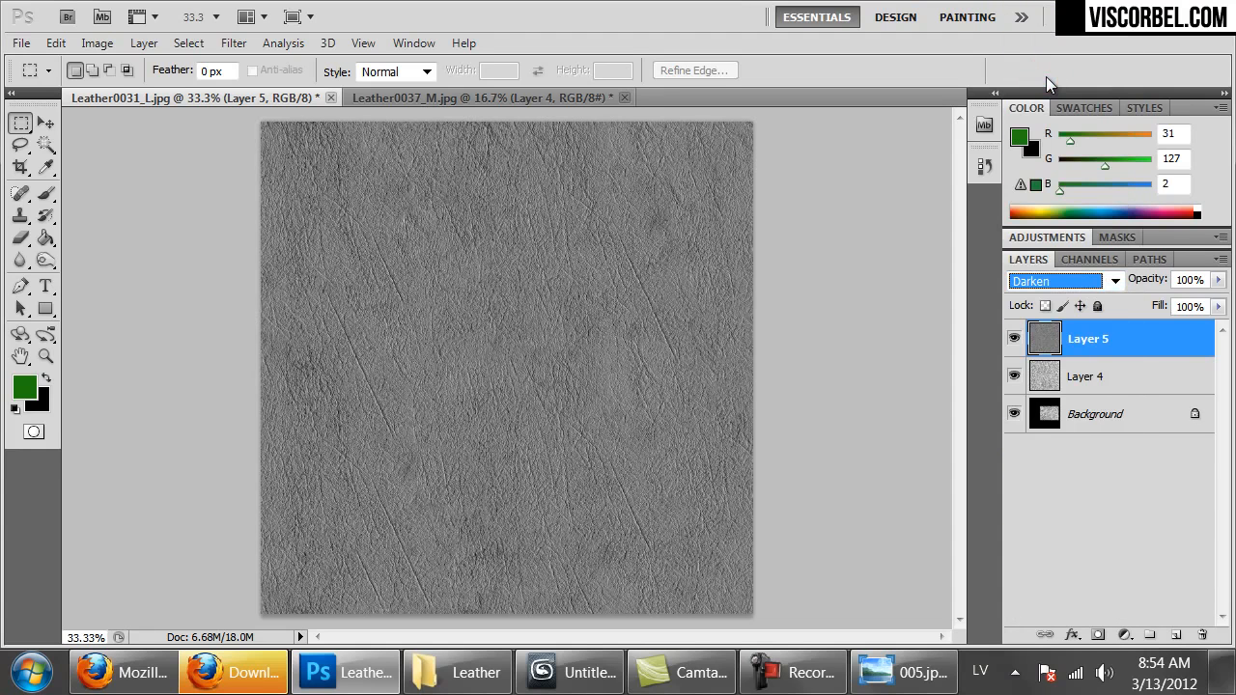
key("Down")
key("Down")
key("Down")
key("Down")
key("Down")
key("Down")
key("Down")
key("Down")
key("Down")
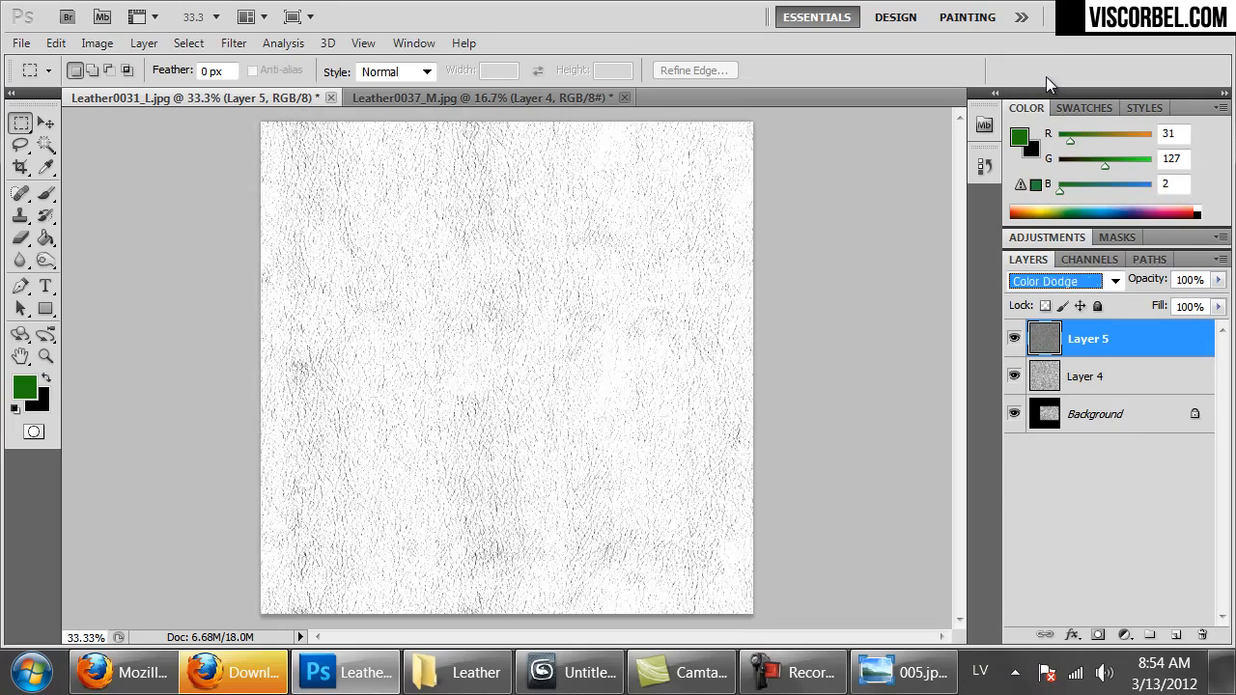
key("Down")
key("Down")
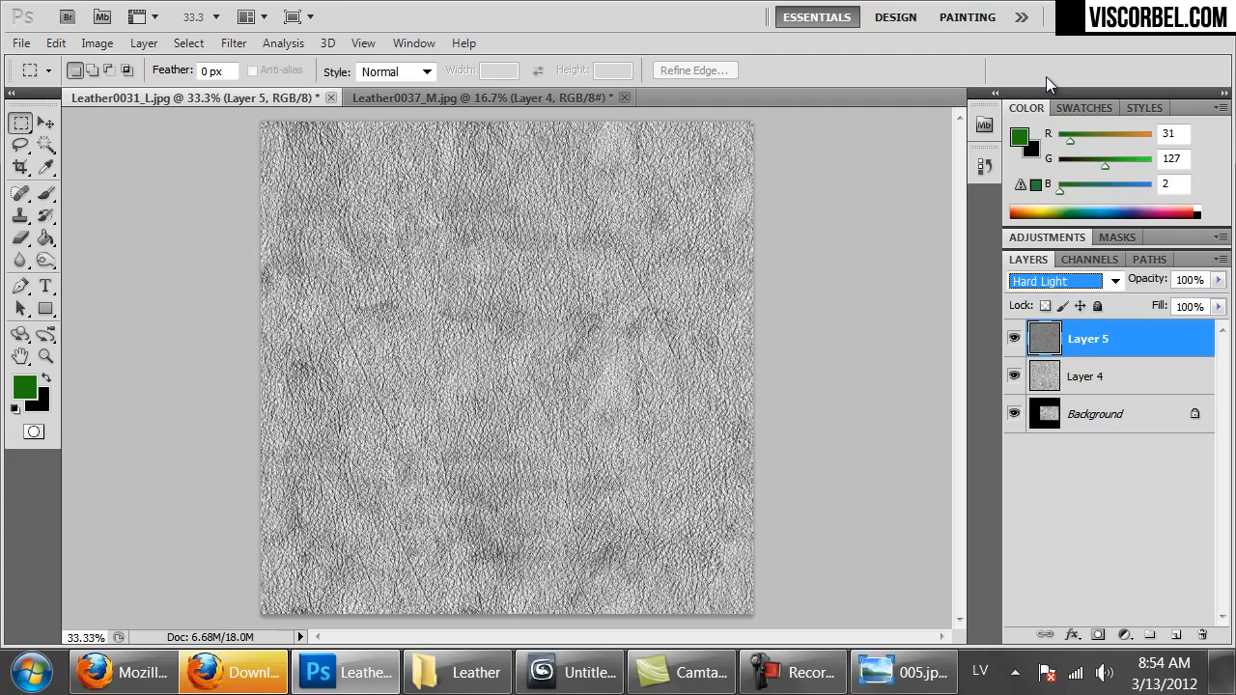
key("Down")
key("Down")
key("Down")
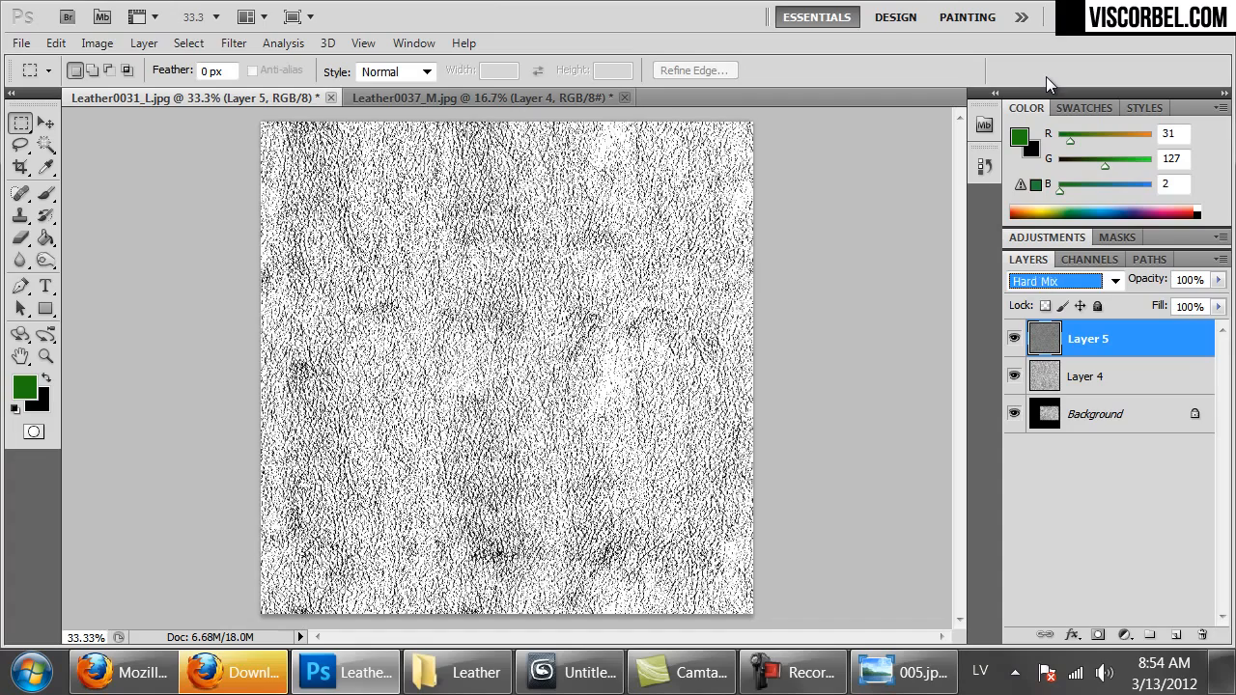
key("Up")
key("Up")
key("Up")
key("Up")
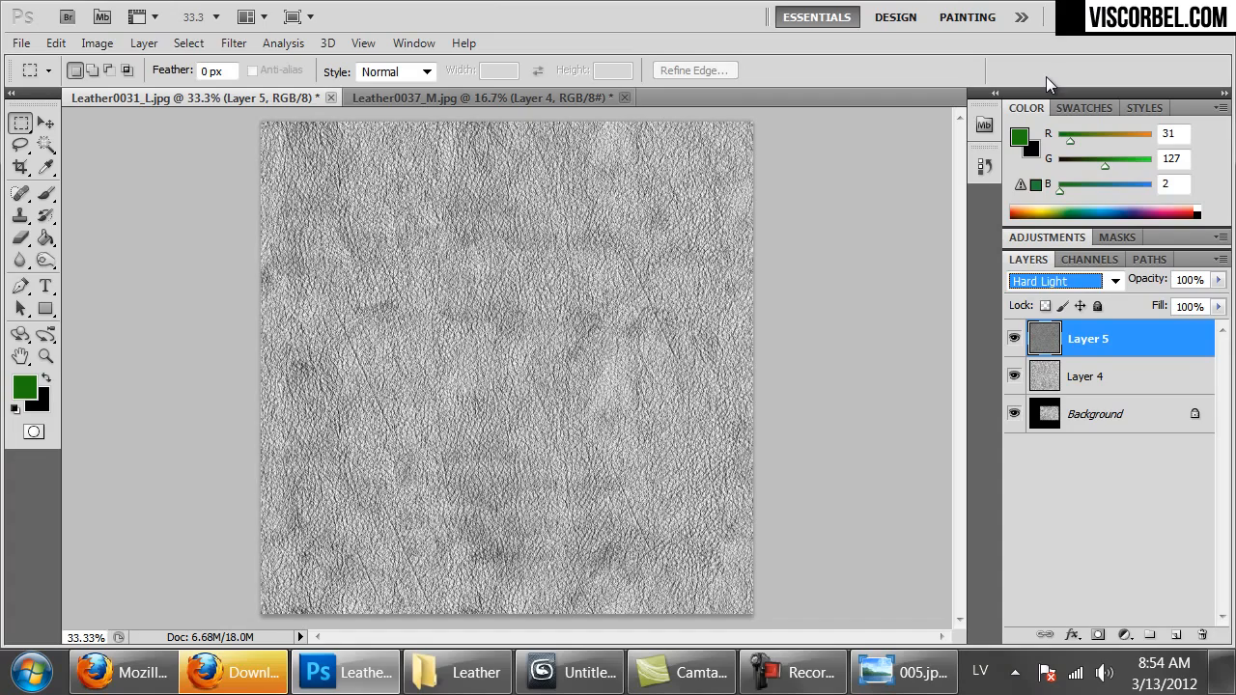
Step: Toggle the visibility of Layer 4 and Layer 5 to compare each layer's effect on the blend
left_click(1013, 377)
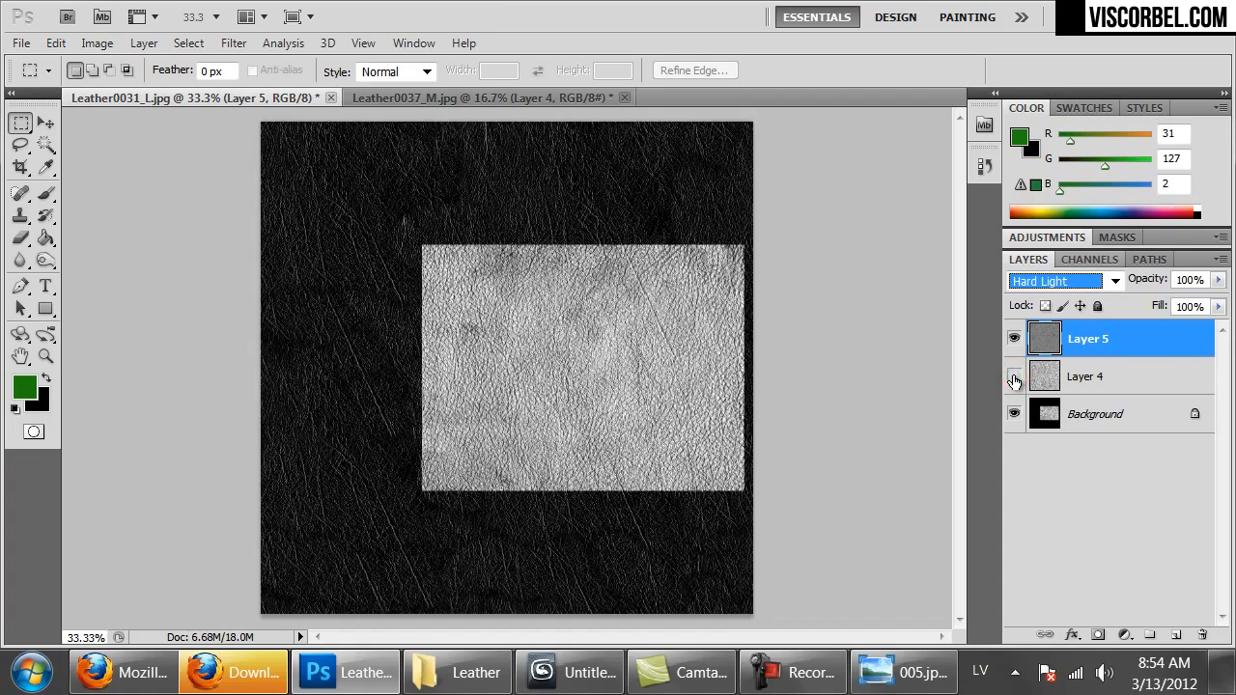
left_click(1014, 376)
key("ctrl+plus")
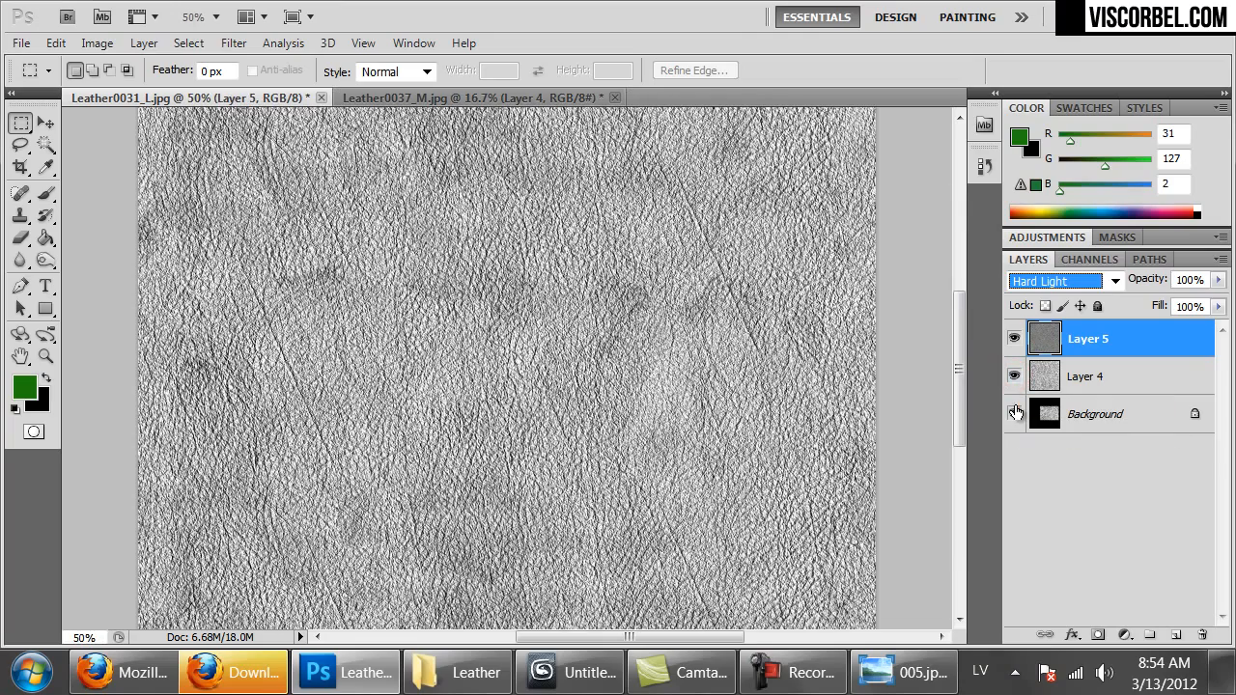
left_click(1014, 339)
left_click(1014, 339)
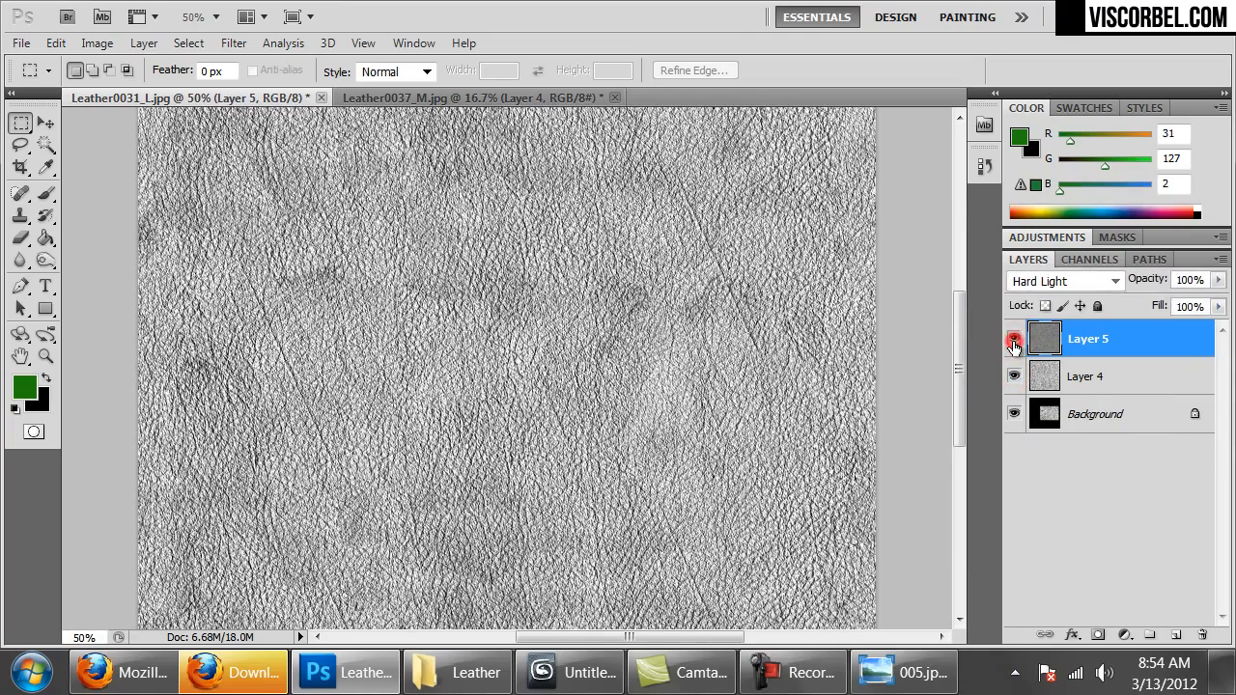
left_click(1014, 343)
left_click(1013, 343)
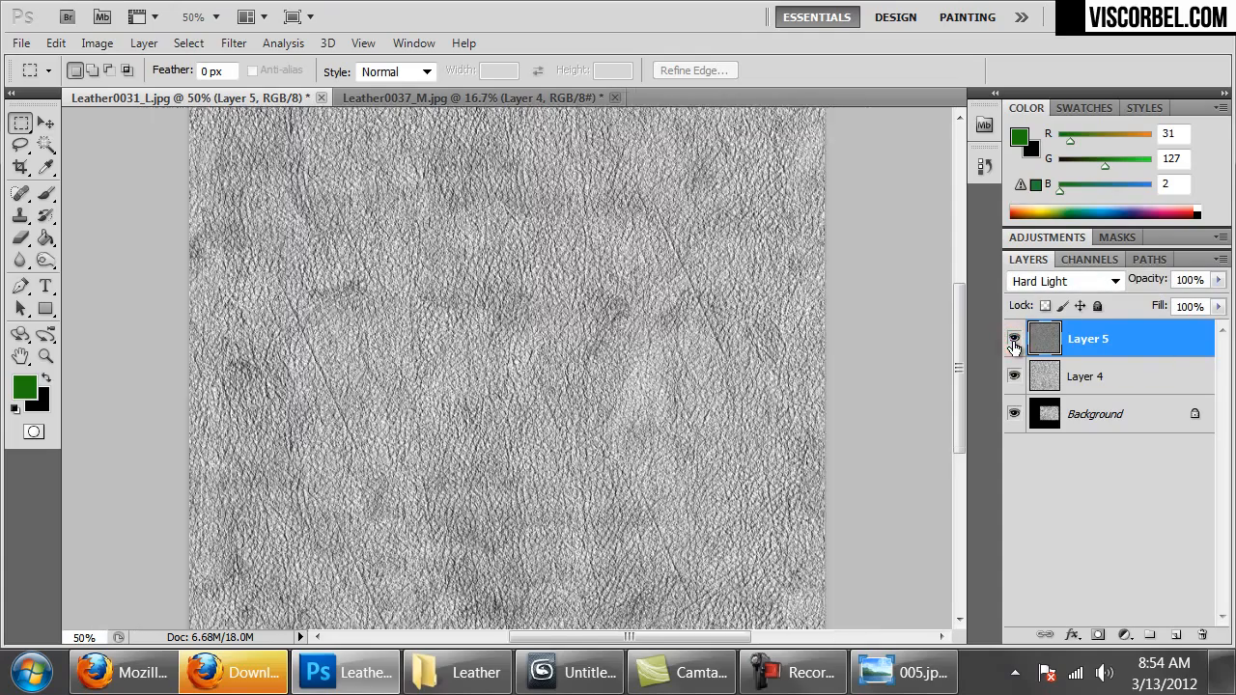
Step: Raise the contrast of the top leather layer with Levels, setting input black to 41 and input white to 204
key("ctrl+minus")
key("i")
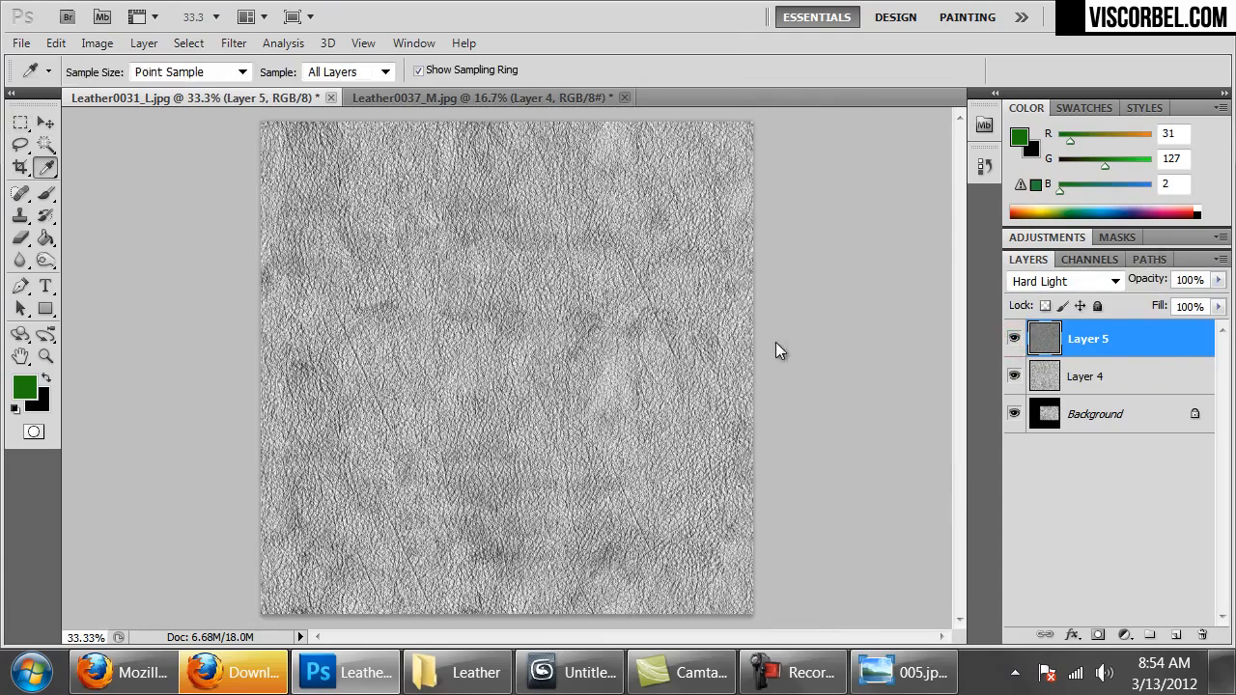
key("ctrl+l")
left_click_drag(800, 376, 843, 379)
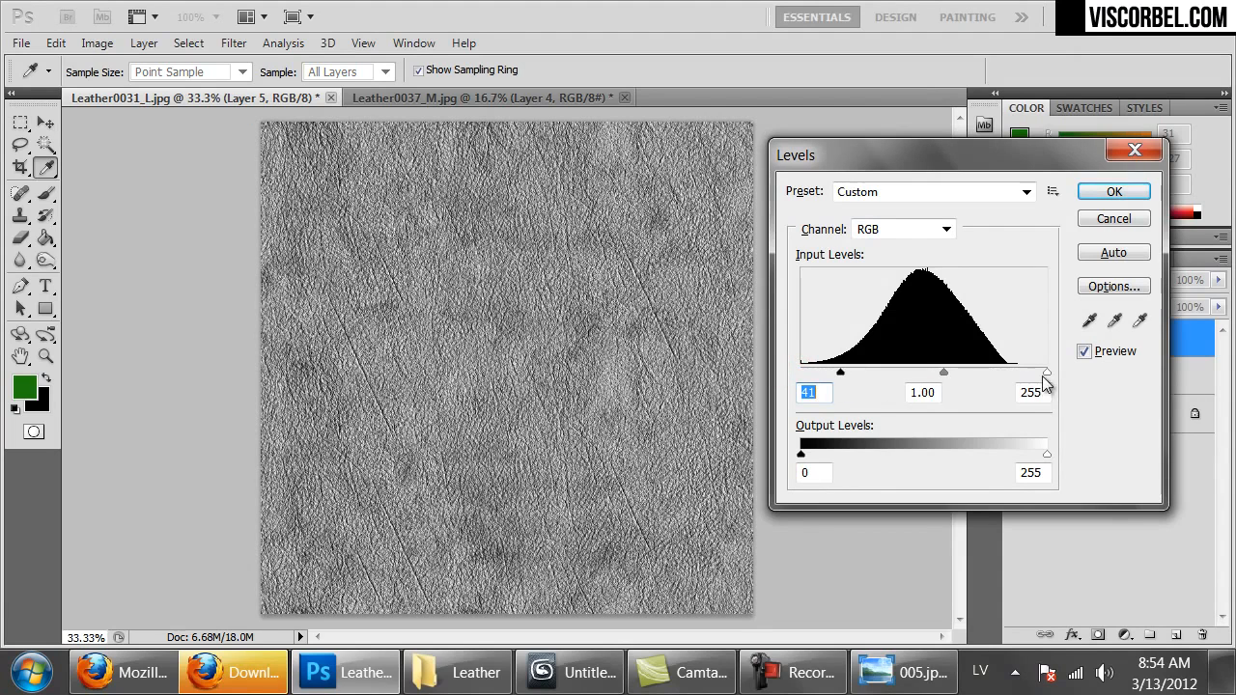
left_click_drag(1046, 373, 997, 375)
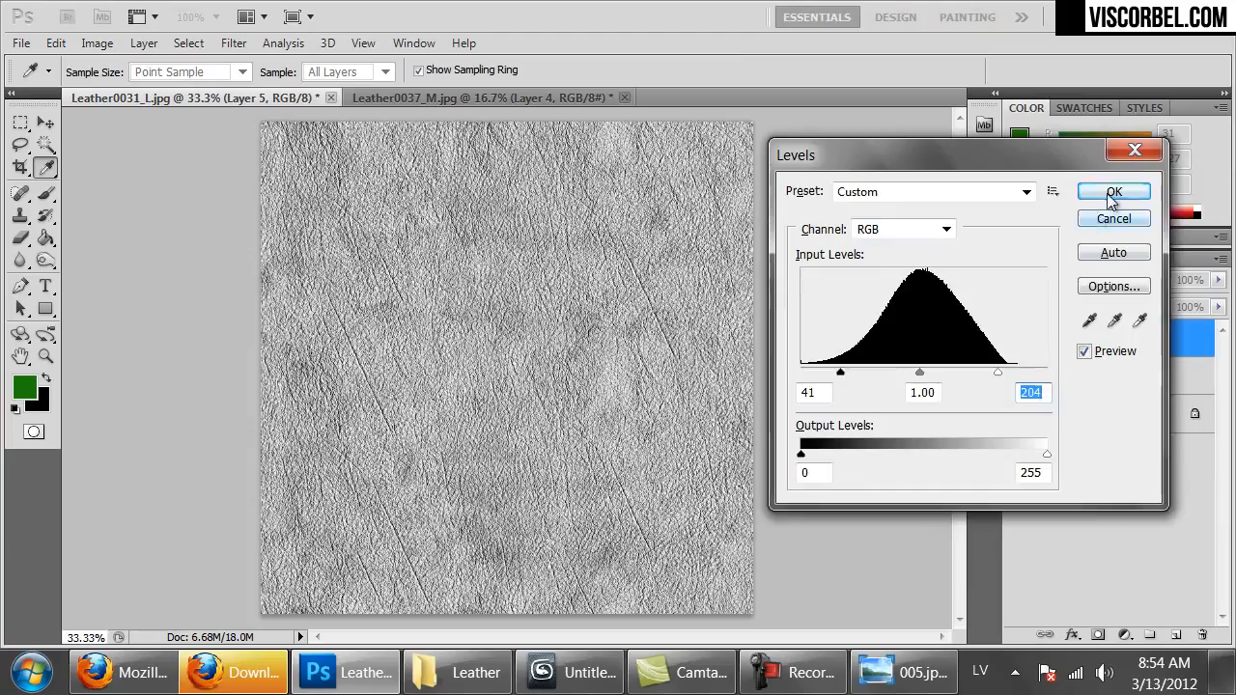
left_click(1106, 192)
Step: Examine the blended leather texture's grain and overall pattern at 100% and at full-canvas view
key("m")
key("ctrl+1")
key("ctrl+minus")
key("ctrl+minus")
key("ctrl+minus")
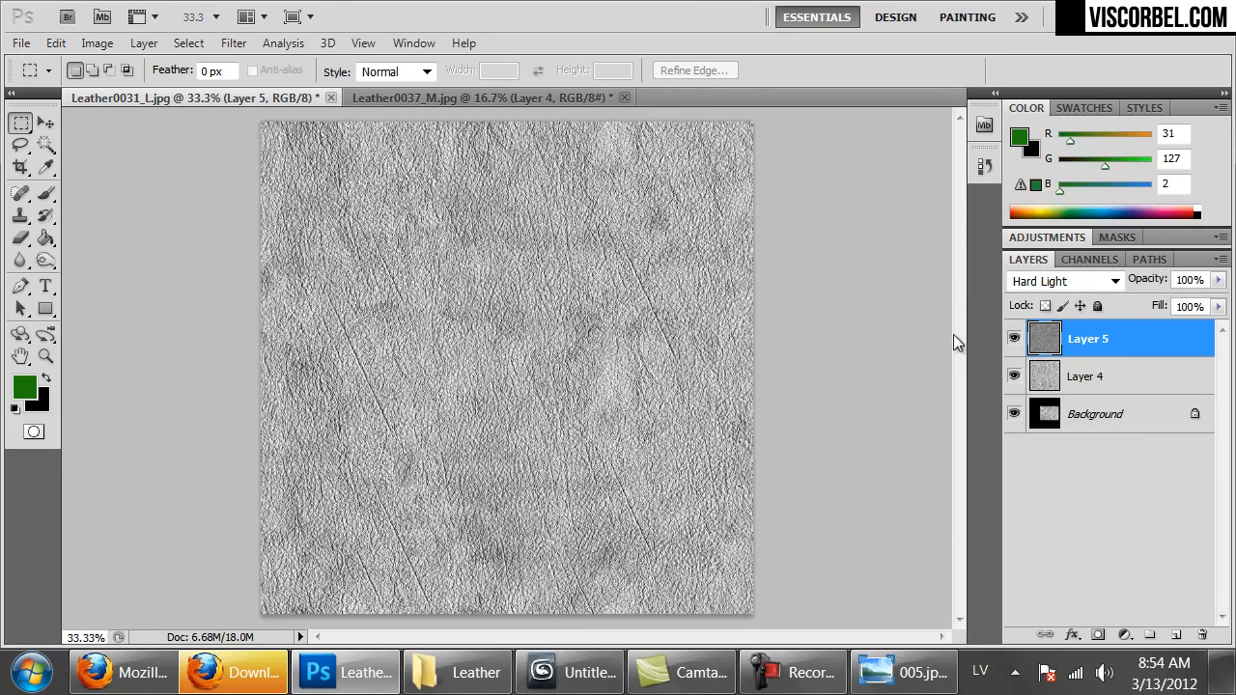
key("ctrl+1")
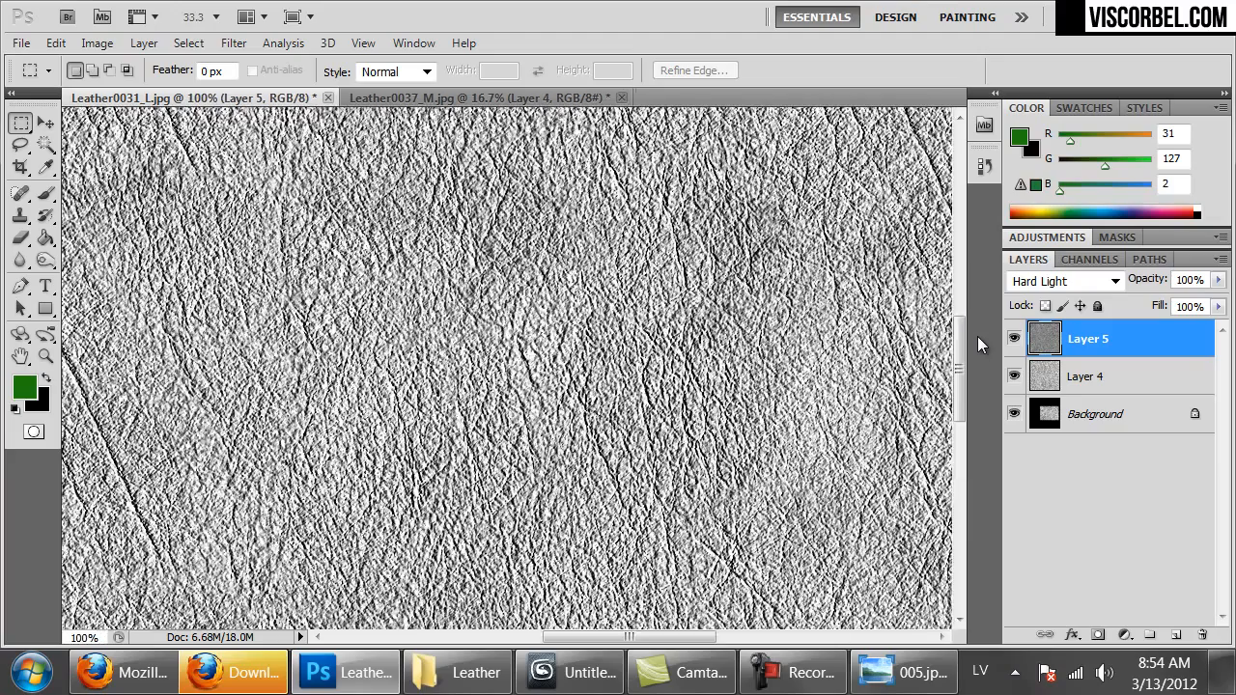
key("ctrl+minus")
key("ctrl+minus")
key("ctrl+minus")
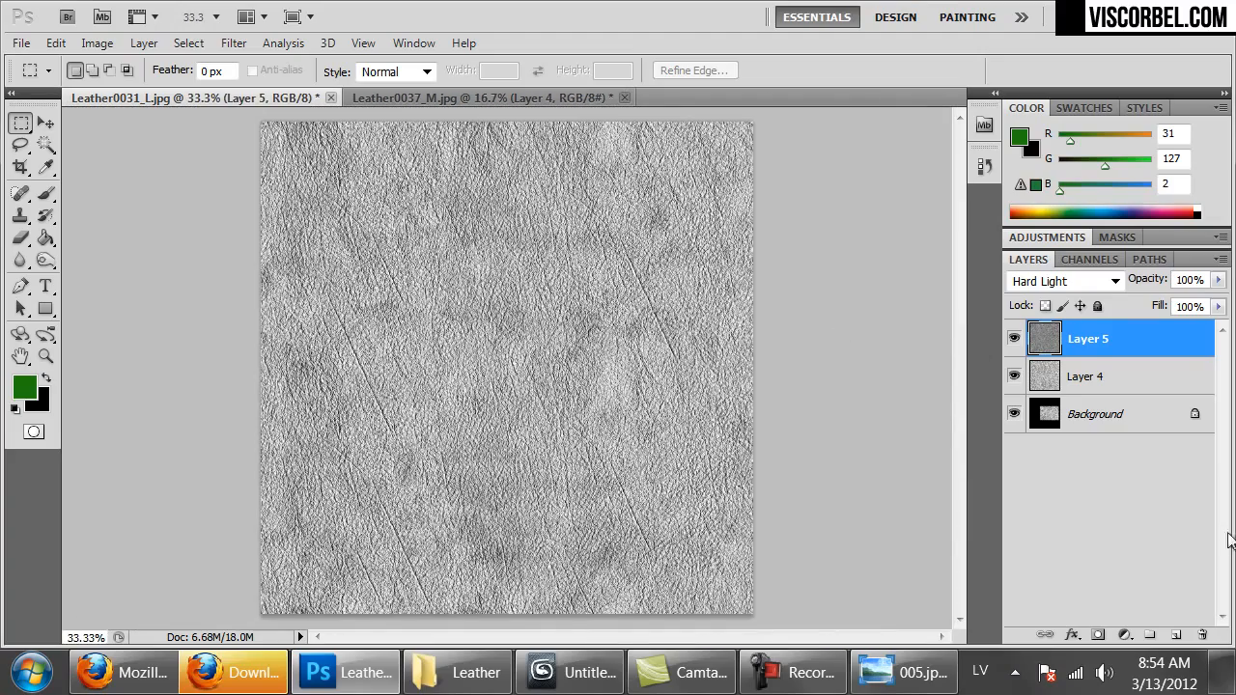
key("ctrl+1")
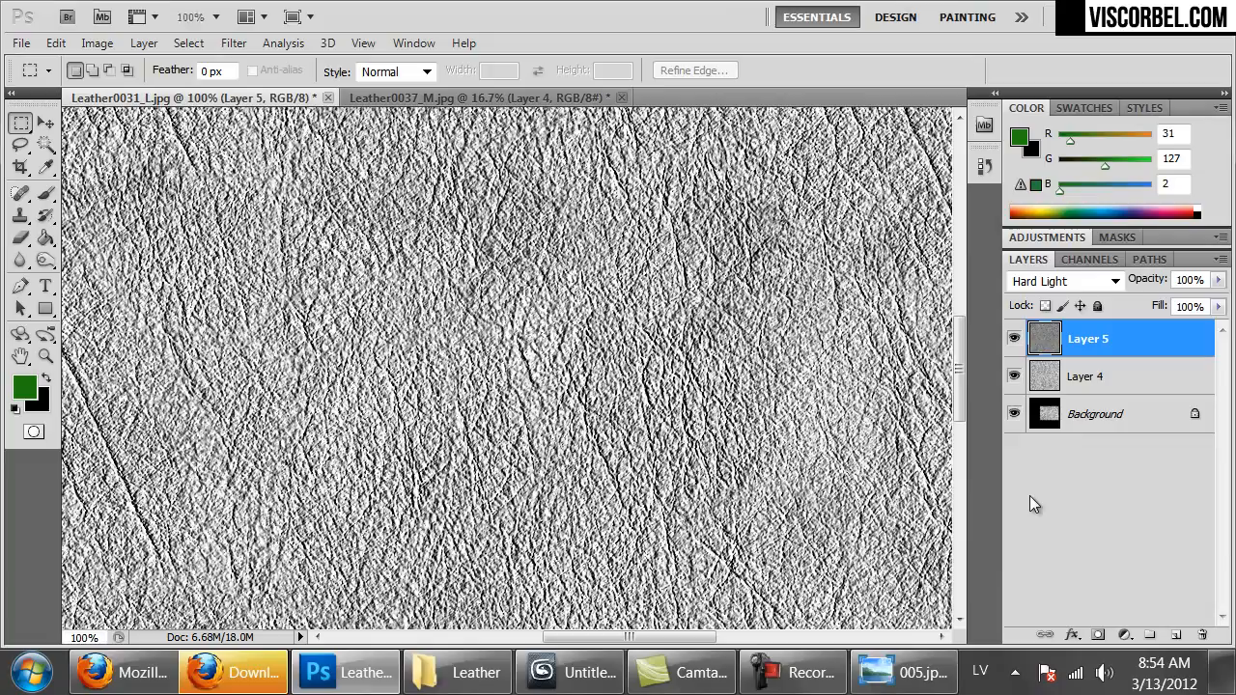
key("ctrl+minus")
key("ctrl+minus")
key("ctrl+minus")
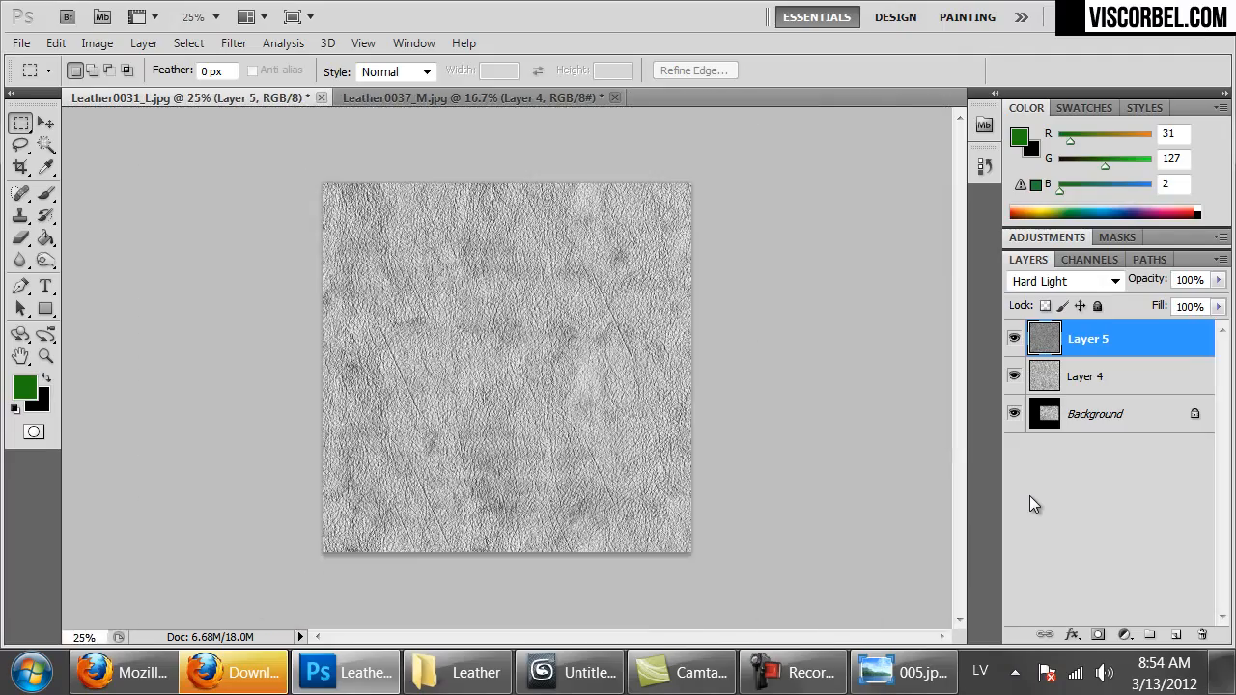
Step: Start saving the blended image as a PNG copy and browse to the Textures folder
key("ctrl+shift+s")
left_click(323, 471)
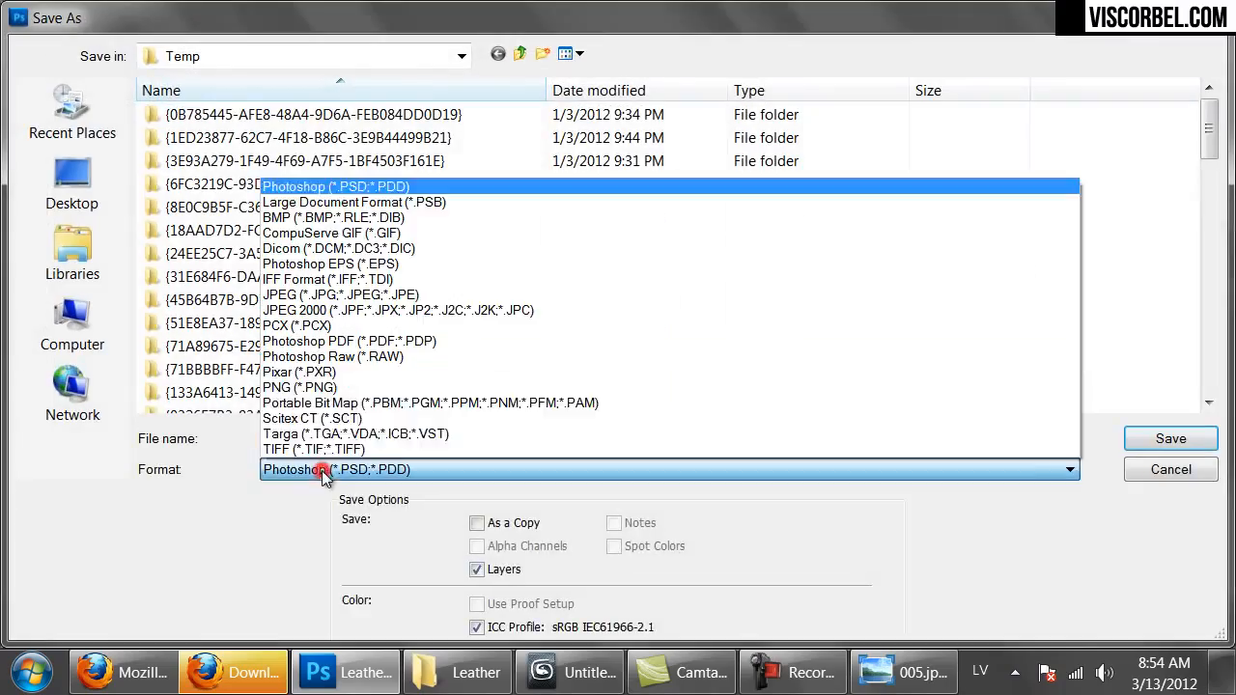
left_click(318, 390)
left_click(87, 184)
double_click(240, 233)
double_click(188, 160)
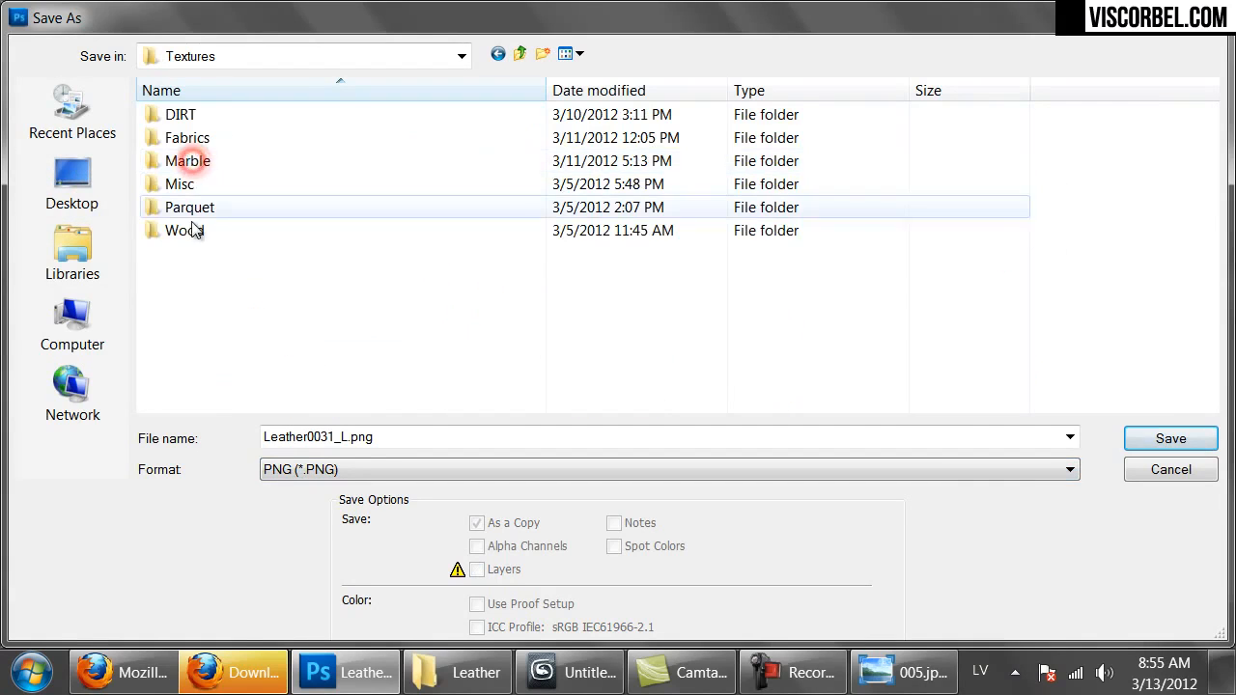
Step: Create a new folder named Leather inside the Textures folder
right_click(189, 307)
mouse_move(337, 495)
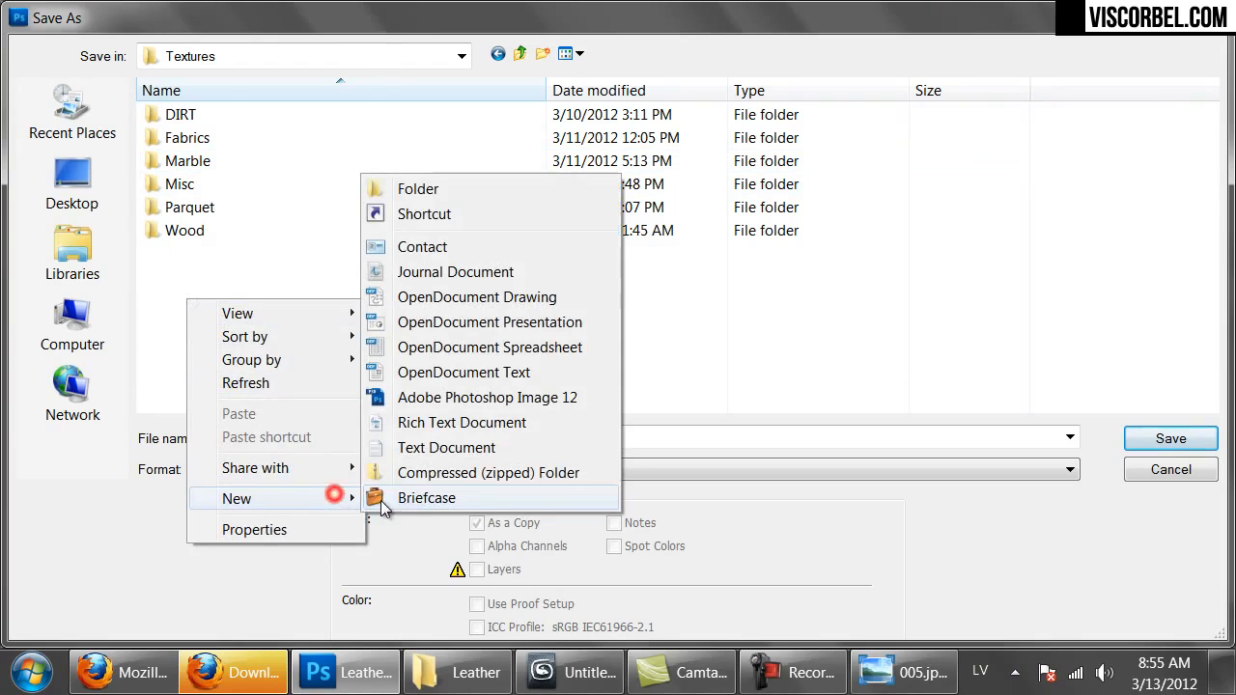
left_click(415, 188)
type("Leatheer")
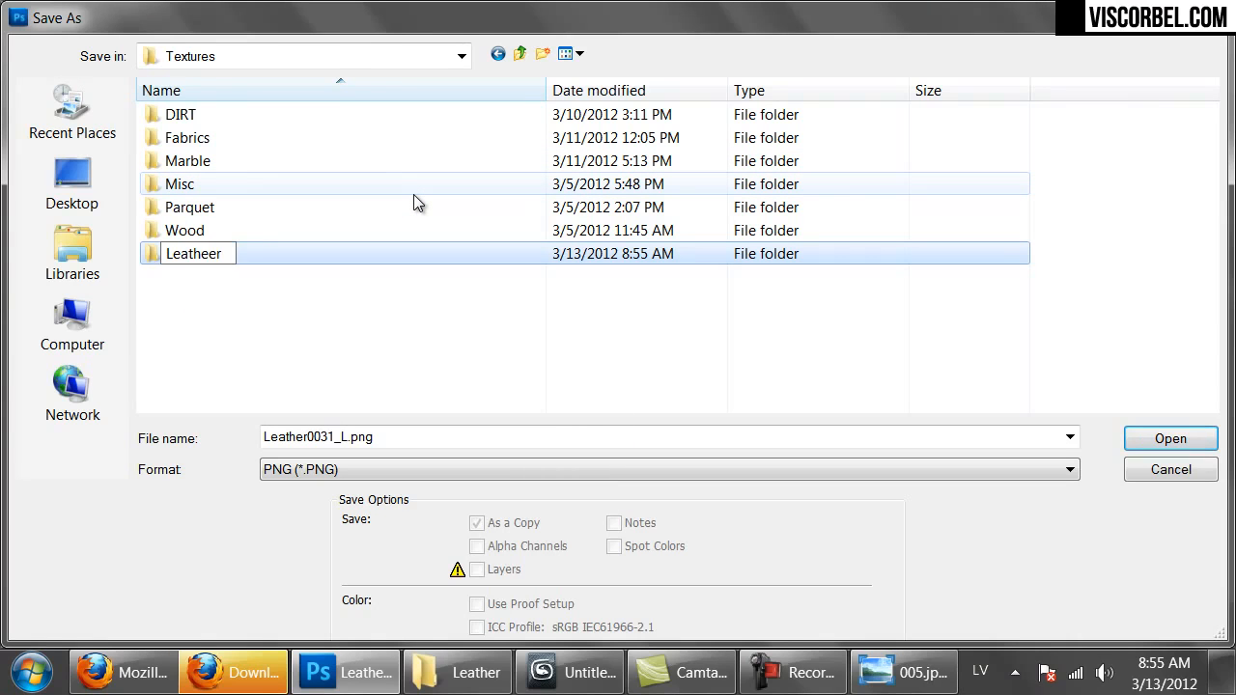
key("BackSpace")
key("BackSpace")
type("er")
key("Return")
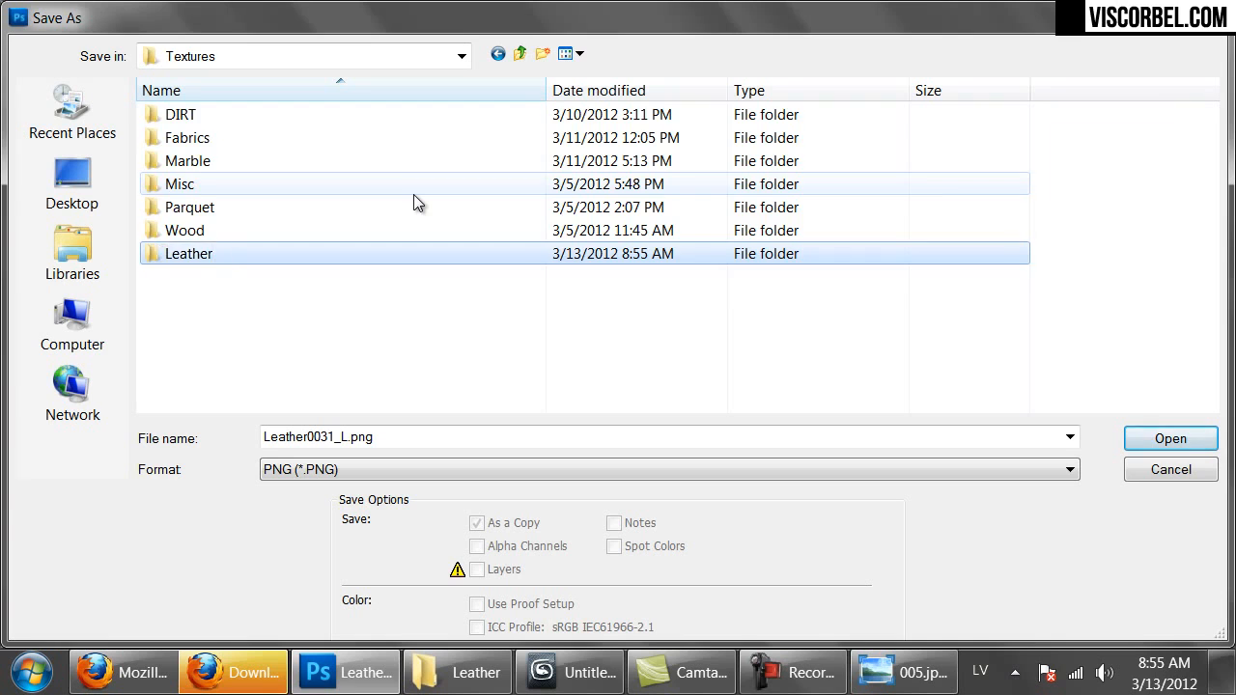
Step: Save the PNG in the Leather folder as leather_bump_1 with no interlacing
key("Return")
double_click(386, 437)
type("leather_bump_1")
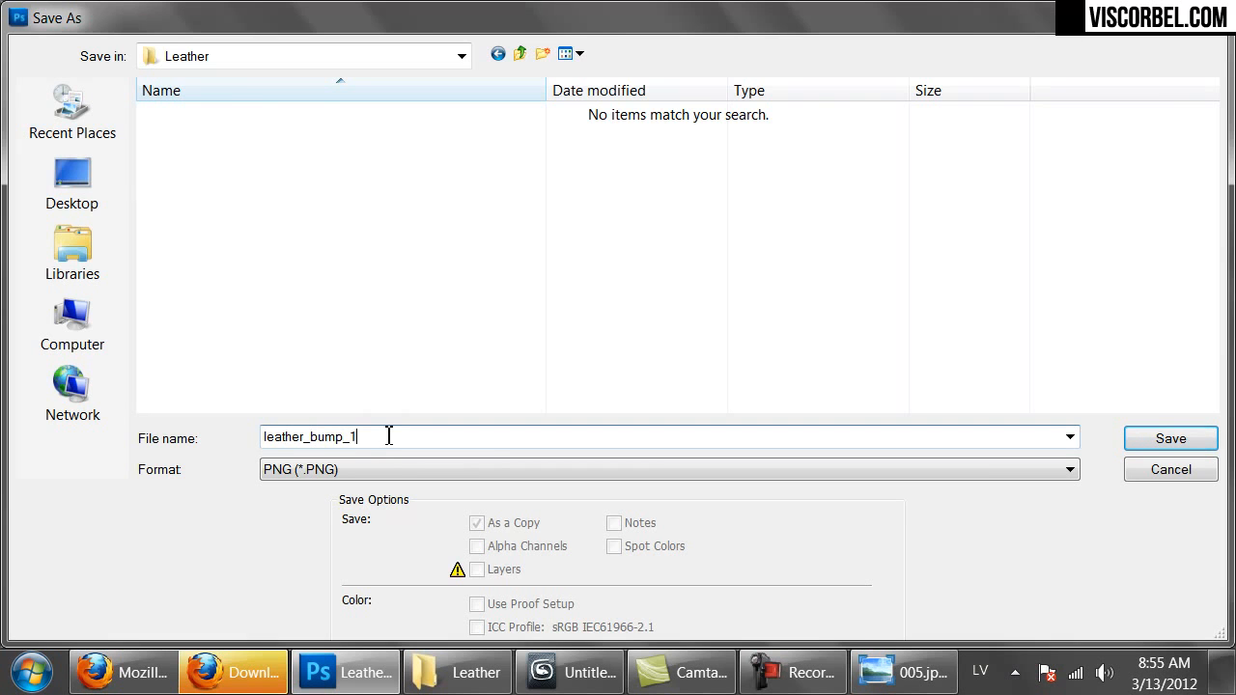
key("Return")
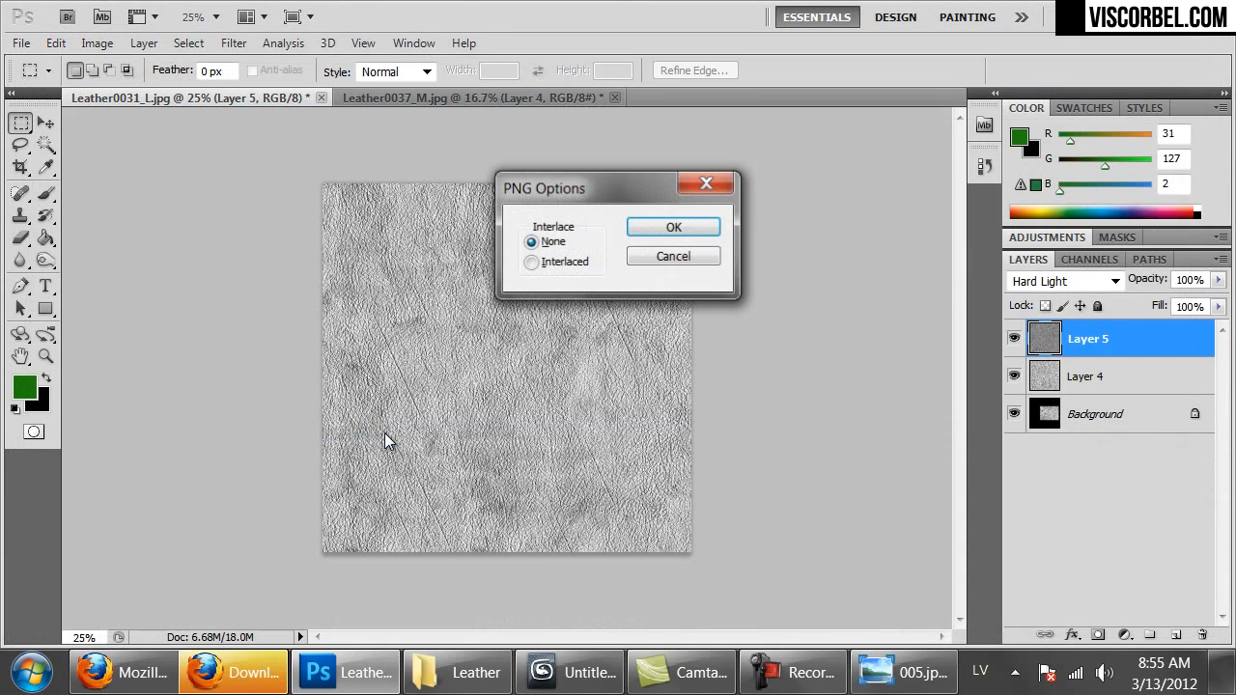
key("Return")
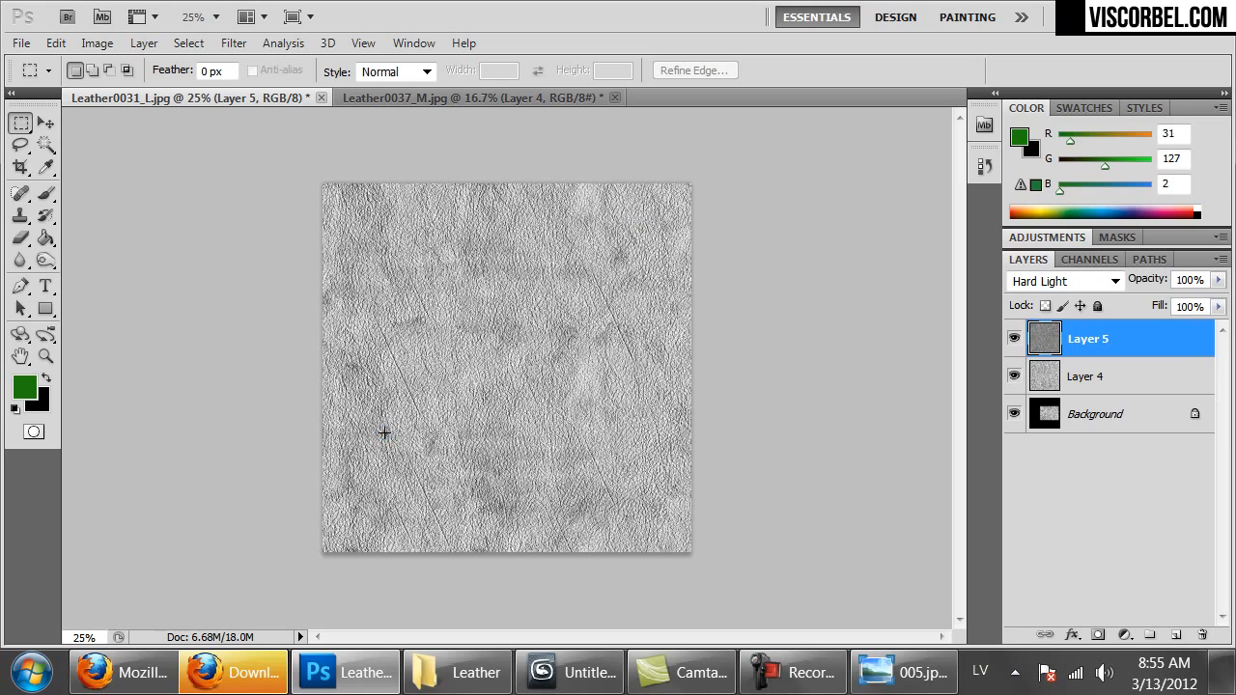
Step: Switch to 3ds Max and open the scene leather_scene.max
left_click(560, 659)
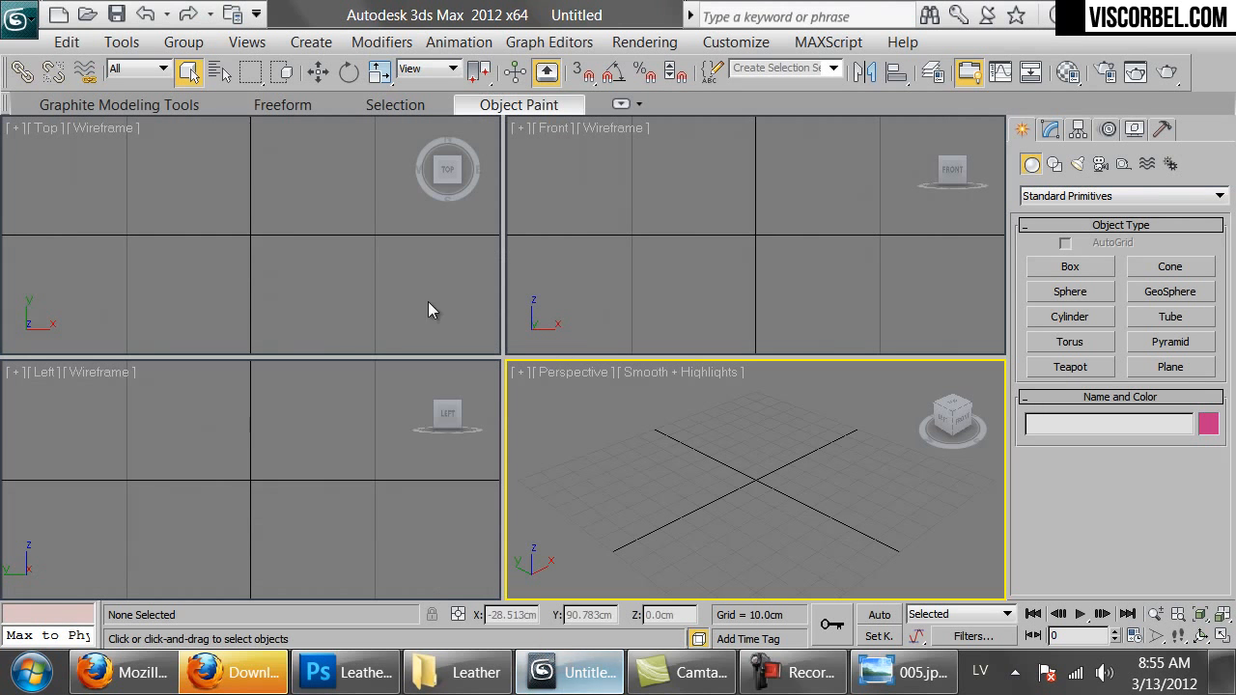
left_click(17, 22)
left_click(317, 118)
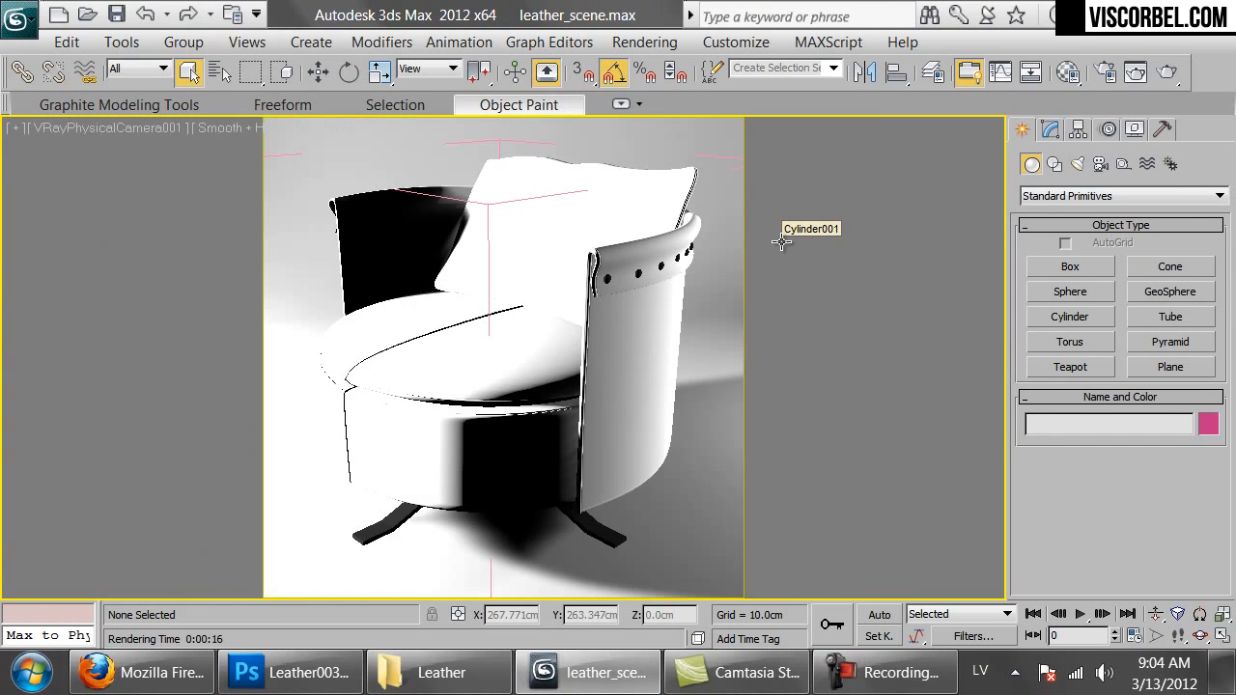
Step: Open the material editor and change the first sample slot's material to VRayMtl
key("m")
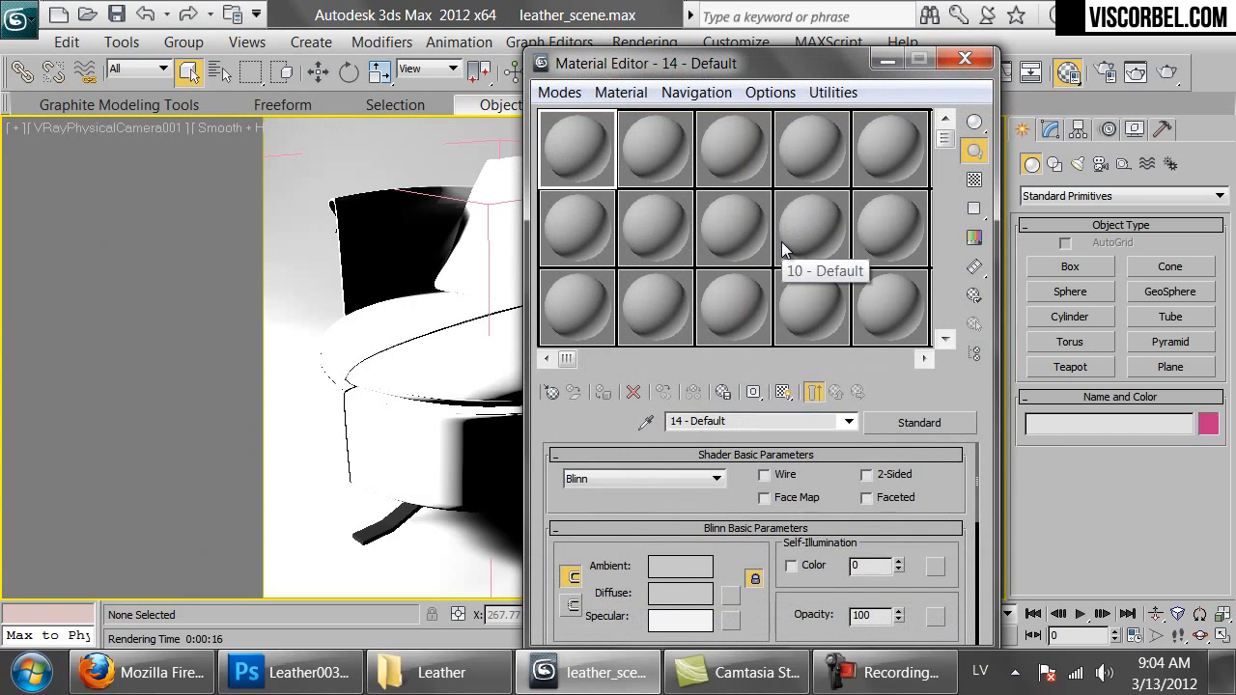
left_click_drag(666, 65, 729, 28)
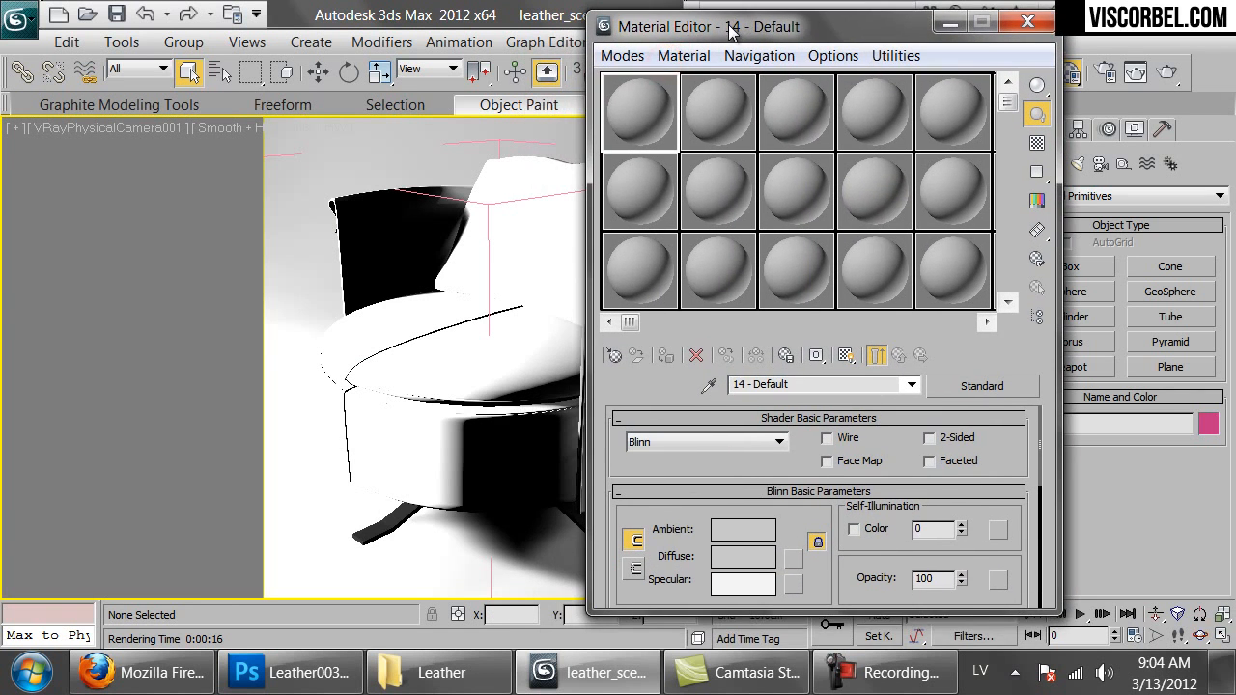
left_click(970, 386)
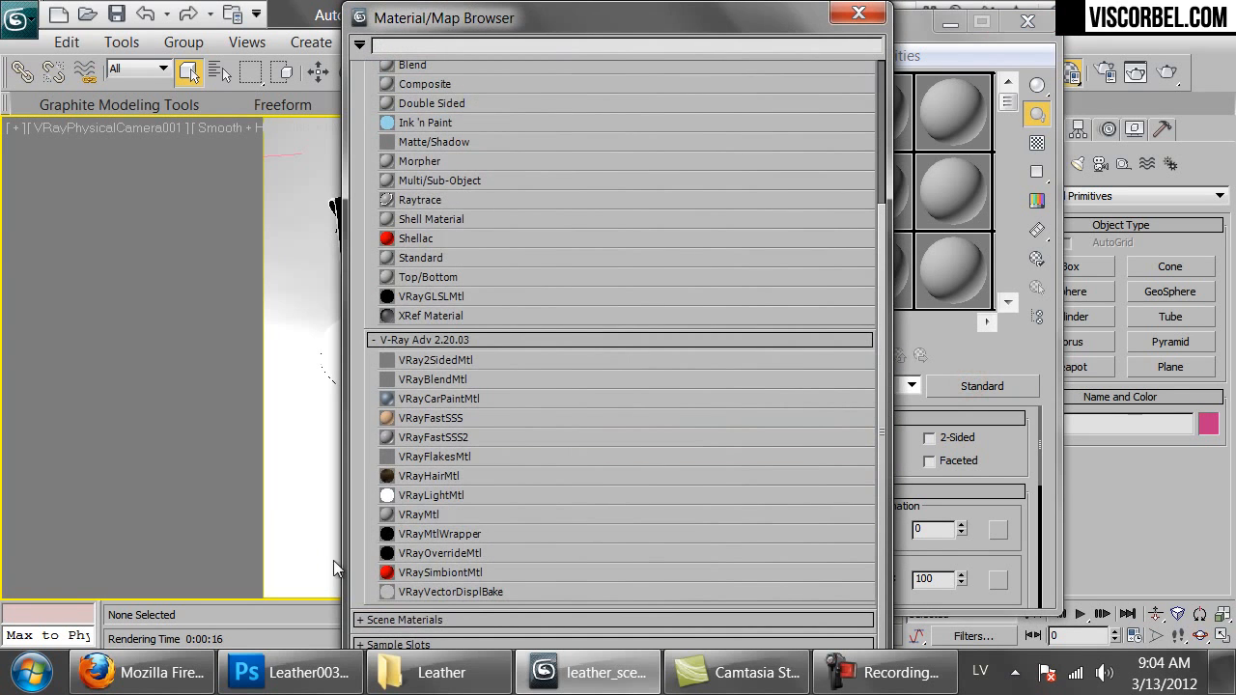
double_click(395, 512)
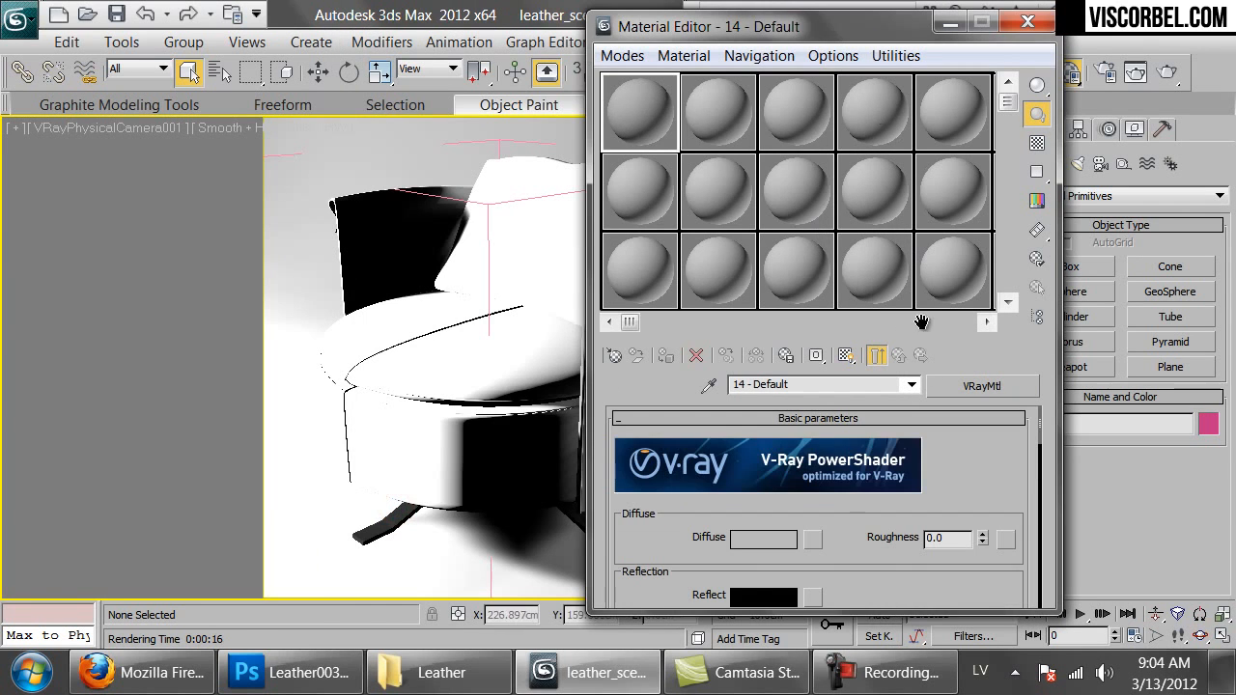
Step: Set the VRayMtl diffuse colour to a near-black with a value of 1
left_click(740, 538)
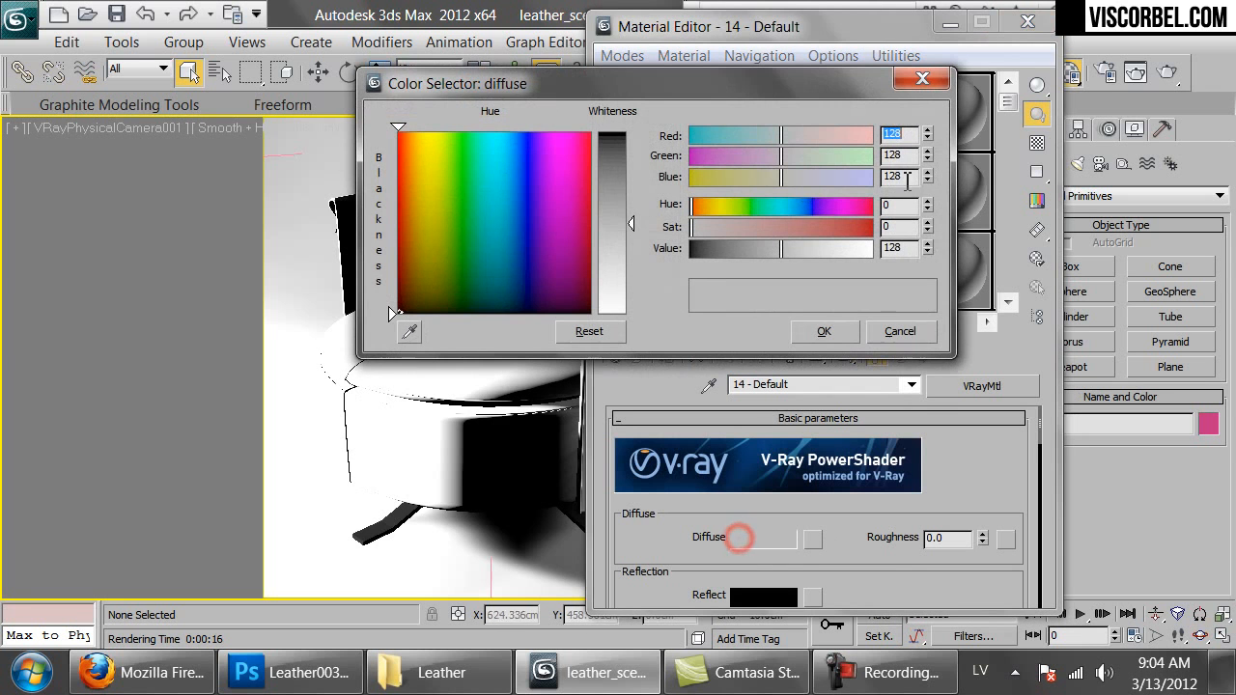
left_click(906, 249)
type("1")
key("Return")
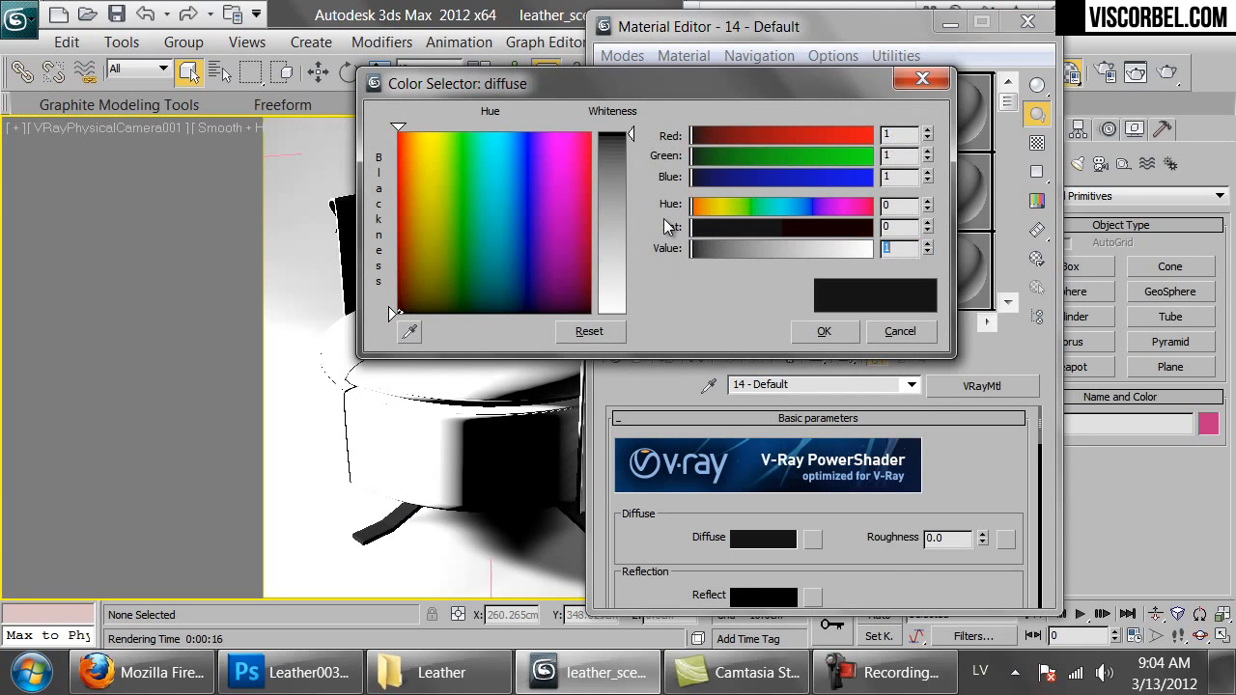
left_click(823, 331)
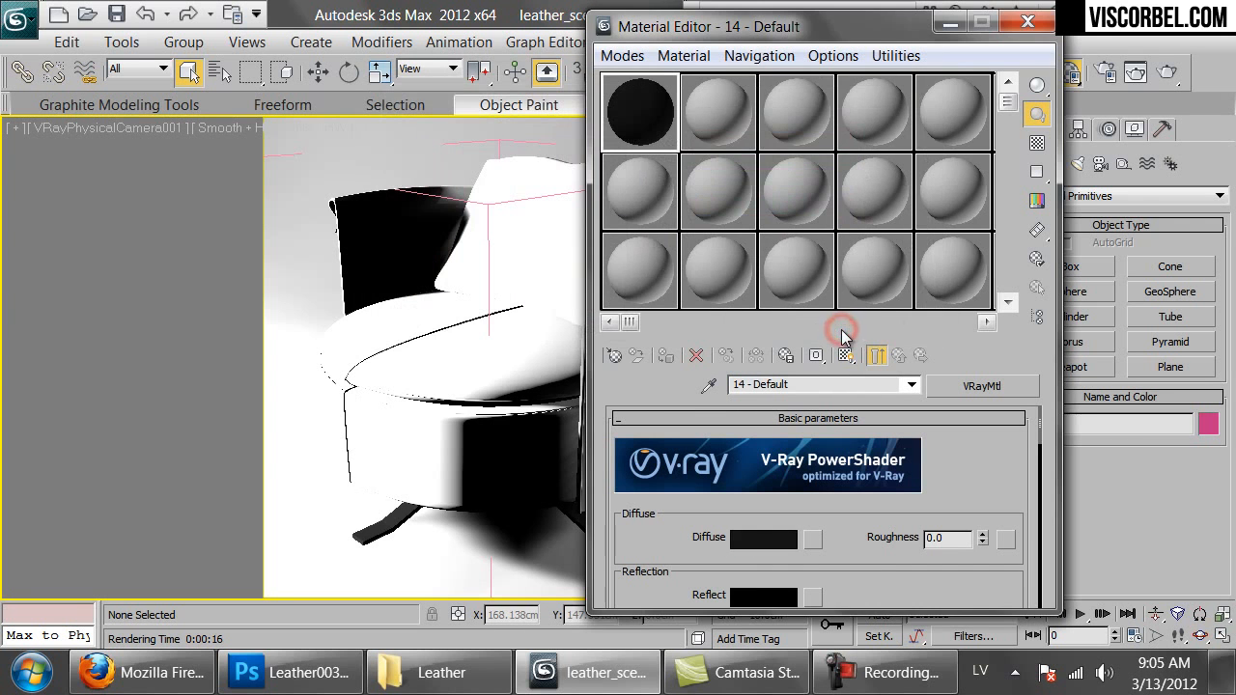
Step: Assign the near-black material to the armchair and render the camera view
left_click_drag(877, 552, 841, 460)
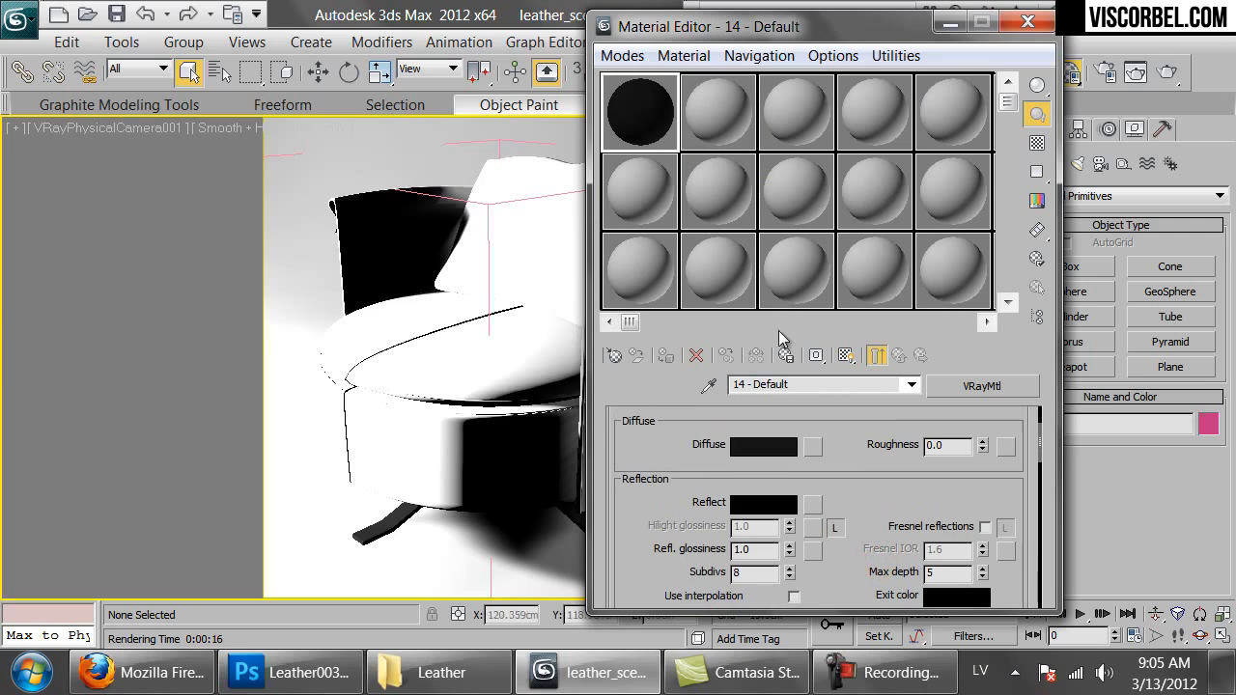
left_click_drag(648, 126, 560, 222)
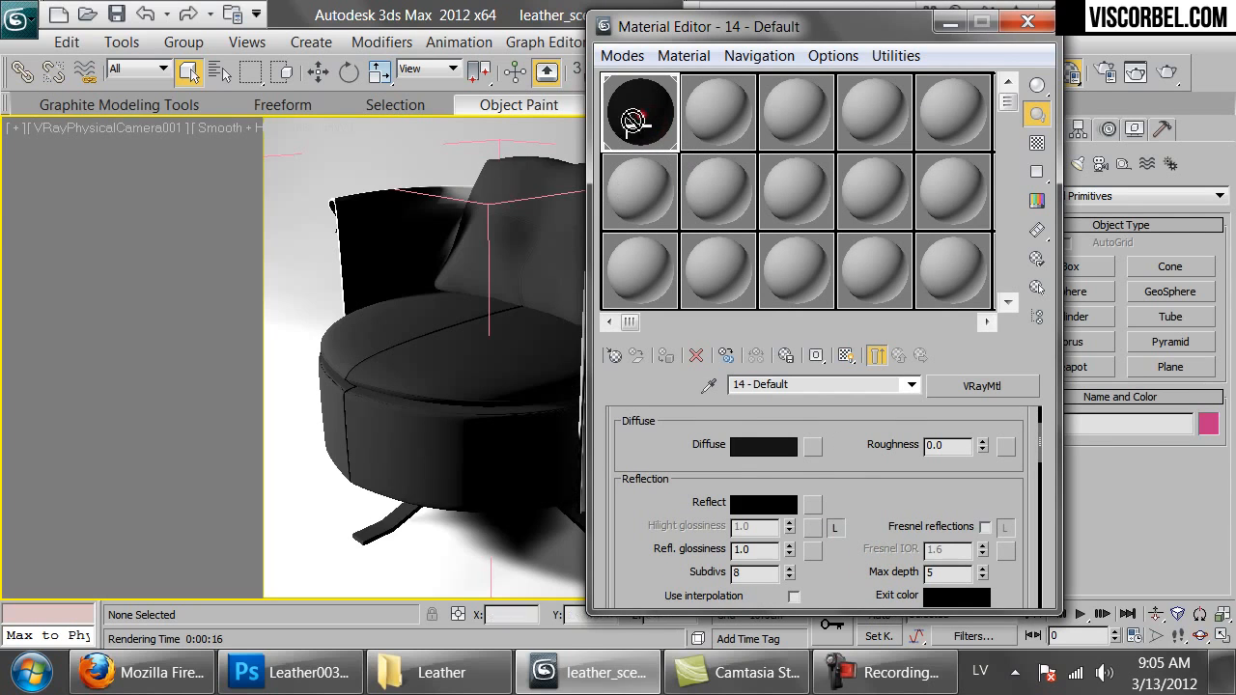
left_click(1166, 71)
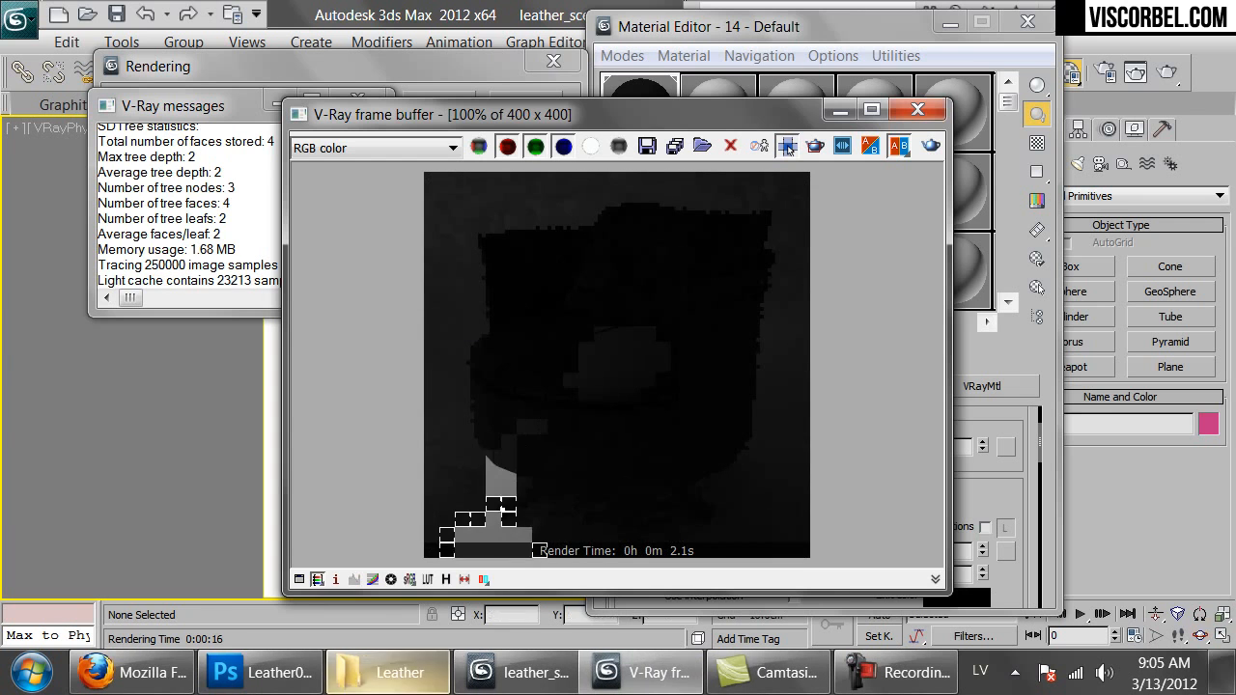
Step: Examine the leather reference photos 005.jpg and BoxaSofaBrown.jpg for how leather reflects light, and return to 3ds Max
left_click(386, 673)
left_click(284, 181)
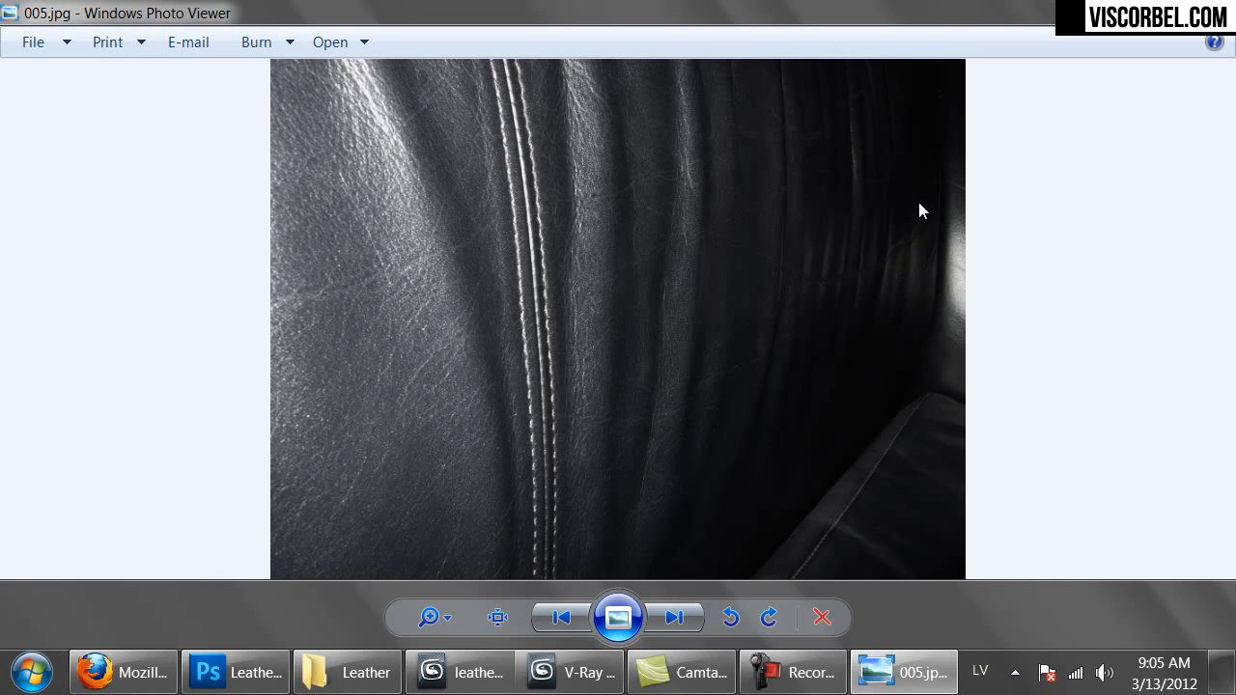
key("Escape")
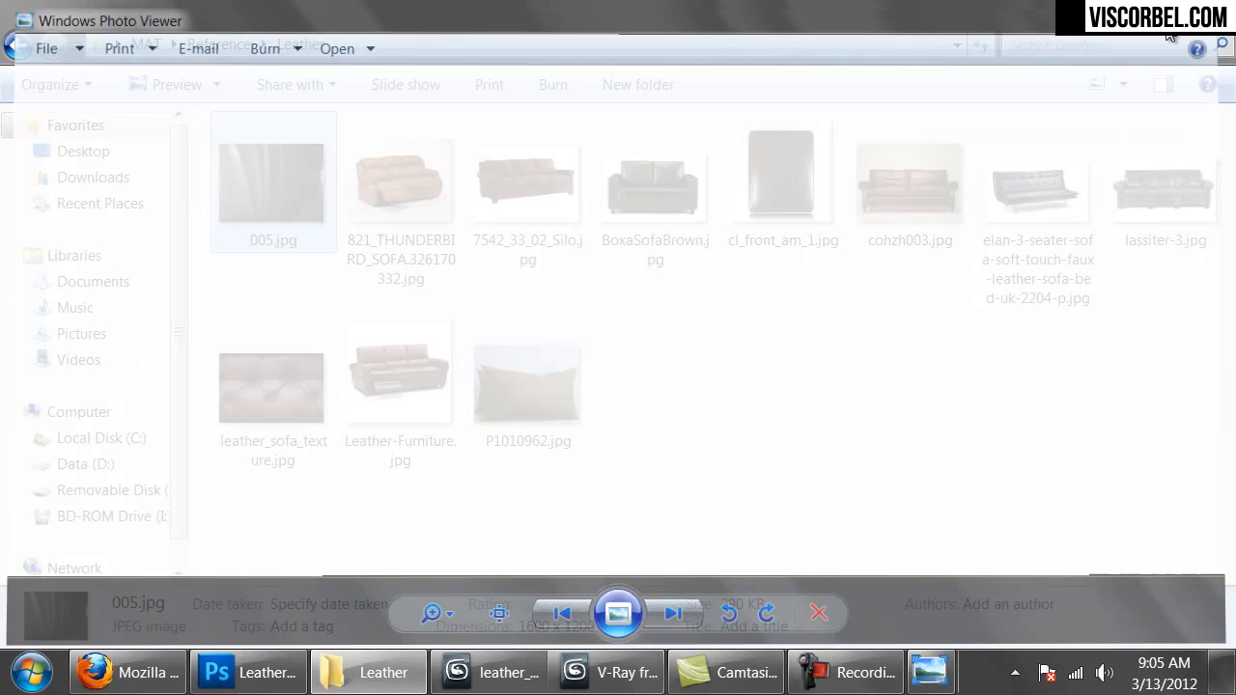
double_click(636, 185)
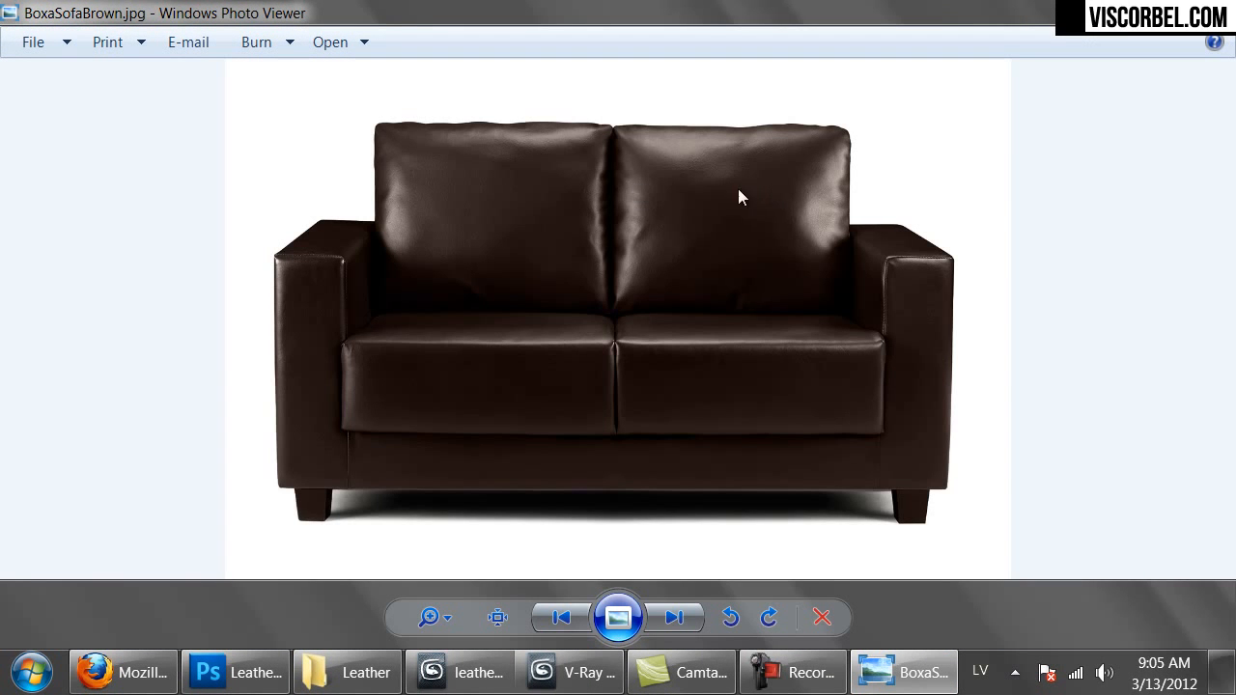
left_click(455, 672)
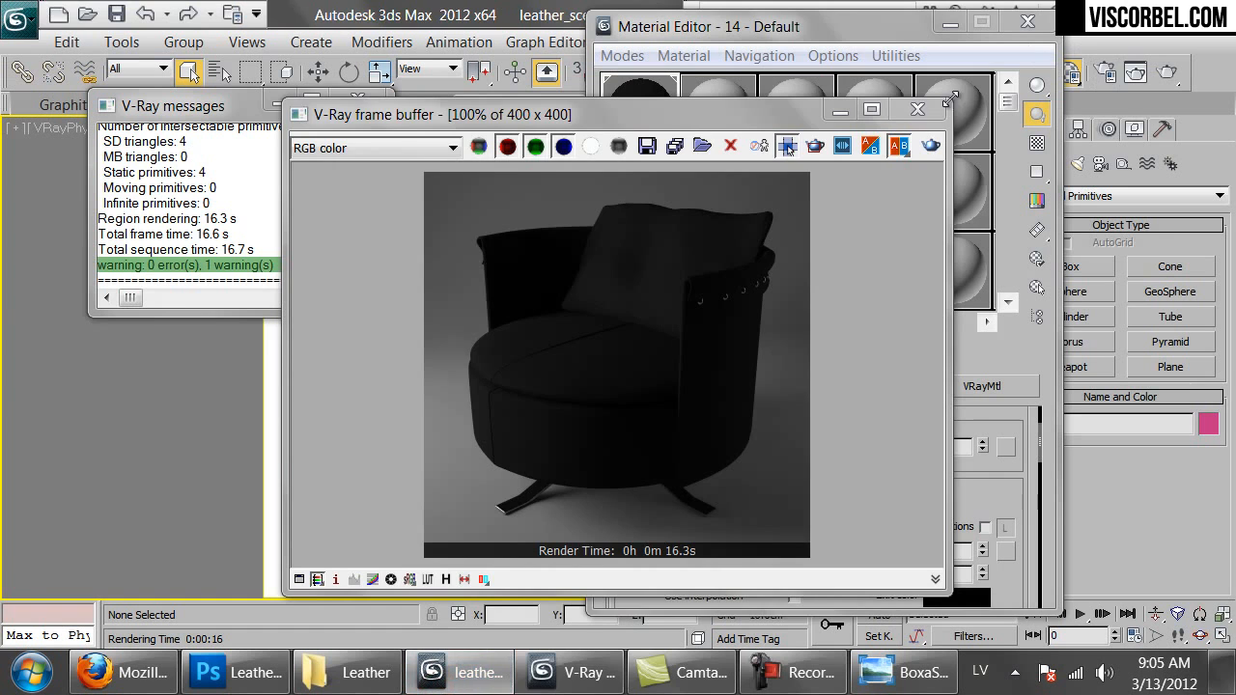
Step: Close the render, set the reflection colour to a grey of value 102 and turn on the sample slot's checkered background
left_click(917, 108)
left_click(777, 502)
mouse_move(766, 256)
left_mouse_down()
mouse_move(789, 257)
mouse_move(762, 254)
left_mouse_up()
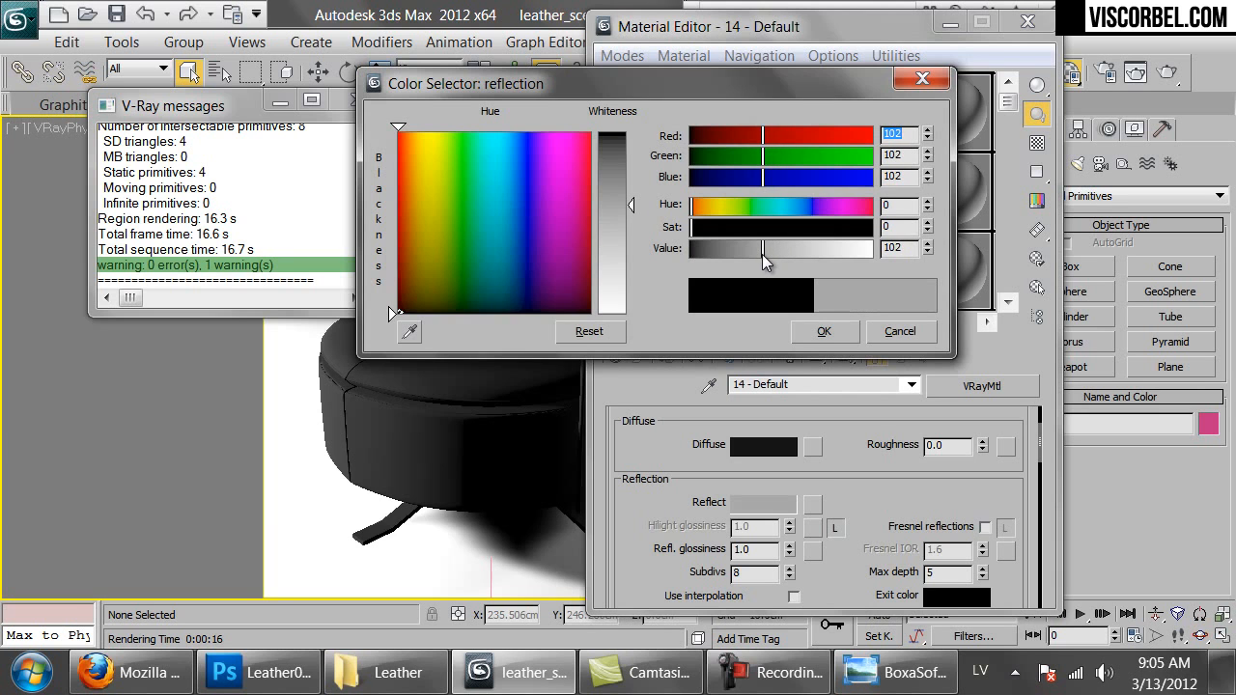
left_click(824, 331)
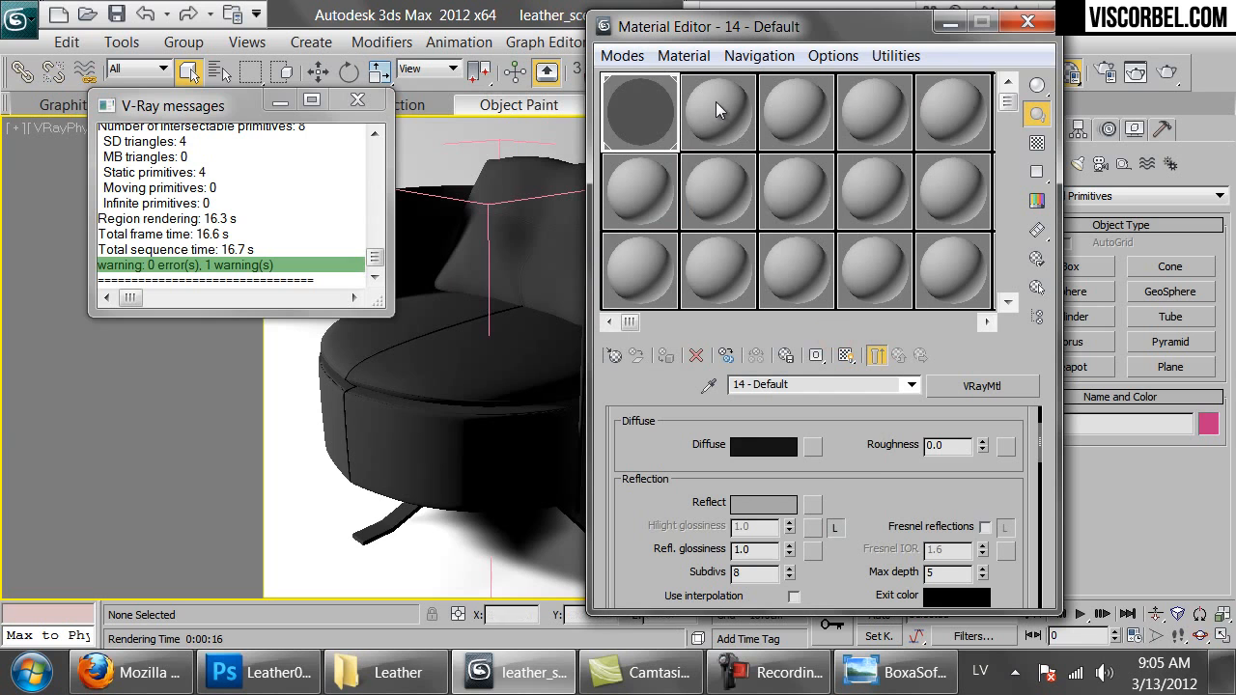
left_click(1039, 143)
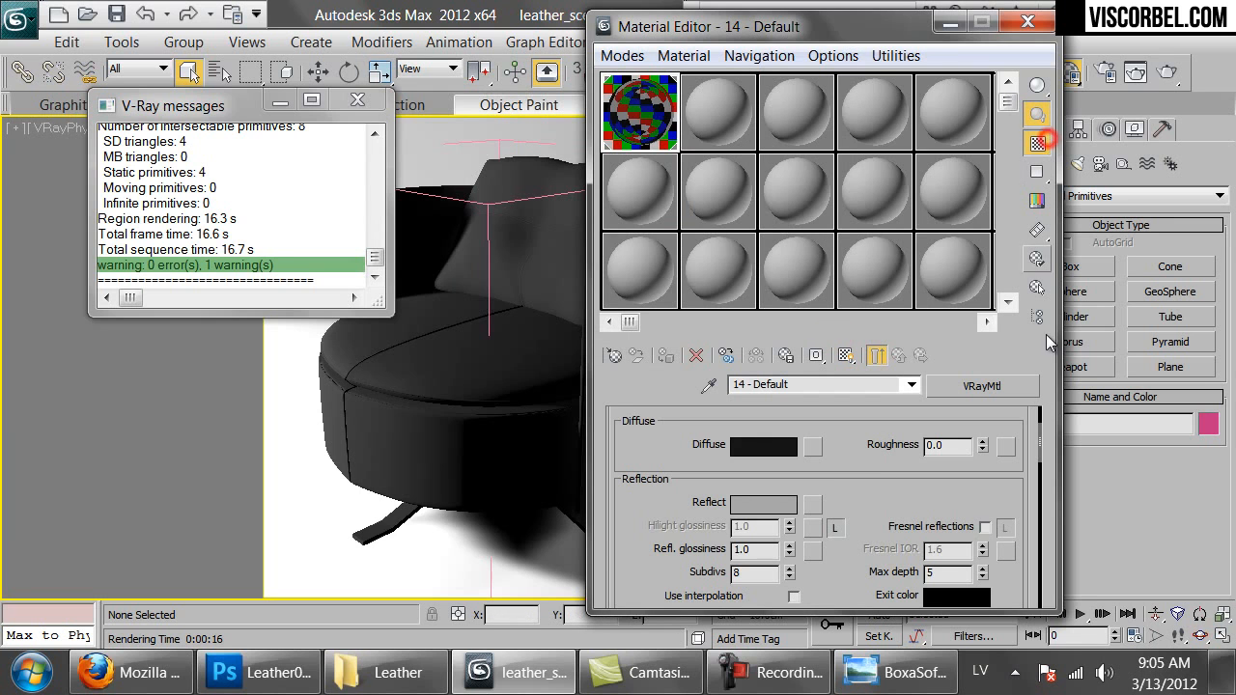
Step: Enable Fresnel reflections, unlock the Fresnel IOR and set it to 3.5
left_click(986, 526)
left_click(1004, 528)
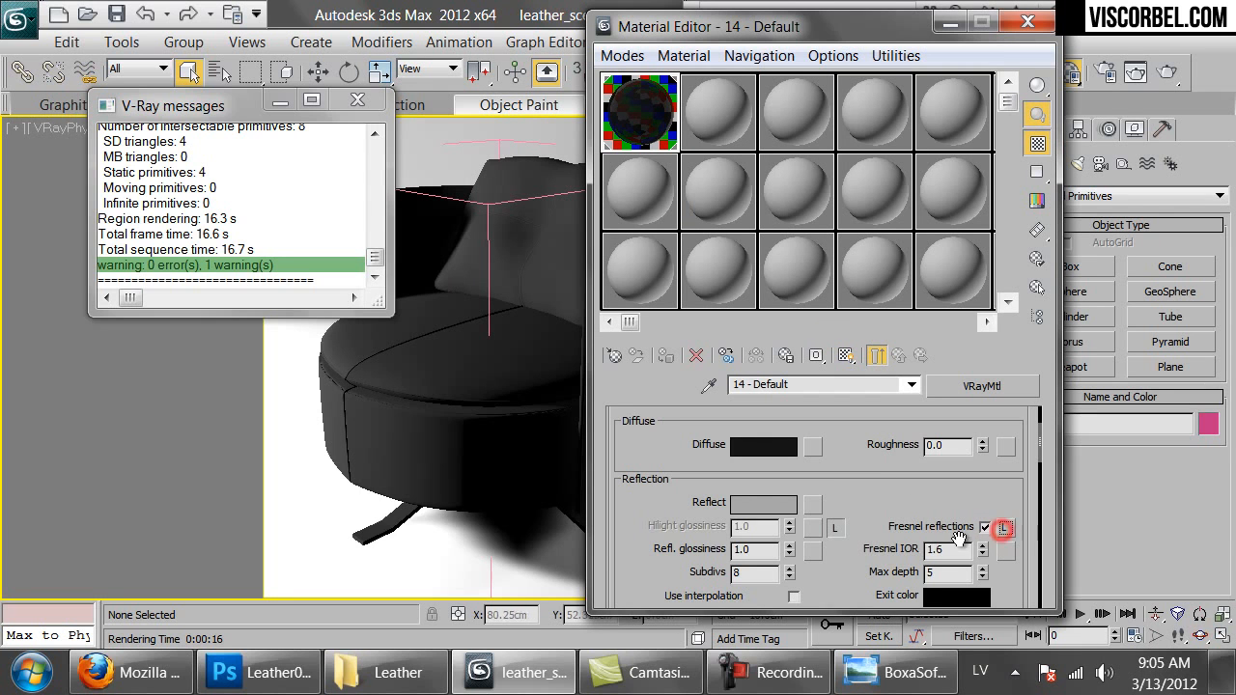
double_click(954, 549)
type("3.5")
key("Return")
Step: Lower the reflection glossiness to 0.61 and compare the sample with the BoxaSofaBrown.jpg reference
left_click_drag(879, 494, 881, 524)
left_click_drag(794, 570, 803, 586)
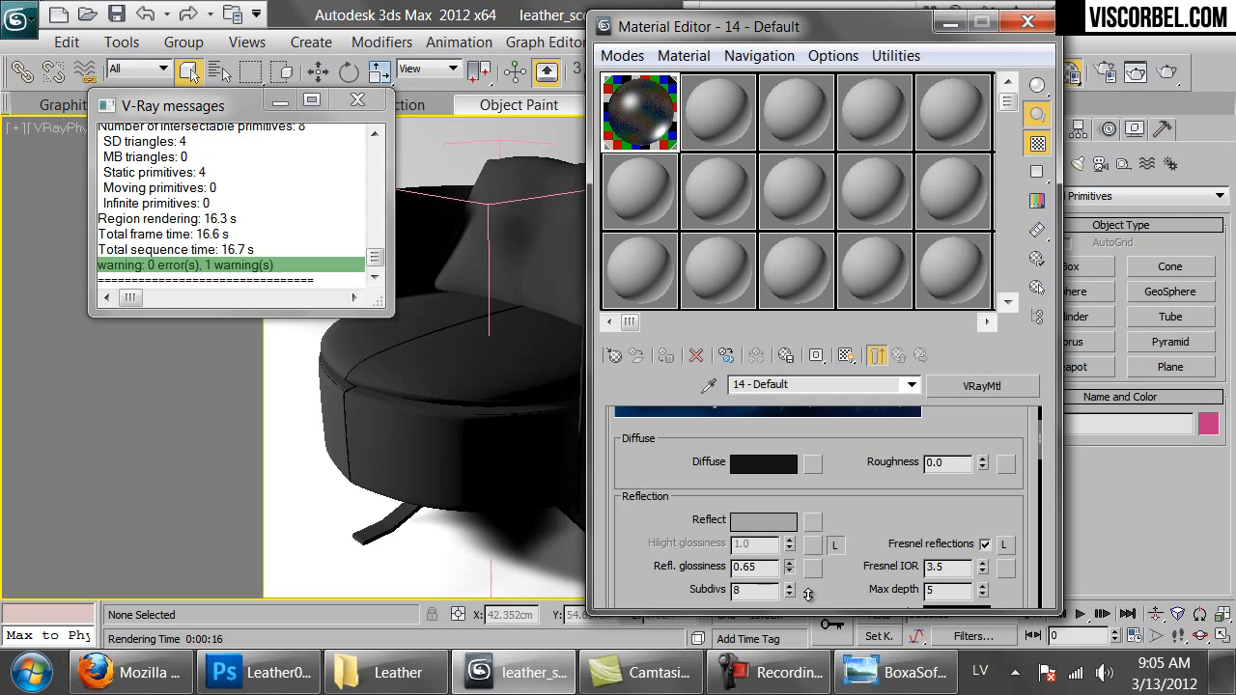
left_click(870, 679)
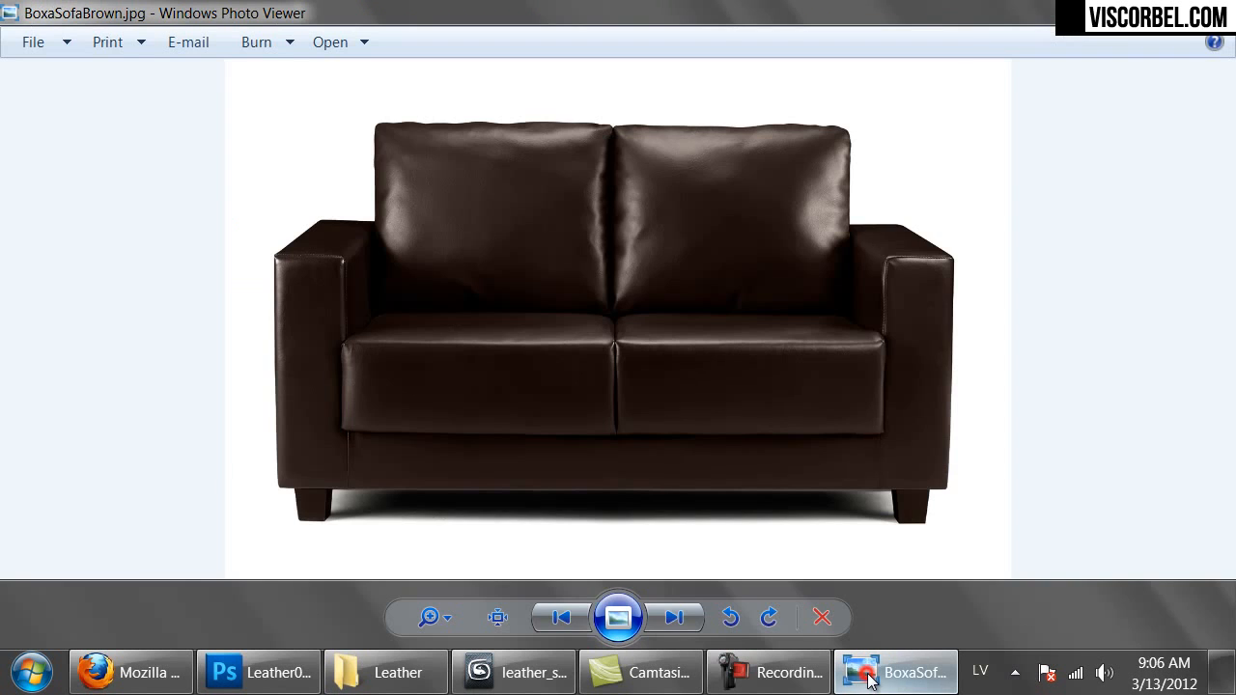
left_click(870, 679)
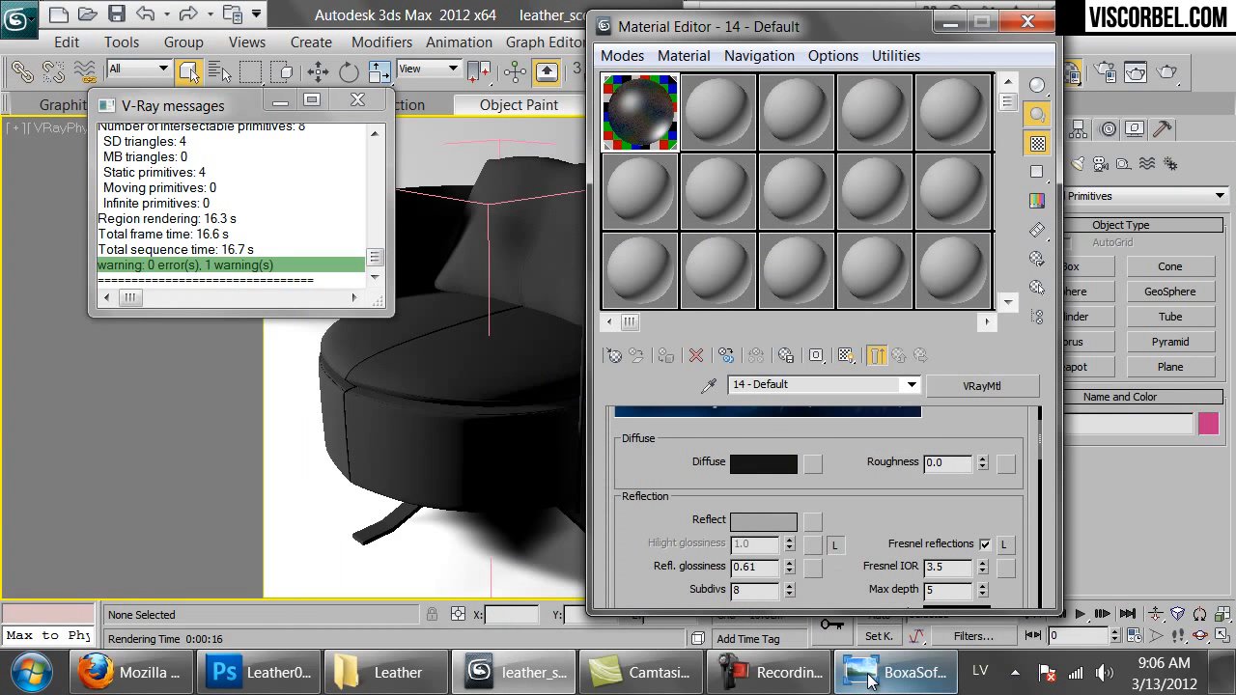
Step: Darken the reflection colour to value 39 and test-render the armchair, closing the frame buffer when done
scroll(846, 525, "down", 1)
left_click(773, 496)
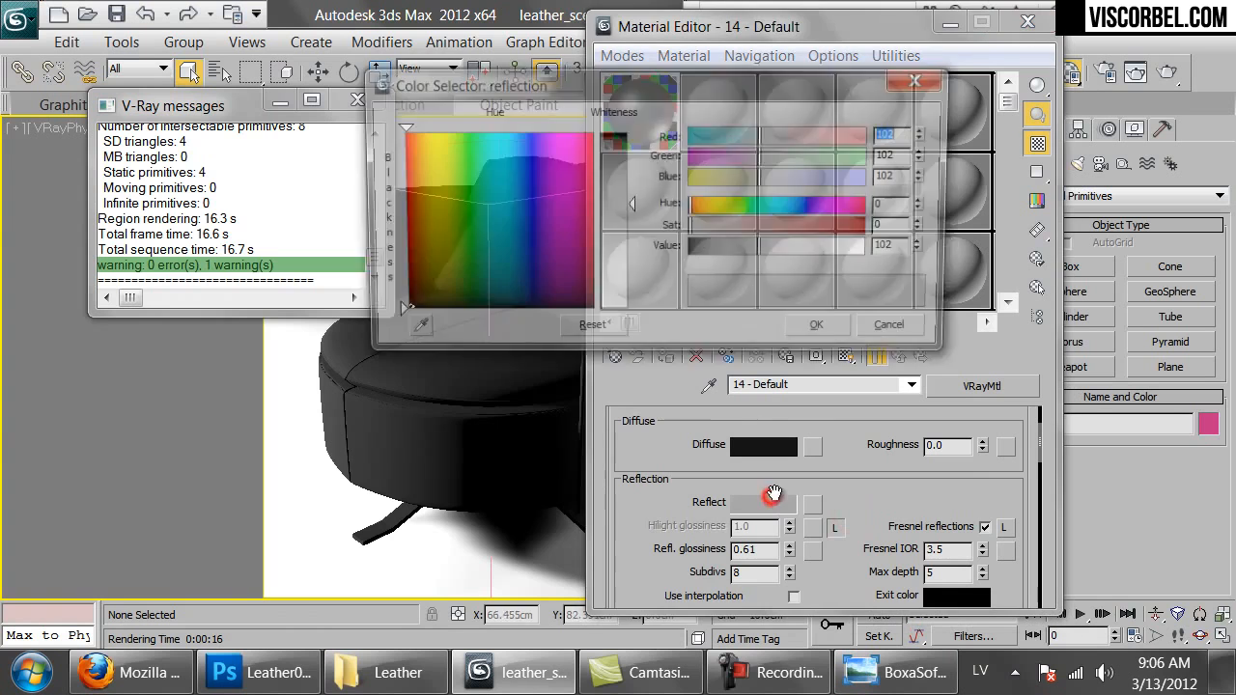
left_click_drag(748, 86, 650, 339)
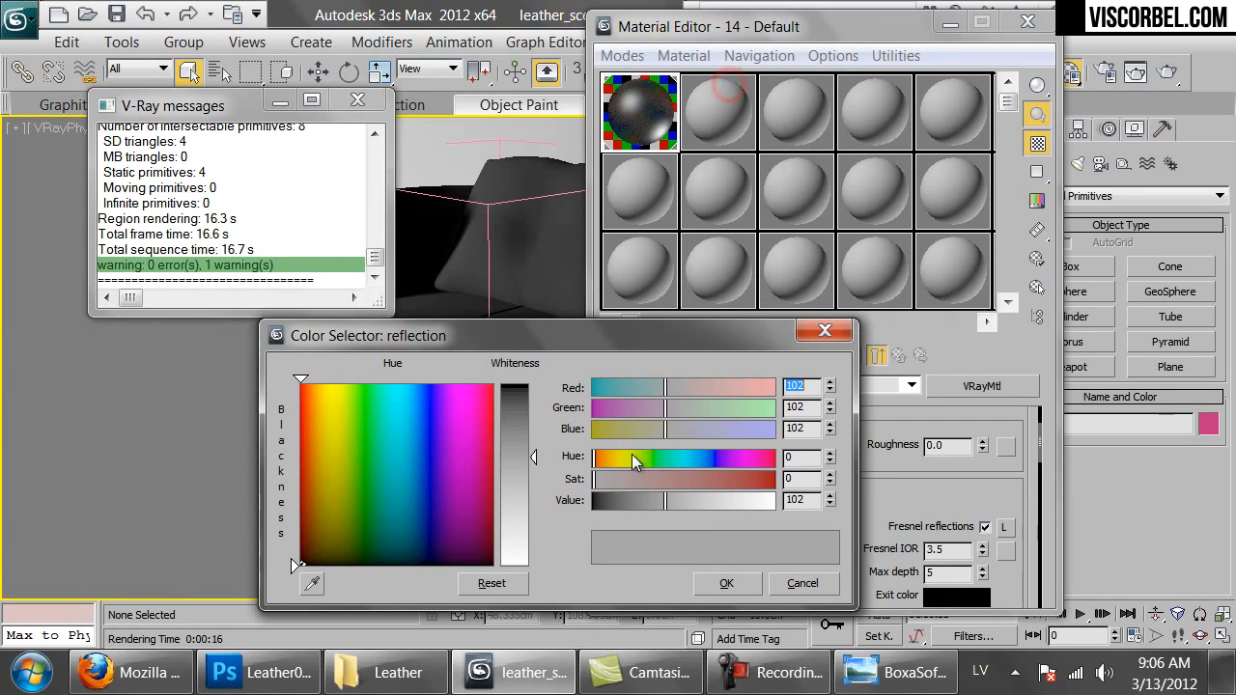
left_click_drag(638, 500, 619, 501)
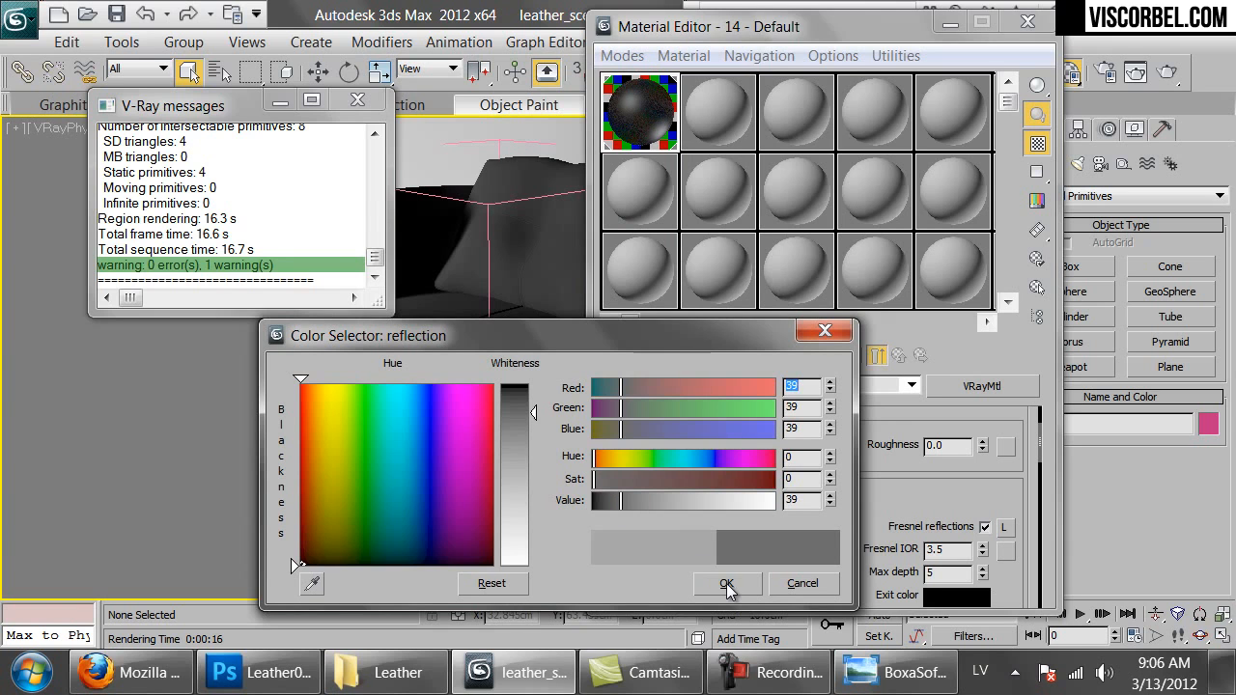
left_click(727, 585)
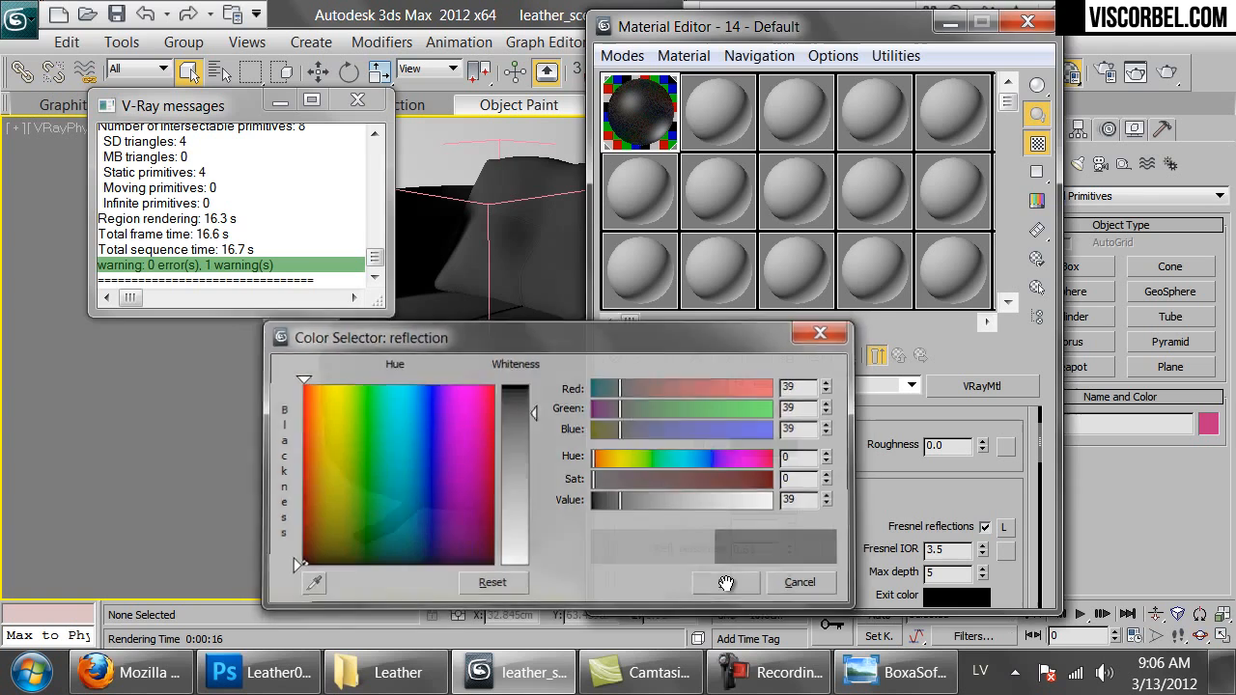
left_click(1169, 72)
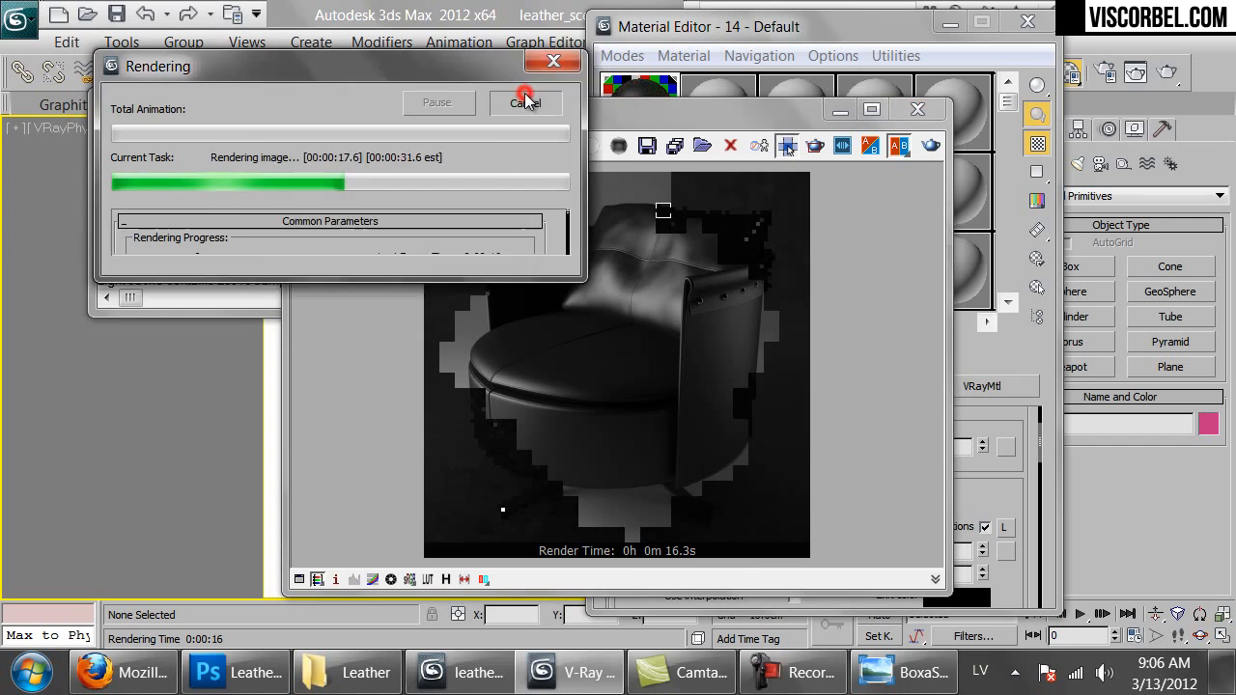
left_click(916, 112)
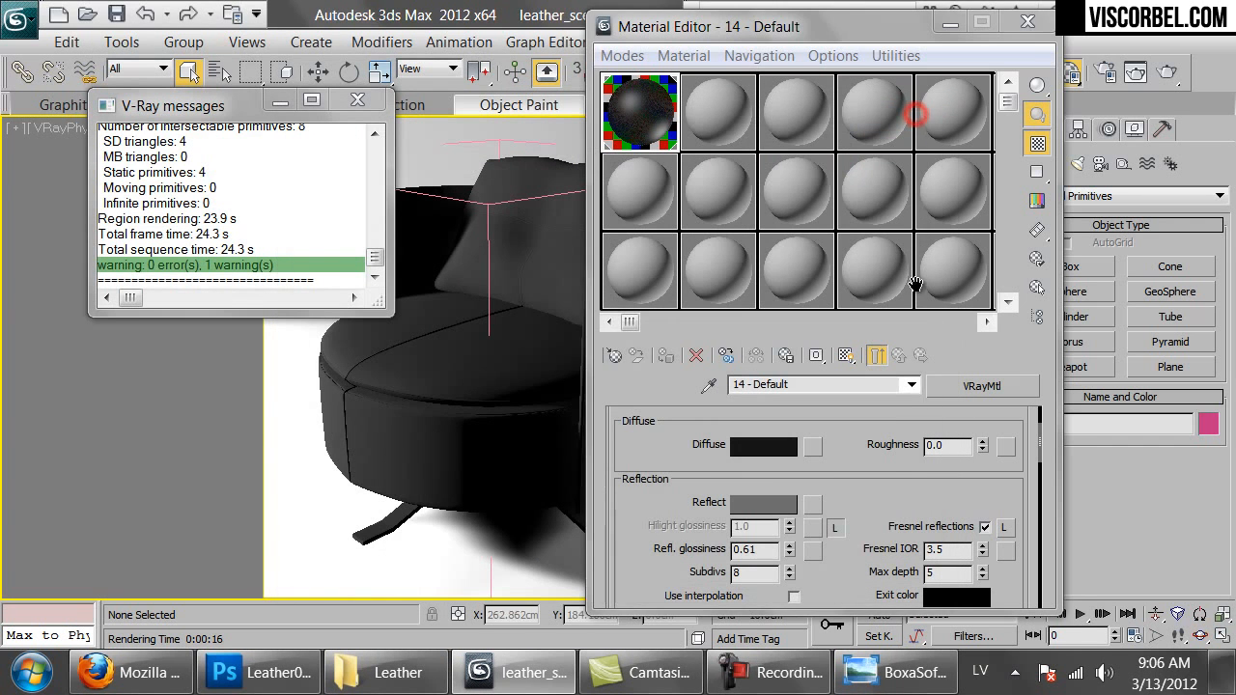
Step: Add a Bitmap map to the material's Bump slot
left_click(874, 529)
scroll(849, 560, "down", 15)
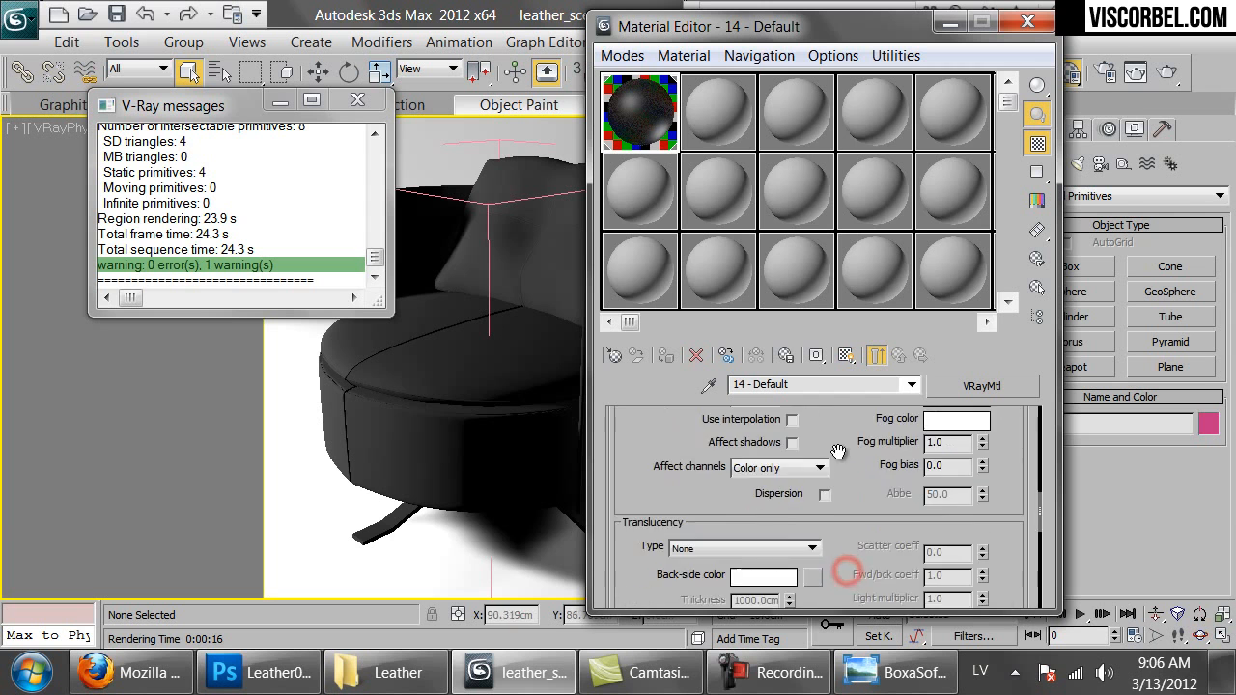
left_click(806, 427)
left_click_drag(683, 514, 683, 328)
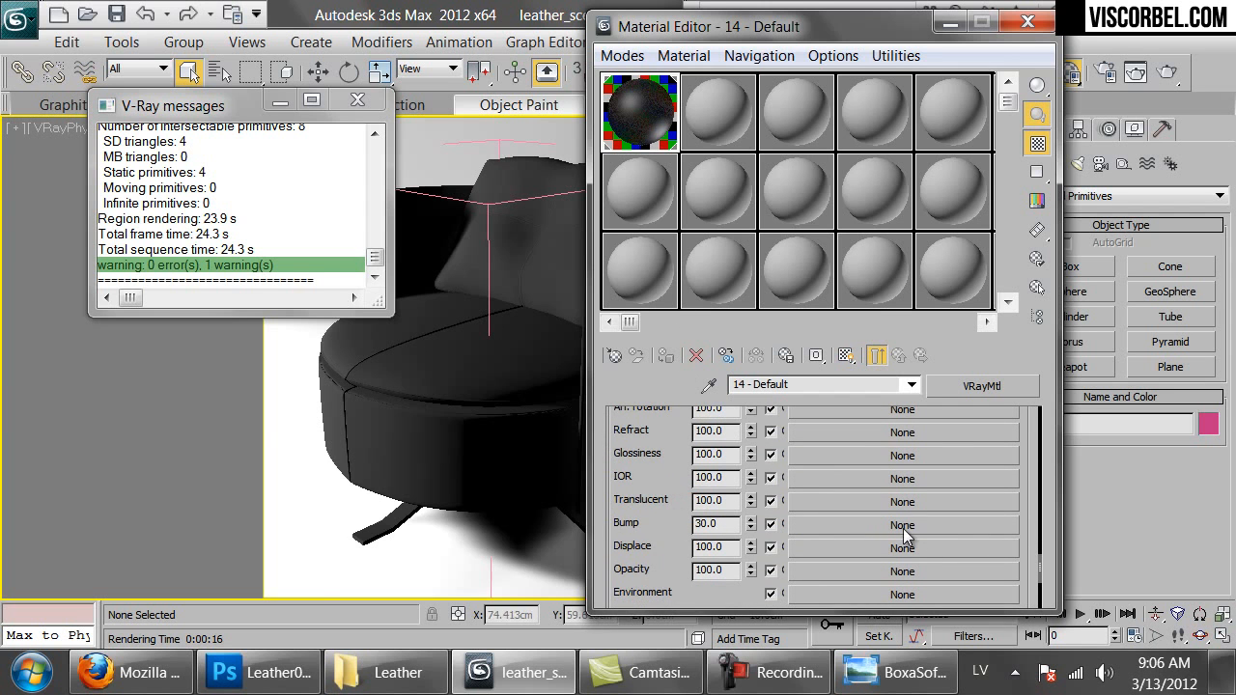
left_click(901, 527)
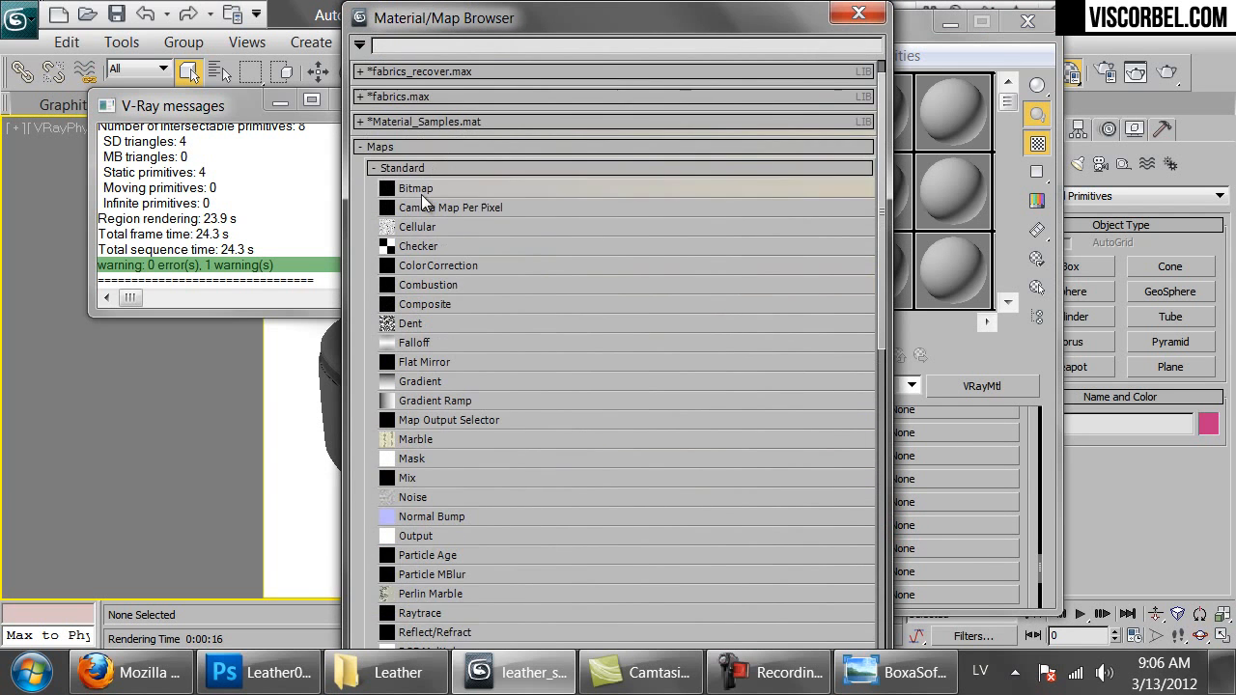
double_click(417, 191)
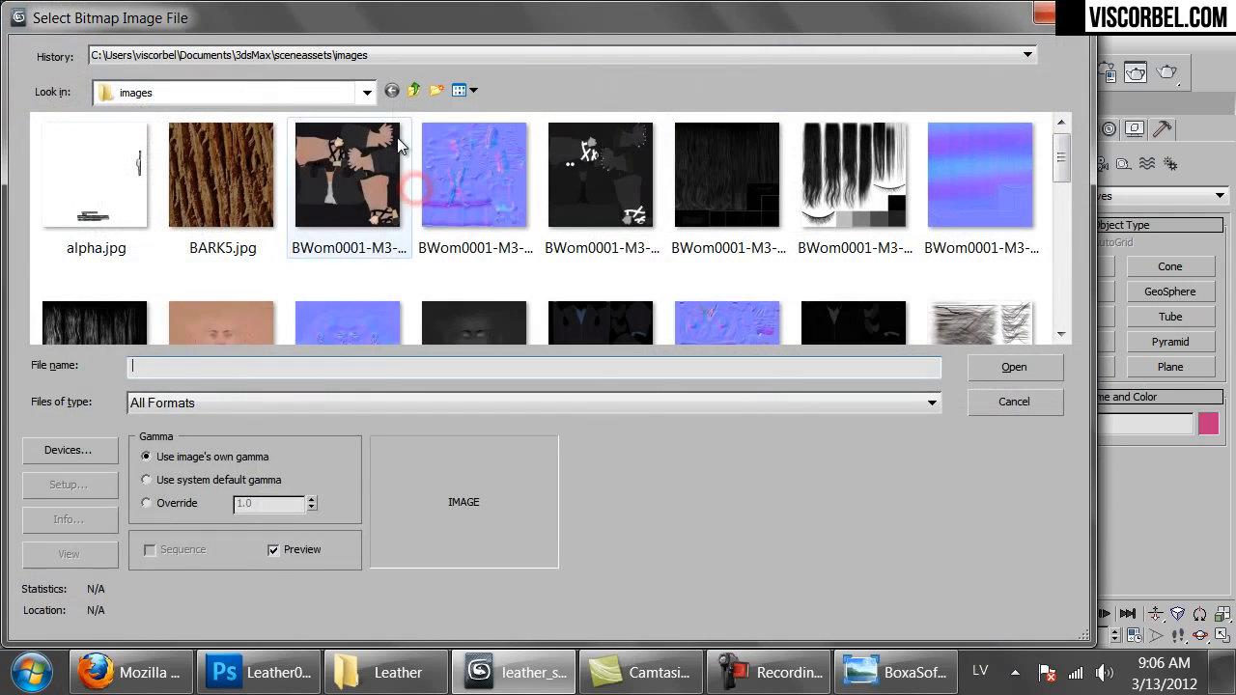
Step: Load the leather bump image from the Leather folder in MAT > Textures and show the map in the viewport
left_click(249, 91)
left_click(145, 464)
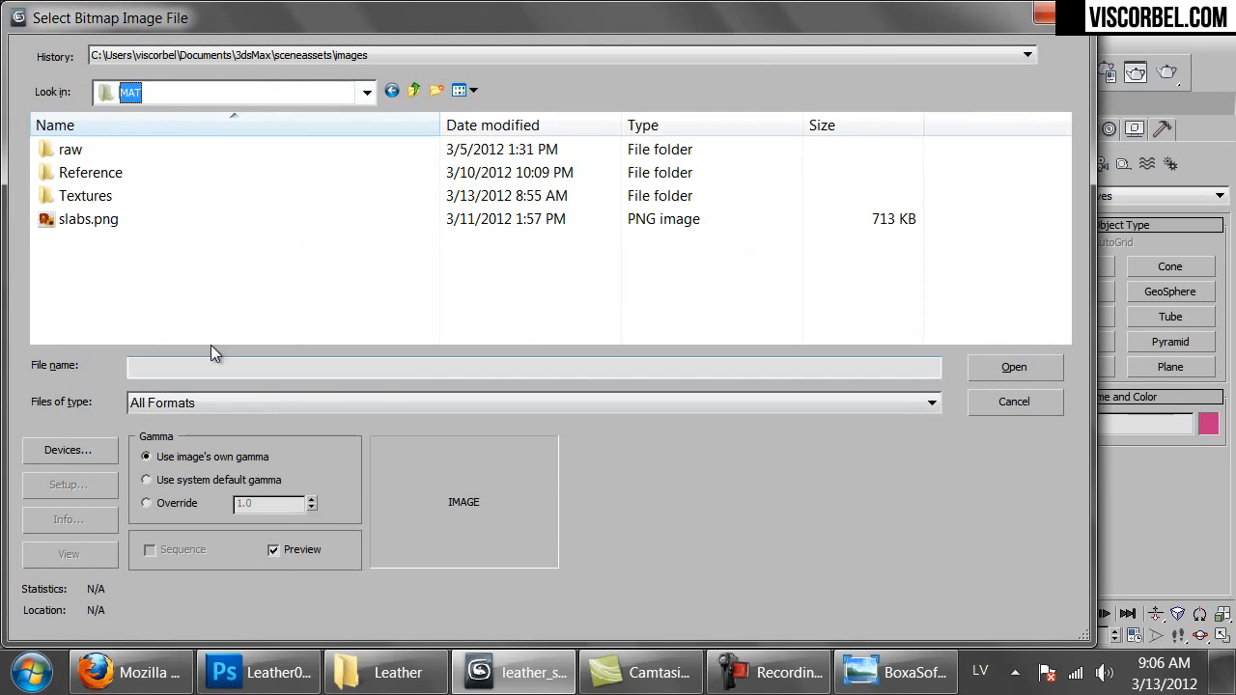
double_click(87, 197)
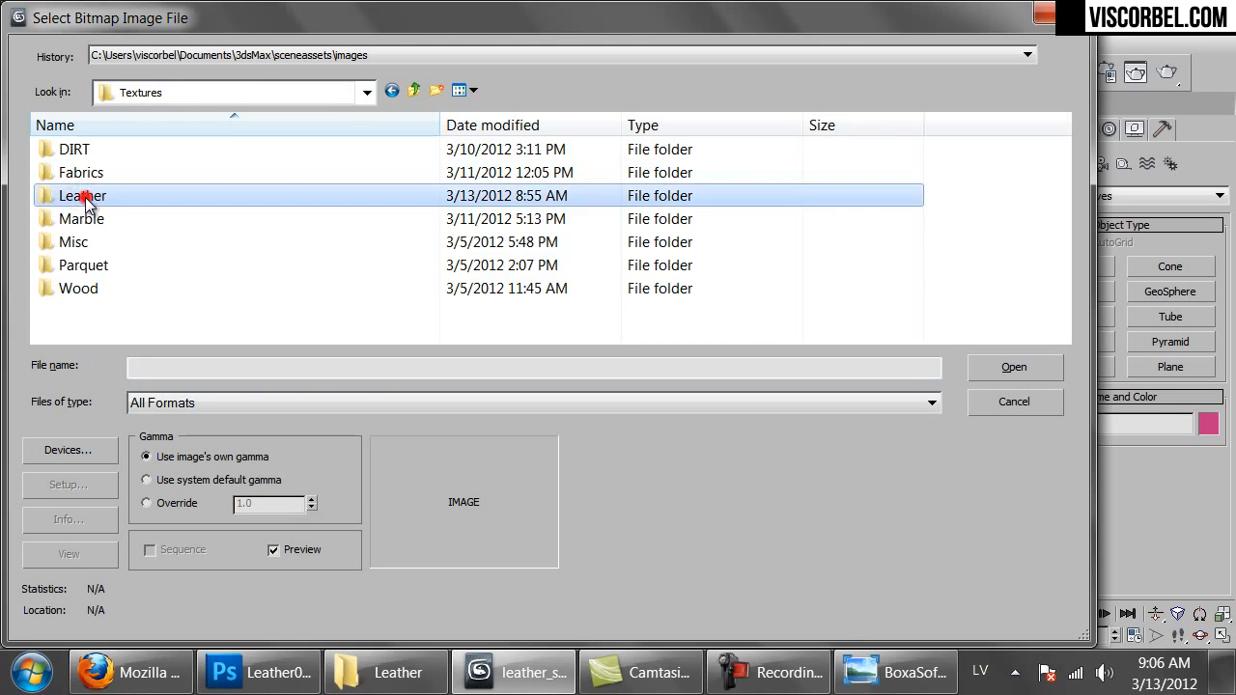
double_click(77, 193)
left_click(94, 174)
double_click(94, 174)
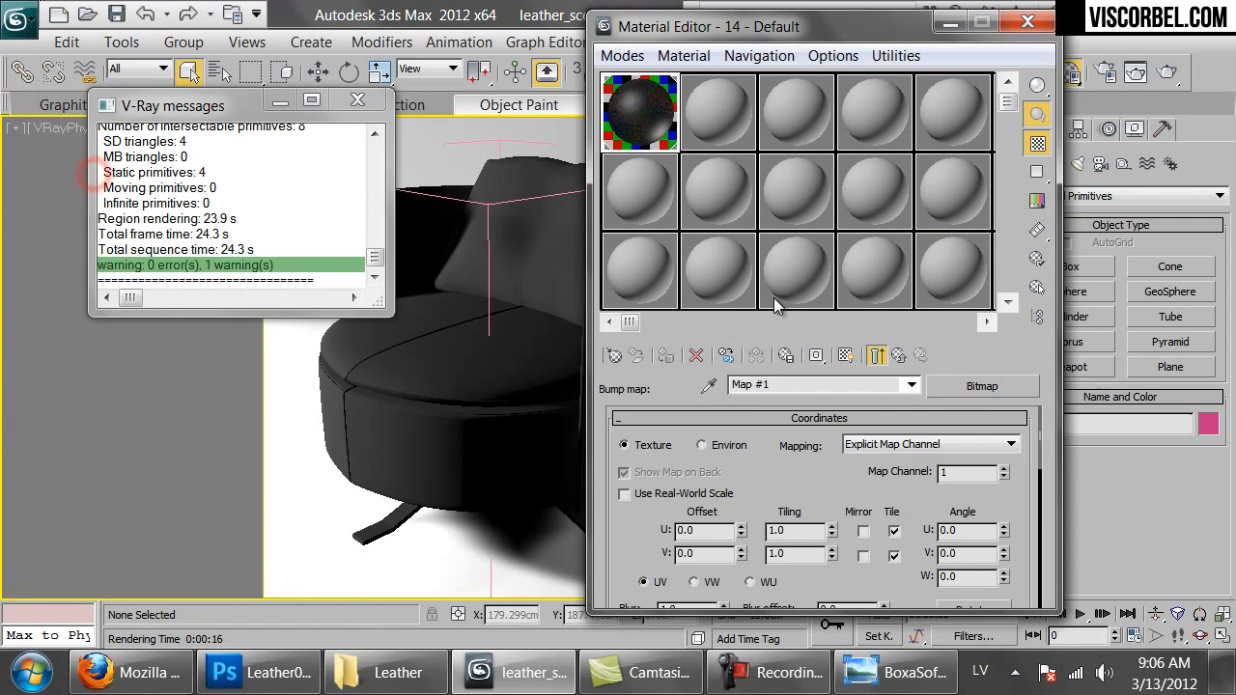
left_click(845, 356)
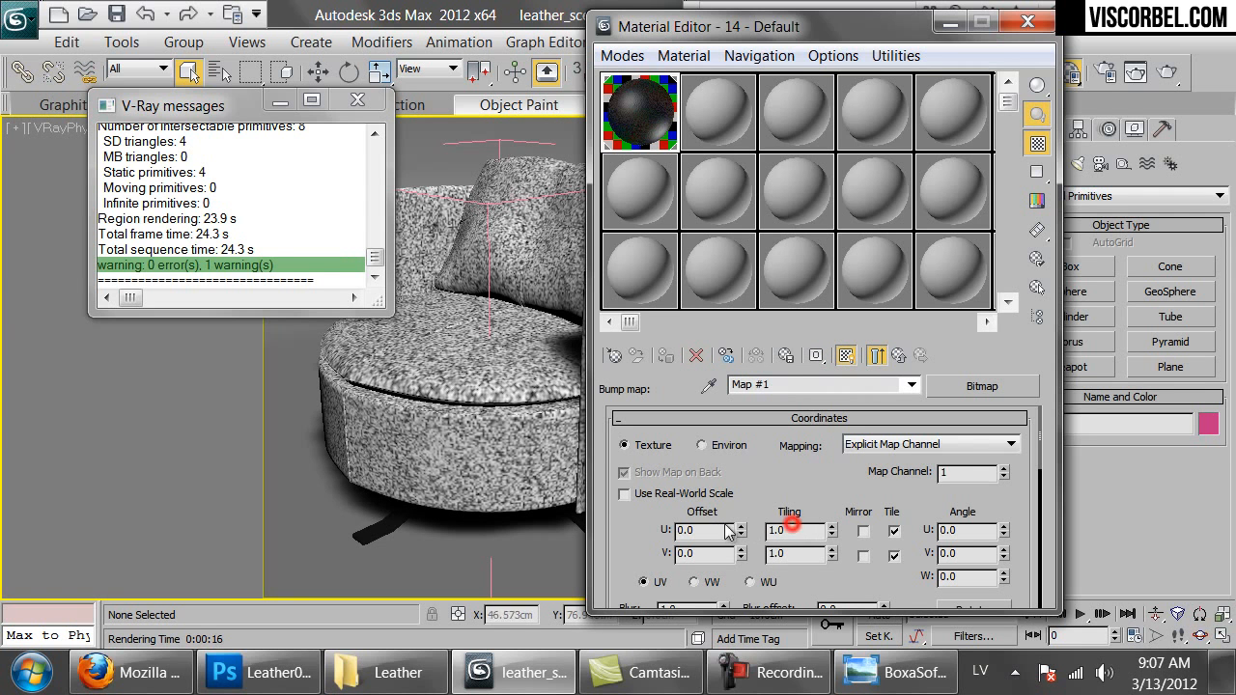
Step: Set the leather bump map's U and V tiling to 3.0, trying 2.0 first
double_click(795, 531)
type("2")
key("Tab")
type("2")
key("Return")
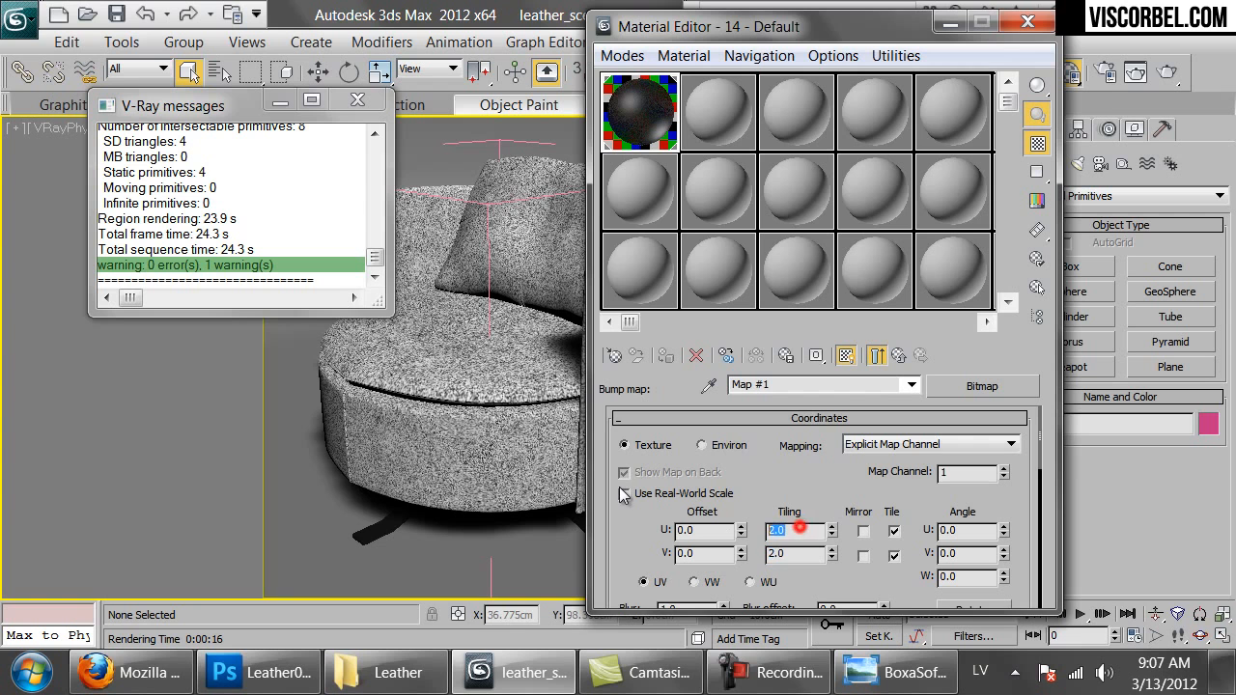
type("3")
key("Return")
key("Tab")
type("3")
key("Return")
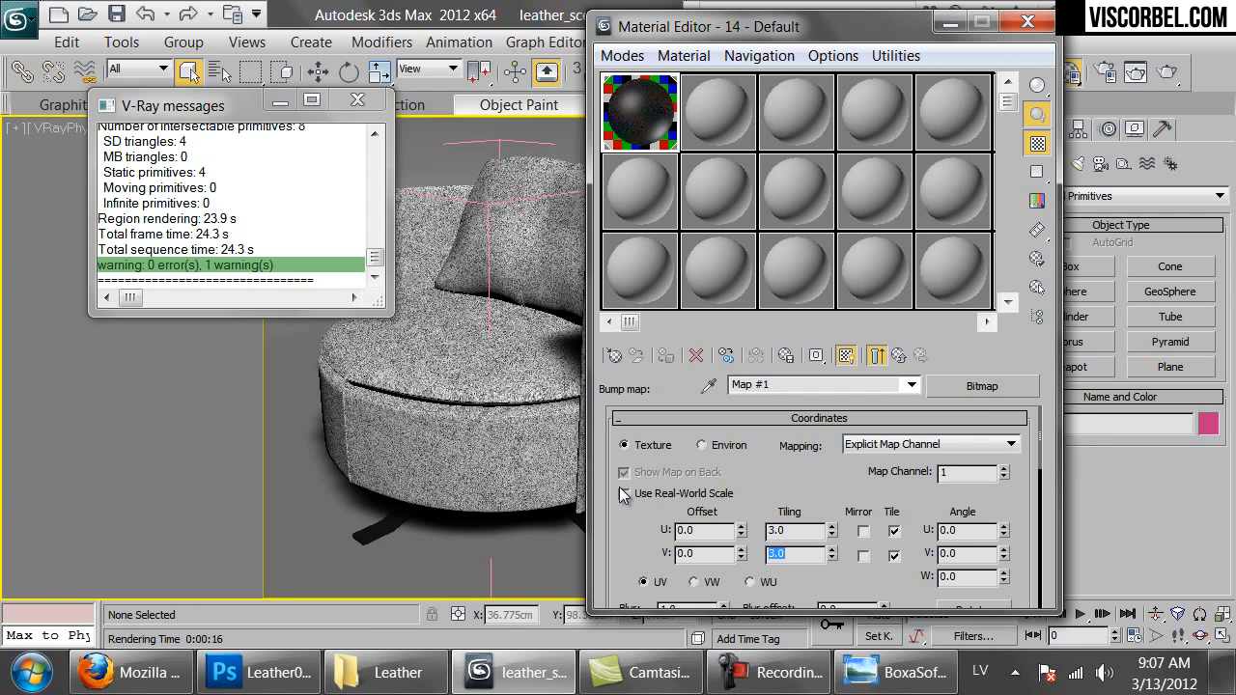
Step: Open a magnified preview of the material sample and test-render the armchair, inspecting the seat, cushion and armrest up close
double_click(645, 104)
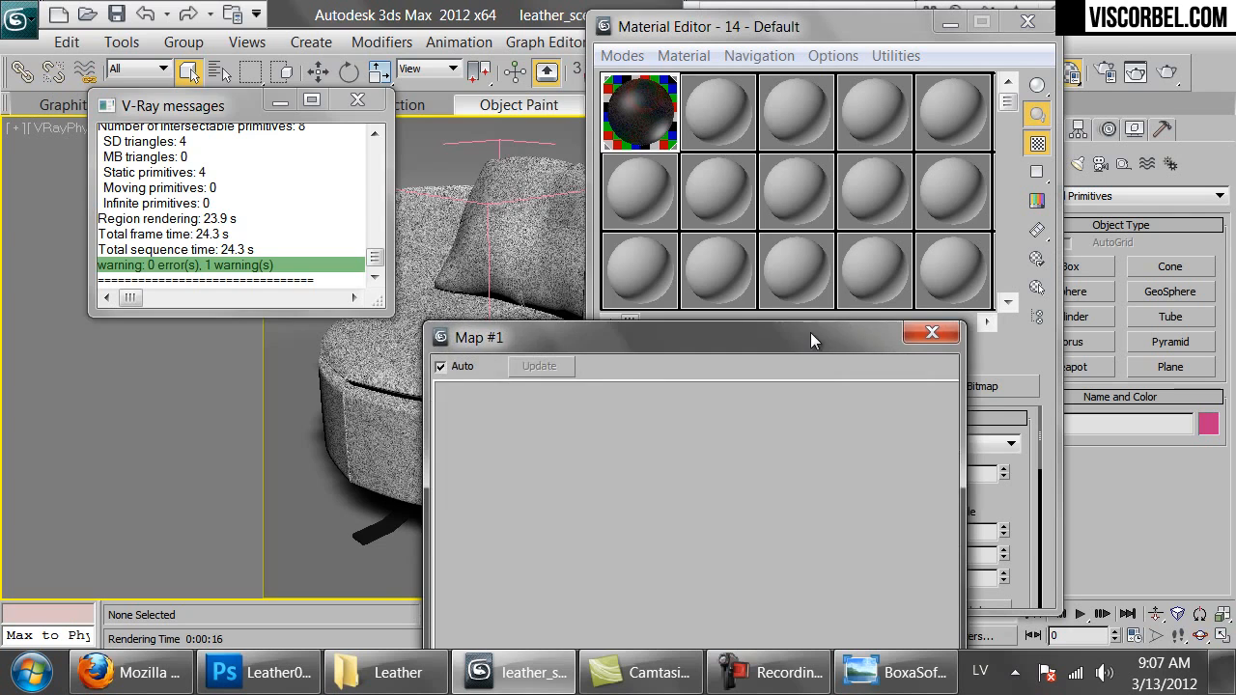
left_click_drag(809, 337, 515, 32)
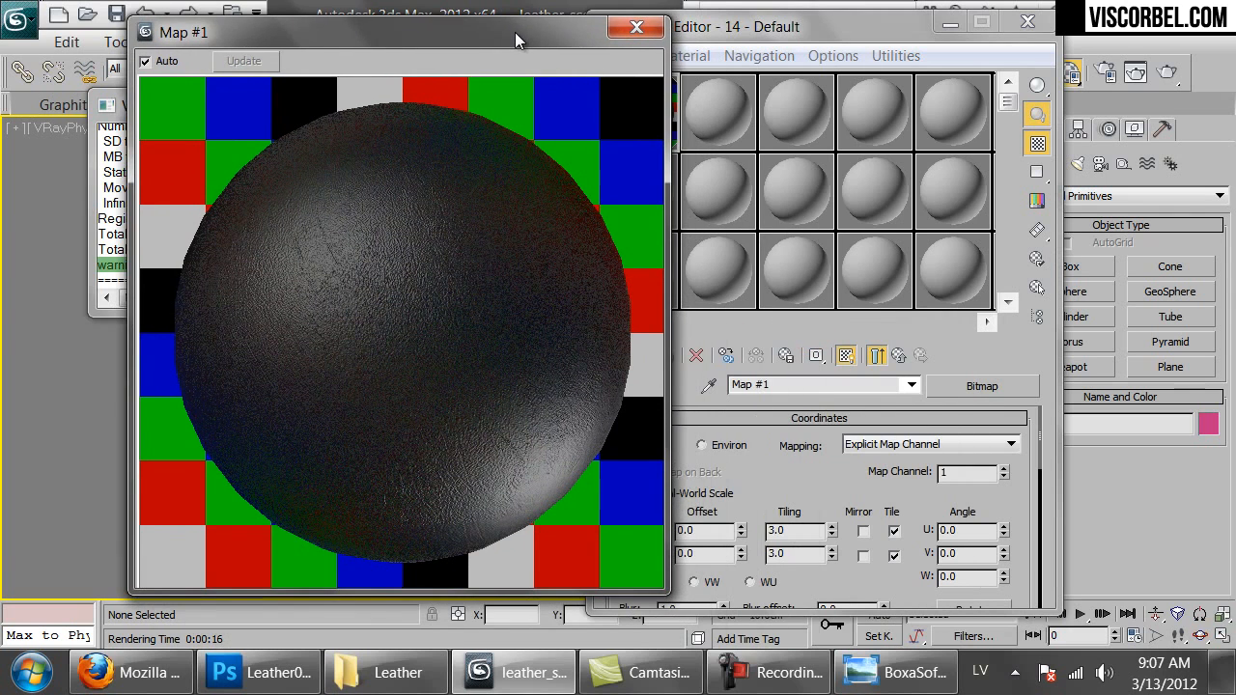
left_click(1168, 71)
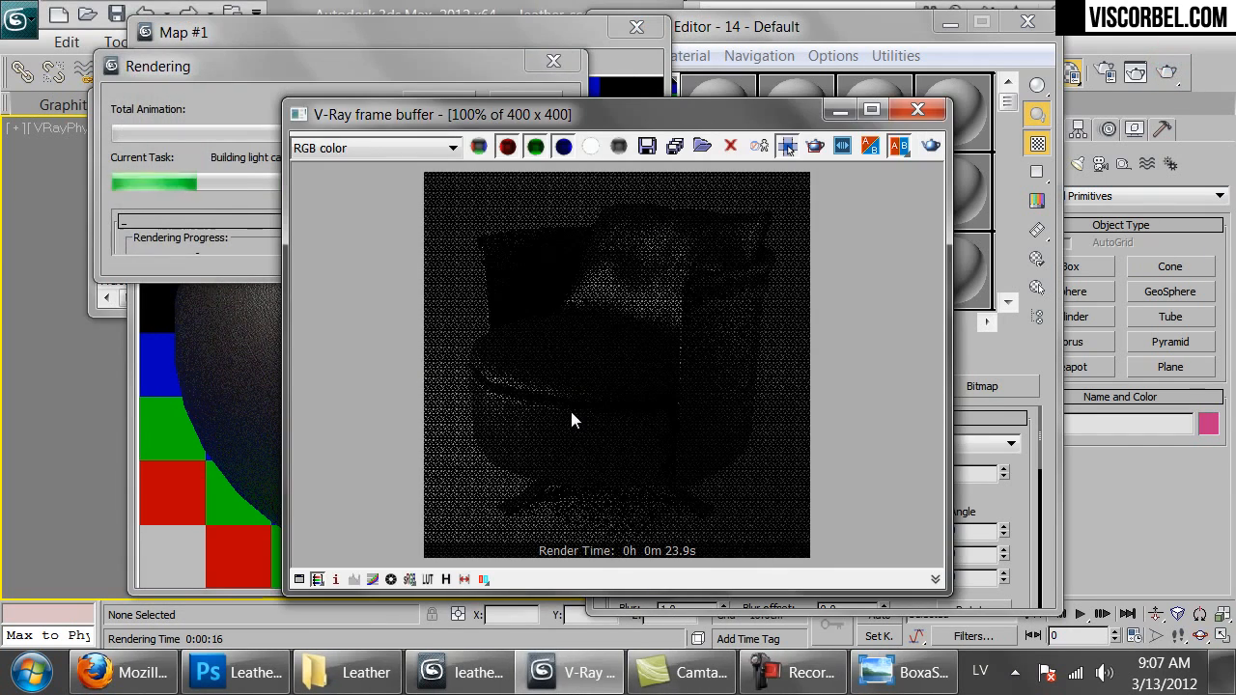
left_click(203, 360)
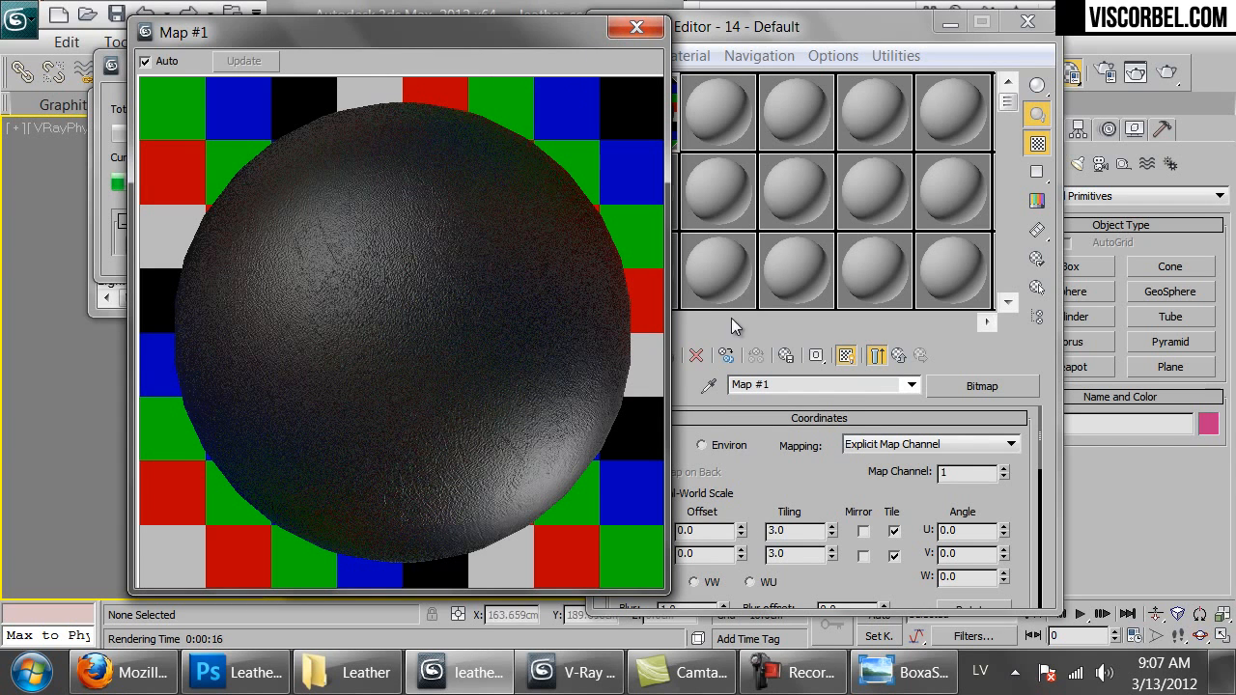
left_click(577, 673)
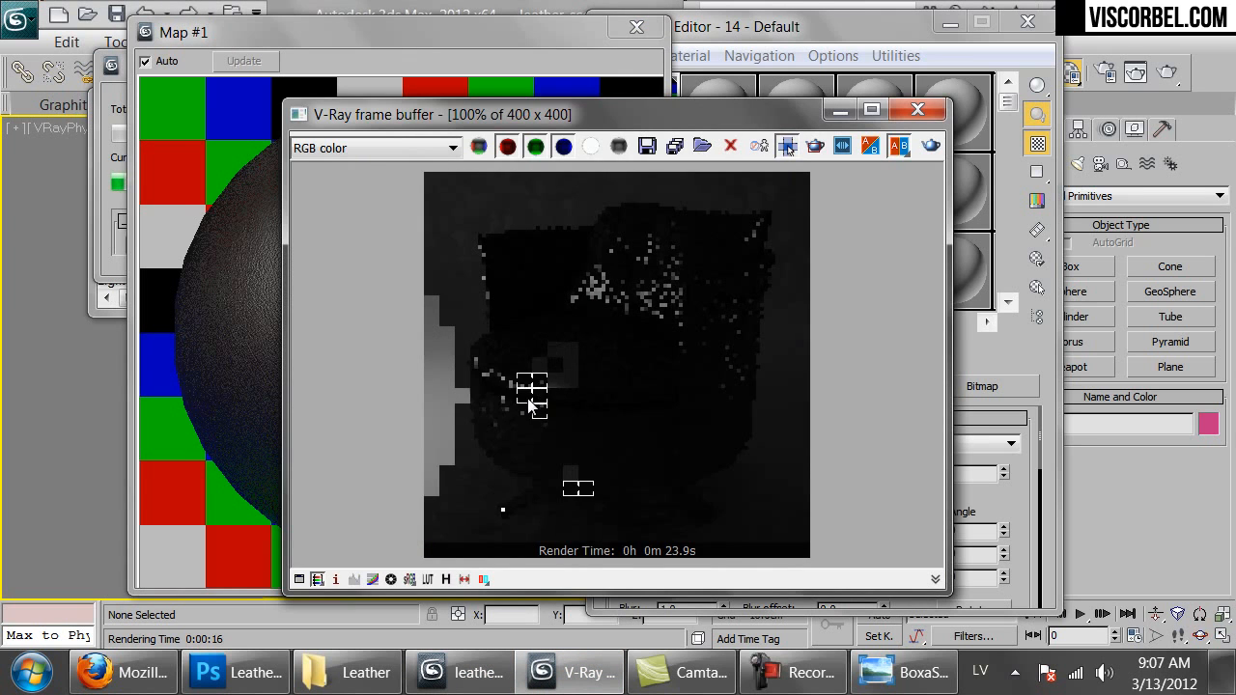
scroll(518, 398, "up", 1)
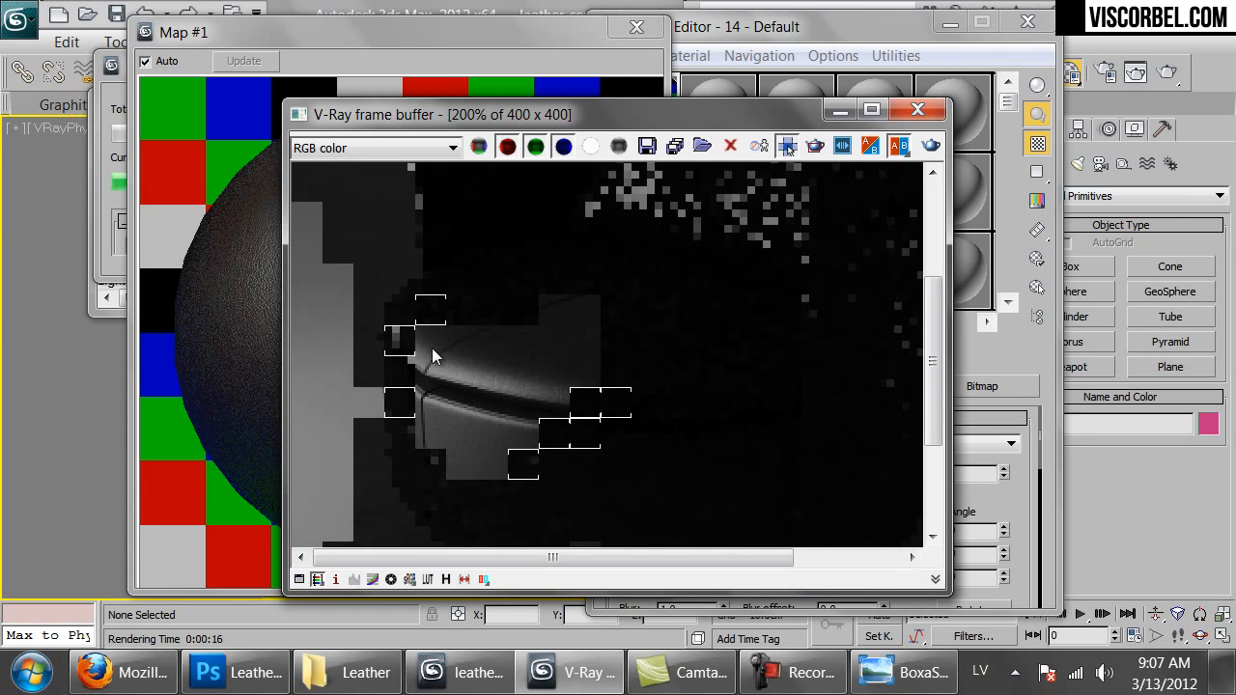
scroll(671, 307, "down", 1)
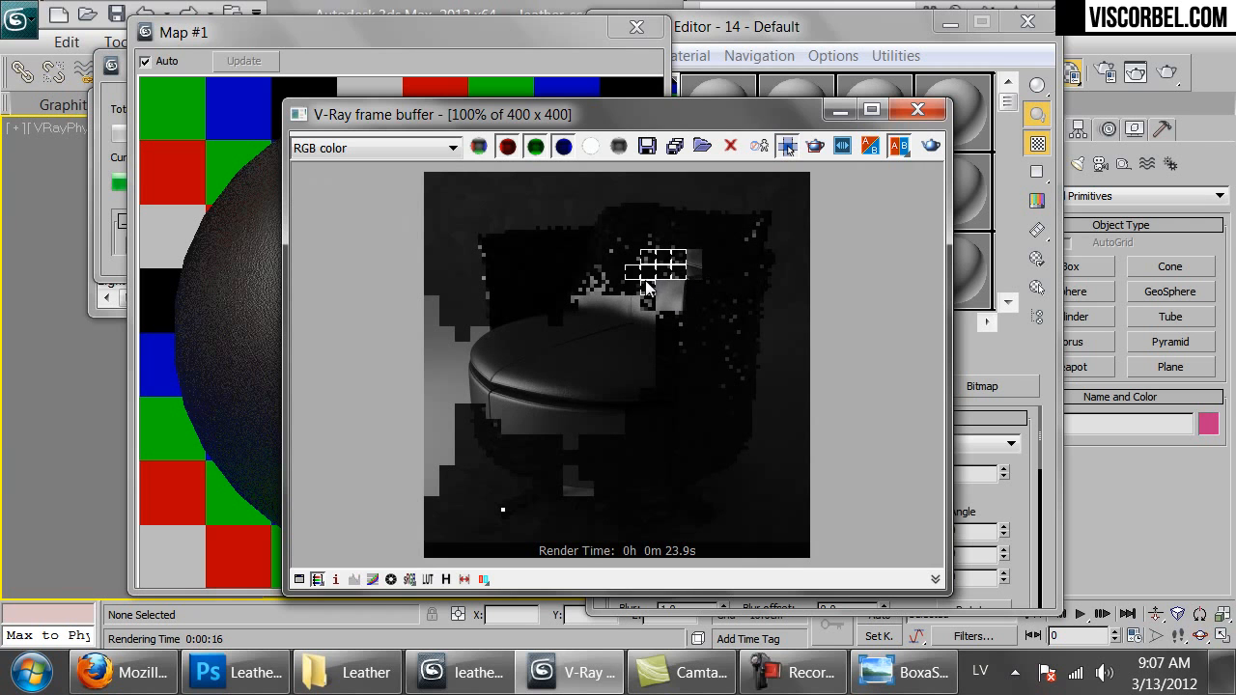
scroll(649, 280, "up", 1)
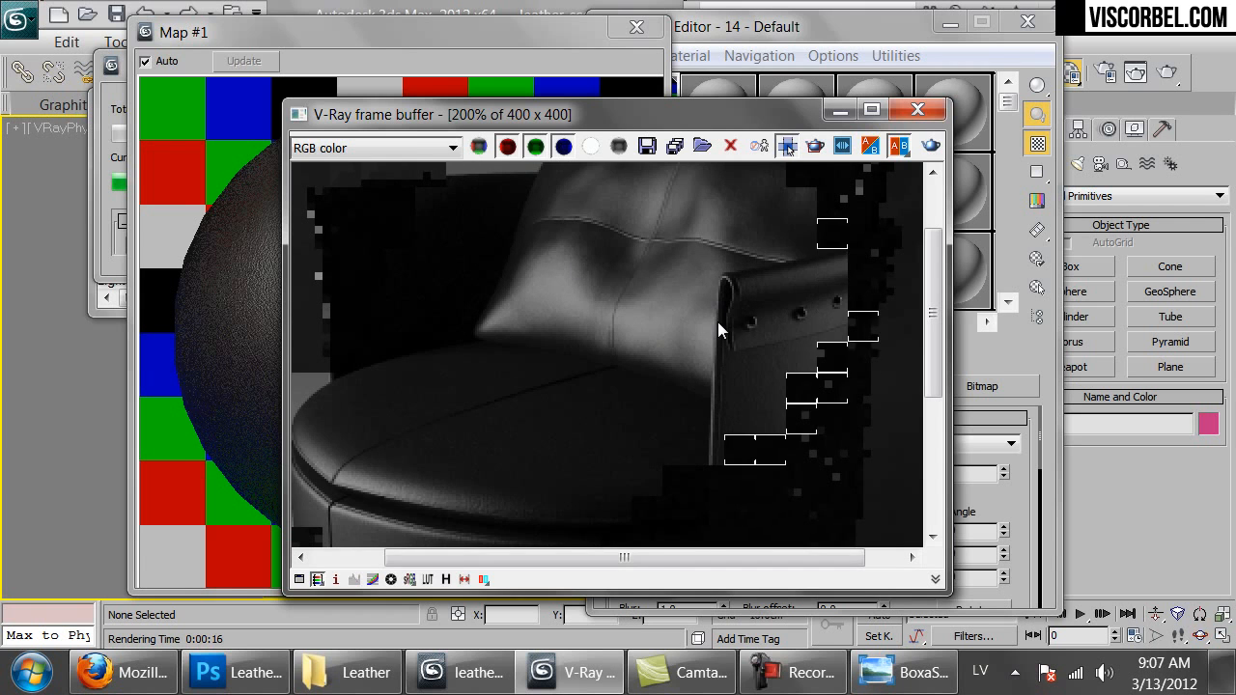
middle_click_drag(717, 321, 642, 377)
scroll(639, 260, "down", 1)
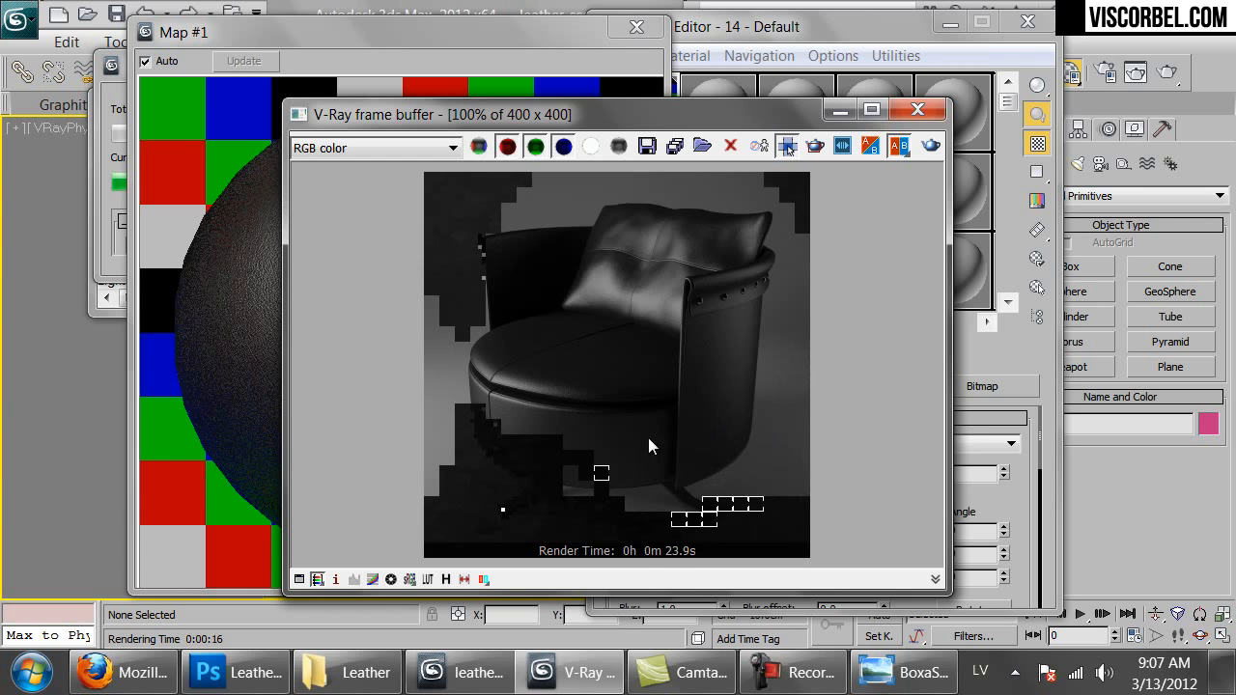
Step: Shrink the magnified sample window and raise the material's Bump amount to 60
left_click(532, 33)
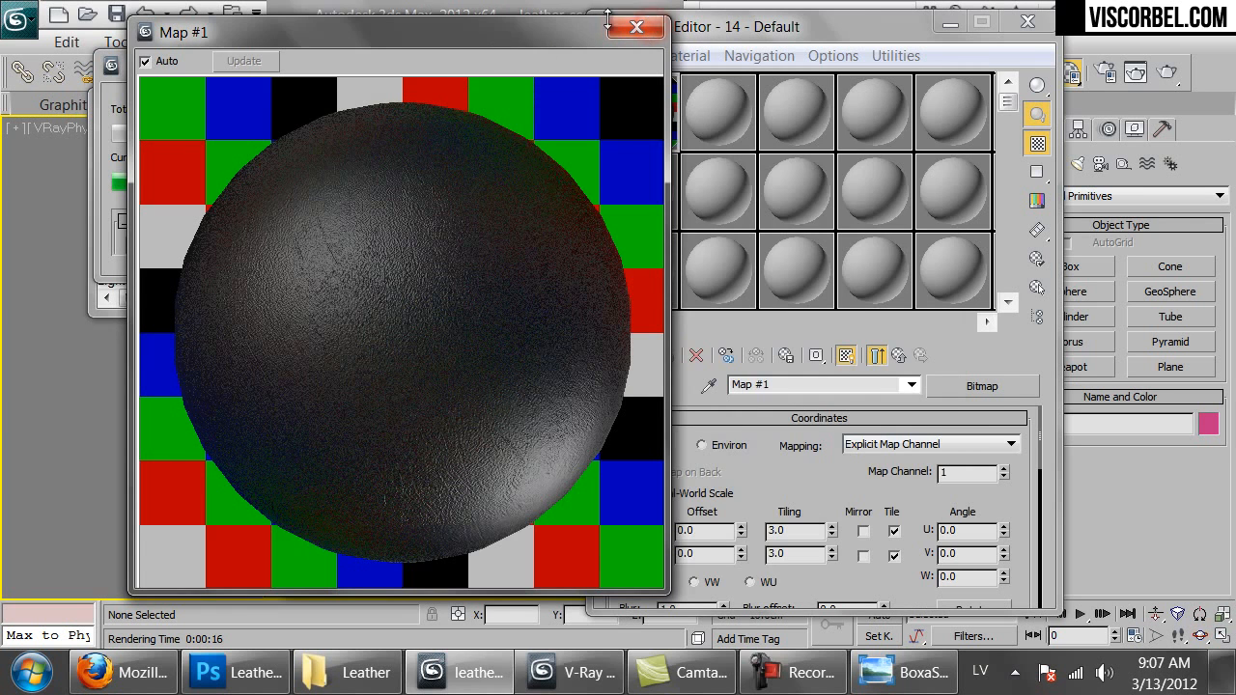
left_click(521, 103)
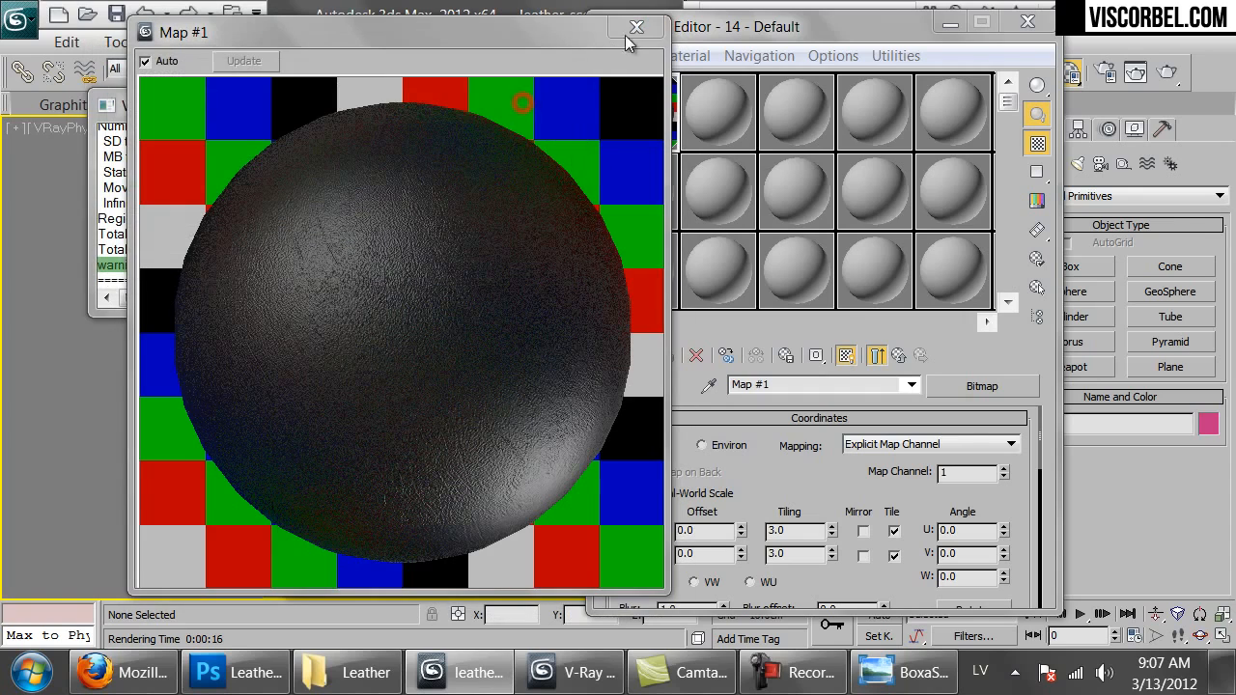
left_click_drag(666, 21, 454, 237)
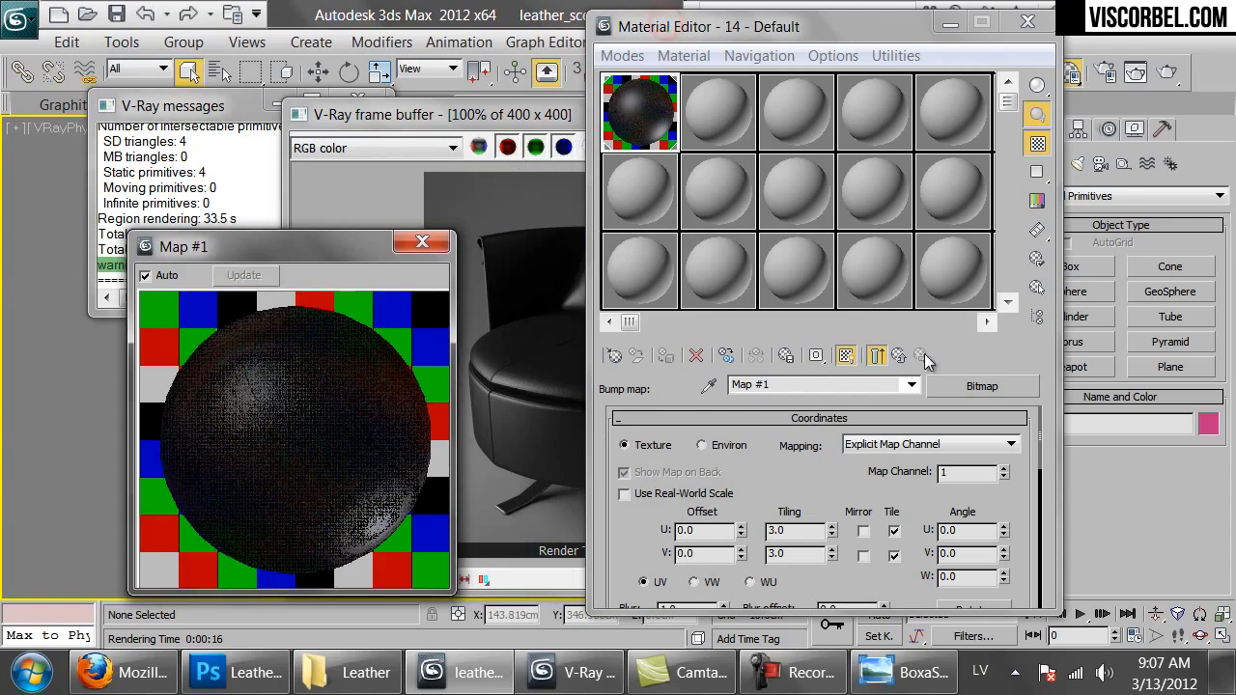
left_click(900, 355)
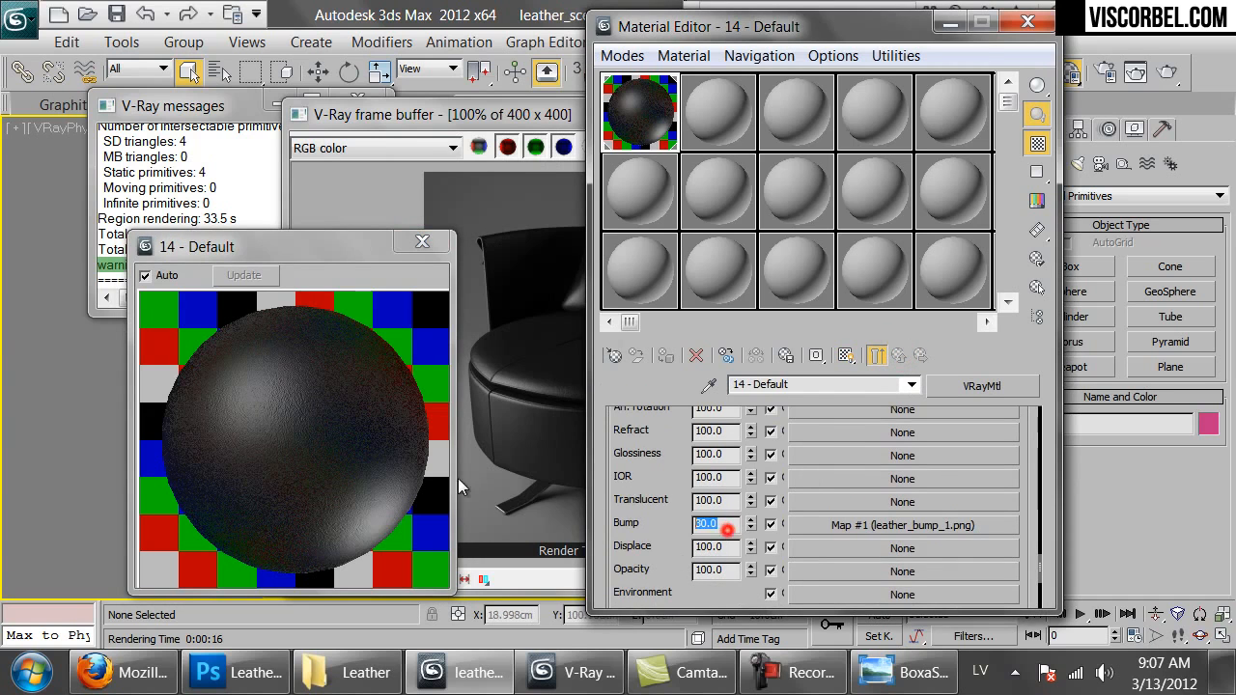
left_click(549, 361)
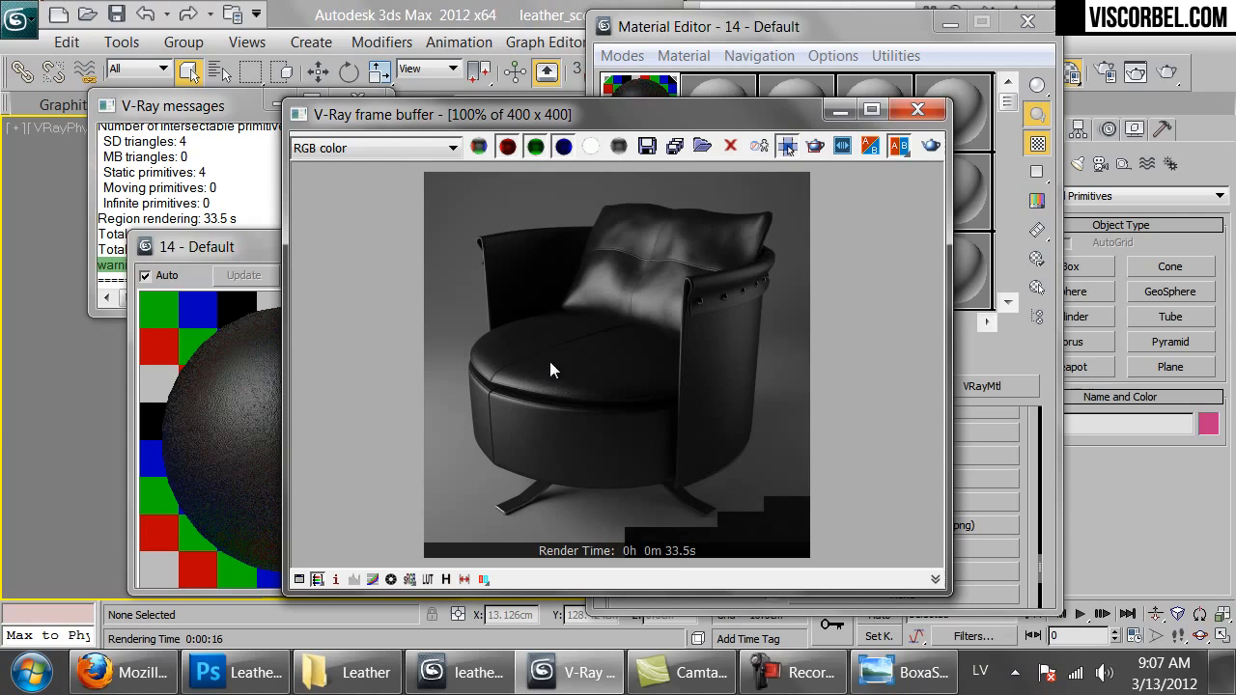
Step: Re-render the armchair and inspect the stronger leather bump up close, closing the frame buffer when done
left_click(929, 147)
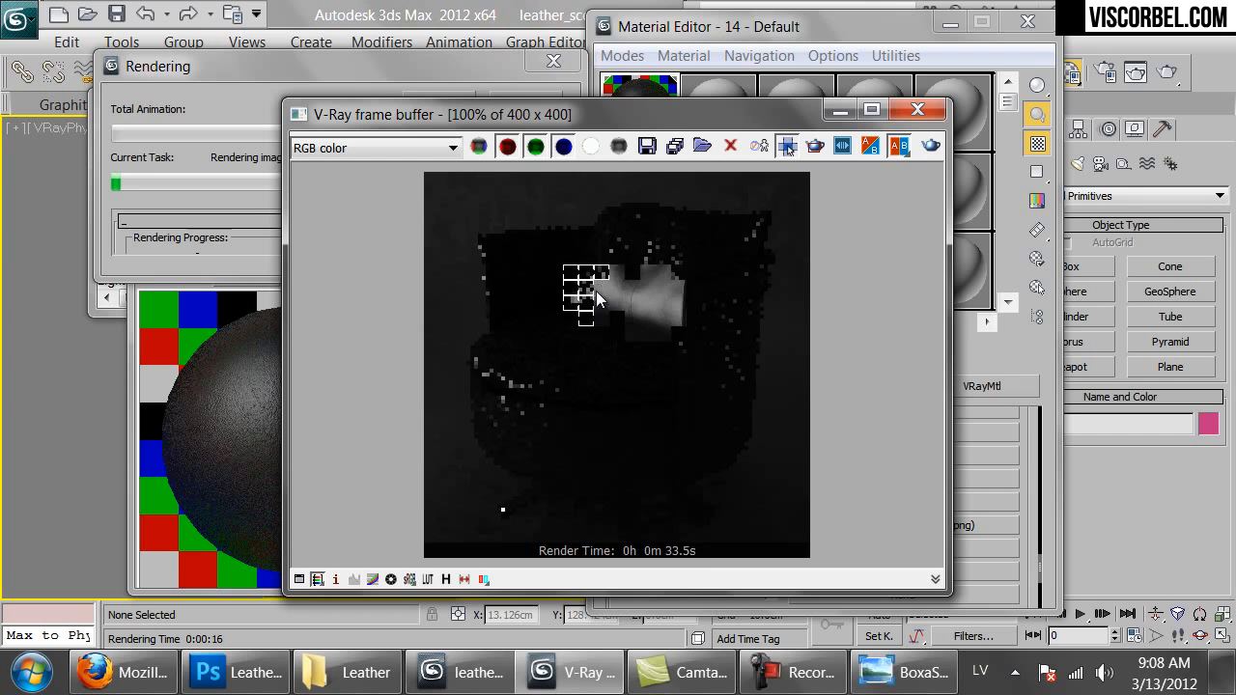
scroll(596, 291, "up", 1)
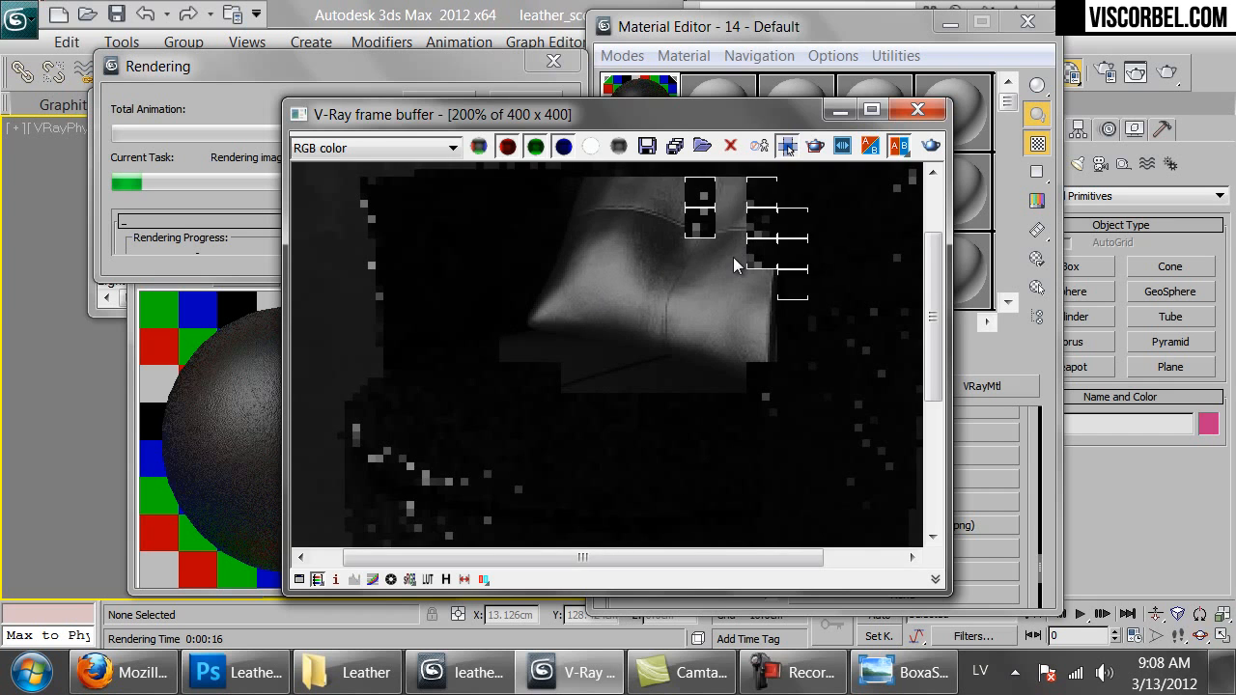
scroll(732, 257, "down", 1)
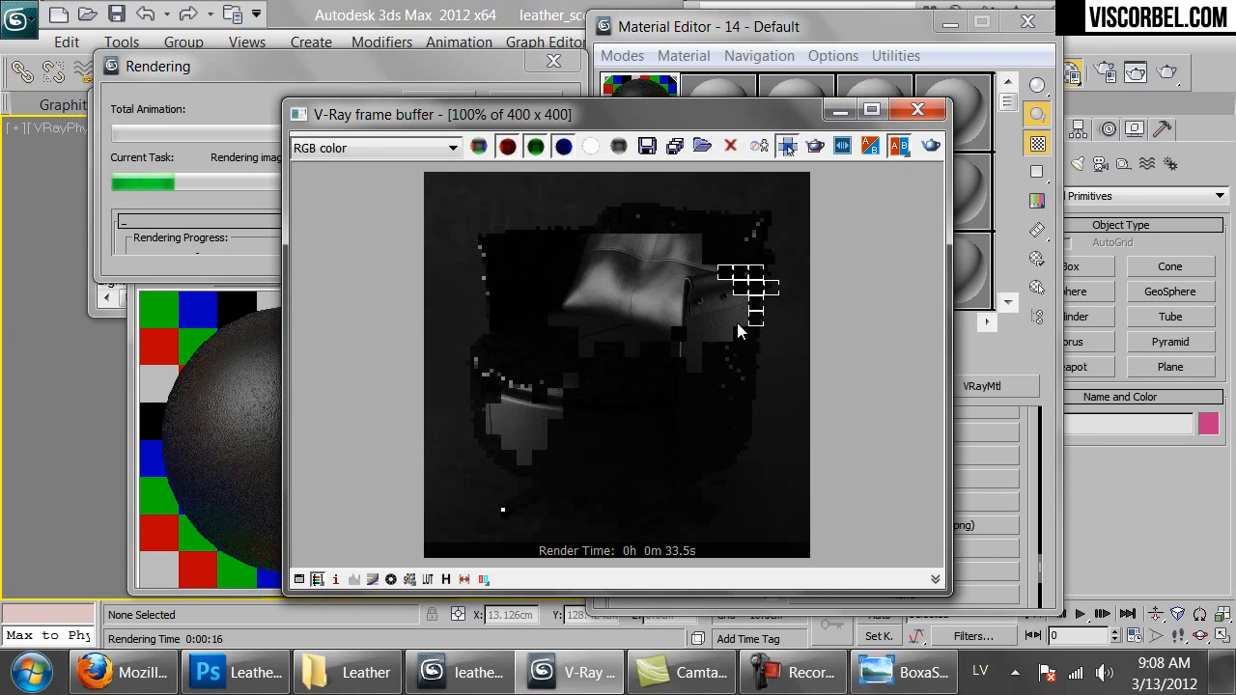
scroll(730, 374, "up", 1)
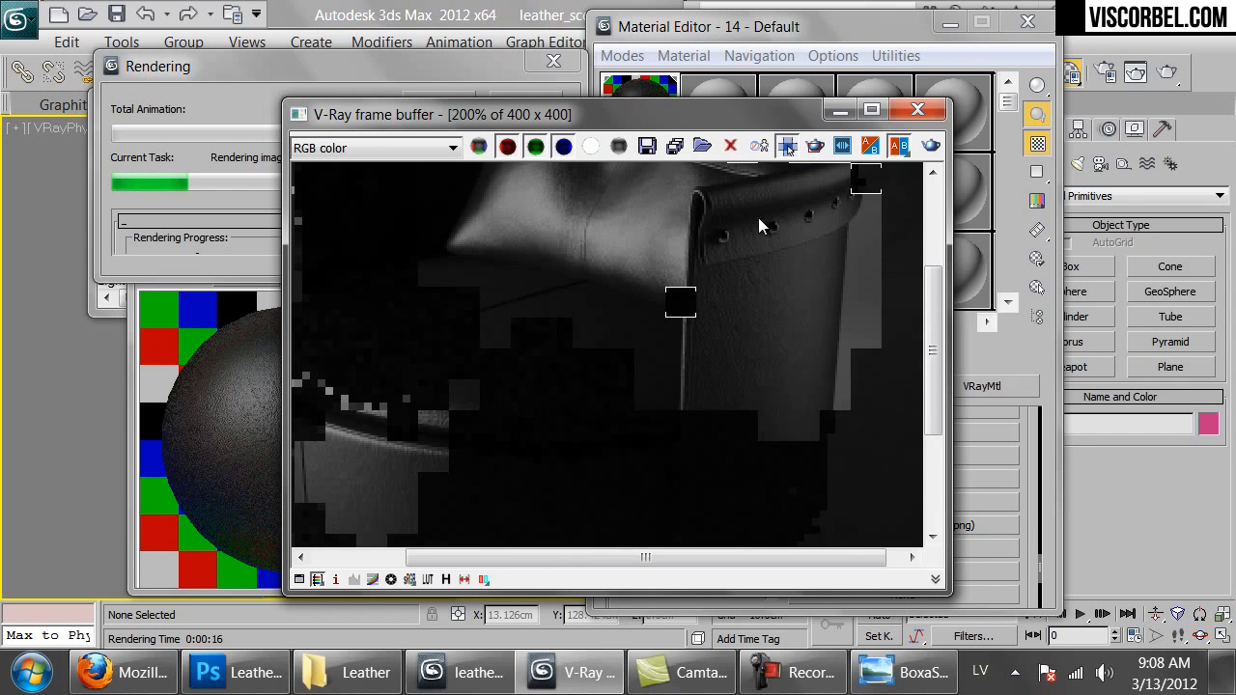
middle_click_drag(687, 265, 739, 232)
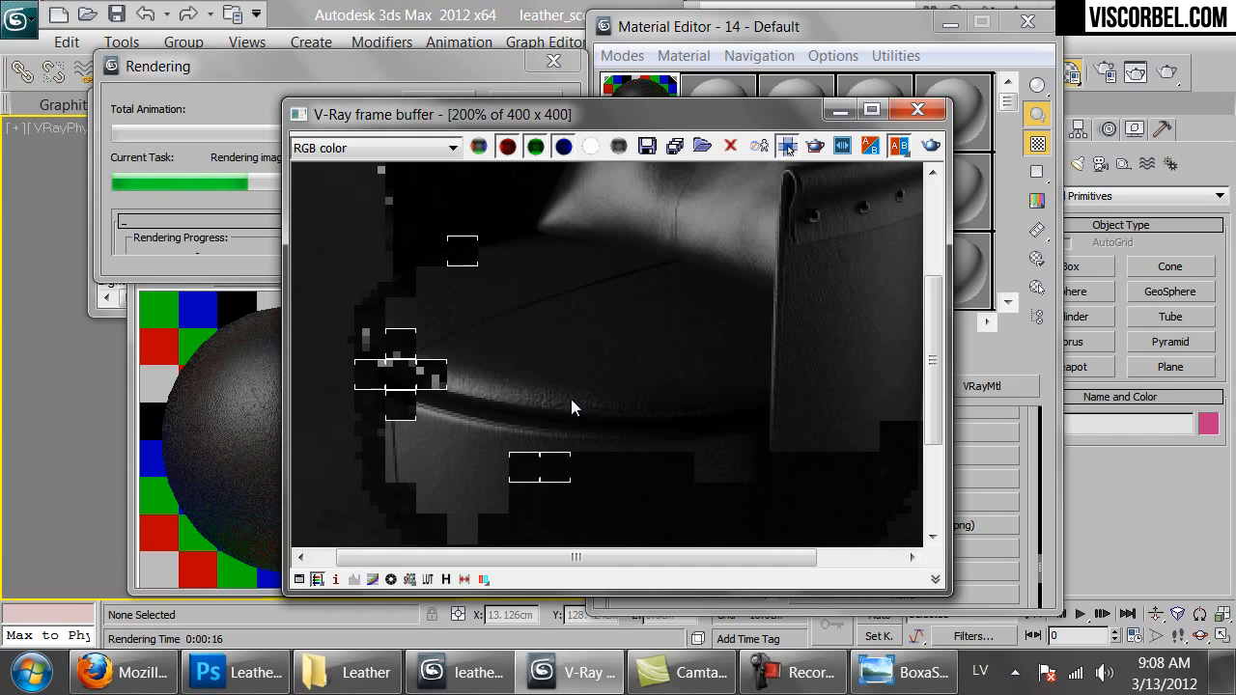
scroll(549, 404, "down", 1)
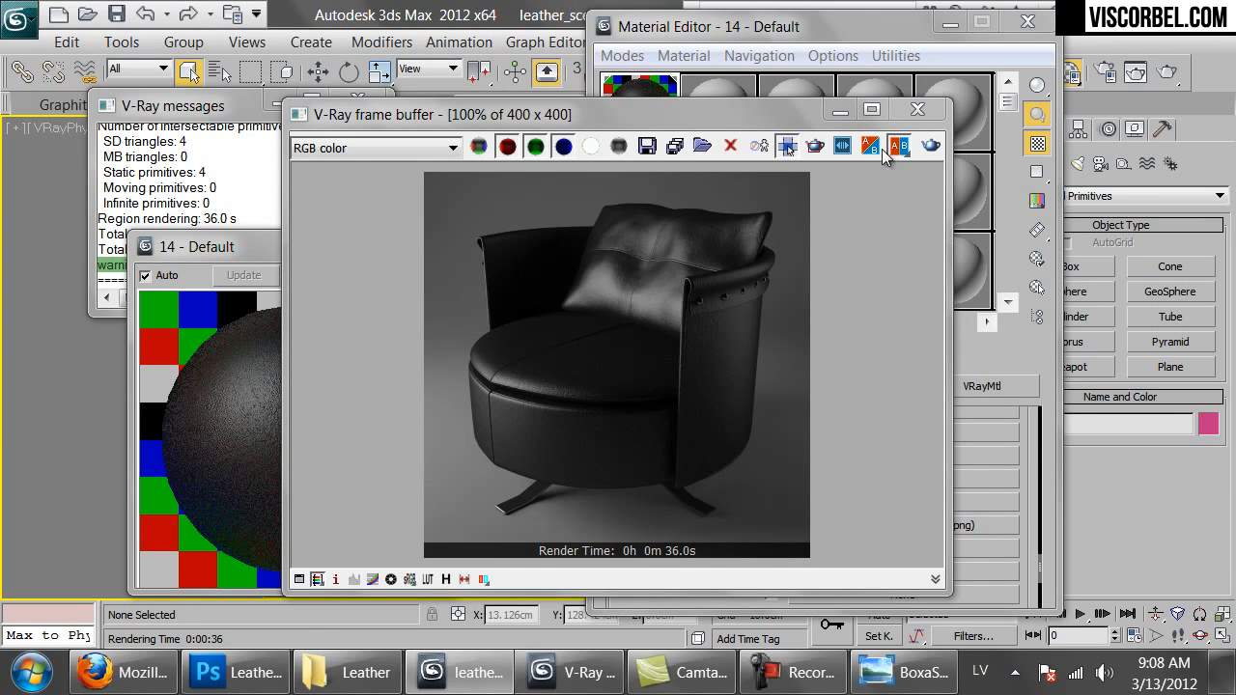
left_click(917, 109)
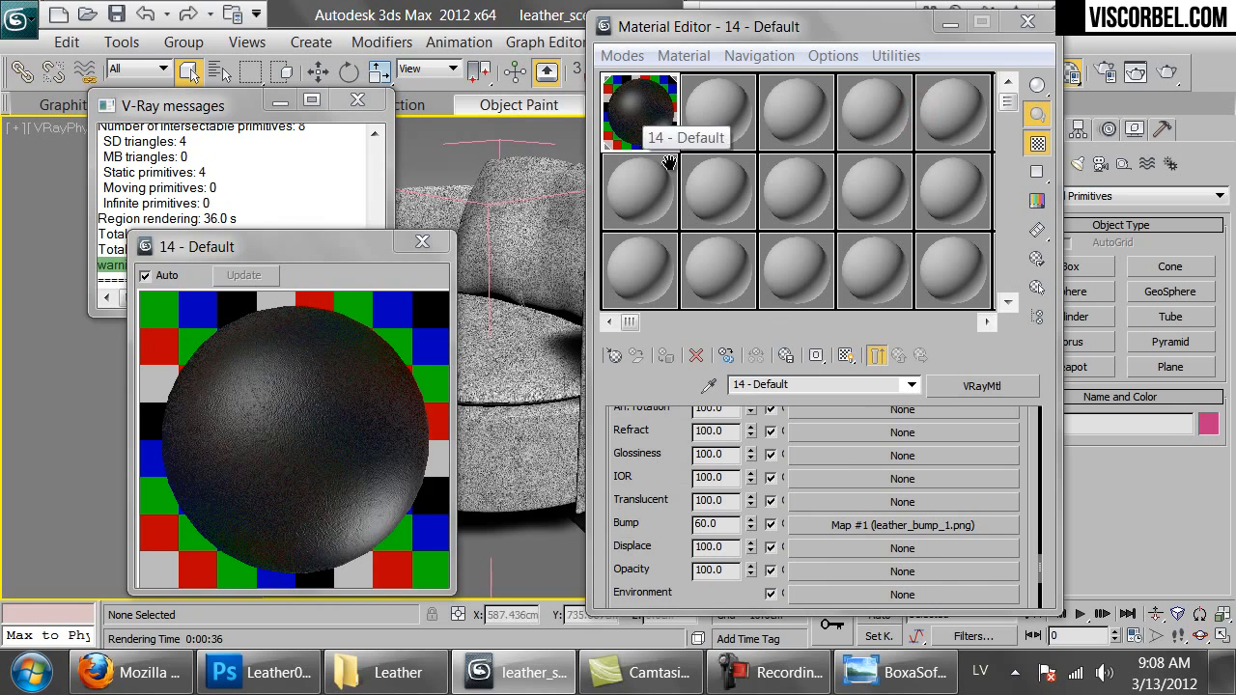
Step: Paste the leather bump map as a copy into the Reflect slot and set its amount to 50
right_click(889, 525)
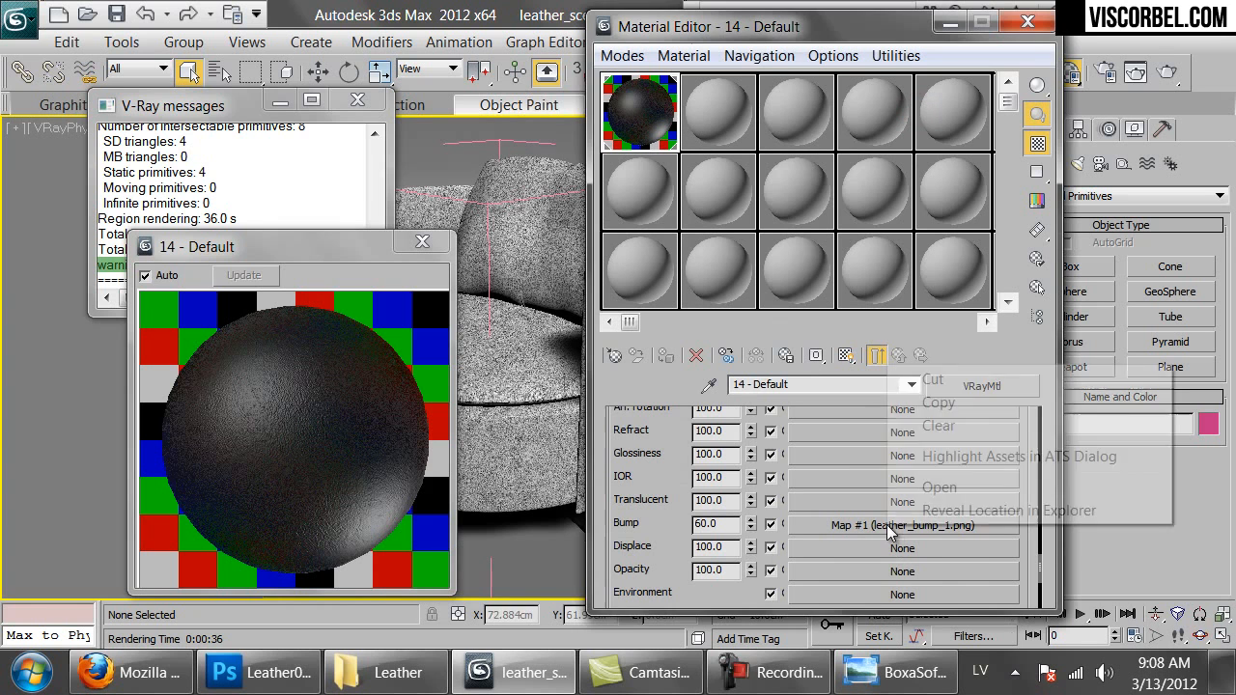
left_click(939, 404)
scroll(634, 428, "up", 5)
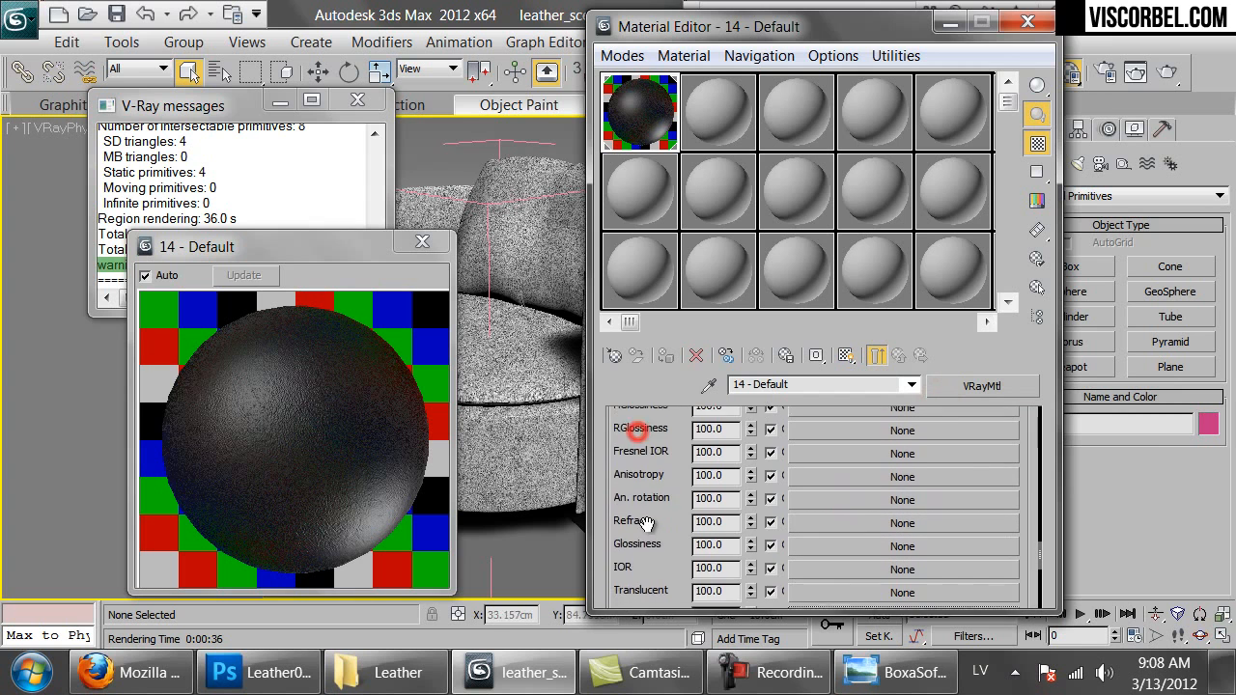
right_click(818, 483)
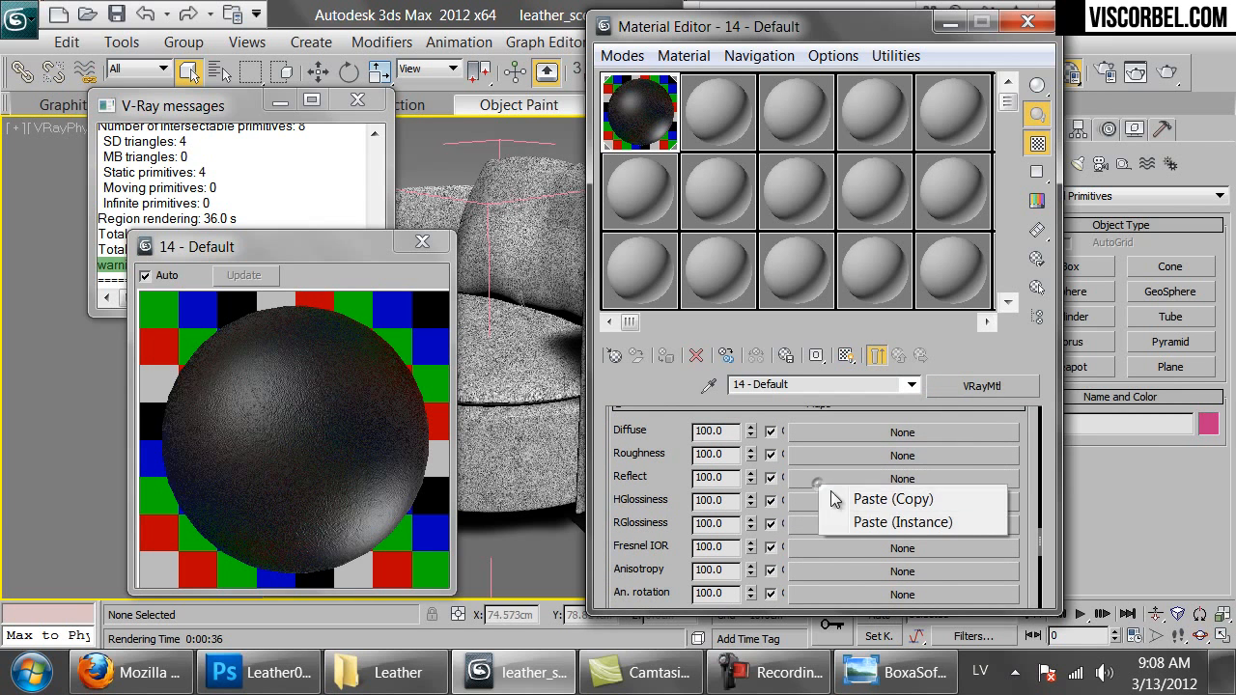
left_click(862, 499)
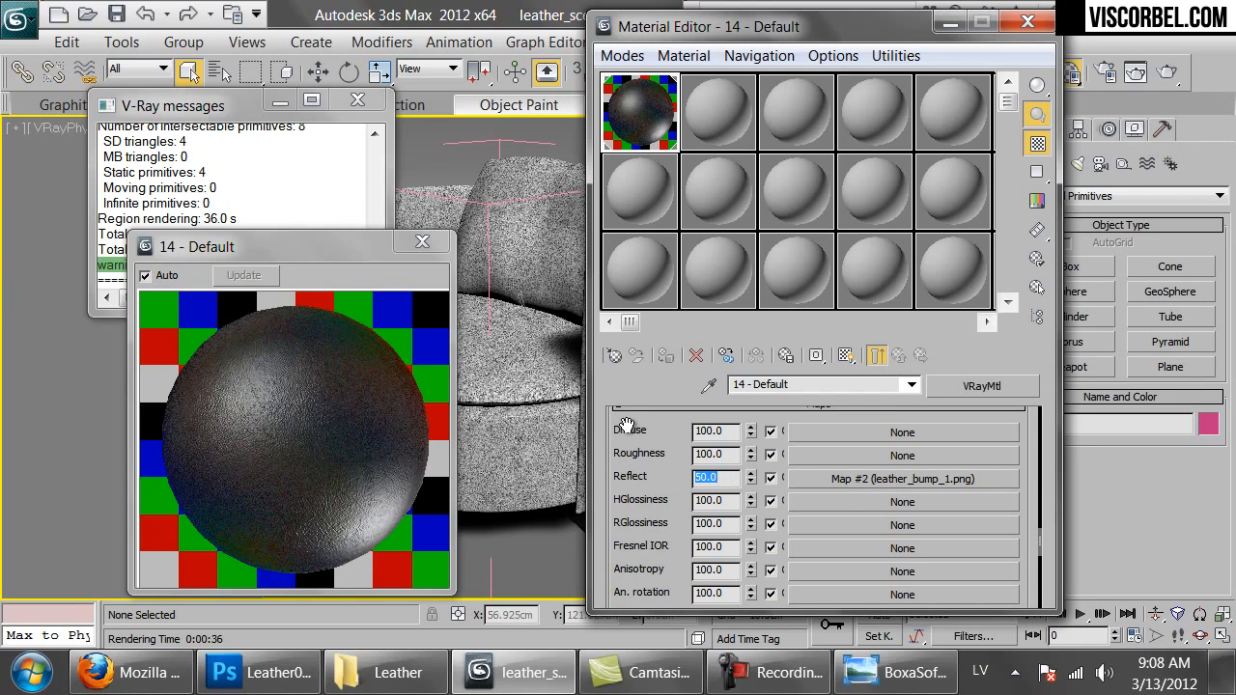
Step: Darken the material's Reflect colour to a dark grey in the basic parameters
left_click_drag(627, 425, 651, 637)
scroll(721, 539, "up", 10)
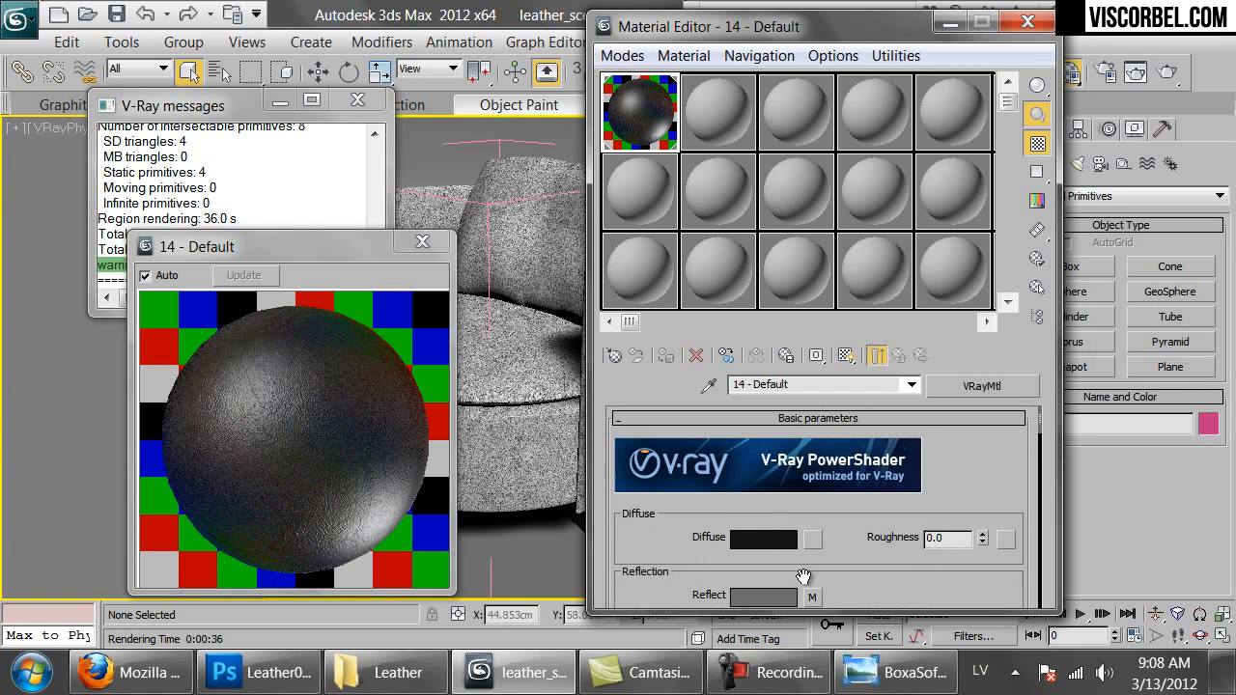
left_click(763, 594)
left_click_drag(621, 504, 592, 500)
left_click(726, 583)
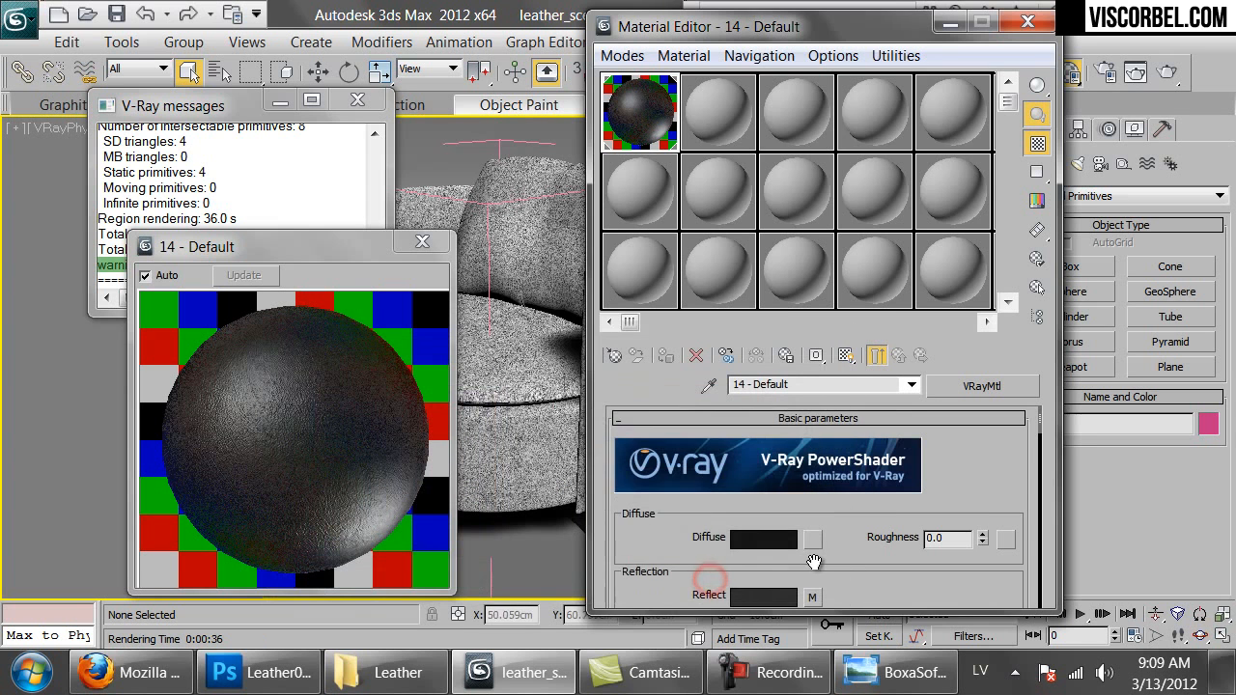
Step: Review the Reflect map amount and test-render the armchair, examining the leather reflections on the cushion and armrest up close
scroll(814, 562, "down", 15)
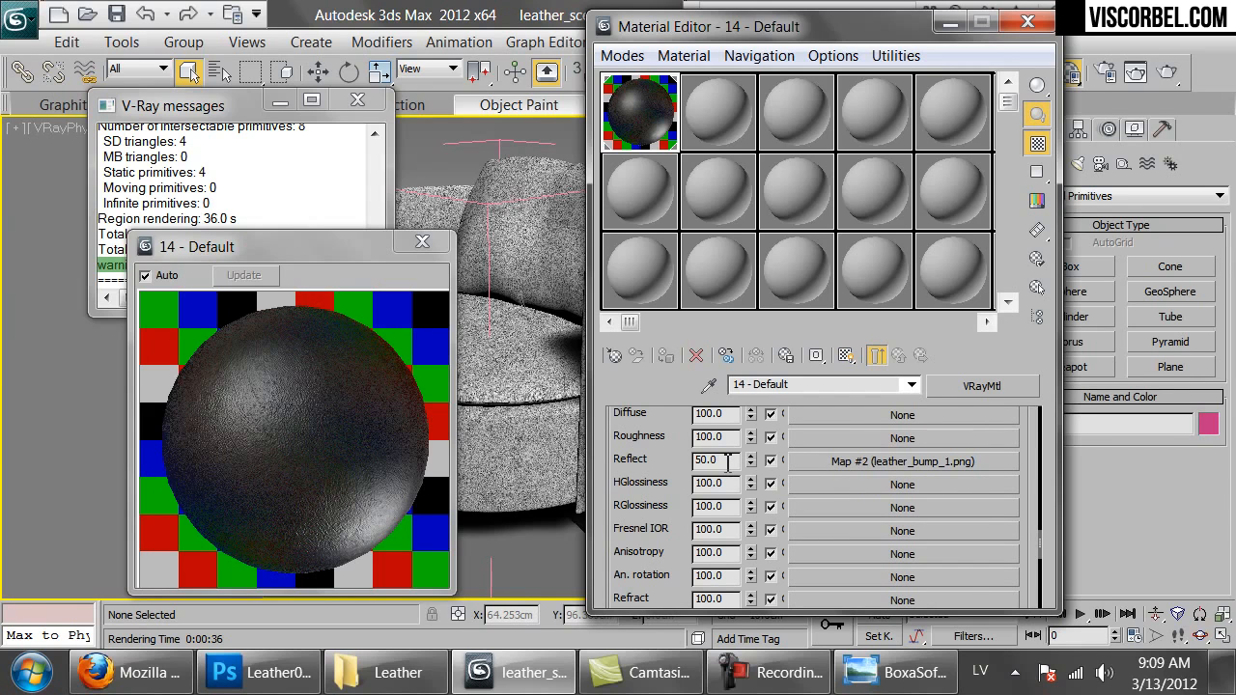
left_click(354, 439)
left_click(1138, 69)
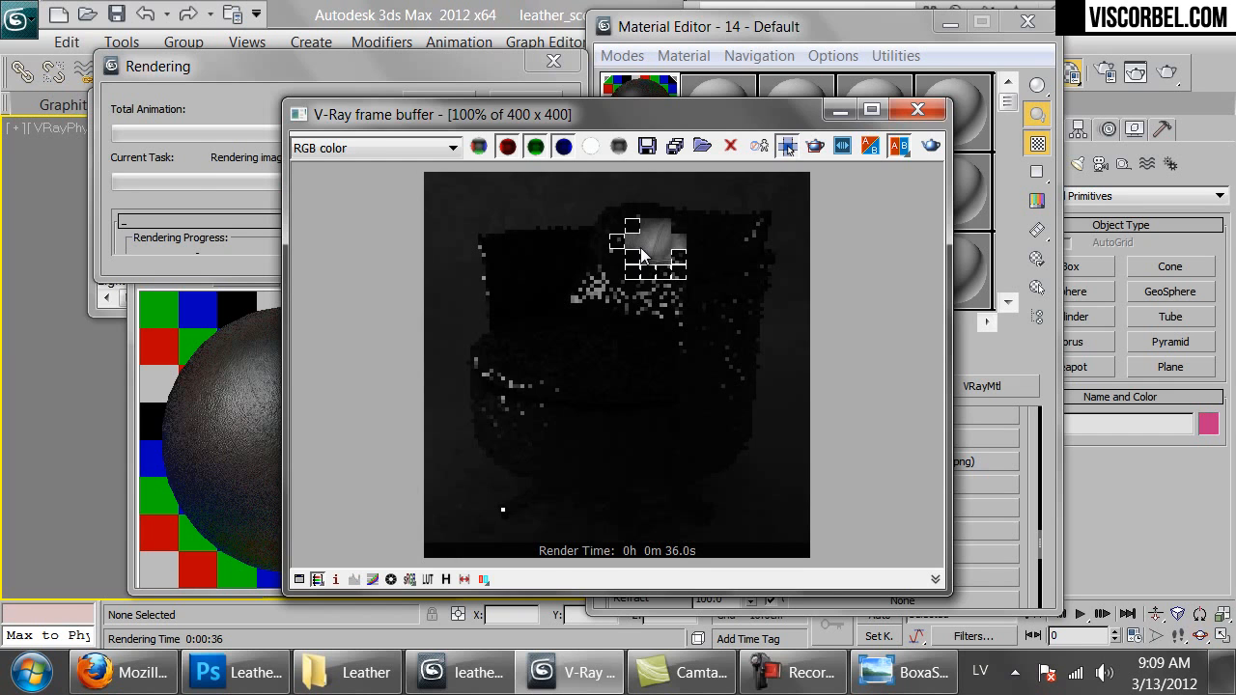
scroll(642, 247, "up", 1)
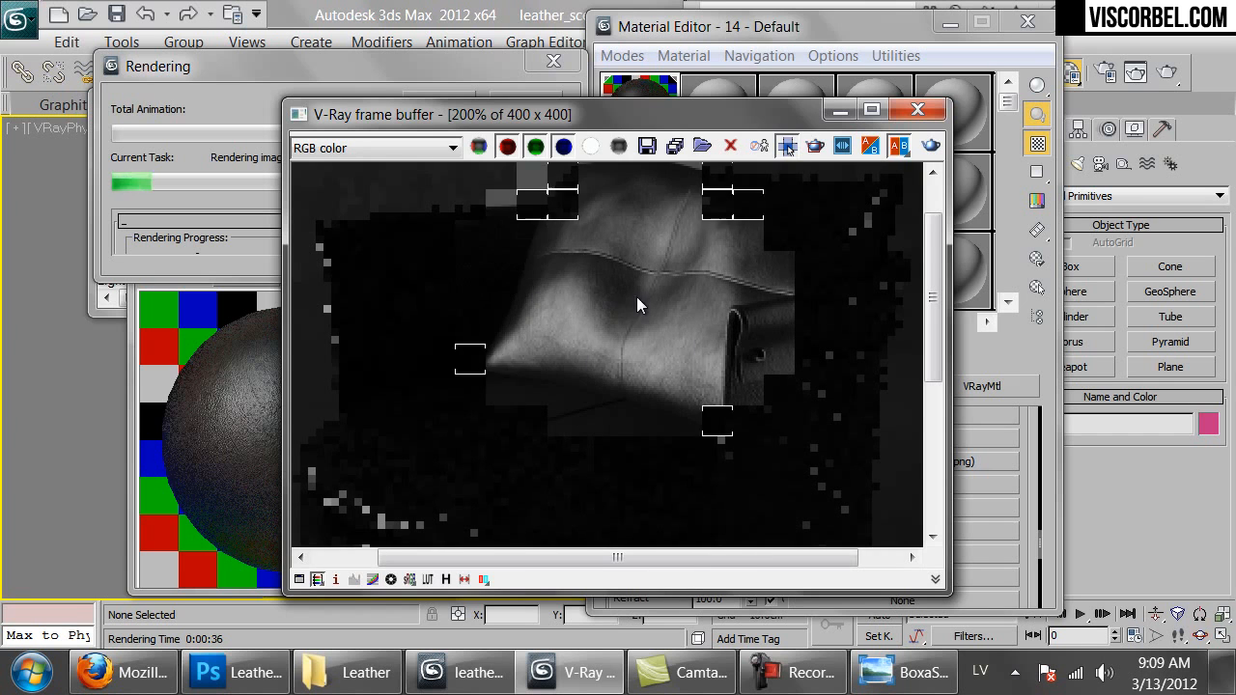
scroll(637, 296, "down", 1)
scroll(618, 320, "up", 1)
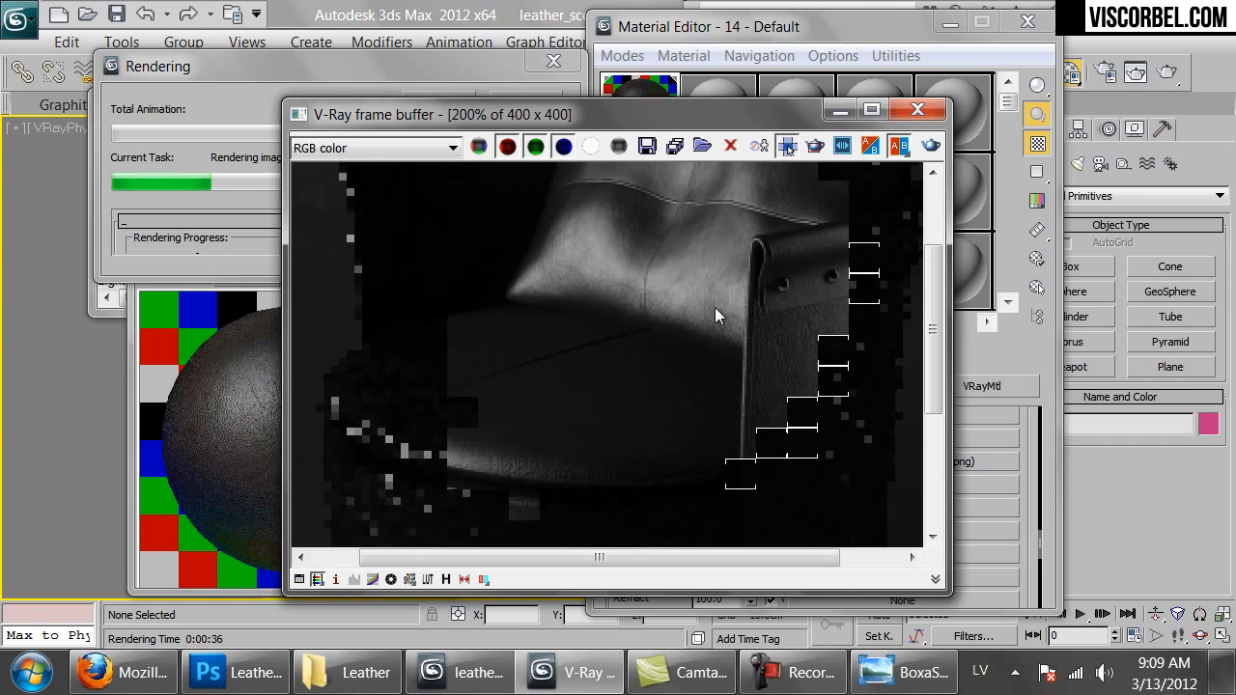
middle_click_drag(720, 225, 697, 396)
middle_click_drag(720, 329, 640, 332)
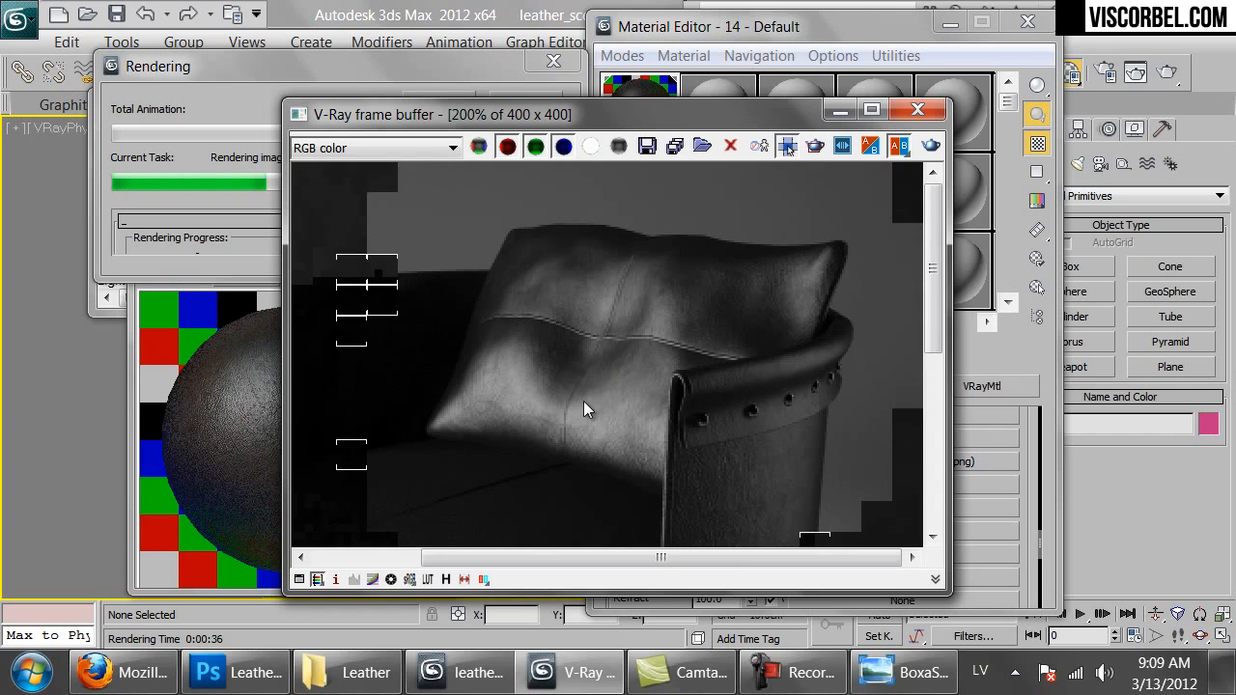
middle_click_drag(582, 441, 622, 332)
double_click(620, 333)
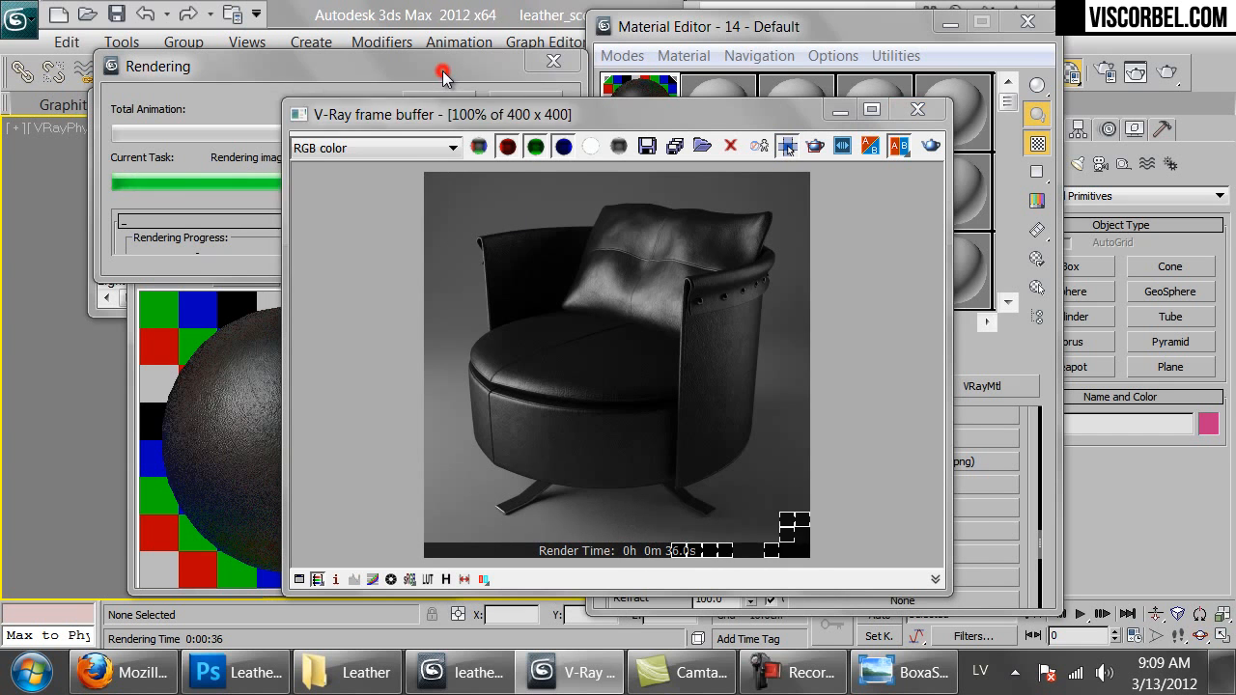
Step: Replace the bump bitmap with a Mix map, keeping the leather bitmap as its sub-map
left_click_drag(1019, 554, 965, 364)
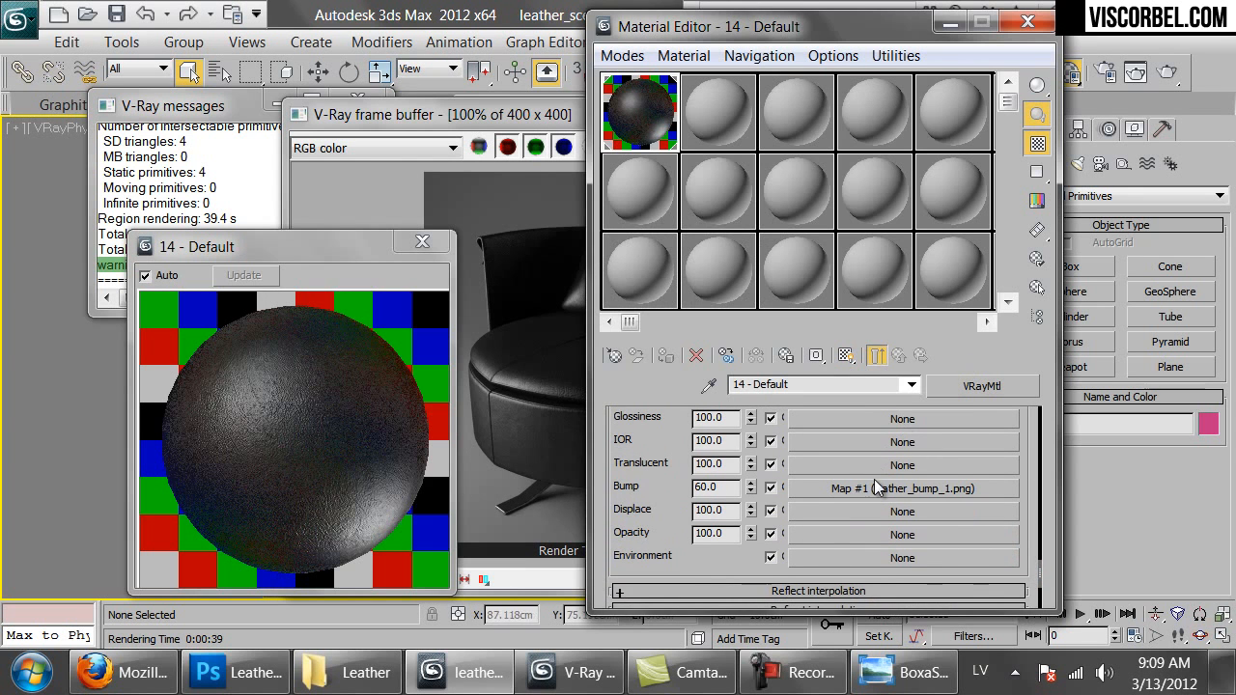
left_click(875, 488)
left_click(1002, 386)
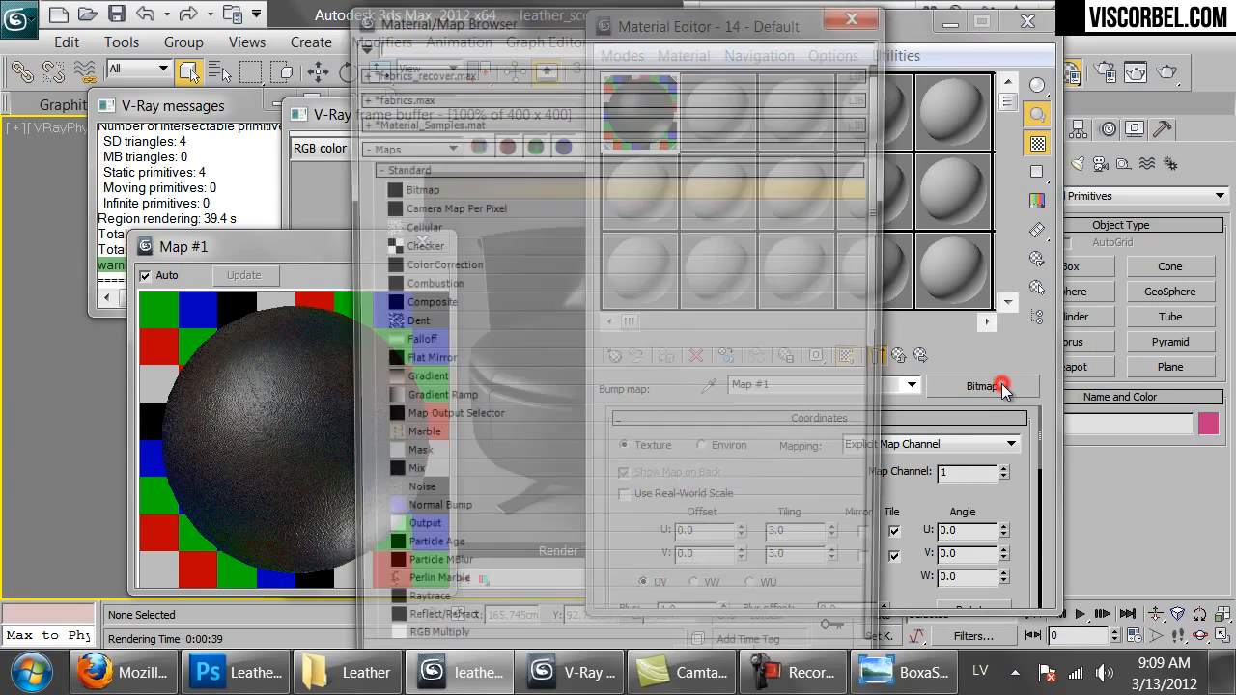
double_click(425, 469)
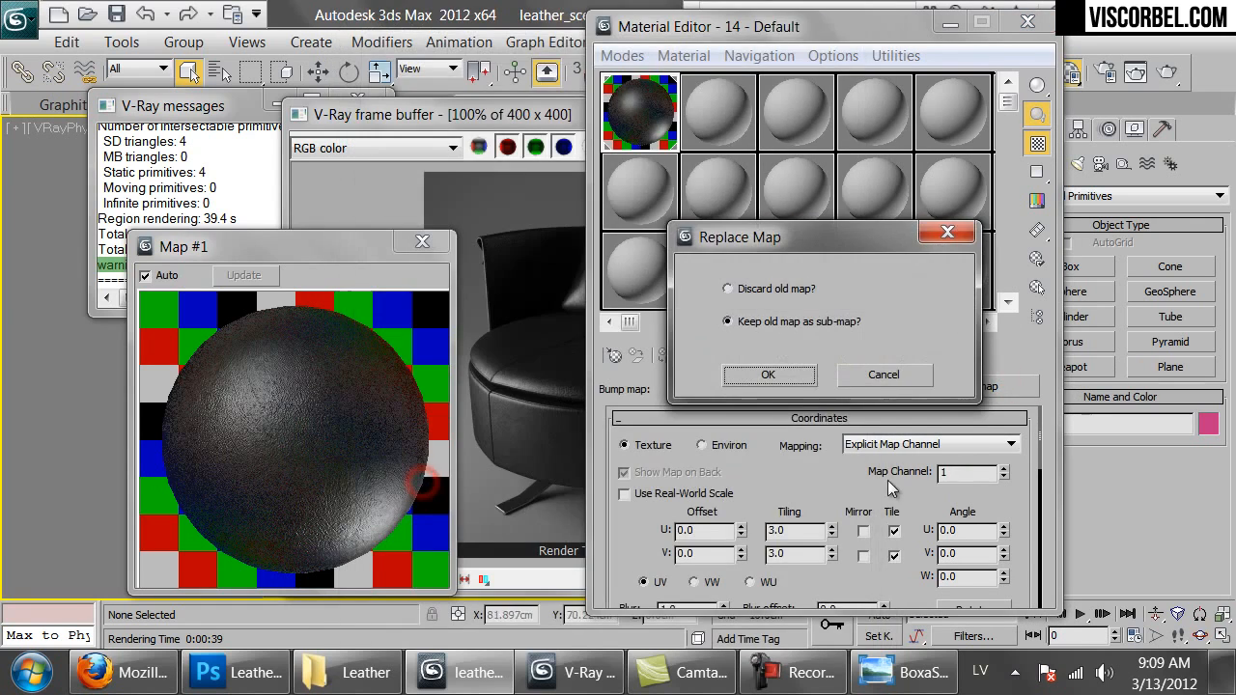
left_click(768, 374)
Step: Add a Noise map as Color #2 of the Mix map, with noise type Fractal and 5 levels
left_click(887, 495)
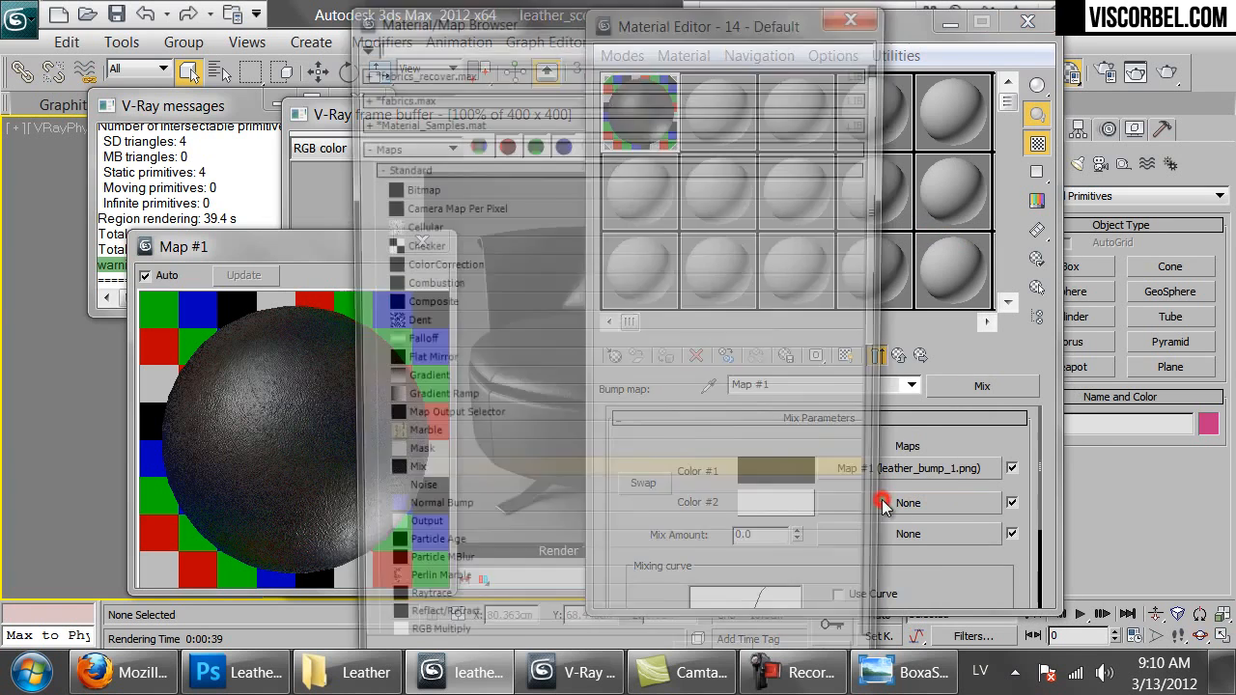
double_click(425, 497)
left_click_drag(612, 582, 646, 248)
scroll(867, 460, "up", 3)
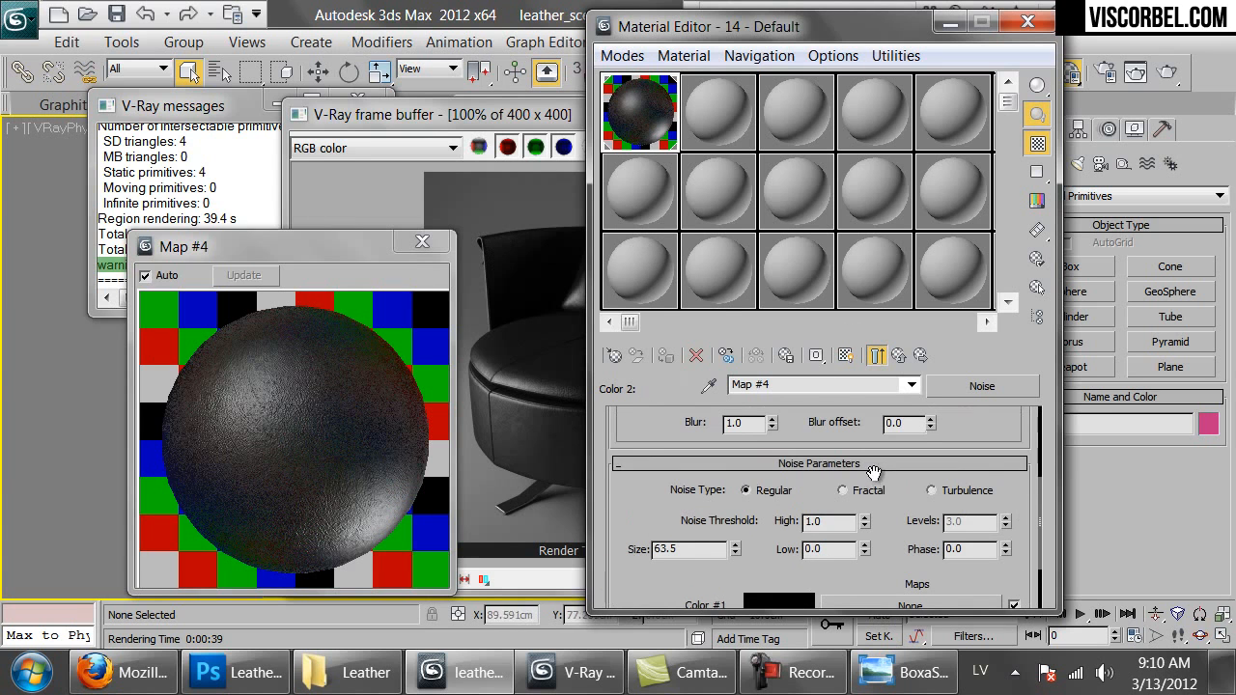
left_click(867, 493)
double_click(952, 521)
Step: Set the bump Mix map's Mix Amount to 20
left_click(920, 355)
double_click(759, 536)
type("50")
key("Return")
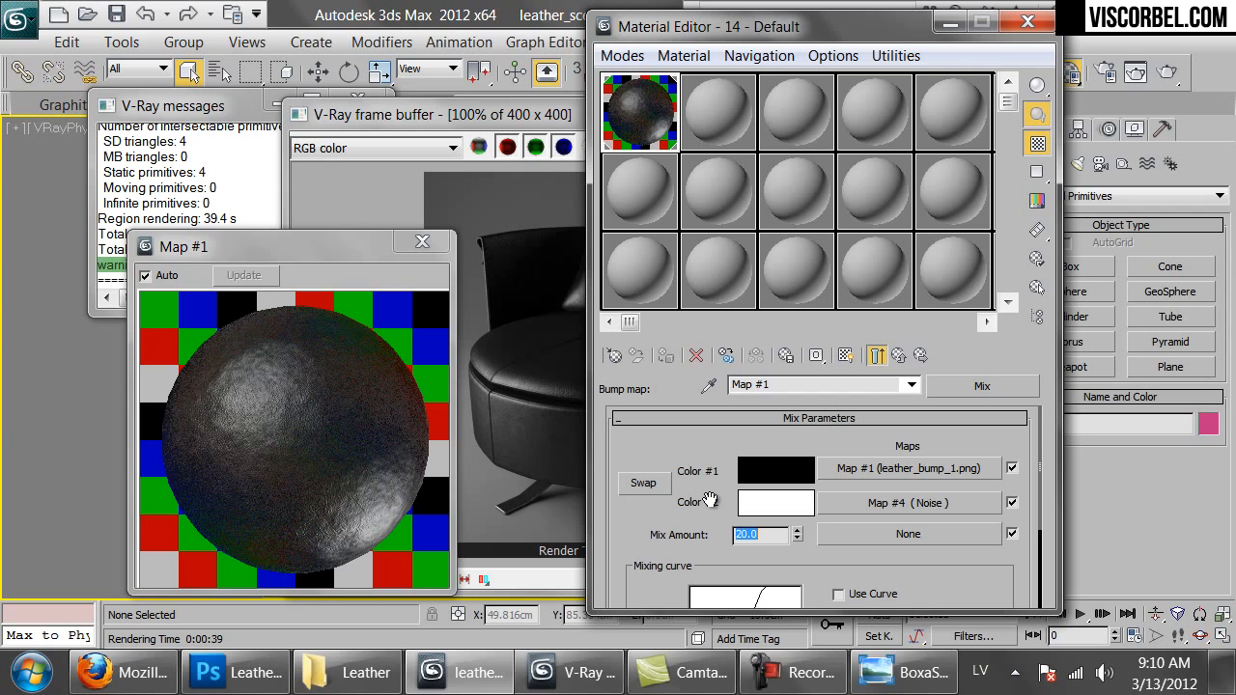
Step: Set the Noise map's size to 150 and test-render the armchair, stopping the render early
left_click(902, 498)
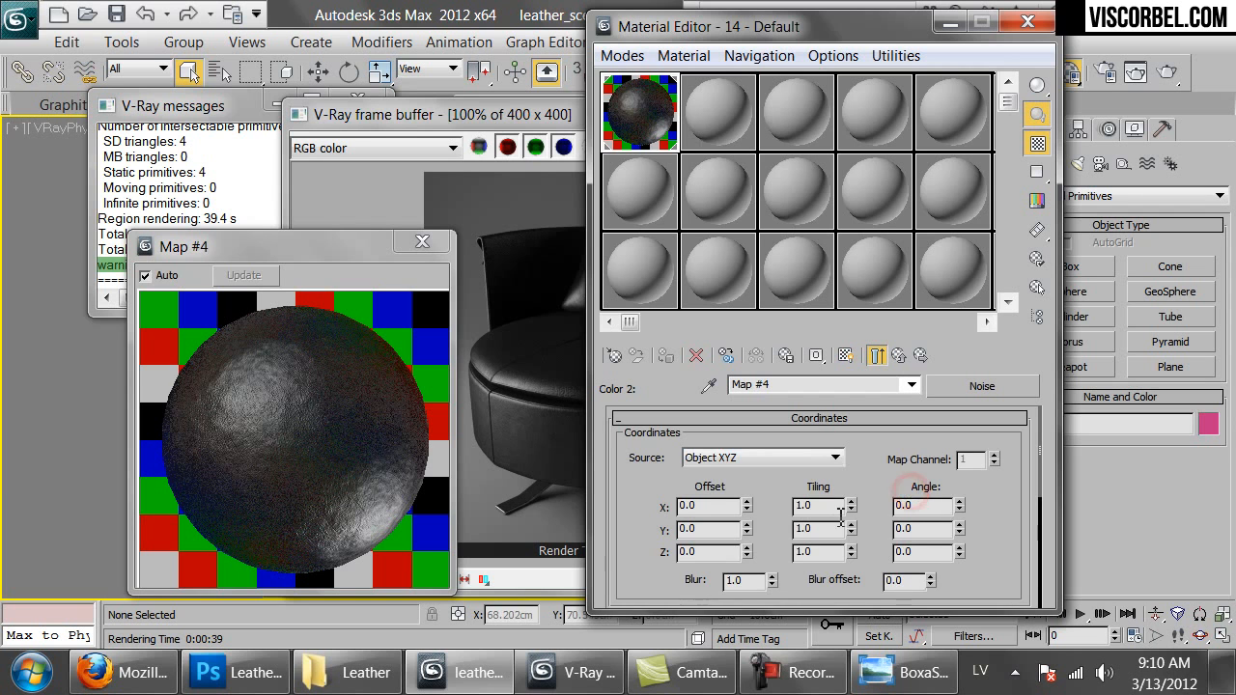
scroll(880, 541, "down", 5)
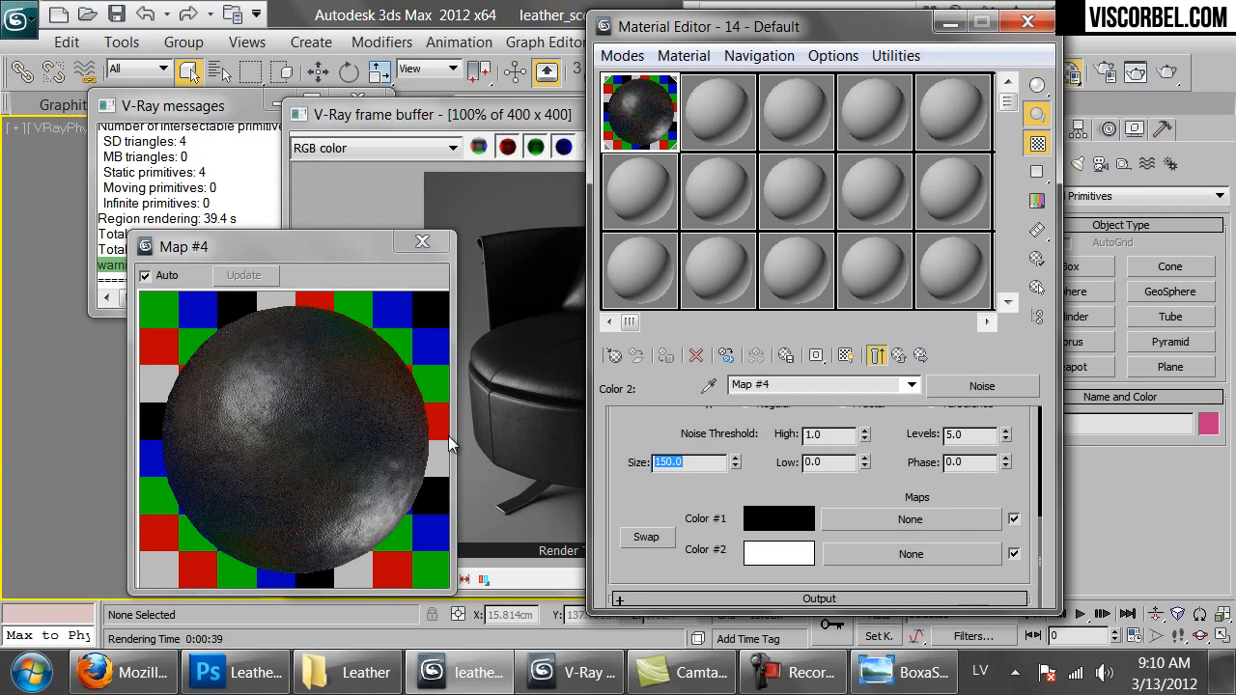
left_click(534, 395)
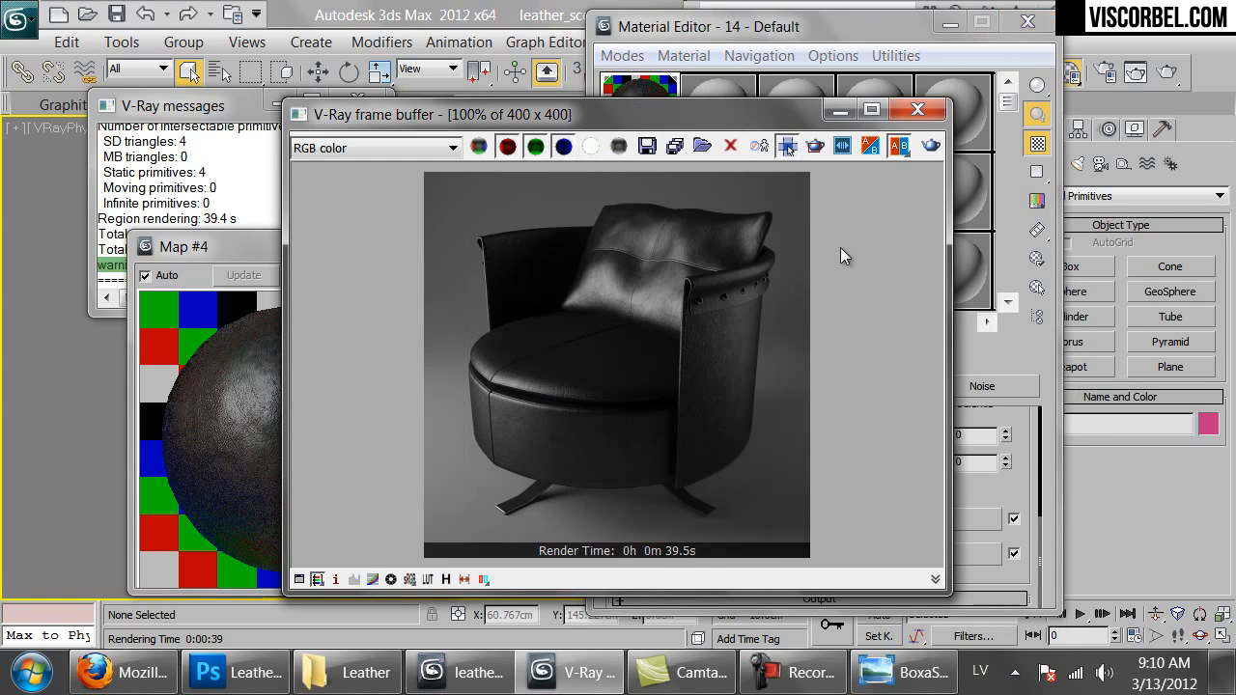
left_click(927, 151)
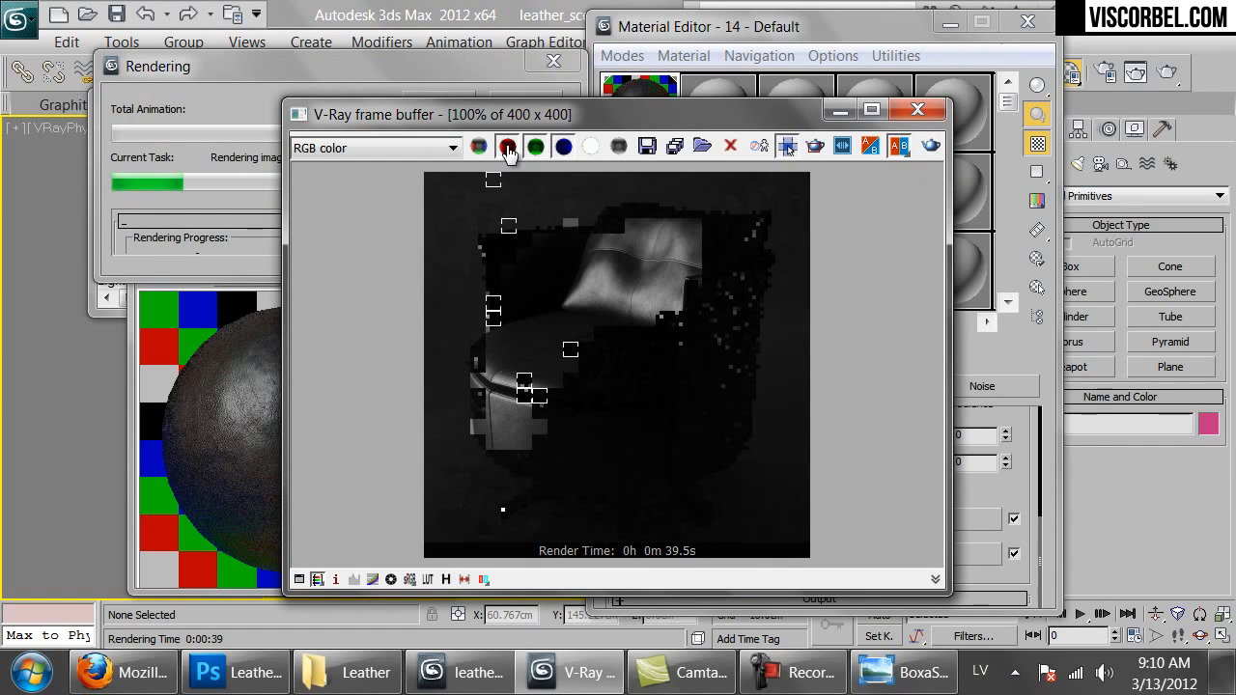
left_click(541, 94)
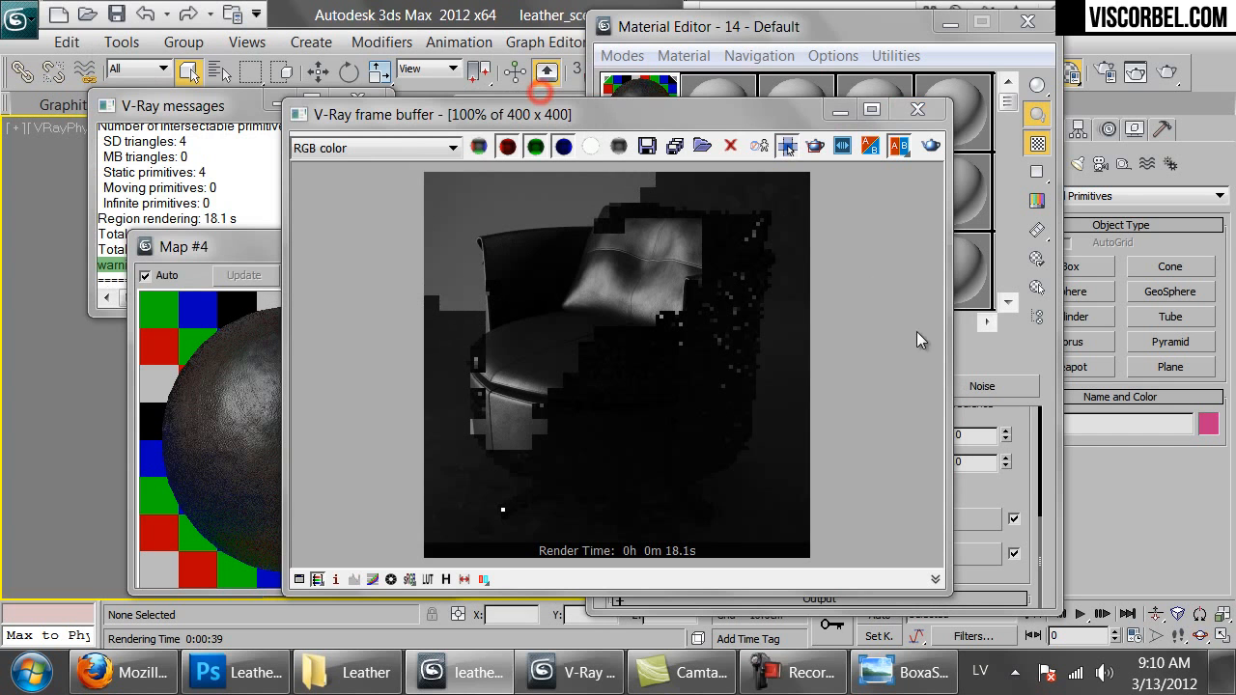
Step: Set the material's Bump amount to 120 and test-render the armchair
left_click(991, 495)
left_click(898, 355)
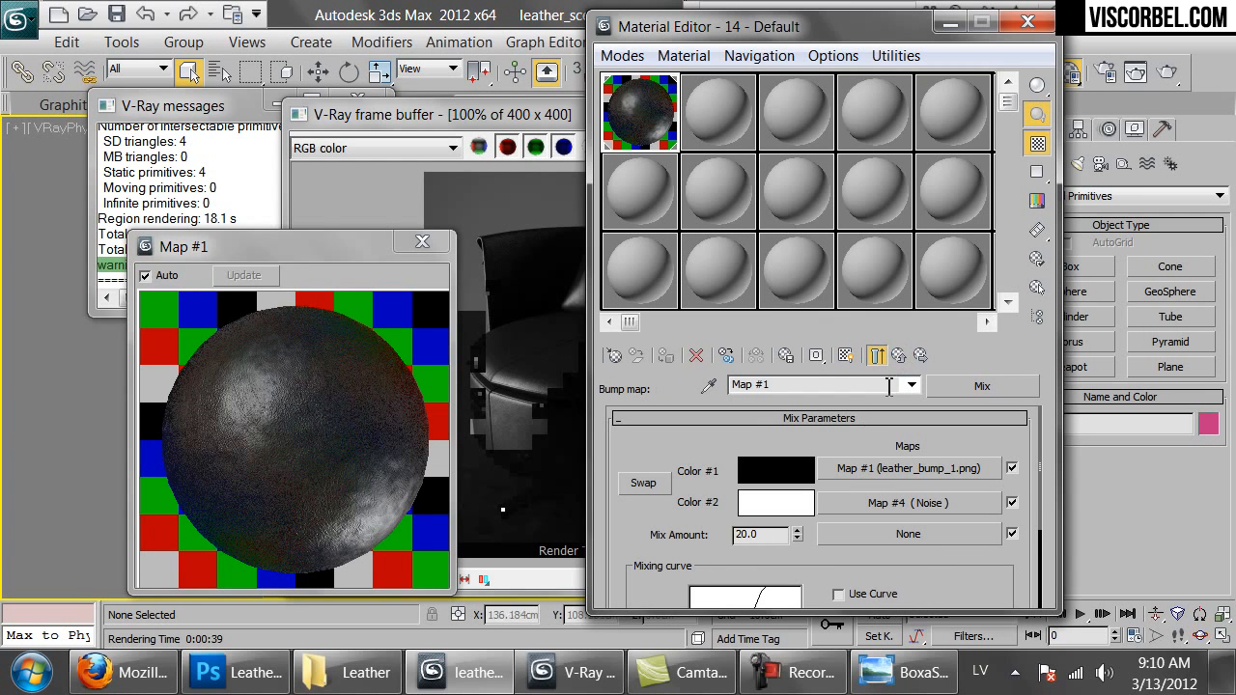
left_click(897, 357)
scroll(775, 464, "down", 4)
left_click_drag(730, 486, 527, 459)
type("120")
key("Return")
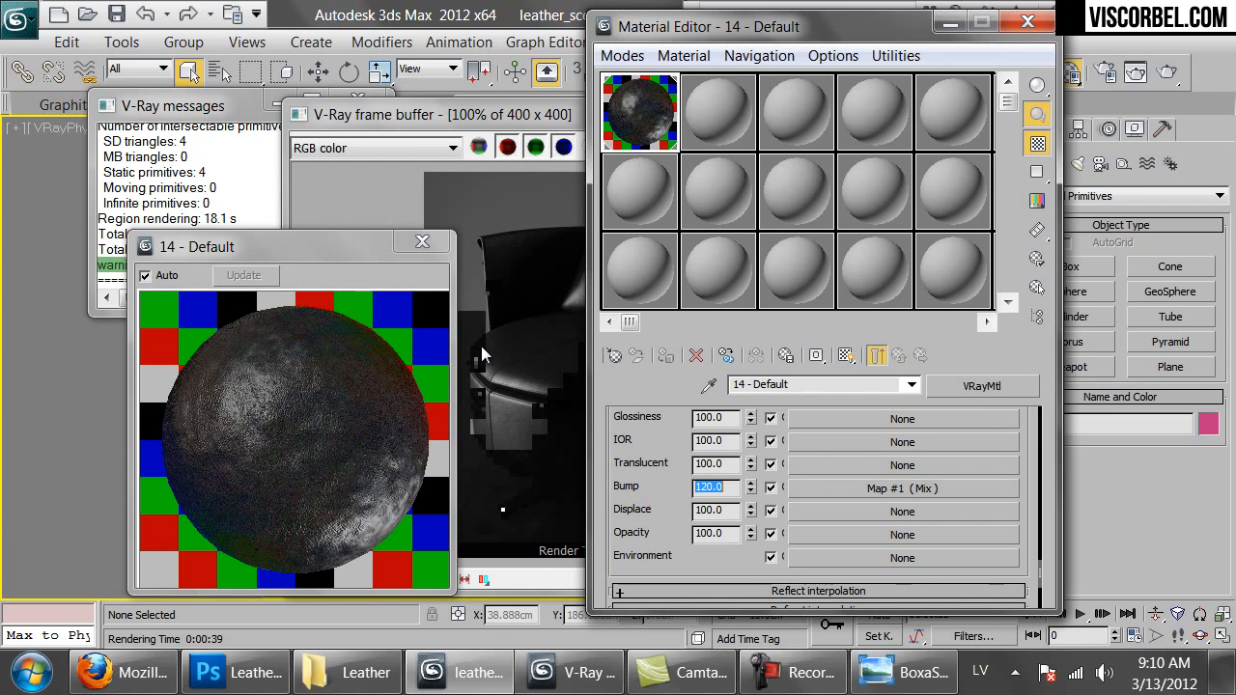
left_click(482, 355)
left_click(930, 146)
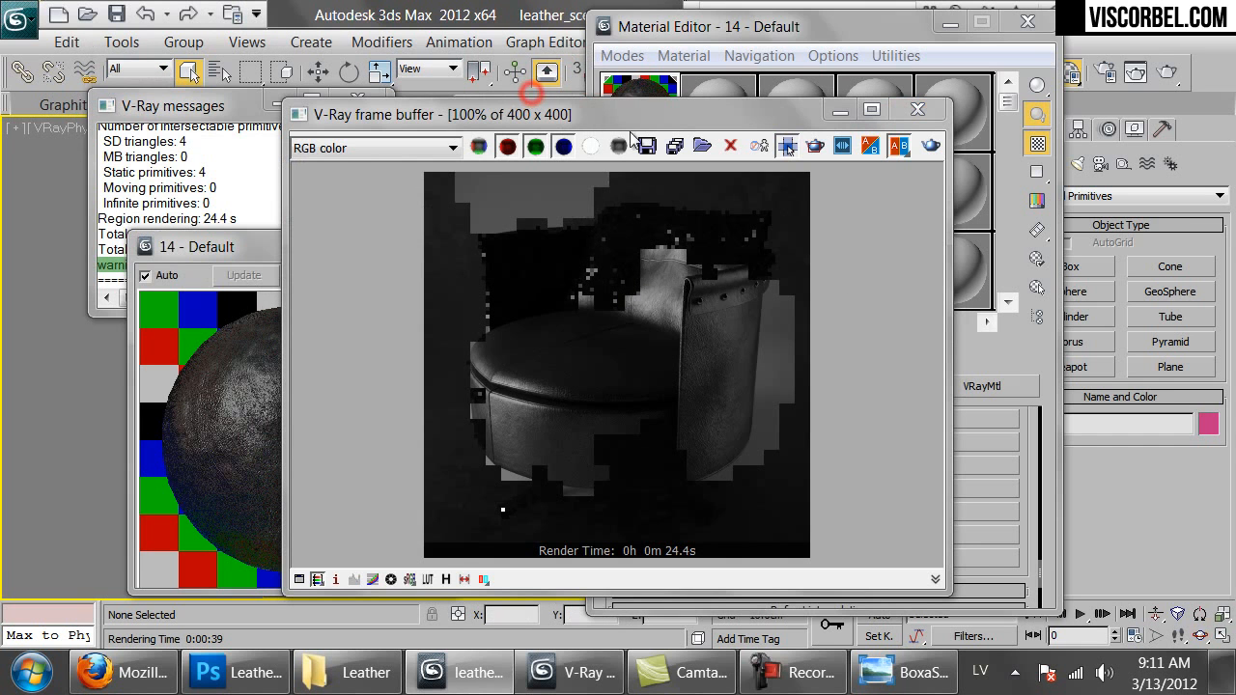
Step: Set the size of the Noise map inside the bump Mix map to 40 and re-render the armchair
left_click(1031, 521)
left_click(876, 495)
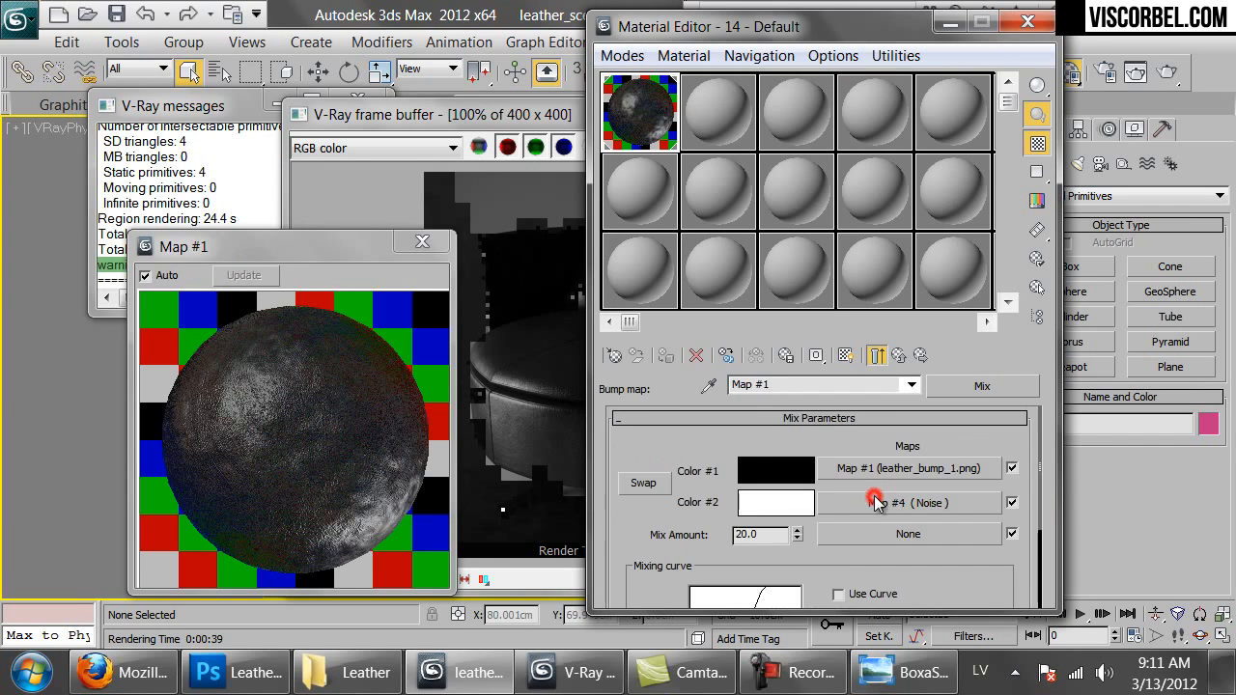
left_click(846, 507)
scroll(691, 551, "down", 5)
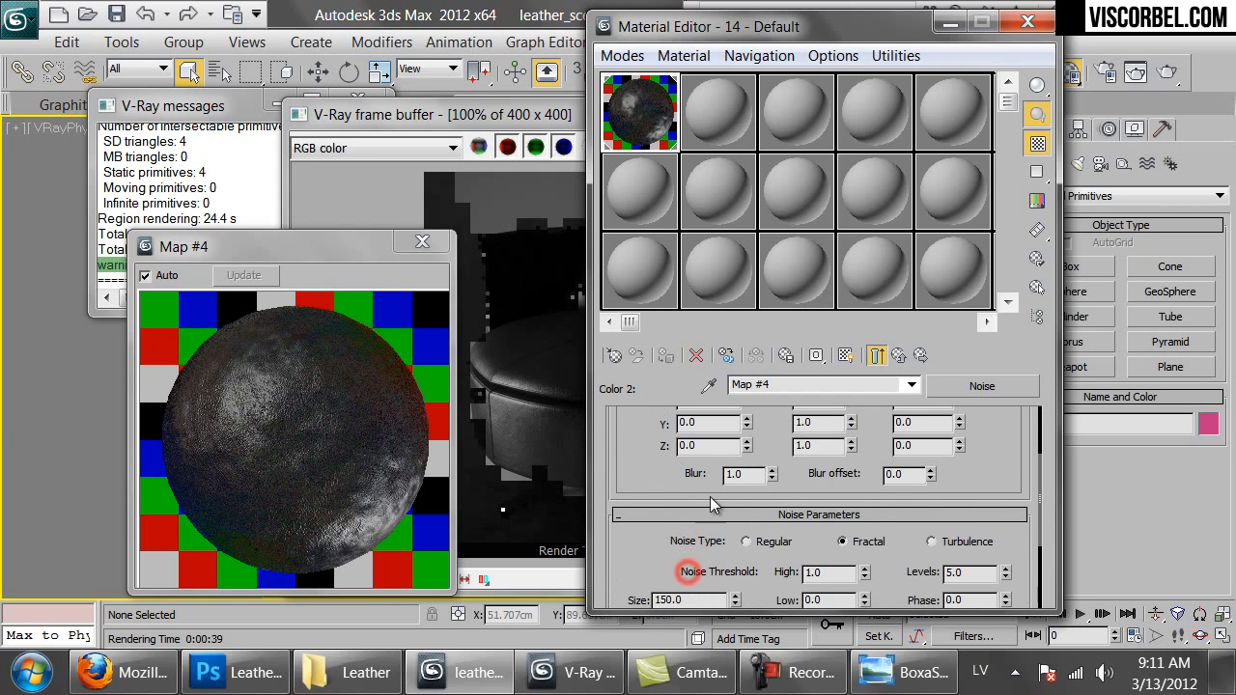
double_click(691, 544)
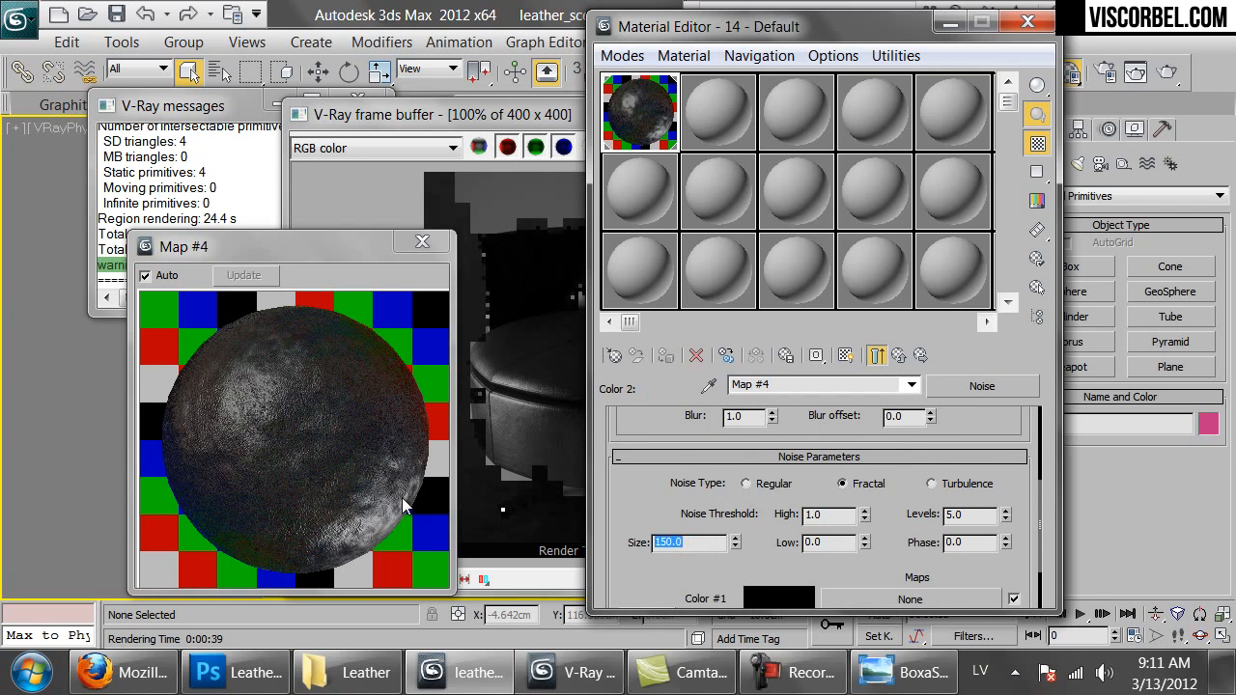
left_click(562, 248)
left_click(928, 146)
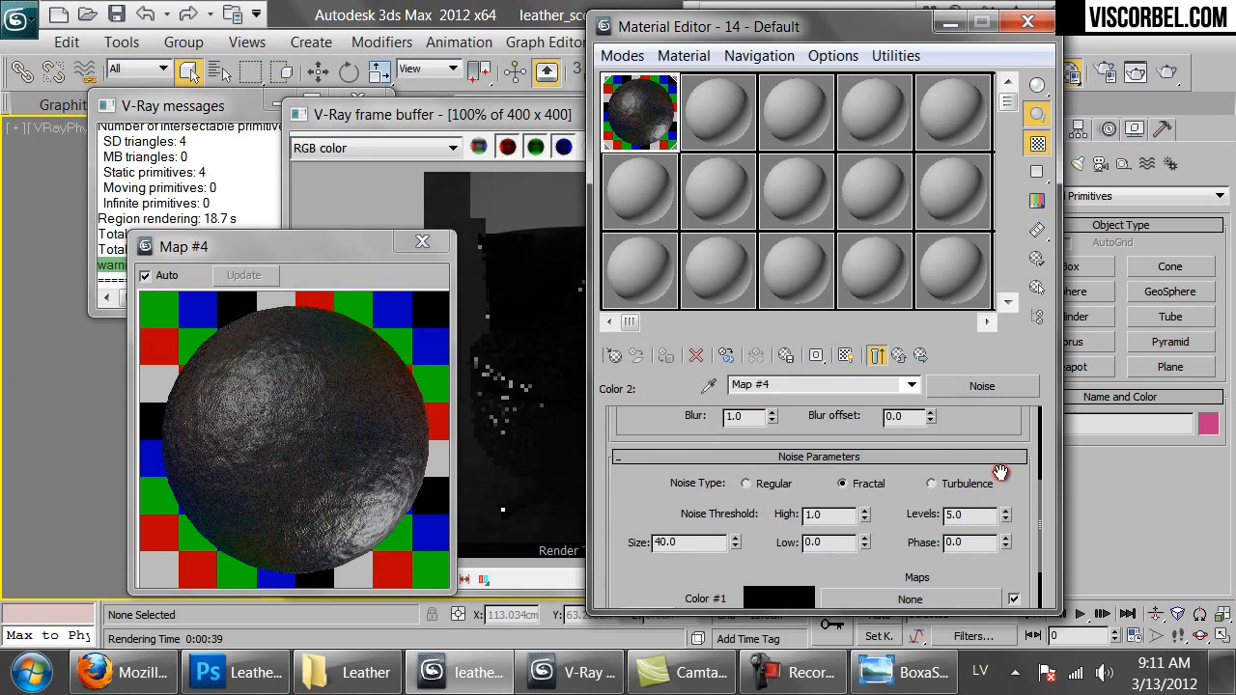
Step: Reduce the bump Mix map's Mix Amount to 5
left_click(1010, 516)
left_click(898, 355)
left_click(759, 537)
type("5")
key("Return")
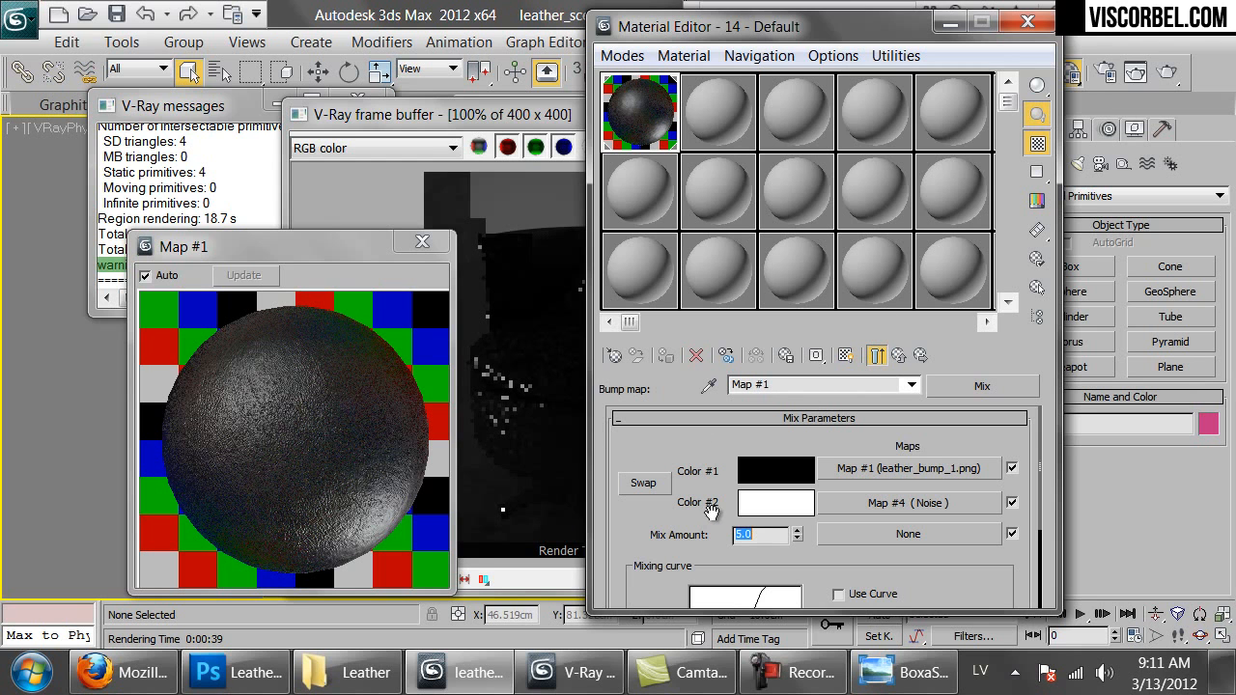
Step: Set the material's Bump amount to 60 and render the armchair
left_click(899, 354)
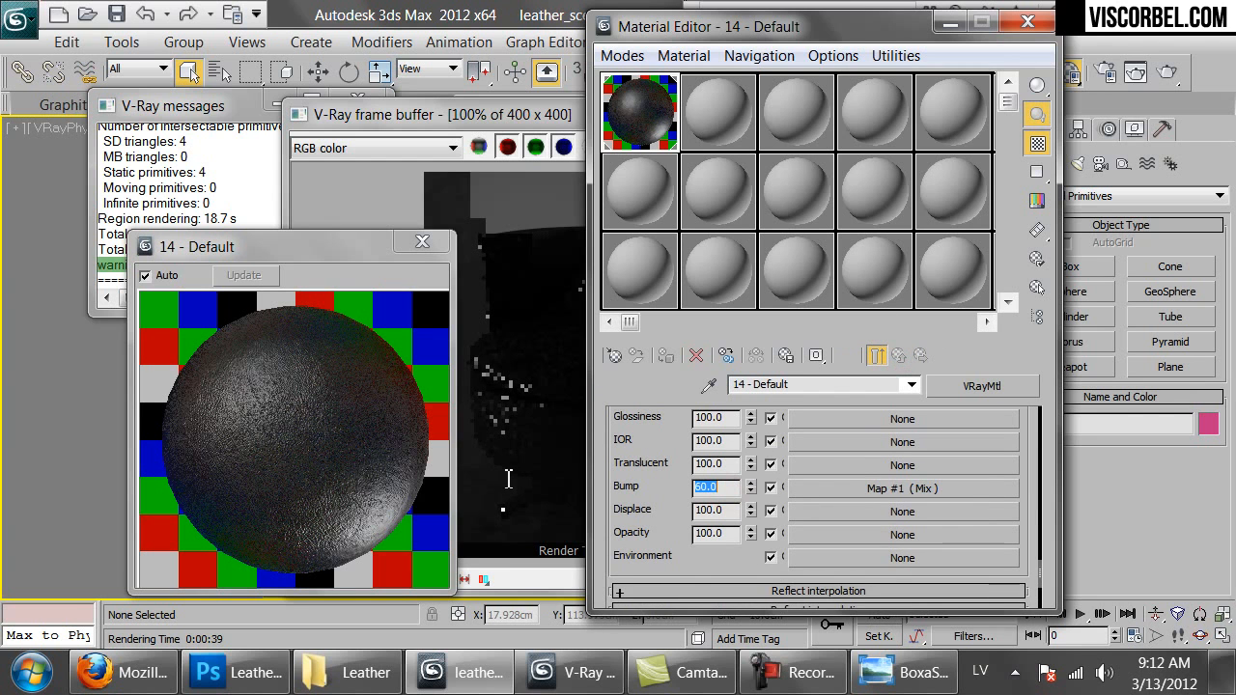
left_click(481, 283)
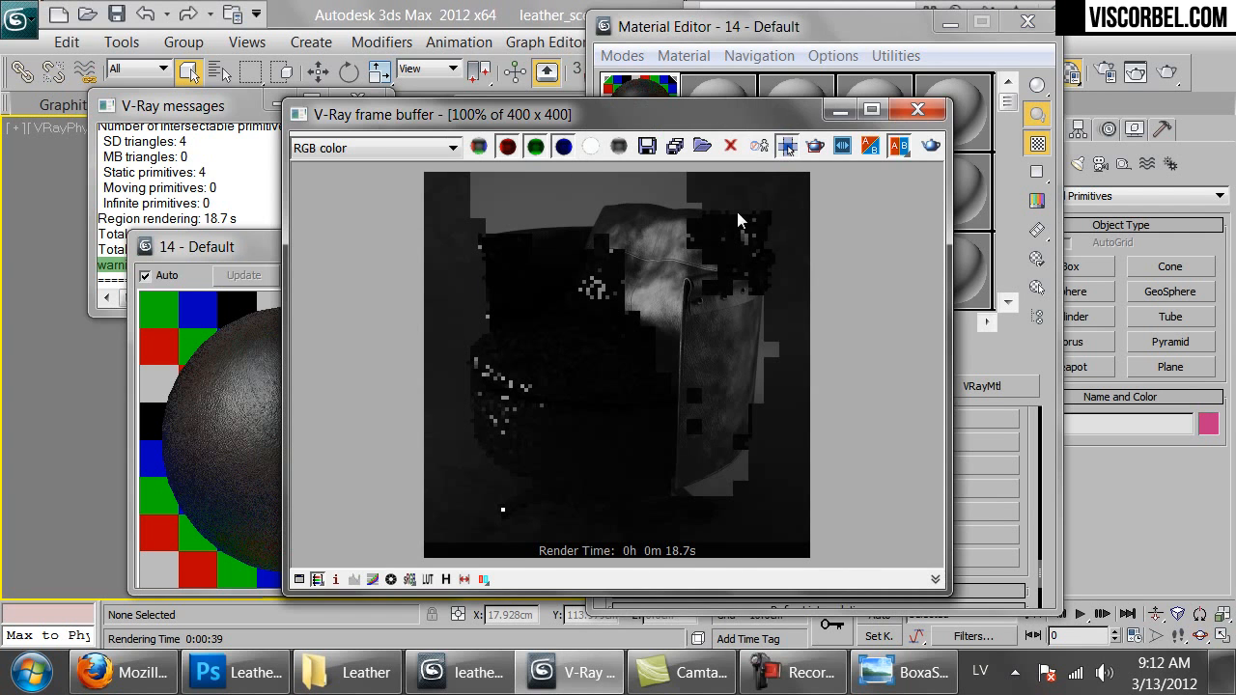
left_click(932, 146)
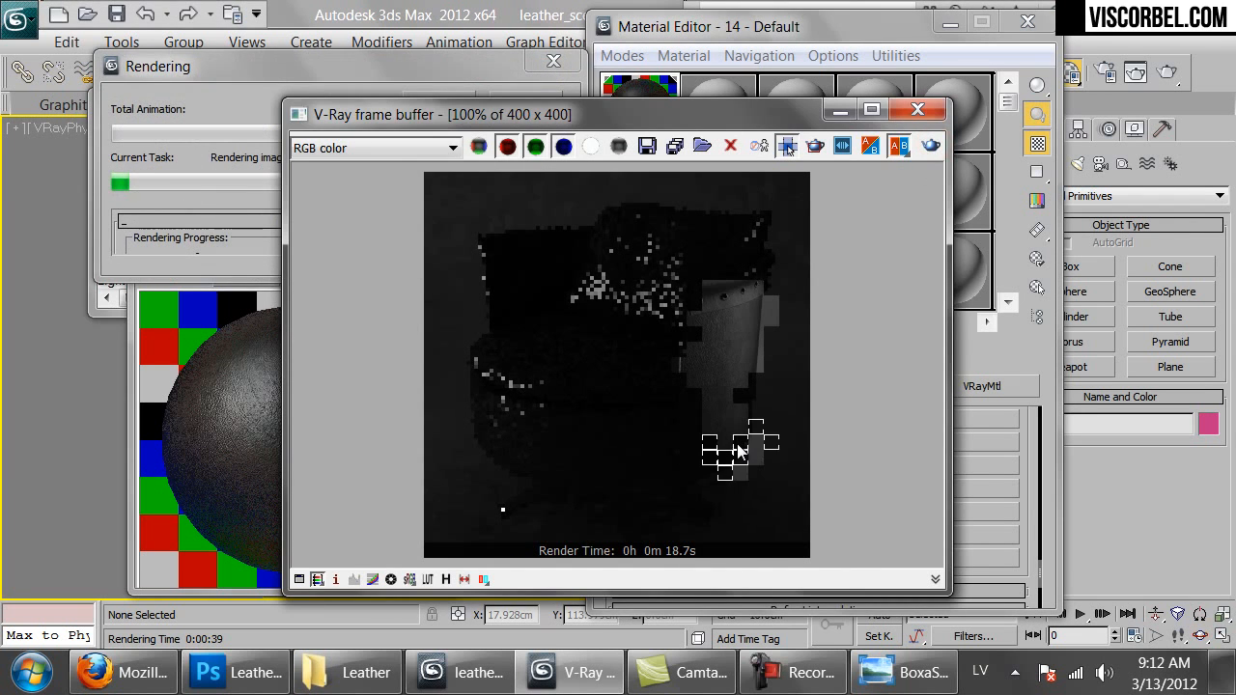
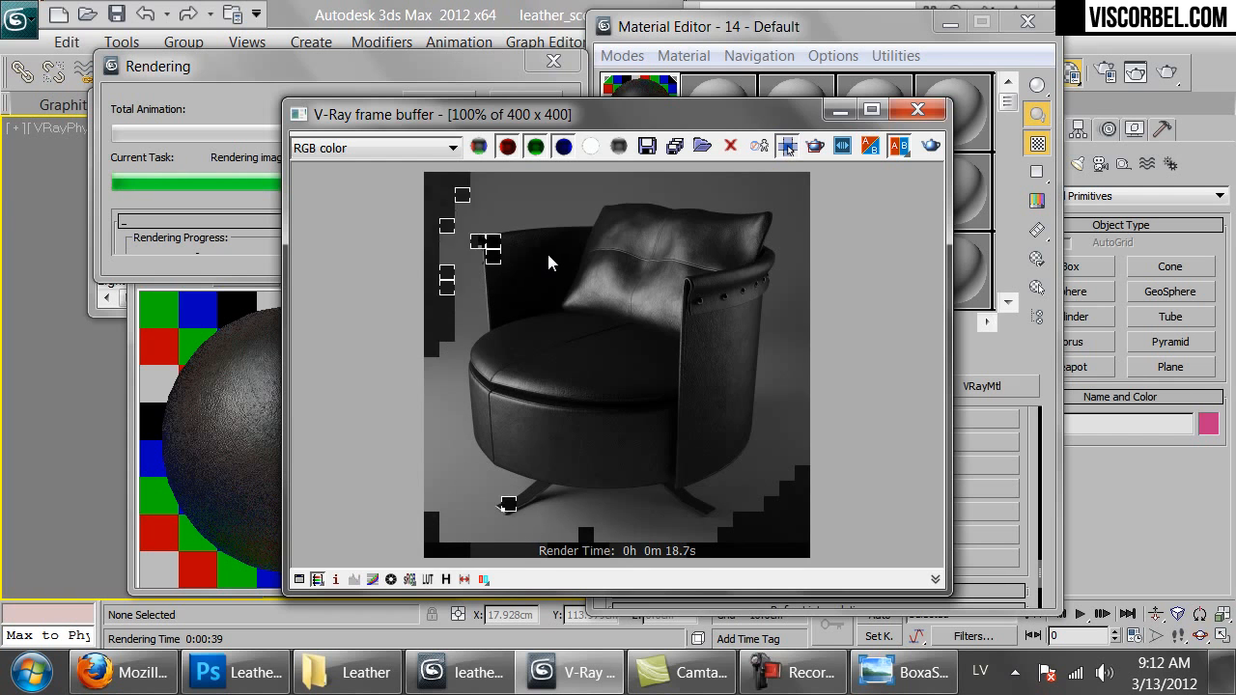
Step: Darken the material's Reflect colour to a near-black grey with a value of 2
left_click_drag(1028, 435, 1048, 568)
scroll(681, 421, "up", 3)
scroll(697, 428, "up", 10)
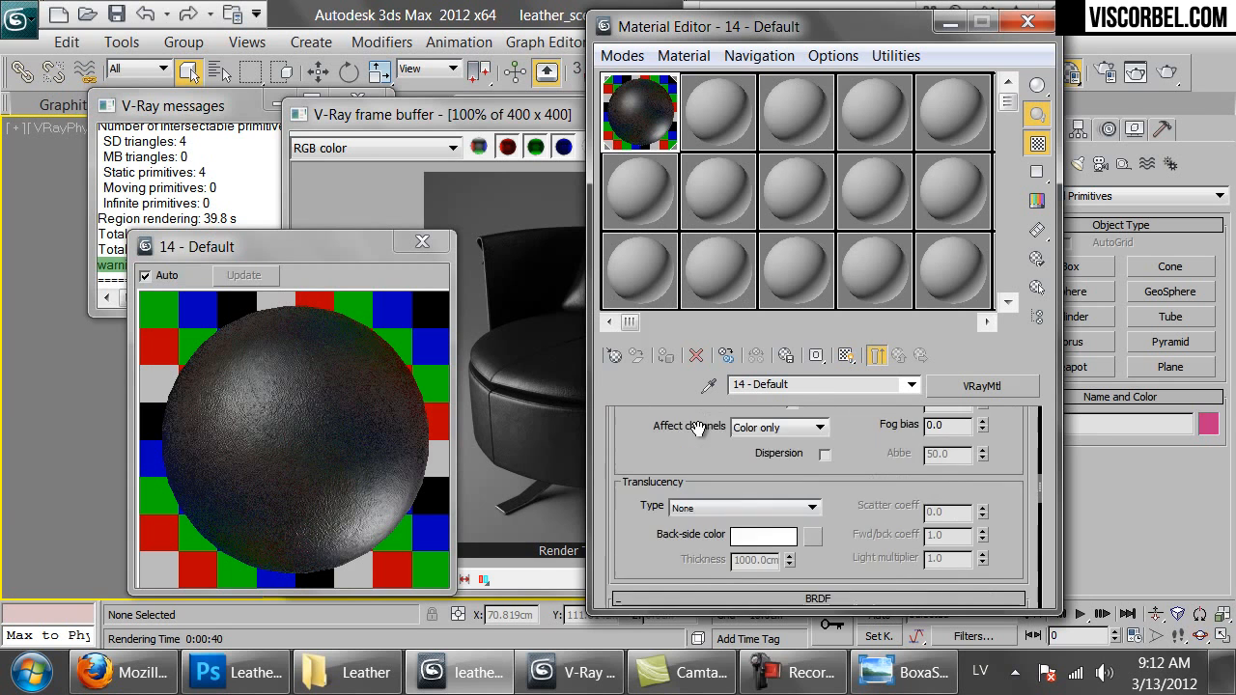
scroll(758, 471, "down", 2)
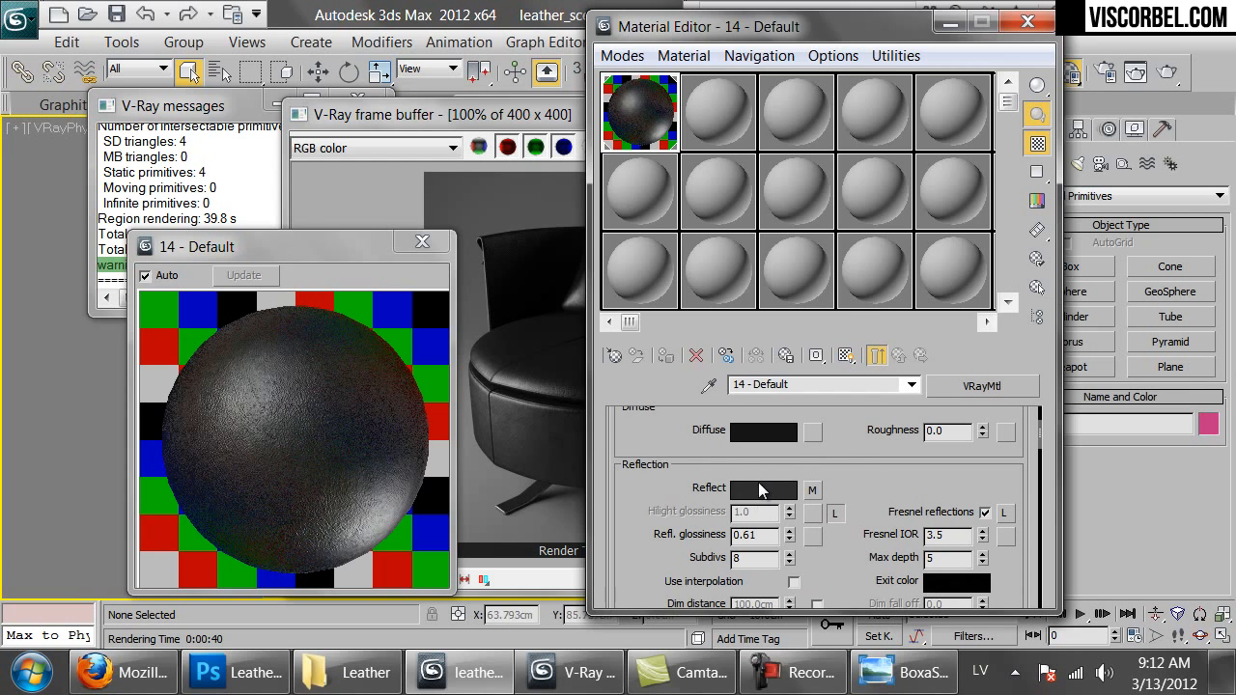
left_click(760, 490)
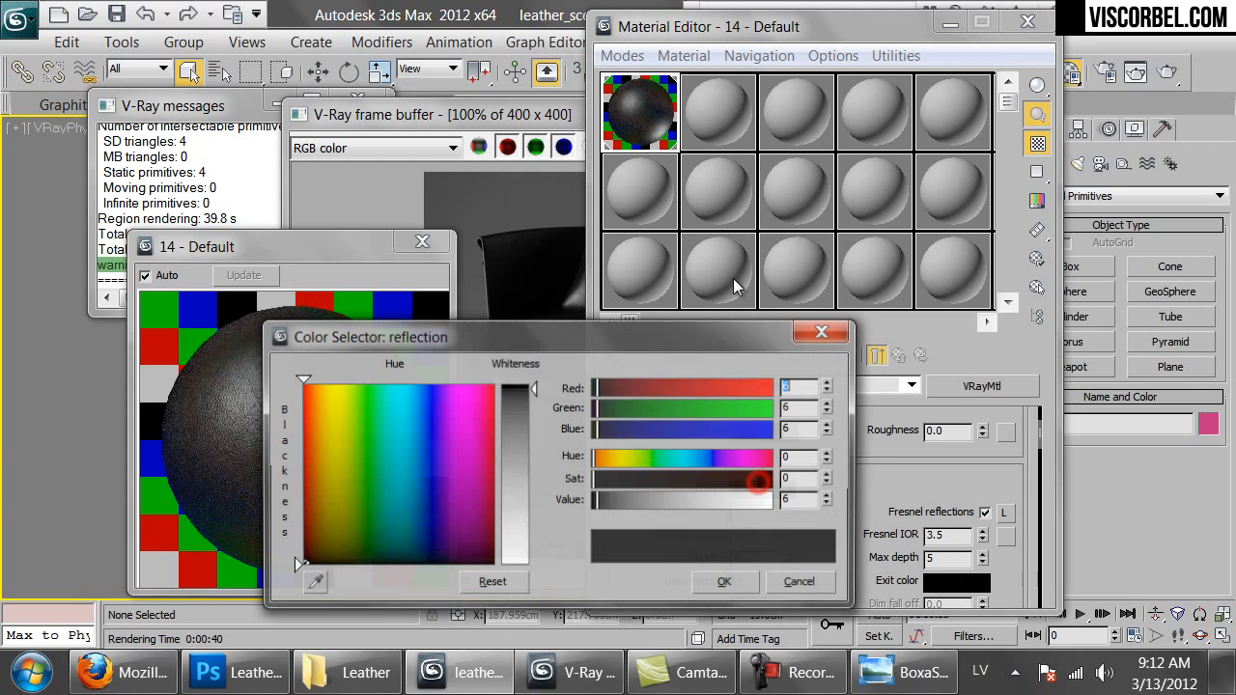
left_click_drag(829, 504, 833, 519)
left_click(831, 497)
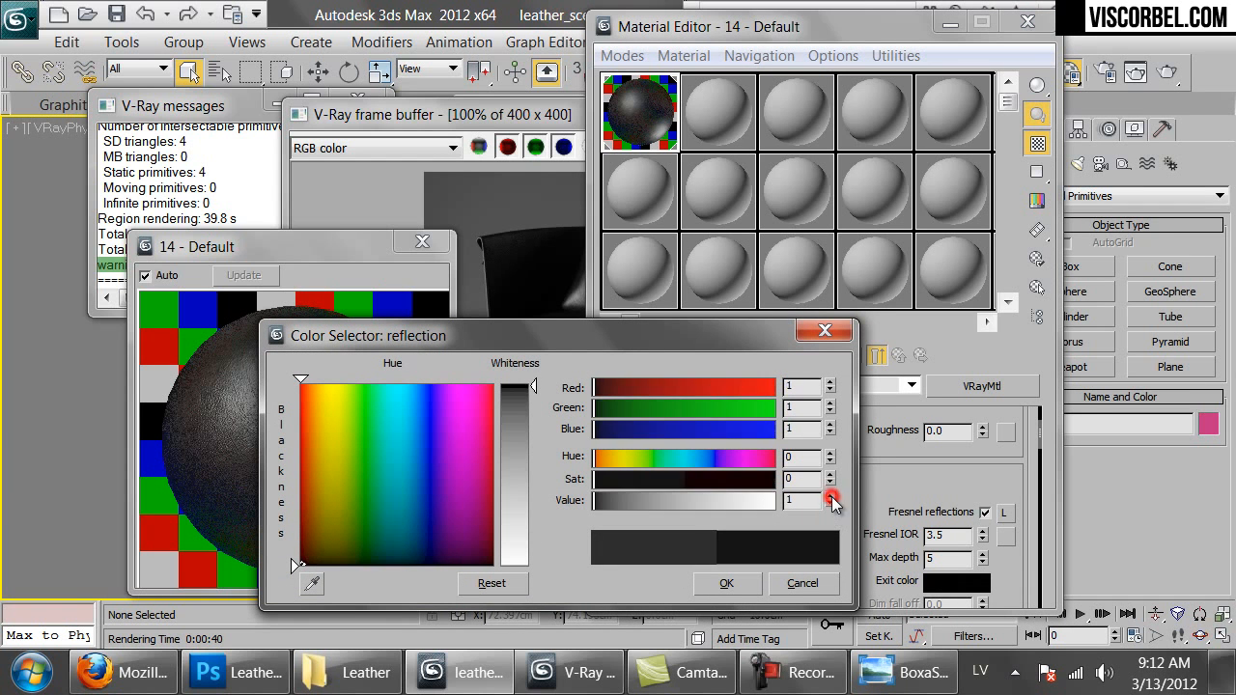
left_click(726, 583)
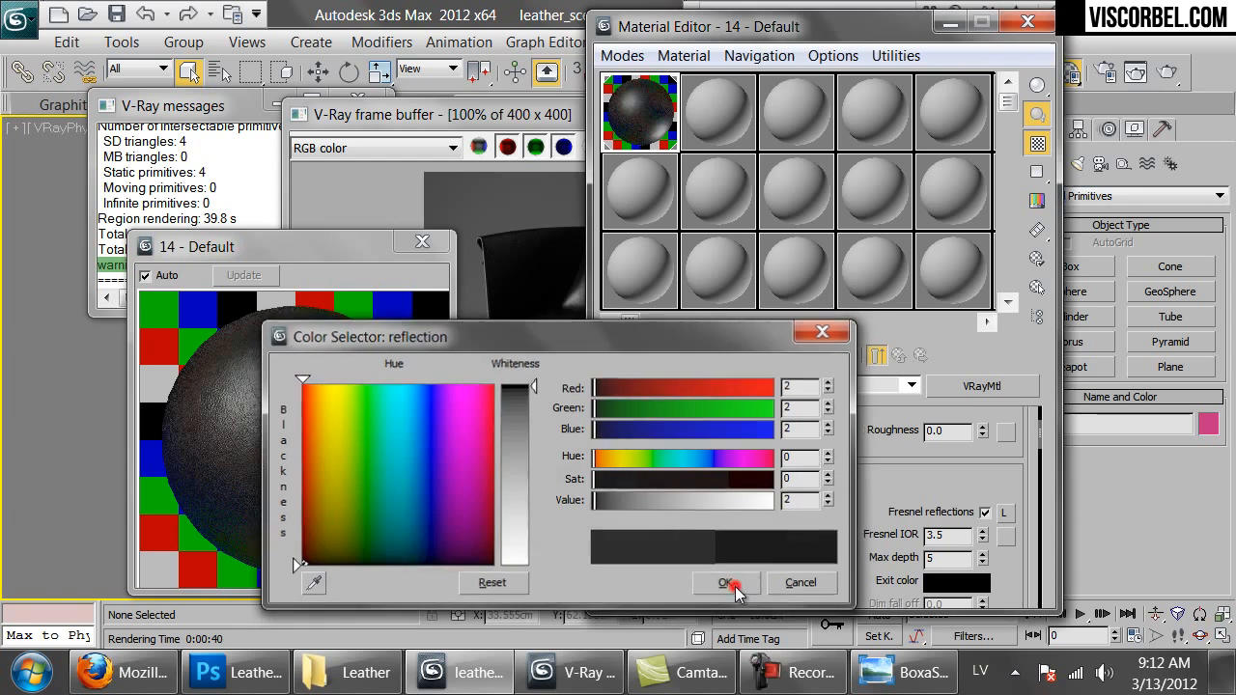
Step: Set the Reflect map amount to 30
scroll(880, 538, "down", 15)
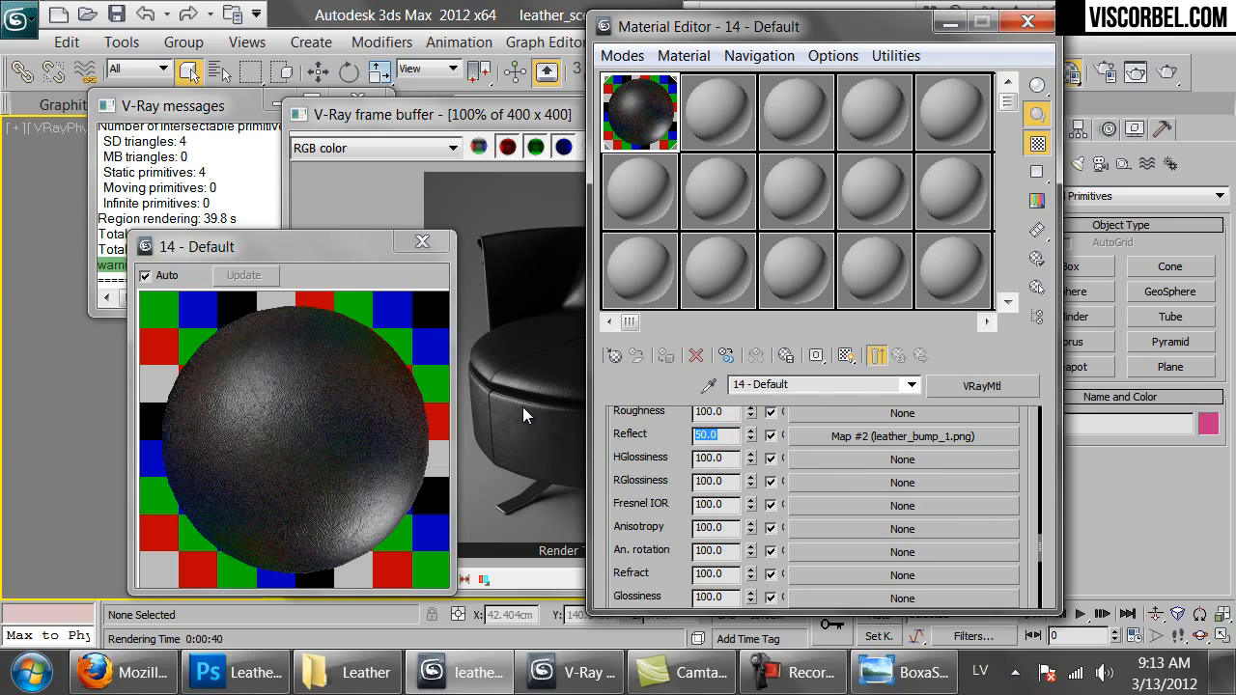
type("30")
key("Return")
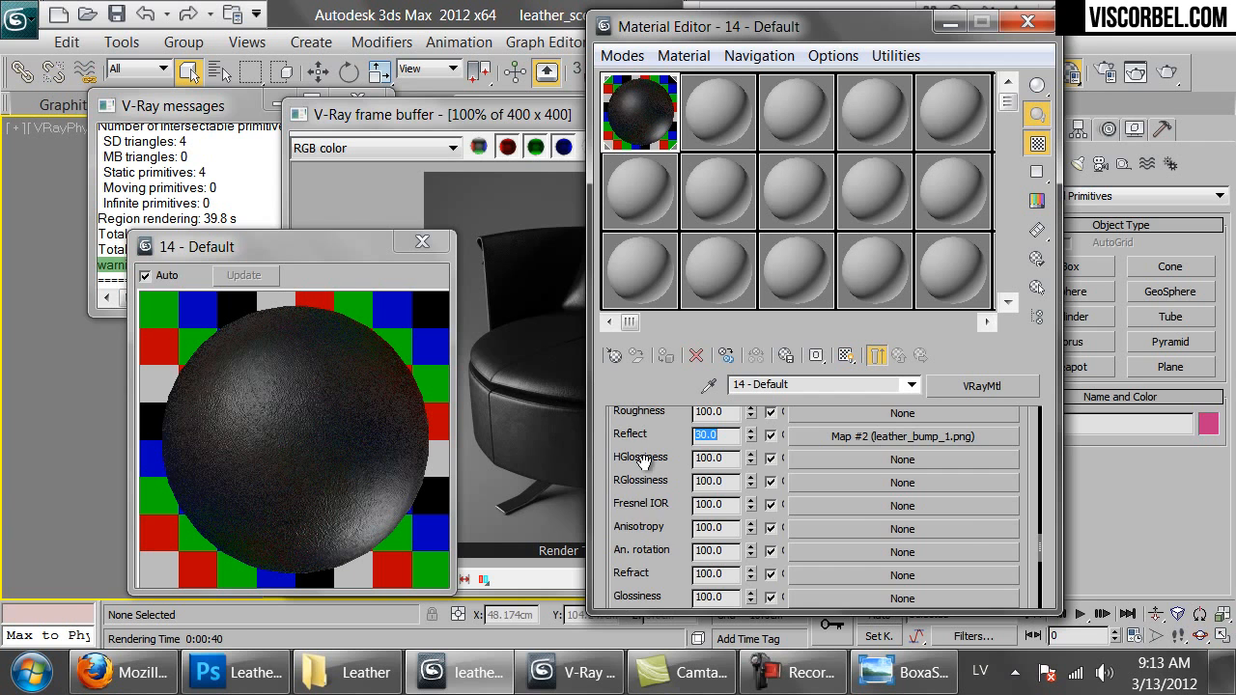
Step: Raise the reflection glossiness to 0.73 and render the armchair with the shinier leather
scroll(721, 431, "up", 5)
scroll(721, 430, "up", 5)
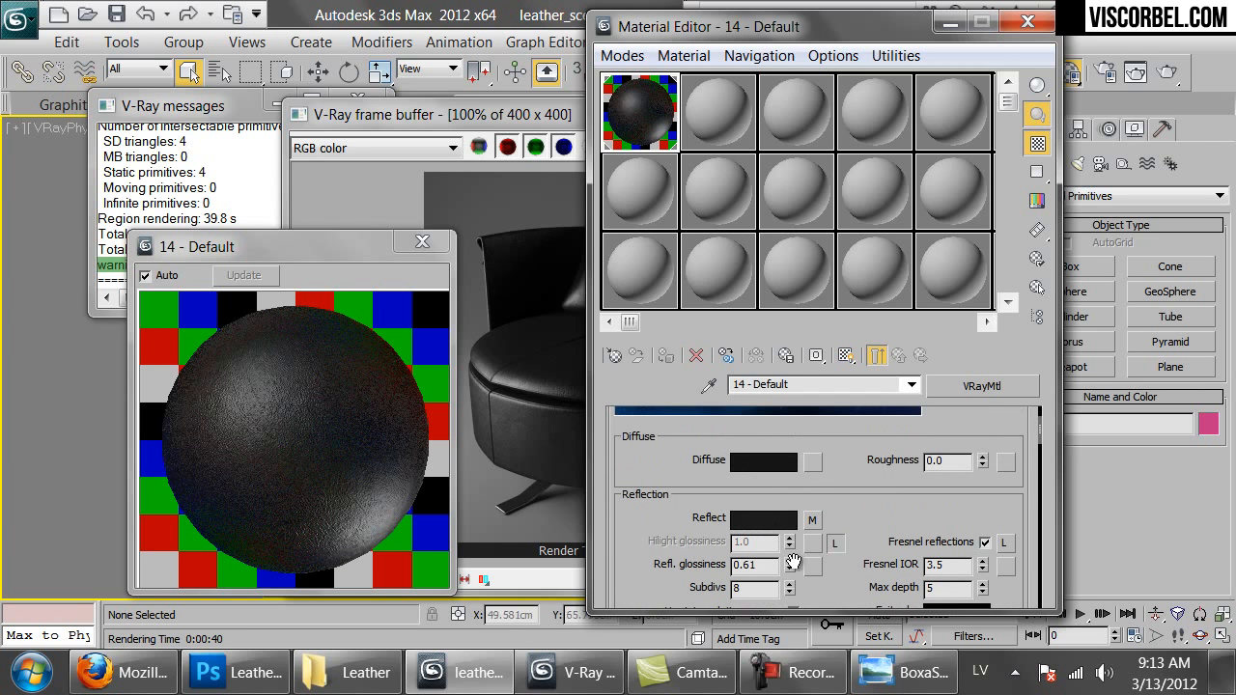
left_click_drag(788, 566, 784, 548)
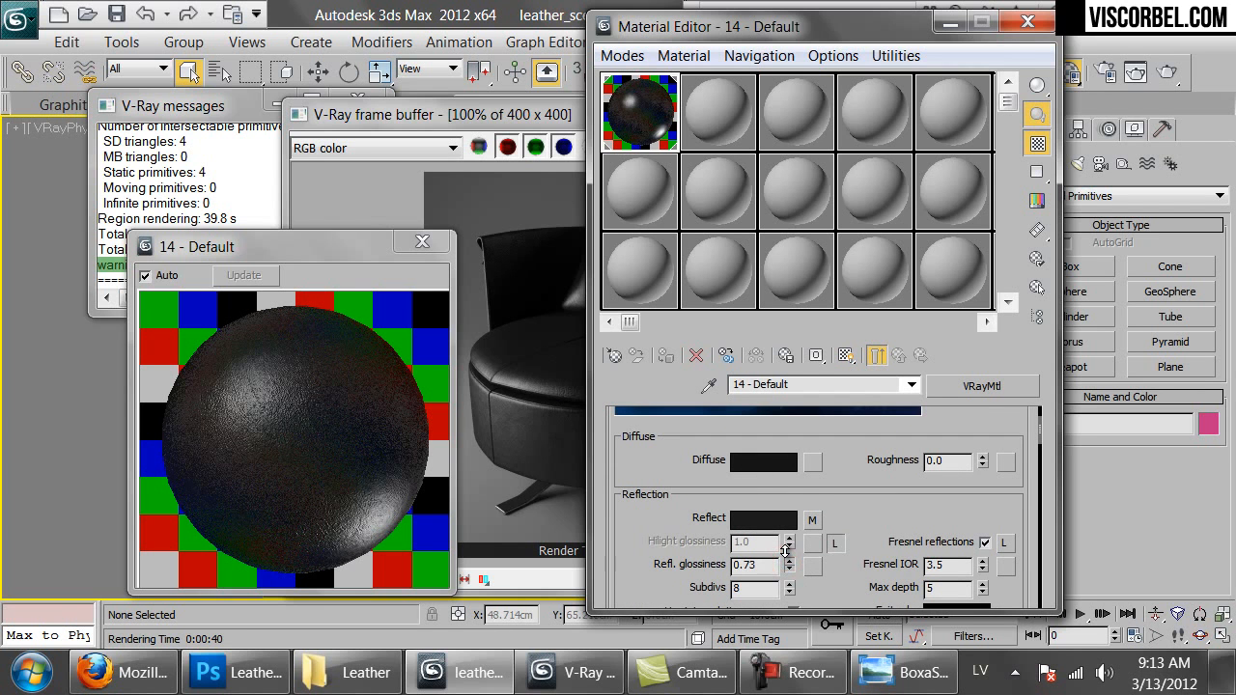
left_click(484, 225)
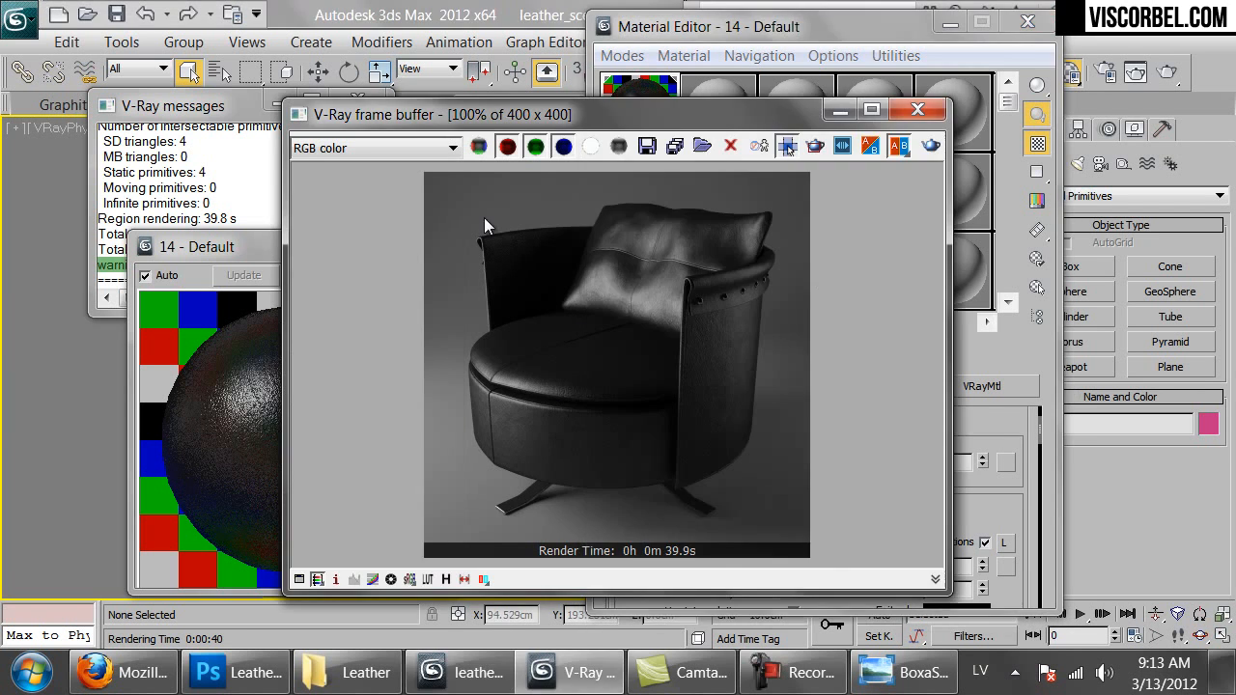
left_click(930, 146)
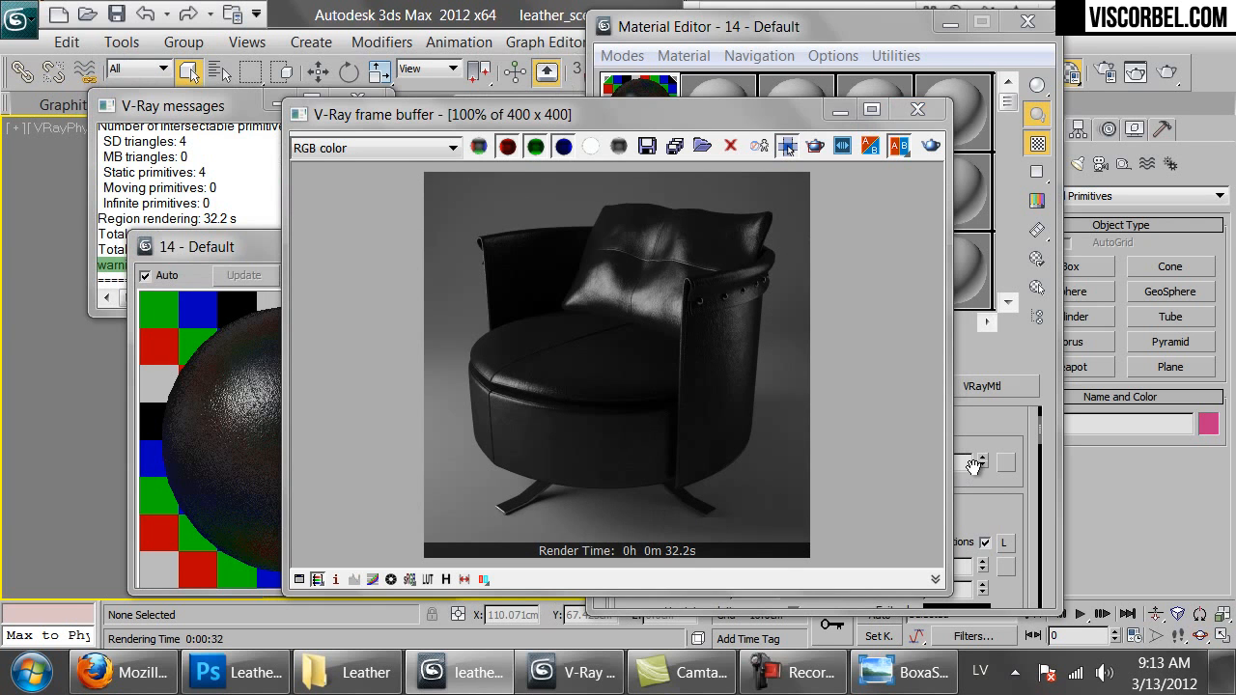
Step: Rename the leather material as Black_shiny and copy it into the second sample slot
left_click(990, 500)
left_click(813, 384)
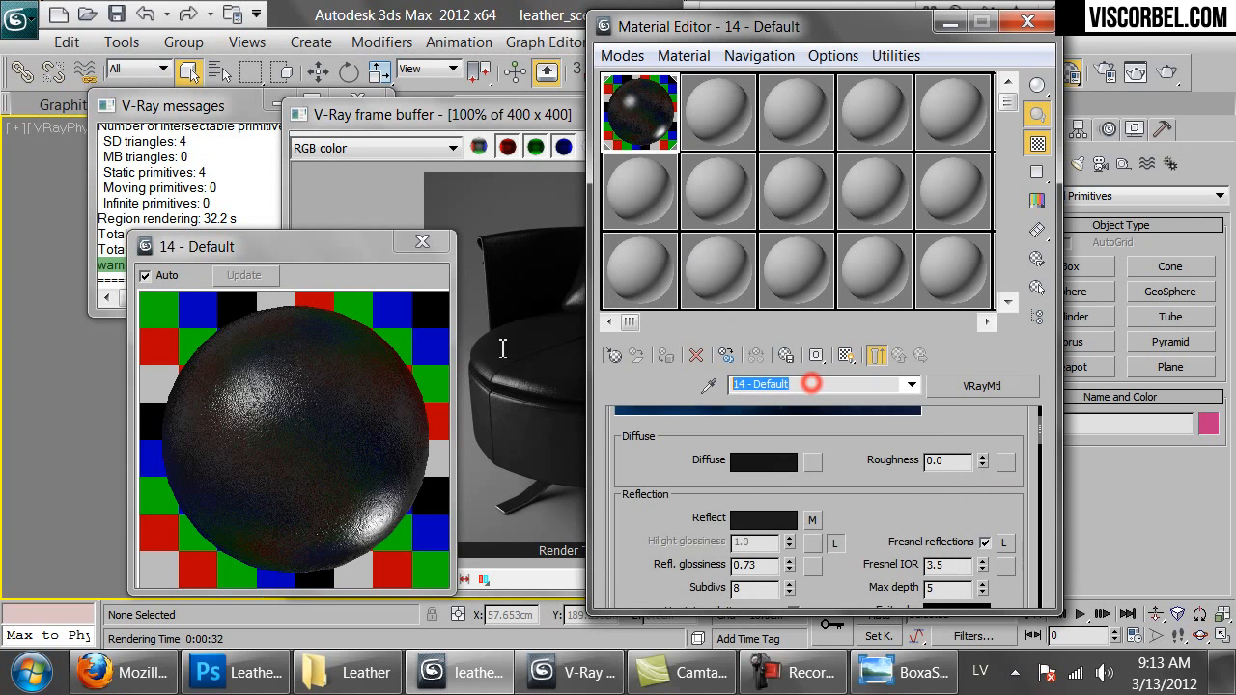
type("Black_shiny")
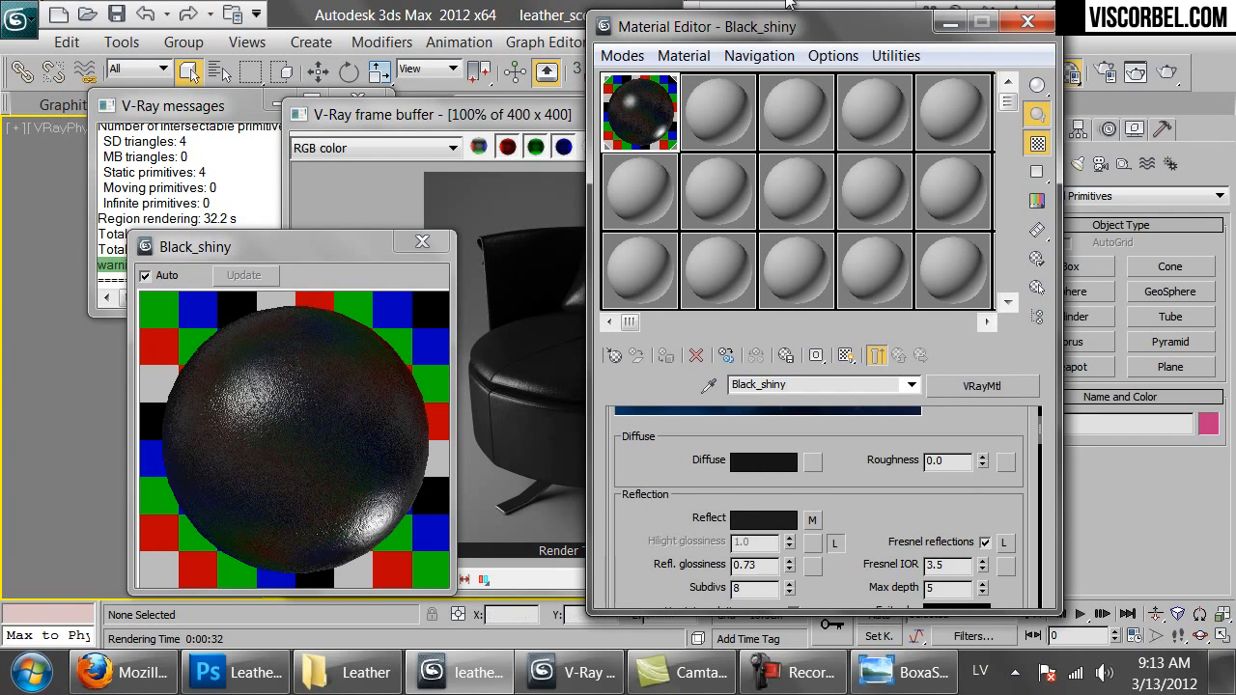
left_click_drag(695, 102, 712, 110)
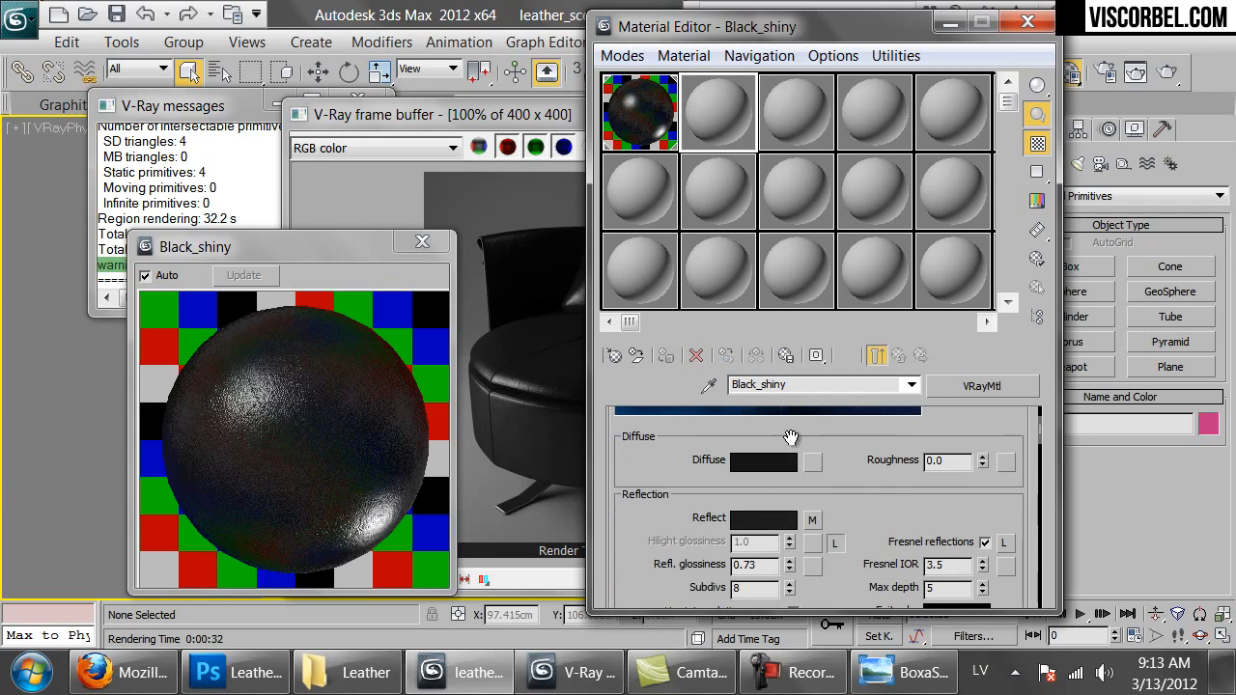
Step: Rename the original material in the first sample slot as Leather_black_shiny
left_click(642, 130)
left_click(731, 386)
type("Leather_")
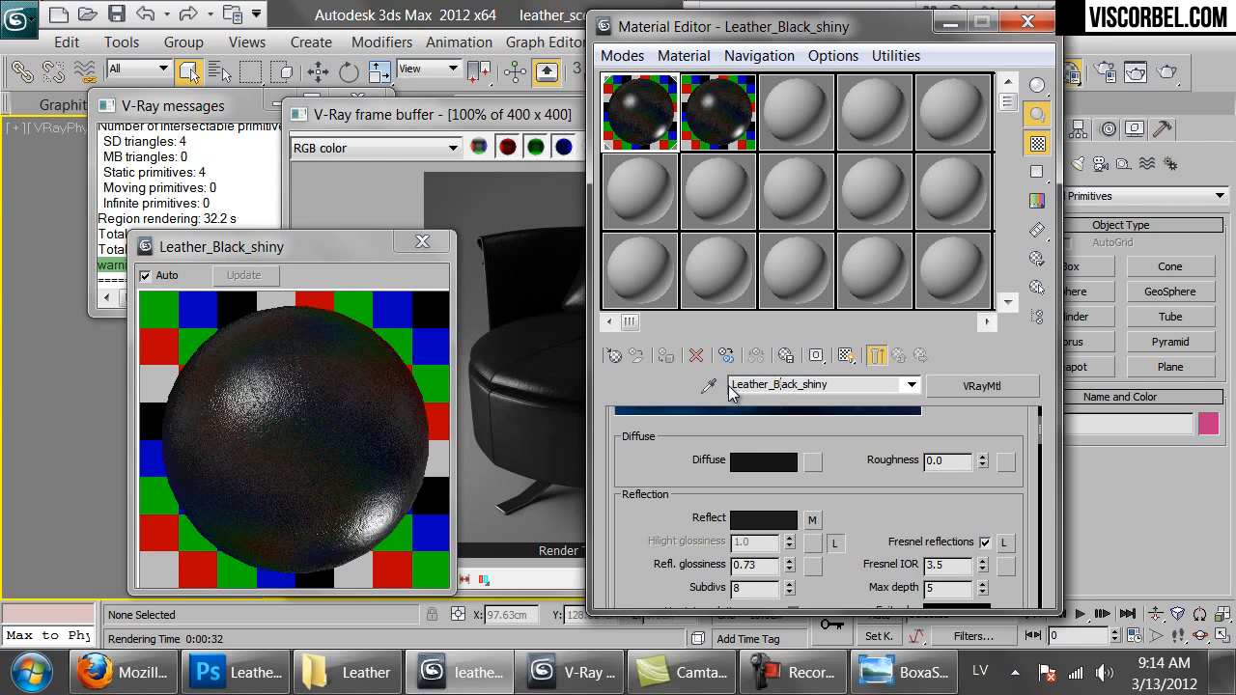
key("Delete")
type("b")
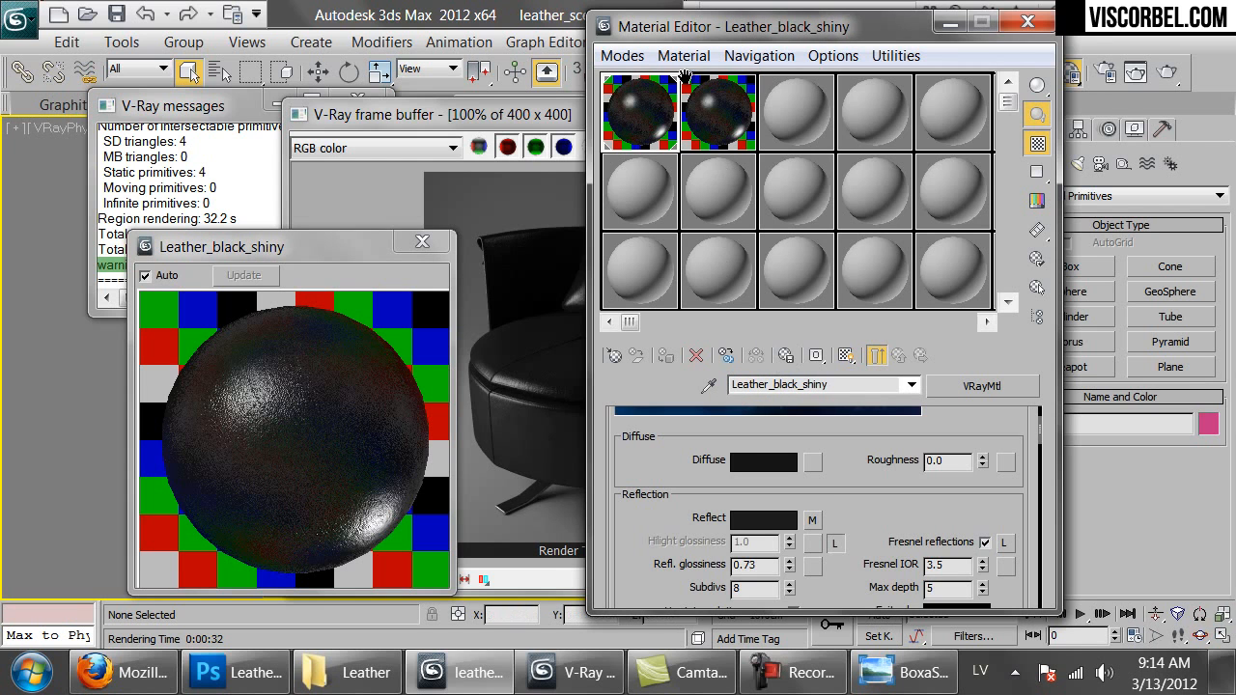
Step: Set the copied material's Diffuse colour to a dark brown with red 15, green 5 and blue 2
left_click(740, 119)
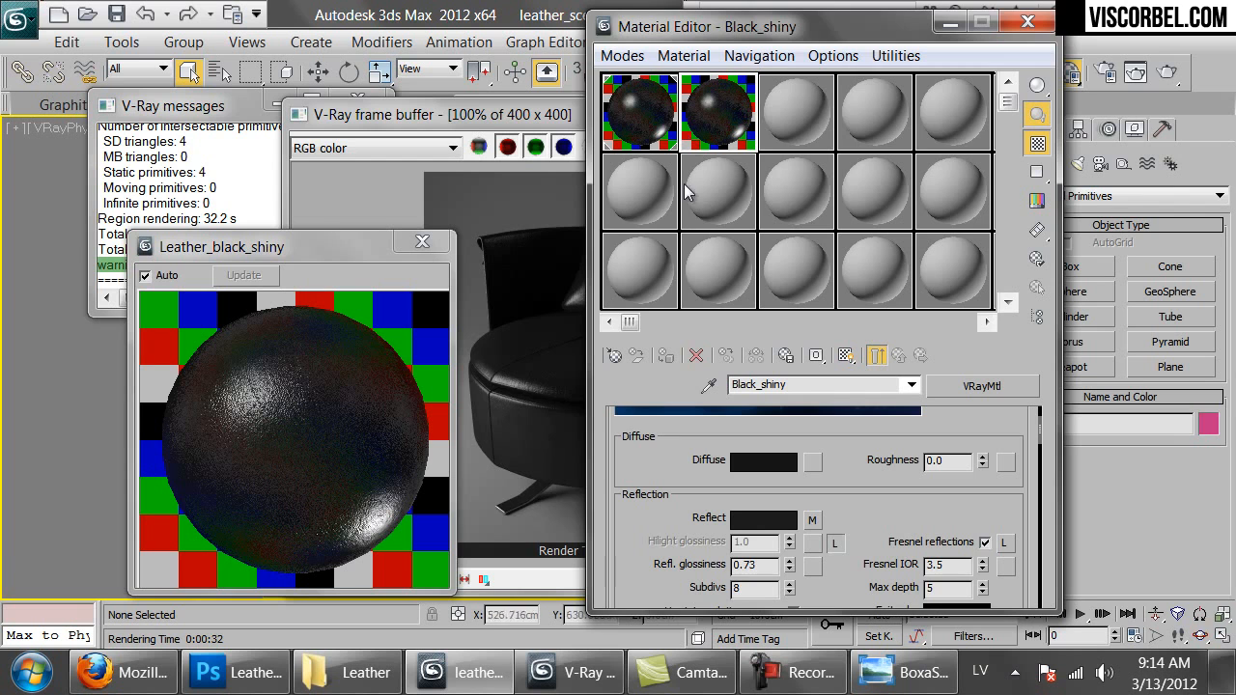
left_click_drag(784, 30, 906, 31)
left_click(880, 459)
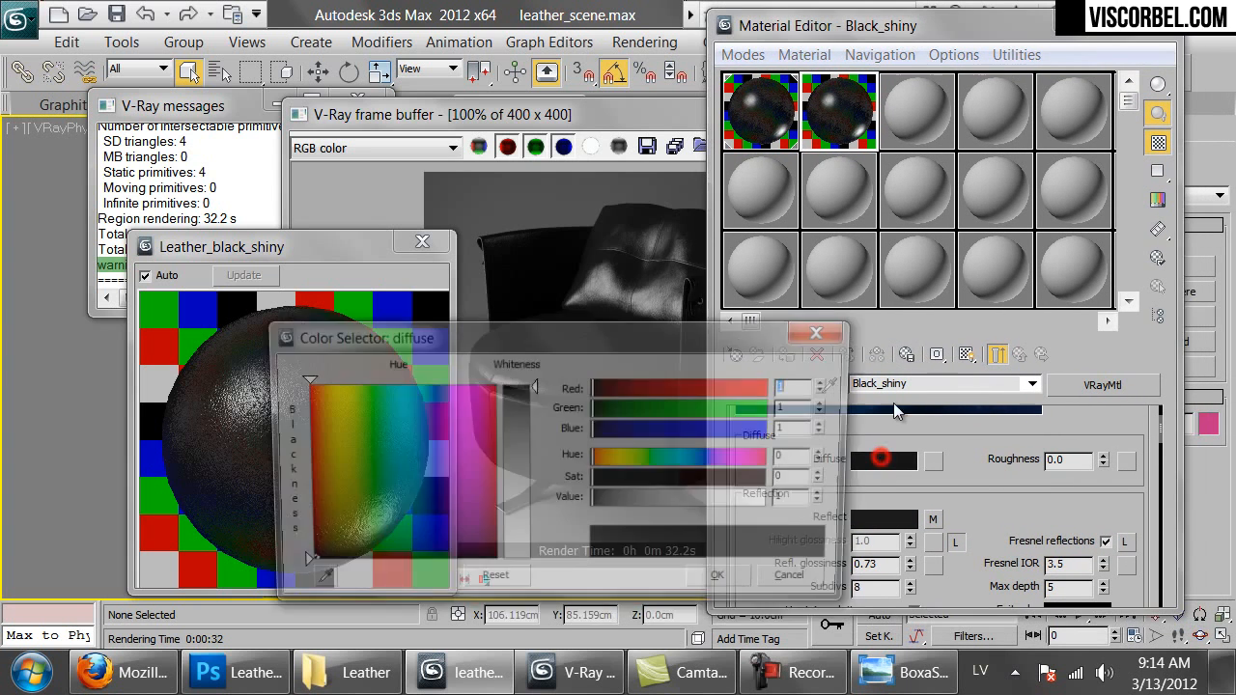
left_click_drag(687, 478, 734, 480)
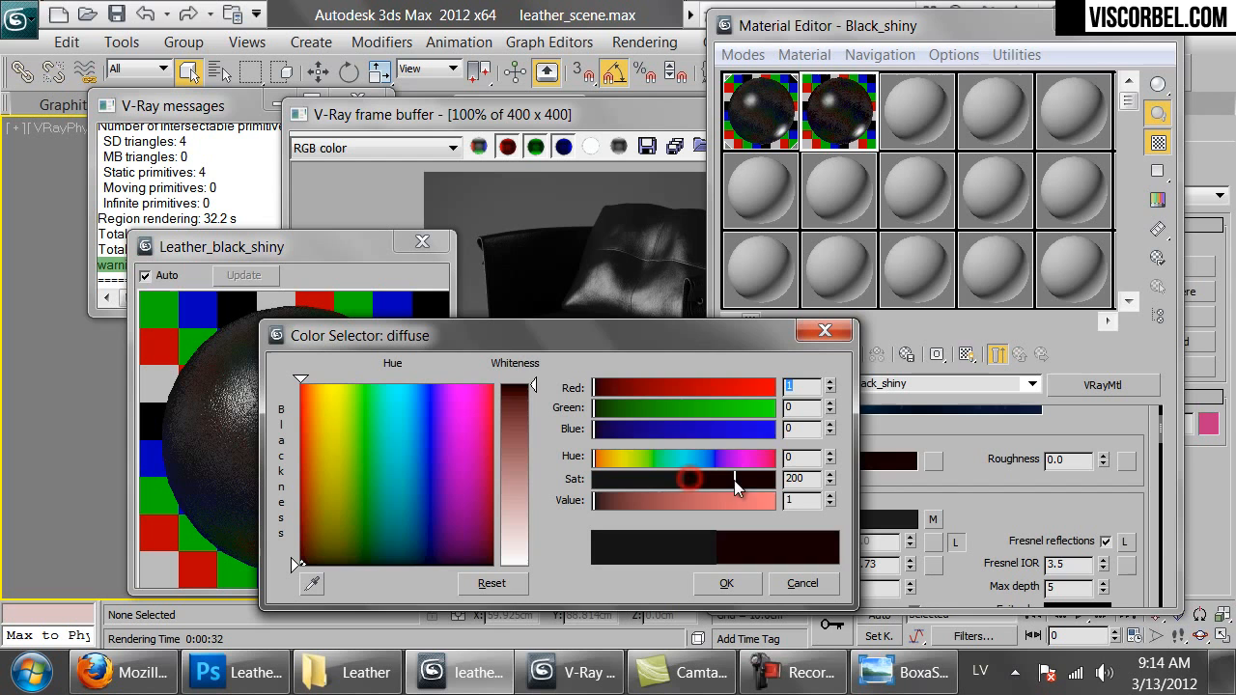
left_click(605, 457)
left_click(607, 500)
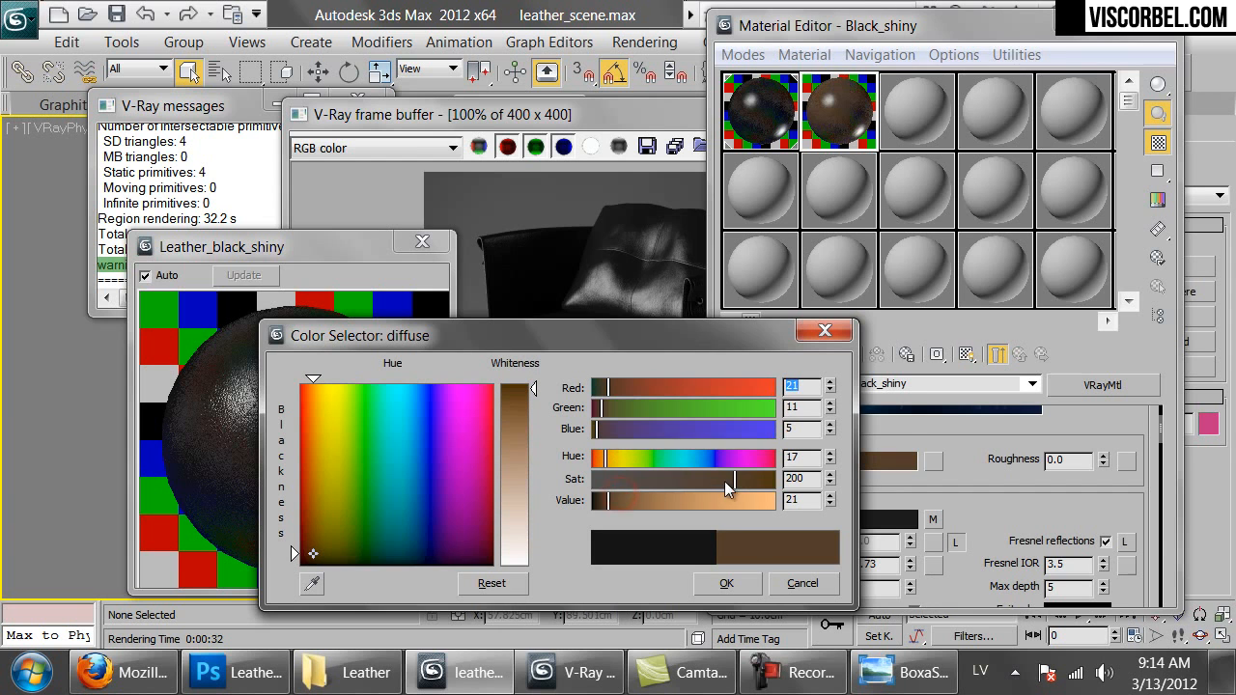
left_click_drag(767, 474, 772, 476)
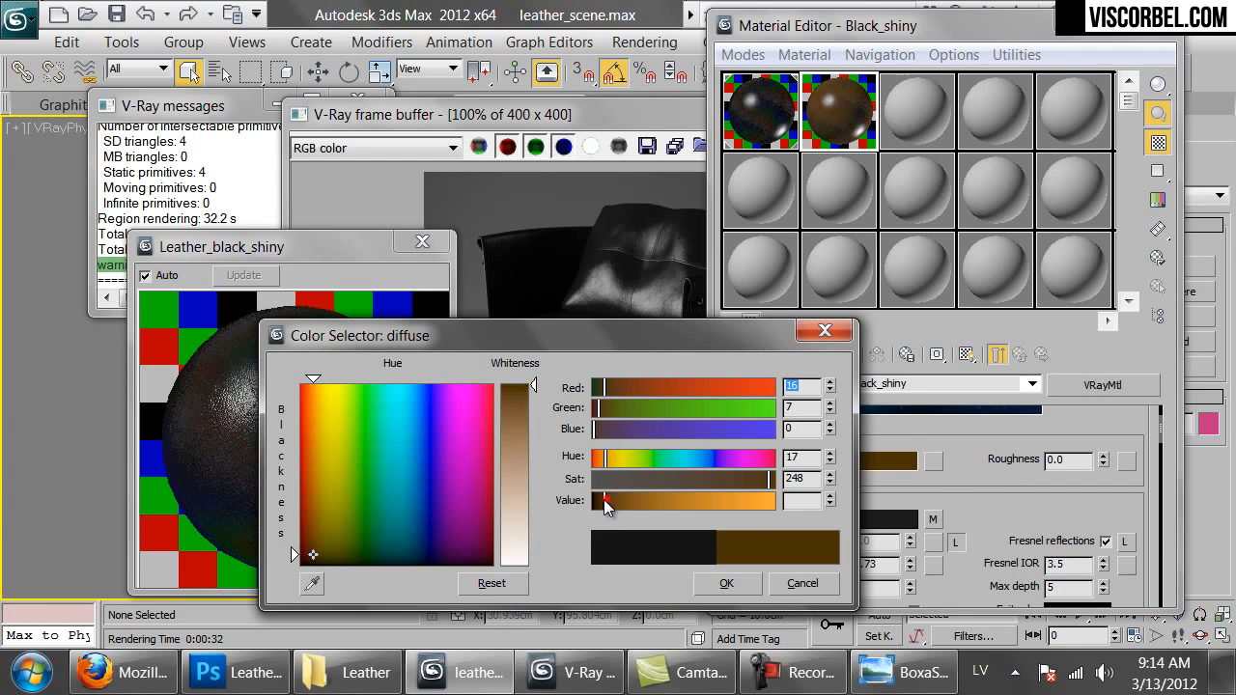
left_click(746, 478)
left_click(599, 459)
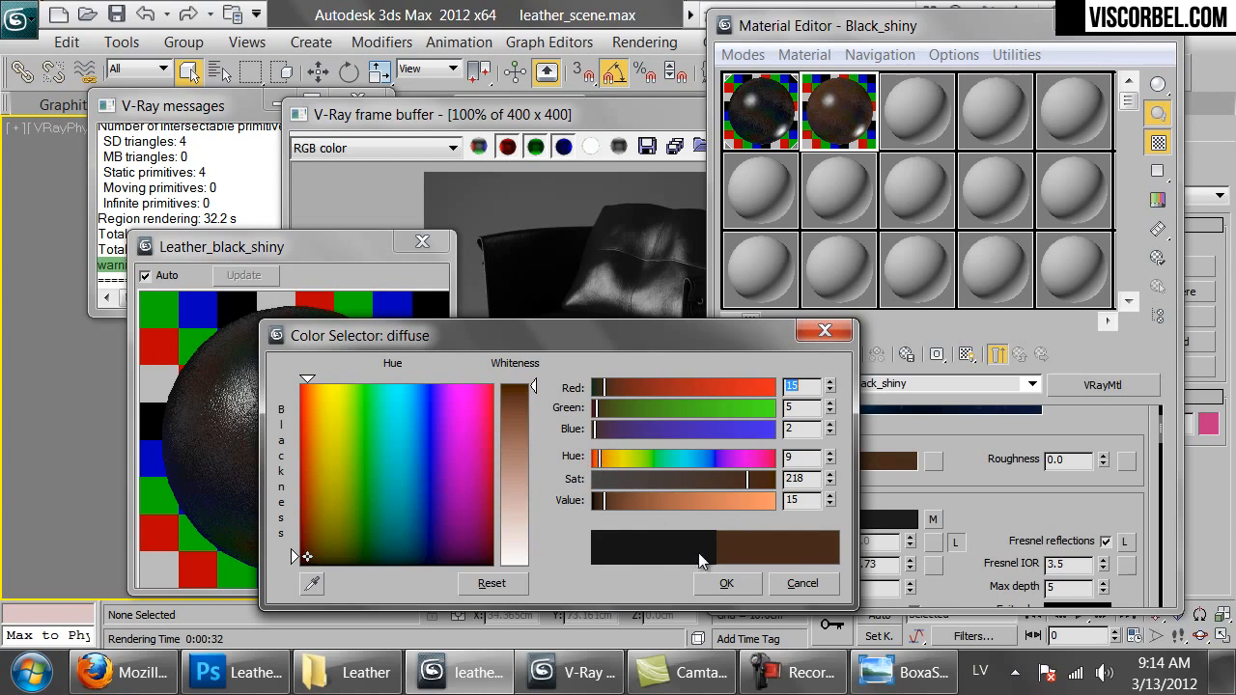
left_click(729, 579)
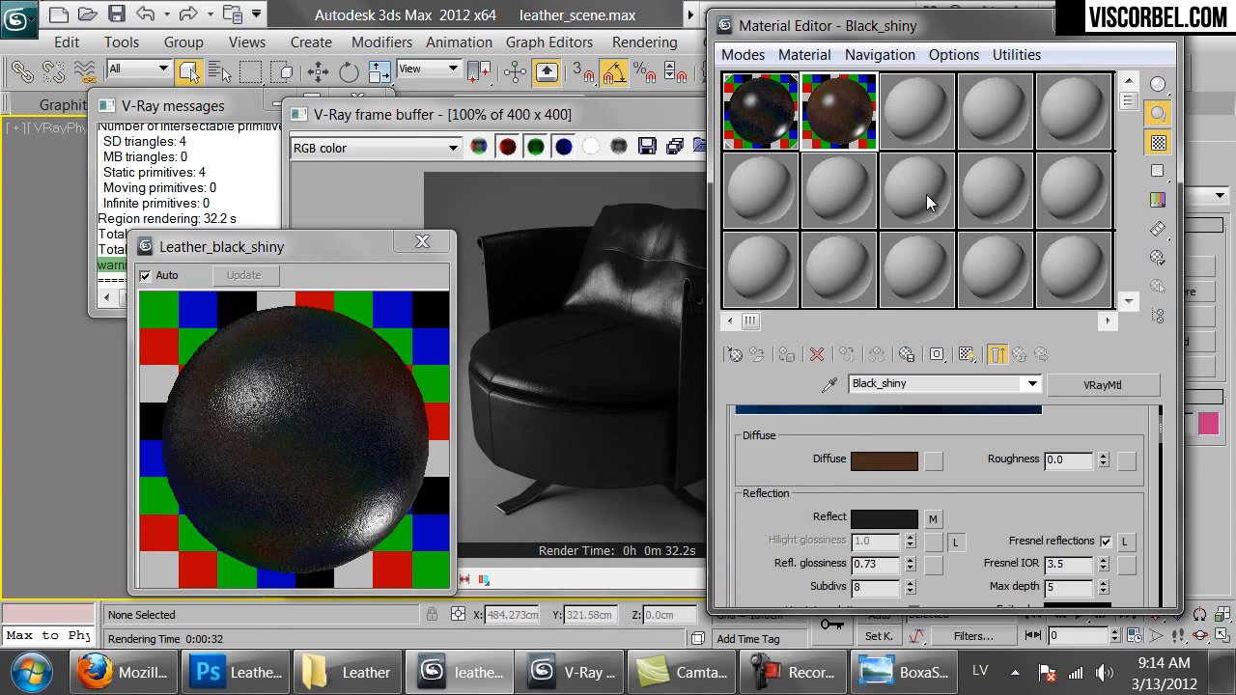
Step: Apply the brown leather material to the armchair's seat, cushions and outer shell, and render the scene
left_click_drag(843, 124, 639, 273)
left_click_drag(643, 116, 646, 116)
left_click_drag(591, 119, 390, 167)
left_click(717, 157)
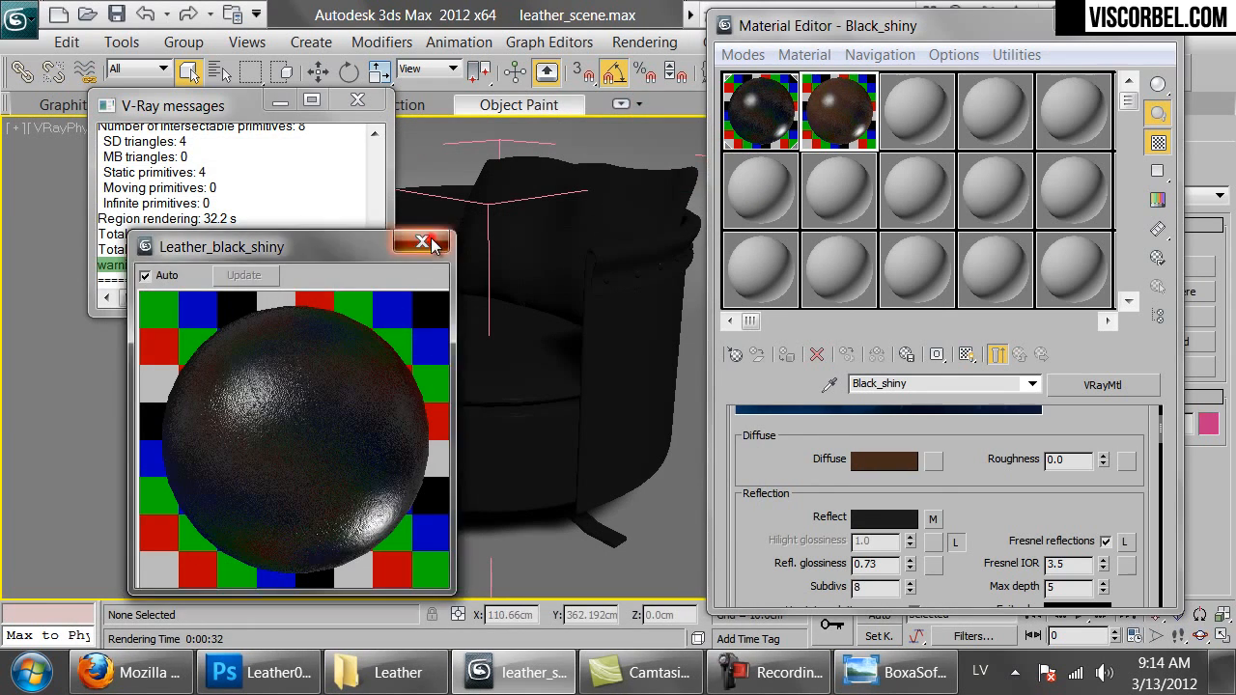
left_click(444, 241)
left_click_drag(836, 120, 632, 180)
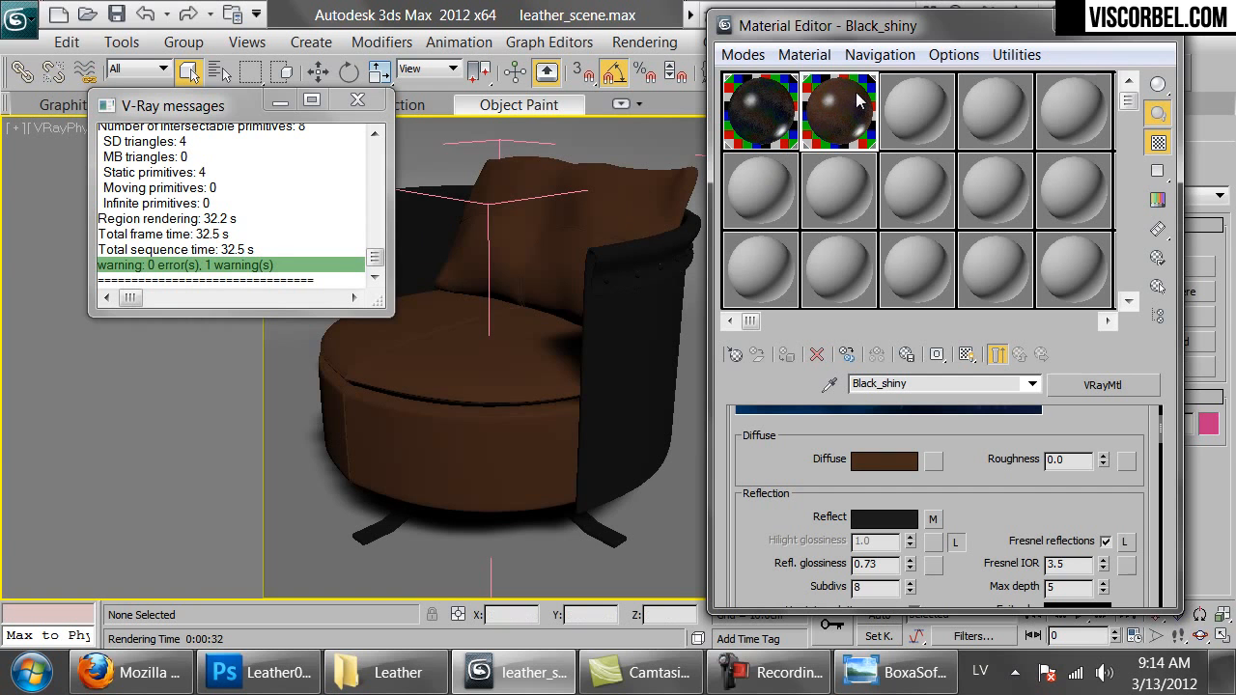
left_click_drag(612, 356, 613, 353)
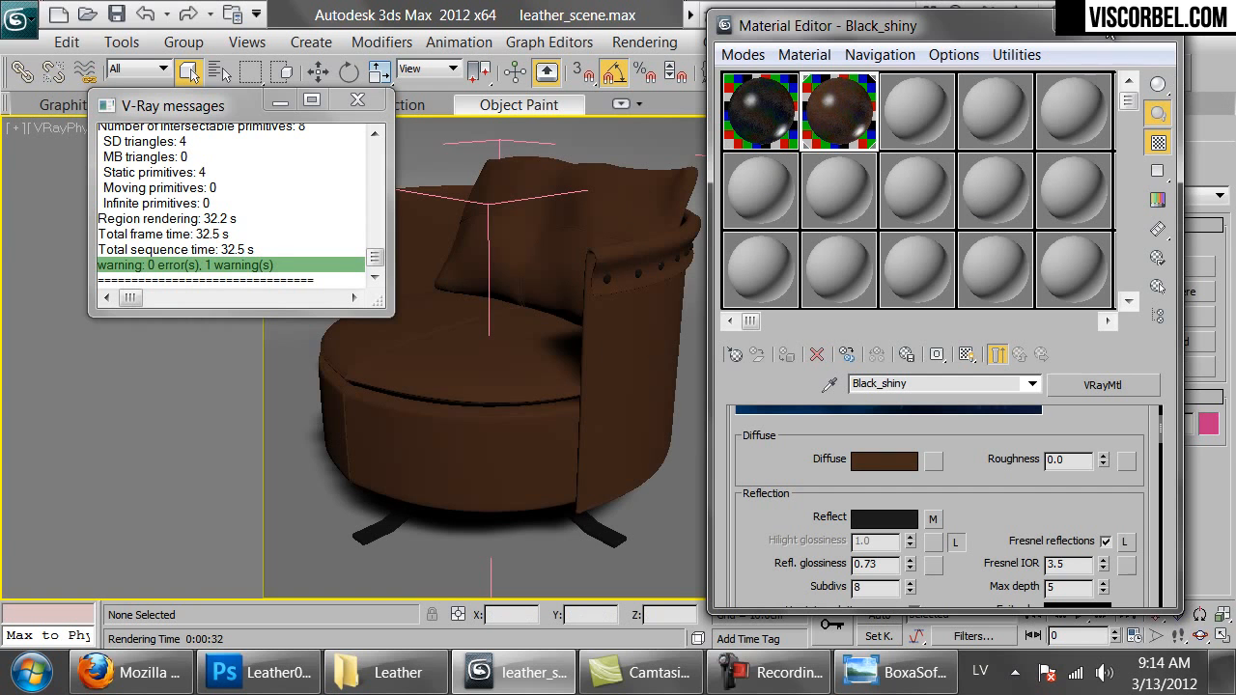
left_click_drag(994, 41, 919, 195)
left_click(1166, 72)
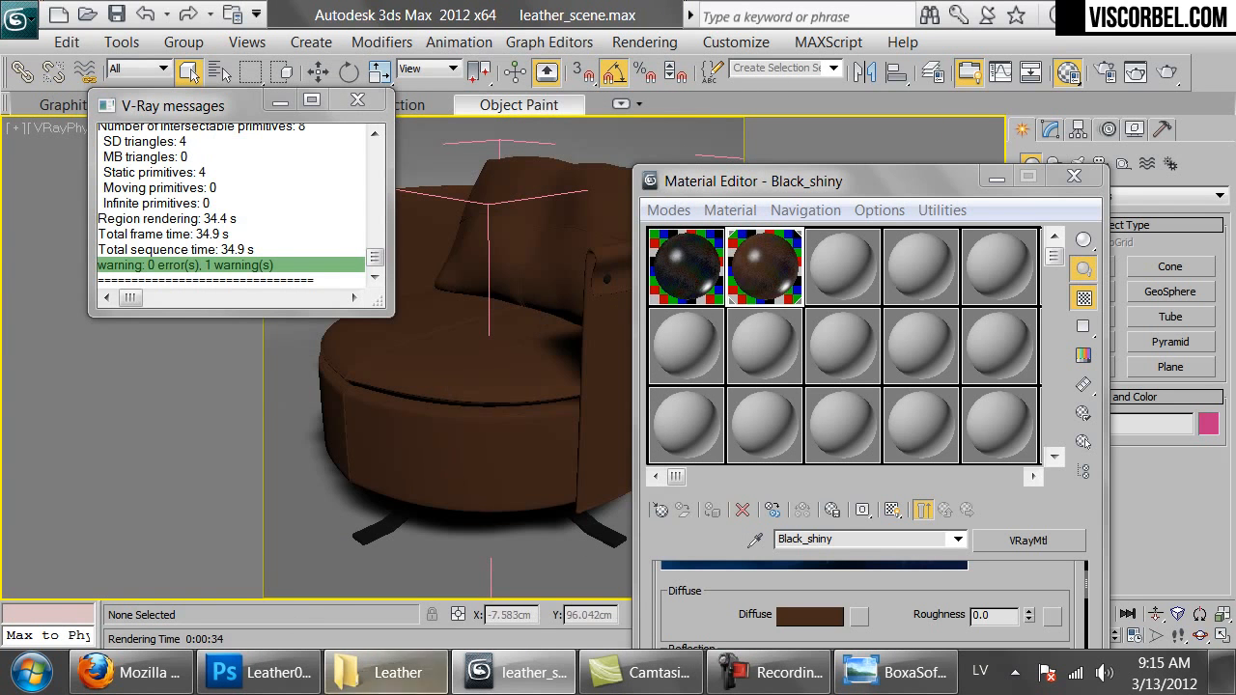
Step: Check the sofa reference photos in the Leather folder and return to 3ds Max
left_click(386, 673)
left_click_drag(812, 463, 970, 543)
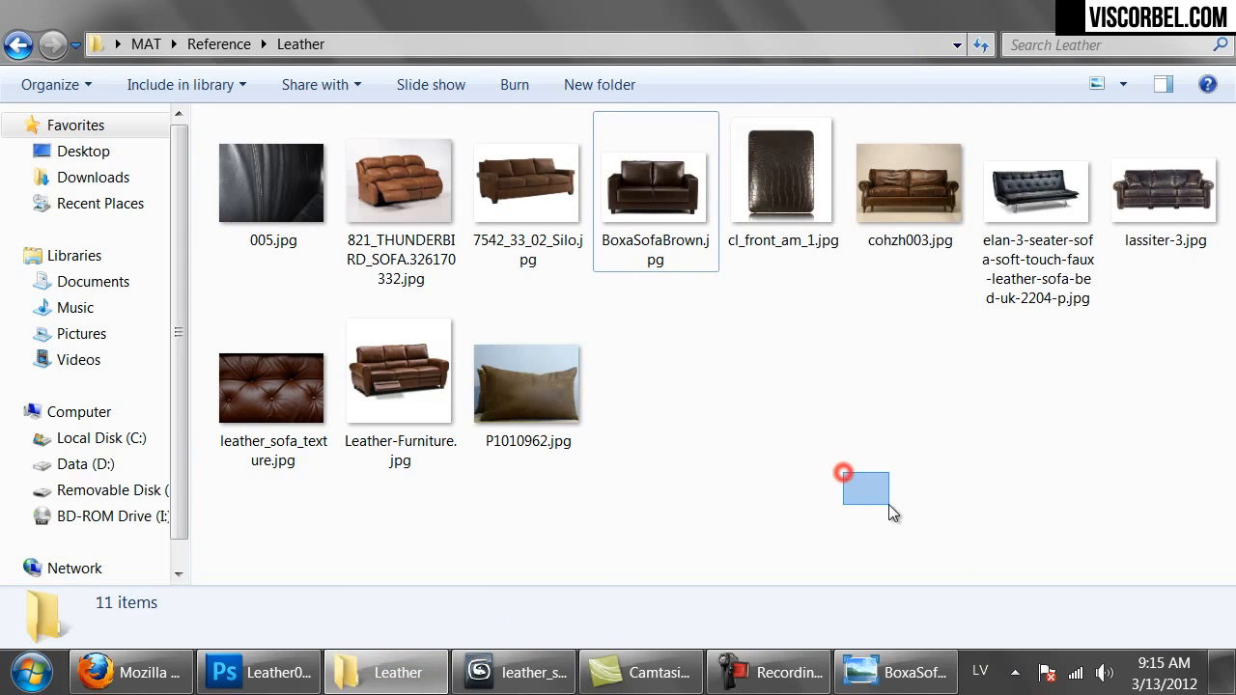
left_click(539, 675)
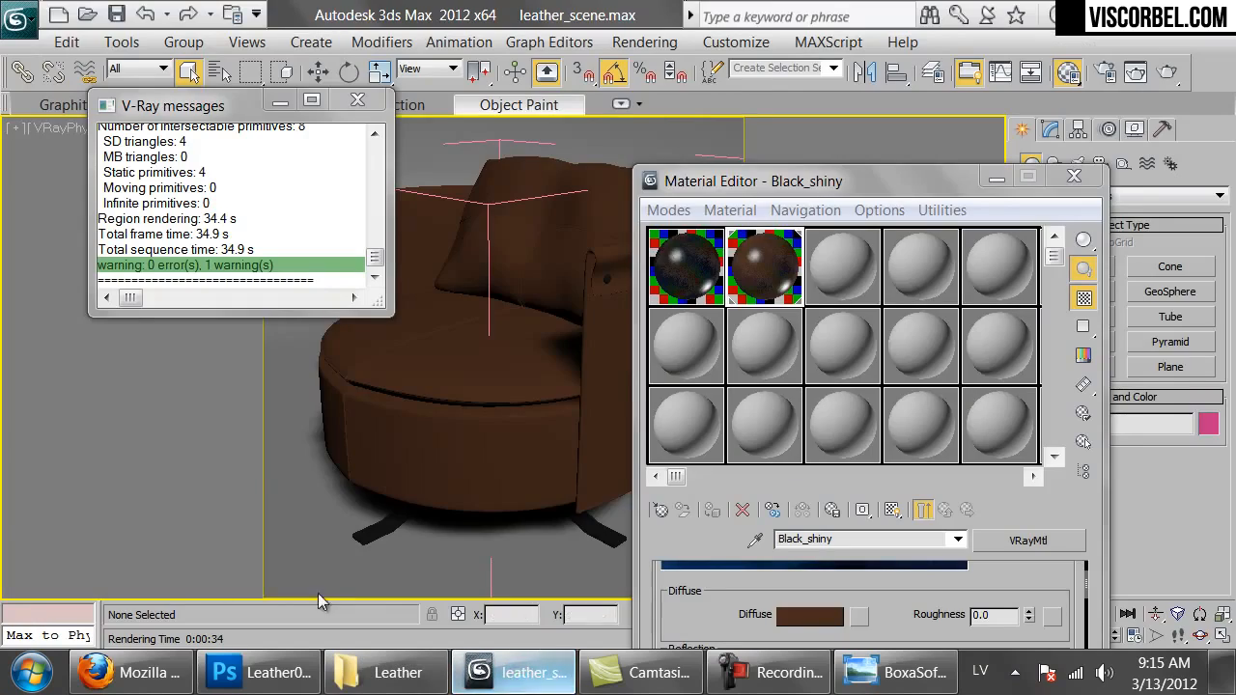
Step: Switch to Firefox and look through the Leather category on CG Textures for a suitable brown leather texture
left_click(121, 673)
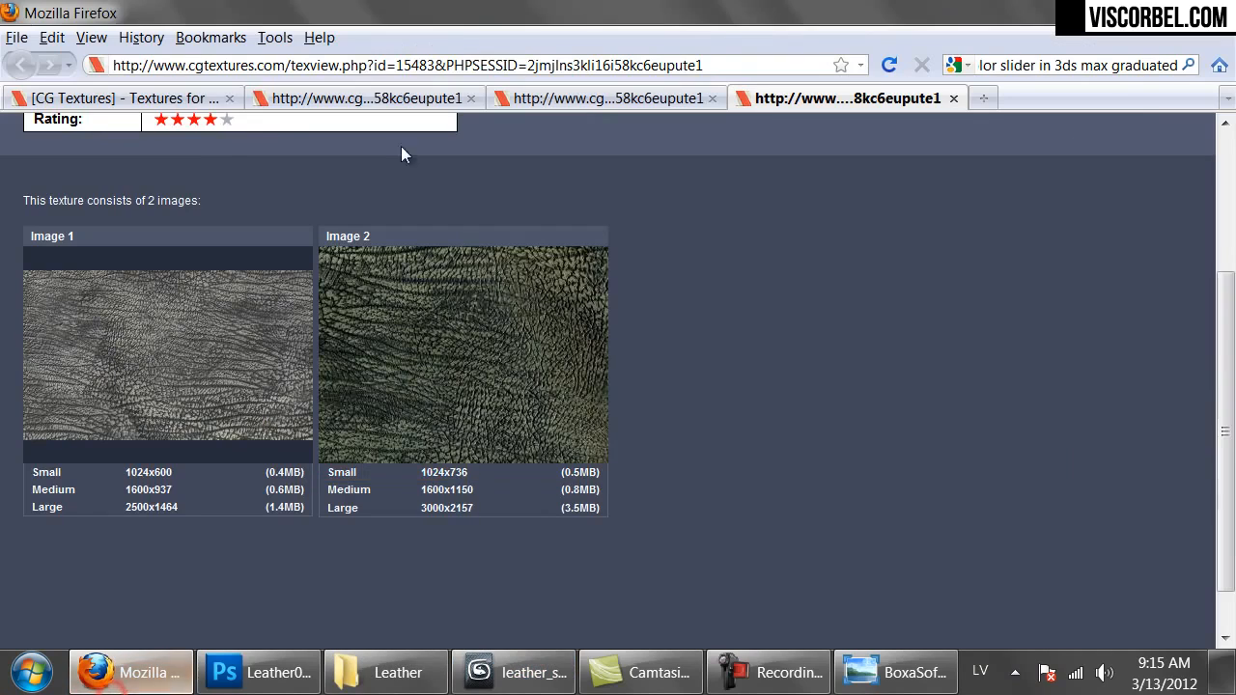
left_click(126, 100)
scroll(920, 559, "up", 3)
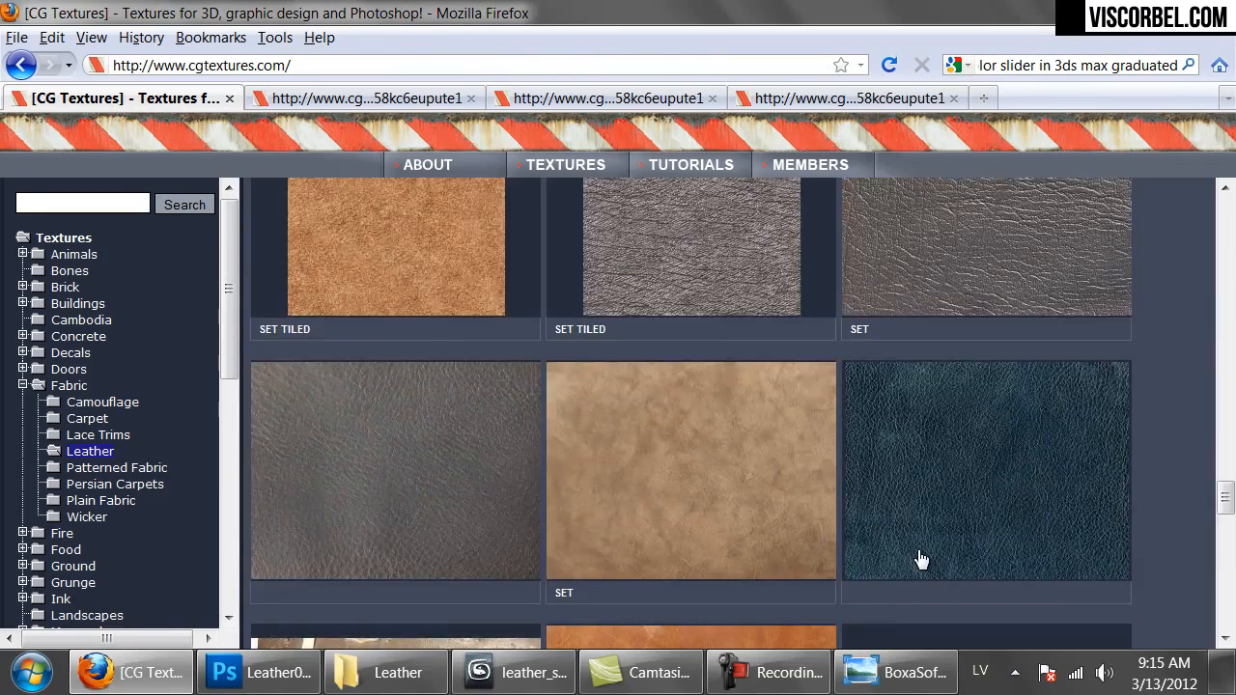
scroll(920, 559, "up", 2)
scroll(920, 559, "up", 5)
scroll(920, 559, "up", 6)
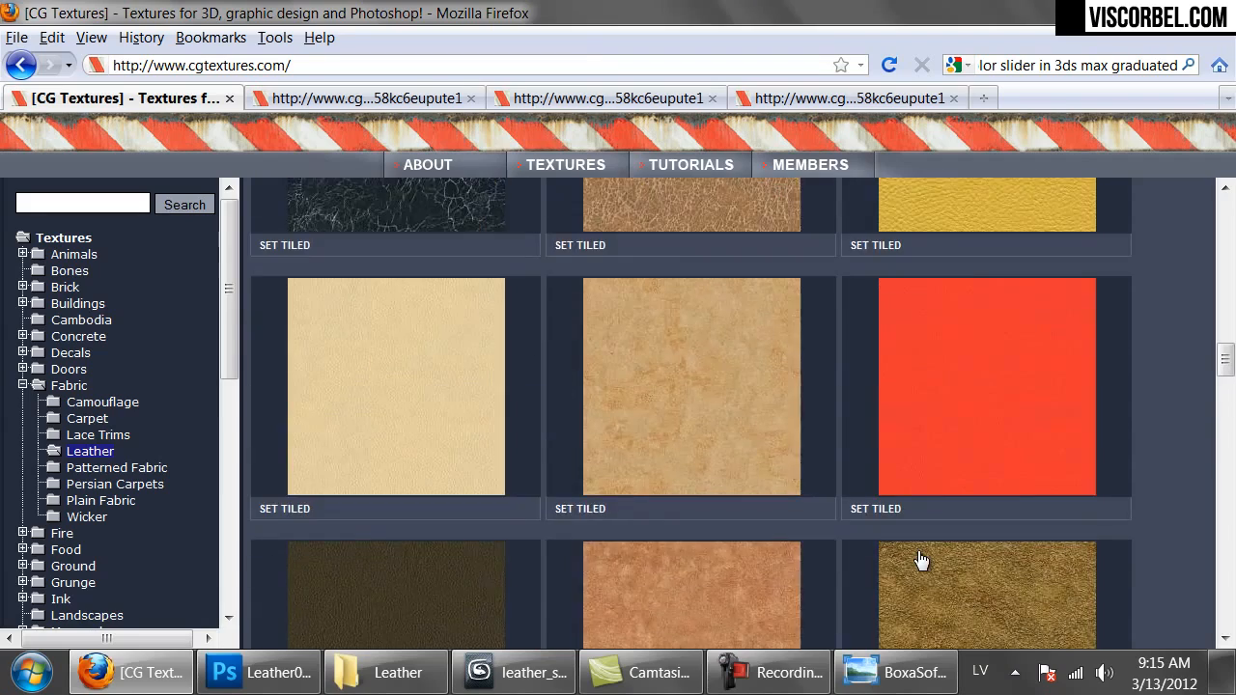
scroll(920, 559, "up", 5)
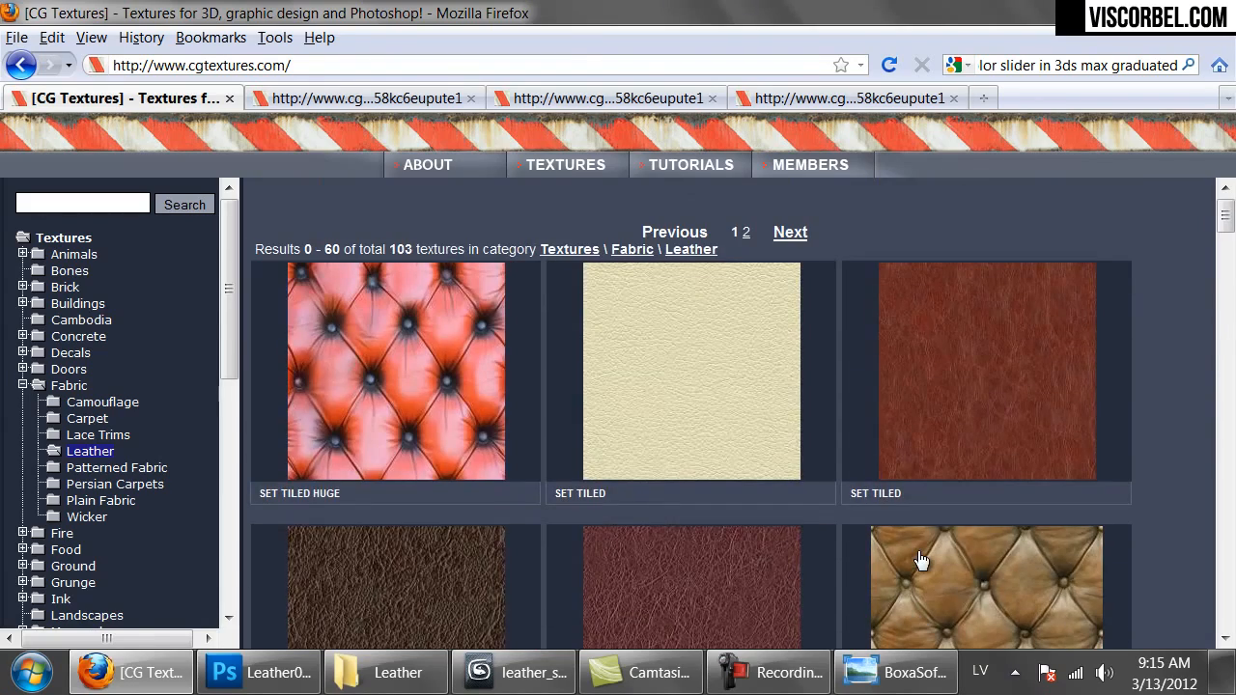
scroll(920, 559, "down", 5)
mouse_move(600, 446)
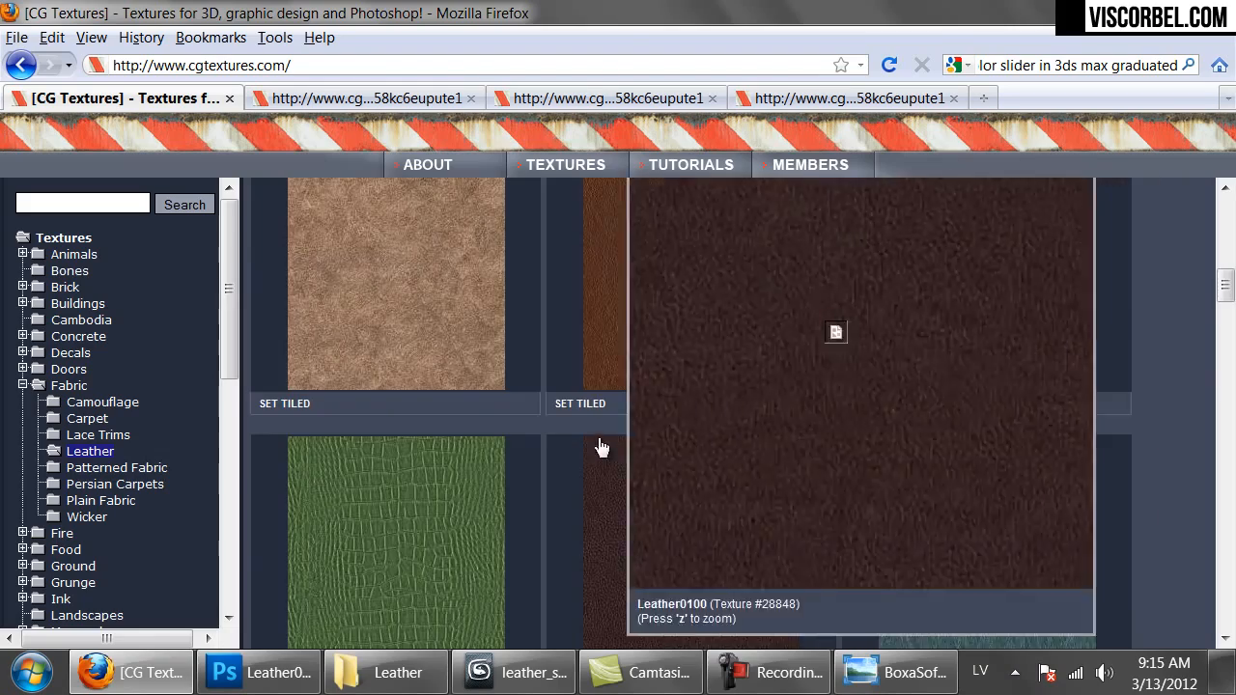
scroll(848, 468, "down", 6)
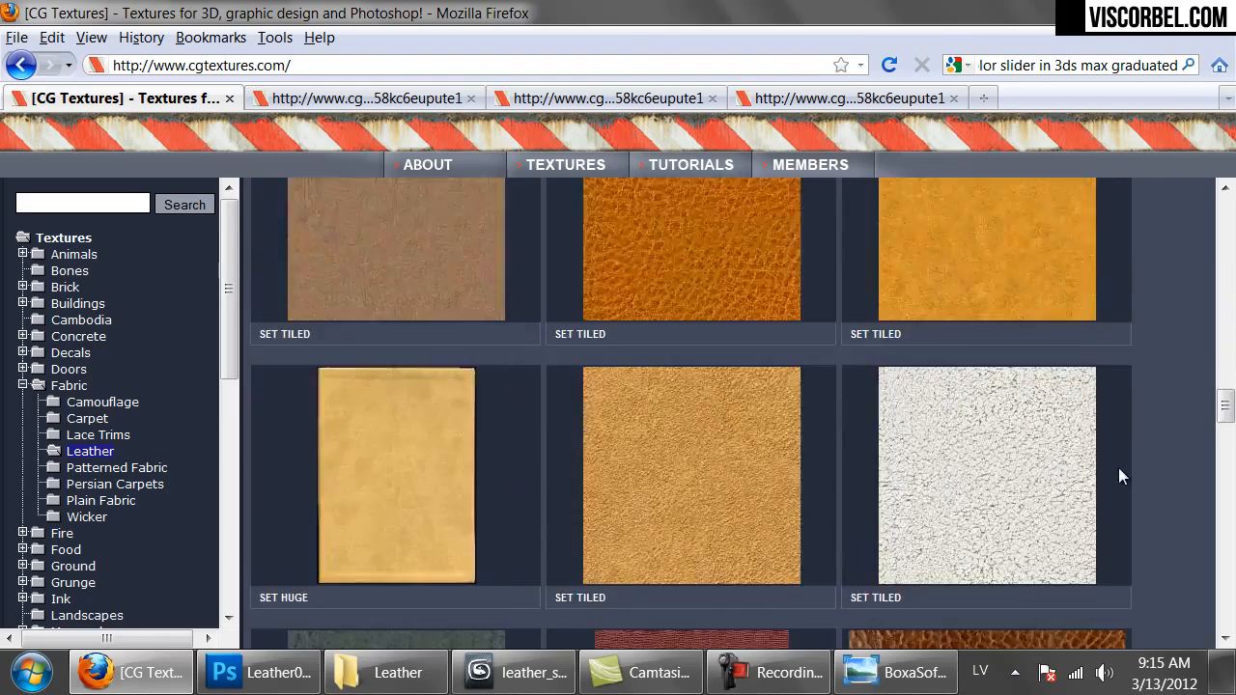
scroll(1118, 467, "down", 5)
scroll(1111, 487, "down", 4)
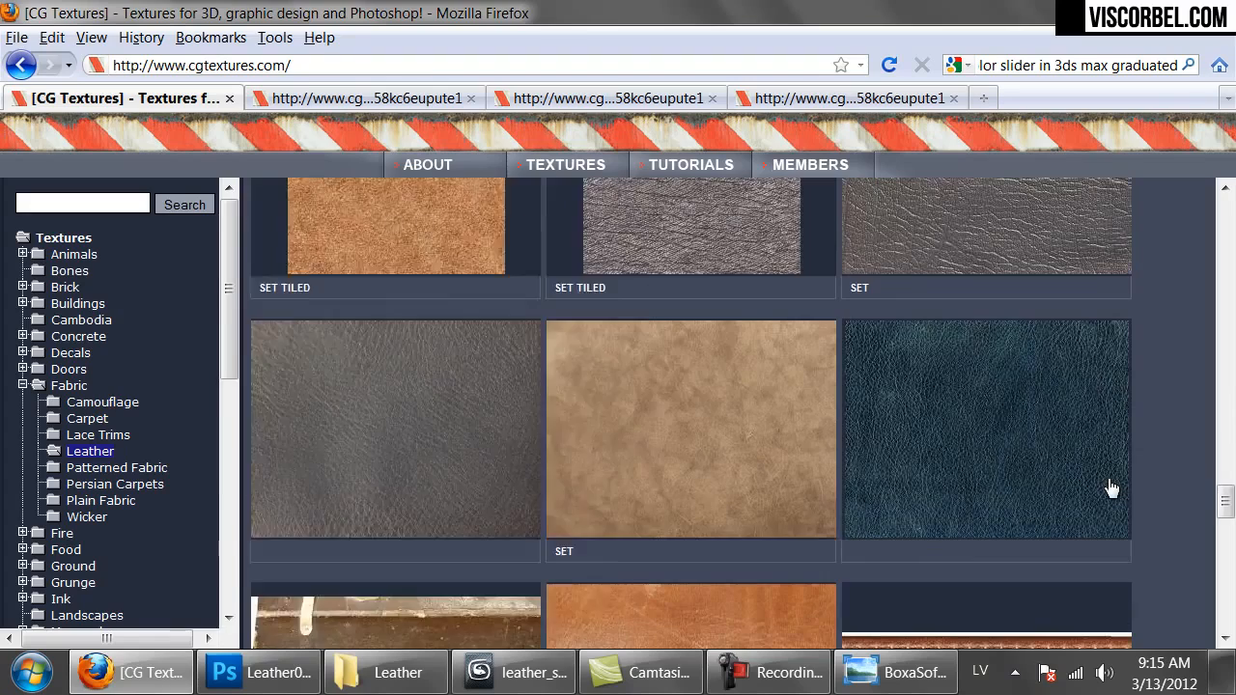
Step: Open the light brown Leather0021 texture set in a new tab and look through its images
middle_click(676, 440)
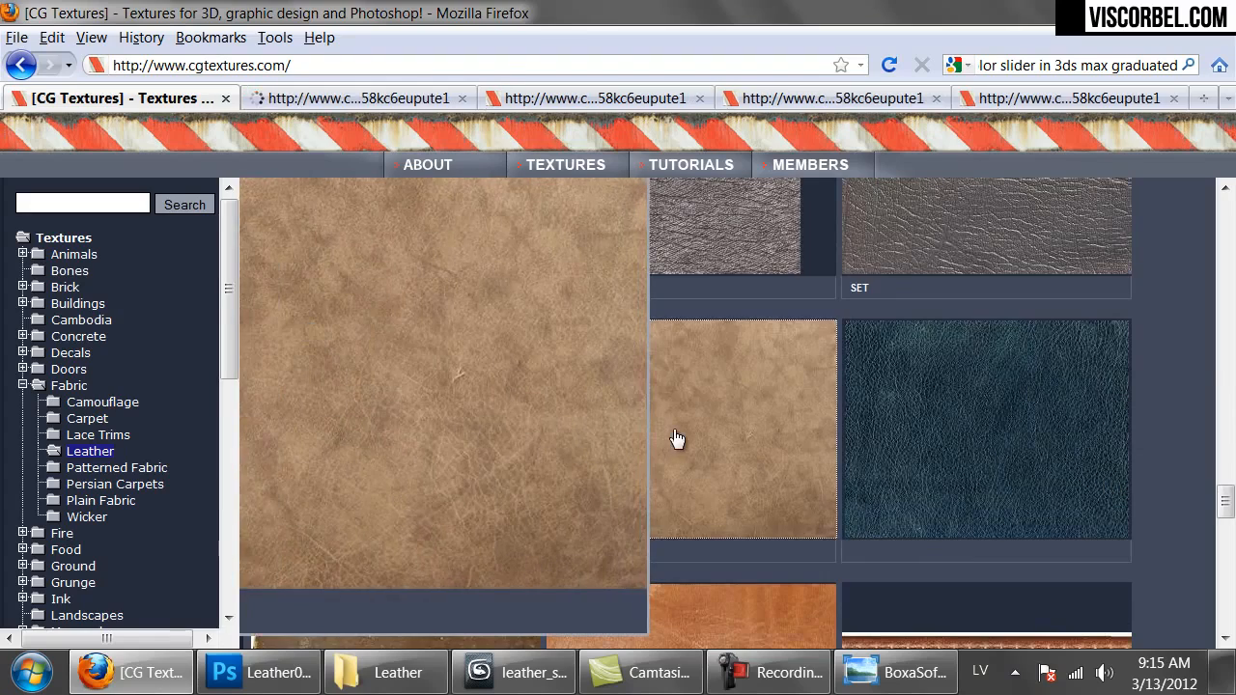
left_click(355, 101)
scroll(596, 400, "down", 4)
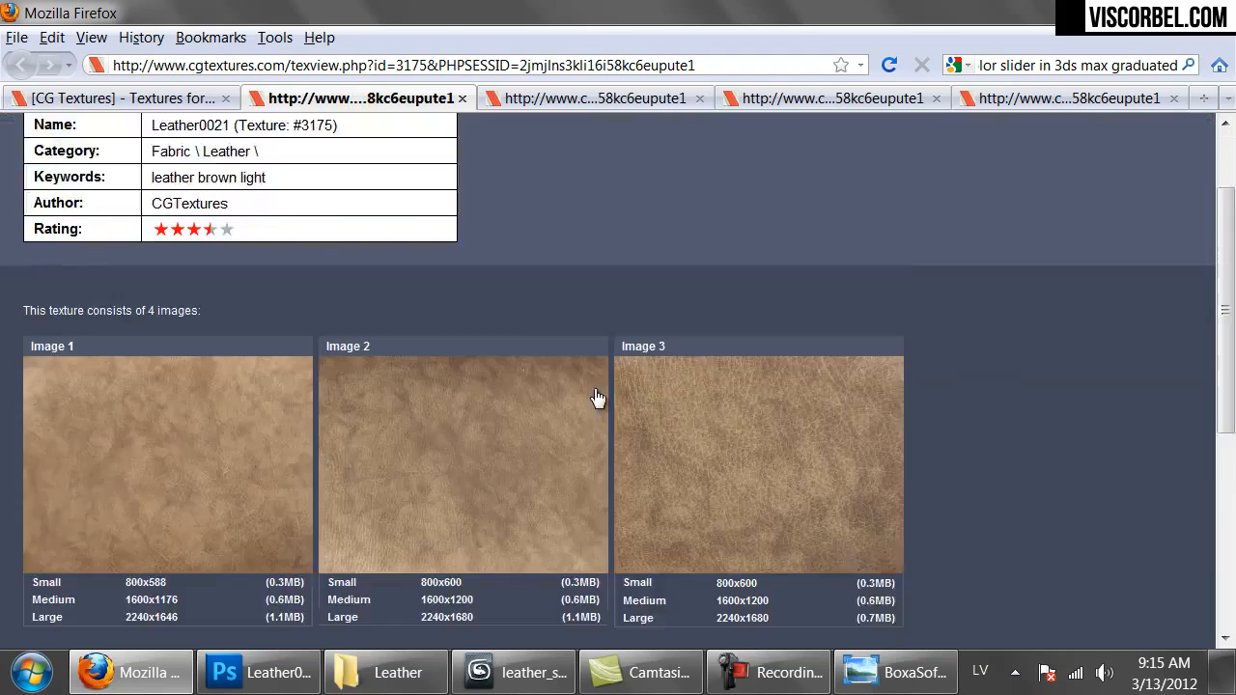
mouse_move(181, 339)
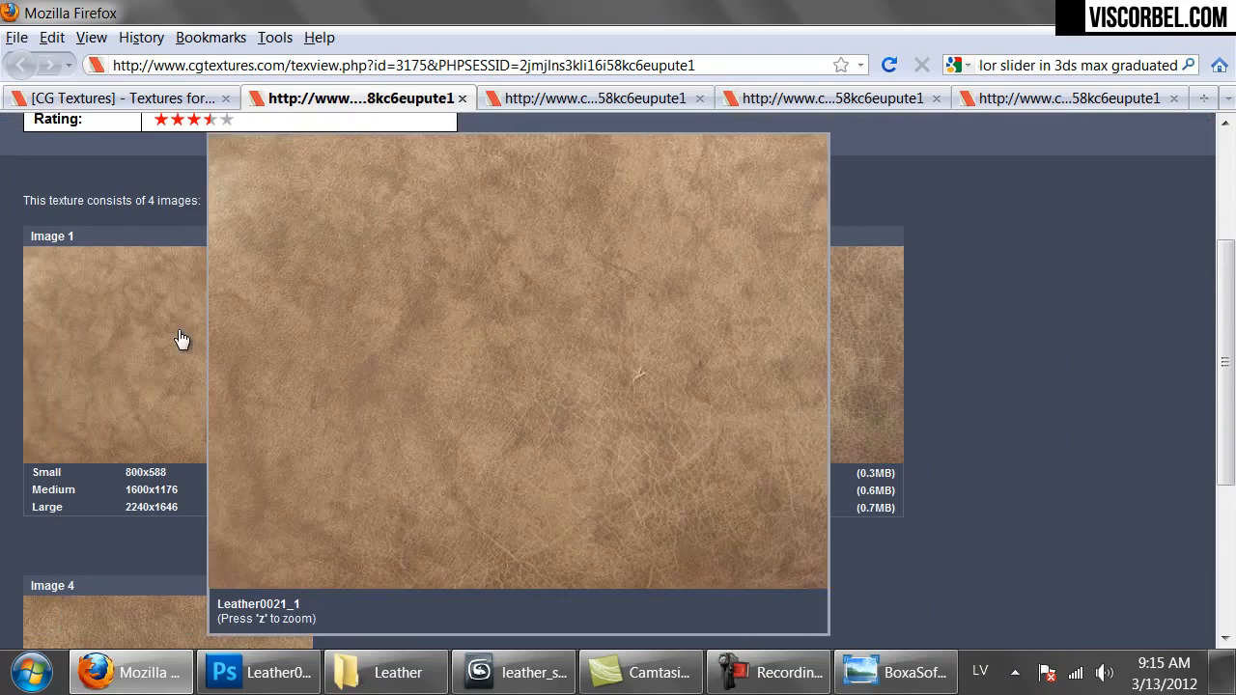
scroll(1077, 376, "down", 4)
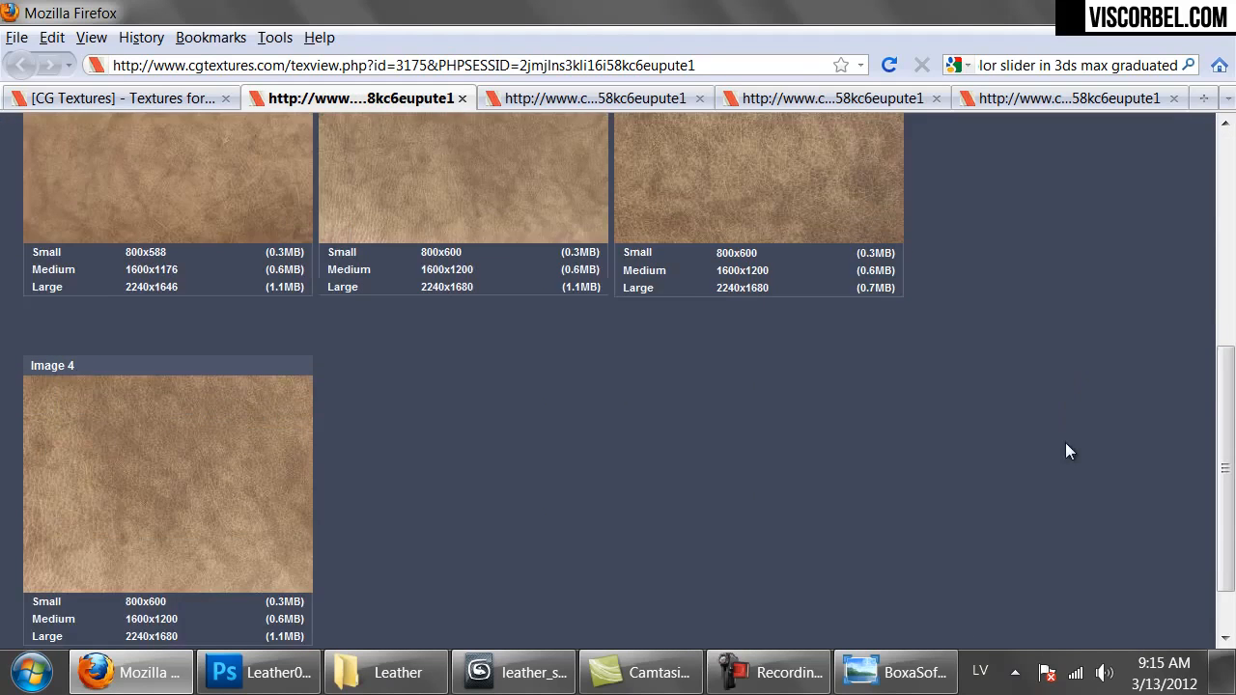
scroll(1067, 451, "up", 4)
Step: Download the large 2240x1646 version of Image 1 and open it with Photoshop
mouse_move(196, 381)
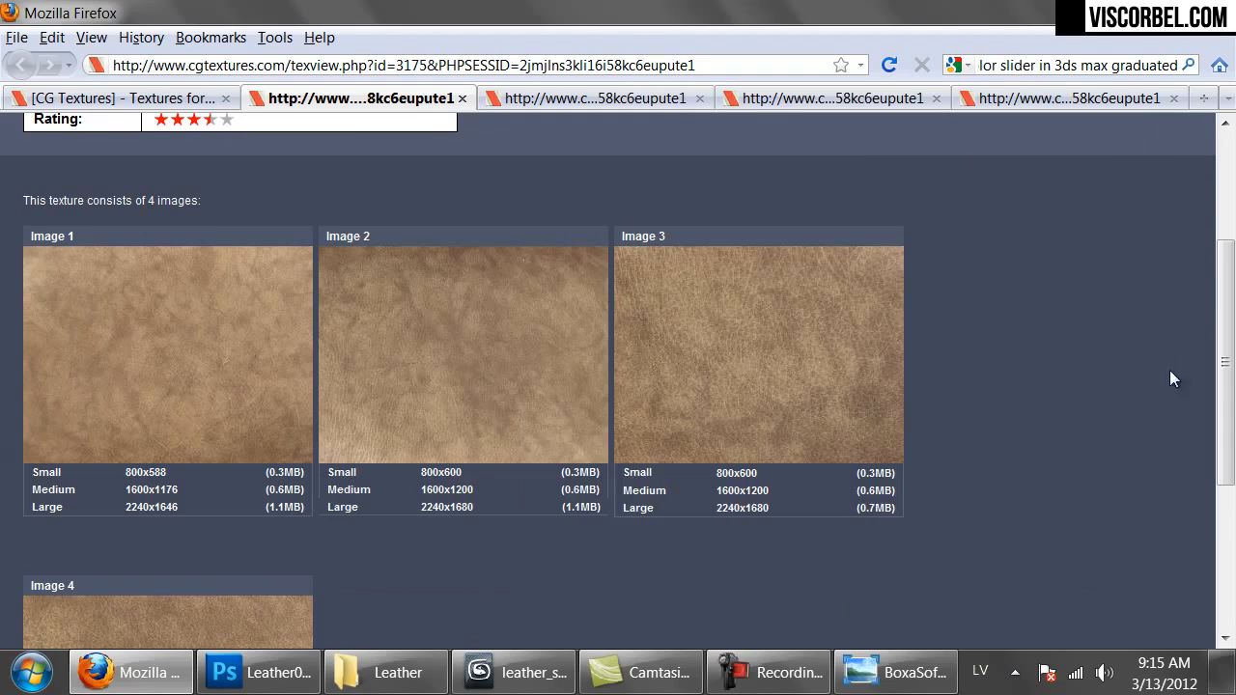
mouse_move(436, 346)
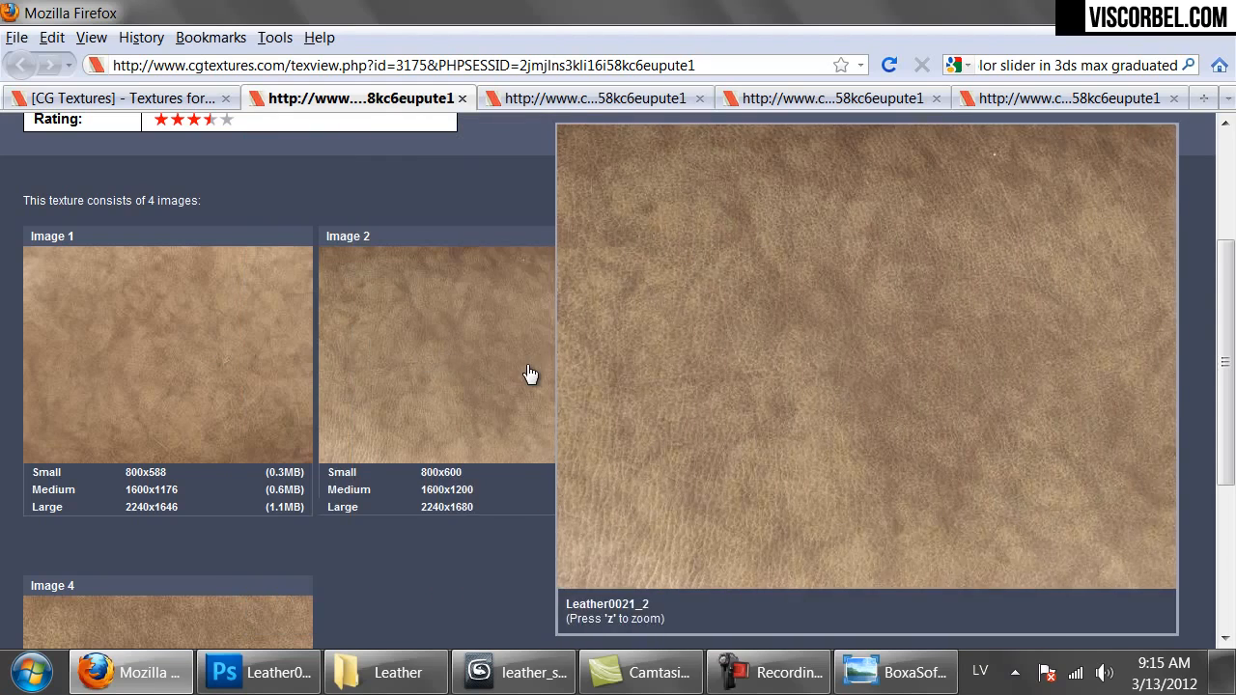
left_click(138, 512)
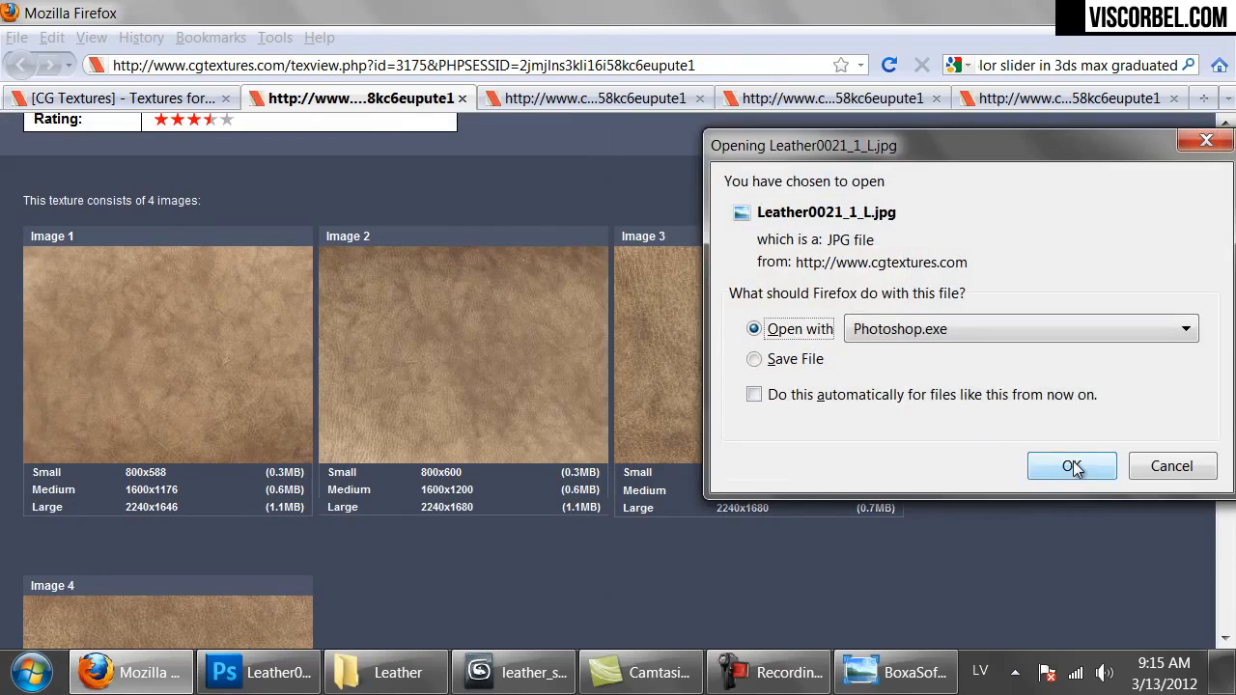
left_click(1071, 467)
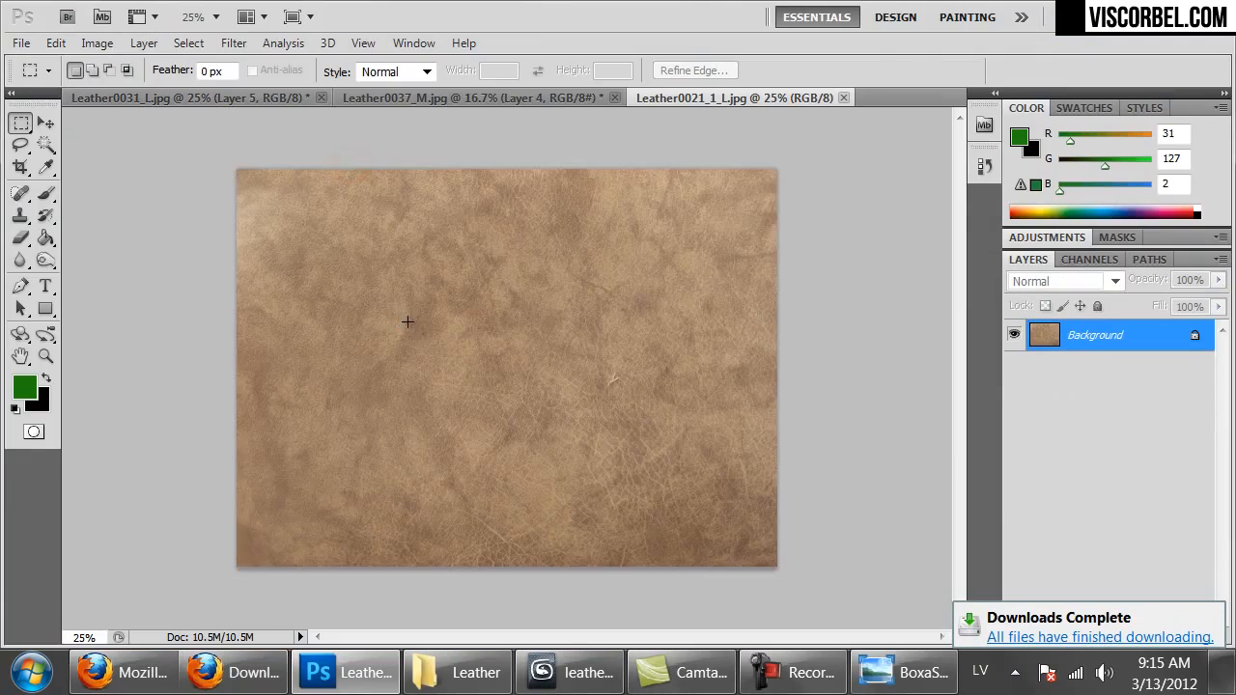
Step: Download the large 2240x1680 version of Image 2 from the Leather0021 page in Firefox and open it with Photoshop
left_click(145, 674)
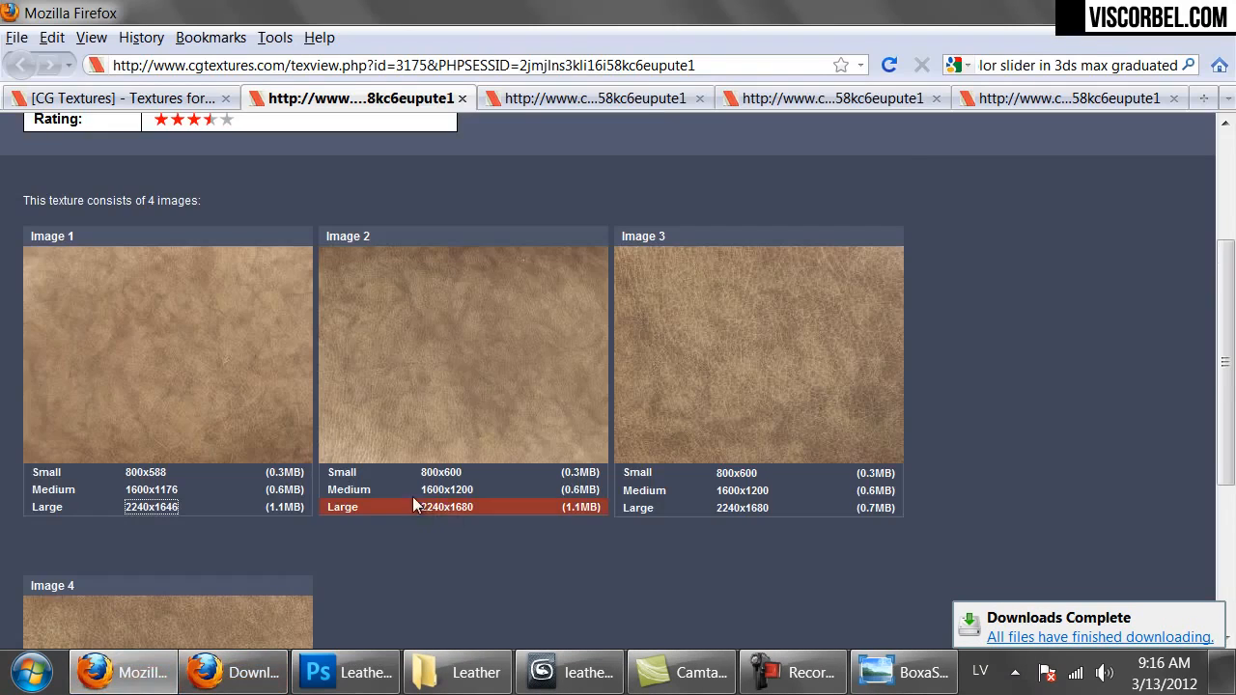
scroll(414, 447, "down", 3)
scroll(413, 446, "up", 2)
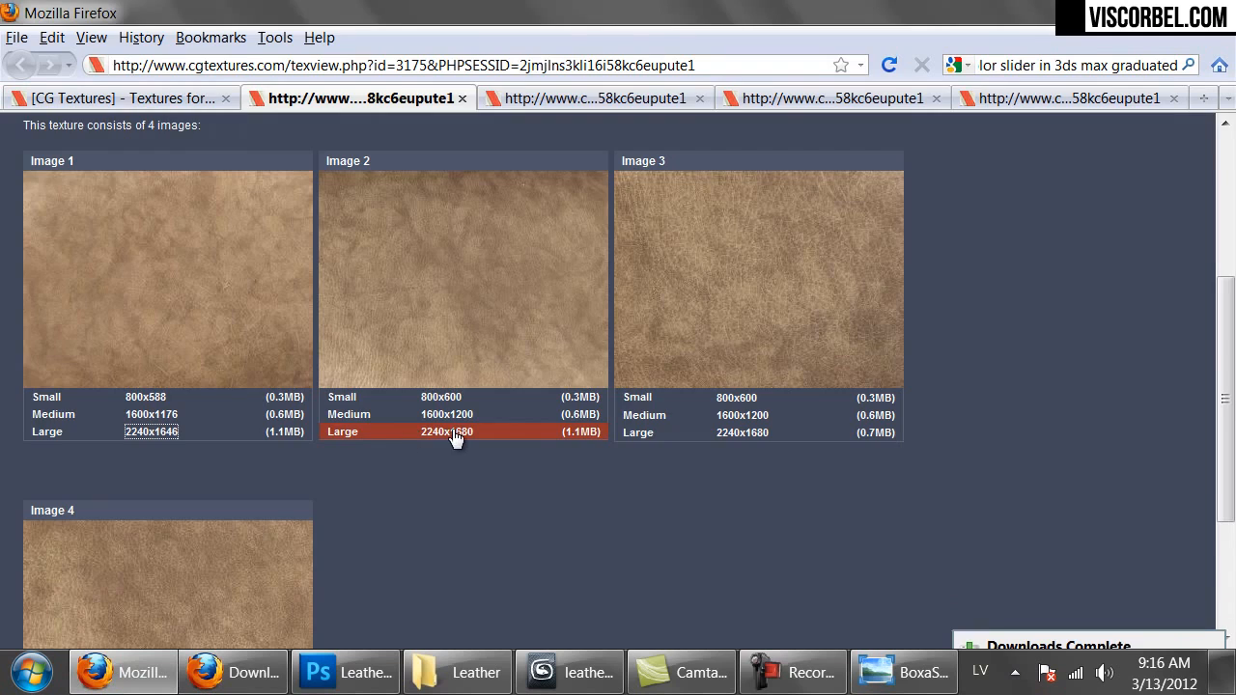
left_click(456, 433)
left_click(1073, 456)
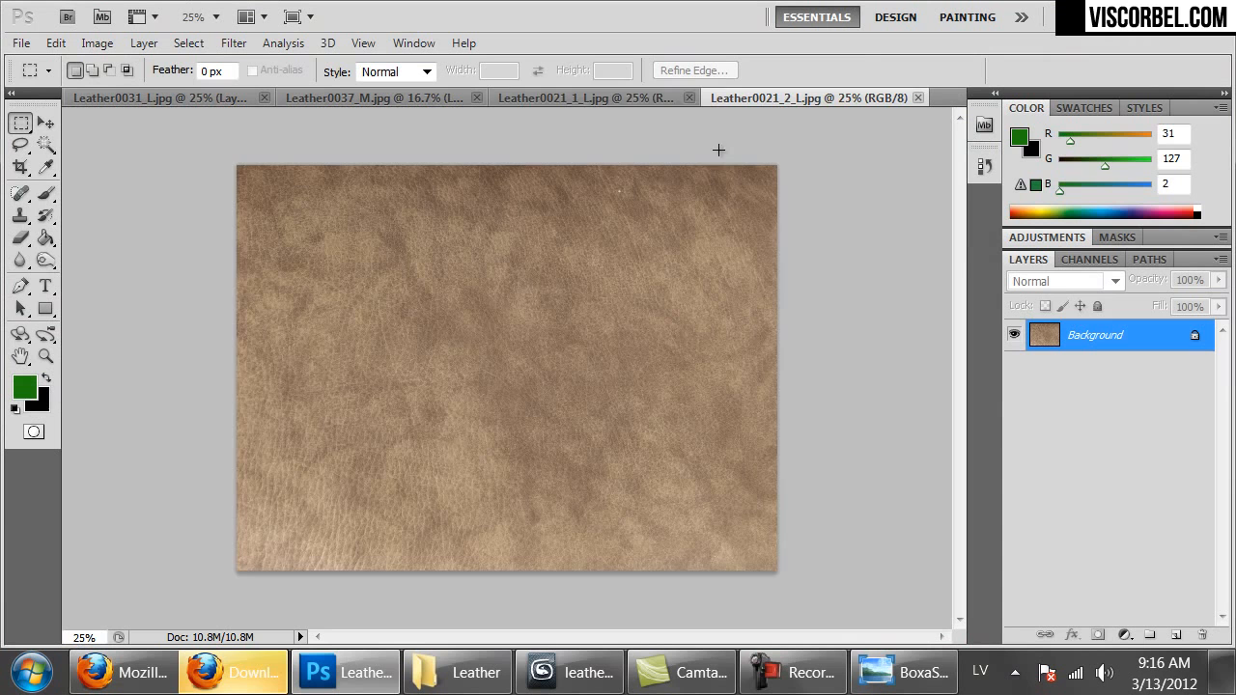
Step: Extend the Leather0021_1_L canvas to about twice its width and height with the Crop tool, keeping the leather in the upper-left corner
left_click(618, 98)
key("ctrl+minus")
key("ctrl+minus")
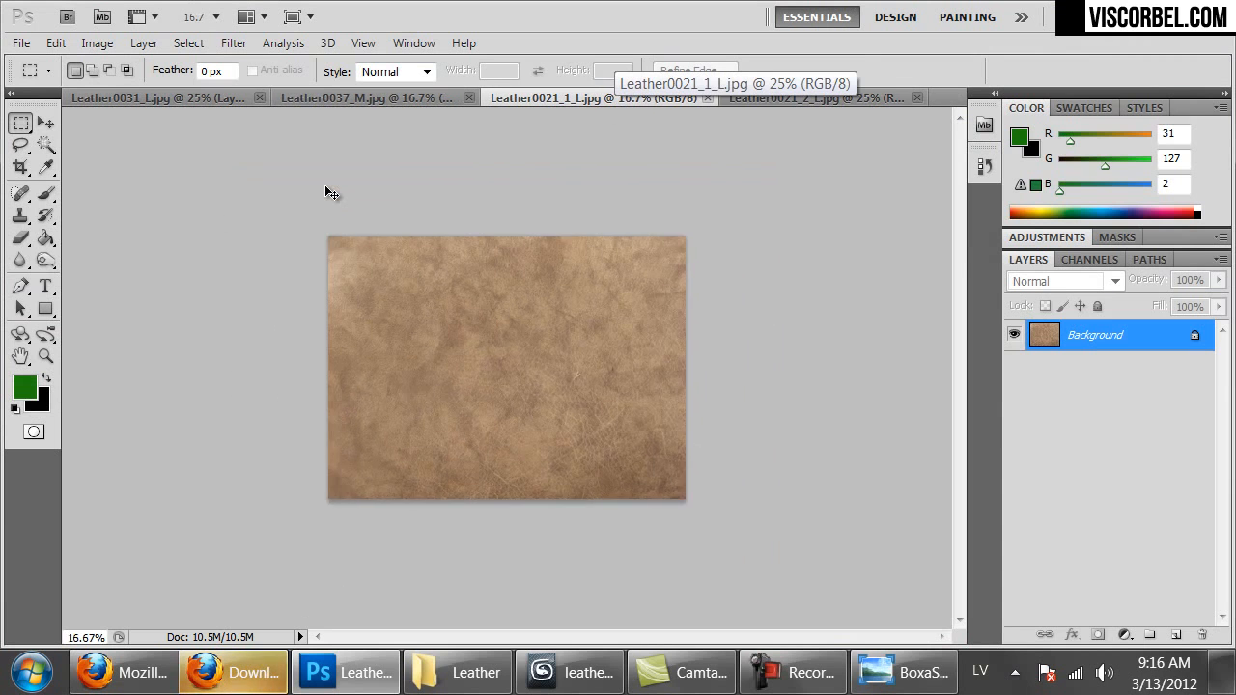
key("c")
left_click_drag(310, 216, 855, 492)
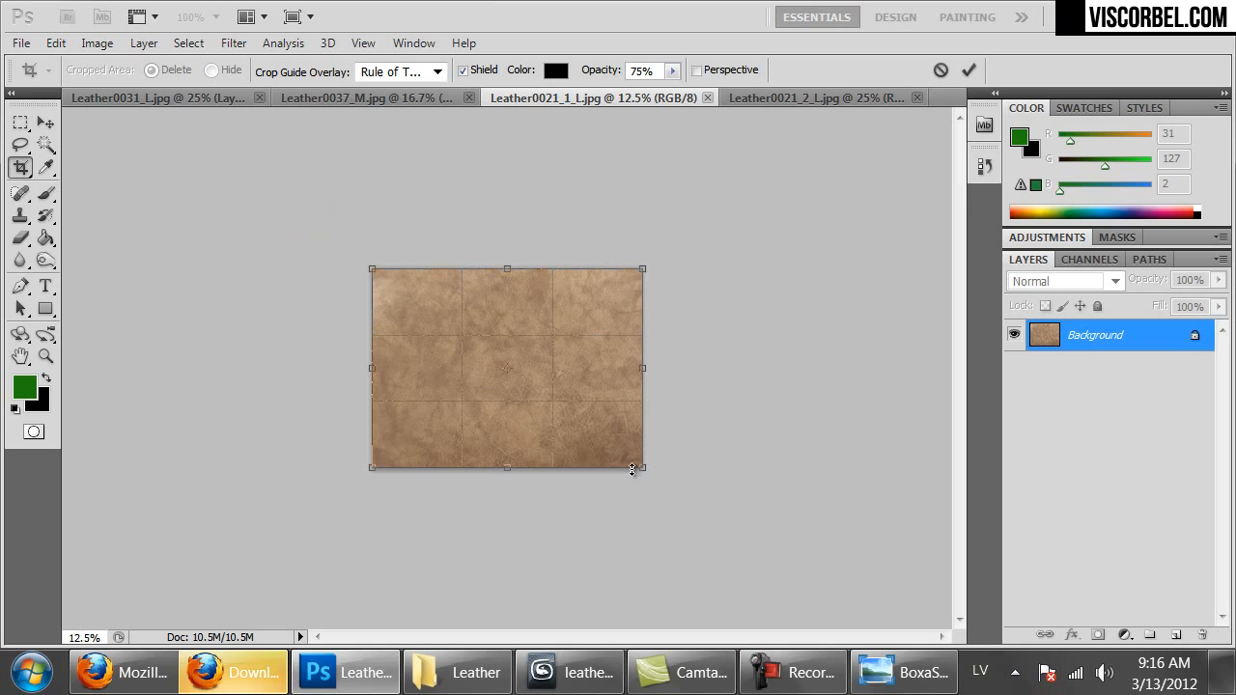
left_click_drag(642, 468, 922, 690)
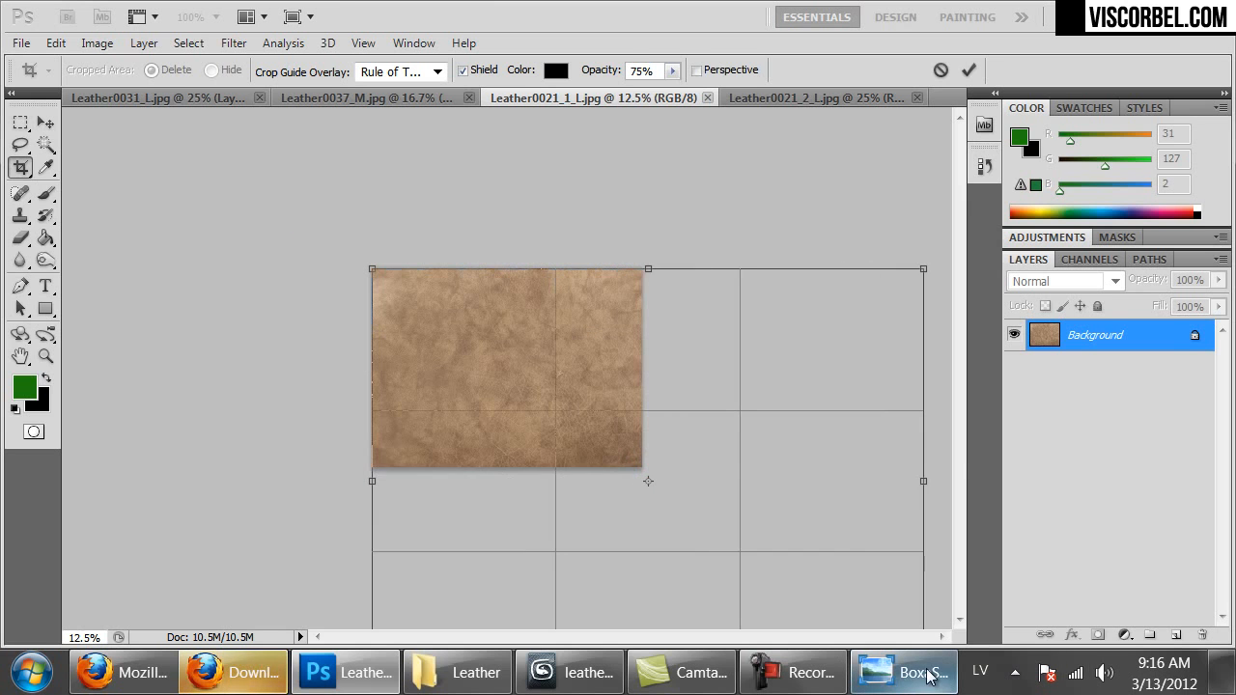
key("Return")
mouse_move(927, 676)
Step: Copy the whole Leather0021_2_L image into Leather0021_1_L and place it directly below the first leather photo
left_click(753, 97)
key("ctrl+a")
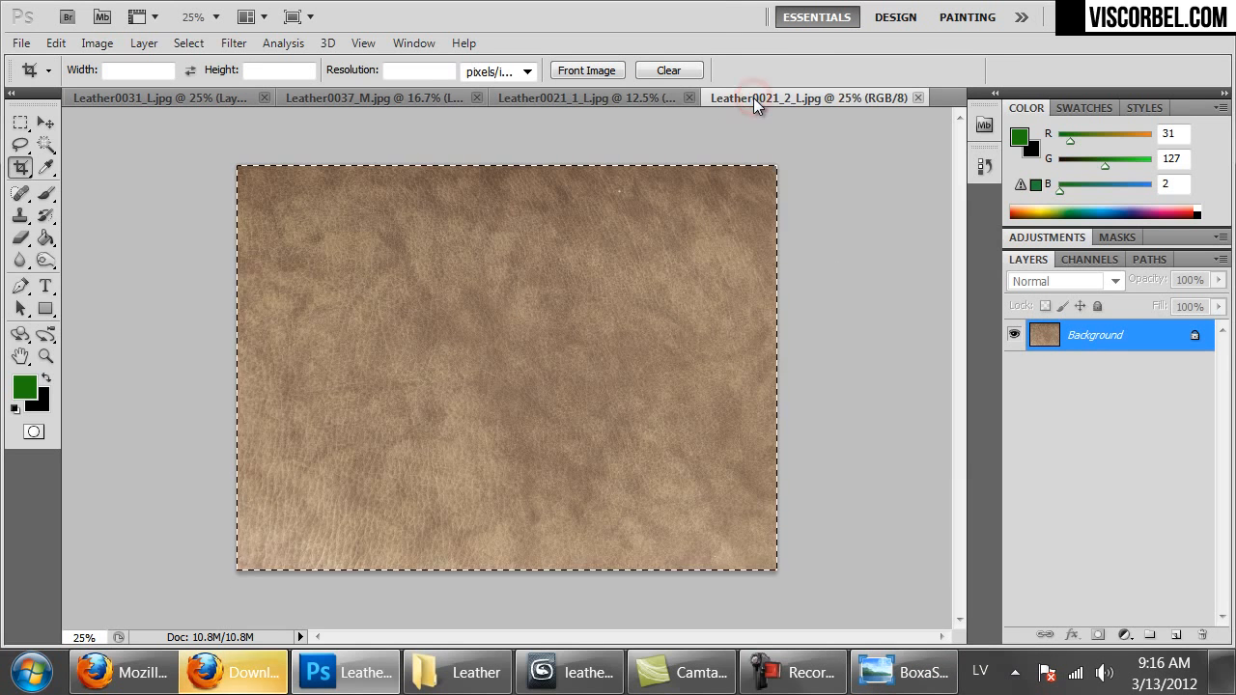
left_click(632, 97)
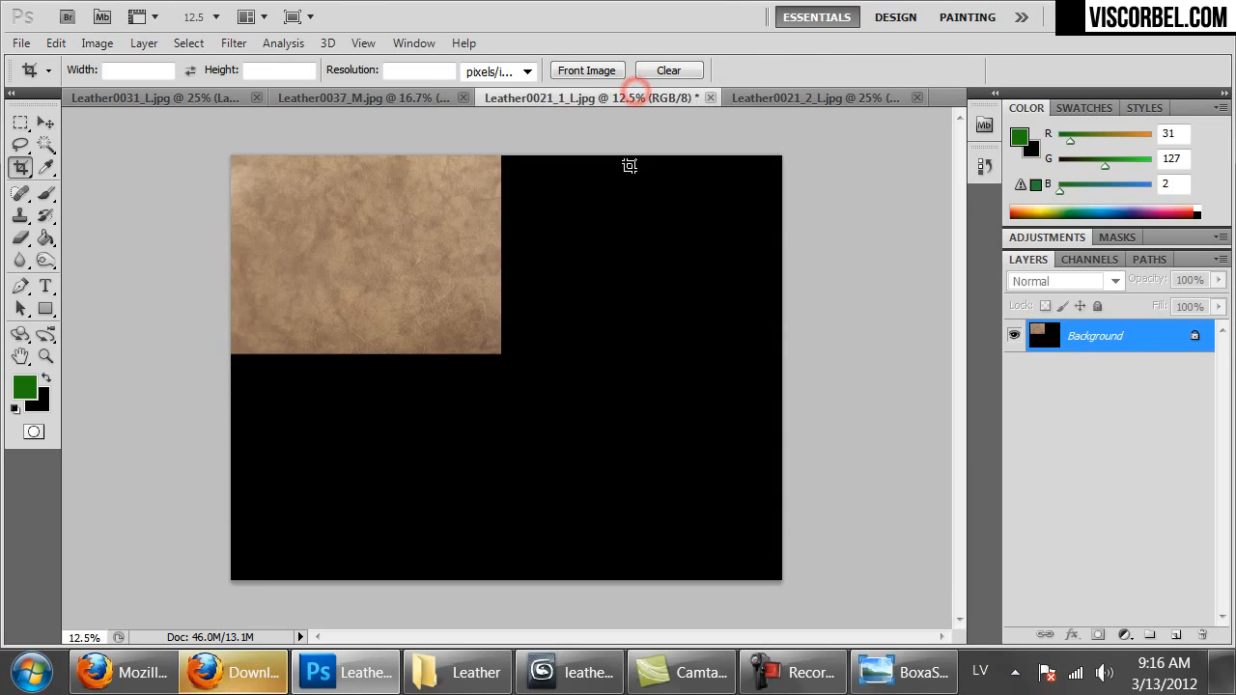
key("ctrl+v")
left_click_drag(491, 342, 376, 424, "ctrl")
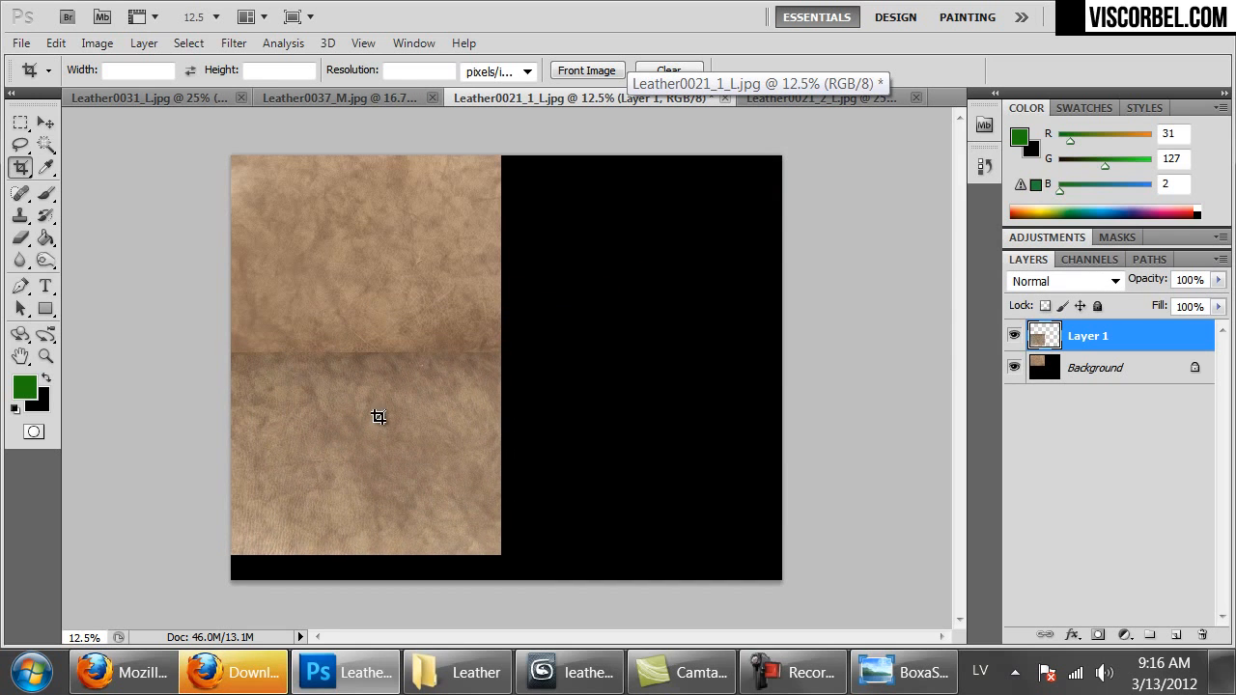
Step: Rotate the pasted leather layer 180° and shift it up so that it overlaps the first photo's lower edge
key("m")
right_click(400, 392)
left_click(497, 295)
left_click_drag(604, 444, 118, 496, "shift")
left_click_drag(383, 470, 619, 439)
key("Return")
Step: Soften the 504 px eraser brush and erase along Layer 1's upper edge to blend the seam between the two photos
key("ctrl+plus")
key("e")
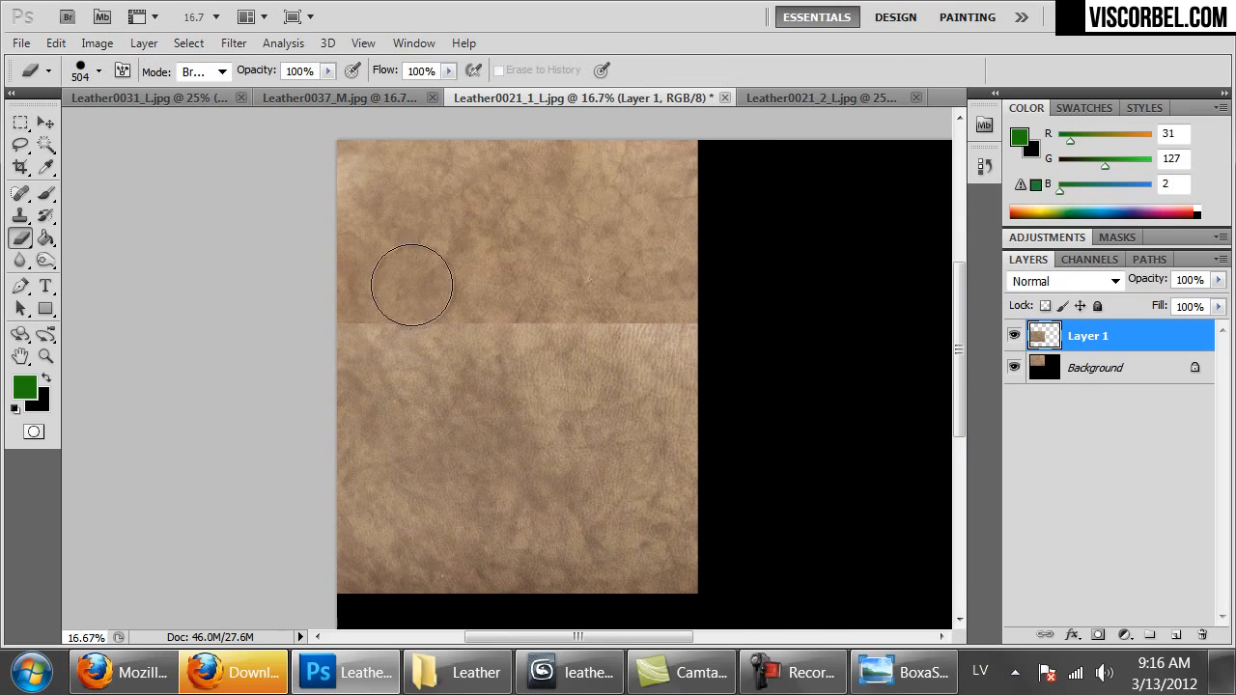
right_click(541, 257)
left_click(629, 337)
left_click(279, 325)
mouse_move(506, 303)
left_mouse_down()
mouse_move(596, 276)
mouse_move(685, 284)
left_mouse_up()
key("ctrl+u")
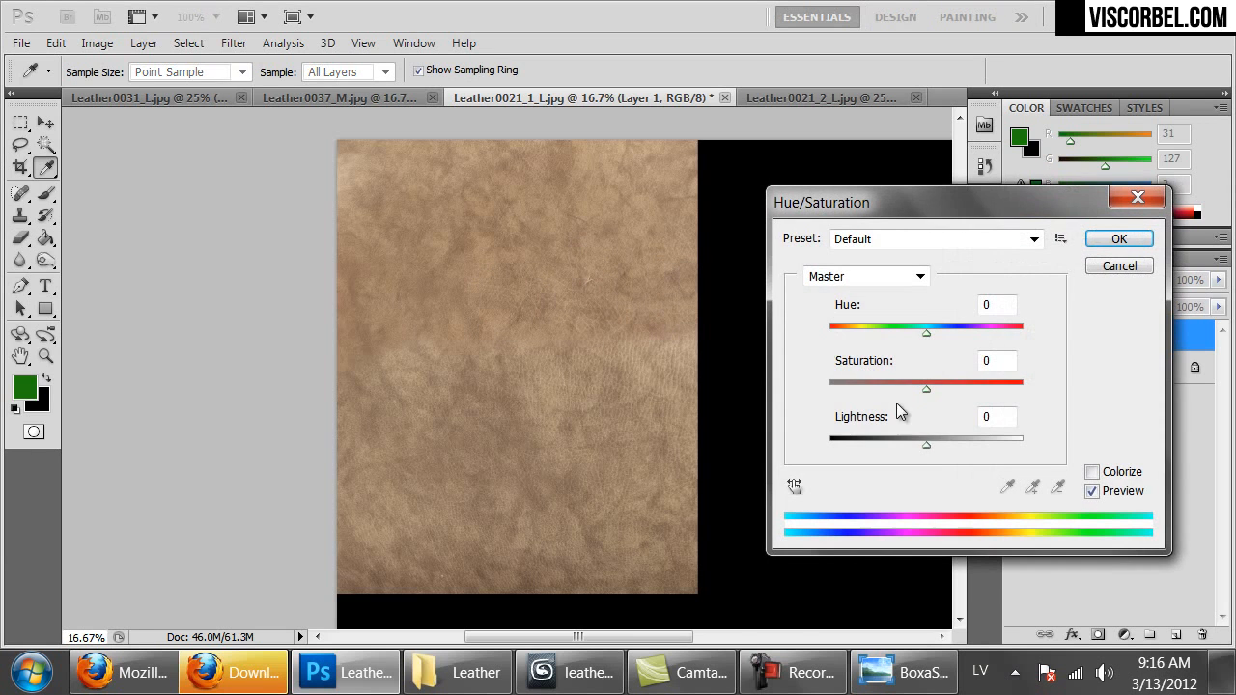
left_click_drag(930, 448, 922, 448)
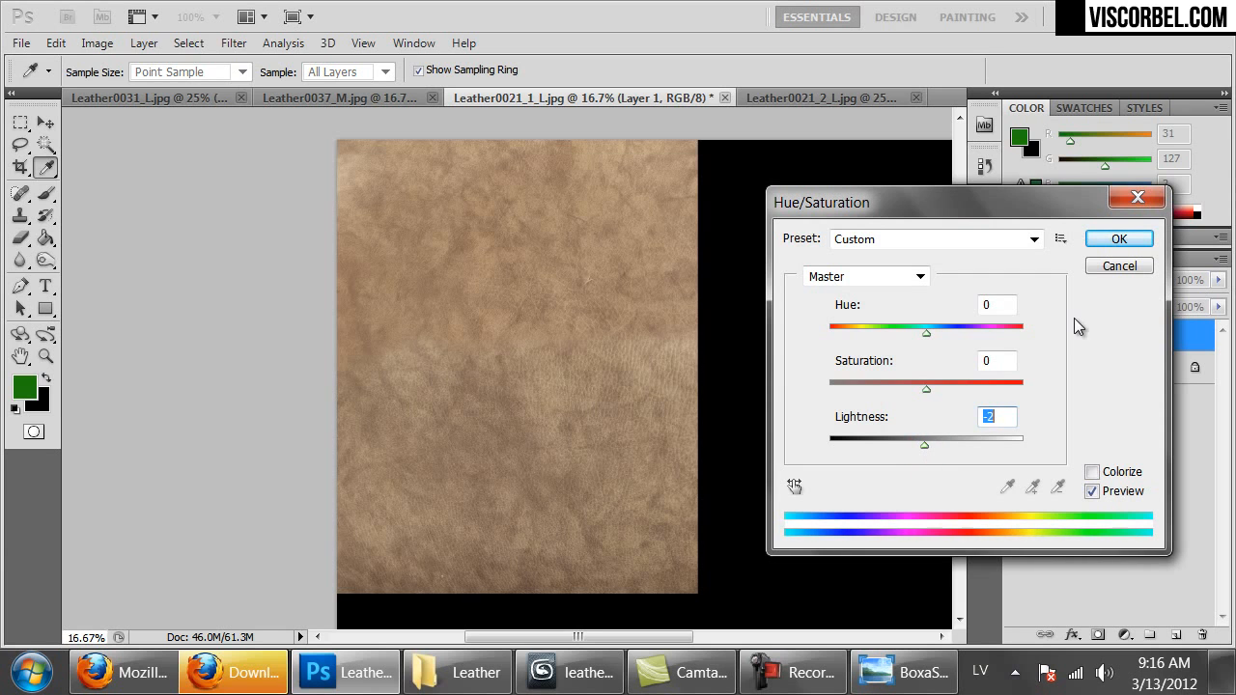
left_click(1114, 265)
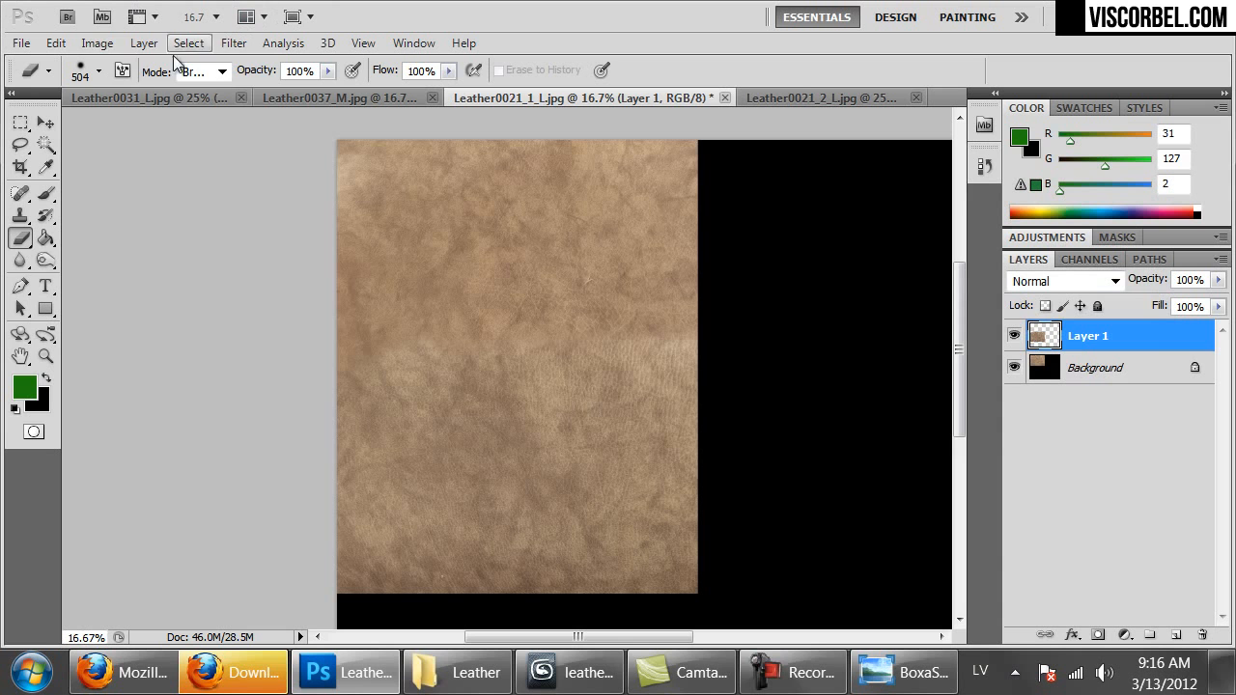
Step: Darken Layer 1 with a Curves point at input 144, output 129, and merge it into the Background
left_click(112, 45)
mouse_move(191, 104)
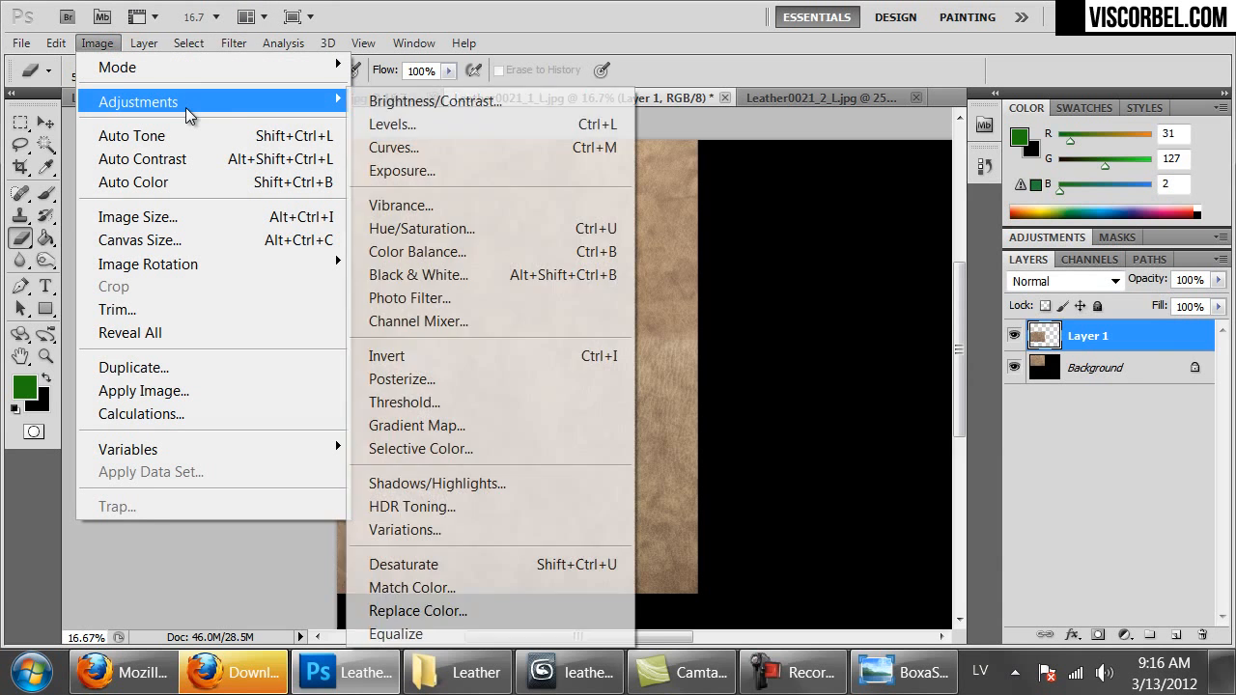
left_click(567, 144)
left_click_drag(950, 412, 956, 419)
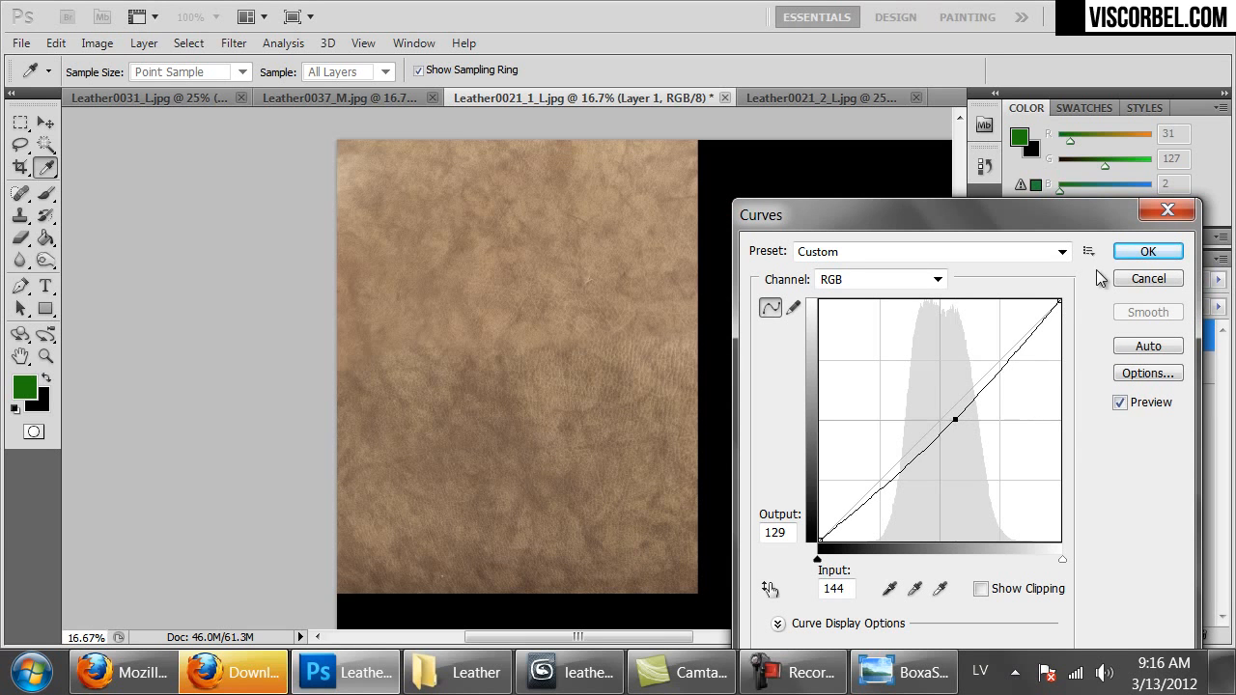
left_click(1147, 251)
key("e")
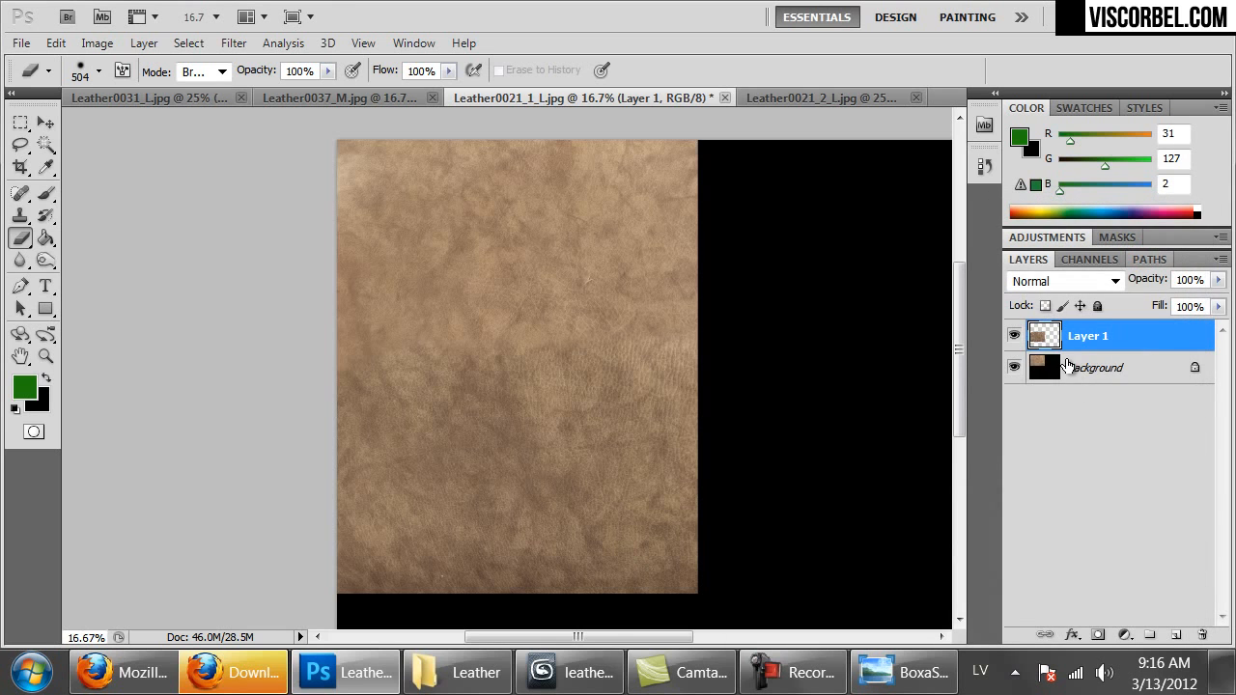
key("ctrl+e")
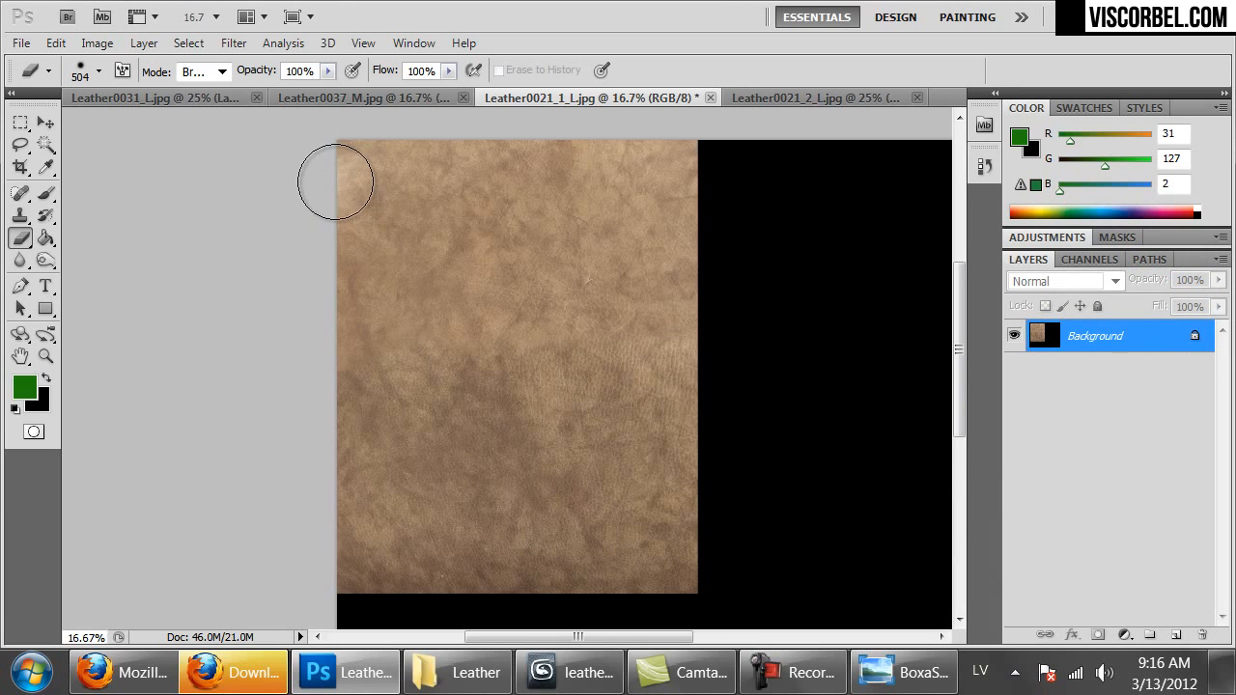
Step: Duplicate the blended leather area onto a new layer, place it overlapping to the right, and erase its left edge to hide the seam
key("m")
left_click_drag(530, 407, 696, 596)
key("ctrl+minus")
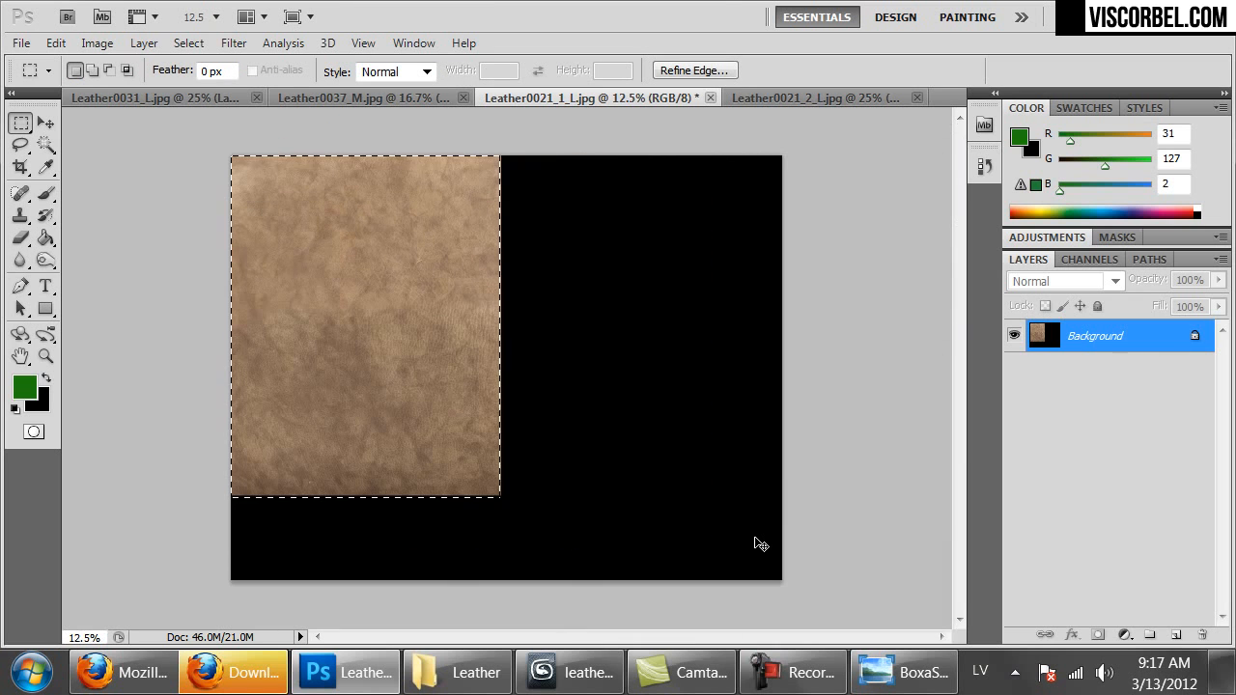
left_click_drag(195, 122, 410, 333)
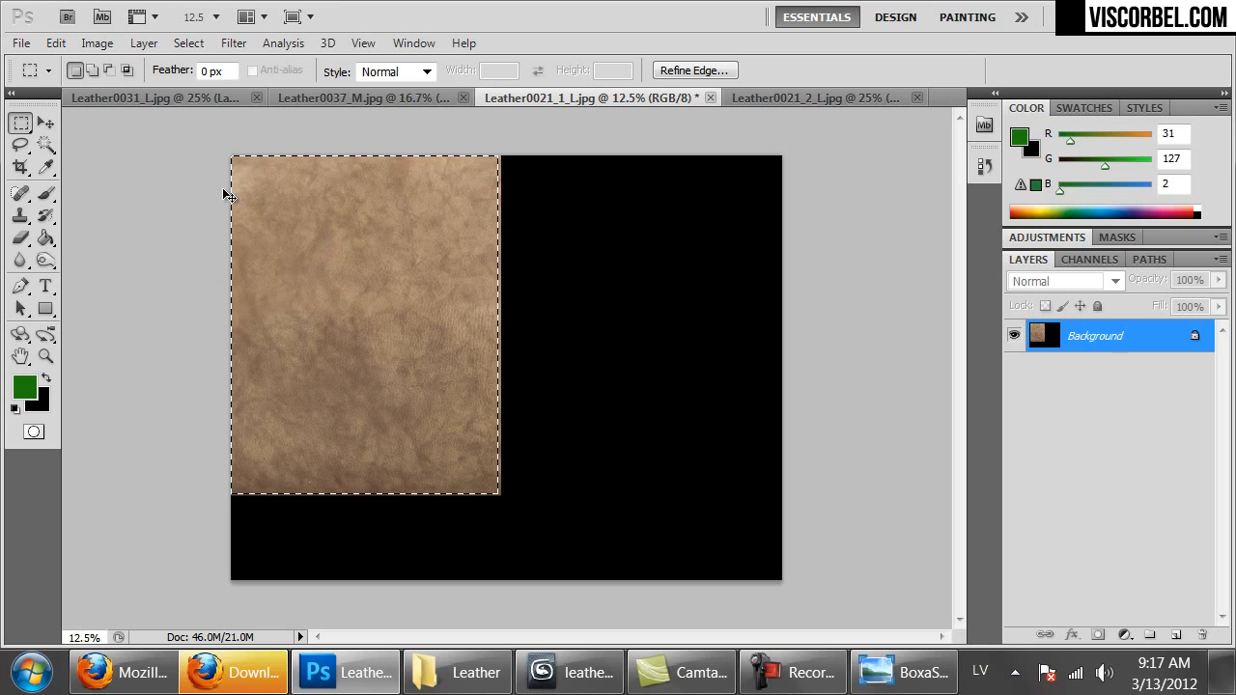
key("ctrl+shift+alt+n")
mouse_move(385, 351)
left_mouse_down("ctrl")
mouse_move(651, 339)
mouse_move(660, 356)
mouse_move(628, 359)
mouse_move(616, 340)
mouse_move(599, 347)
left_mouse_up("ctrl")
key("e")
left_click_drag(446, 215, 428, 369)
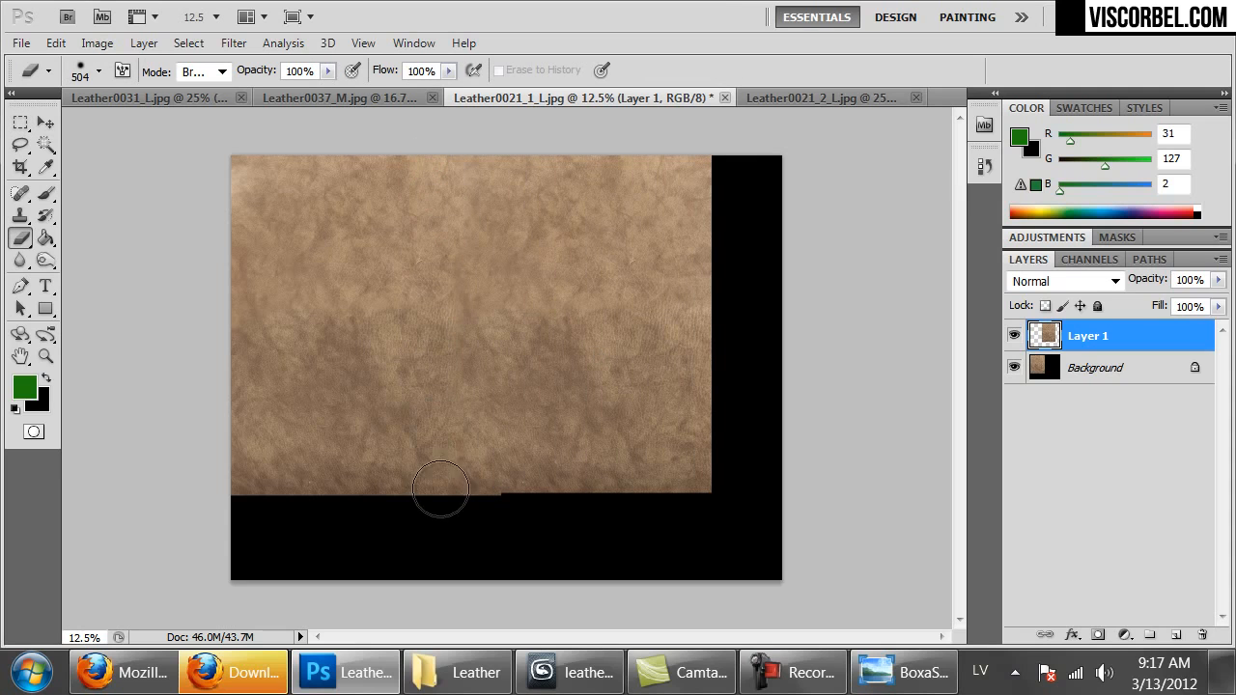
Step: Crop the image to a leather-only square of about 2730 px and merge Layer 1 into the Background
left_click_drag(418, 254, 670, 488)
key("Return")
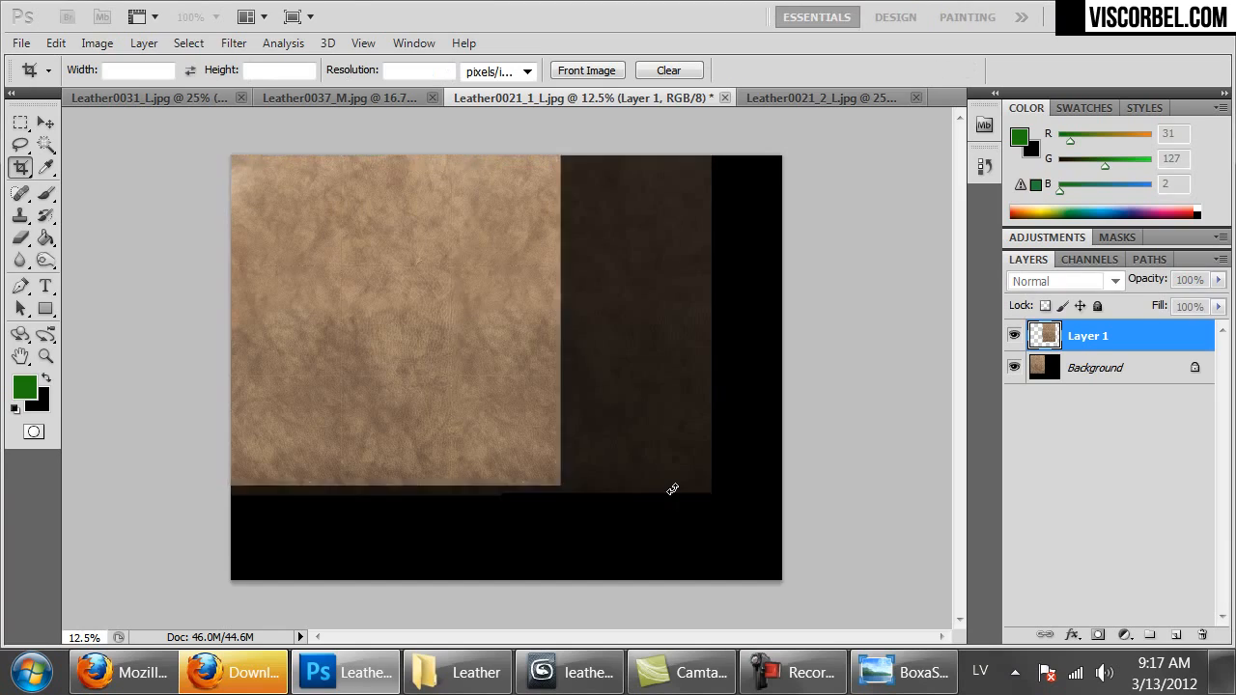
key("ctrl+1")
key("ctrl+0")
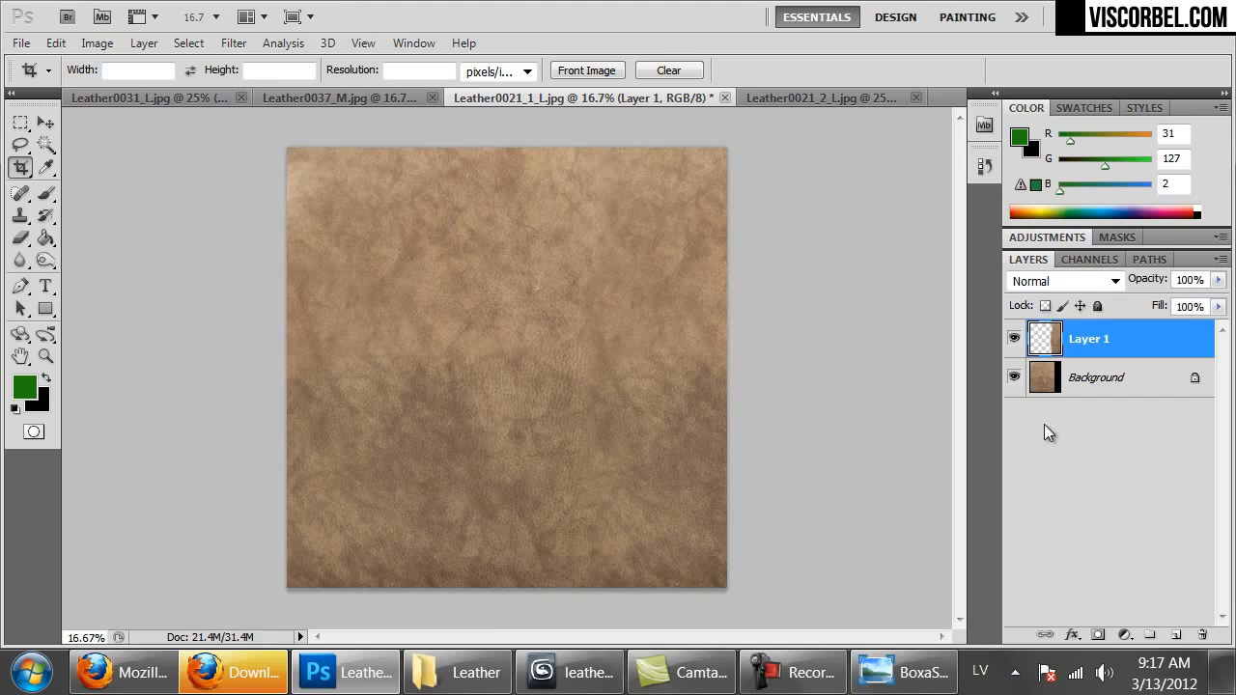
key("Delete")
key("ctrl+a")
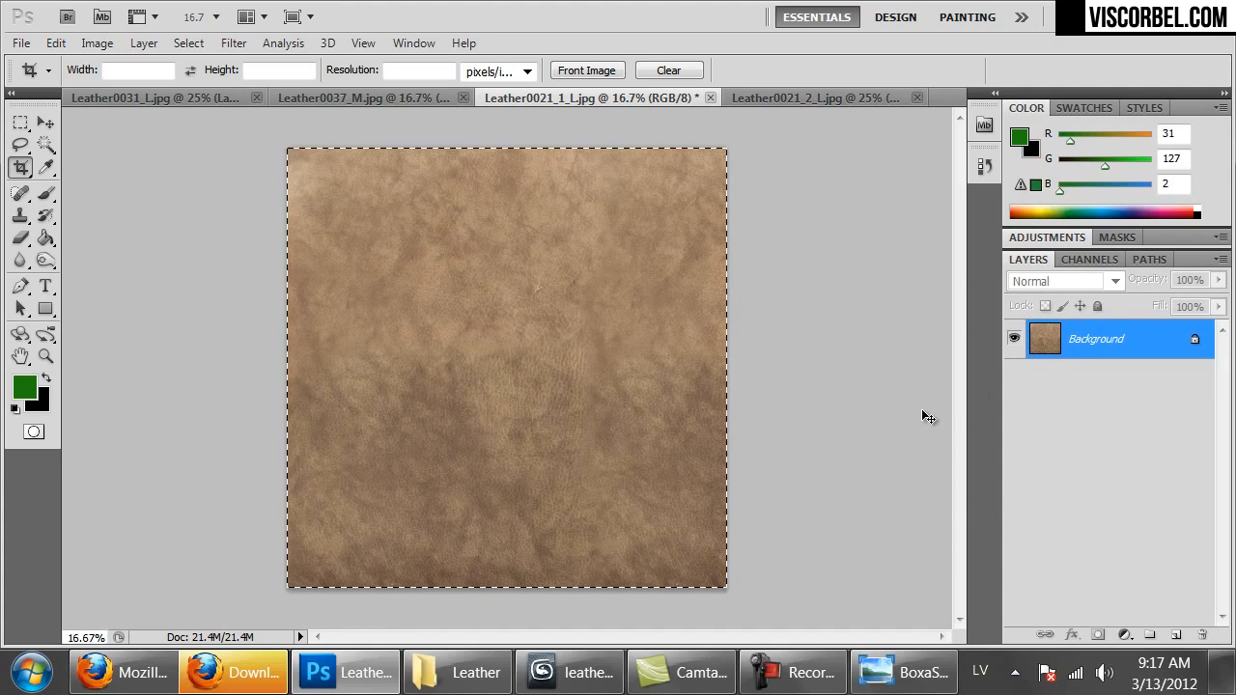
key("ctrl+alt+c")
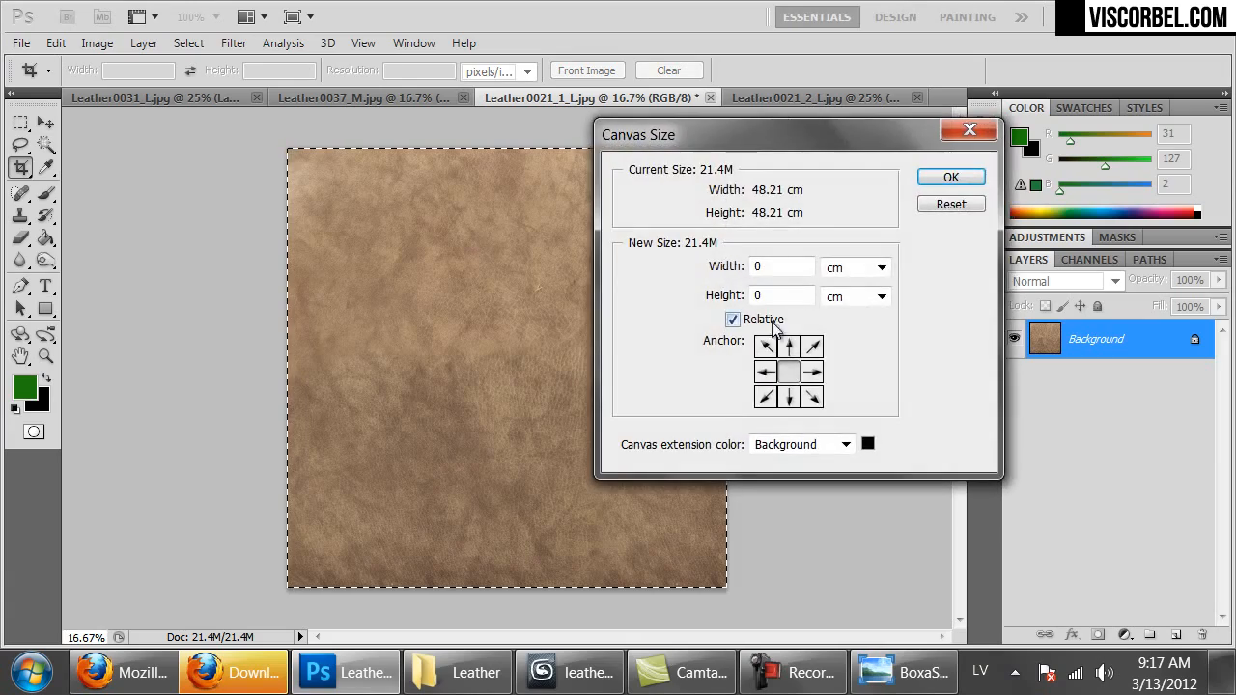
left_click(959, 212)
Step: Resize the square leather image to 1500 × 1500 pixels
key("ctrl+1")
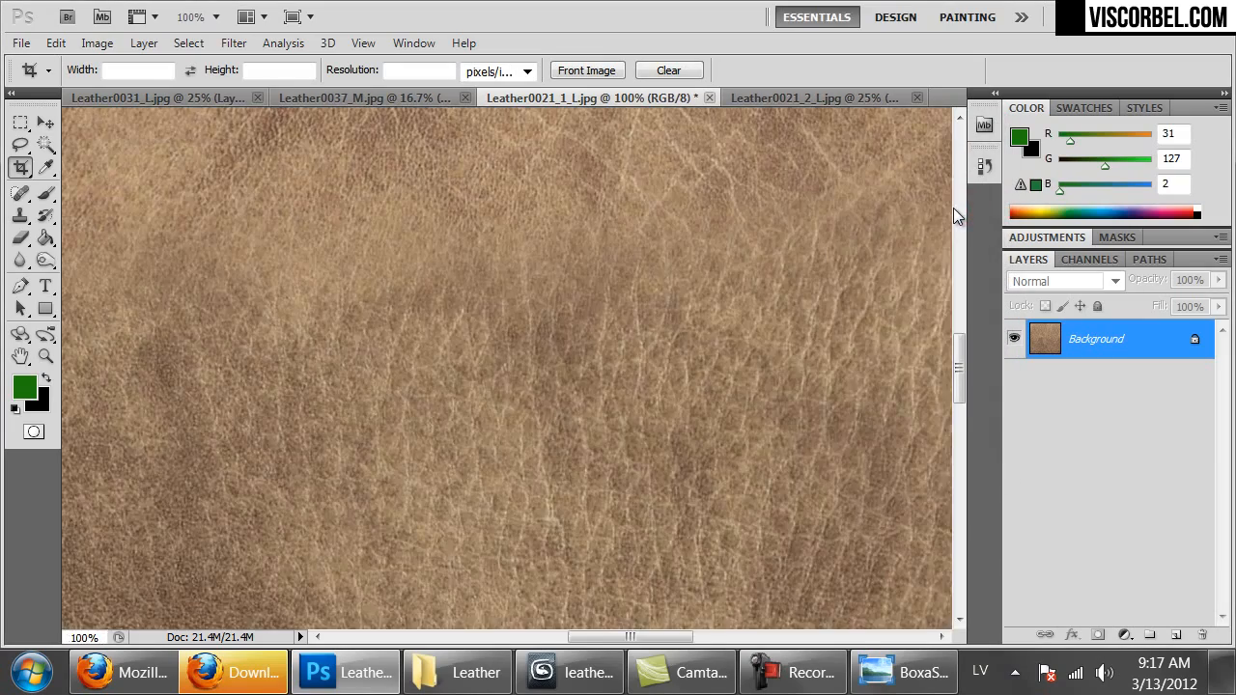
key("ctrl+minus")
key("ctrl+alt+i")
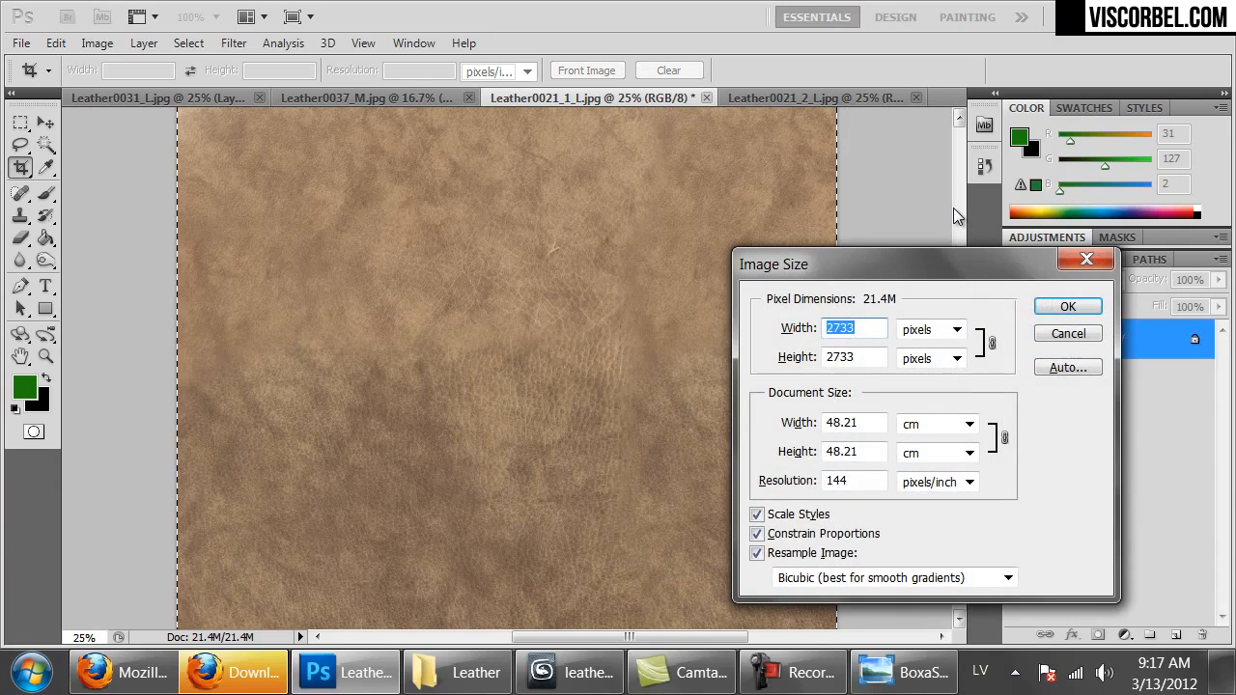
type("1500")
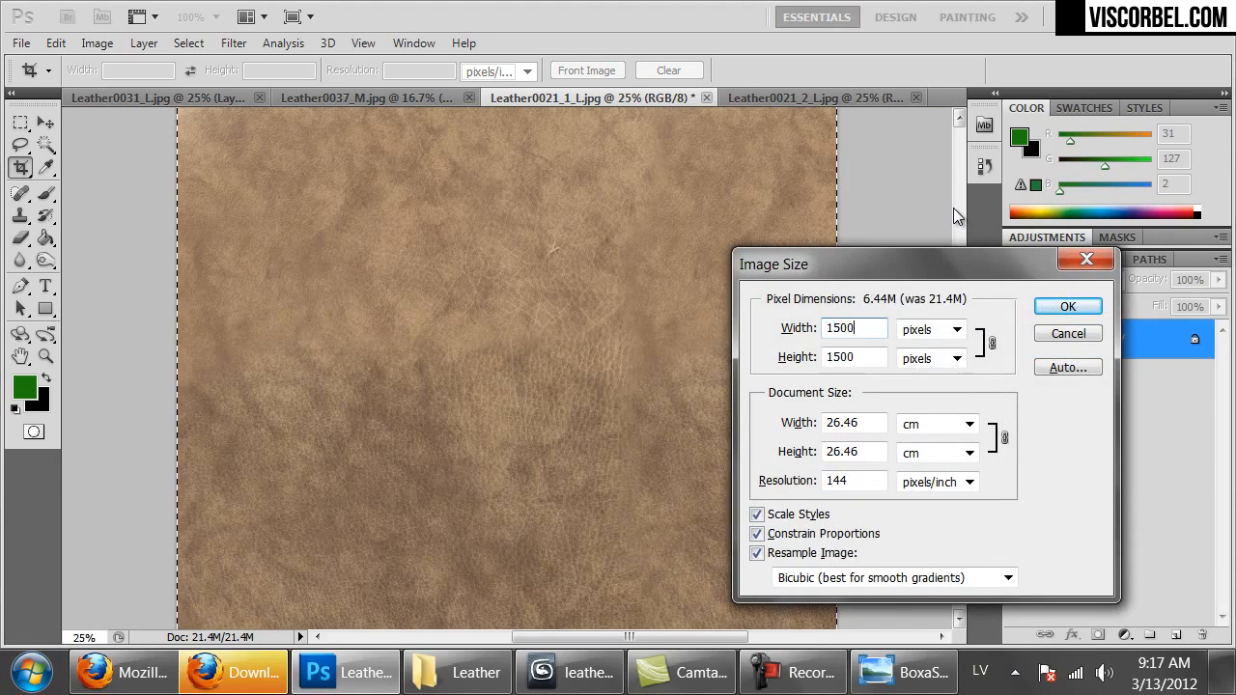
key("Return")
Step: Select the entire leather image and extend the canvas by a relative 100 percent in both width and height
key("ctrl+a")
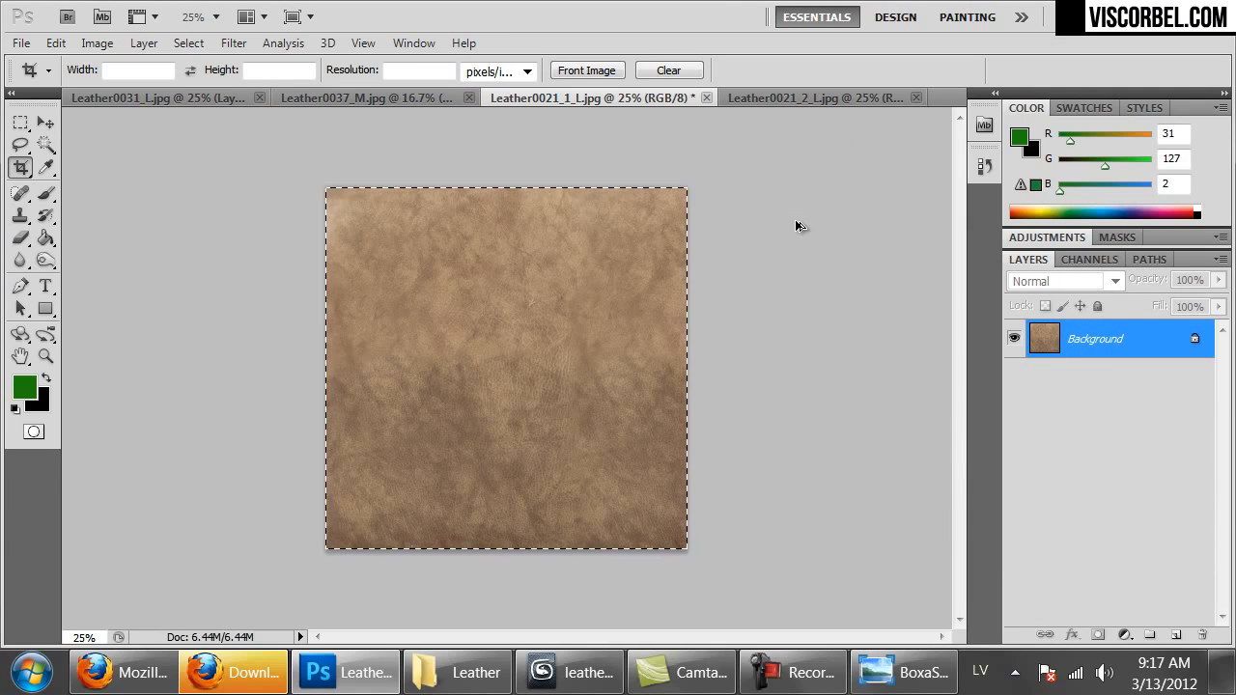
key("ctrl+alt+c")
left_click(862, 269)
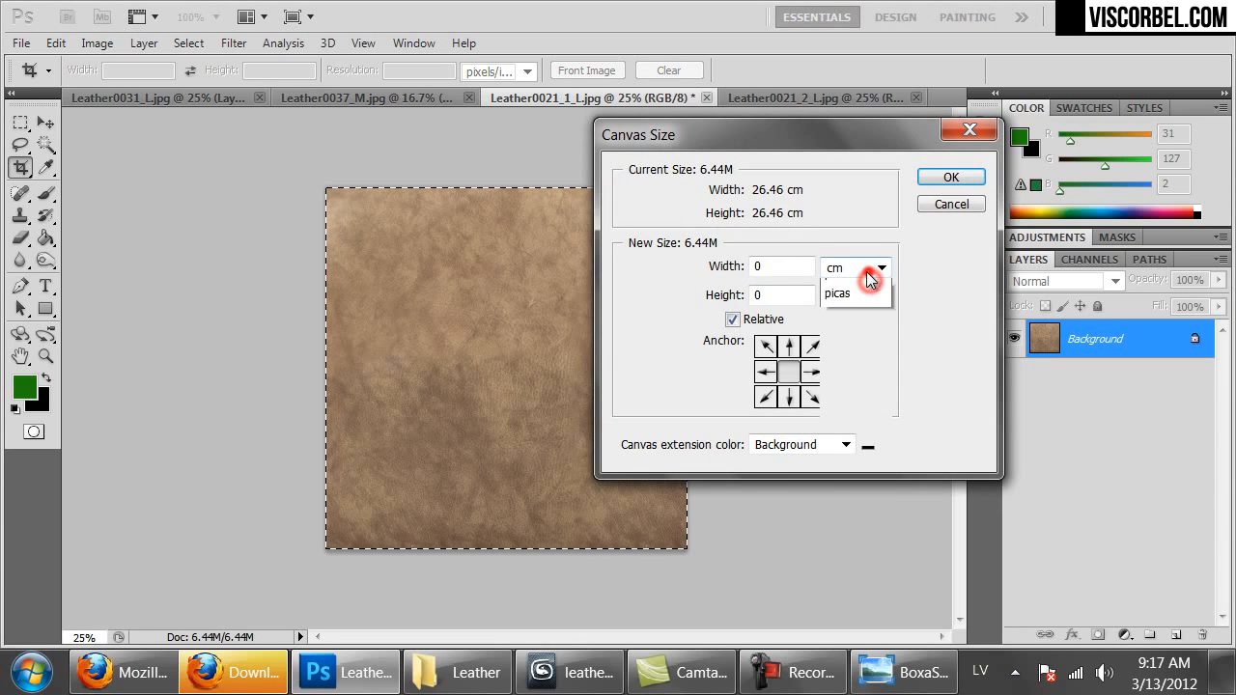
left_click(855, 293)
left_click_drag(796, 272, 192, 186)
type("100")
key("Tab")
key("Tab")
type("100")
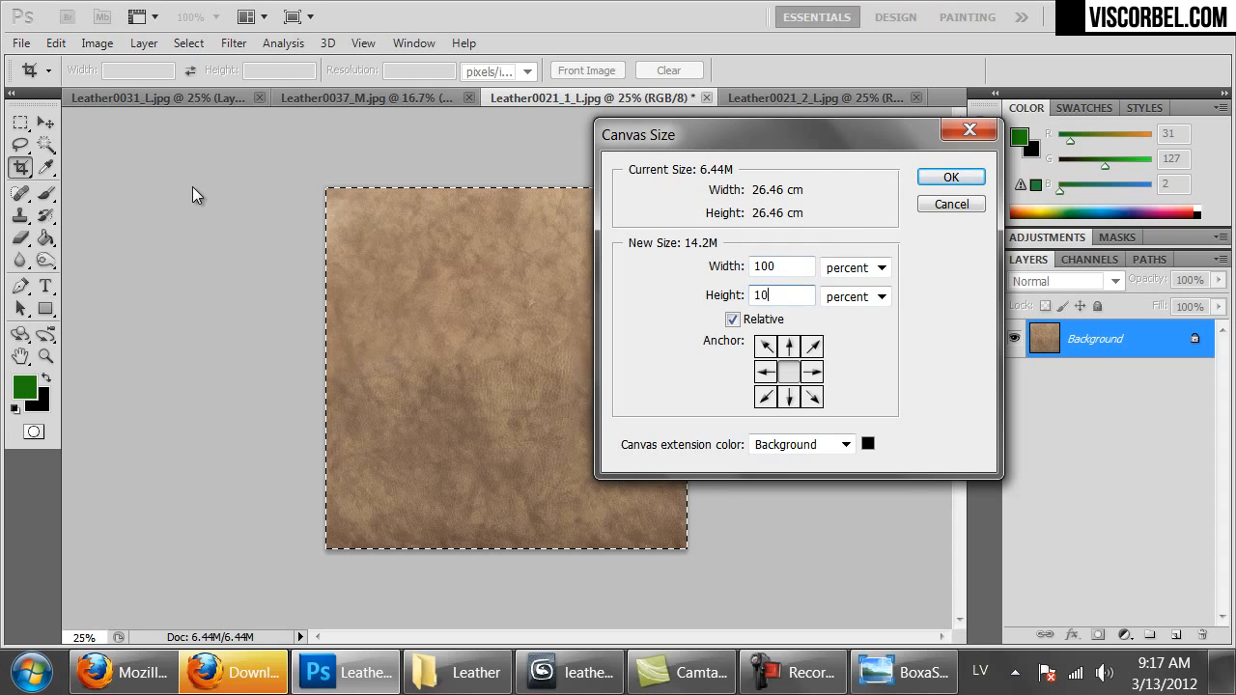
key("Return")
Step: Duplicate the leather square into four tiles filling the canvas in a 2 × 2 grid and merge the four tile layers
key("ctrl+minus")
key("ctrl+j")
left_click_drag(495, 383, 406, 295, "ctrl")
key("ctrl+j")
left_click_drag(512, 350, 565, 490, "ctrl")
key("ctrl+j")
key("ctrl+j")
left_click(1072, 451, "shift")
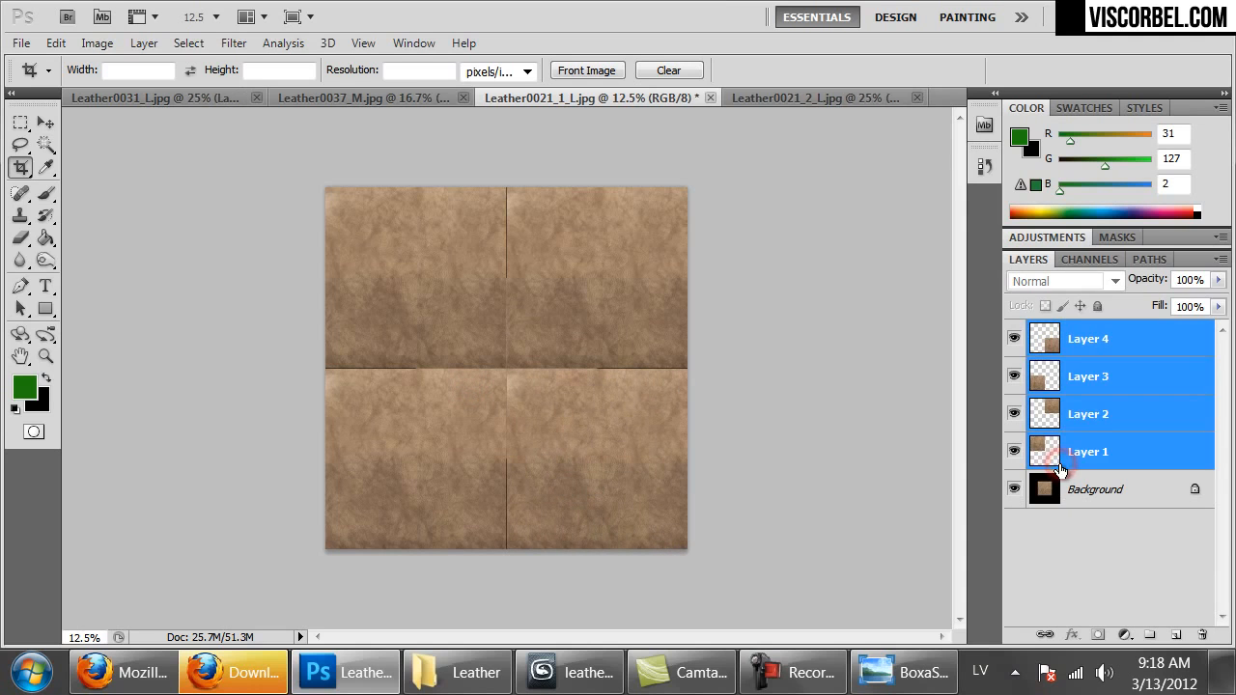
key("ctrl+e")
Step: Cover the horizontal seam between the leather tiles by cloning nearby leather with a 349 px Clone Stamp brush
key("ctrl+1")
key("ctrl+minus")
key("ctrl+minus")
key("ctrl+minus")
key("ctrl+minus")
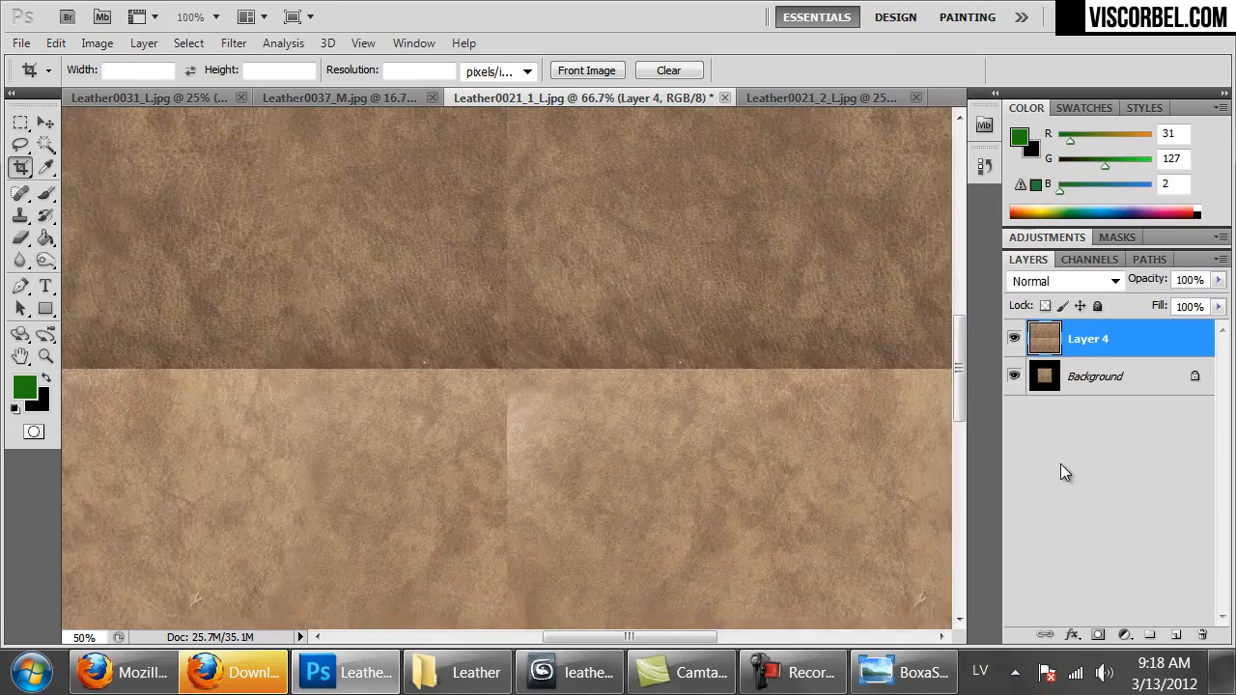
key("ctrl+minus")
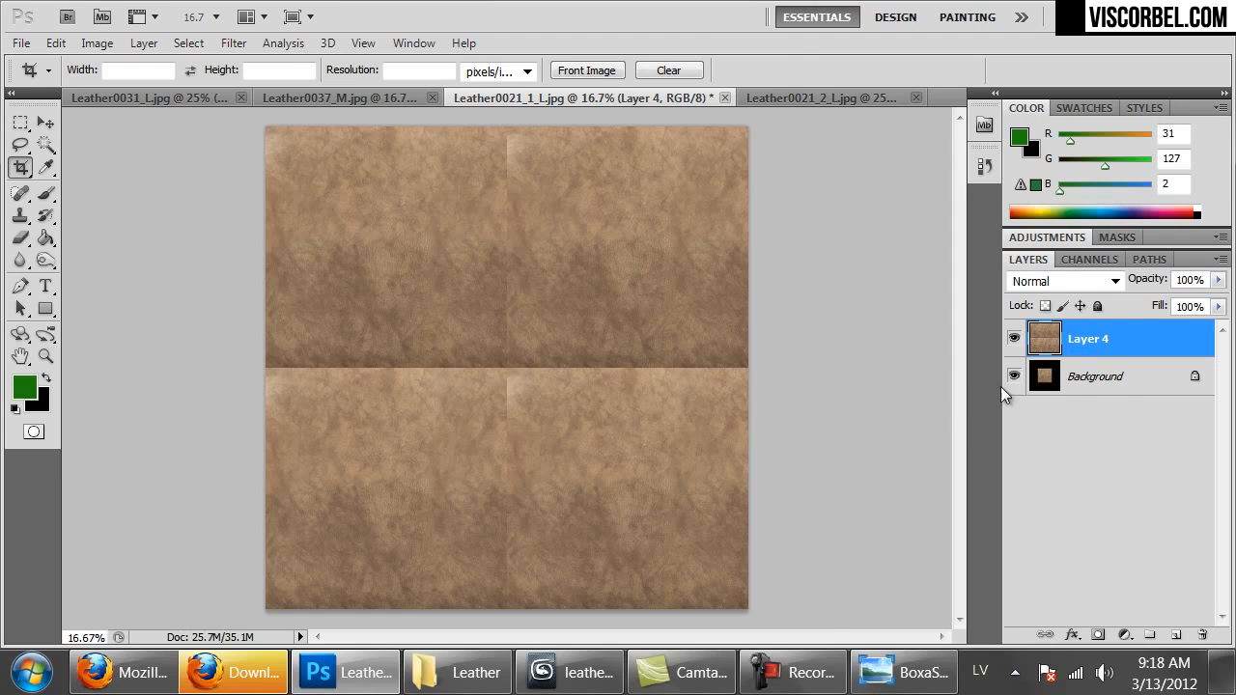
key("s")
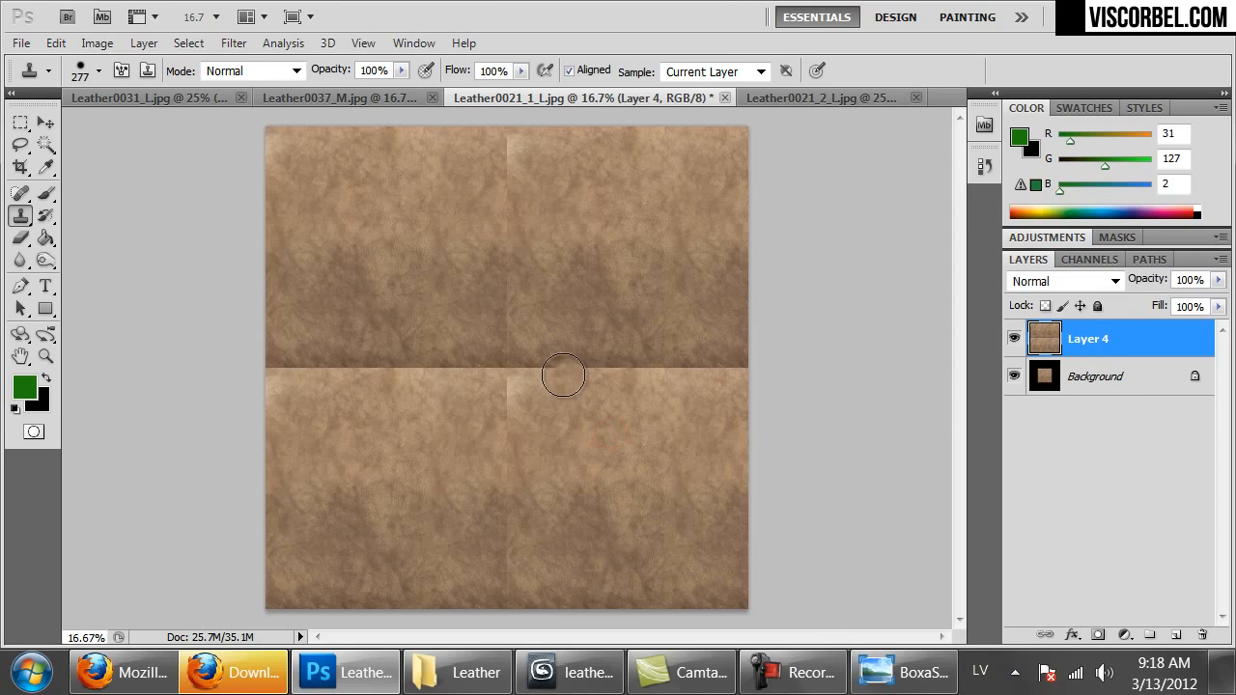
right_click(565, 375)
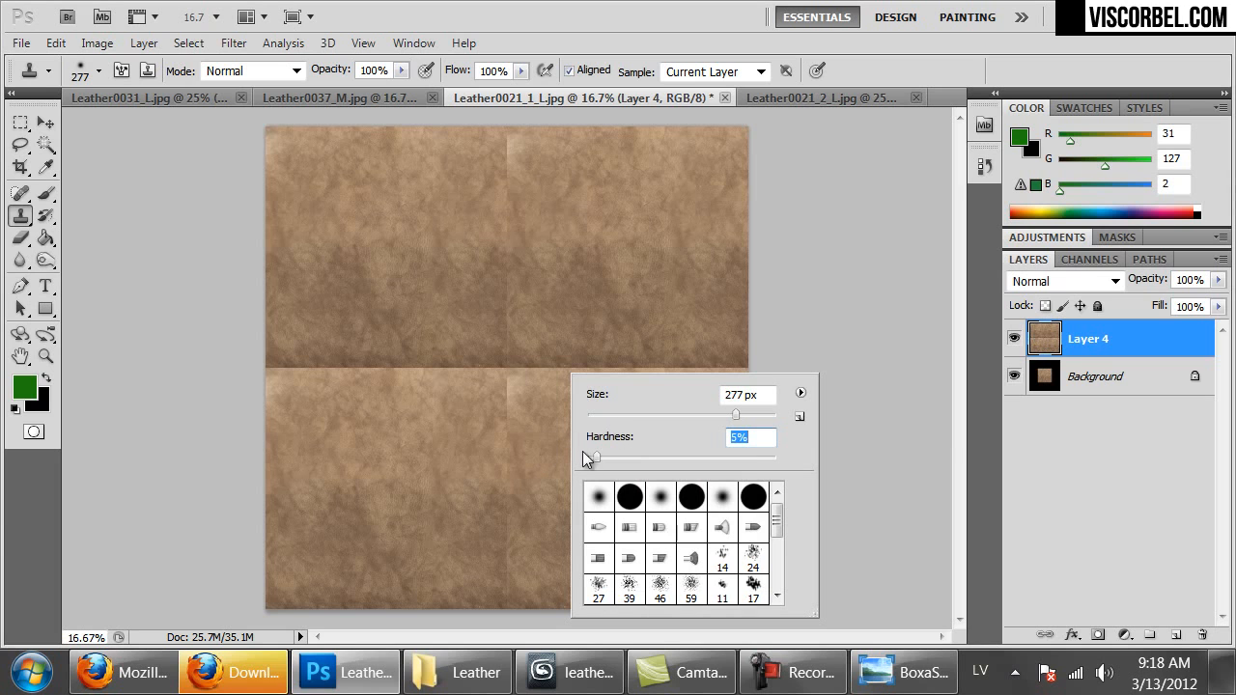
left_click(736, 415)
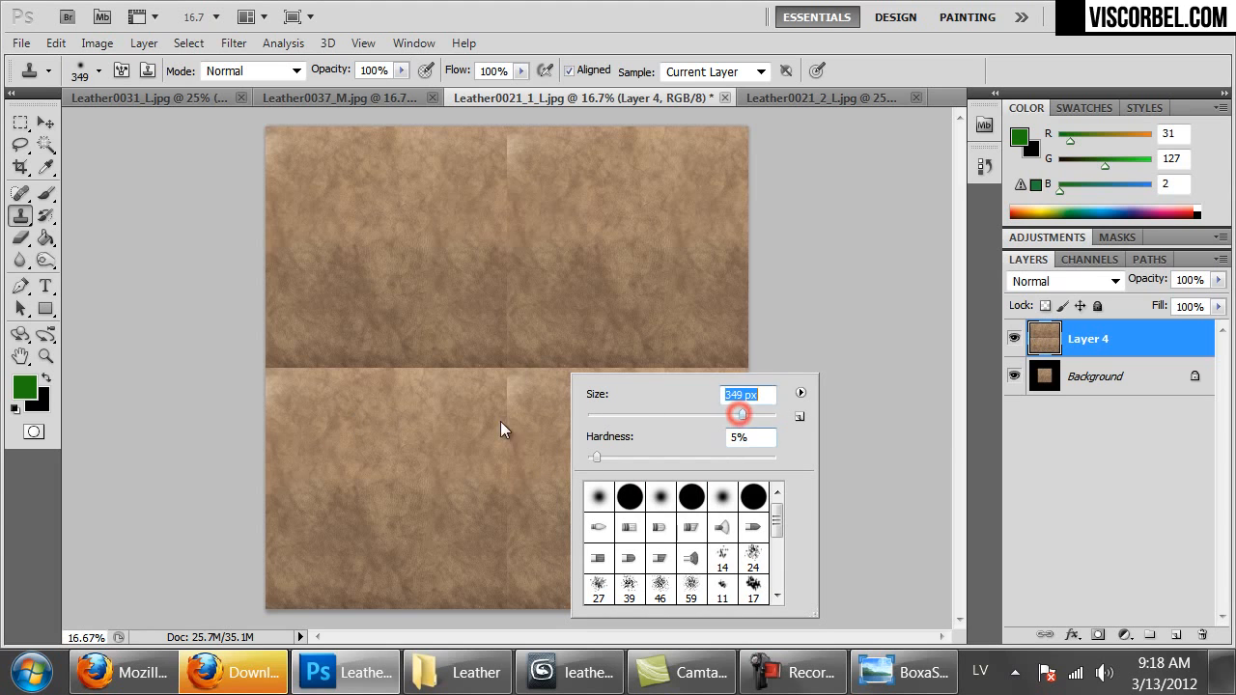
left_click(320, 432)
left_click(309, 373, "alt")
left_click_drag(331, 375, 483, 376)
left_click_drag(349, 394, 277, 380)
left_click(383, 408, "alt")
left_click_drag(505, 373, 746, 371)
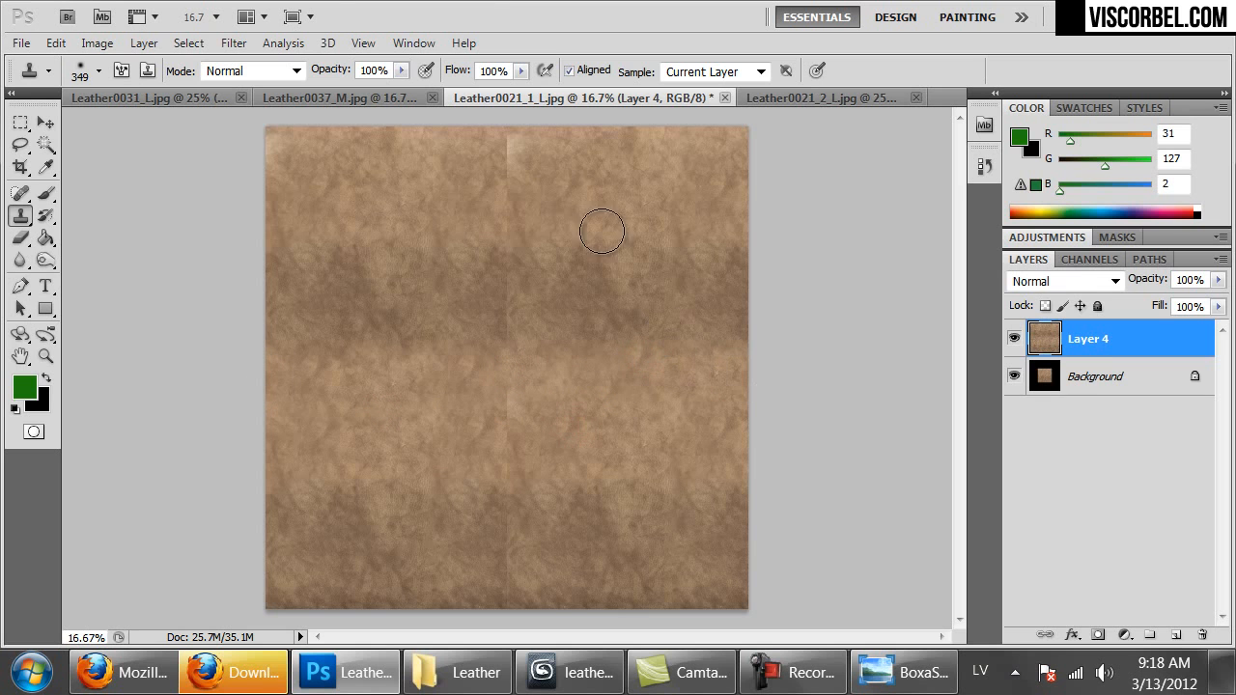
Step: Clone leather over the vertical seam running down the middle of the tiled image
left_click_drag(522, 207, 515, 148)
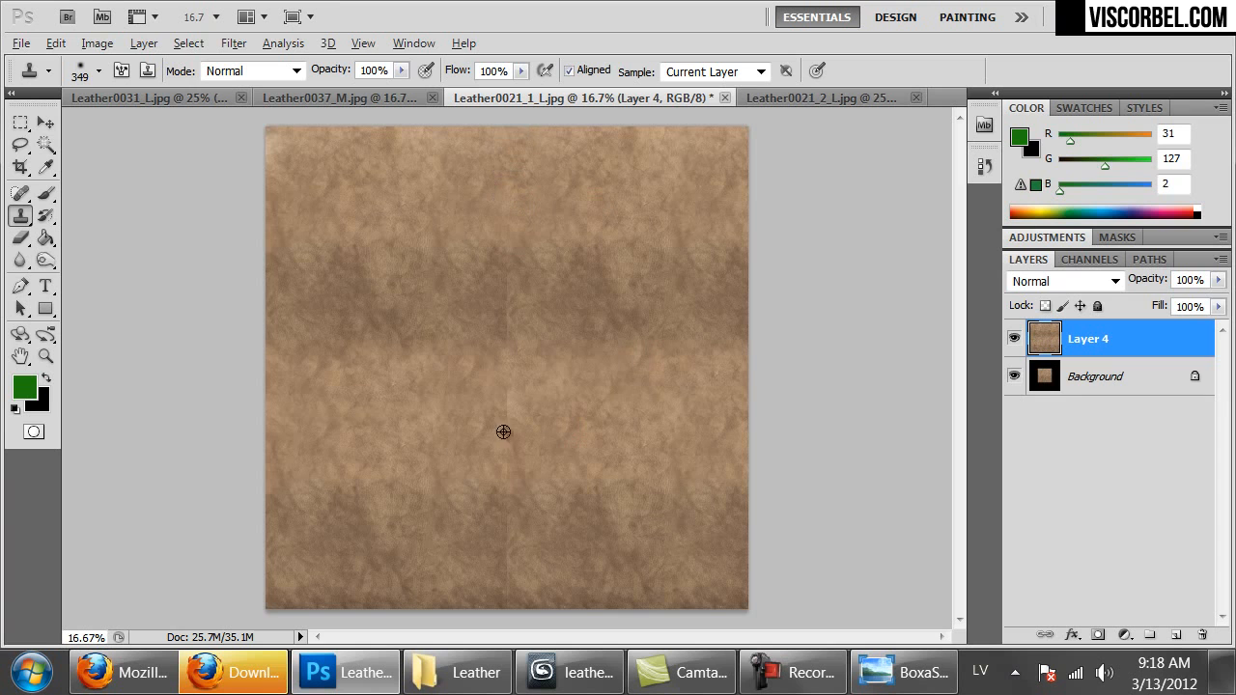
left_click_drag(510, 406, 522, 451)
mouse_move(469, 493)
left_mouse_down()
mouse_move(522, 493)
mouse_move(506, 546)
left_mouse_up()
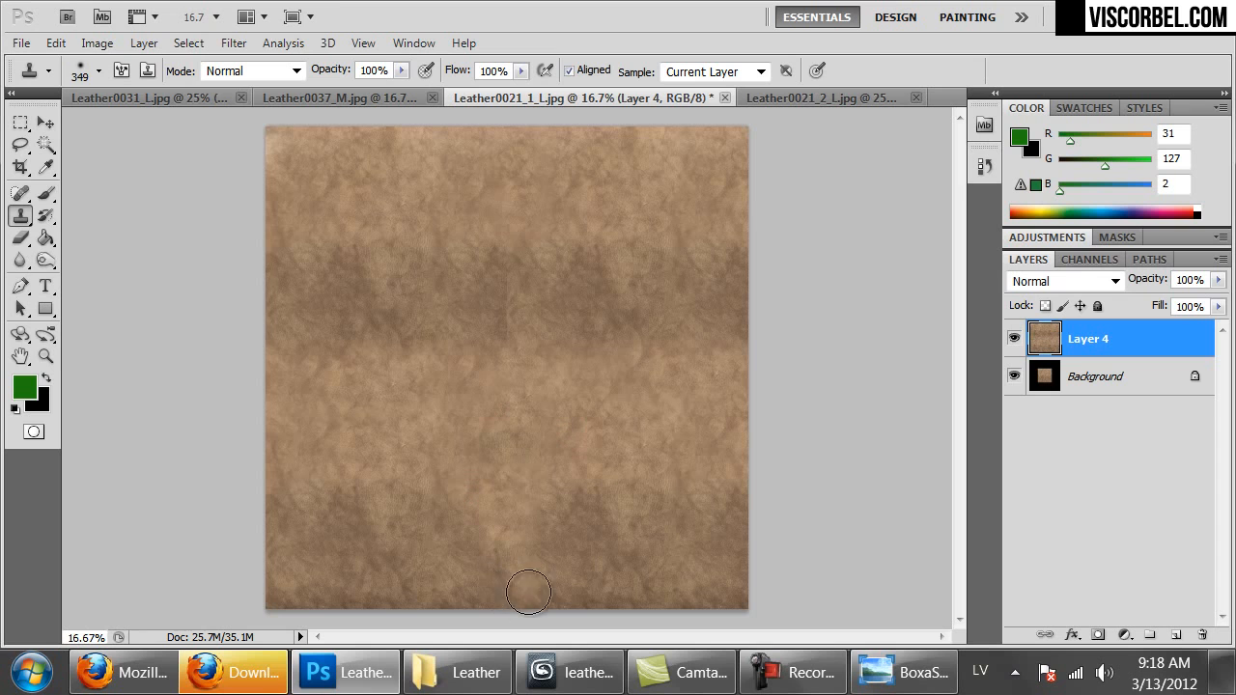
mouse_move(538, 350)
left_mouse_down()
mouse_move(513, 281)
mouse_move(530, 268)
mouse_move(482, 235)
mouse_move(479, 190)
left_mouse_up()
left_click(512, 145)
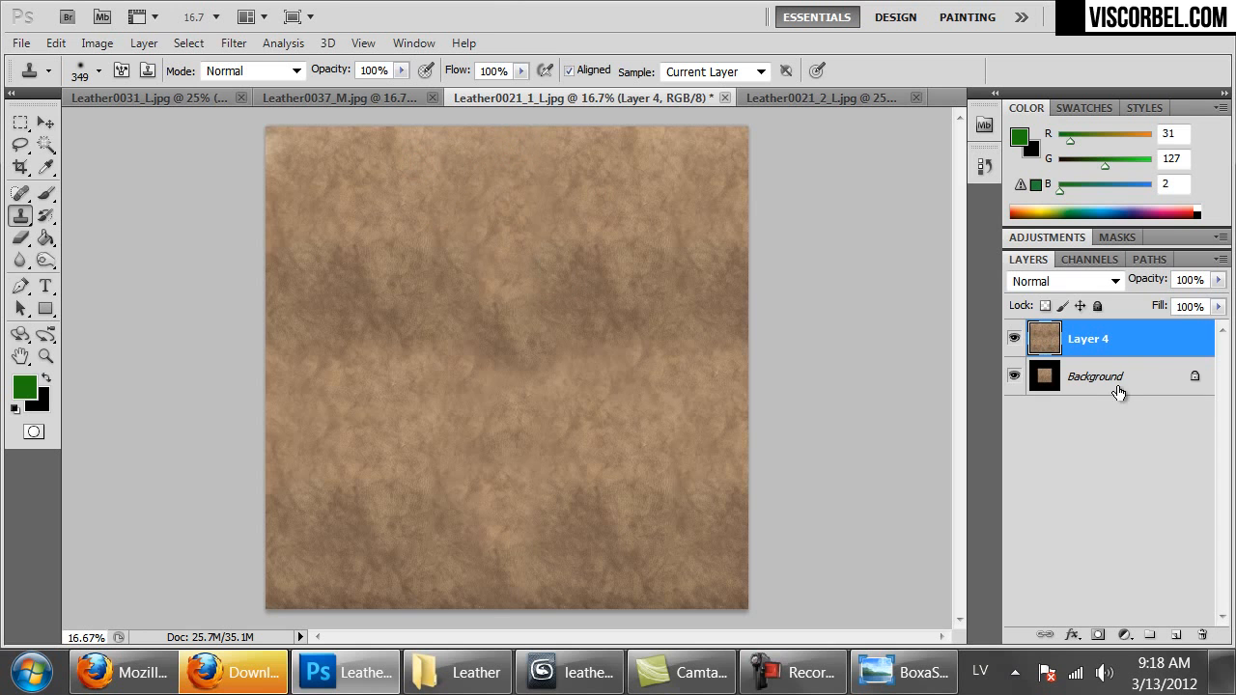
Step: Merge Layer 4 into the Background and offset the image 1433 px down and further to the right with wrap-around
key("ctrl+e")
left_click(232, 43)
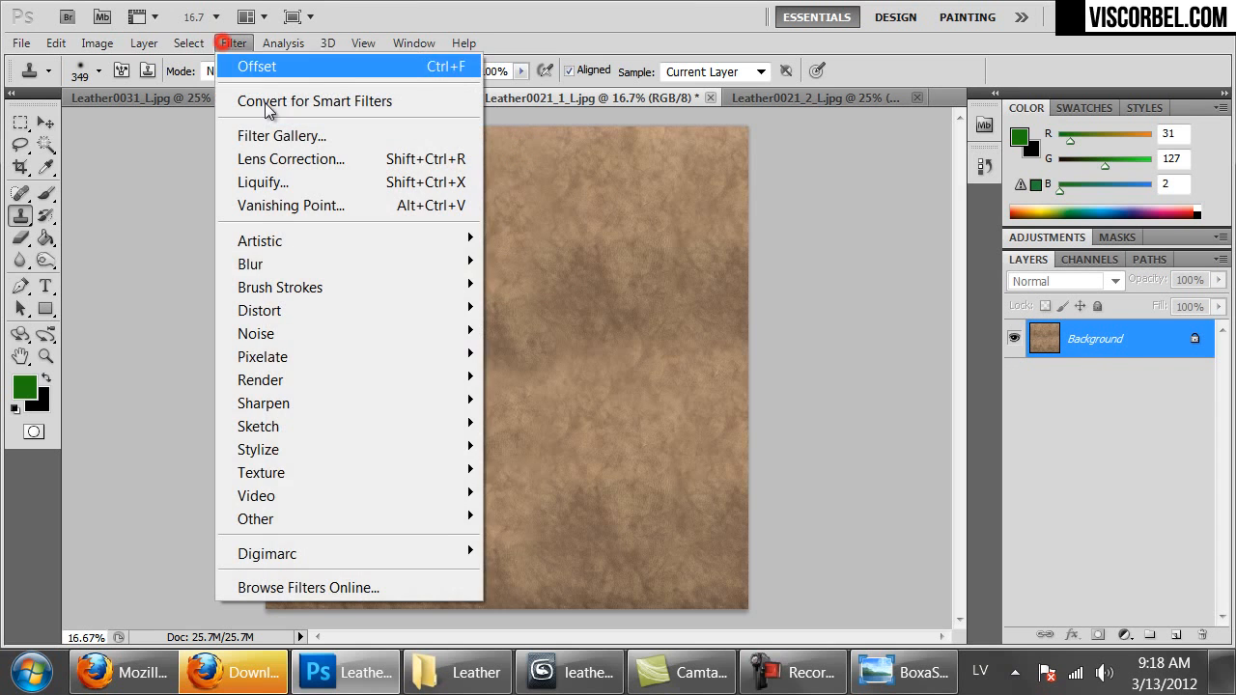
mouse_move(440, 516)
left_click(546, 611)
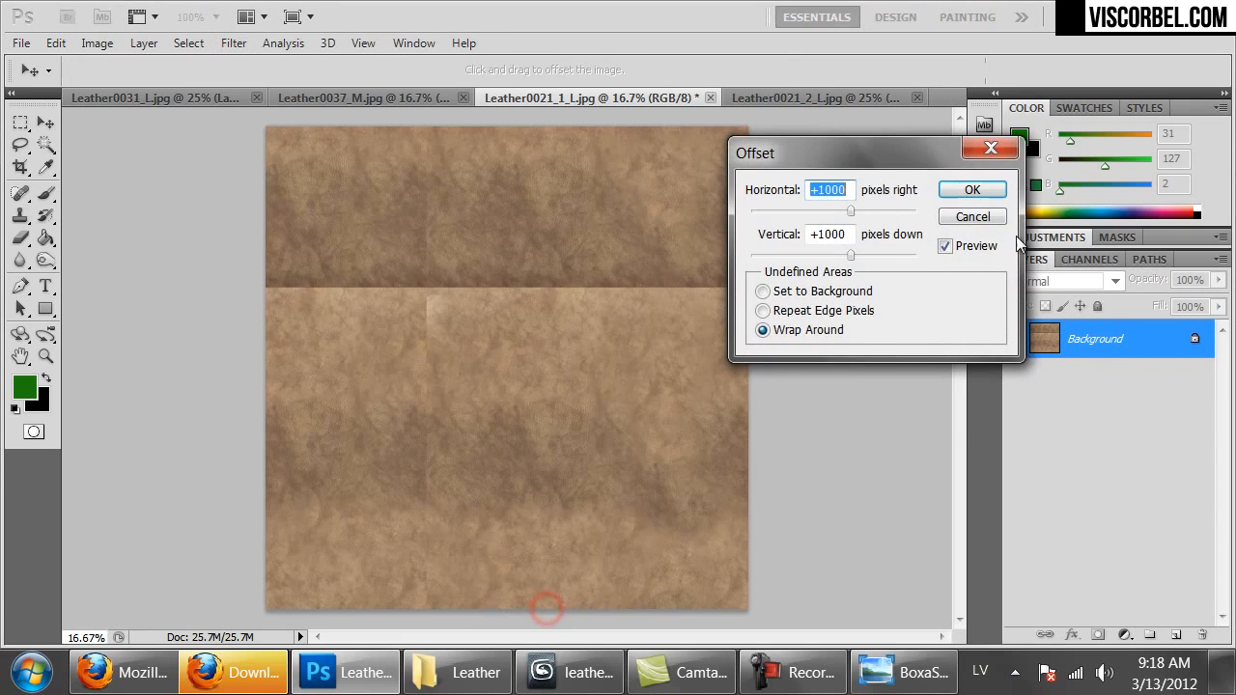
left_click_drag(852, 257, 857, 254)
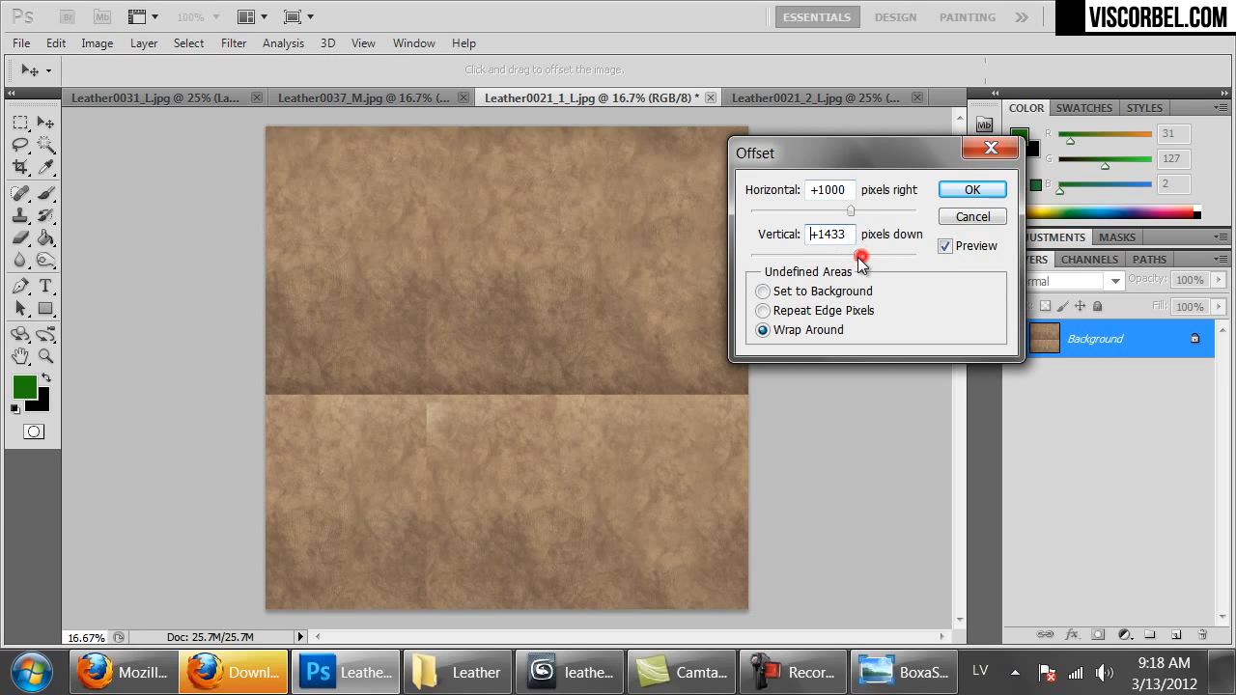
left_click_drag(851, 210, 859, 212)
left_click(972, 189)
Step: Clone leather over the full width of the horizontal seam exposed by the offset
left_click(581, 495, "alt")
left_click_drag(623, 356, 734, 357)
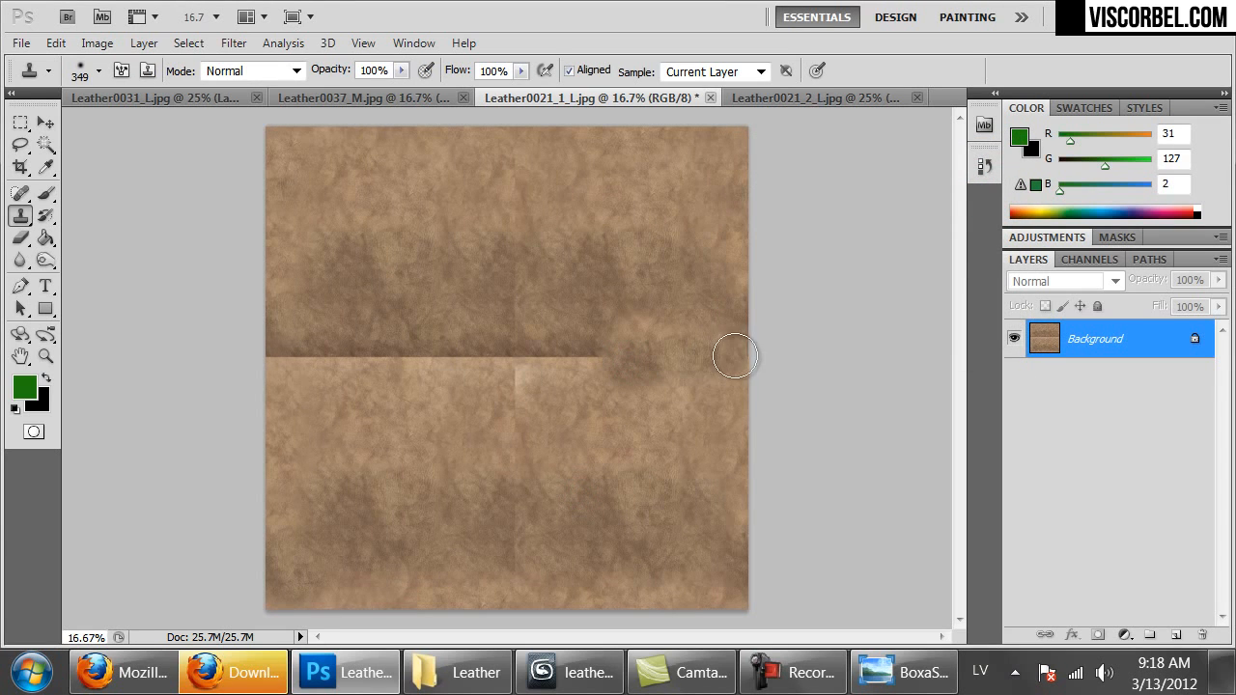
mouse_move(651, 357)
left_mouse_down()
mouse_move(618, 326)
mouse_move(504, 367)
mouse_move(519, 333)
mouse_move(454, 358)
left_mouse_up()
left_click(417, 419, "alt")
mouse_move(512, 286)
left_mouse_down()
mouse_move(473, 343)
mouse_move(399, 364)
mouse_move(322, 351)
mouse_move(257, 371)
left_mouse_up()
left_click(384, 399, "alt")
left_click(289, 358)
Step: Clone leather over the remaining vertical seam down the centre of the offset texture
left_click(527, 215)
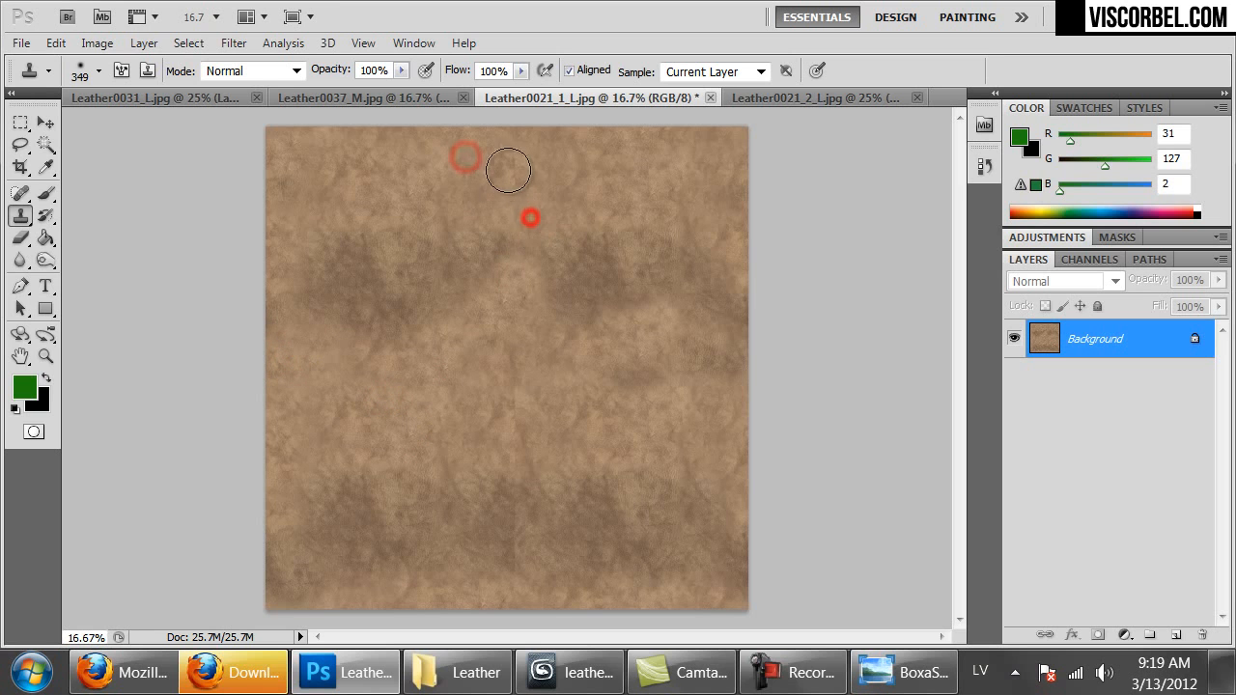
mouse_move(505, 491)
left_mouse_down()
mouse_move(511, 560)
mouse_move(503, 533)
left_mouse_up()
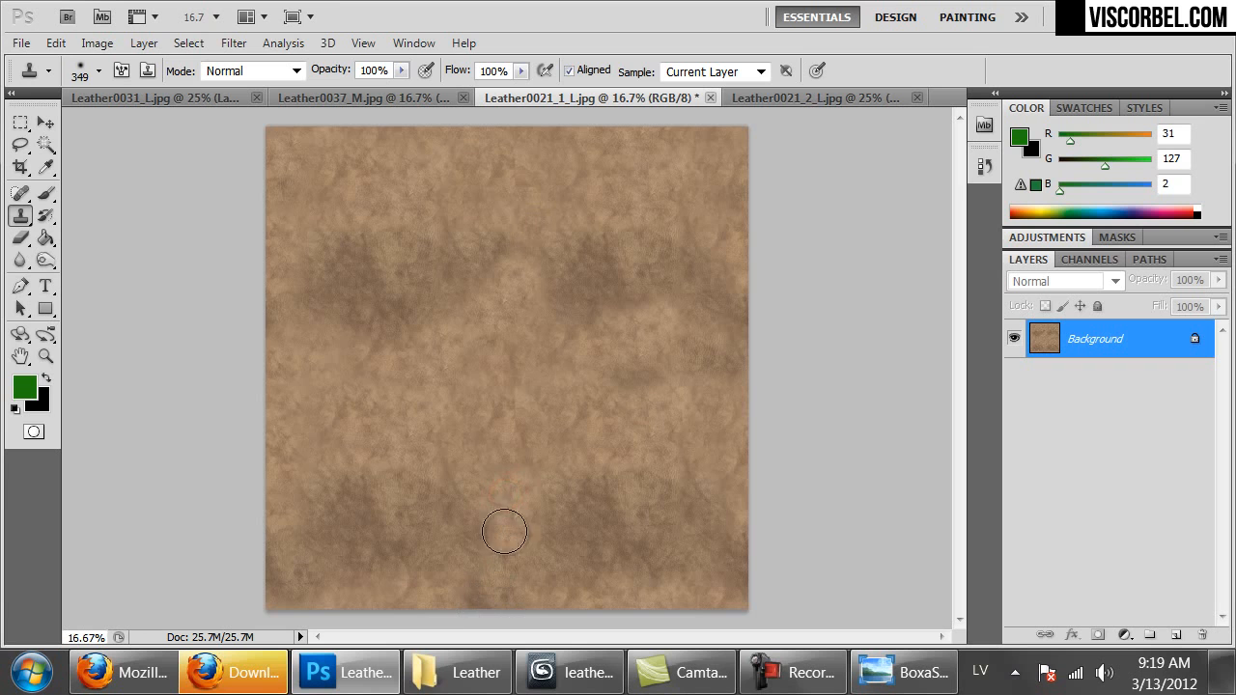
left_click(487, 425)
left_click(359, 414, "alt")
left_click(509, 179)
Step: Clone light and dark leather areas across the texture to break up the repeating dark patches
left_click(693, 337)
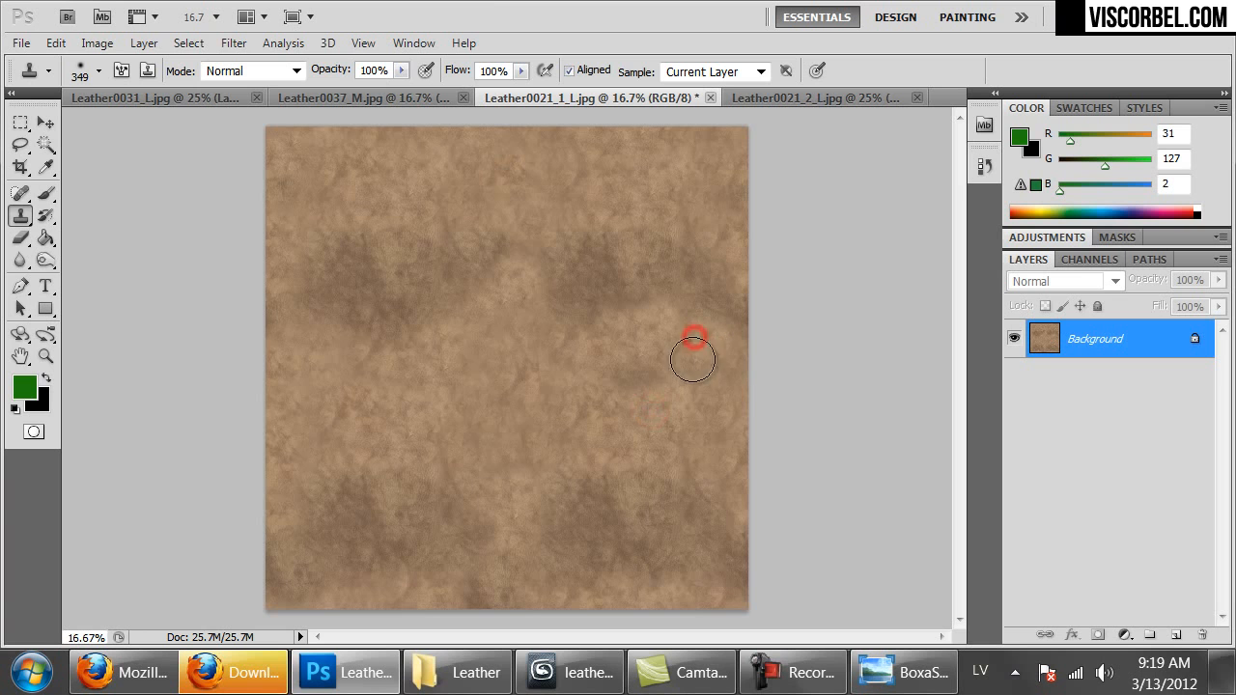
left_click(618, 306)
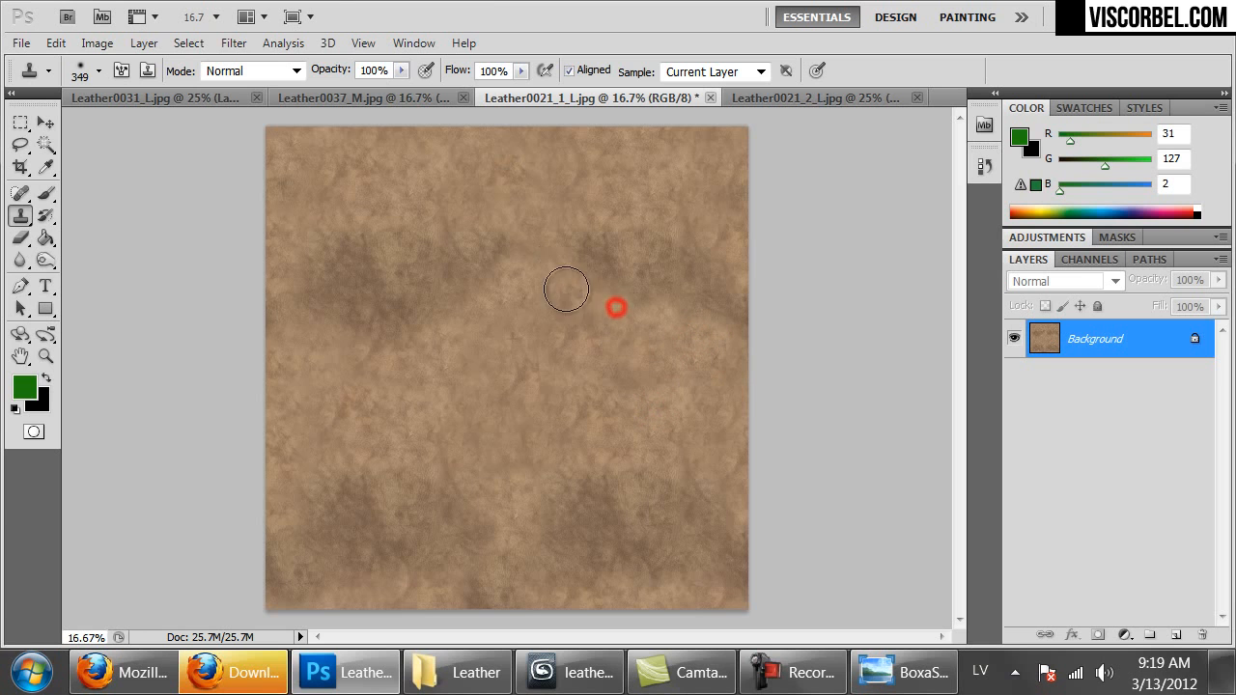
left_click(476, 357)
left_click(581, 503, "alt")
left_click(505, 456)
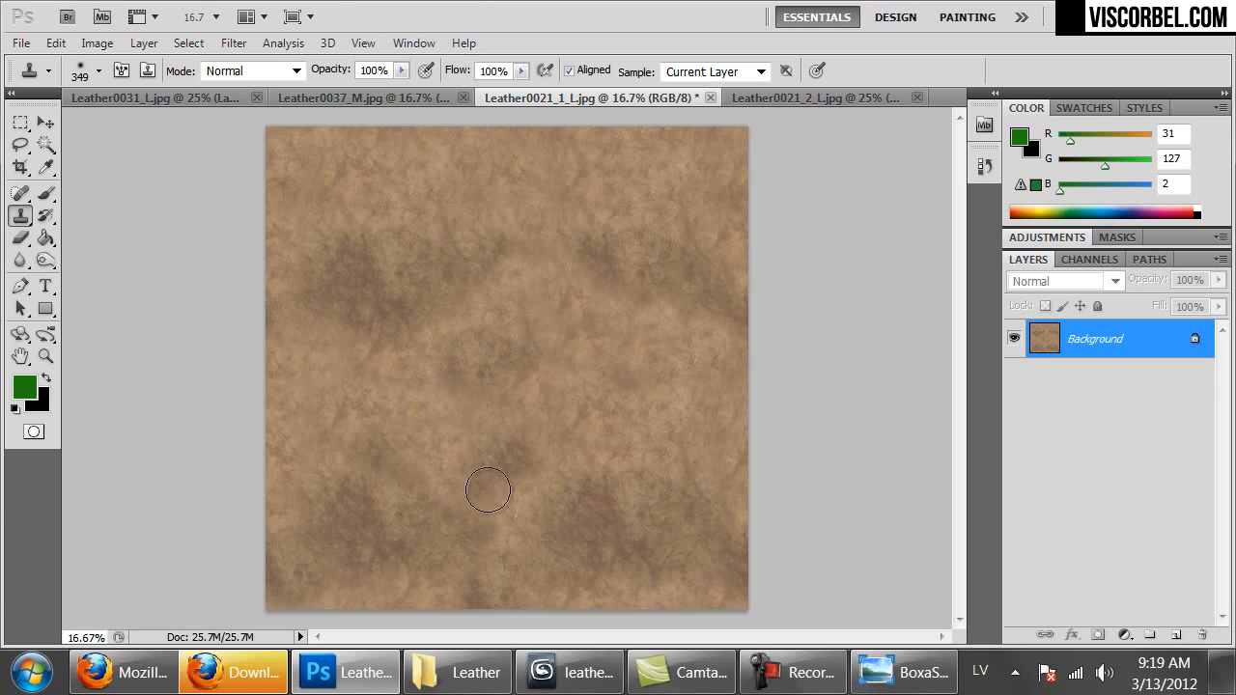
left_click_drag(488, 491, 582, 457)
mouse_move(441, 180)
left_mouse_down()
mouse_move(408, 184)
mouse_move(408, 226)
mouse_move(510, 210)
left_mouse_up()
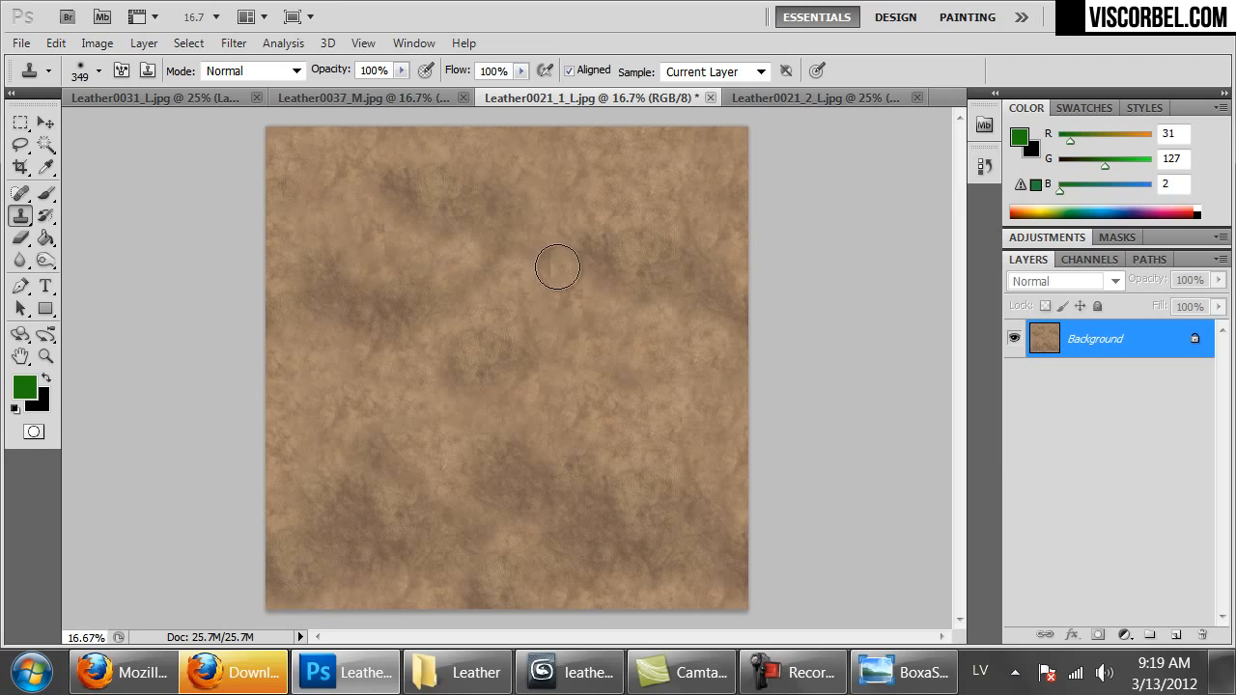
left_click_drag(560, 280, 567, 309)
left_click(337, 174, "alt")
left_click(389, 229)
Step: Examine the cloned leather grain at 100 percent zoom and in the whole-image view
key("ctrl+1")
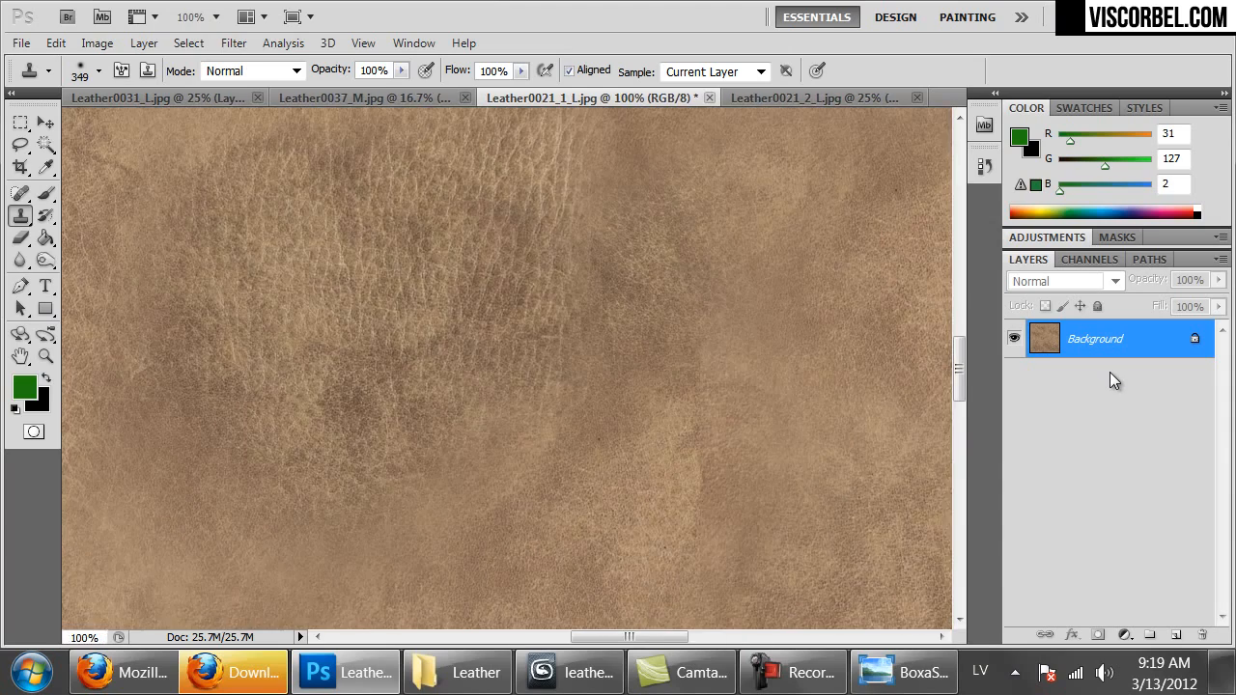
key("ctrl+minus")
key("ctrl+minus")
key("ctrl+minus")
key("ctrl+minus")
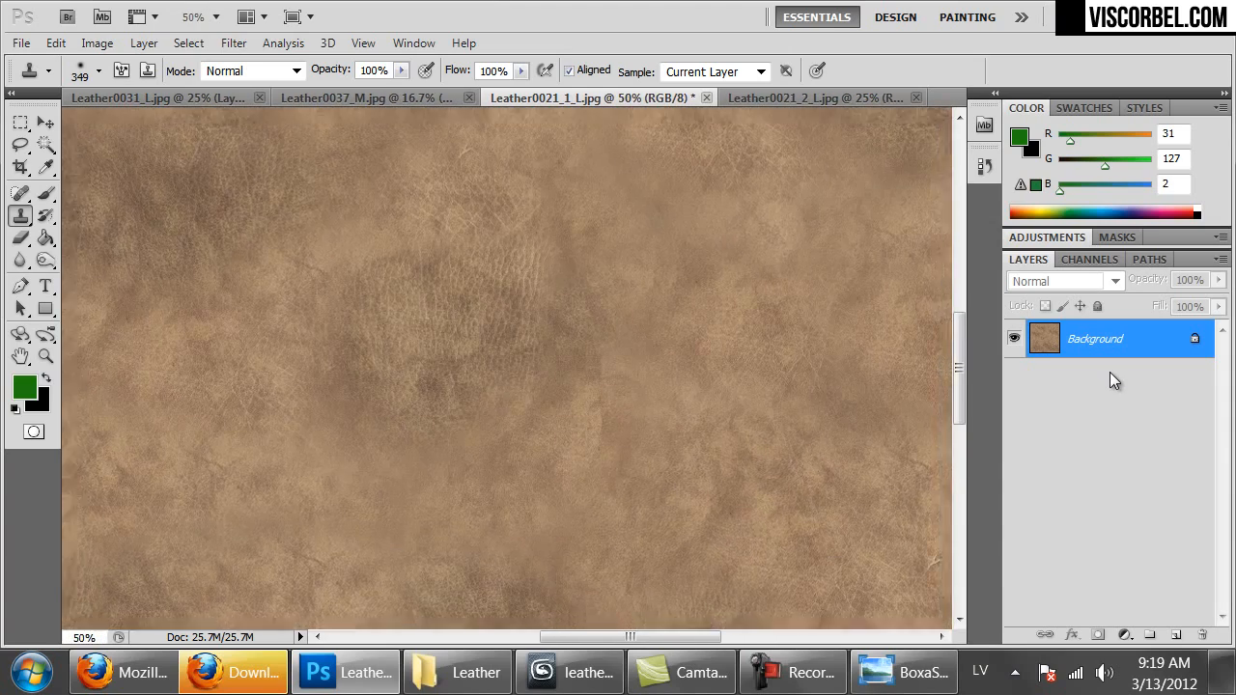
key("ctrl+minus")
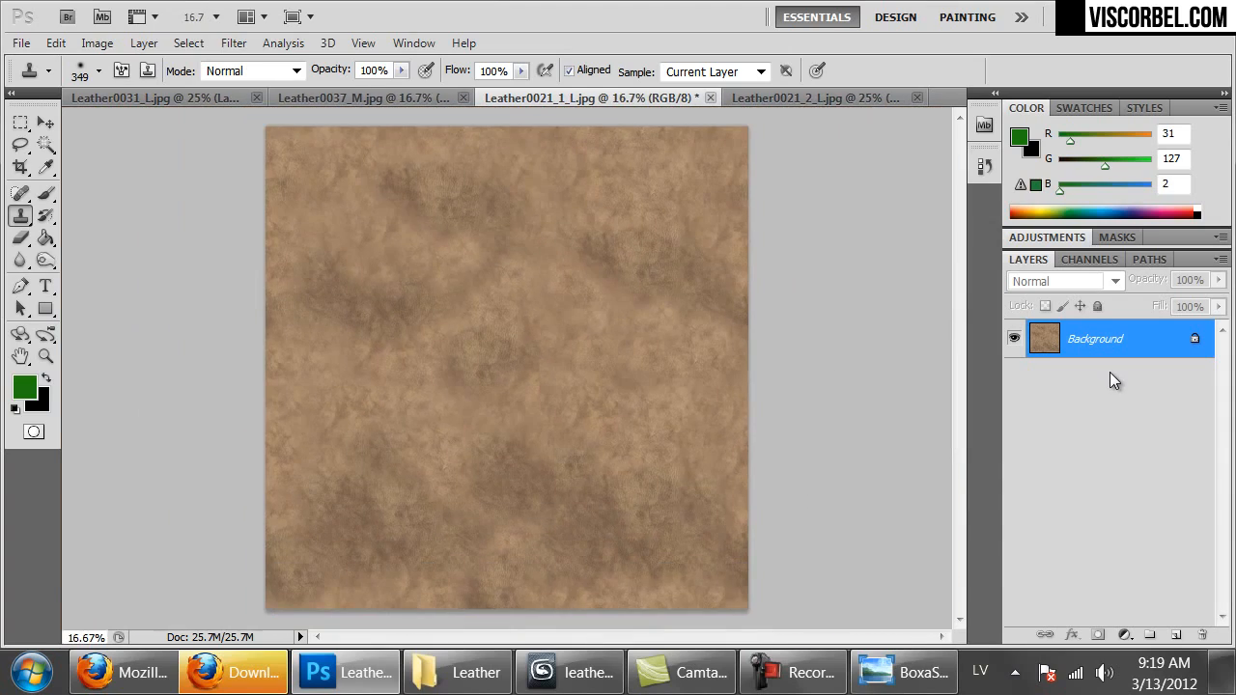
Step: Switch to Firefox and browse the CG Textures leather category for a worn, scratched leather photo
left_click(145, 675)
mouse_move(758, 336)
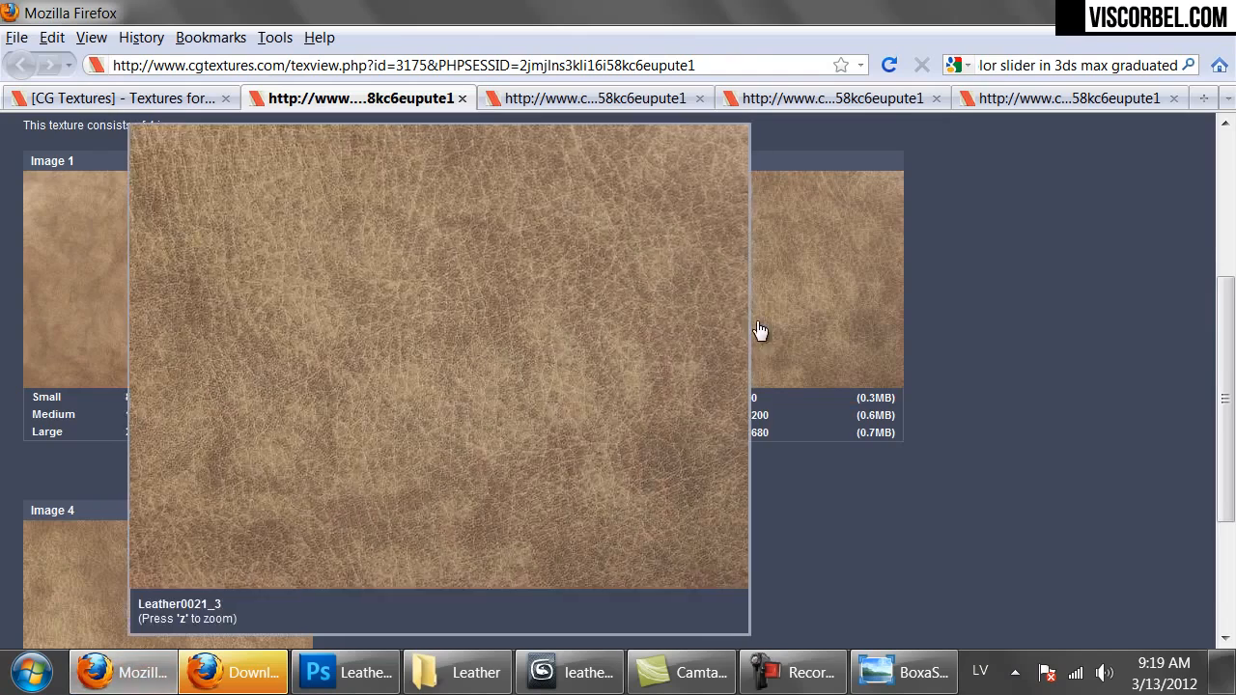
scroll(772, 333, "down", 3)
scroll(979, 390, "up", 6)
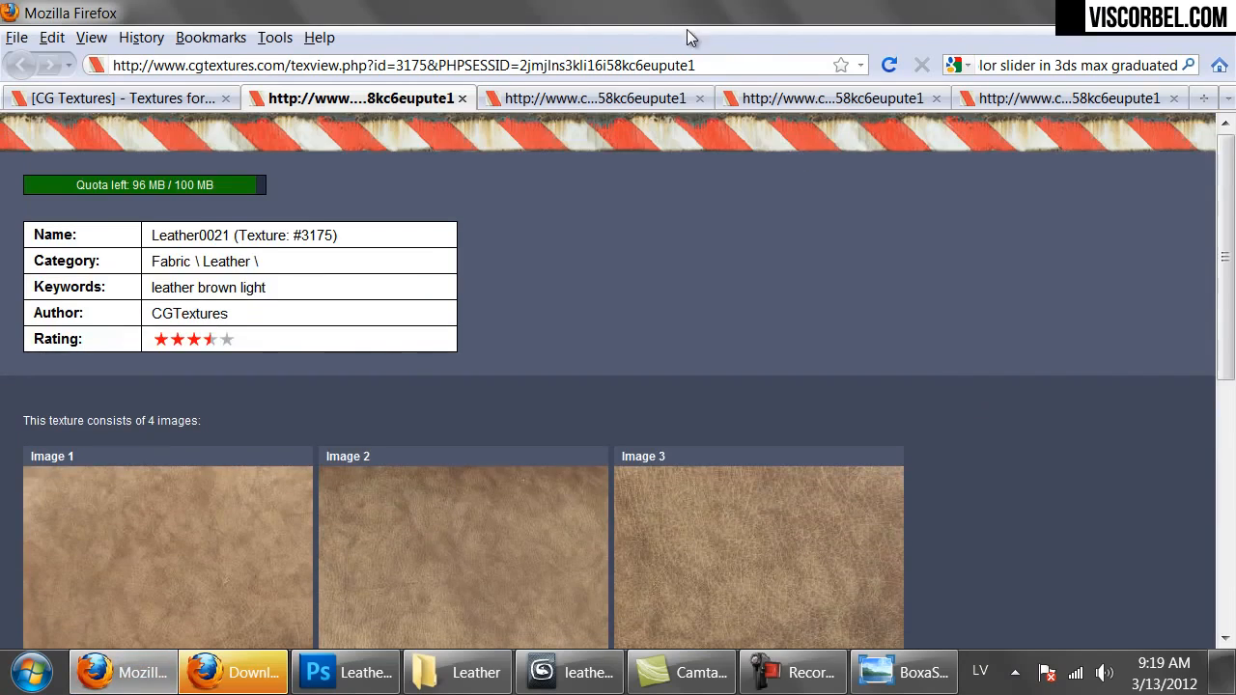
left_click(165, 98)
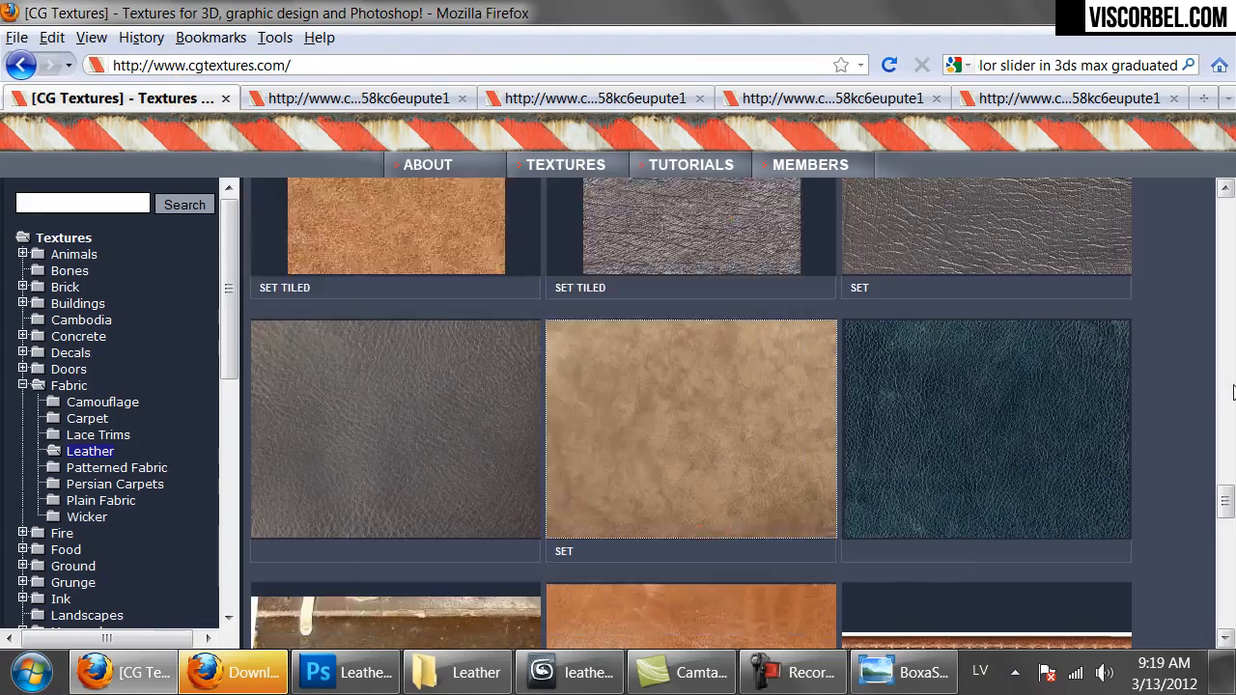
scroll(1232, 390, "down", 4)
scroll(1232, 390, "down", 15)
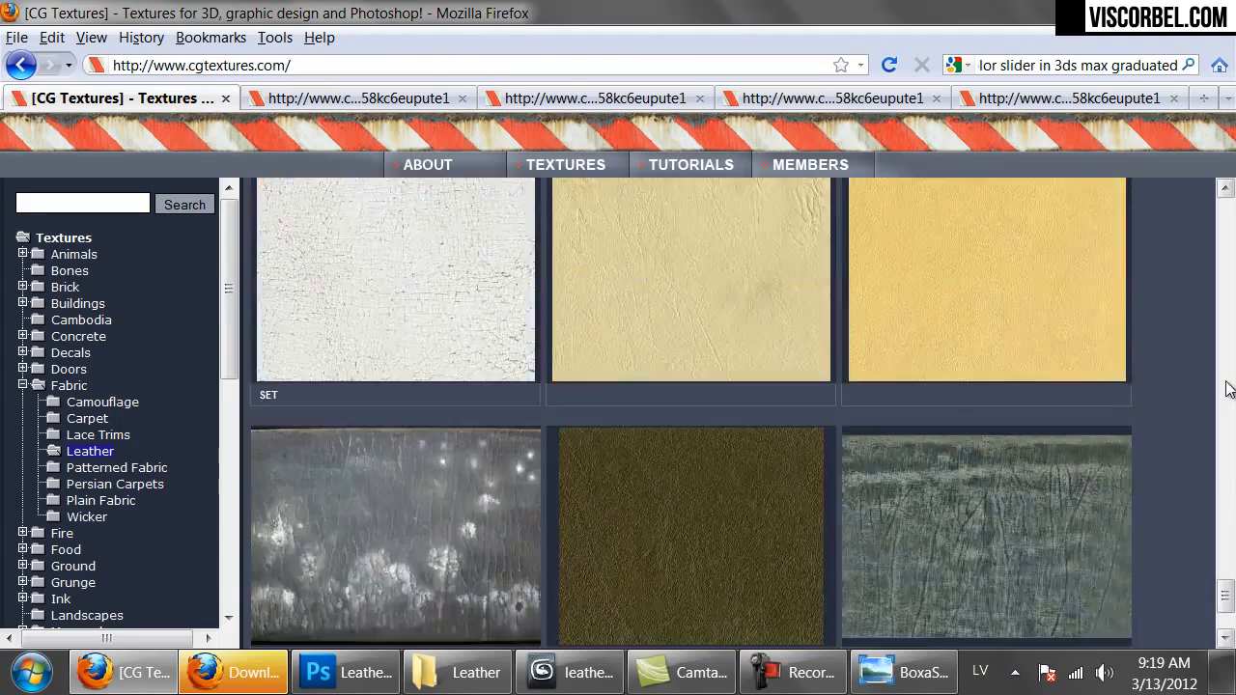
scroll(1230, 388, "up", 6)
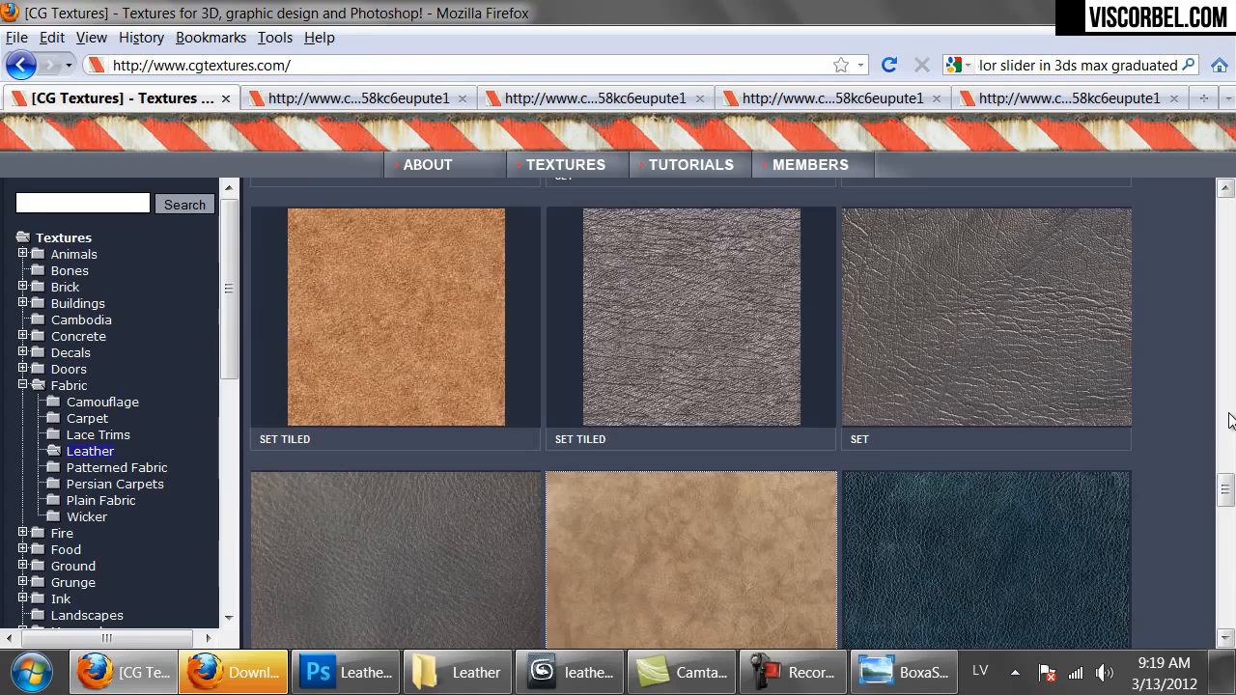
scroll(1228, 421, "up", 3)
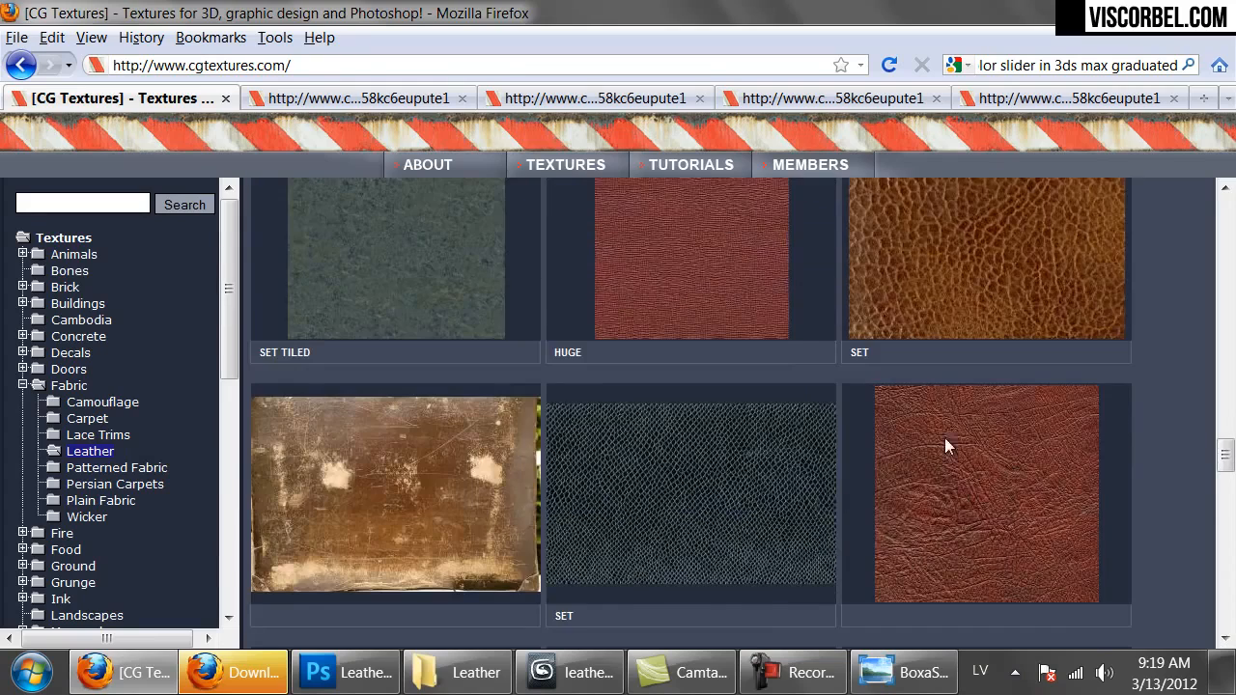
Step: Download the large Leather0088 image and open it in Photoshop, converting its colours to the working space
mouse_move(485, 497)
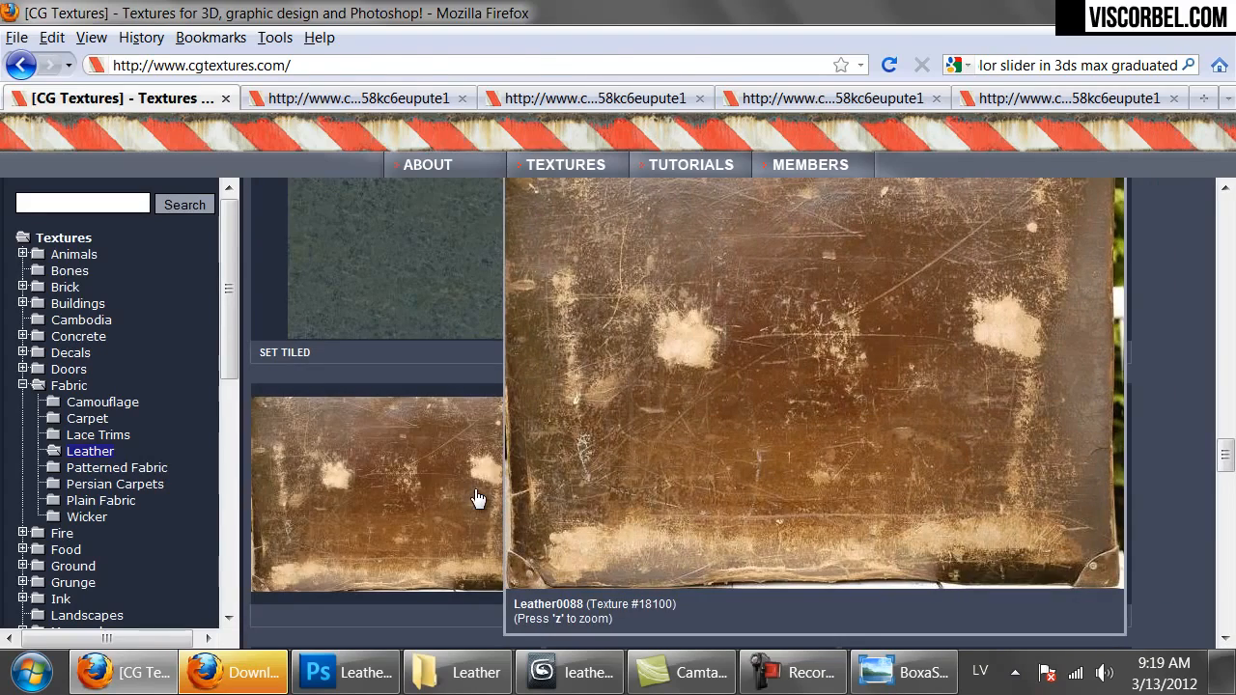
left_click(477, 498)
scroll(189, 530, "down", 4)
left_click(112, 511)
left_click(1084, 474)
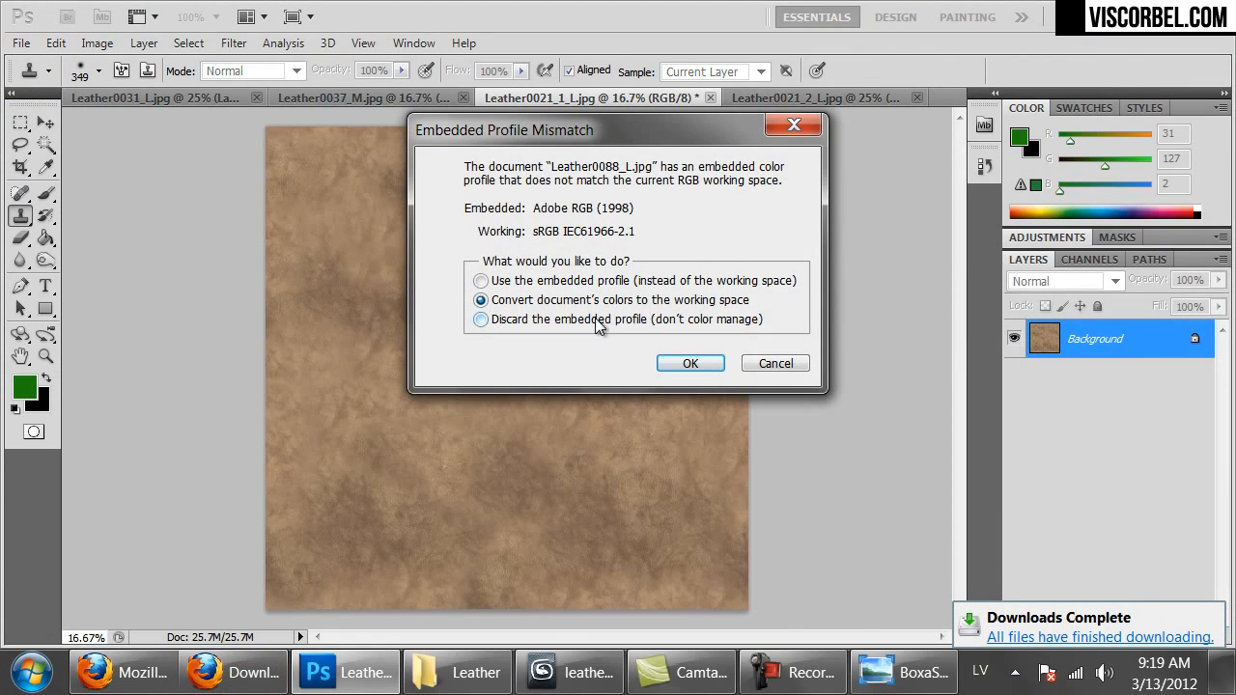
left_click(690, 362)
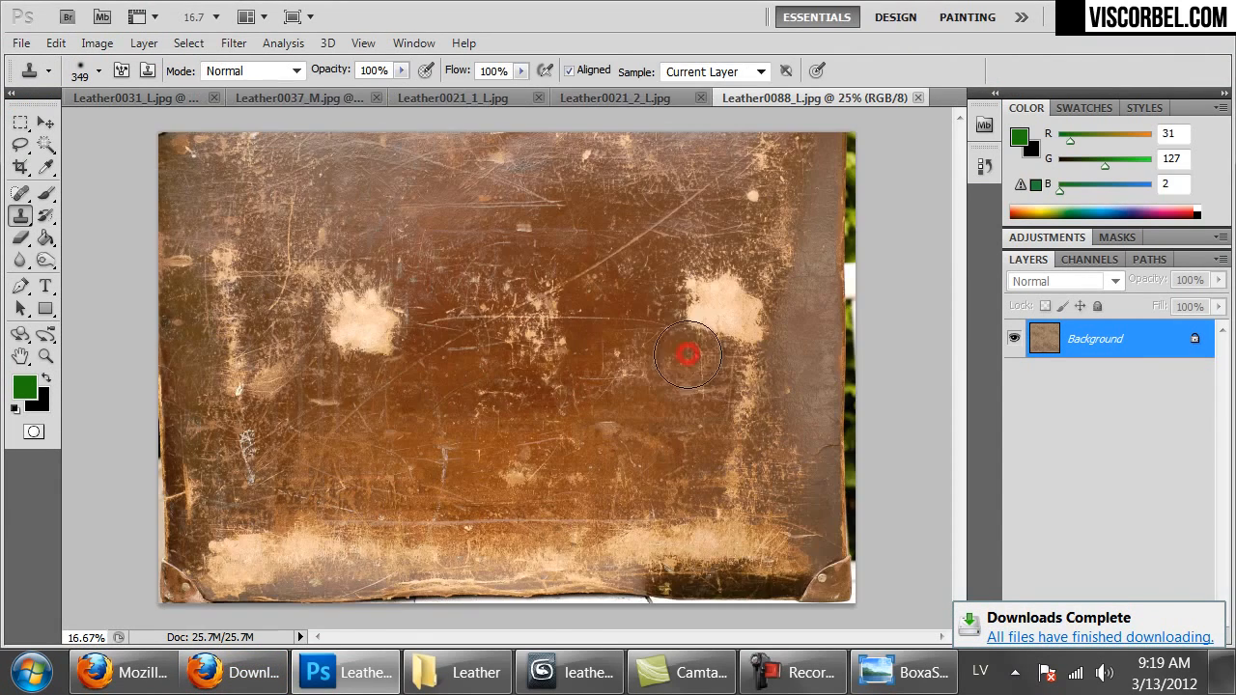
Step: Copy the scratched area inside the borders of Leather0088_L.jpg, close that file, and paste the copy as a layer over the brown leather texture
key("m")
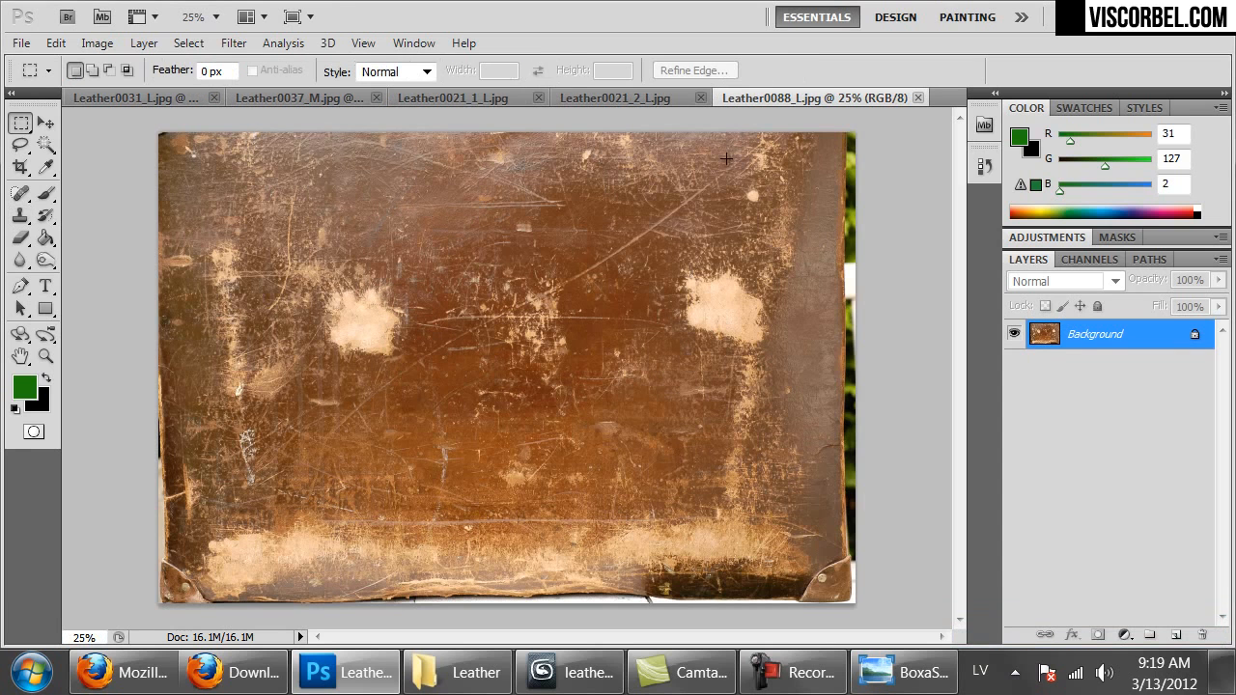
left_click_drag(193, 557, 192, 564)
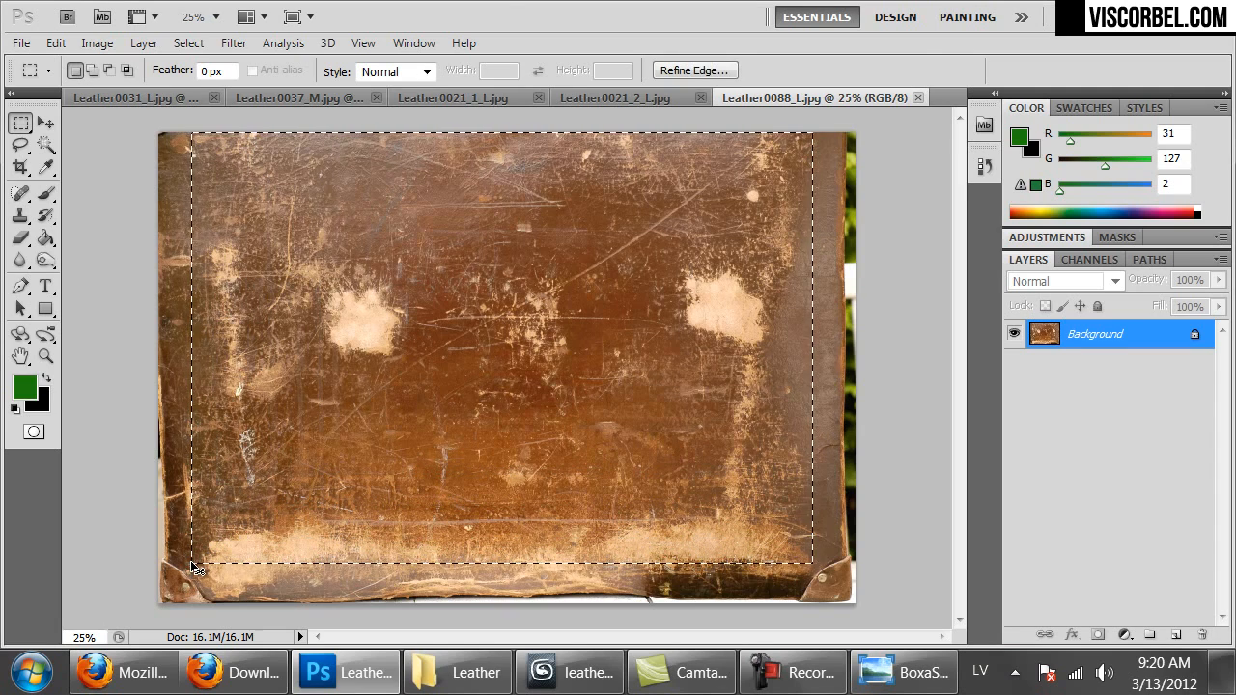
key("ctrl+w")
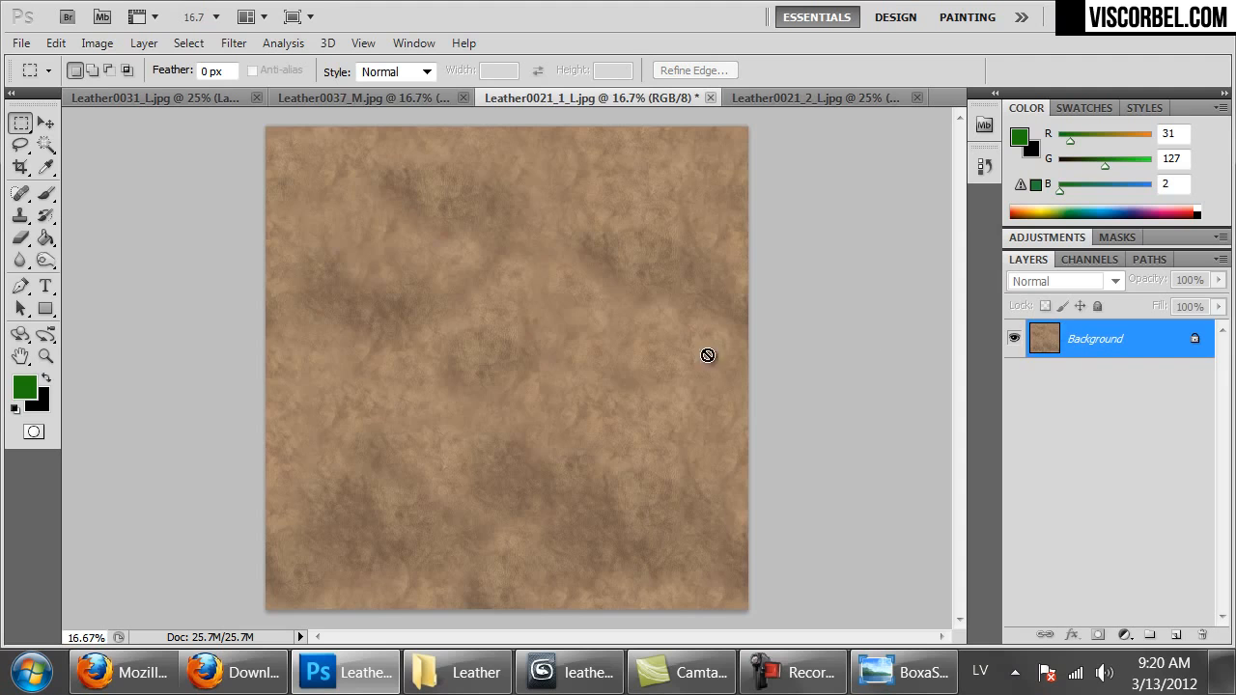
key("ctrl+v")
mouse_move(550, 384)
left_mouse_down("ctrl")
mouse_move(515, 286)
mouse_move(555, 326)
mouse_move(551, 361)
left_mouse_up("ctrl")
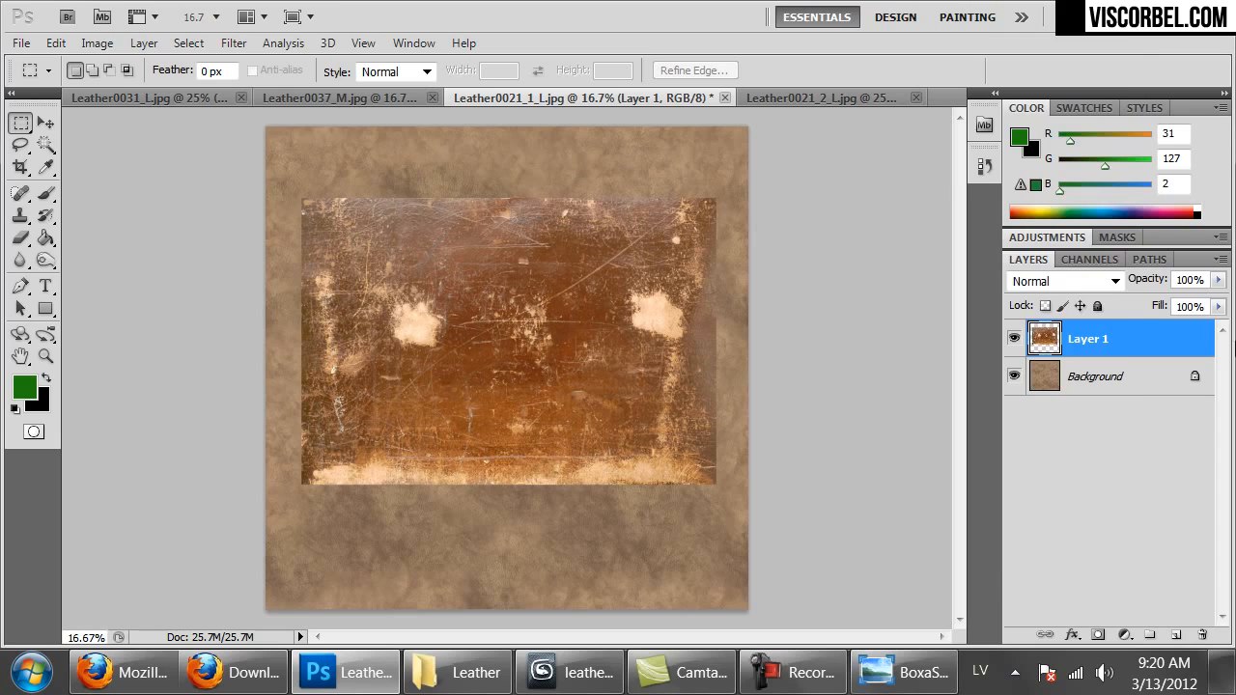
Step: Try the scratched leather layer in successive blend modes, including Soft Light, Hard Mix and Luminosity, to compare how it mixes with the brown base
left_click(1071, 280)
left_click(1057, 65)
key("Down")
key("Down")
key("Down")
key("Down")
key("Down")
key("Down")
key("Down")
key("Down")
key("Down")
key("Down")
key("Up")
key("Down")
key("Down")
key("Down")
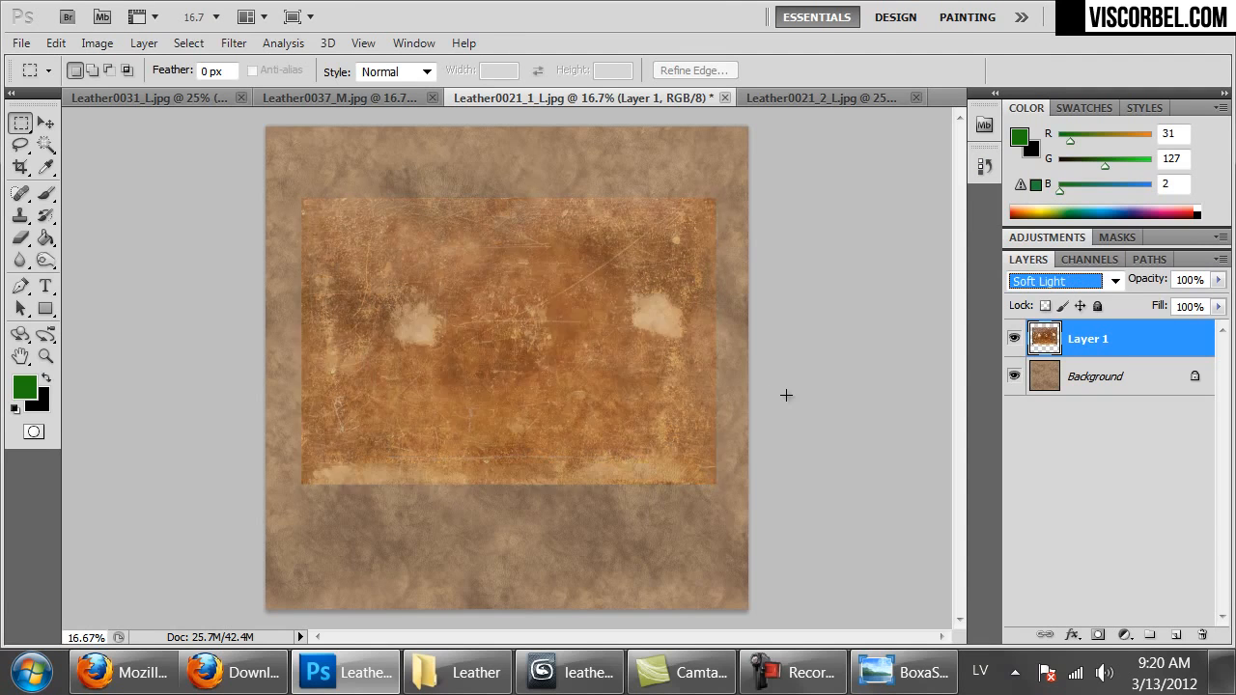
key("Down")
key("Down")
key("Down")
key("Down")
key("Down")
key("Down")
key("Down")
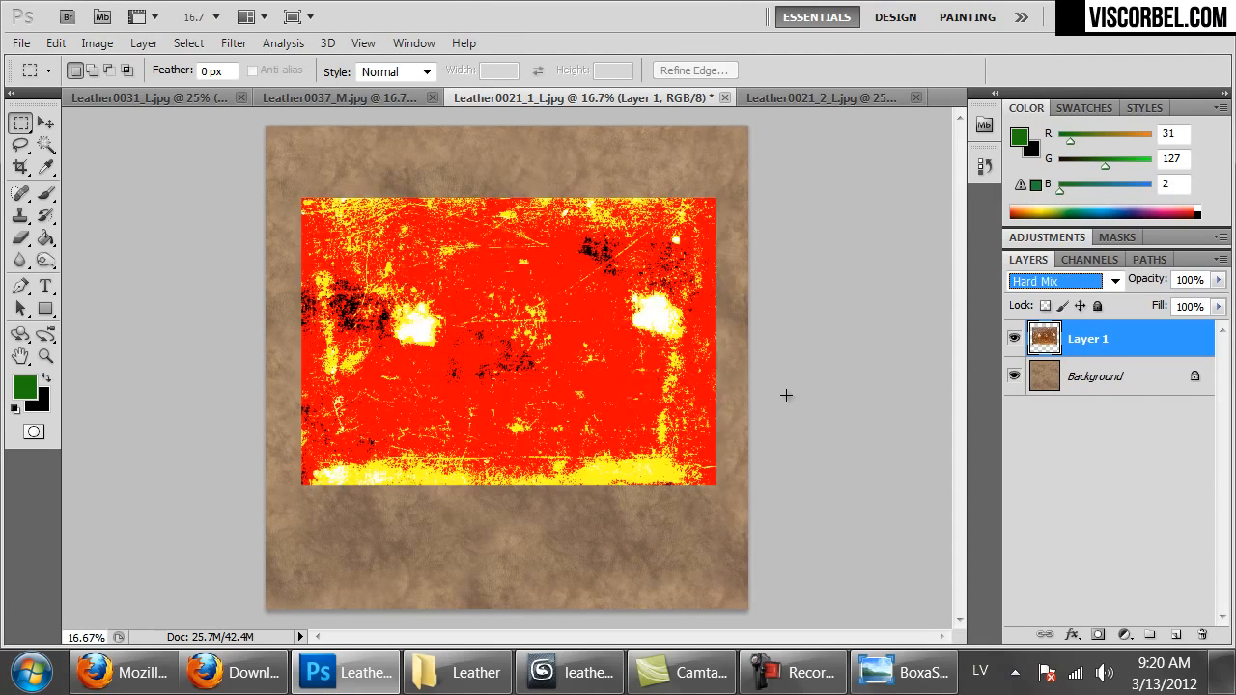
key("Down")
key("Down")
key("Down")
key("Down")
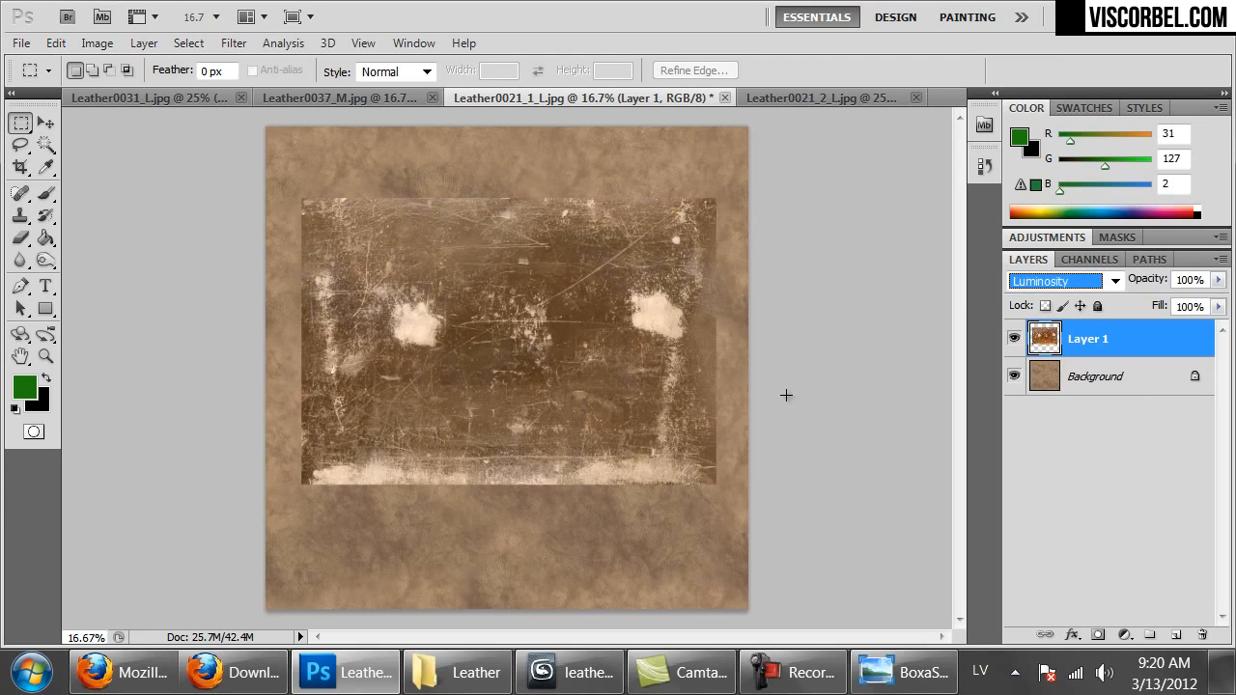
key("Up")
Step: Try inverting the scratched leather layer's colours in Darken blend mode, and undo the inversion
left_click(1076, 281)
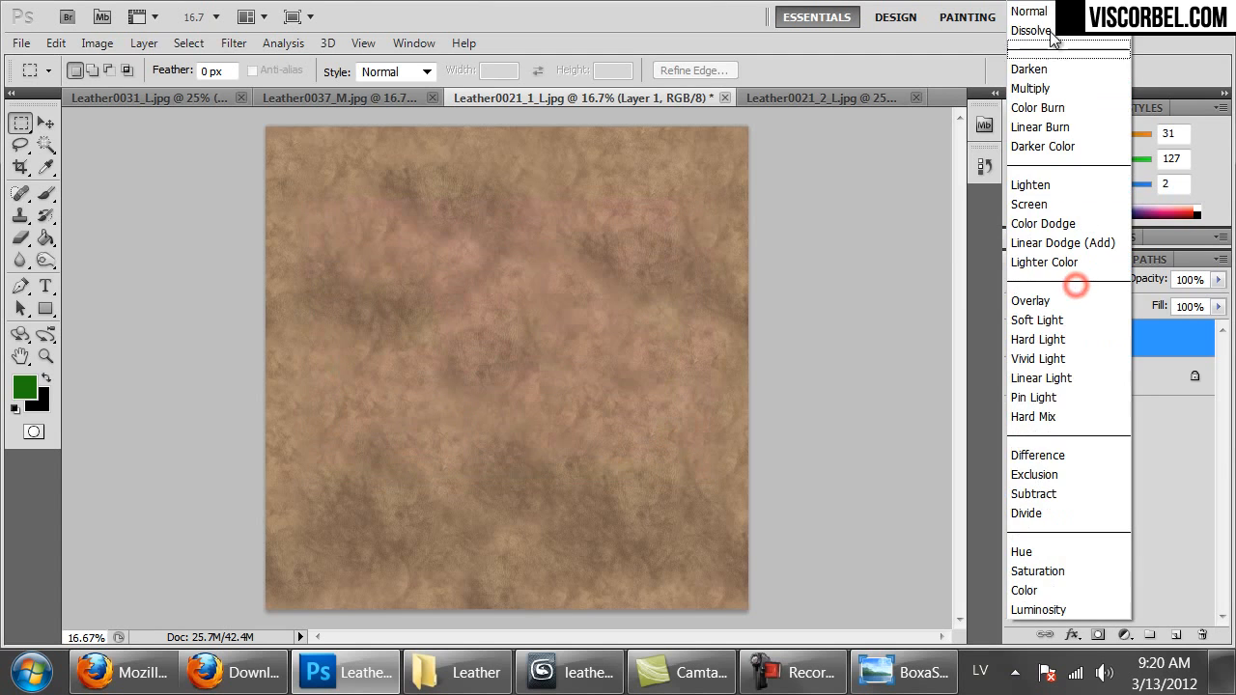
left_click(1052, 59)
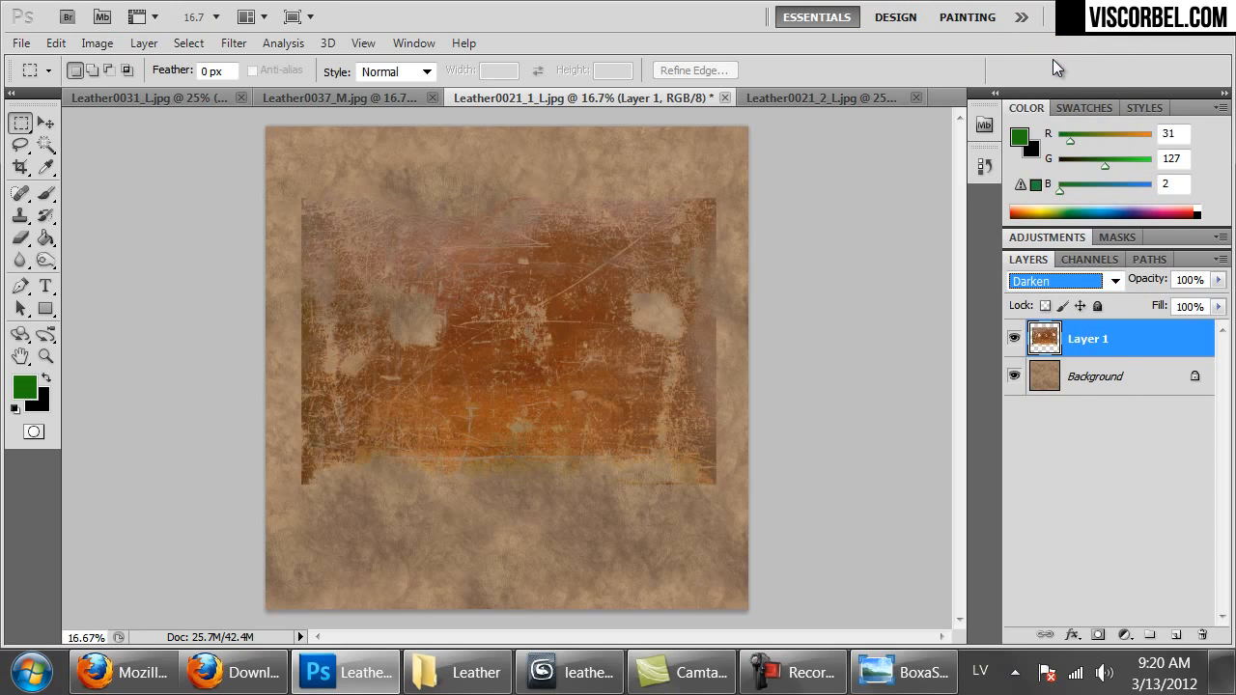
key("ctrl+i")
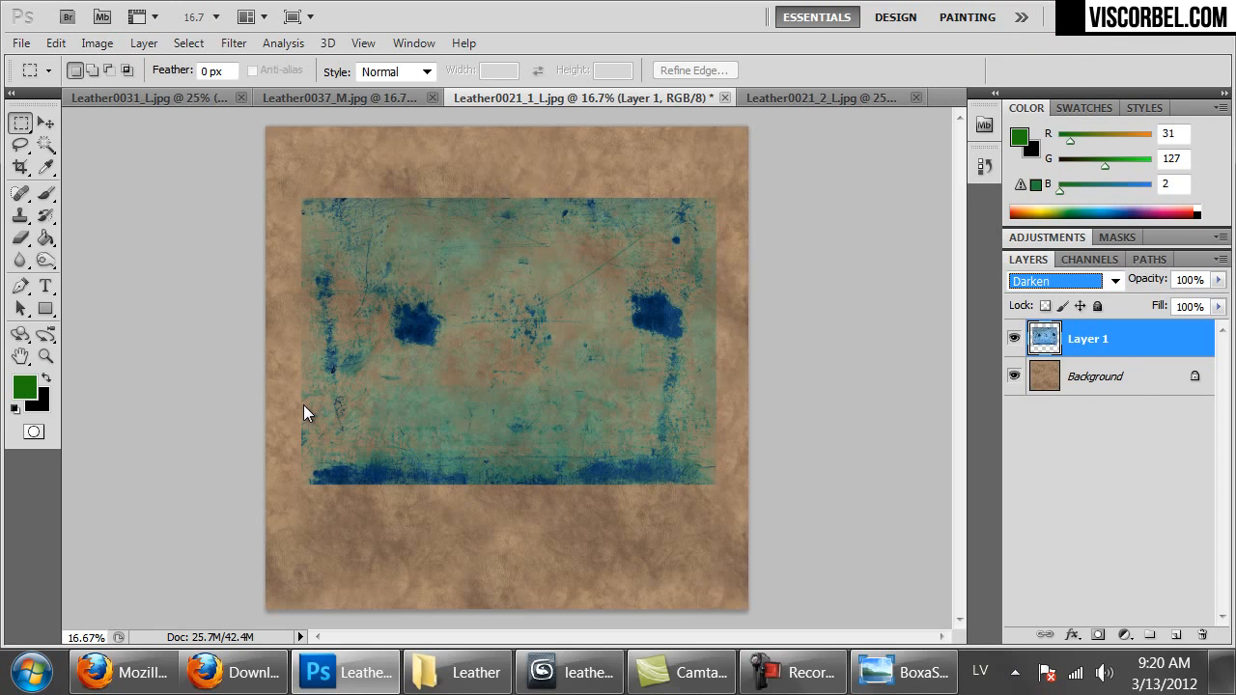
left_click(56, 43)
left_click(75, 72)
left_click(56, 43)
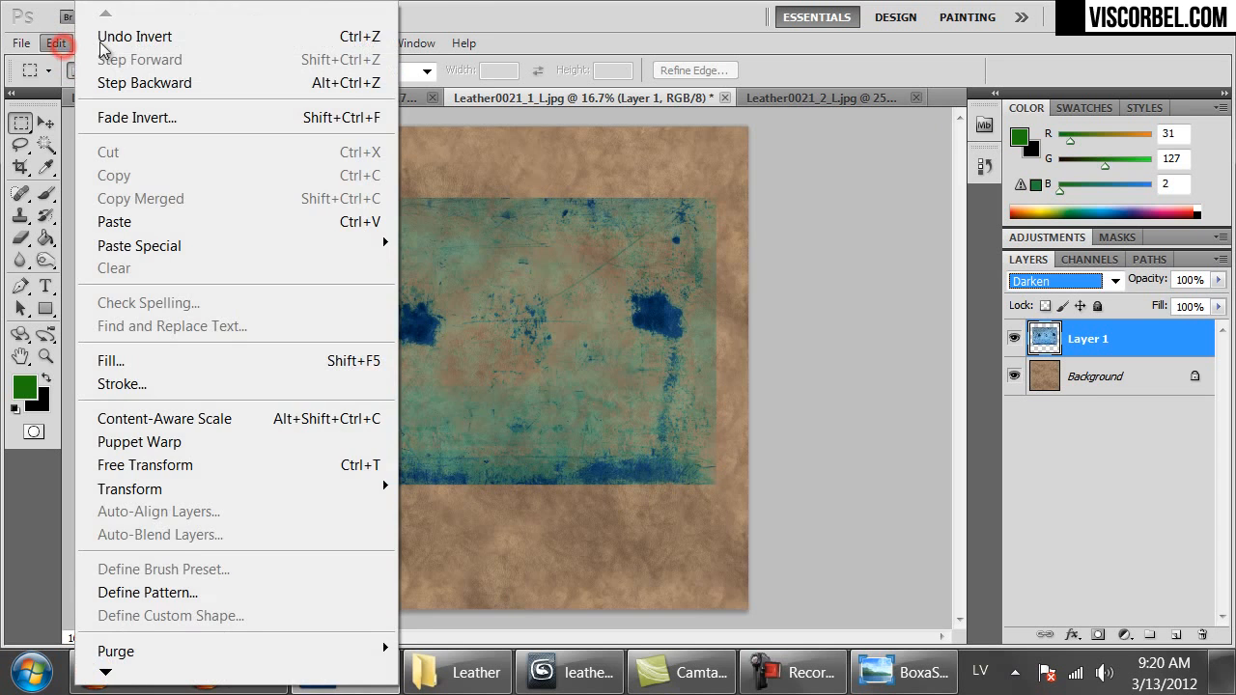
left_click(106, 30)
Step: Set the scratched leather layer's blend mode to Lighten and its opacity to 60%
left_click(1067, 280)
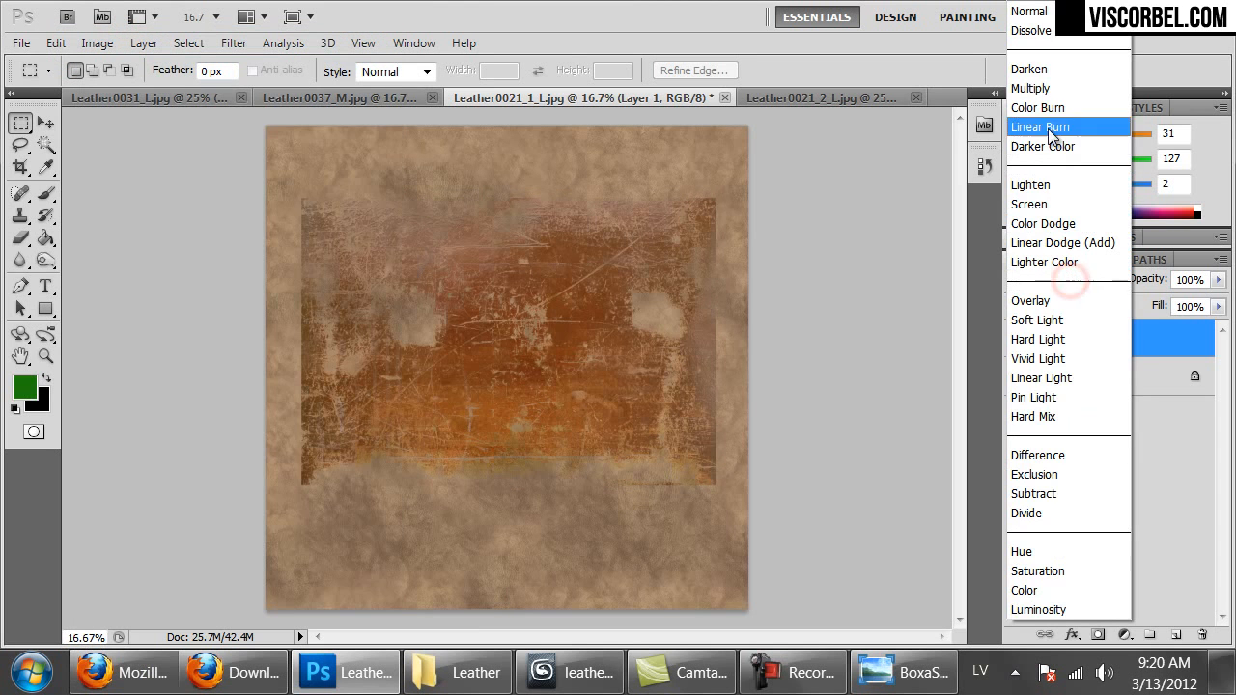
left_click(1048, 87)
key("Down")
key("Down")
key("Down")
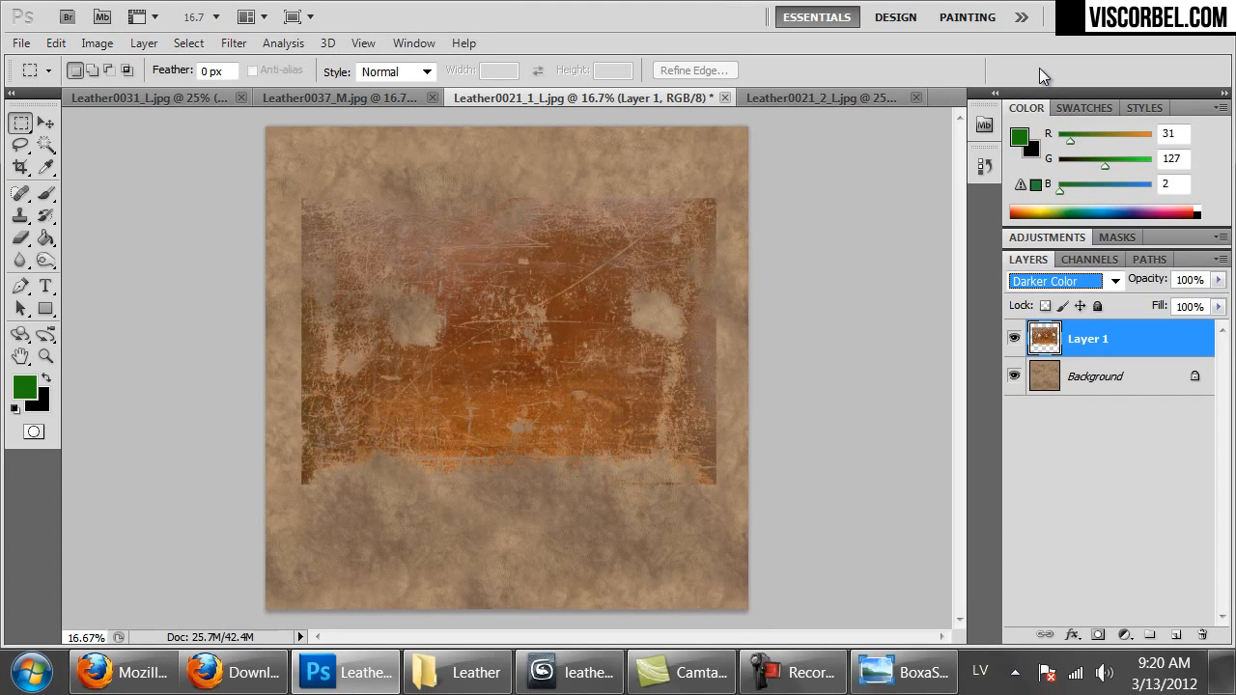
key("Down")
key("Up")
key("Down")
key("Down")
left_click_drag(1218, 281, 1177, 302)
Step: Brighten the scratches on Layer 1 with a Levels adjustment, lowering the white input level to 186
left_click(1038, 350)
key("ctrl+l")
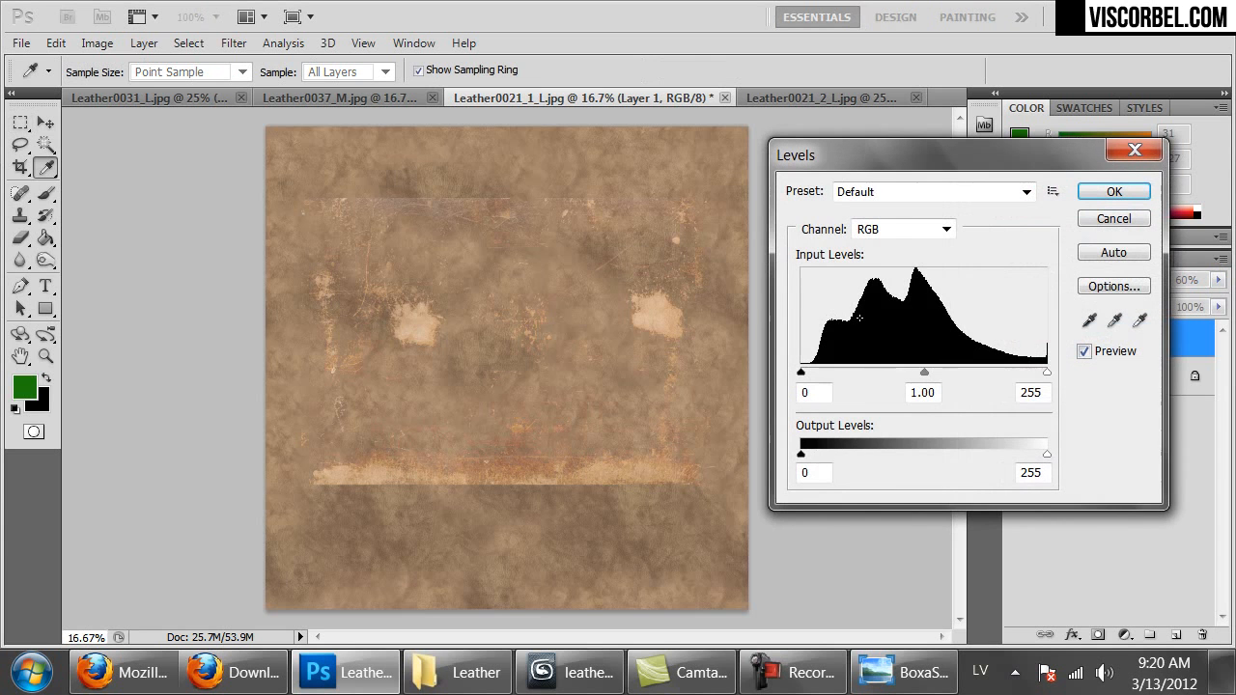
left_click_drag(1044, 375, 984, 394)
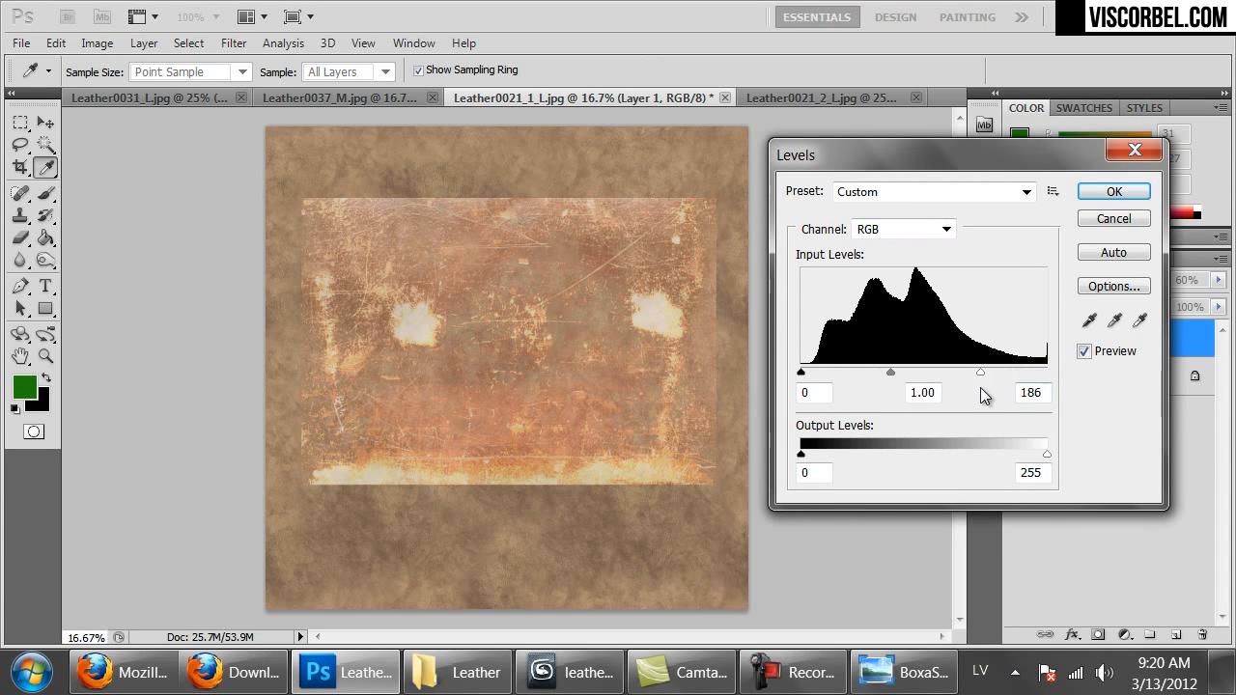
left_click(1106, 193)
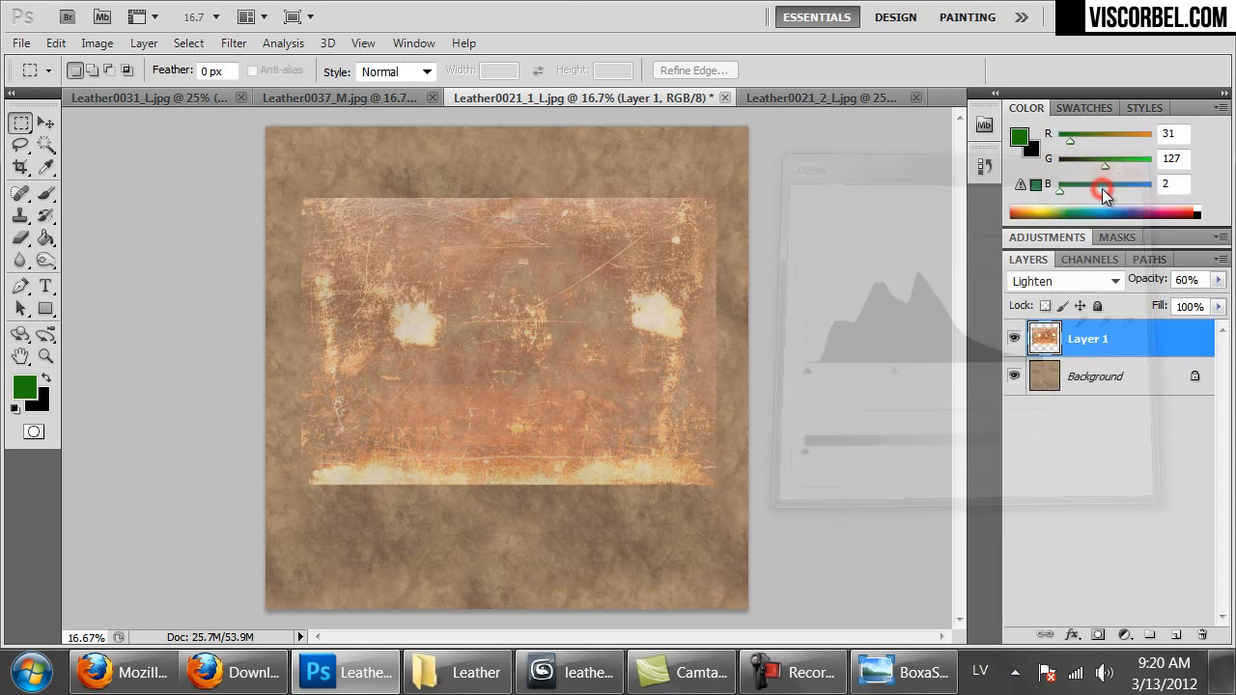
Step: Reduce the scratched leather layer's saturation to -49 with Hue/Saturation
key("ctrl+u")
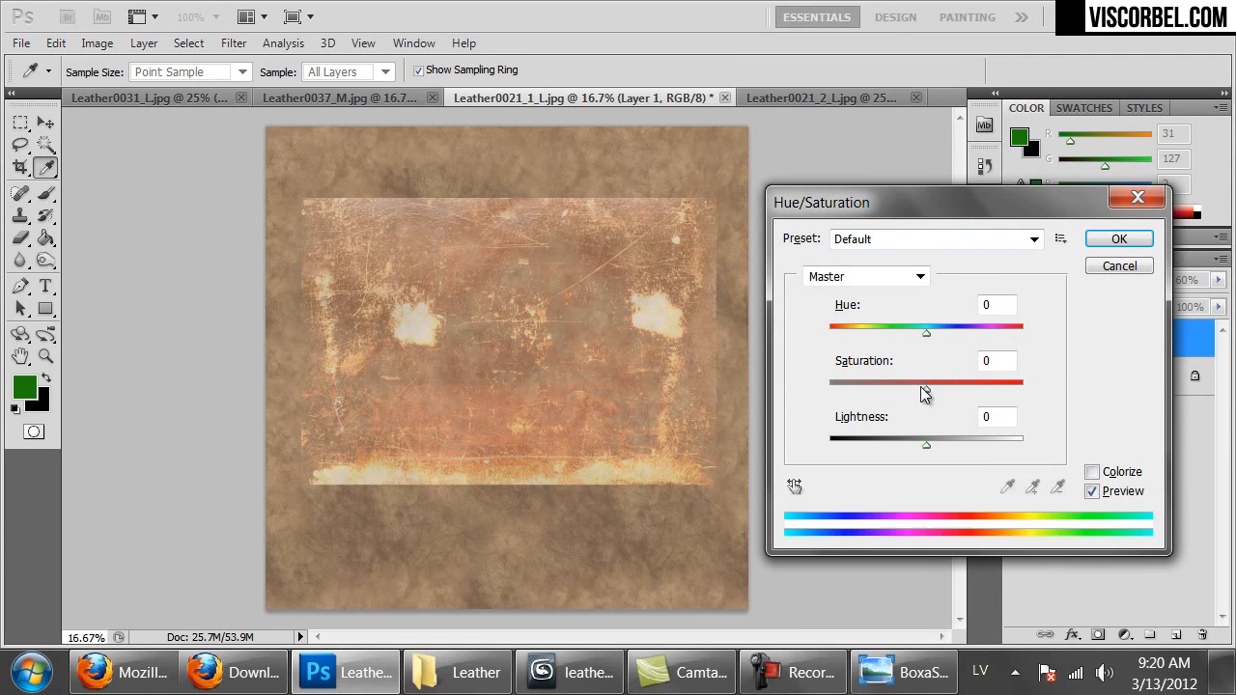
left_click_drag(877, 398, 878, 399)
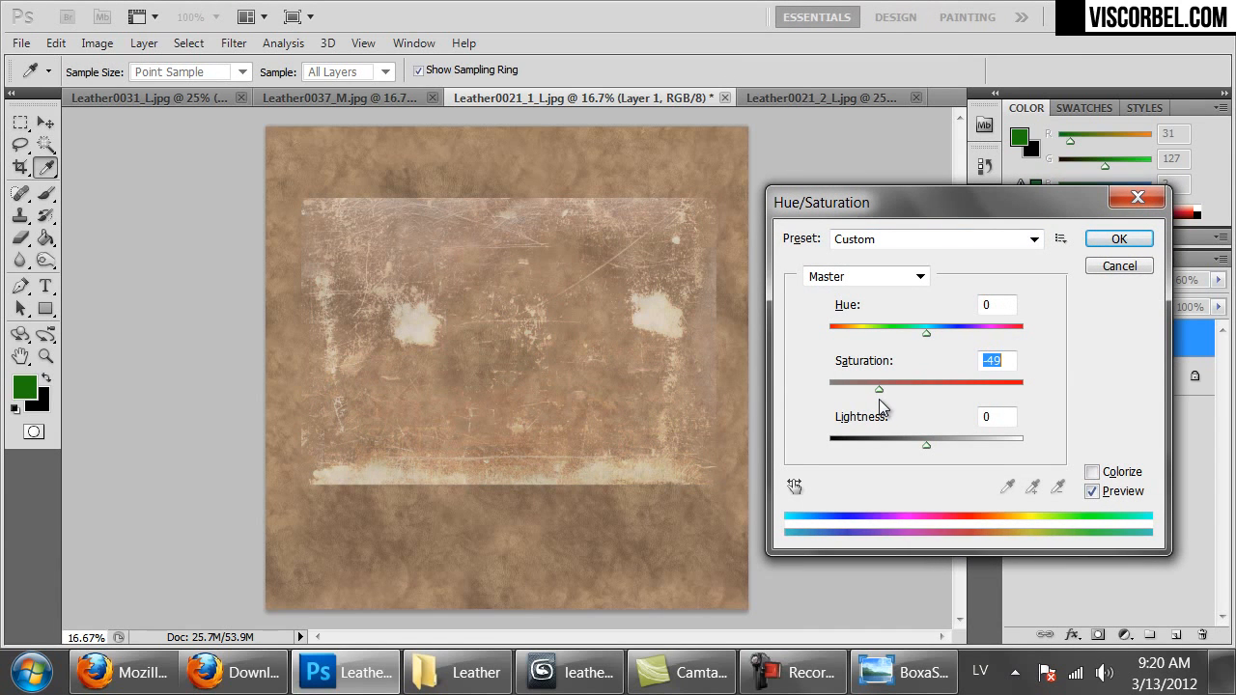
left_click(1118, 240)
key("m")
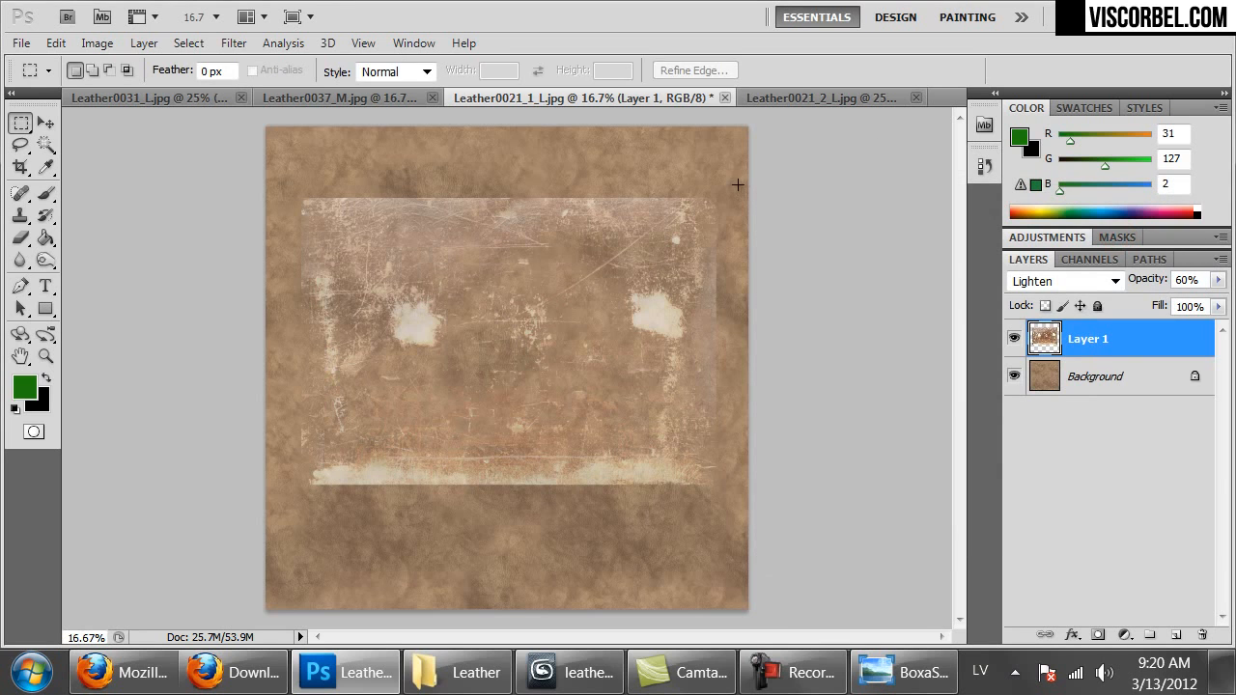
Step: Set up the Eraser with the 39 px spatter brush tip enlarged to 360 px
key("e")
right_click(575, 326)
left_click_drag(787, 466, 799, 530)
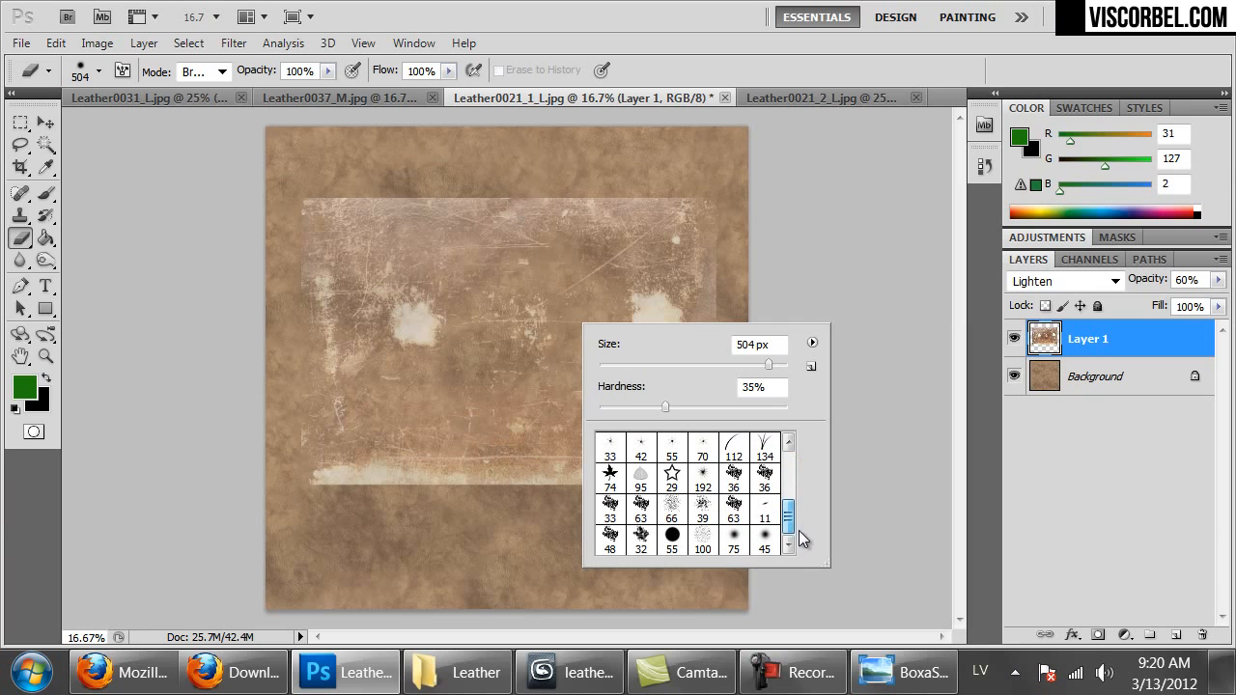
left_click(702, 509)
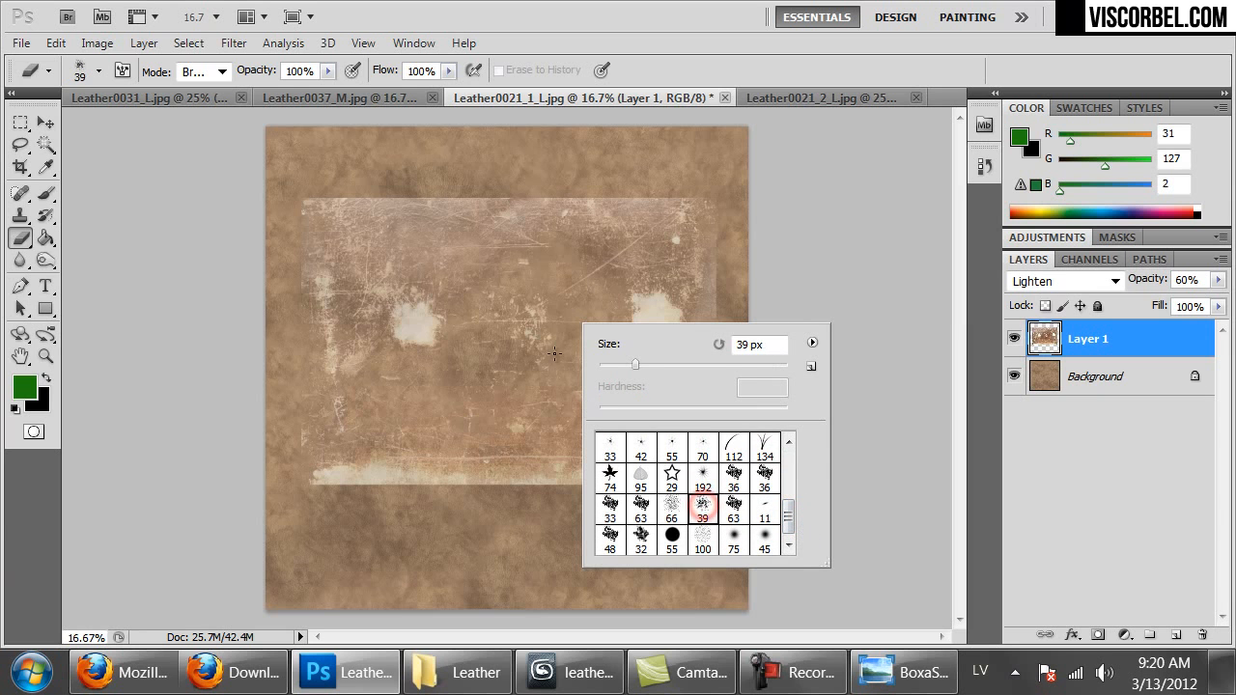
mouse_move(770, 364)
left_mouse_down()
mouse_move(781, 364)
mouse_move(764, 365)
left_mouse_up()
Step: Erase the upper-left edge of the scratched leather overlay on Layer 1 and break up its left white patch
left_click(463, 209)
left_click(337, 237)
left_click(370, 223)
left_click(490, 208)
left_click(289, 184)
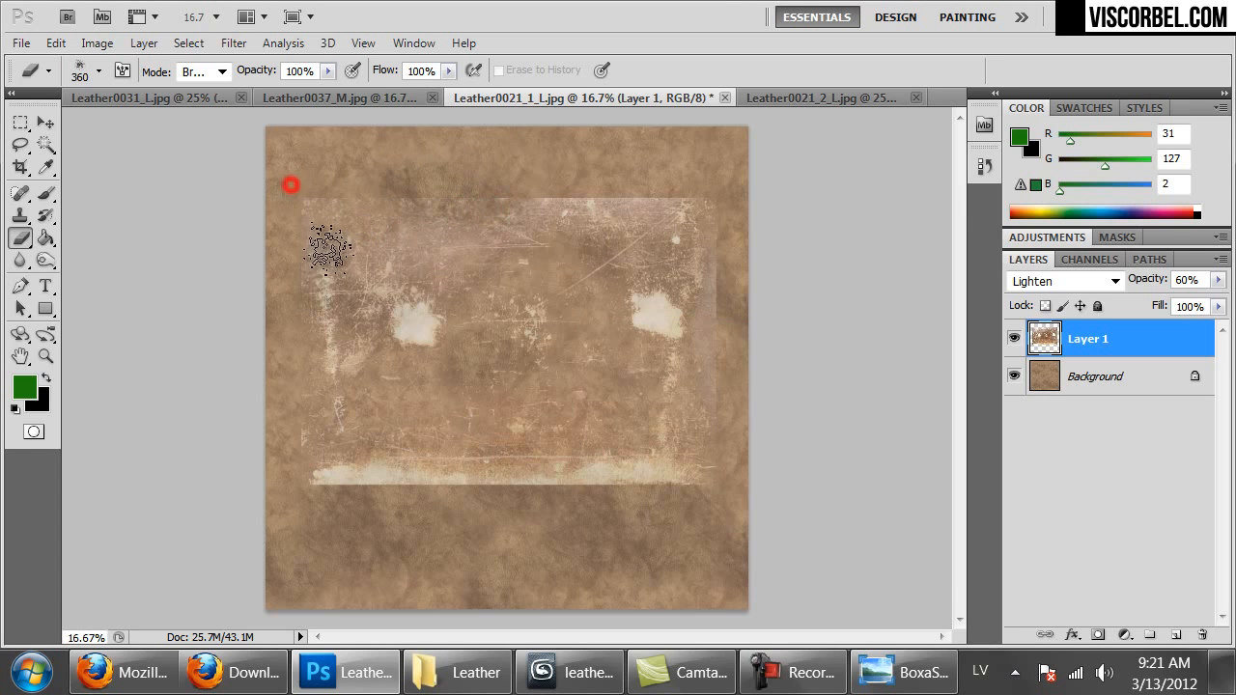
left_click(331, 248)
left_click(442, 258)
Step: Erase parts of the overlay's lower centre and its bright bottom edge with the spatter brush
left_click(575, 340)
left_click(587, 399)
left_click(671, 382)
left_click(587, 483)
left_click(593, 427)
left_click(575, 454)
left_click(477, 474)
left_click(414, 515)
left_click(422, 447)
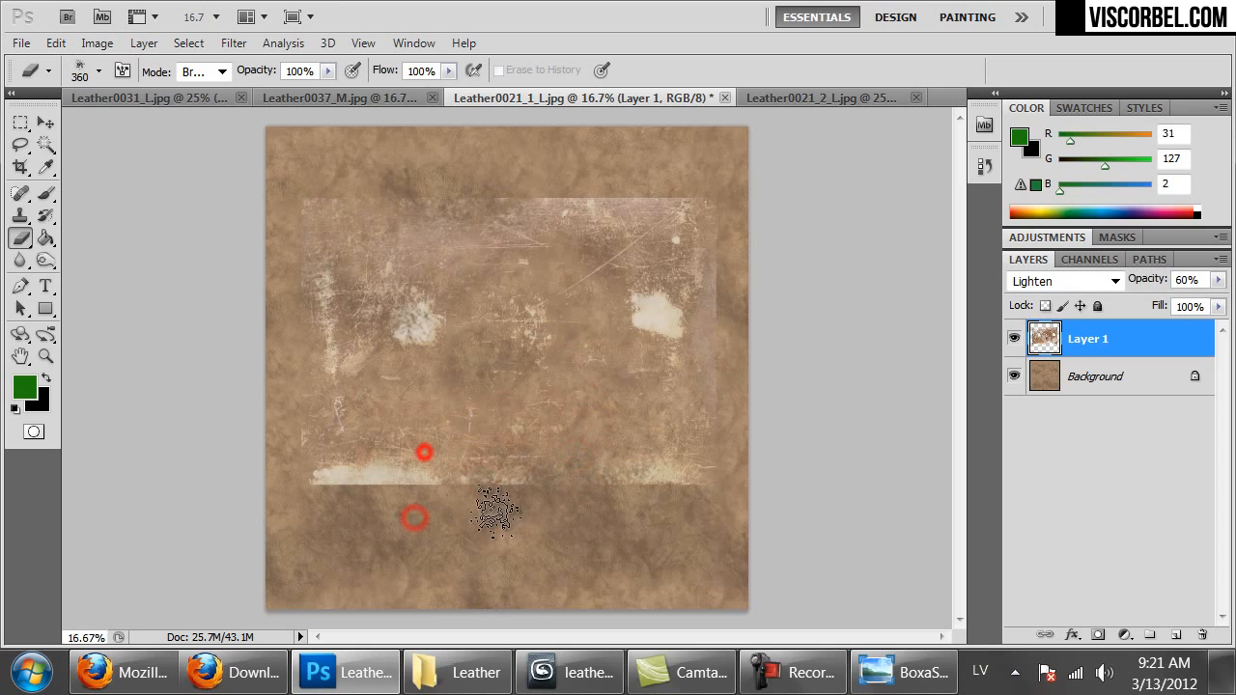
left_click(374, 473)
left_click(348, 439)
left_click(307, 512)
Step: Erase the overlay's upper-right and right edges and roughen its right white patch
left_click(658, 196)
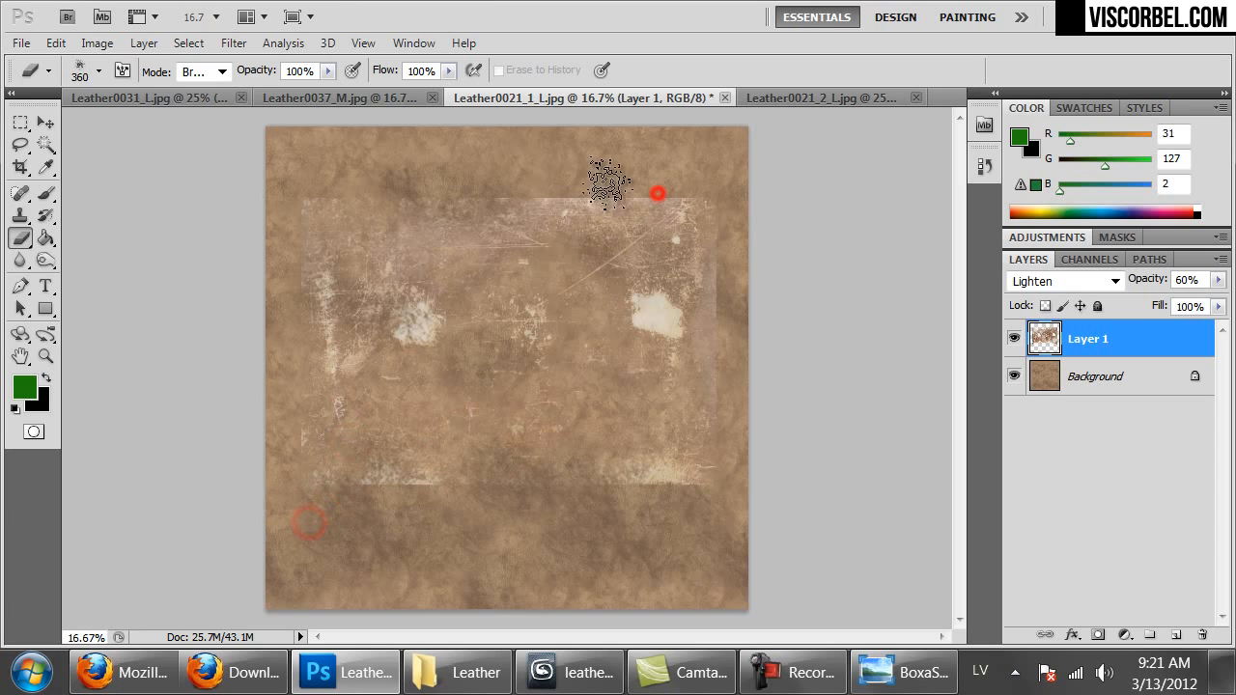
left_click(751, 228)
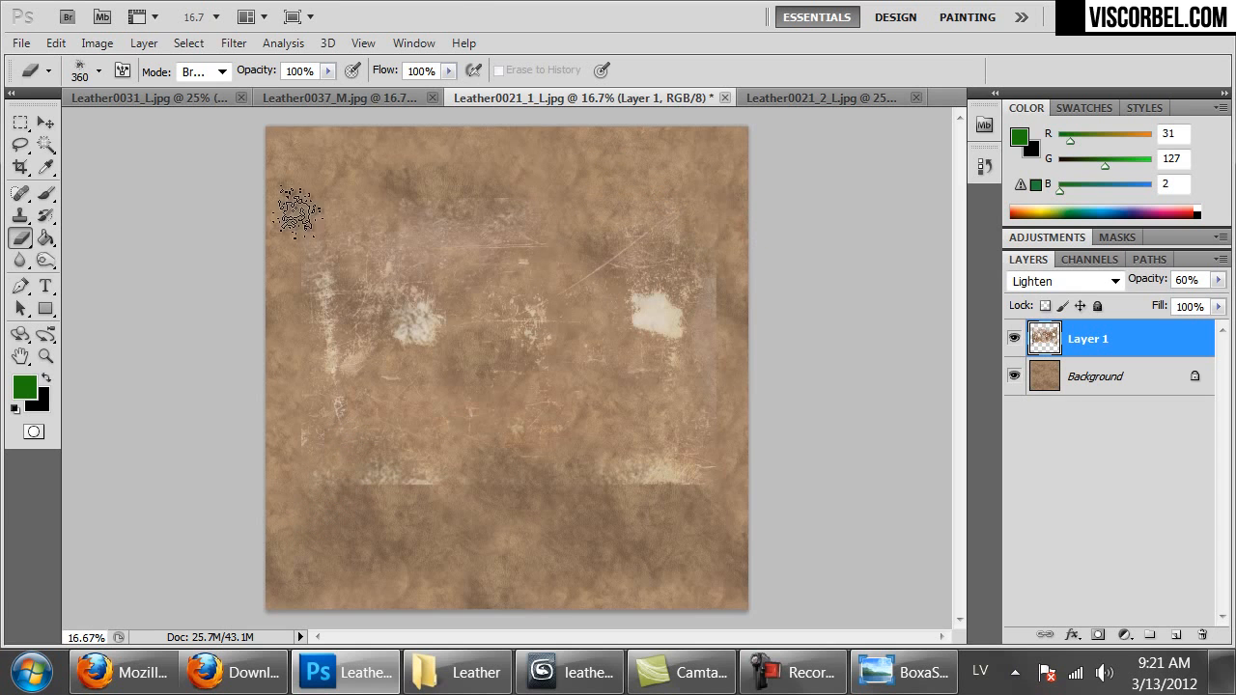
left_click(814, 290)
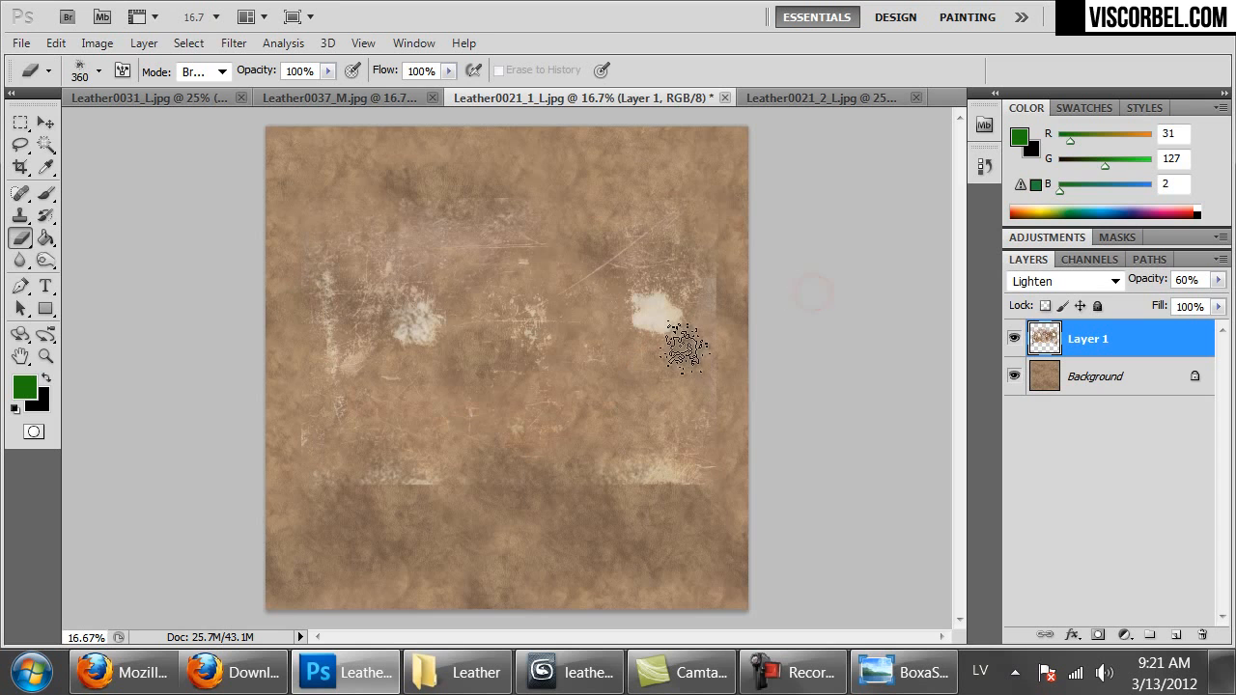
left_click(643, 328)
left_click(703, 366)
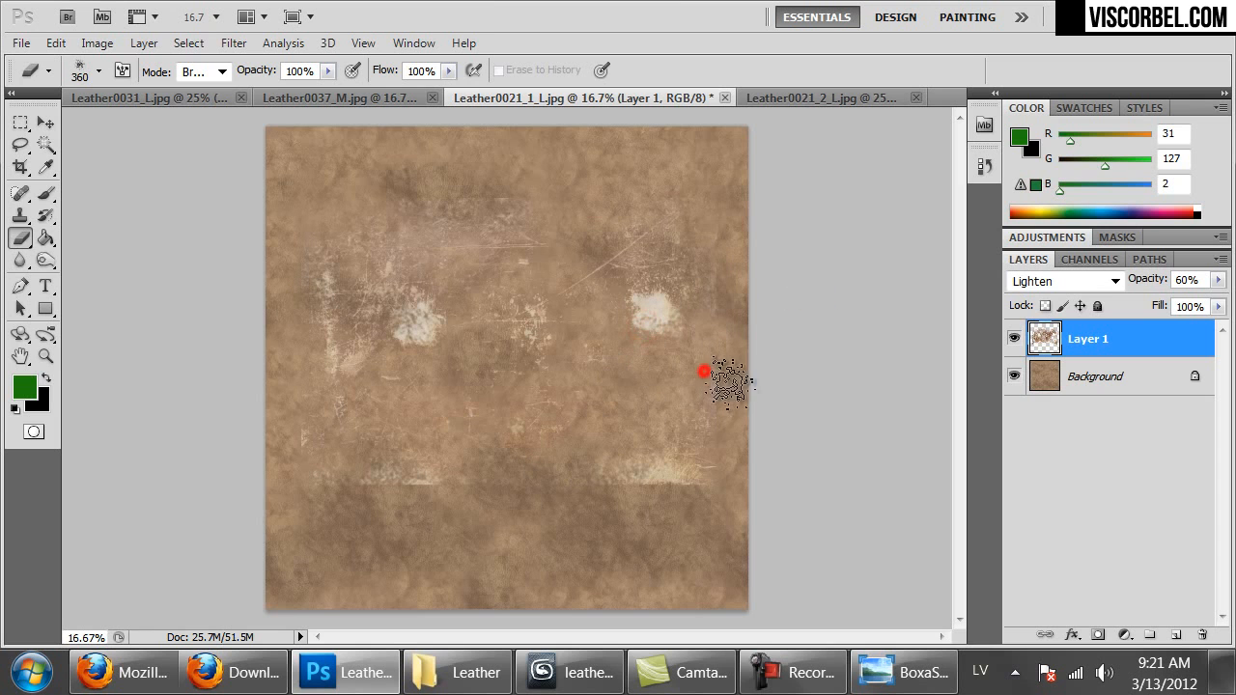
Step: Erase the remaining top, left and bottom edges of the overlay and merge Layer 1 into the background
mouse_move(430, 196)
left_mouse_down()
mouse_move(457, 203)
mouse_move(435, 191)
left_mouse_up()
mouse_move(311, 271)
left_mouse_down()
mouse_move(312, 454)
mouse_move(358, 481)
left_mouse_up()
mouse_move(588, 490)
left_mouse_down()
mouse_move(667, 477)
mouse_move(689, 524)
mouse_move(653, 466)
left_mouse_up()
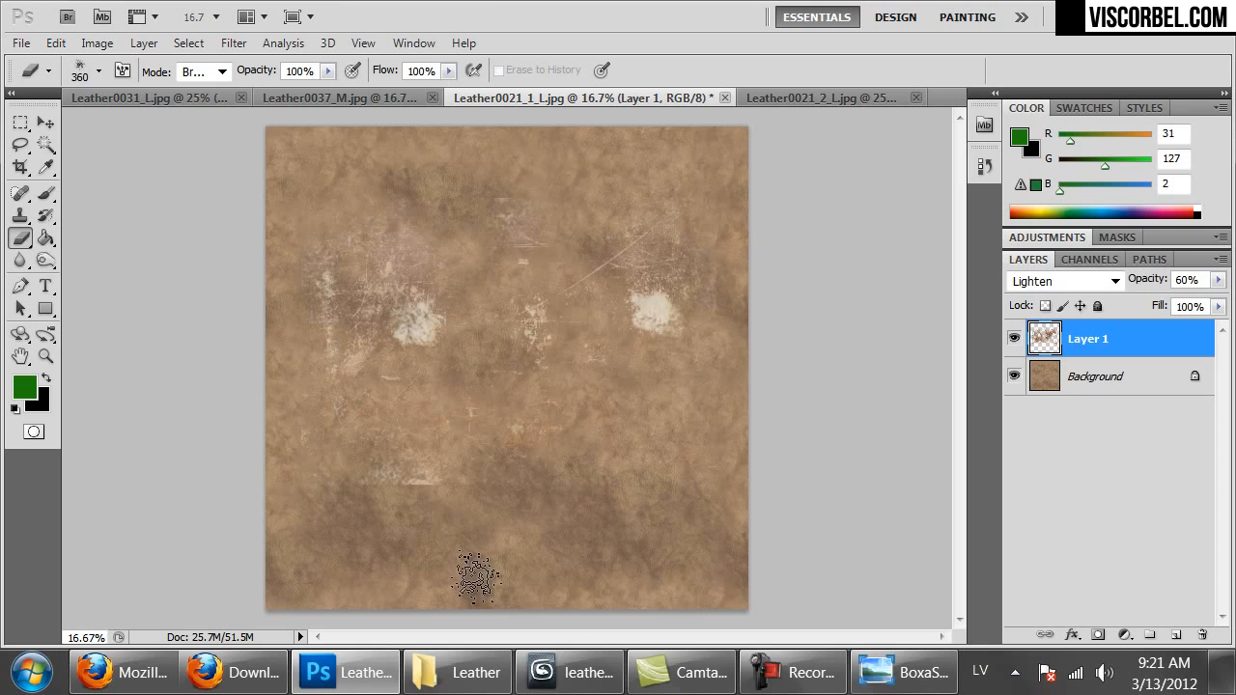
key("ctrl+e")
Step: Clone scratched areas with the Clone Stamp onto the plain lower part and upper middle of the leather texture
key("s")
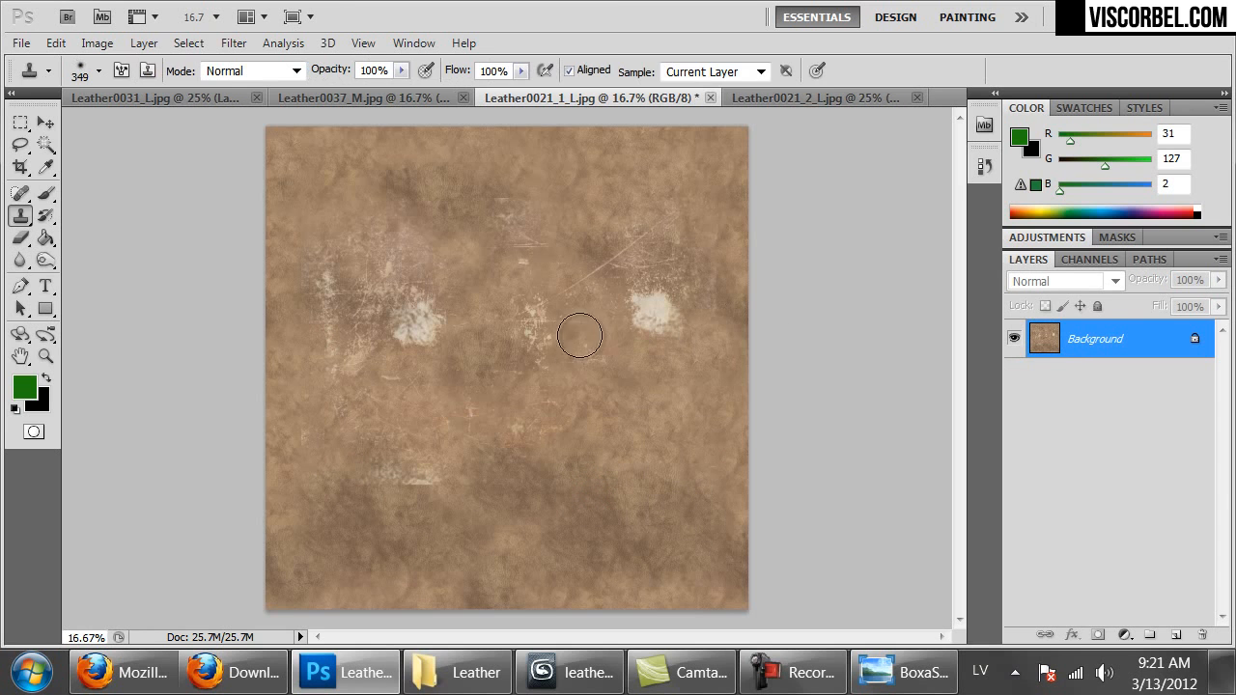
mouse_move(583, 454)
left_mouse_down()
mouse_move(601, 491)
mouse_move(607, 429)
mouse_move(649, 505)
mouse_move(588, 527)
mouse_move(497, 523)
left_mouse_up()
left_click(694, 230, "alt")
mouse_move(602, 463)
left_mouse_down()
mouse_move(570, 543)
mouse_move(617, 538)
mouse_move(480, 499)
left_mouse_up()
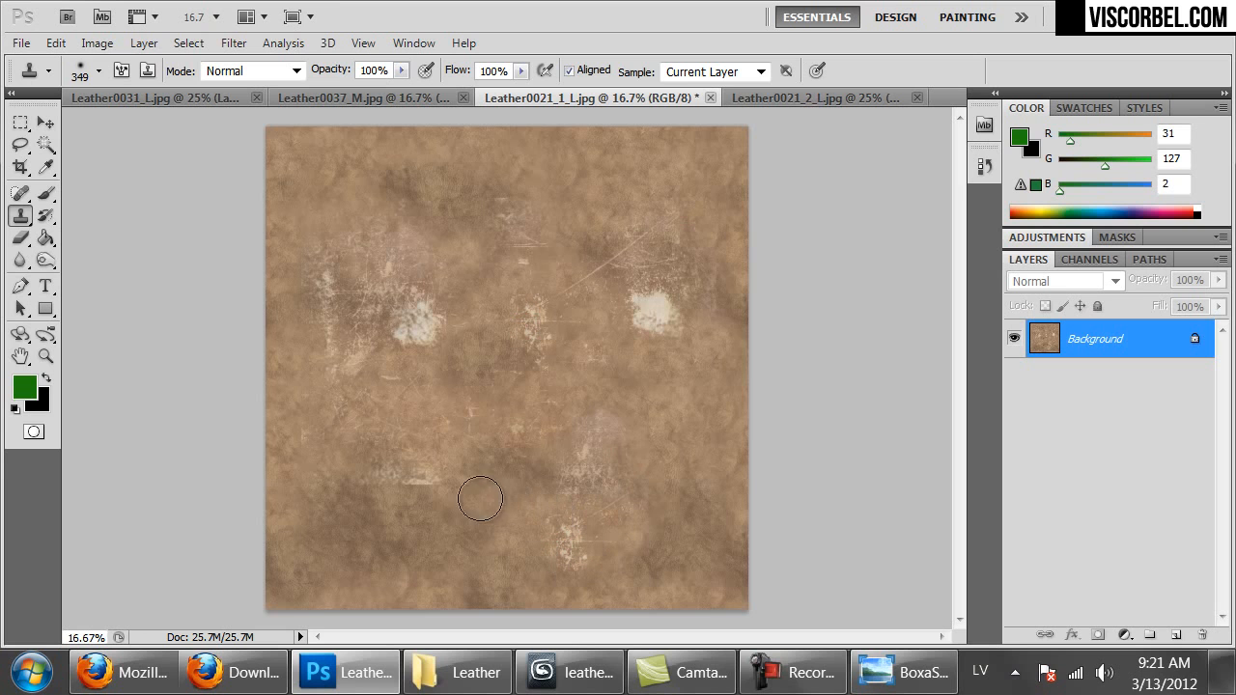
left_click(591, 183, "alt")
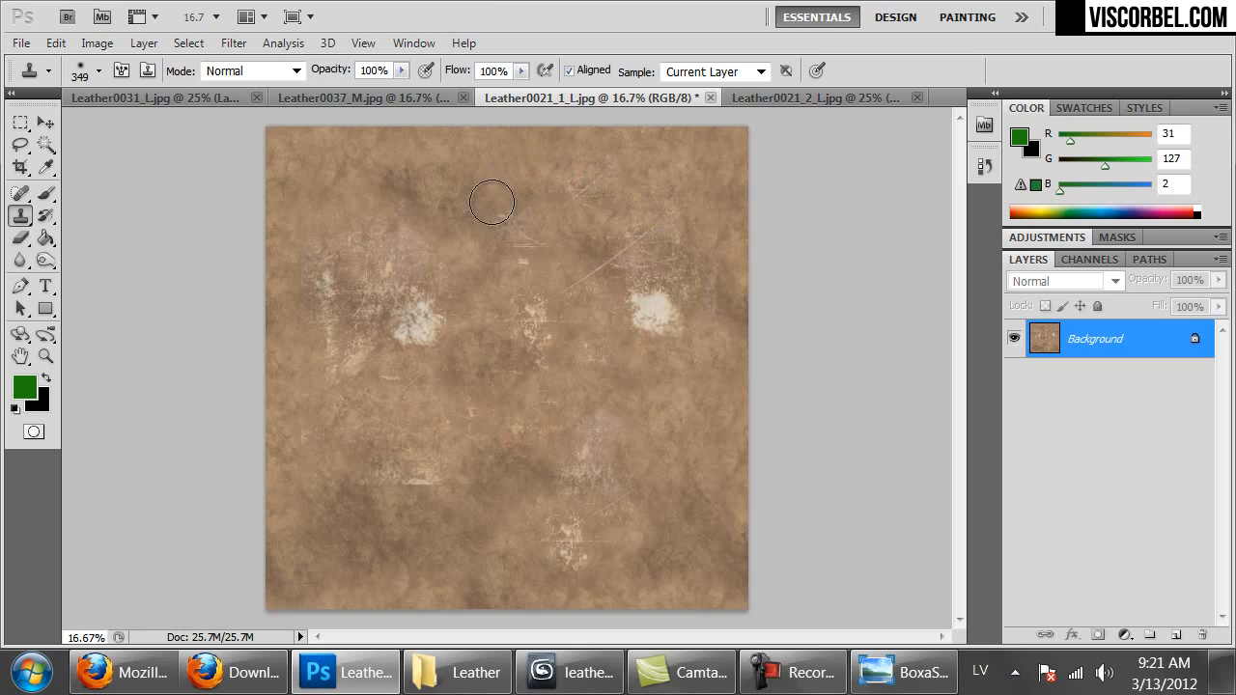
mouse_move(403, 430)
left_mouse_down()
mouse_move(341, 514)
mouse_move(322, 530)
mouse_move(293, 524)
mouse_move(363, 518)
left_mouse_up()
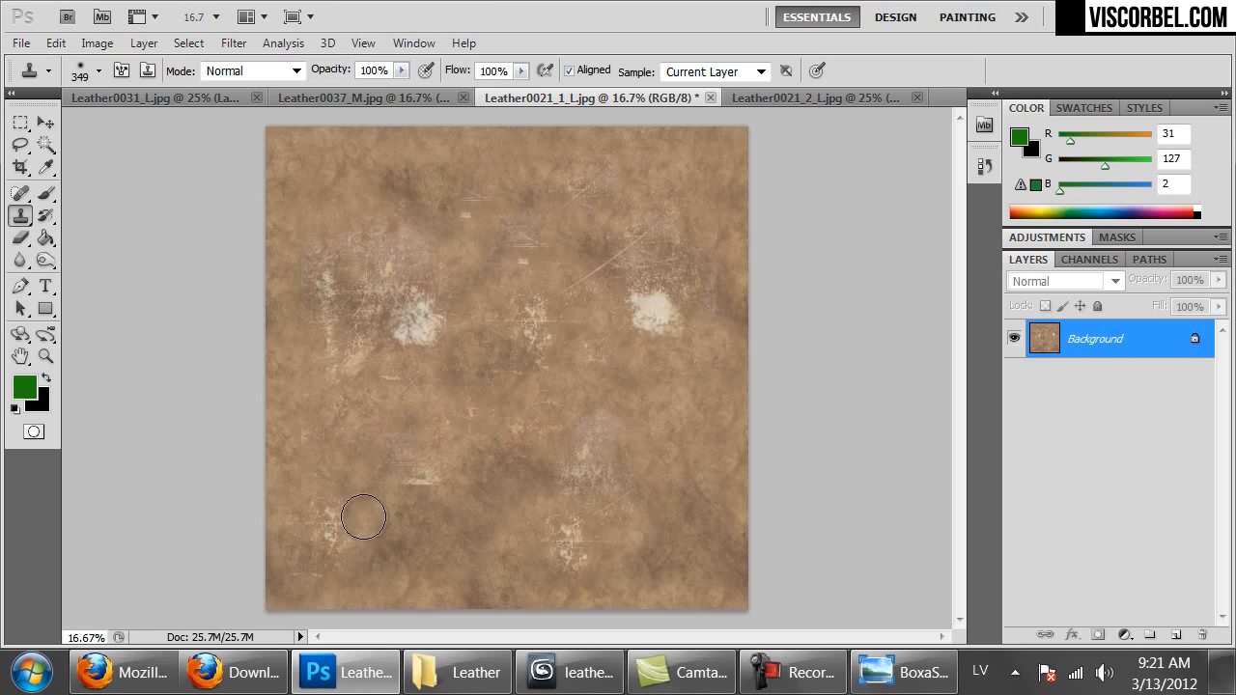
left_click_drag(316, 560, 386, 568)
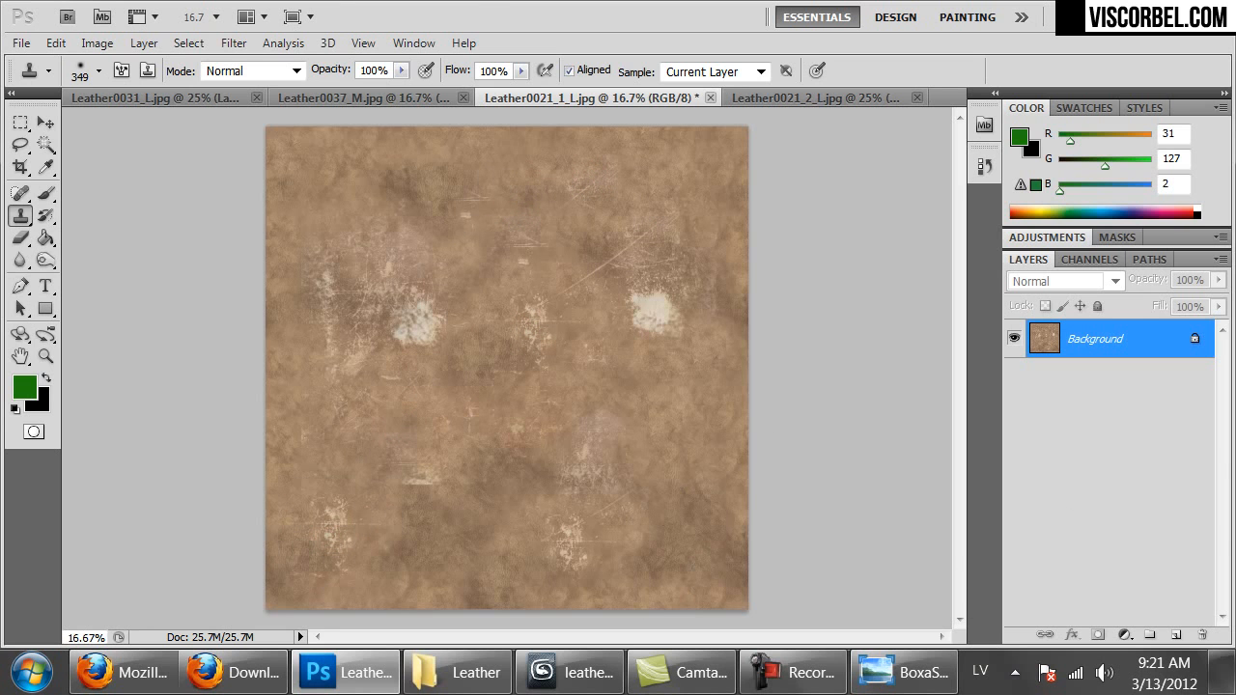
Step: Cover the right white patch by cloning nearby scratched and plain leather over it
left_click(658, 242, "alt")
mouse_move(656, 280)
left_mouse_down()
mouse_move(643, 298)
mouse_move(679, 331)
mouse_move(618, 354)
mouse_move(642, 337)
mouse_move(674, 345)
mouse_move(662, 377)
mouse_move(671, 367)
left_mouse_up()
left_click(624, 290, "alt")
left_click(714, 432, "alt")
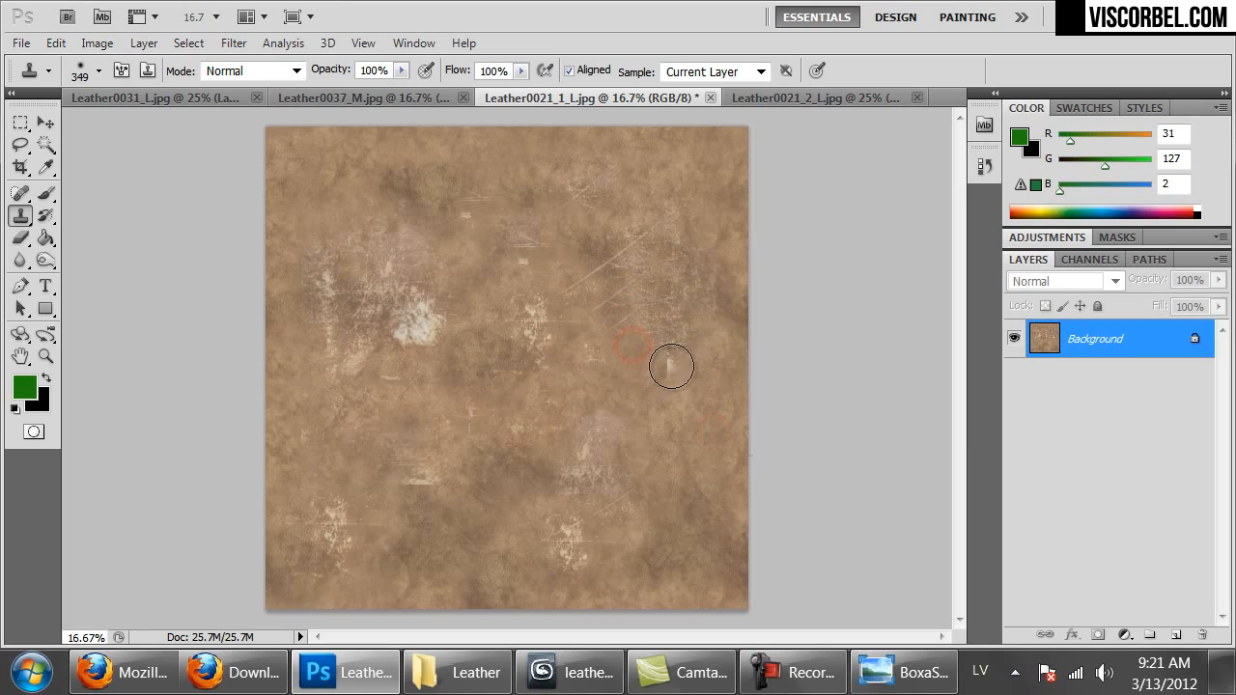
left_click_drag(666, 410, 676, 369)
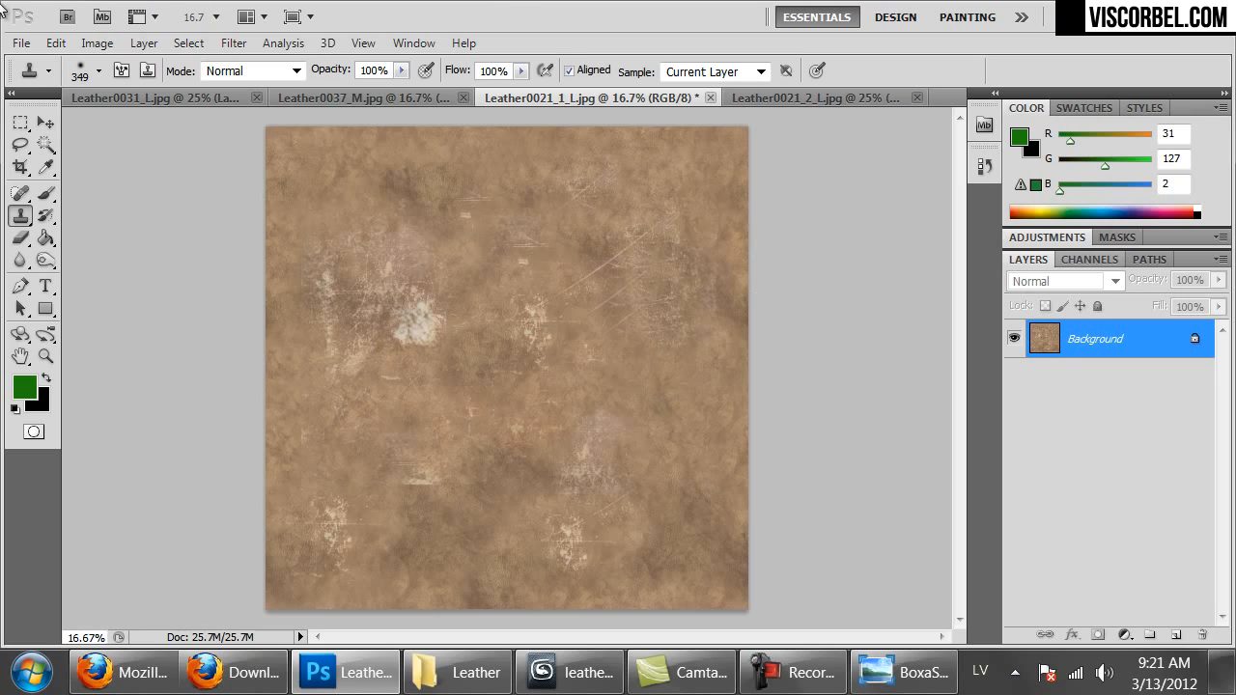
Step: Clone leather over the left white patch at 100% zoom
key("ctrl+1")
left_click_drag(602, 193, 595, 279)
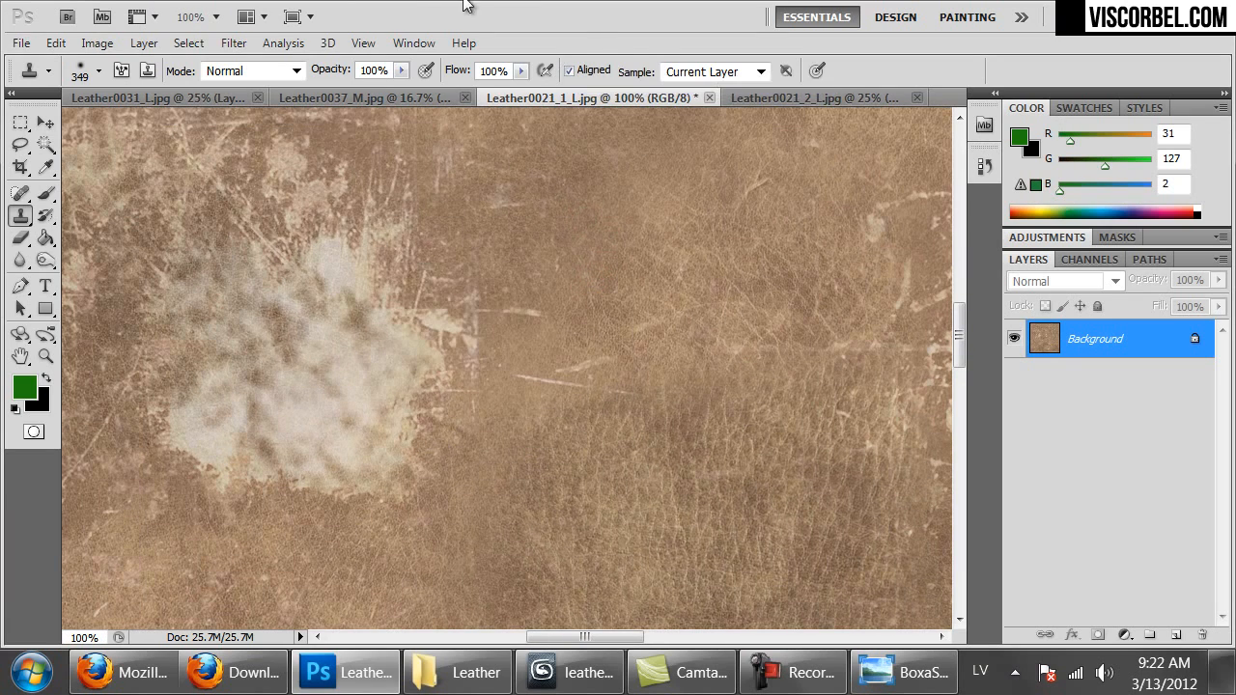
mouse_move(333, 261)
left_mouse_down()
mouse_move(387, 353)
mouse_move(356, 375)
mouse_move(307, 375)
mouse_move(380, 414)
mouse_move(454, 400)
left_mouse_up()
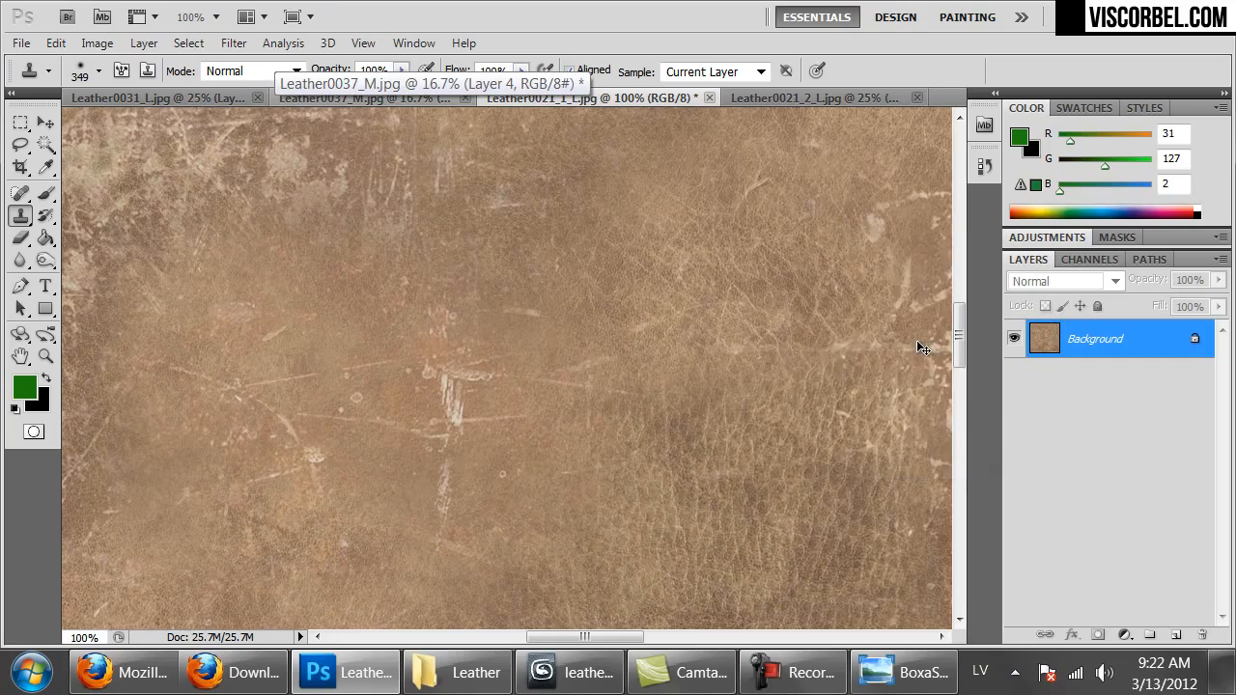
Step: Sharpen the whole texture with Unsharp Mask at amount 110%, radius 0.9 pixels and threshold 0
key("ctrl+minus")
key("ctrl+minus")
key("ctrl+minus")
key("ctrl+minus")
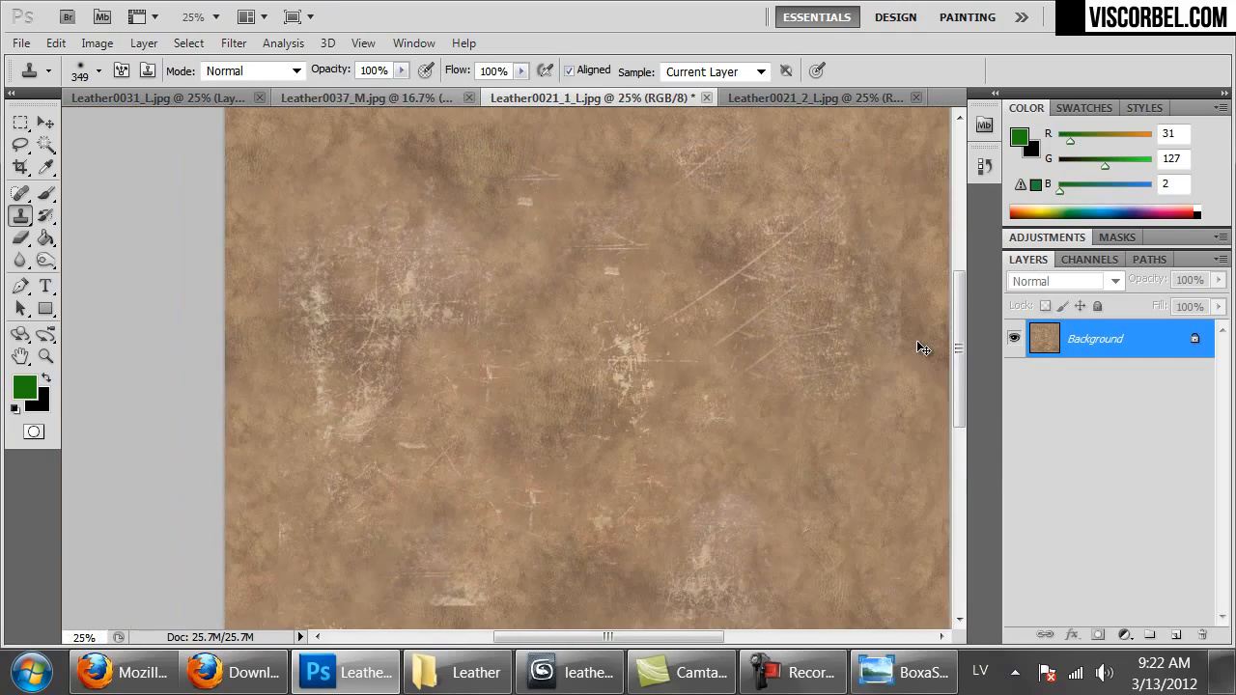
left_click(233, 44)
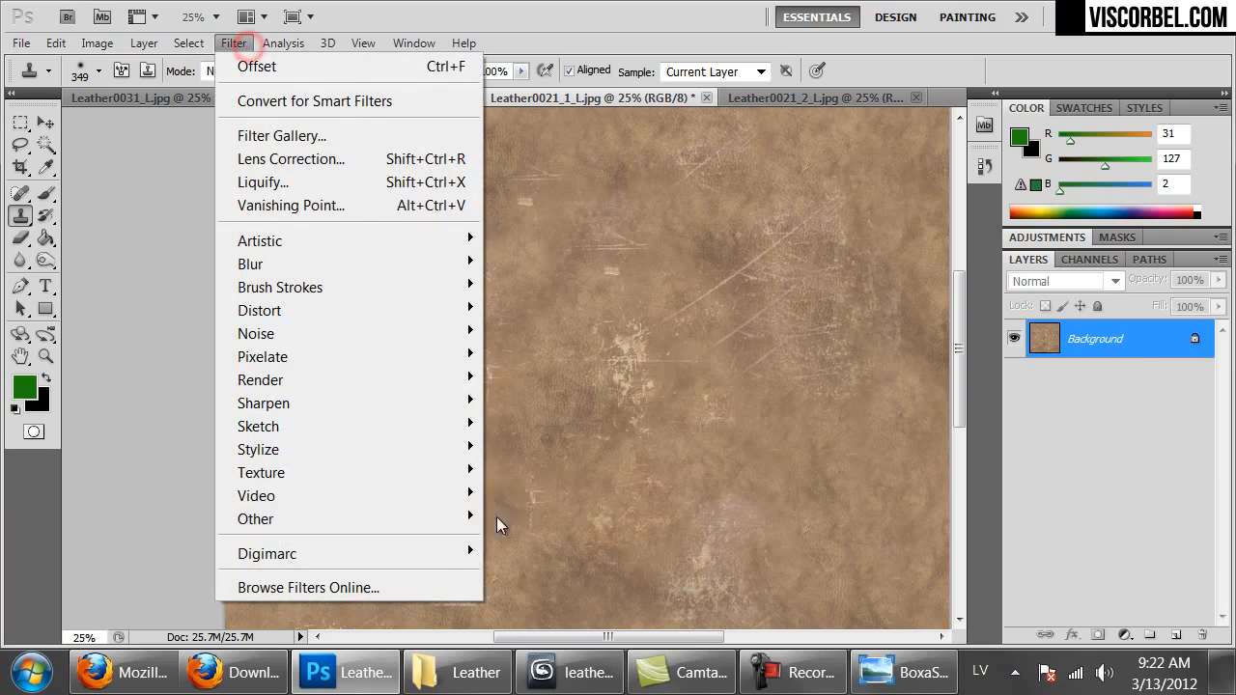
left_click(444, 517)
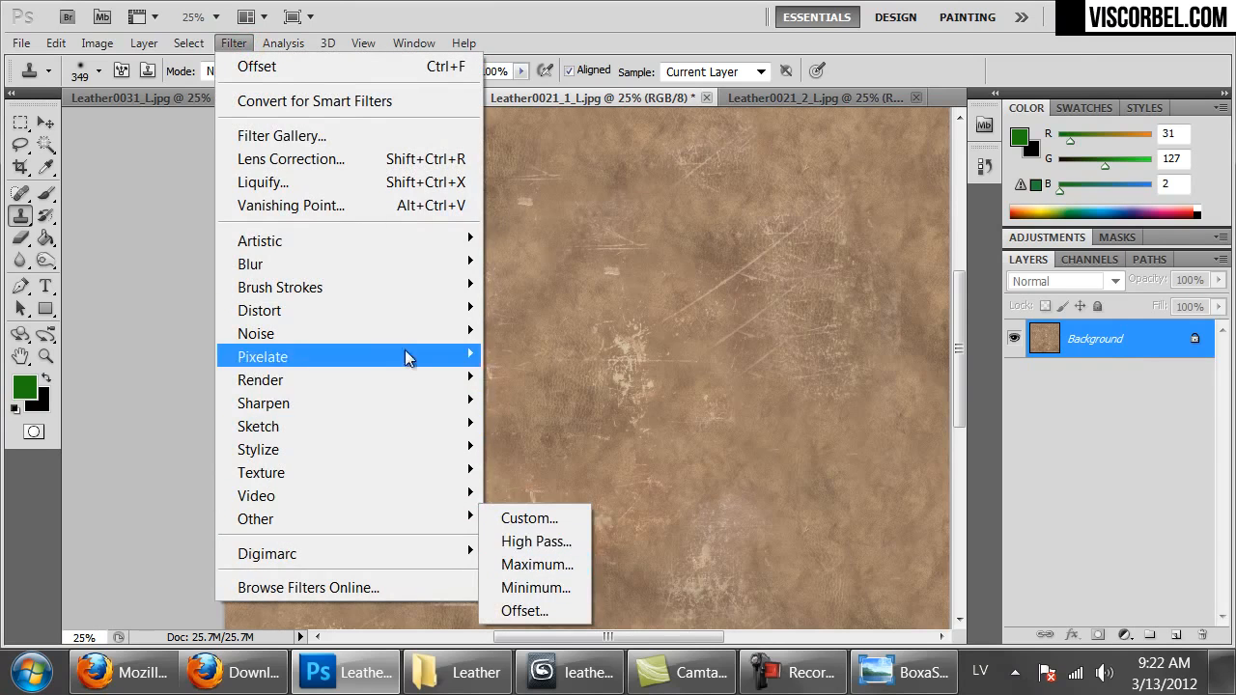
mouse_move(453, 403)
left_click(512, 493)
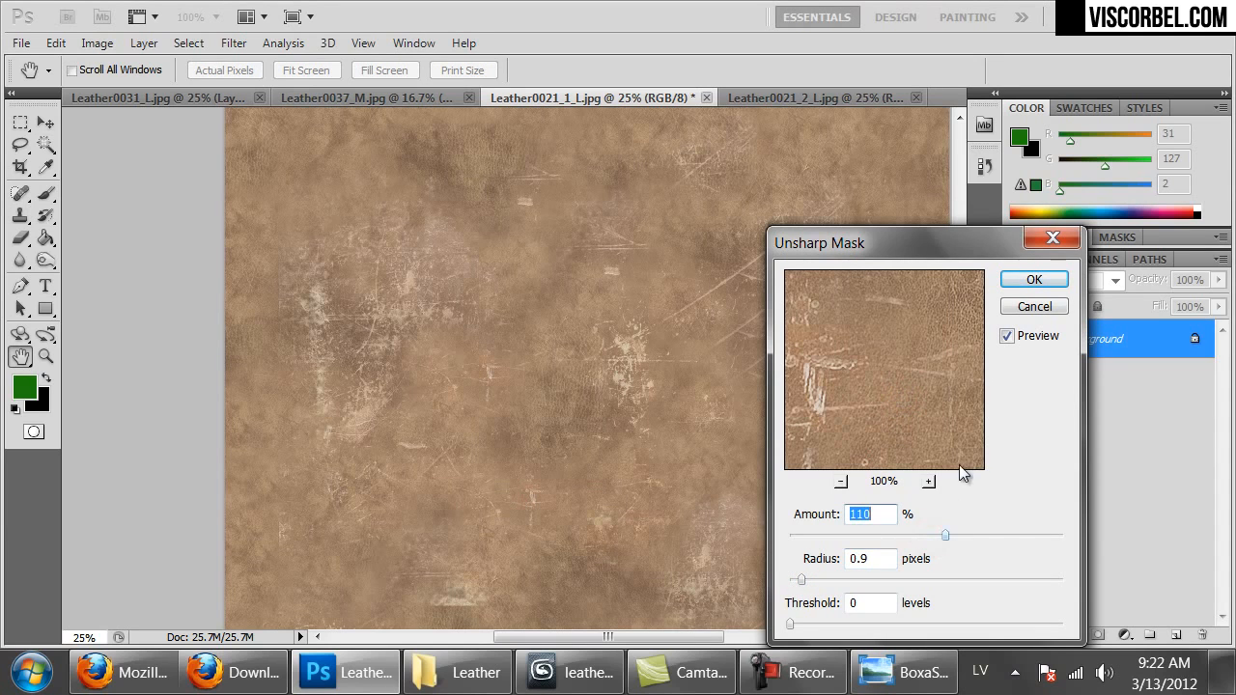
left_click(1034, 279)
key("s")
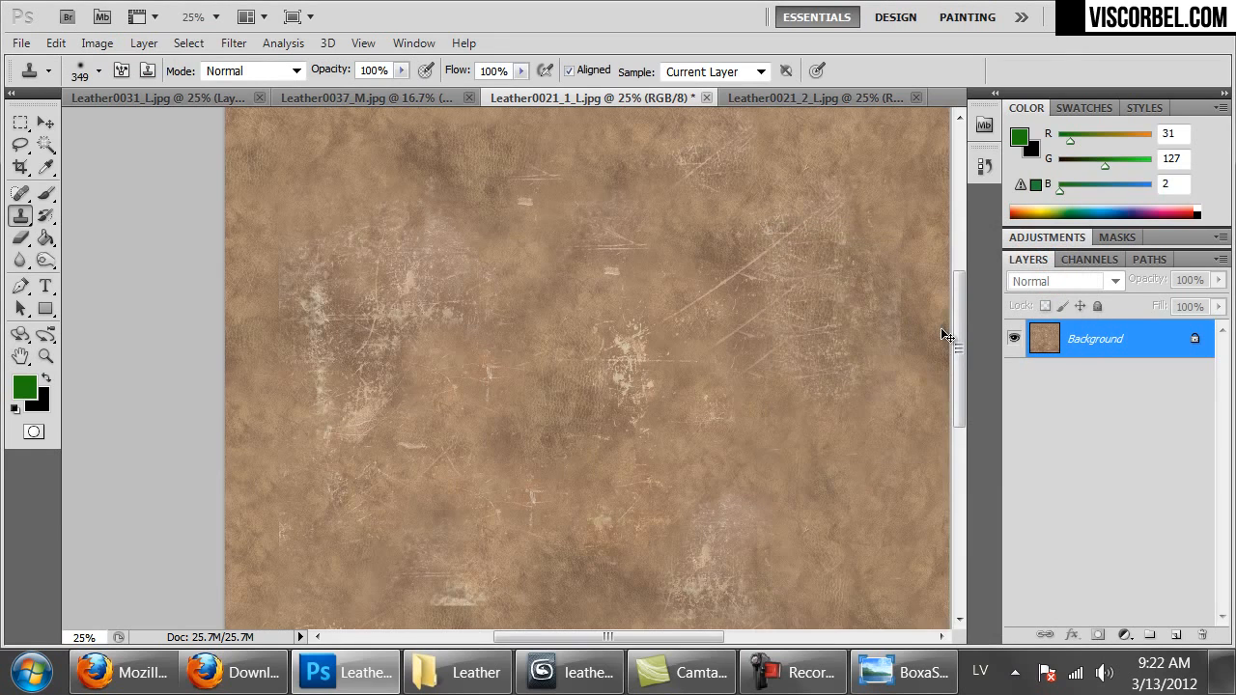
key("ctrl+minus")
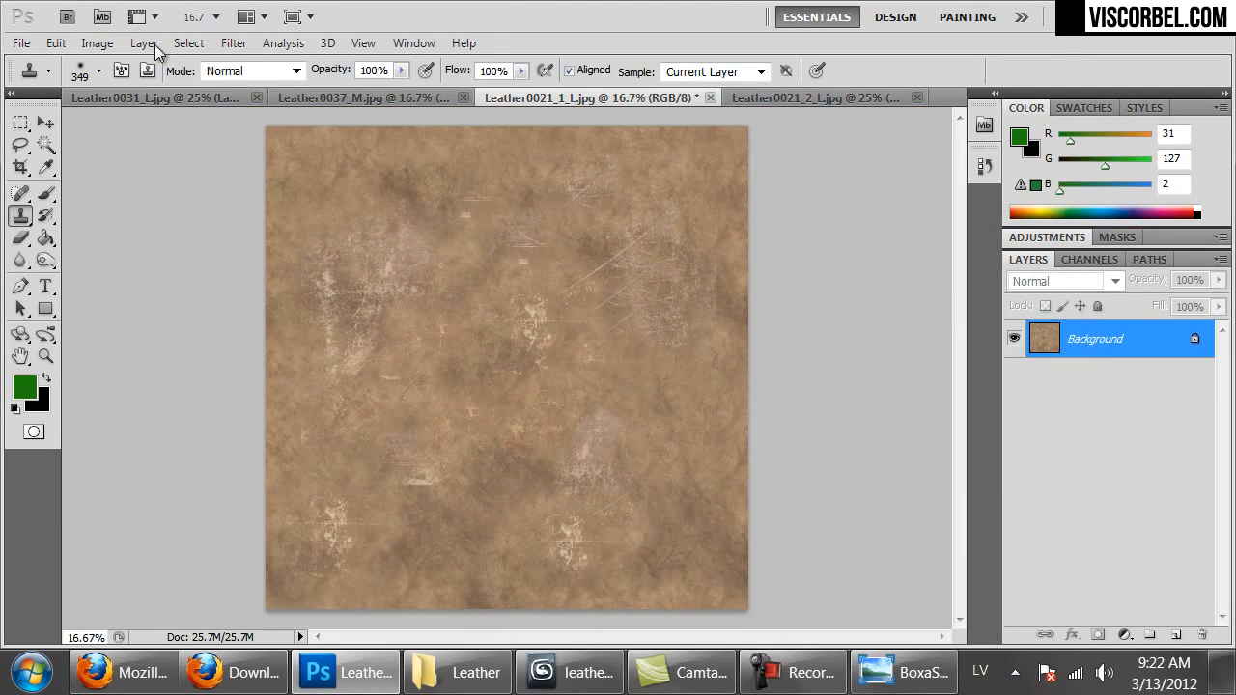
Step: Darken the texture with an RGB Curves adjustment using points near input 77, output 54 and input 214, output 203
left_click(97, 42)
mouse_move(147, 101)
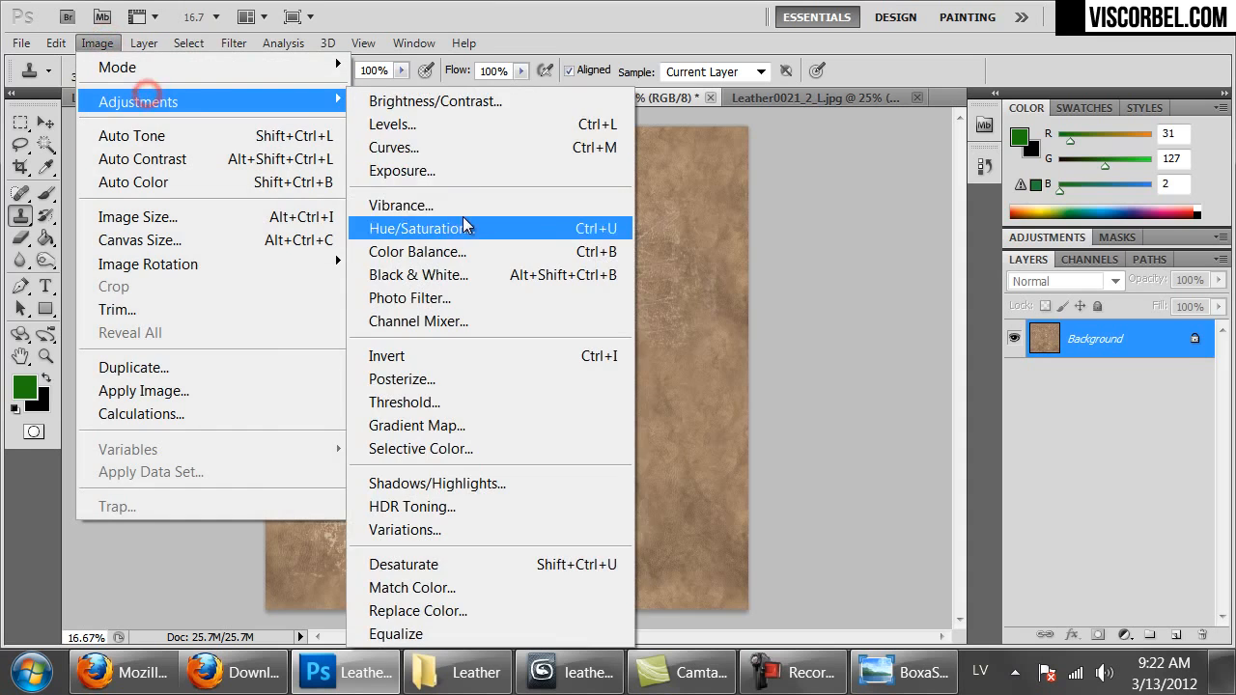
left_click(447, 151)
mouse_move(953, 427)
left_mouse_down()
mouse_move(957, 442)
mouse_move(942, 443)
left_mouse_up()
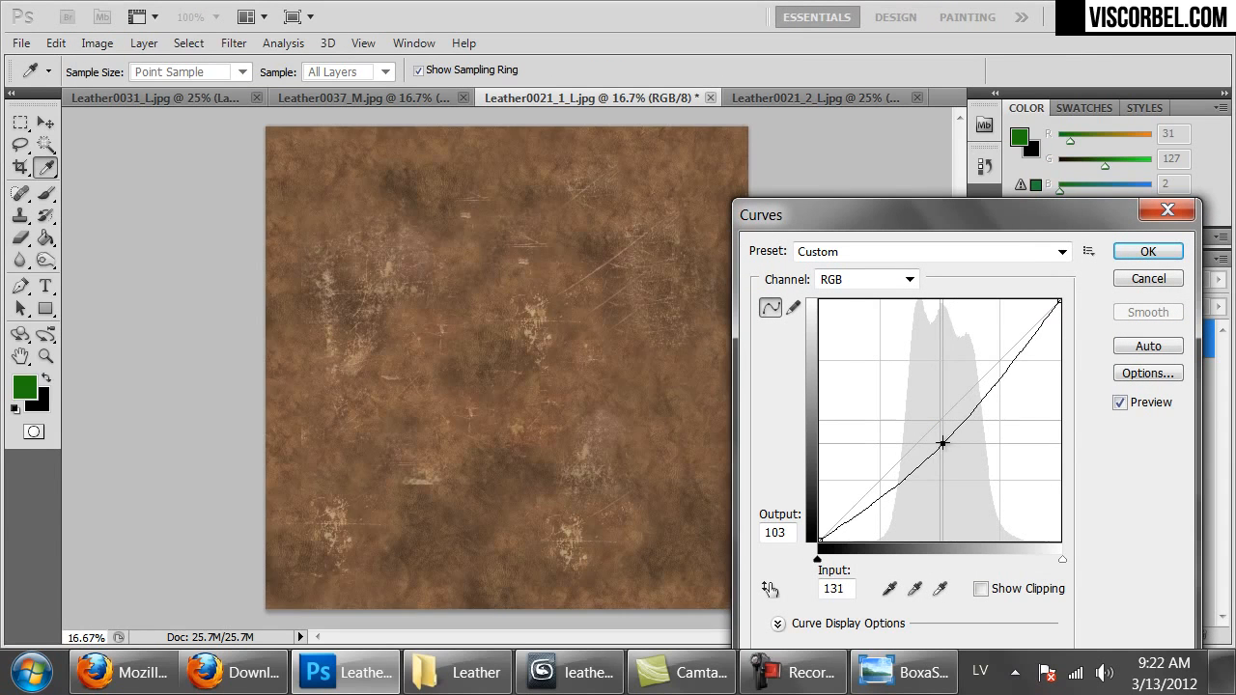
left_click_drag(1019, 350, 1020, 349)
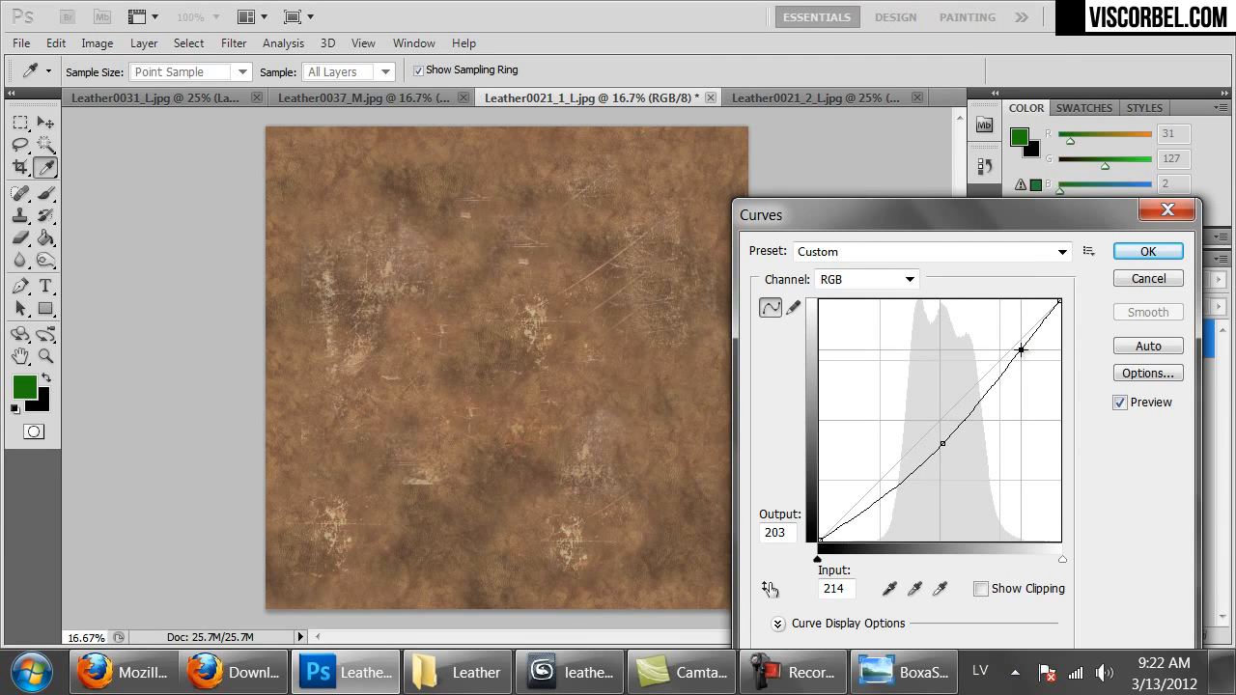
left_click_drag(942, 443, 890, 490)
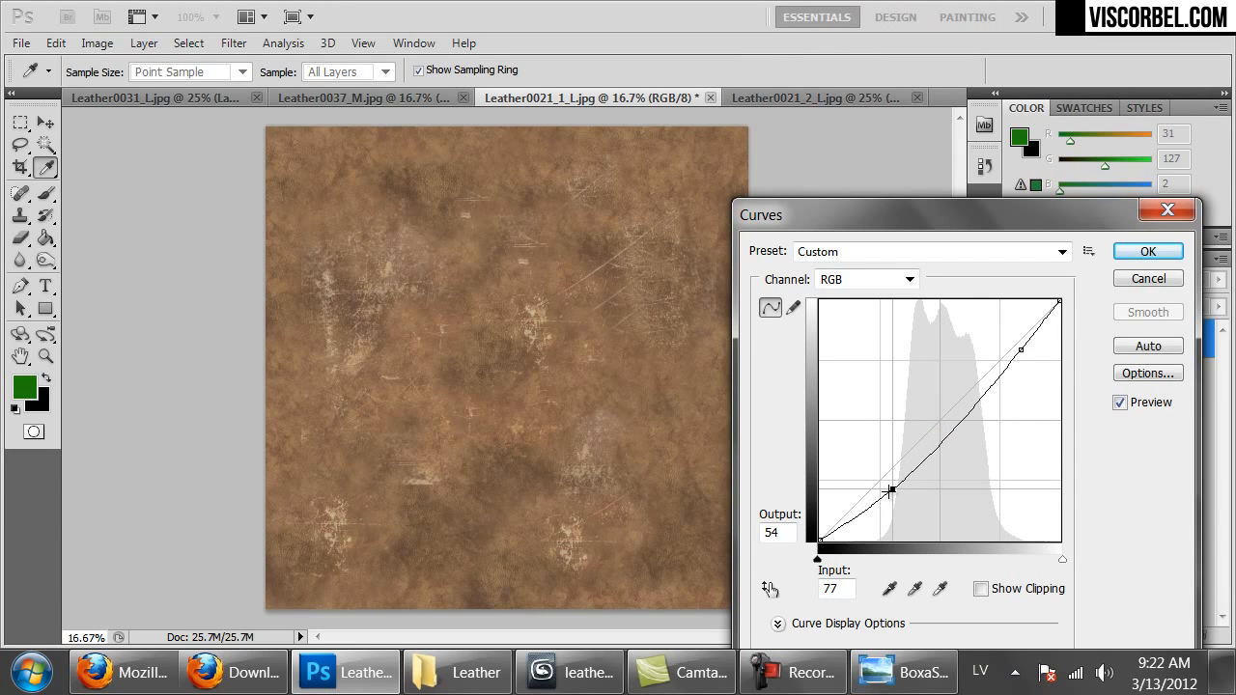
left_click_drag(1022, 344, 1020, 348)
left_click(1175, 255)
key("s")
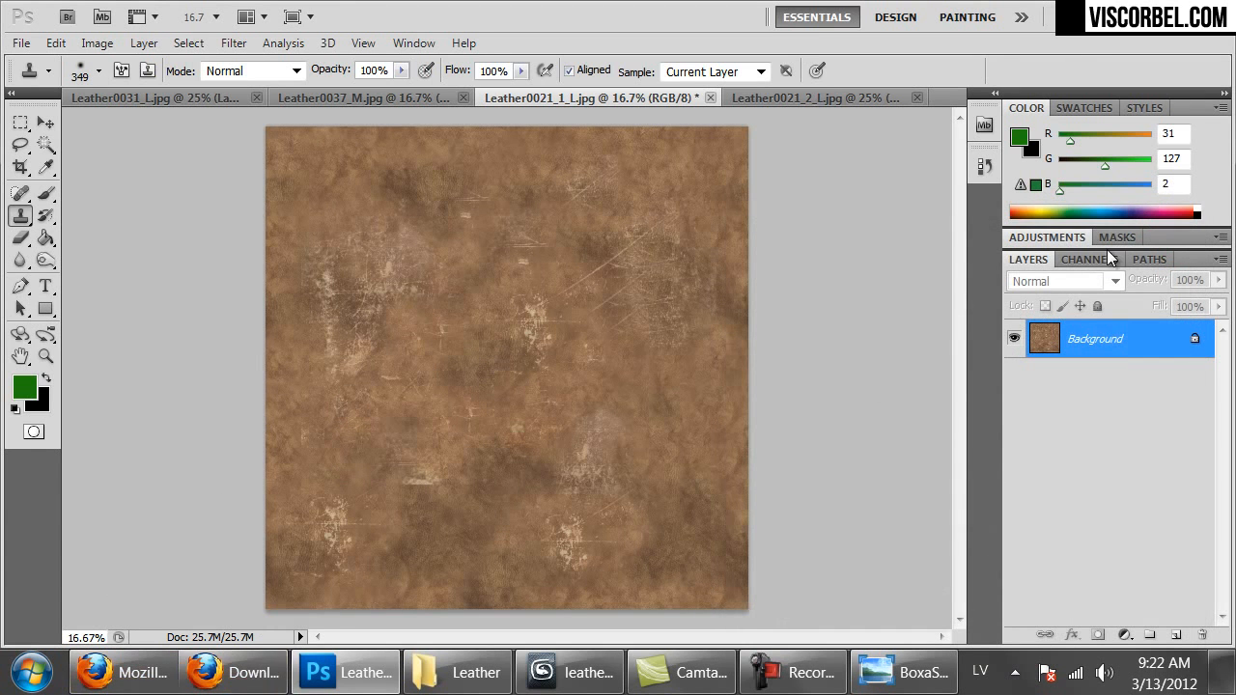
key("ctrl+shift+s")
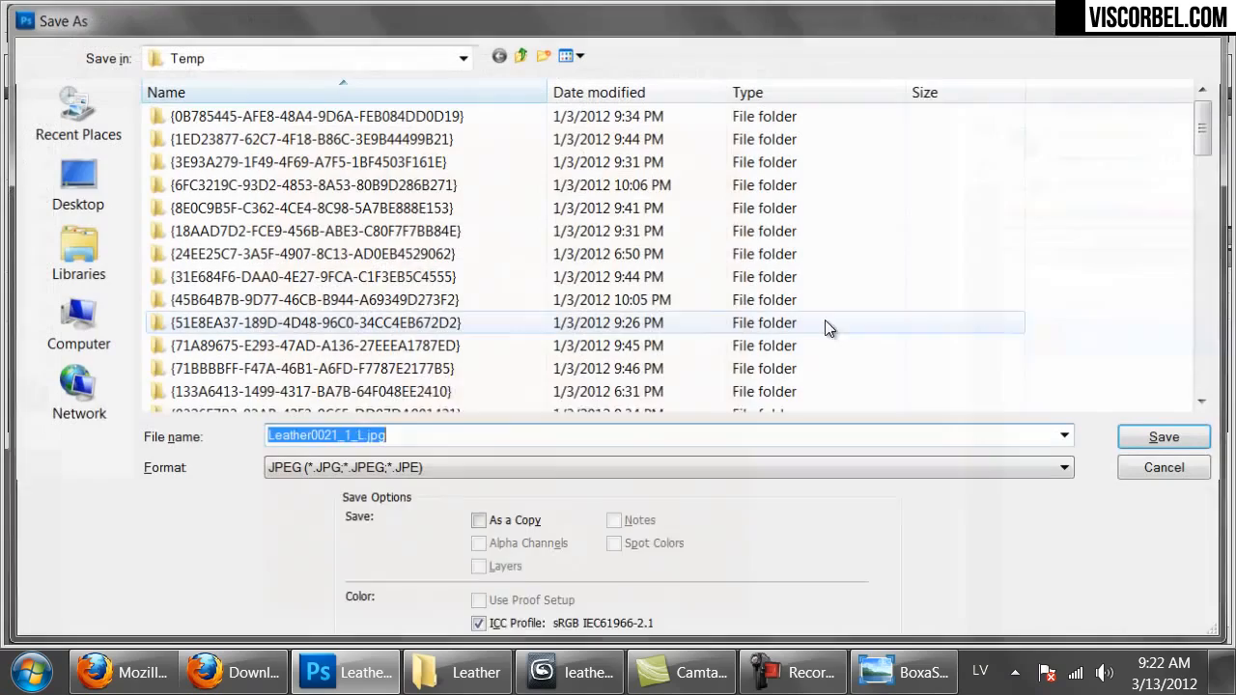
left_click(392, 467)
left_click(391, 470)
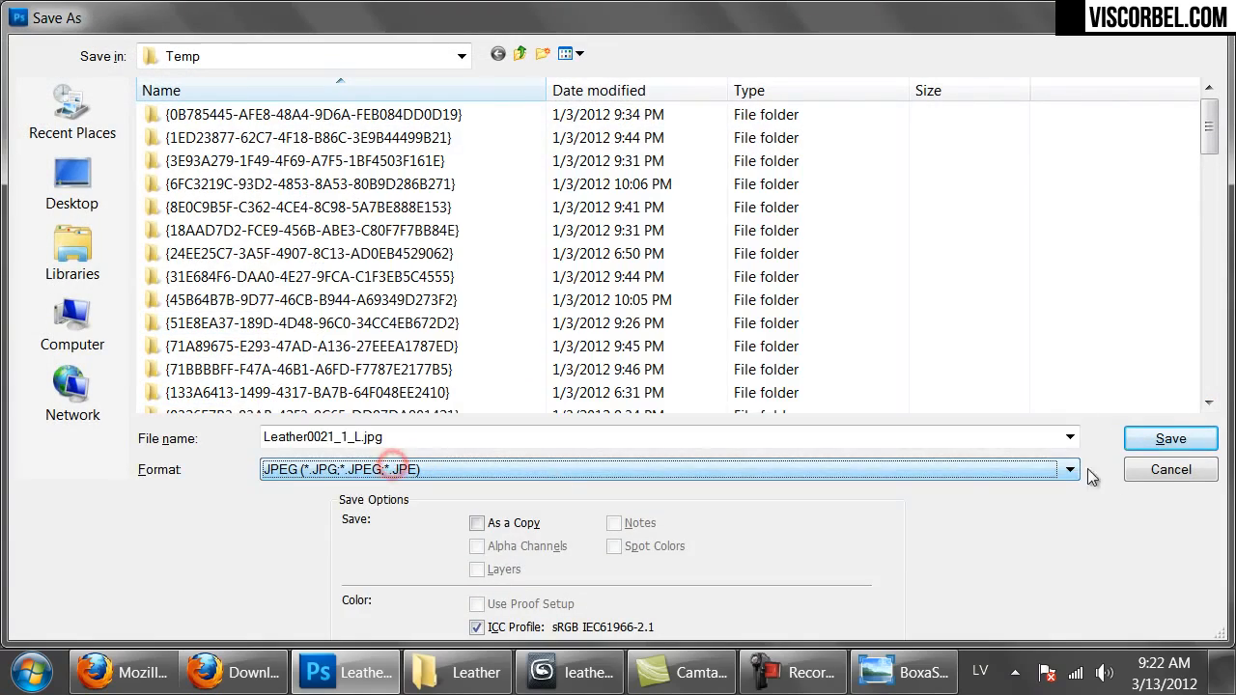
left_click(1170, 470)
Step: Switch to Firefox and browse the Leather category on CG Textures, comparing the available leather textures
left_click(118, 672)
right_click(446, 265)
left_click(87, 97)
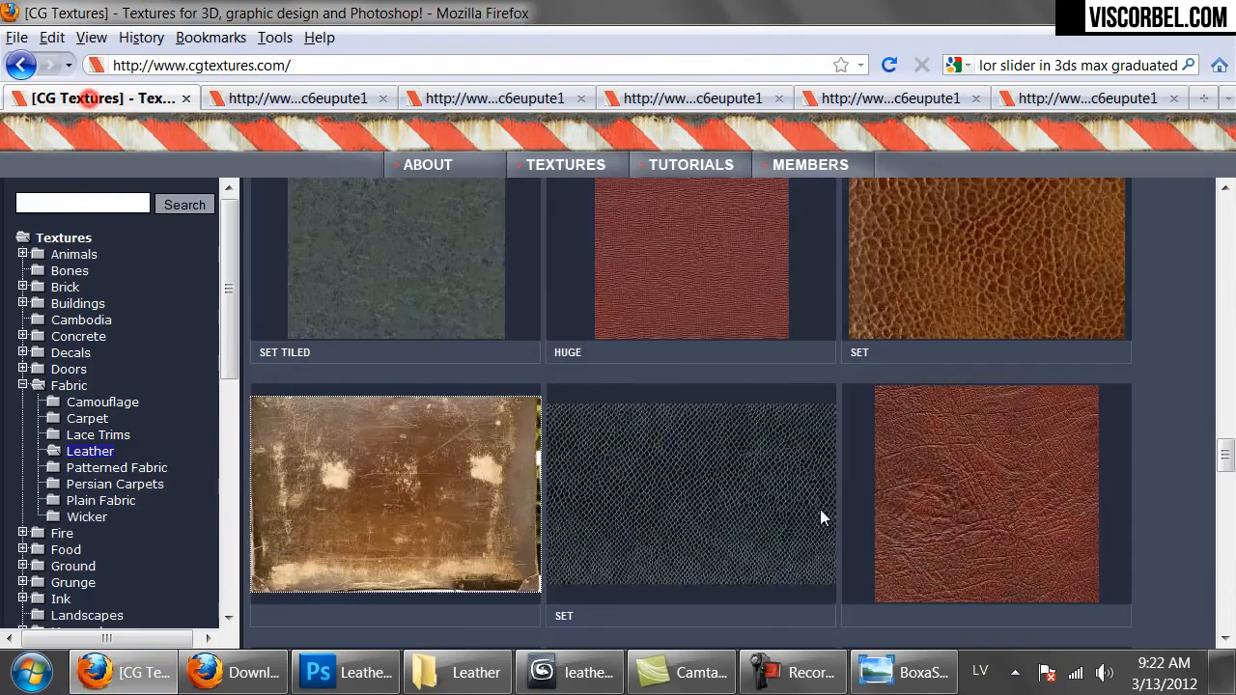
scroll(850, 502, "down", 10)
scroll(848, 500, "up", 10)
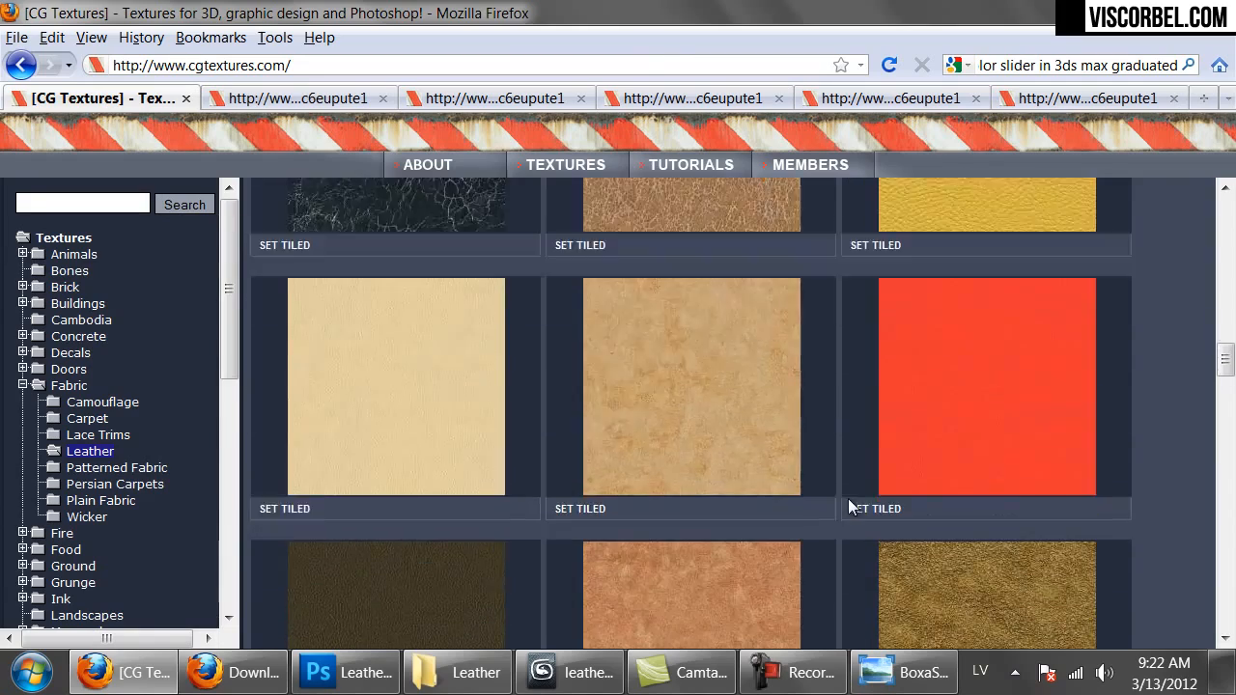
scroll(848, 498, "up", 3)
scroll(847, 499, "down", 8)
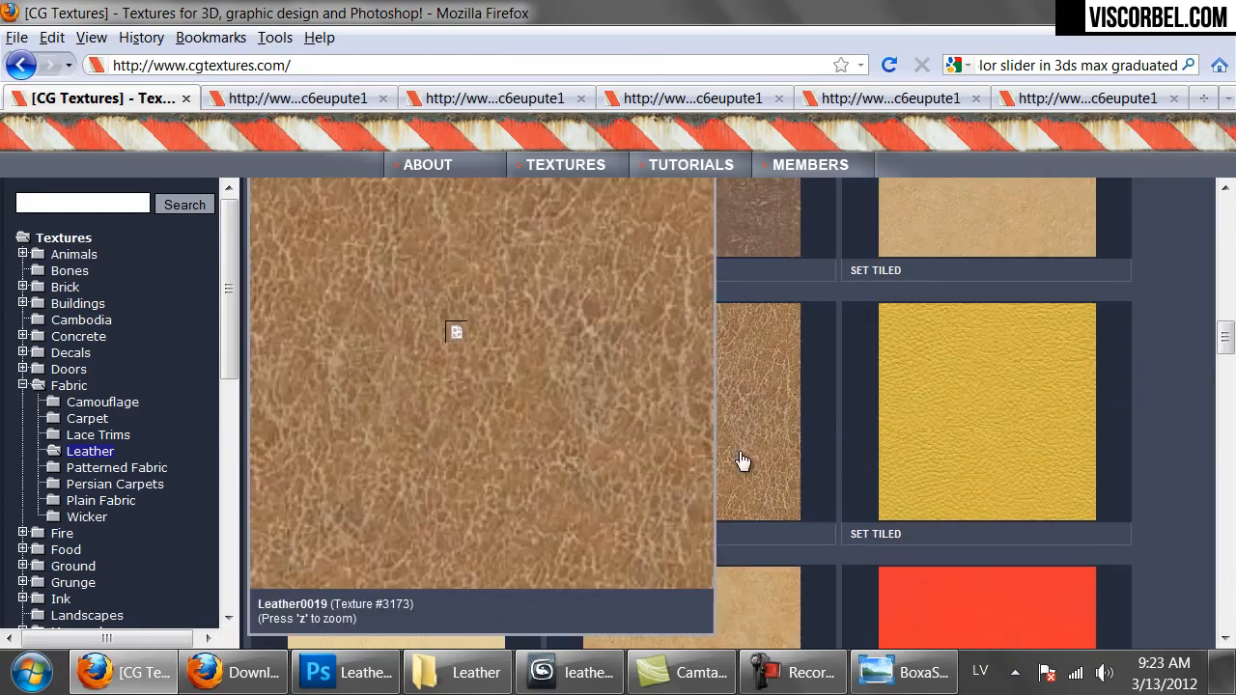
scroll(739, 455, "down", 5)
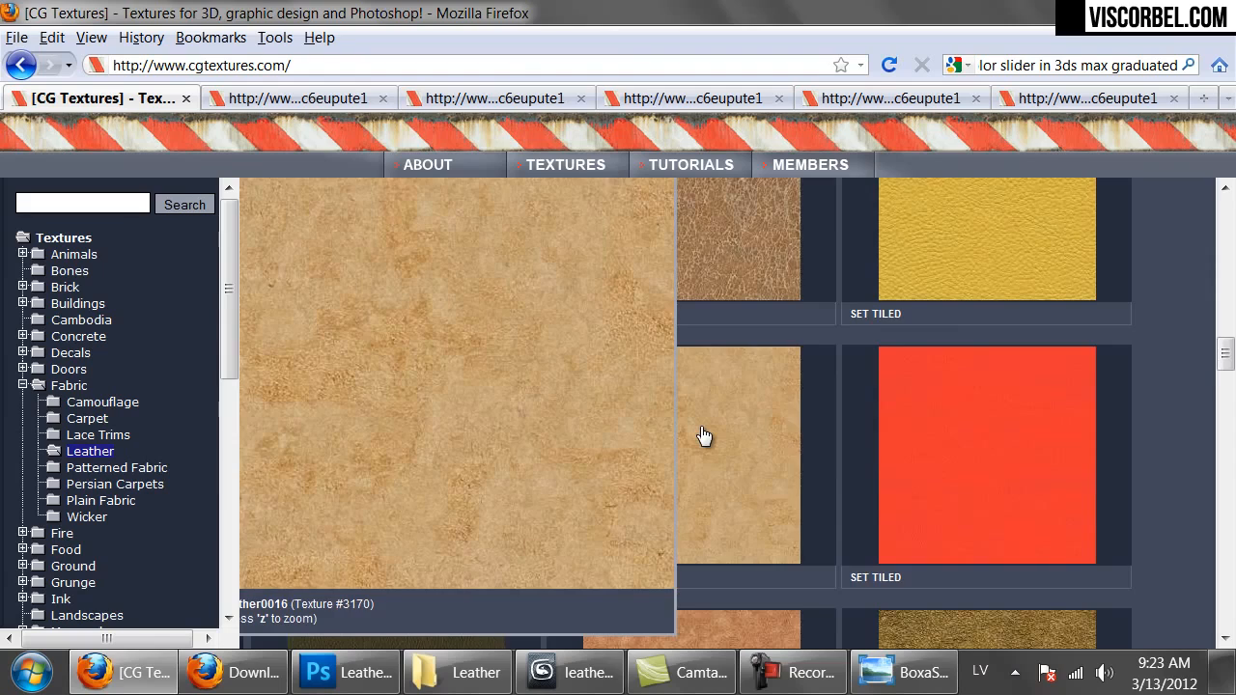
Step: Download the large 2240x2240 tiled image of the Leather0015 texture and open it with Photoshop
scroll(704, 436, "down", 3)
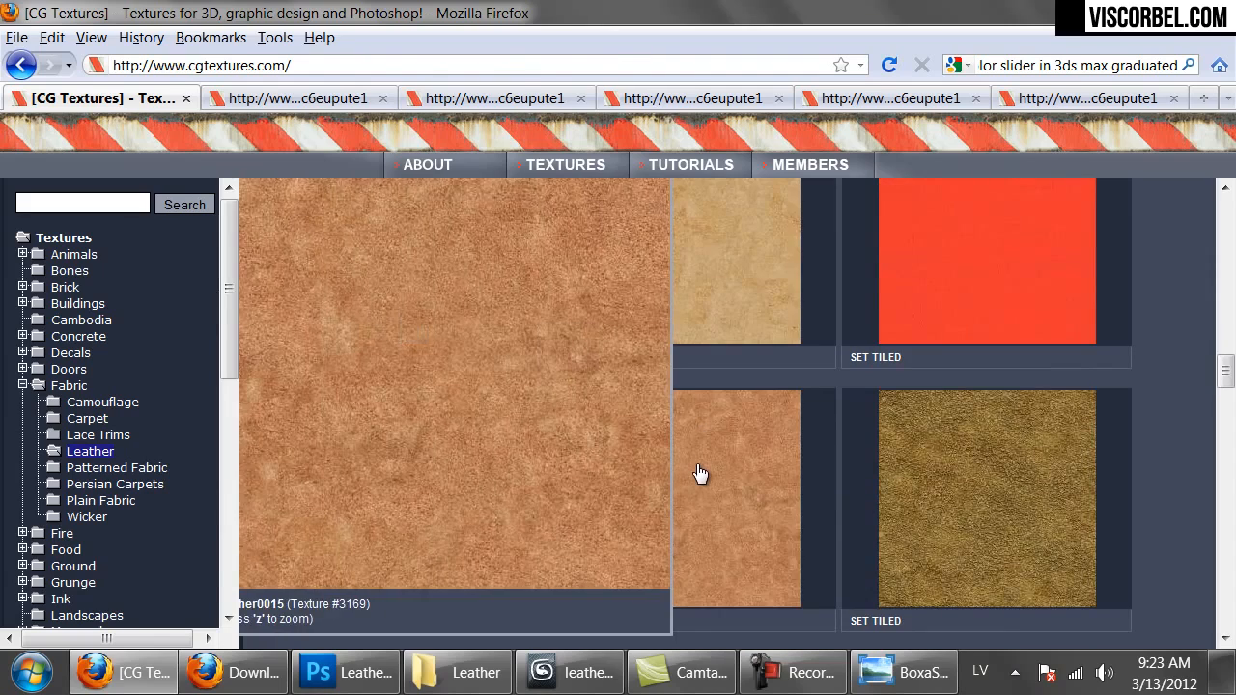
left_click(699, 473)
scroll(524, 308, "down", 3)
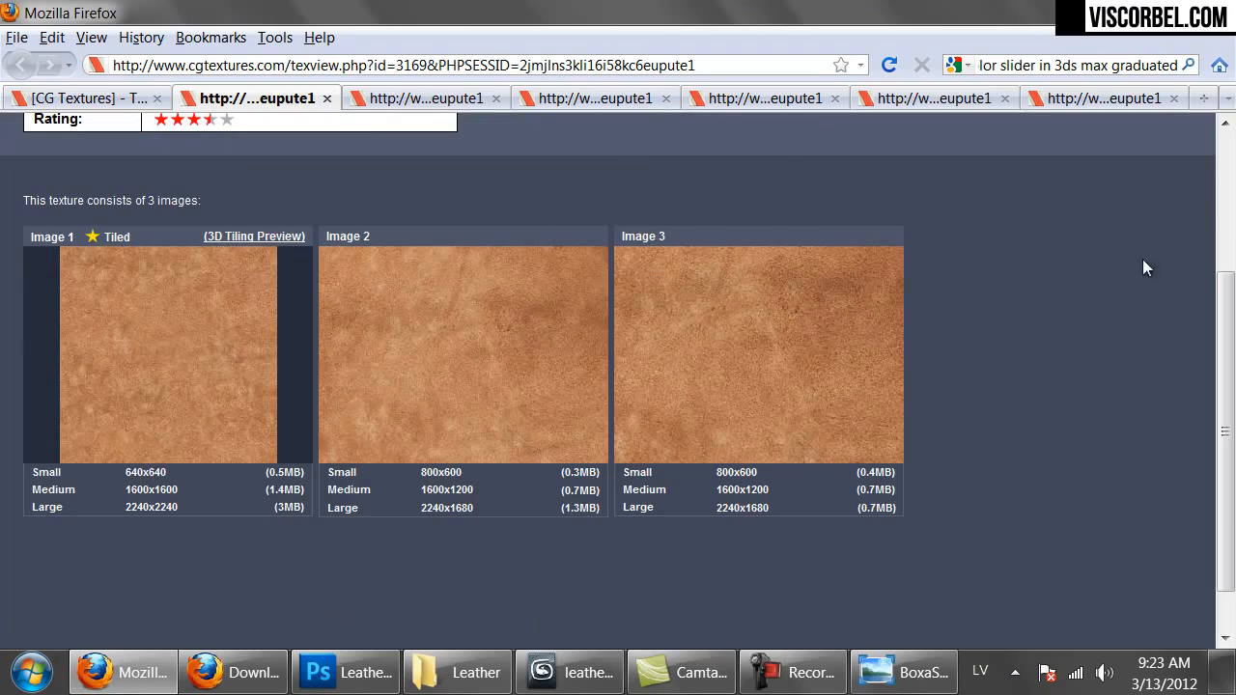
mouse_move(259, 344)
left_click(141, 509)
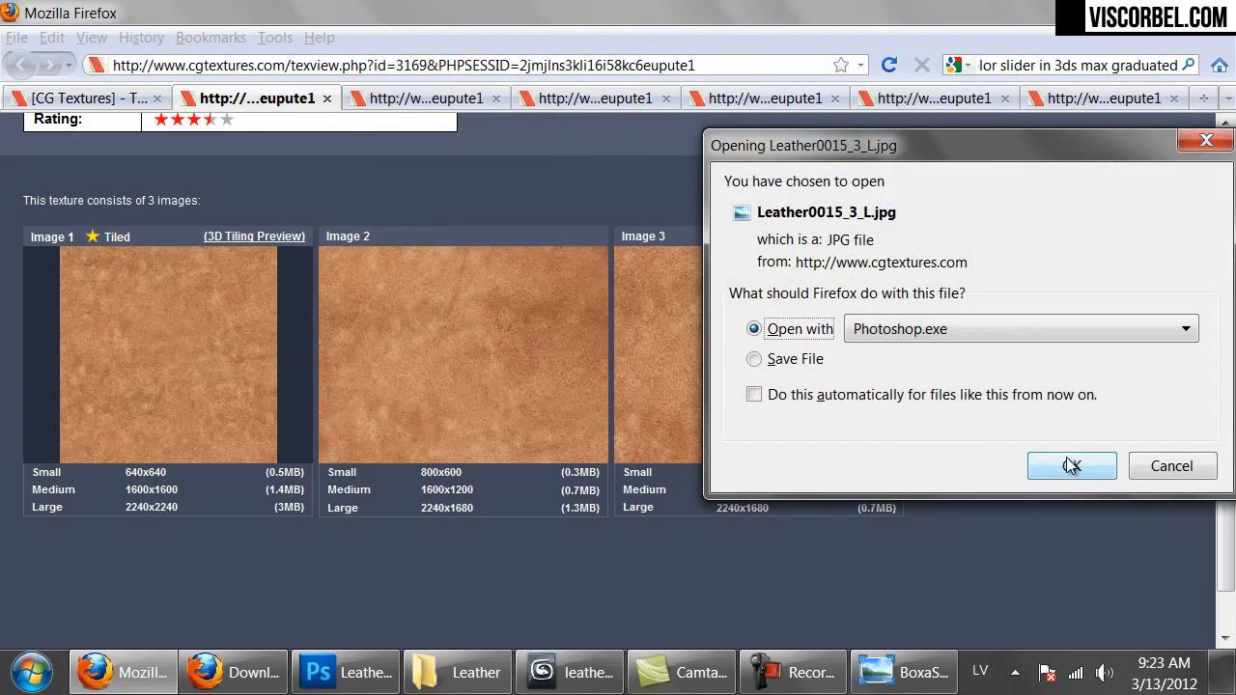
left_click(1072, 466)
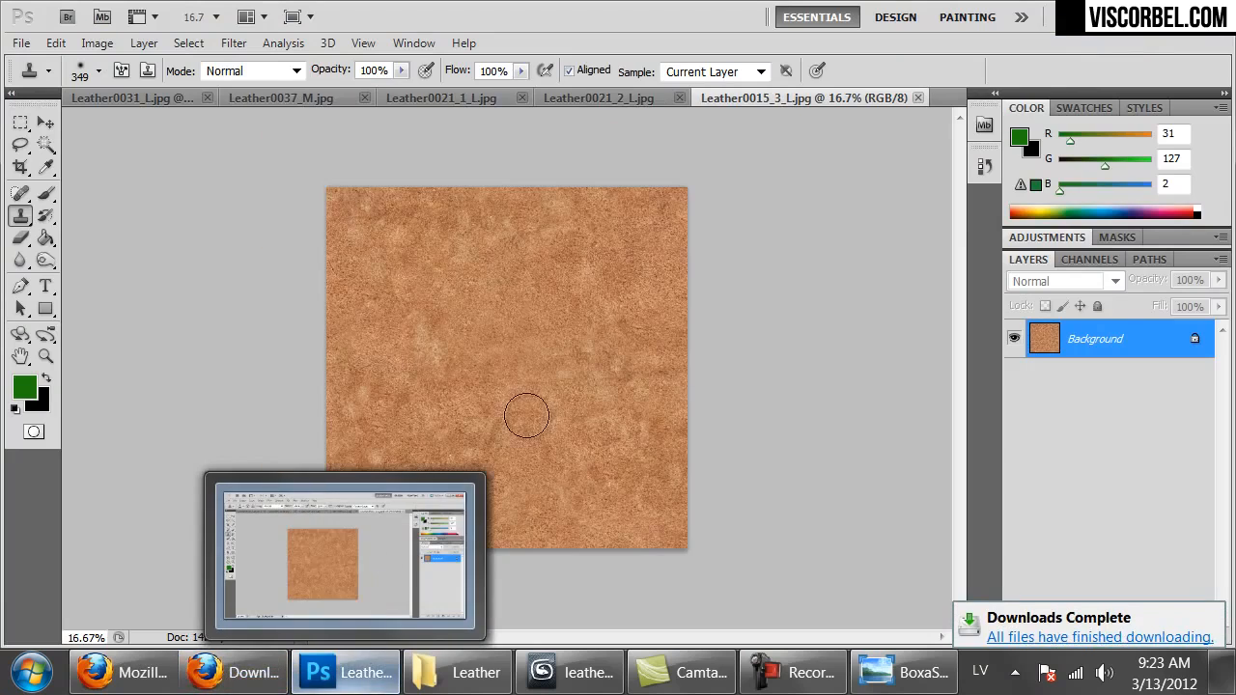
Step: Copy the whole Leather0015_3_L image into Leather0021_1_L.jpg as a new layer and align it to the canvas's upper-left corner
key("ctrl+a")
left_click(612, 96)
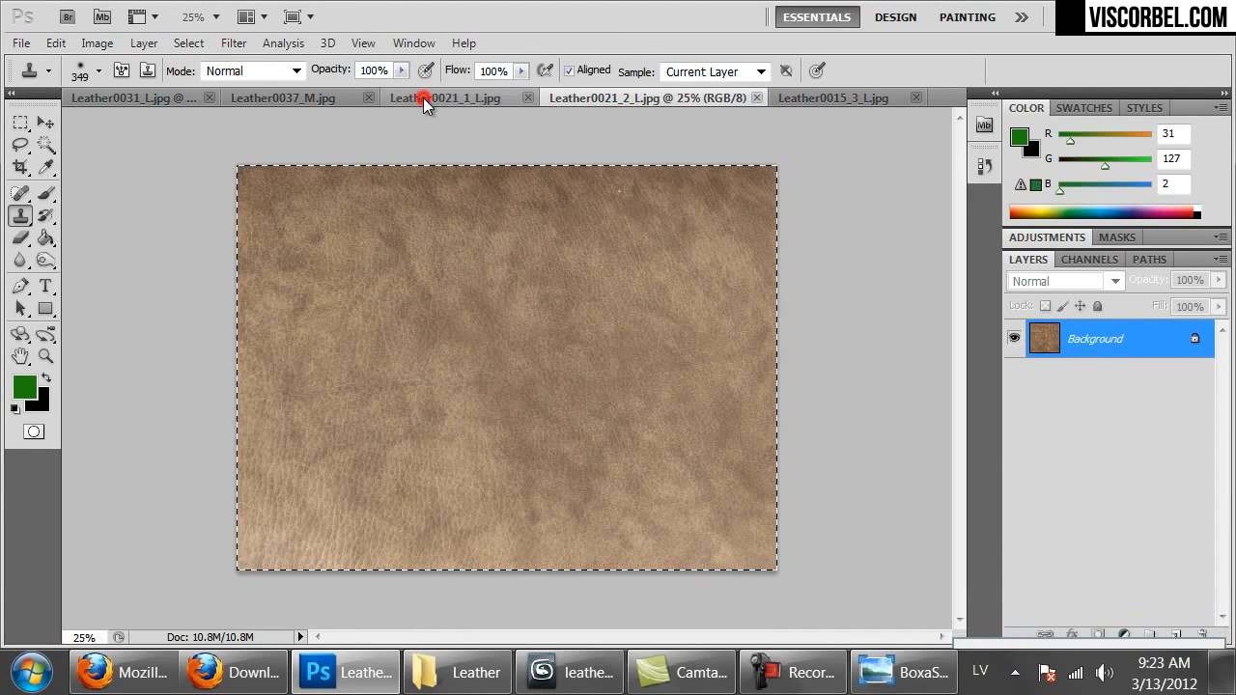
left_click(425, 100)
key("ctrl+v")
left_click_drag(574, 367, 514, 317, "ctrl")
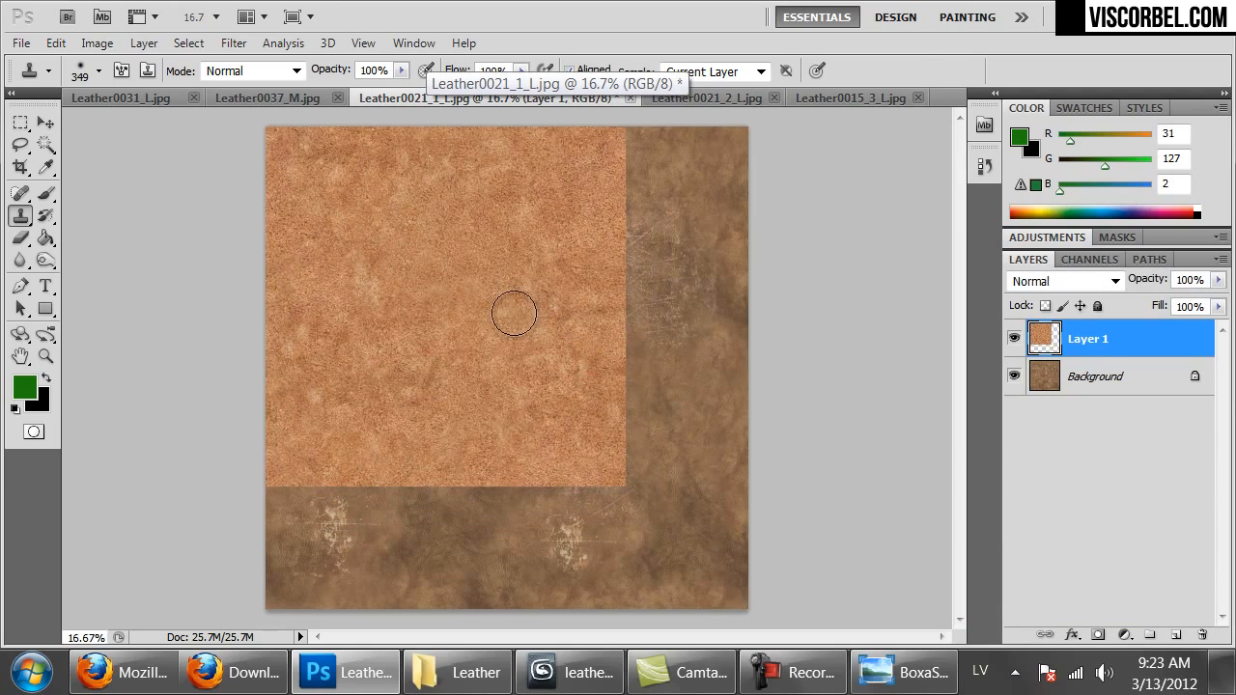
Step: Scale the pasted leather layer proportionally to 133.93% with Free Transform so it fills the whole canvas
key("m")
right_click(517, 314)
left_click(629, 500)
left_click_drag(627, 486, 748, 612, "shift")
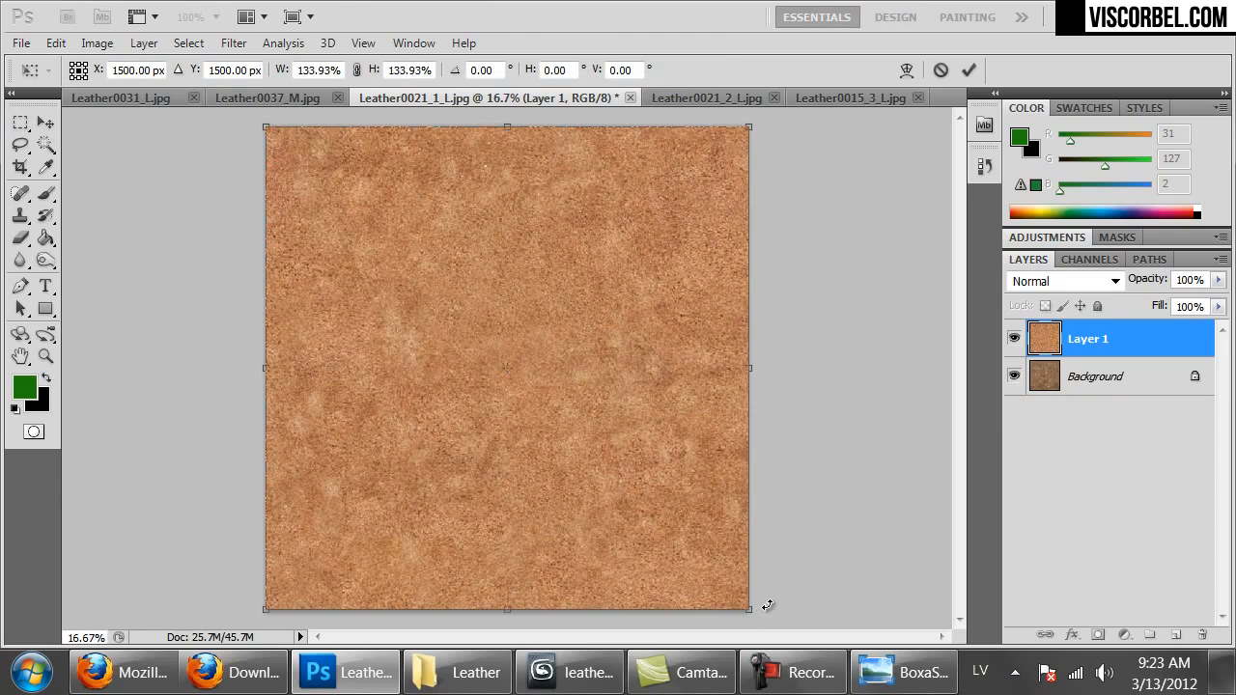
key("Return")
Step: Compare the blend modes on the pasted leather layer and set it to Soft Light
left_click(1087, 280)
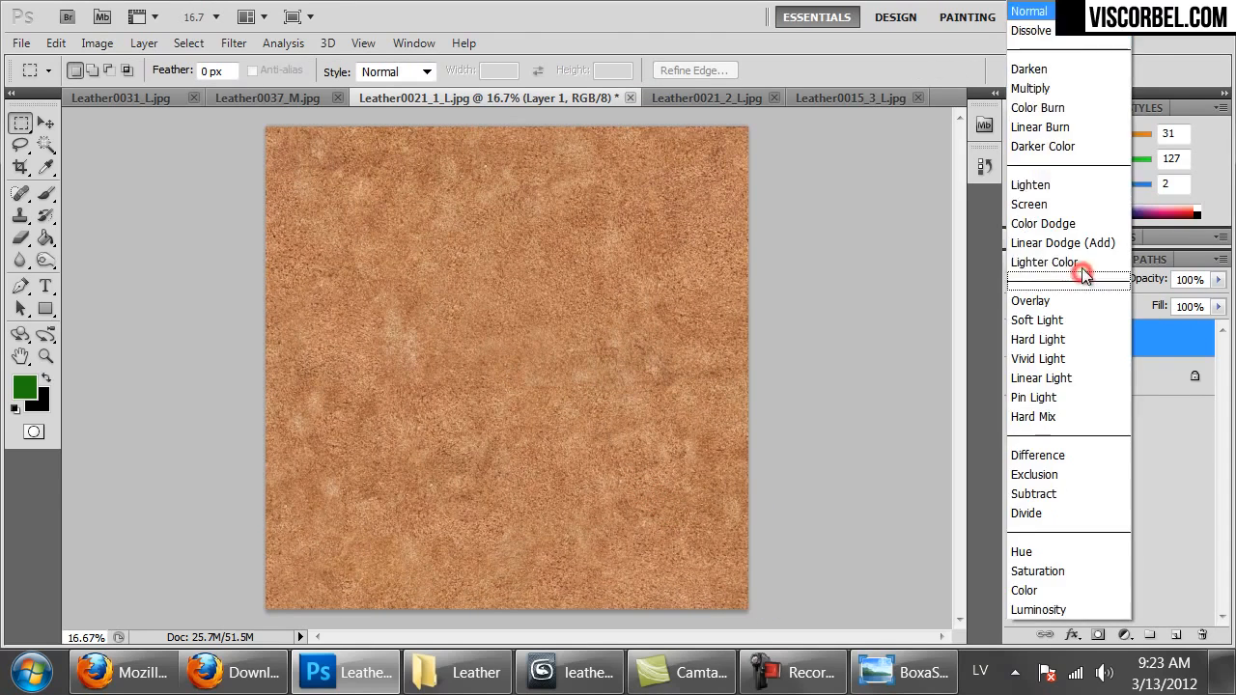
left_click(1050, 72)
key("Down")
key("Down")
key("Down")
key("Down")
key("Down")
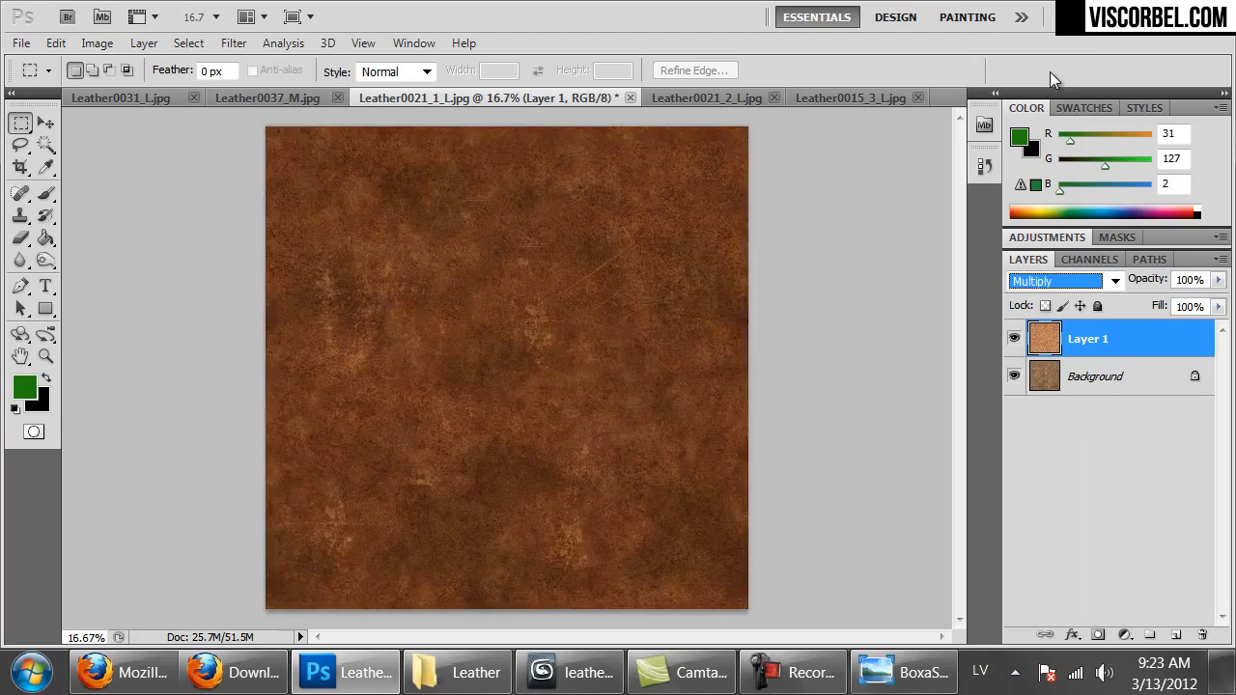
key("Down")
key("Down")
key("Down")
key("Down")
key("Down")
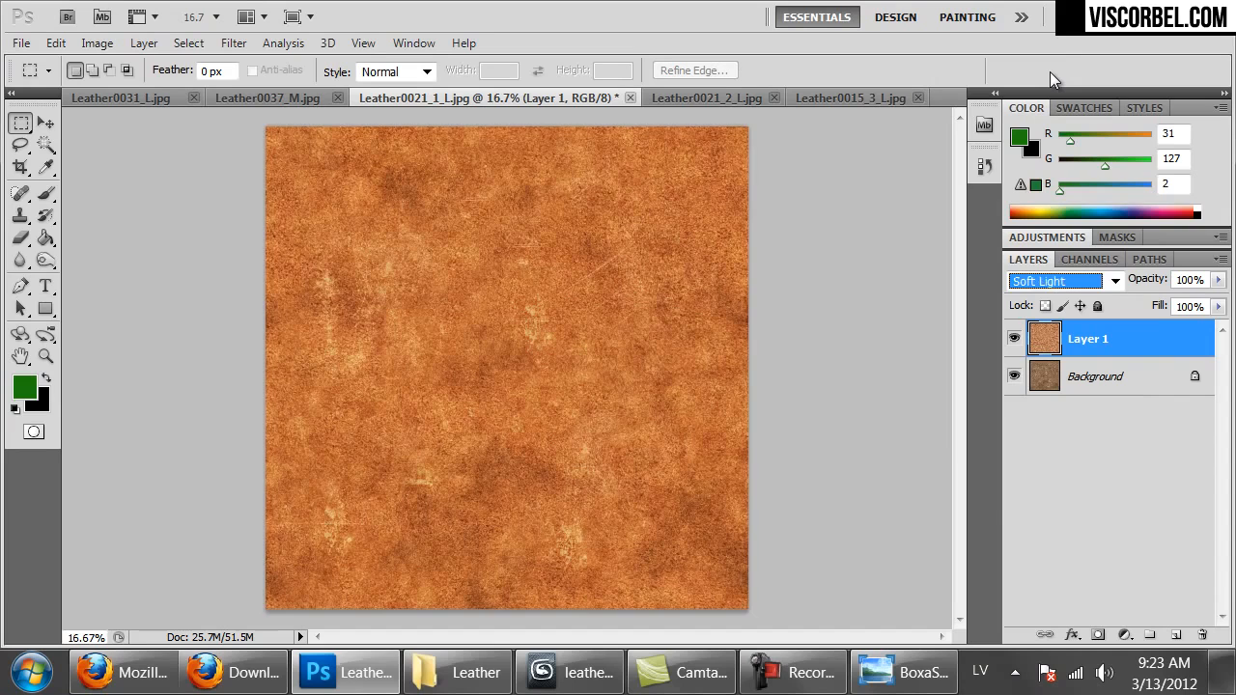
key("Down")
key("Up")
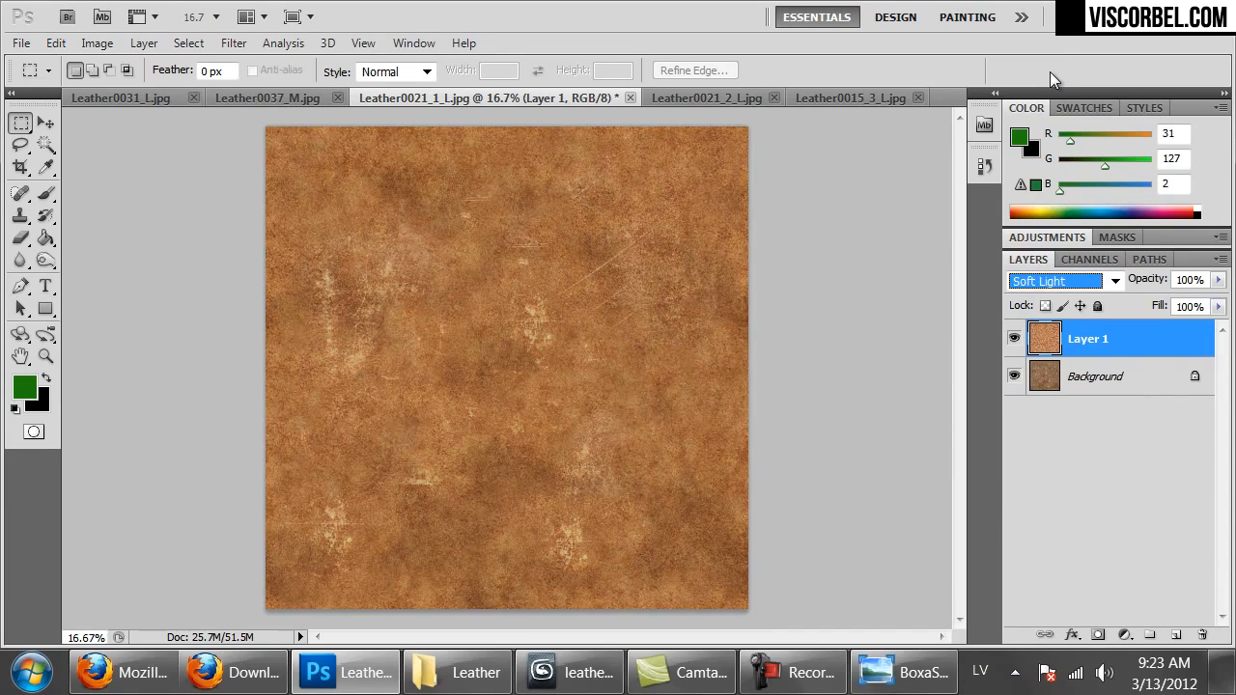
key("Down")
key("Down")
key("Down")
key("Down")
key("Down")
key("Down")
key("Down")
key("Down")
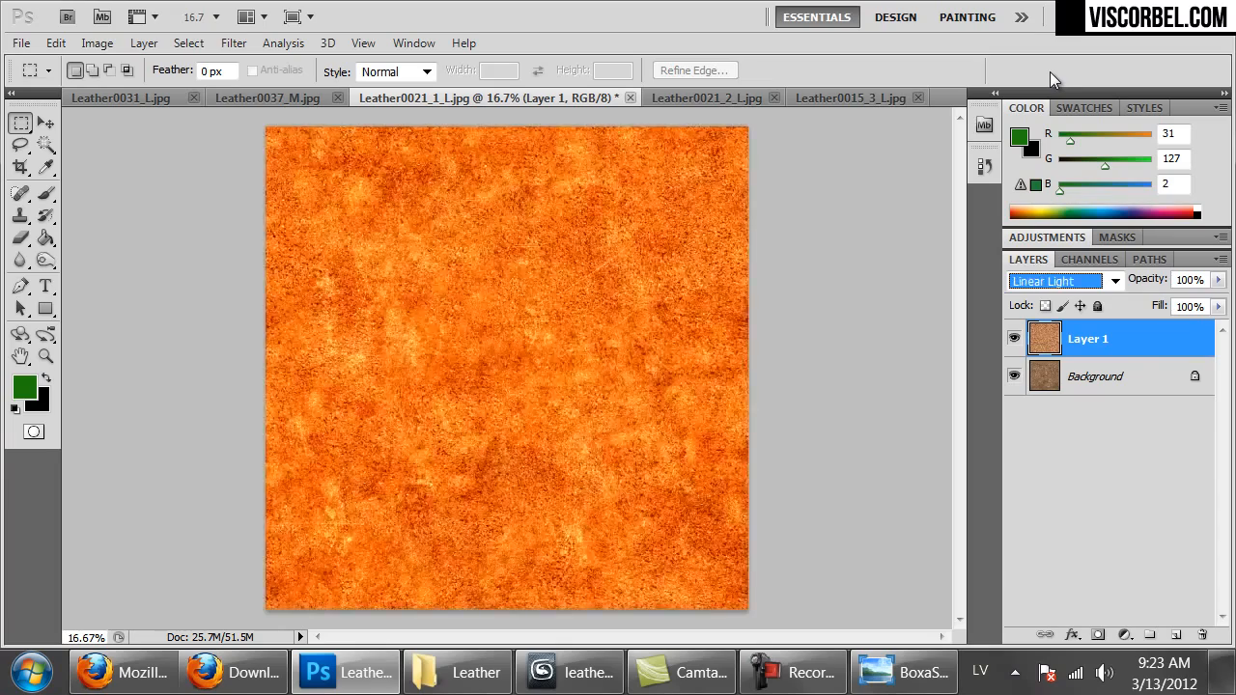
key("Down")
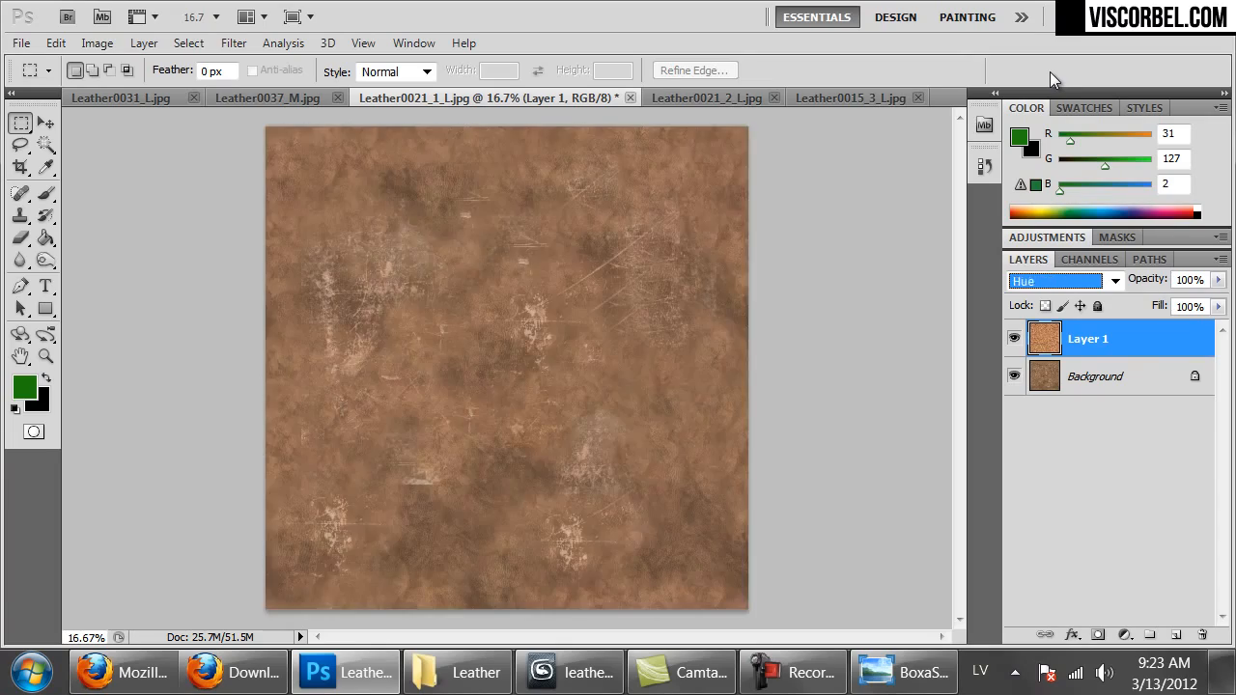
key("Down")
key("Up")
key("Up")
key("Up")
key("Up")
key("Up")
key("Up")
key("Up")
key("Up")
key("Up")
key("Up")
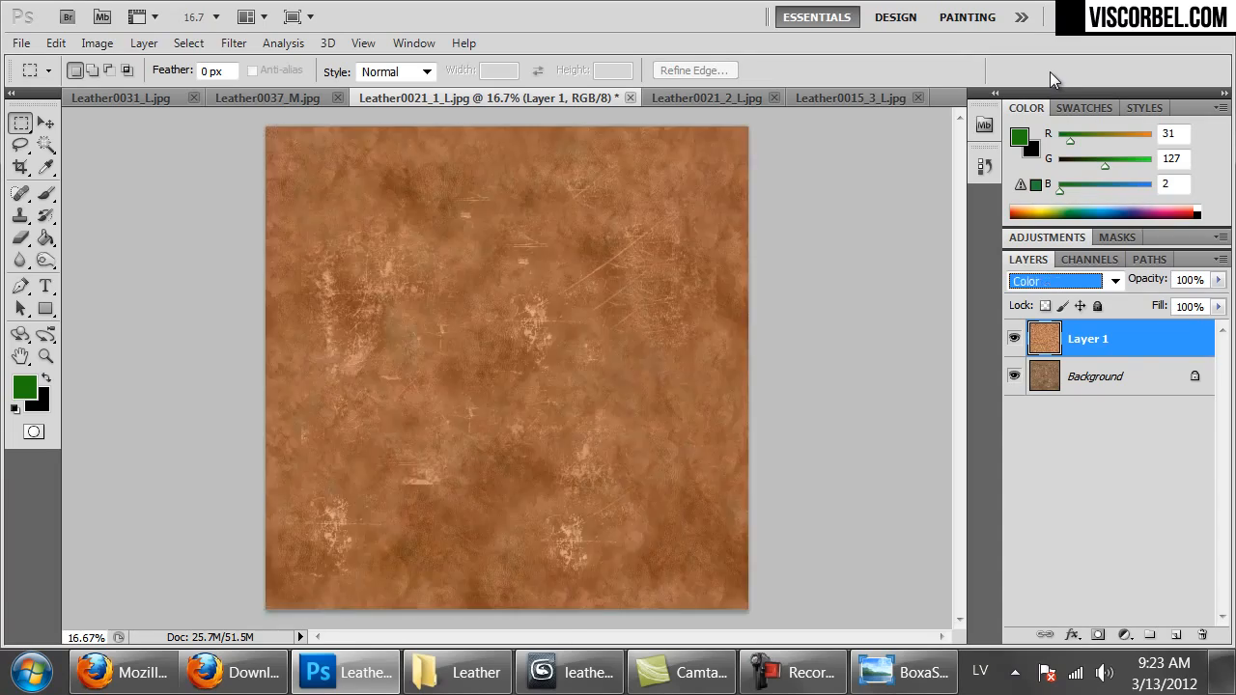
key("Up")
key("Up")
key("Up")
key("Up")
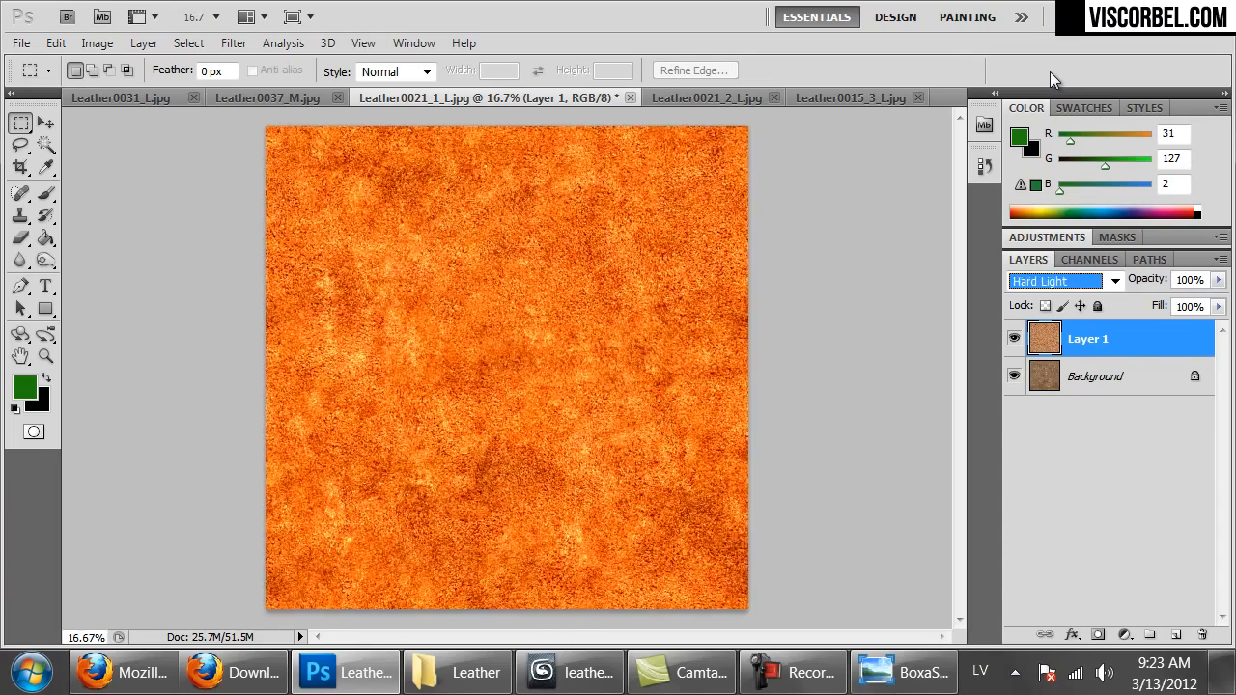
key("Down")
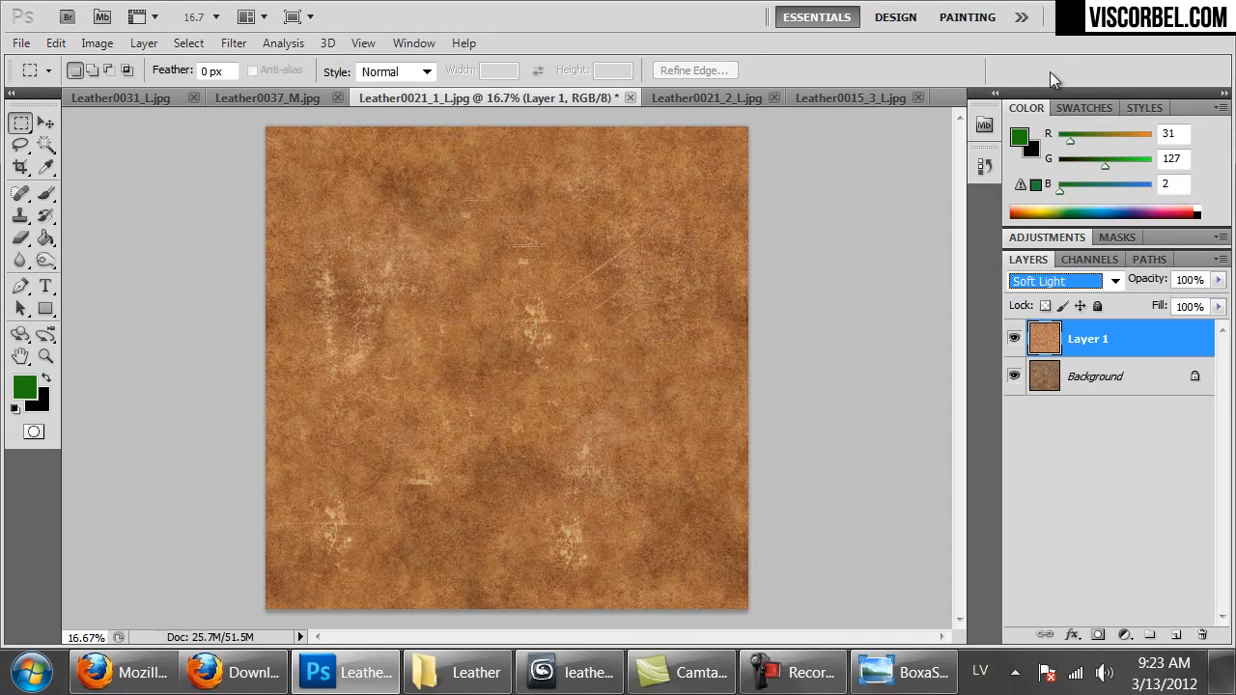
Step: Compare the texture with Layer 1 hidden and shown, and merge the visible layers into the background
left_click(1013, 342)
left_click(1013, 342)
left_click(1013, 342)
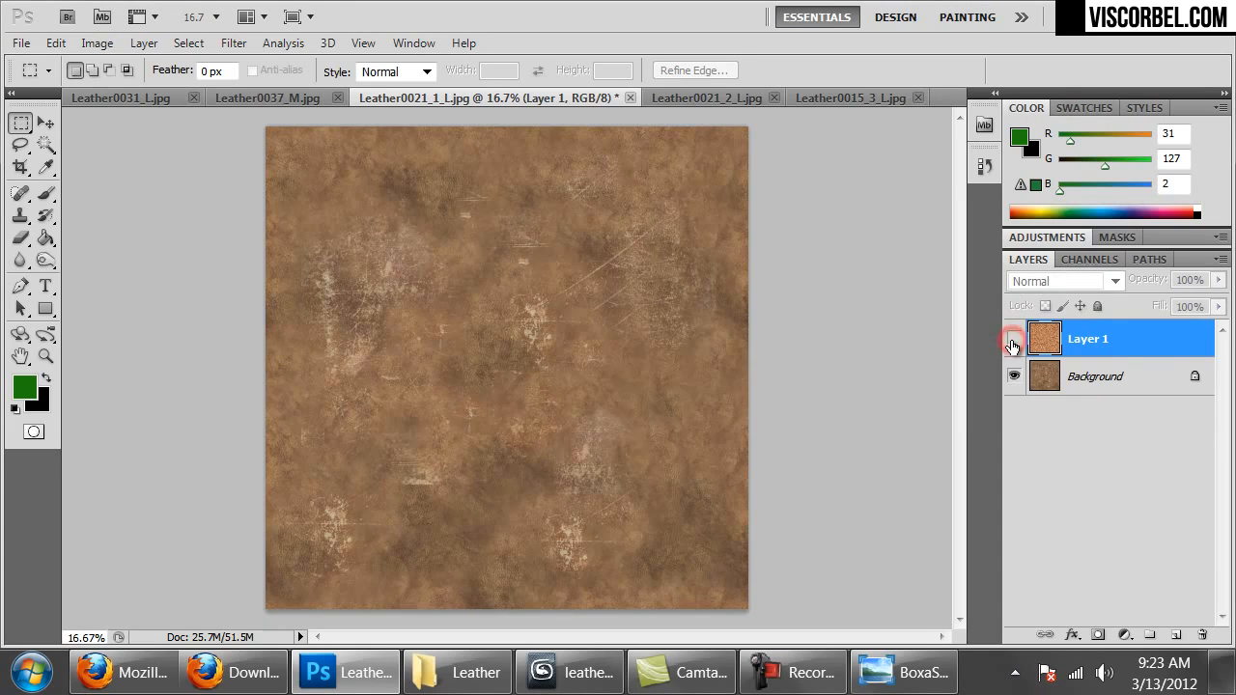
key("ctrl+shift+e")
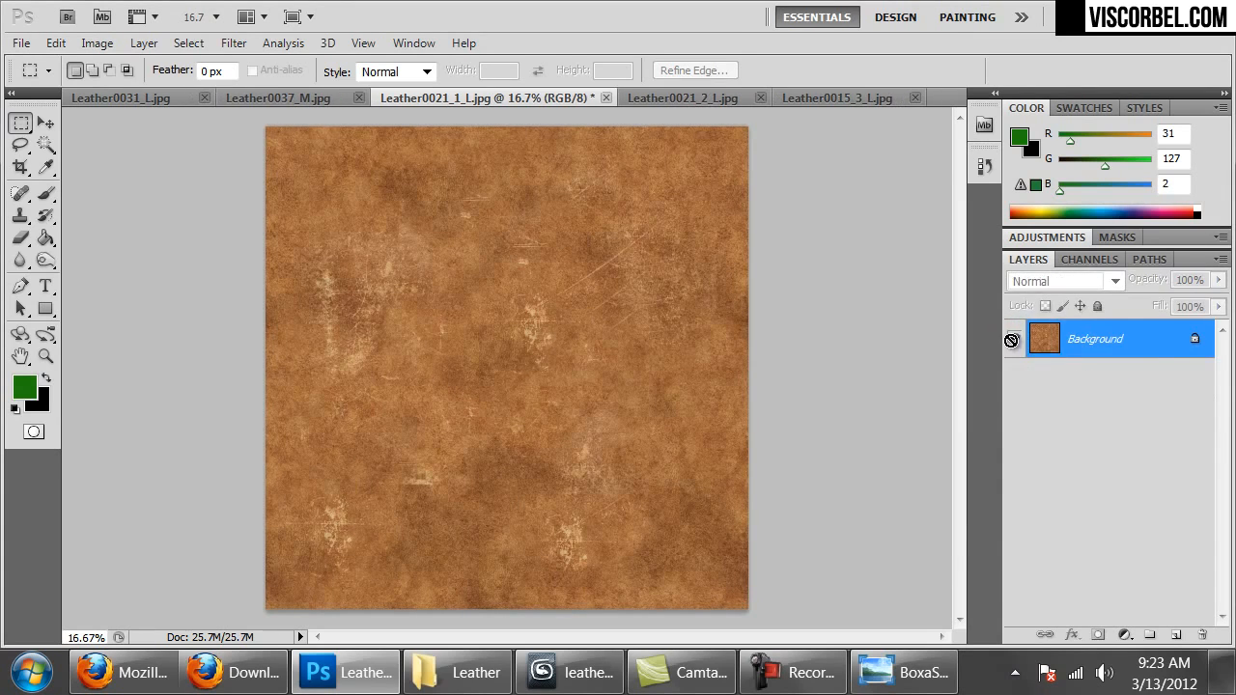
Step: Reduce the merged texture's saturation to -36 with a Hue/Saturation adjustment
key("ctrl+u")
mouse_move(889, 394)
left_mouse_down()
mouse_move(878, 396)
mouse_move(891, 396)
left_mouse_up()
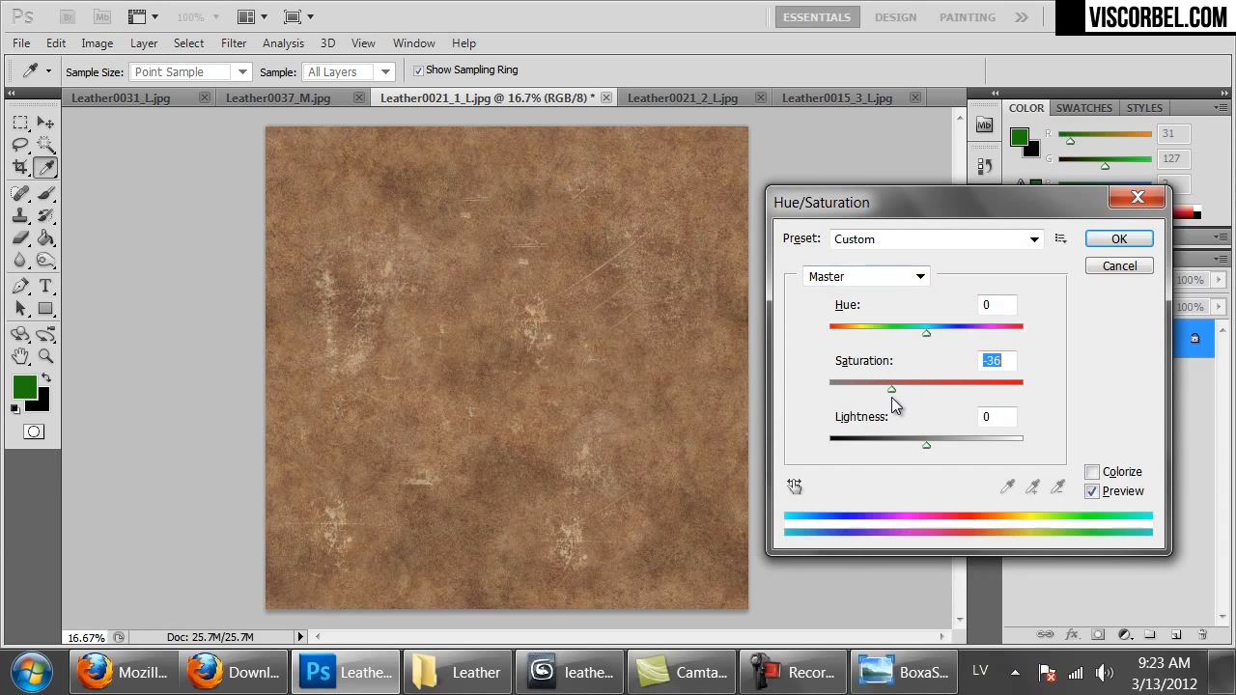
left_click(1098, 247)
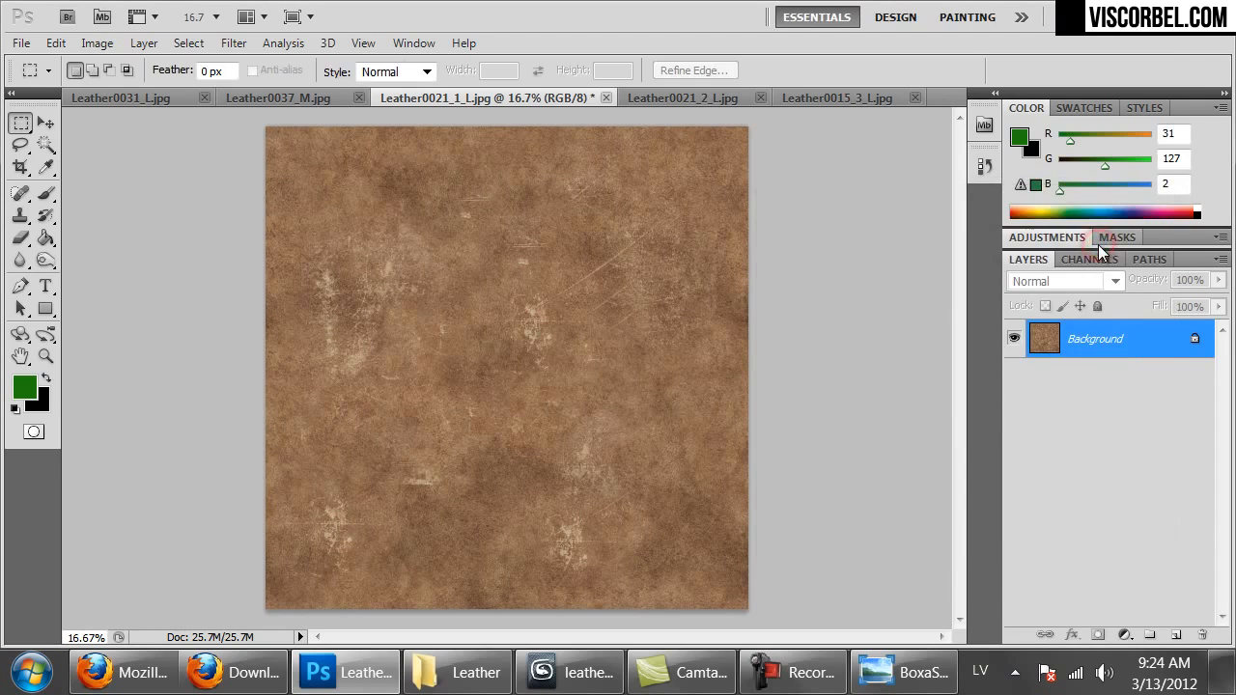
Step: Save the texture as a PNG named suade in the Leather folder under MAT's Textures on the desktop
key("ctrl+shift+s")
left_click(98, 179)
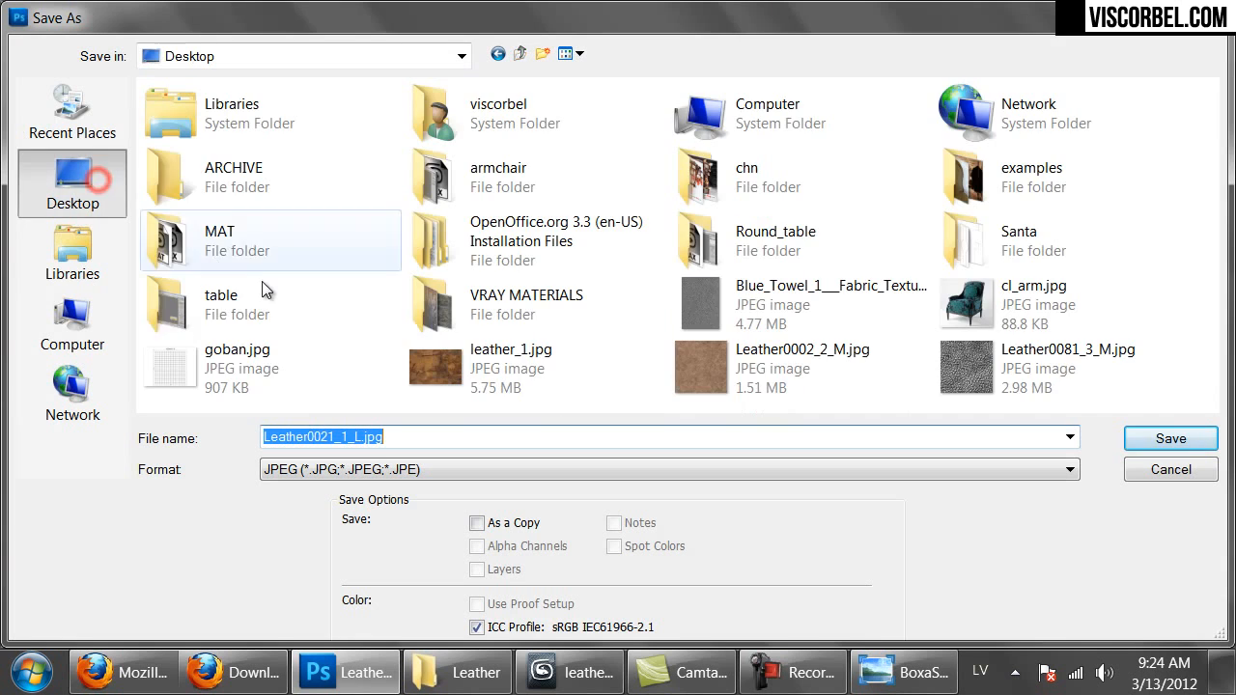
double_click(235, 224)
double_click(229, 161)
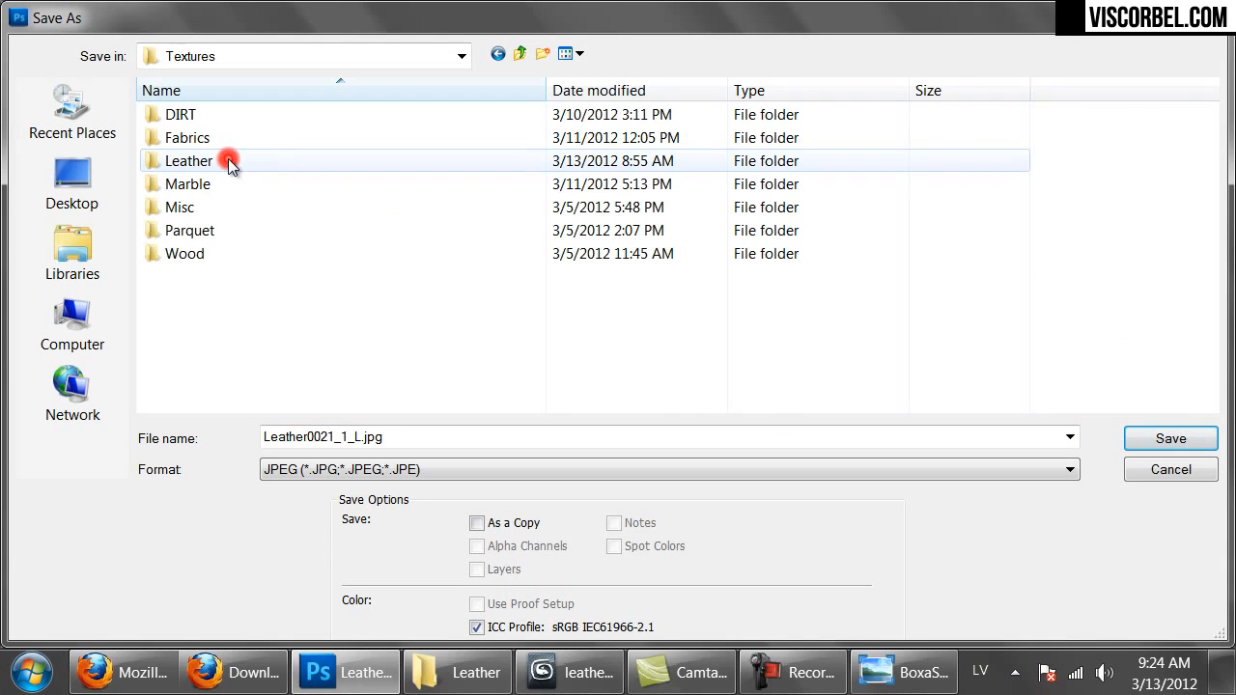
double_click(201, 158)
left_click(353, 469)
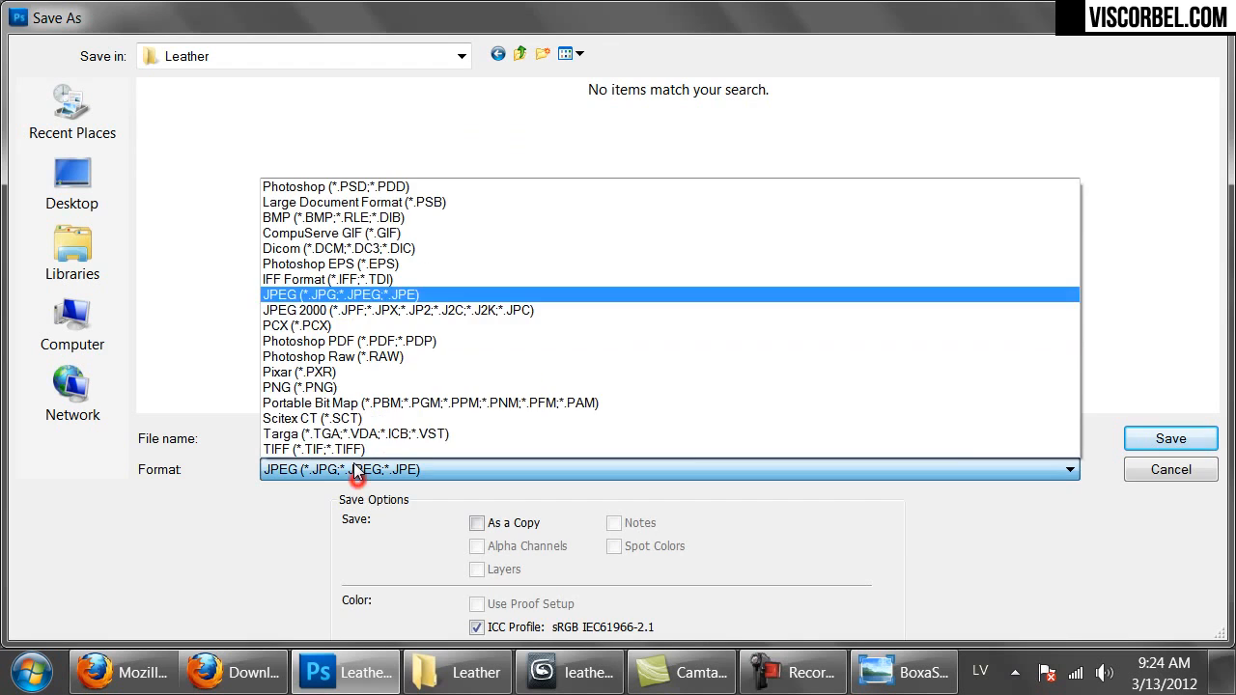
left_click(328, 382)
double_click(348, 438)
type("suade")
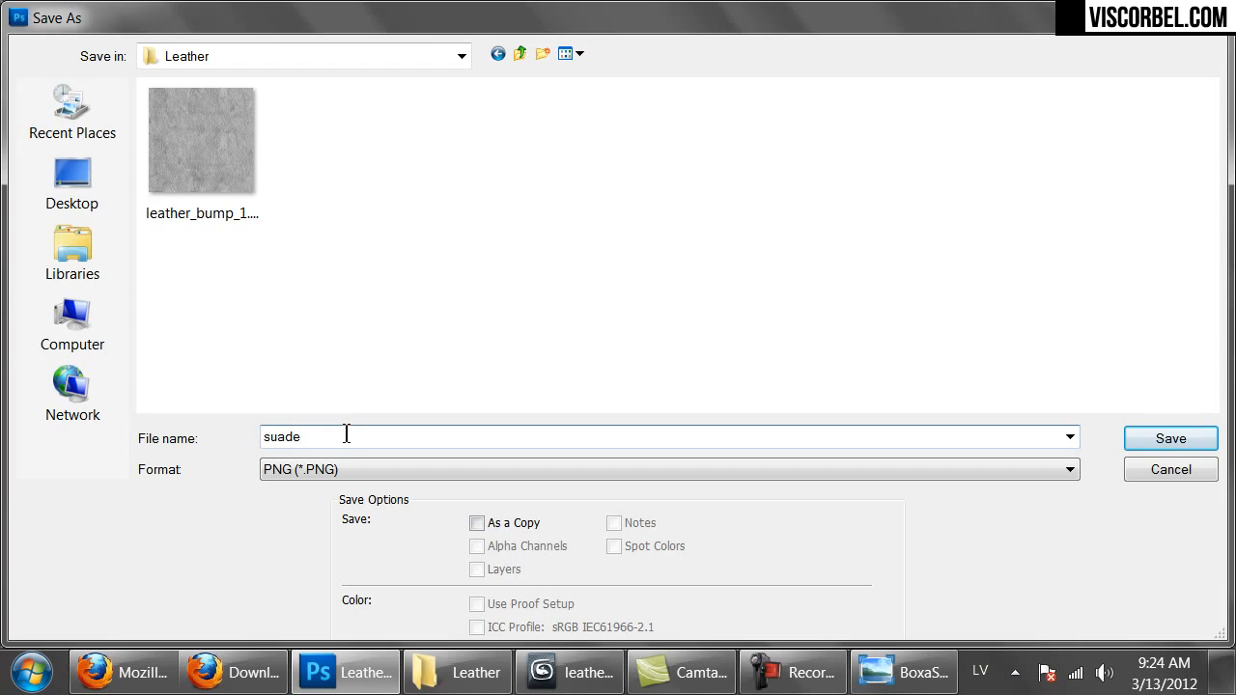
key("Return")
key("Return")
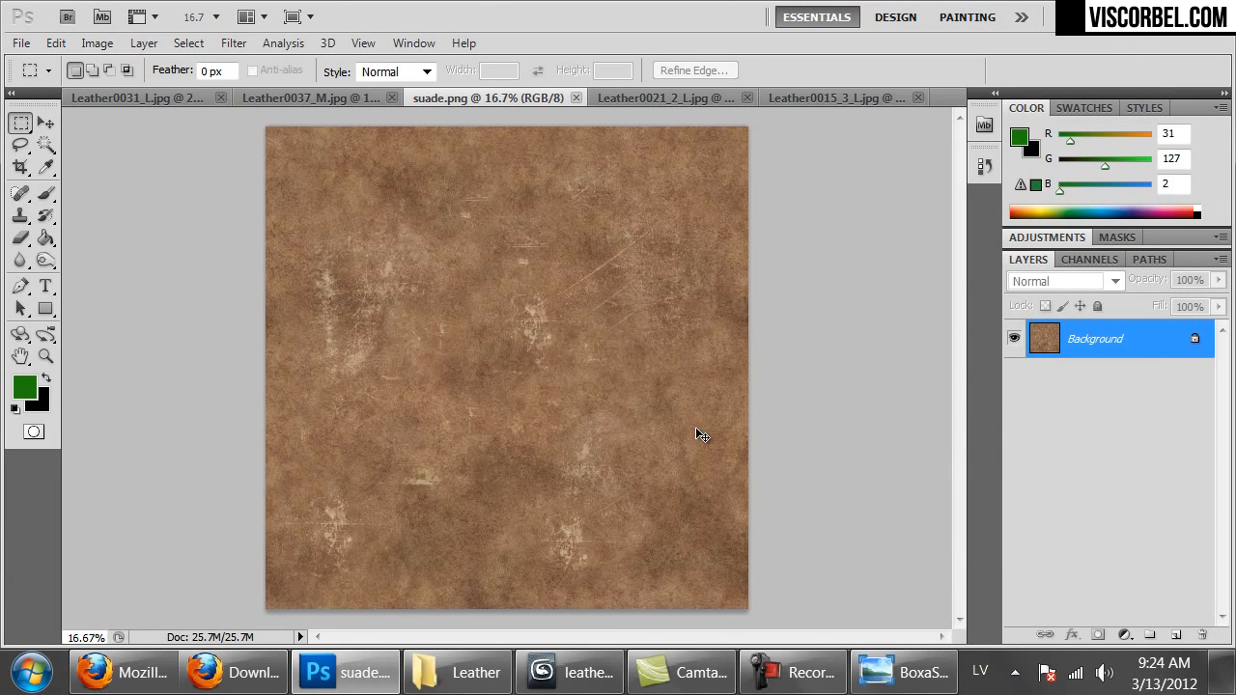
Step: Turn the texture grayscale with a Hue/Saturation adjustment at saturation -100 and lightness +8
key("ctrl+u")
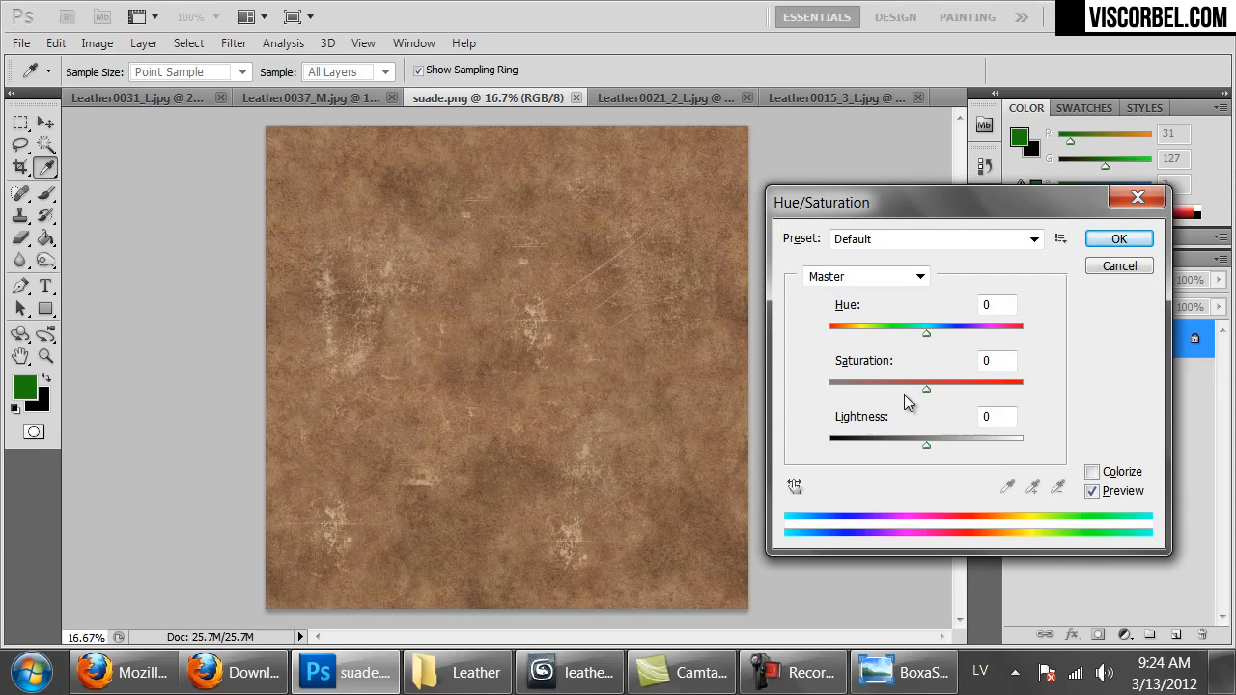
left_click_drag(888, 389, 803, 395)
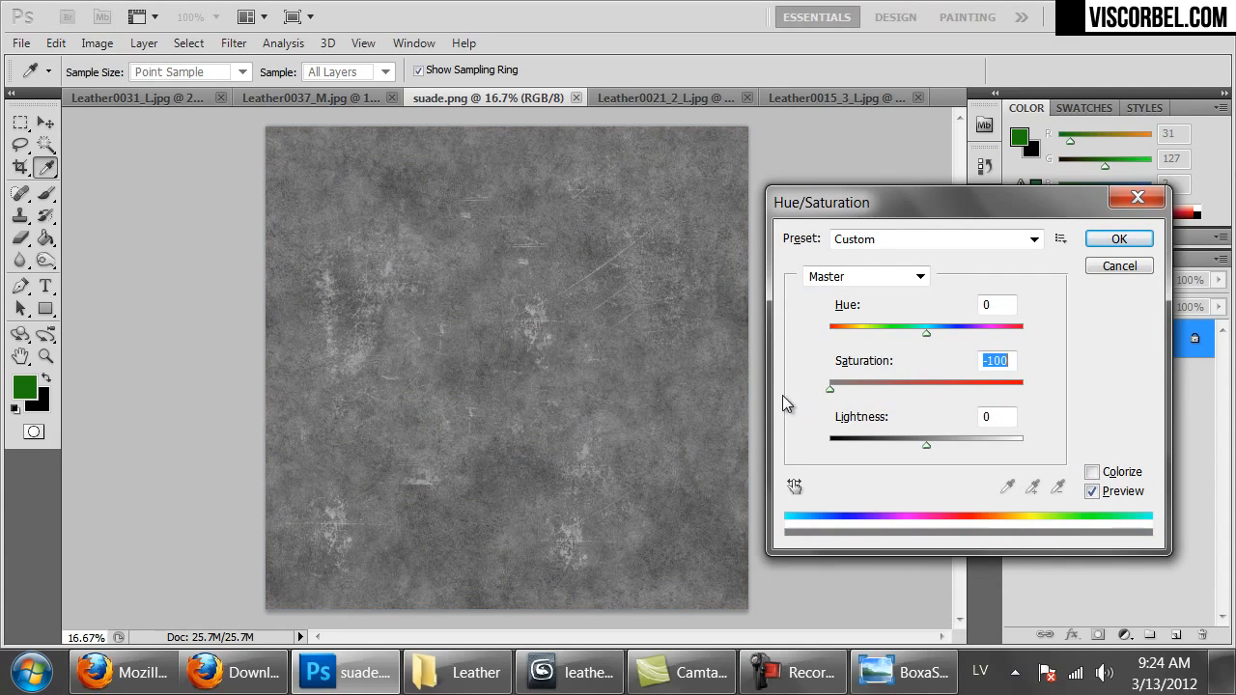
left_click_drag(923, 445, 934, 444)
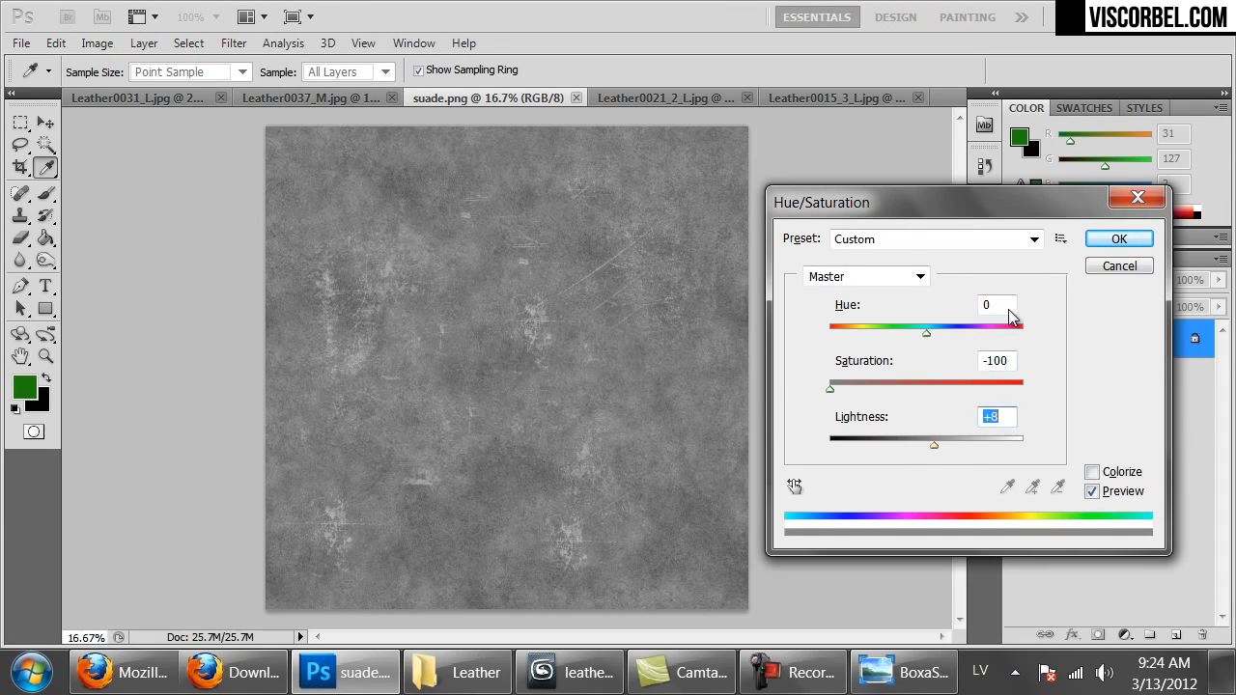
left_click(1115, 239)
Step: Increase the grayscale texture's contrast with RGB Levels, setting input black to 74 and input white to 170
key("ctrl+l")
left_click_drag(807, 377, 846, 376)
left_click_drag(1042, 377, 964, 370)
left_click_drag(839, 373, 876, 388)
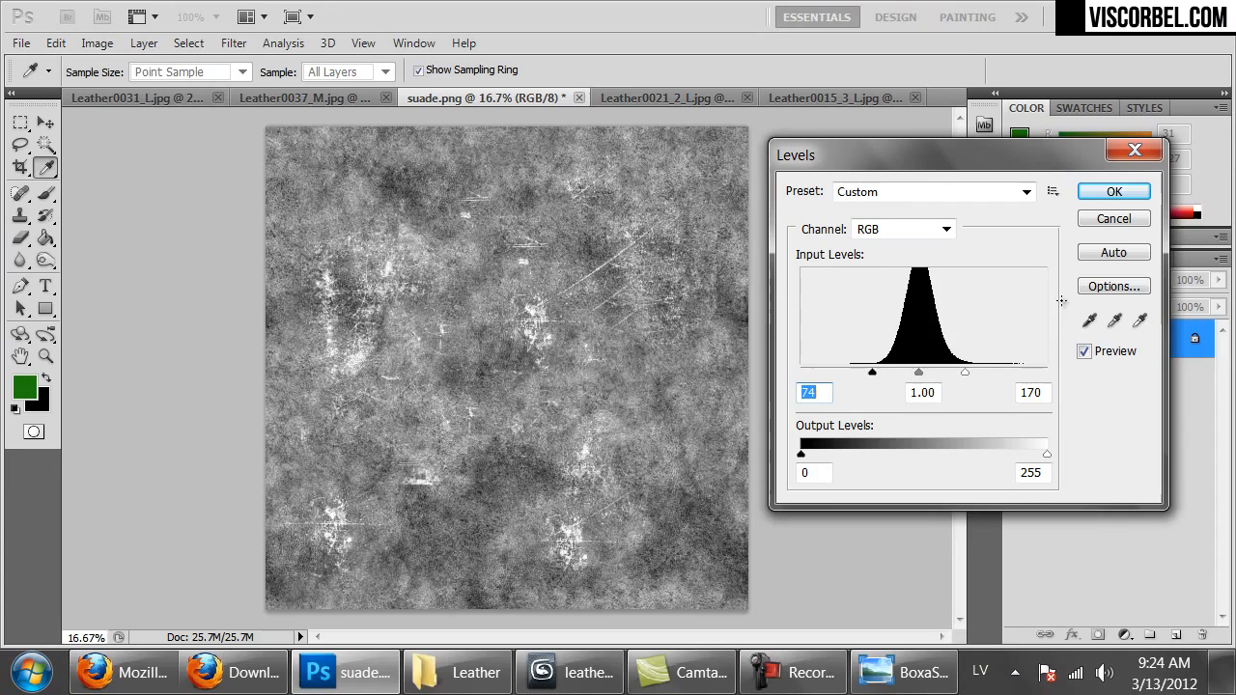
left_click(1112, 193)
Step: Save the grayscale texture as a separate PNG named suade_bump in the same Leather folder
key("ctrl+shift+s")
left_click(459, 467)
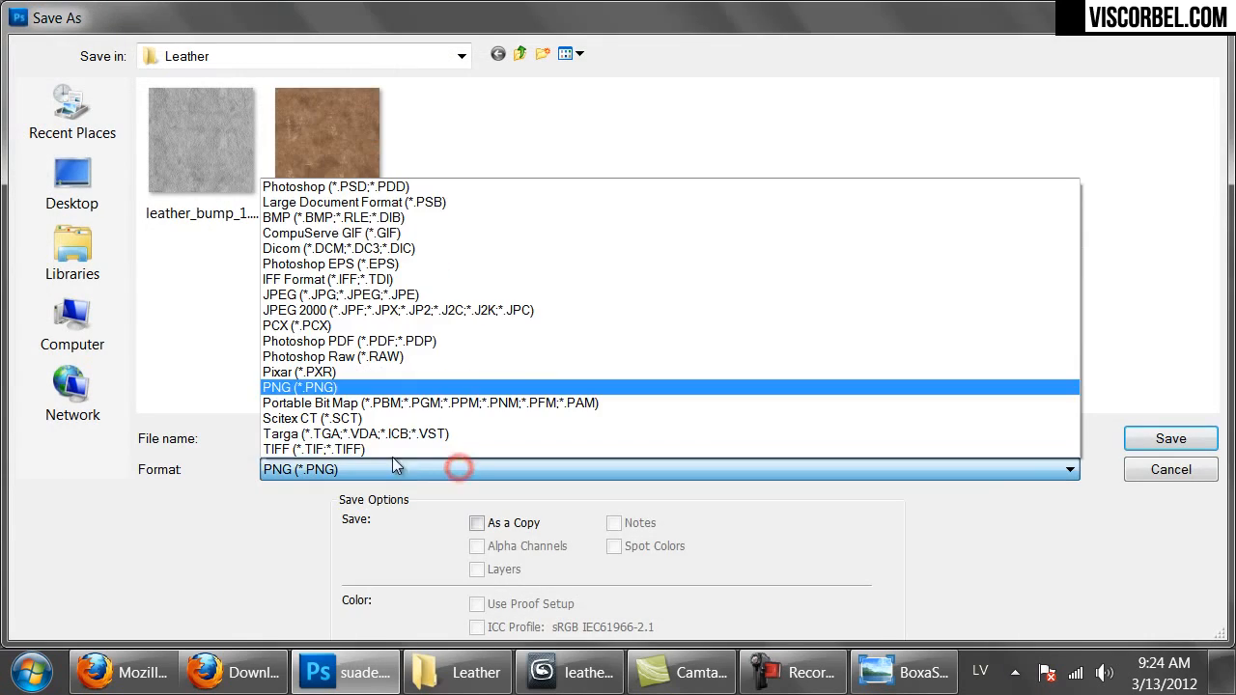
left_click(375, 387)
left_click(330, 196)
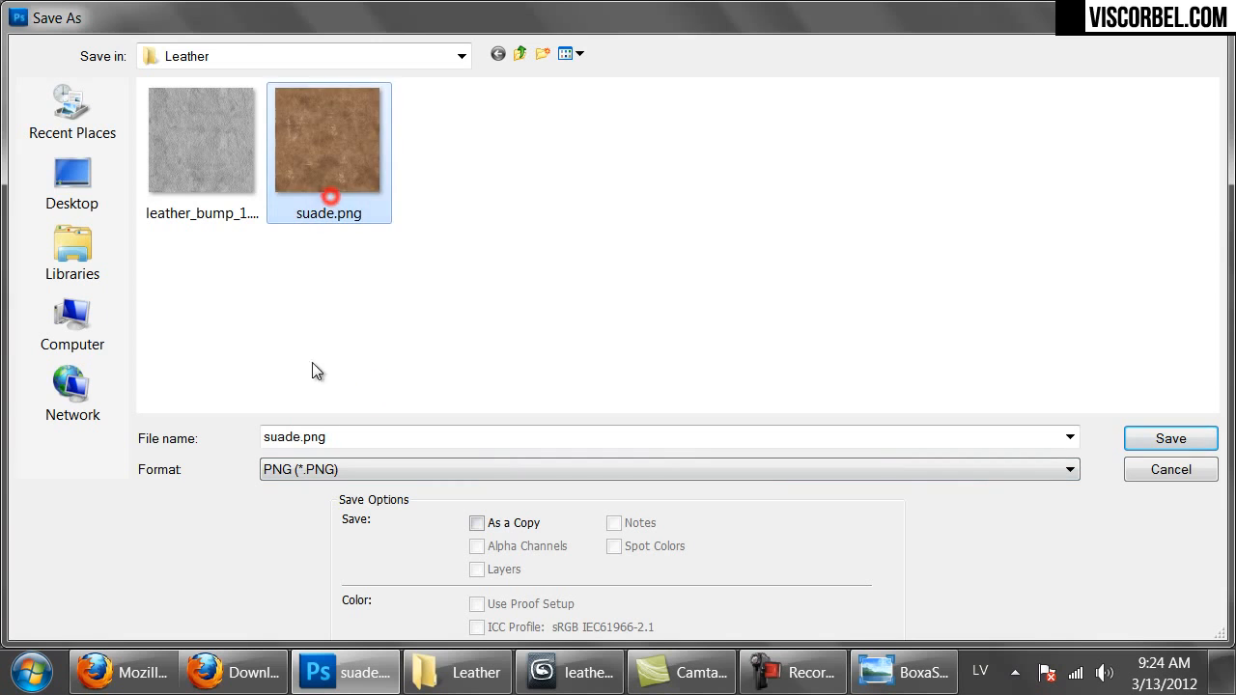
double_click(301, 436)
left_click(303, 436)
key("BackSpace")
type("_bump.")
key("Return")
key("Return")
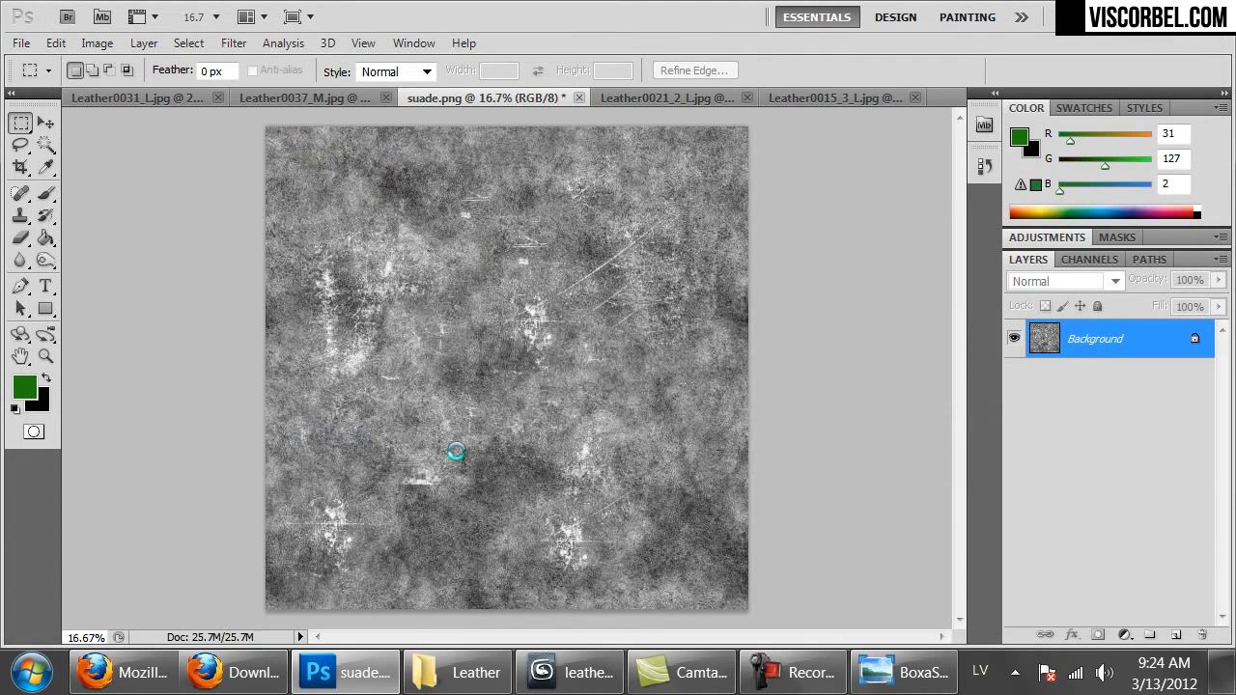
Step: Switch to 3ds Max and change the unused material in the second row's first slot to a VRayMtl
left_click(574, 681)
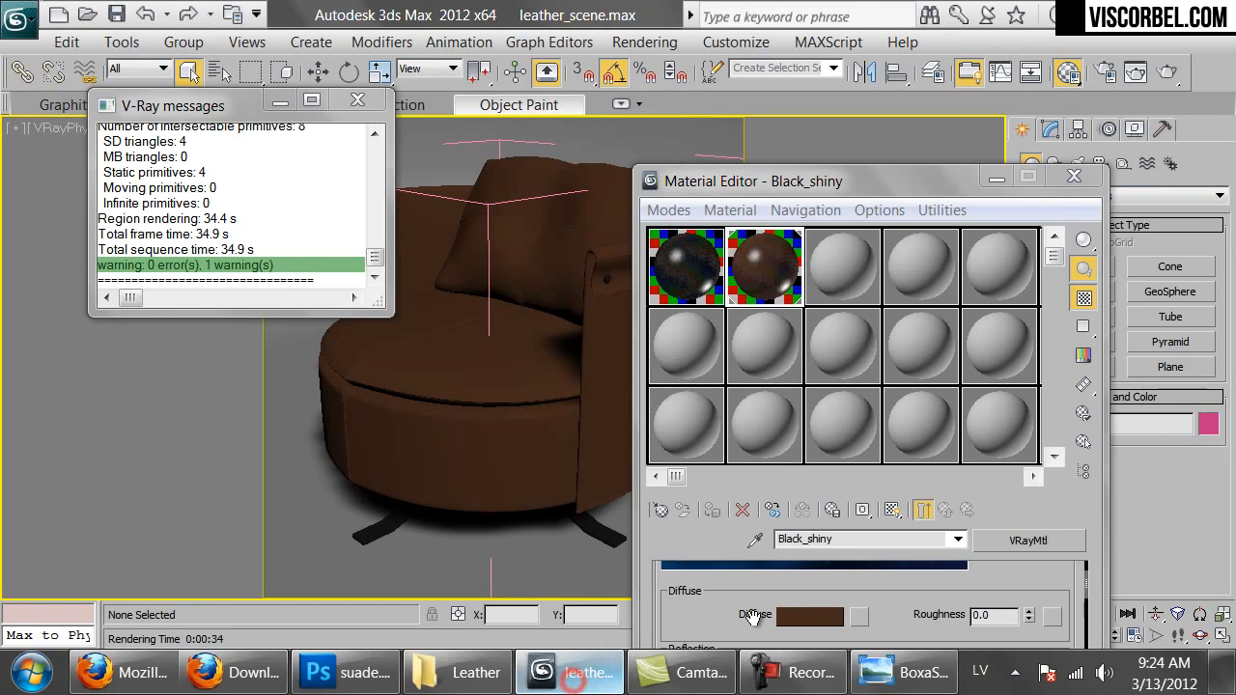
left_click(710, 334)
left_click_drag(762, 180, 774, 44)
left_click(671, 374)
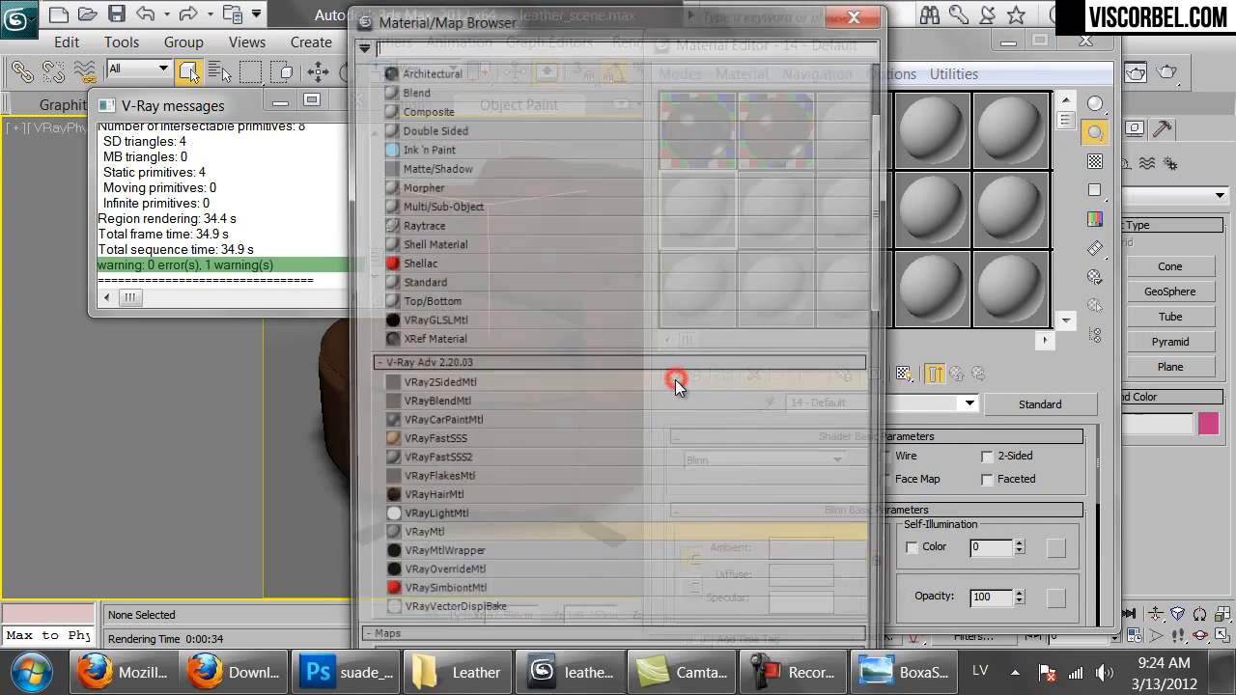
double_click(415, 543)
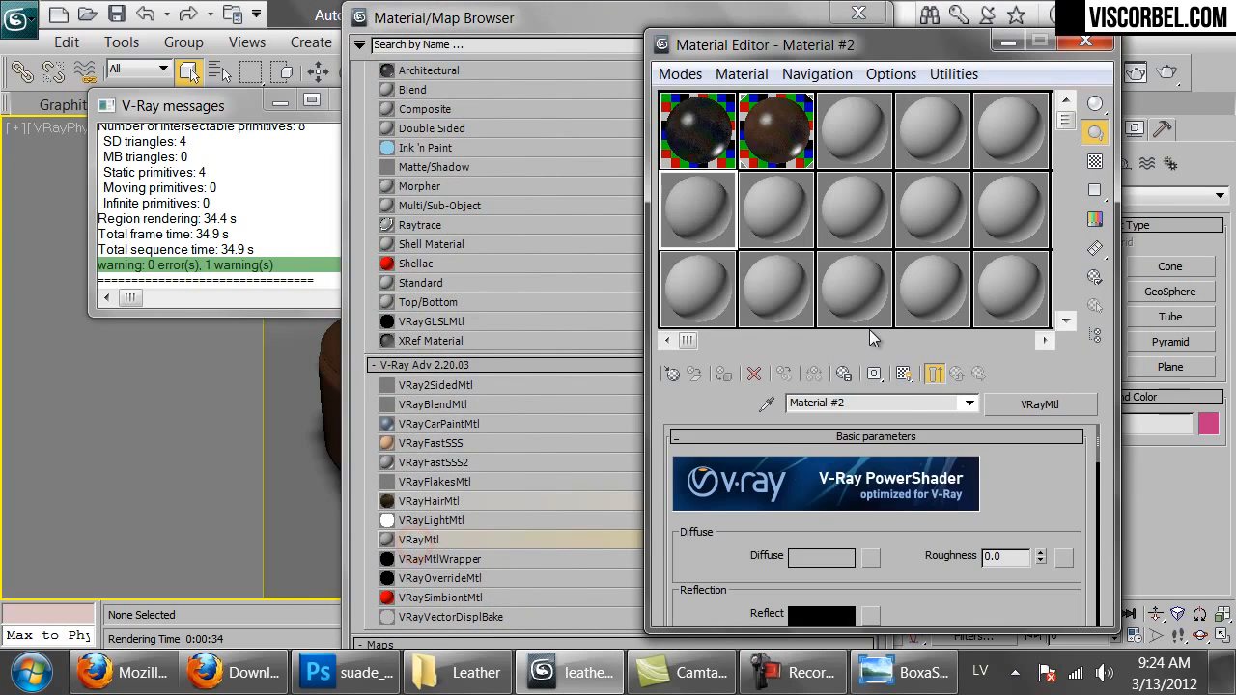
Step: Load suade.png as a Bitmap map in the new VRayMtl's Diffuse slot
left_click_drag(656, 15, 557, 21)
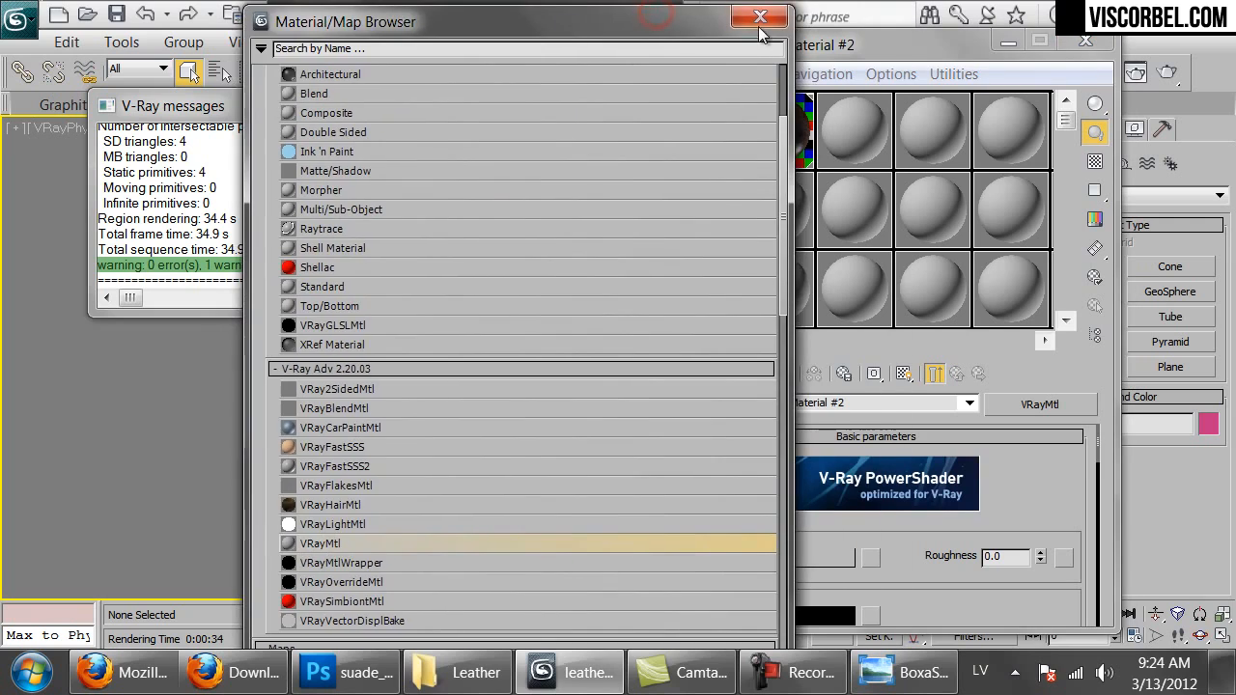
left_click(762, 16)
left_click(869, 558)
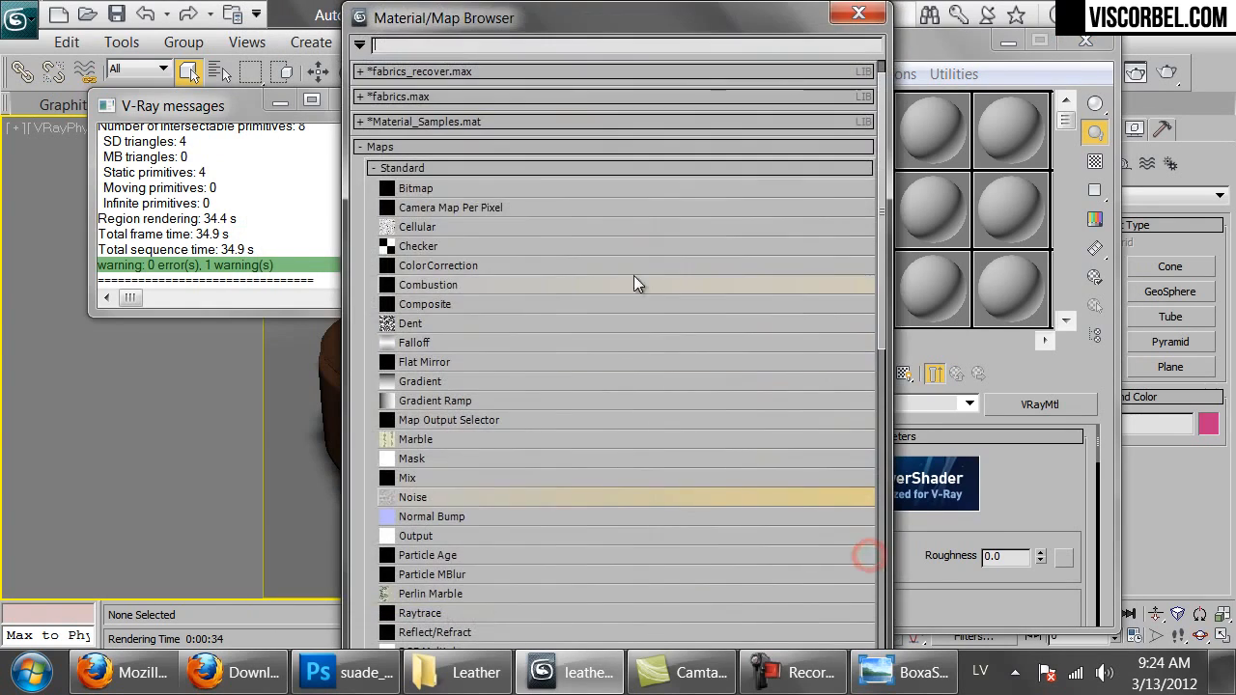
double_click(458, 264)
left_click(193, 243)
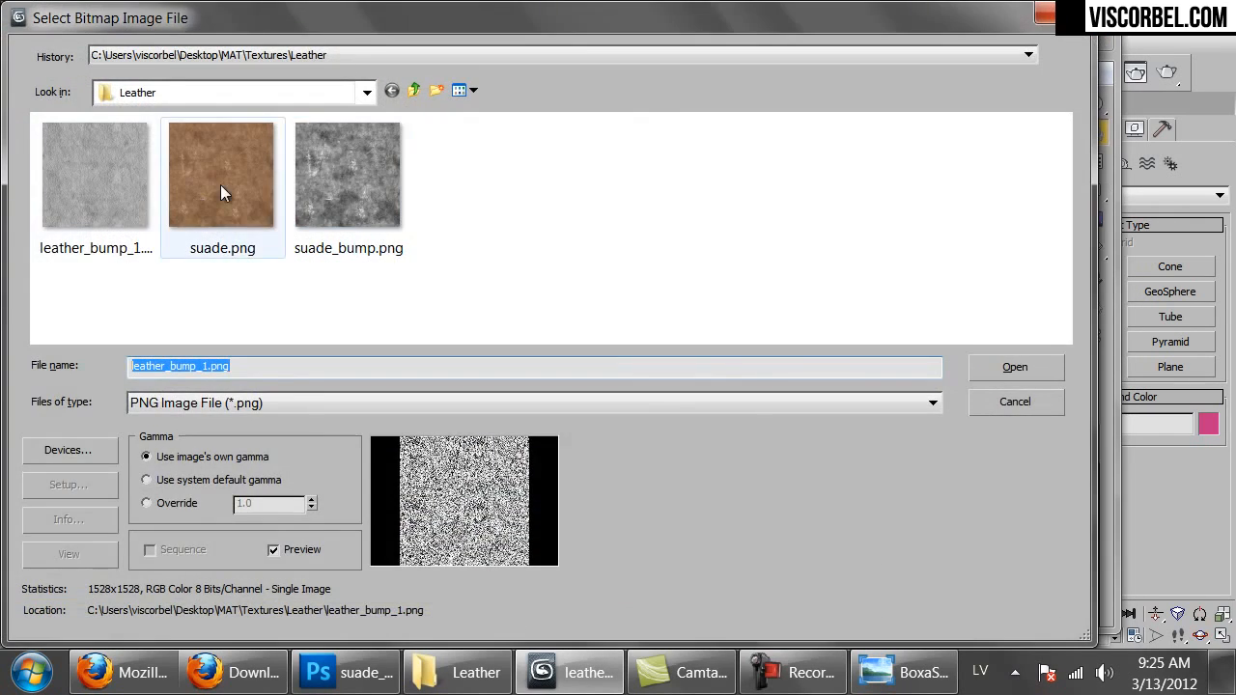
double_click(212, 185)
Step: Assign the suede material to the armchair and show its diffuse texture in the viewport
mouse_move(716, 220)
left_mouse_down()
mouse_move(546, 242)
mouse_move(661, 326)
mouse_move(615, 352)
left_mouse_up()
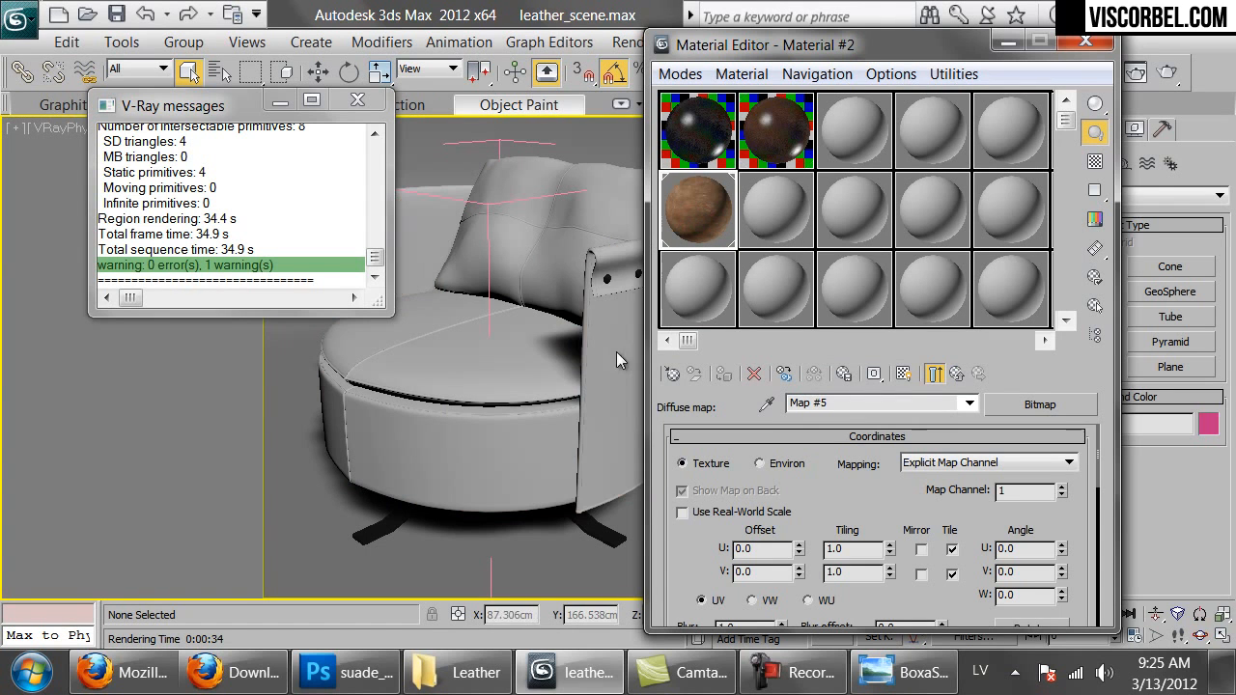
left_click(902, 375)
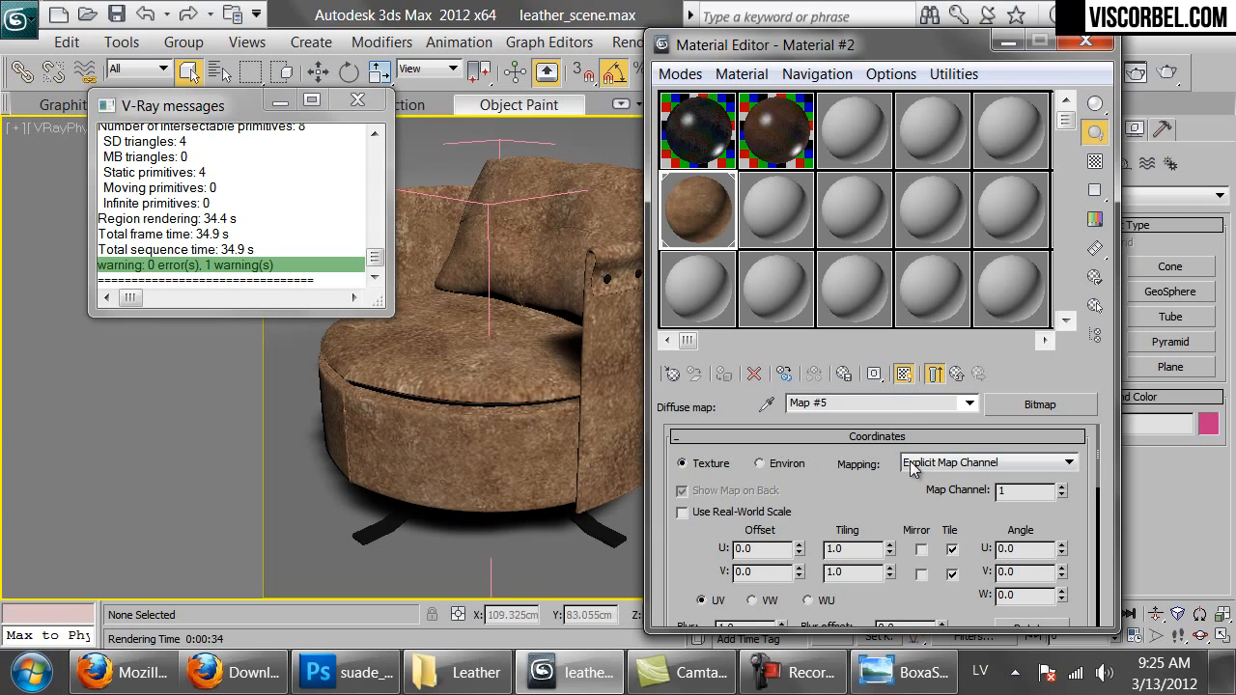
Step: Set the diffuse bitmap's U and V tiling to 3
double_click(847, 549)
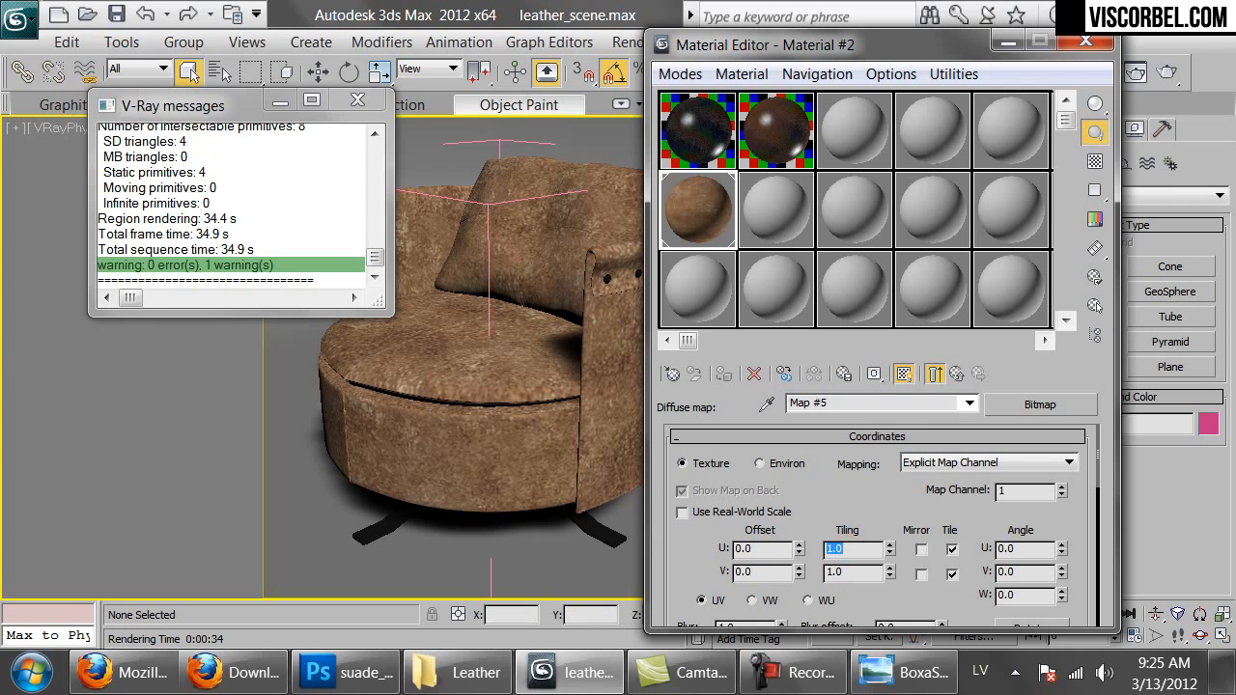
type("3")
key("Tab")
key("Return")
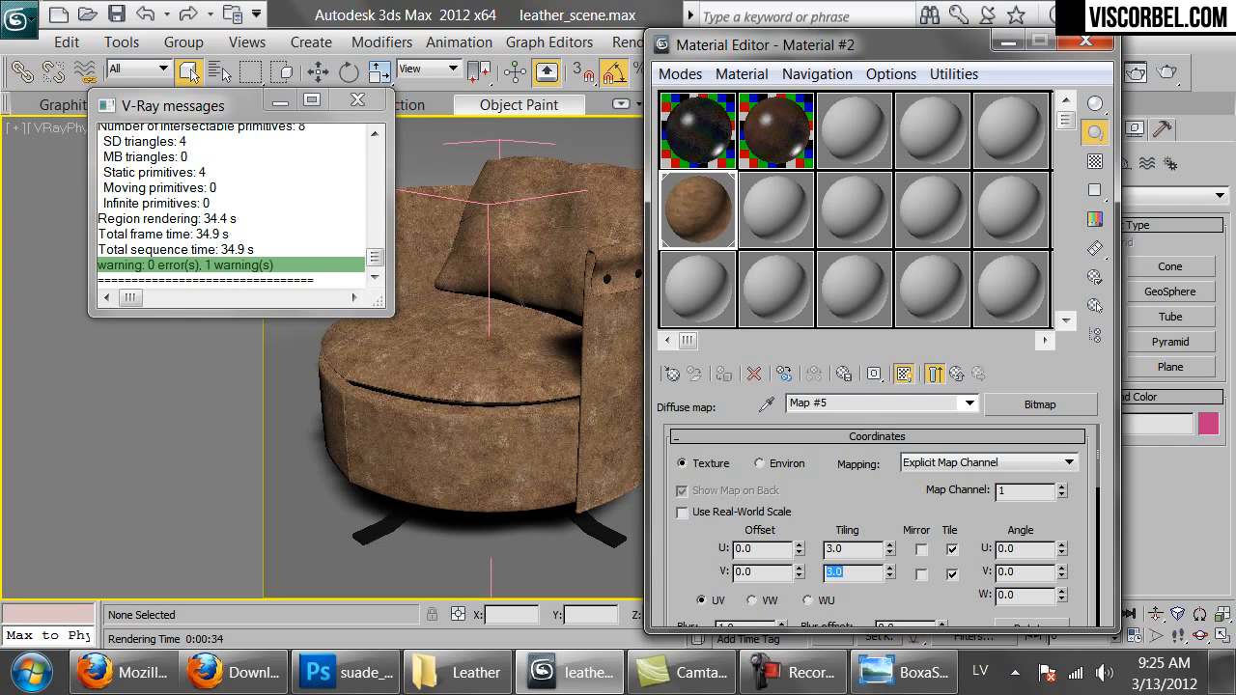
Step: Open an enlarged preview of the suede material and load suade_bump.png as a Bitmap in its Bump slot
left_click_drag(770, 46, 729, 54)
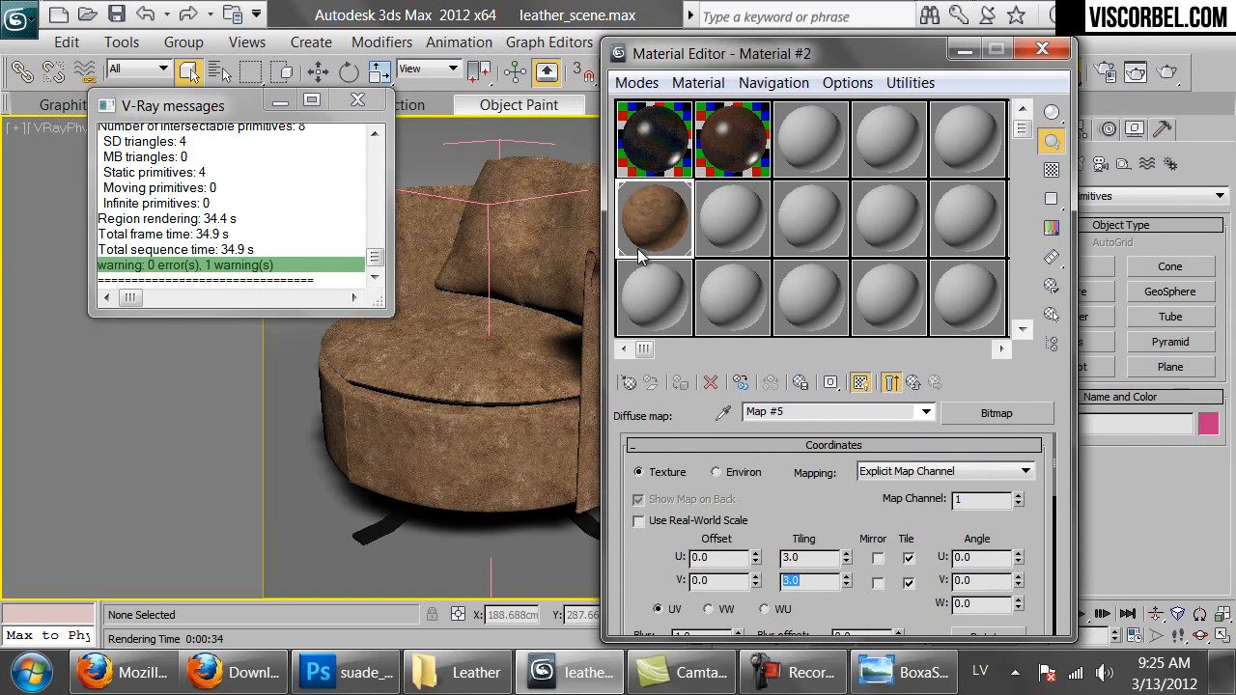
double_click(668, 230)
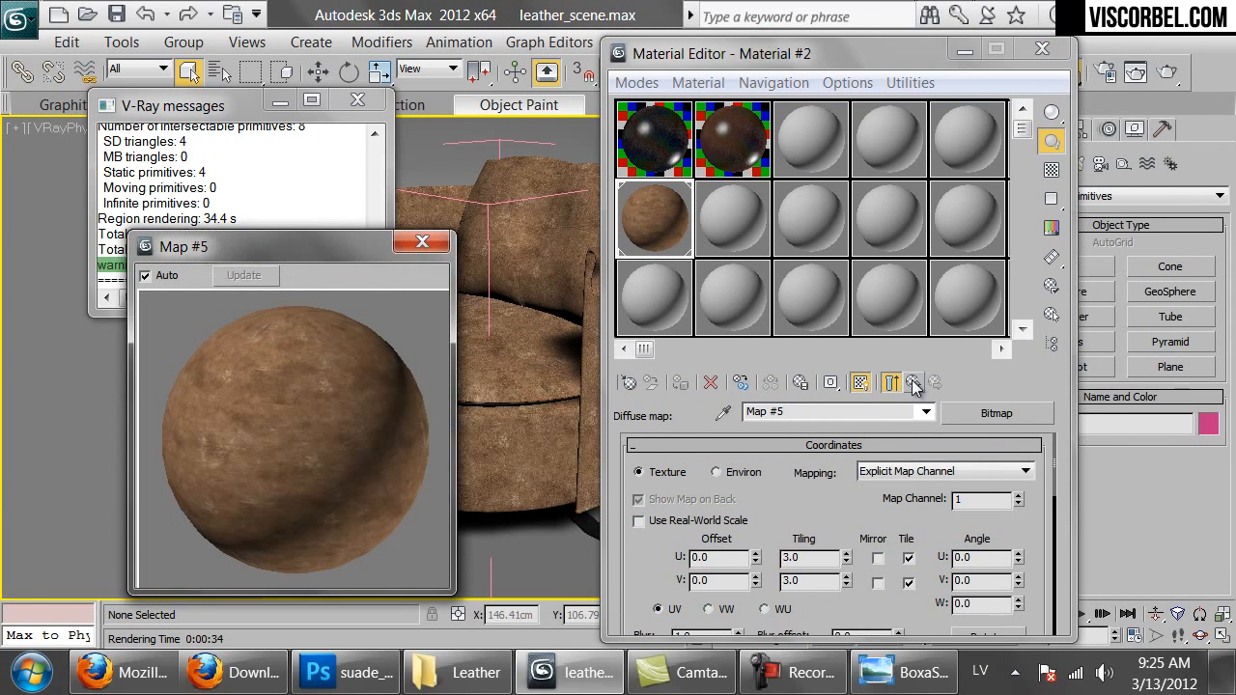
left_click(913, 384)
left_click_drag(878, 594, 871, 72)
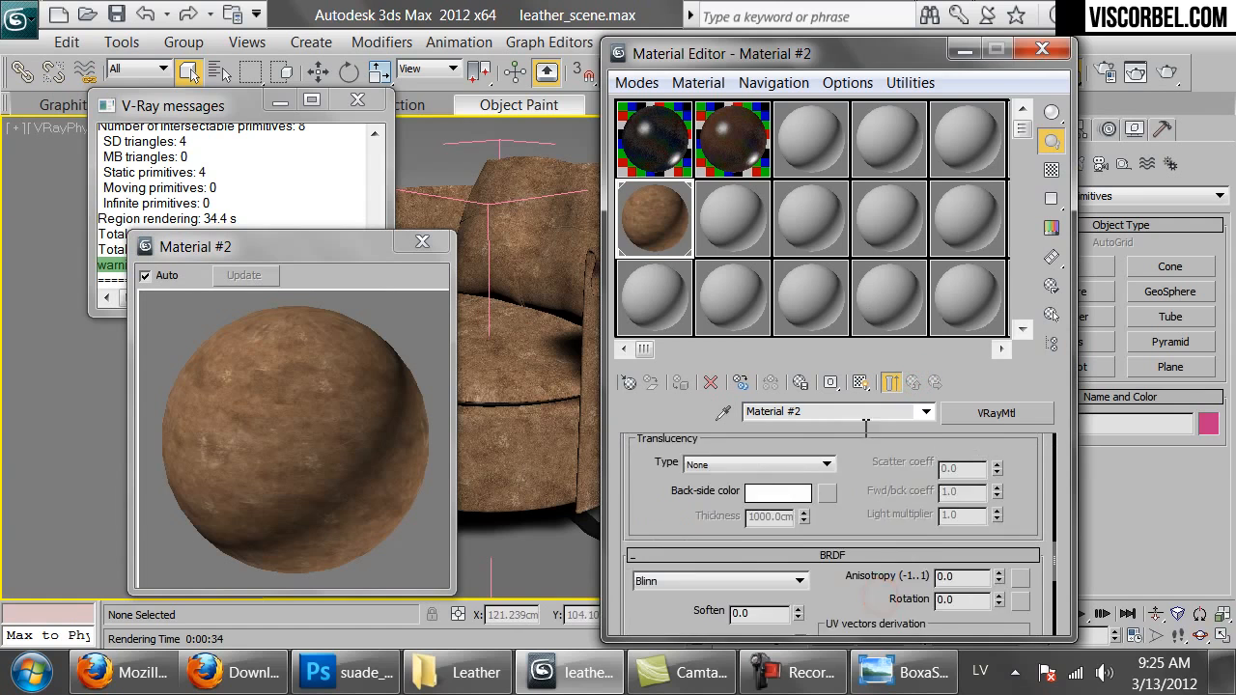
scroll(865, 426, "down", 5)
left_click(842, 455)
left_click_drag(641, 558, 662, 379)
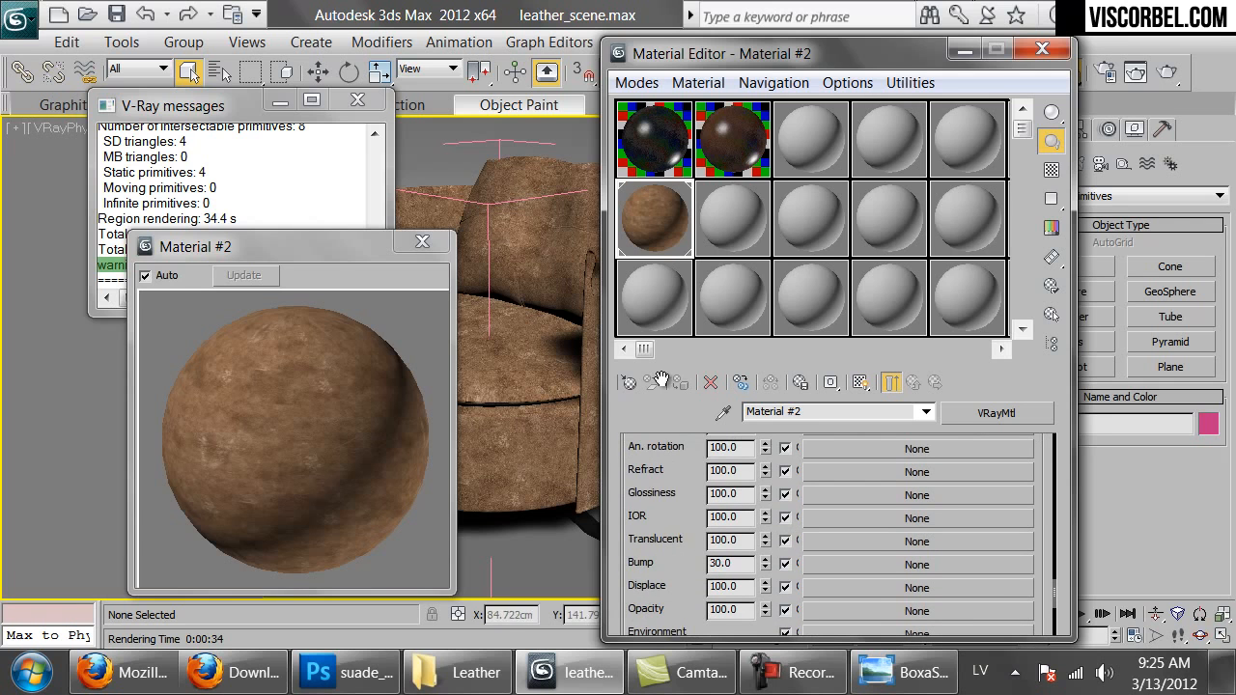
left_click(880, 569)
double_click(435, 187)
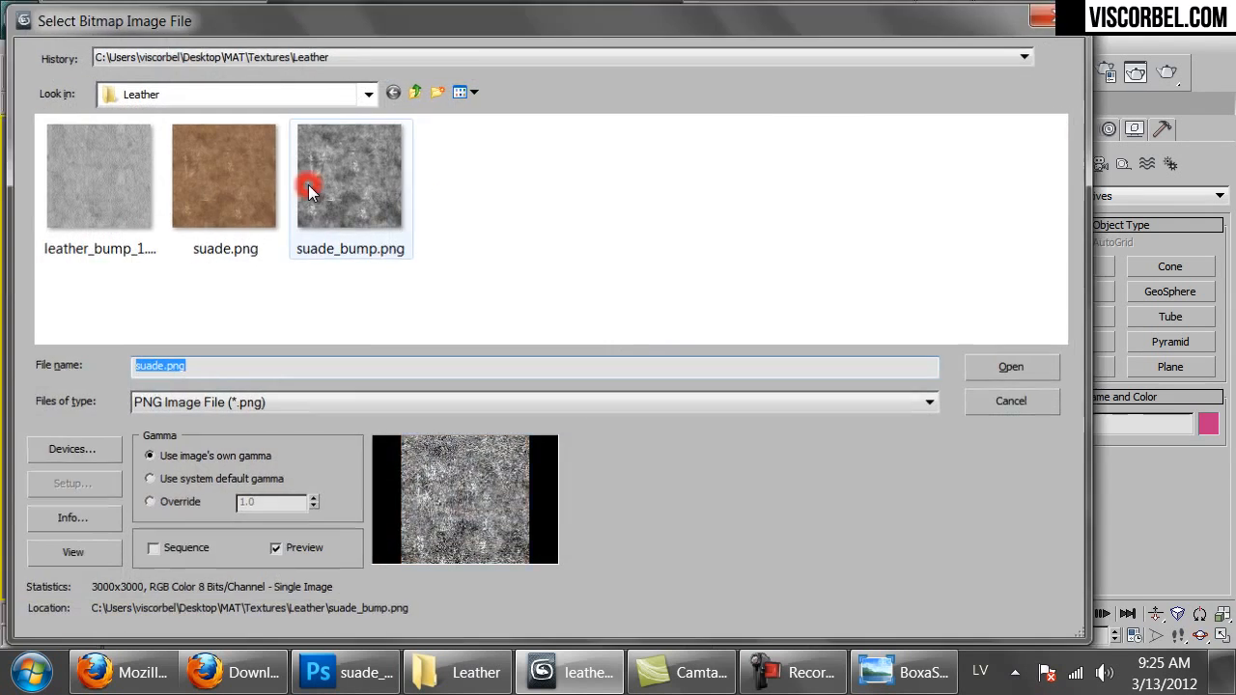
double_click(309, 184)
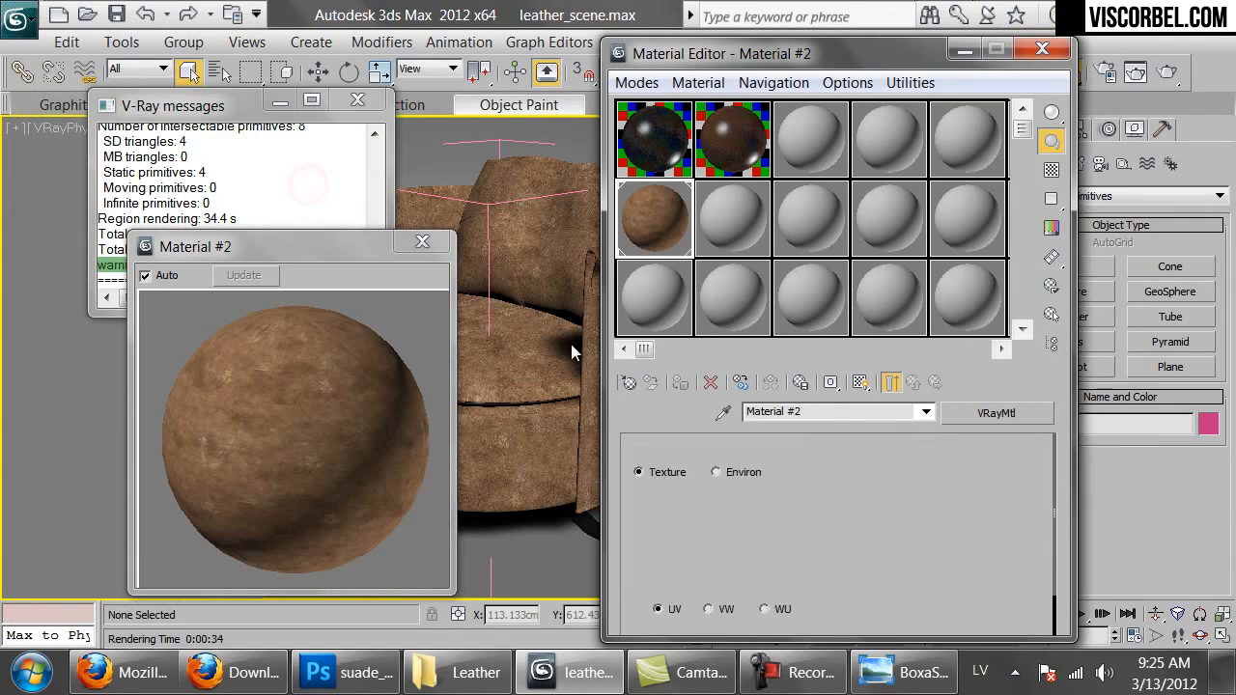
Step: Set the bump bitmap's U and V tiling to 3
left_click_drag(820, 558, 532, 518)
type("3")
key("Return")
key("Tab")
type("3")
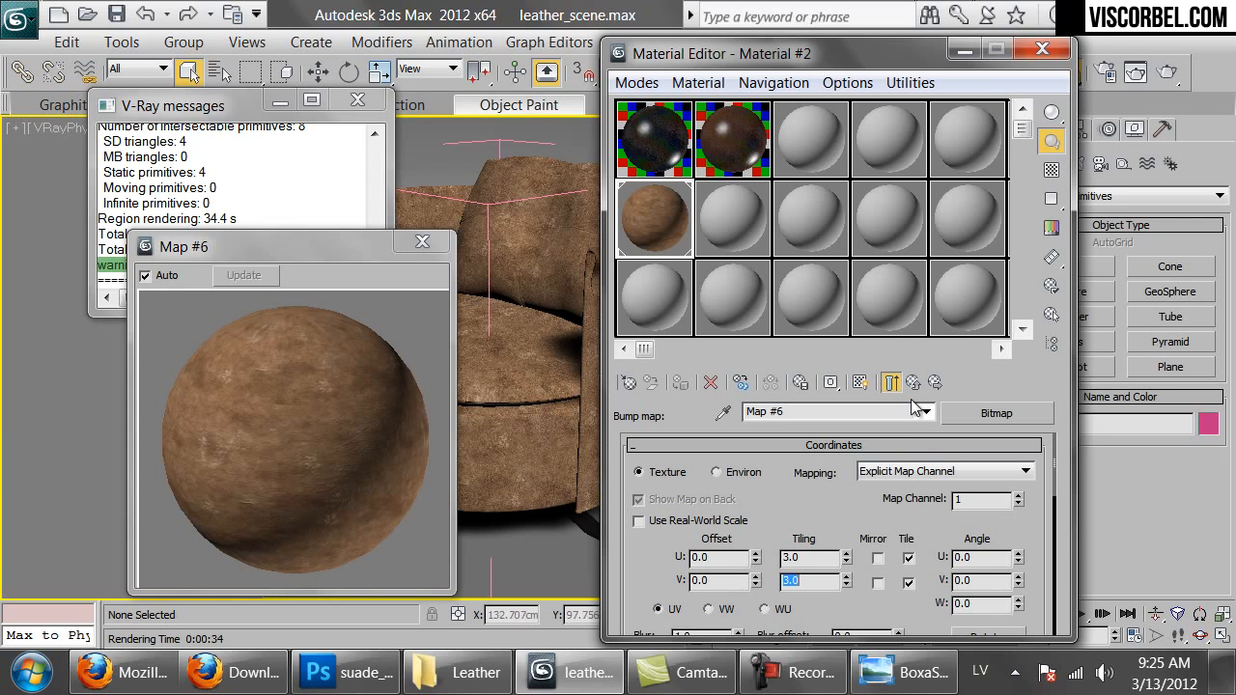
Step: Enlarge the material preview further, then invert the bump bitmap's output and set its filtering to None
scroll(880, 598, "down", 8)
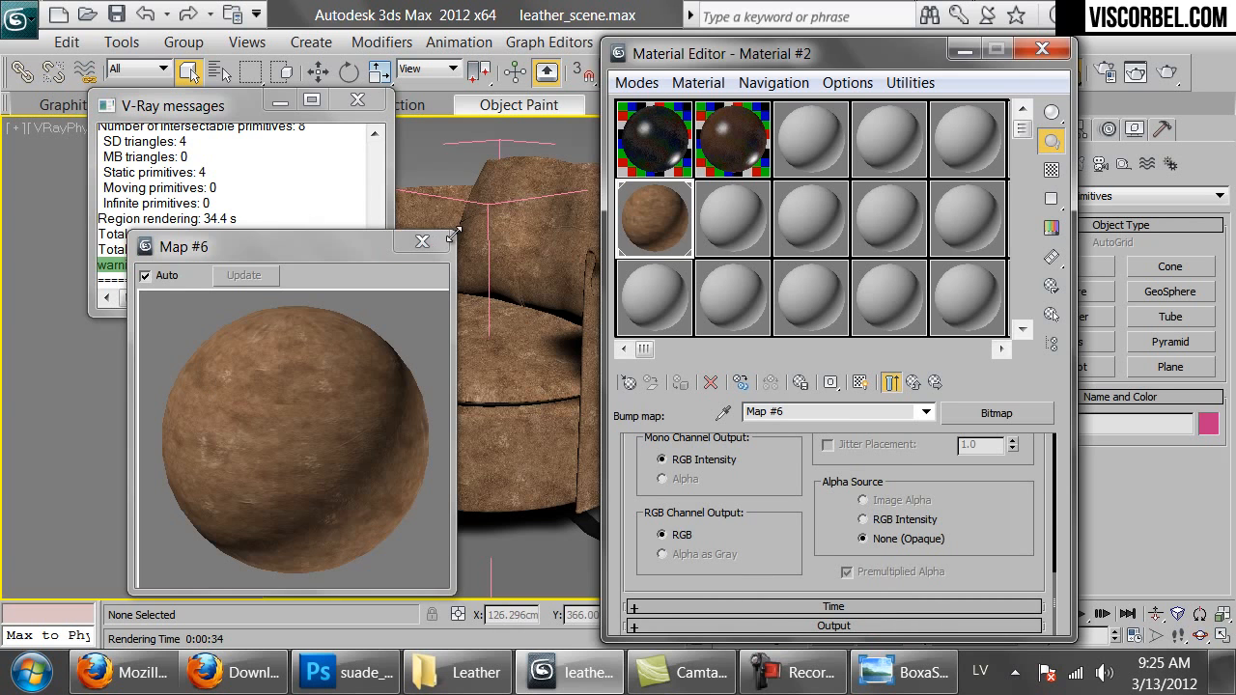
left_click_drag(453, 234, 675, 34)
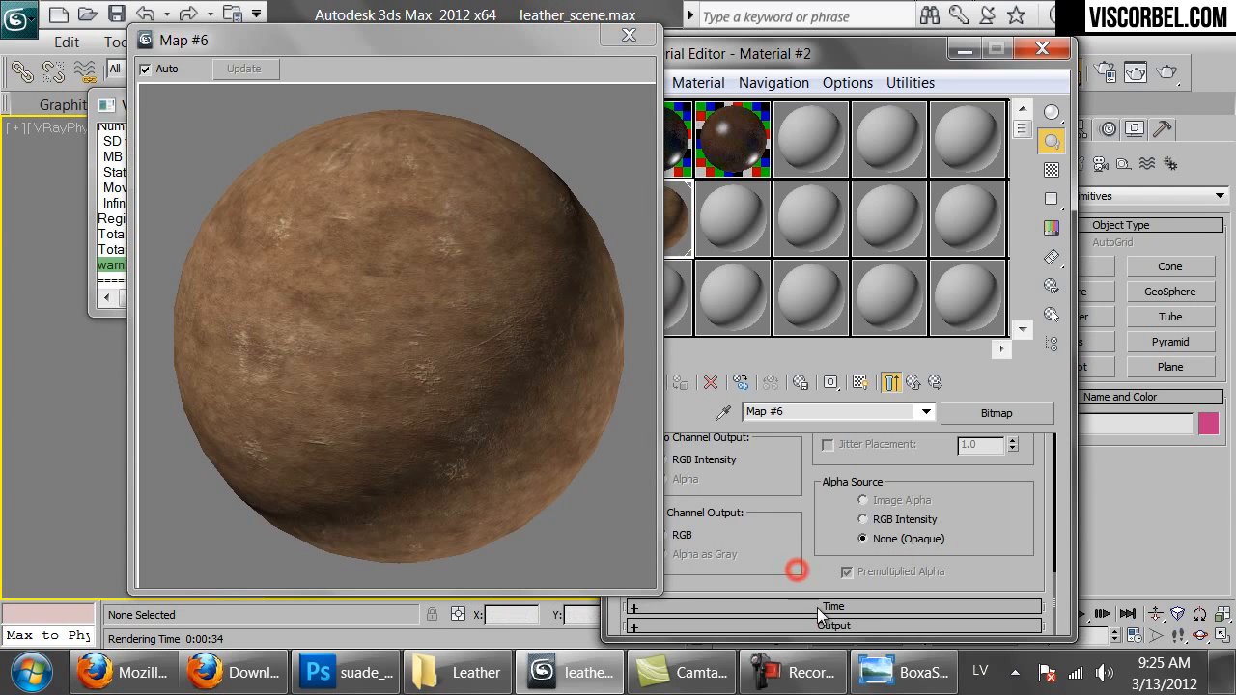
left_click(827, 625)
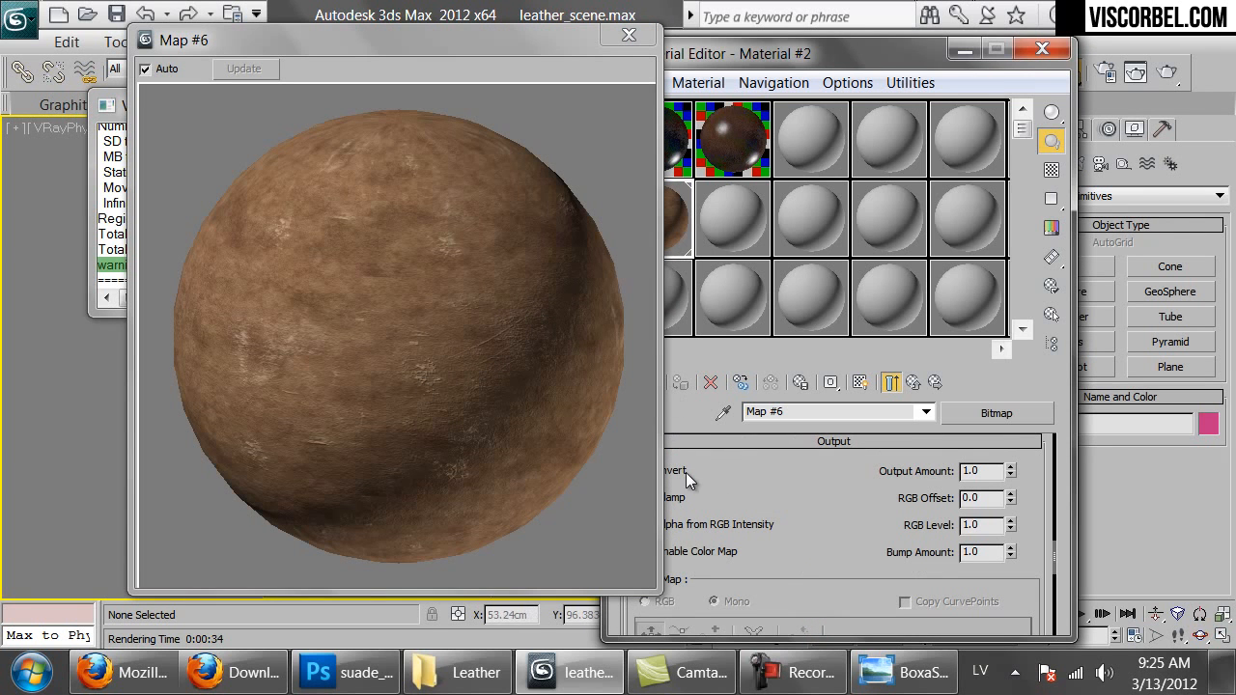
left_click_drag(551, 48, 443, 52)
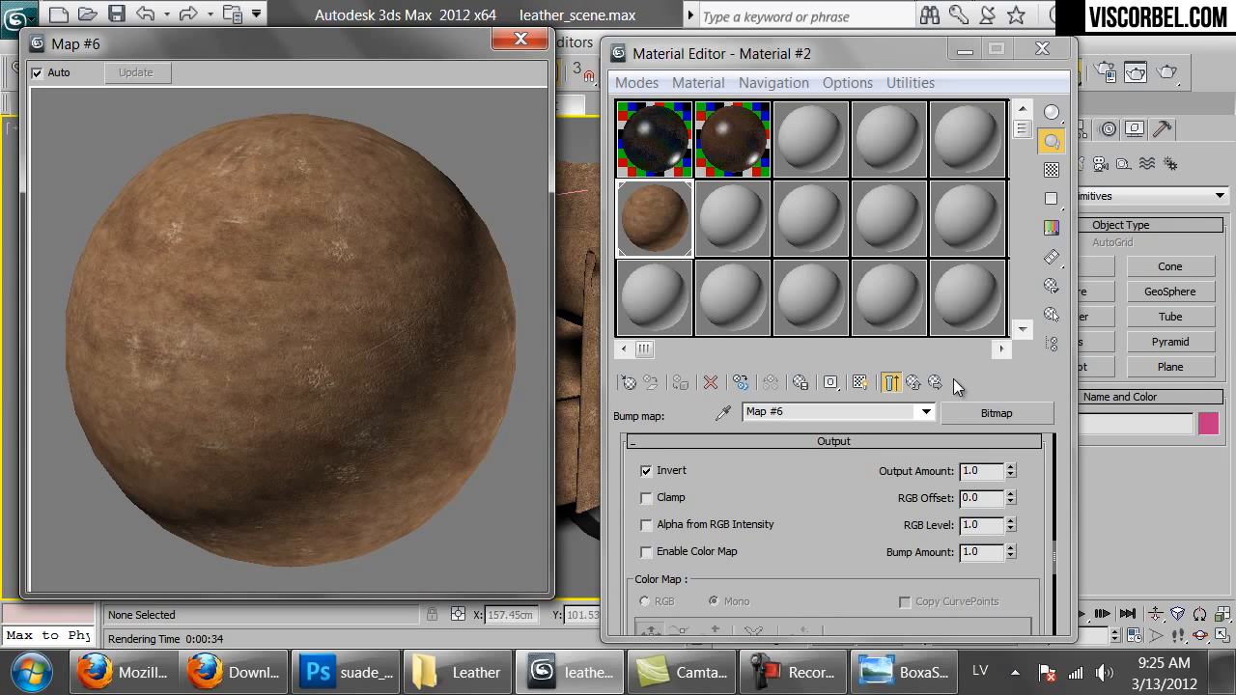
scroll(855, 483, "up", 10)
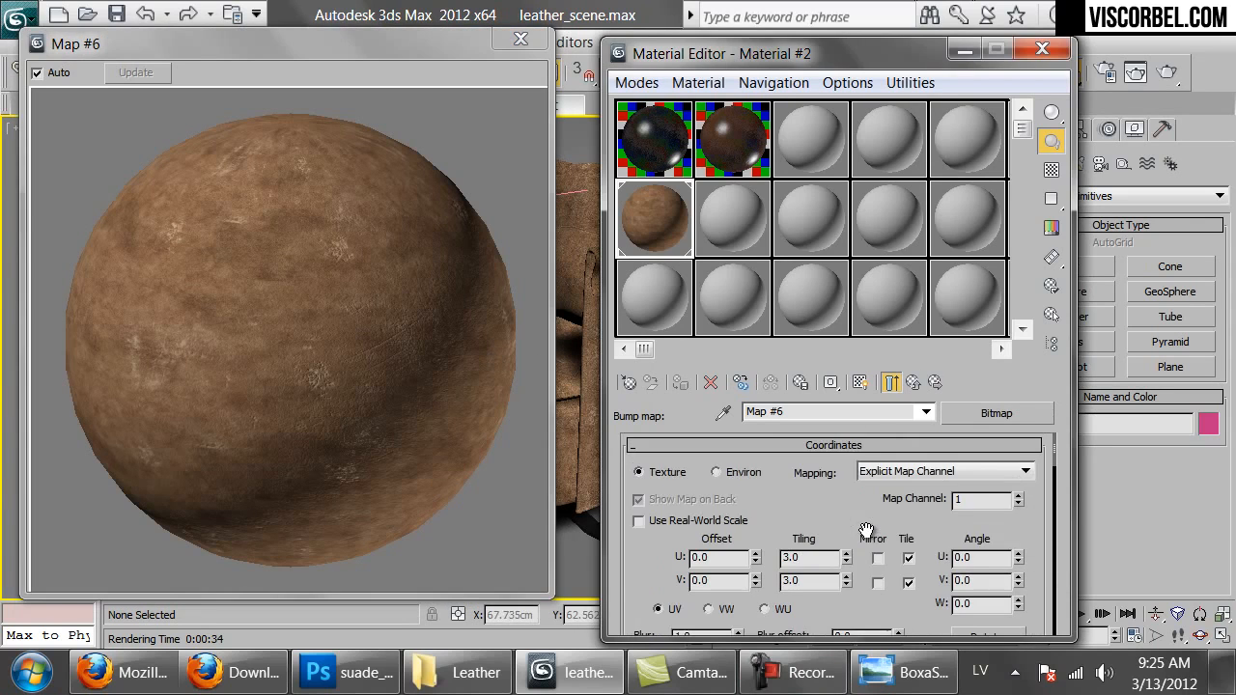
scroll(675, 568, "down", 5)
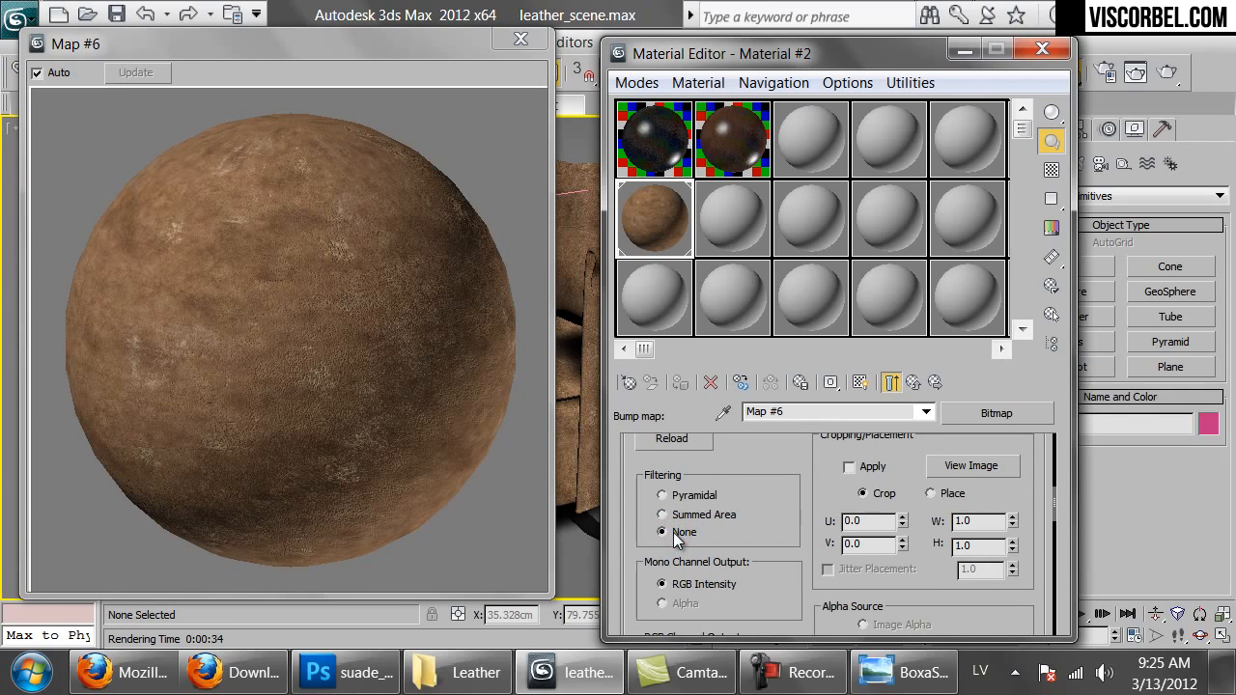
Step: Close the enlarged material preview and render the armchair with the suede material
left_click(520, 40)
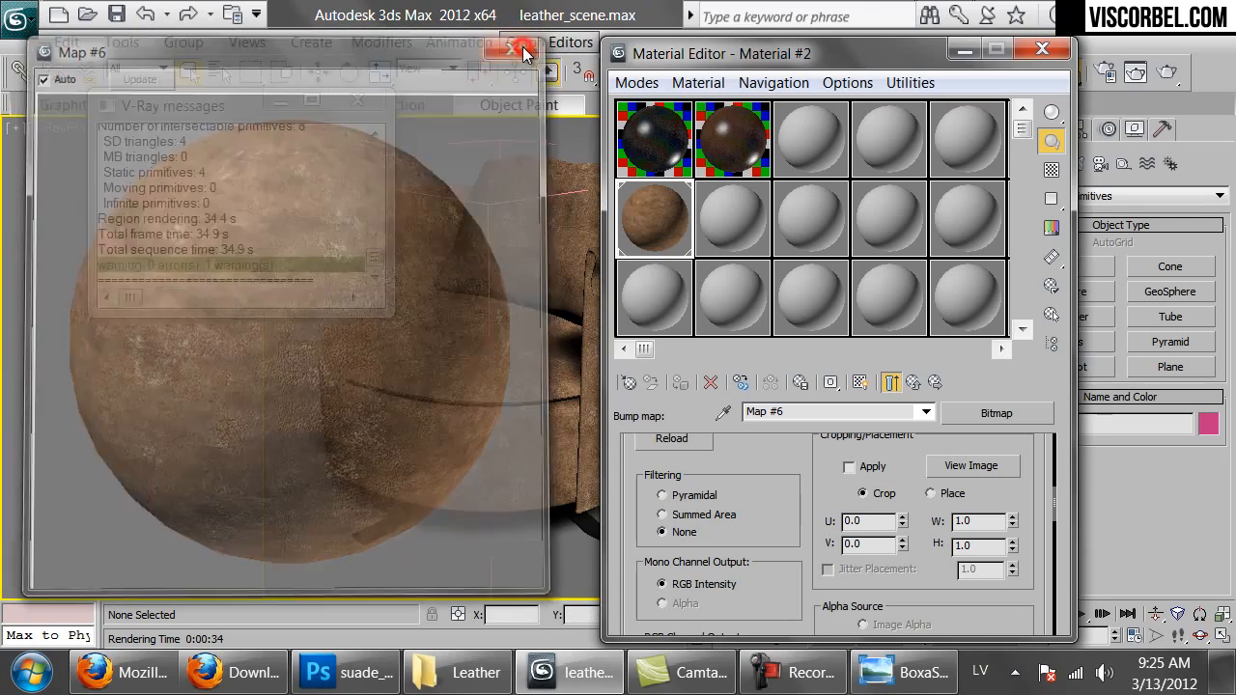
left_click(1163, 75)
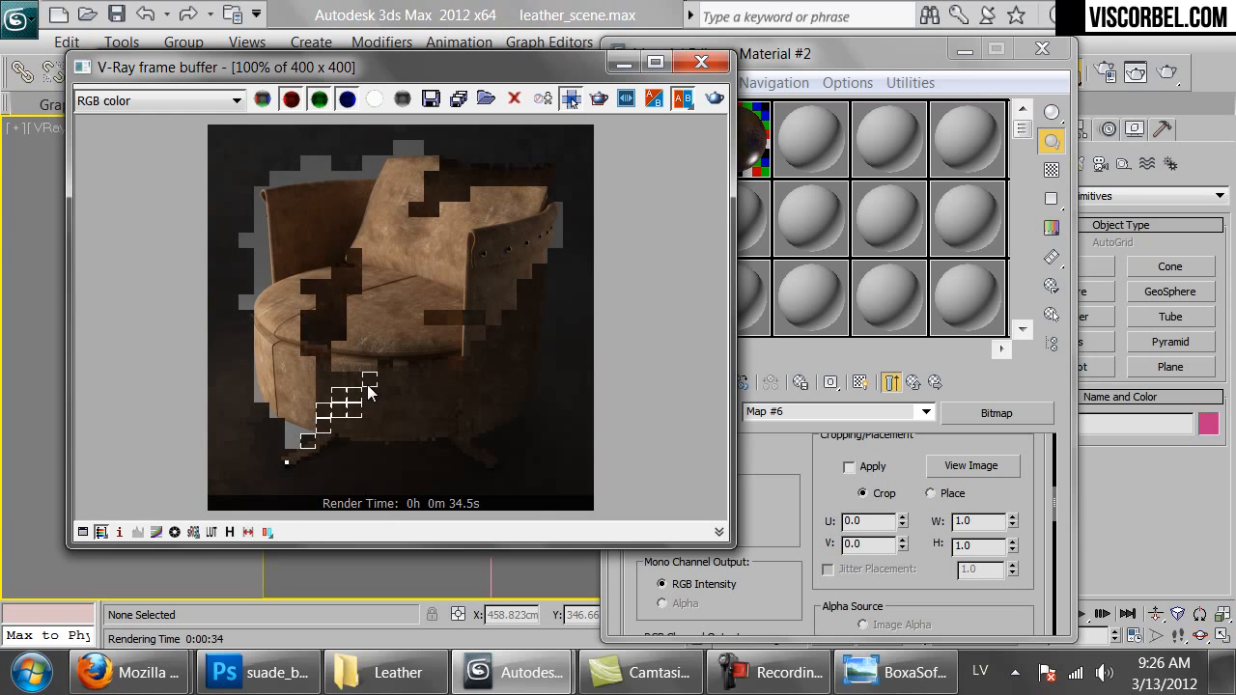
Step: Examine the suede pillow reference photo P1010962.jpg in the Leather reference folder, and return to the V-Ray frame buffer in 3ds Max
left_click(340, 675)
left_click(717, 367)
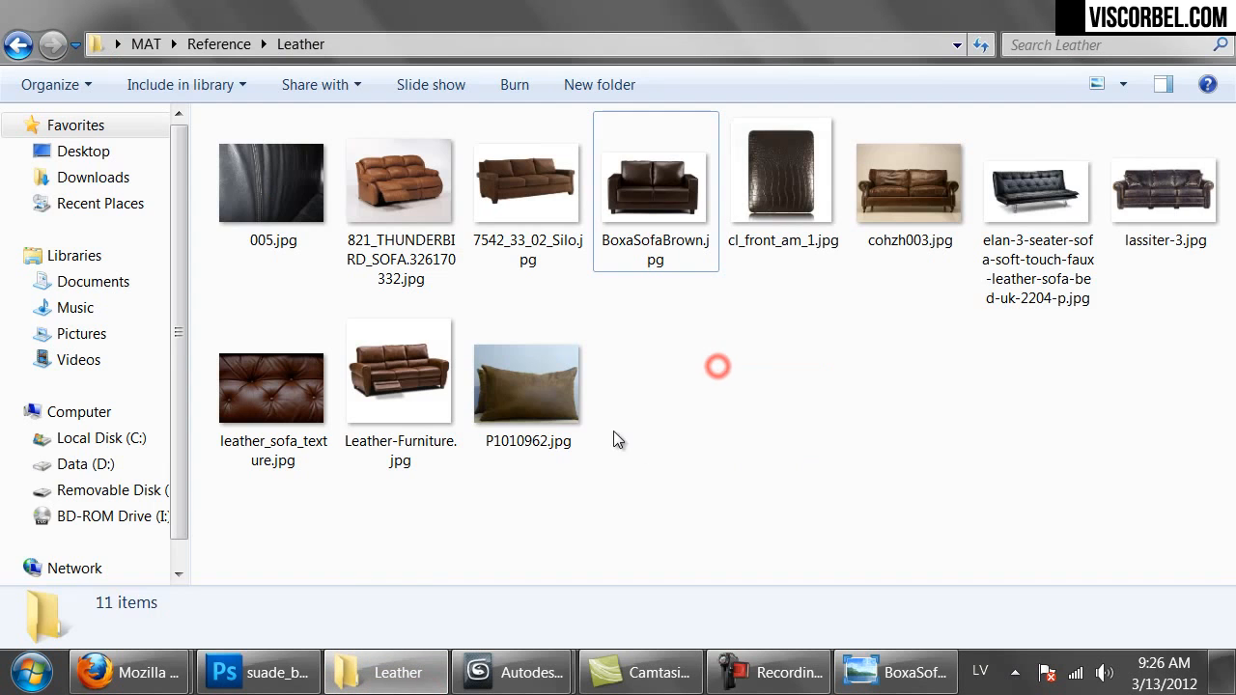
left_click(561, 409)
double_click(561, 409)
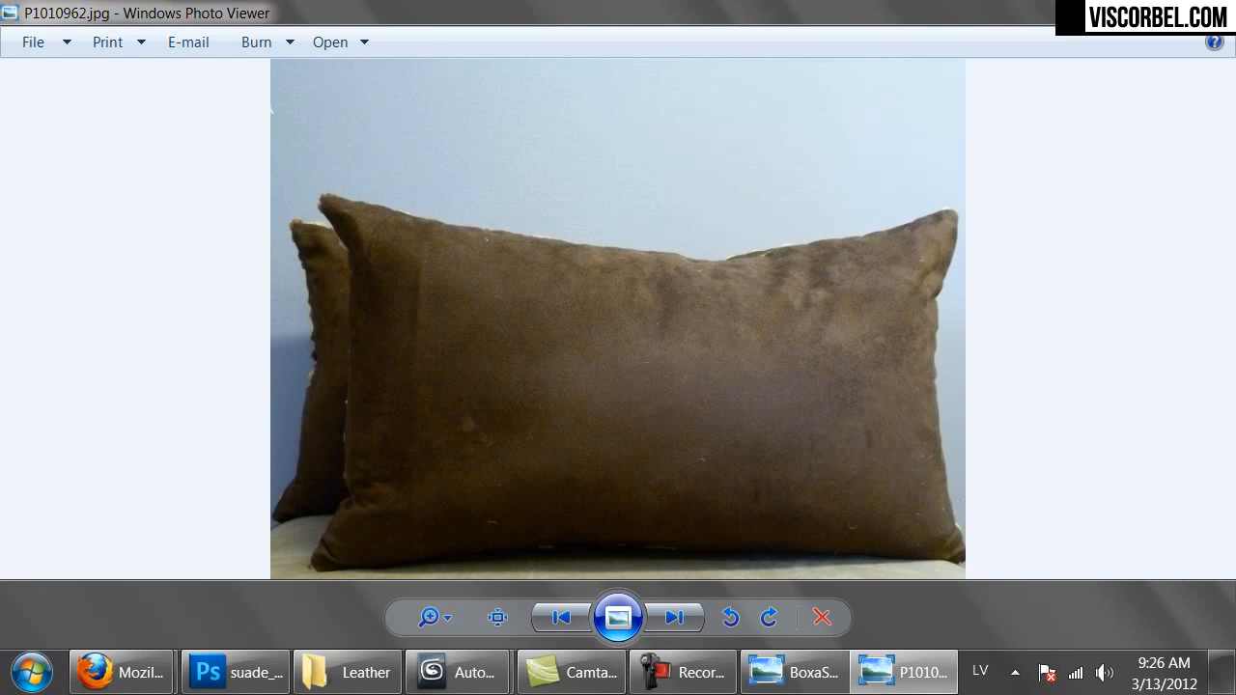
key("alt+F4")
left_click(514, 672)
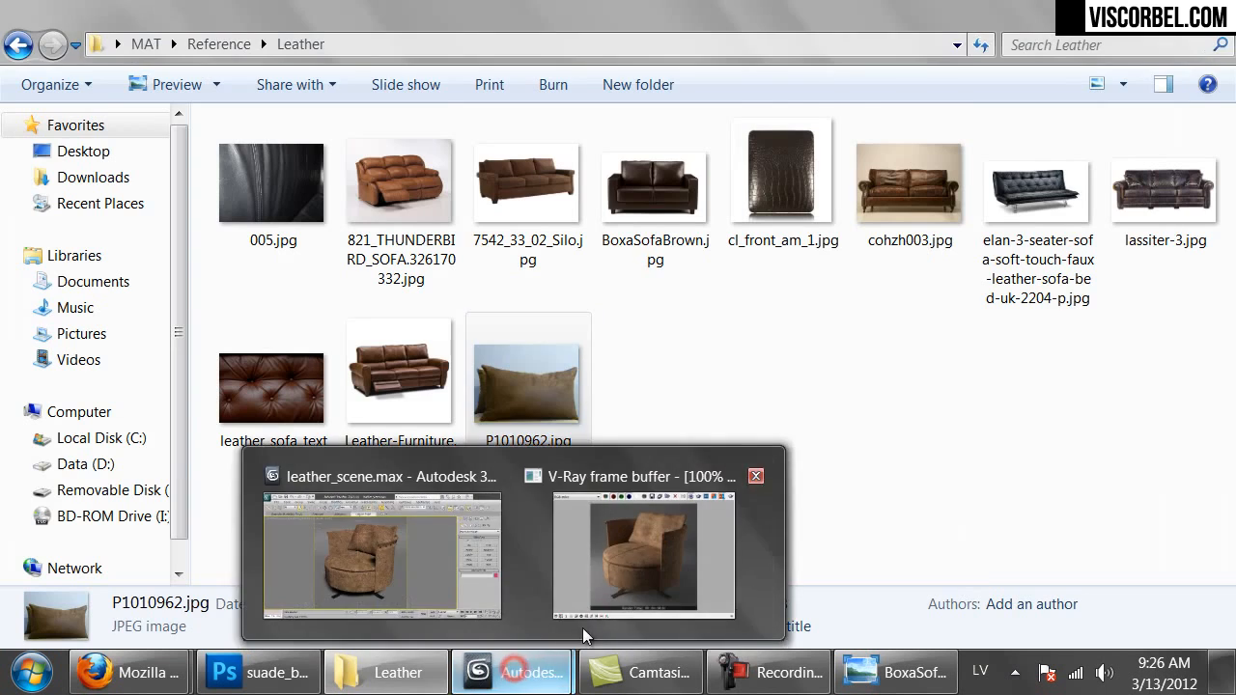
left_click(582, 627)
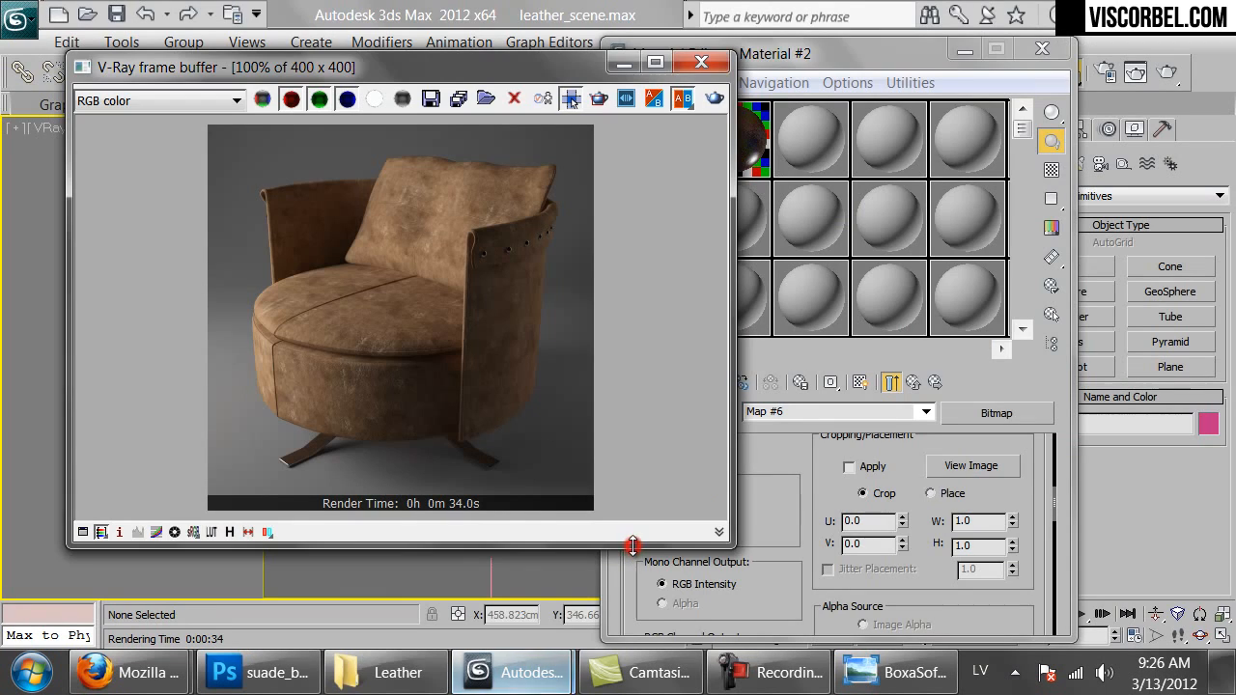
Step: Copy the suade_bump.png map from the suede material's Bump slot and paste it as a copy into the Reflect slot
left_click(924, 380)
right_click(876, 565)
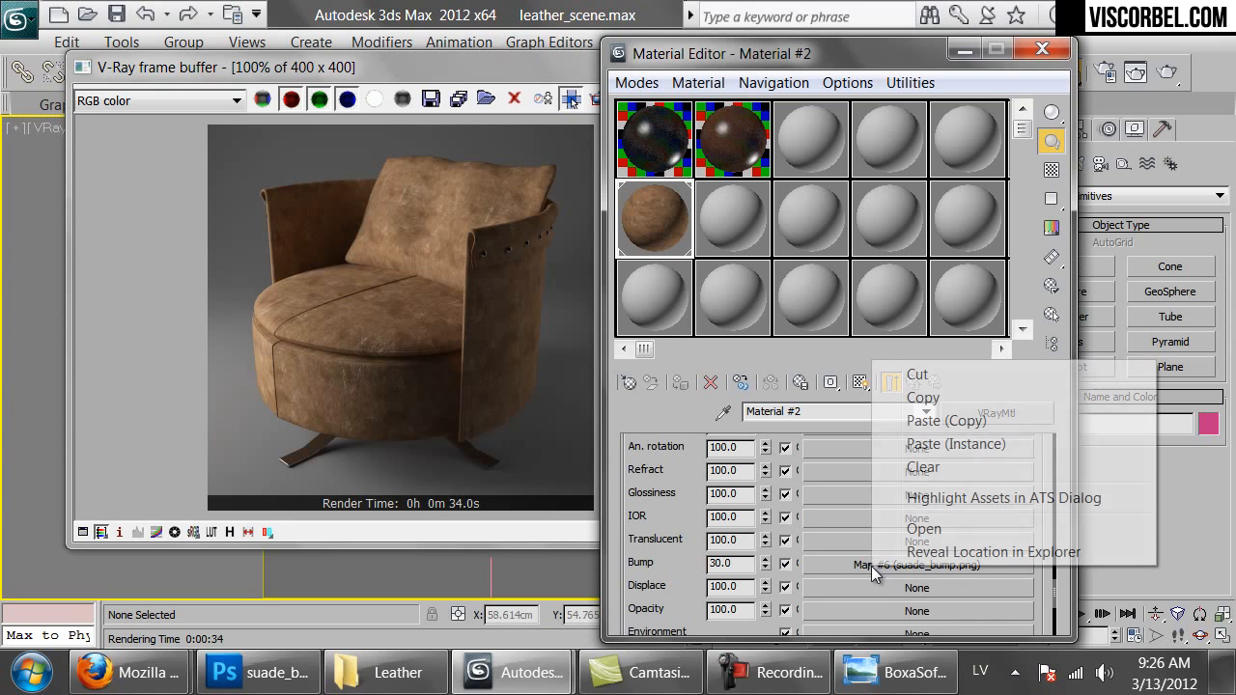
left_click(924, 394)
left_click_drag(645, 492, 647, 497)
scroll(657, 502, "up", 5)
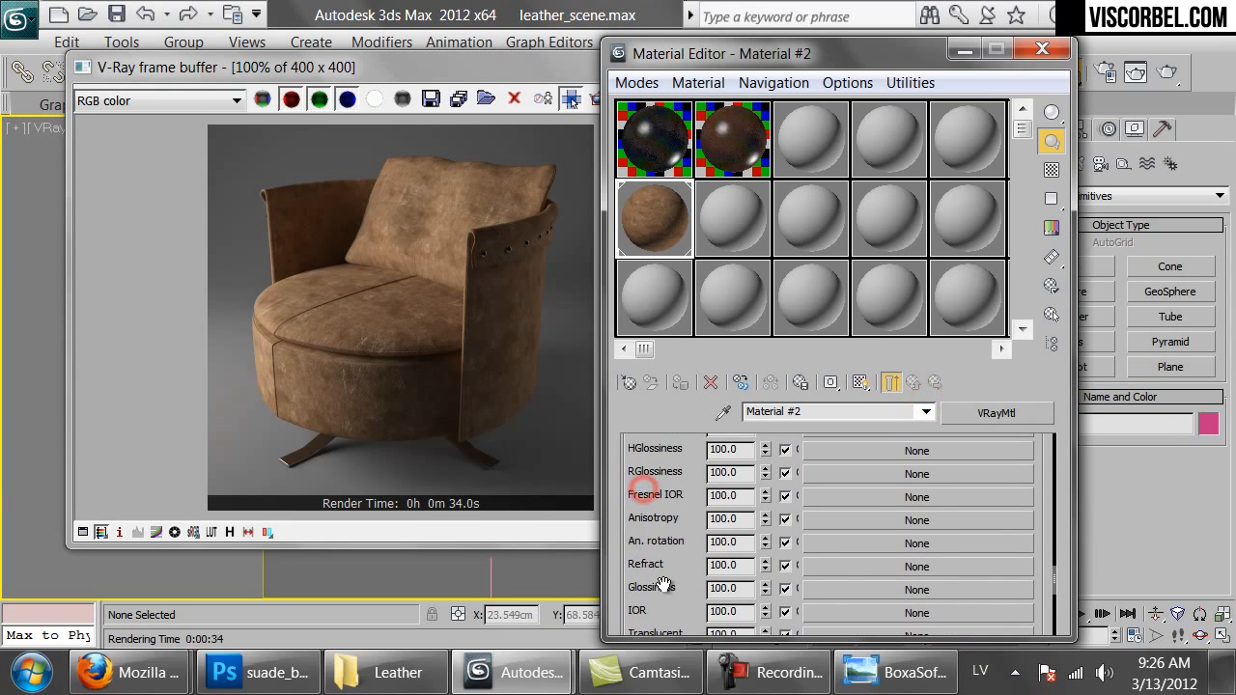
right_click(851, 500)
left_click(868, 515)
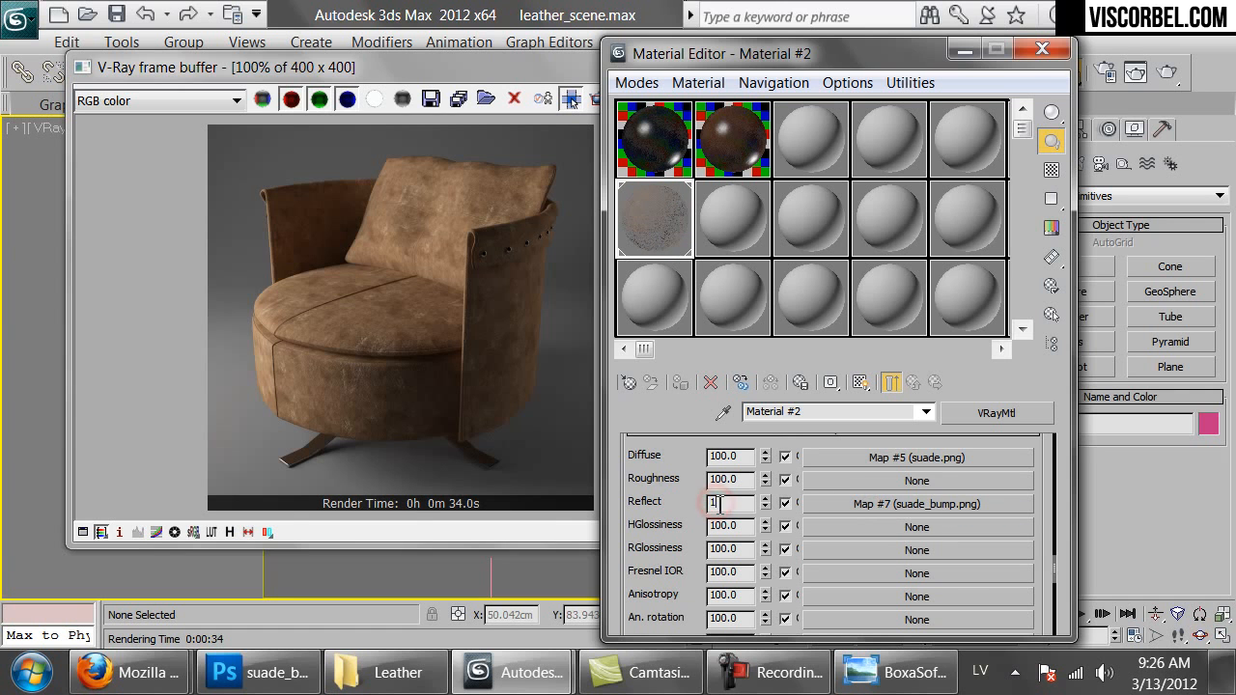
Step: Set the reflection bitmap's filtering to Summed Area and turn on the patterned background for the material sample
left_click(913, 504)
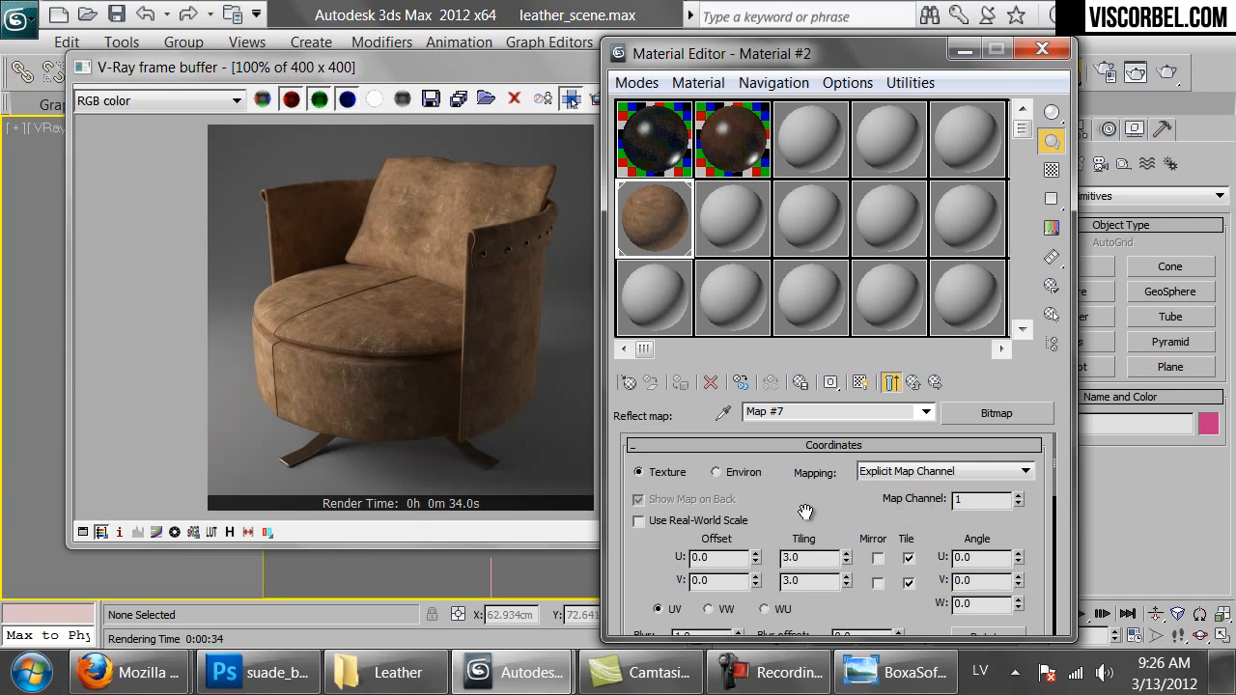
left_click_drag(804, 516, 769, 432)
scroll(758, 440, "down", 3)
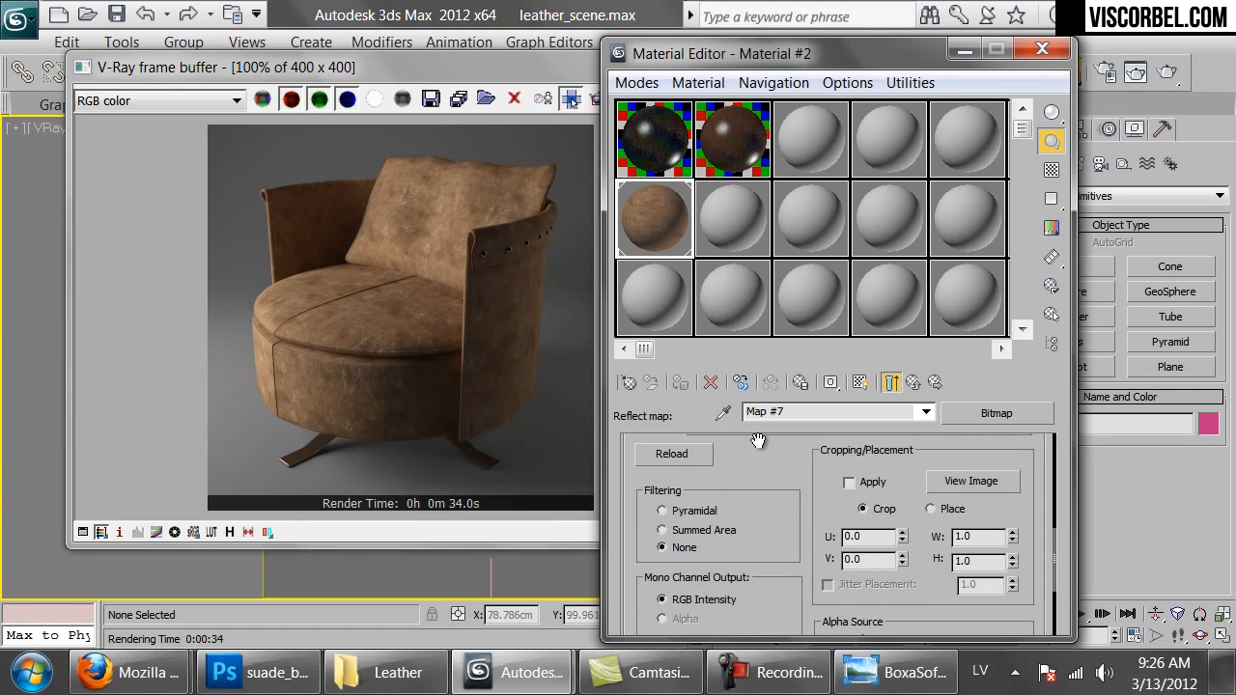
left_click(695, 530)
left_click(1058, 171)
Step: Go back to the suede material's reflection settings and check the suede pillow reference photo P1010962.jpg before returning to 3ds Max
left_click(910, 380)
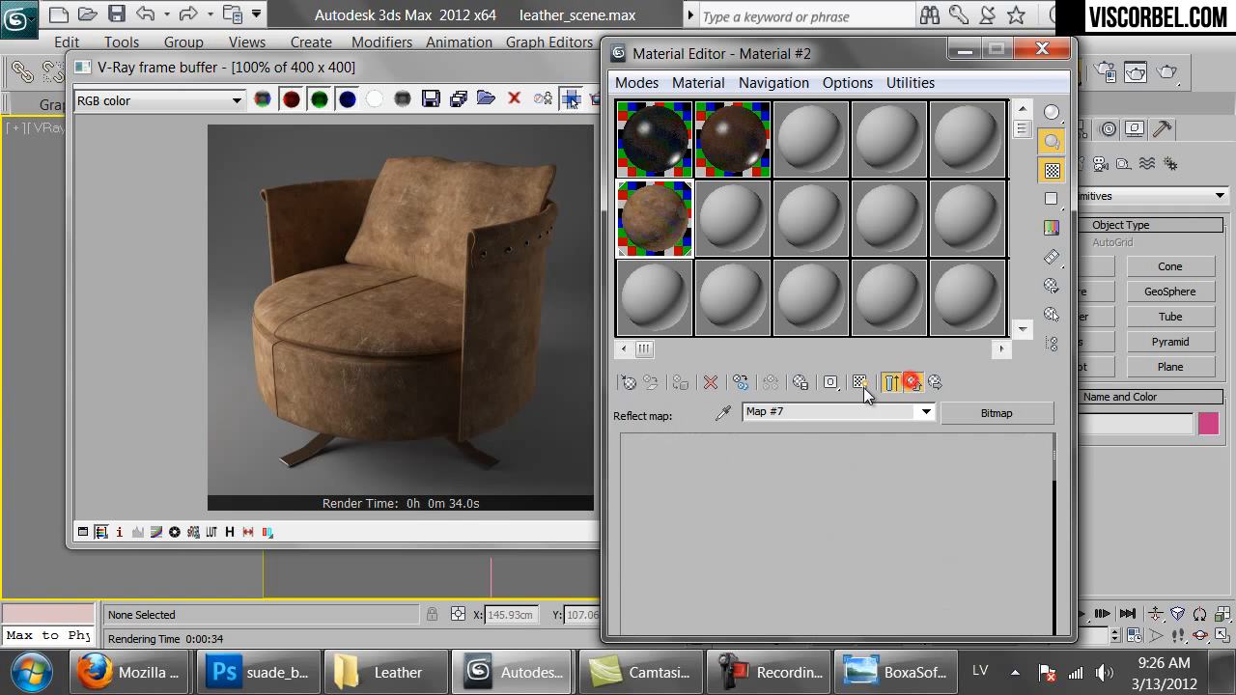
left_click(659, 489)
scroll(722, 531, "up", 12)
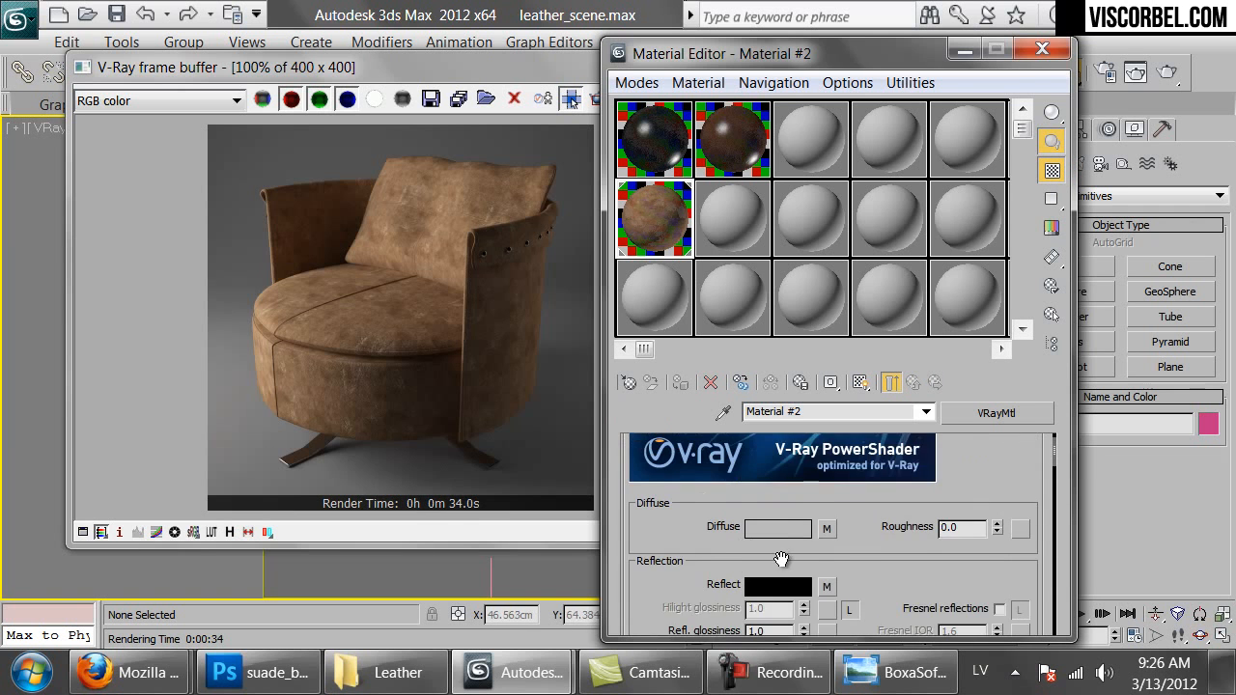
scroll(780, 560, "down", 2)
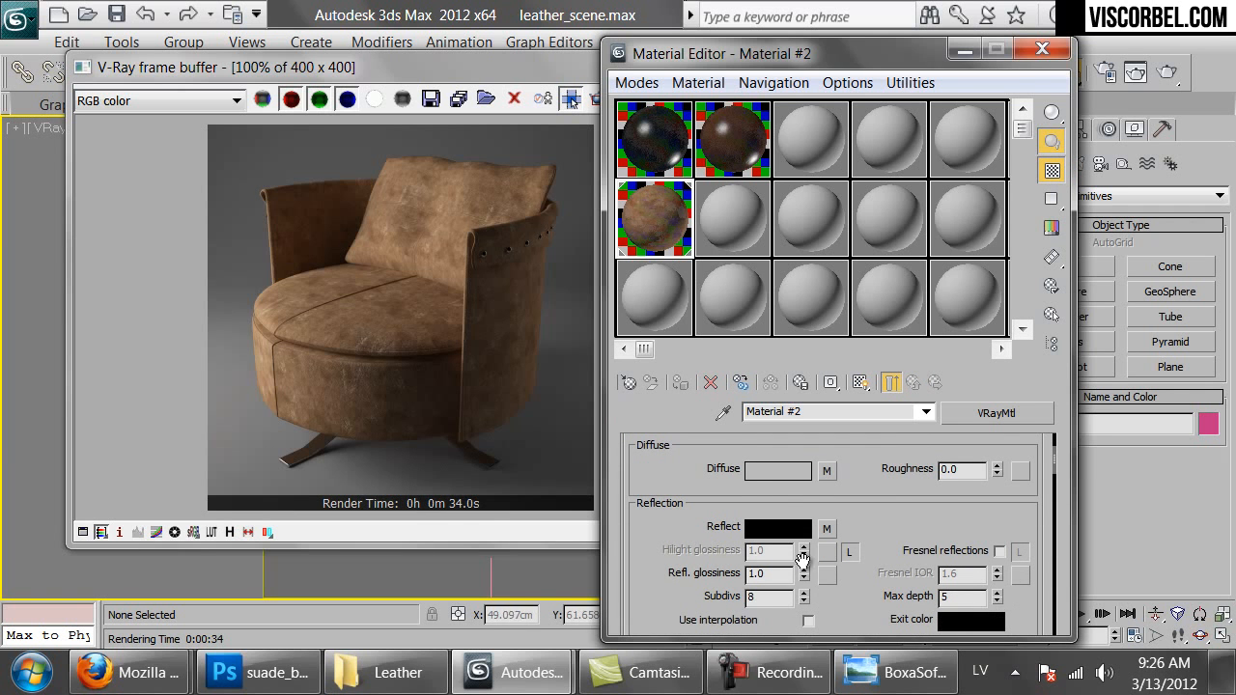
left_click(847, 691)
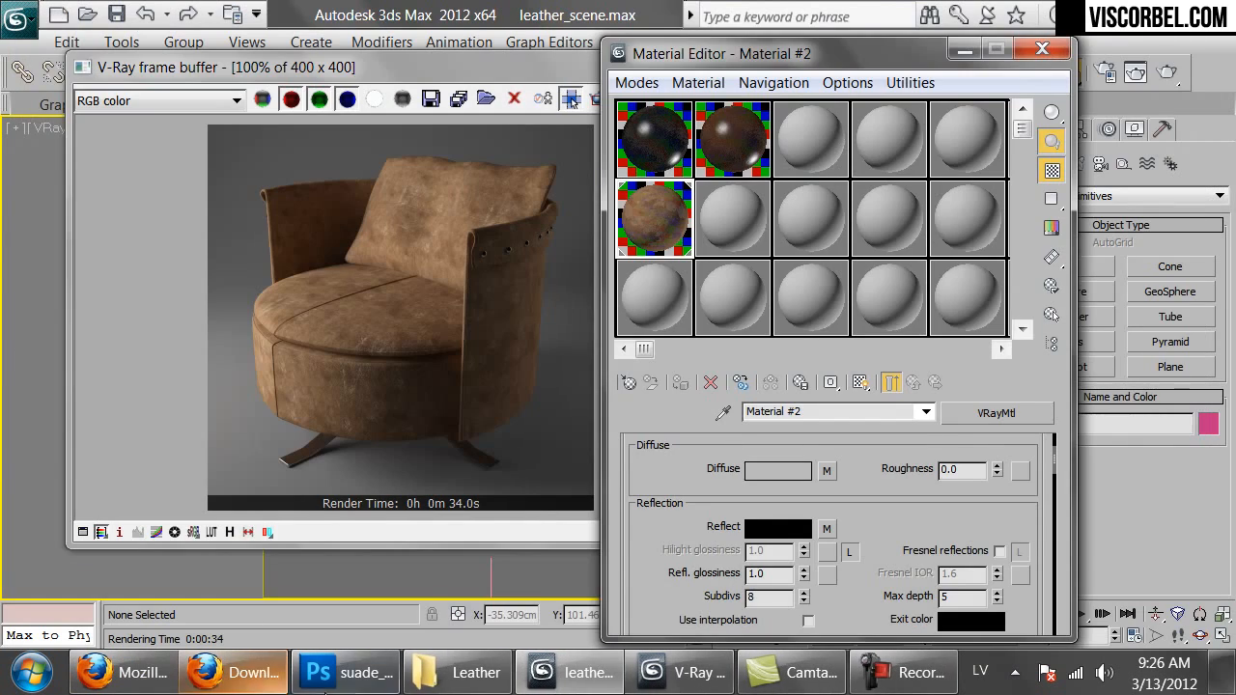
left_click(454, 673)
double_click(522, 417)
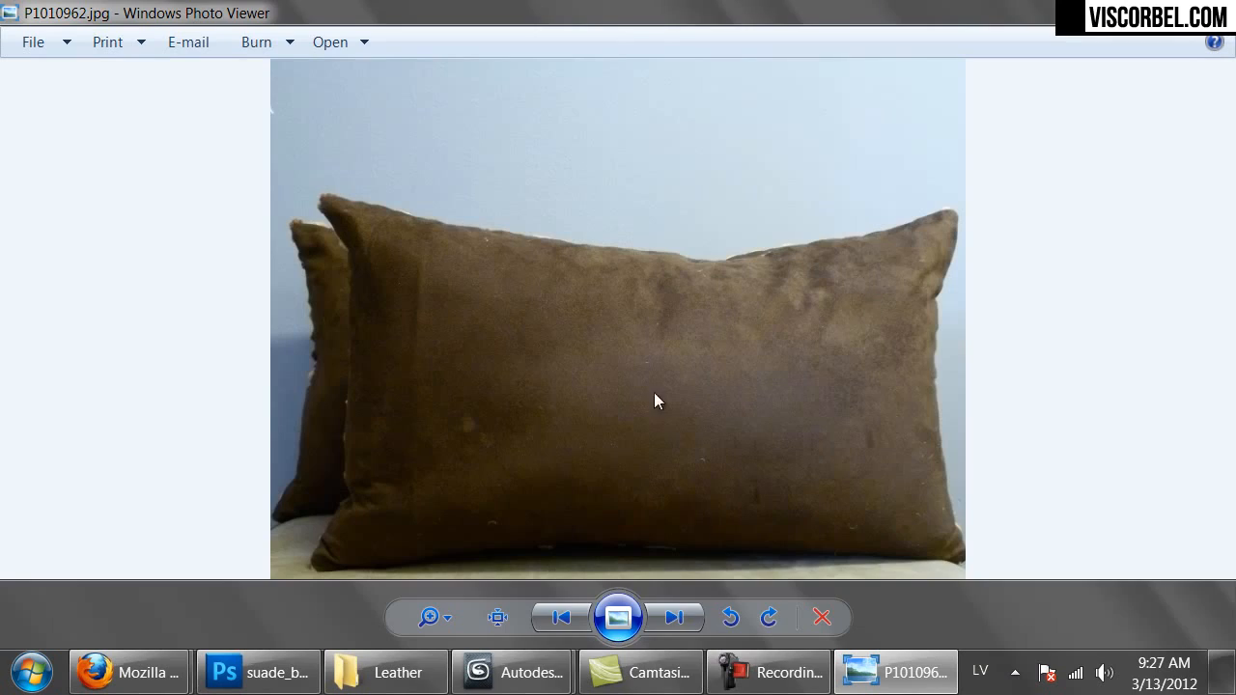
mouse_move(497, 651)
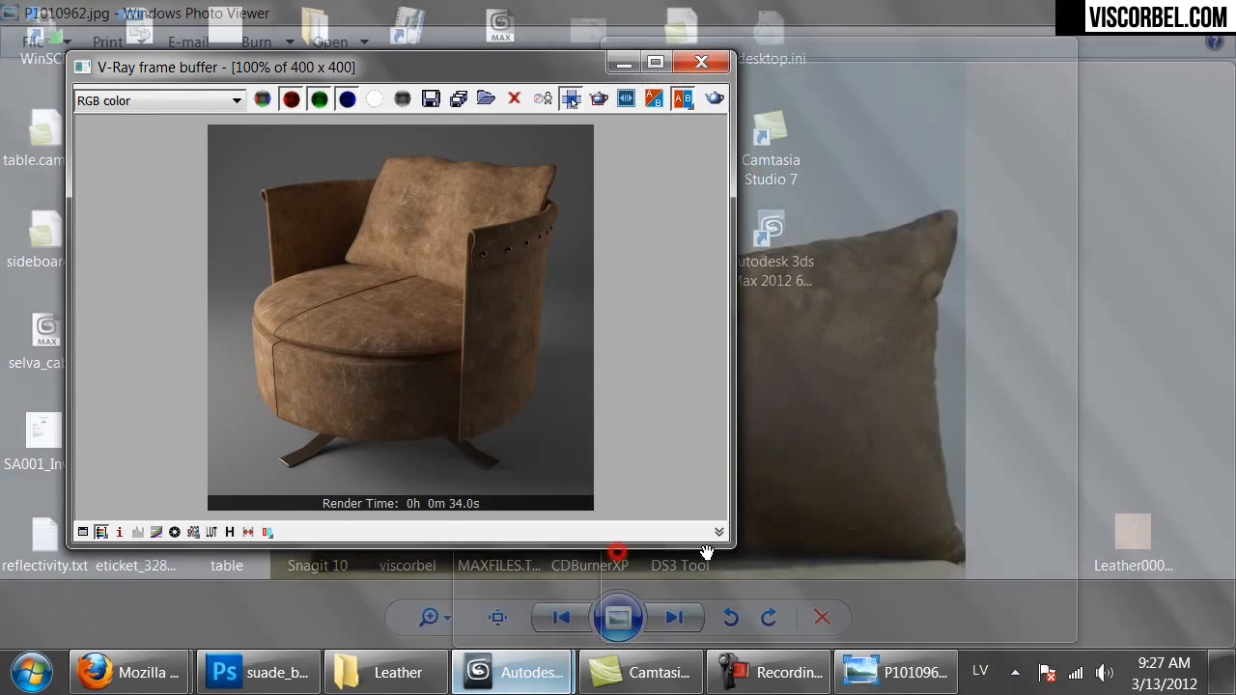
left_click(617, 552)
left_click(893, 529)
Step: Set the reflection glossiness to 0.5, enable Fresnel reflections with an IOR of 3.0, and check the result in the enlarged material preview
double_click(772, 573)
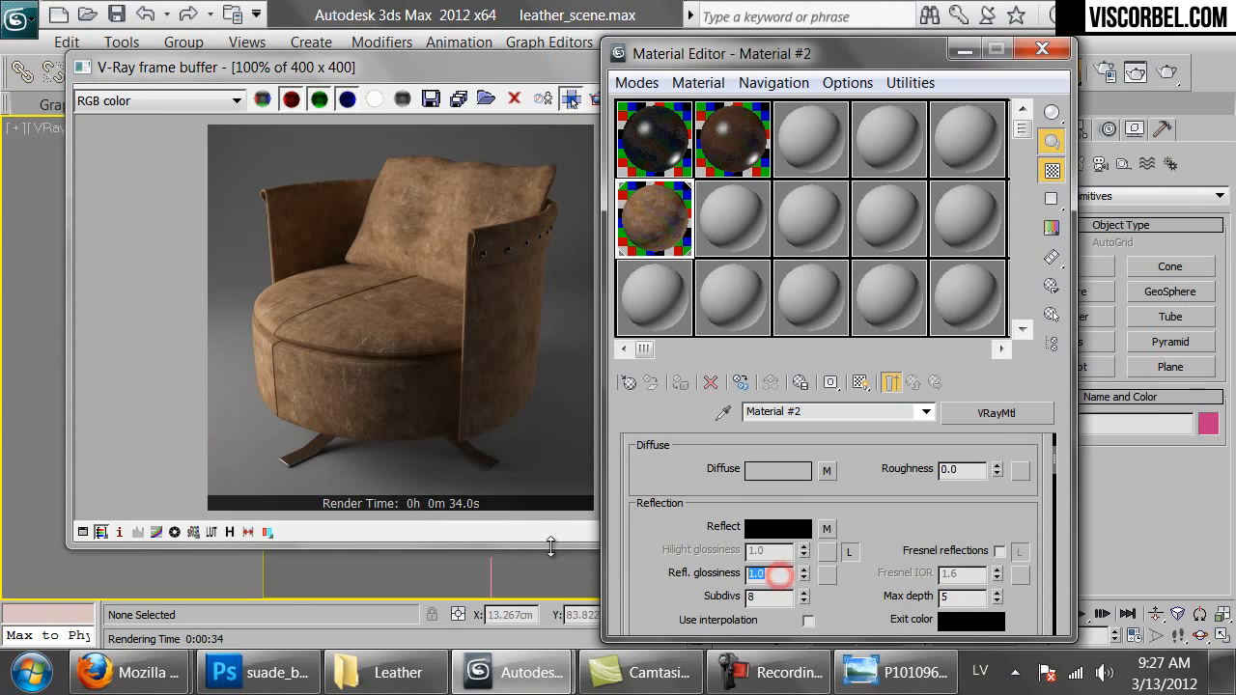
type(".55")
key("Return")
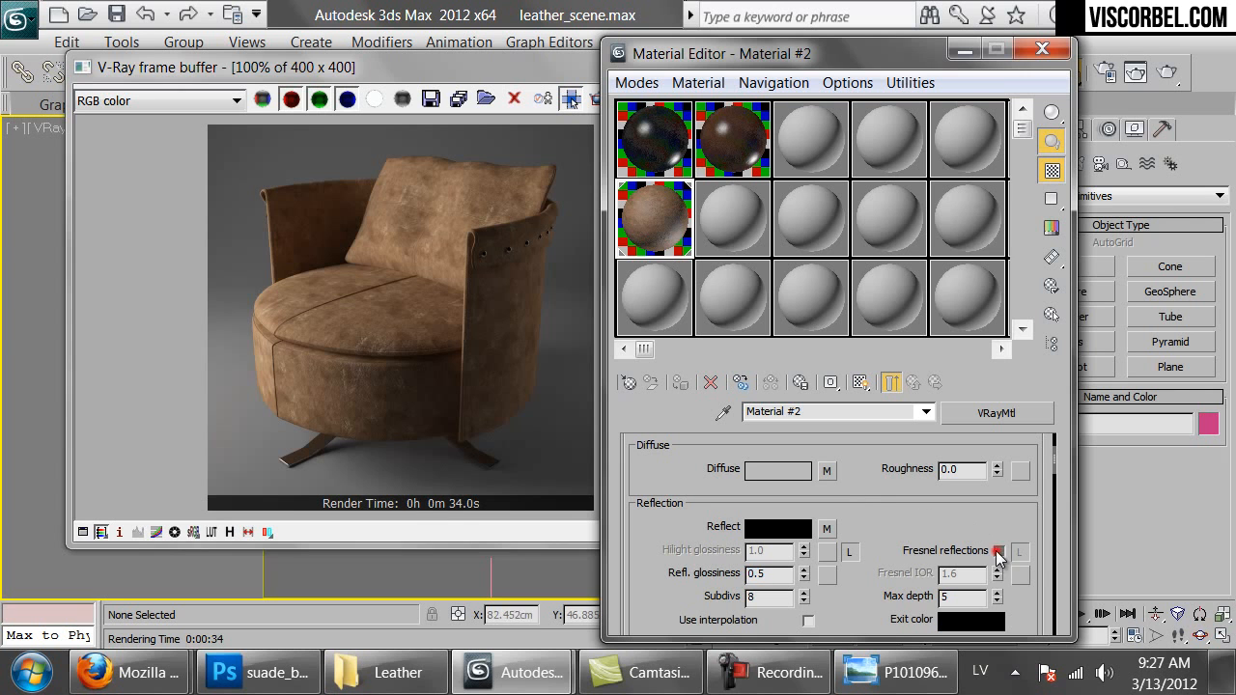
left_click(999, 552)
double_click(970, 573)
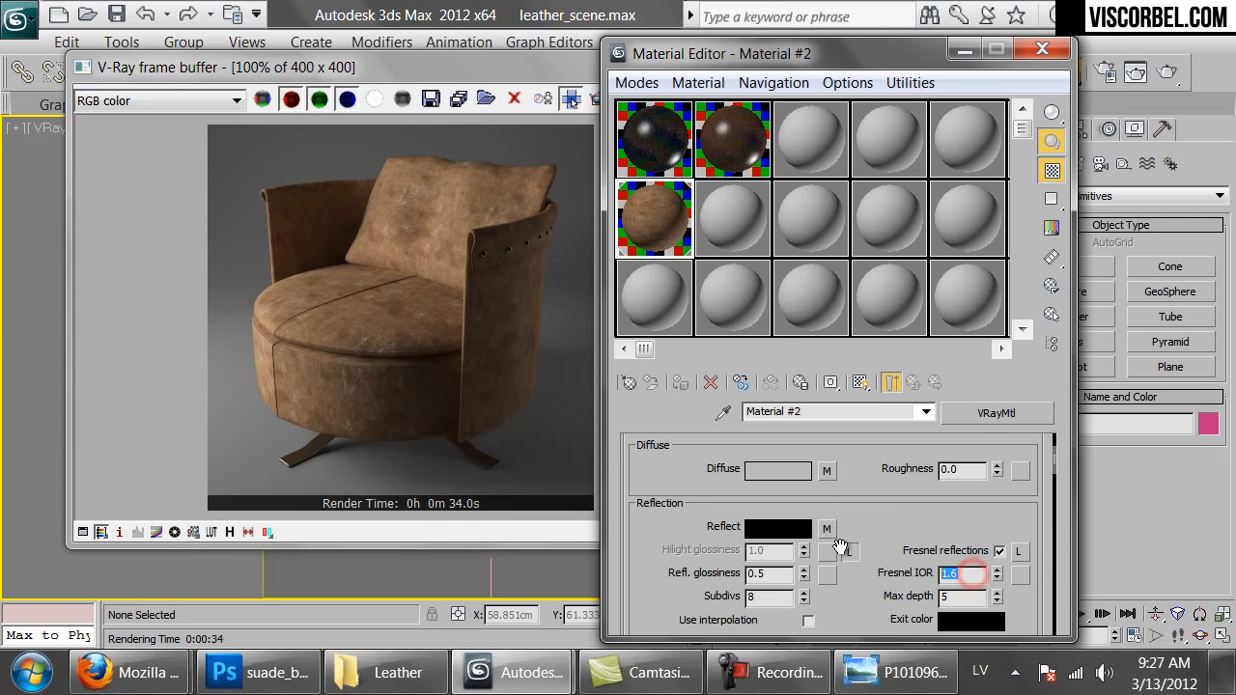
double_click(637, 209)
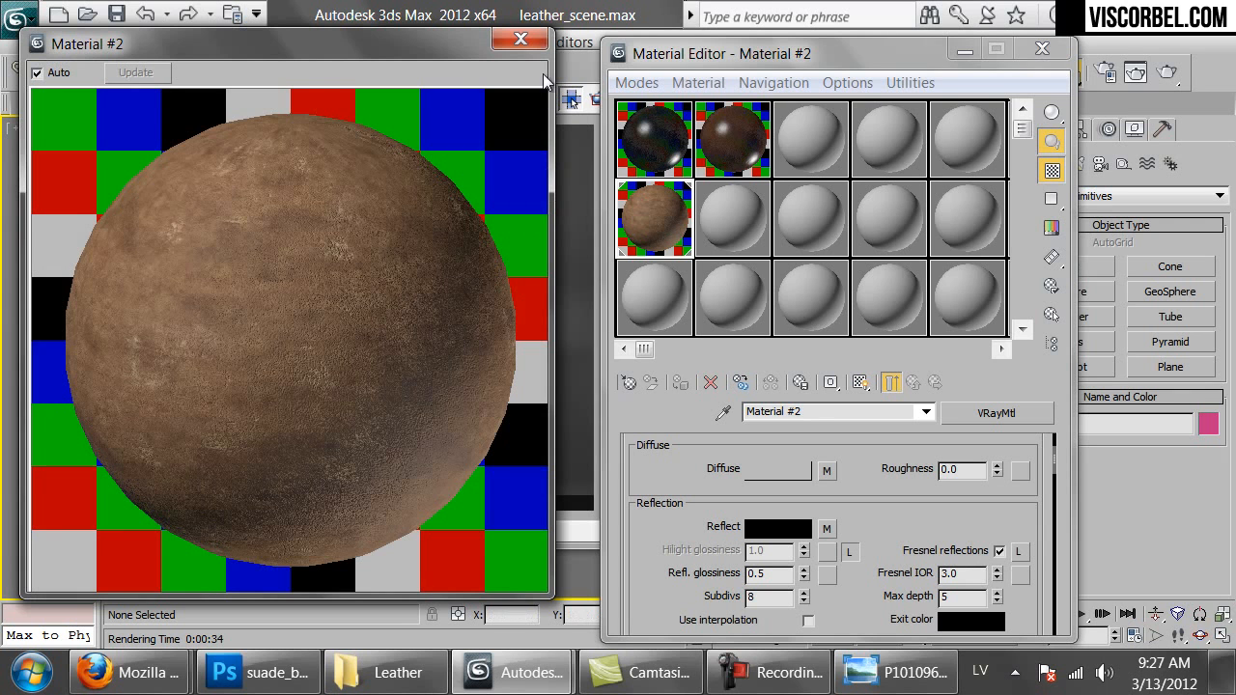
left_click(521, 39)
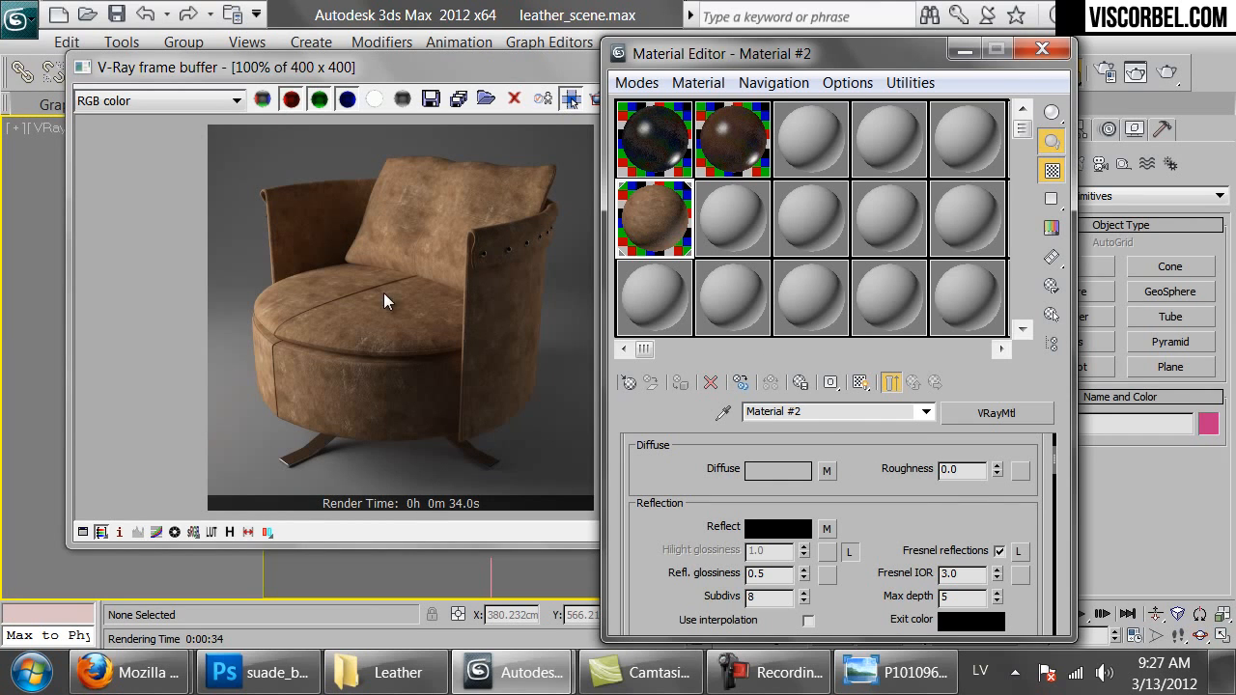
Step: Replace the suede material's diffuse bitmap with a Falloff map, keeping the old map as a sub-map
left_click(825, 472)
left_click(990, 412)
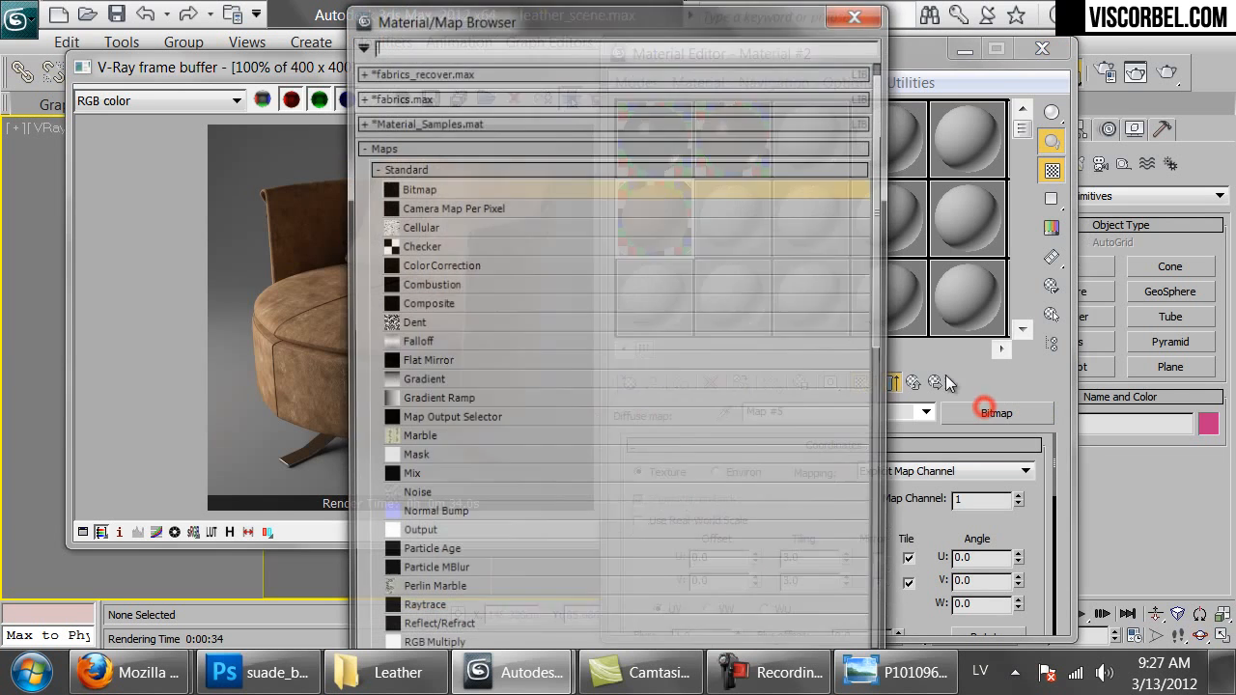
double_click(415, 341)
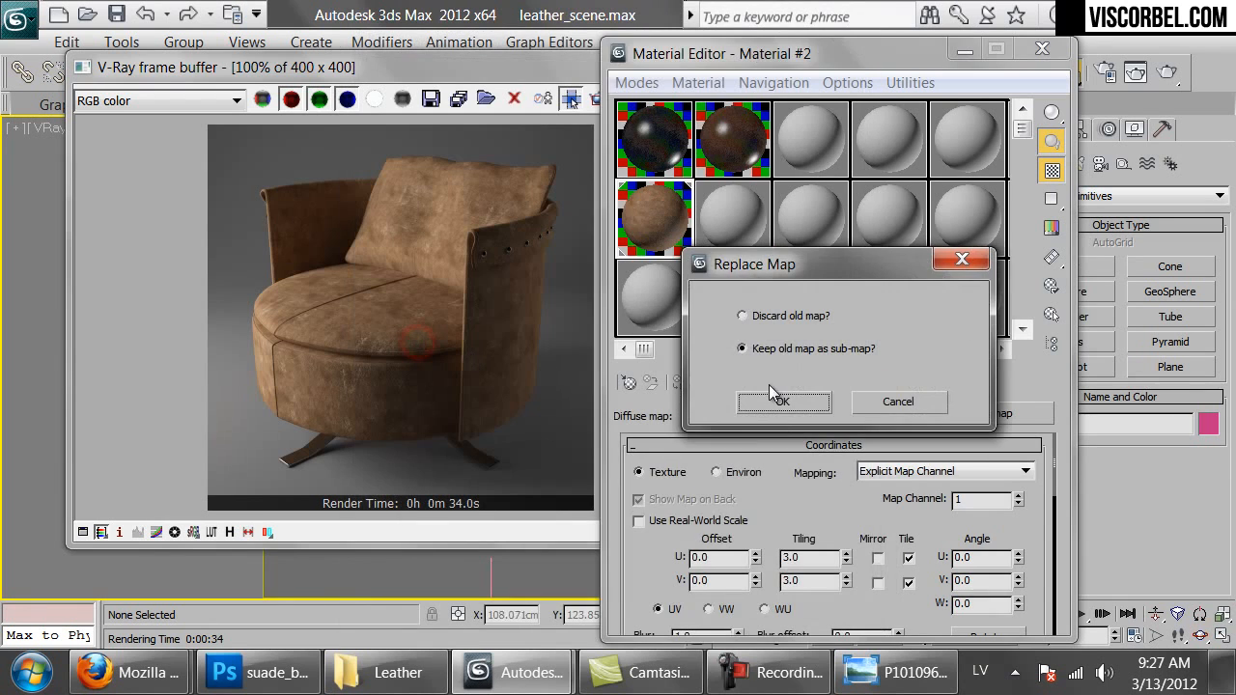
left_click(782, 403)
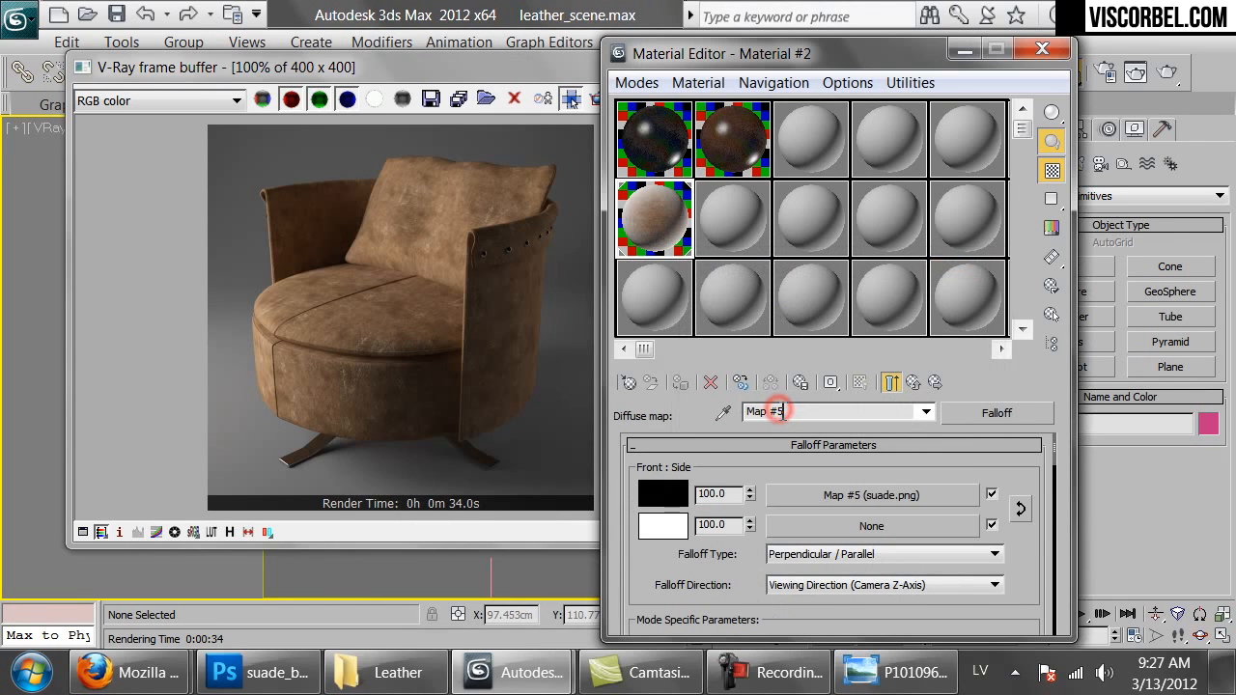
Step: Copy the suade.png map from the Falloff's front slot and paste it as a copy into the side slot
right_click(828, 501)
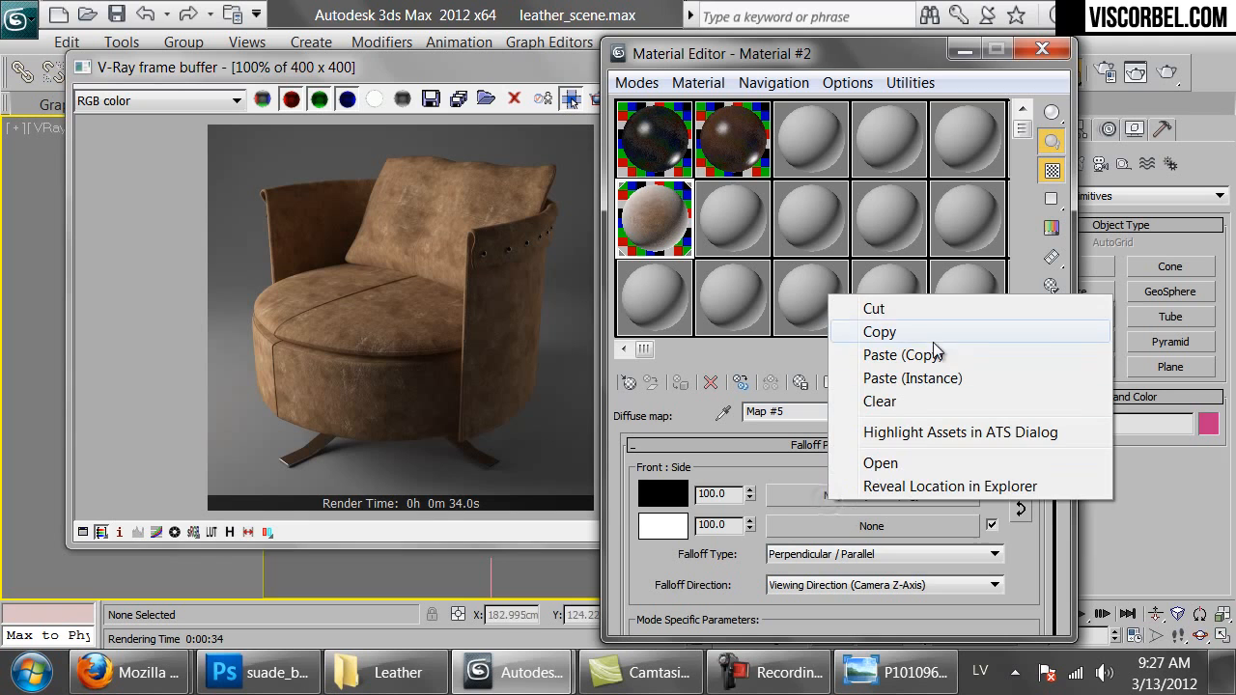
left_click(933, 331)
right_click(827, 528)
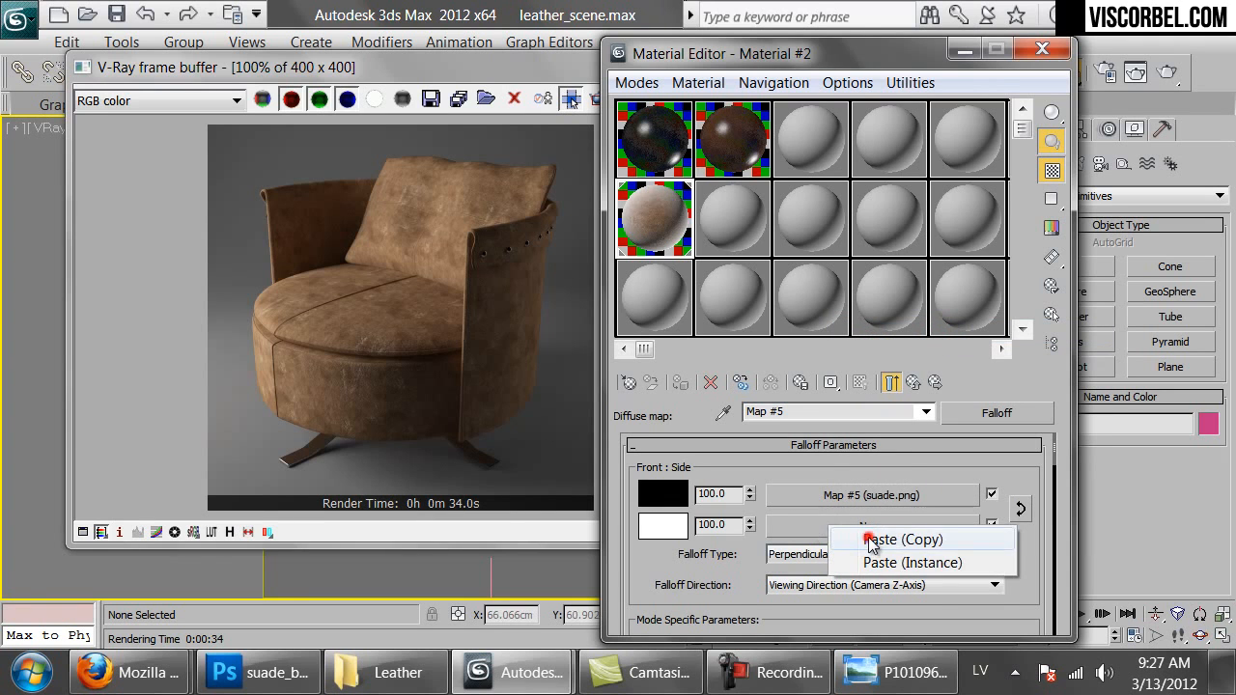
left_click(876, 538)
Step: Lower the Falloff's side map amount to 80, open the enlarged material preview, and reduce the amount further to 70
left_click_drag(730, 570, 720, 523)
double_click(710, 486)
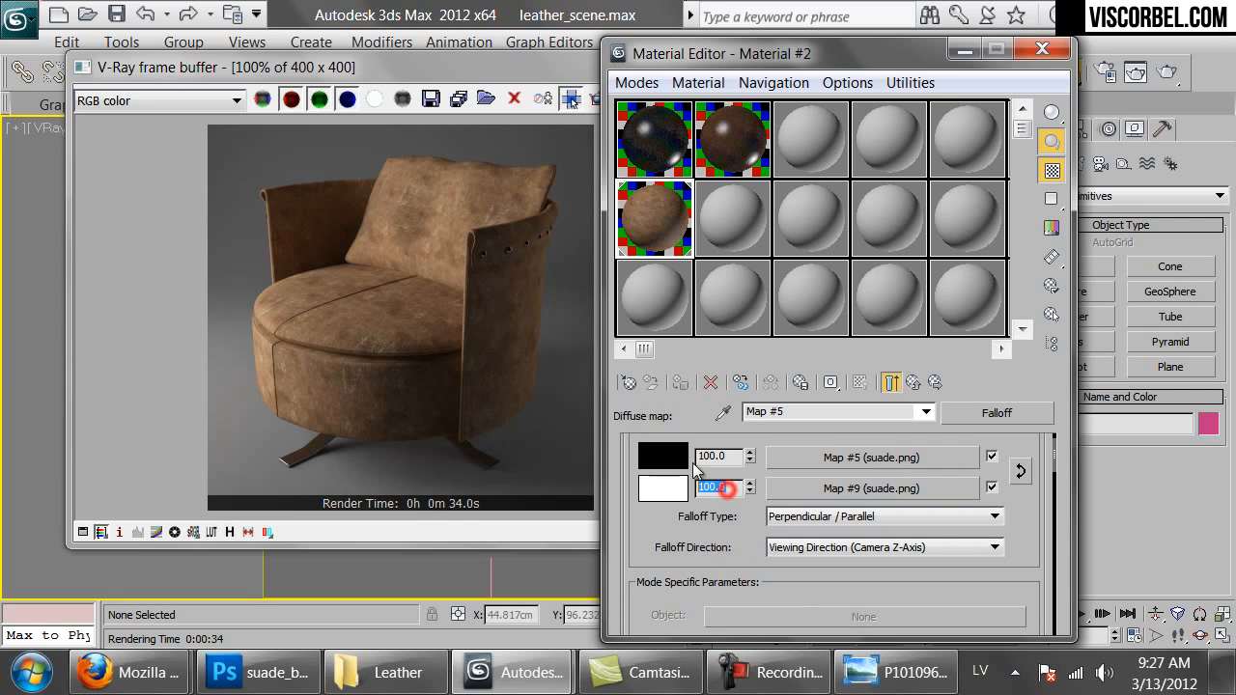
type("80")
key("Return")
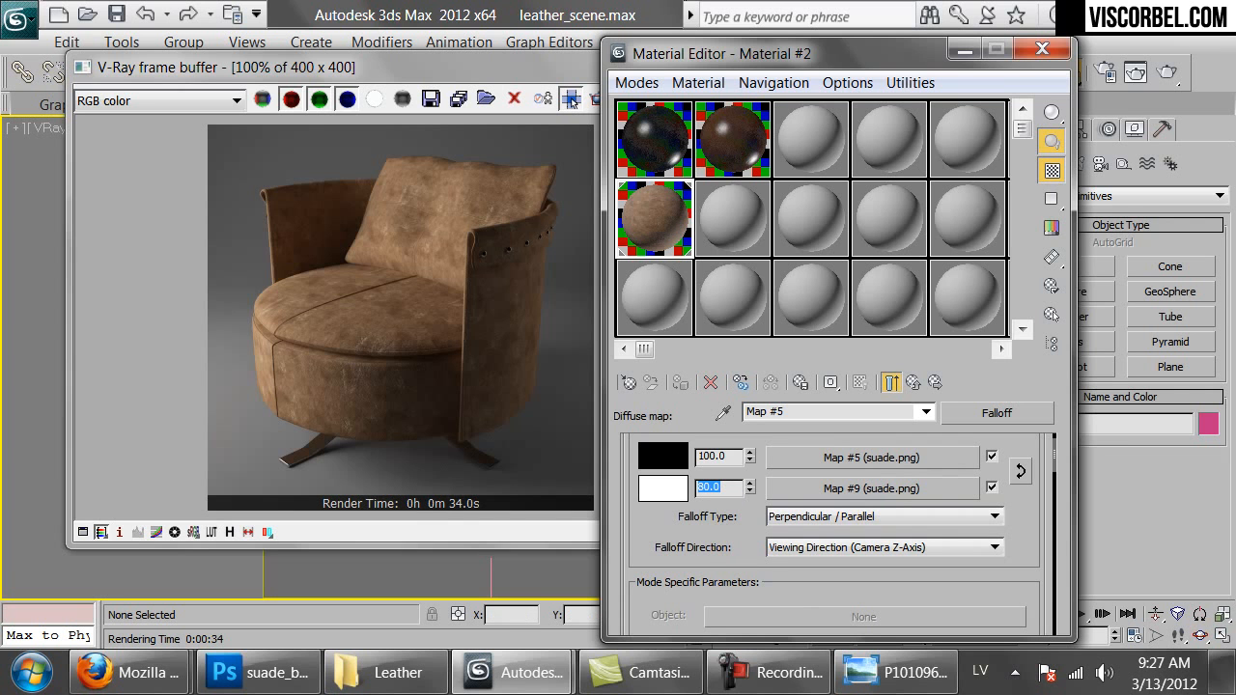
double_click(687, 216)
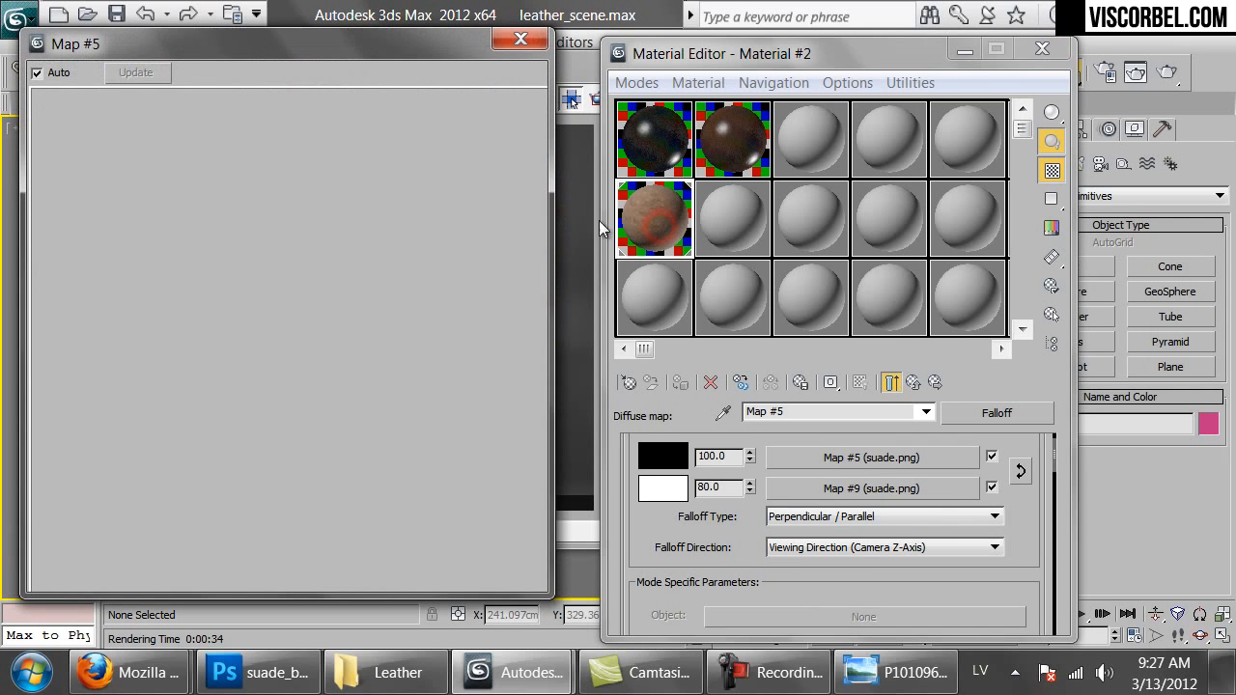
double_click(722, 488)
type("70")
key("Return")
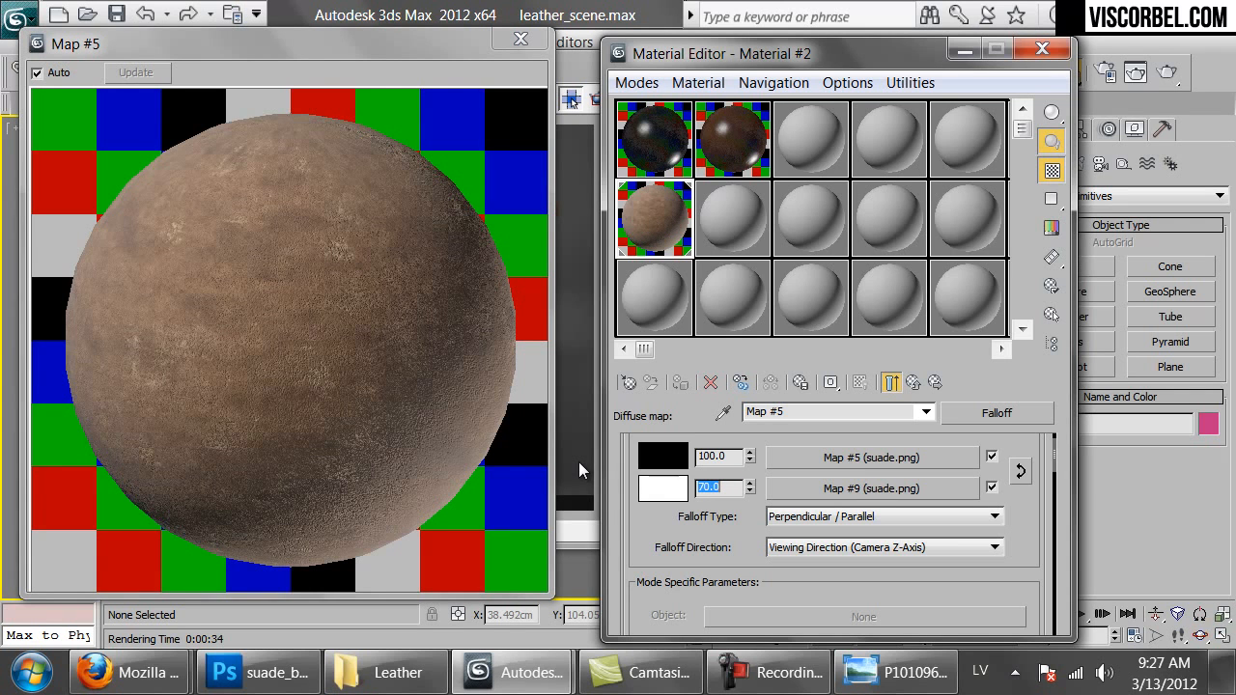
Step: Set the Falloff's side color to a pale peach with RGB 255, 214, 186
left_click(663, 489)
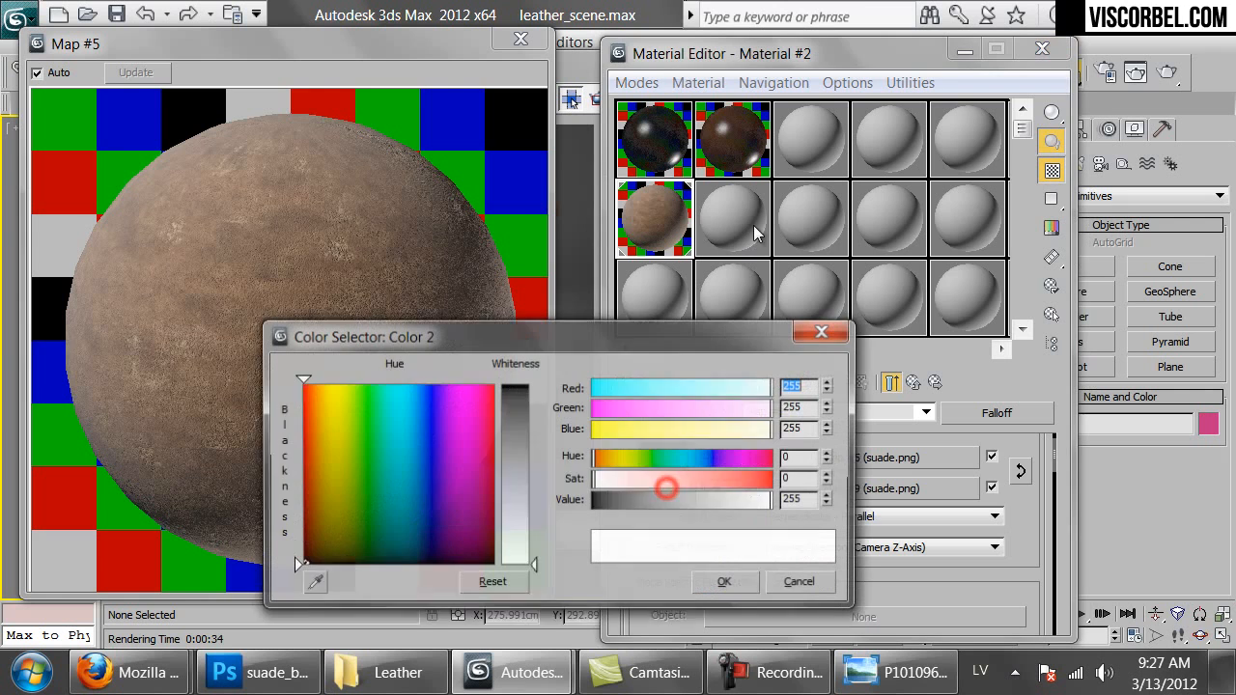
left_click(608, 476)
left_click(608, 459)
mouse_move(625, 480)
left_mouse_down()
mouse_move(641, 483)
mouse_move(603, 458)
left_mouse_up()
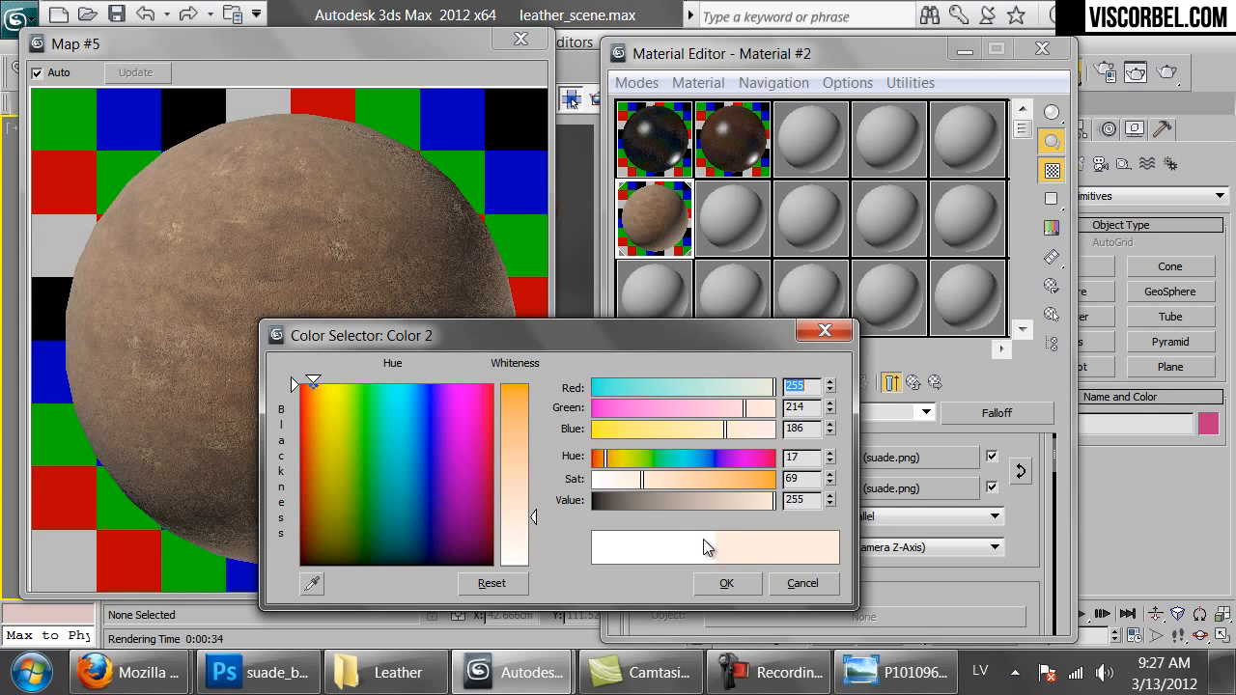
left_click(725, 582)
Step: Convert the end point of the Falloff's mix curve to Bezier-Corner and pull its handle down to bend the curve
left_click_drag(1036, 581, 1032, 471)
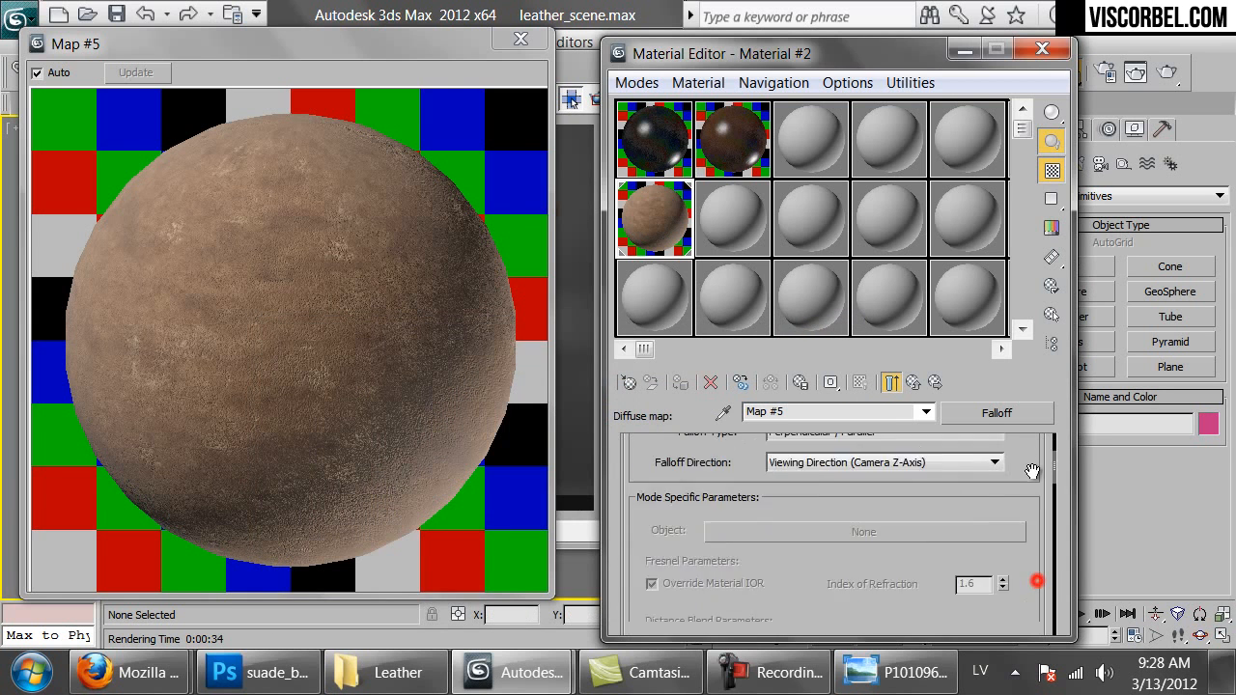
scroll(1023, 483, "down", 6)
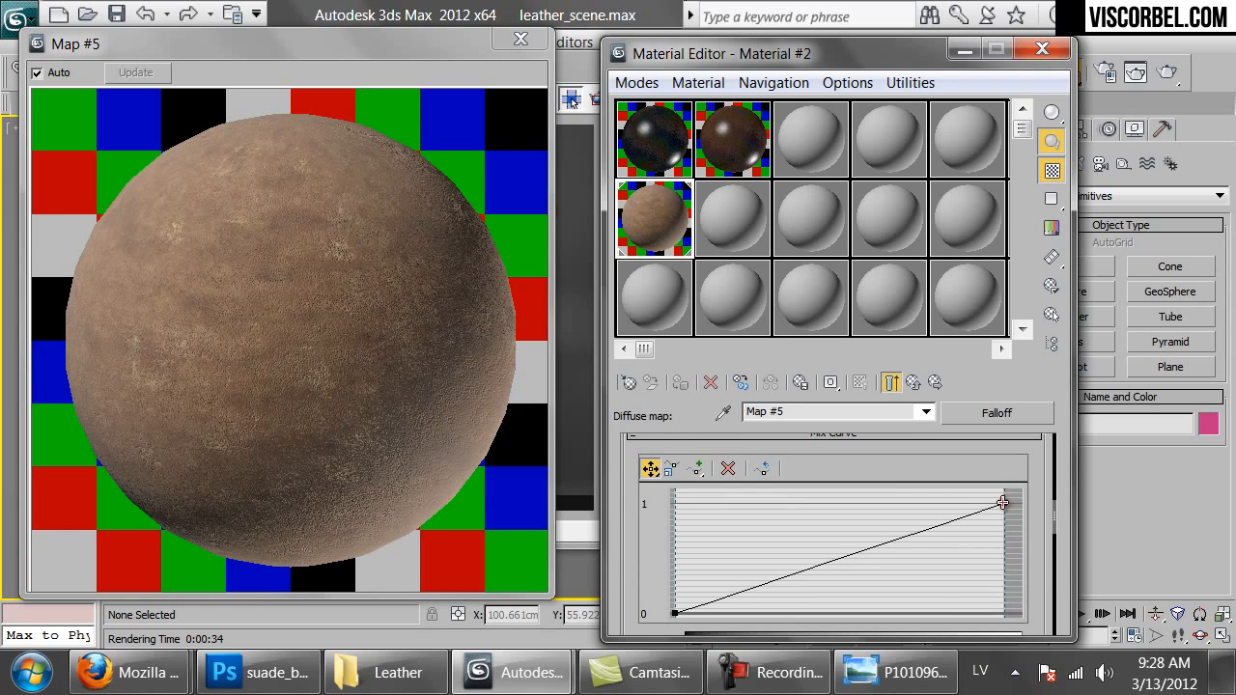
right_click(1002, 502)
left_click(1038, 557)
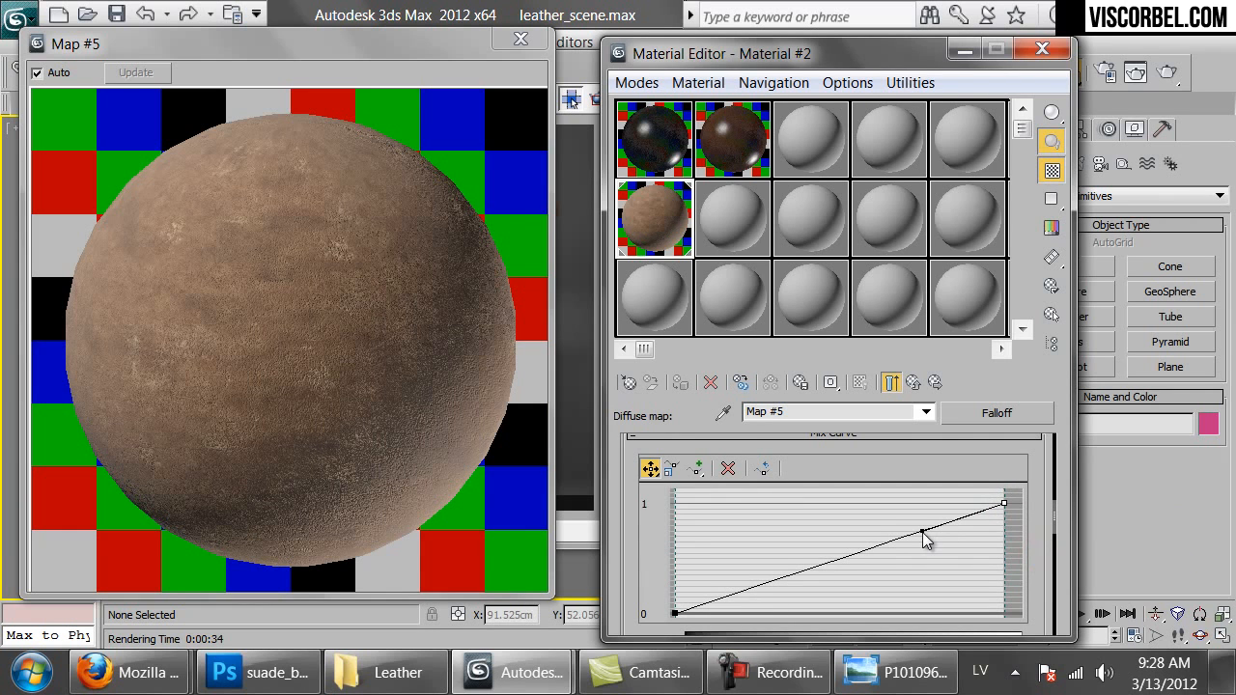
left_click_drag(923, 538, 1026, 595)
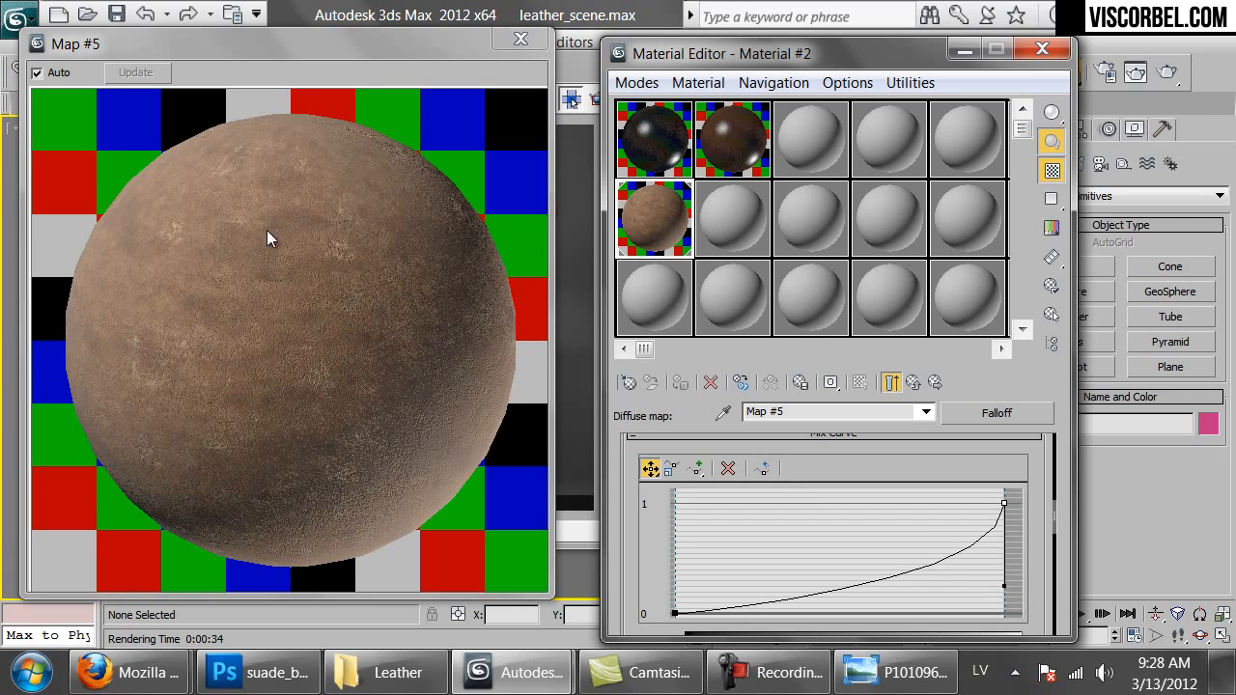
Step: Convert the mix curve's start point to Bezier-Corner and adjust both handles so the curve starts flat and rises steeply near the end
right_click(675, 611)
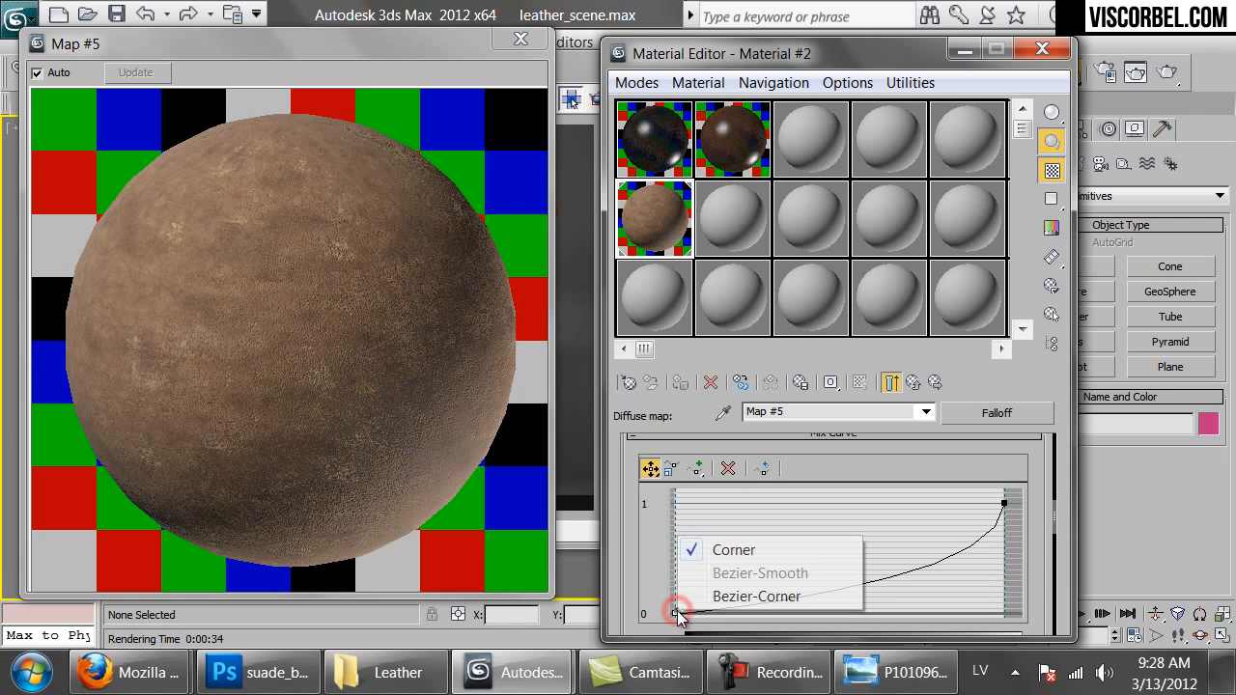
left_click(755, 596)
left_click_drag(758, 587, 894, 639)
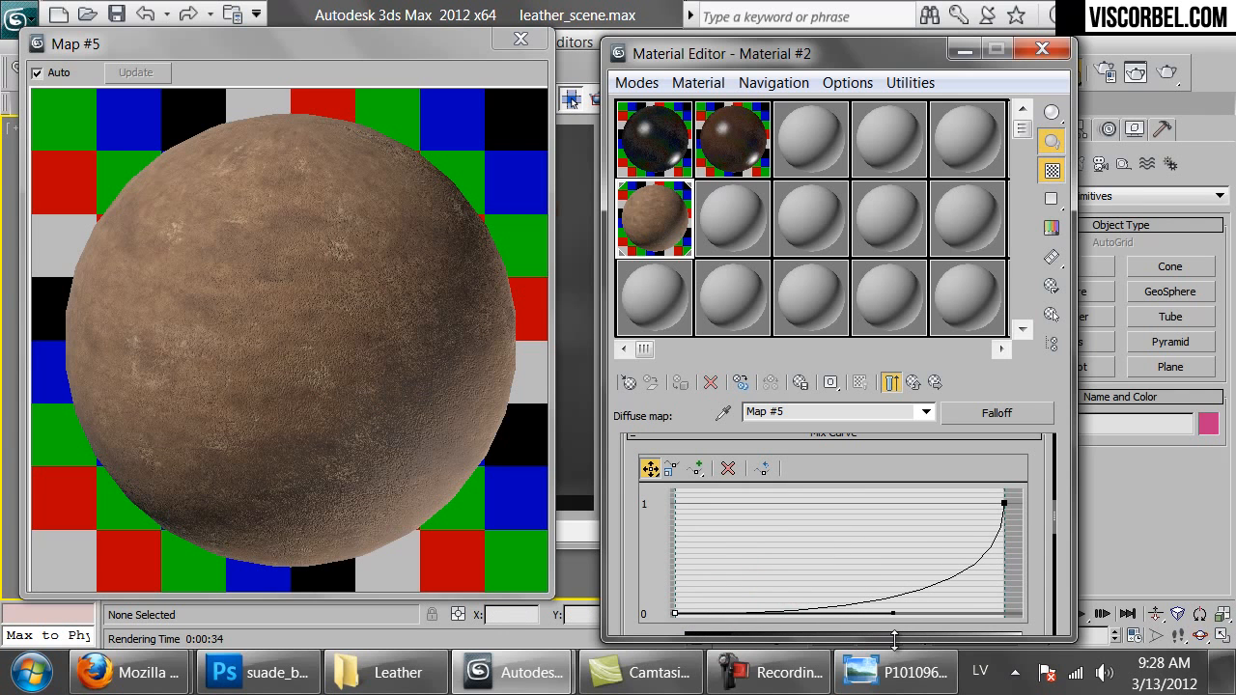
right_click(1004, 503)
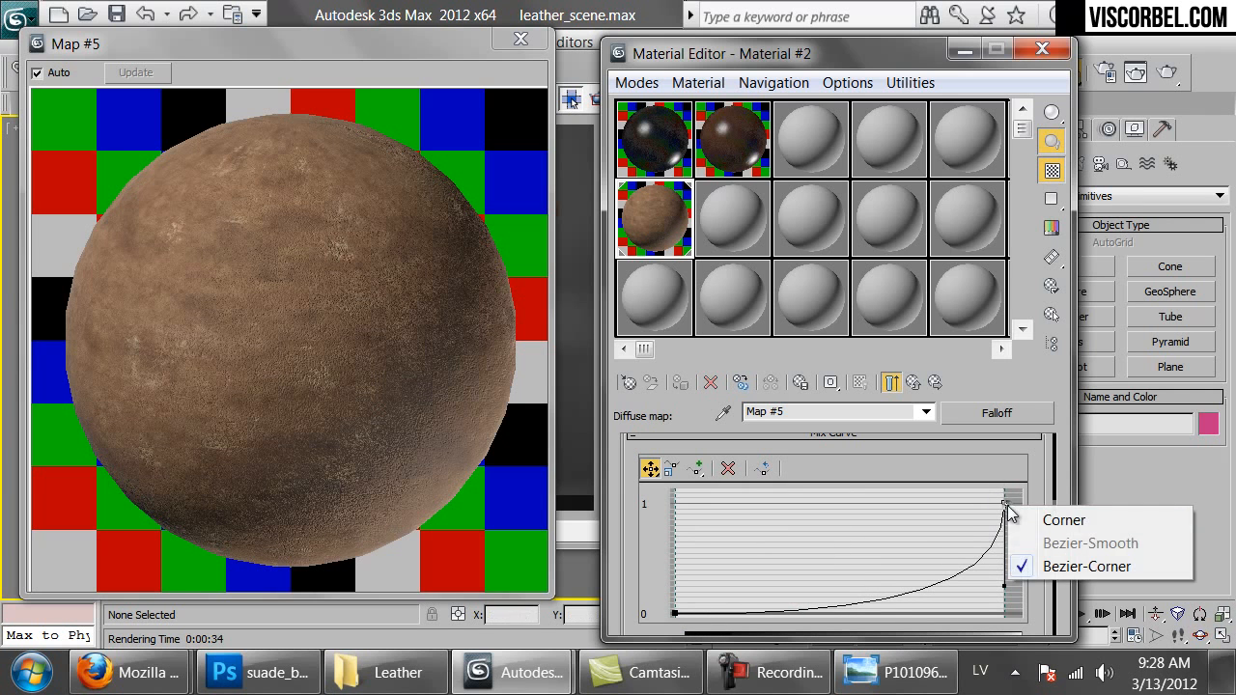
left_click(1029, 563)
left_click_drag(1004, 585, 952, 533)
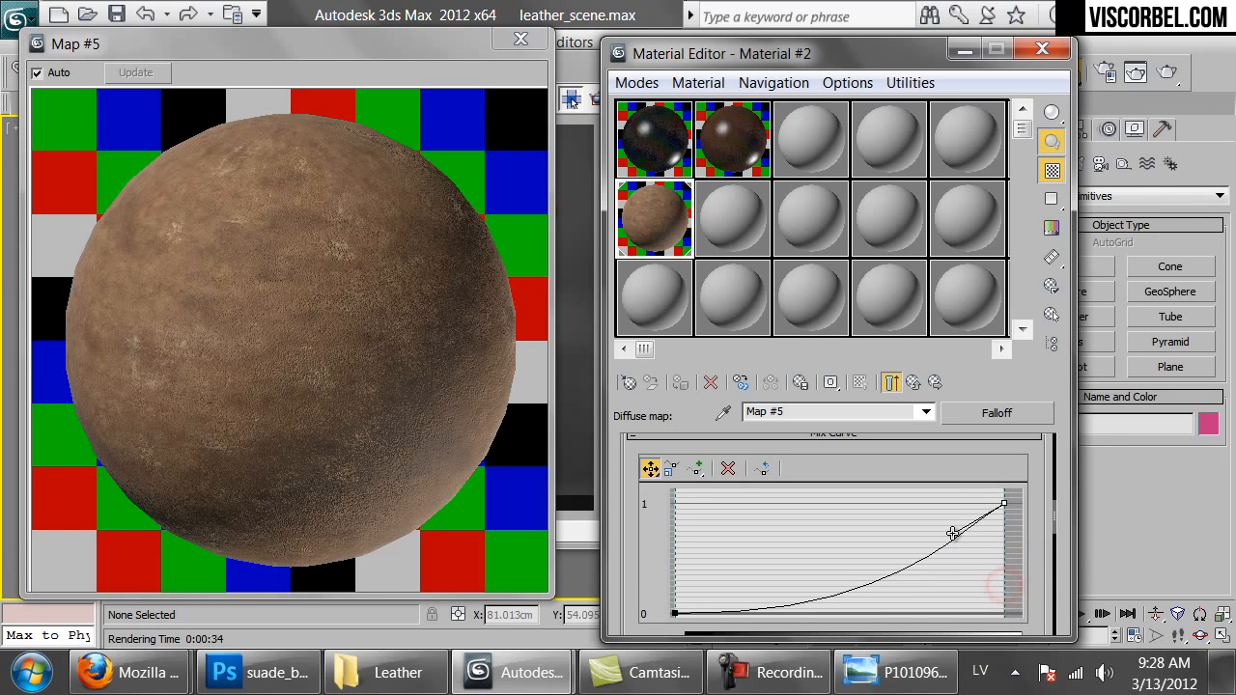
left_click_drag(677, 611, 1059, 643)
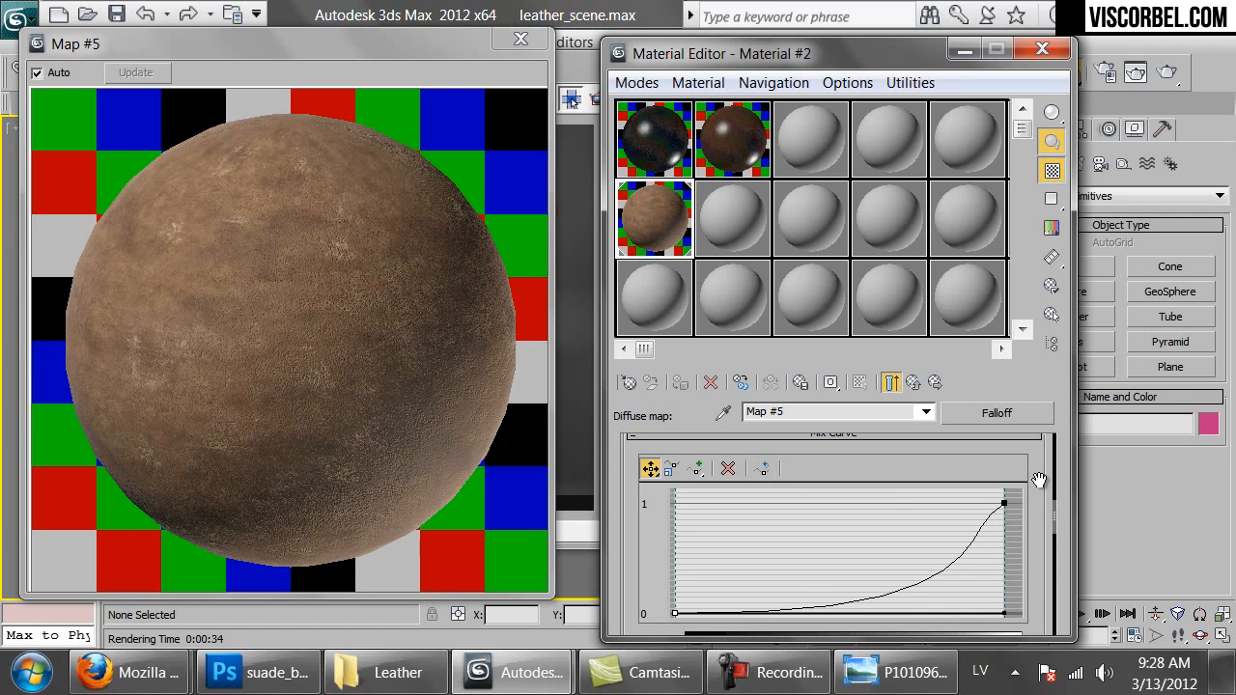
Step: Close the enlarged preview and render the armchair with the updated suede reflection and diffuse falloff
left_click(520, 39)
left_click(1166, 73)
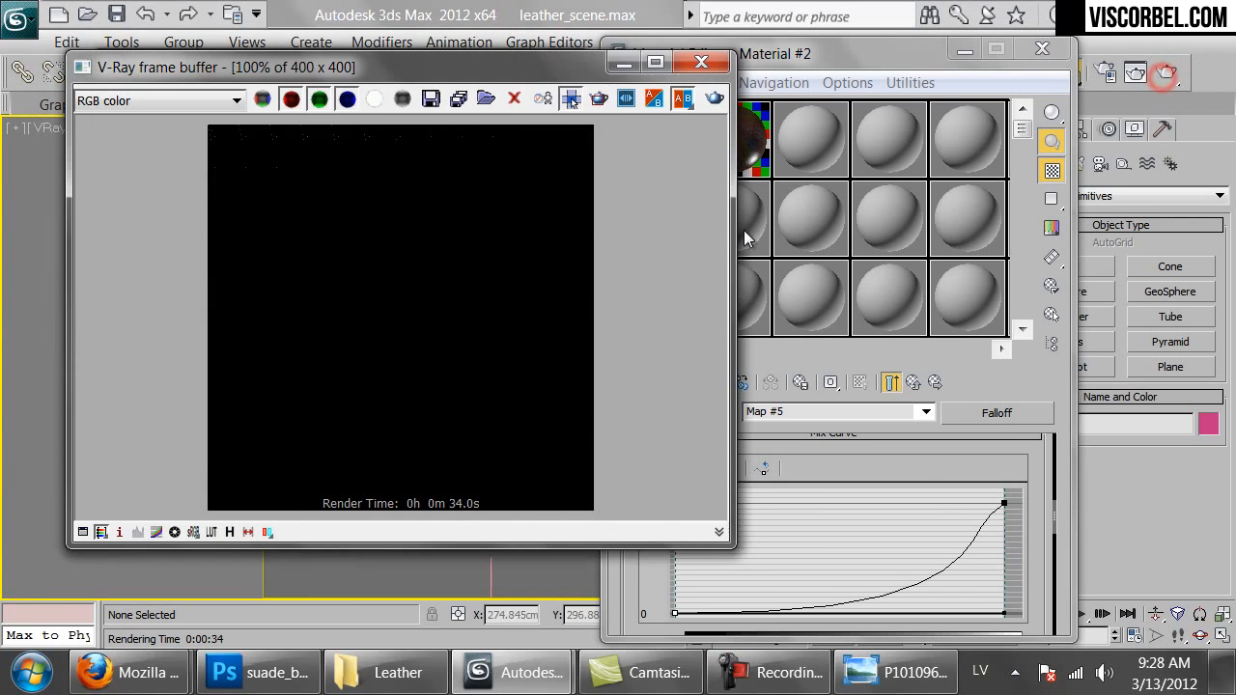
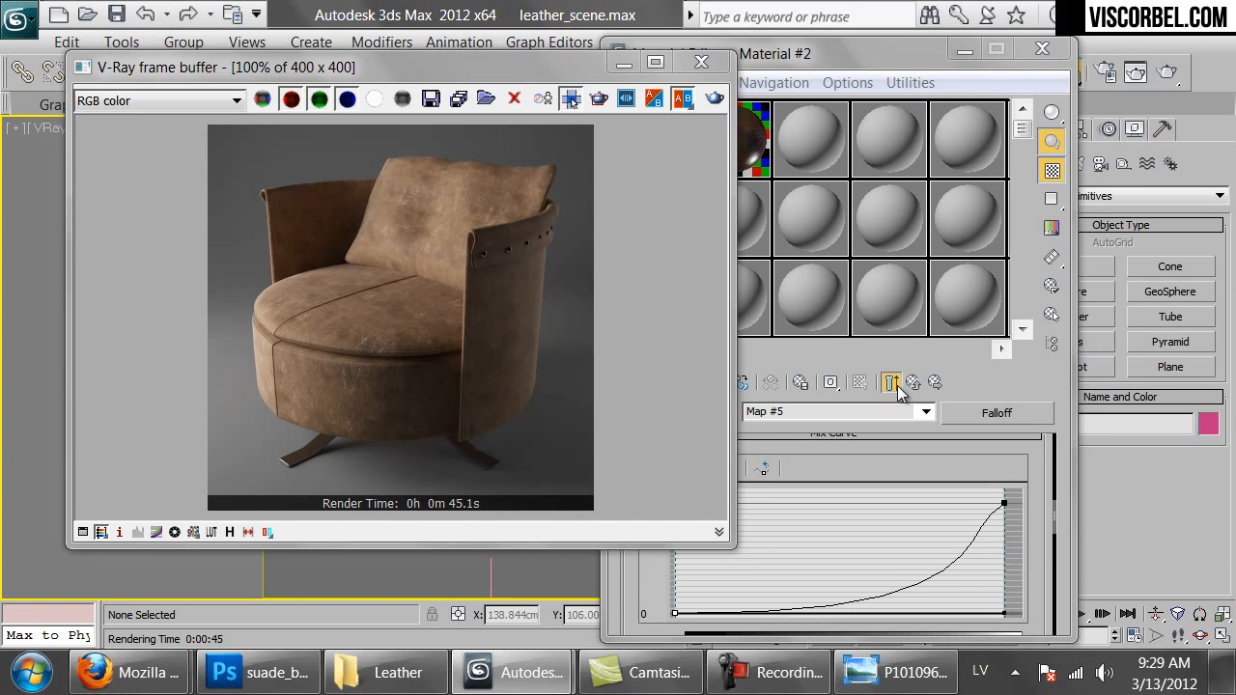
Step: Replace the suede material's bump bitmap with a Mix map, keeping the old suade_bump.png map as a sub-map
left_click(912, 383)
scroll(715, 509, "down", 20)
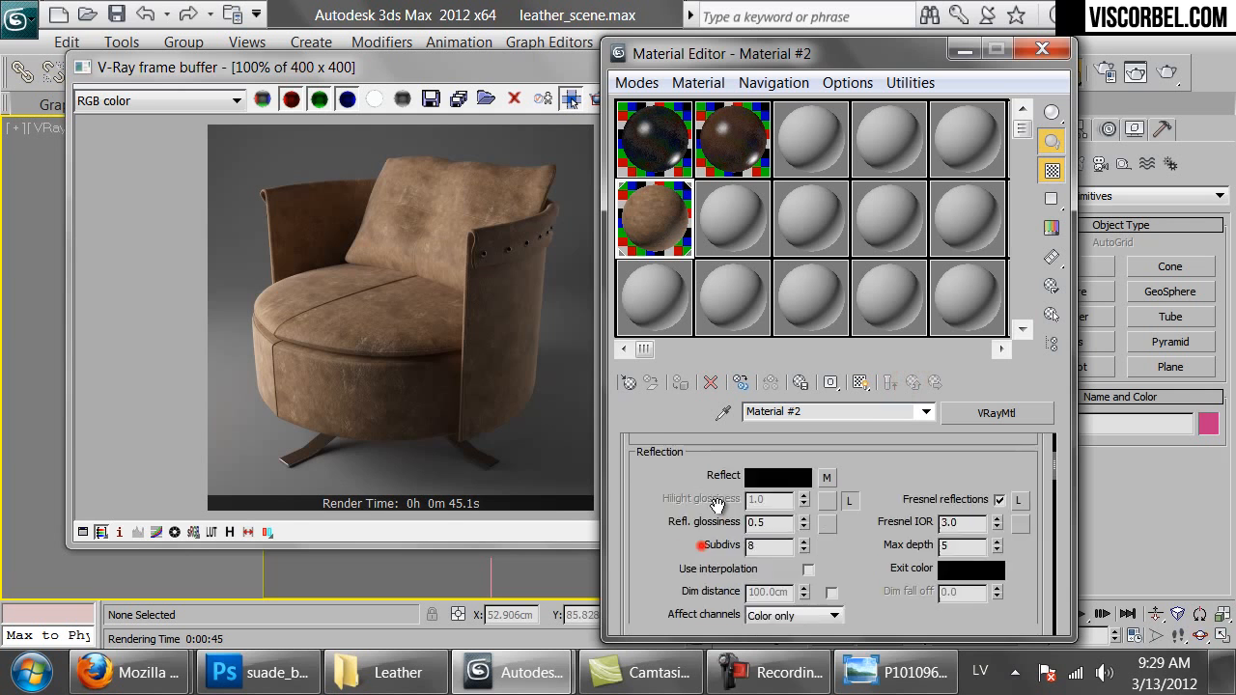
scroll(810, 498, "down", 2)
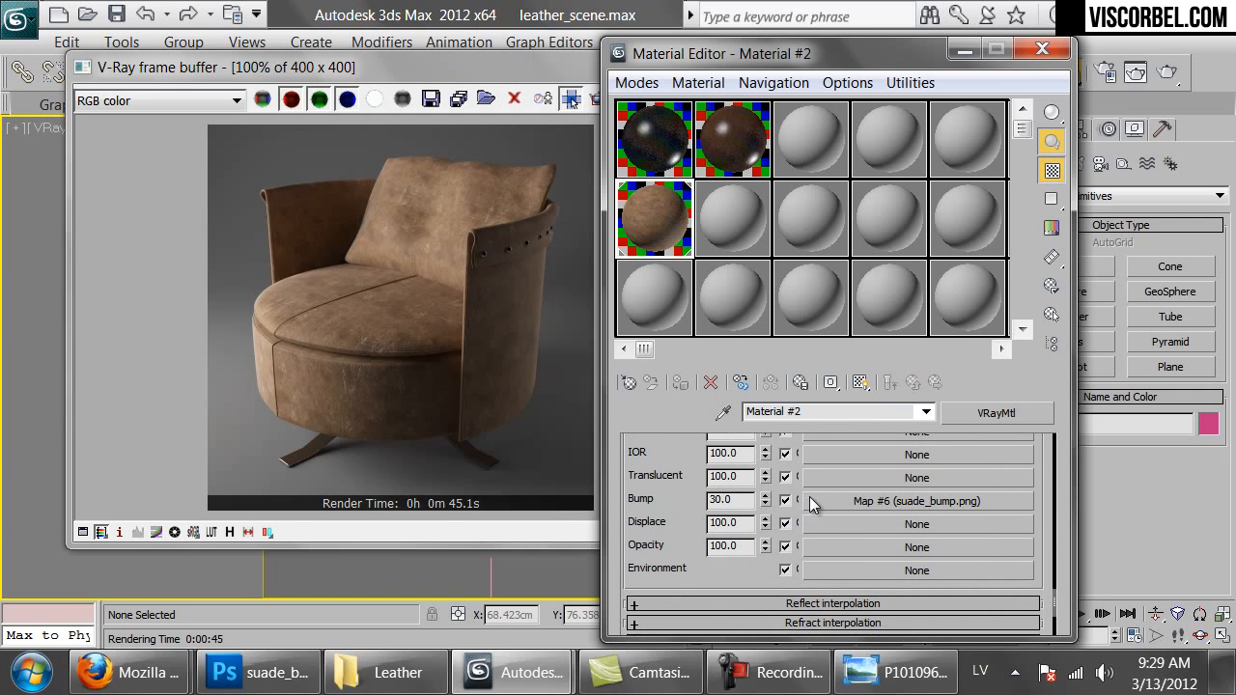
left_click(864, 504)
left_click(996, 413)
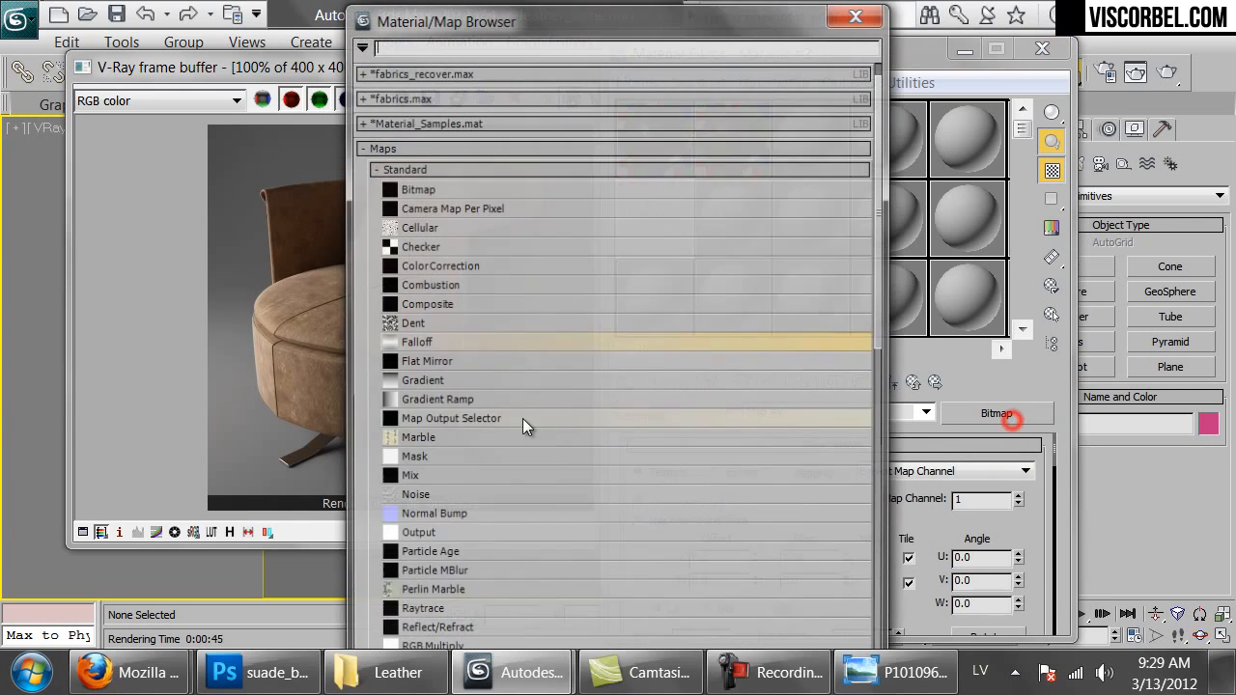
double_click(392, 479)
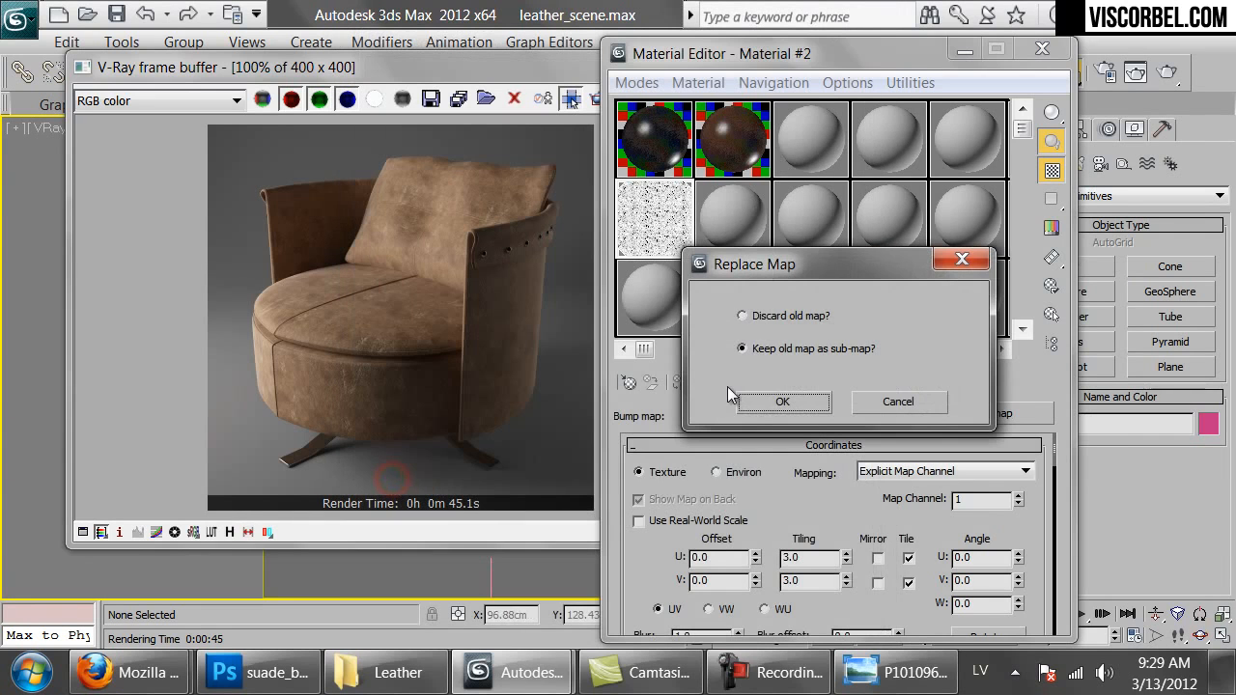
left_click(781, 402)
Step: Load fabric_folds.png from the Fabrics texture folder as a bitmap for the Mix map's Color #2
left_click(912, 530)
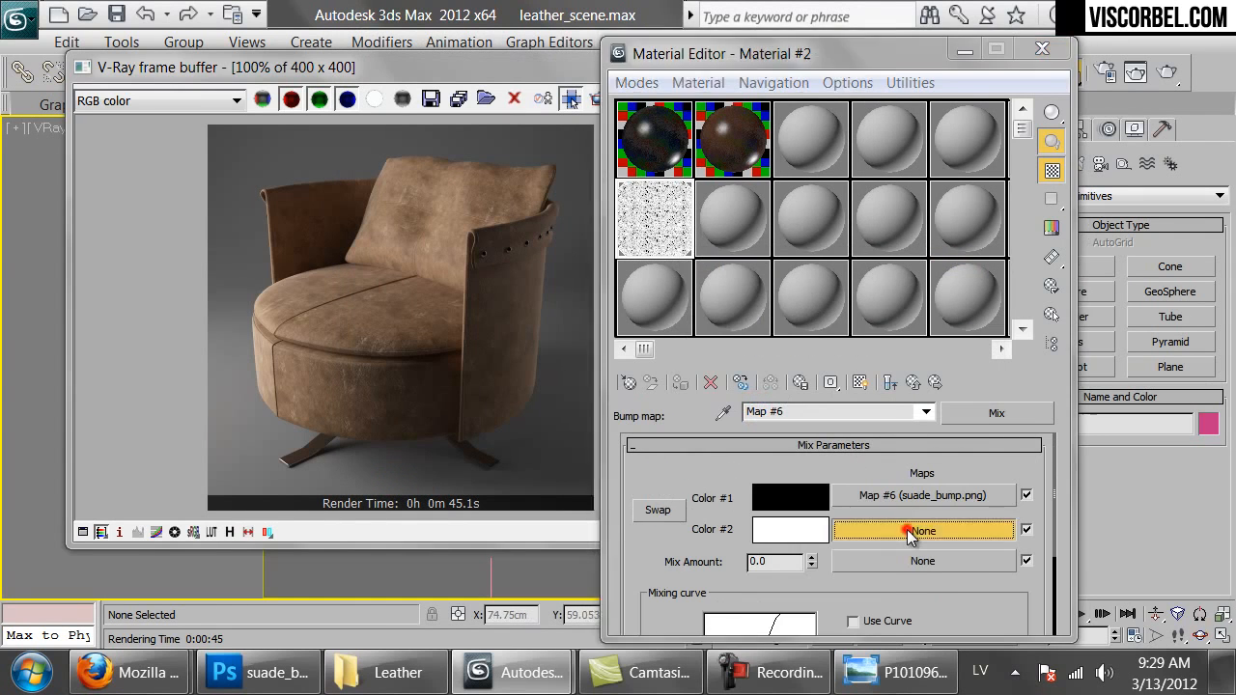
double_click(447, 188)
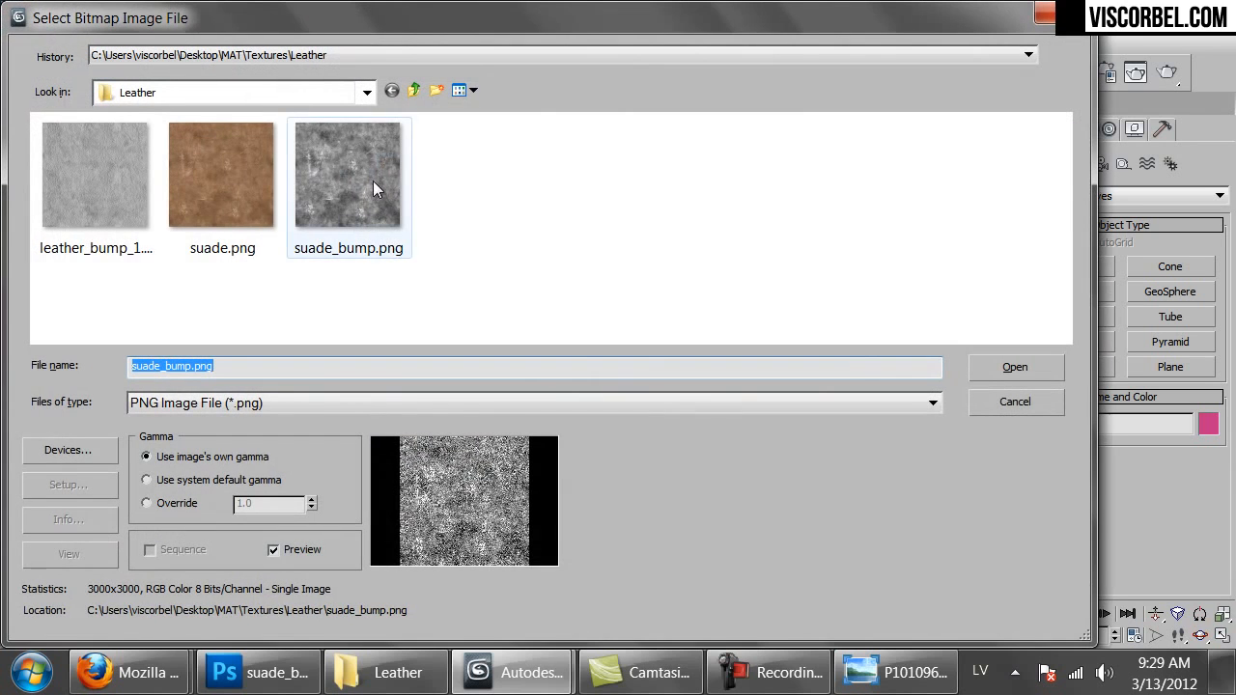
left_click(422, 90)
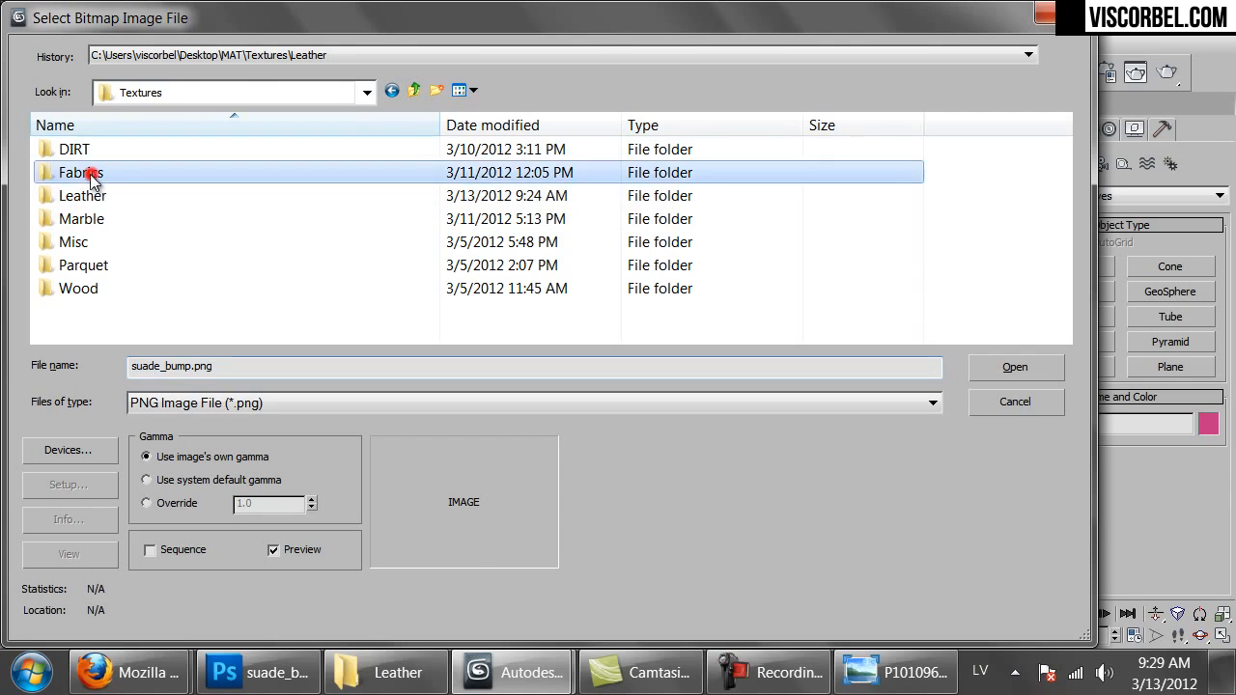
double_click(89, 174)
double_click(639, 219)
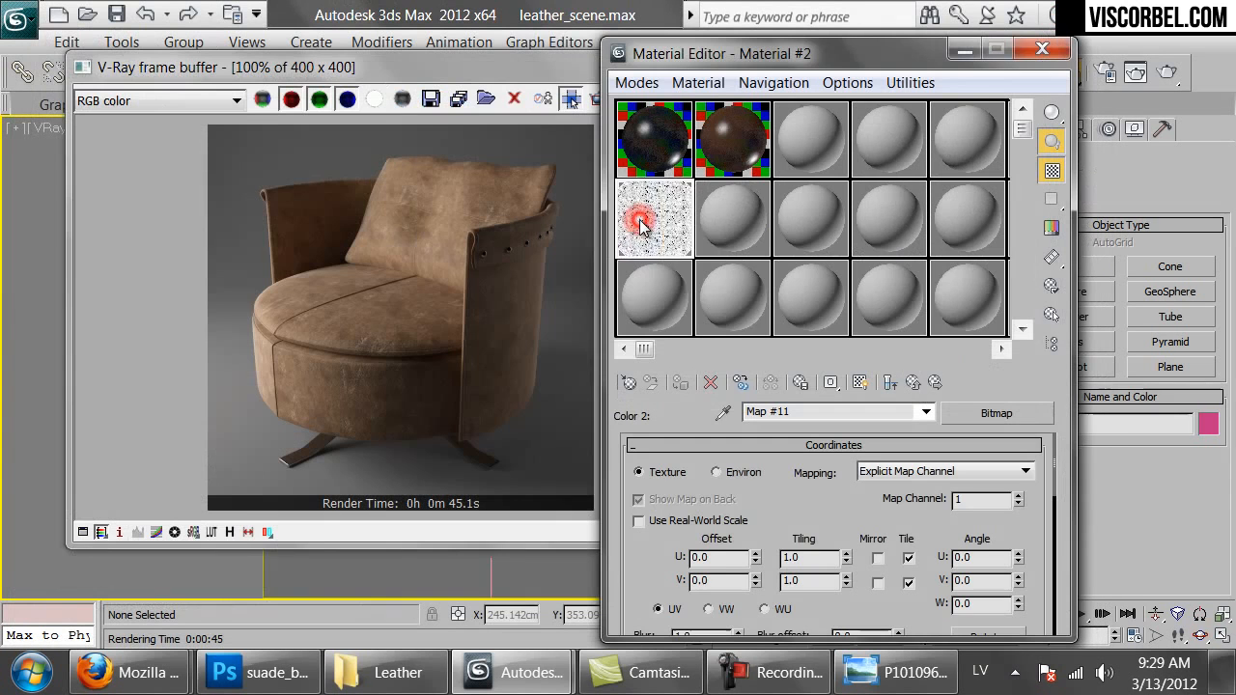
Step: Close the rendered image and show the fabric folds bitmap on the armchair in the viewport, moving the Material Editor off the chair
left_click(550, 67)
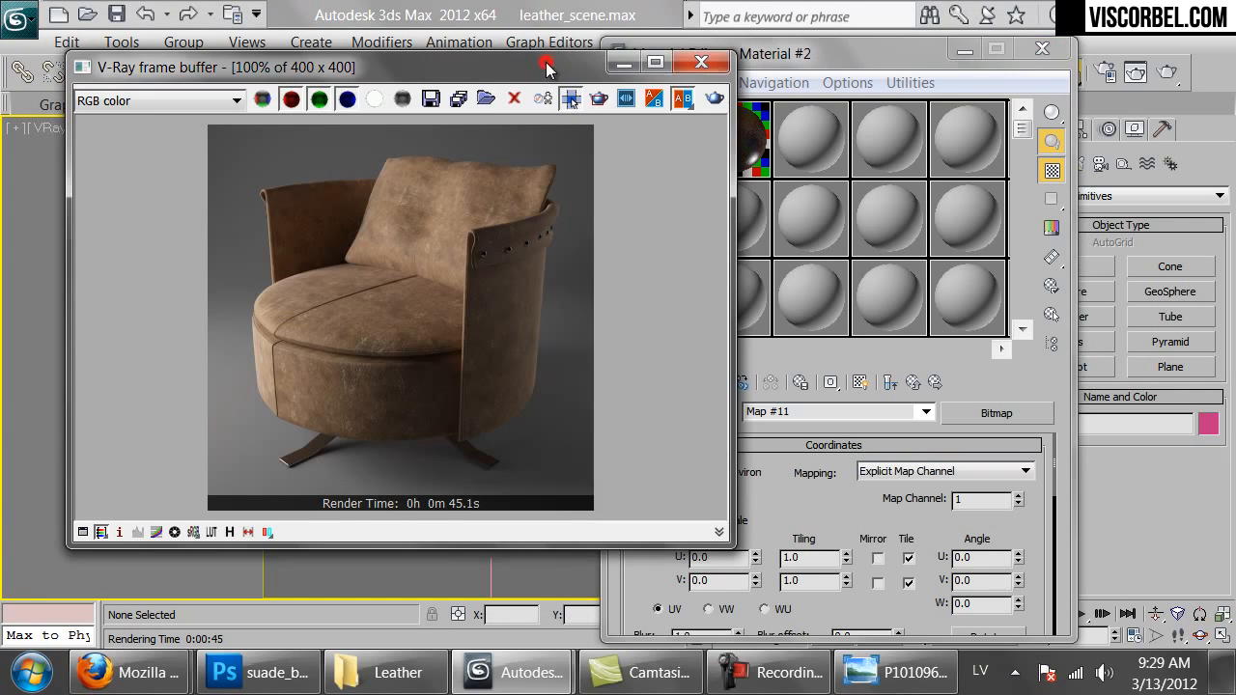
left_click(719, 62)
left_click(860, 382)
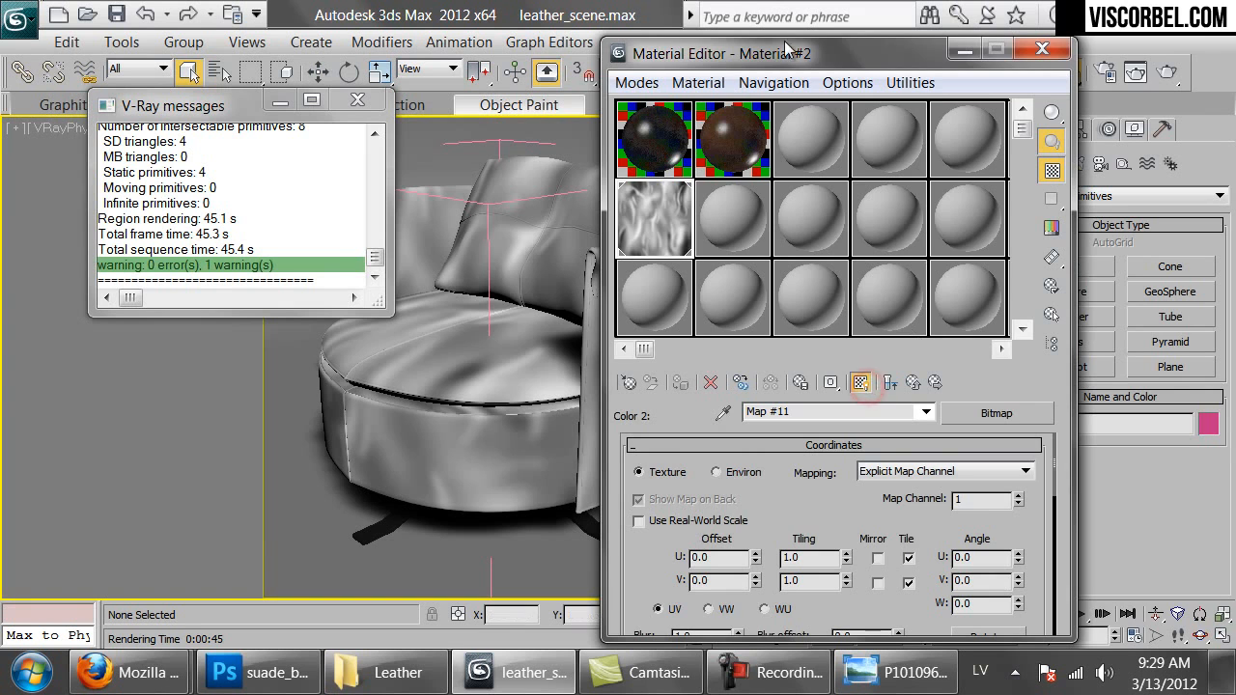
left_click_drag(731, 40, 889, 60)
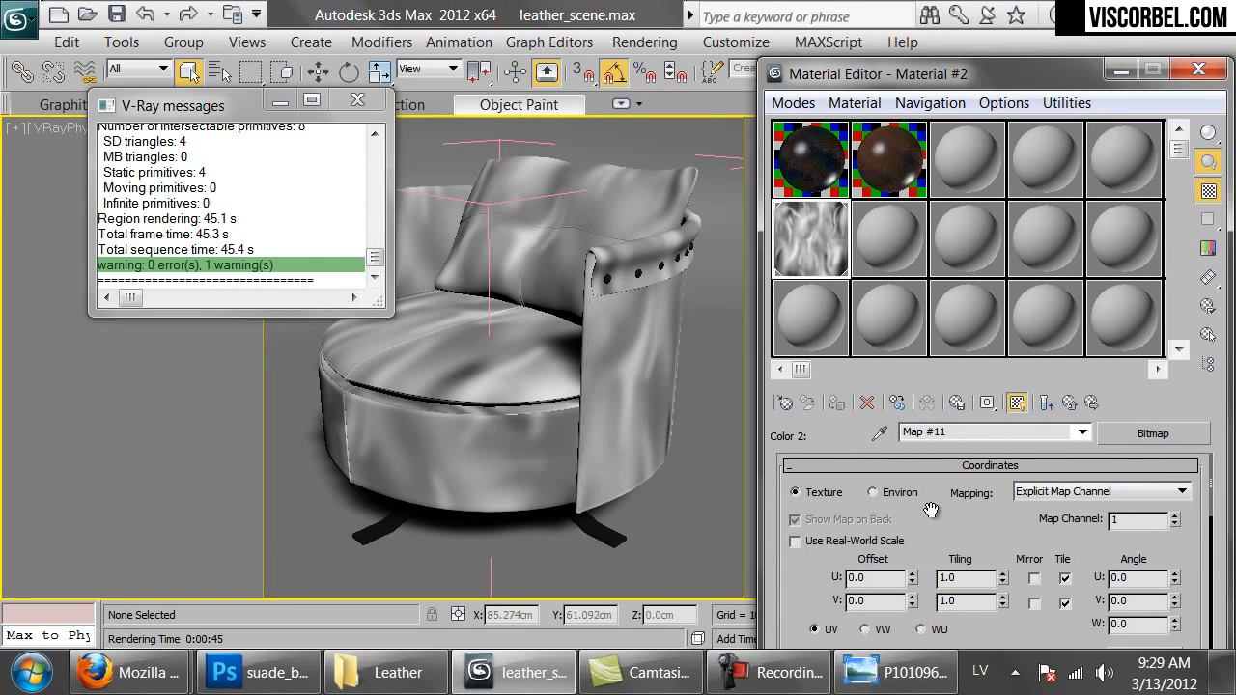
Step: Set the fabric folds bitmap's tiling to 2.0 in both U and V
double_click(966, 578)
type("2")
key("Return")
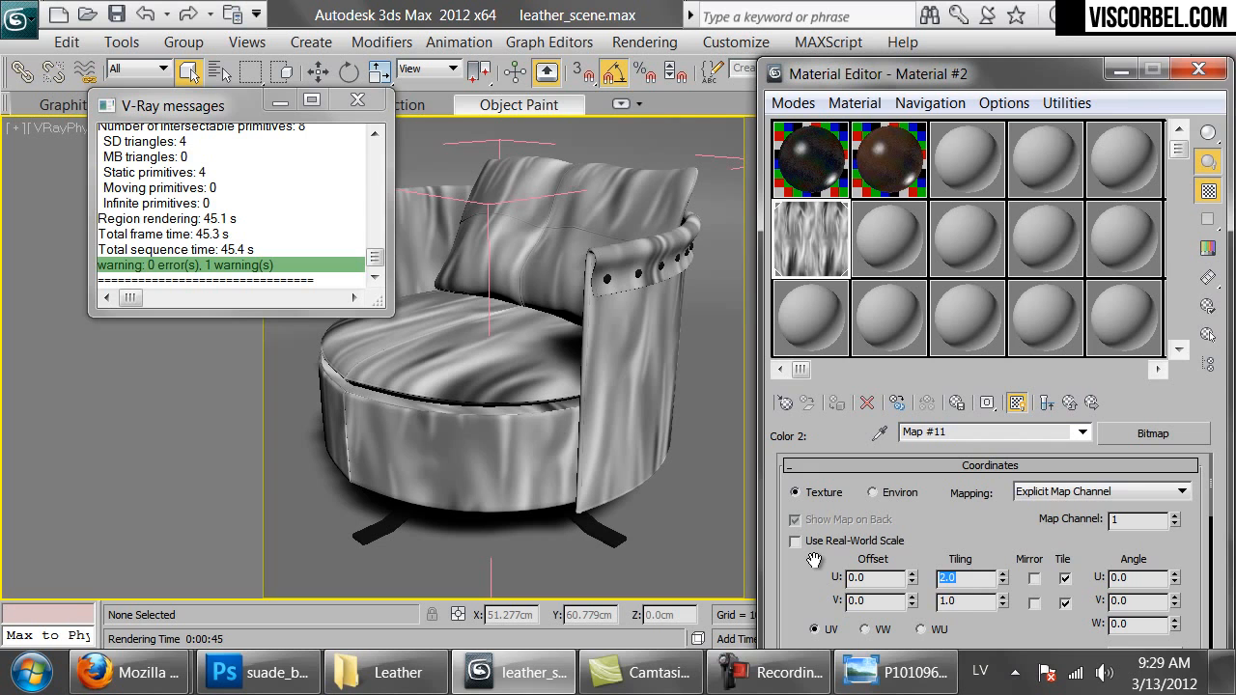
type("2")
key("Return")
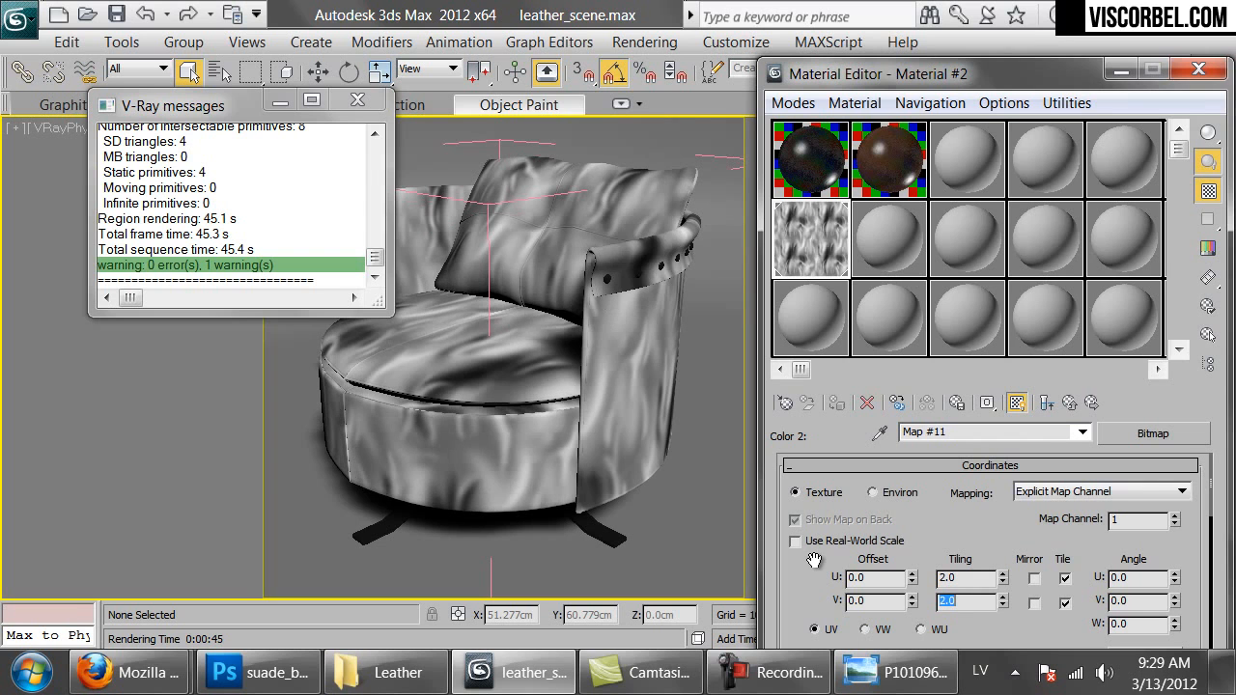
Step: Try a U tiling of 3.0 on the fabric folds bitmap
double_click(968, 577)
type("3")
key("Return")
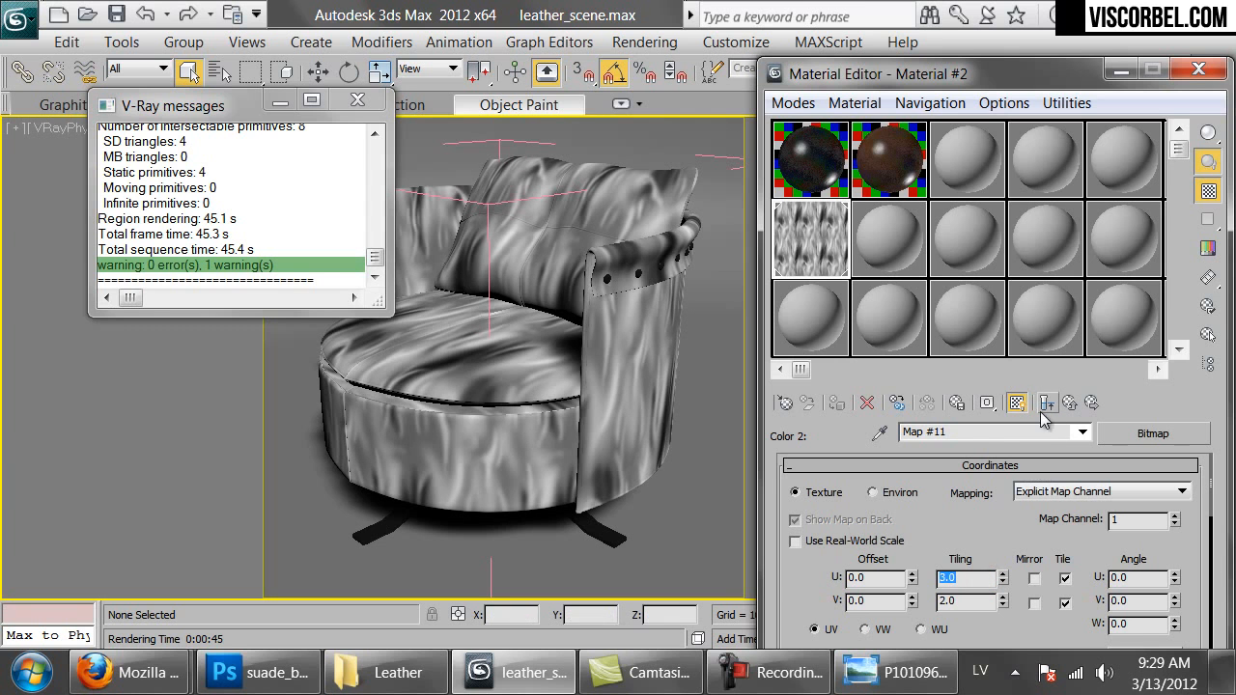
key("Tab")
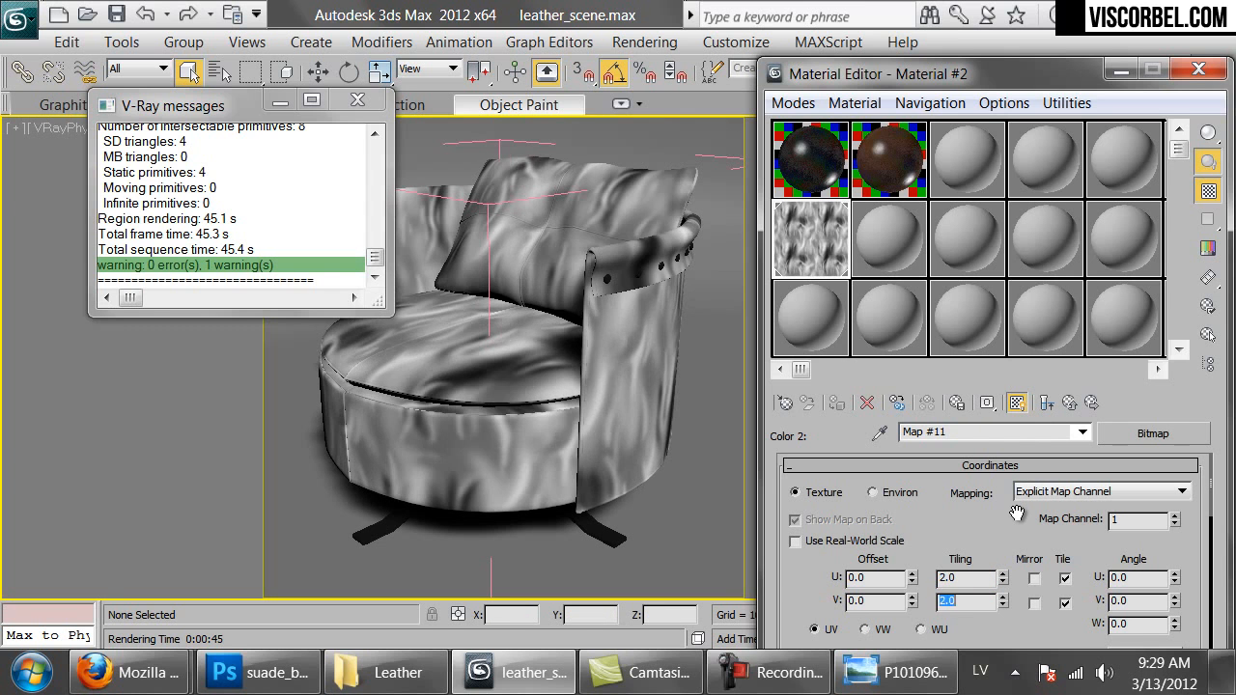
Step: Set the fabric folds bitmap's V tiling to 1.5 and move the Material Editor clear of the render controls
type("1.5")
key("Return")
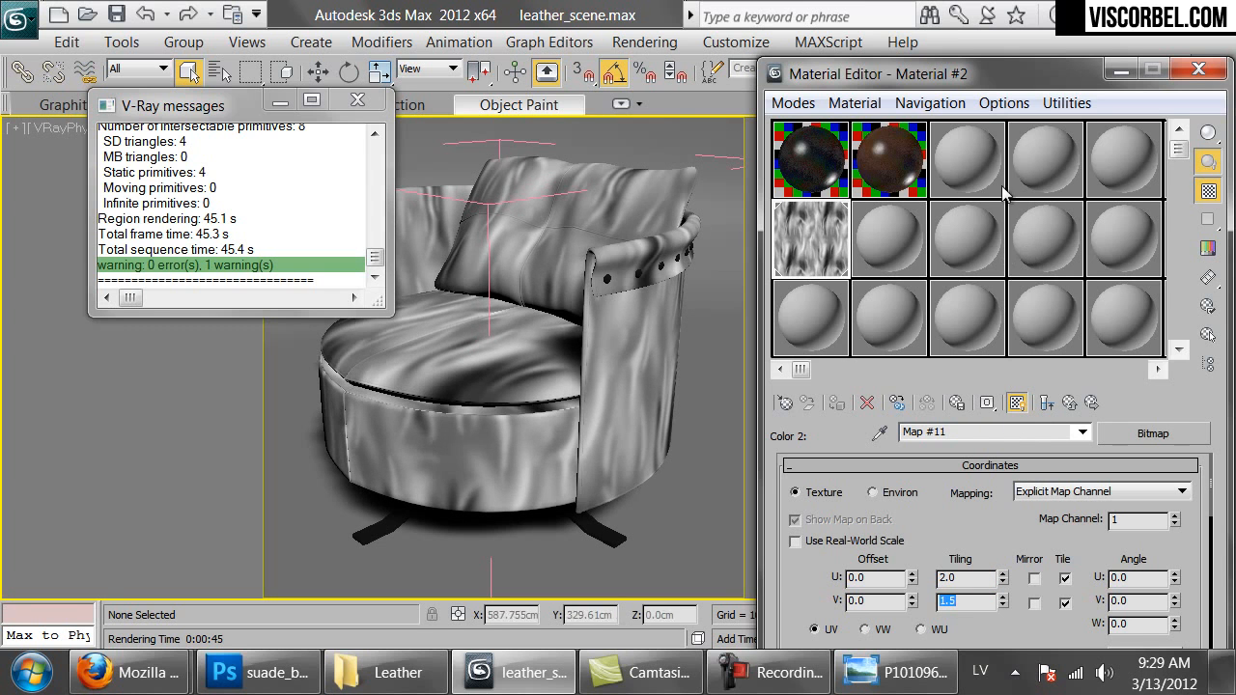
left_click_drag(998, 76, 883, 41)
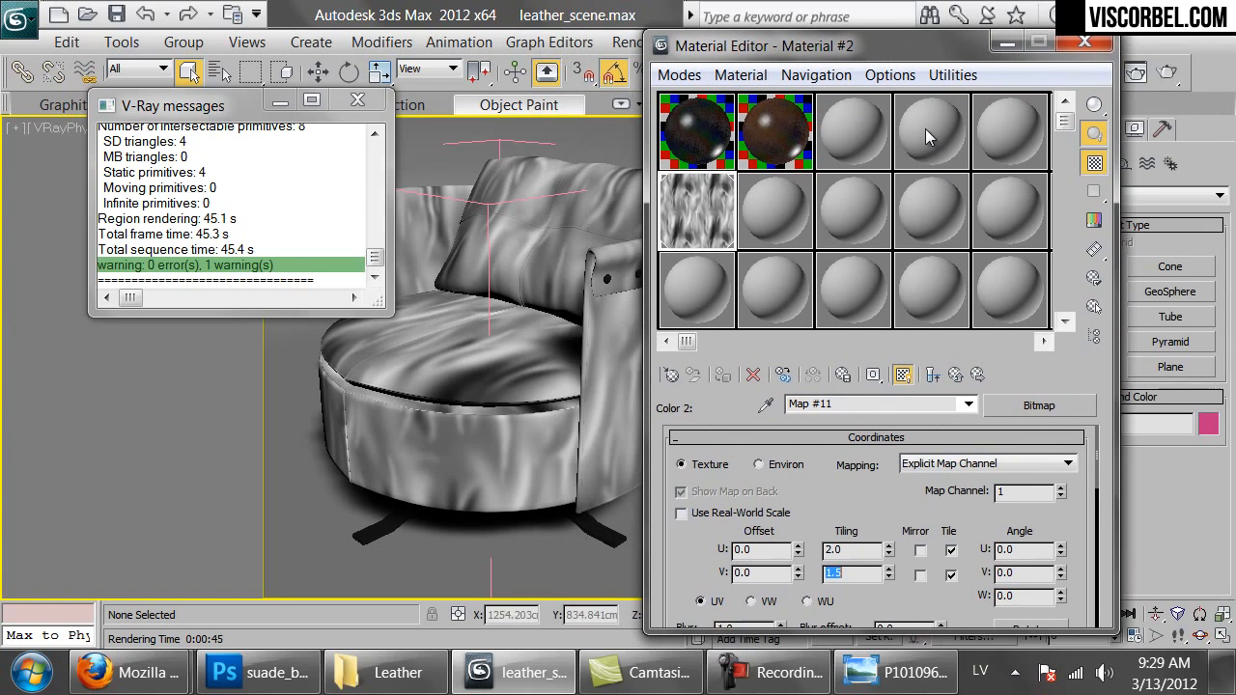
Step: Set the bump Mix map's Mix Amount to 50 and open an enlarged preview of the full material
left_click(959, 376)
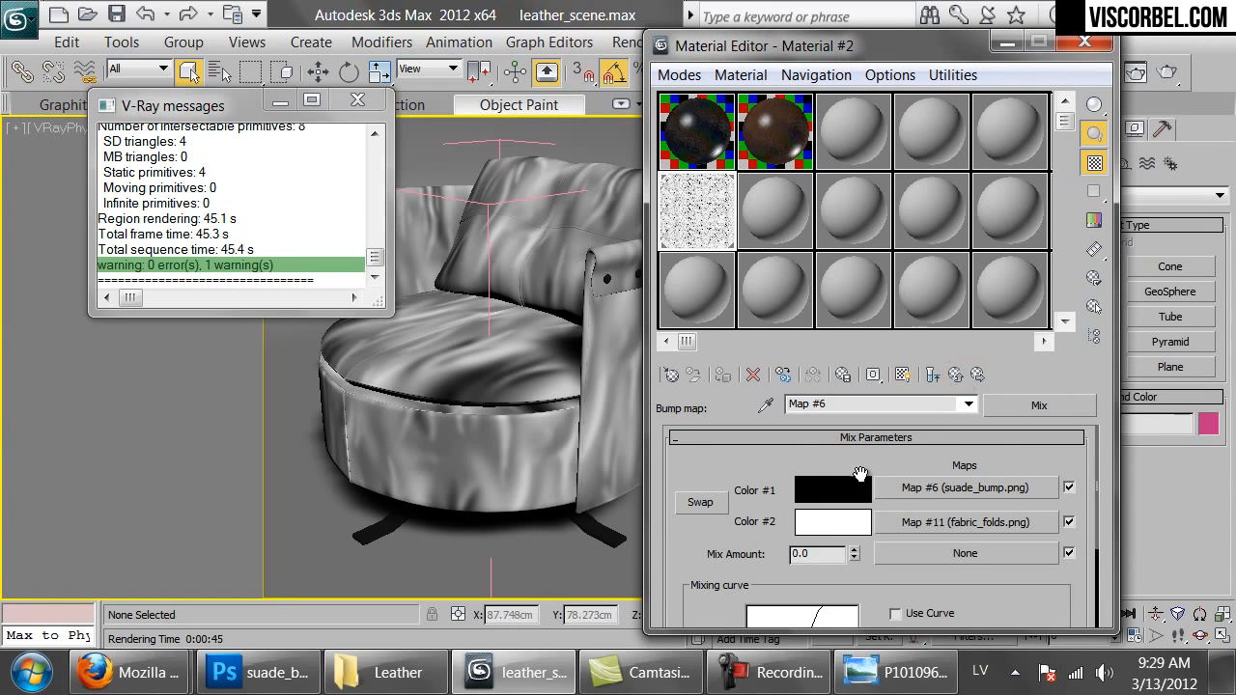
double_click(821, 553)
type("50")
key("Return")
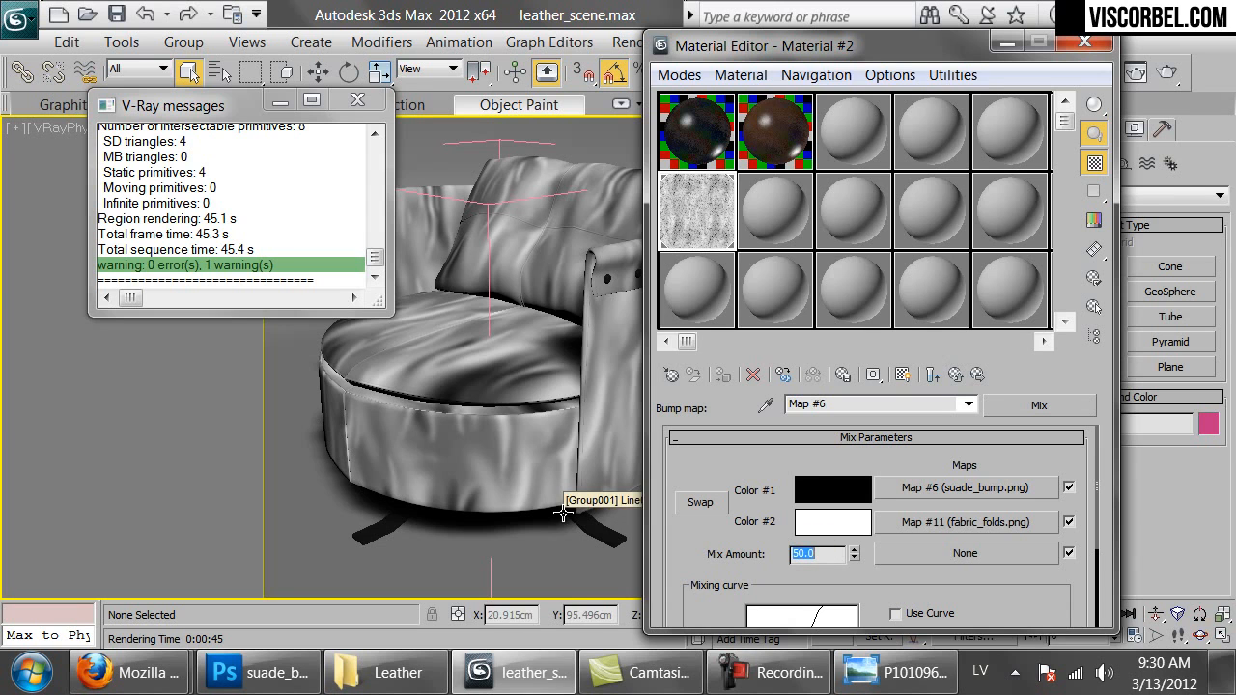
left_click(933, 374)
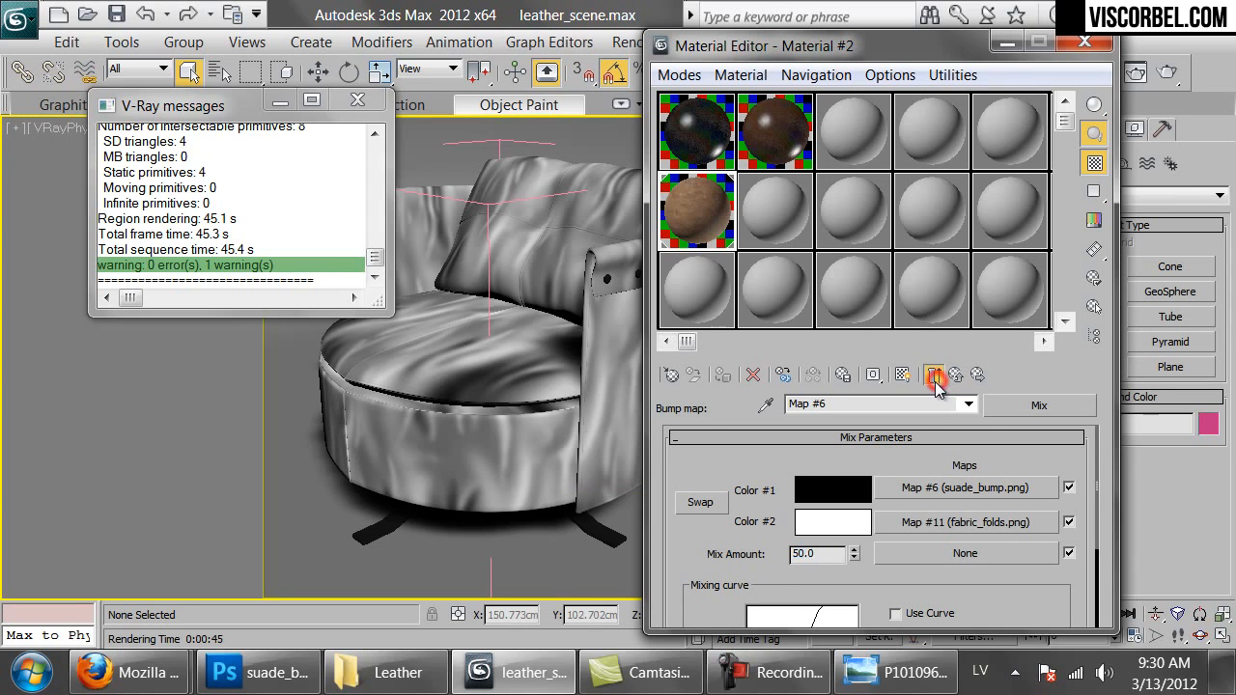
double_click(704, 223)
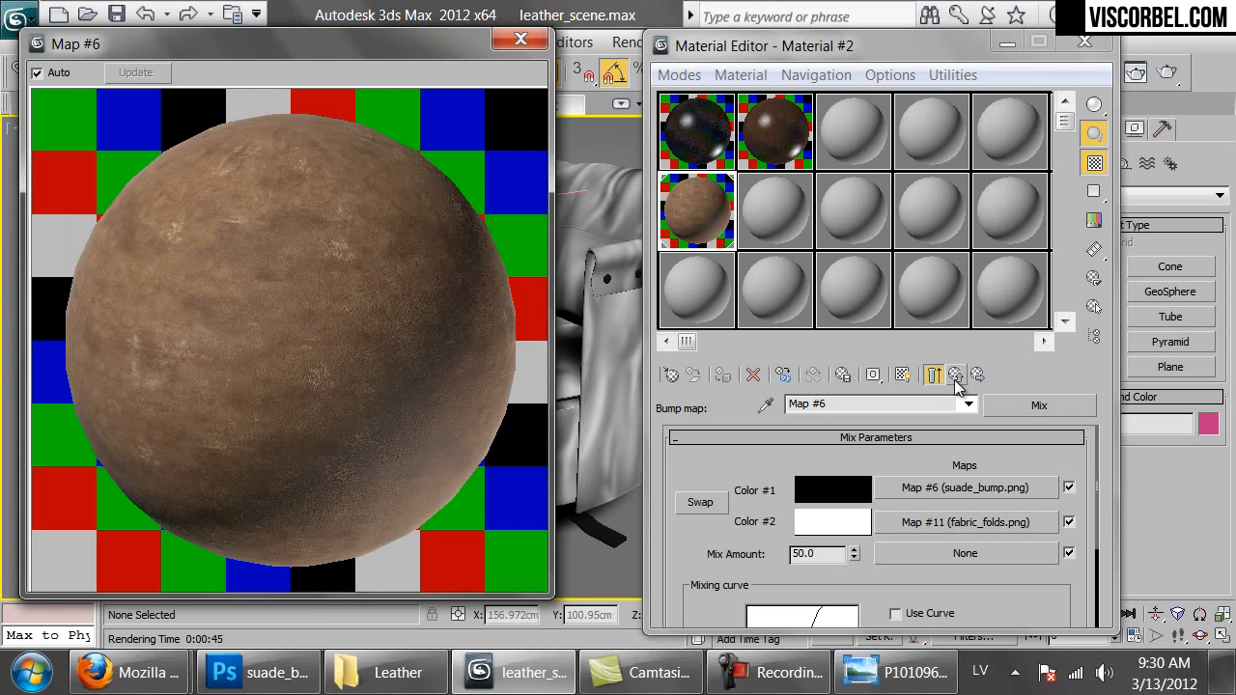
Step: Raise the suede material's bump amount to 100
left_click(956, 377)
double_click(773, 492)
type("60")
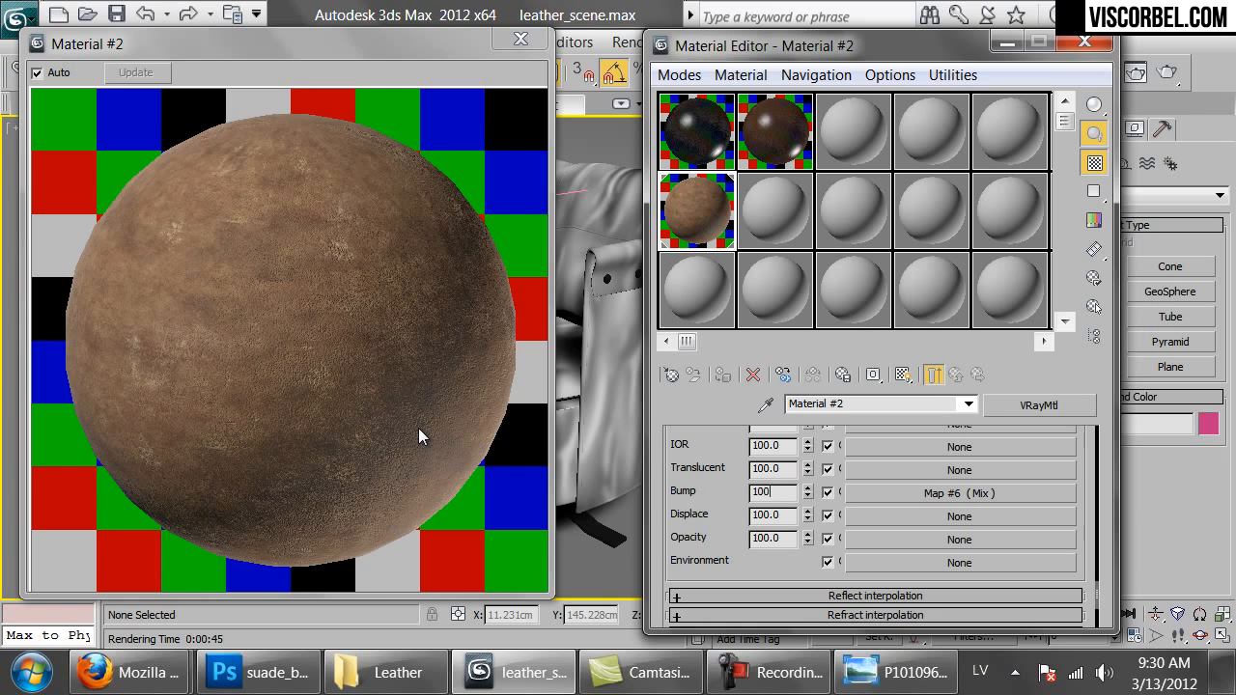
Step: Set the bump Mix map's Mix Amount to 75 and close the enlarged material preview
left_click(864, 495)
double_click(813, 554)
type("75")
key("Return")
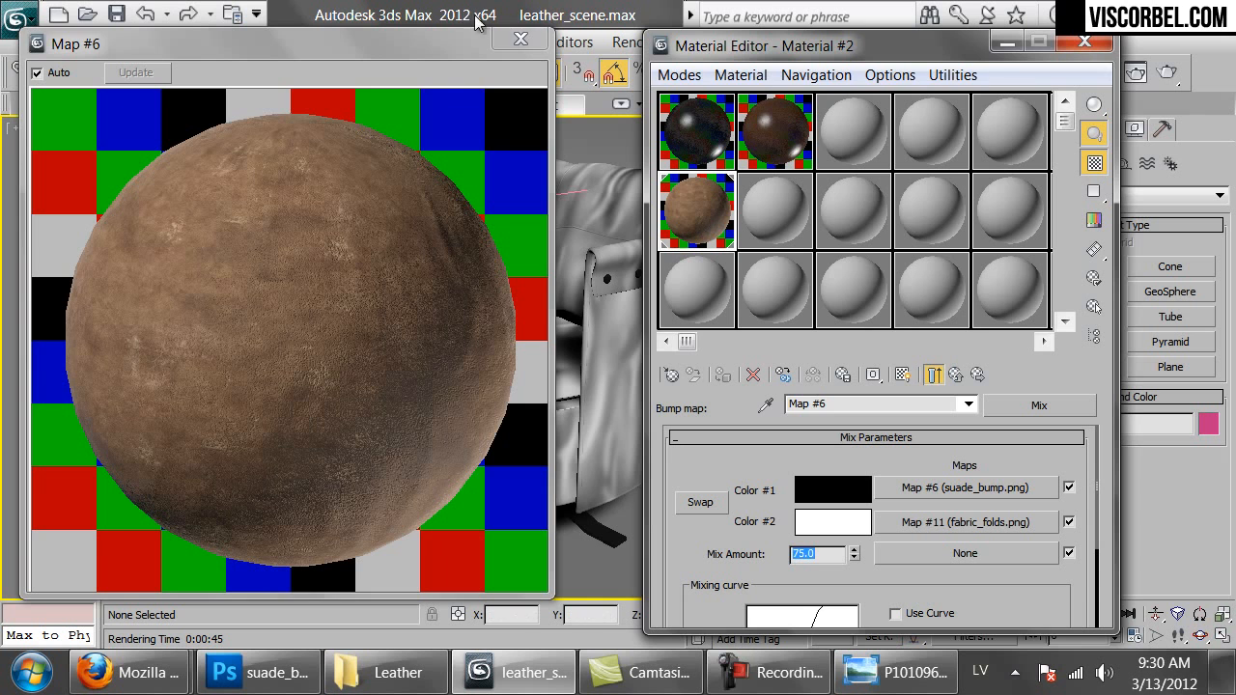
left_click(521, 41)
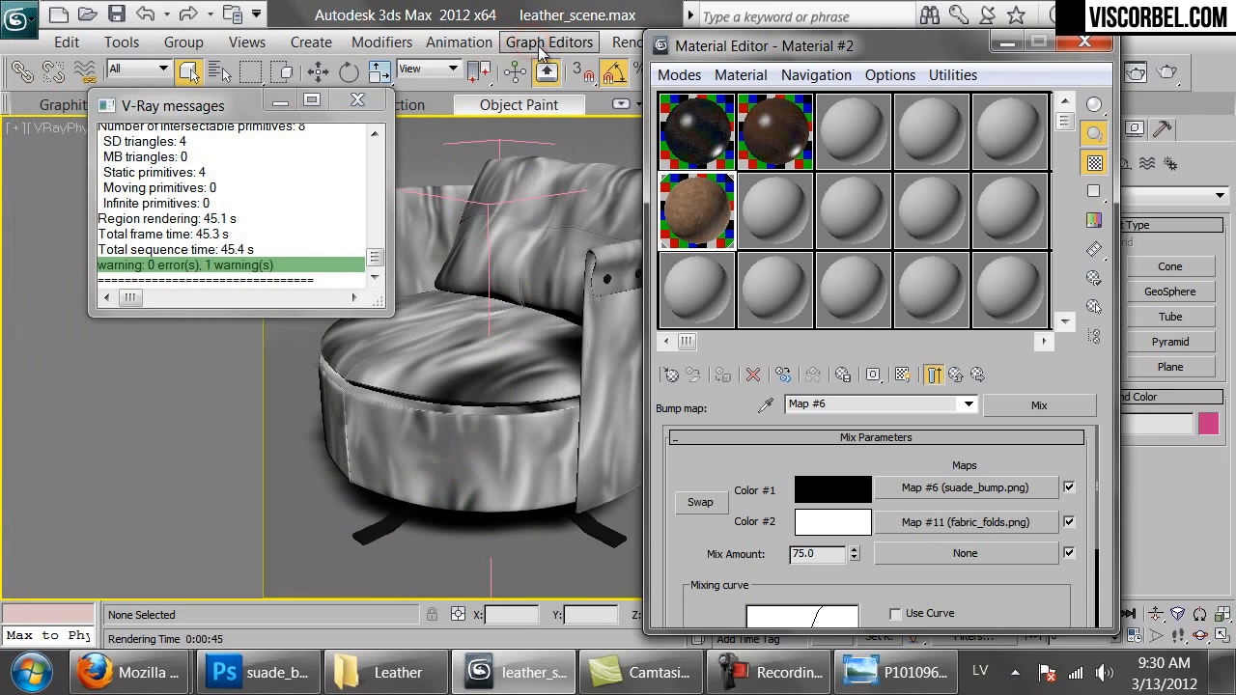
Step: Show the Mix map on the armchair in the viewport and render the suede with the new folds bump
left_click(901, 375)
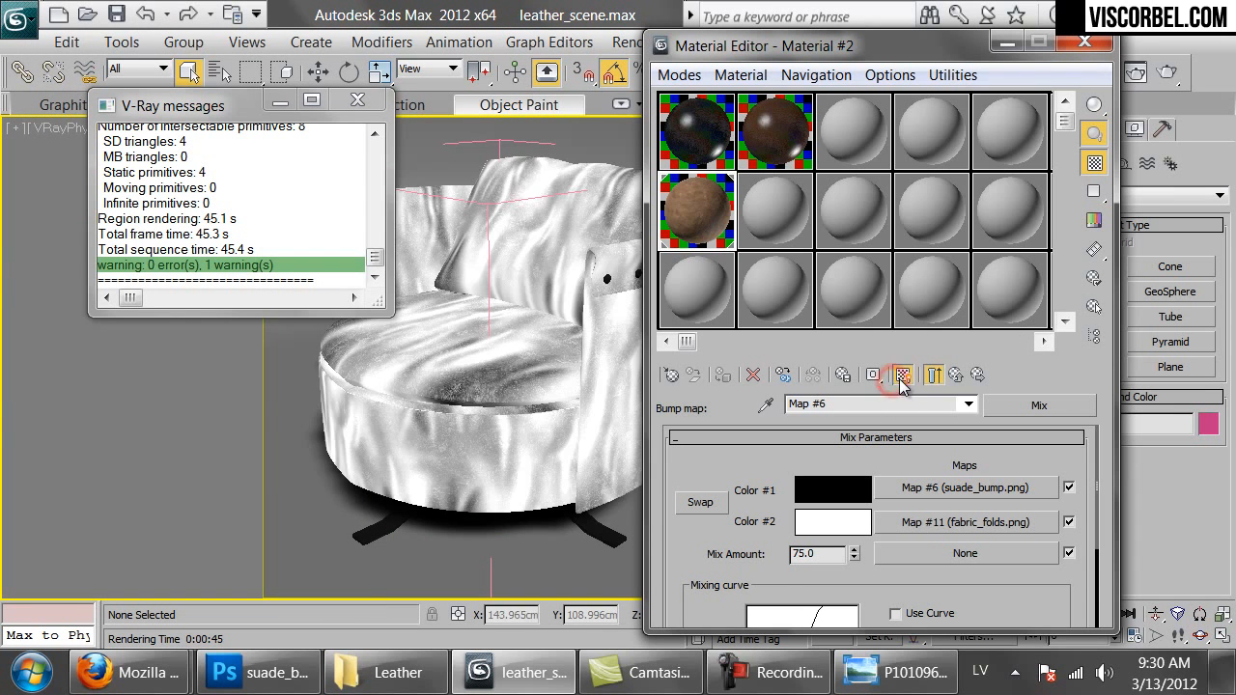
left_click(954, 377)
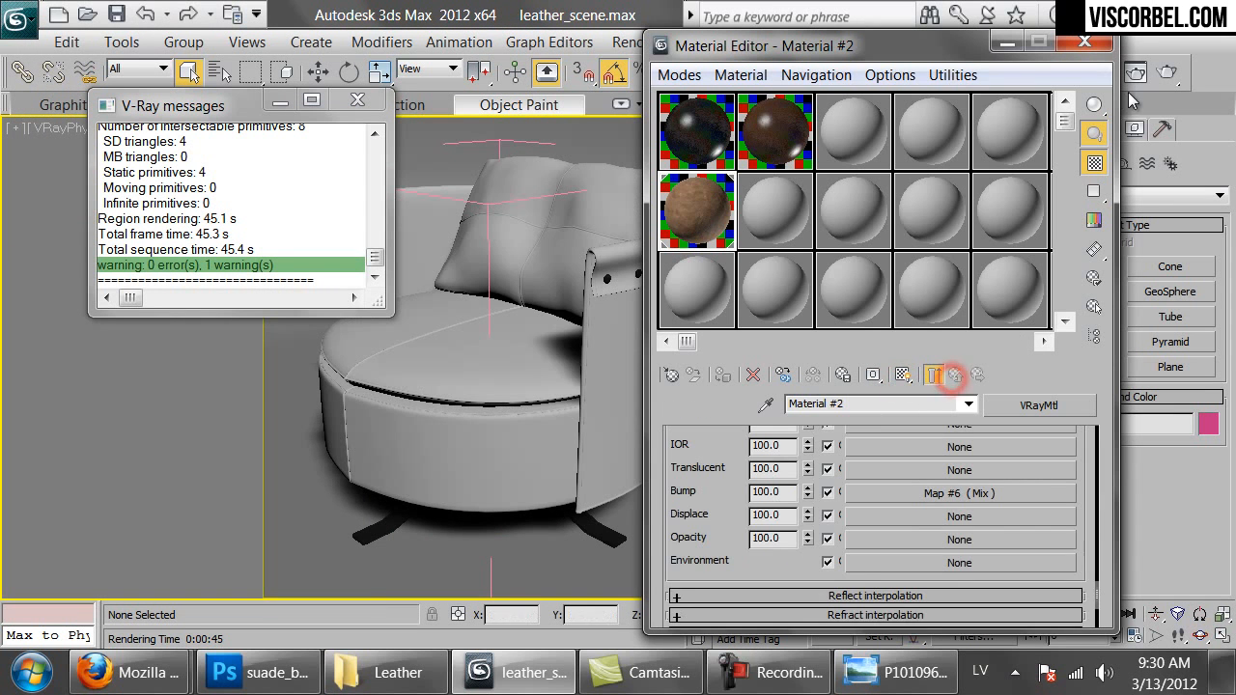
left_click(1180, 72)
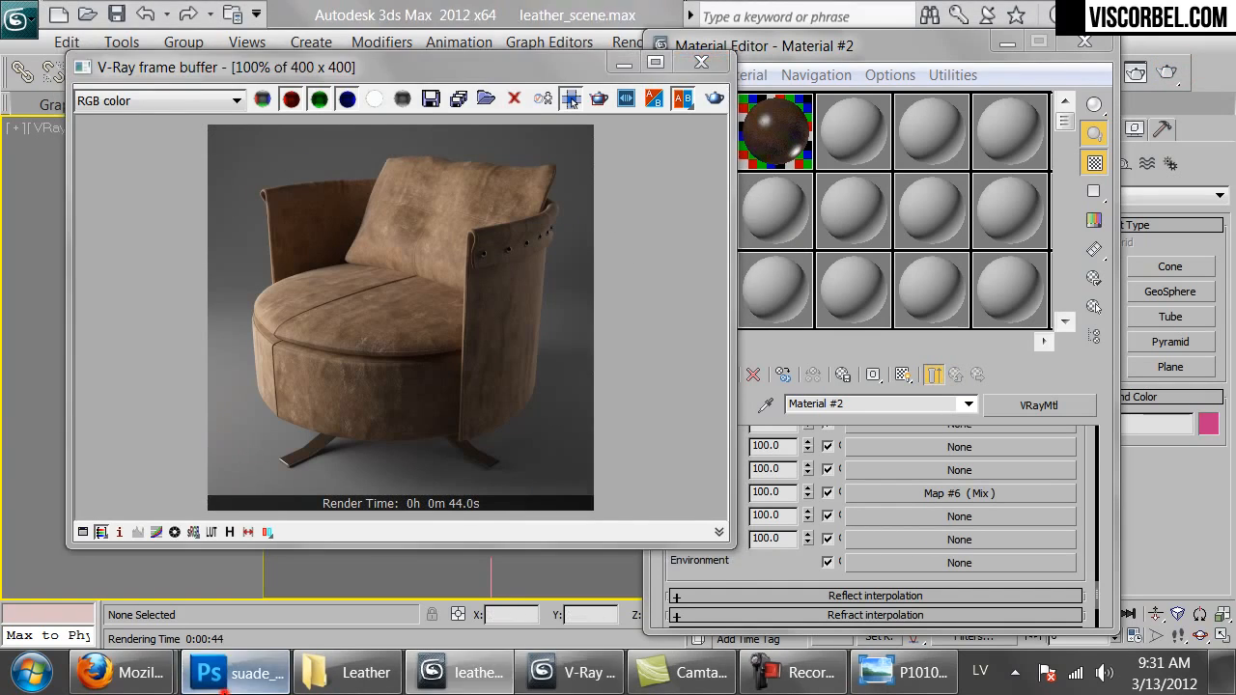
Step: Switch to Photoshop and close suade_bump.png and all the open leather source images without saving changes
left_click(236, 673)
left_click(332, 98)
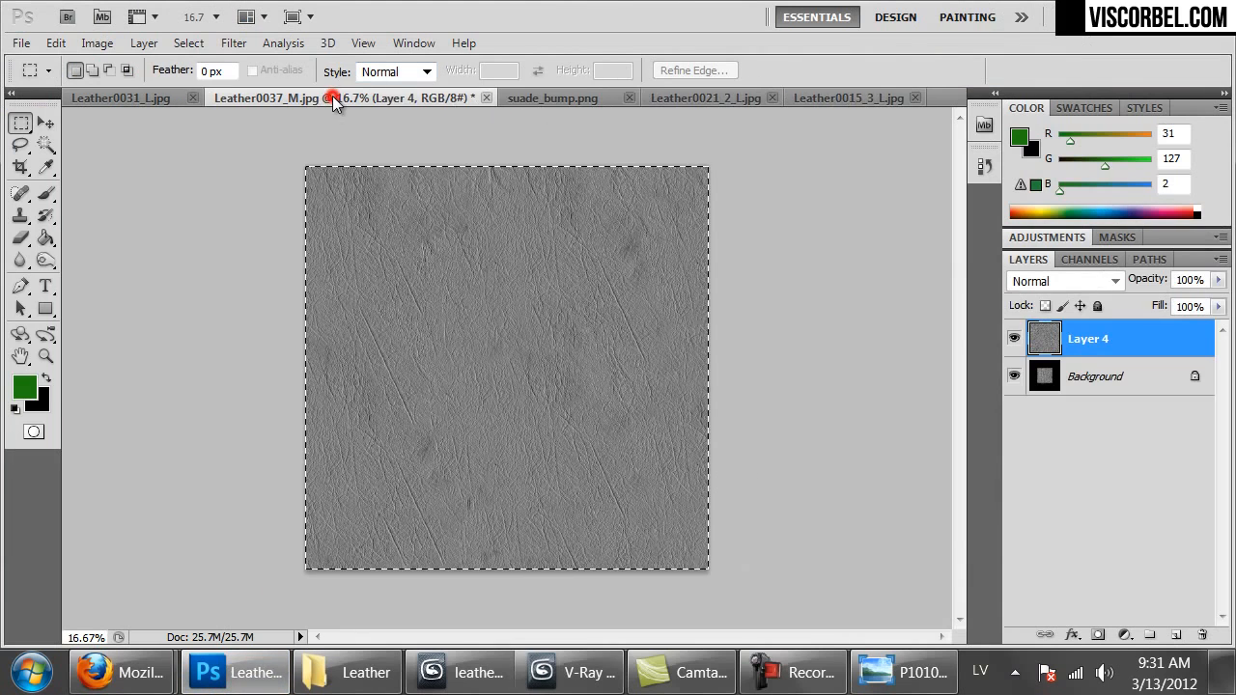
left_click(410, 100)
left_click(531, 94)
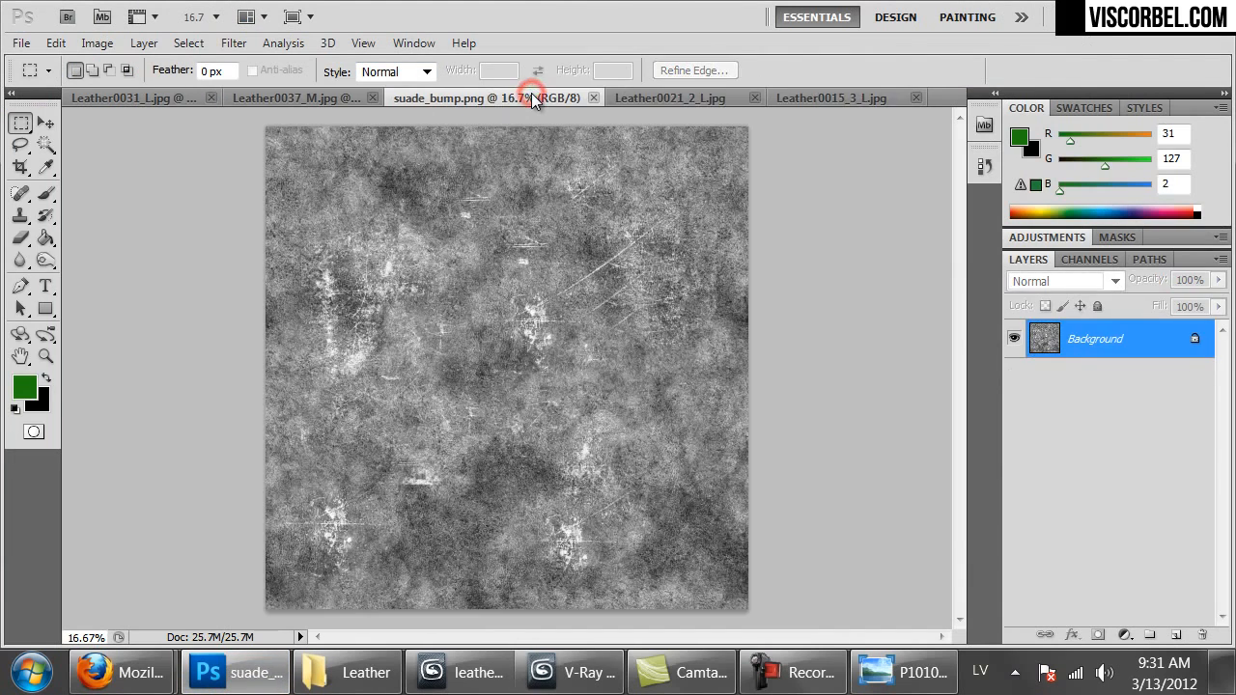
key("ctrl+w")
key("ctrl+w")
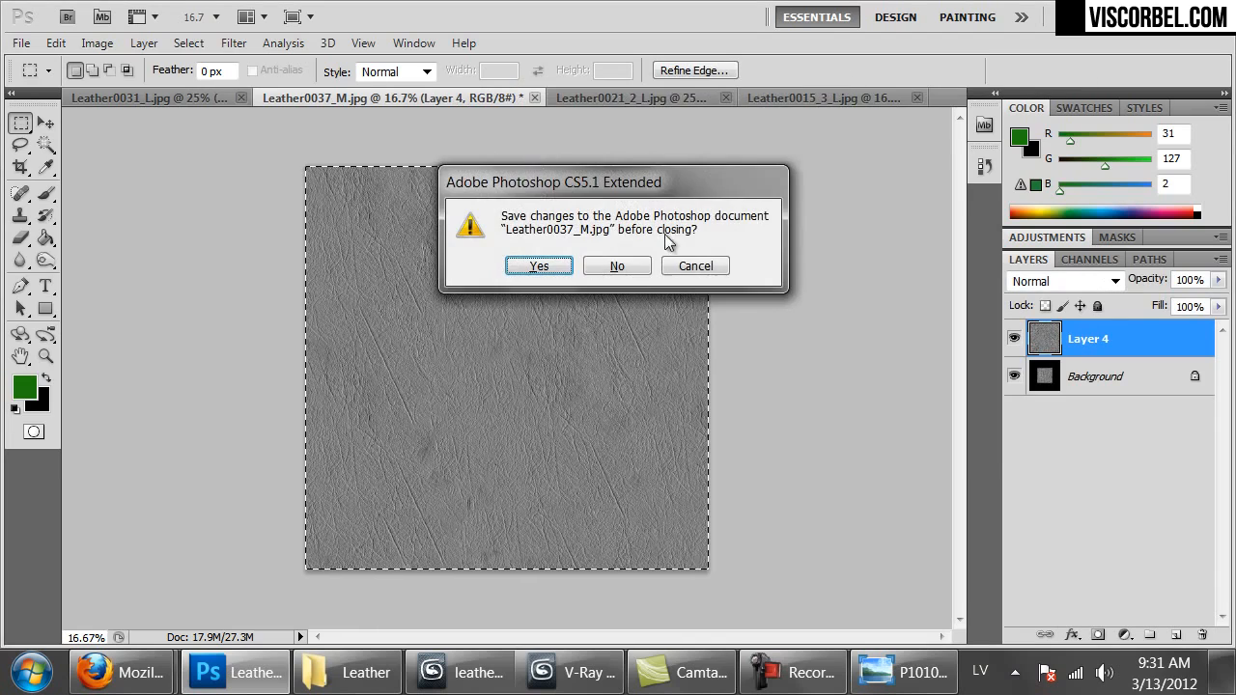
left_click(648, 271)
key("ctrl+w")
key("ctrl+w")
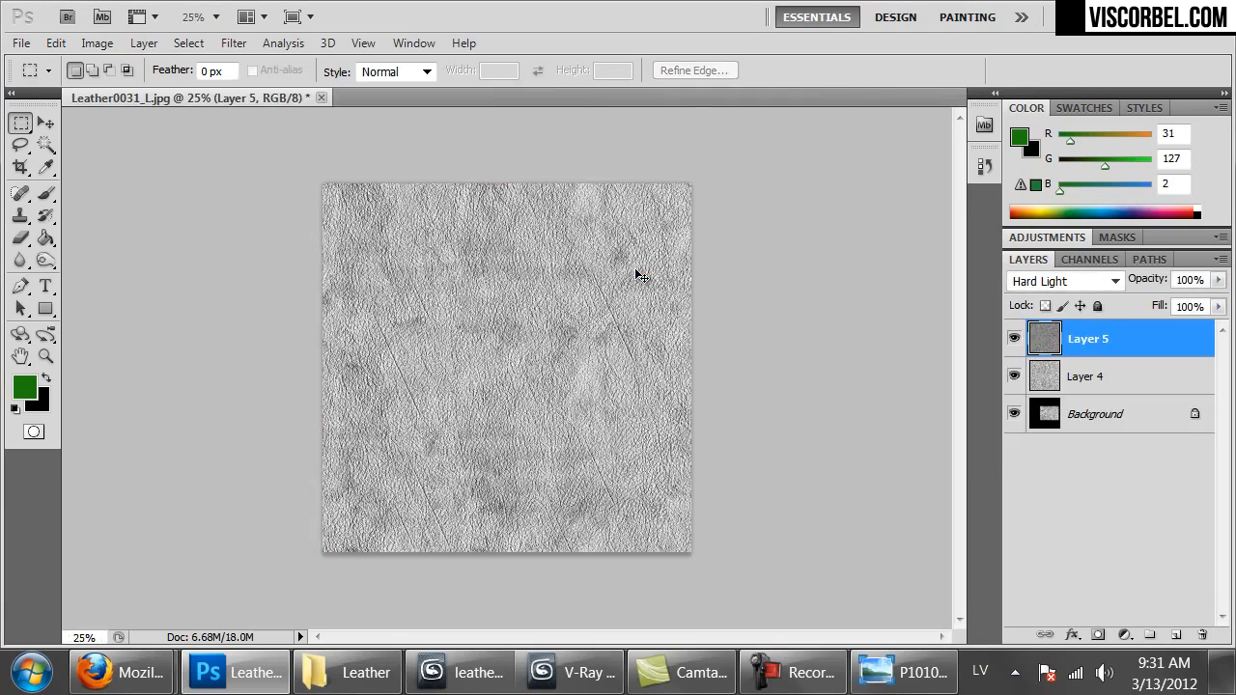
key("ctrl+w")
left_click(615, 265)
Step: Open suade.png and darken it with Curves, pulling the RGB midpoint to input 134, output 90
key("ctrl+o")
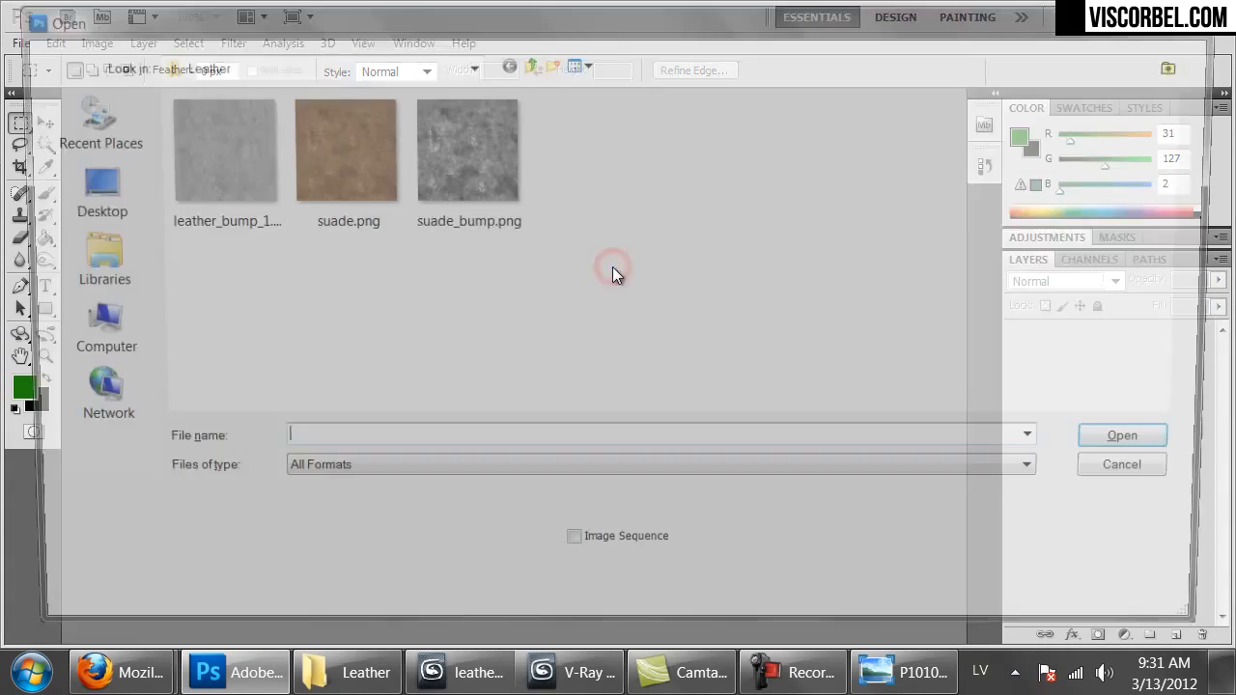
left_click(311, 162)
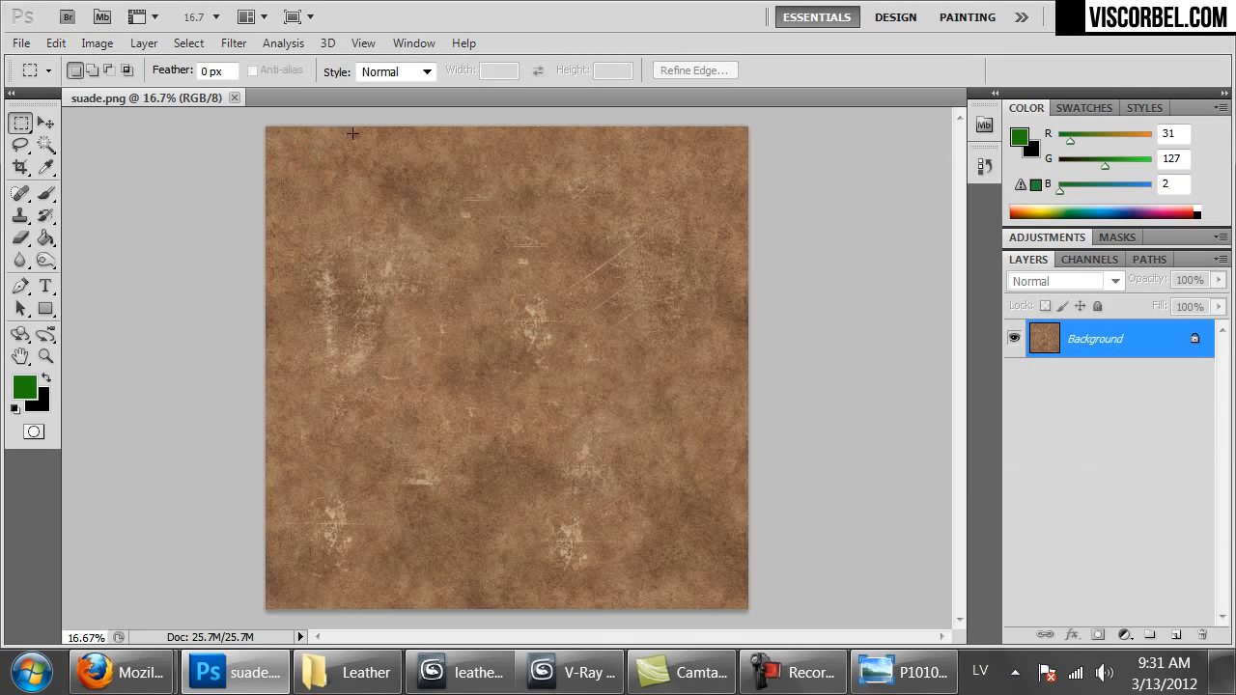
left_click(97, 42)
mouse_move(221, 99)
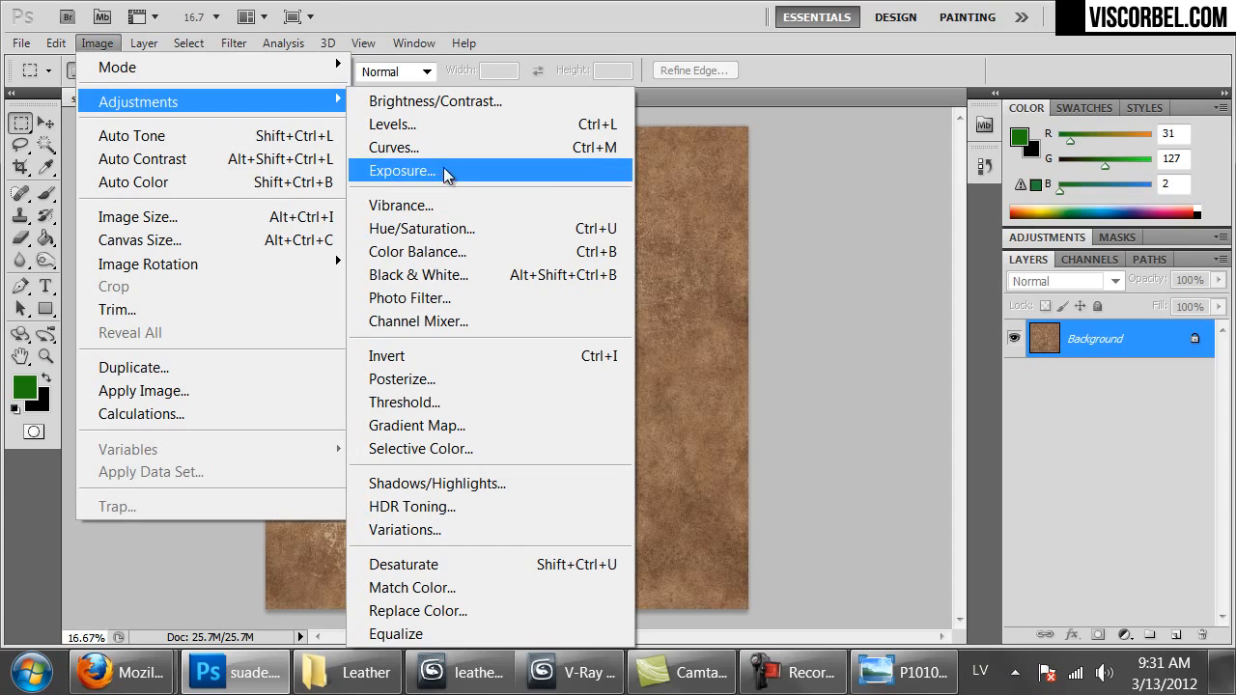
left_click(449, 146)
left_click(930, 431)
left_click_drag(930, 431, 945, 455)
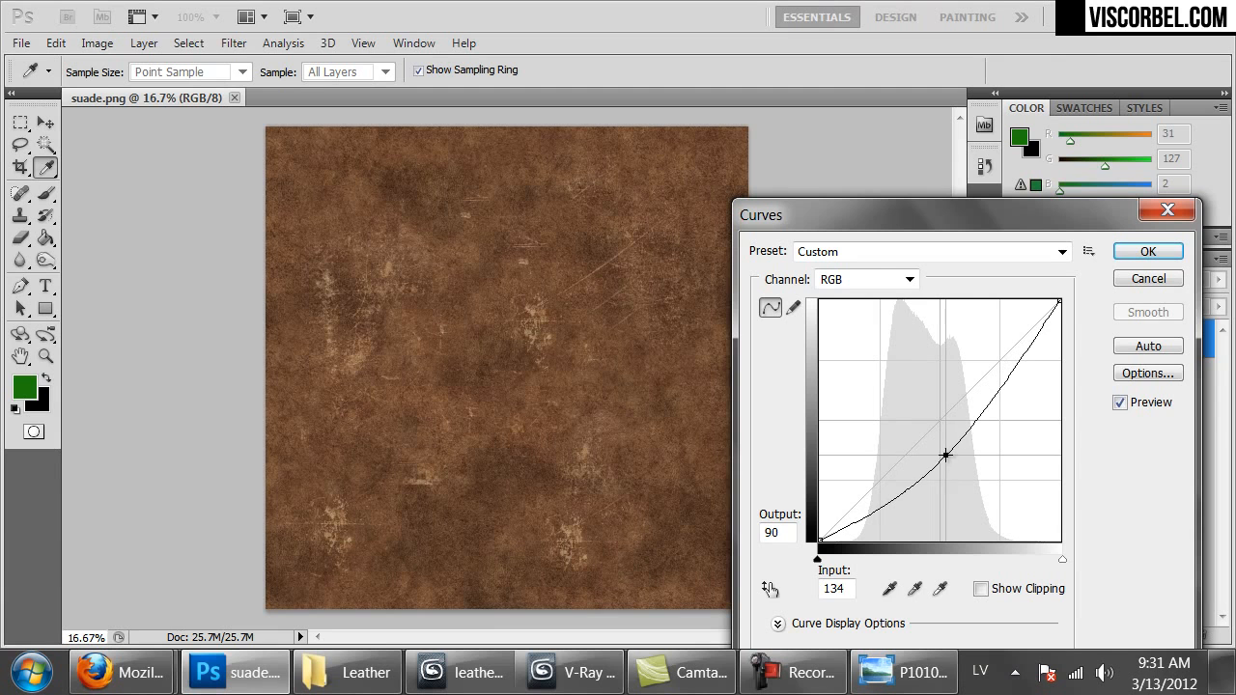
left_click(1147, 251)
Step: Shift the suede texture's hue to +4 and lower its saturation to -18 with Hue/Saturation
key("ctrl+u")
left_click_drag(926, 338, 929, 340)
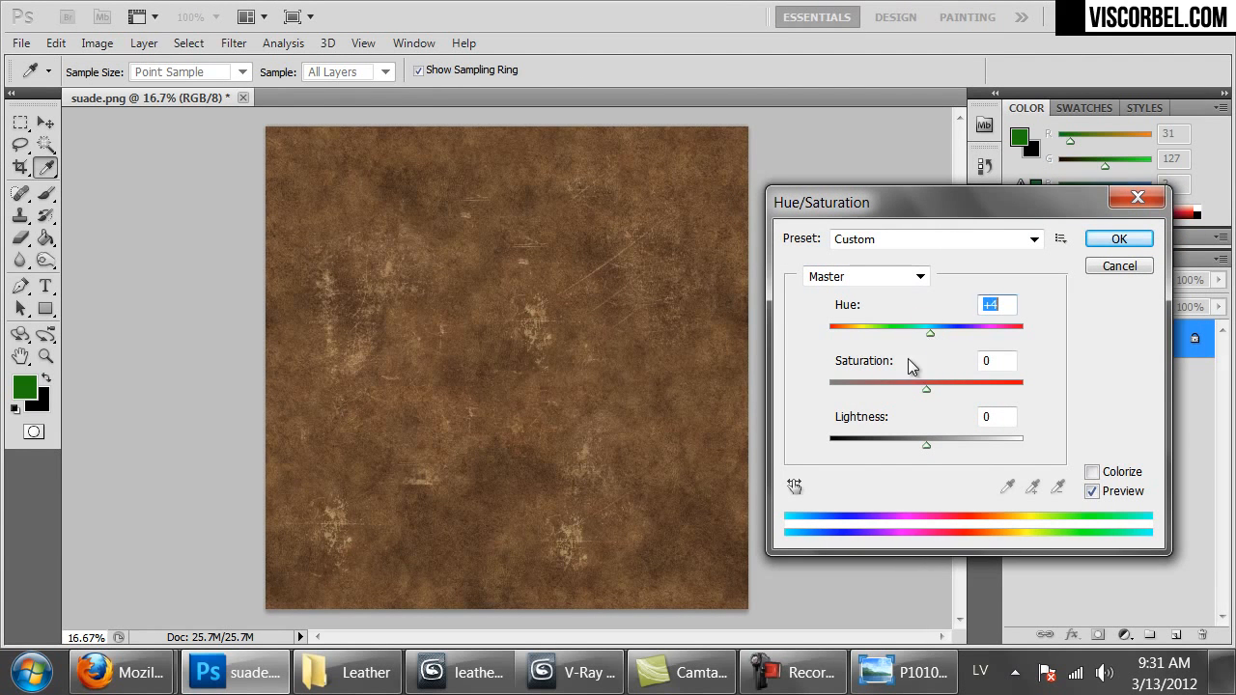
left_click_drag(917, 388, 908, 388)
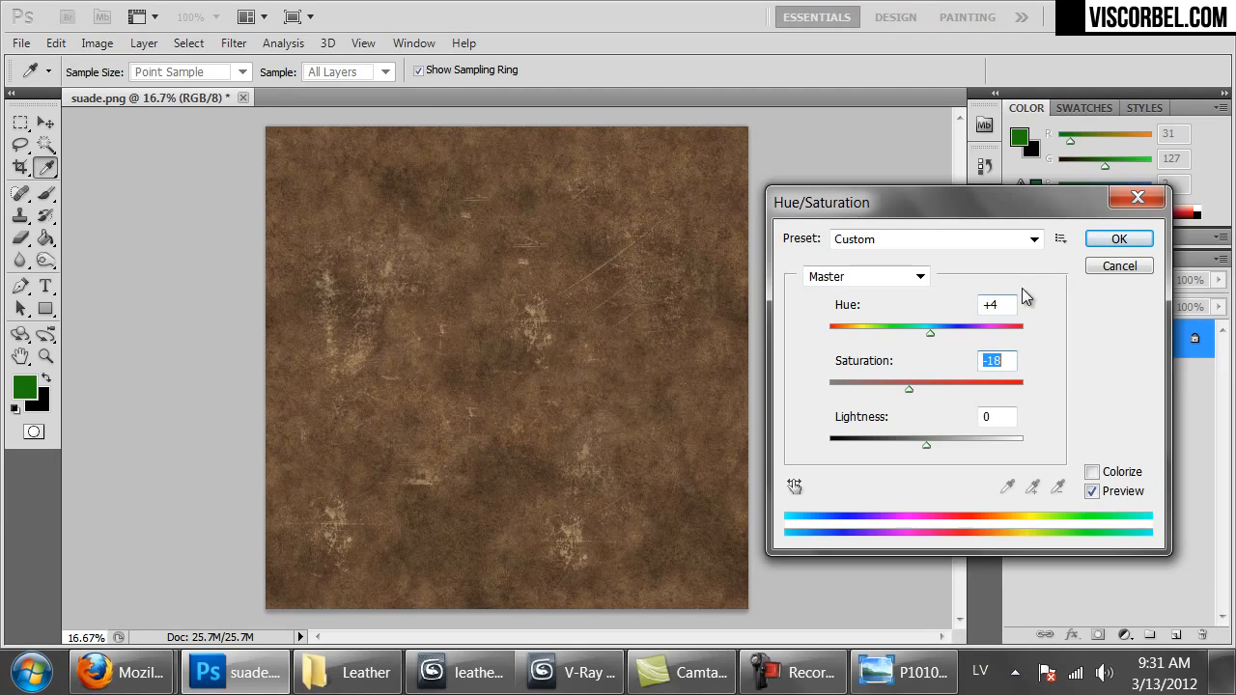
left_click(1101, 247)
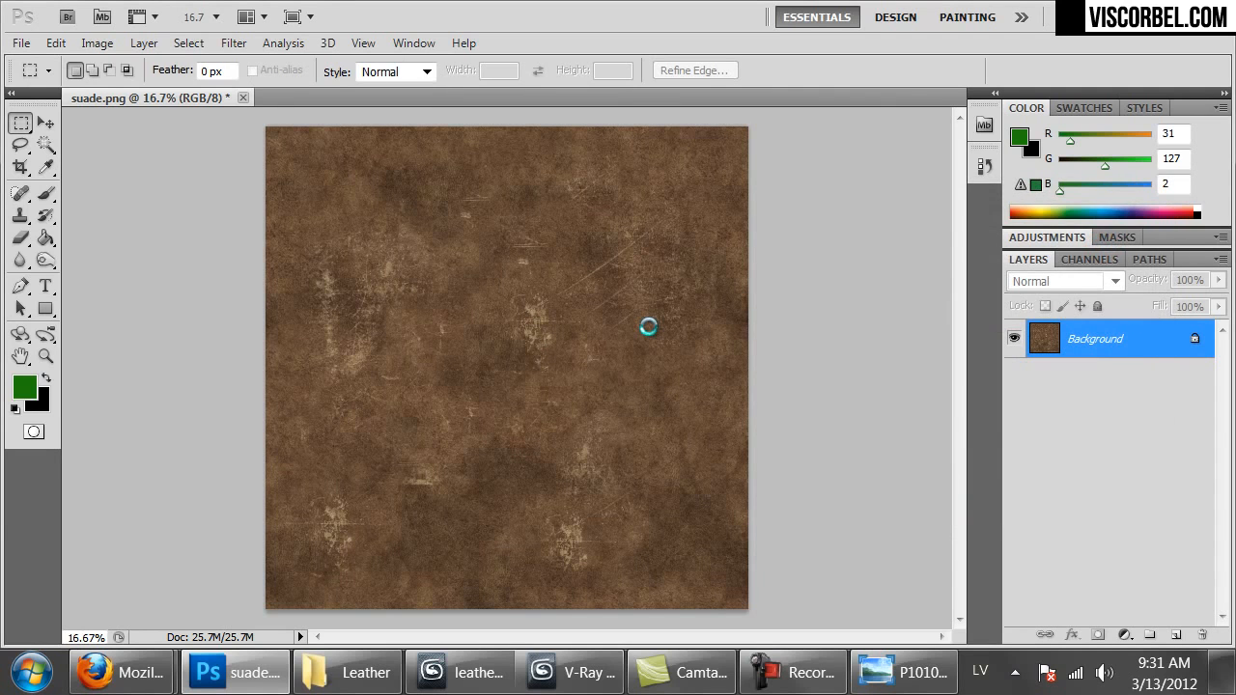
Step: Switch to 3ds Max, render the armchair again with the darkened suede texture, and close the frame buffer
left_click(466, 673)
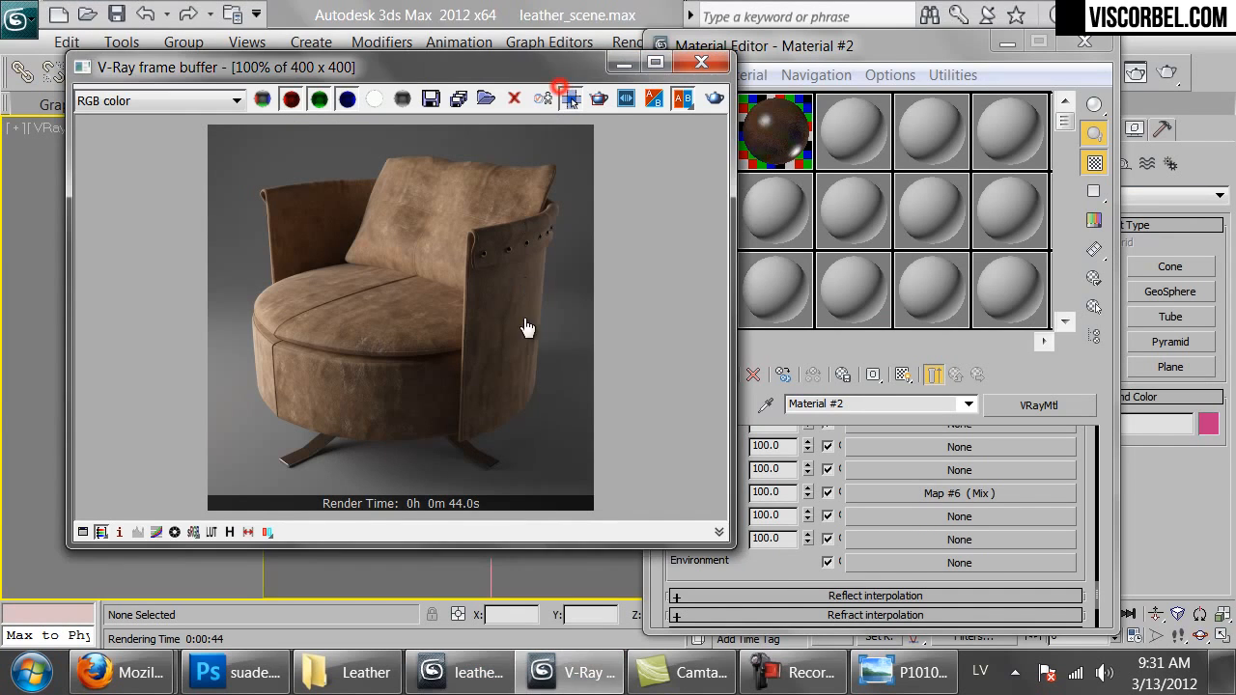
left_click(684, 58)
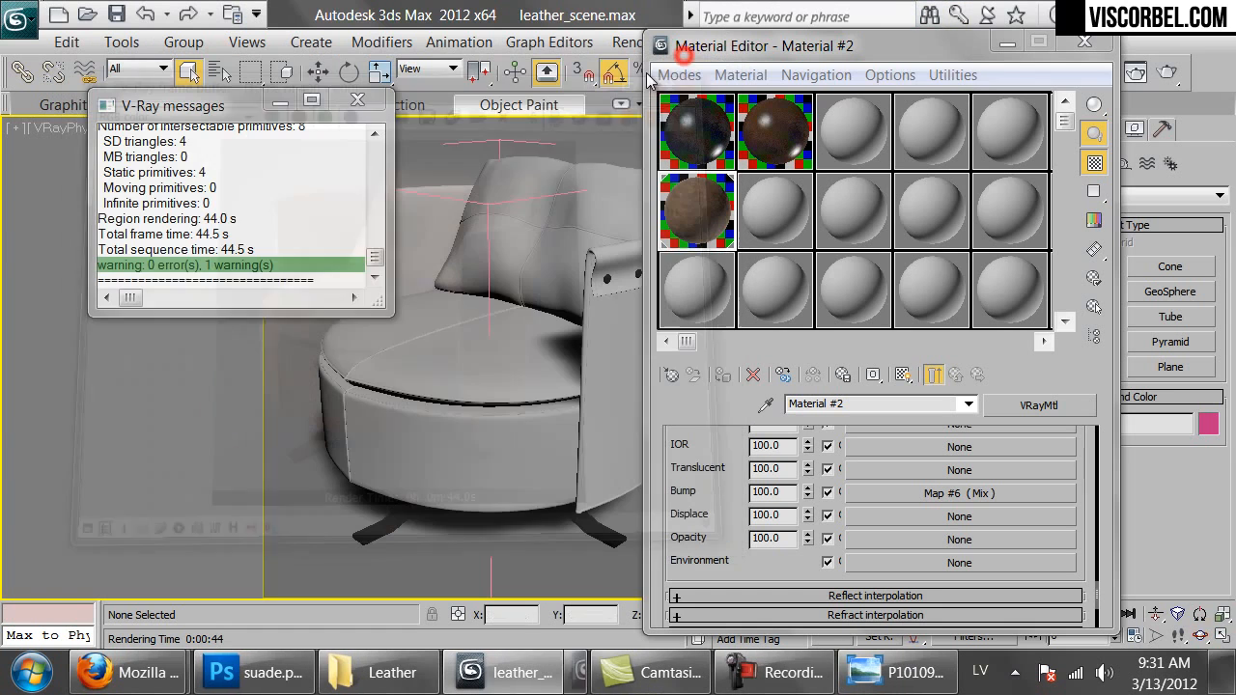
left_click(442, 325)
left_click(1166, 71)
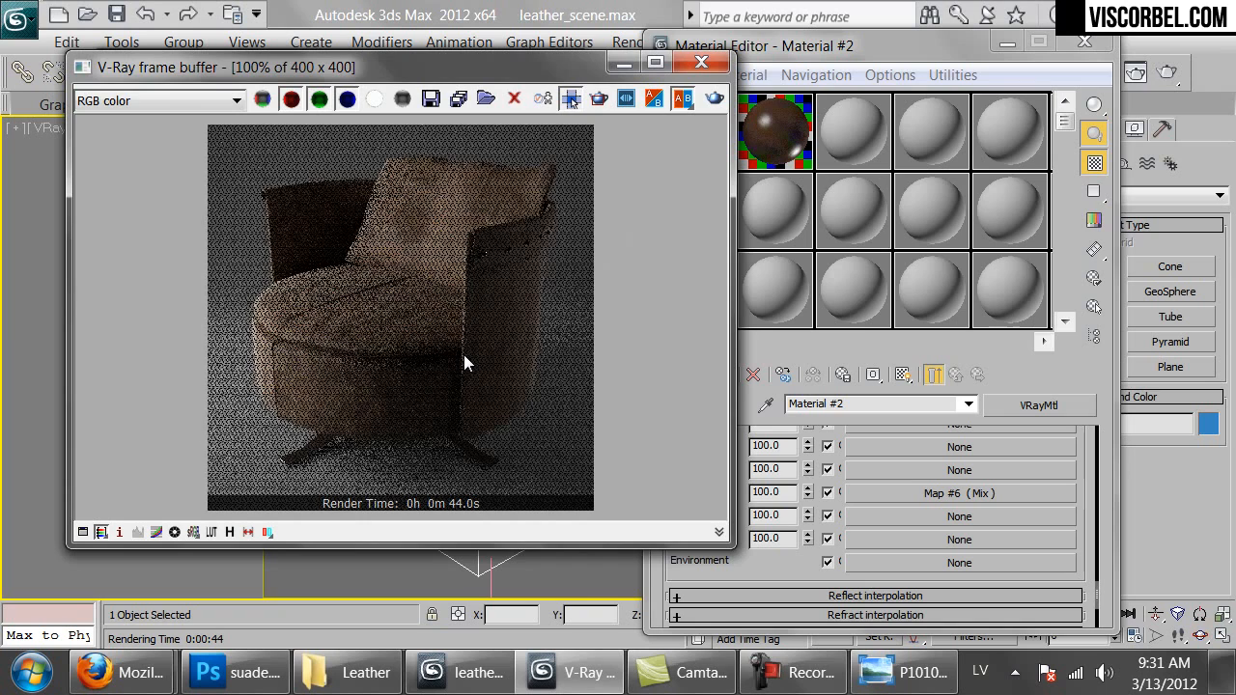
scroll(400, 316, "down", 1)
scroll(400, 314, "up", 1)
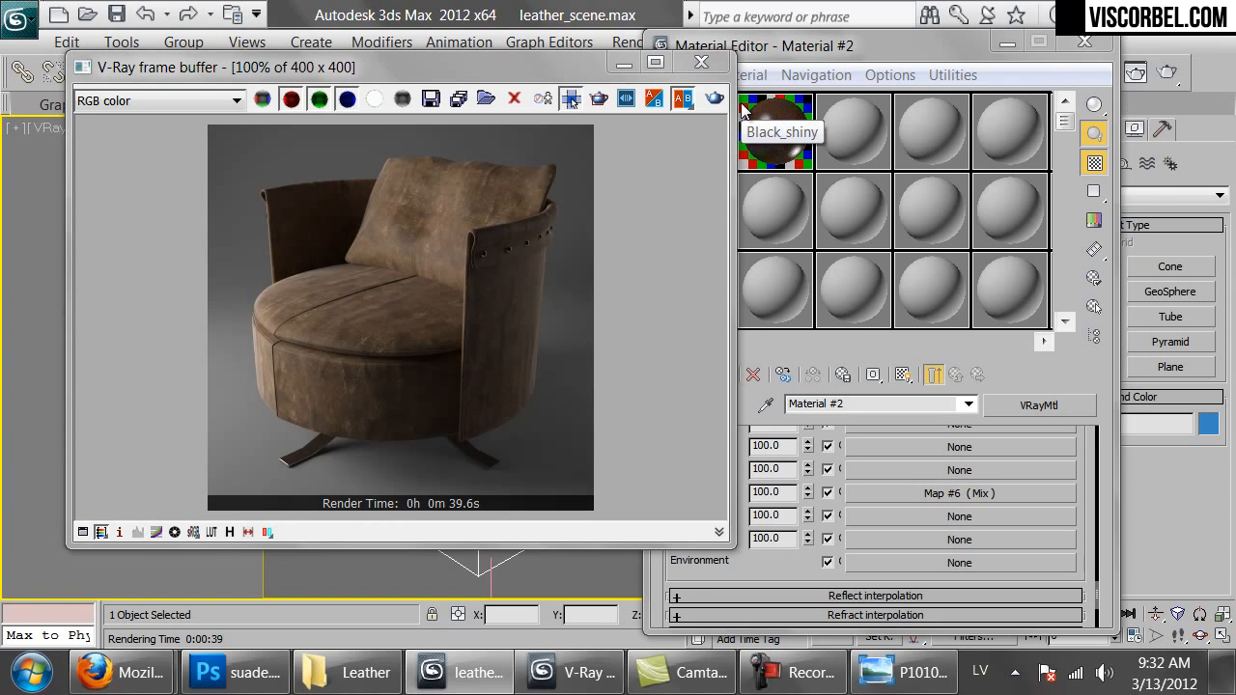
left_click(700, 62)
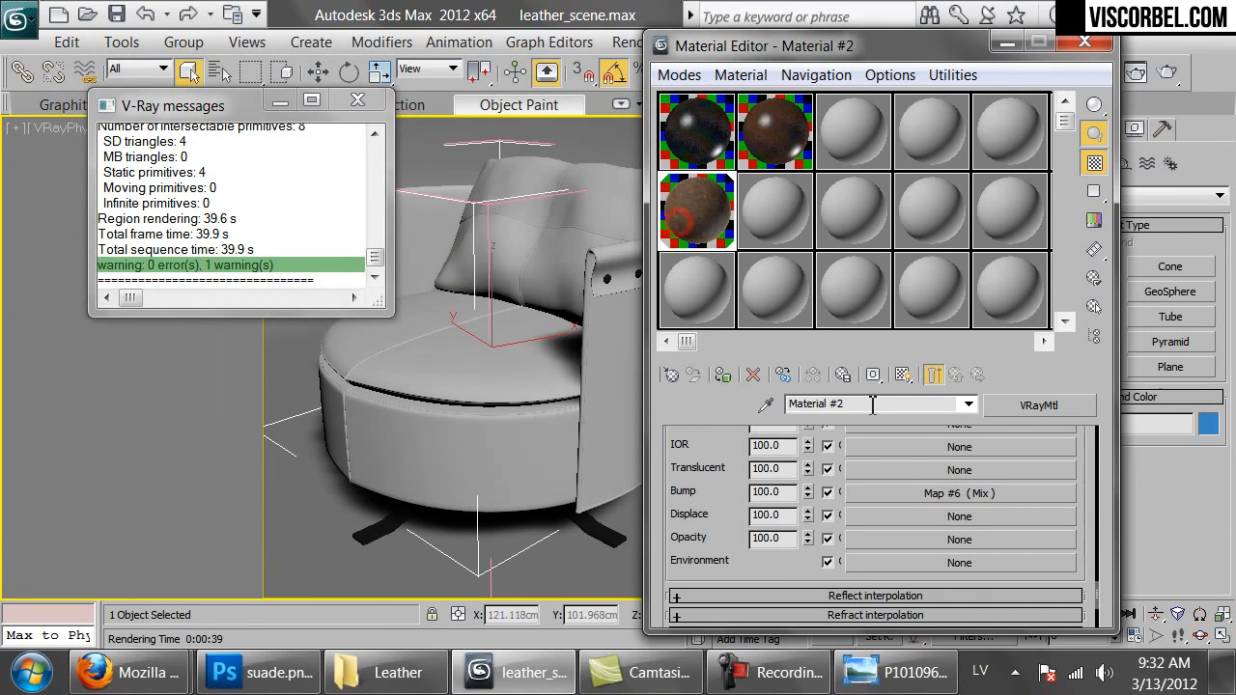
Step: Rename the suede material Suade_patchy and select the empty material slot beside it
left_click(870, 405)
type("Suade")
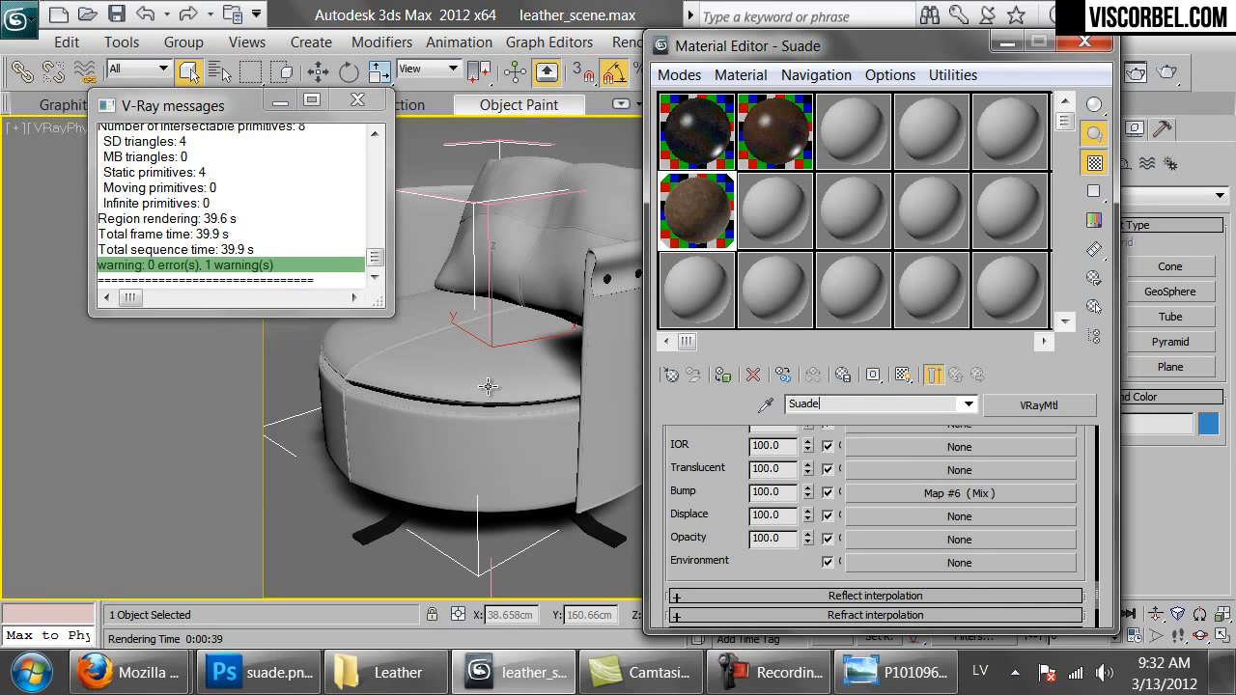
type("_patchy")
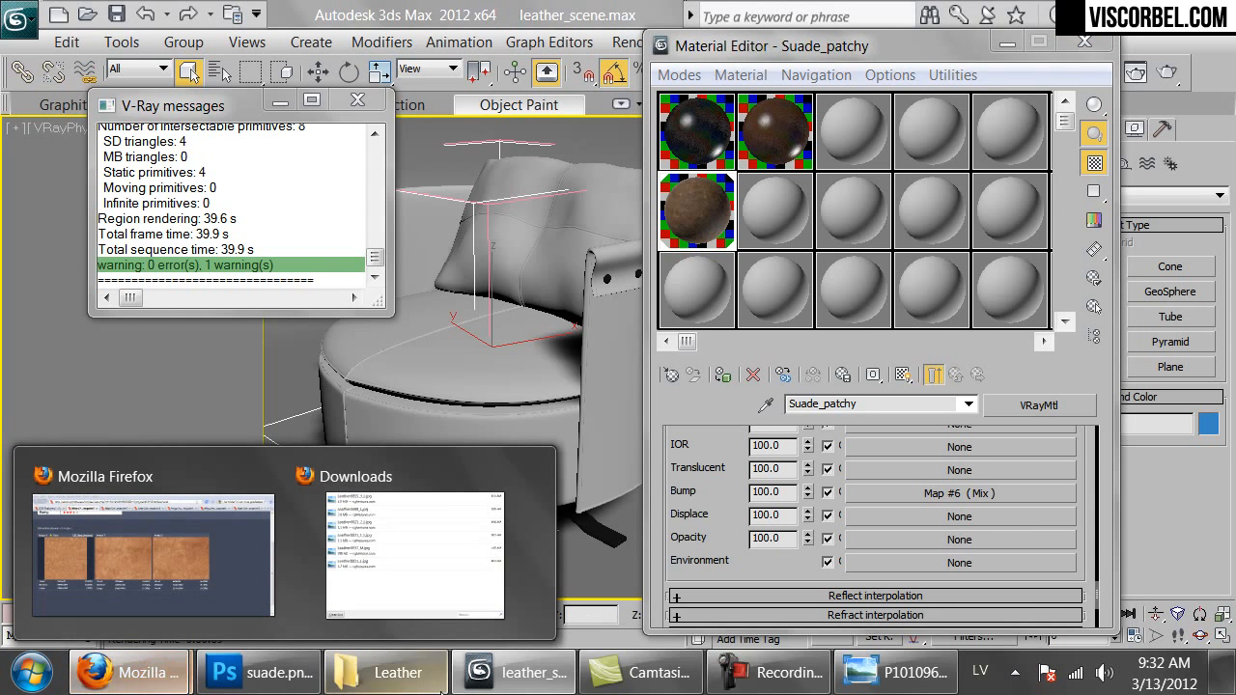
left_click(764, 203)
Step: Switch to Firefox and search the web for "disstressed leather" from the last texture page's tab
mouse_move(135, 673)
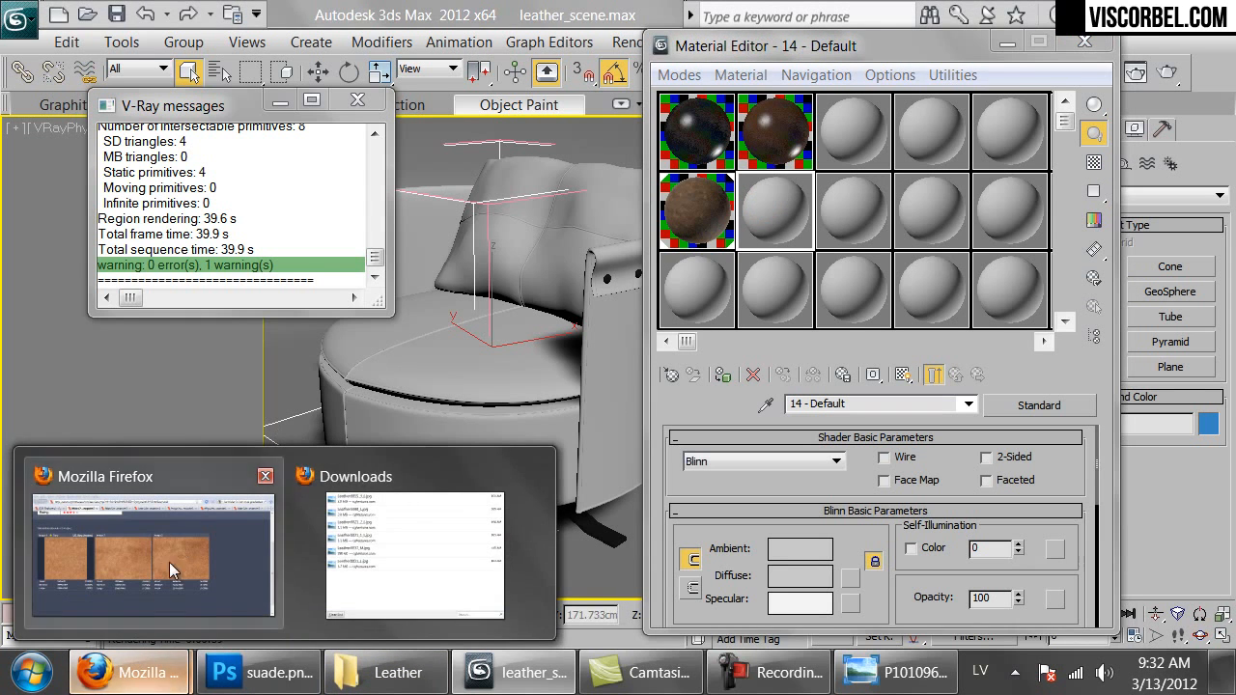
left_click(153, 587)
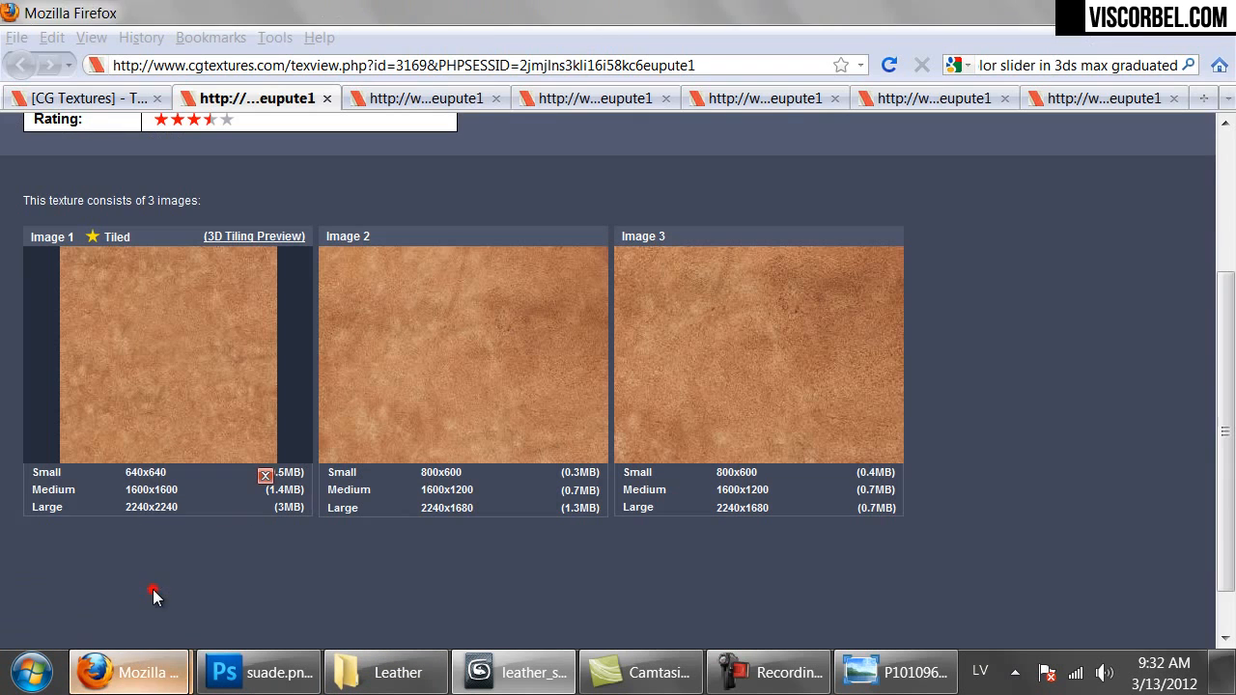
left_click(1056, 107)
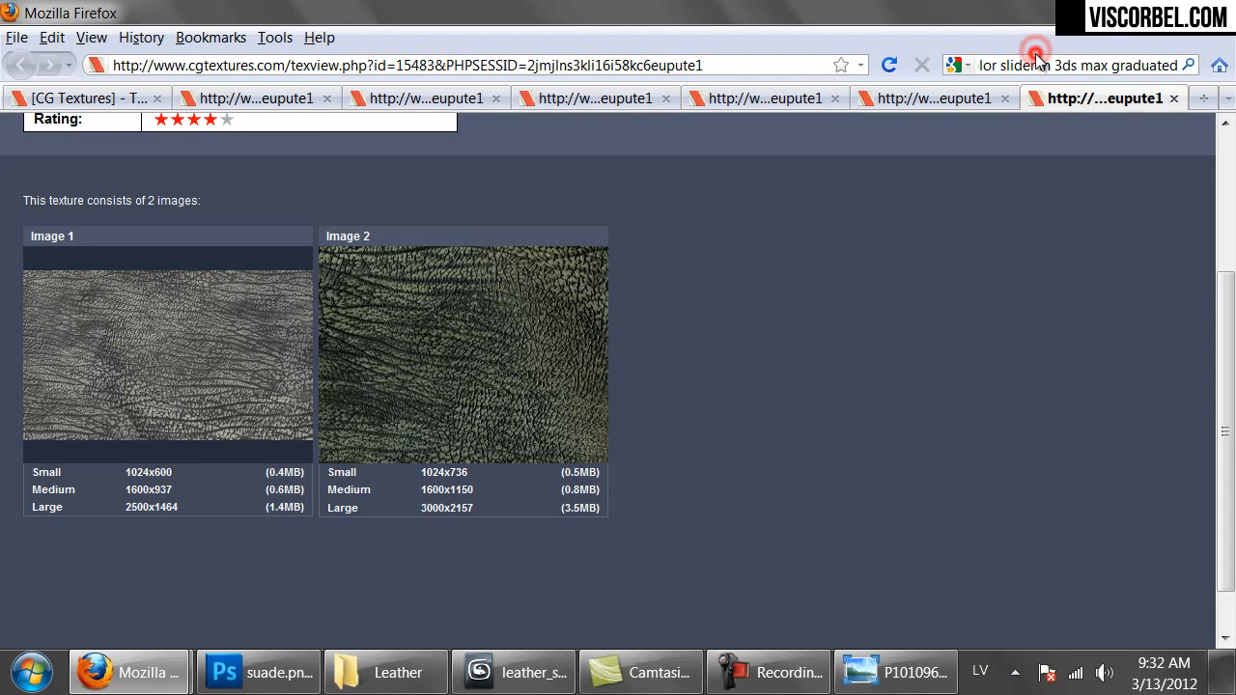
left_click(1036, 60)
type("dis")
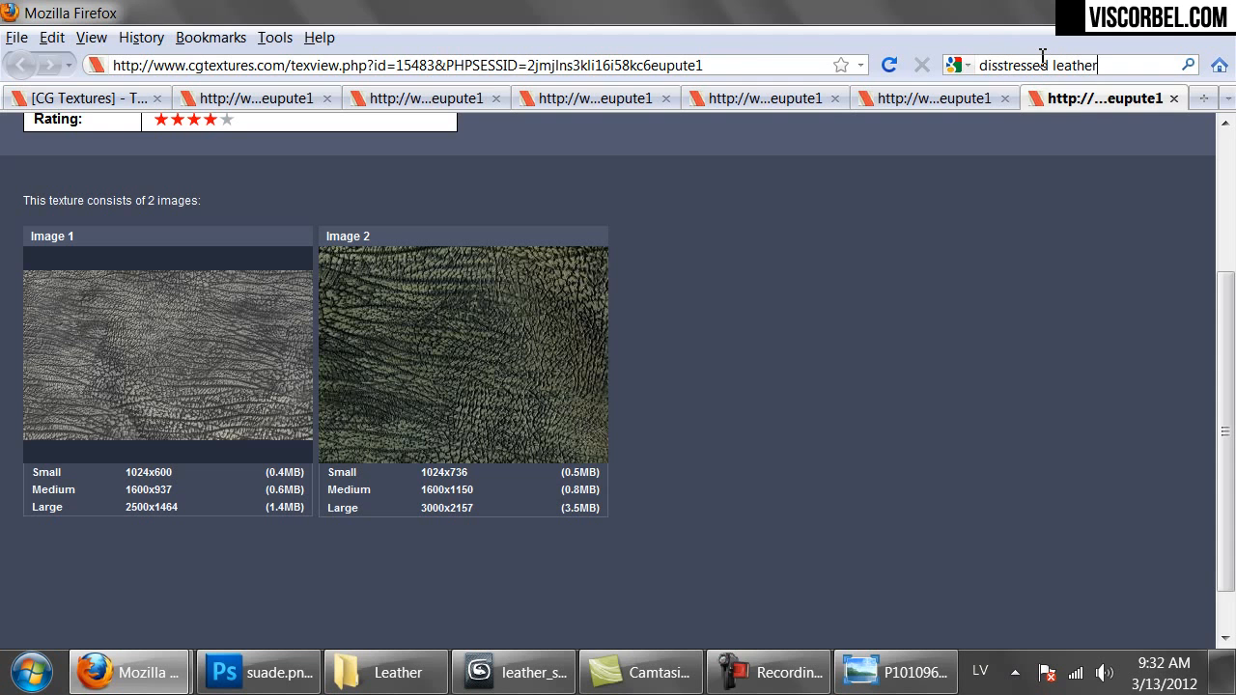
type("stressed leather")
key("Return")
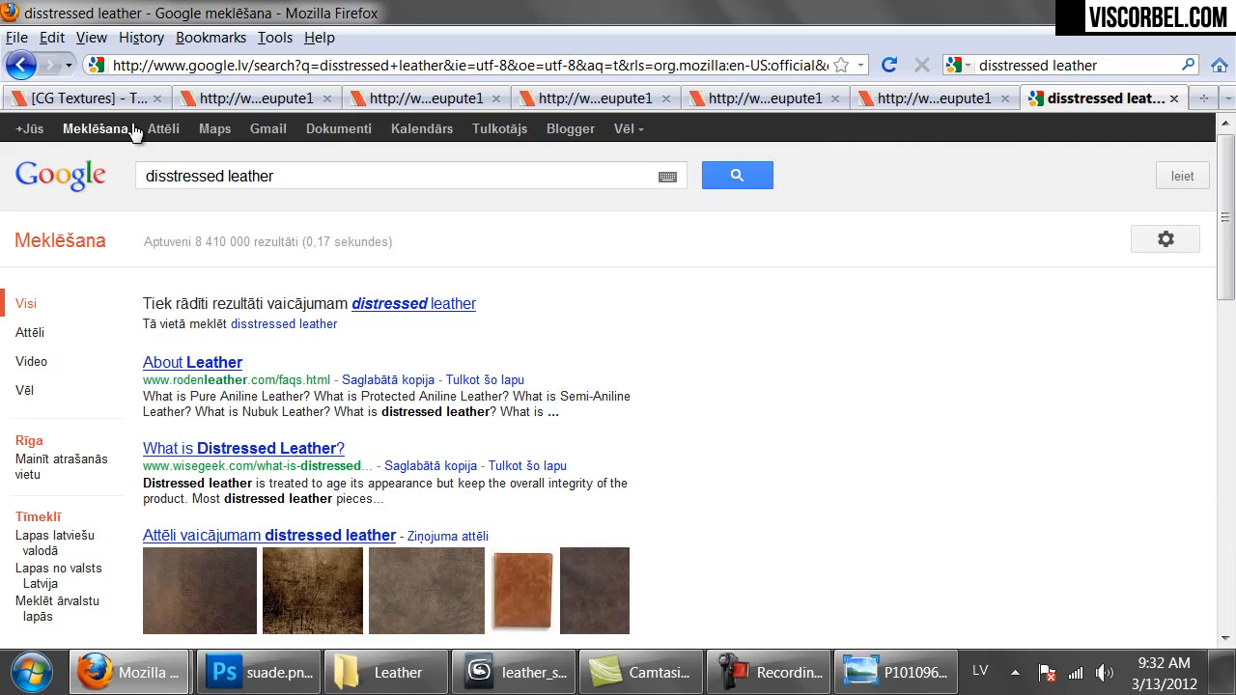
Step: Show image results for the corrected spelling "distressed leather" and open leatherbrowndist.jpg in a new tab
left_click(157, 130)
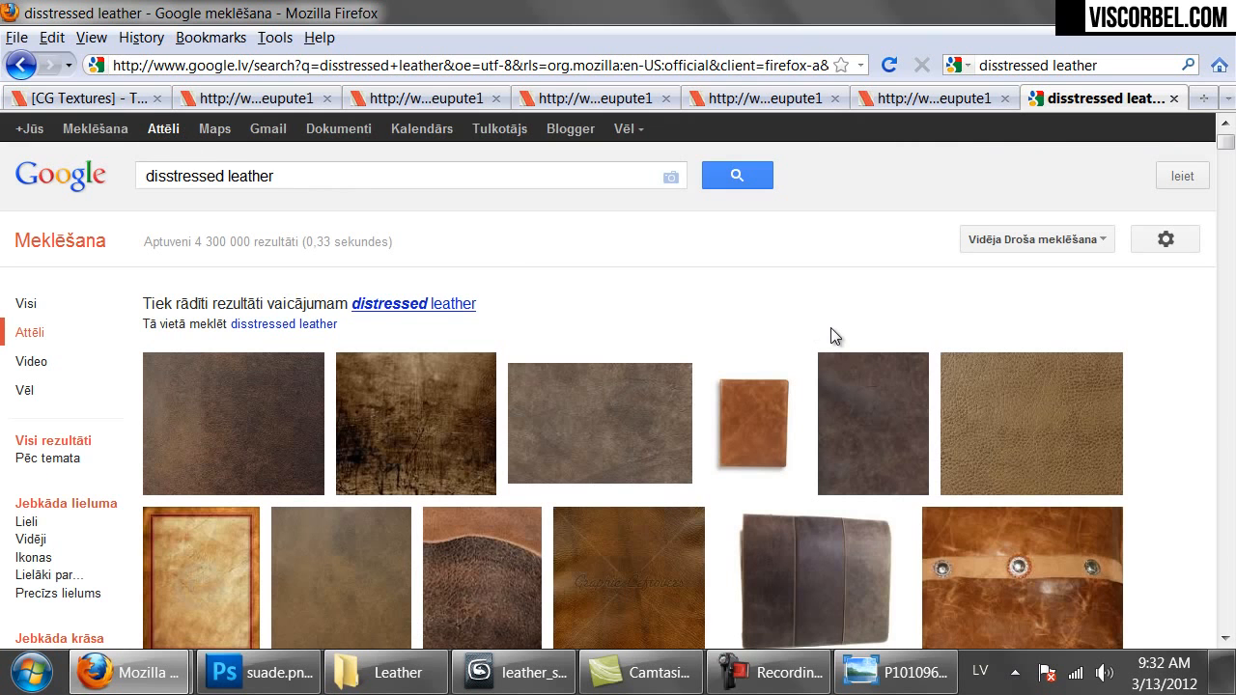
scroll(828, 337, "down", 5)
scroll(821, 336, "up", 5)
left_click(453, 304)
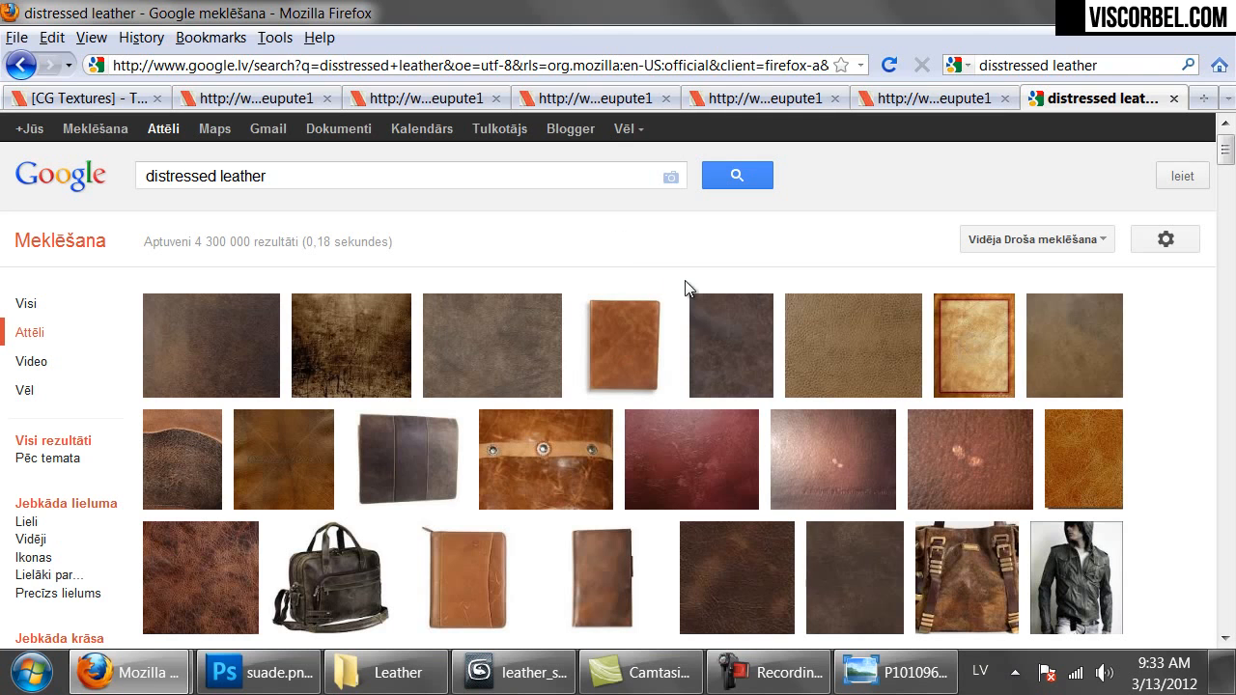
mouse_move(226, 579)
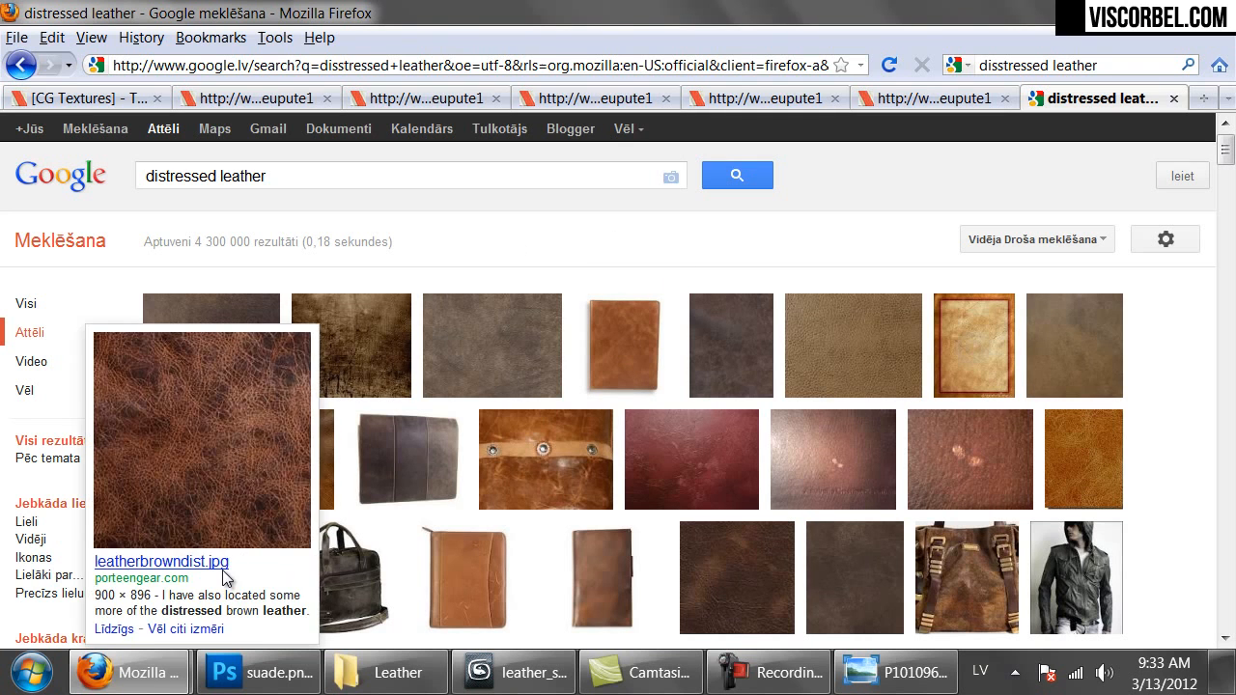
middle_click(226, 456)
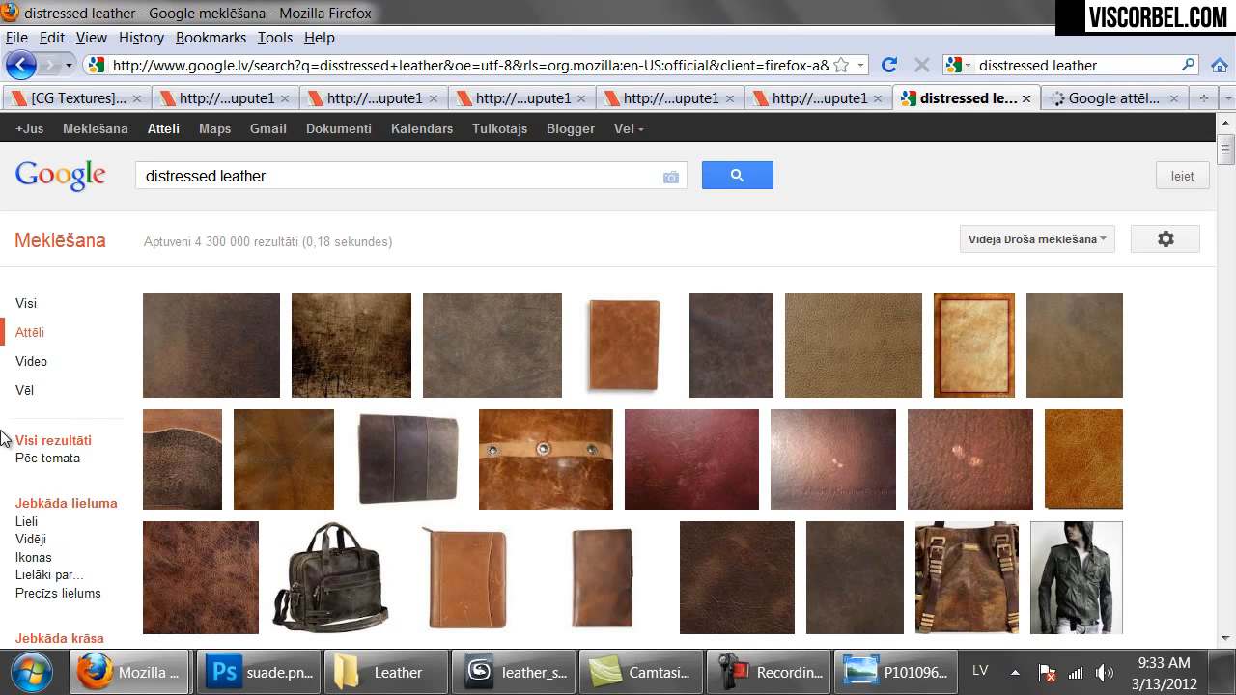
Step: Limit the image results to pictures larger than 2 MP (1600×1200)
left_click(53, 593)
left_click(44, 576)
left_click(87, 596)
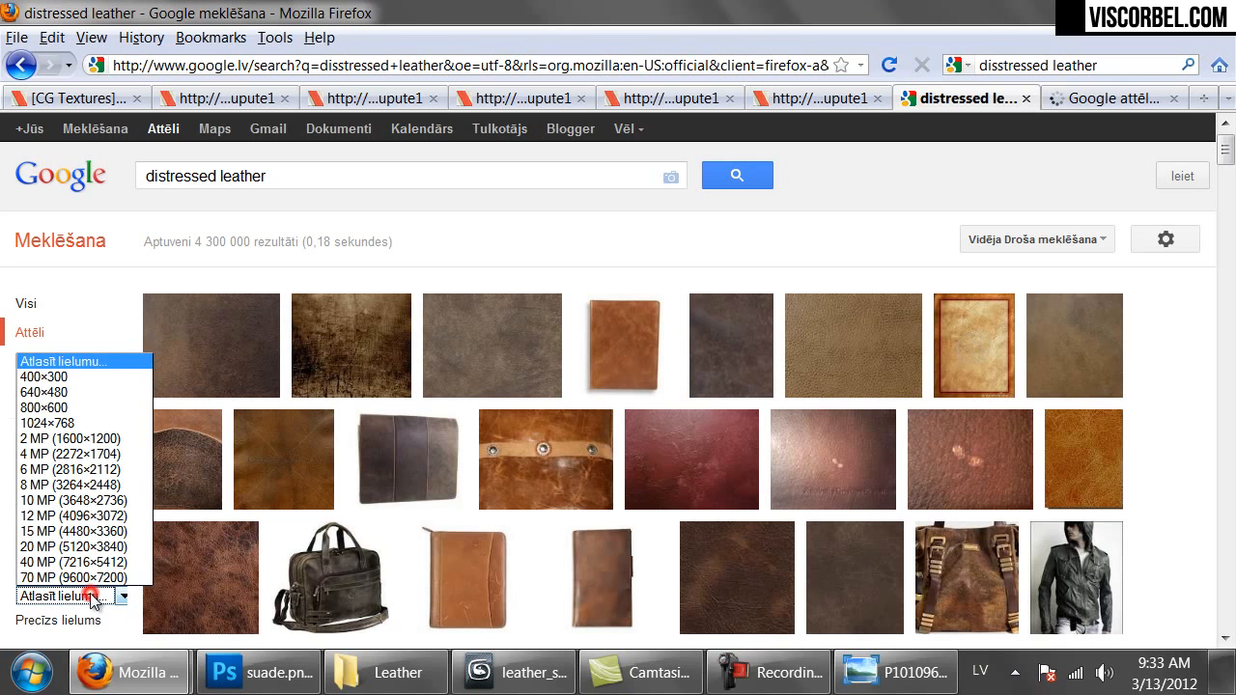
left_click(77, 440)
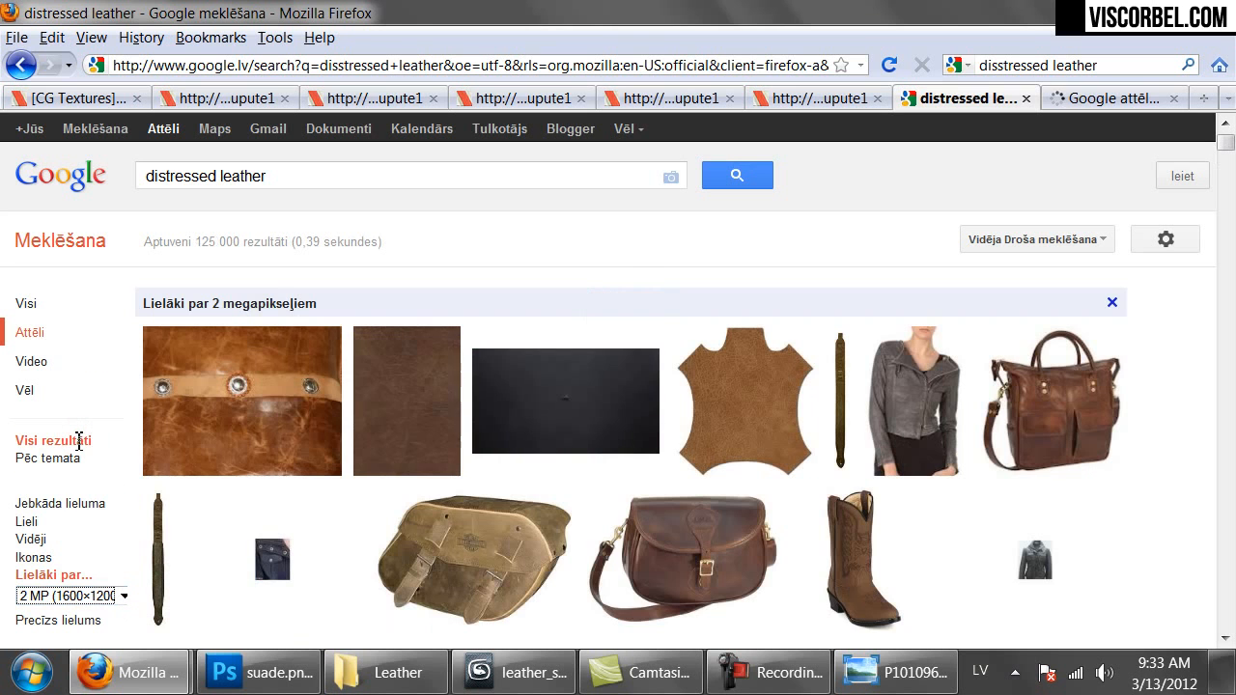
Step: Find the dirty distressed scratched leather texture from freewallpapers4desktop.com in the large results and open it in a new tab
scroll(486, 396, "down", 3)
scroll(492, 386, "up", 2)
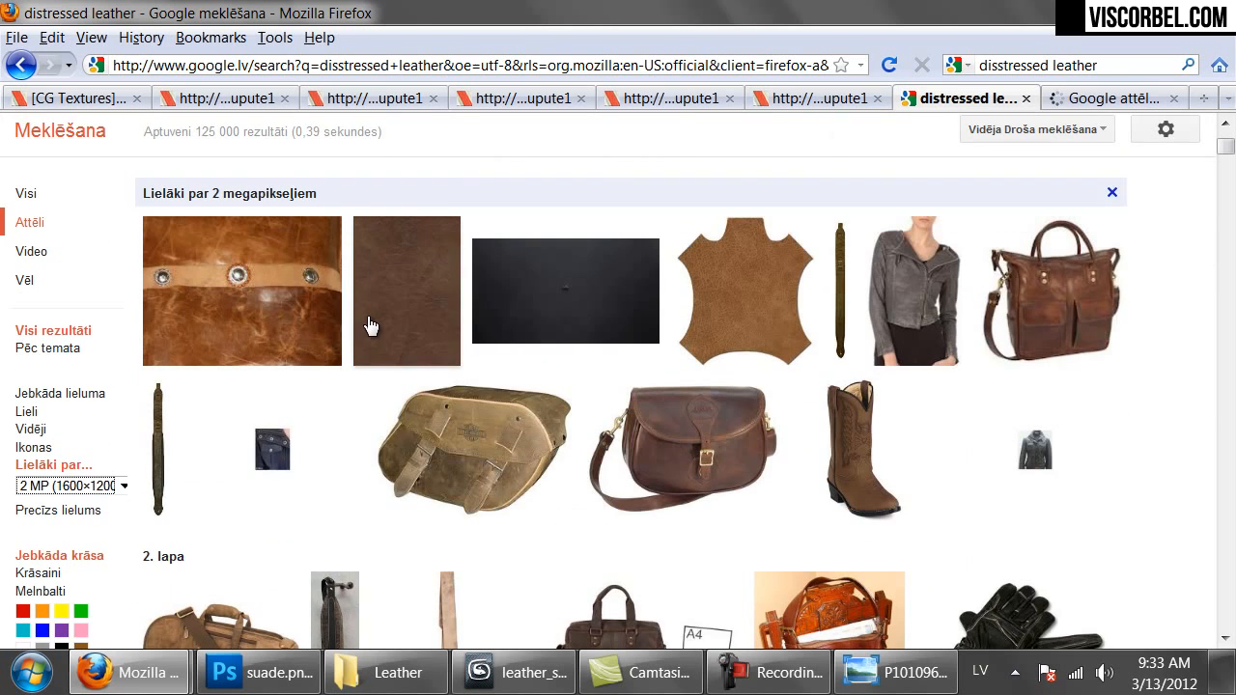
mouse_move(370, 326)
scroll(664, 191, "down", 2)
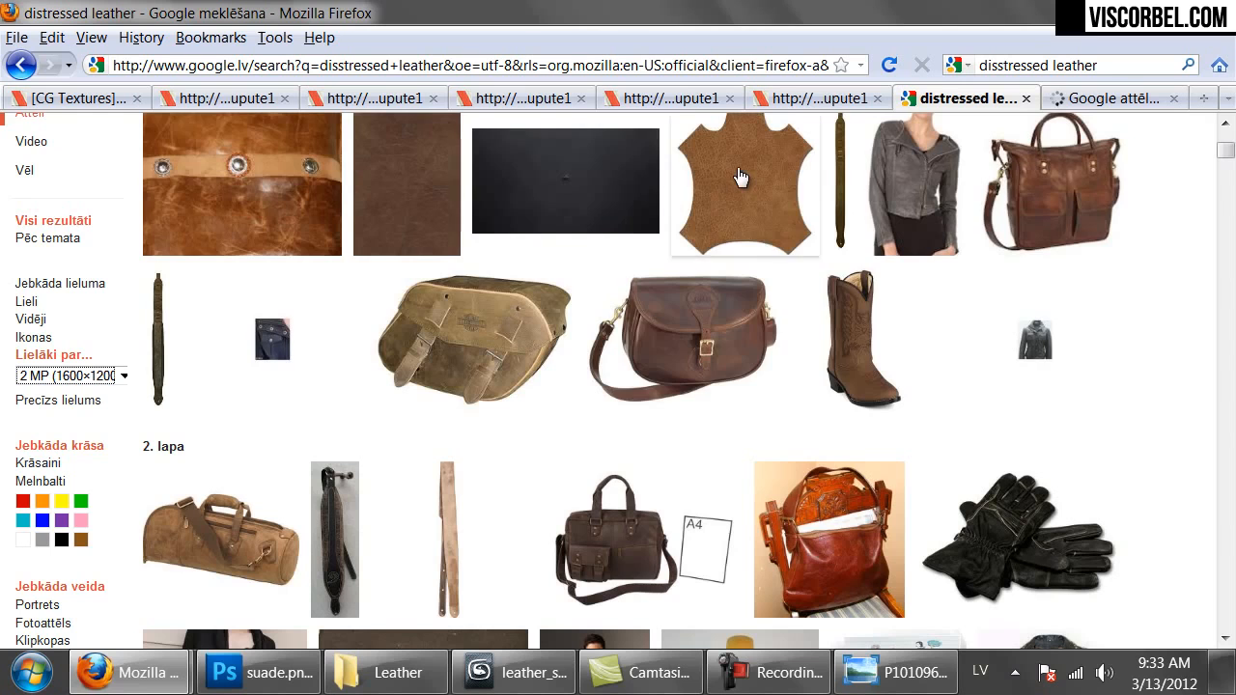
scroll(740, 176, "down", 6)
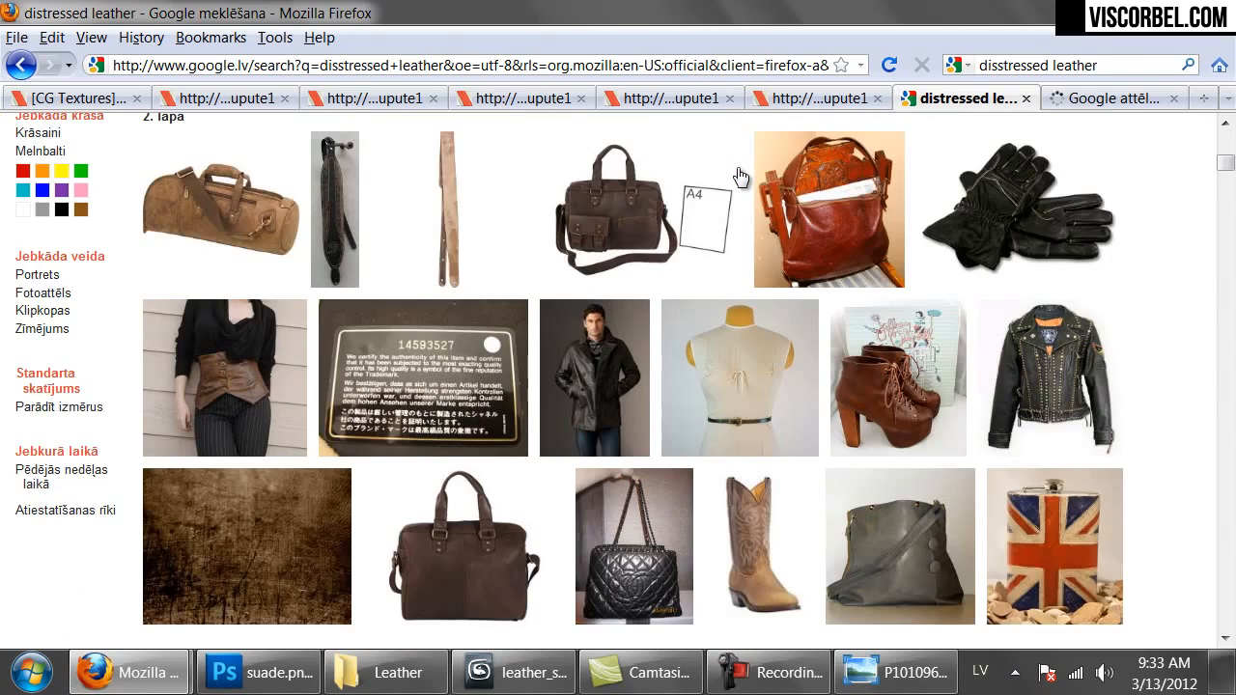
scroll(739, 176, "down", 4)
mouse_move(210, 311)
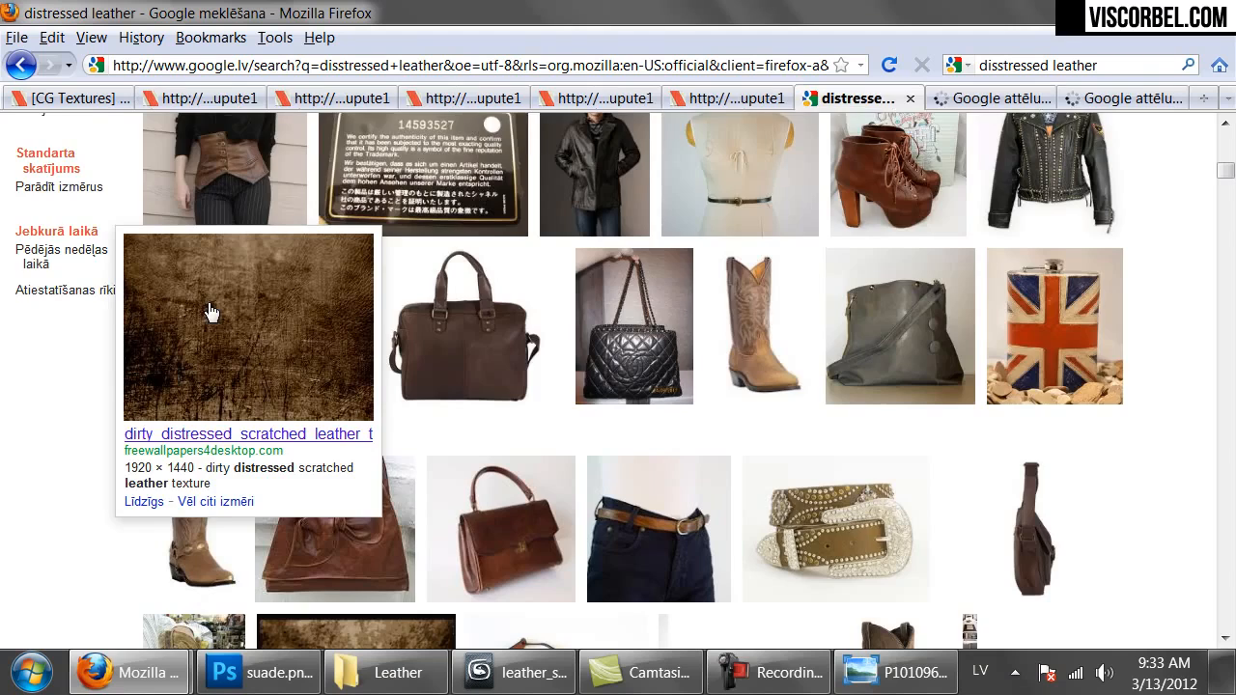
Step: Look through the remaining large distressed leather images for further usable textures
scroll(210, 311, "down", 6)
scroll(290, 392, "down", 6)
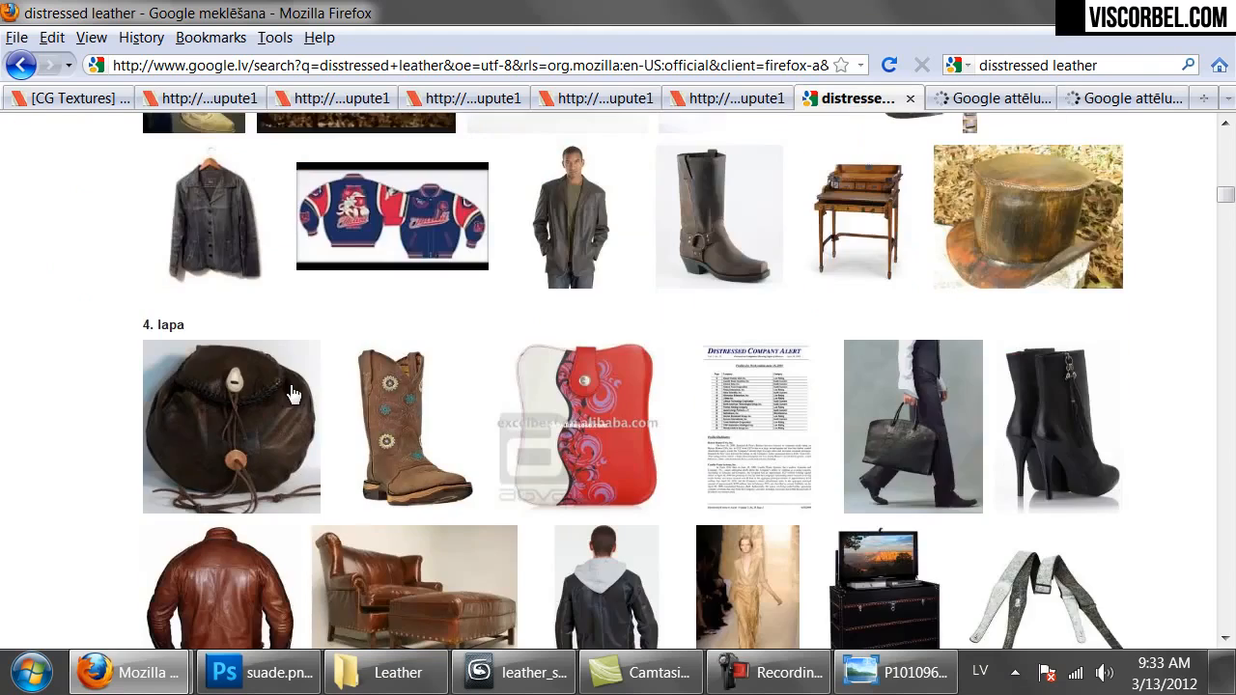
scroll(293, 394, "down", 10)
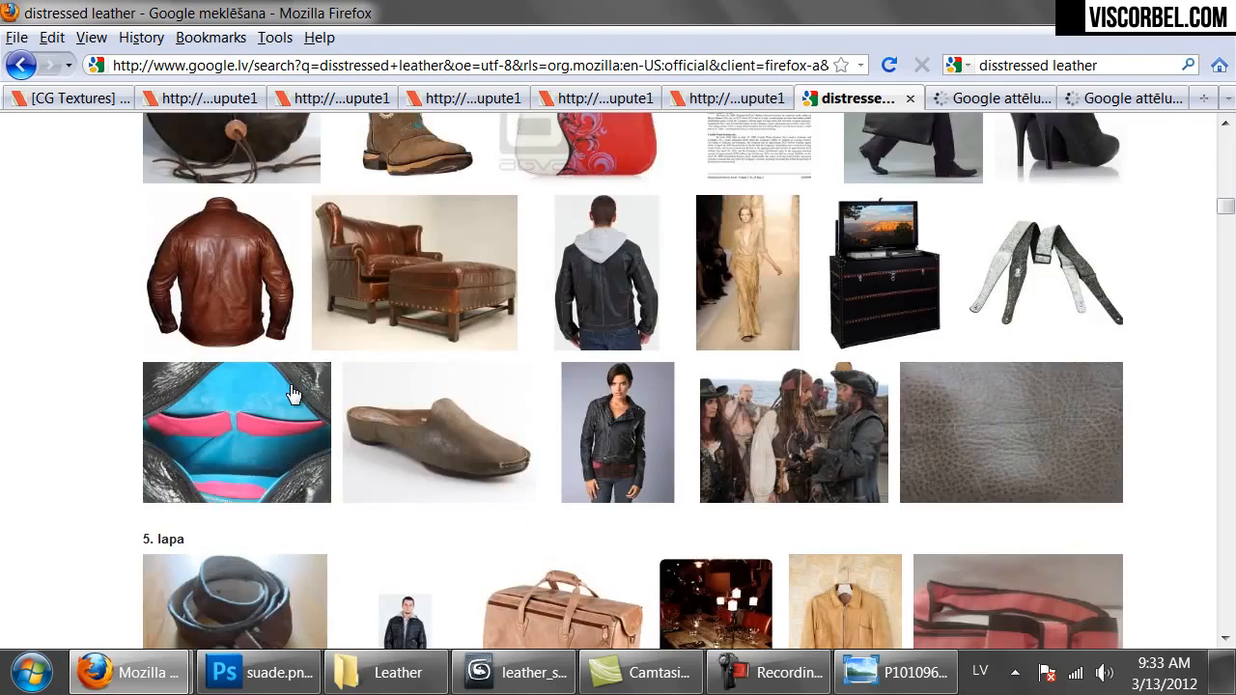
scroll(293, 394, "down", 4)
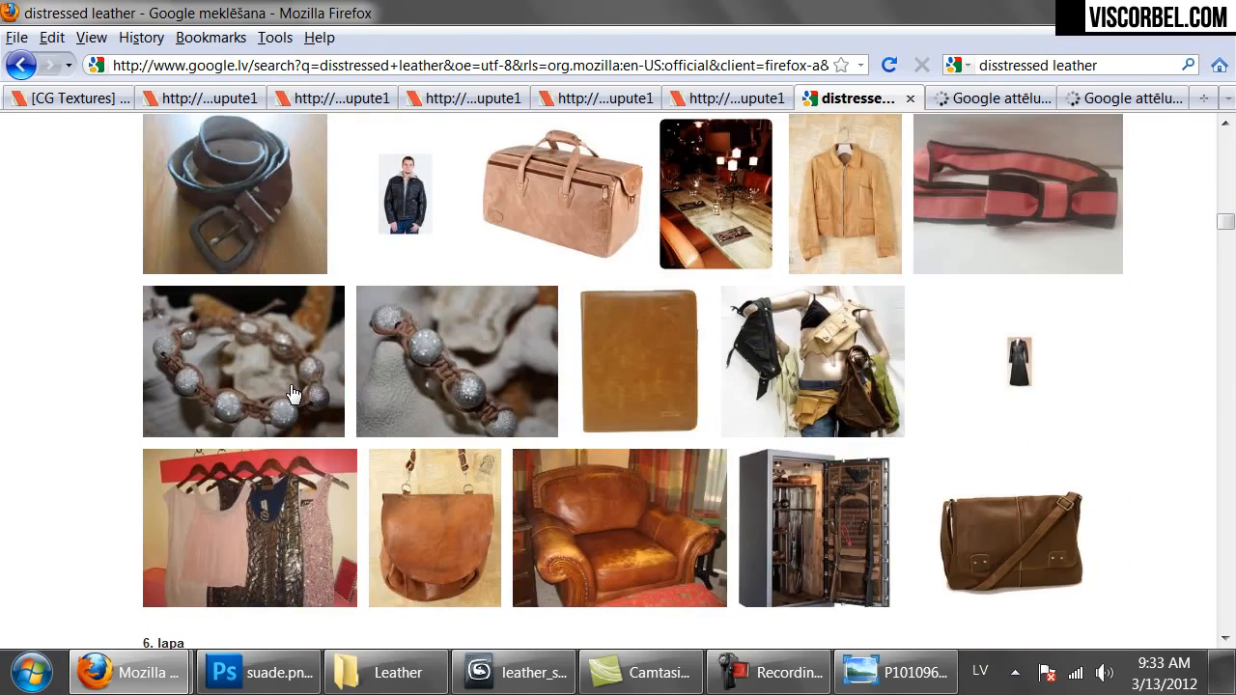
scroll(294, 394, "down", 6)
scroll(294, 393, "down", 8)
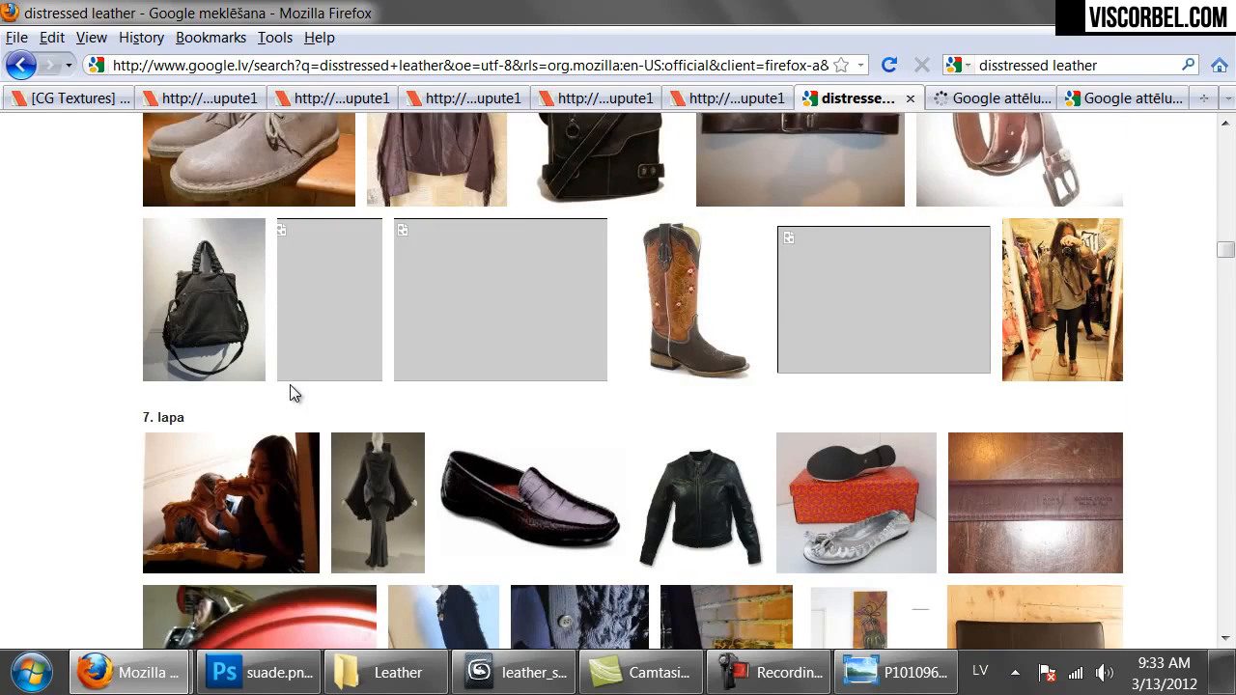
scroll(293, 393, "down", 12)
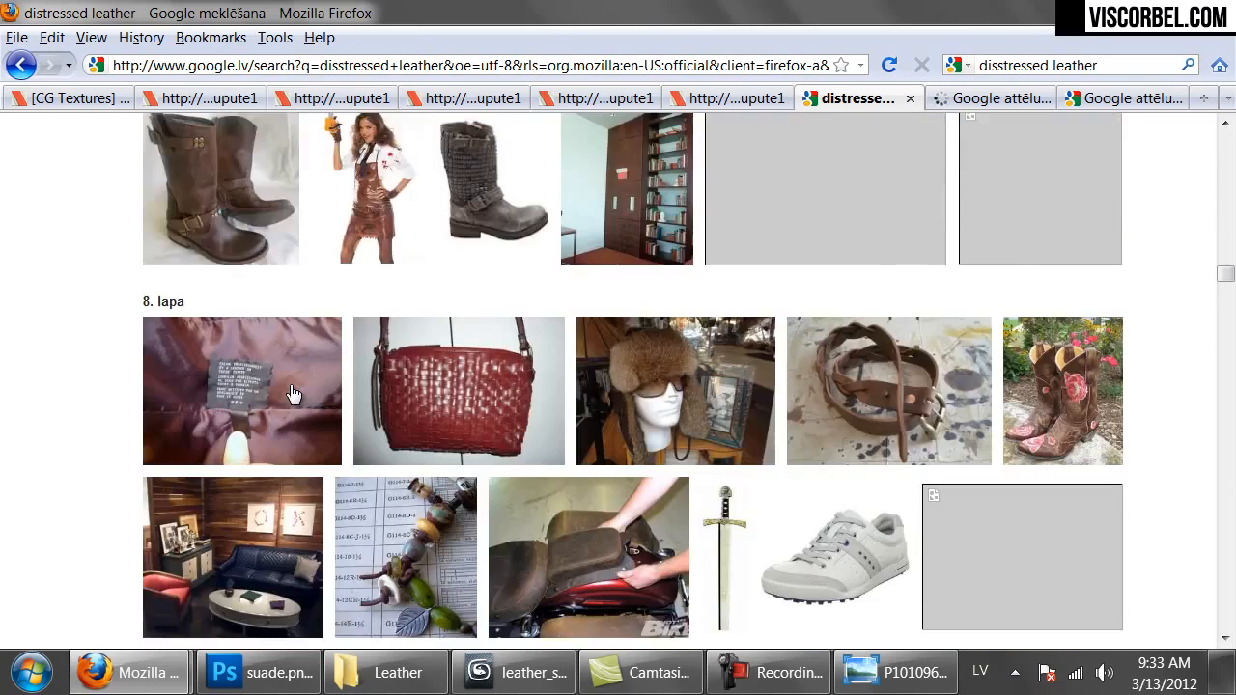
scroll(293, 394, "down", 6)
scroll(293, 394, "down", 18)
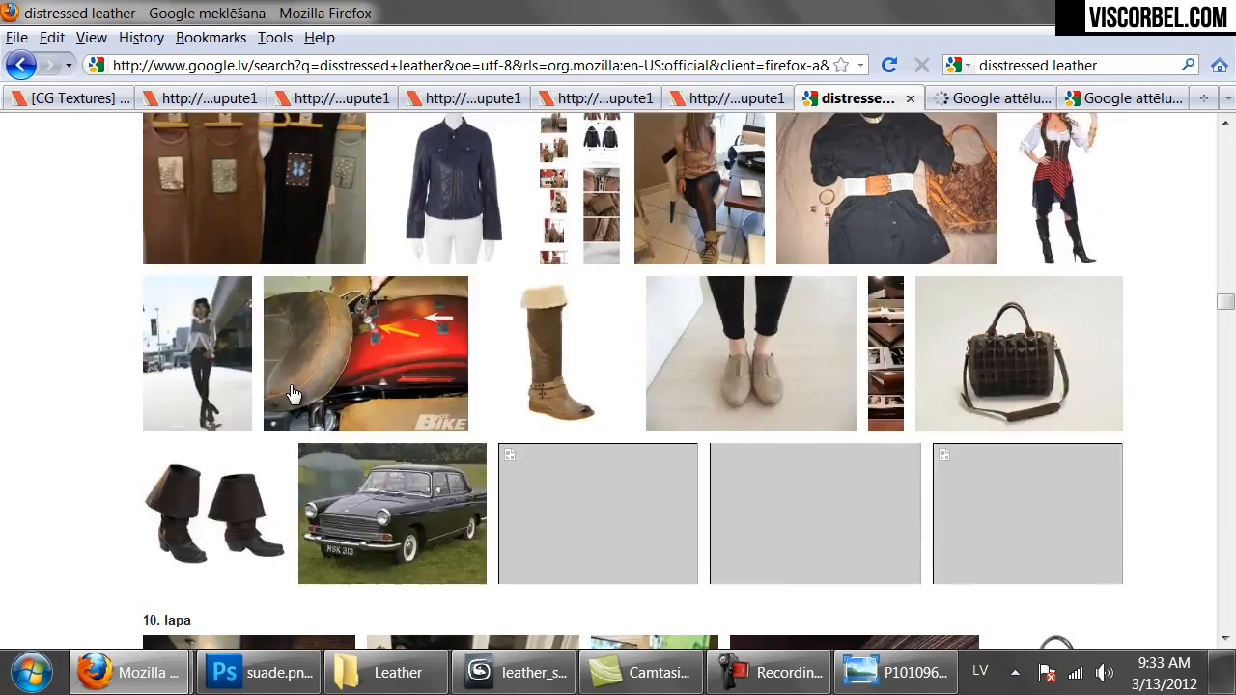
Step: Search the images for "old leather" and open the mottled yellow-brown leather texture from the first results in a new tab
scroll(286, 401, "down", 14)
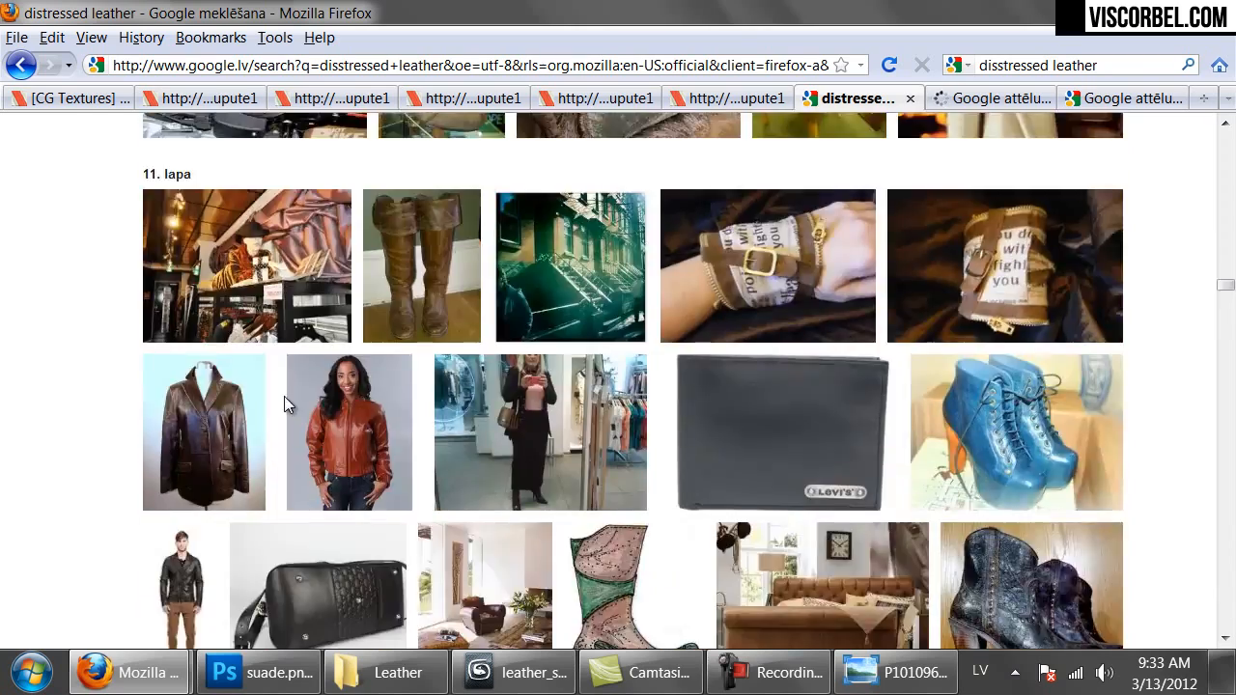
scroll(285, 407, "down", 20)
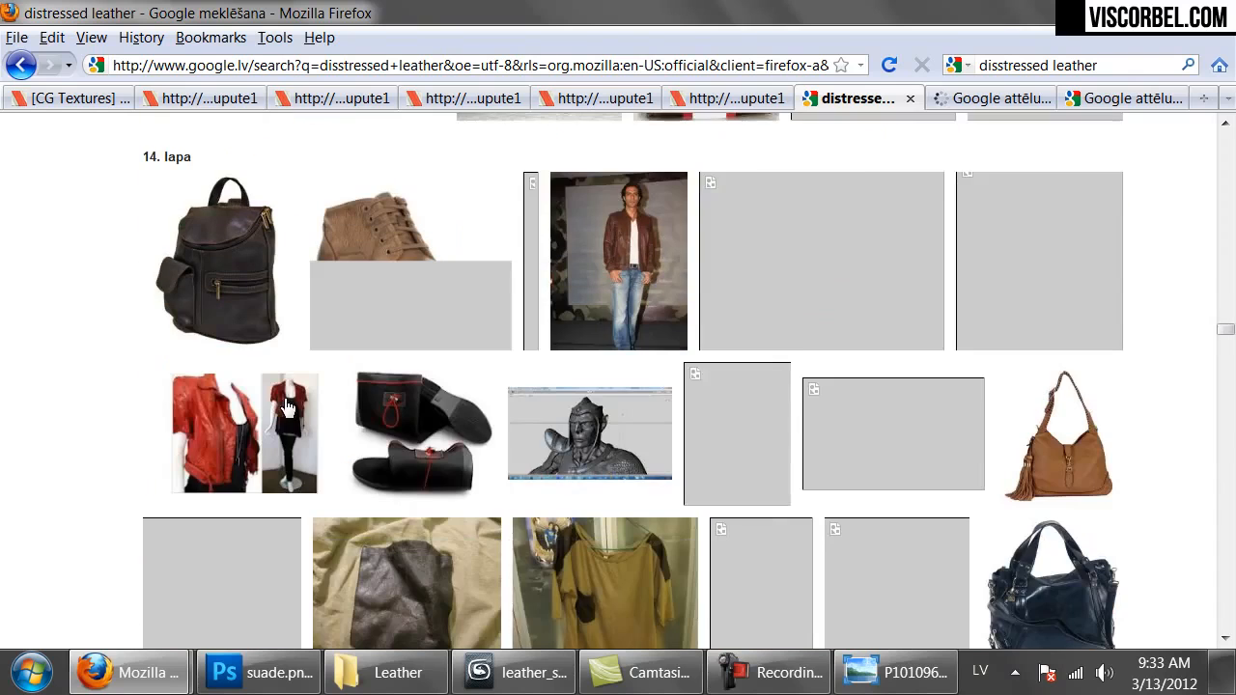
left_click_drag(1224, 330, 1213, 96)
triple_click(287, 176)
type("old")
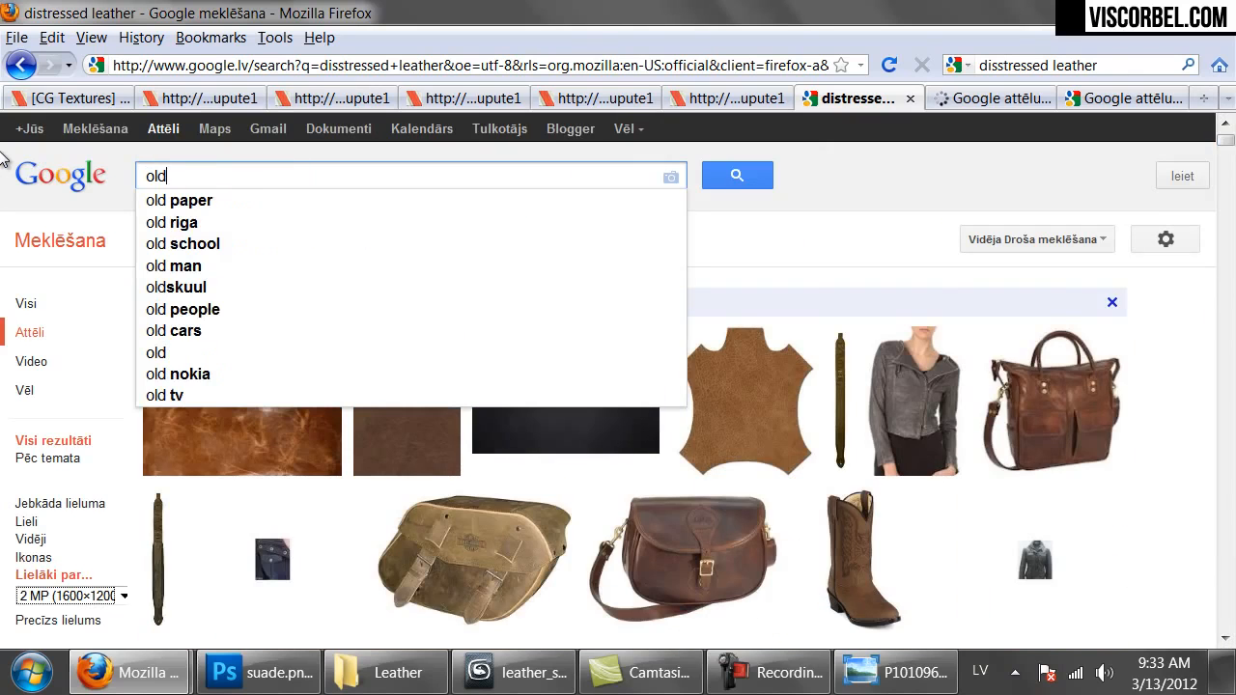
type(" leather")
key("Return")
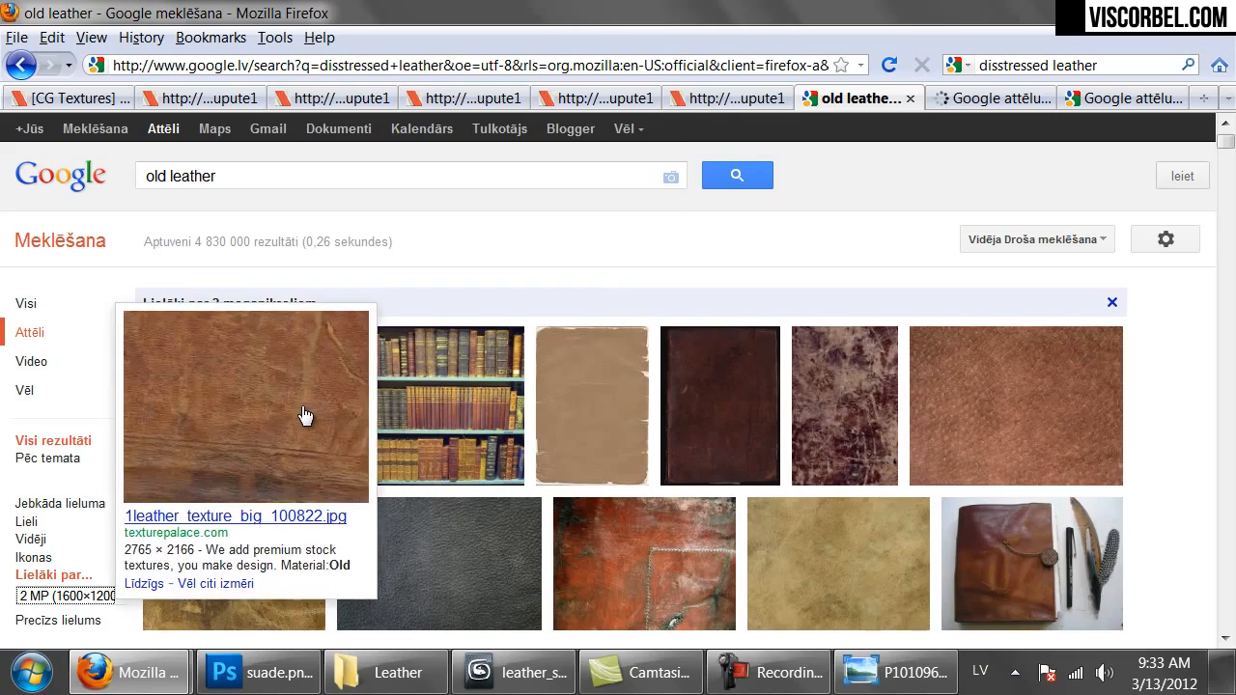
scroll(636, 176, "down", 4)
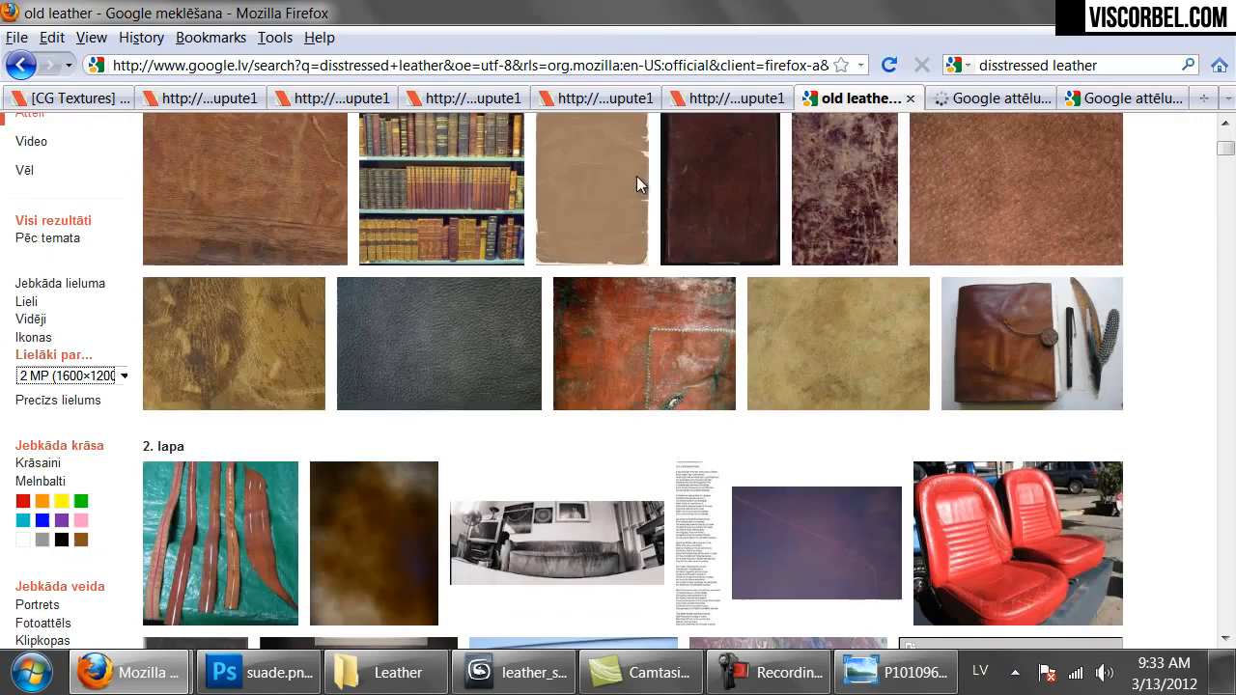
middle_click(276, 319)
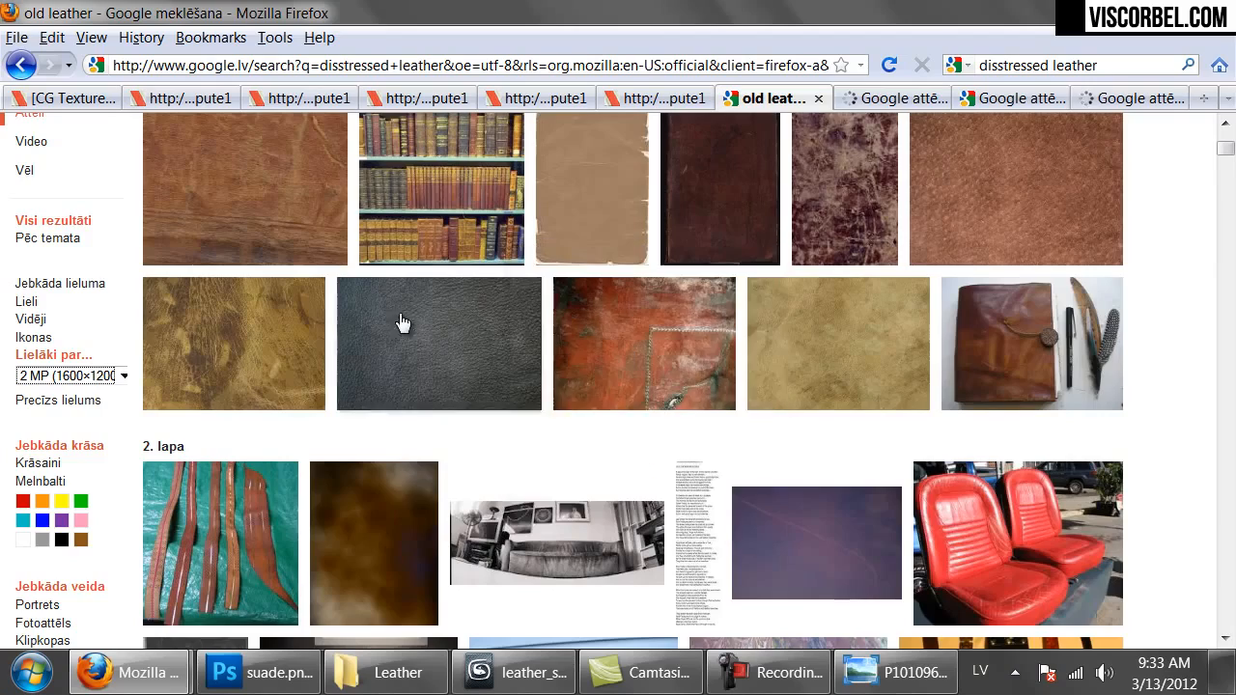
Step: Find OldLeather_large.jpg from ilovemonstertruck.com further down the old leather results and open it in a new tab
mouse_move(778, 353)
scroll(778, 353, "down", 6)
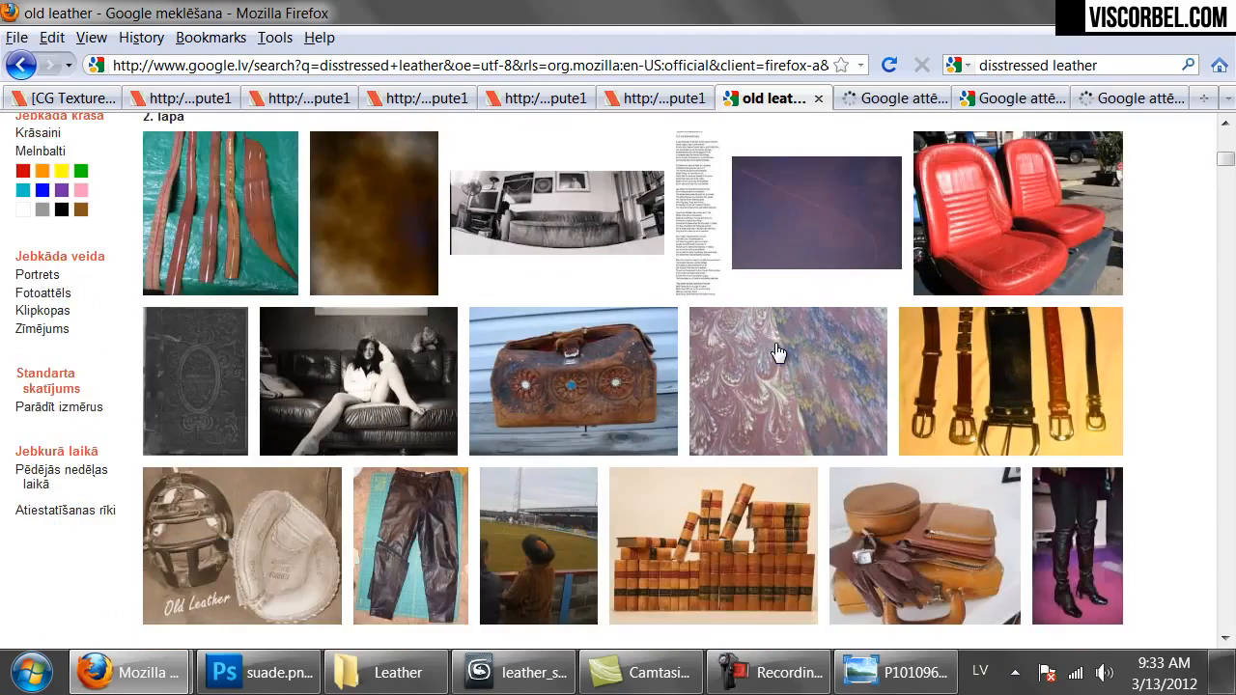
scroll(778, 352, "down", 8)
scroll(778, 352, "down", 6)
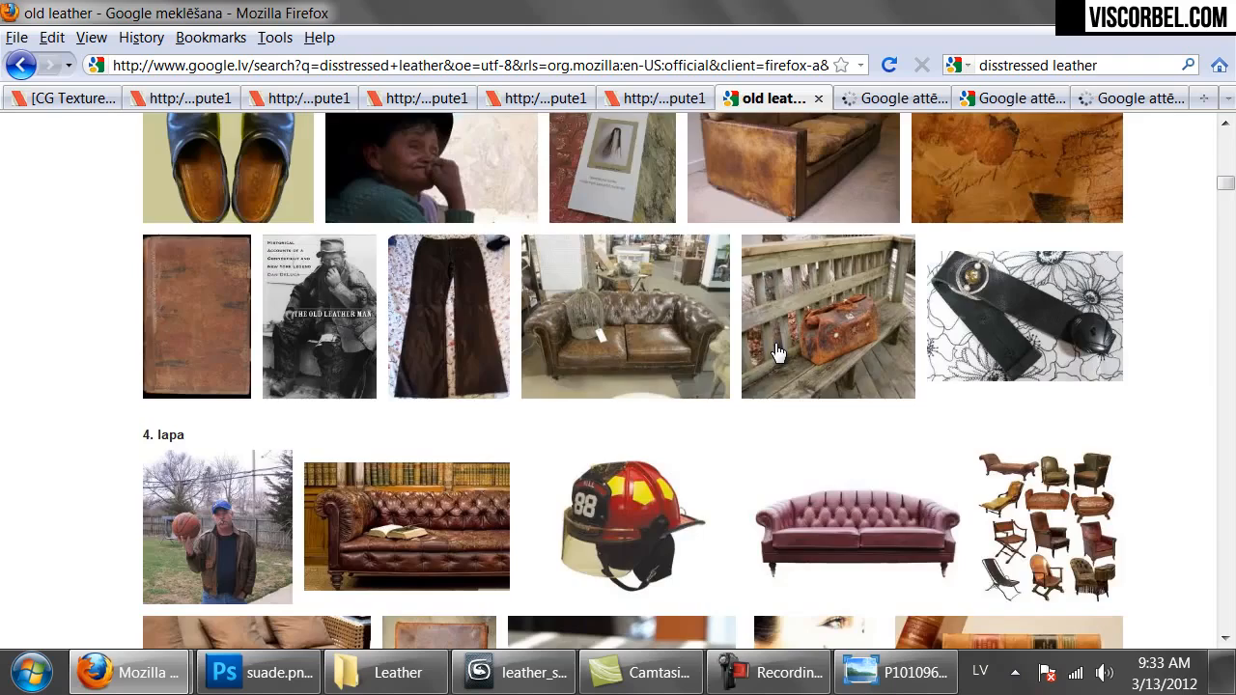
scroll(778, 352, "down", 8)
scroll(778, 352, "down", 16)
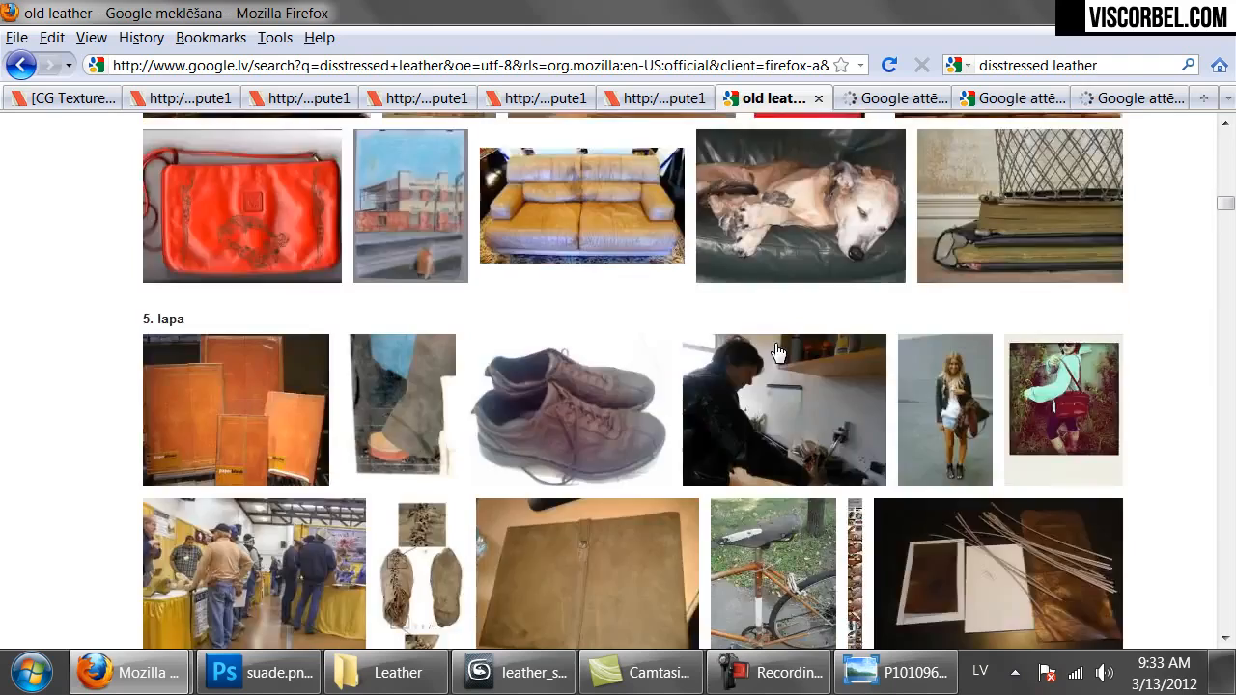
scroll(778, 352, "down", 4)
scroll(778, 353, "down", 20)
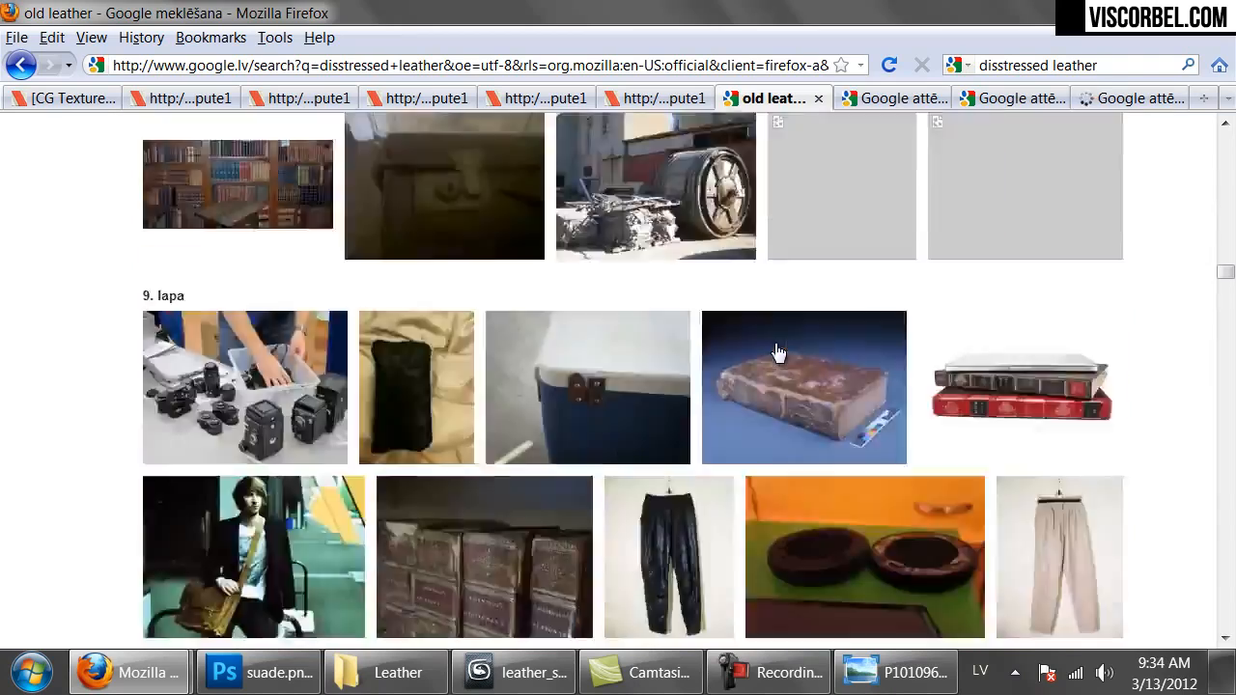
scroll(778, 352, "down", 20)
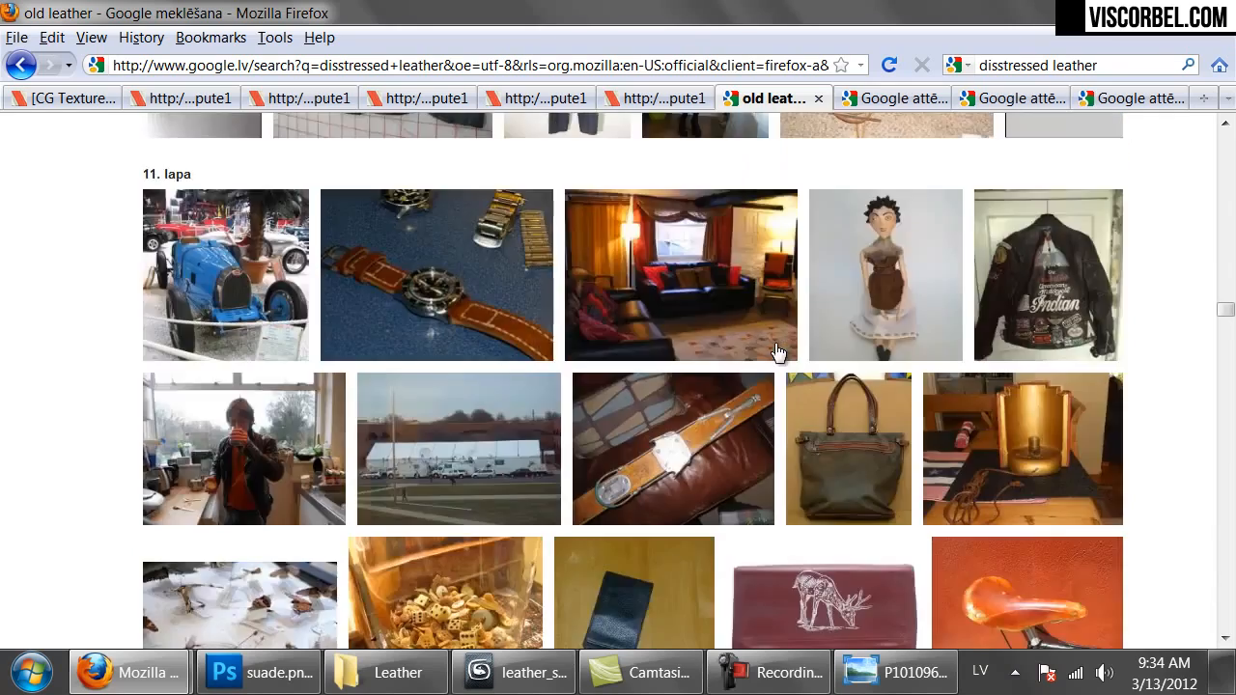
scroll(778, 352, "down", 20)
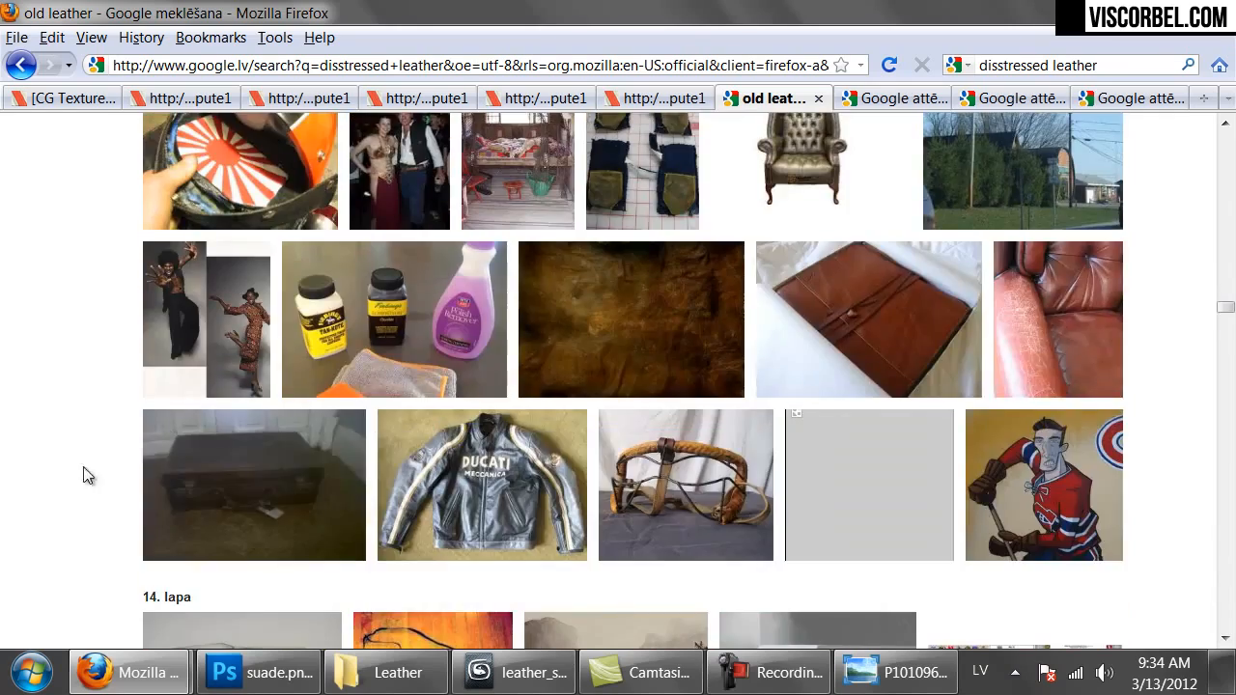
mouse_move(673, 342)
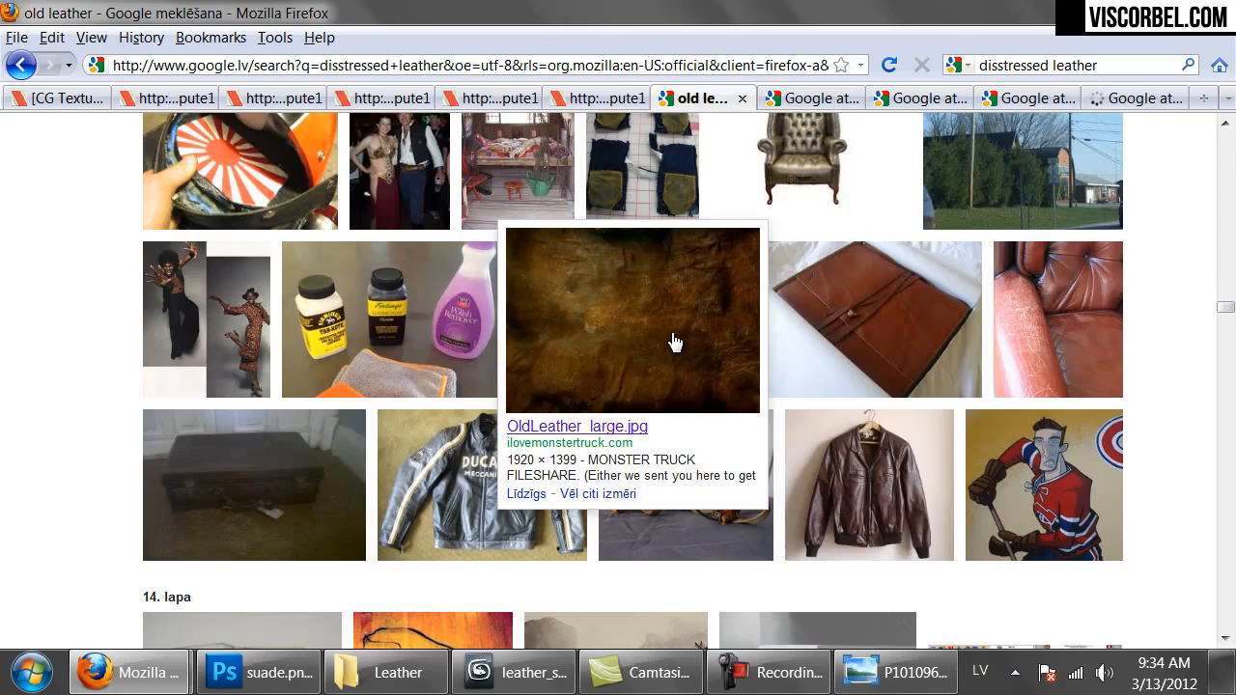
Step: Search the images for "vintage leather" and look through the large results for further usable textures
scroll(673, 342, "down", 20)
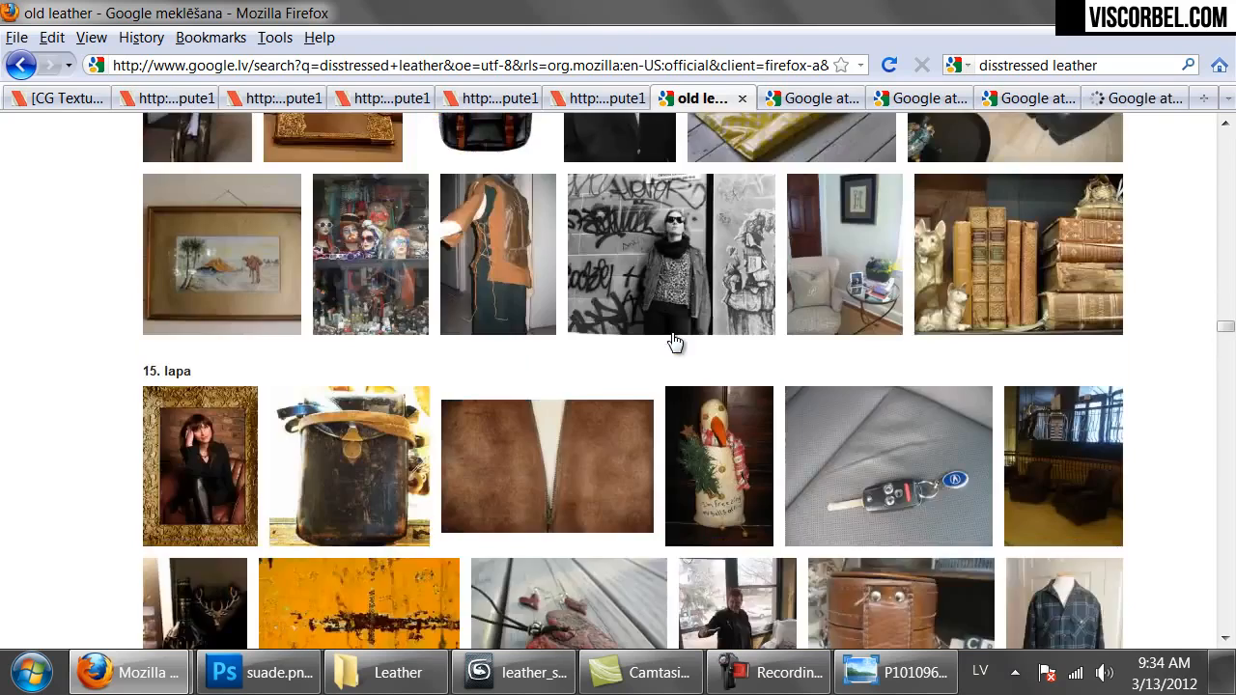
scroll(55, 354, "down", 20)
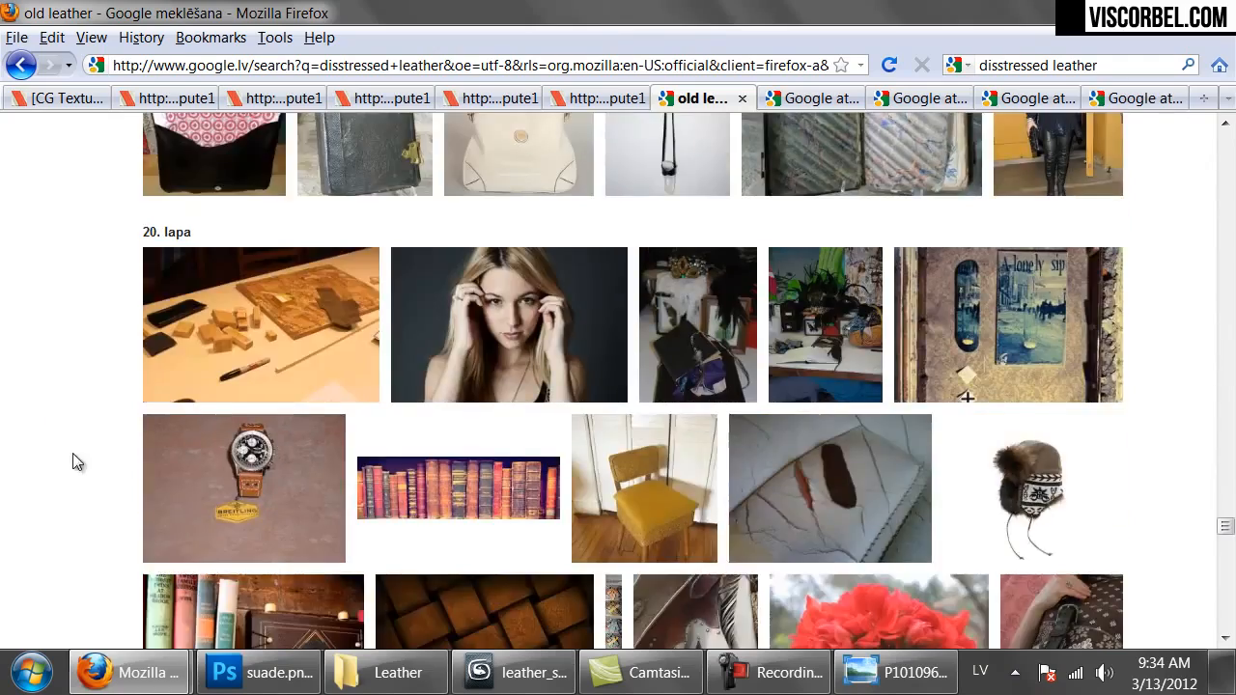
middle_click(88, 422)
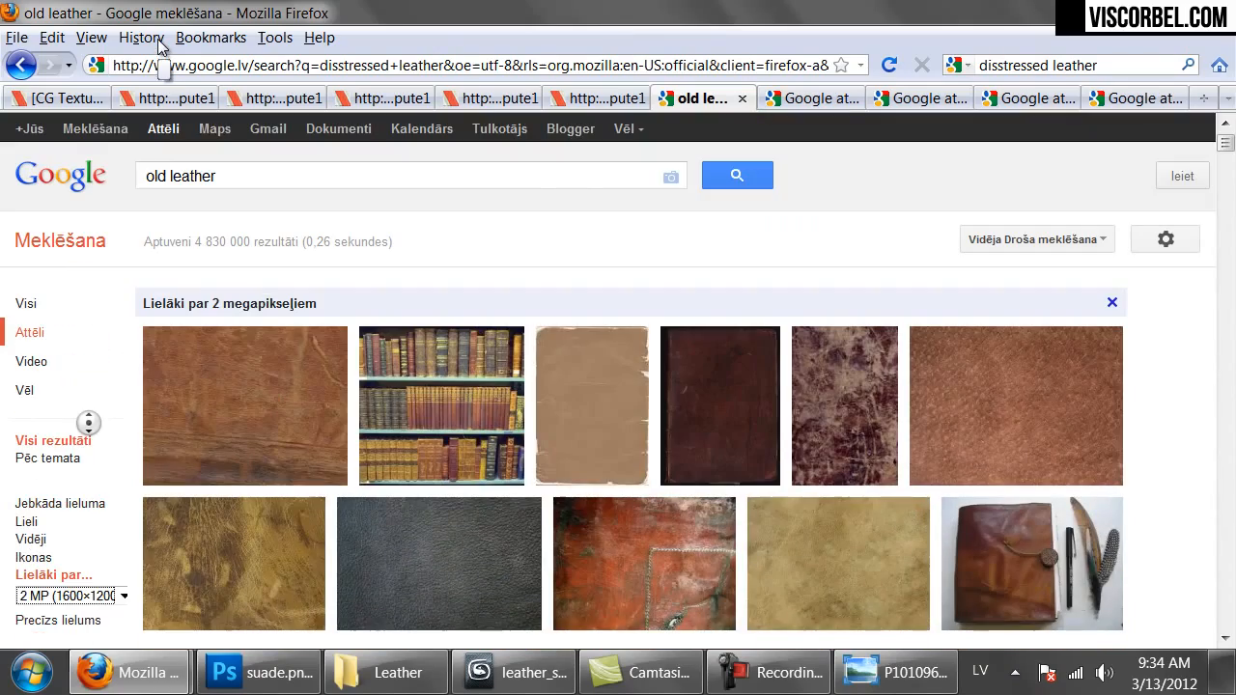
left_click(164, 172)
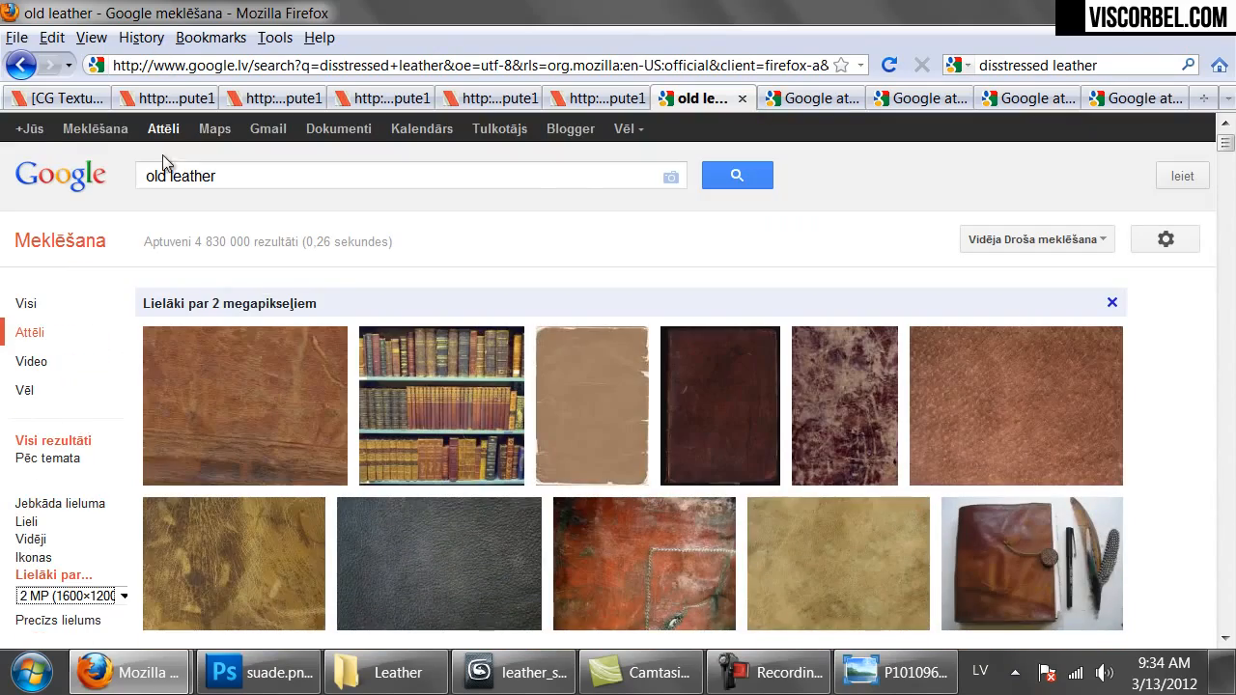
double_click(156, 176)
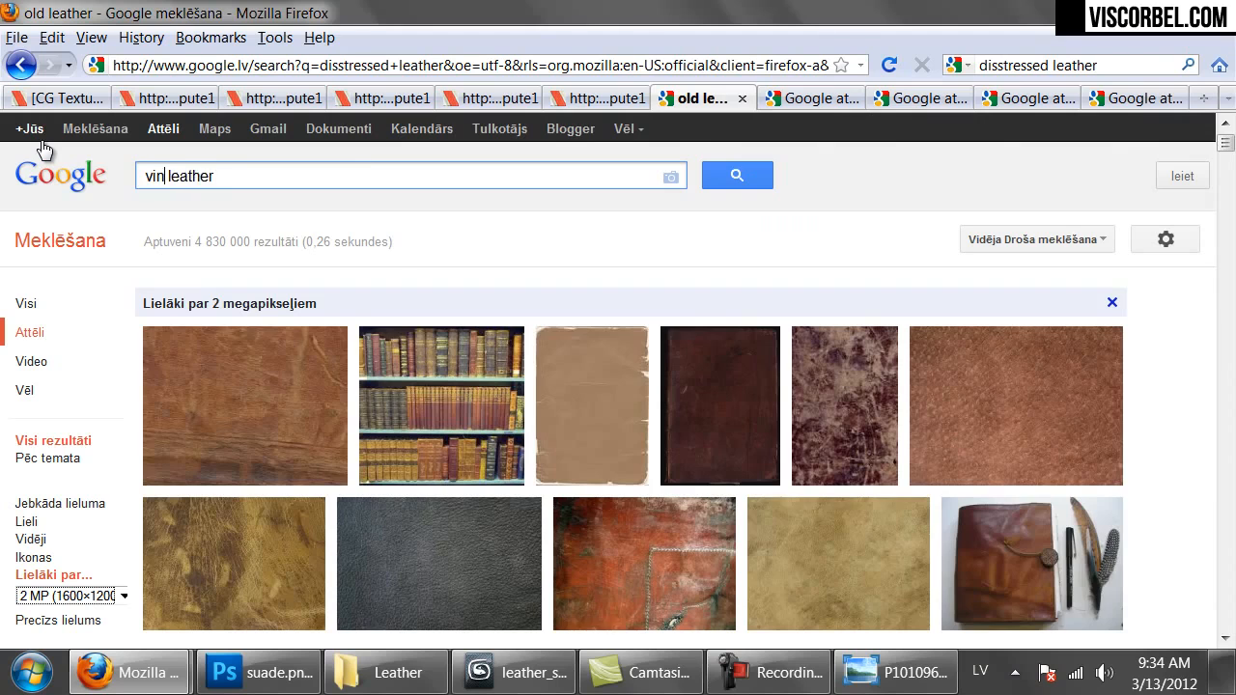
key("Return")
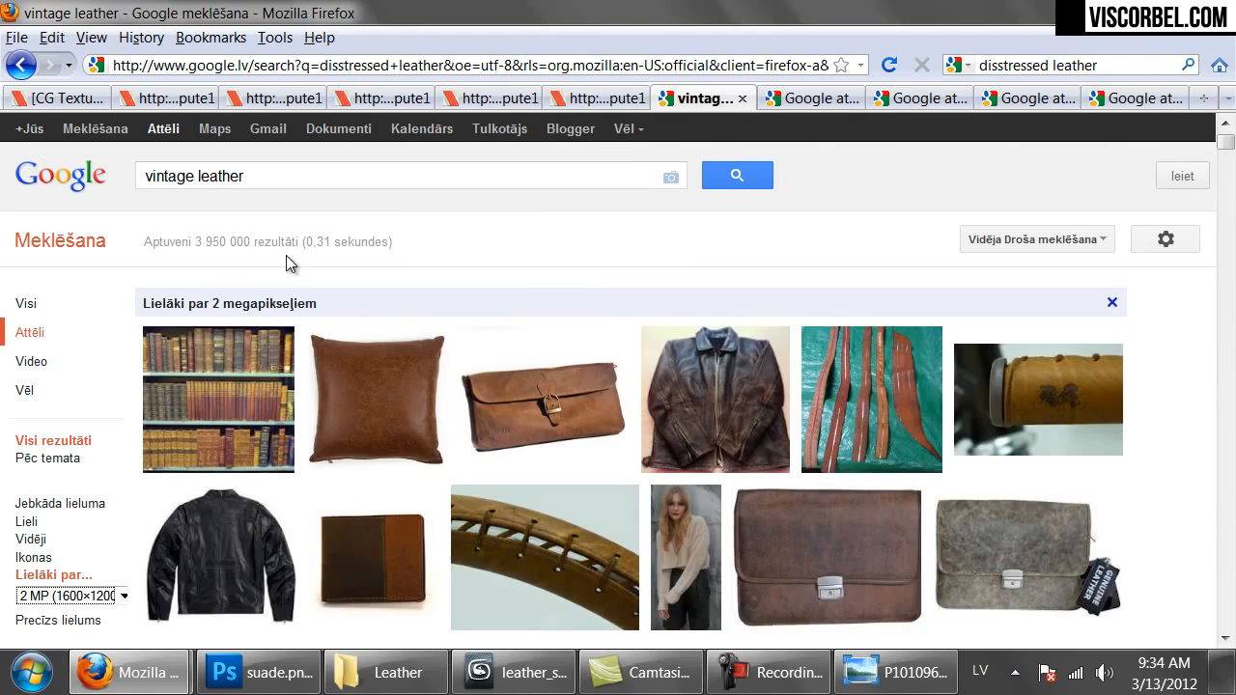
mouse_move(347, 415)
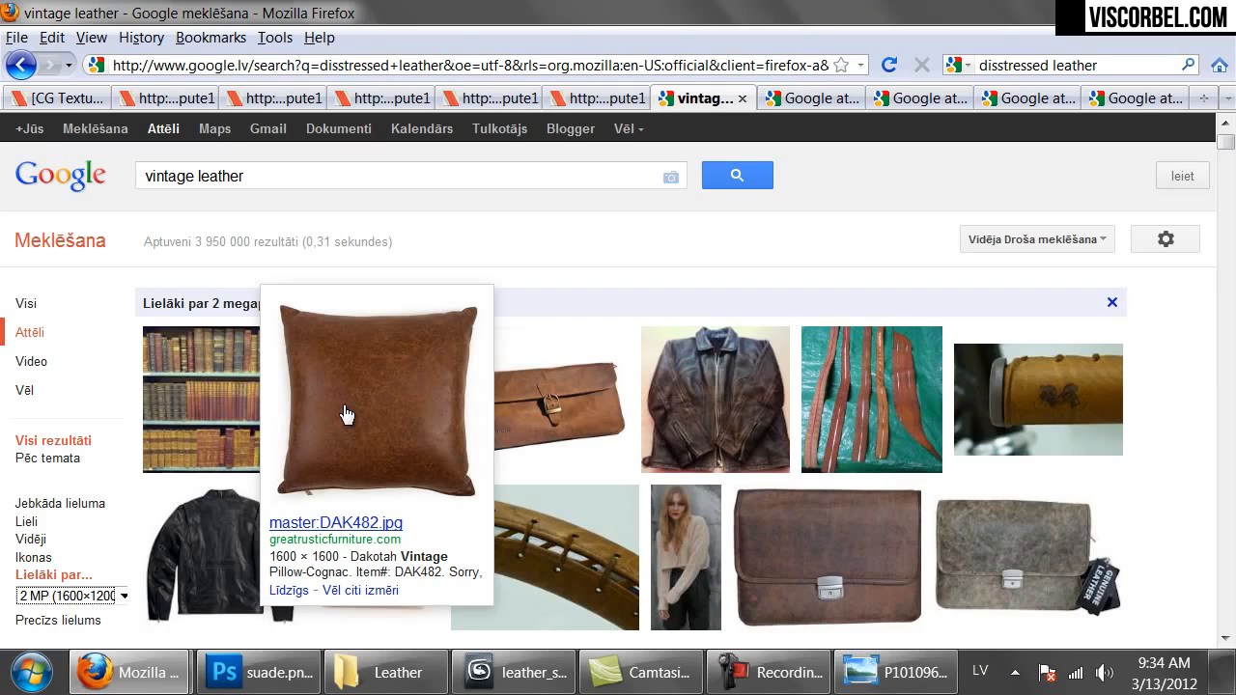
scroll(346, 415, "down", 5)
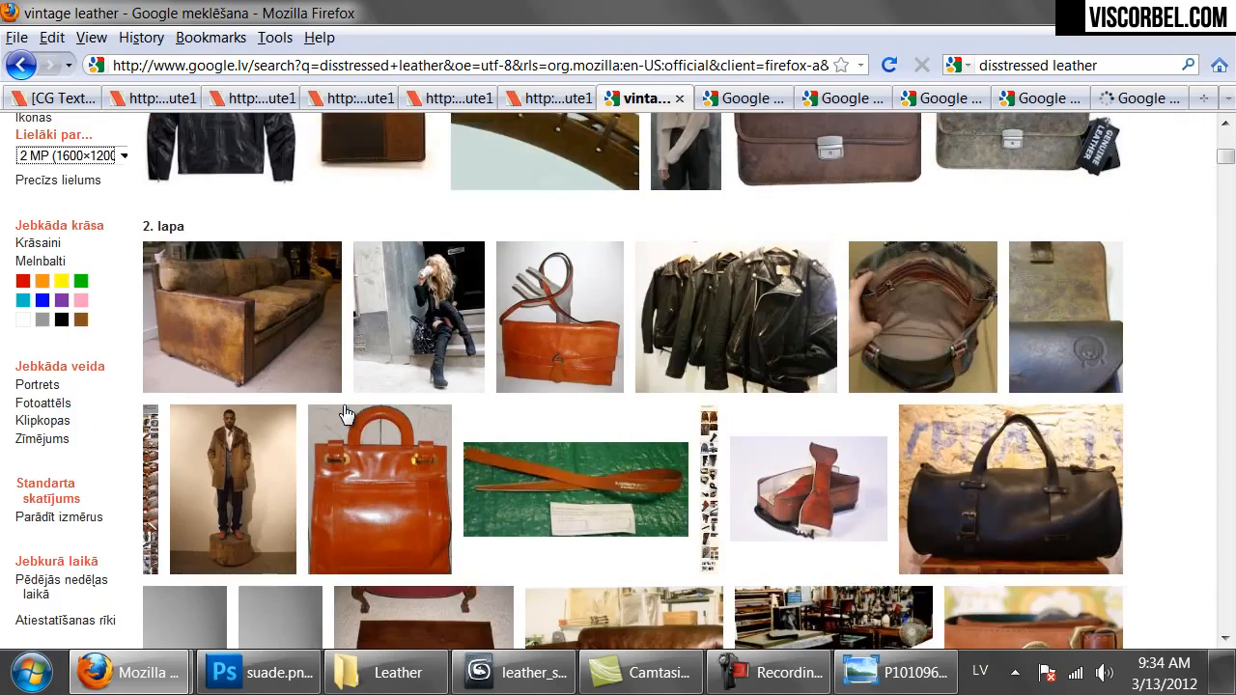
scroll(346, 415, "down", 20)
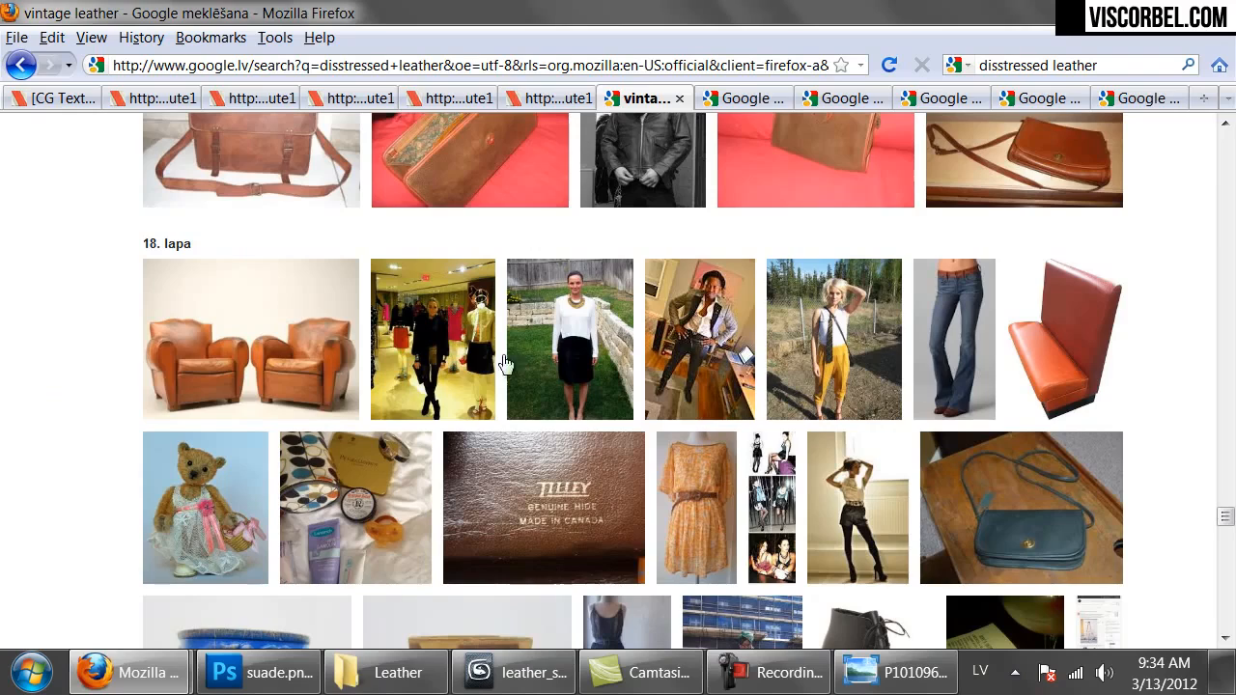
Step: Close the vintage leather results and compare the leather images in the open tabs, returning to OldLeather_large.jpg
left_click(679, 98)
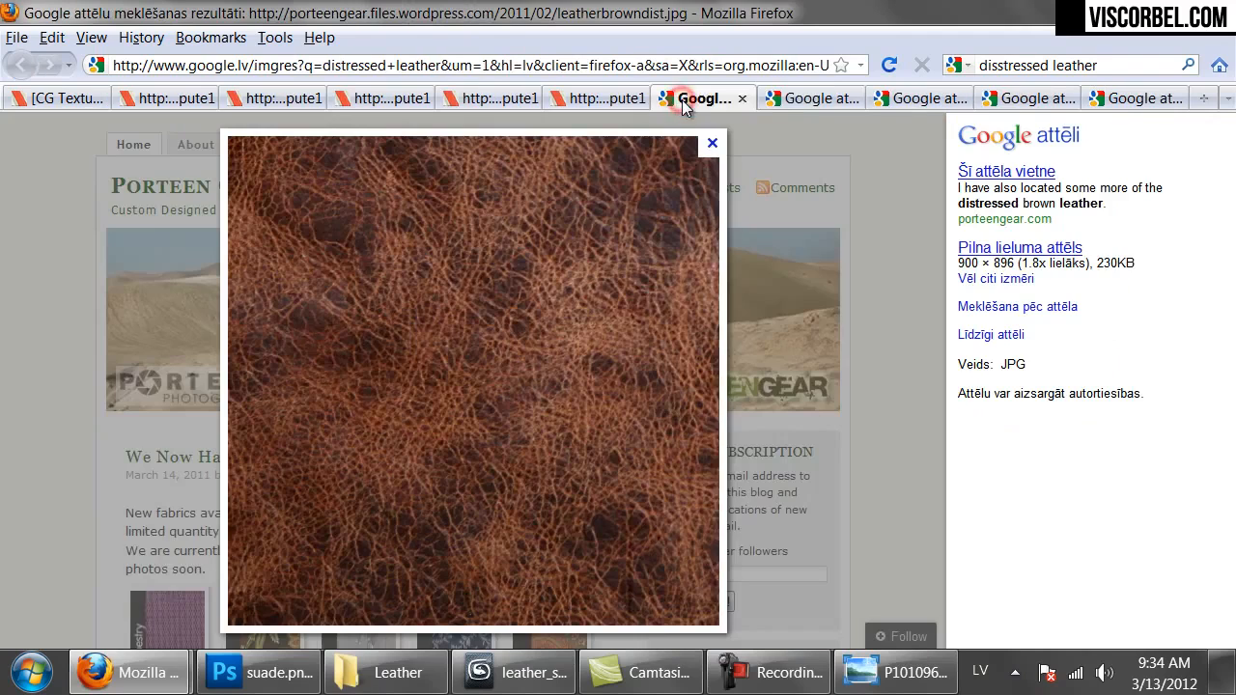
left_click(775, 101)
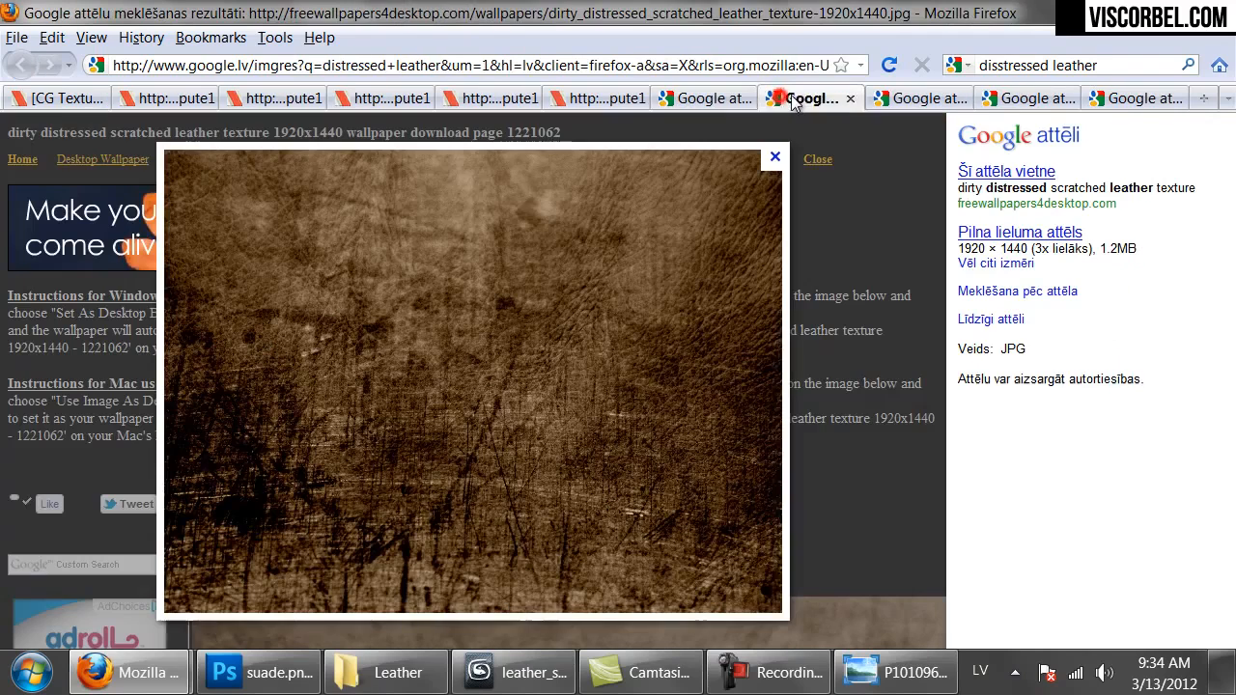
left_click(903, 97)
left_click(999, 101)
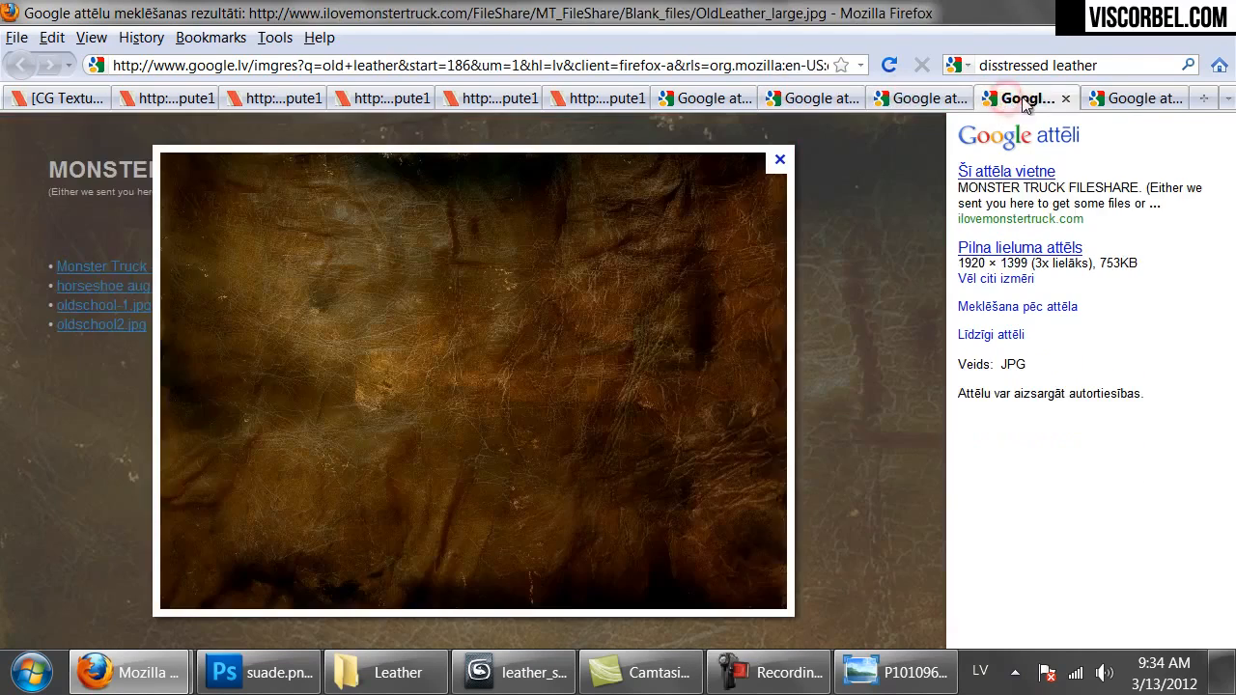
left_click(1125, 100)
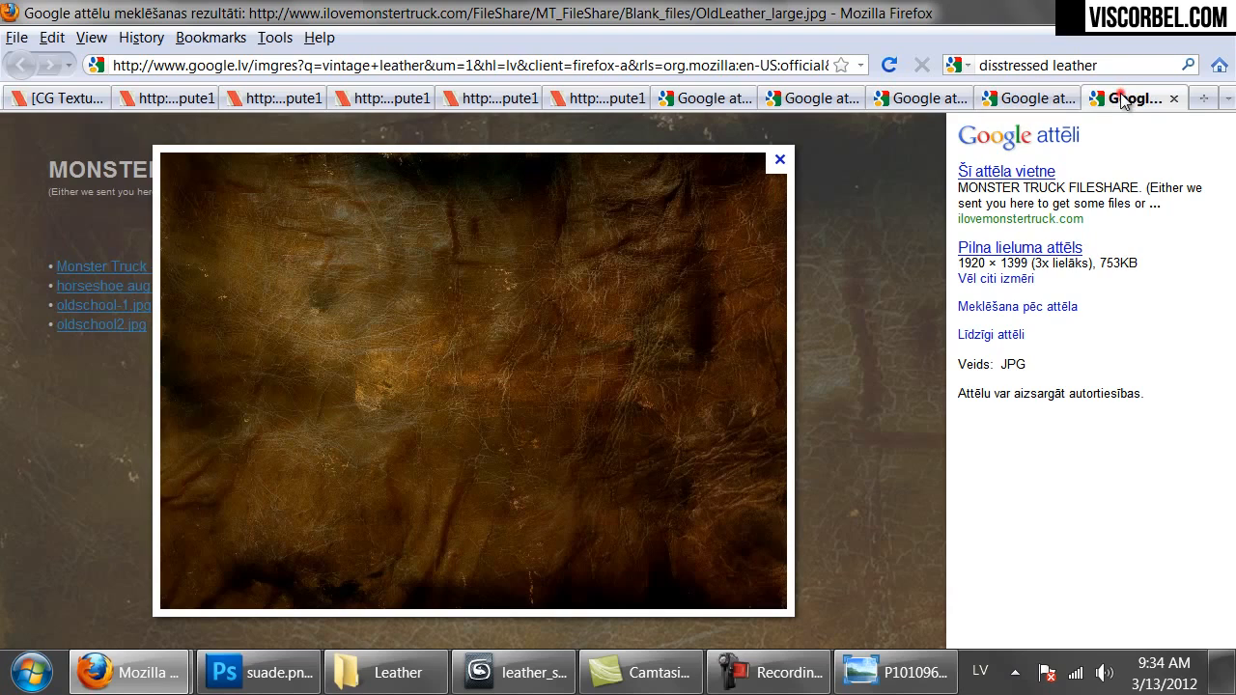
left_click(1036, 103)
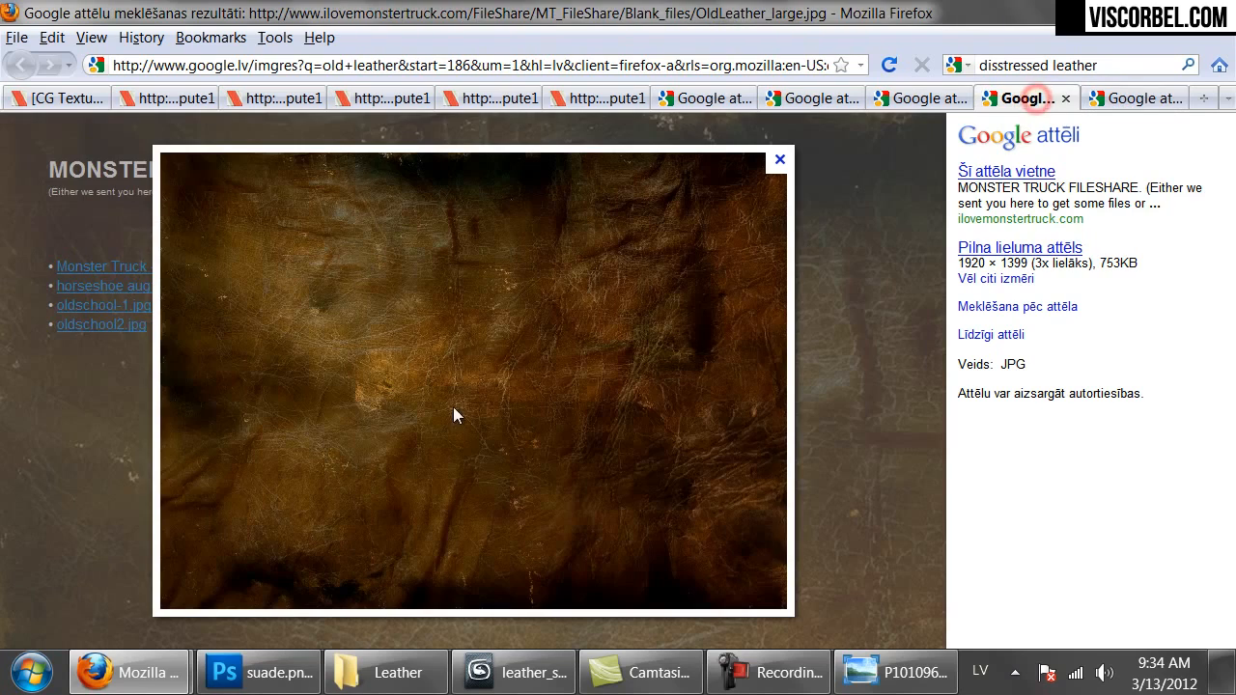
Step: View OldLeather_large.jpg on its own, inspect its detail at full size and copy the image
right_click(465, 334)
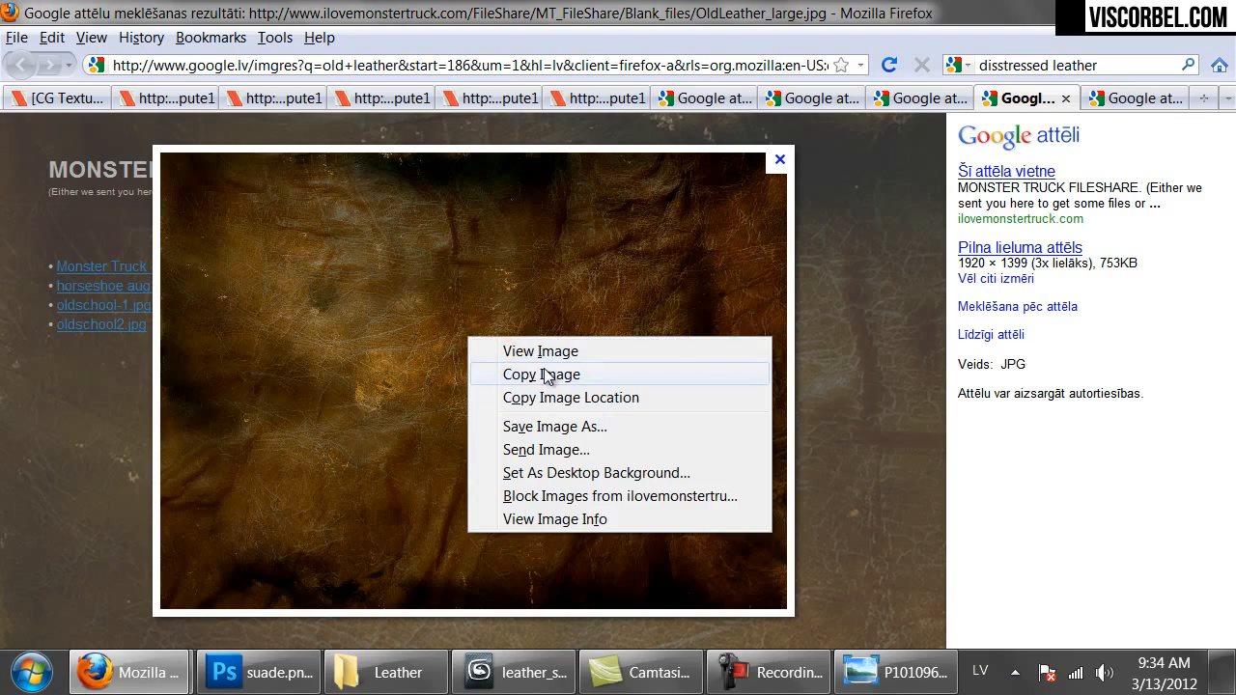
left_click(541, 353)
left_click(466, 345)
scroll(516, 396, "down", 4)
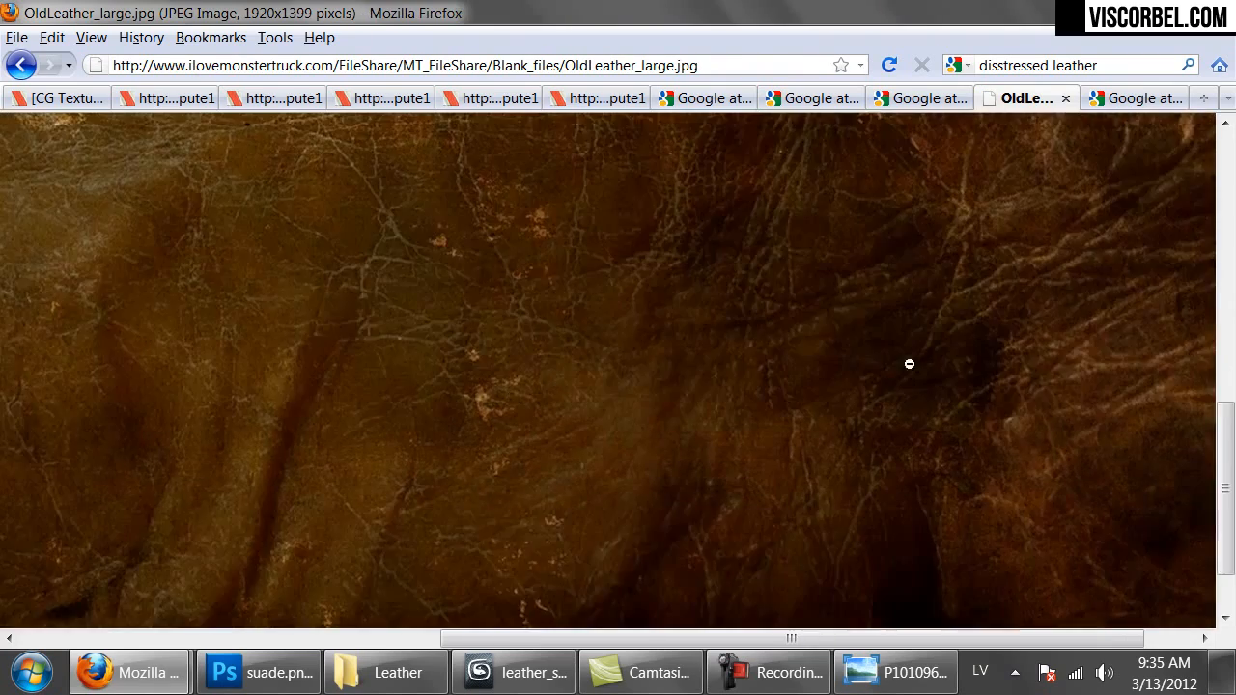
left_click(757, 284)
right_click(448, 299)
left_click(474, 319)
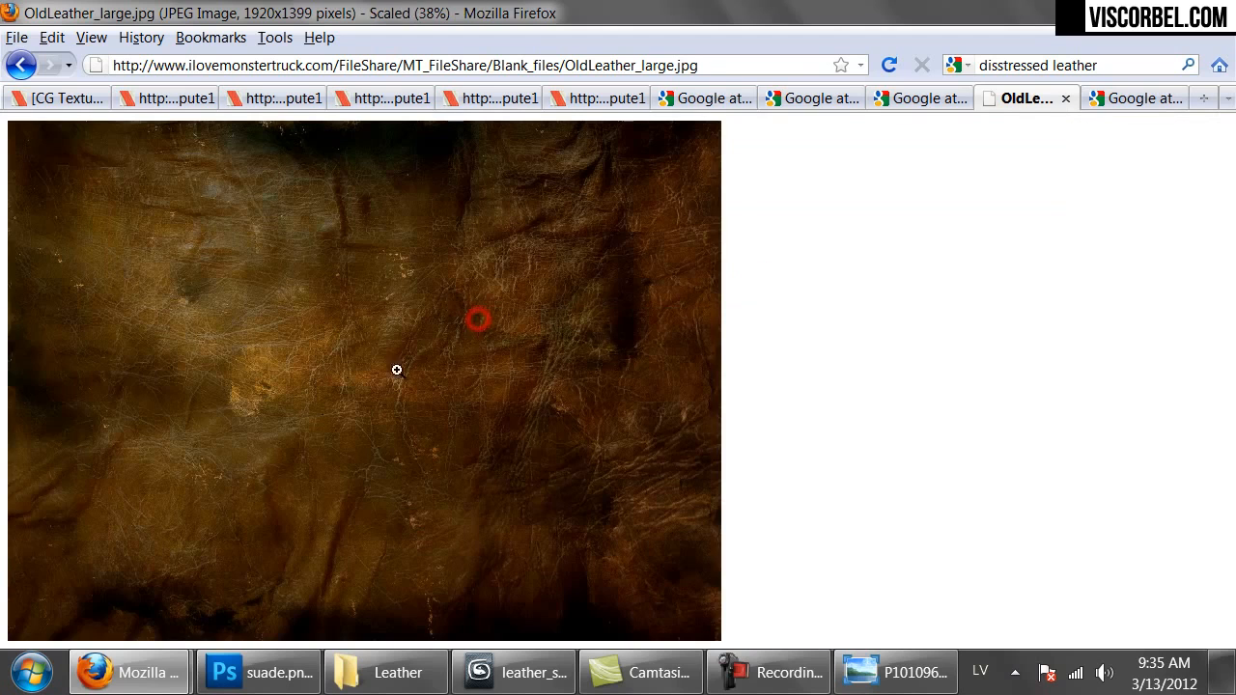
Step: Switch to Photoshop and paste the copied leather image into a new document of matching size
left_click(254, 686)
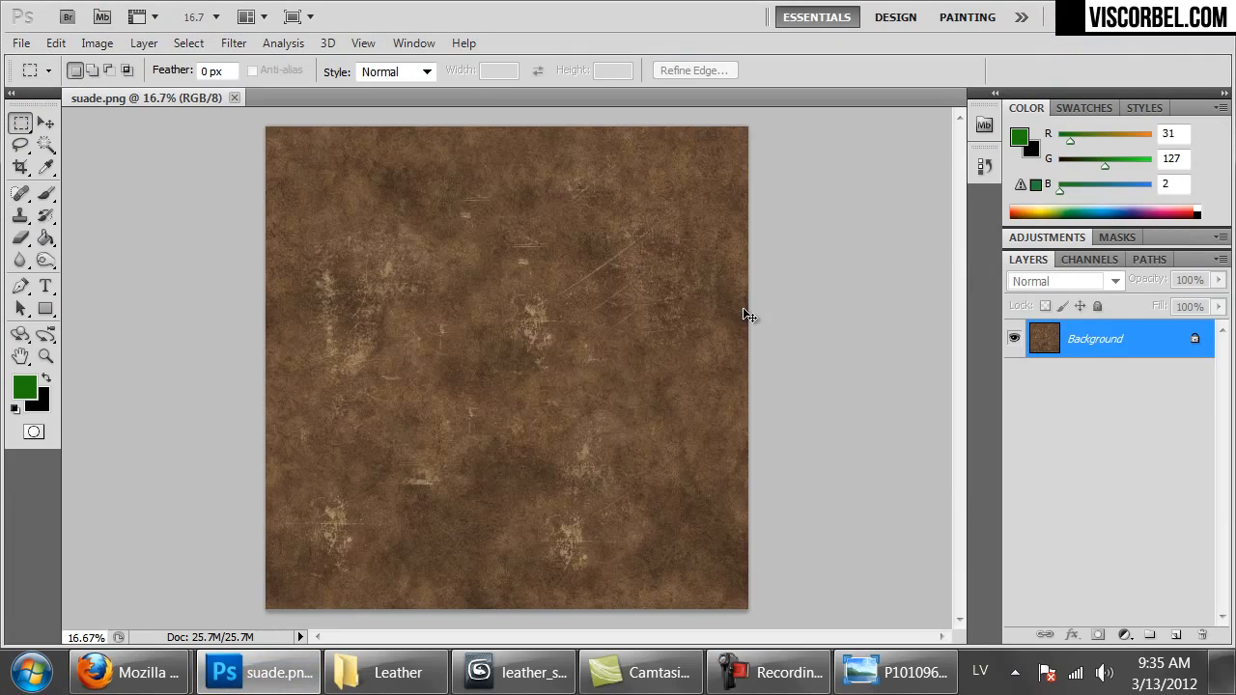
key("ctrl+n")
key("Return")
key("ctrl+v")
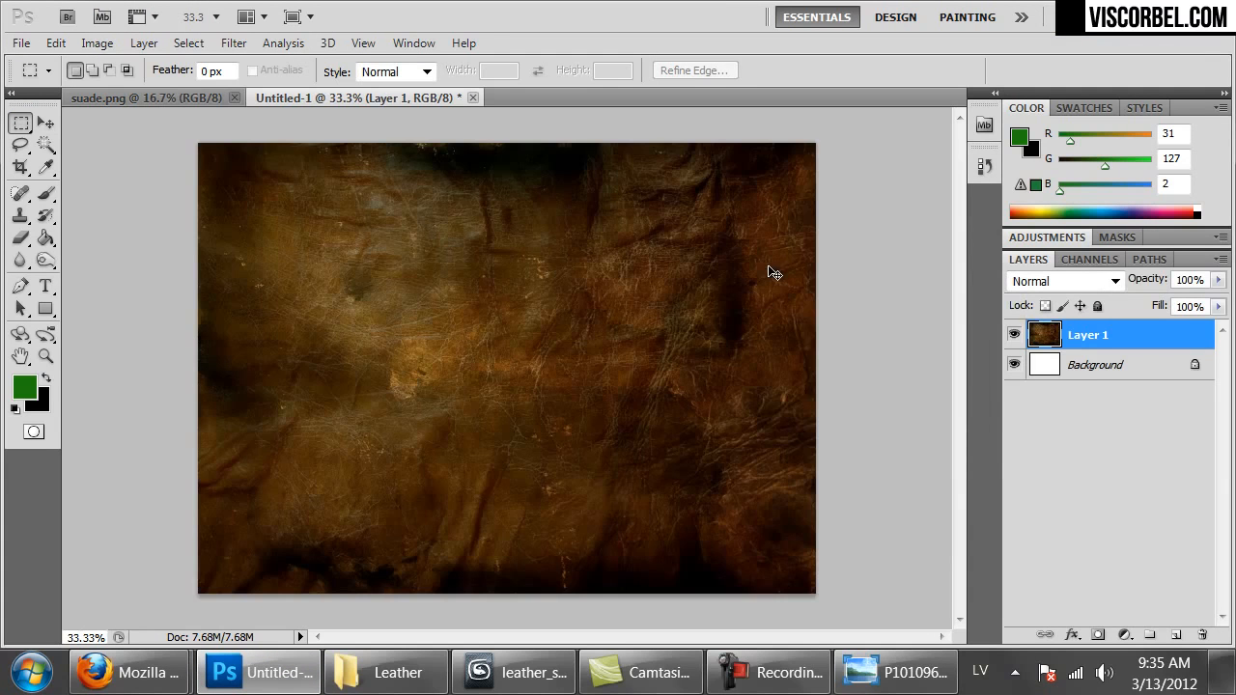
key("ctrl+a")
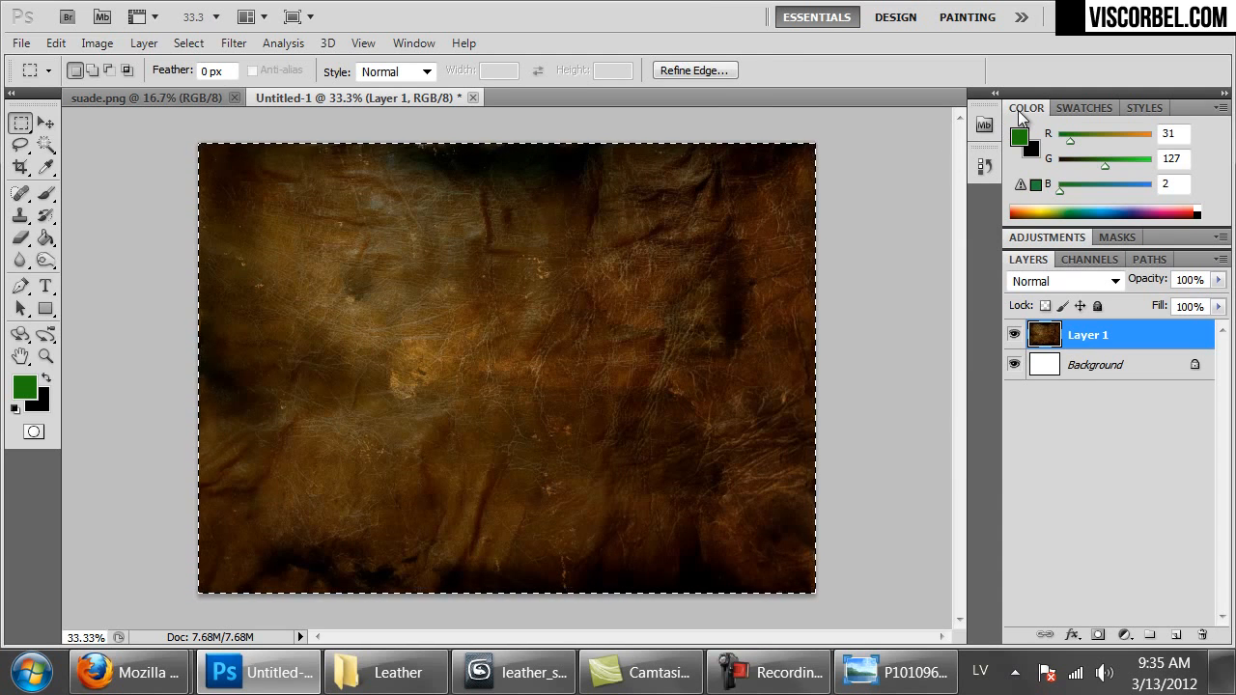
key("ctrl+d")
Step: Crop the document to a square by extending the canvas below the leather image while keeping its full width
key("ctrl+minus")
key("c")
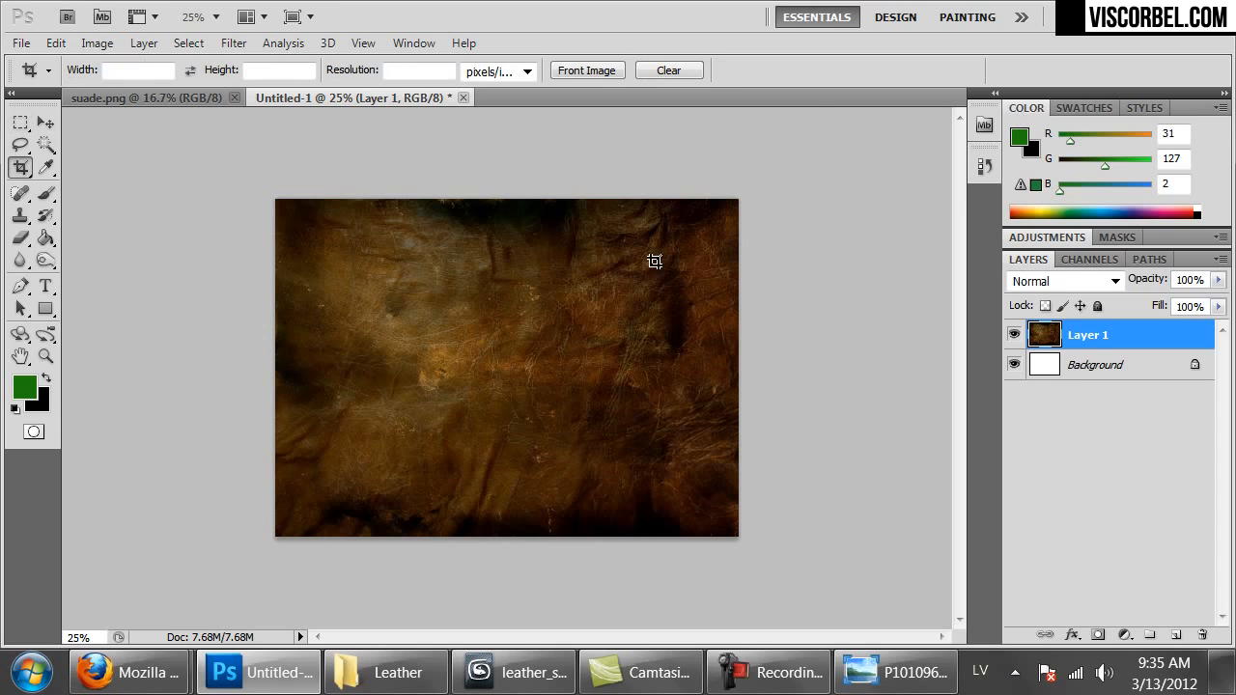
mouse_move(240, 168)
left_mouse_down()
mouse_move(614, 604)
mouse_move(618, 534)
mouse_move(680, 600)
mouse_move(746, 642)
left_mouse_up()
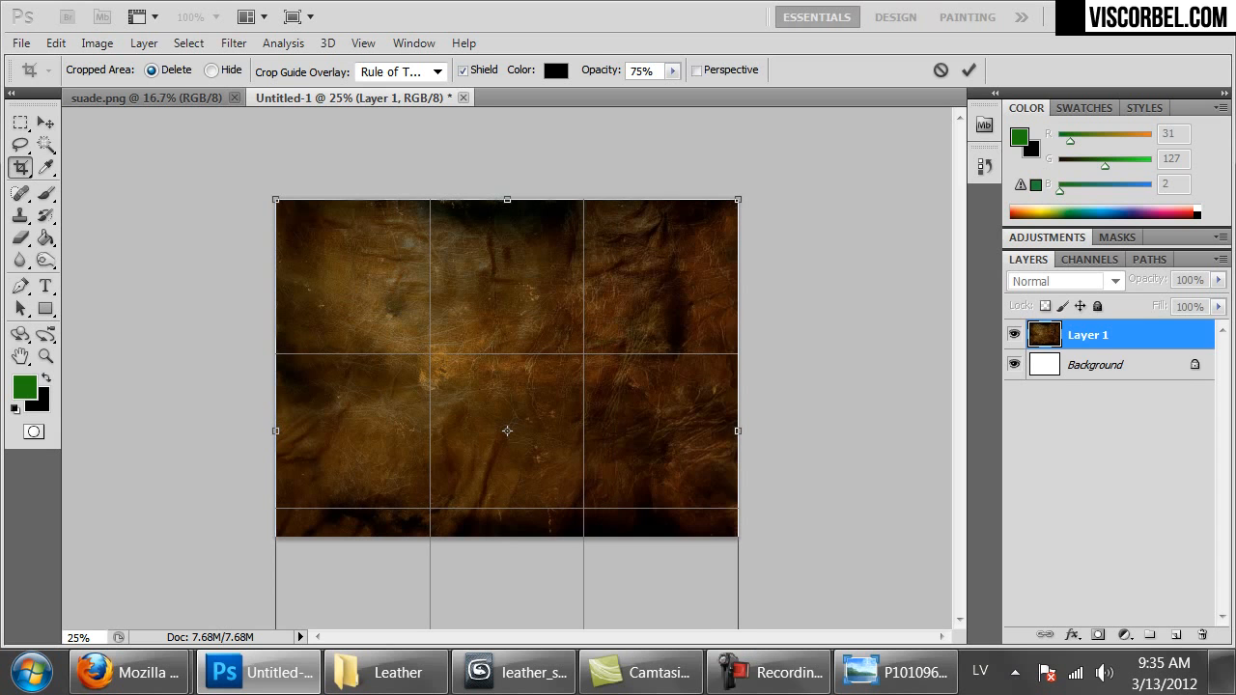
key("Return")
Step: Paste a second leather copy, transform it to -100% width and height, and place it over the empty lower part of the canvas
key("ctrl+v")
left_click_drag(591, 286, 587, 411, "ctrl")
key("m")
right_click(601, 333)
left_click(714, 519)
left_click_drag(730, 537, 226, 469)
left_click_drag(691, 445, 676, 521)
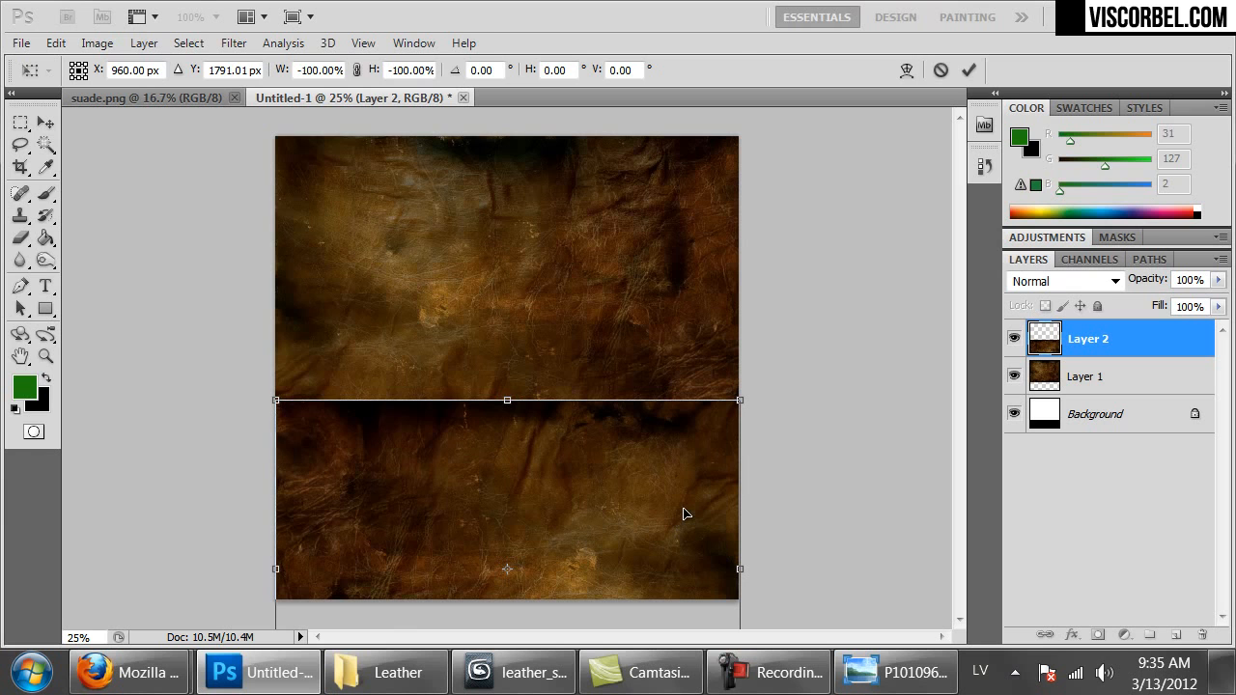
key("Return")
Step: Erase the upper edge of Layer 2 with a soft 360 px brush to blend the seam, and merge it into Layer 1
key("e")
right_click(426, 378)
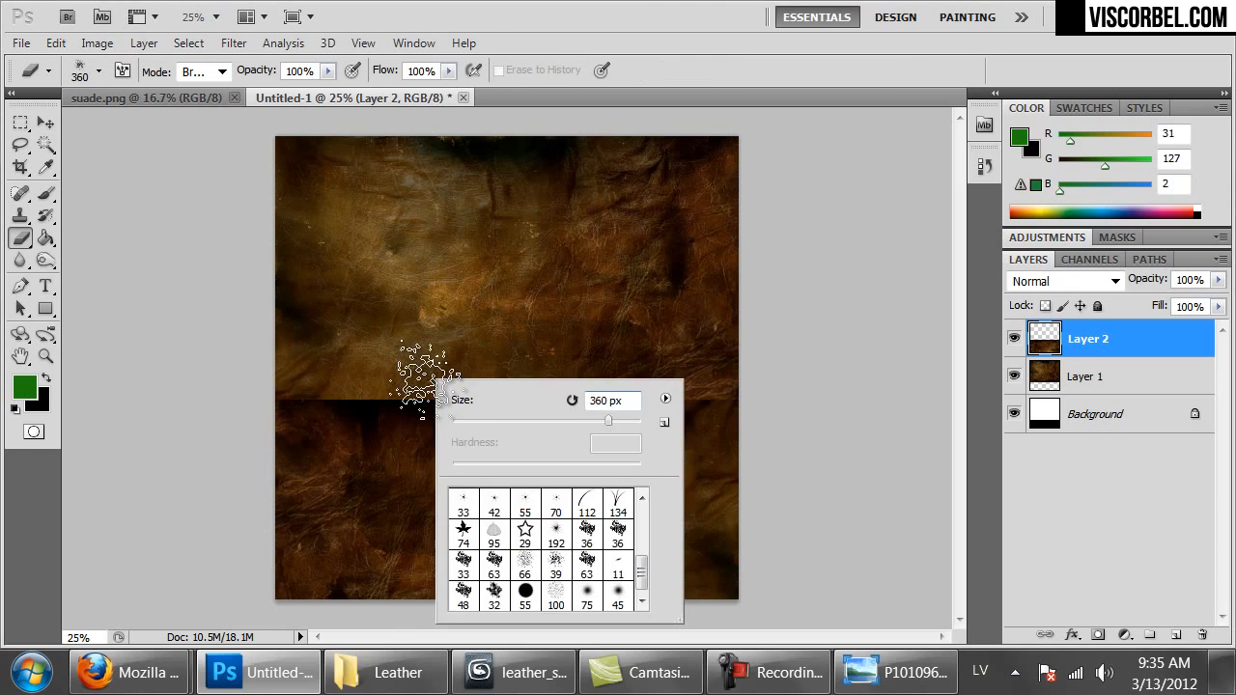
left_click_drag(645, 573, 642, 524)
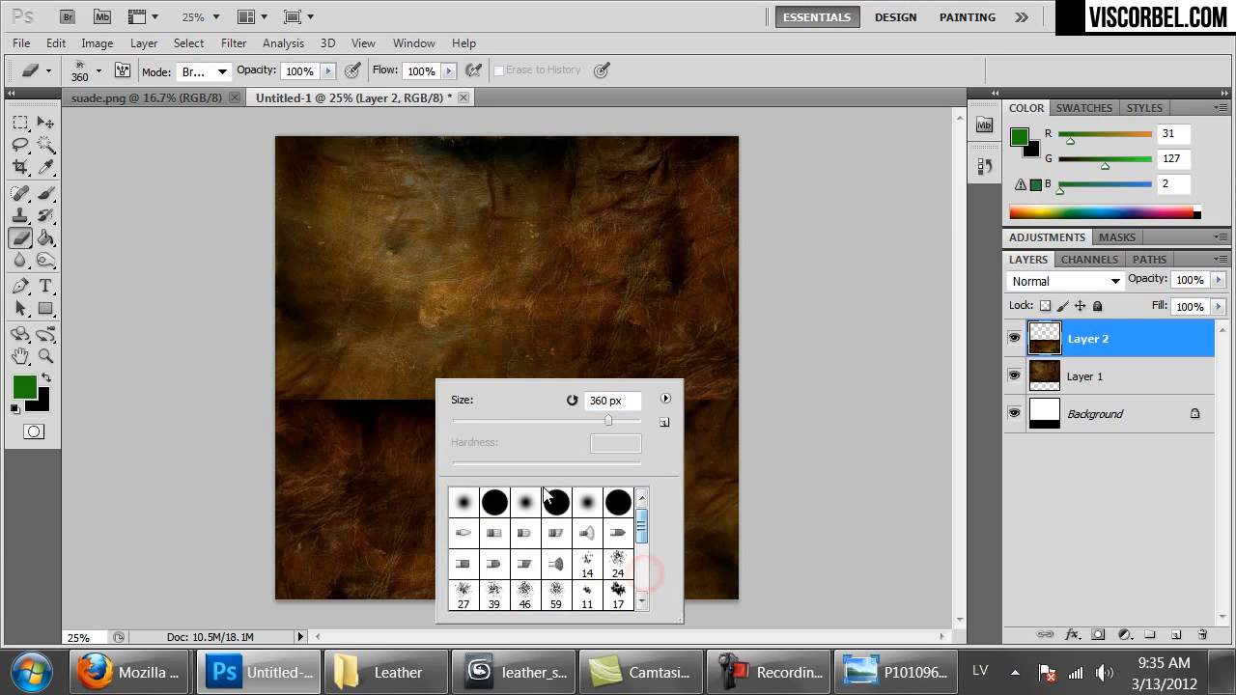
left_click(524, 502)
left_click(728, 386)
mouse_move(605, 386)
left_mouse_down()
mouse_move(315, 386)
mouse_move(381, 402)
mouse_move(481, 378)
left_mouse_up()
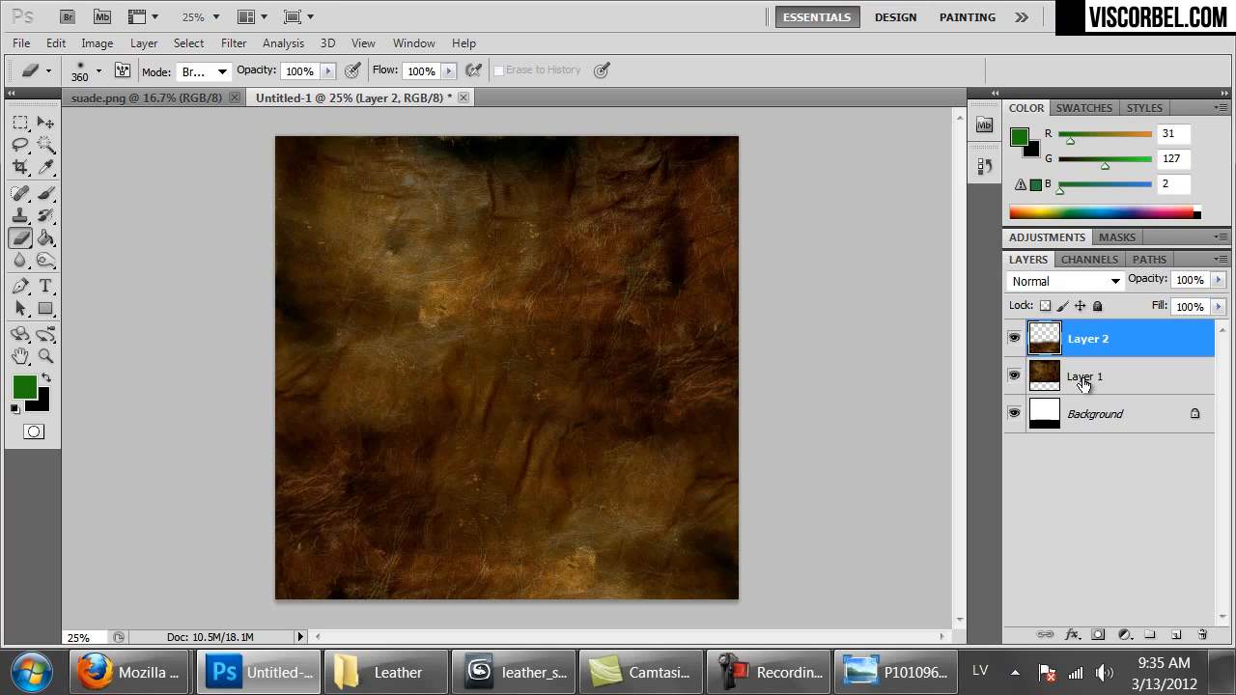
key("ctrl+e")
left_click(423, 269)
left_click(620, 277)
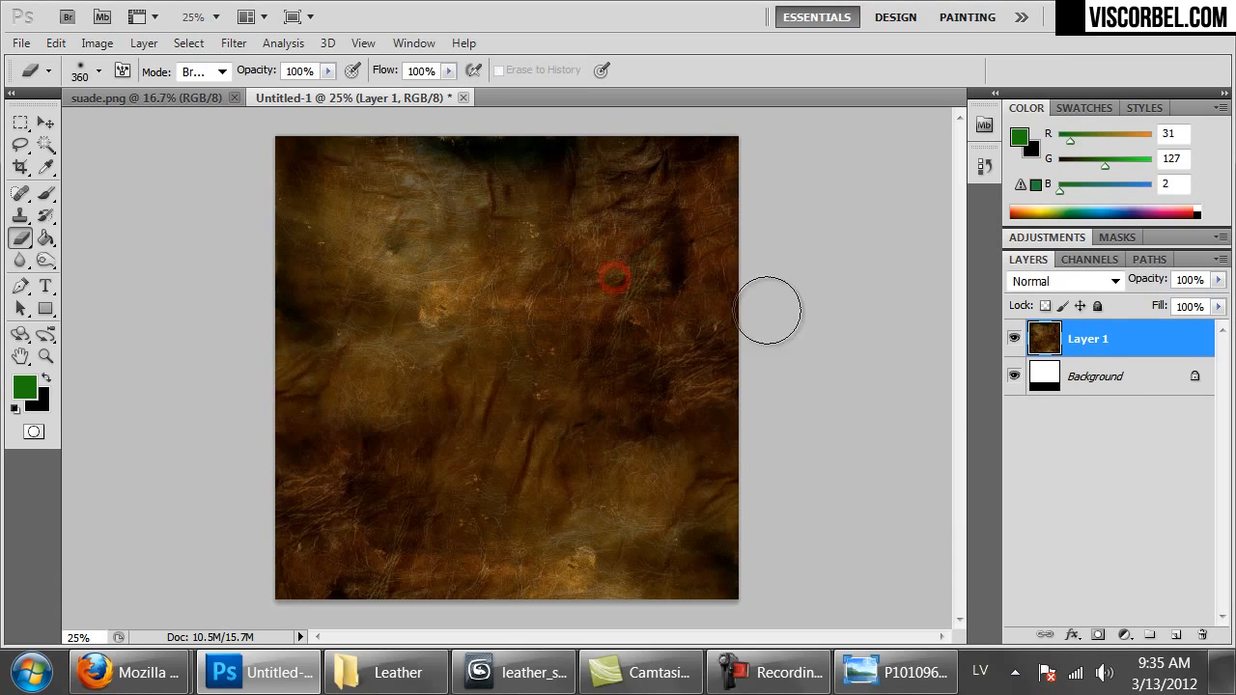
Step: Apply a wrap-around Offset filter to the whole layer, +878 pixels right and about half the height down, bringing the tile edges to the middle
key("ctrl+a")
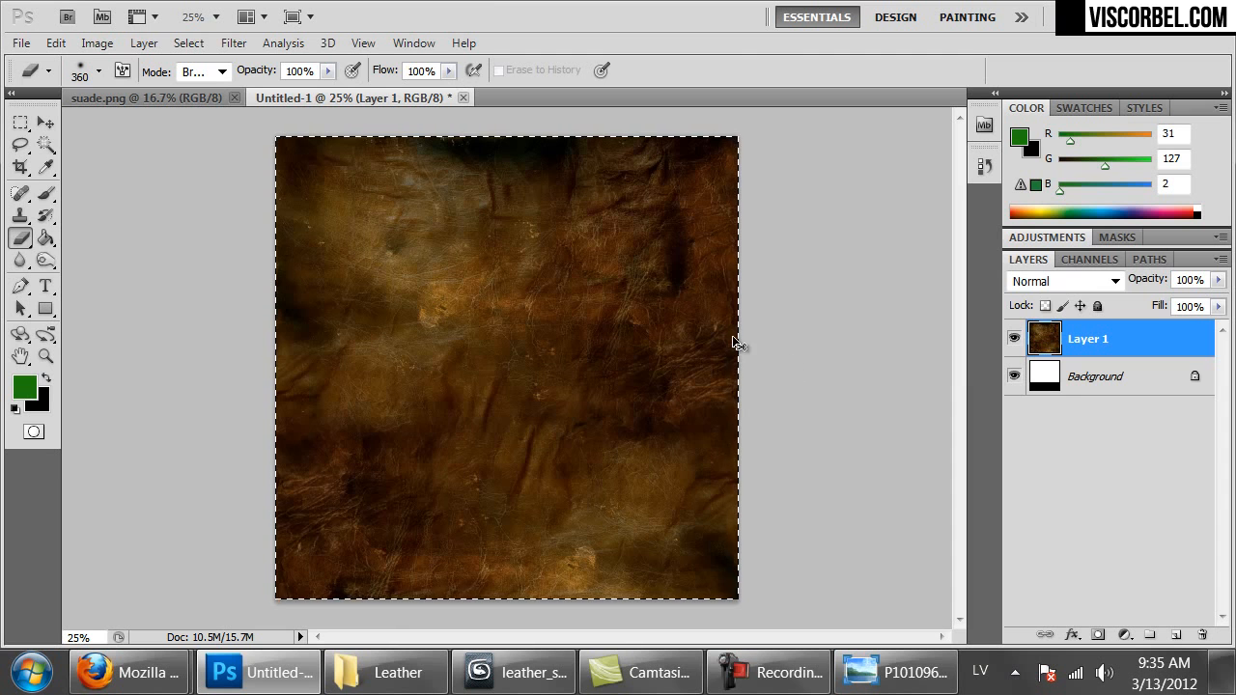
left_click(233, 43)
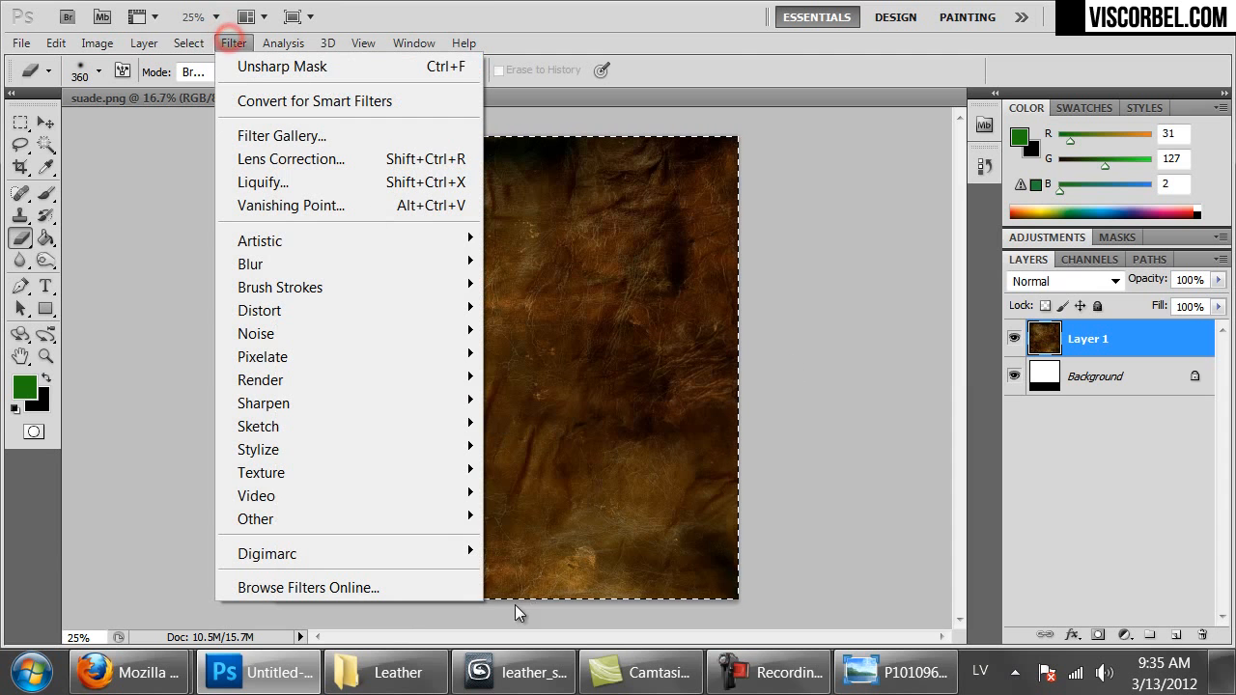
mouse_move(428, 519)
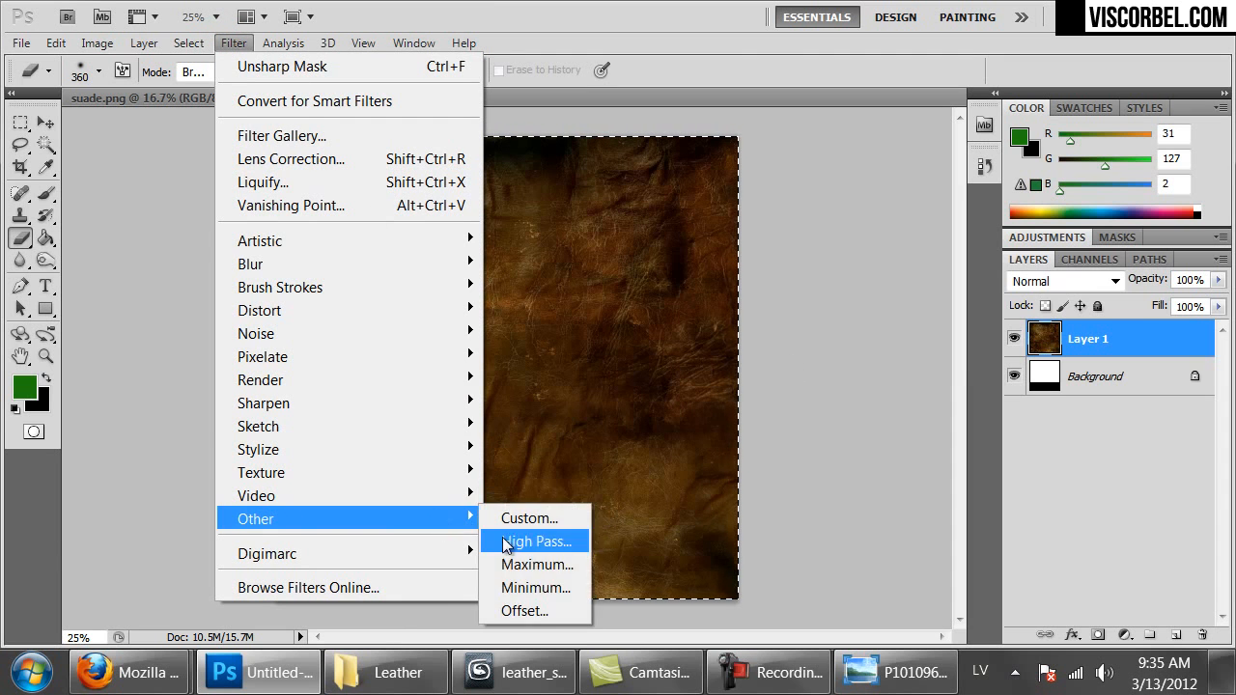
left_click(525, 610)
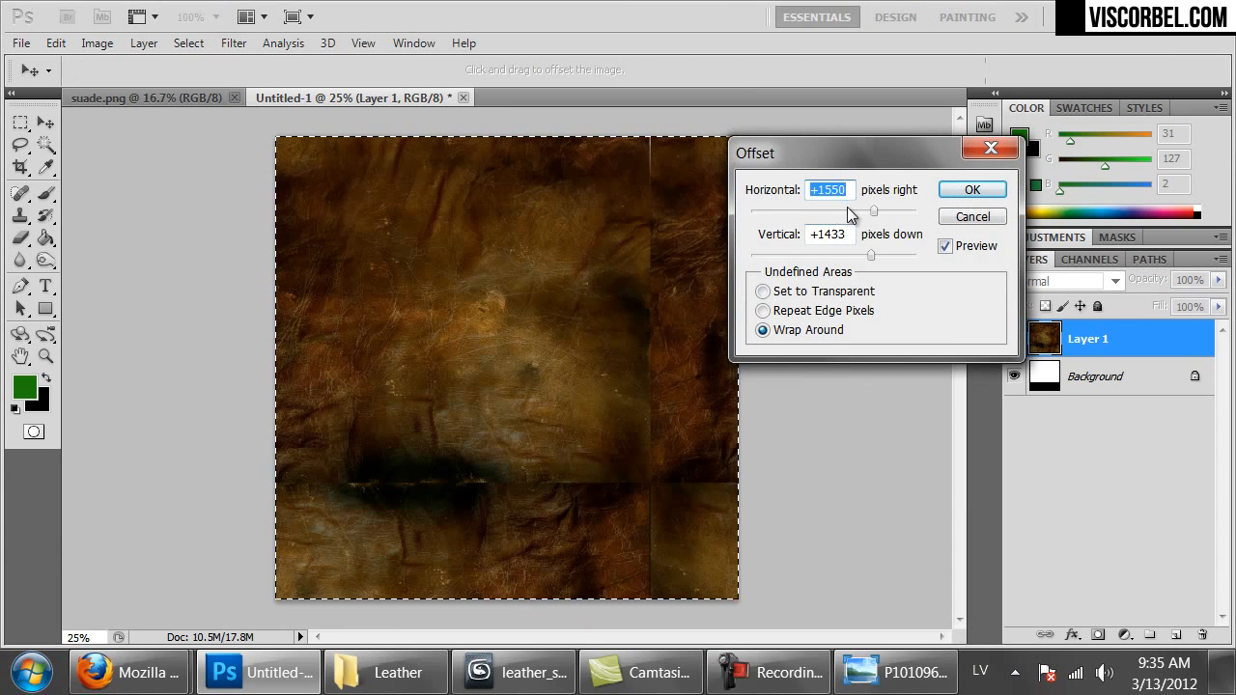
left_click_drag(873, 210, 855, 211)
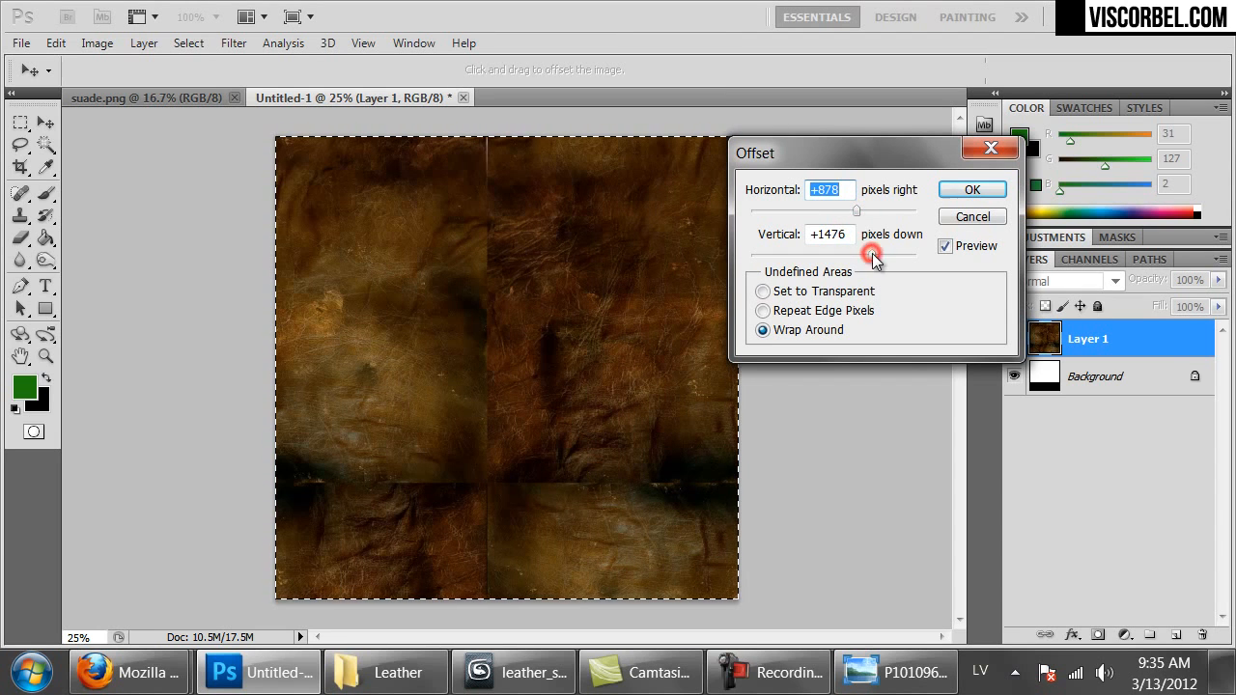
left_click_drag(871, 256, 858, 256)
left_click(972, 189)
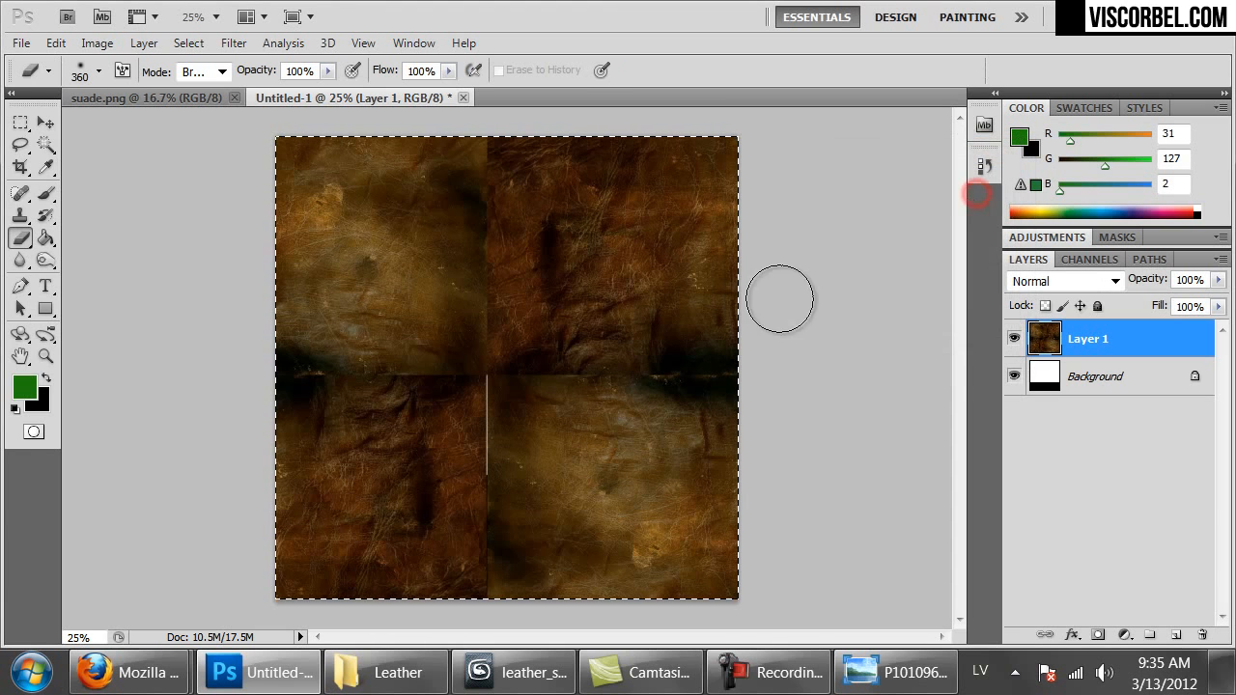
Step: Clone leather over the crossing seams in the middle of the texture with the Clone Stamp
left_click(614, 251)
left_click(620, 276)
key("s")
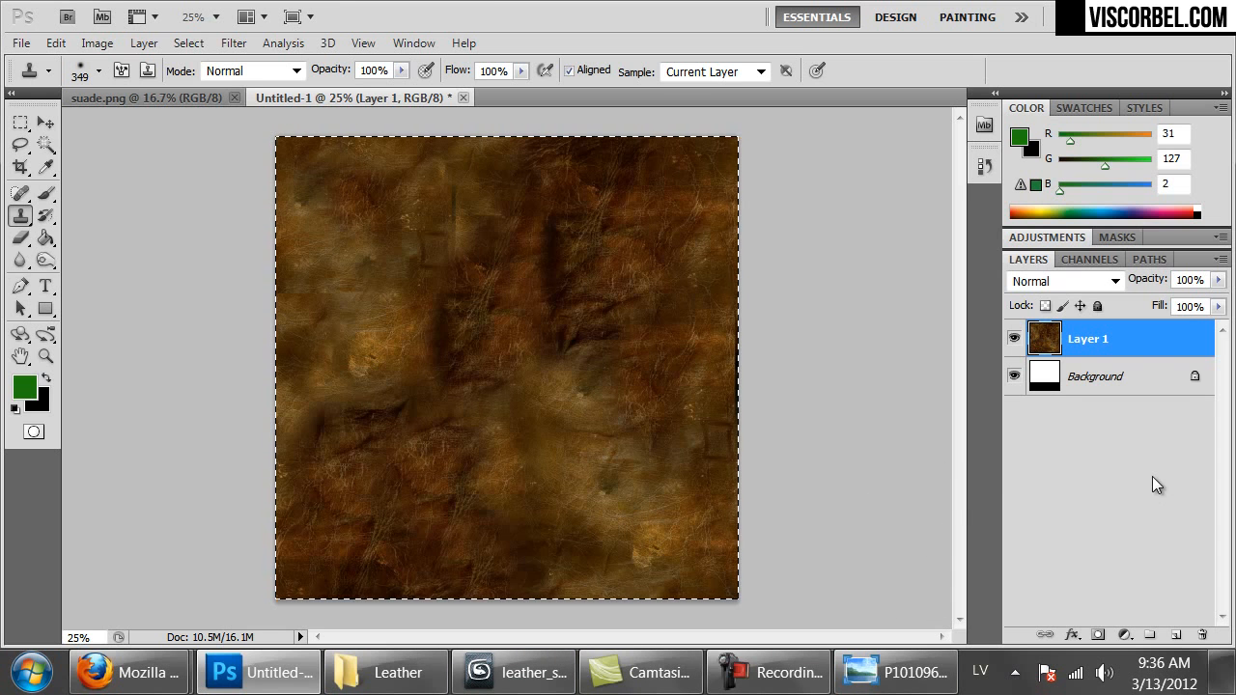
Step: Duplicate the retouched leather layer and reapply the last Offset filter to the copy
key("ctrl+f")
key("ctrl+j")
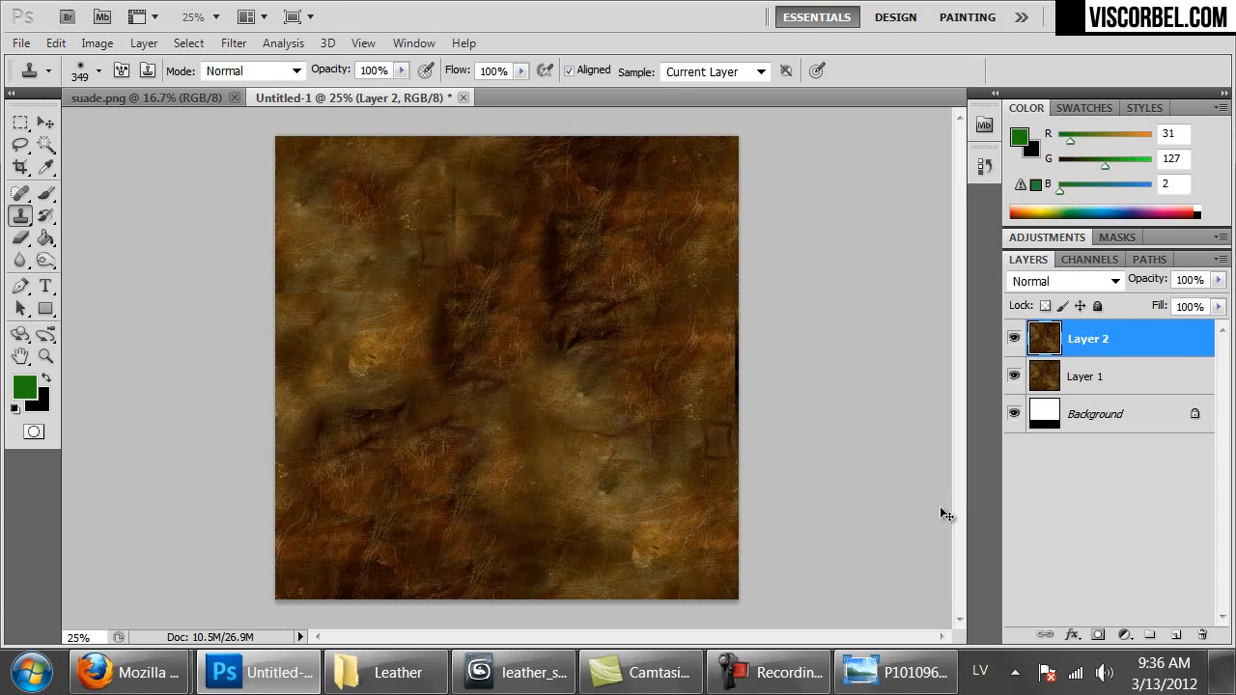
key("ctrl+f")
Step: Clone leather over the upper vertical seam, the right half of the horizontal seam and the dark edge at lower right on Layer 2
left_click(596, 273, "alt")
left_click_drag(482, 222, 481, 147)
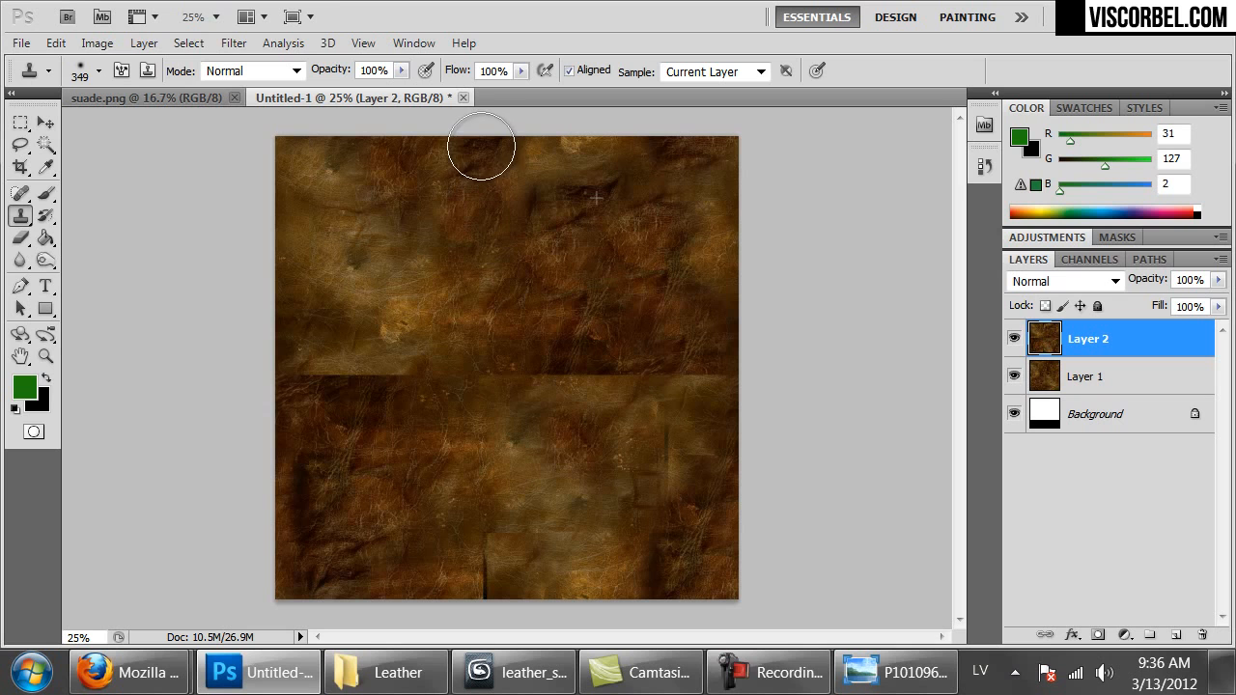
left_click(574, 313, "alt")
mouse_move(560, 368)
left_mouse_down()
mouse_move(726, 371)
mouse_move(734, 383)
left_mouse_up()
left_click(591, 329, "alt")
left_click(693, 576, "alt")
mouse_move(657, 488)
left_mouse_down()
mouse_move(648, 463)
mouse_move(666, 437)
left_mouse_up()
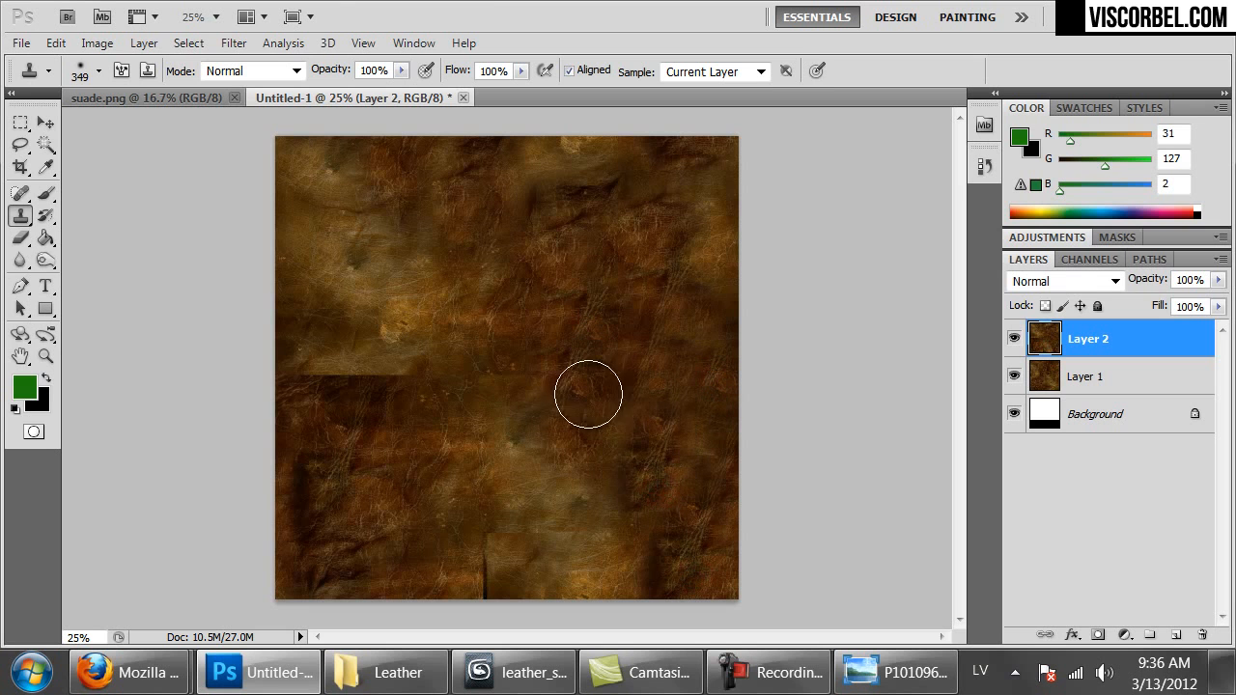
Step: Clone leather over the lower vertical seam and the left half of the horizontal seam on Layer 2
left_click(508, 433, "alt")
left_click_drag(470, 510, 467, 536)
left_click(571, 510, "alt")
left_click_drag(482, 581, 468, 549)
left_click(354, 310, "alt")
mouse_move(290, 369)
left_mouse_down()
mouse_move(381, 342)
mouse_move(354, 328)
left_mouse_up()
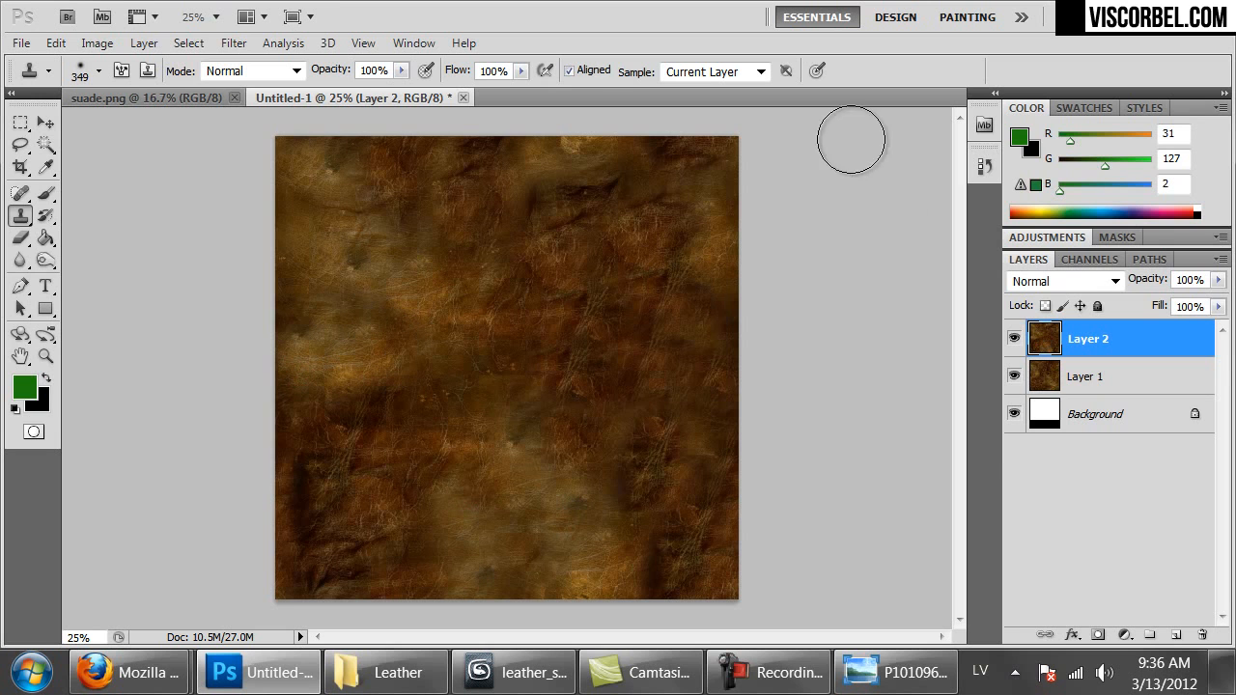
Step: Merge the leather layers down into the Background and select and copy the whole texture
key("ctrl+e")
key("ctrl+e")
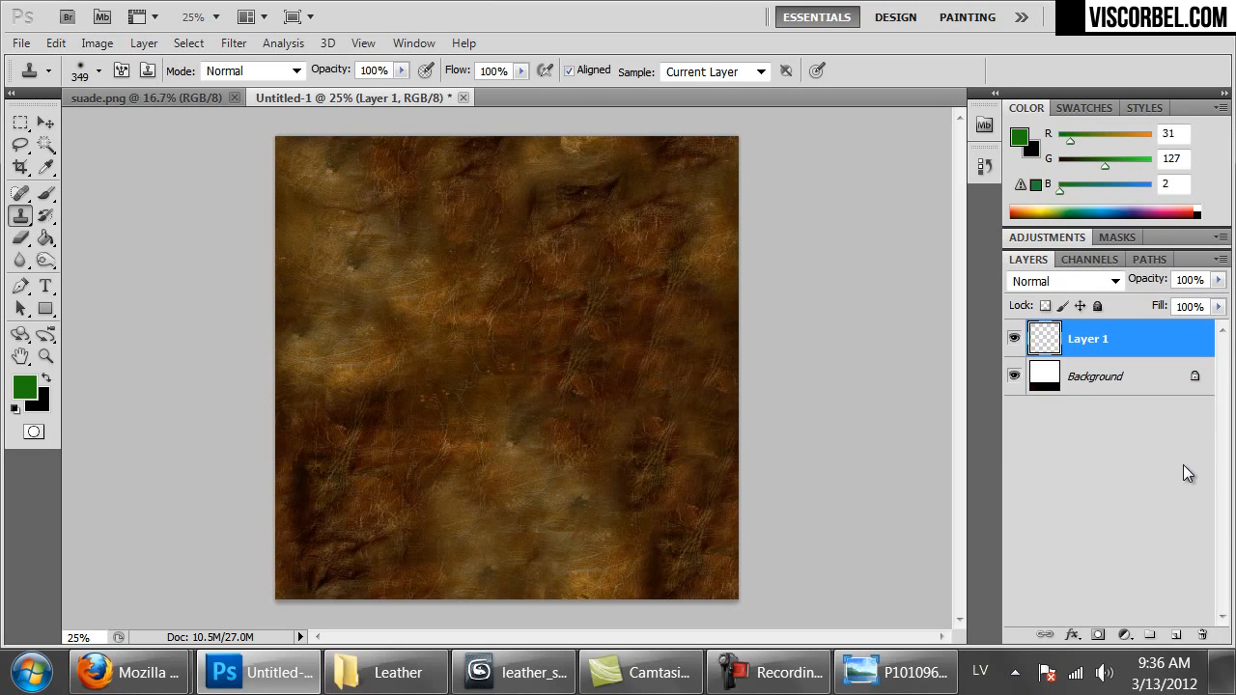
key("ctrl+a")
Step: Enlarge the canvas relatively by 100 percent in both width and height around the texture
key("ctrl+alt+c")
left_click(878, 267)
left_click(864, 297)
left_click(790, 263)
double_click(789, 263)
type("100")
key("Tab")
key("Tab")
type("100")
key("Return")
key("ctrl+minus")
key("ctrl+minus")
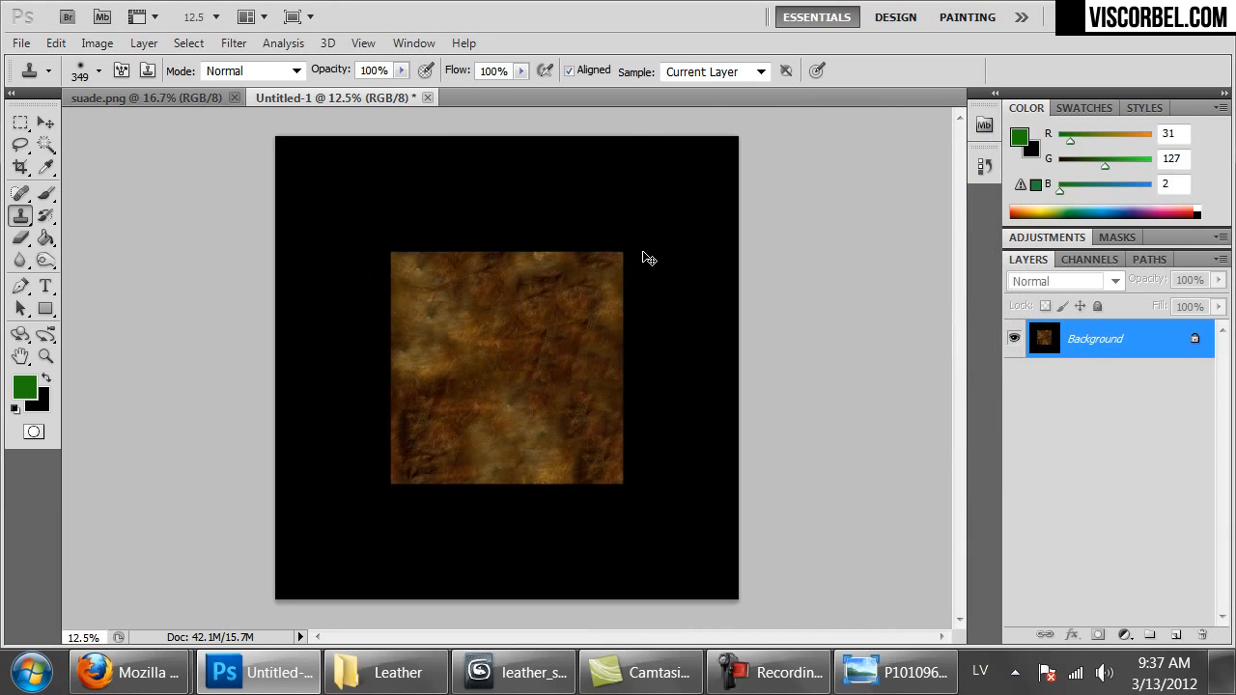
Step: Paste four copies of the leather tile into the canvas quadrants and merge all layers into the Background
key("ctrl+v")
left_click_drag(567, 376, 447, 262, "ctrl")
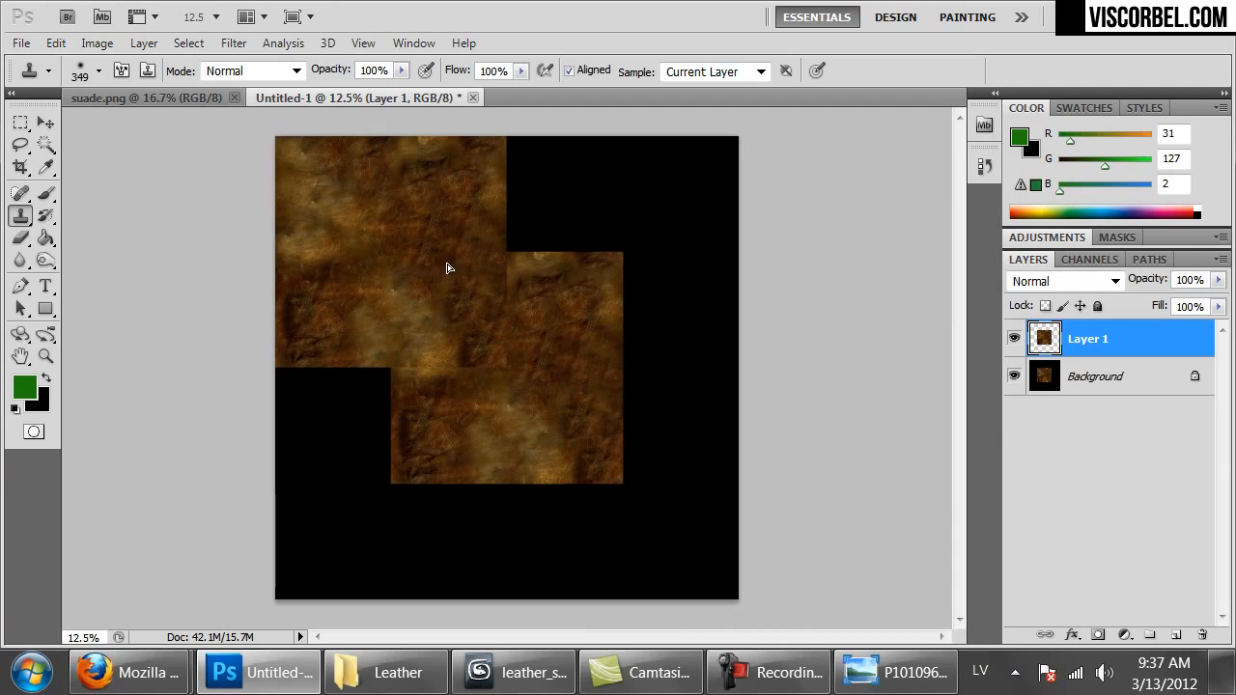
key("ctrl+v")
left_click_drag(541, 382, 660, 526, "ctrl")
key("ctrl+v")
key("ctrl+v")
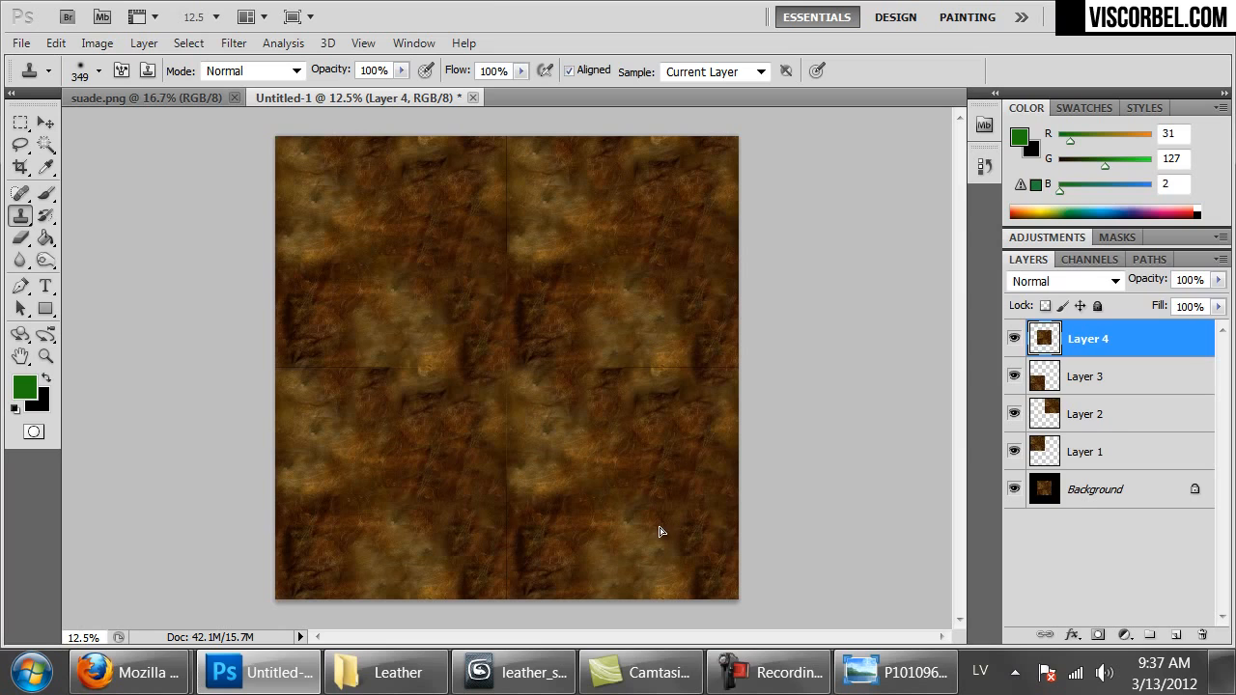
left_click(1080, 493, "shift")
key("ctrl+e")
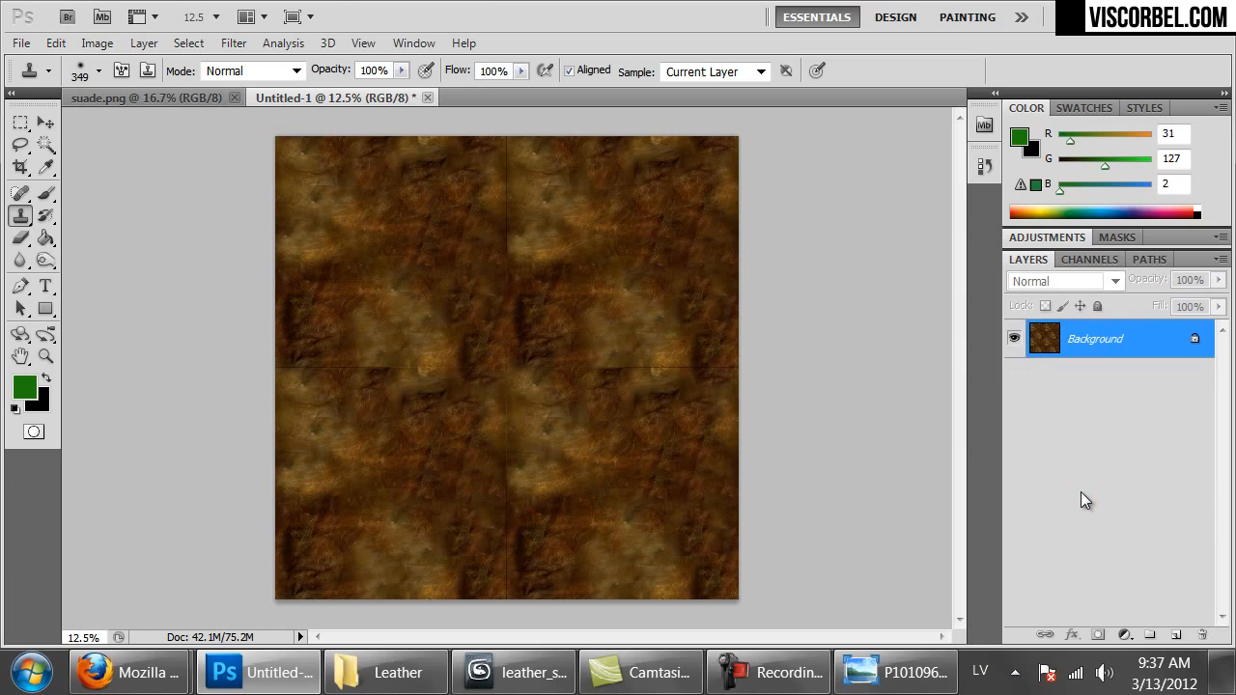
Step: Clone lighter leather over the dark creases along the horizontal seam between the right-hand tiles
key("ctrl+1")
key("ctrl+minus")
key("ctrl+minus")
key("ctrl+minus")
key("ctrl+minus")
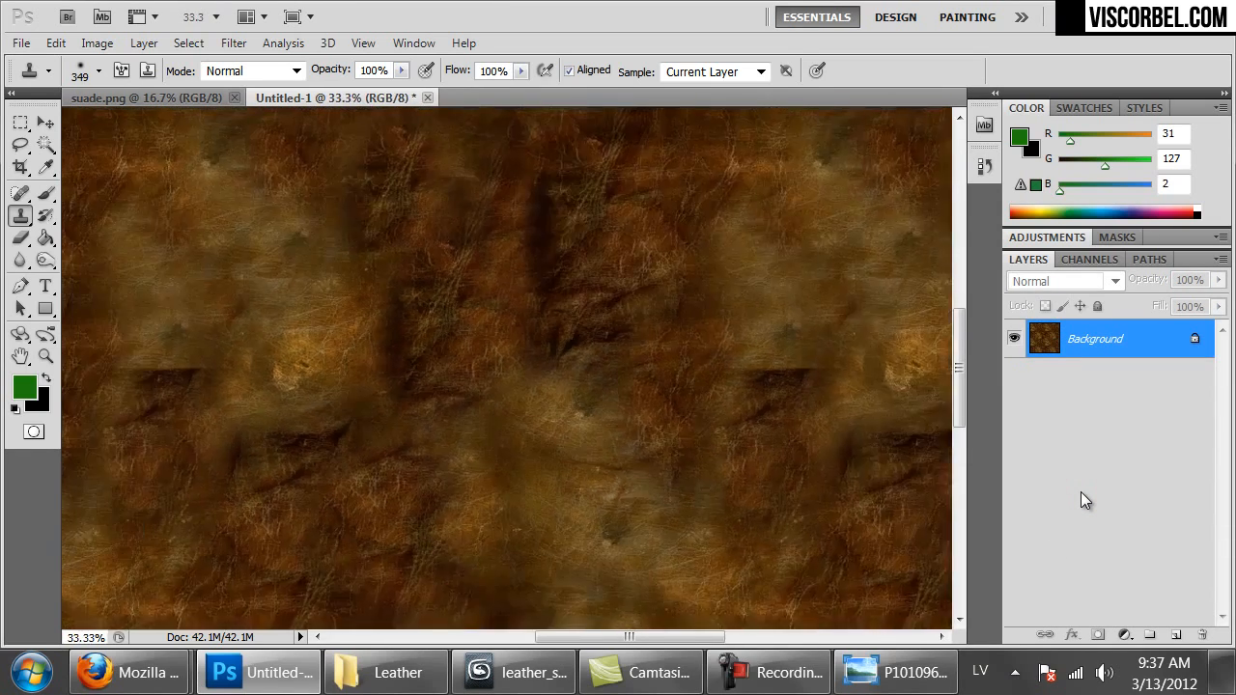
key("ctrl+minus")
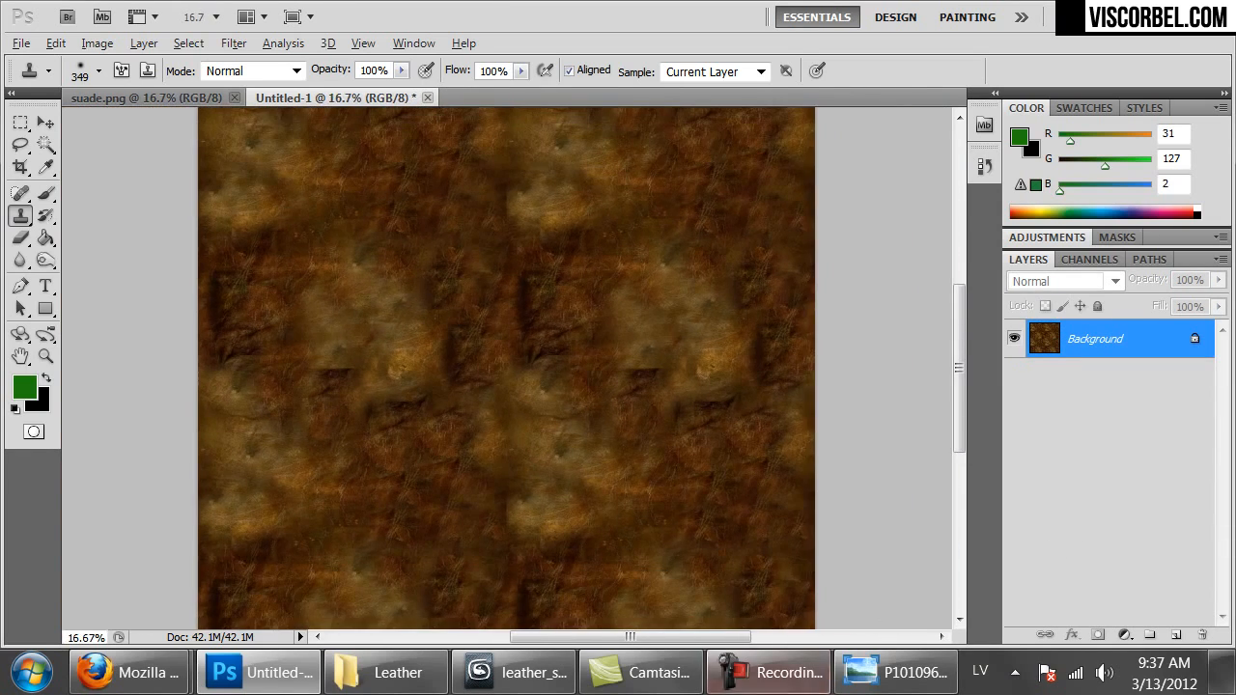
left_click(712, 442, "alt")
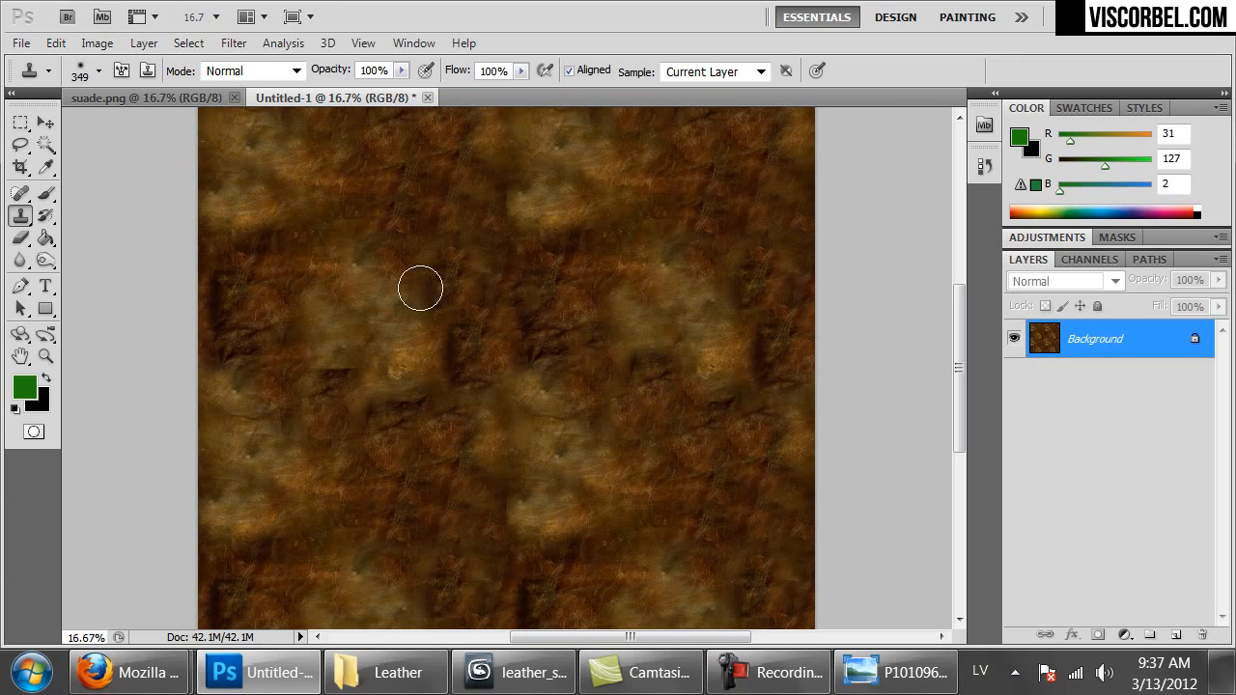
left_click(644, 305, "alt")
left_click_drag(641, 386, 666, 358)
Step: Clone leather over the dark creases and repeating patches around the middle of the left-hand tiles
left_click(536, 297, "alt")
left_click_drag(459, 360, 489, 382)
left_click(560, 444, "alt")
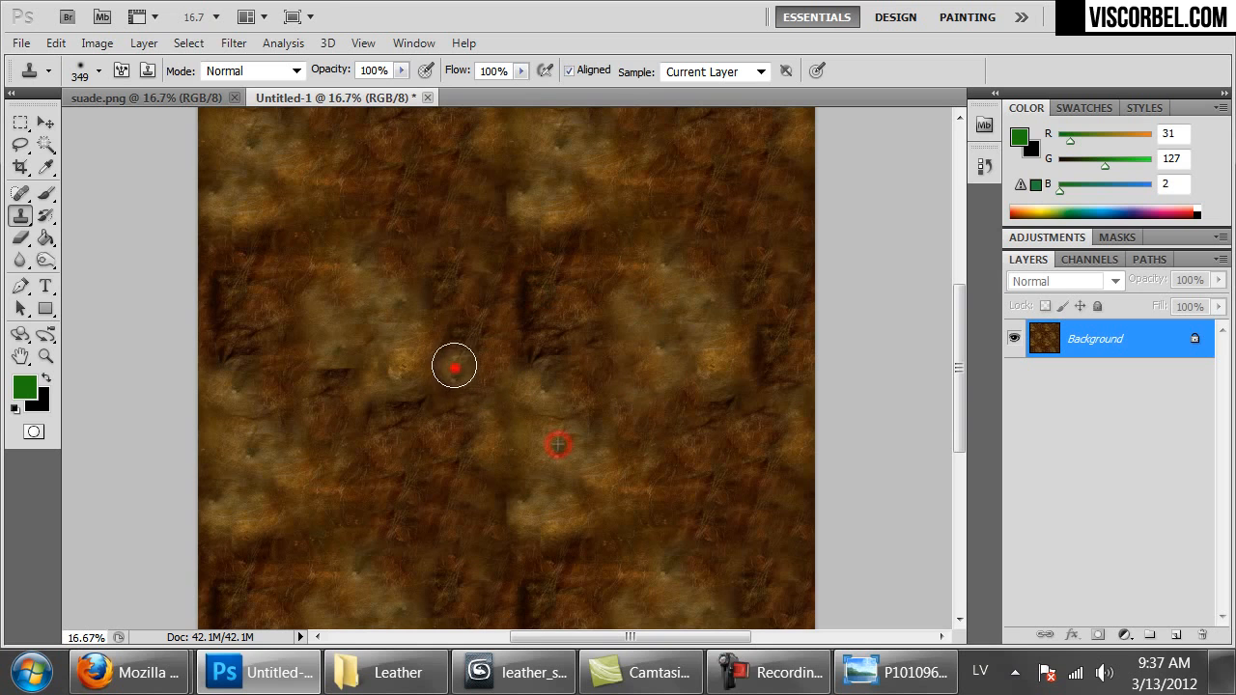
left_click(455, 368)
left_click(459, 267, "alt")
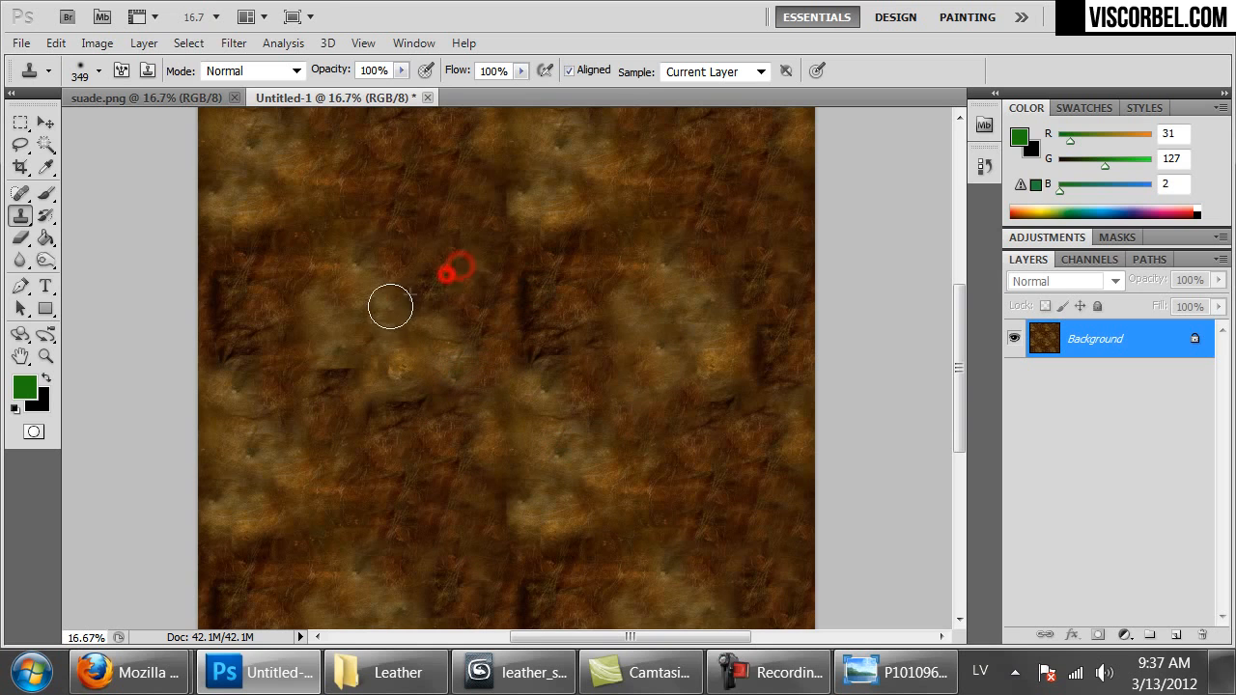
left_click(383, 247)
mouse_move(345, 262)
left_mouse_down()
mouse_move(325, 376)
mouse_move(356, 410)
mouse_move(394, 411)
left_mouse_up()
mouse_move(433, 411)
left_mouse_down()
mouse_move(423, 439)
mouse_move(422, 420)
left_mouse_up()
Step: Clone darker leather into the light area of the upper-right tile and over the vertical seam beside it
left_click_drag(615, 270, 625, 355)
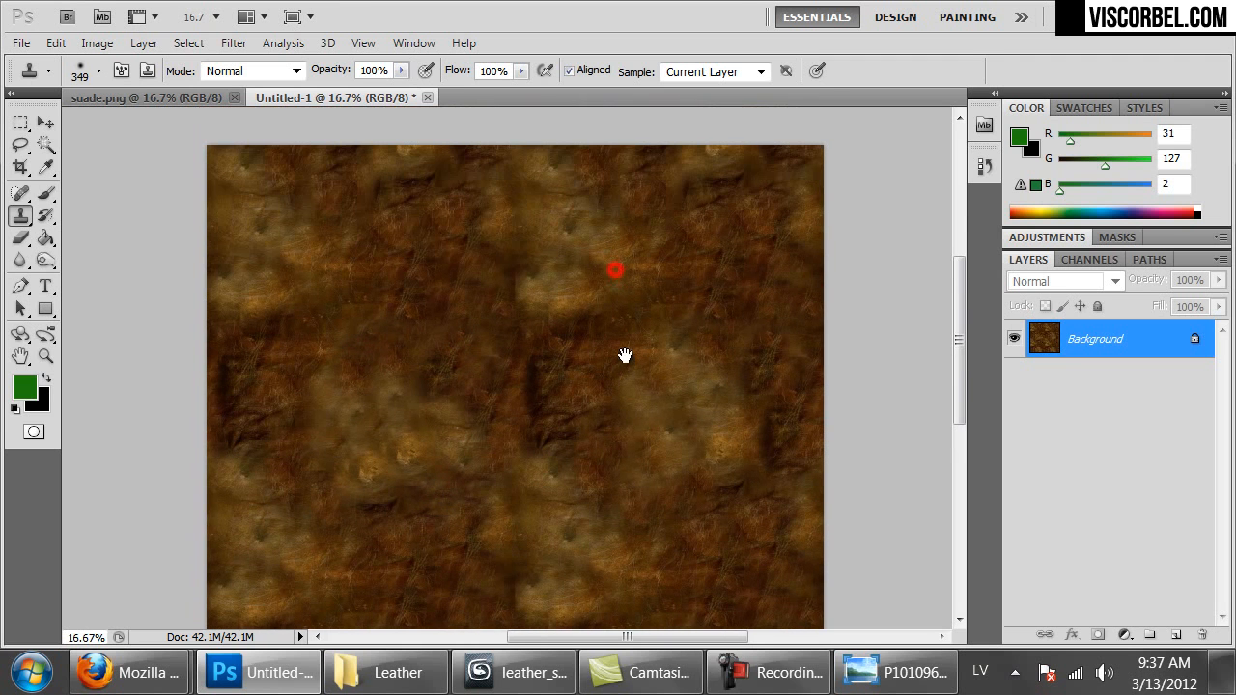
left_click(565, 221, "alt")
left_click(501, 266)
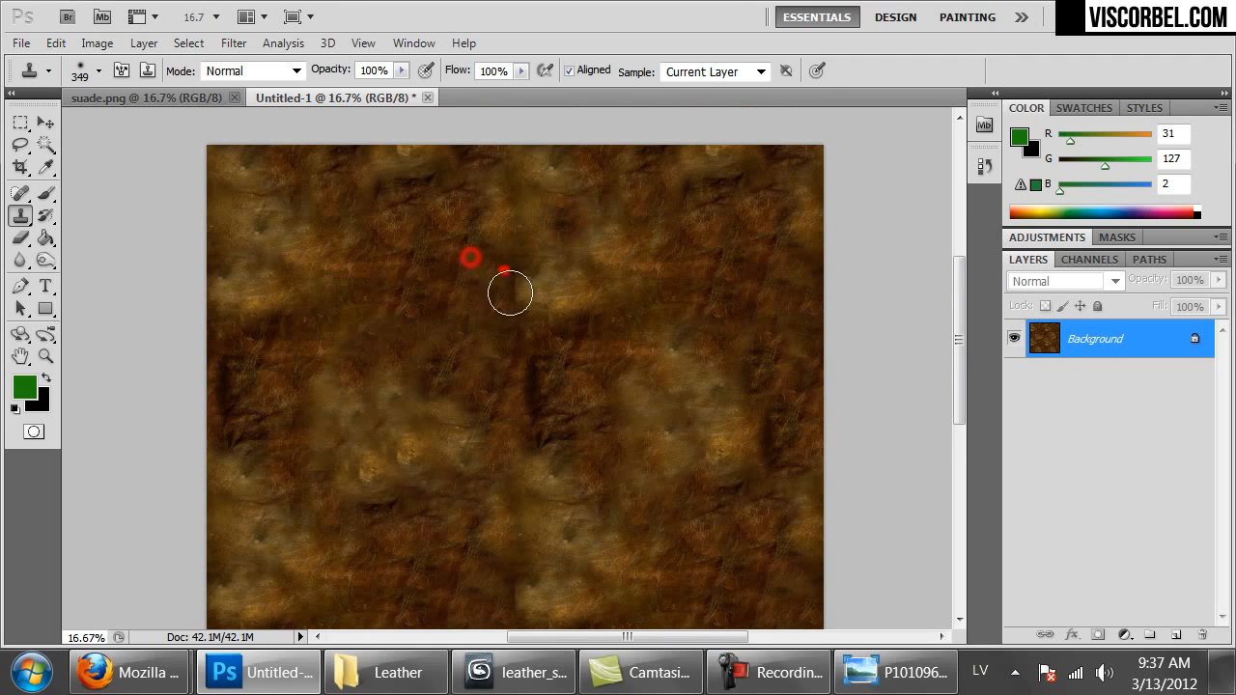
key("ctrl+minus")
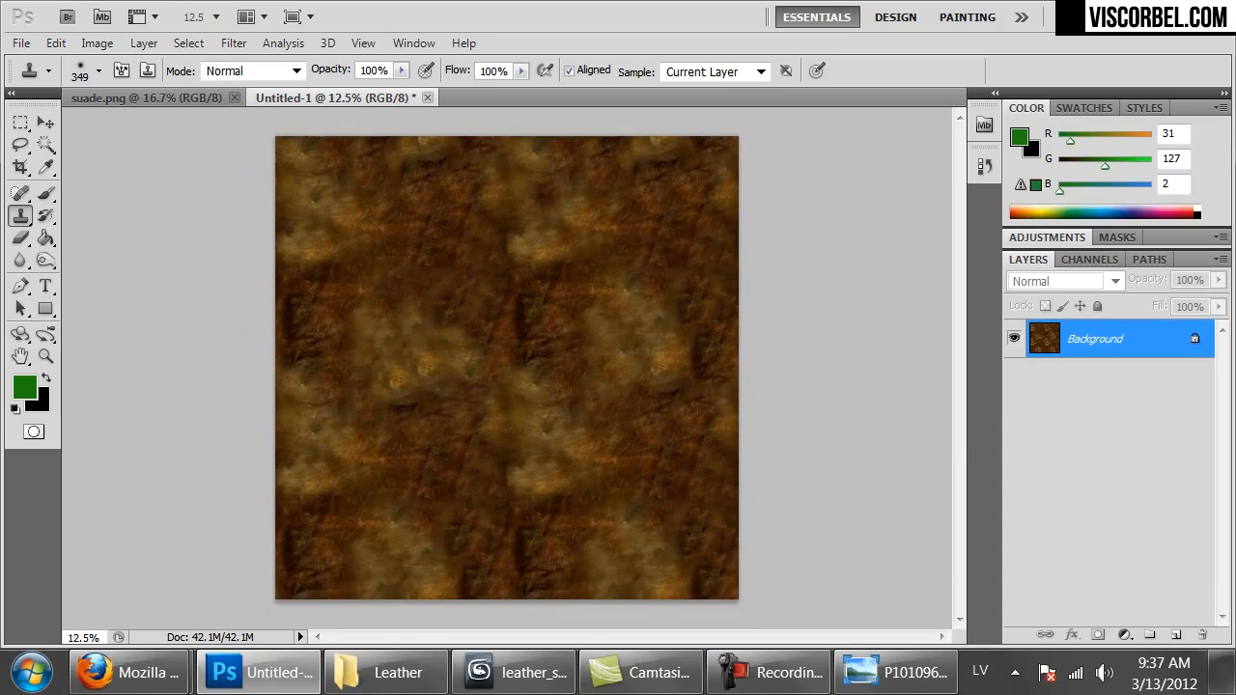
Step: Switch to Firefox and look through the leather images in the open tabs, ending on OldLeather_large.jpg
key("super")
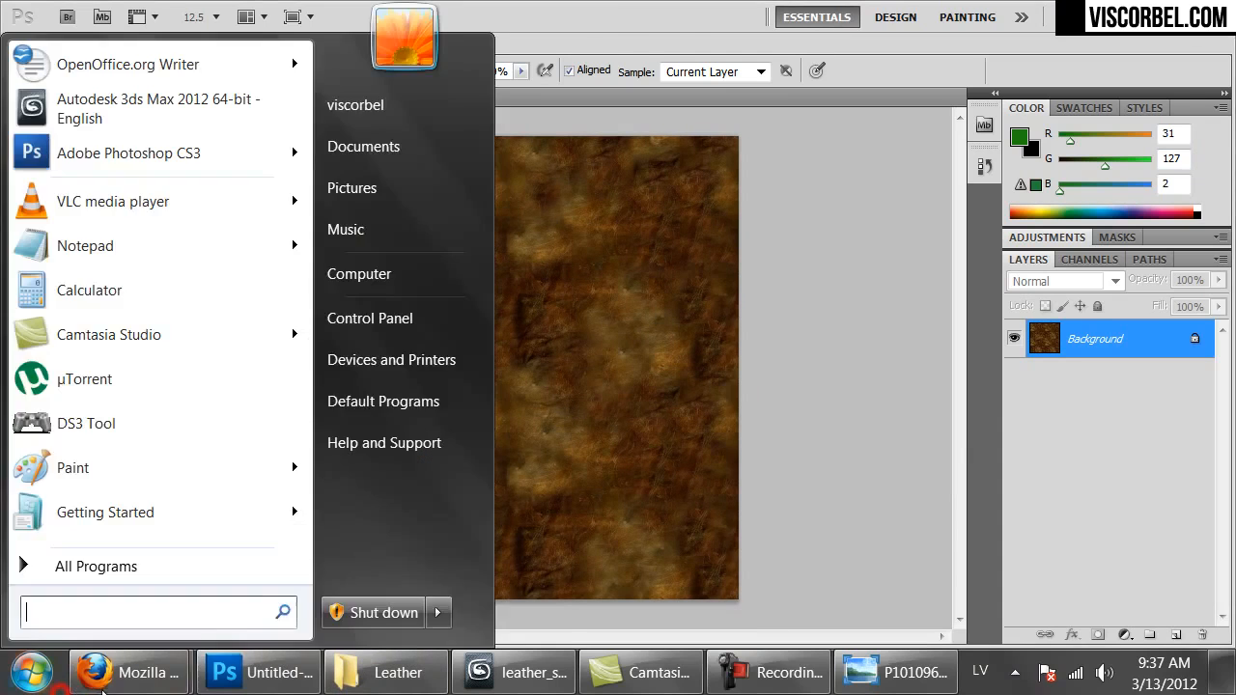
left_click(117, 687)
left_click(129, 552)
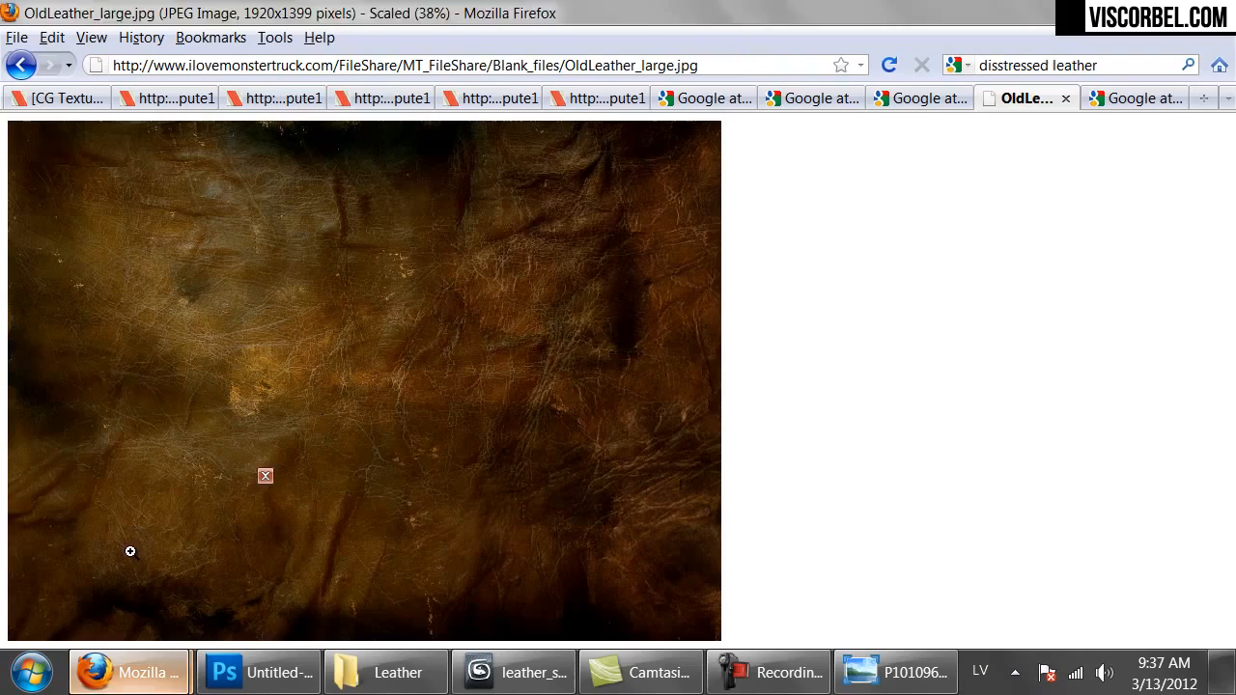
left_click(927, 104)
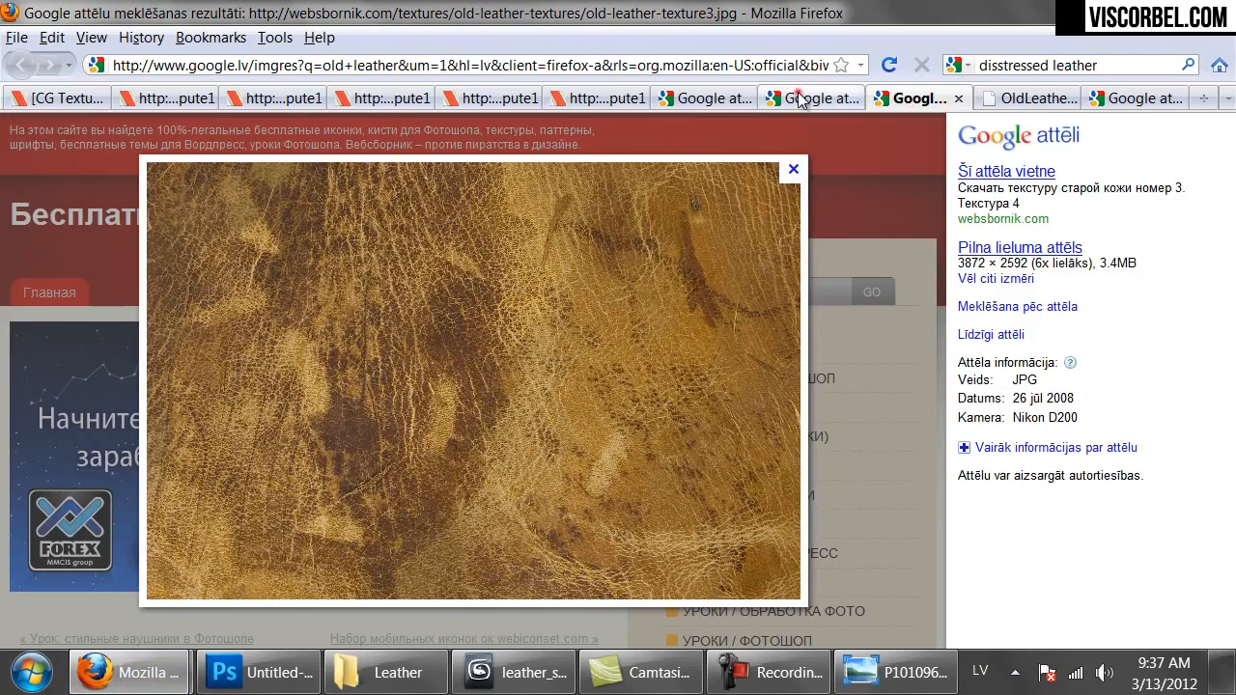
left_click(799, 100)
left_click(912, 99)
double_click(1146, 86)
left_click(954, 100)
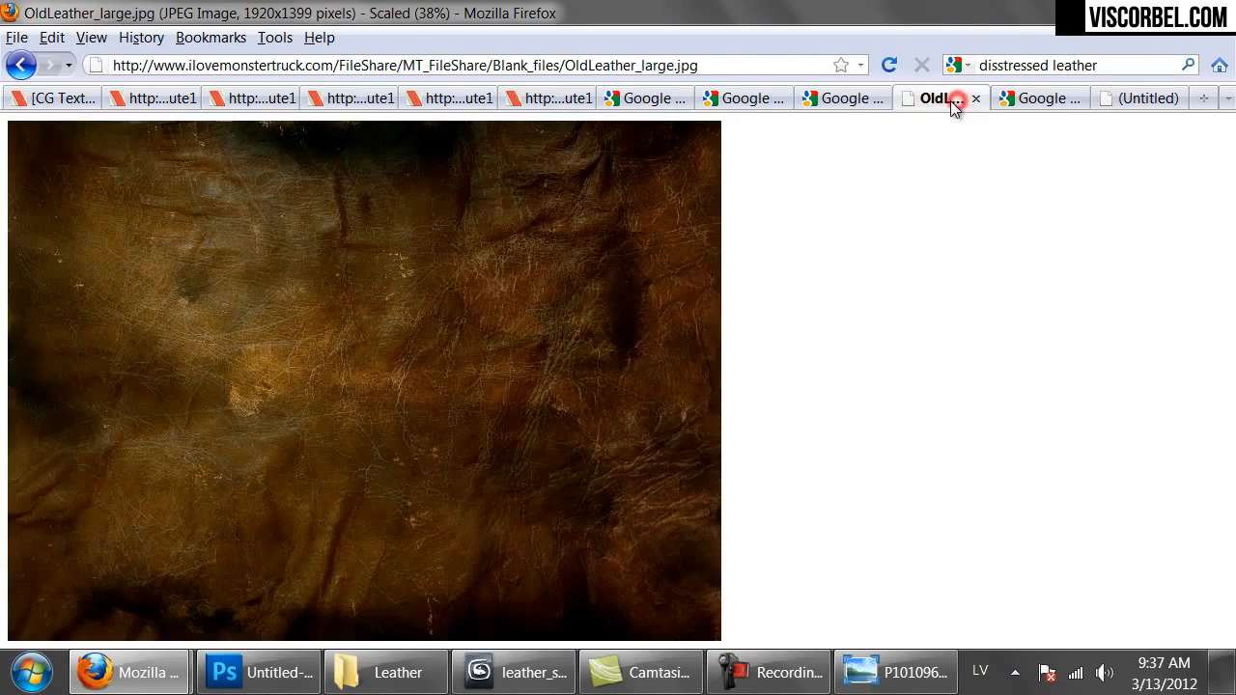
Step: Look through the open leather image tabs for a second texture source, ending on leatherbrowndist.jpg
left_click(1004, 100)
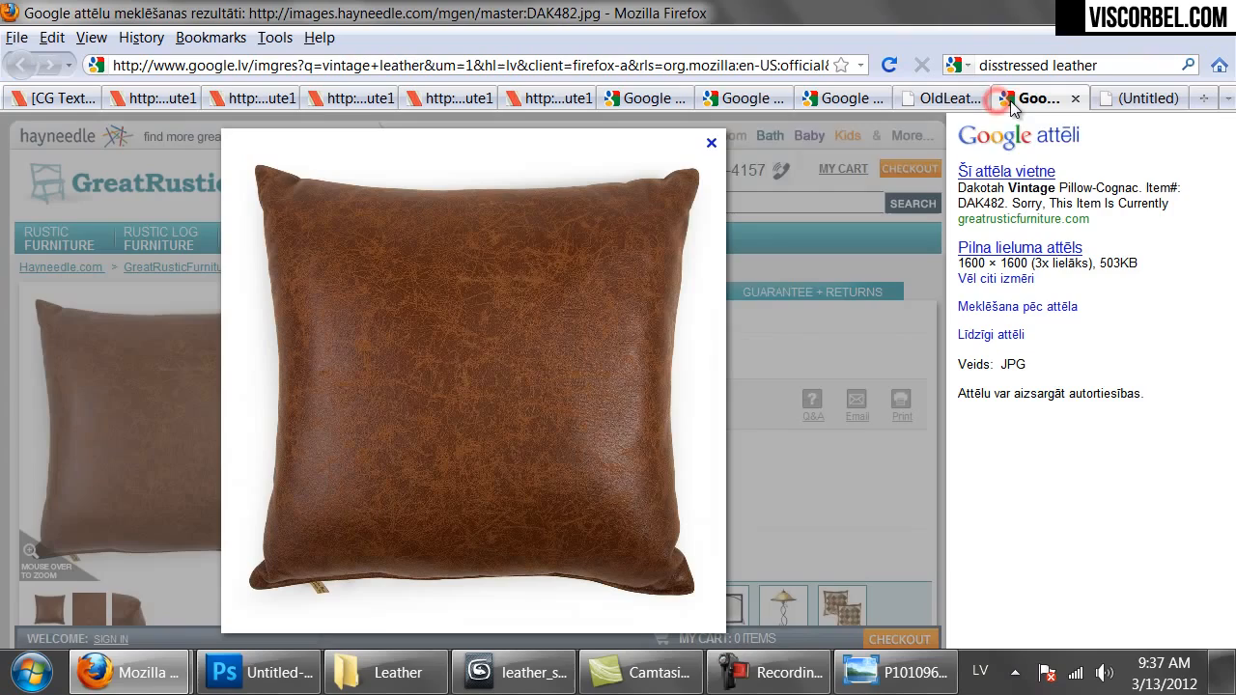
left_click(738, 100)
left_click(664, 95)
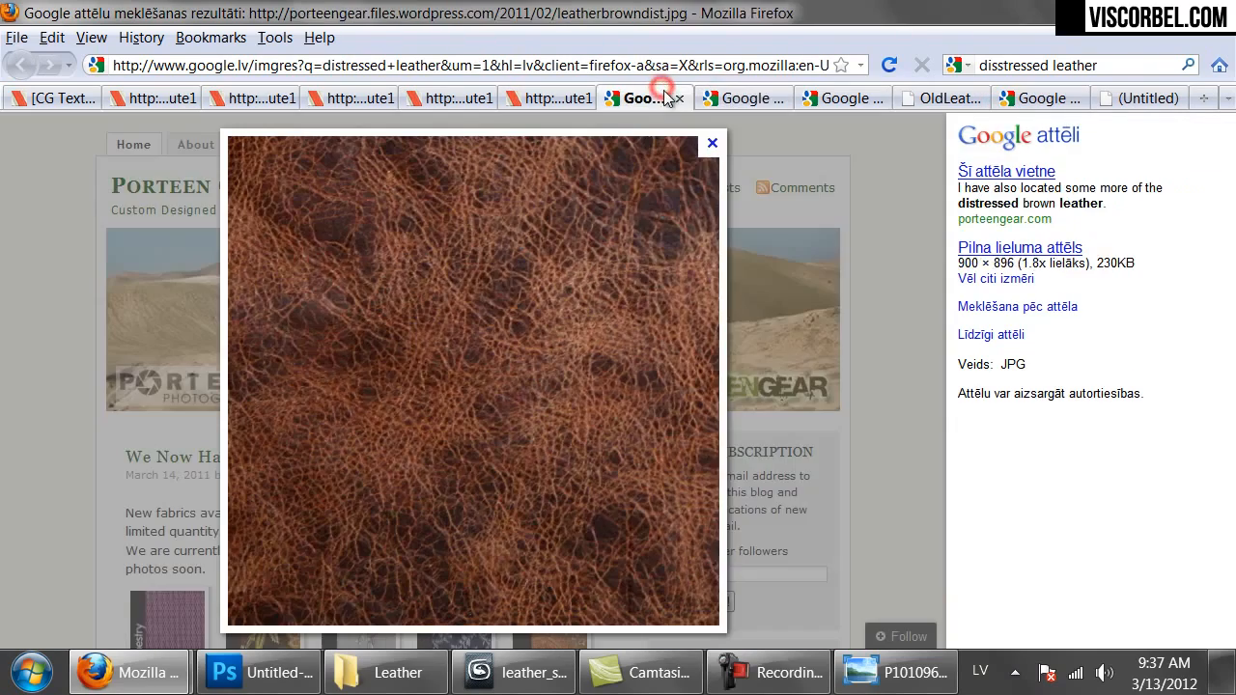
left_click(841, 96)
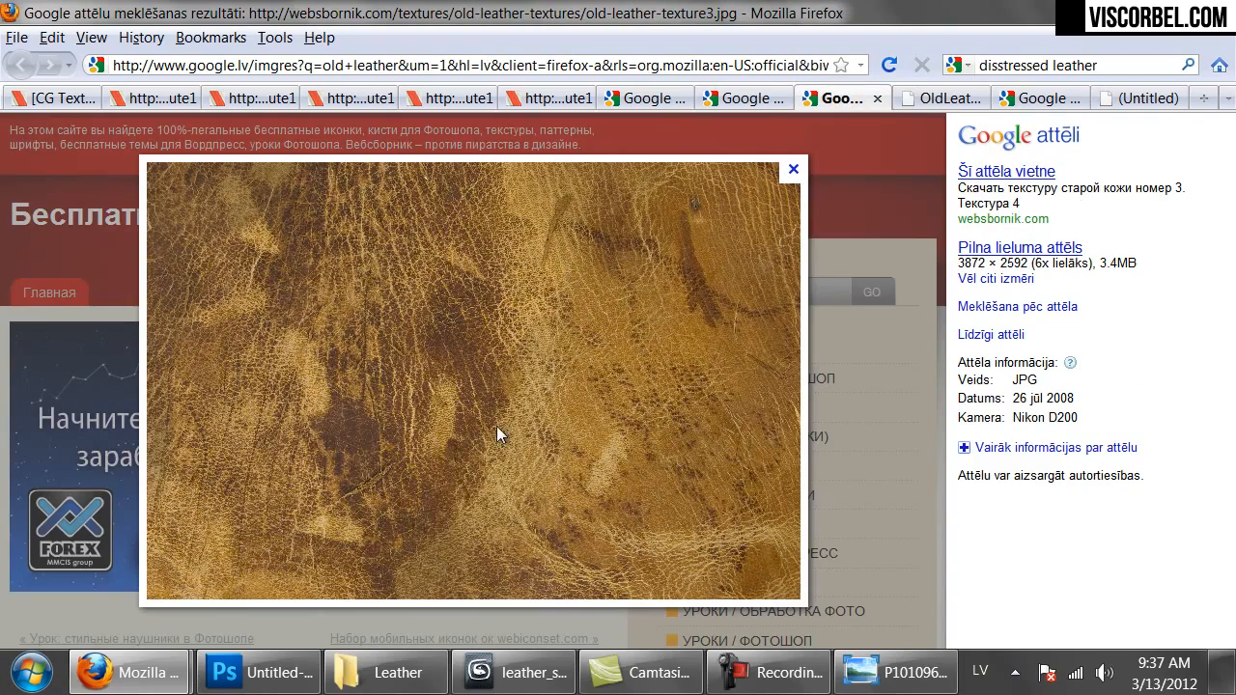
right_click(490, 293)
left_click(724, 93)
left_click(727, 98)
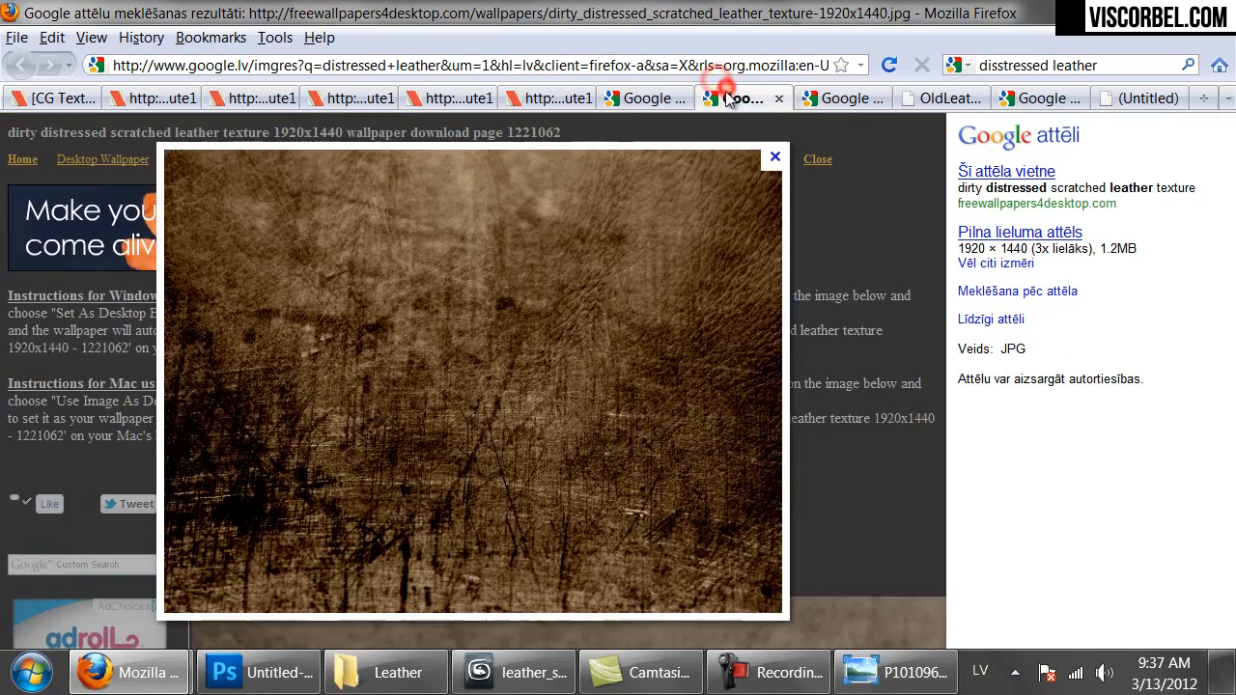
left_click(658, 98)
Step: Copy the distressed brown leather image and paste it into a new 900 × 896 pixel Photoshop document
right_click(490, 382)
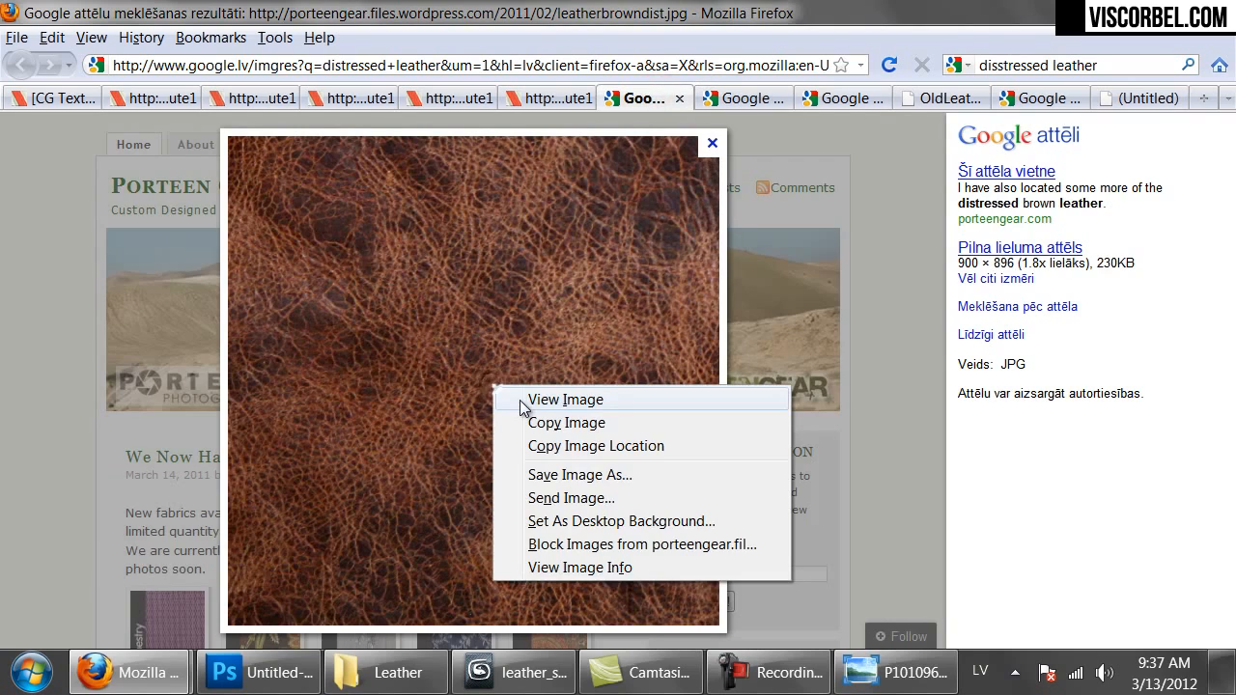
left_click(566, 422)
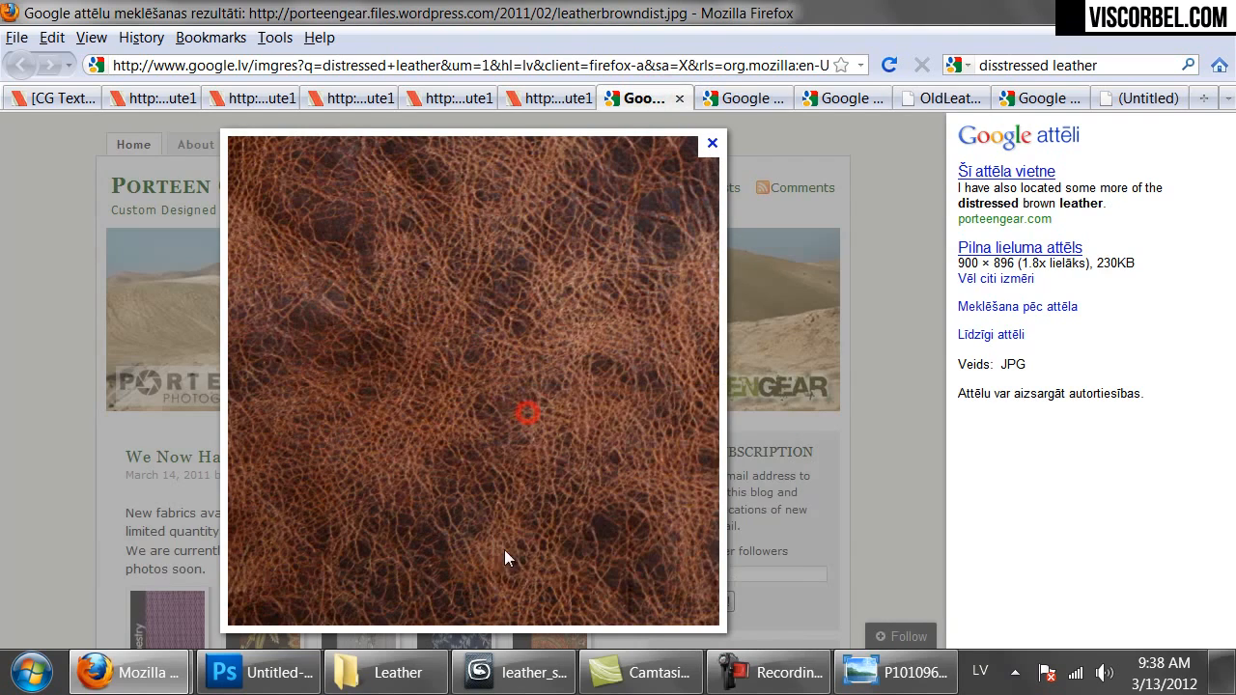
left_click(259, 673)
key("ctrl+n")
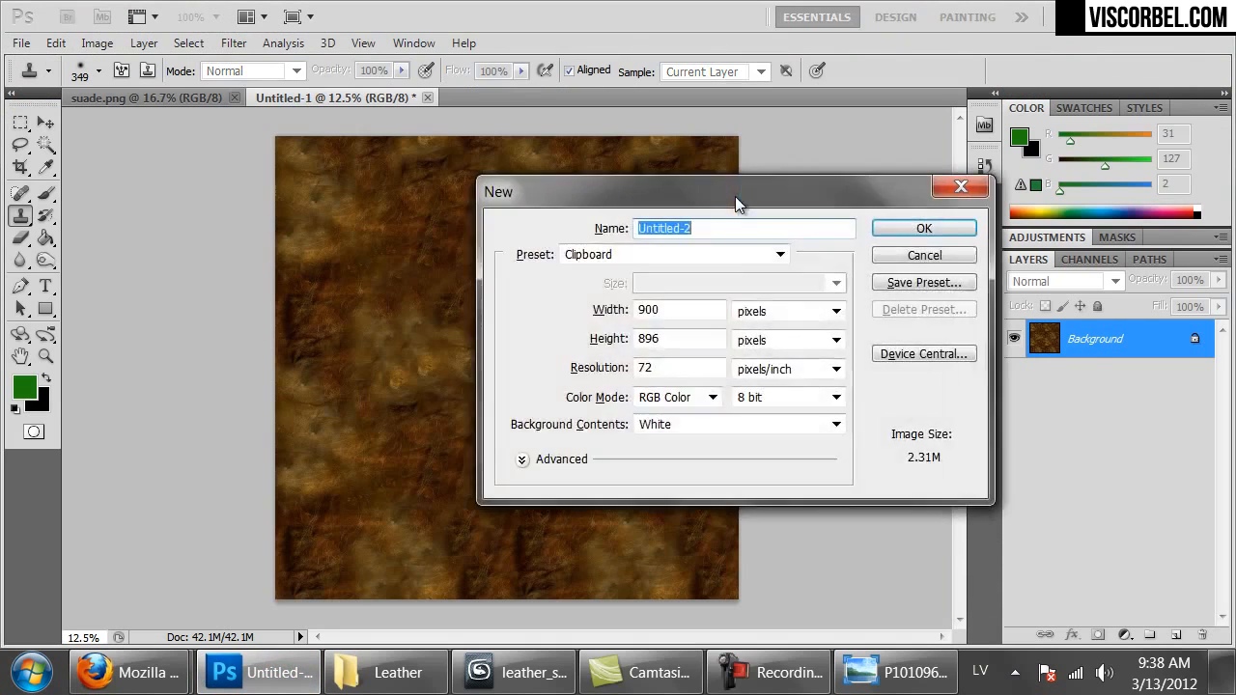
key("Return")
key("ctrl+v")
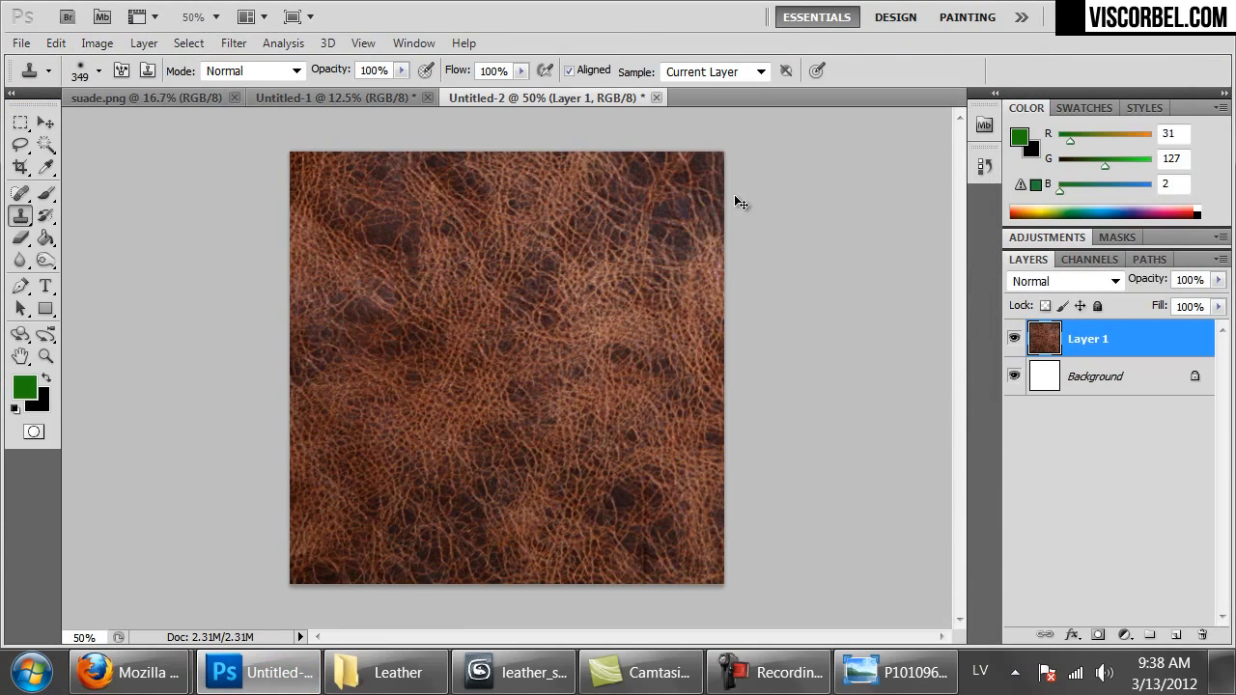
Step: Offset the whole pasted leather layer horizontally and vertically so its edge seams cross inside the image
key("ctrl+a")
left_click(244, 44)
mouse_move(408, 519)
left_click(536, 610)
left_click_drag(859, 212, 814, 211)
left_click_drag(886, 254, 863, 249)
left_click(972, 190)
Step: Set the Clone Stamp brush to 75 px and 89% hardness and clone leather over the vertical and horizontal seams
key("s")
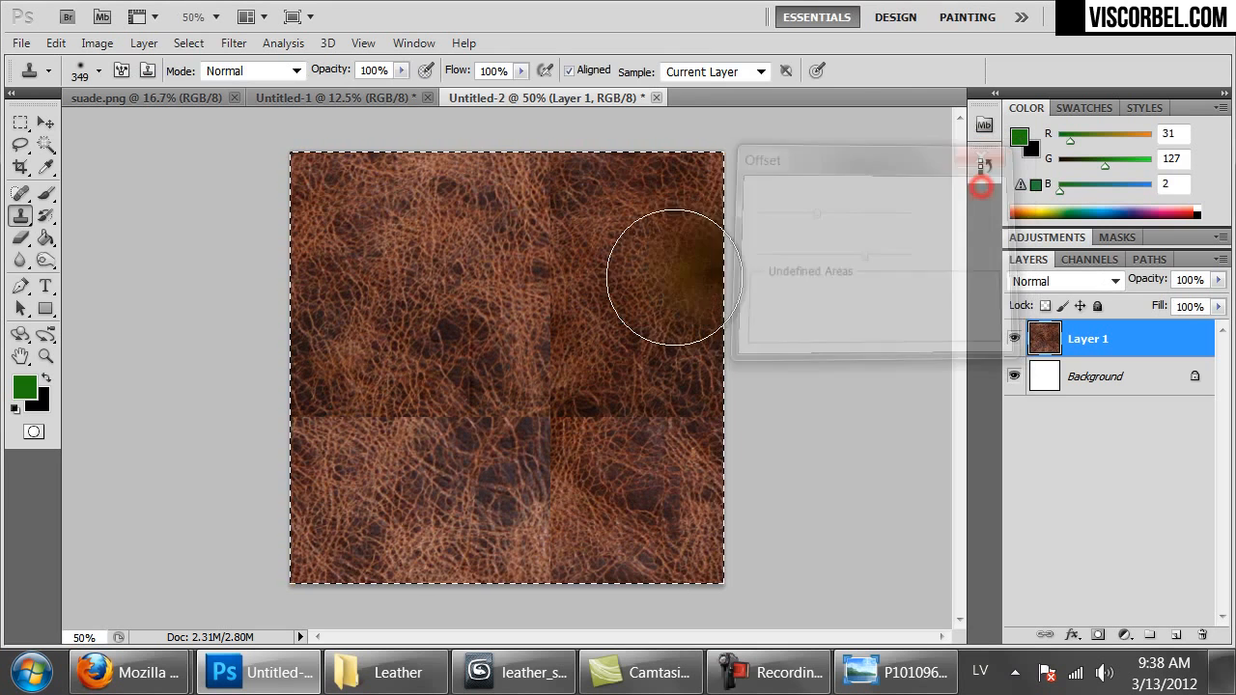
right_click(641, 297)
left_click(805, 387)
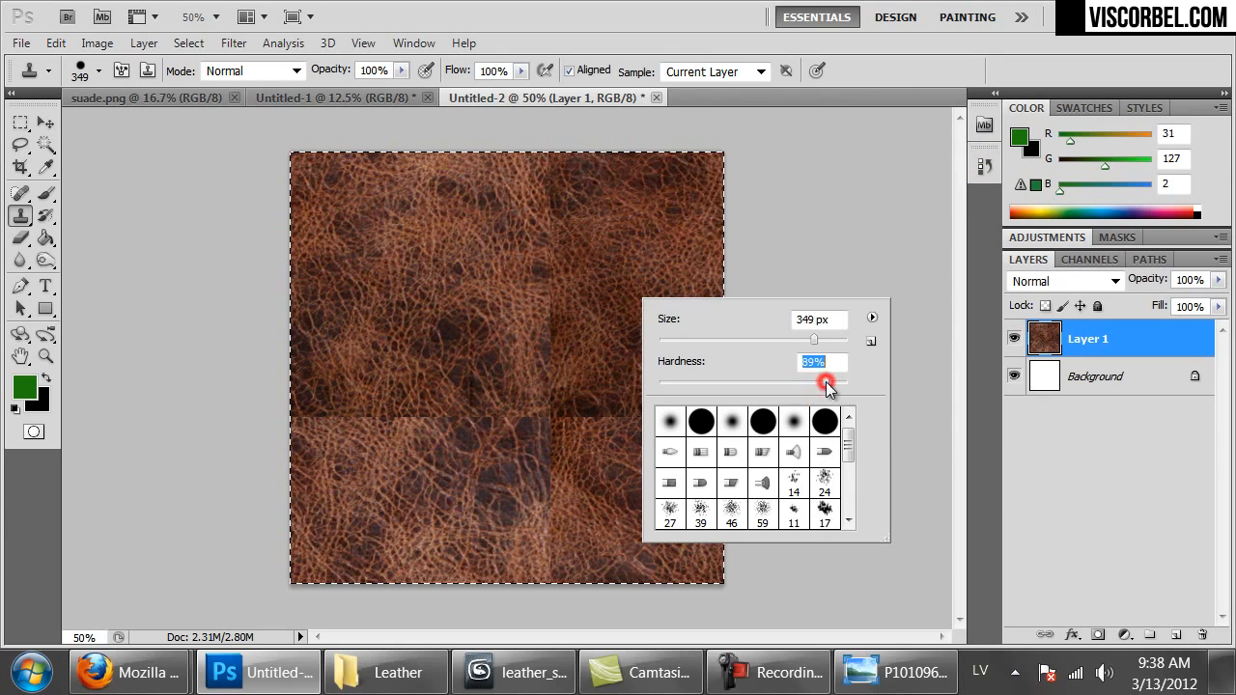
left_click_drag(811, 338, 728, 343)
left_click(489, 259)
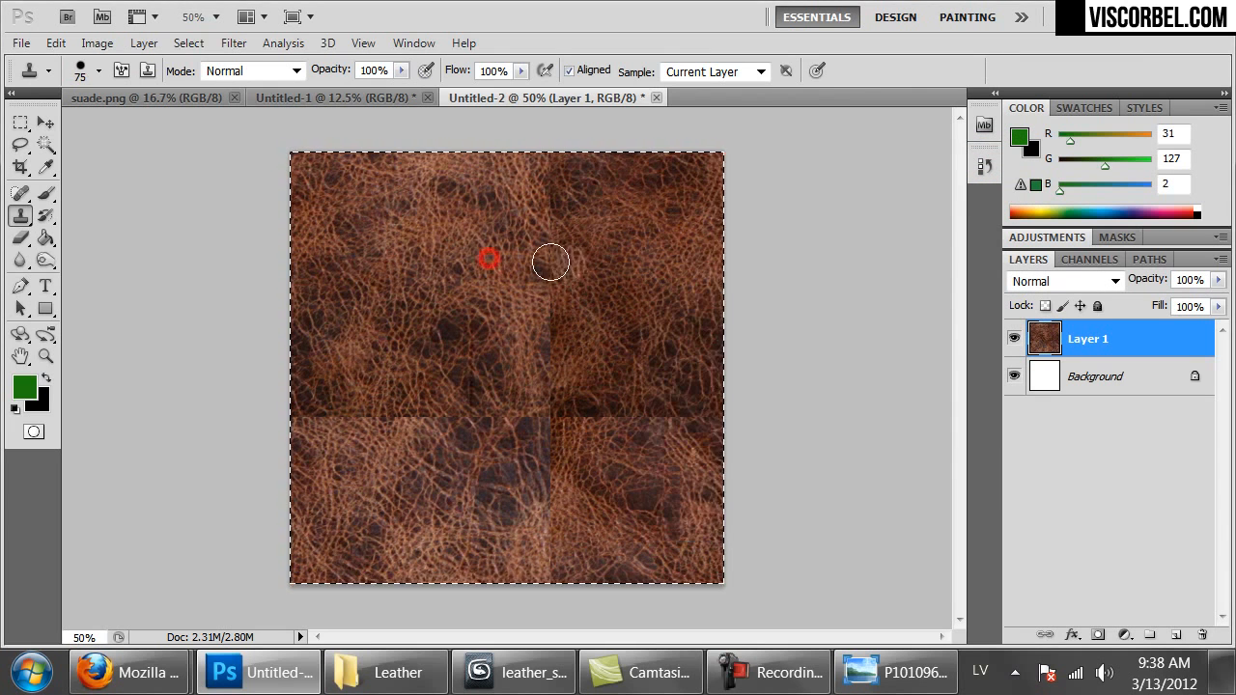
left_click_drag(558, 206, 553, 292)
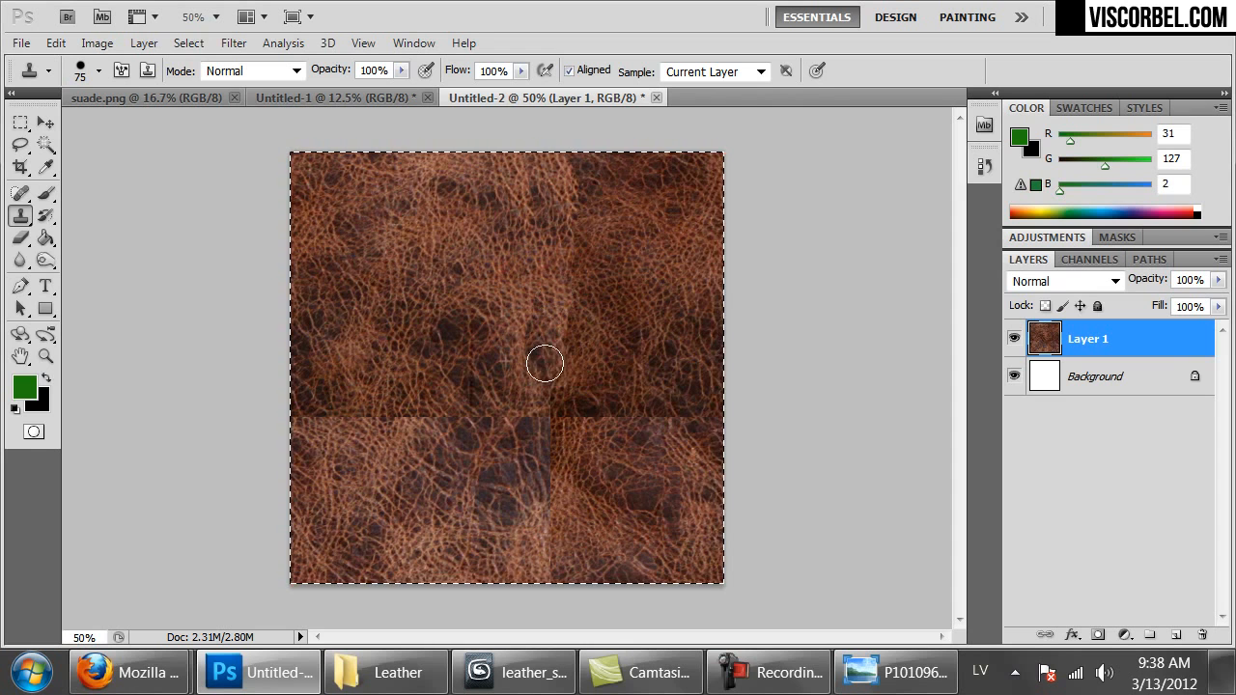
mouse_move(557, 415)
left_mouse_down()
mouse_move(706, 419)
mouse_move(636, 424)
left_mouse_up()
left_click(623, 320, "alt")
left_click_drag(550, 317, 591, 363)
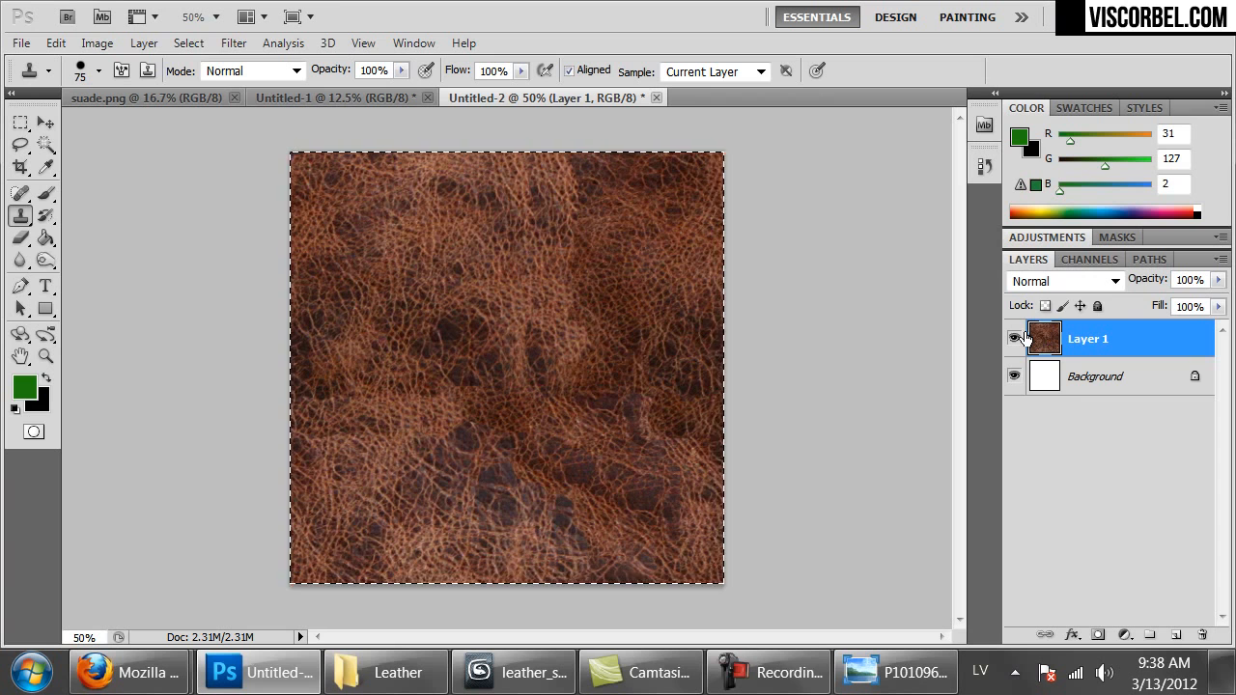
Step: Repeat the Offset filter on the leather layer and clone over the remaining seam marks
key("ctrl+f")
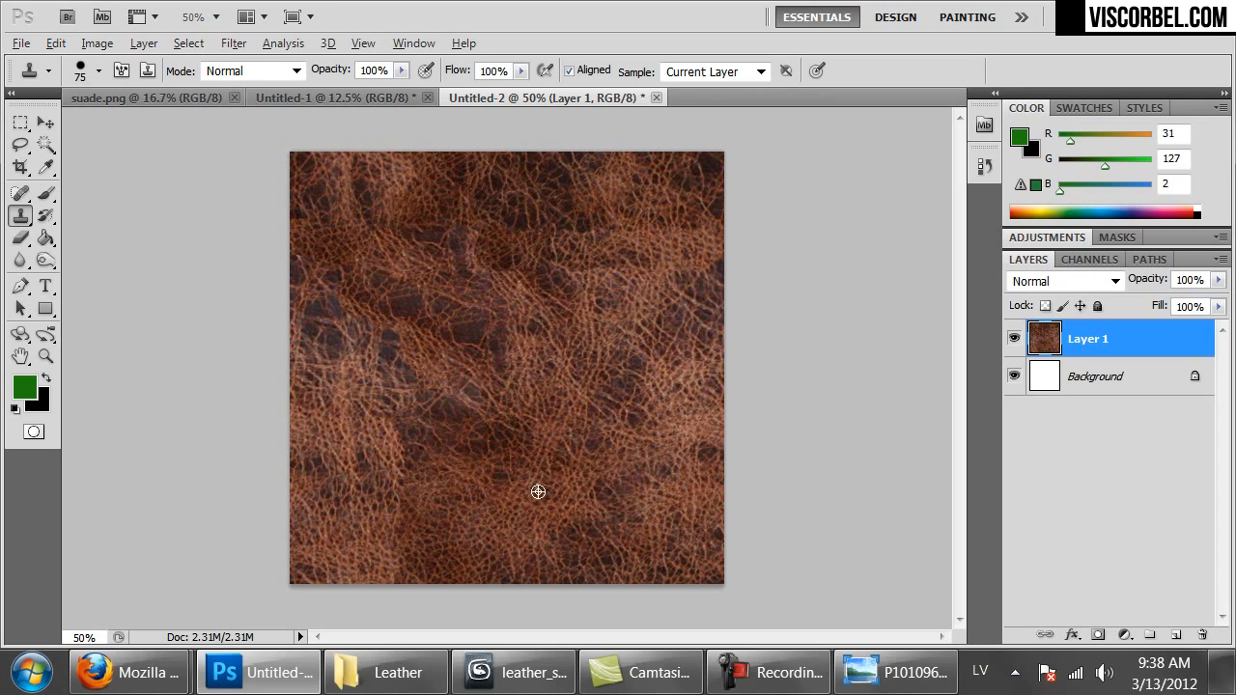
left_click_drag(398, 476, 399, 507)
left_click(637, 297, "alt")
left_click_drag(663, 258, 634, 280)
Step: Select the whole leather image and enlarge the canvas by a relative 100 percent in width and height
key("ctrl+a")
key("ctrl+alt+c")
left_click(855, 267)
left_click(852, 281)
double_click(772, 267)
type("100")
key("Tab")
type("100")
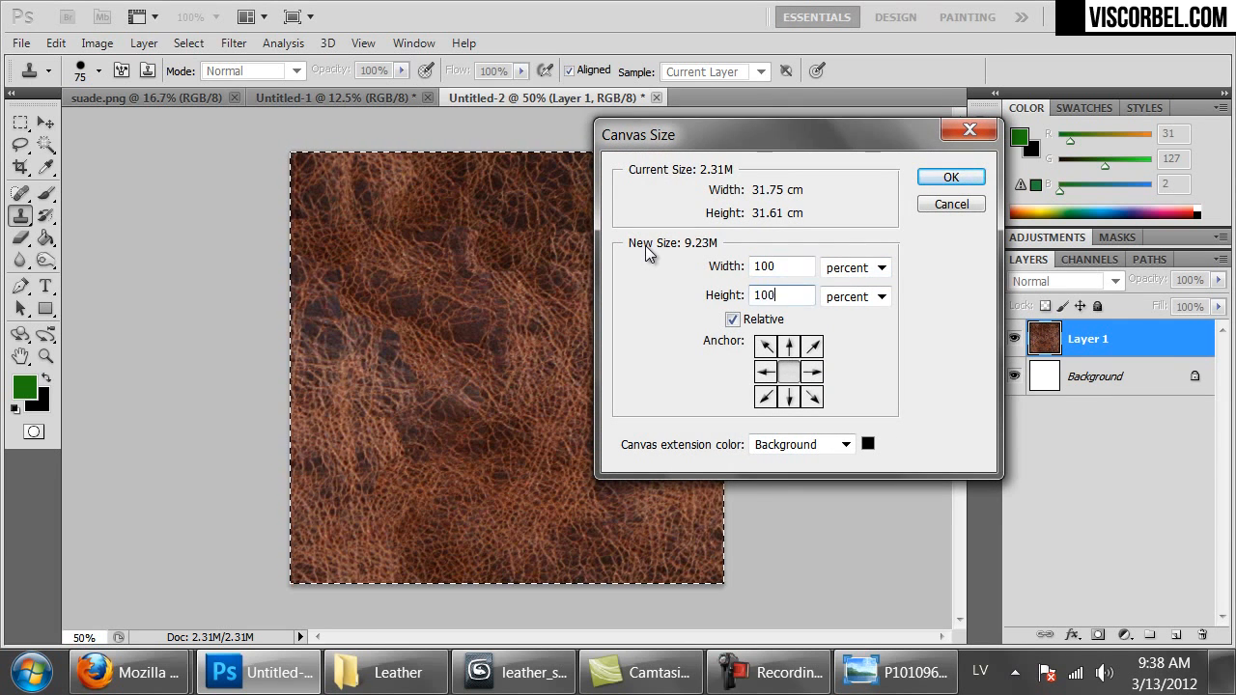
key("Return")
Step: Place four copies of the leather tile in the canvas corners and merge all the leather layers above the background
key("ctrl+minus")
key("ctrl+minus")
key("ctrl+j")
left_click_drag(483, 370, 370, 274, "ctrl")
key("ctrl+v")
left_click_drag(504, 389, 610, 277, "ctrl")
key("ctrl+v")
left_click_drag(510, 382, 414, 472, "ctrl")
key("ctrl+v")
left_click_drag(543, 364, 651, 476, "ctrl")
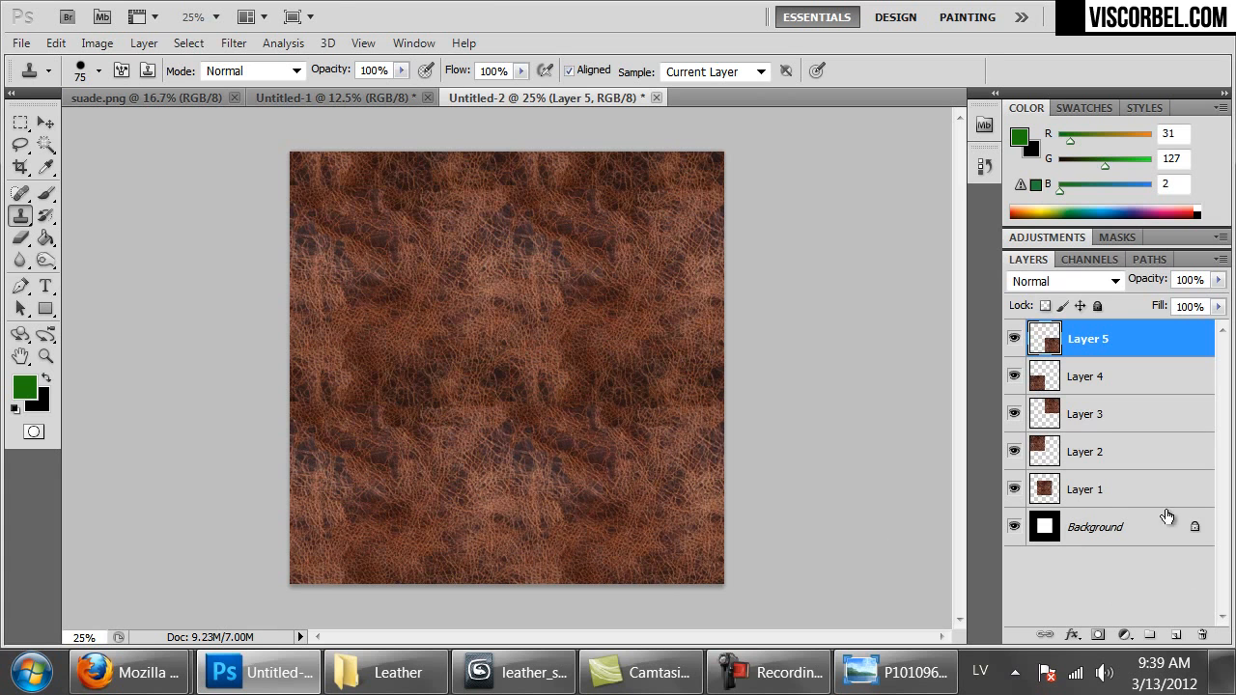
left_click(1109, 492, "shift")
key("ctrl+e")
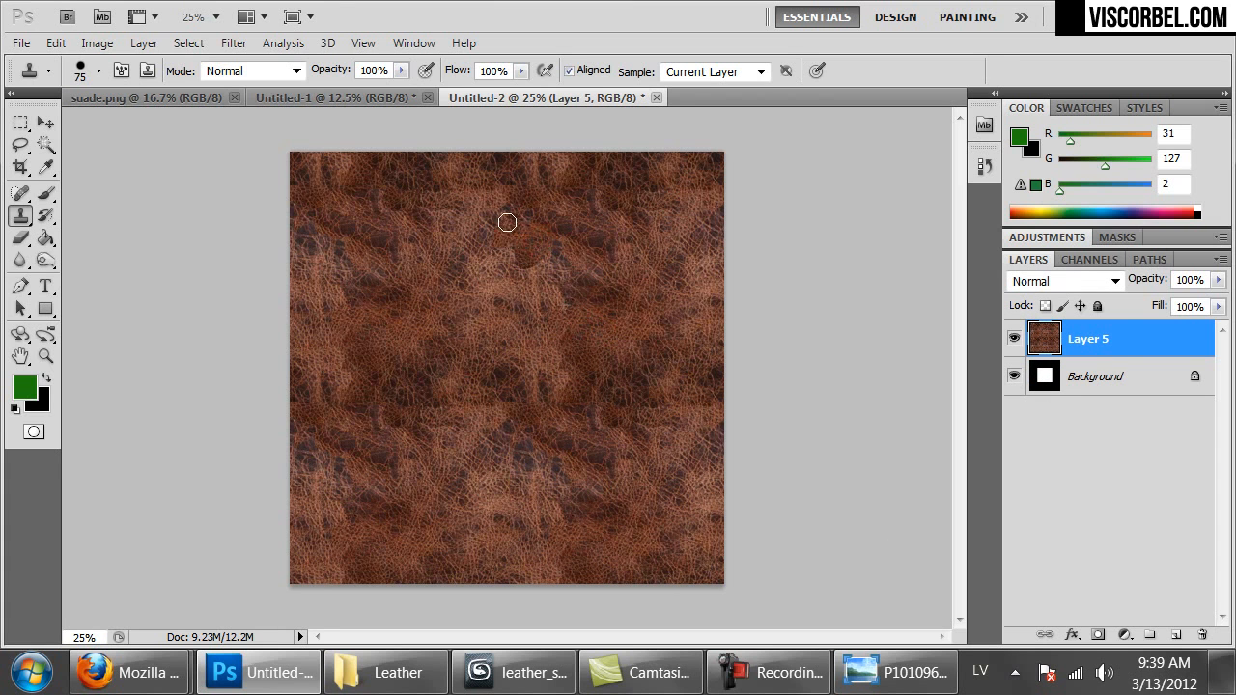
Step: Enlarge the Clone Stamp brush to 147 px and clone darker leather over the light patch in the upper middle
right_click(625, 325)
left_click_drag(681, 357, 757, 373)
left_click(602, 334)
mouse_move(532, 255)
left_mouse_down()
mouse_move(516, 209)
mouse_move(497, 273)
mouse_move(474, 277)
left_mouse_up()
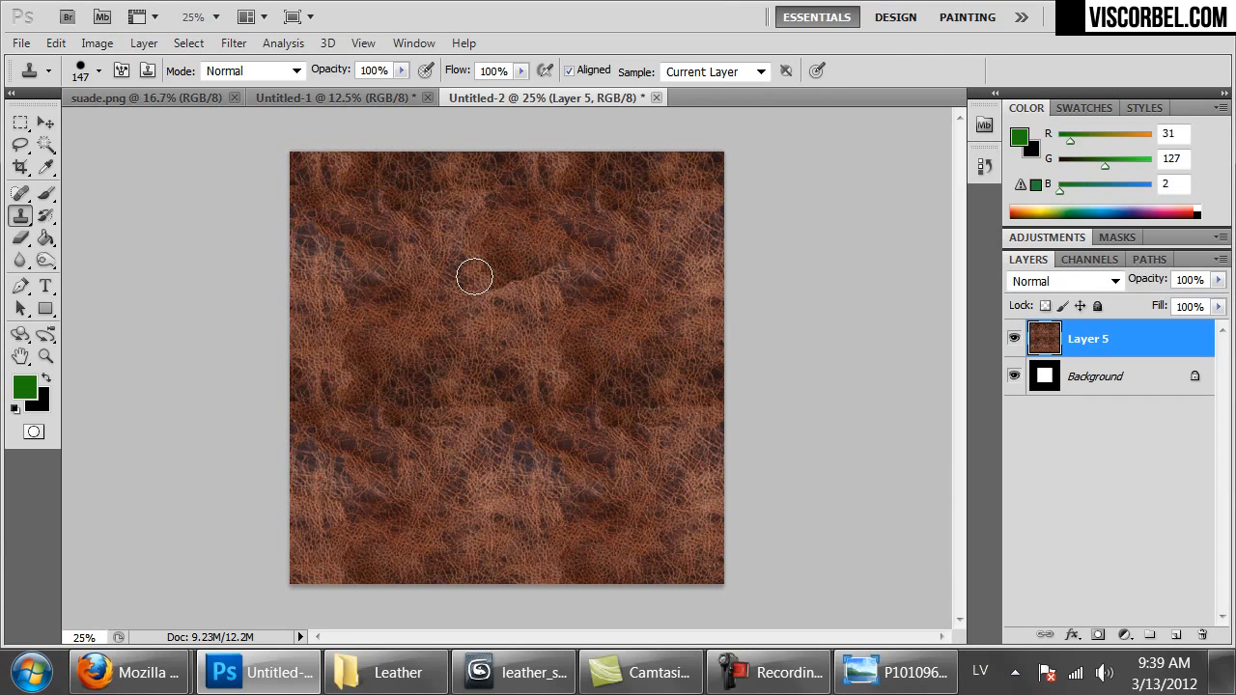
Step: Adjust the Clone Stamp brush to 112 px with a changed hardness and clone over more repeating patches in the tiled leather
right_click(609, 353)
left_click(734, 432)
left_click_drag(741, 390, 734, 390)
left_click(612, 341)
left_click_drag(501, 293, 570, 258)
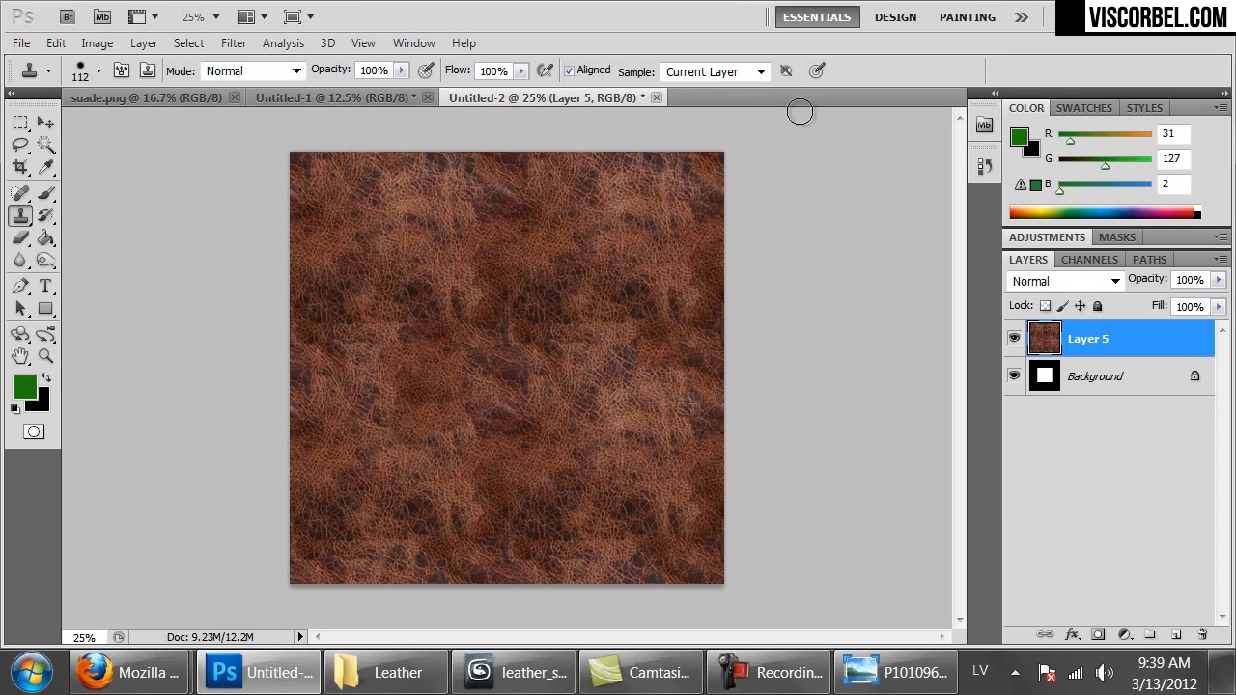
left_click_drag(413, 499, 441, 492)
Step: Copy the whole tiled leather, paste it into the Untitled-1 document and align it with the upper-left canvas corner
key("ctrl+a")
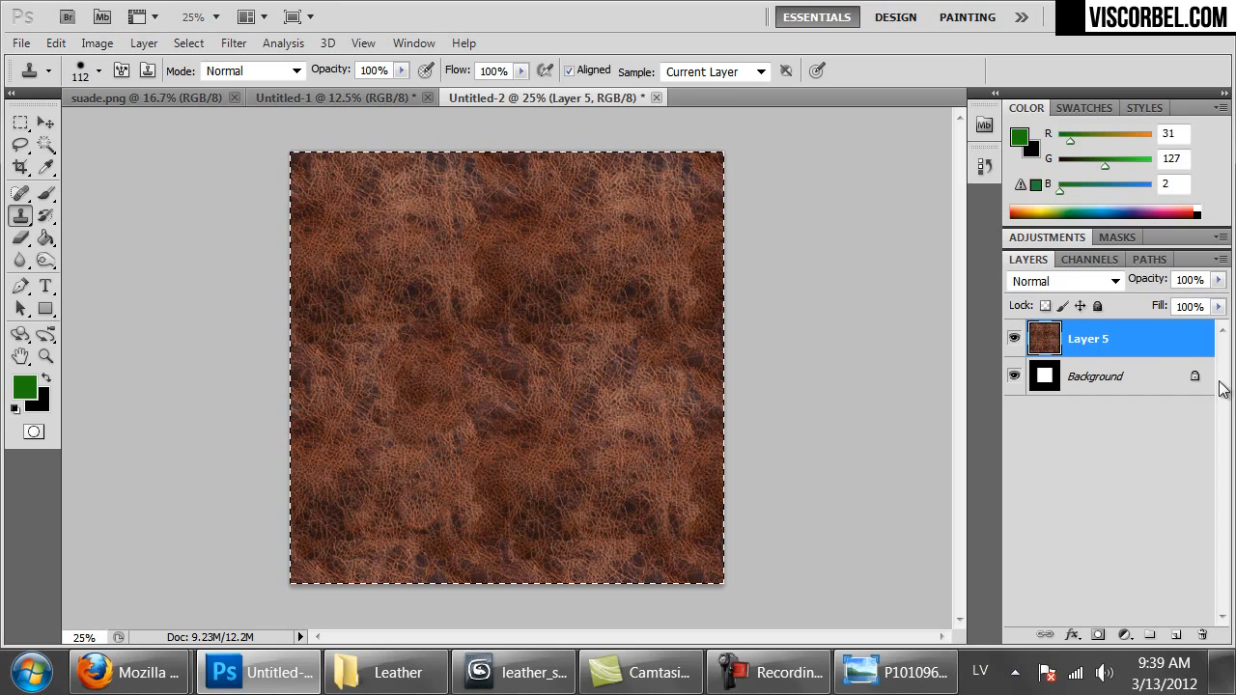
left_click(330, 98)
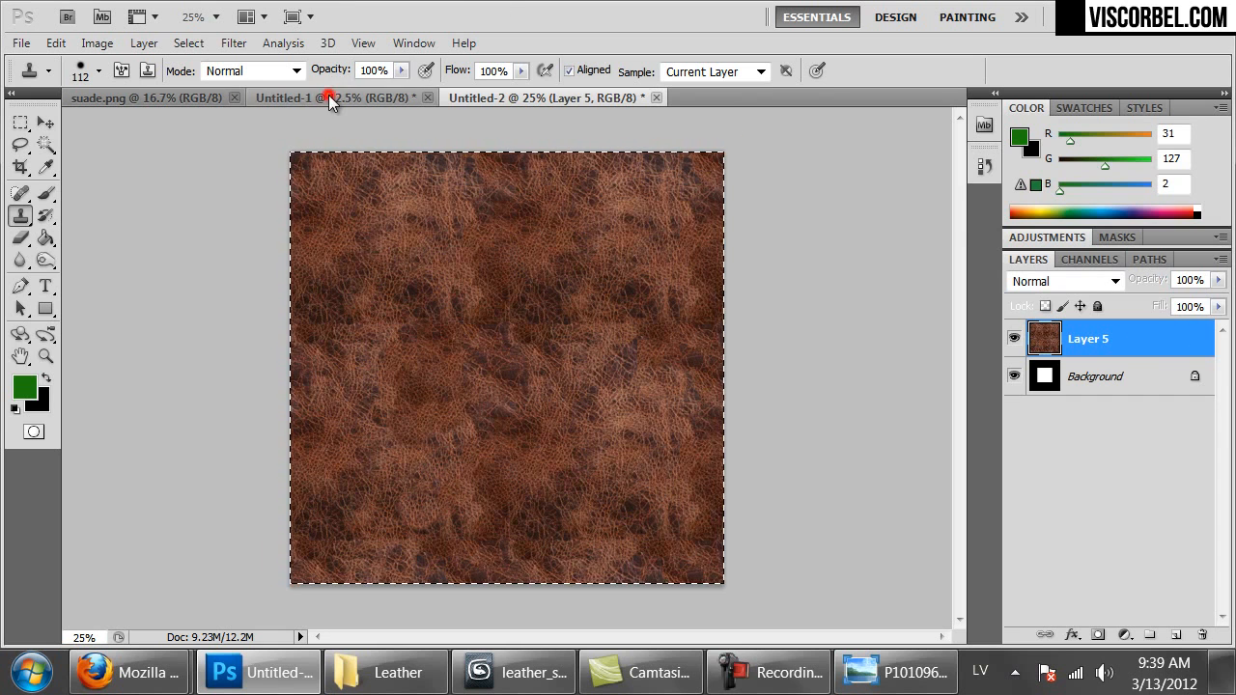
key("ctrl+v")
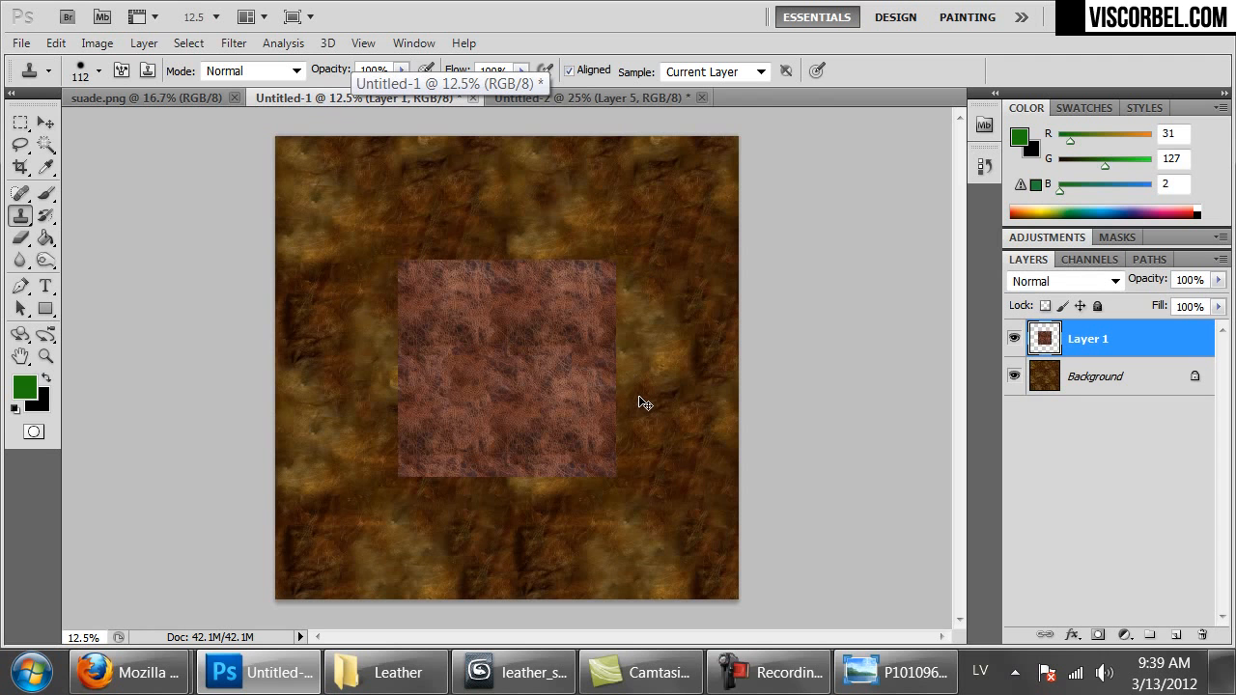
left_click_drag(555, 382, 436, 262, "ctrl")
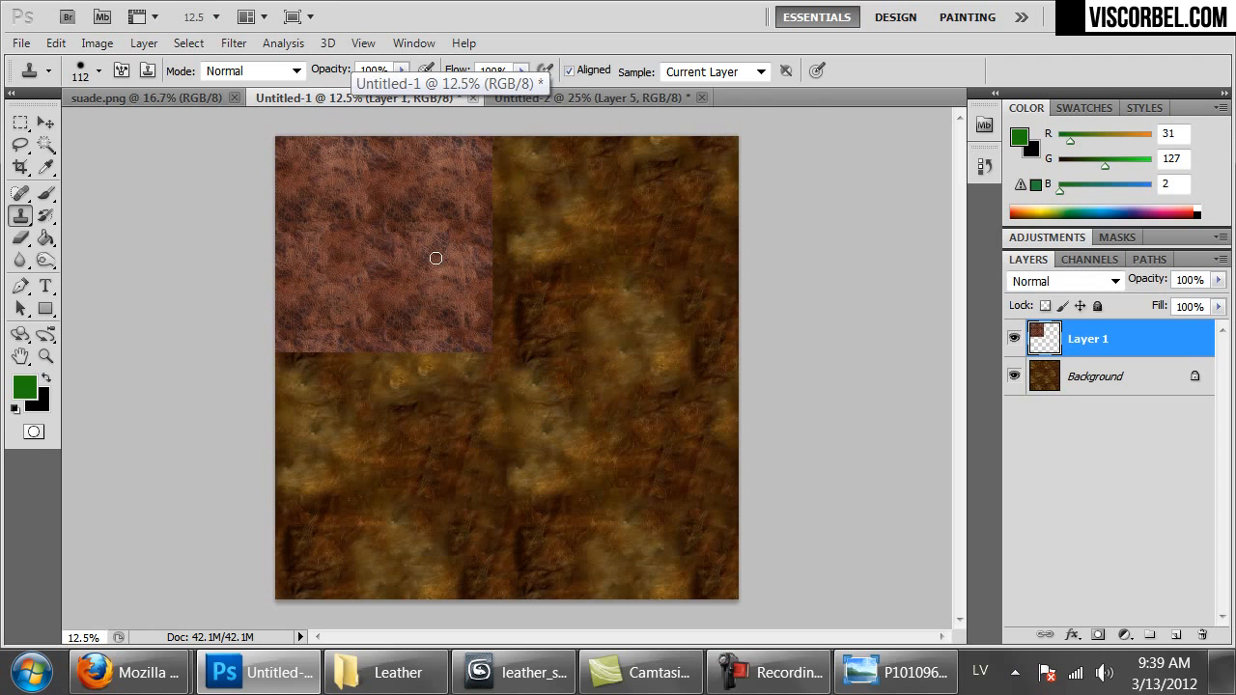
Step: Scale the pasted leather layer to about 213% width and 218% height so it covers the whole canvas
key("m")
right_click(435, 257)
left_click(570, 440)
left_click_drag(492, 358, 739, 606)
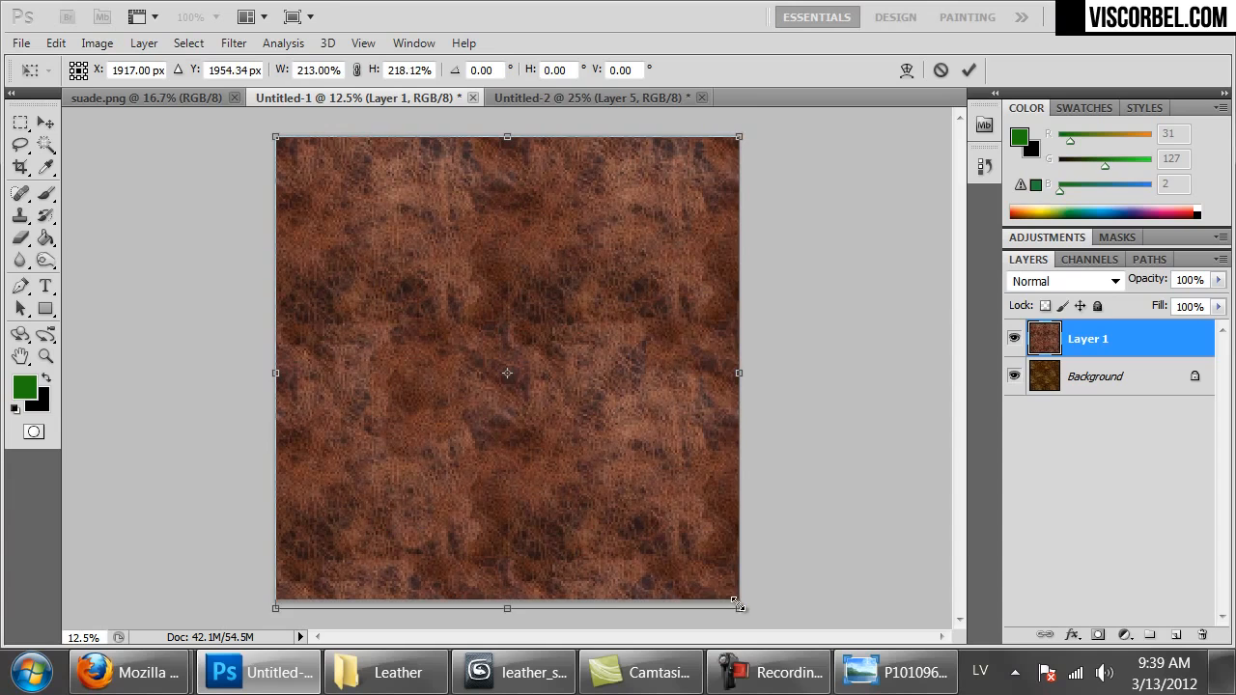
key("Return")
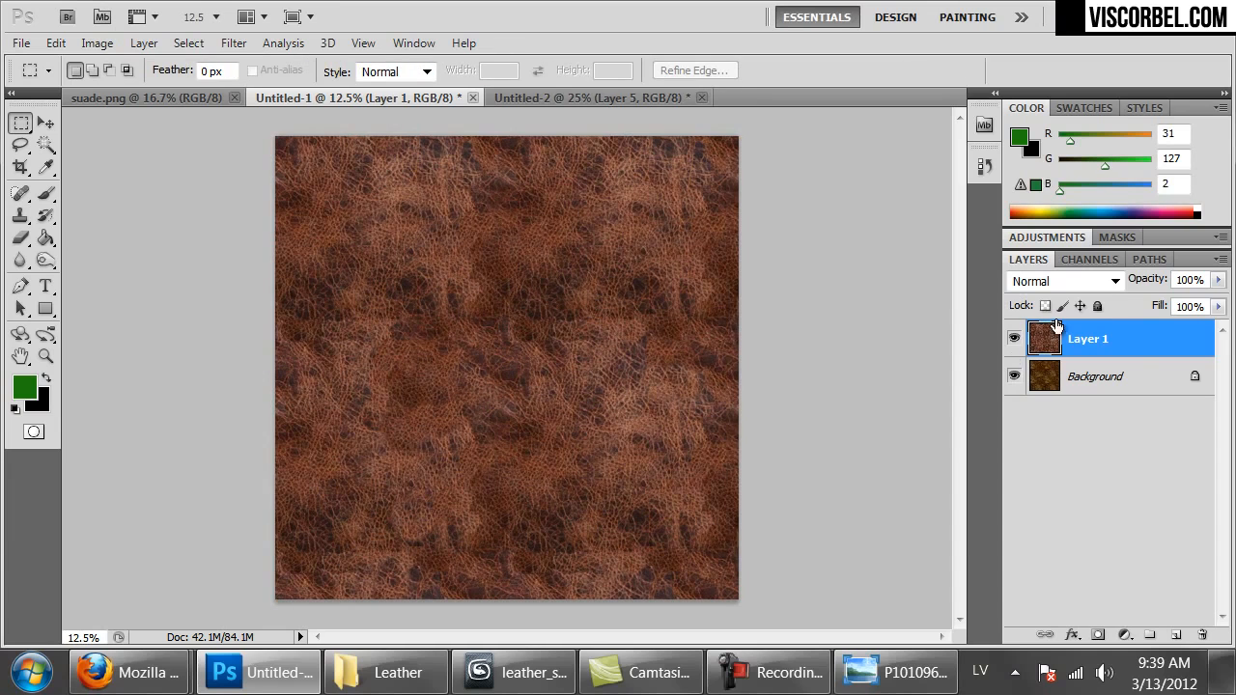
Step: Try the blend modes from Darken through Exclusion on the pasted leather layer
left_click(1039, 281)
left_click(1034, 75)
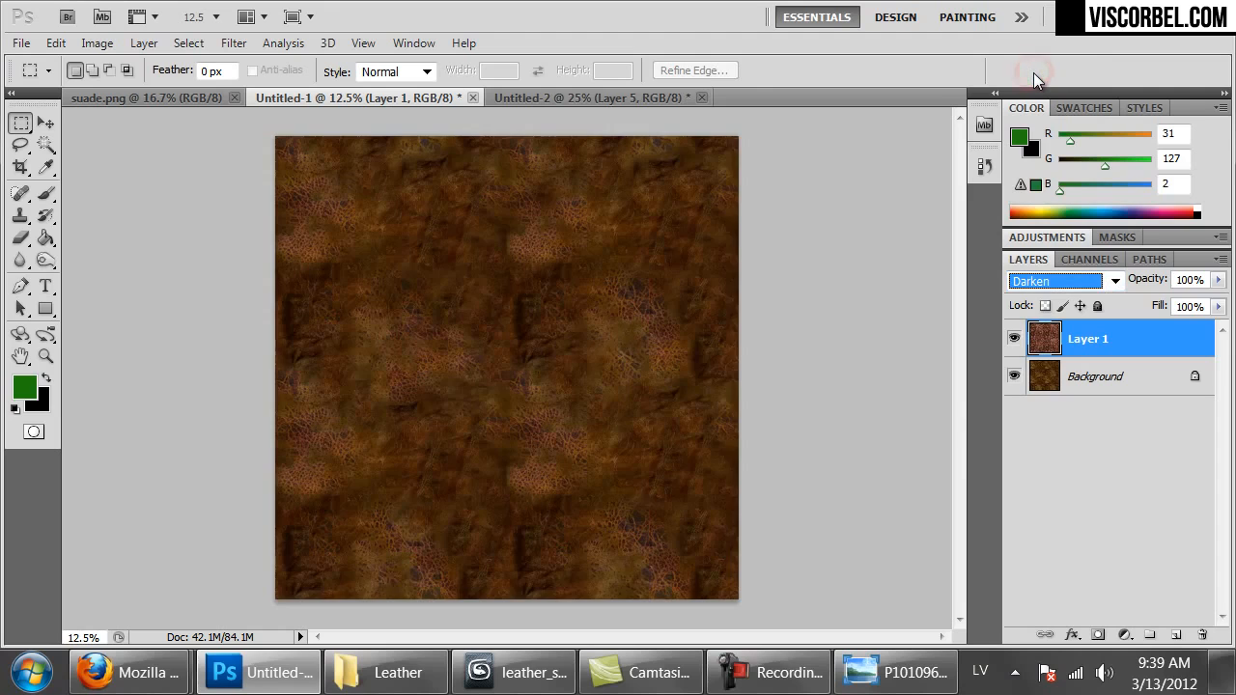
key("Down")
key("Down")
key("Down")
key("Down")
key("Down")
key("Down")
key("Down")
key("Down")
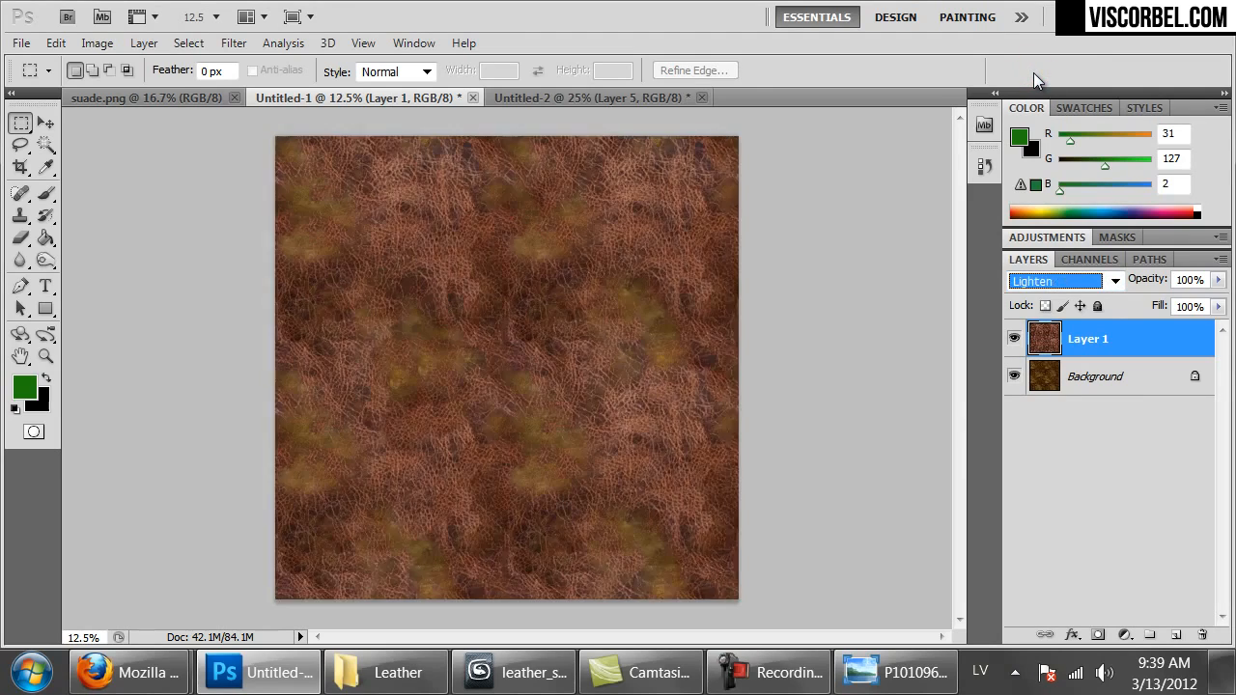
key("Down")
key("Down")
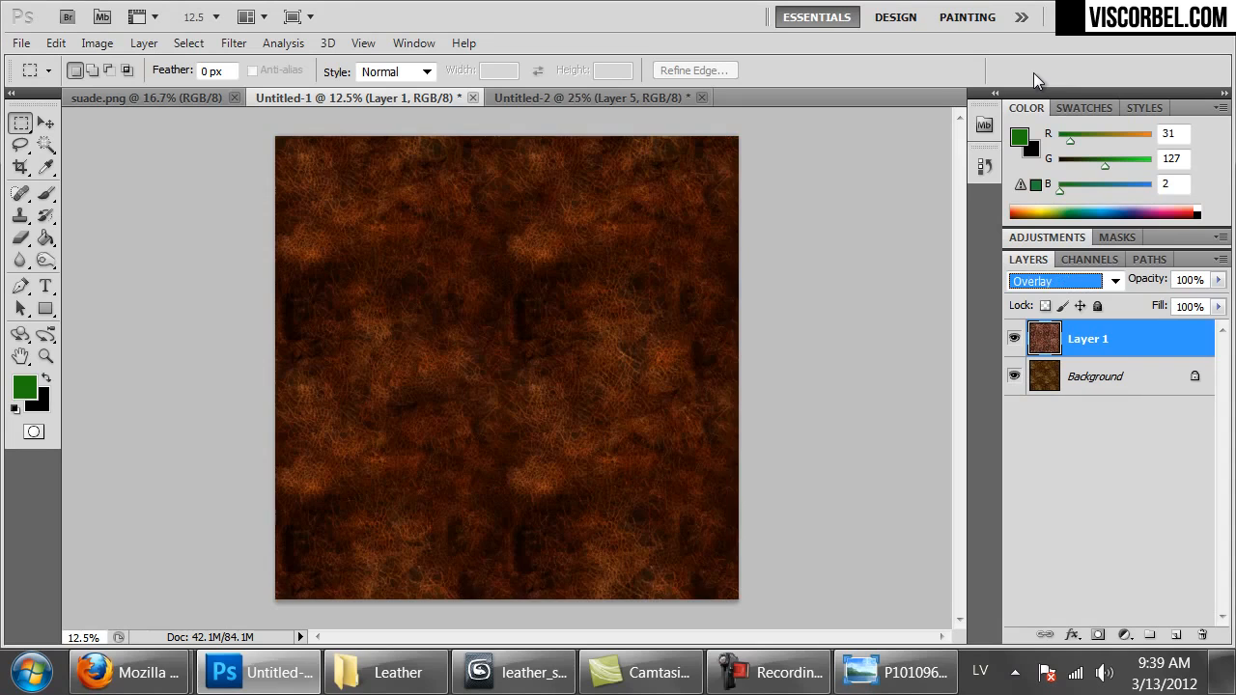
key("Down")
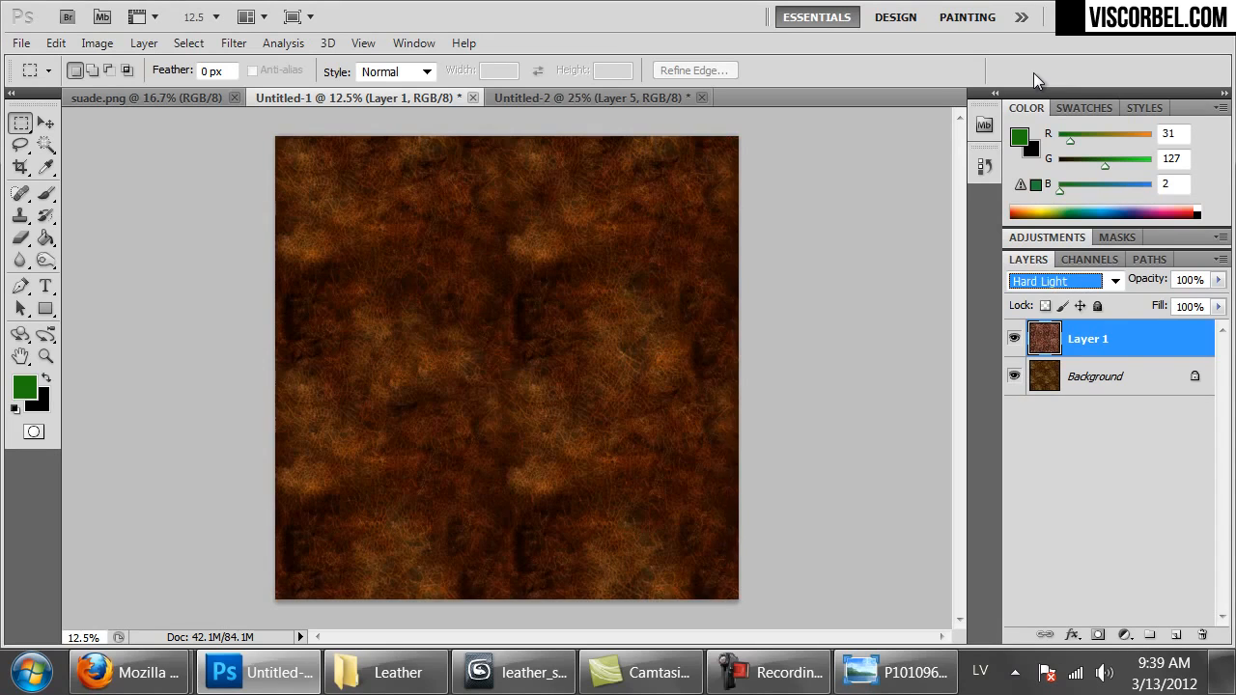
key("Down")
key("Down")
key("Down")
key("Down")
key("Down")
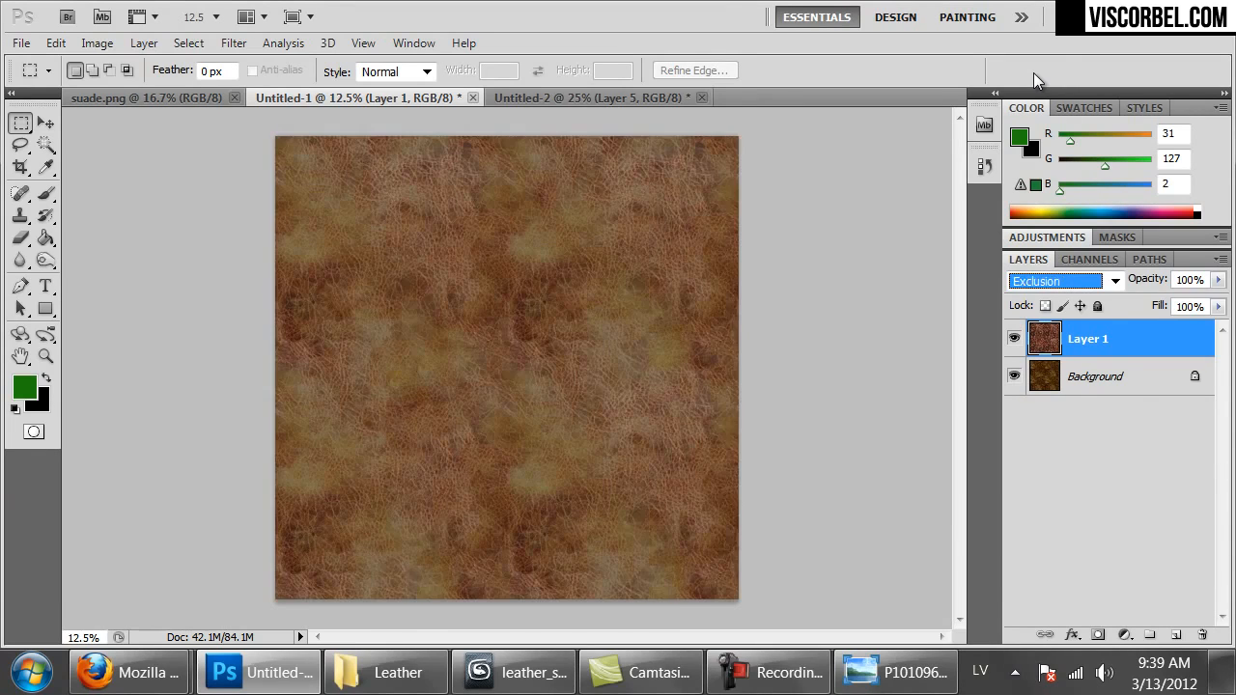
Step: Set the pasted leather layer's blend mode to Multiply
key("Up")
key("Up")
key("Up")
key("Up")
key("Up")
key("Up")
key("Up")
key("Up")
key("Up")
key("Up")
key("Up")
key("Up")
key("Up")
key("Up")
key("Up")
key("Up")
key("Up")
key("Down")
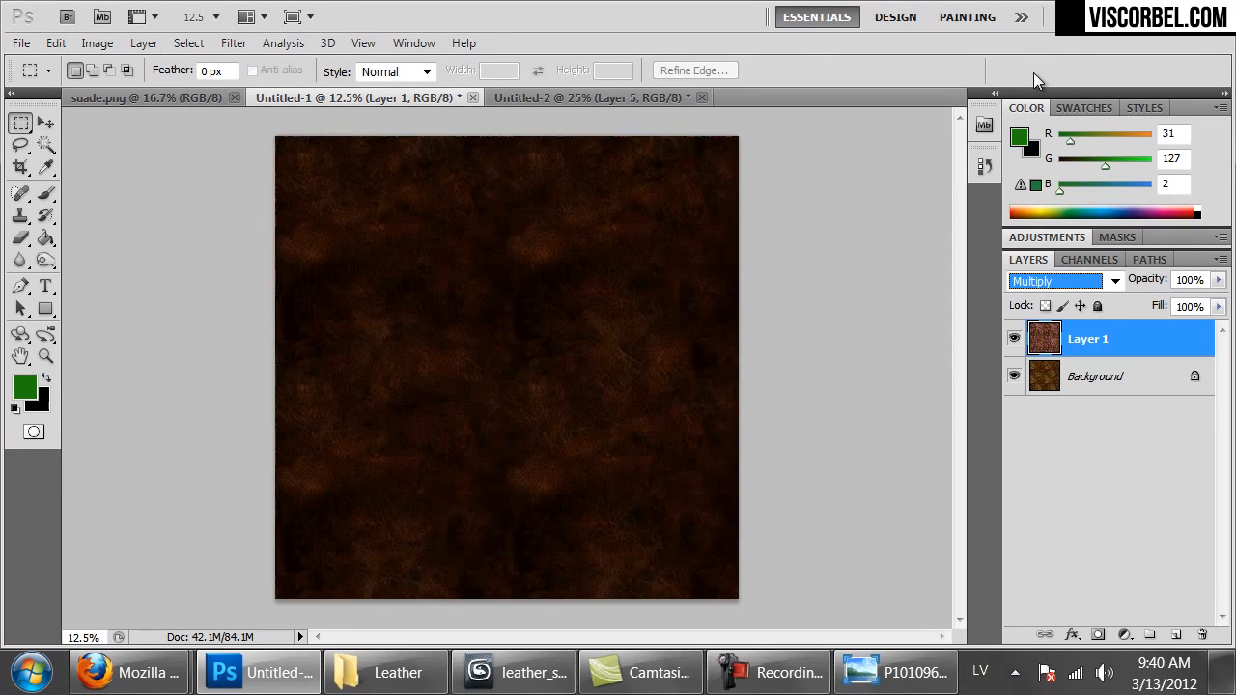
Step: Compare the texture with the leather layer hidden and shown, and merge the layer into the background
left_click(1014, 340)
left_click(1015, 339)
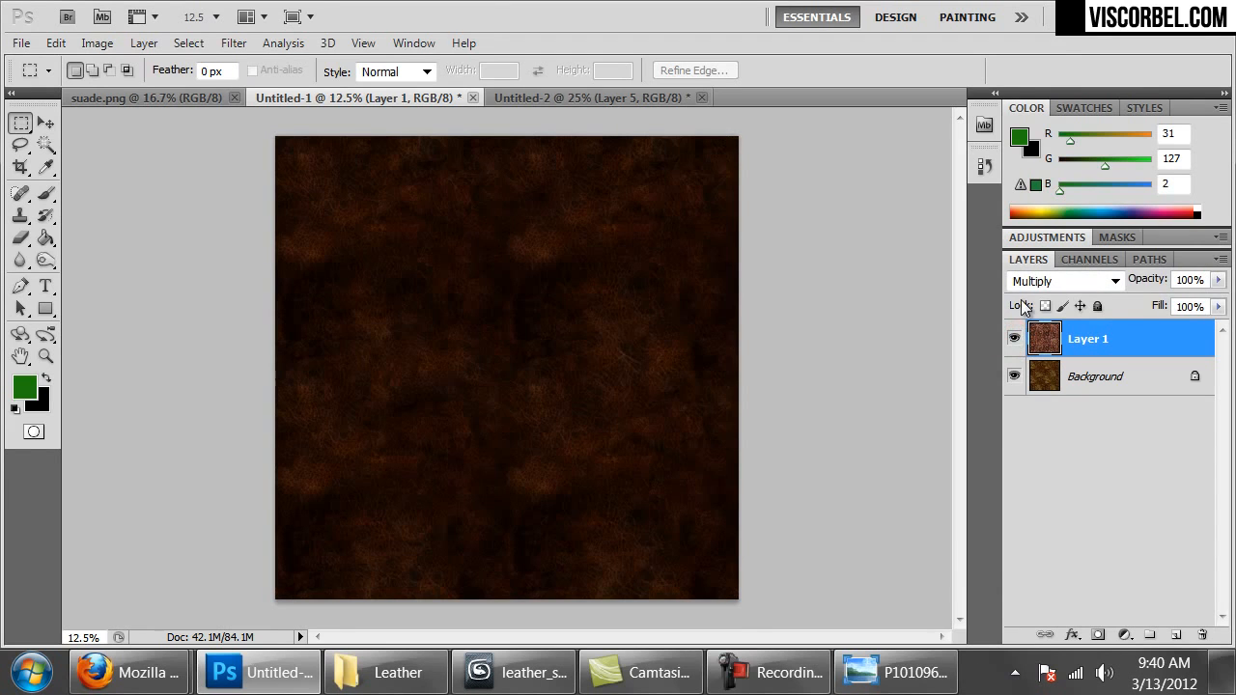
key("ctrl+e")
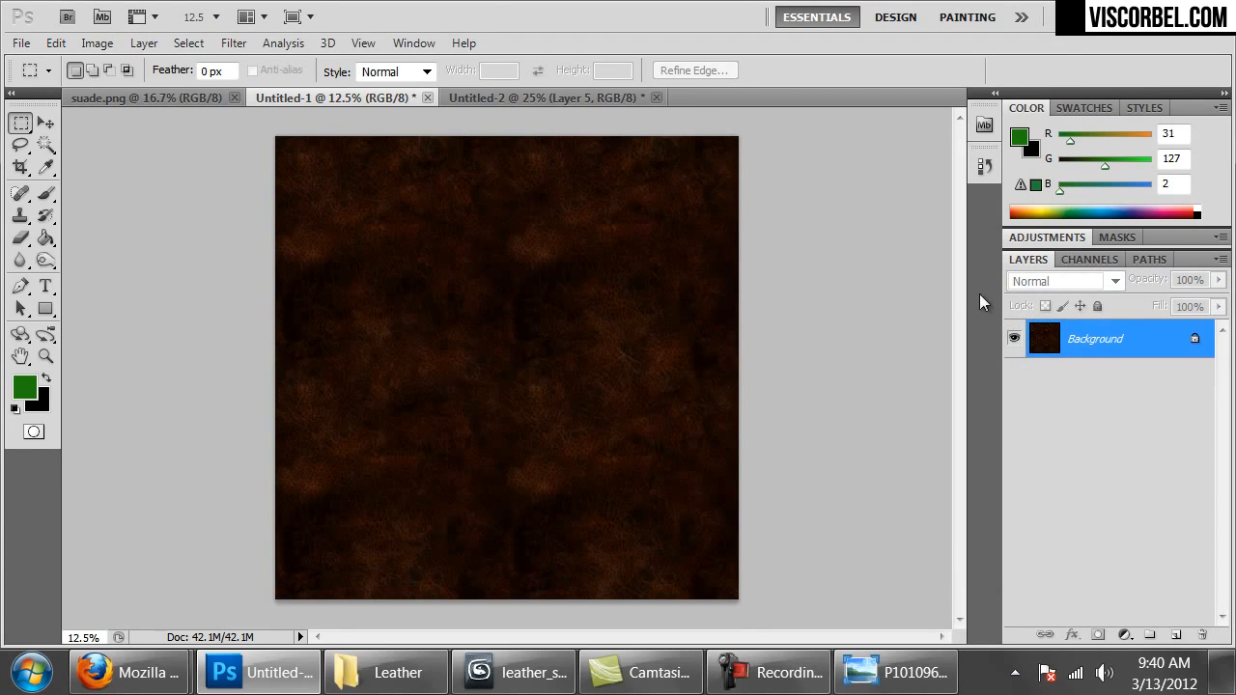
Step: Brighten the merged leather texture with a Curves adjustment on the RGB channel, mapping input 92 to output 148
left_click(97, 42)
mouse_move(138, 101)
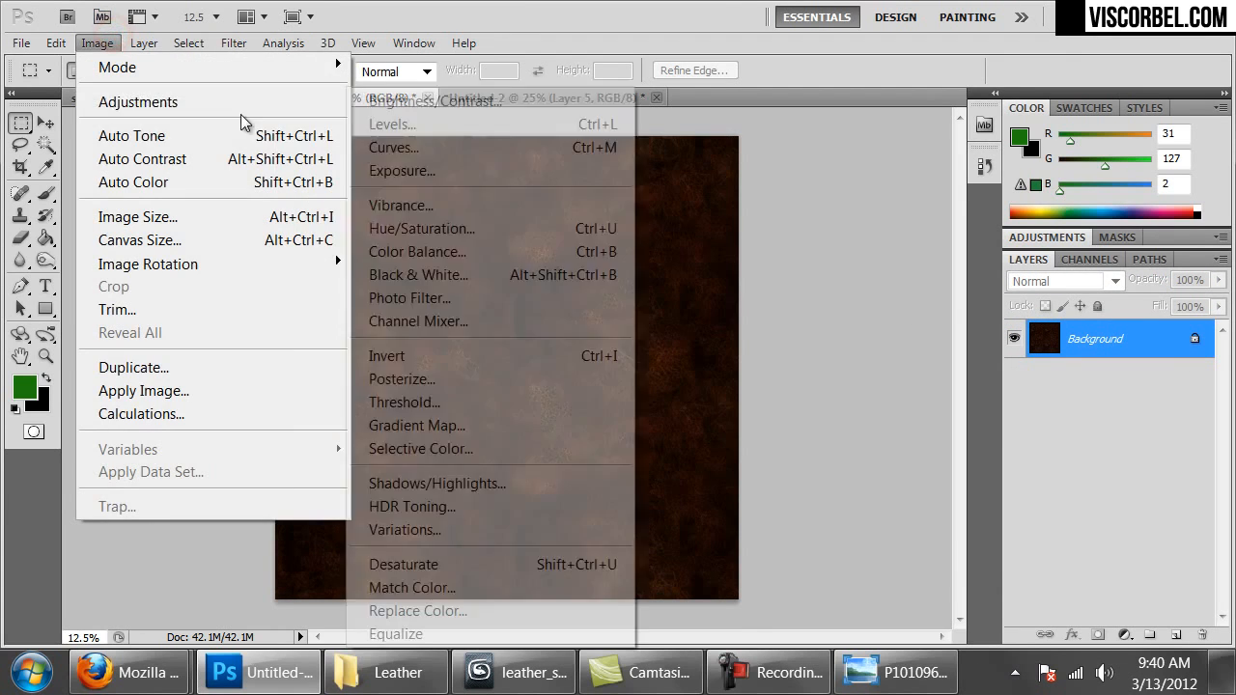
left_click(438, 155)
left_click_drag(946, 416, 904, 400)
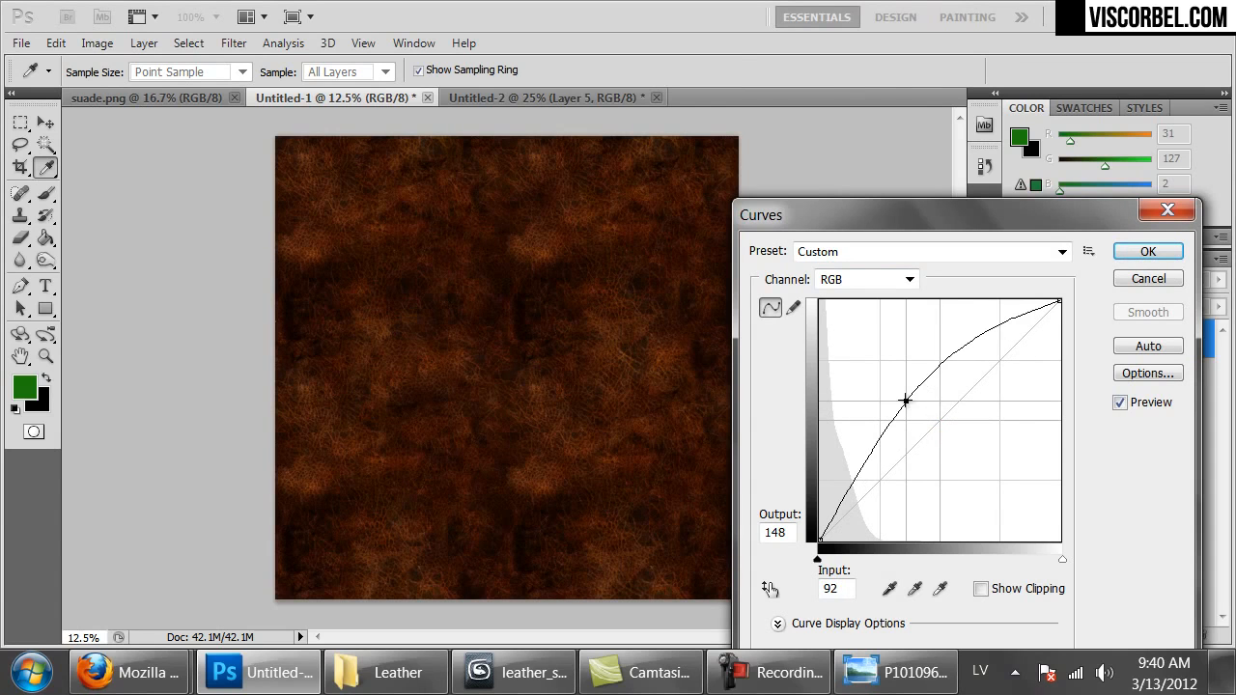
left_click(1148, 251)
key("m")
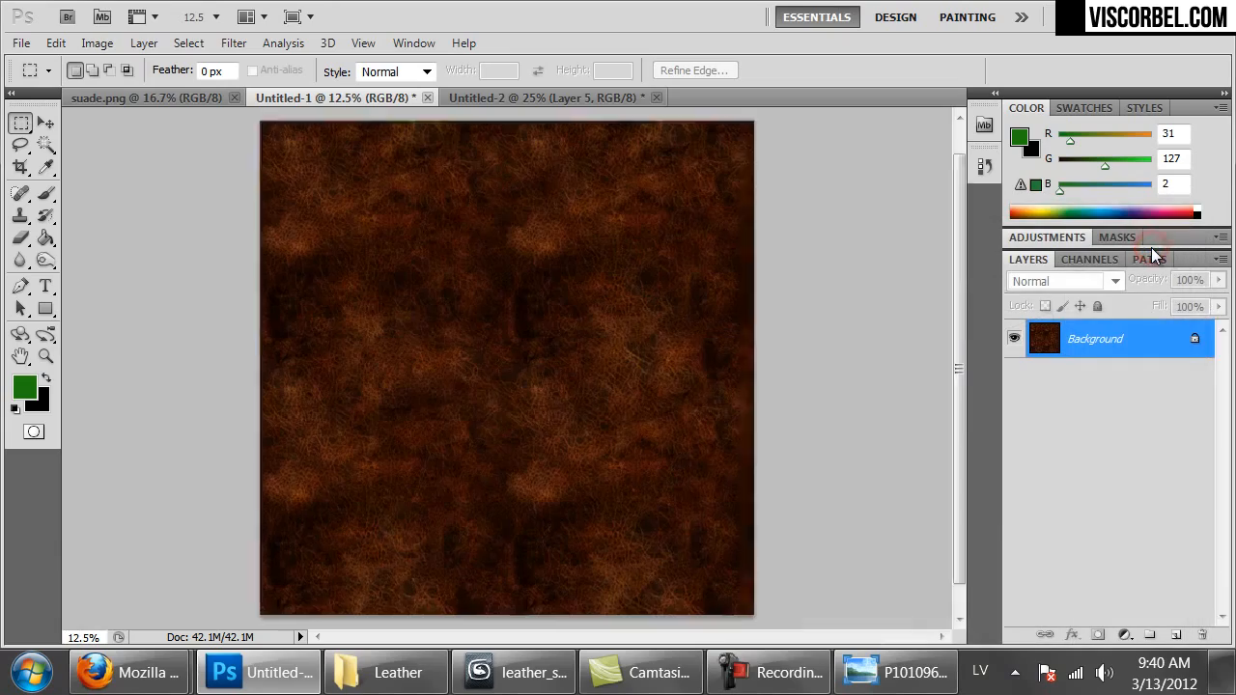
Step: Clone clean leather over the dark vertical streak near the texture's centre with a 189 px Clone Stamp brush
key("ctrl+1")
key("ctrl+minus")
key("ctrl+minus")
key("ctrl+minus")
key("ctrl+minus")
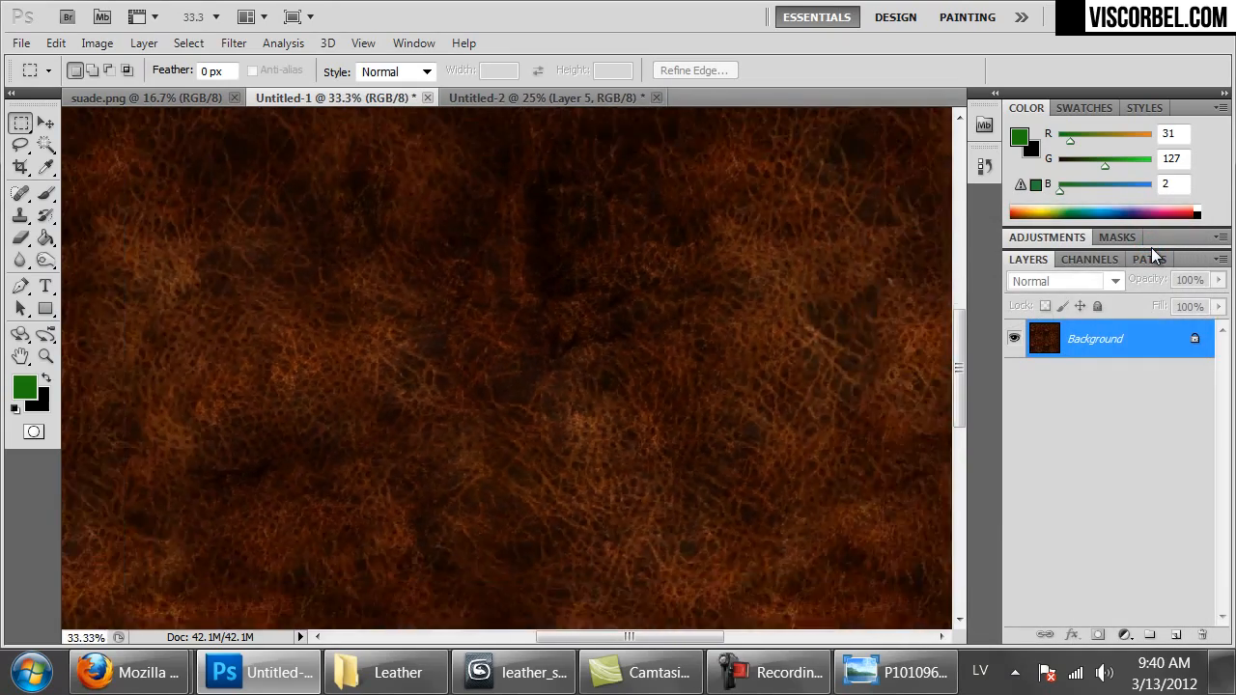
key("s")
right_click(678, 334)
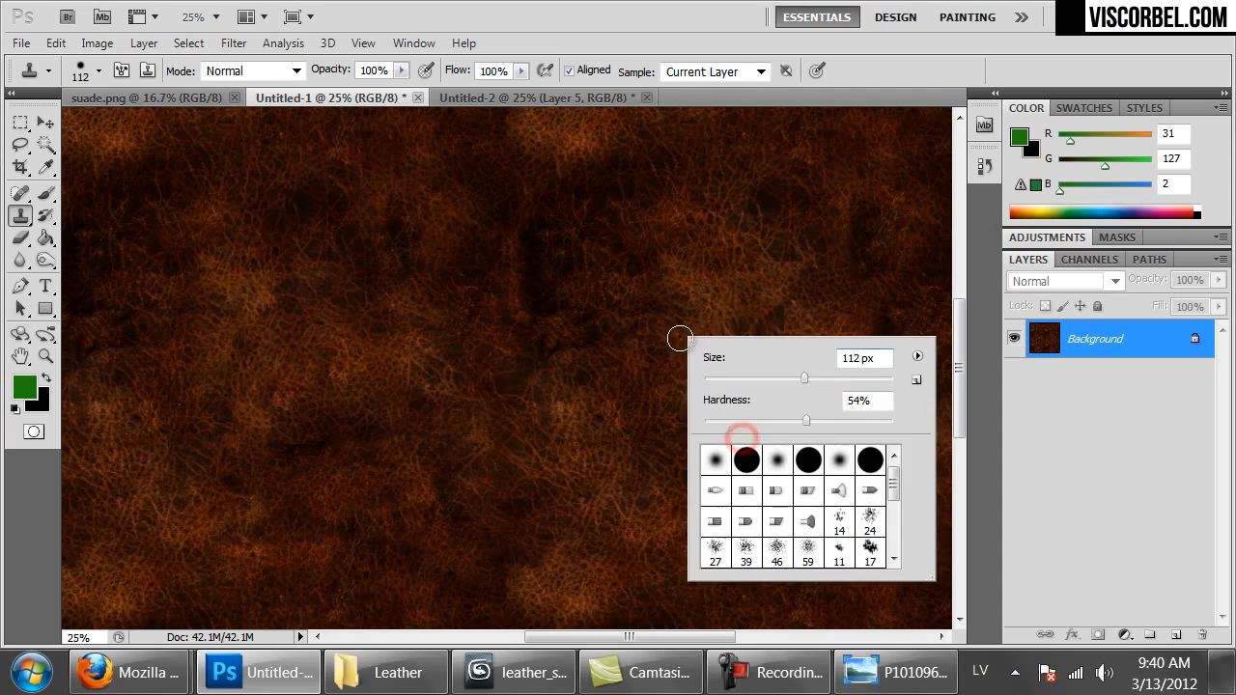
left_click(840, 378)
left_click(630, 448, "alt")
mouse_move(497, 317)
left_mouse_down()
mouse_move(543, 293)
mouse_move(525, 269)
mouse_move(538, 265)
mouse_move(657, 345)
left_mouse_up()
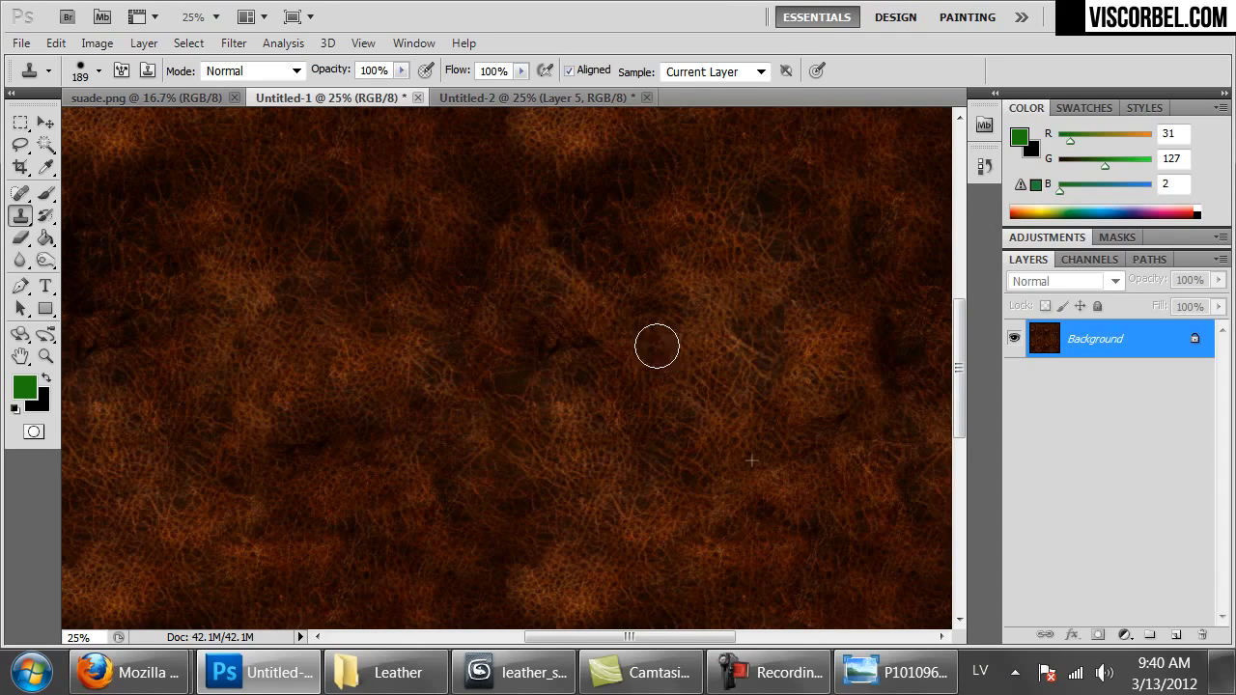
key("ctrl+minus")
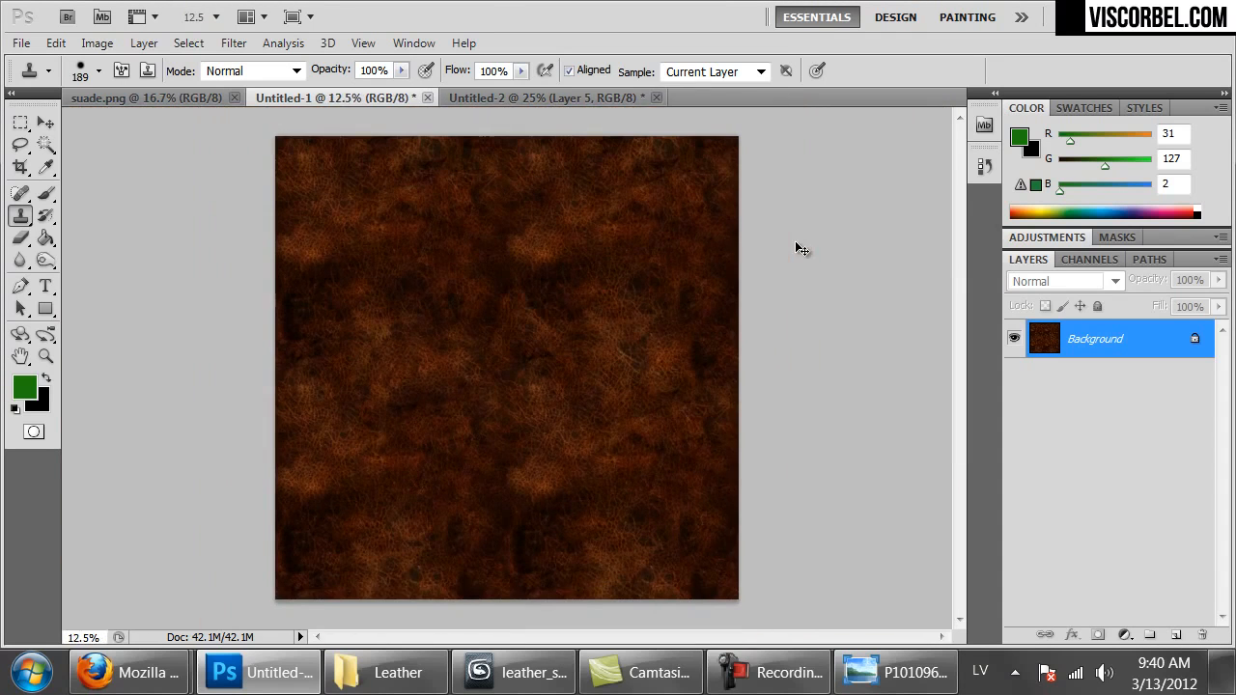
Step: Clone more leather over the repeating patches around the centre, lower right and upper part of the texture
left_click_drag(584, 322, 563, 319)
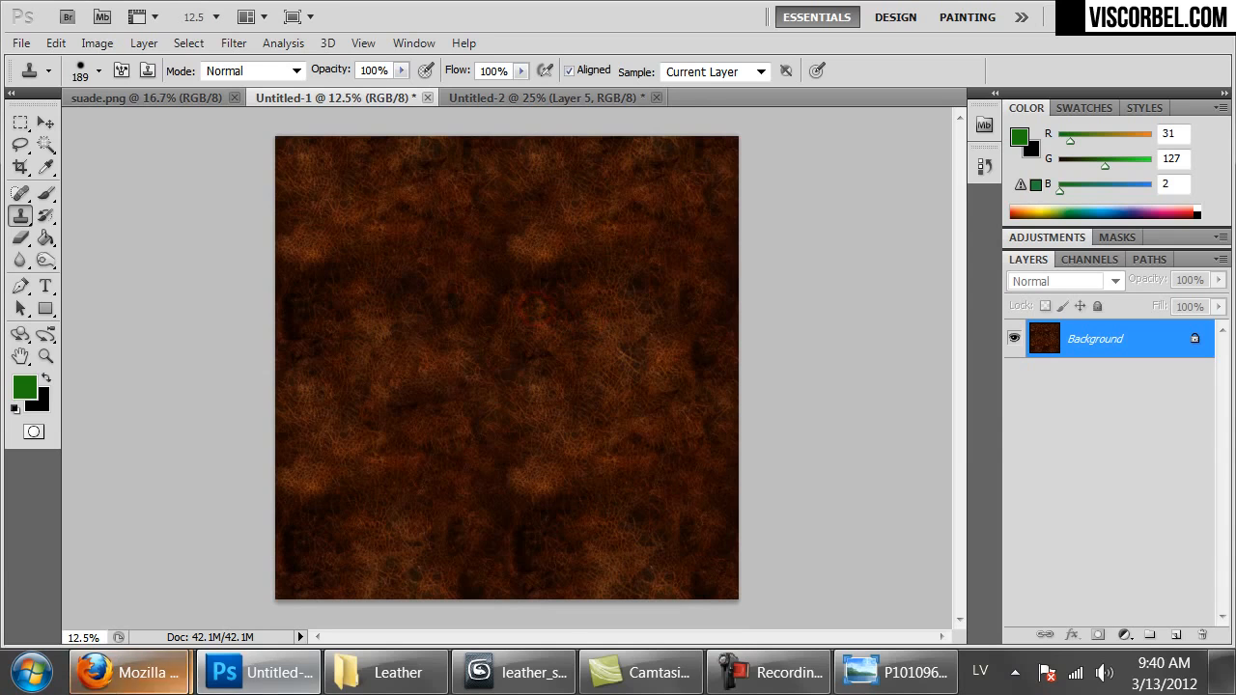
left_click(638, 417, "alt")
left_click_drag(627, 451, 662, 435)
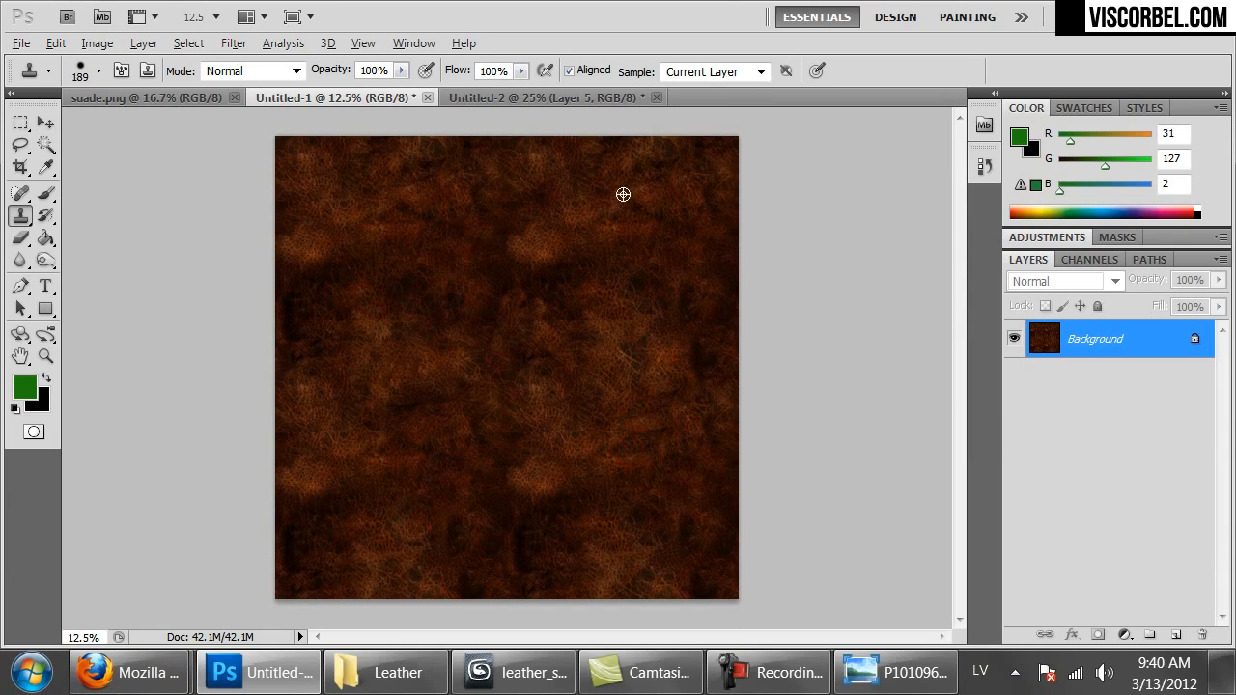
left_click(656, 209)
left_click(410, 199)
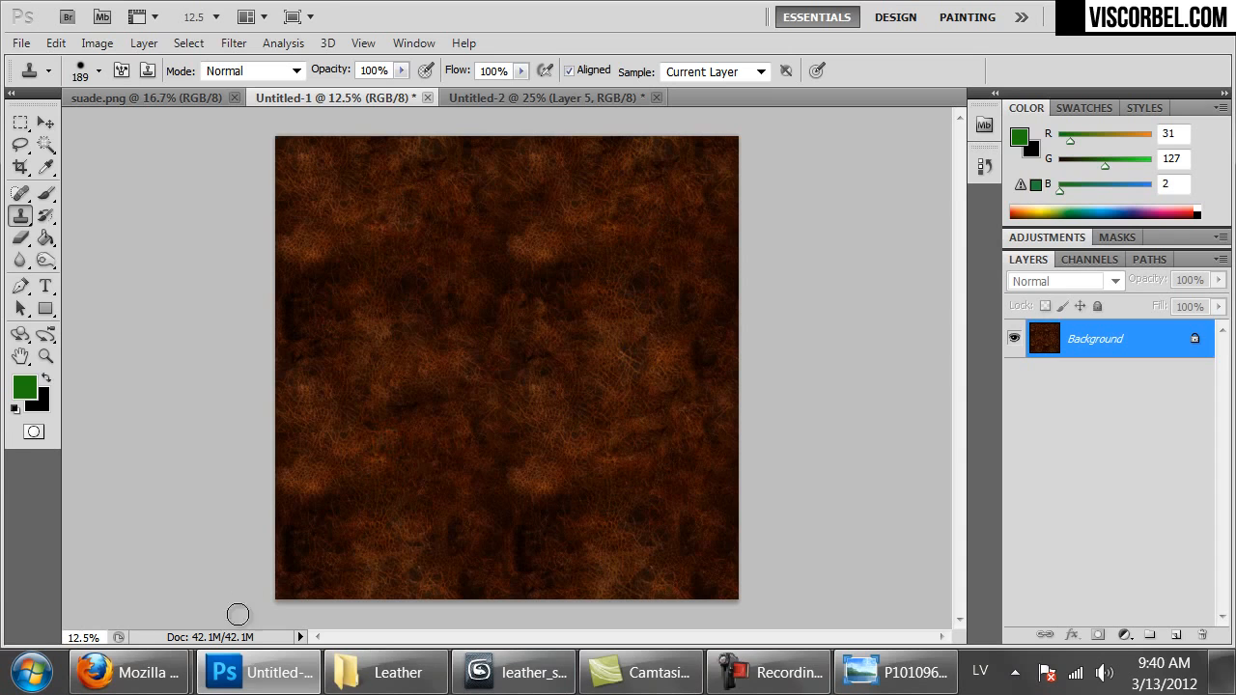
Step: Switch to Firefox and look through the CGTextures Leather category to the end of page 2 for another worn leather image
mouse_move(94, 681)
left_click(87, 552)
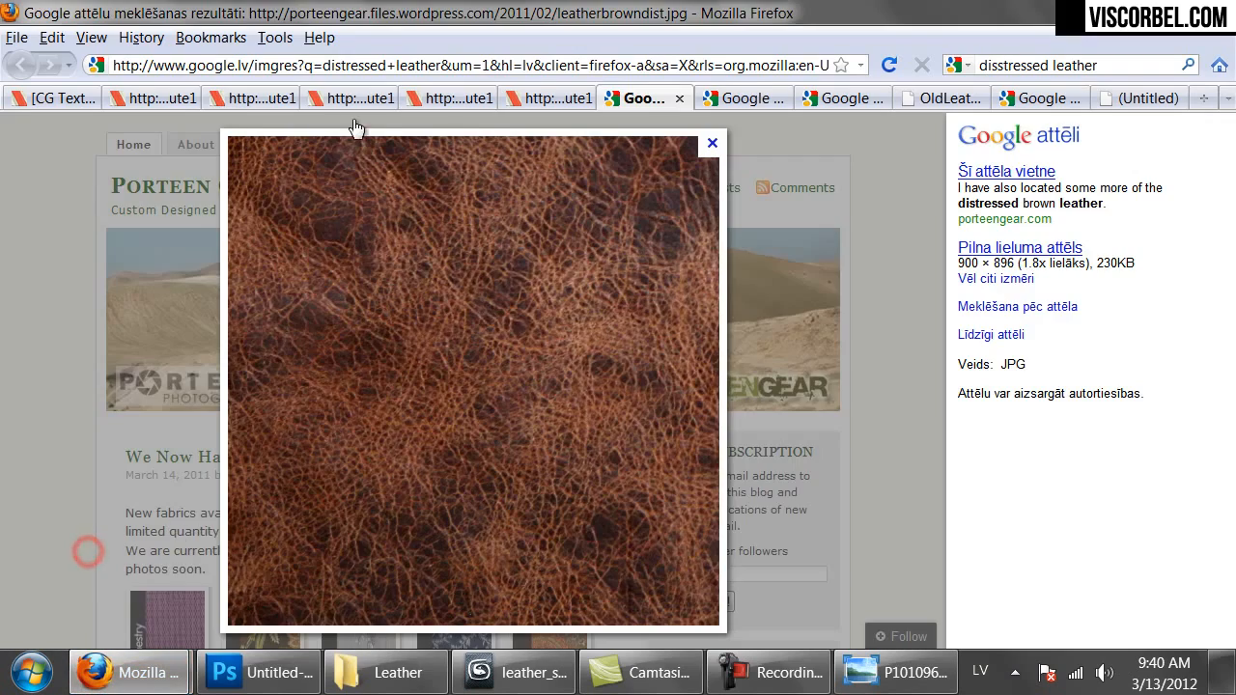
left_click(229, 100)
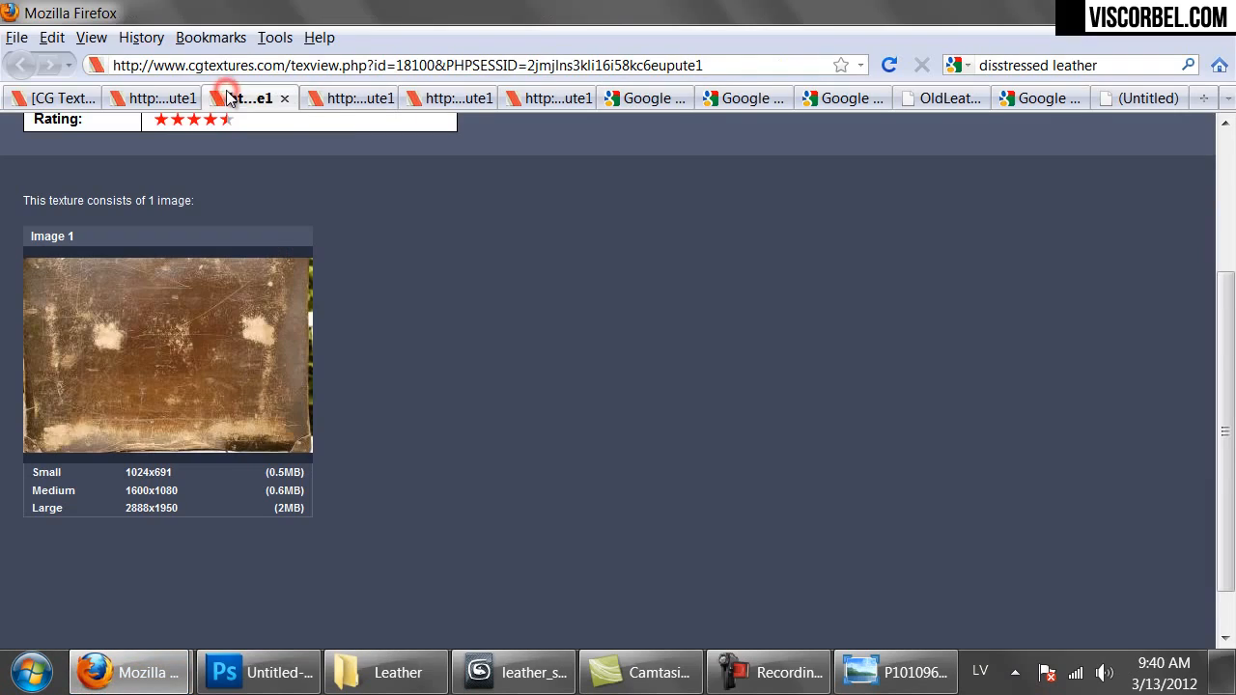
left_click(162, 101)
left_click(58, 97)
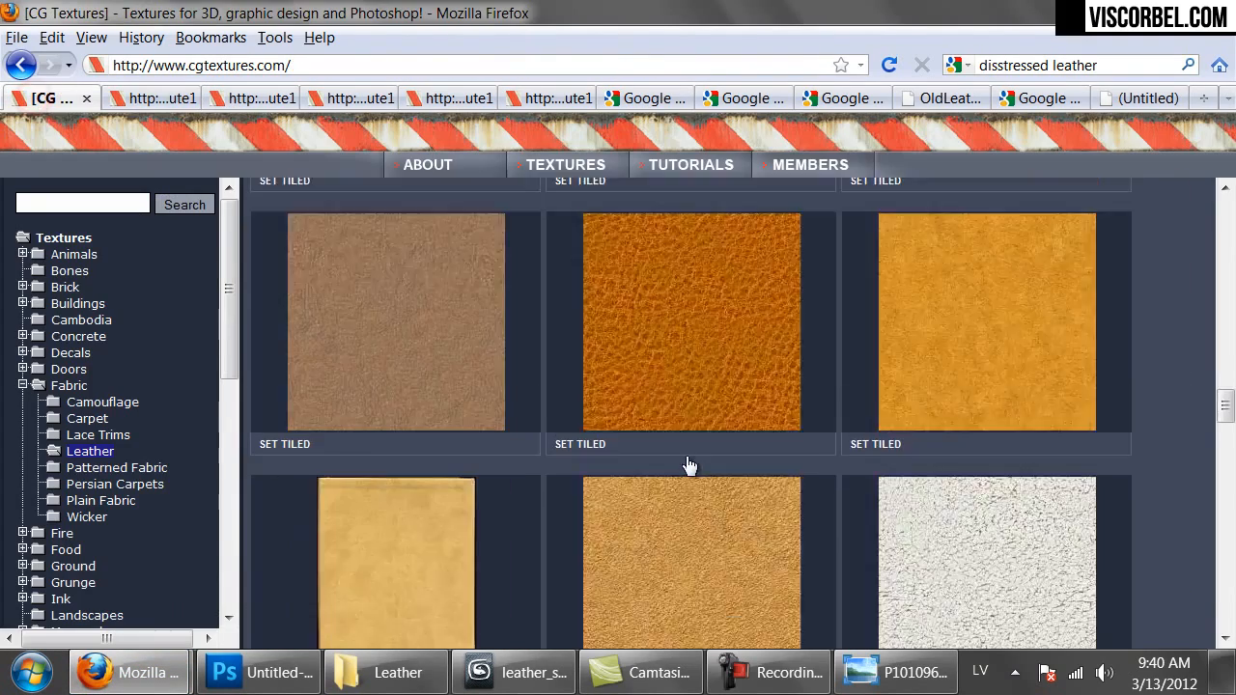
scroll(689, 466, "down", 10)
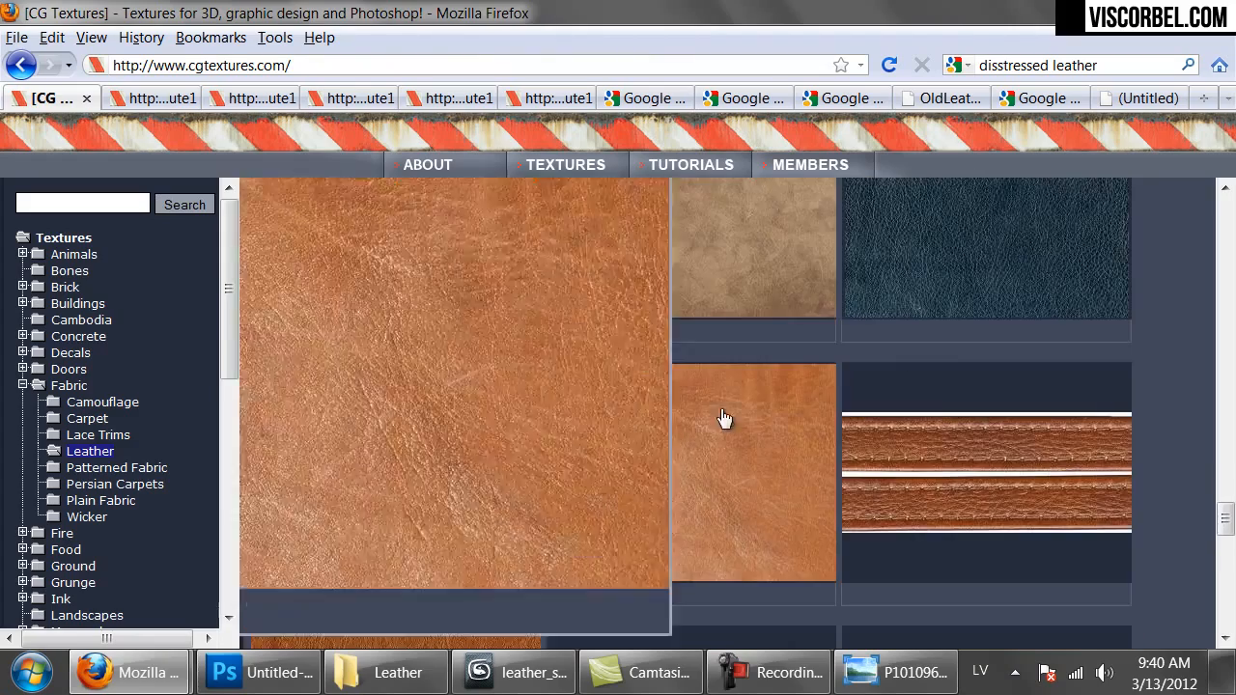
scroll(927, 388, "down", 6)
scroll(894, 405, "down", 6)
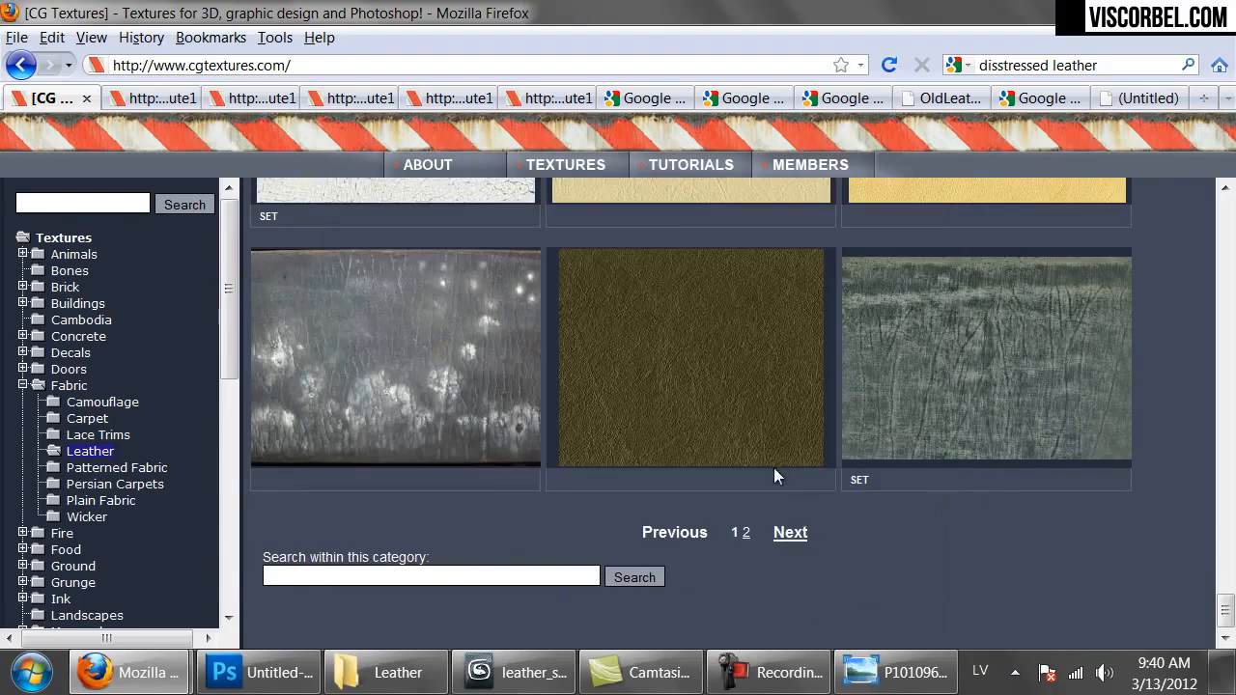
left_click(801, 532)
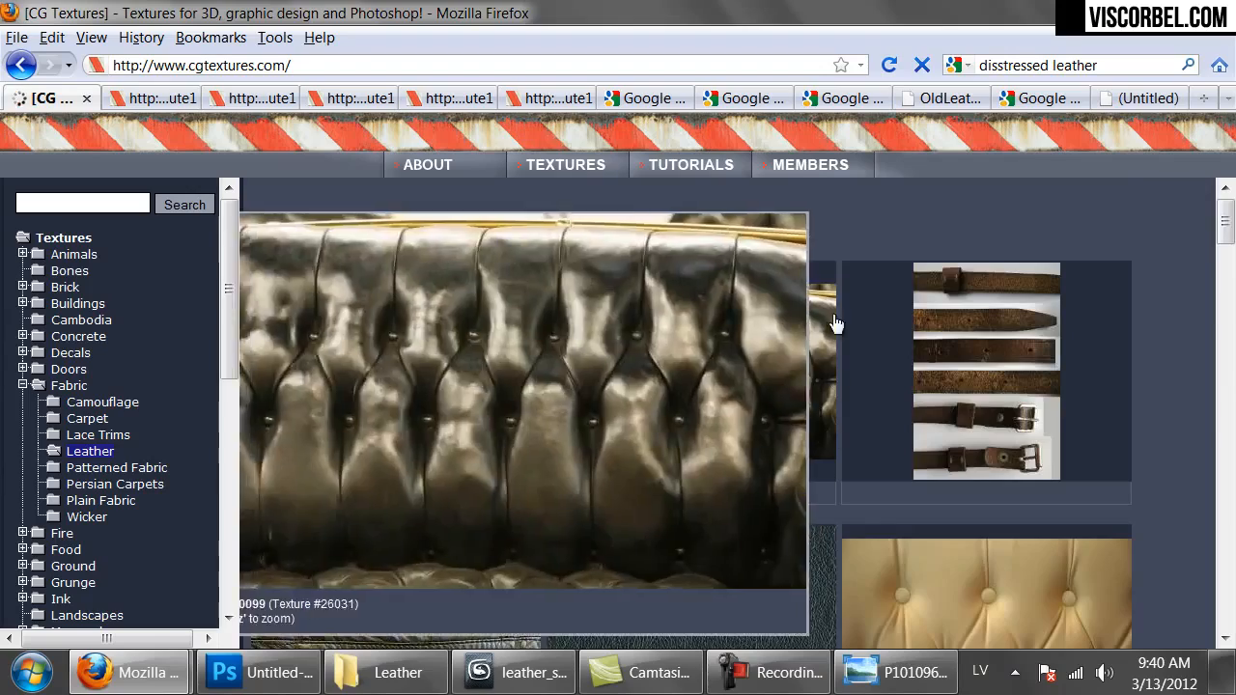
scroll(842, 277, "down", 3)
scroll(843, 269, "down", 6)
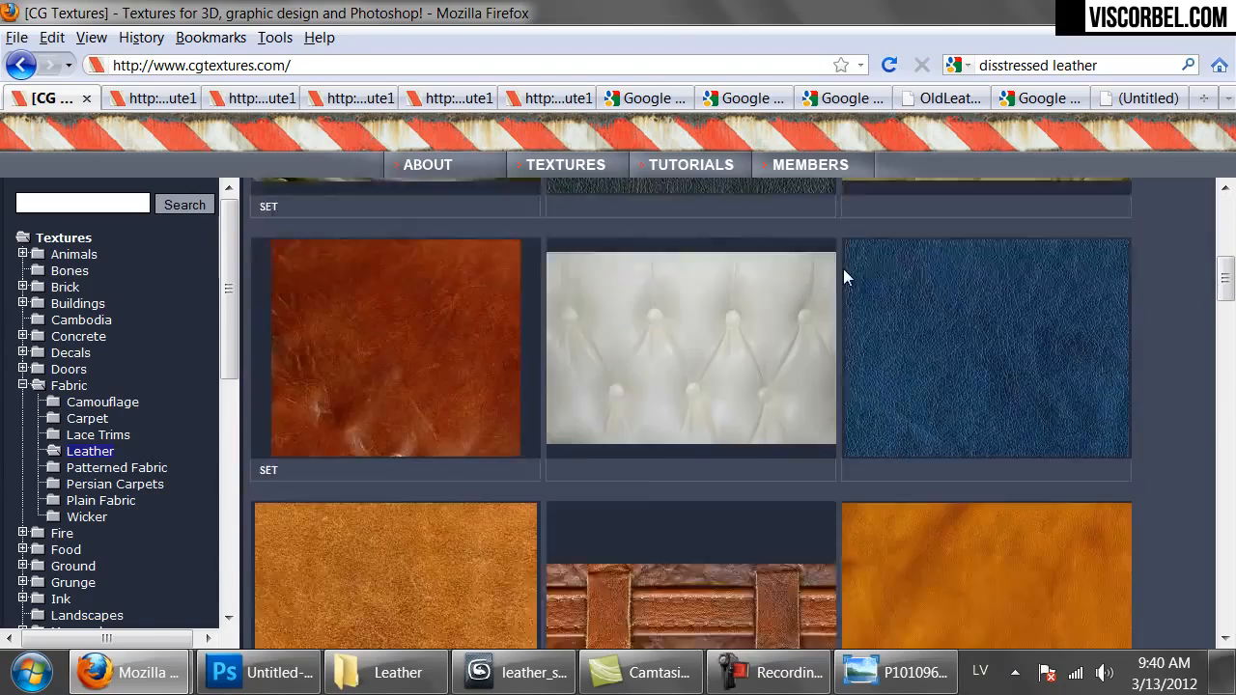
scroll(845, 278, "down", 12)
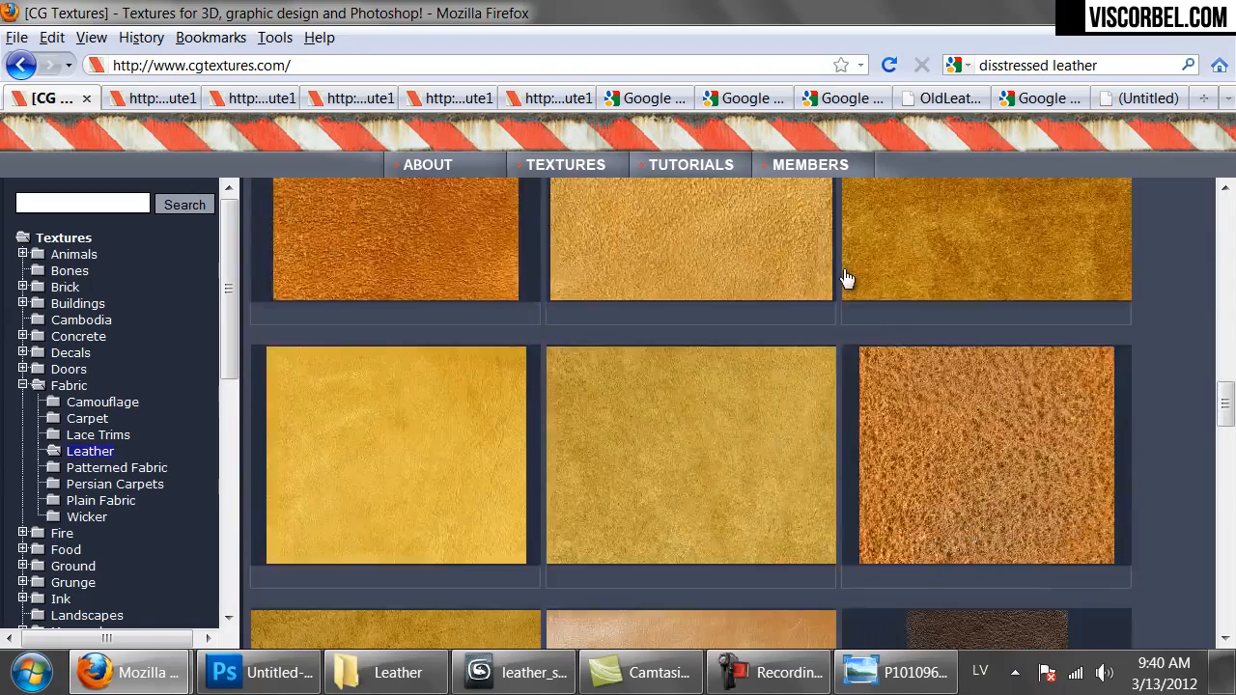
scroll(844, 278, "down", 4)
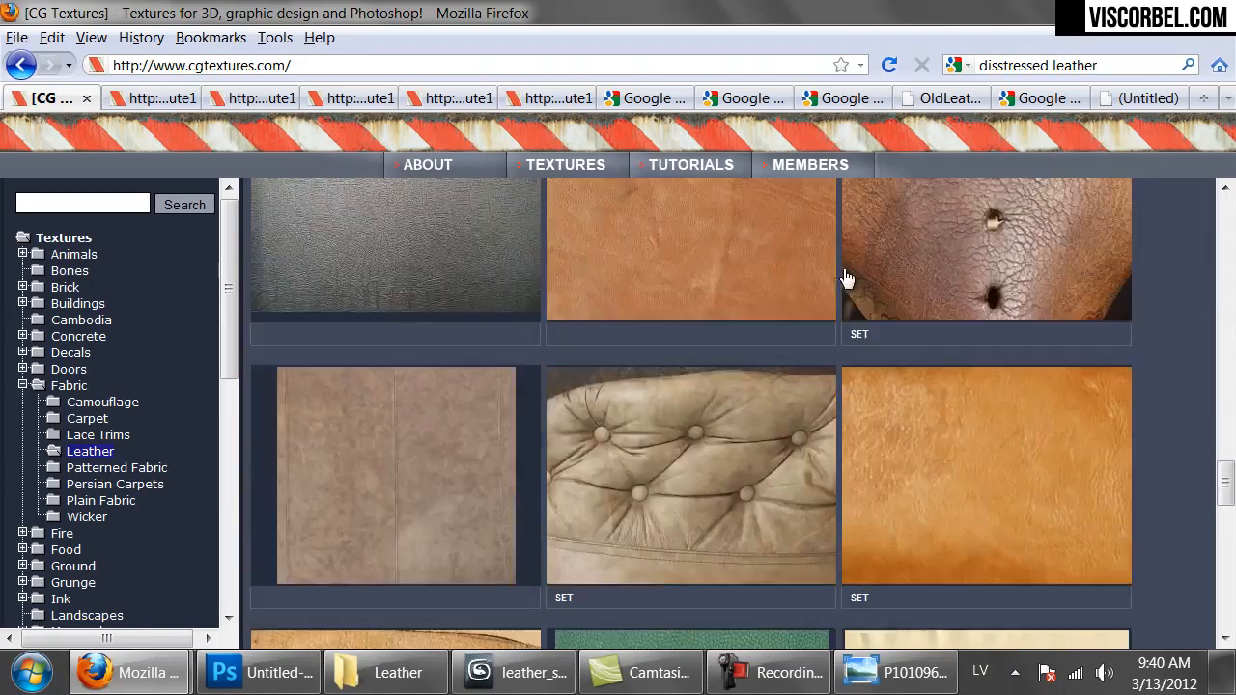
scroll(844, 278, "down", 12)
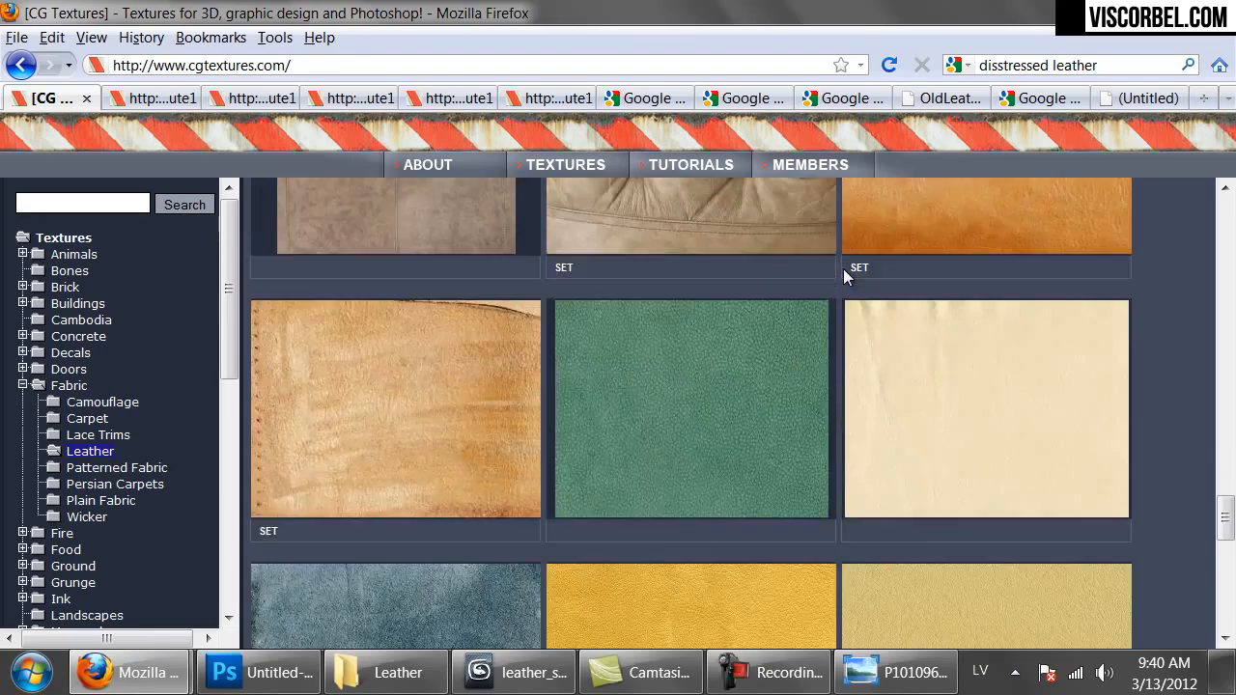
scroll(844, 278, "down", 4)
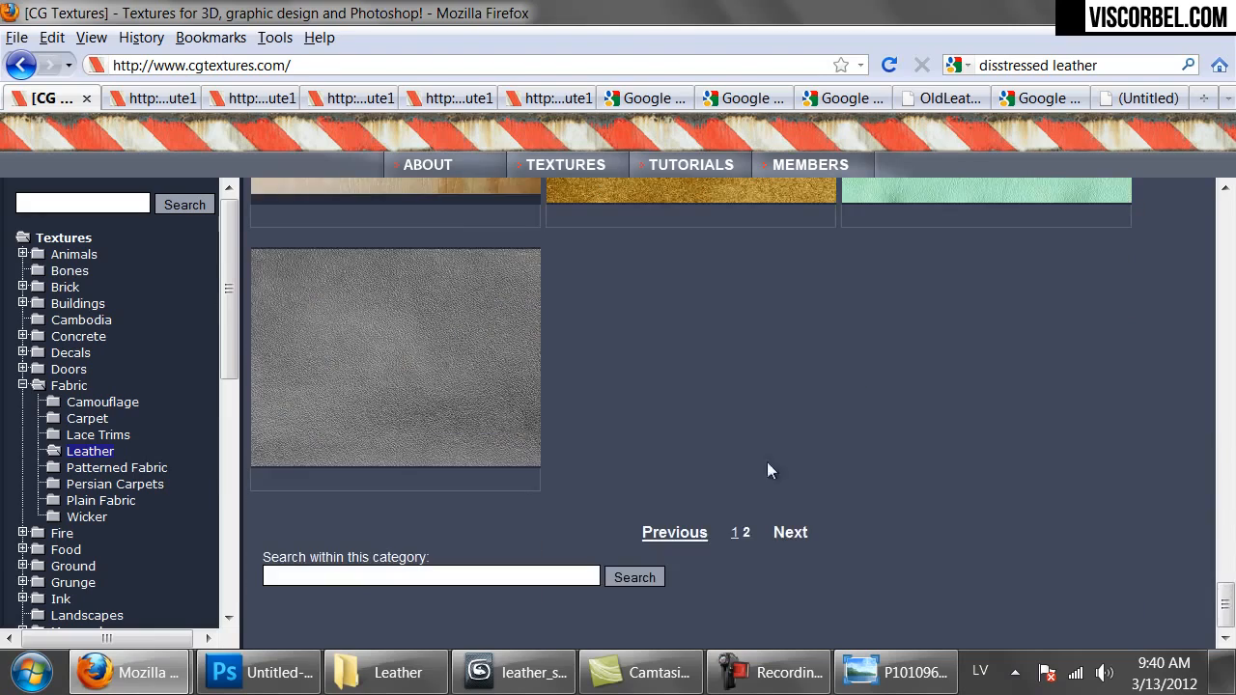
Step: Return to page 1 of the Leather category and open the scratched brown suitcase texture Leather0089
left_click(733, 539)
scroll(720, 464, "down", 9)
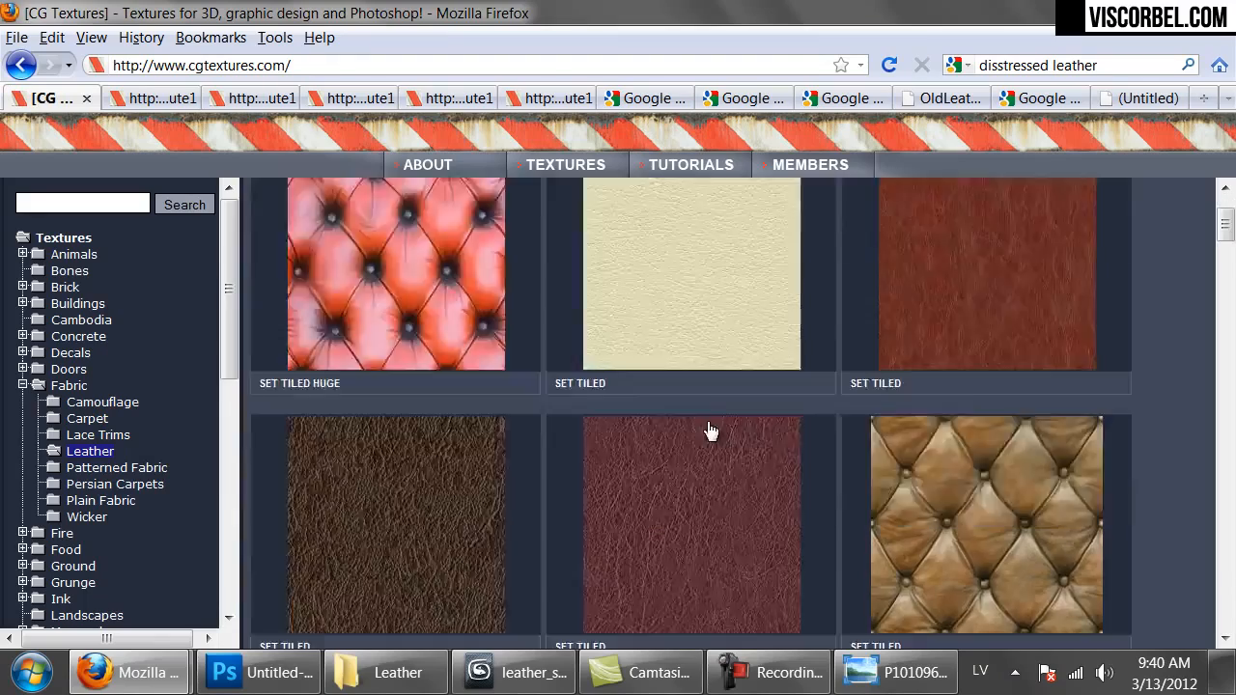
scroll(1057, 223, "down", 15)
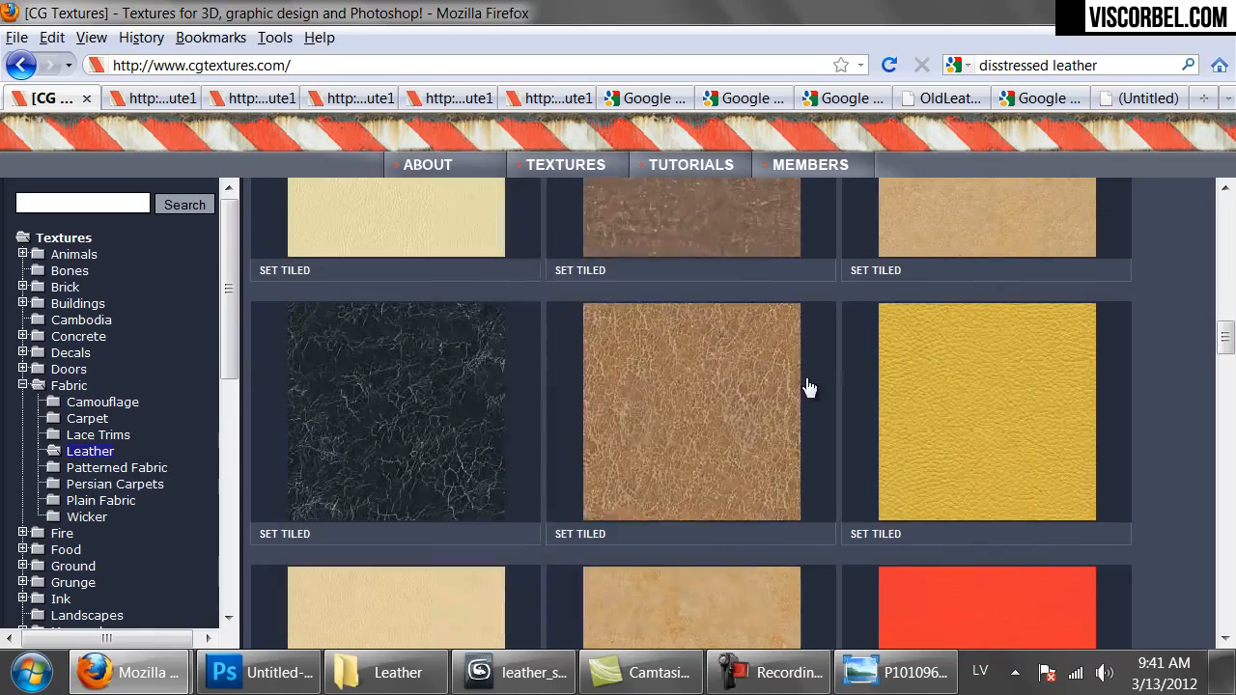
mouse_move(778, 405)
scroll(778, 405, "down", 18)
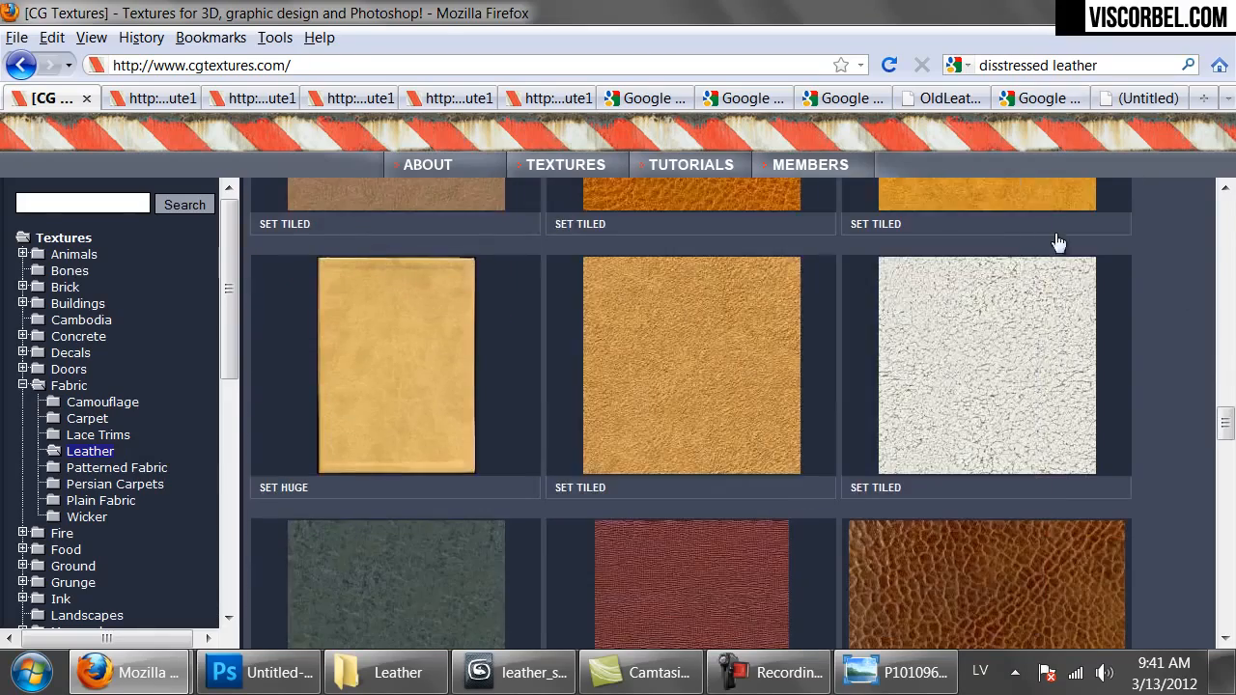
scroll(1058, 242, "down", 12)
mouse_move(1015, 282)
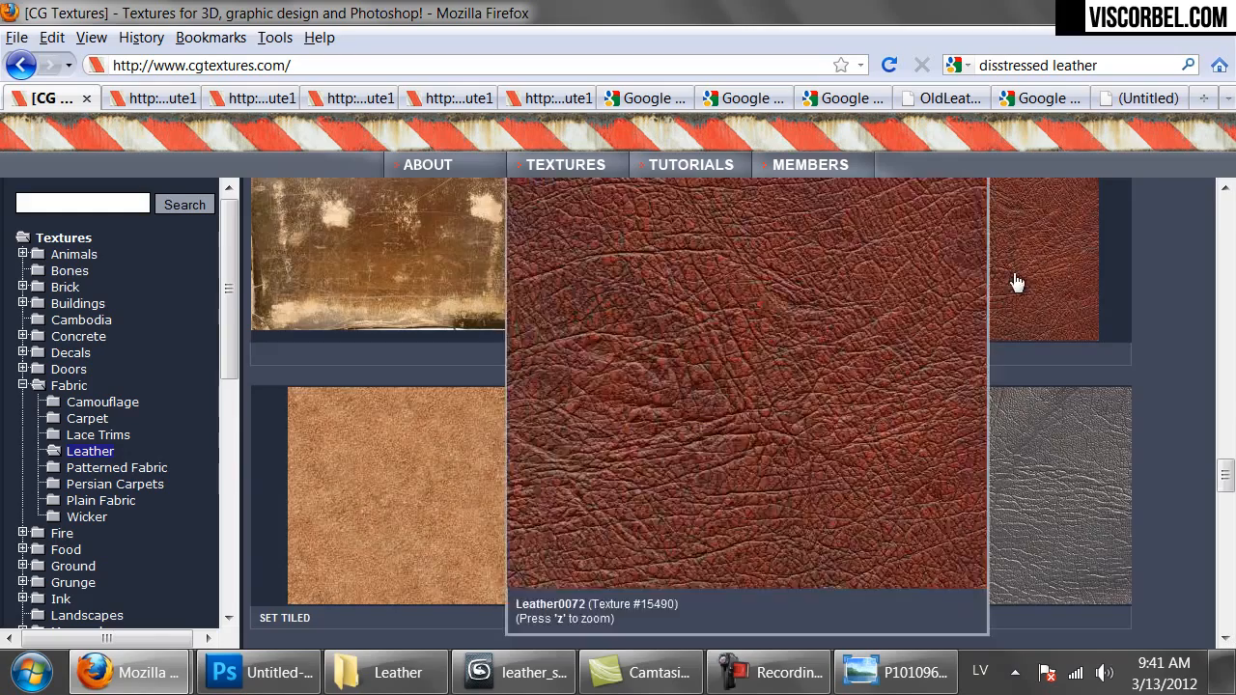
scroll(1015, 282, "down", 10)
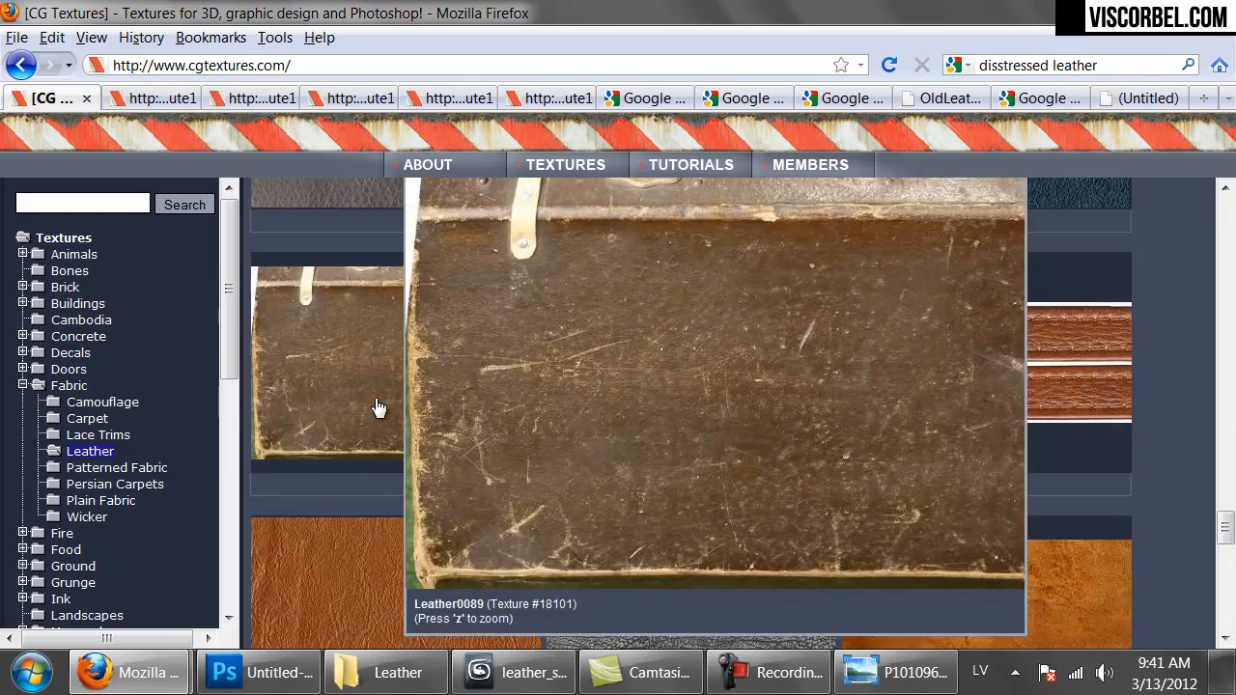
left_click(379, 409)
scroll(177, 495, "down", 4)
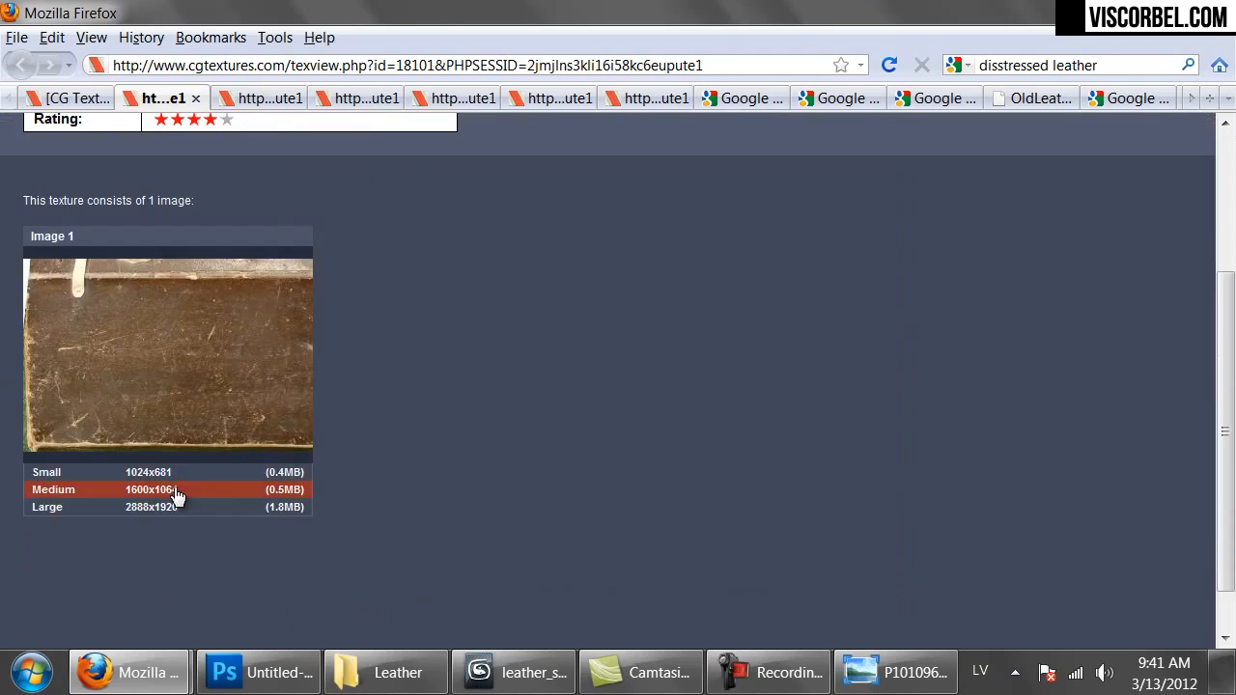
Step: Open the large 2888x1920 version of Leather0089 in Photoshop, converting its colors to the working space
left_click(160, 508)
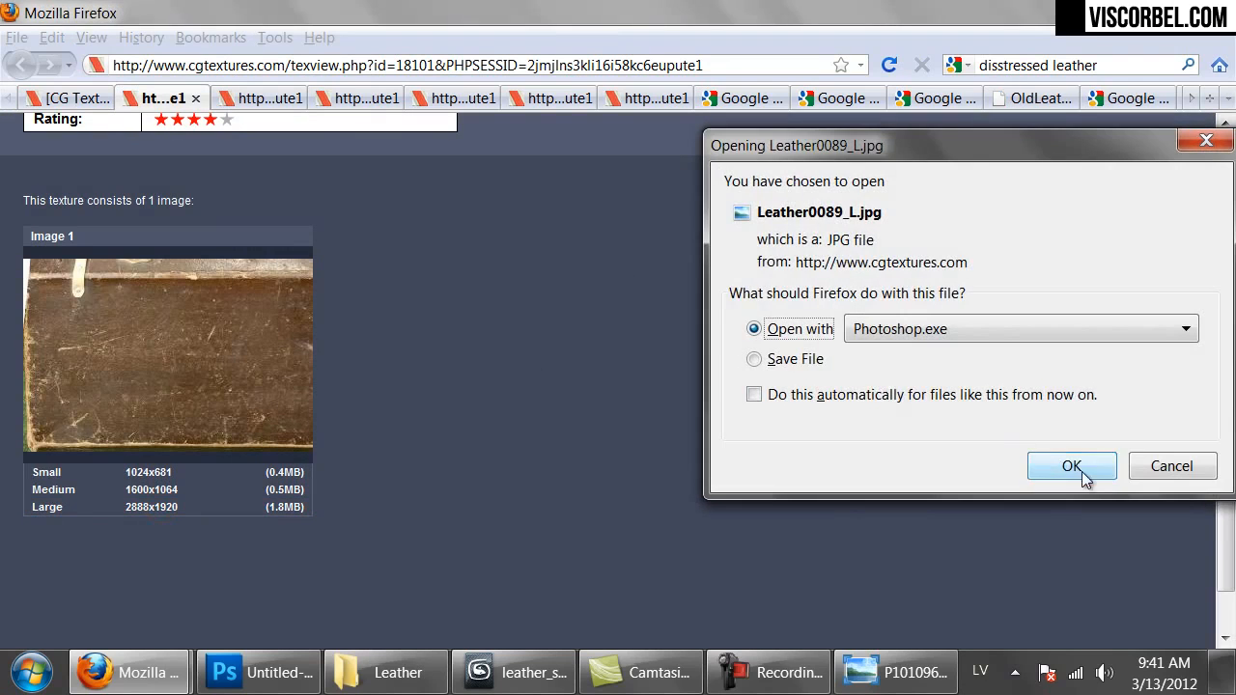
left_click(1071, 466)
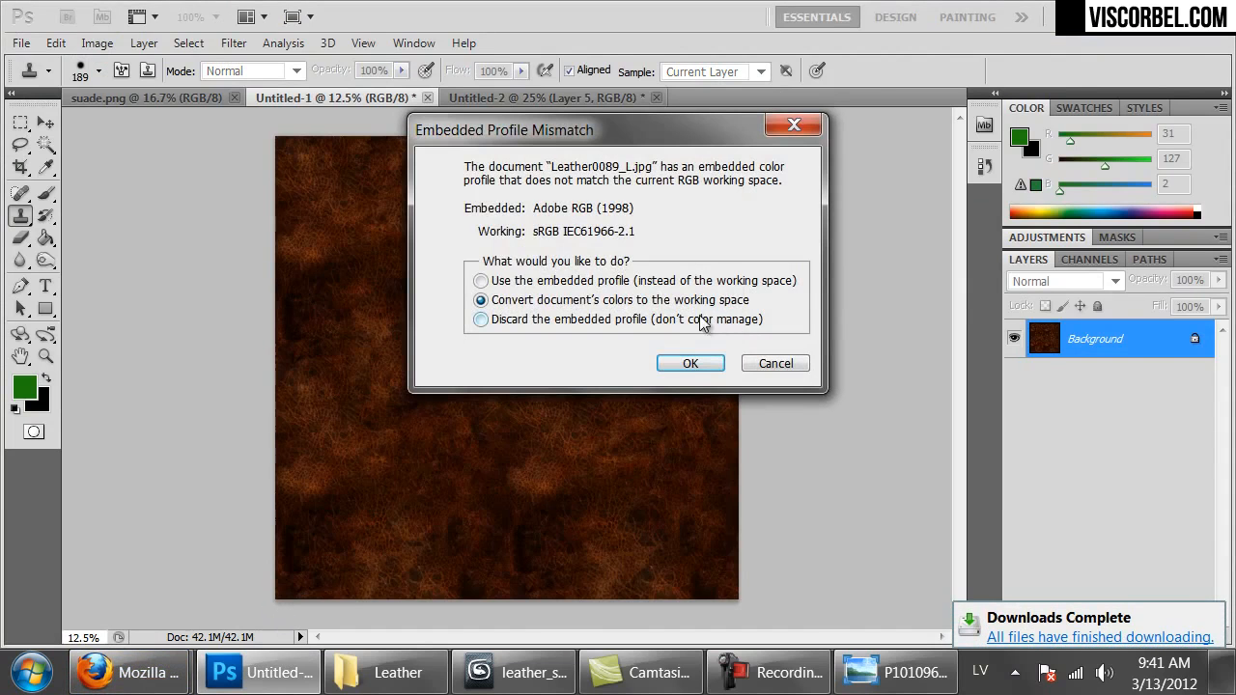
left_click(688, 363)
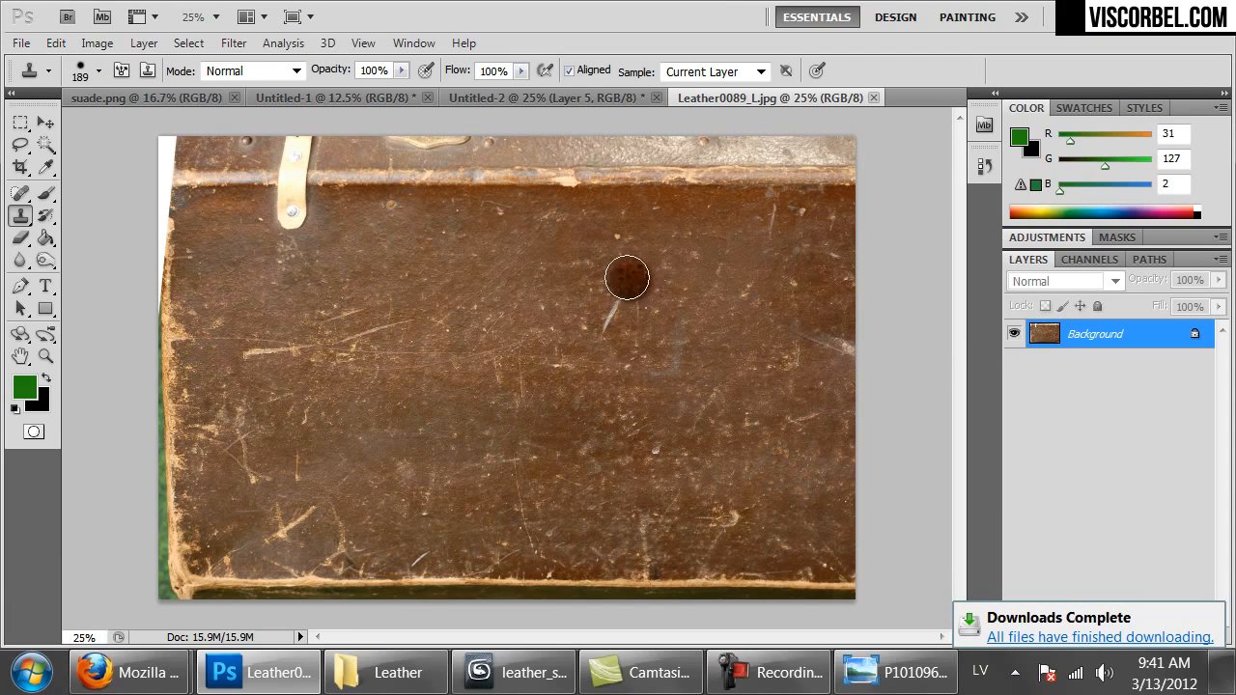
Step: Crop Leather0089_L.jpg to a square of scratched leather that excludes the suitcase's edges and metal fittings
key("c")
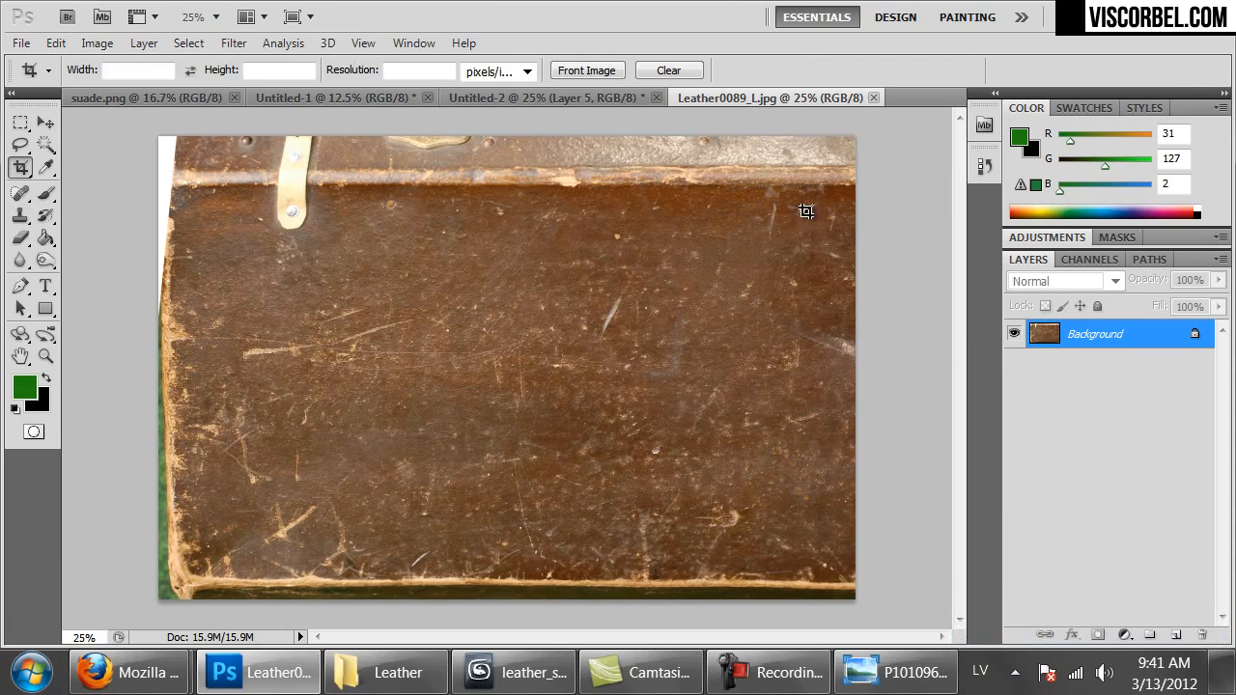
left_click_drag(756, 249, 415, 493)
left_click_drag(312, 551, 273, 567)
left_click_drag(770, 376, 645, 374)
key("Return")
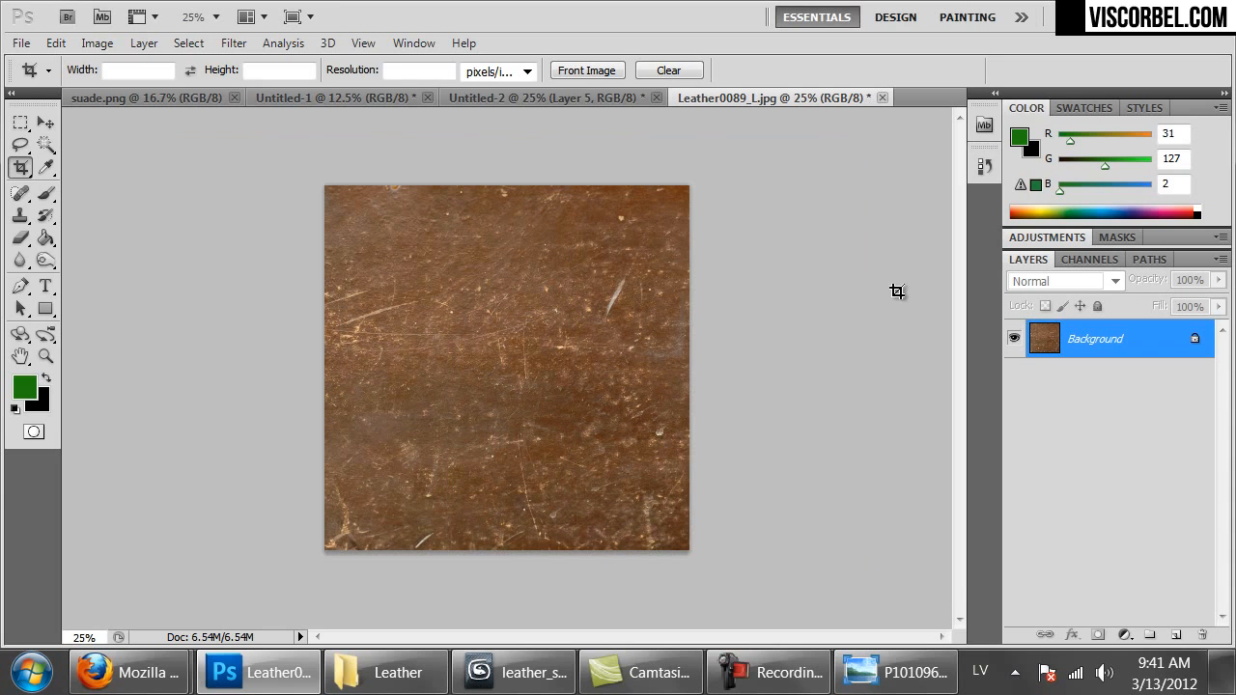
Step: Copy the whole cropped Leather0089_L.jpg image into the Untitled-1 document and align it with the canvas's upper-left corner
key("ctrl+a")
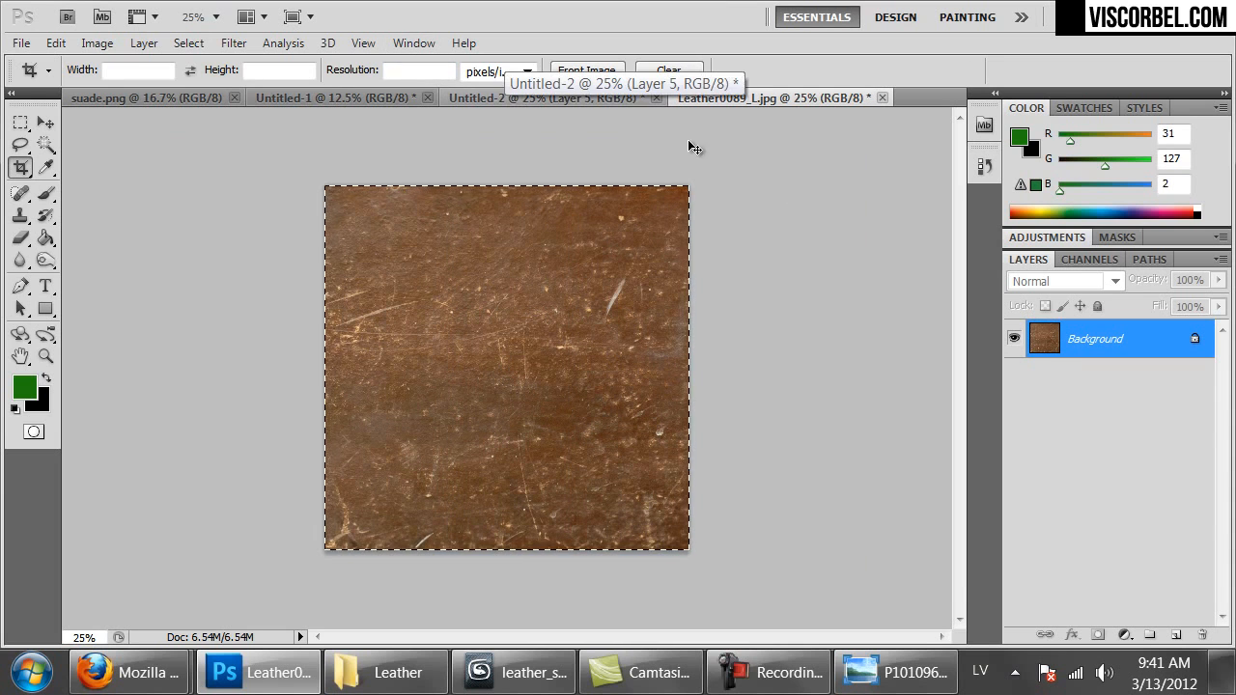
left_click(531, 96)
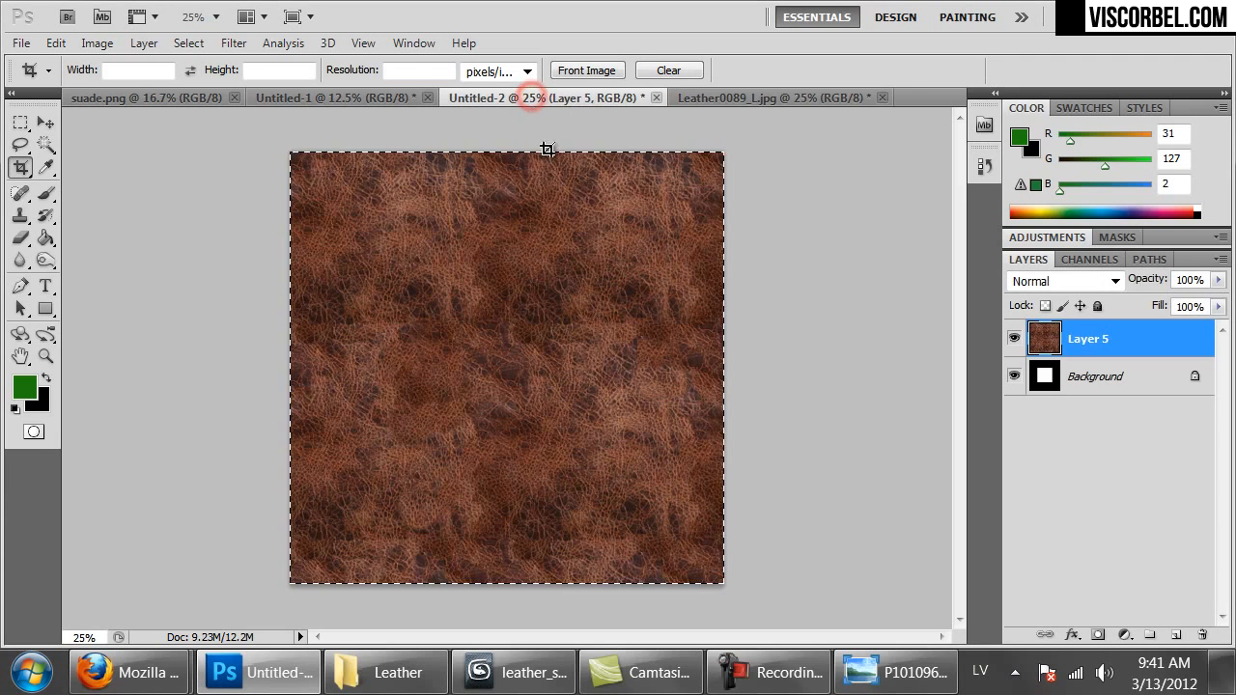
key("ctrl+Tab")
key("ctrl+Tab")
key("ctrl+Tab")
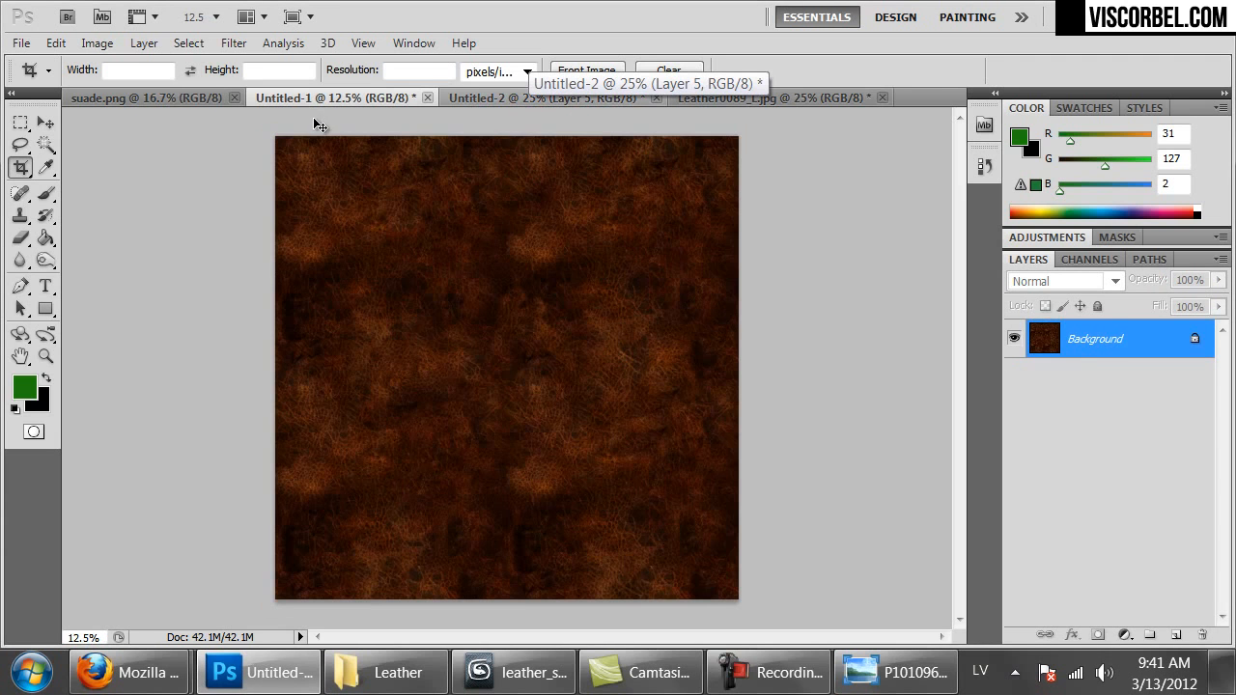
key("ctrl+v")
left_click_drag(465, 317, 324, 175, "ctrl")
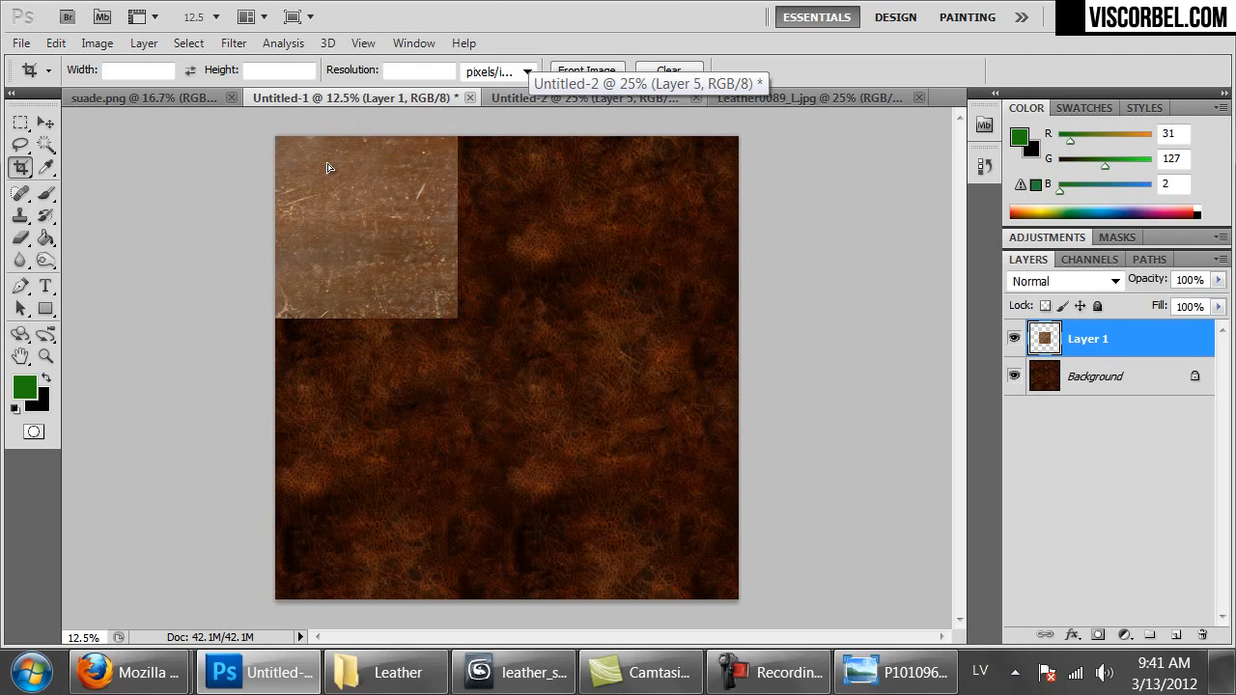
Step: Scale the pasted scratched leather layer proportionally with Free Transform until it covers the whole canvas
key("m")
right_click(359, 173)
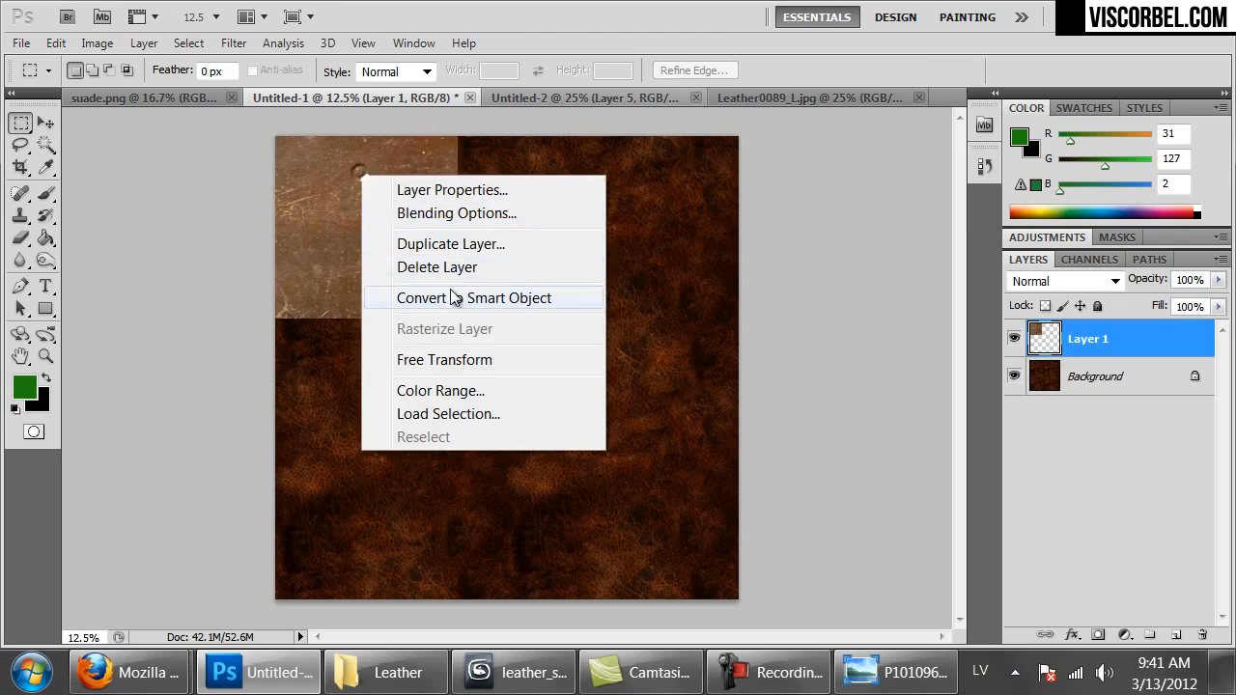
left_click(489, 359)
left_click_drag(449, 315, 731, 595, "shift")
key("Return")
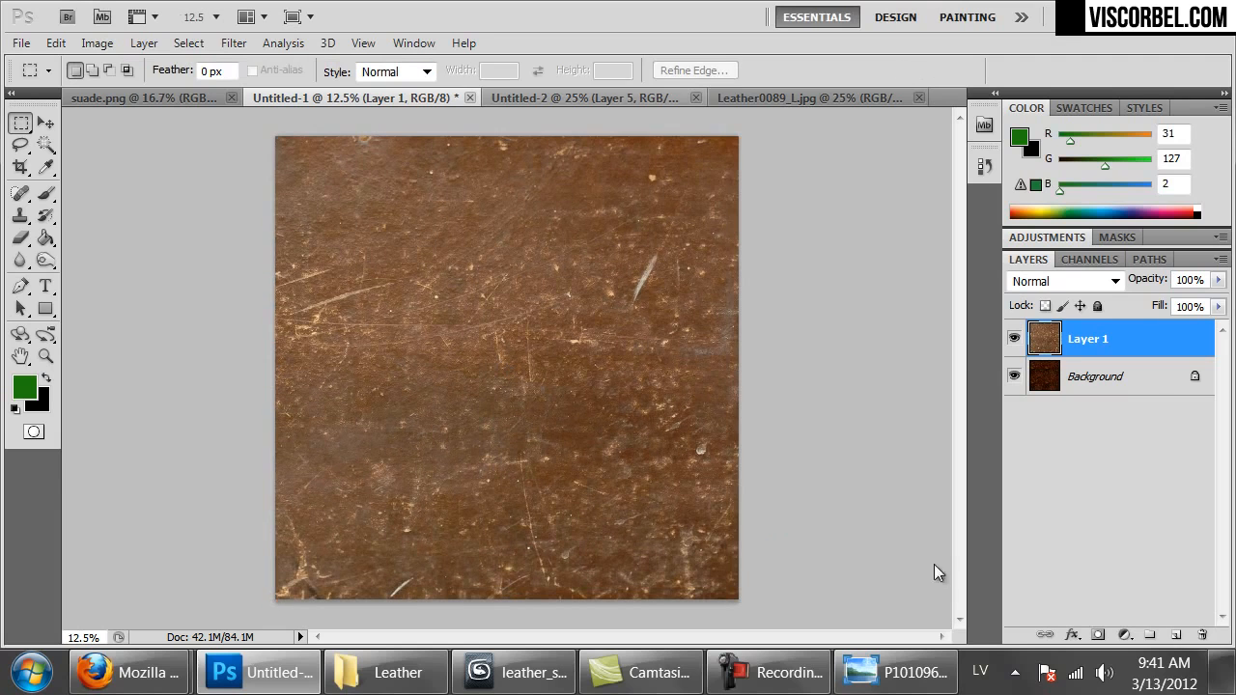
Step: Increase the scratched leather layer's contrast with Levels, setting the input black point to 64 and the white point to 143
left_click(1051, 281)
left_click(1050, 281)
left_click(437, 325)
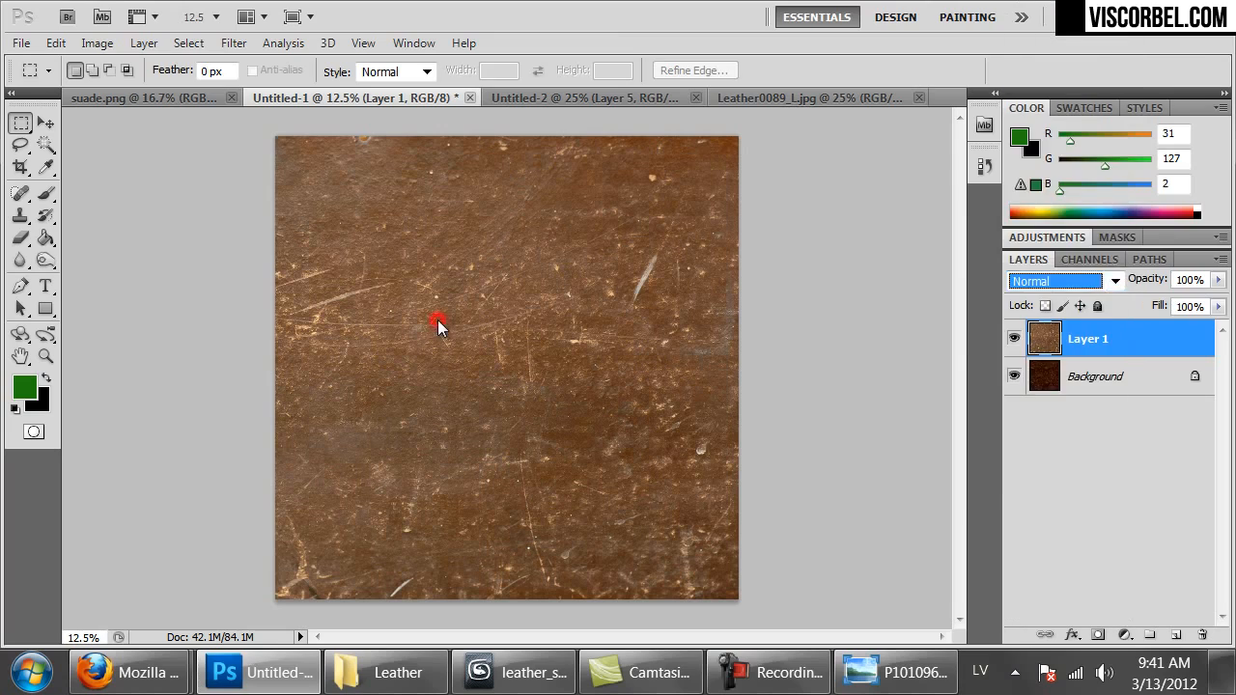
key("ctrl+l")
left_click_drag(1047, 372, 938, 373)
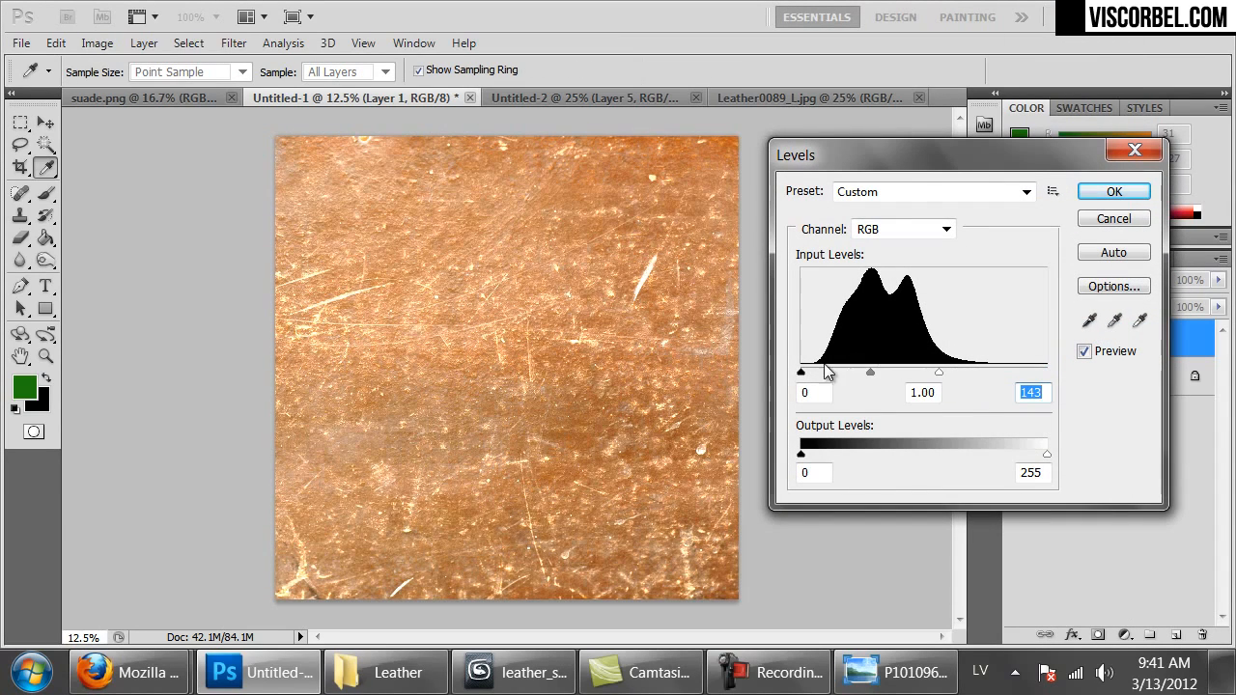
left_click_drag(801, 373, 863, 377)
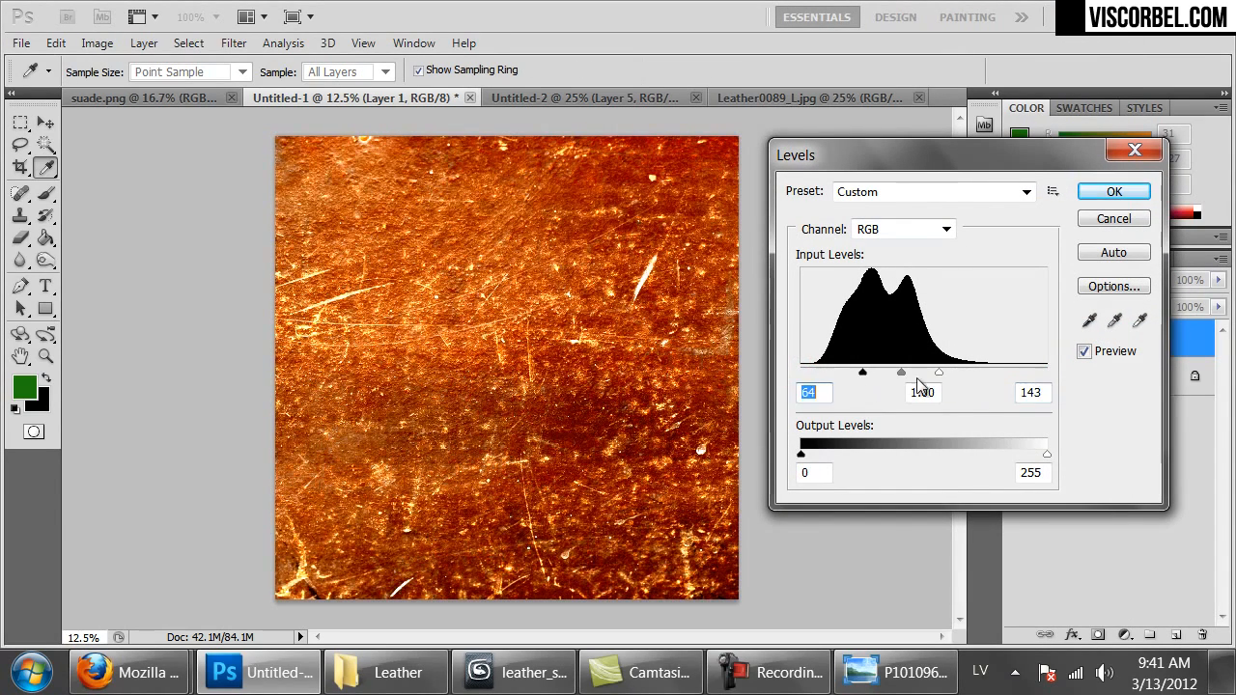
left_click(1111, 193)
Step: Desaturate the scratched leather layer completely by setting its saturation to -100
key("ctrl+u")
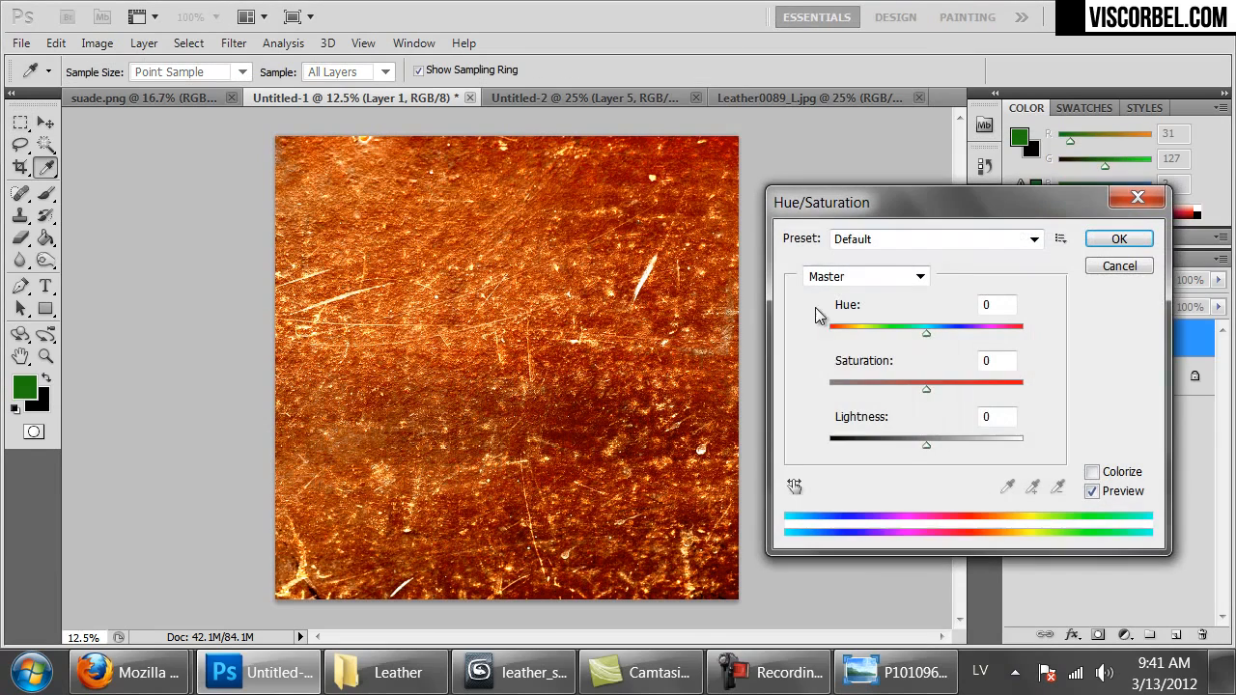
left_click_drag(860, 390, 780, 389)
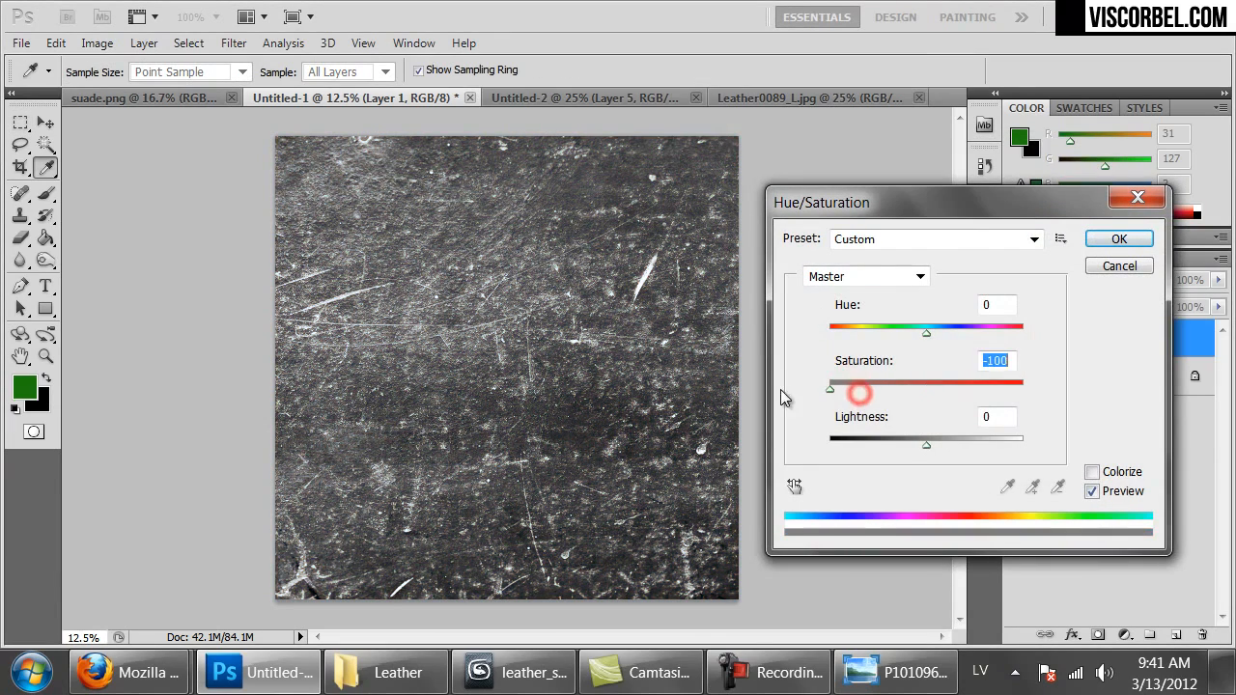
left_click(1119, 238)
Step: Compare blending modes for the gray scratch layer over the dark leather and set it to Soft Light
left_click(1091, 278)
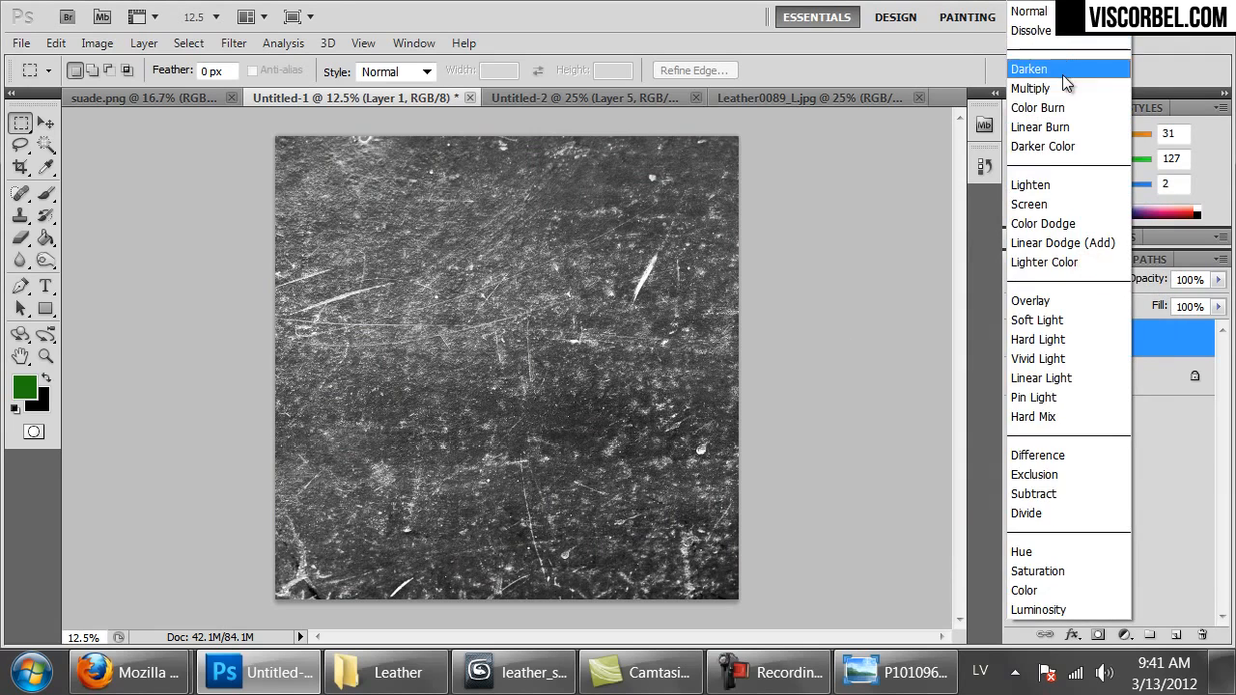
left_click(1047, 102)
key("Up")
key("Down")
key("Down")
key("Down")
key("Down")
key("Up")
key("Down")
key("Down")
key("Down")
key("Down")
key("Up")
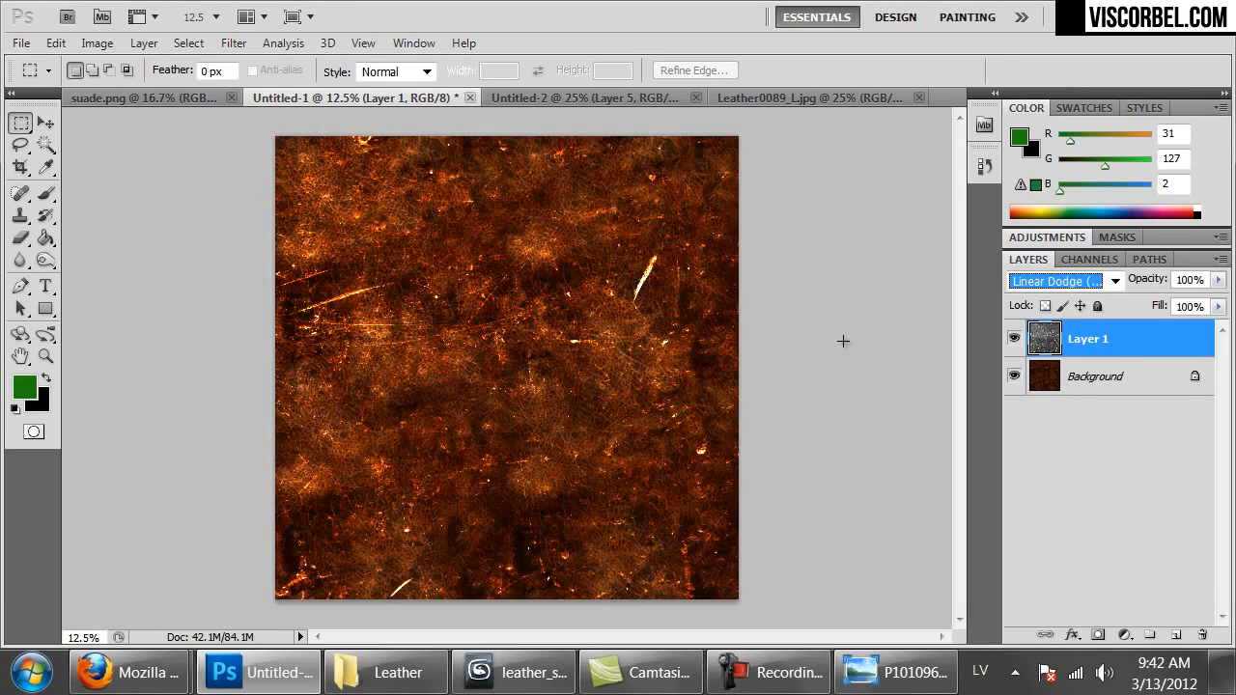
key("Down")
key("Down")
key("Up")
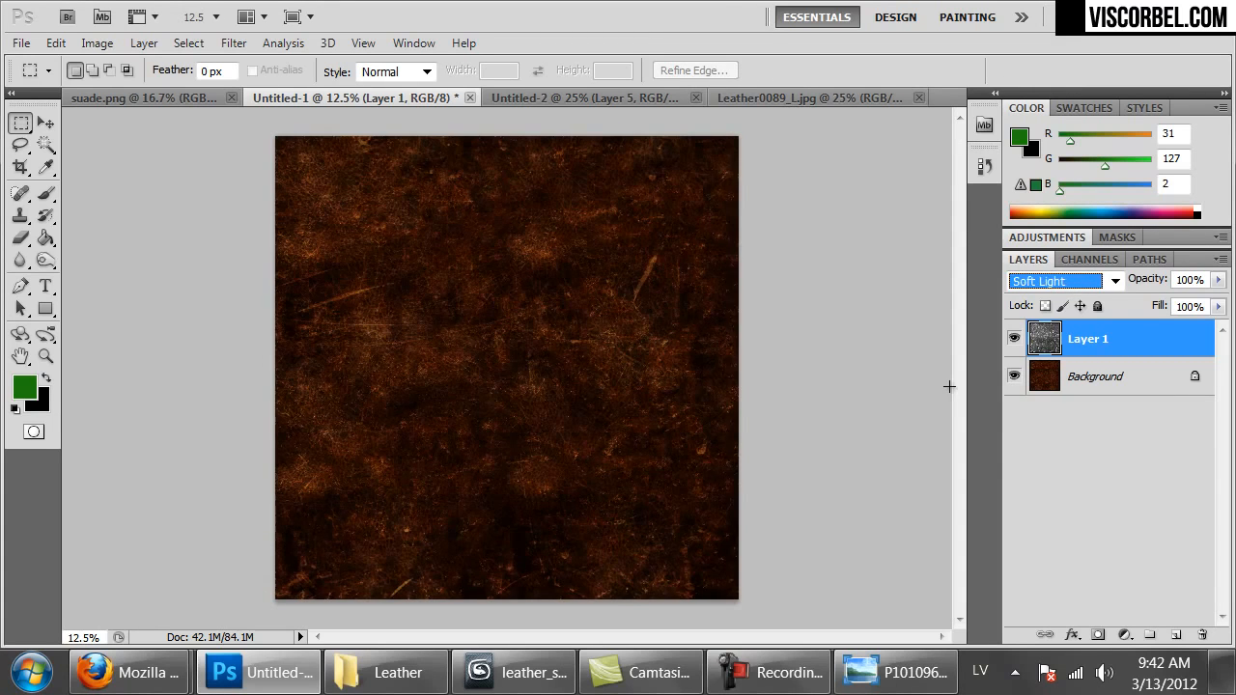
Step: Offset the scratch layer by -360 pixels horizontally and +550 pixels vertically, with undefined areas wrapped around
left_click(242, 48)
mouse_move(394, 515)
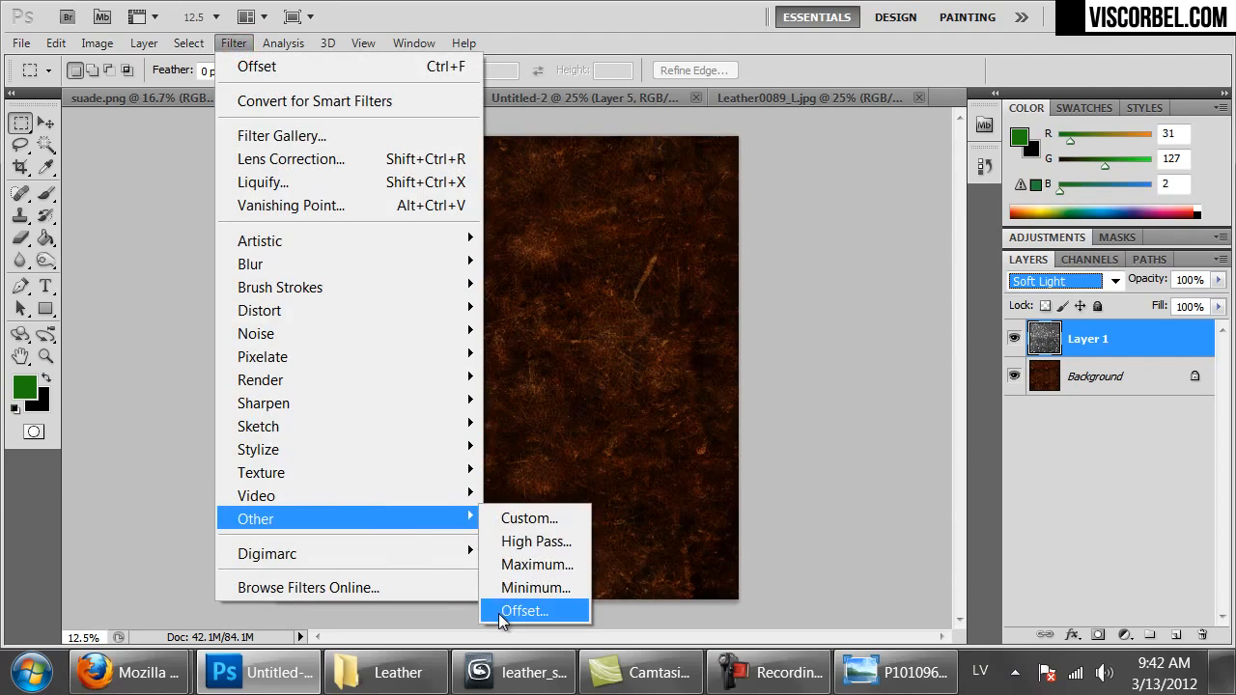
left_click(523, 610)
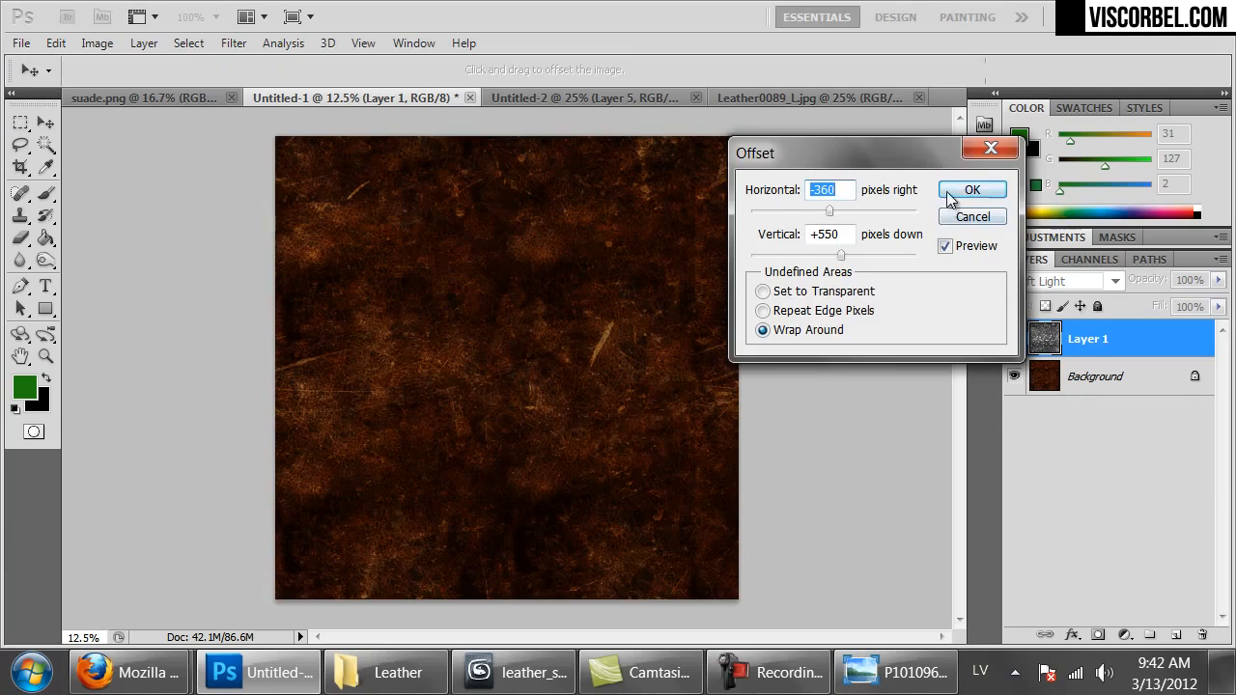
left_click(949, 193)
Step: Hide the Background layer and repeat the Offset filter on the scratch layer until its seams lie well inside the canvas
key("ctrl+1")
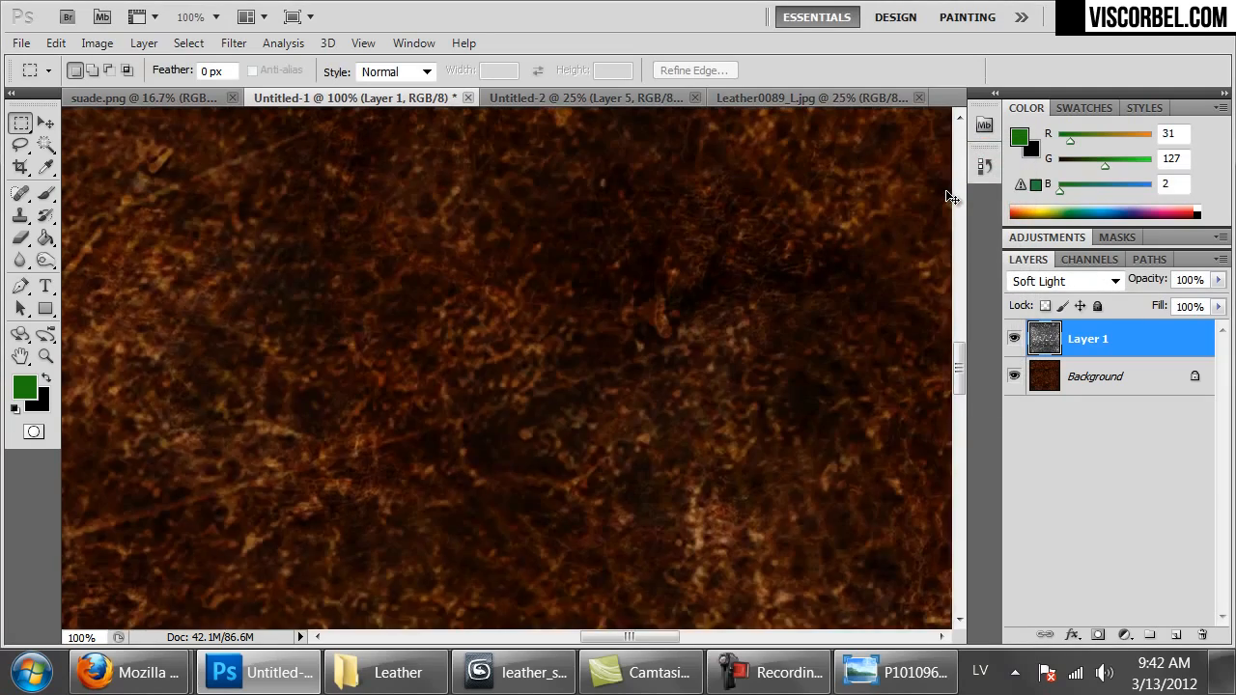
key("ctrl+minus")
key("ctrl+minus")
key("ctrl+minus")
key("ctrl+minus")
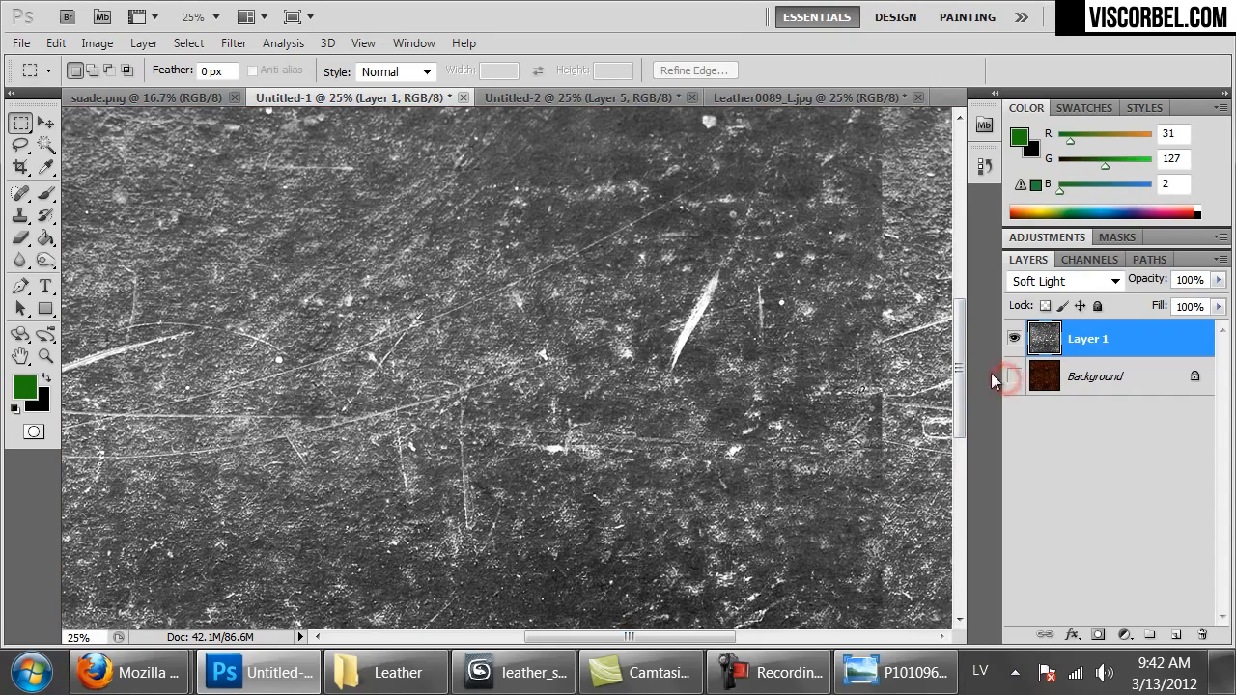
key("ctrl+minus")
key("ctrl+minus")
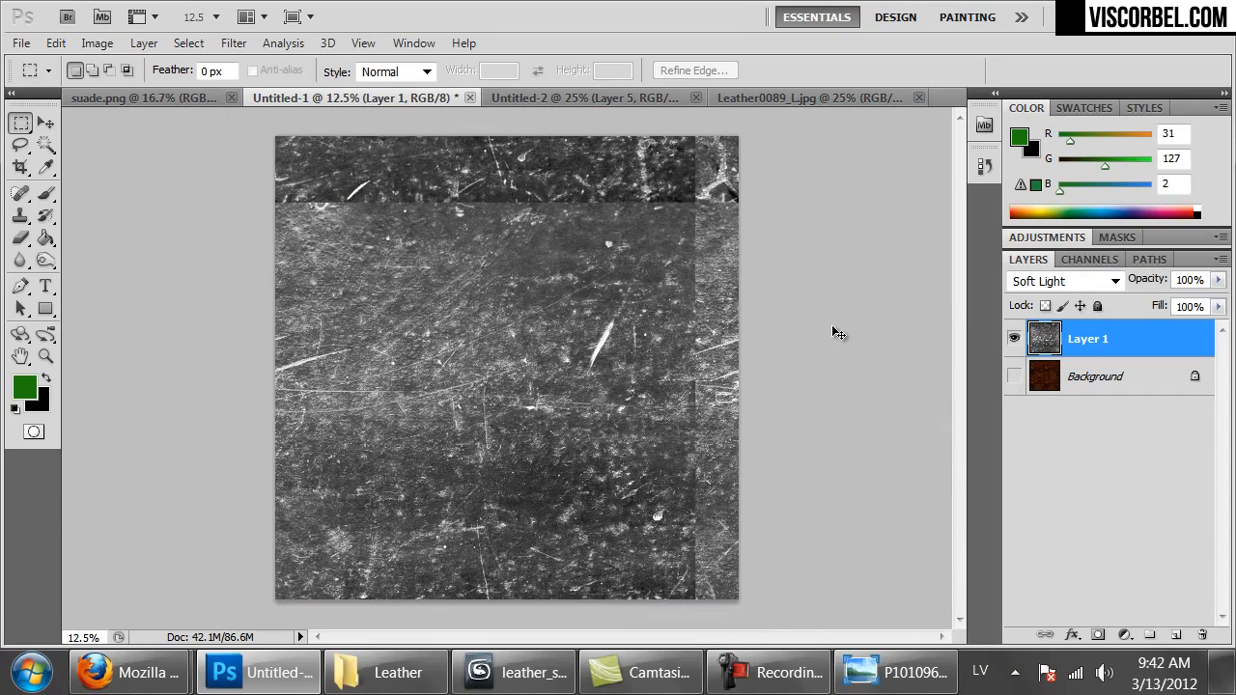
key("ctrl+f")
key("ctrl+f")
key("ctrl+f")
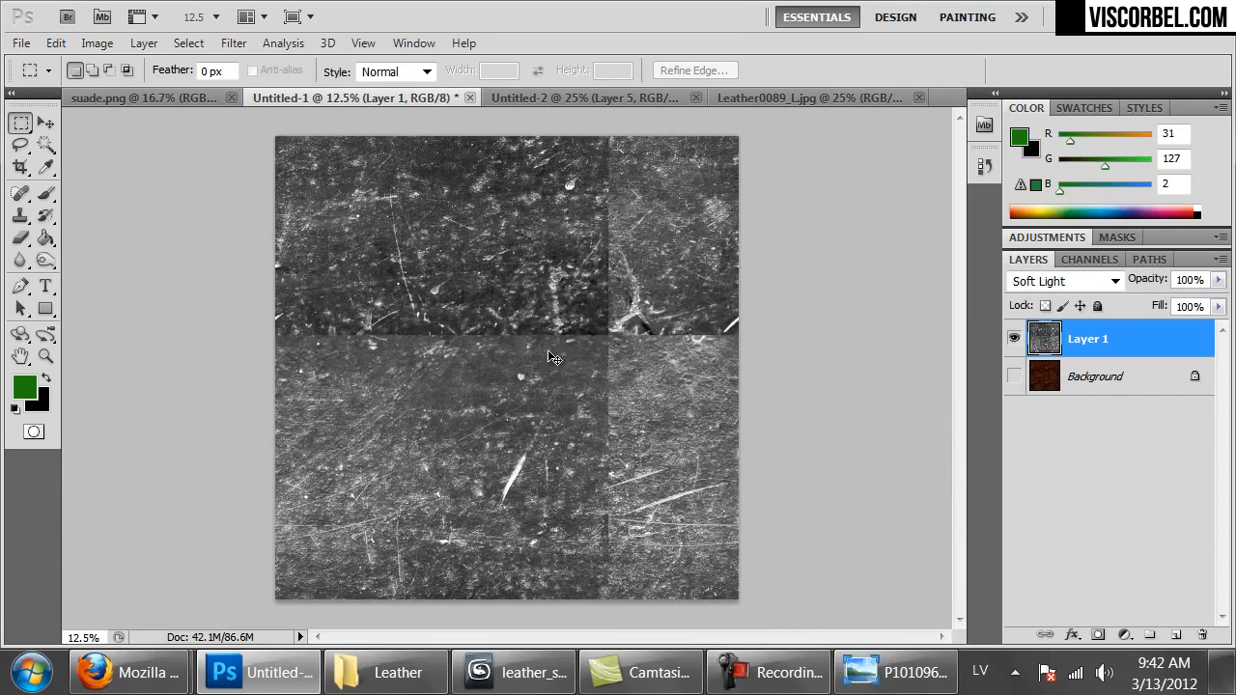
key("s")
left_click(473, 463, "alt")
key("m")
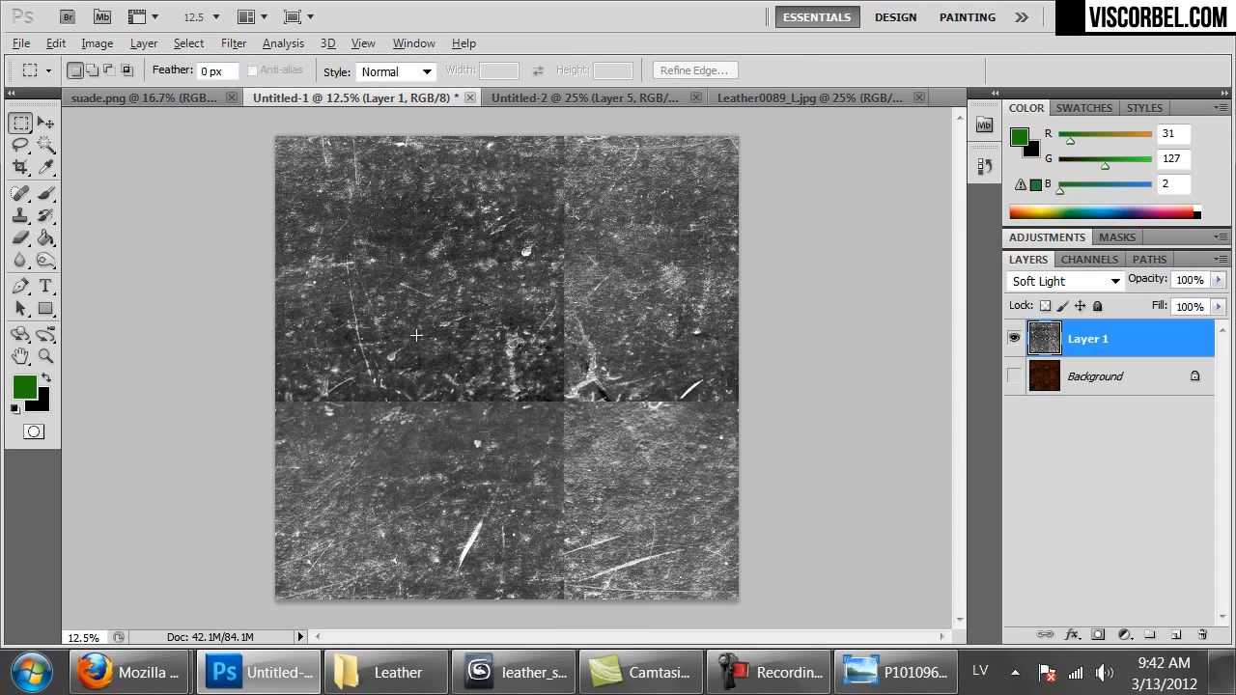
Step: Clone clean scratched areas over the layer's horizontal and vertical seams using the Clone Stamp with a 319 px brush
key("s")
right_click(417, 348)
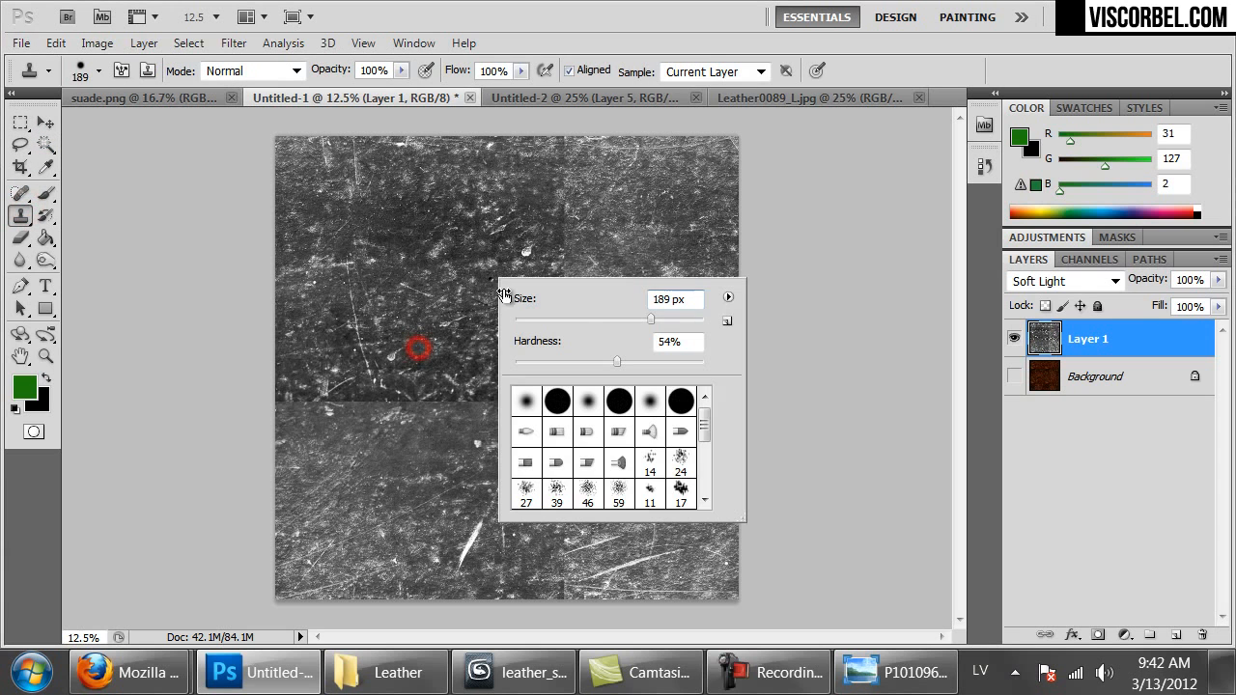
double_click(666, 300)
type("319")
key("Return")
mouse_move(332, 374)
left_mouse_down()
mouse_move(438, 409)
mouse_move(444, 397)
left_mouse_up()
left_click(442, 353, "alt")
mouse_move(482, 447)
left_mouse_down()
mouse_move(452, 397)
mouse_move(554, 397)
mouse_move(576, 375)
mouse_move(569, 270)
left_mouse_up()
left_click(629, 326, "alt")
left_click(513, 326, "alt")
left_click_drag(567, 379, 706, 404)
left_click(661, 276, "alt")
left_click(690, 398)
left_click(720, 404)
left_click(653, 526, "alt")
mouse_move(569, 431)
left_mouse_down()
mouse_move(546, 487)
mouse_move(568, 601)
left_mouse_up()
left_click(451, 474, "alt")
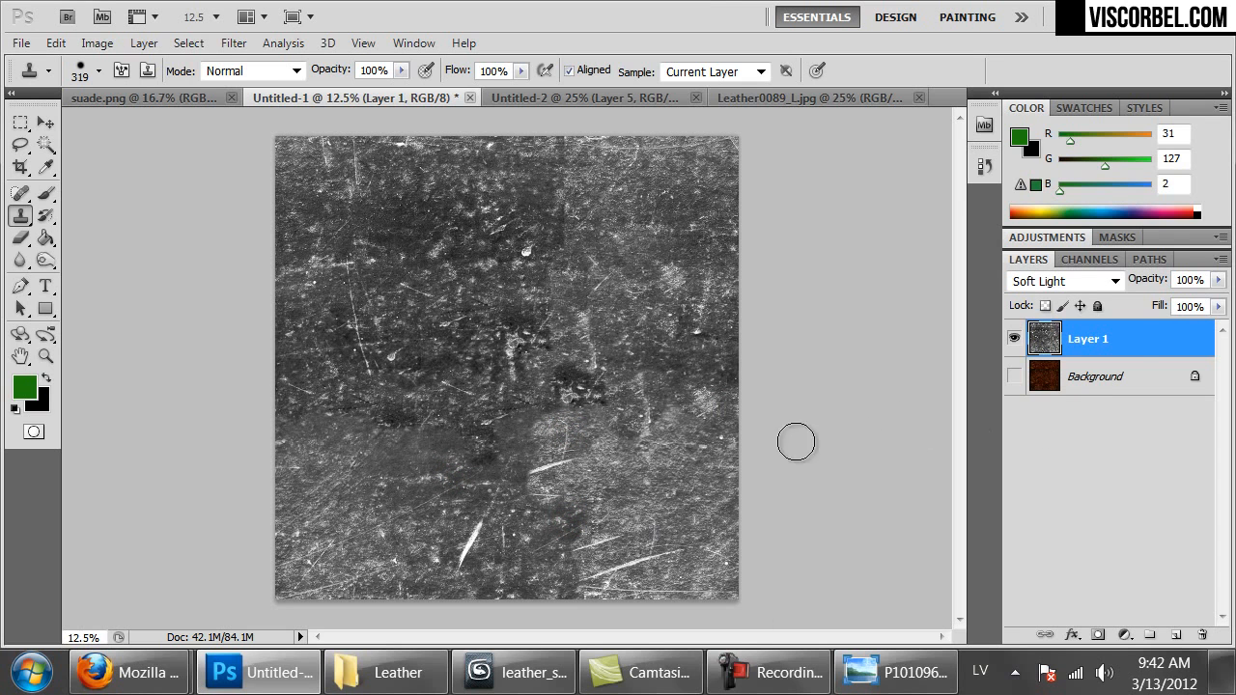
left_click(547, 483, "alt")
left_click(482, 482)
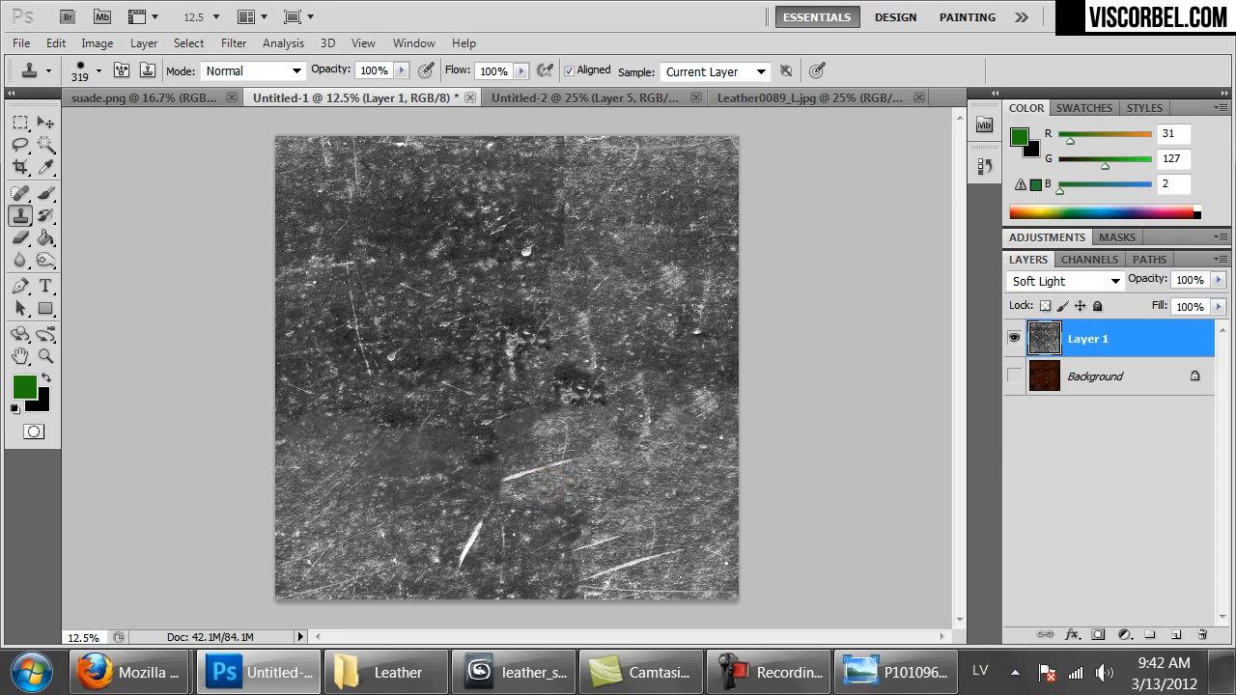
Step: Show the Background layer and merge the scratch layer into it, and set the merged texture's saturation to -13
left_click(1012, 377)
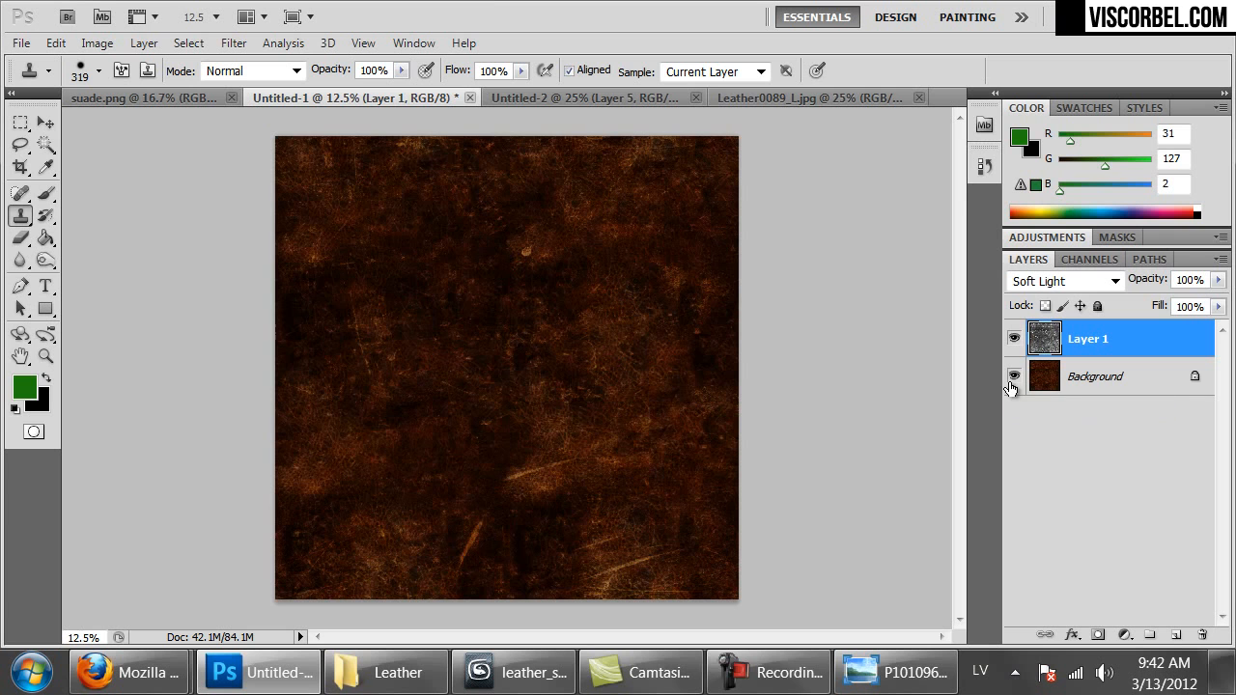
key("ctrl+e")
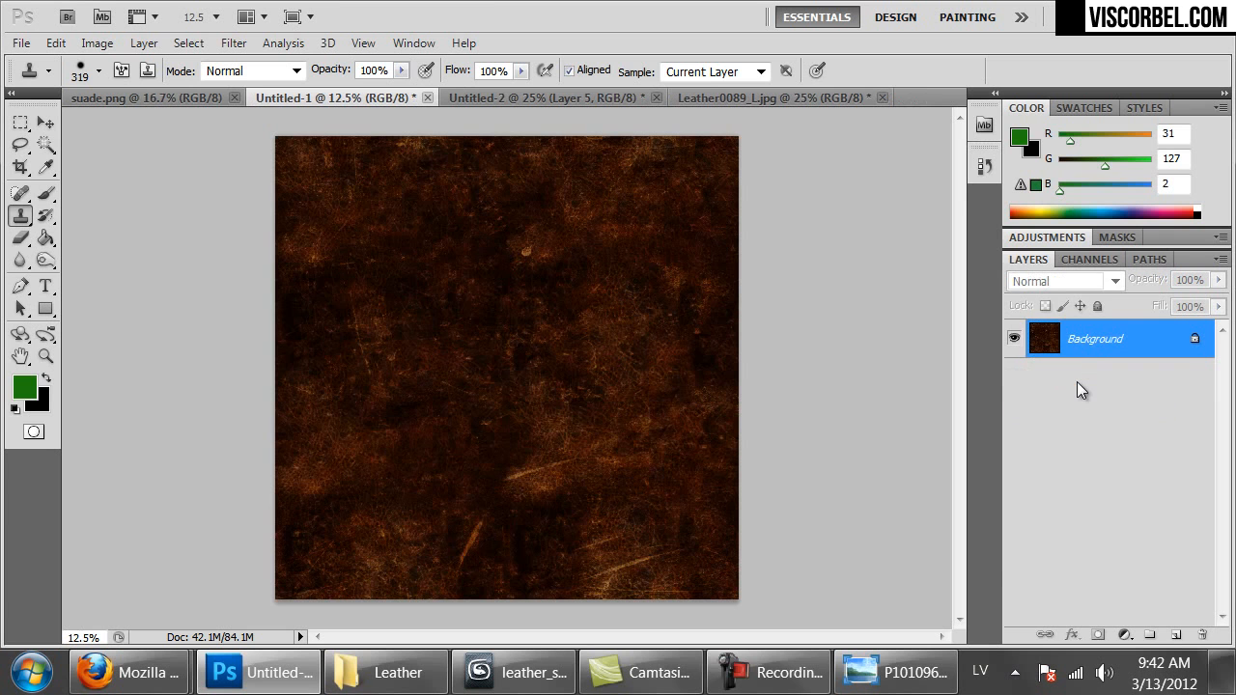
key("ctrl+u")
left_click(913, 389)
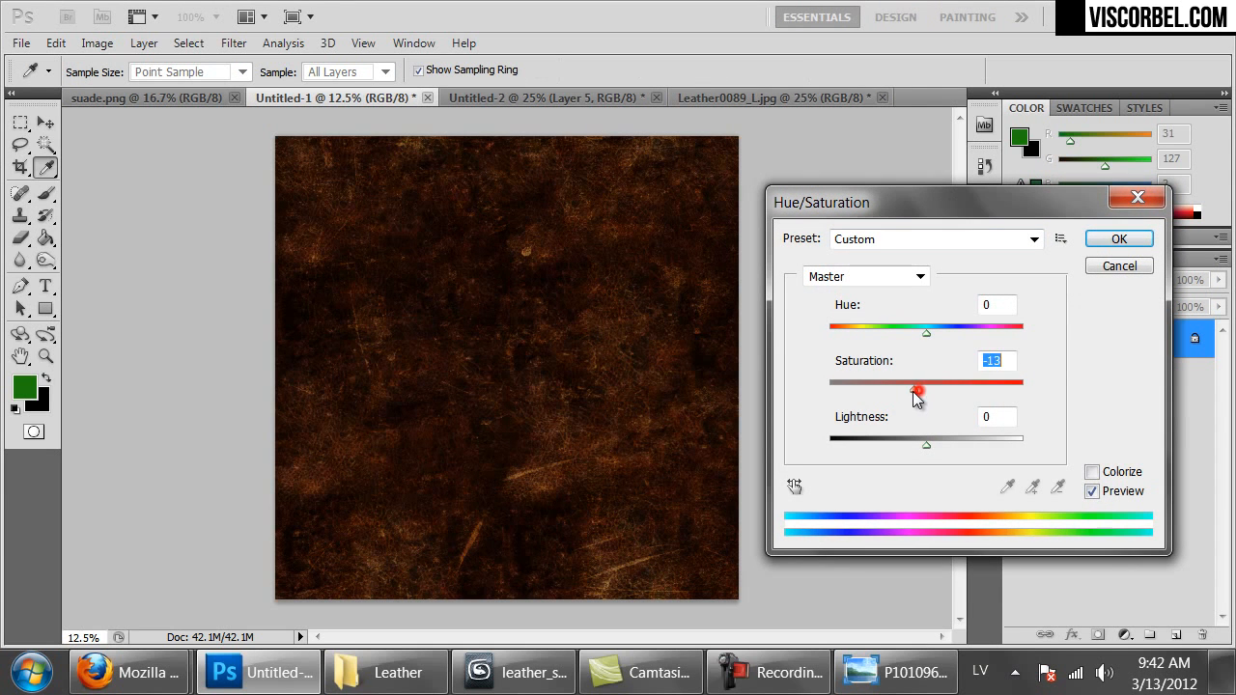
left_click(1116, 241)
key("s")
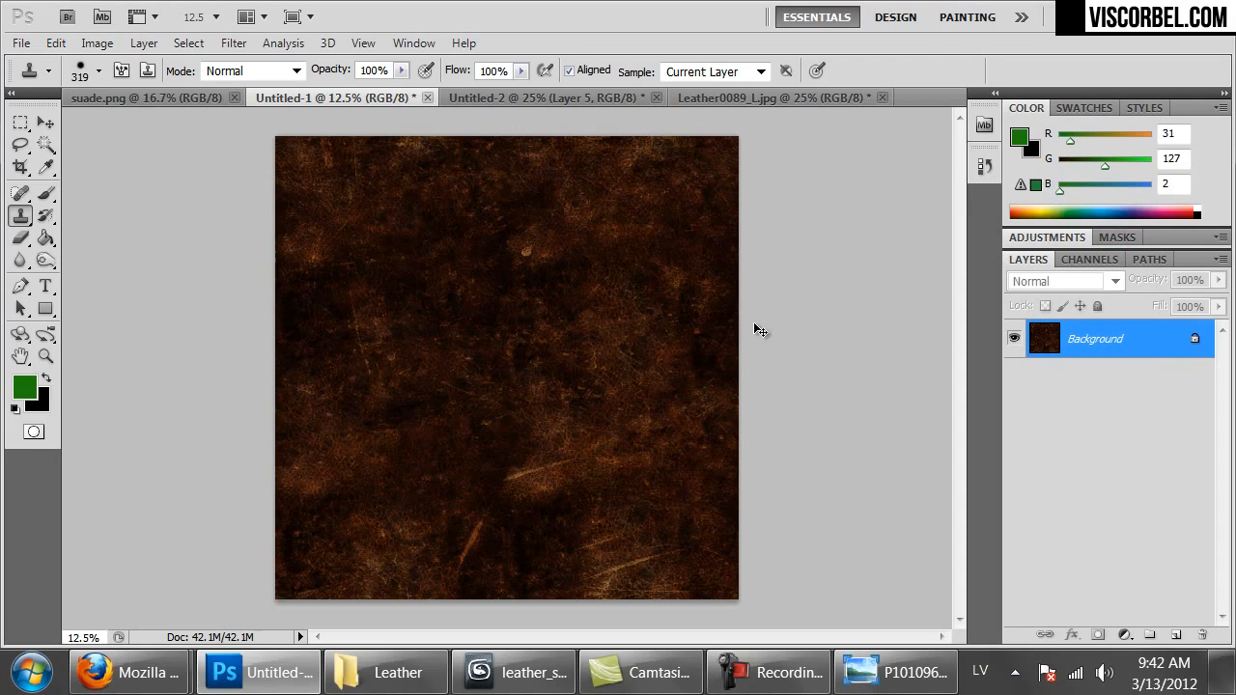
Step: Brighten the merged leather's midtones with Curves, raising input 115 to output 150 on the RGB channel
left_click(97, 43)
mouse_move(131, 100)
left_click(388, 147)
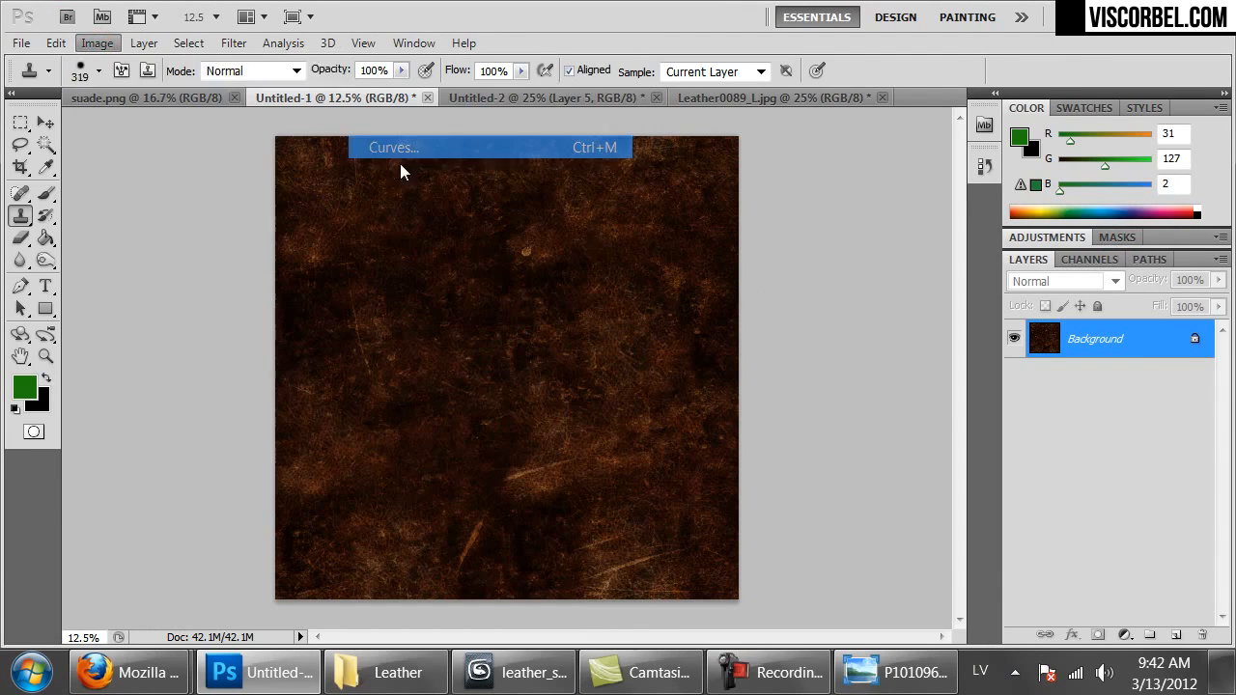
left_click_drag(927, 429, 928, 399)
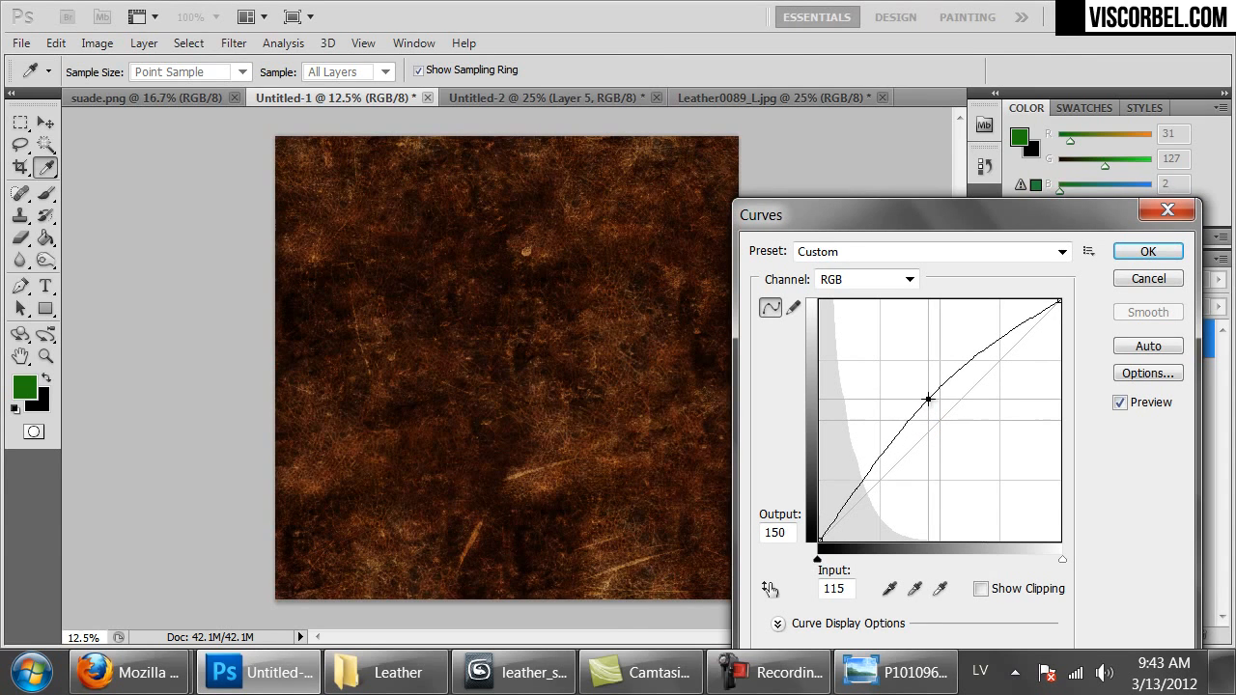
left_click(1148, 251)
key("s")
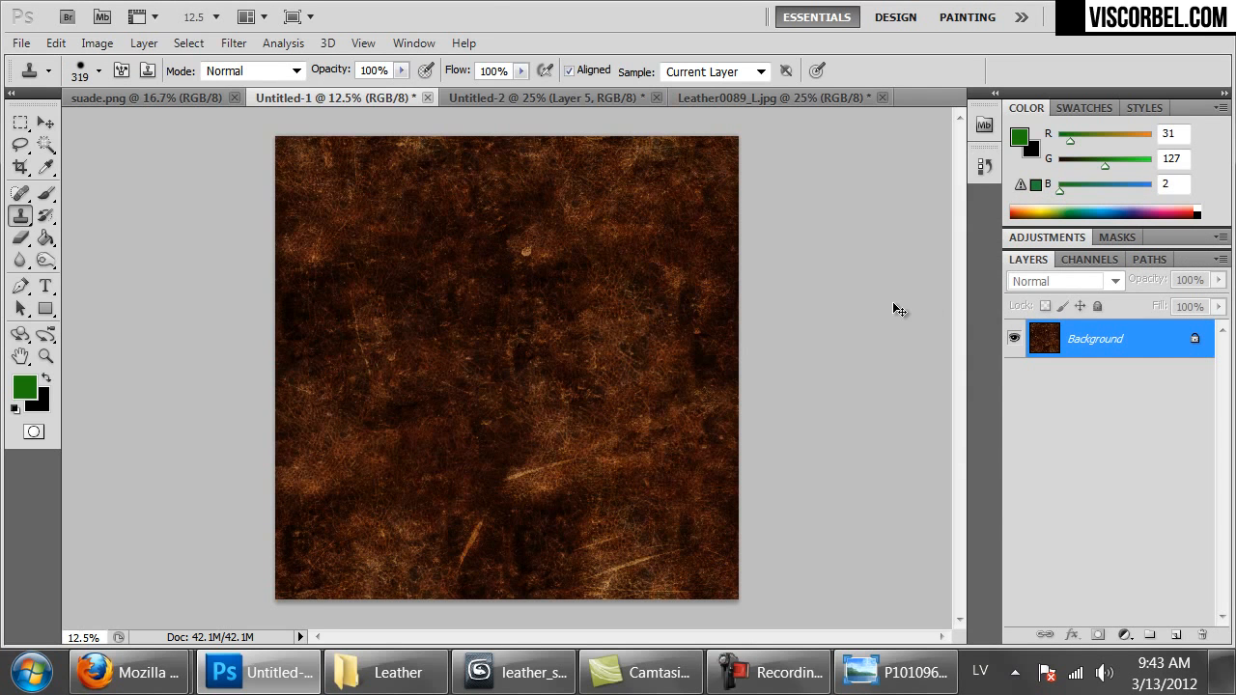
Step: Save the texture in the Leather folder as a PNG named leather_old
key("ctrl+shift+s")
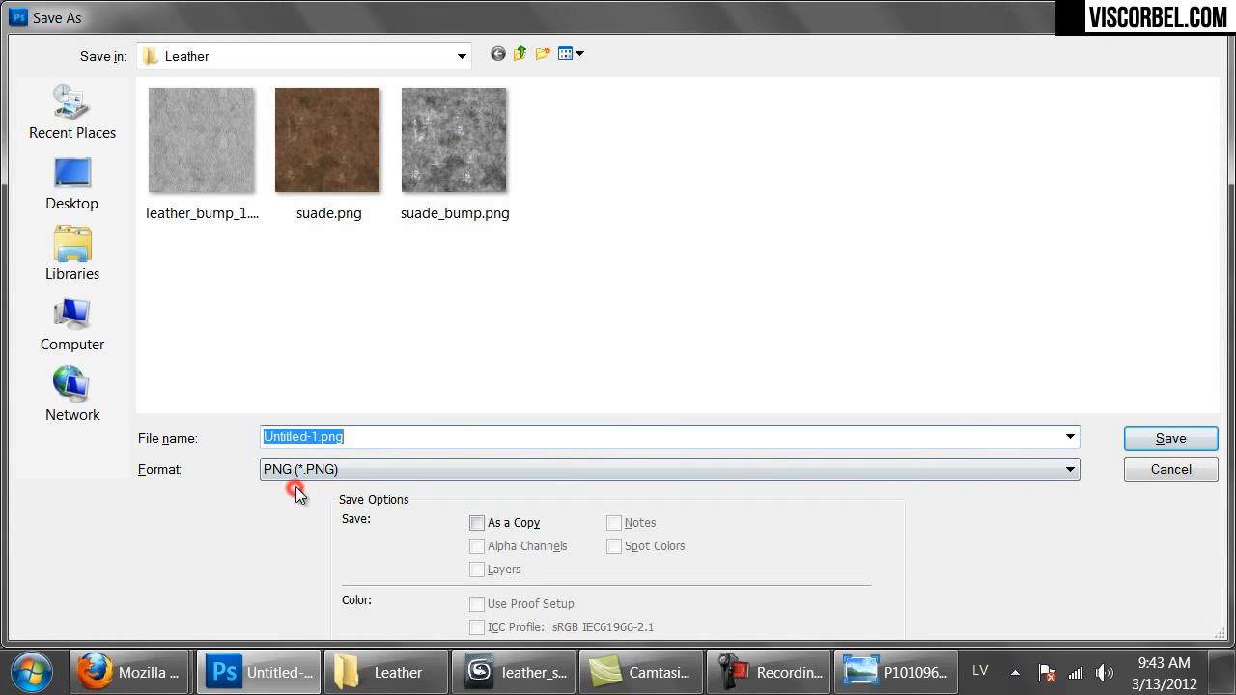
type("leather_old")
key("Return")
key("Return")
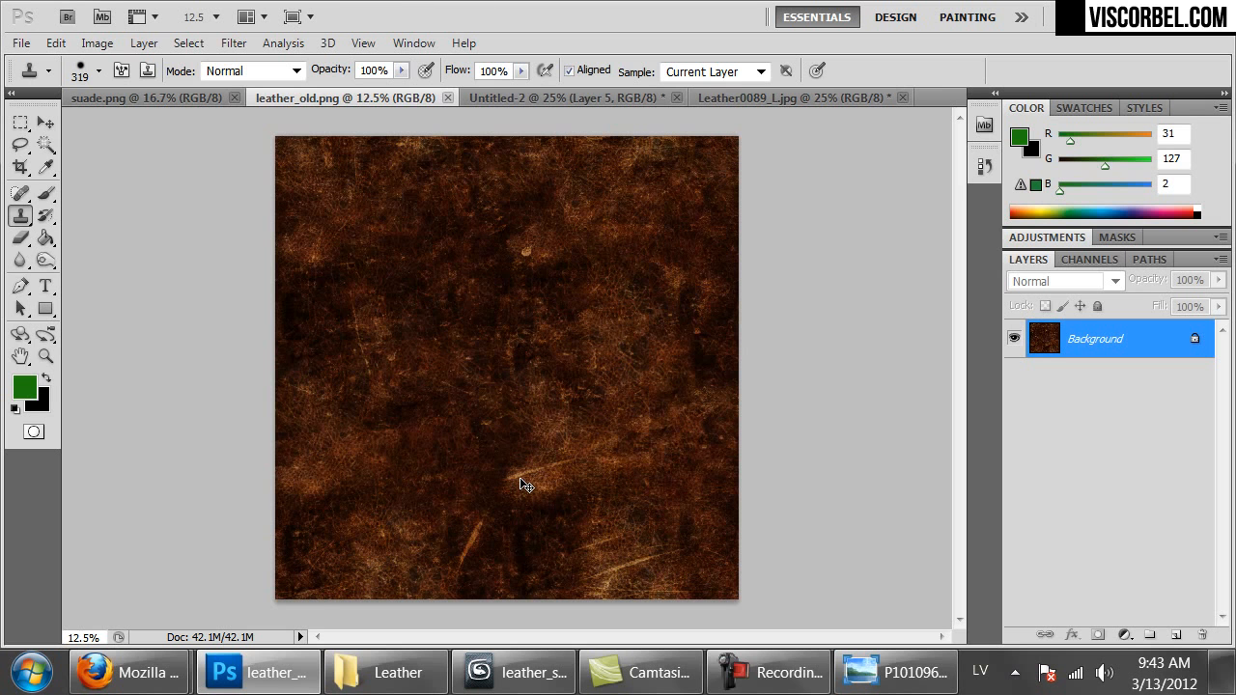
Step: Desaturate the leather_old texture completely by setting its Hue/Saturation saturation to -100
left_click(97, 42)
mouse_move(289, 102)
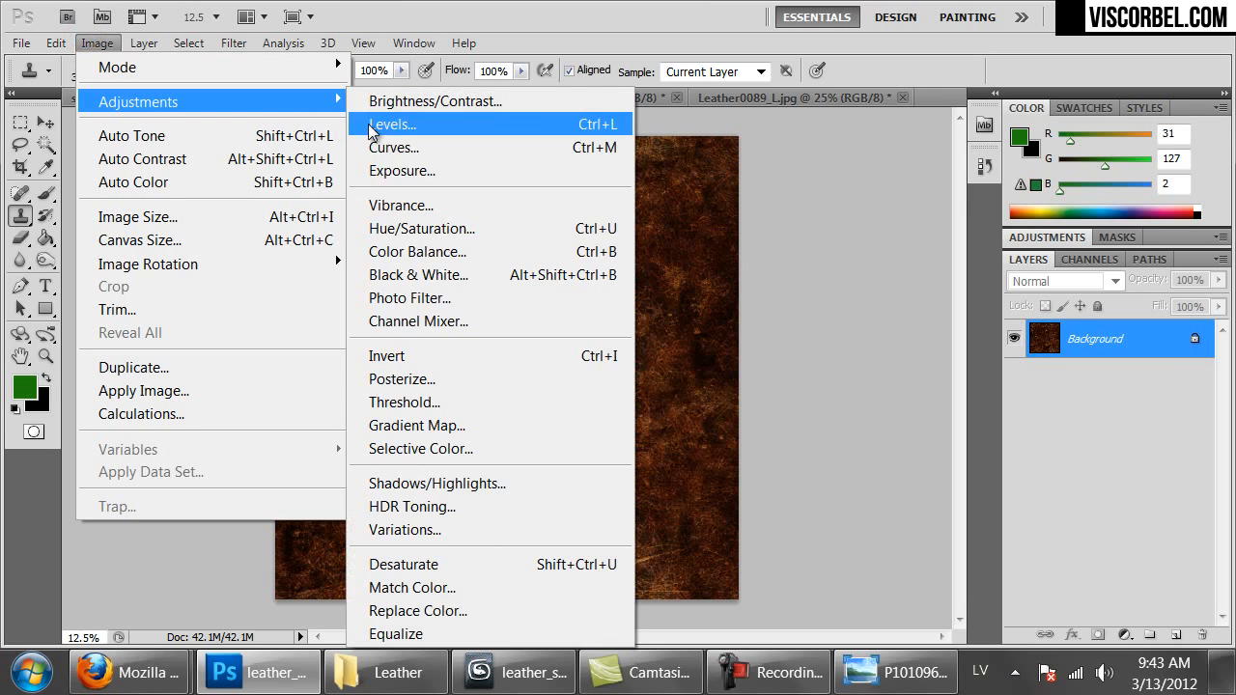
left_click(450, 229)
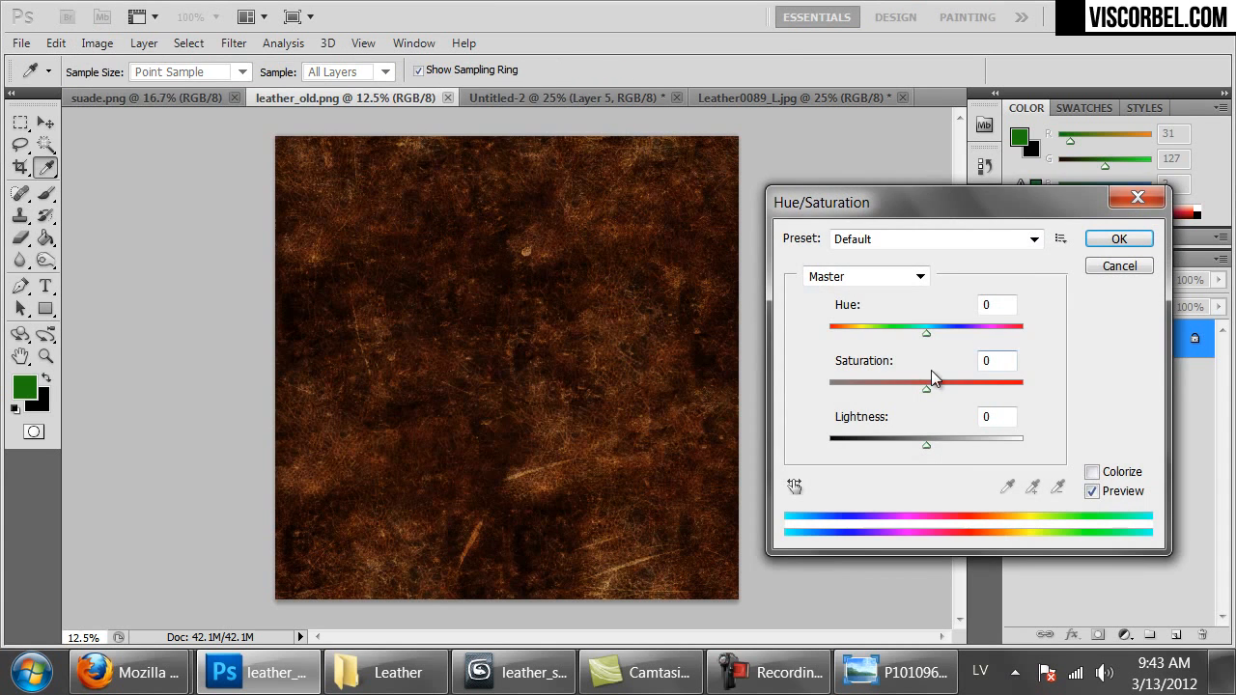
left_click_drag(854, 391, 802, 396)
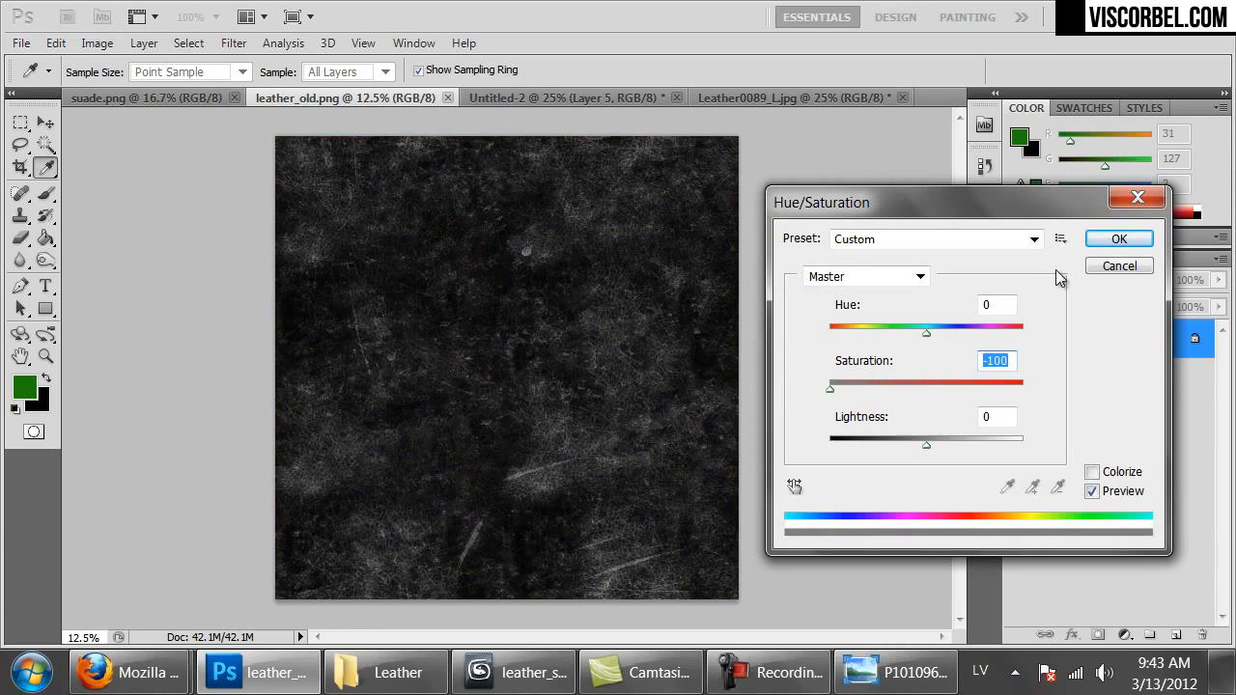
left_click(1111, 240)
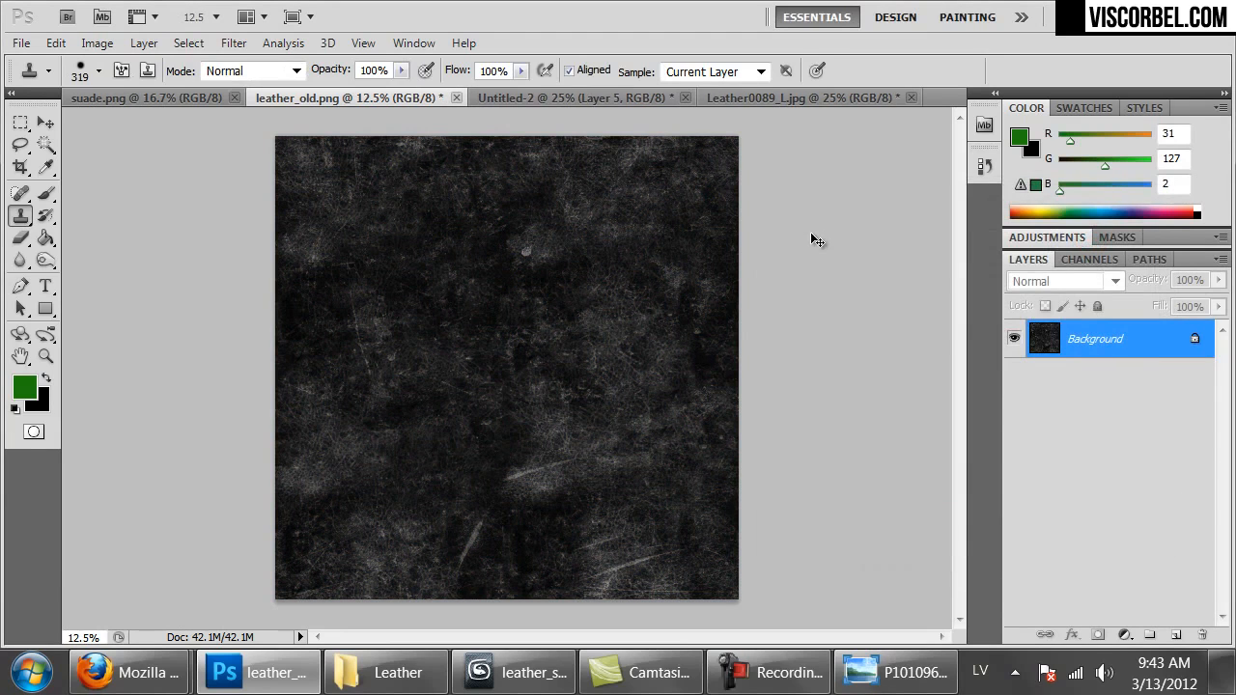
Step: Boost the grayscale texture's contrast with Levels, lowering the RGB white input to 77, and invert the image
key("ctrl+l")
left_click_drag(1043, 379, 872, 380)
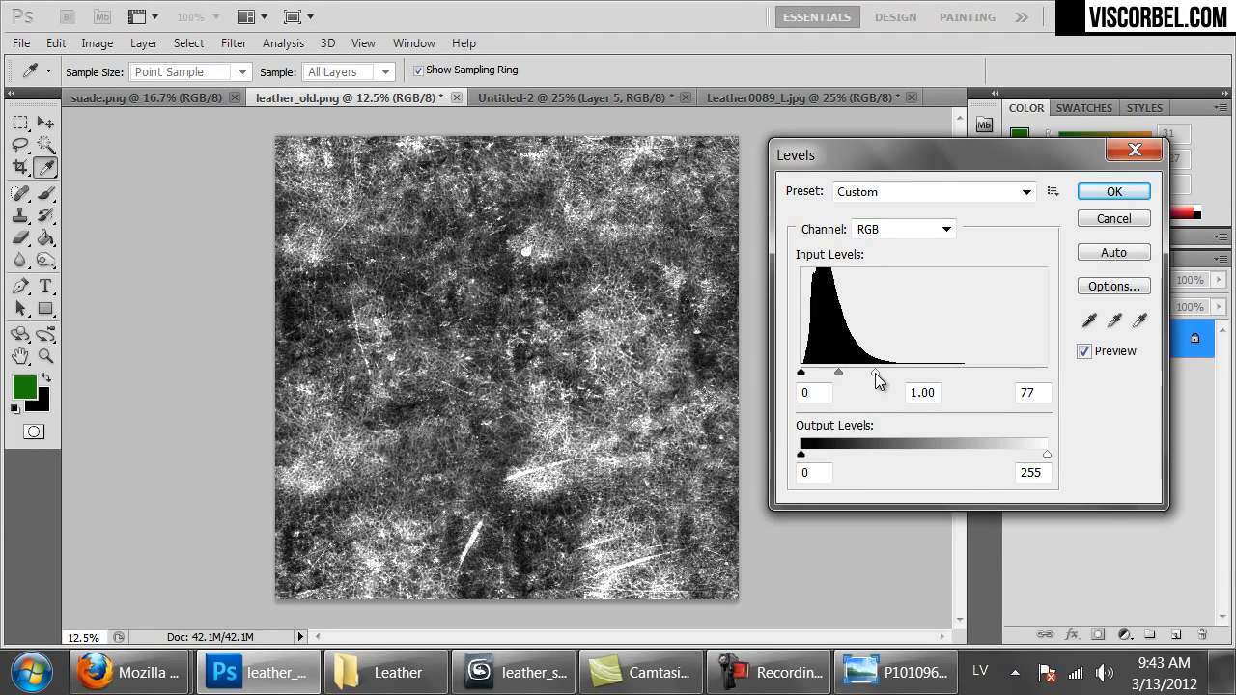
left_click(1114, 191)
key("ctrl+i")
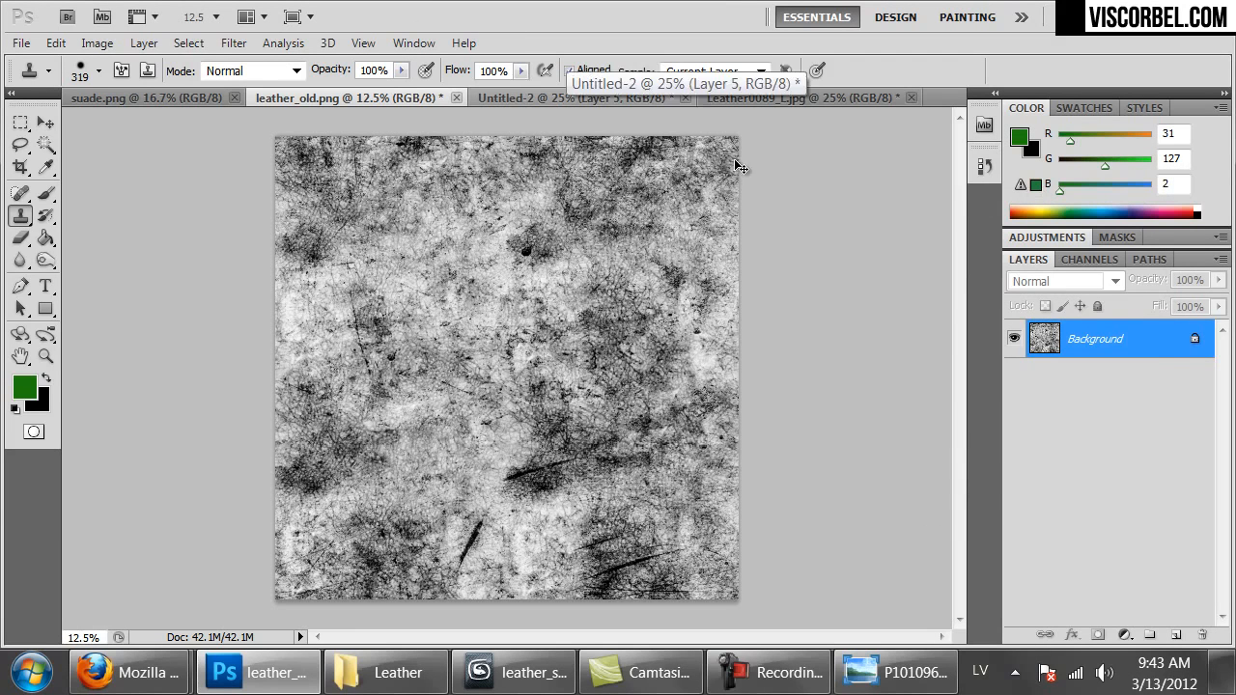
Step: Raise the black input slightly on the inverted map with another Levels adjustment
key("ctrl+l")
mouse_move(811, 373)
left_mouse_down()
mouse_move(841, 380)
mouse_move(822, 376)
left_mouse_up()
left_click(1113, 191)
key("s")
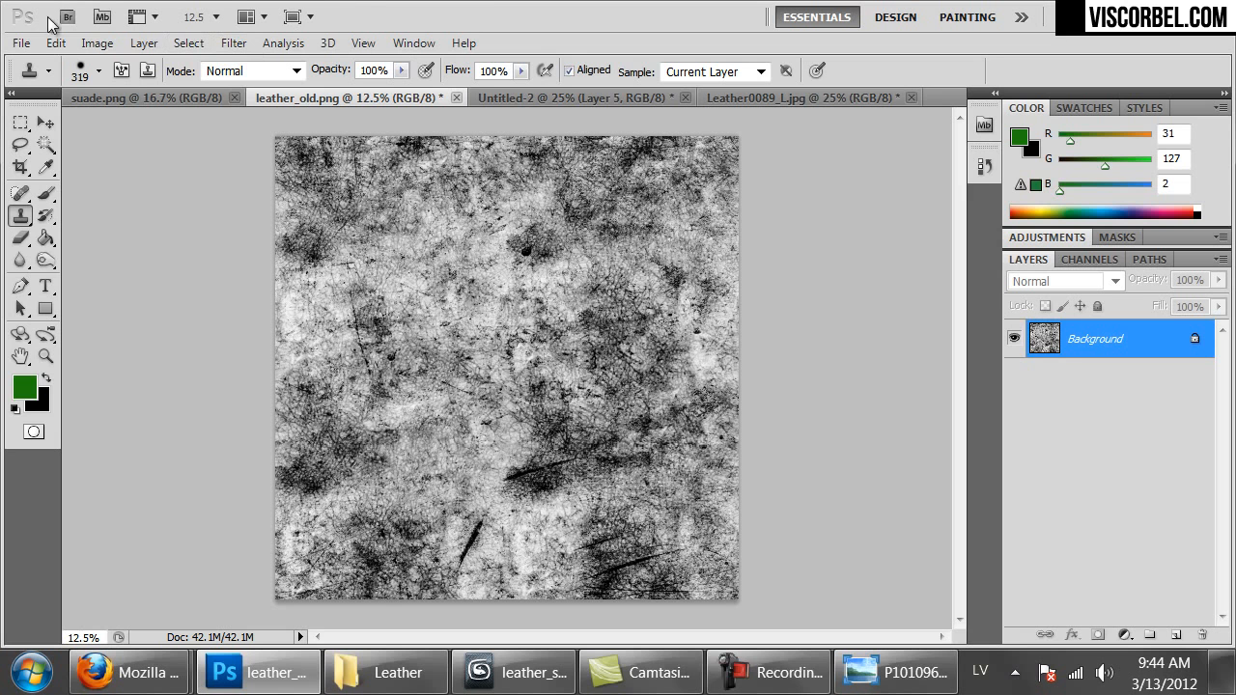
Step: Save the grayscale map as a separate PNG in the Leather folder, adding a bump suffix to the leather_old name
left_click(28, 44)
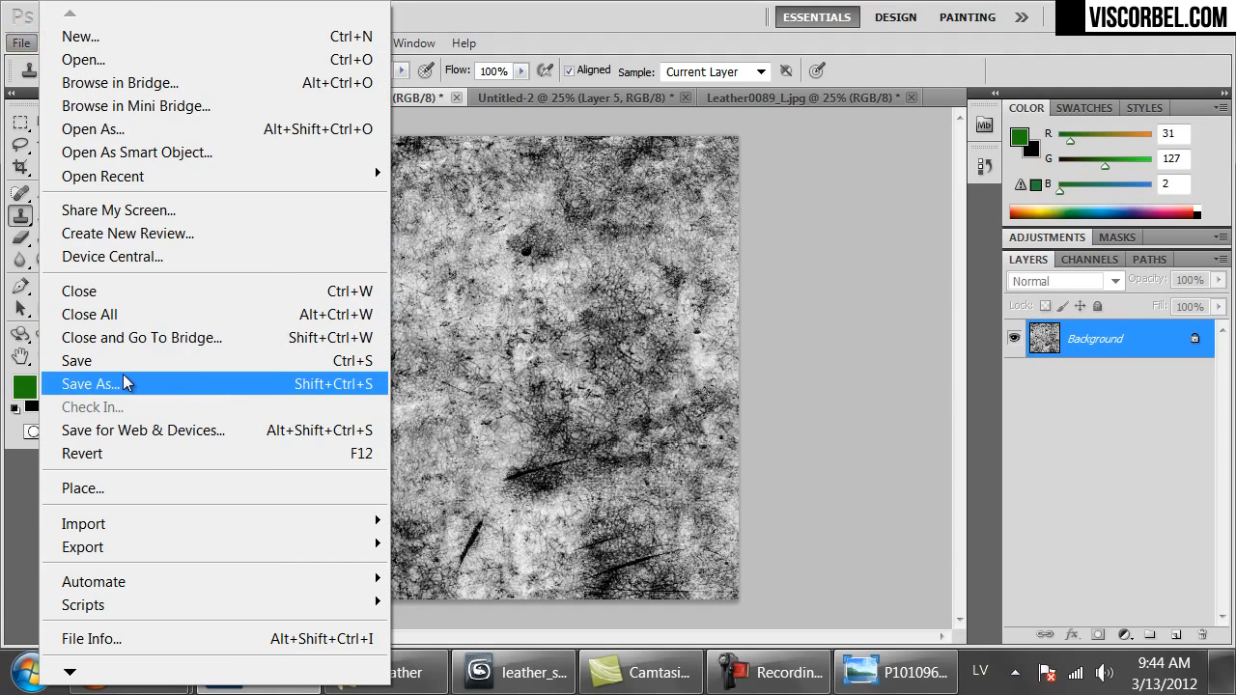
left_click(125, 383)
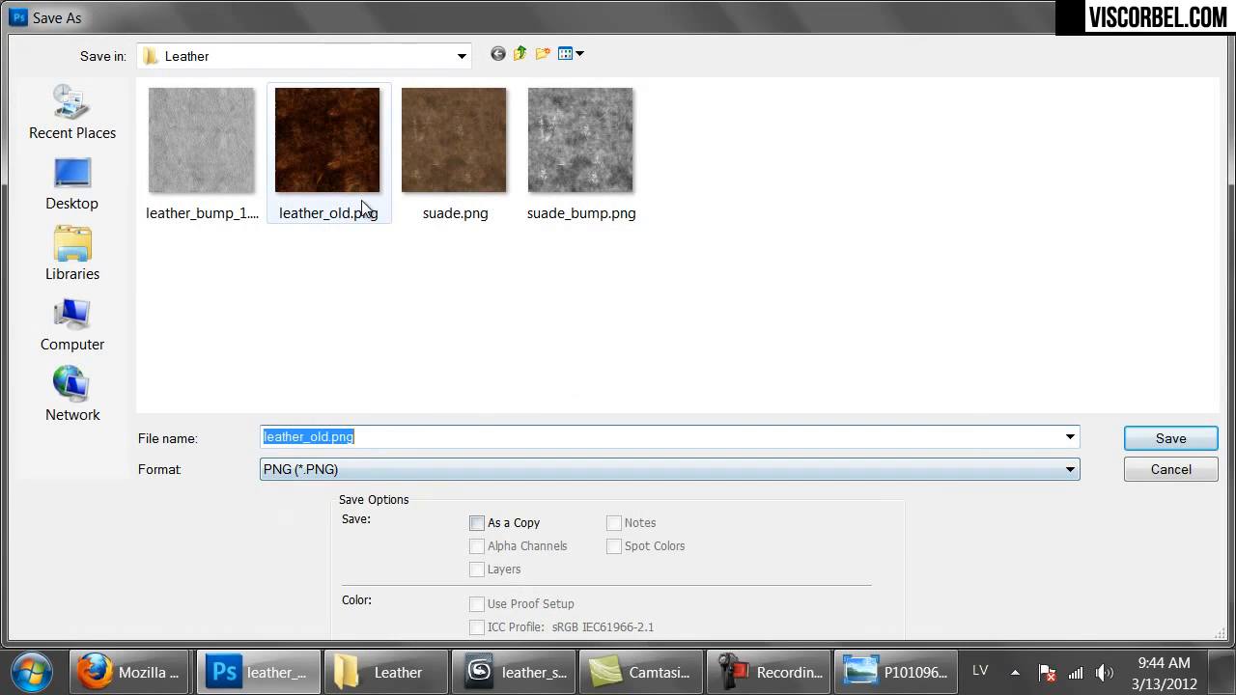
left_click(347, 184)
left_click(325, 435)
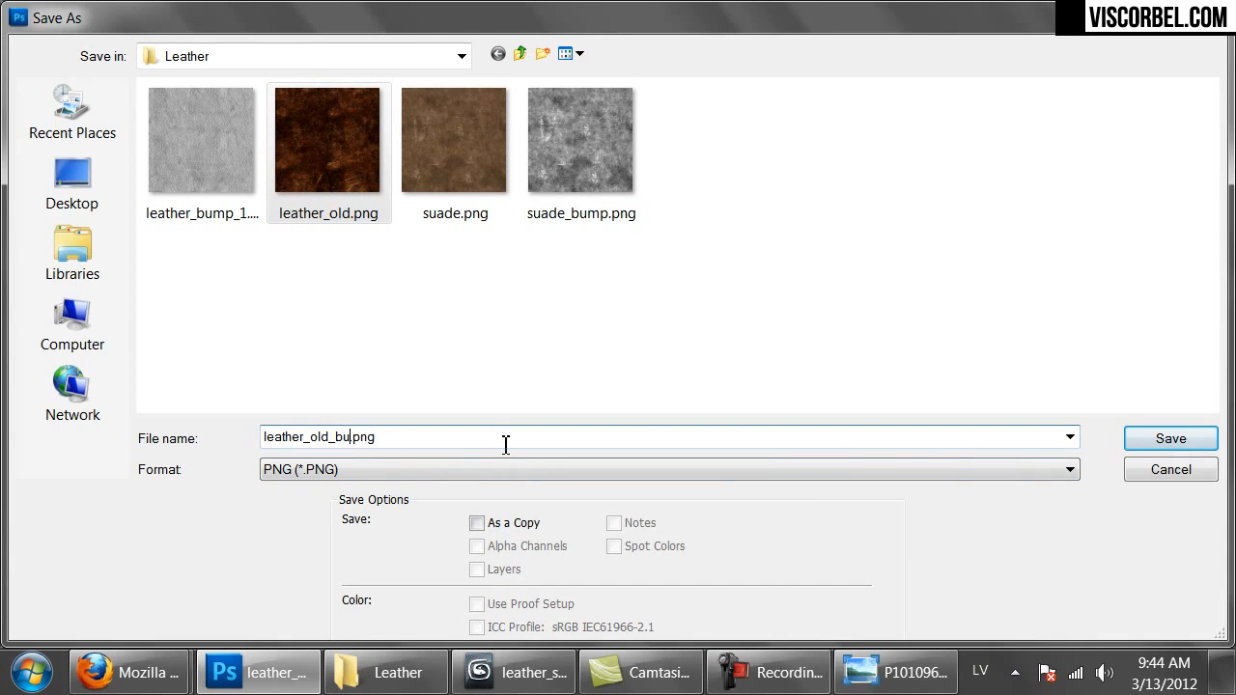
key("Return")
key("Return")
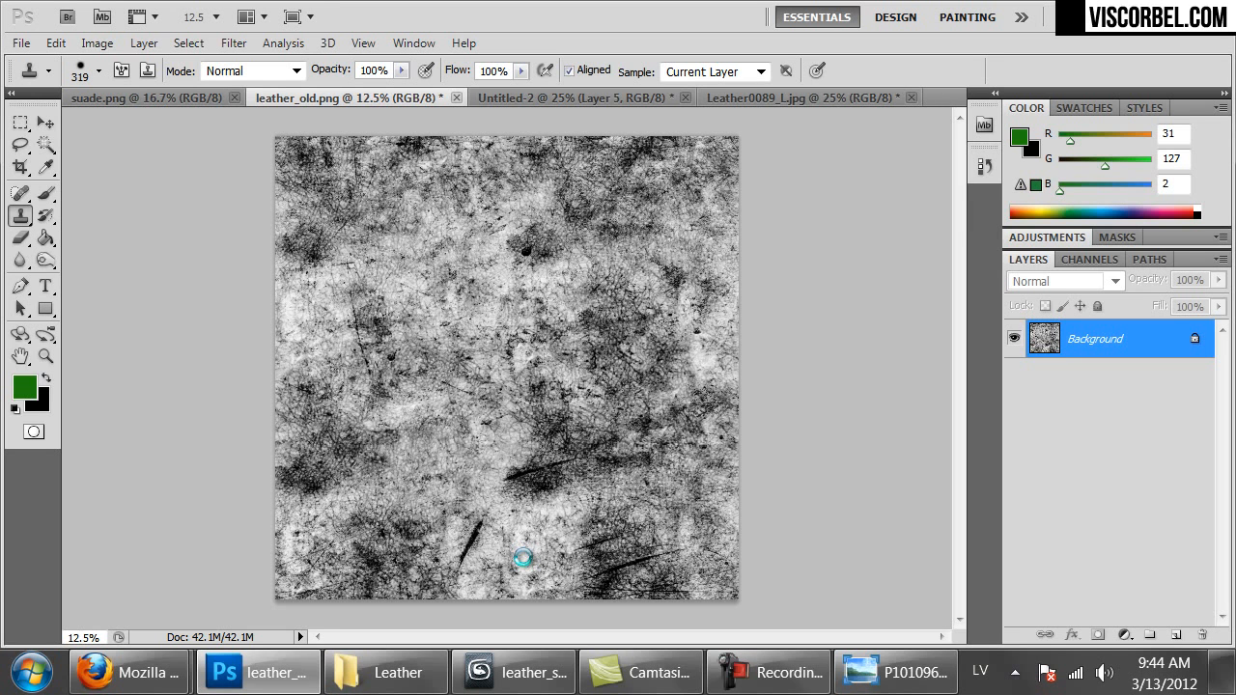
Step: Switch to 3ds Max, turn the selected empty material slot into a VRayMtl, and name it Leather_distressed
left_click(517, 673)
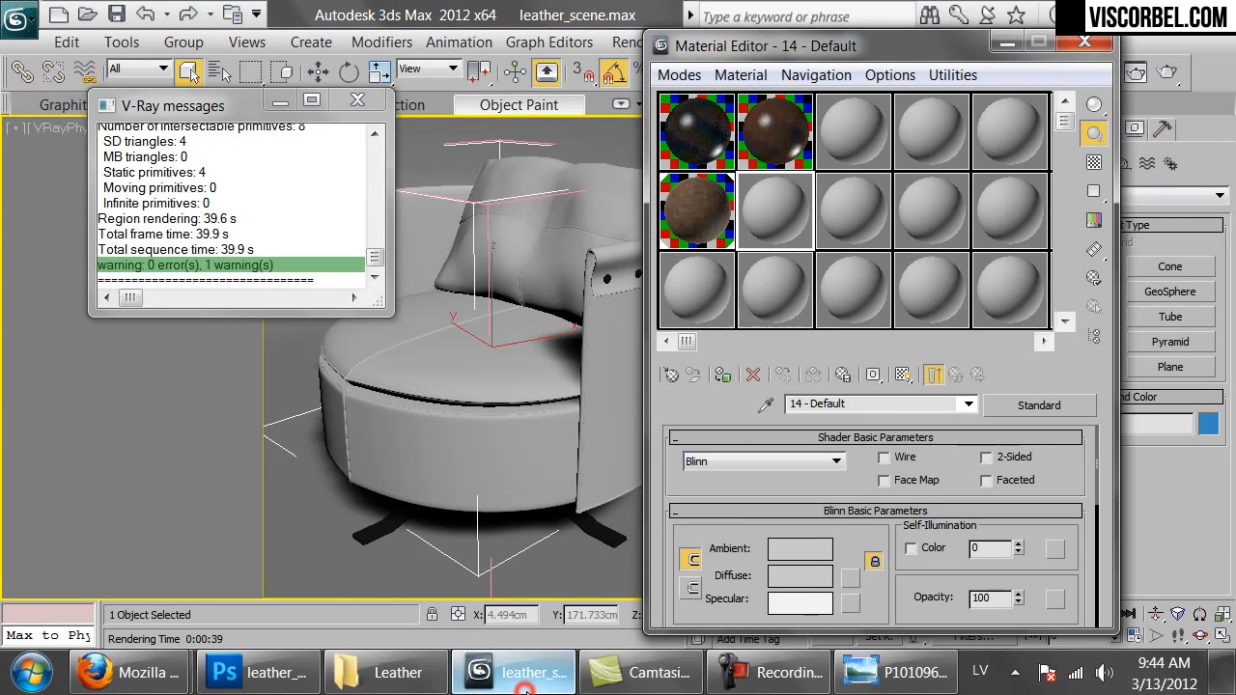
left_click(670, 375)
double_click(429, 540)
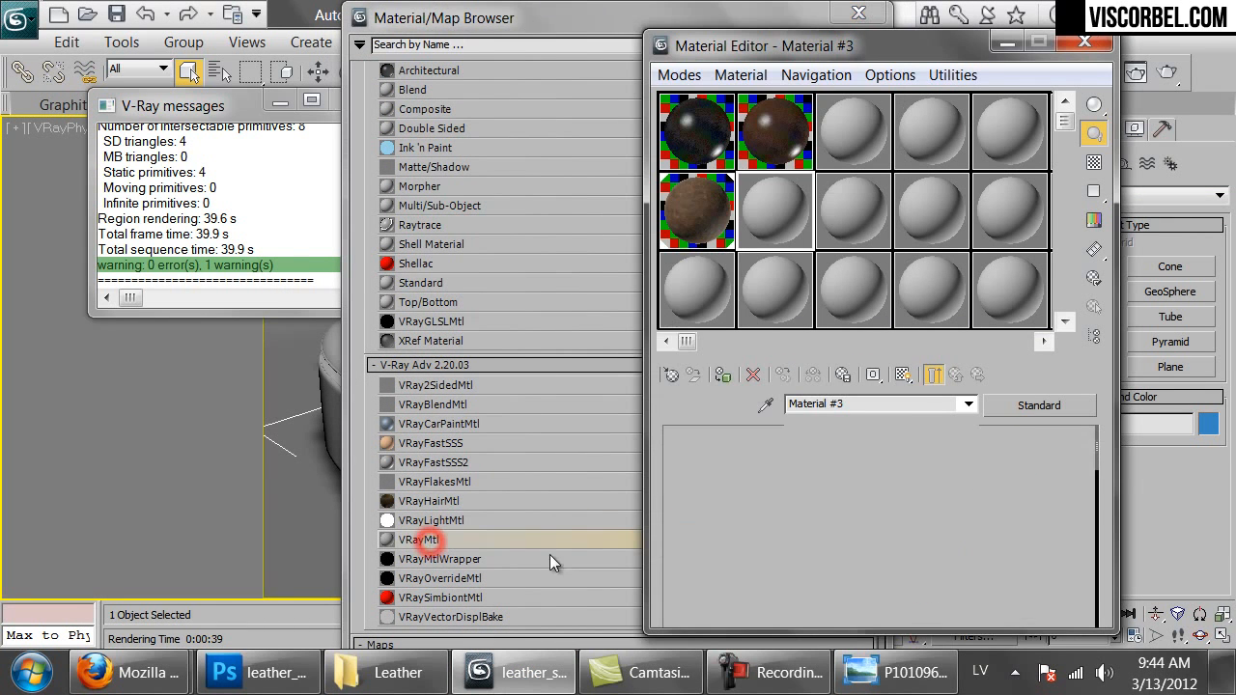
left_click(858, 13)
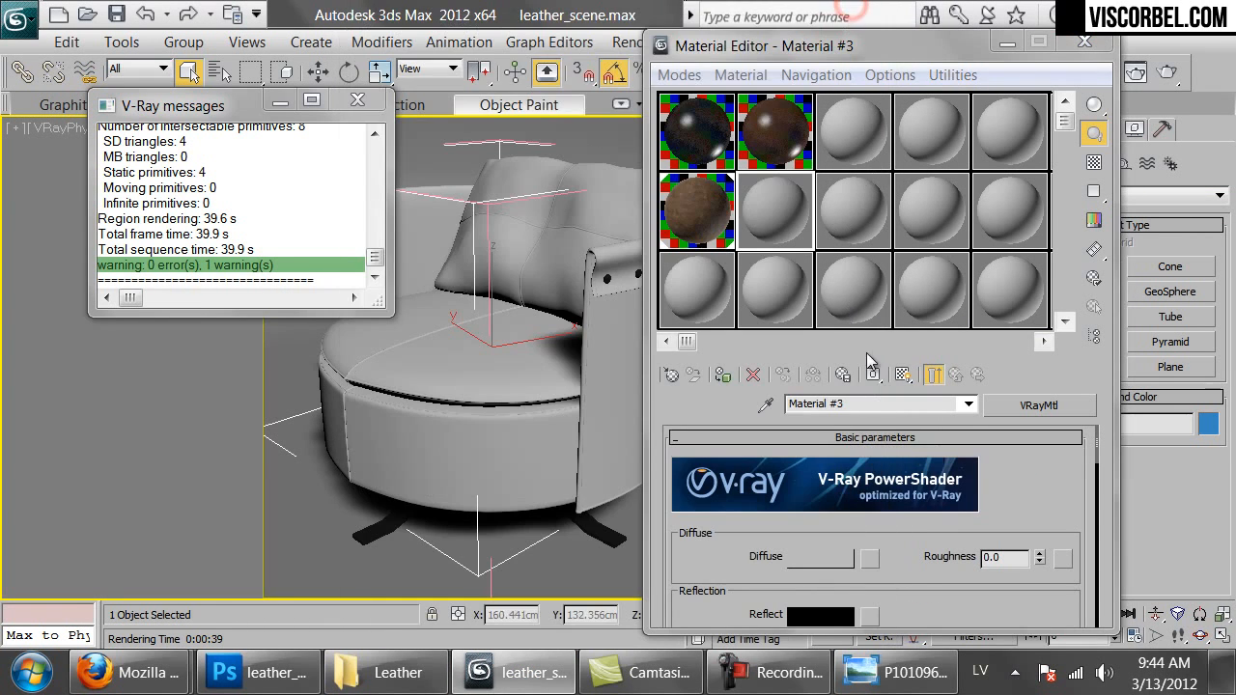
left_click(858, 403)
type("L")
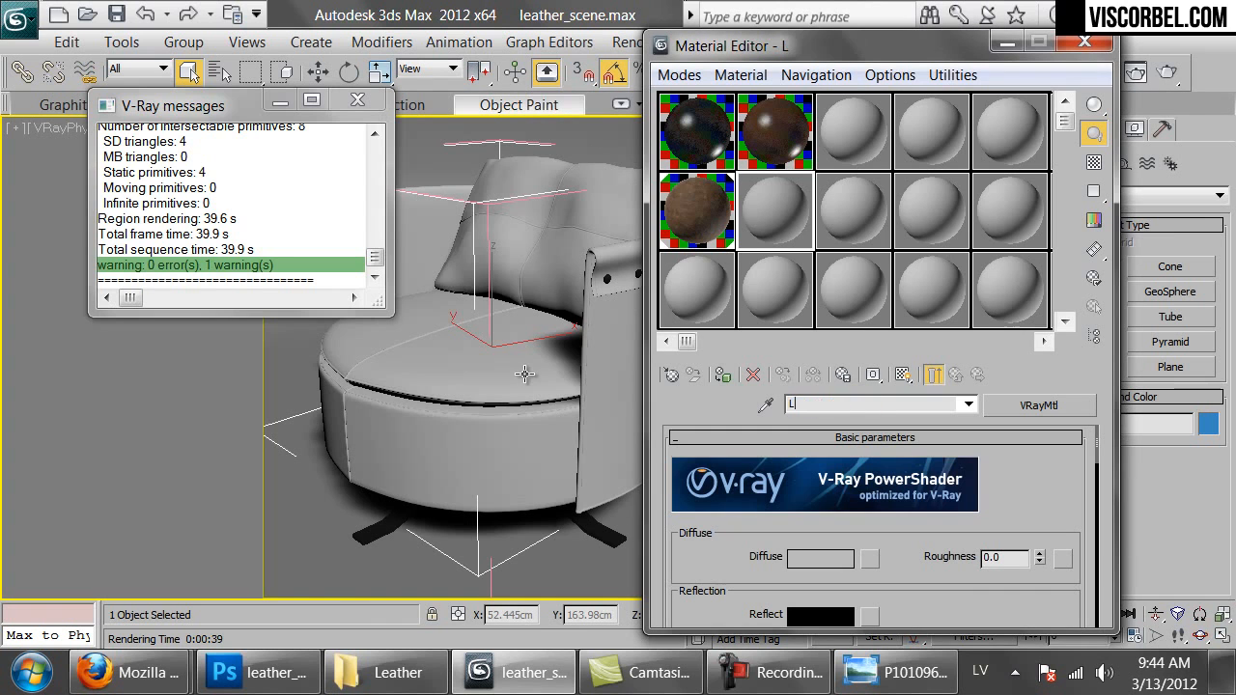
type("eather_distressed")
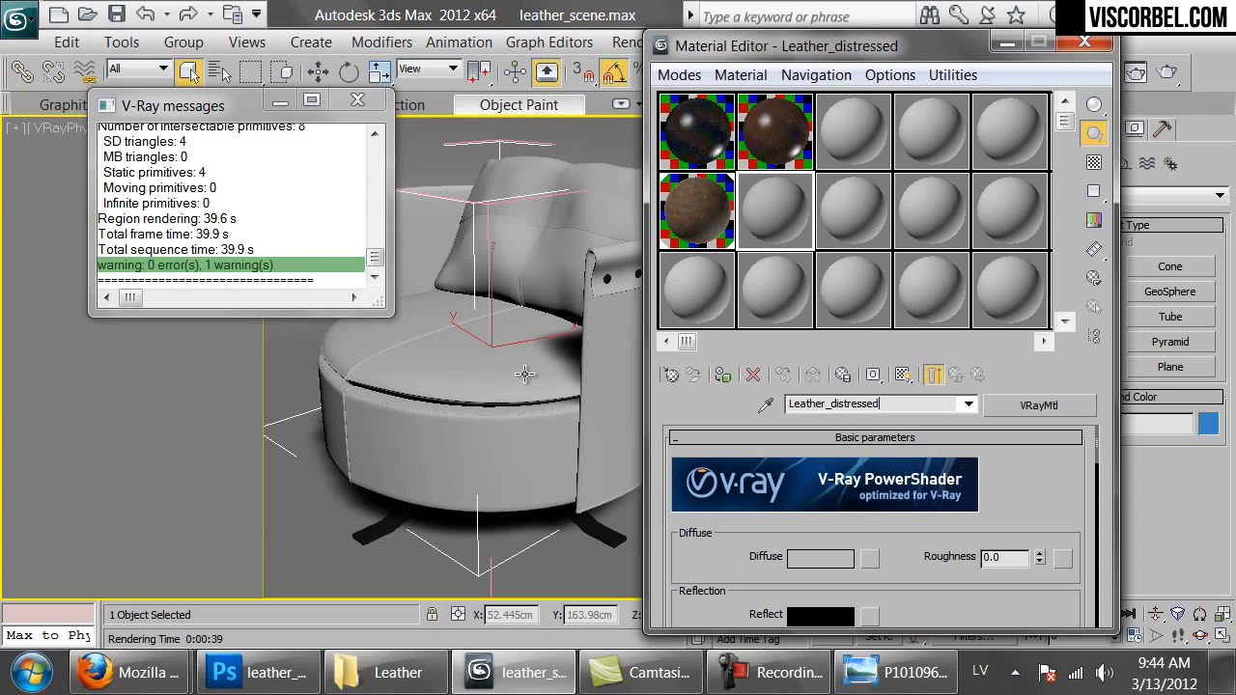
Step: Add a Bitmap map to the Leather_distressed material's Diffuse slot
left_click_drag(906, 591, 885, 512)
left_click(869, 502)
left_click(425, 189)
double_click(426, 190)
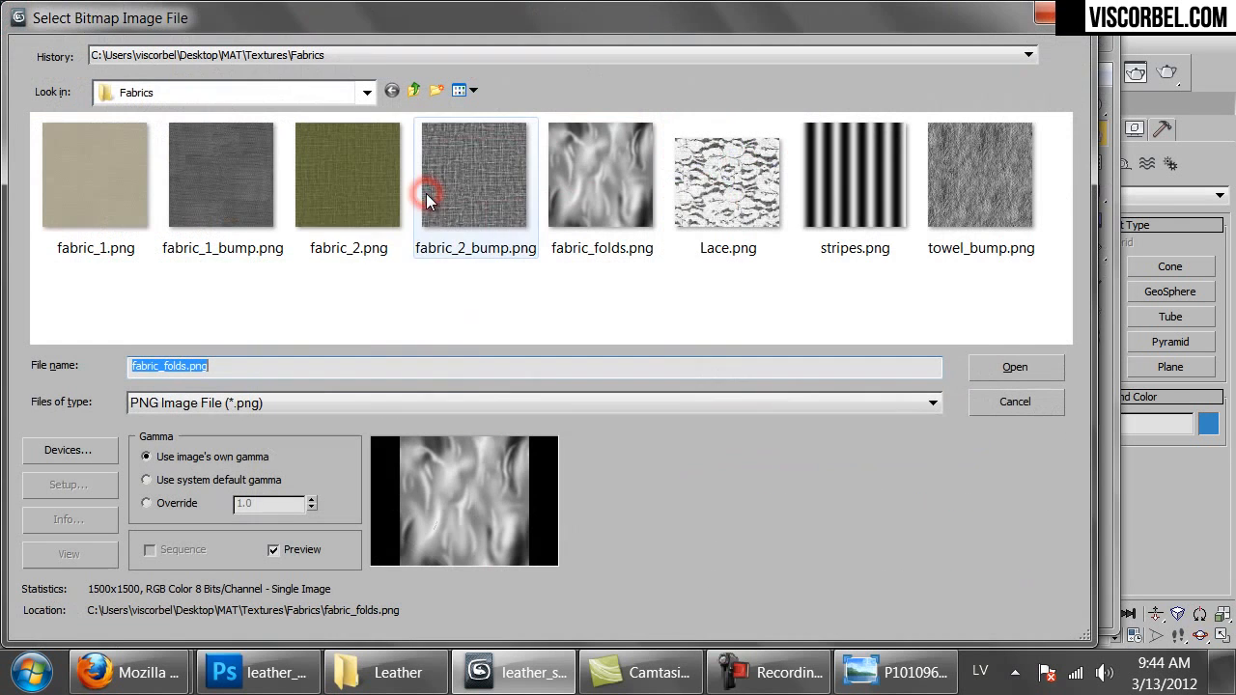
Step: Load leather_old.png from the Leather textures folder as the diffuse bitmap and display it on the chair in the viewport
left_click(416, 92)
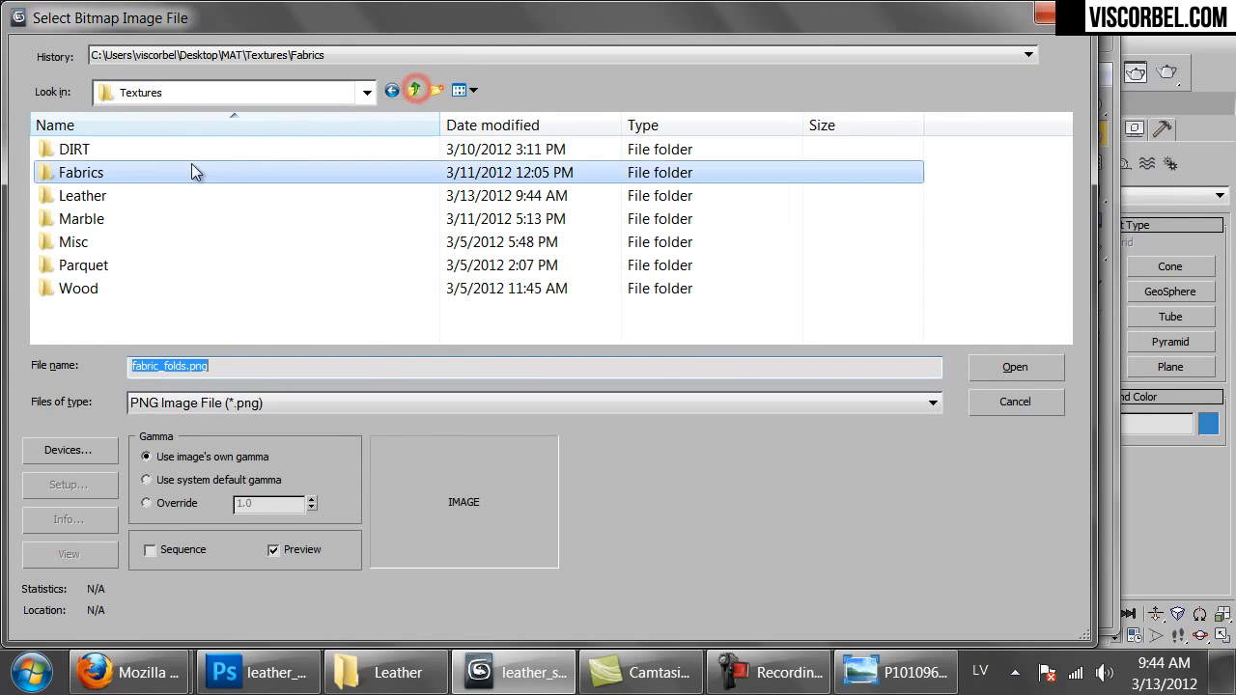
double_click(88, 193)
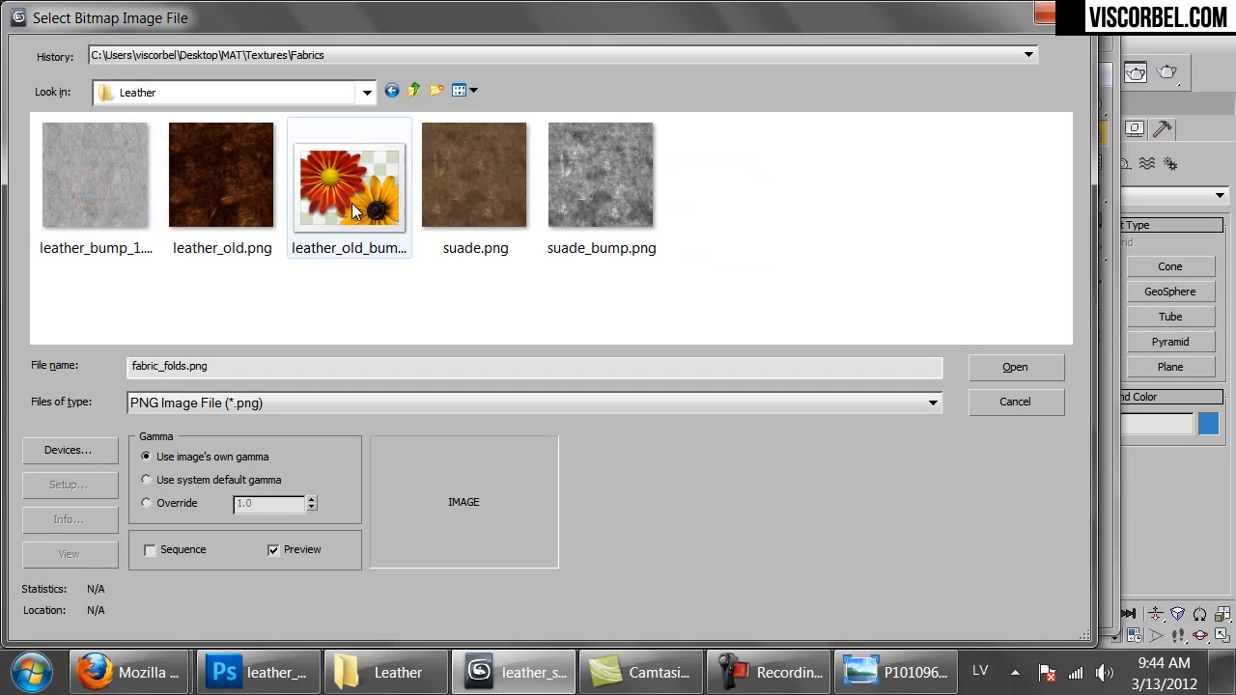
double_click(213, 159)
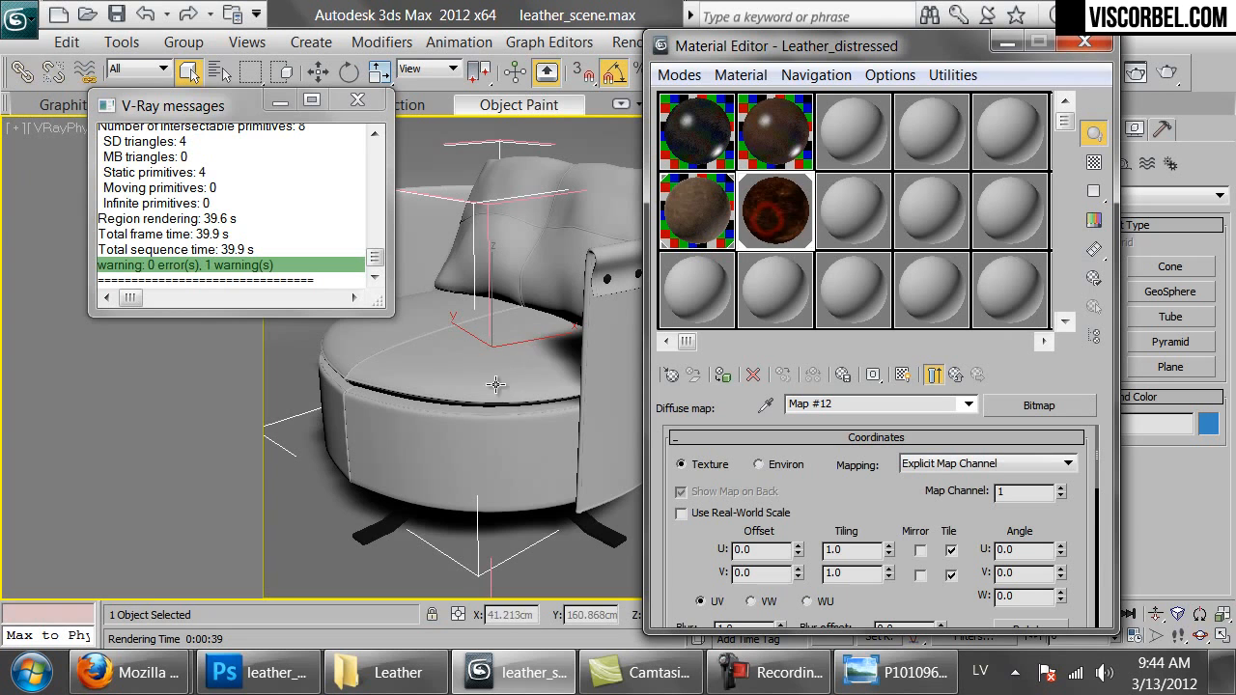
left_click(911, 378)
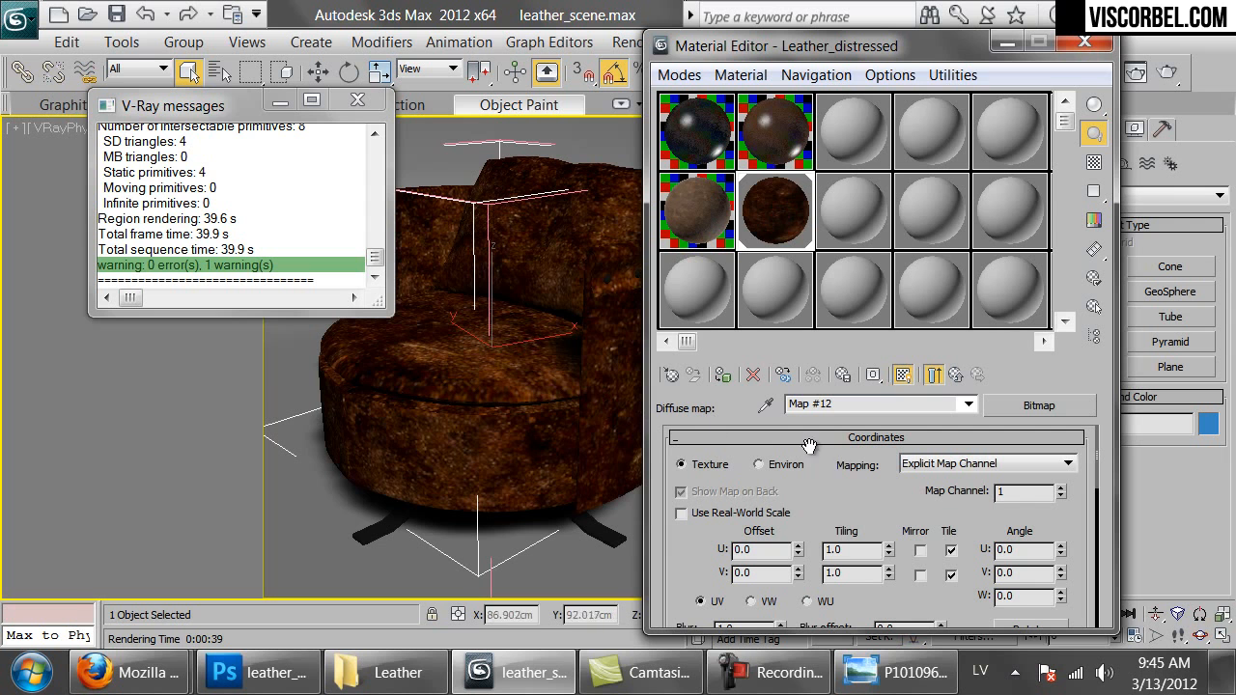
Step: Set the diffuse map's U and V tiling to 2
double_click(849, 549)
type("2")
key("Tab")
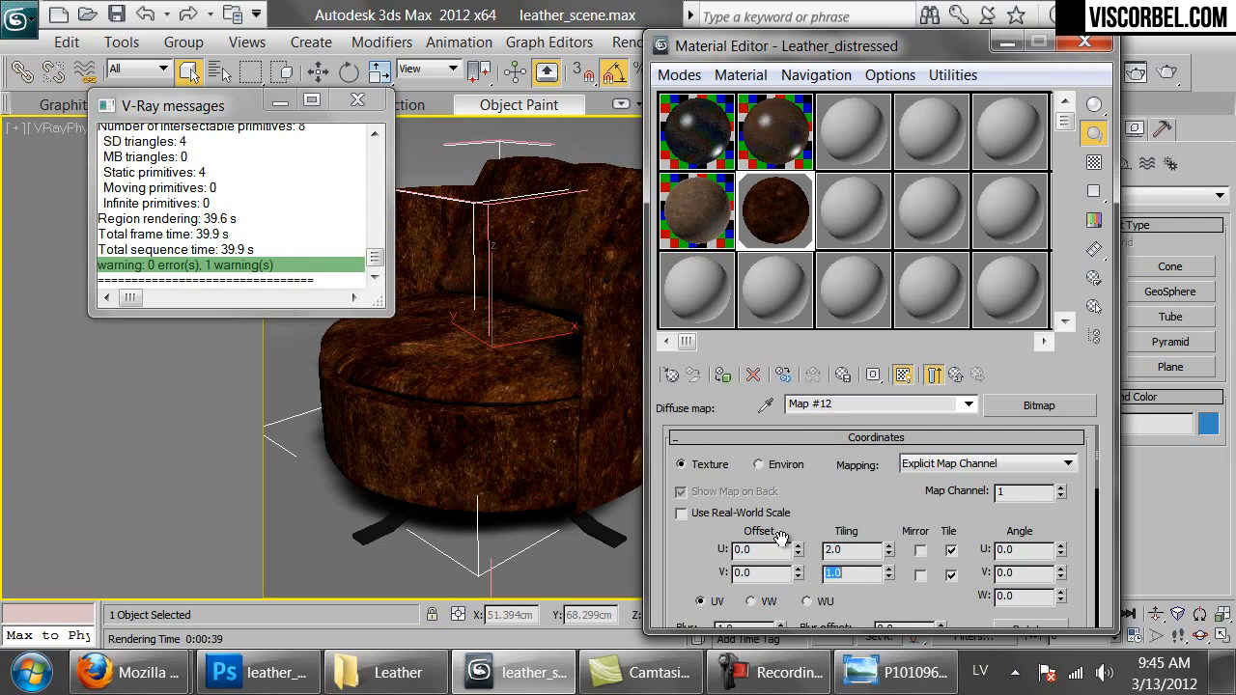
type("2")
key("Return")
Step: Set the diffuse map's U and V tiling to 3
double_click(834, 550)
type("3")
key("Tab")
type("3")
key("Return")
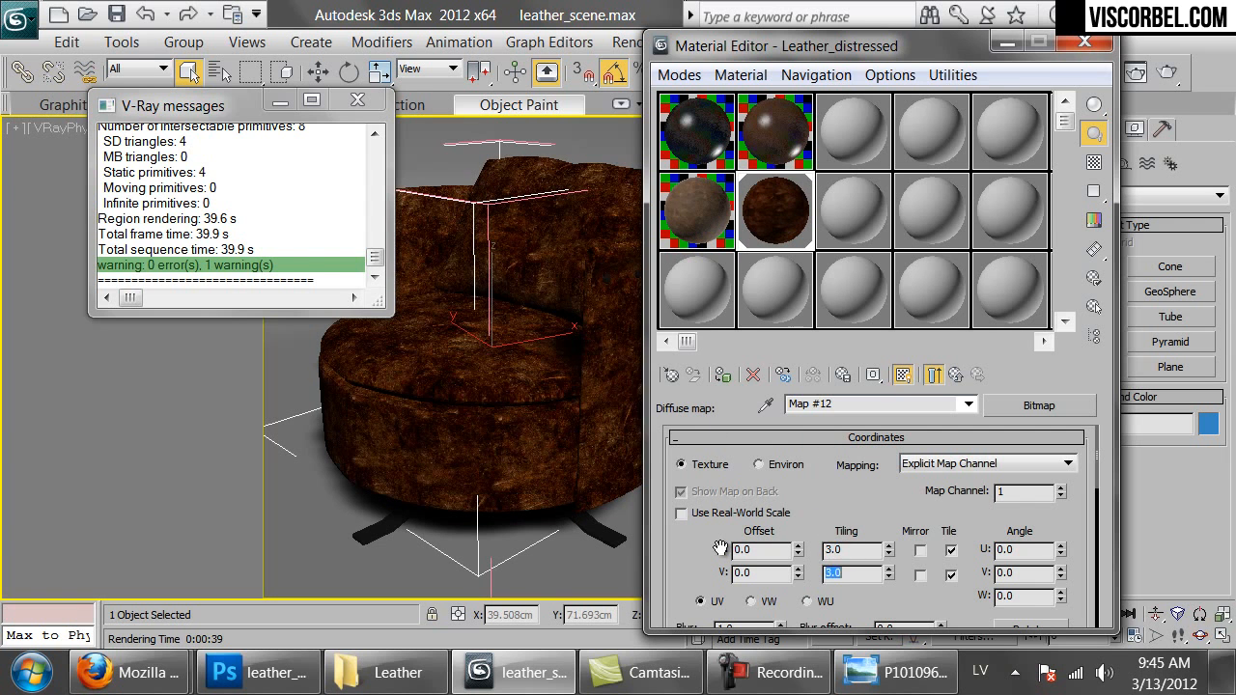
Step: Test-render the chair with the diffuse texture, inspect the result and close the frame buffer
left_click_drag(798, 48, 825, 69)
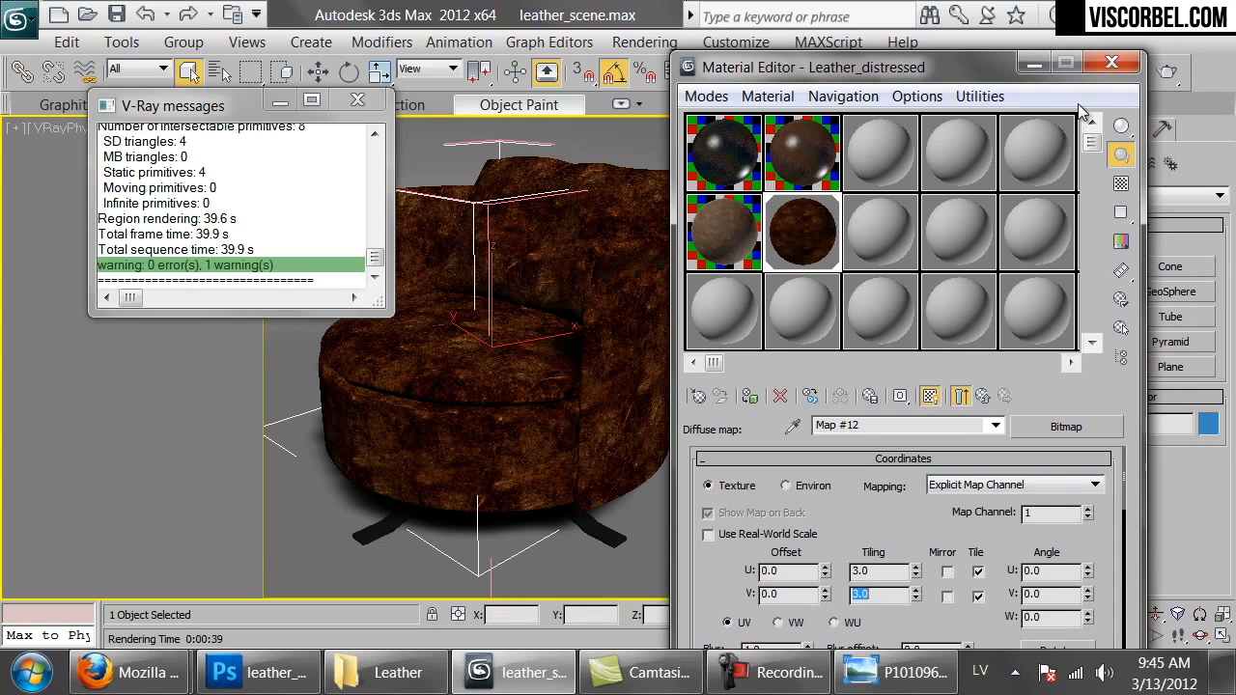
left_click(1166, 72)
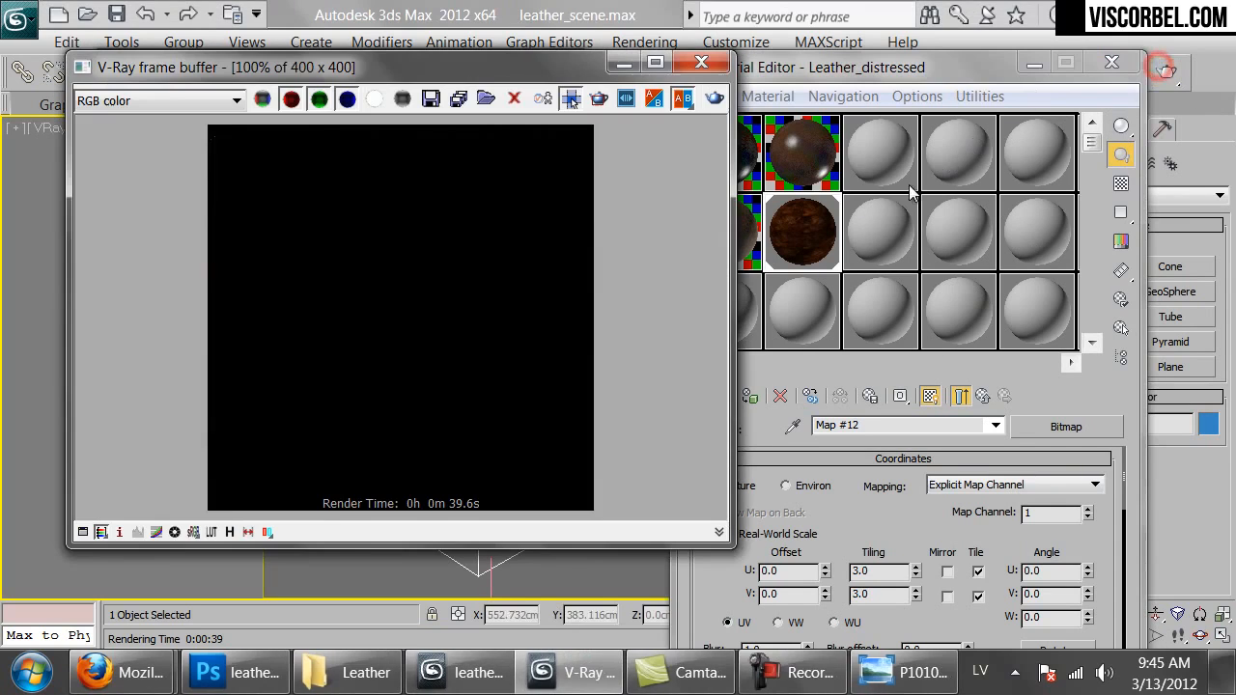
scroll(482, 234, "down", 1)
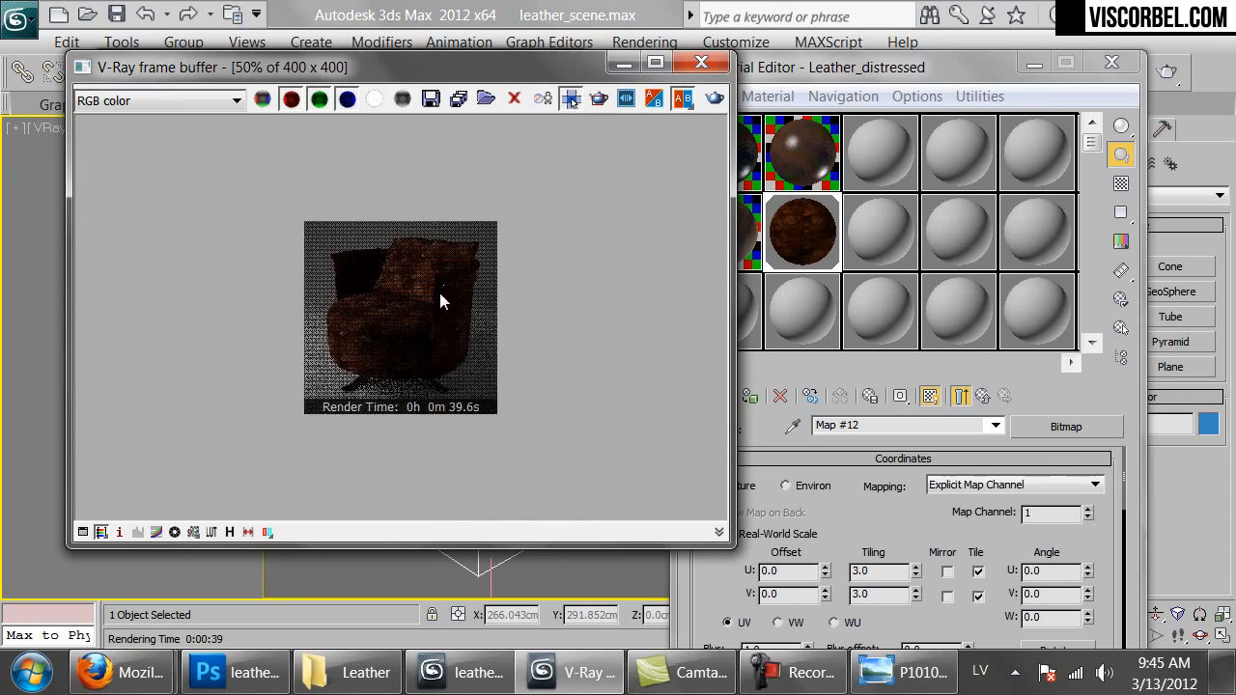
scroll(438, 289, "up", 1)
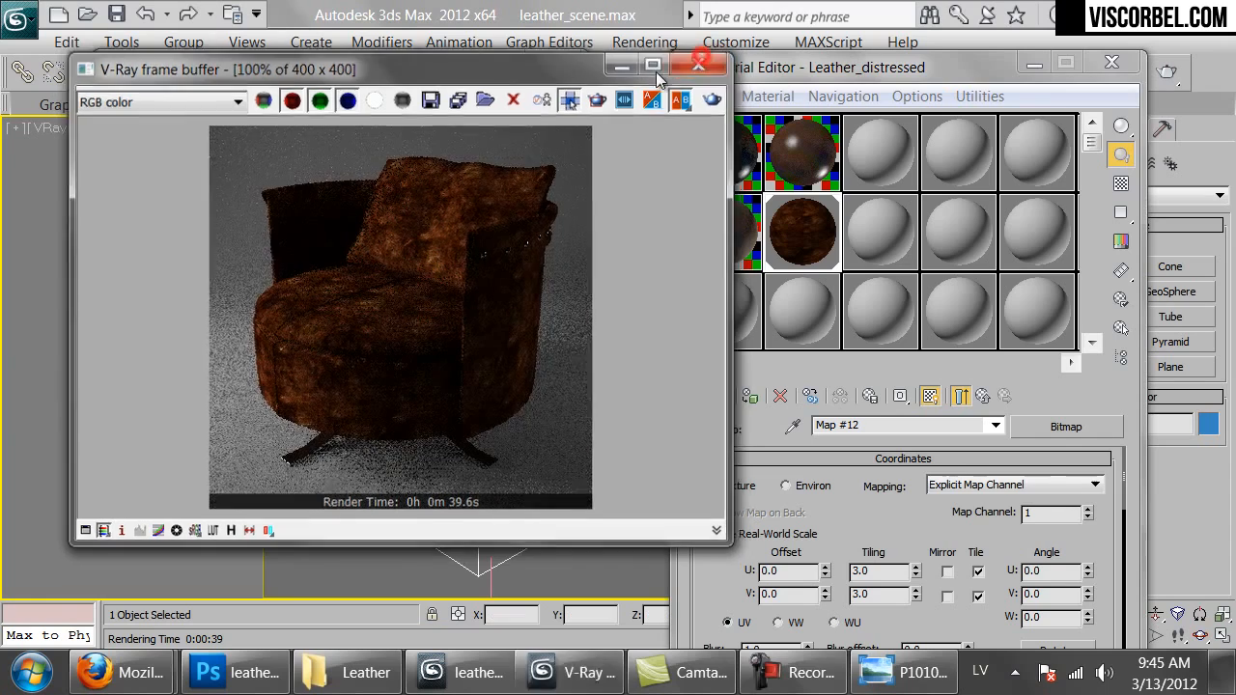
left_click(701, 62)
left_click(524, 102)
Step: Switch to Photoshop and open leather_old.png from the Leather folder
left_click(257, 673)
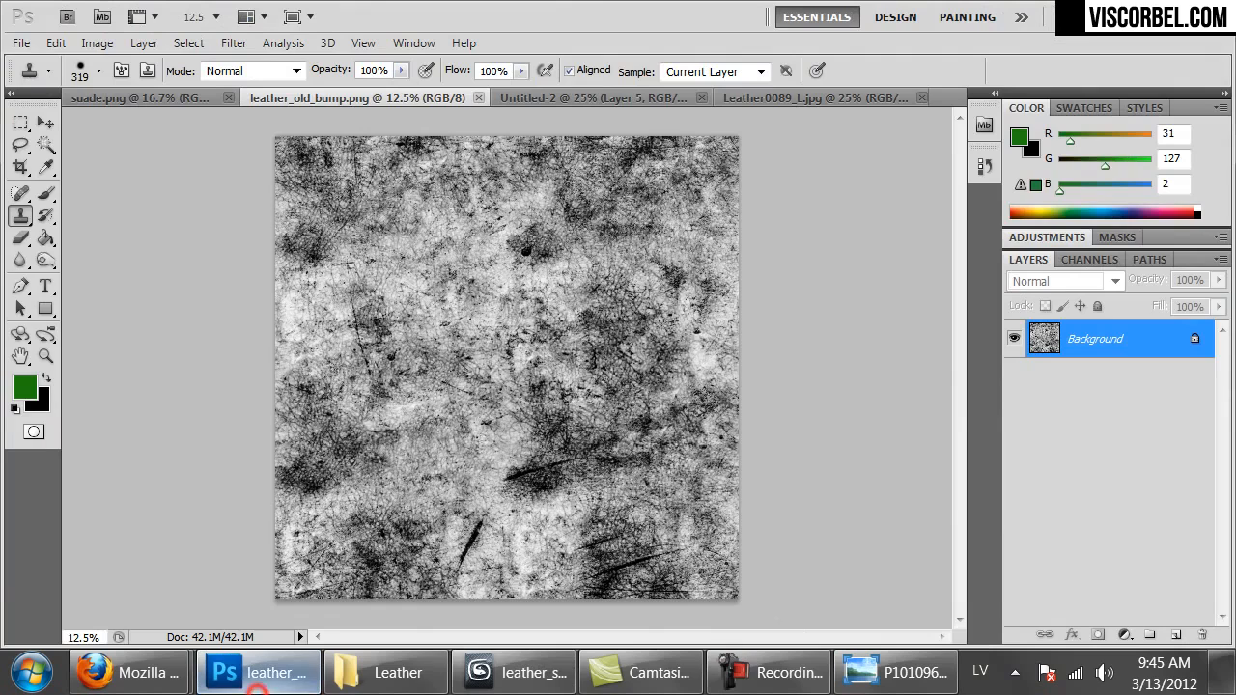
key("ctrl+o")
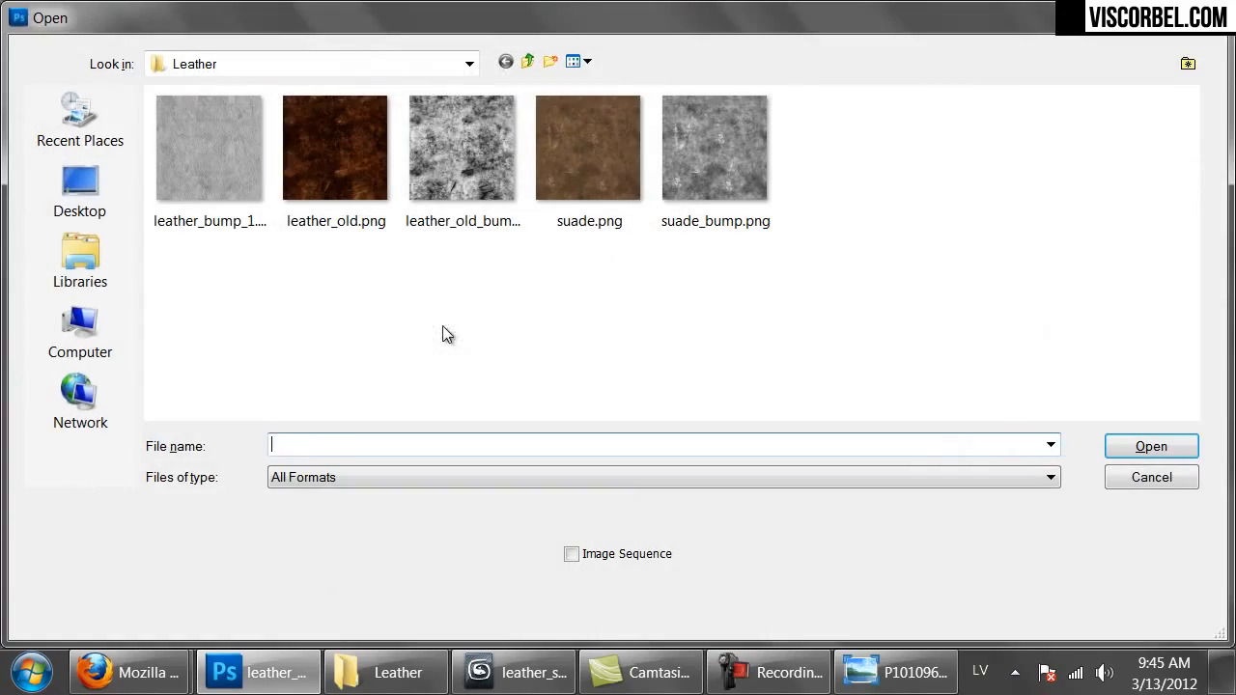
double_click(322, 129)
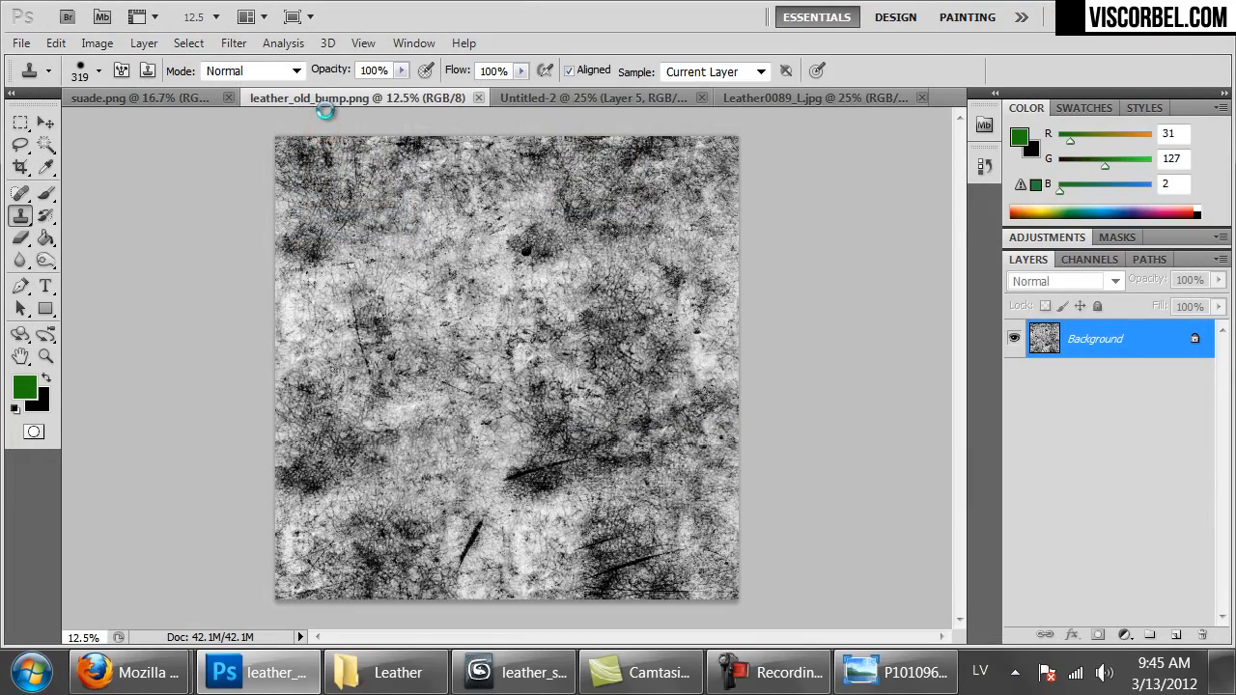
Step: Add a new layer above the leather texture and fill it with dark brown sampled from the image (RGB 63, 29, 10)
left_click(1175, 634)
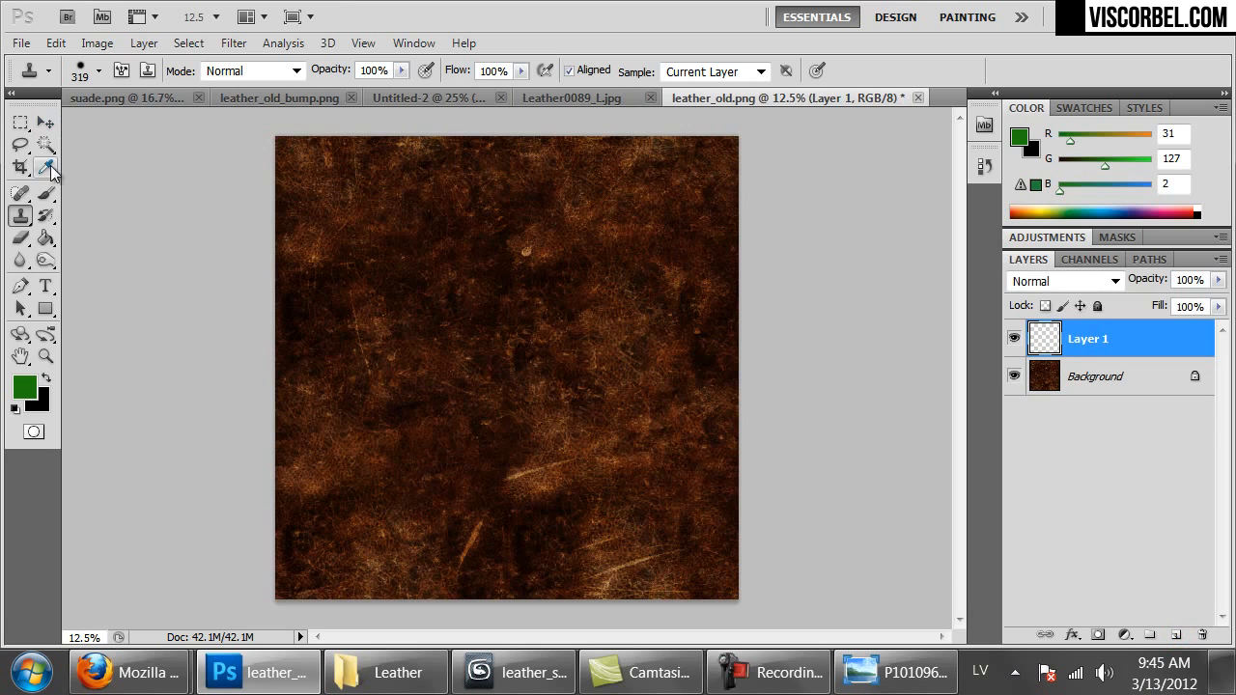
left_click(46, 238)
left_click(619, 424, "alt")
left_click_drag(624, 422, 620, 414, "alt")
left_click(596, 311)
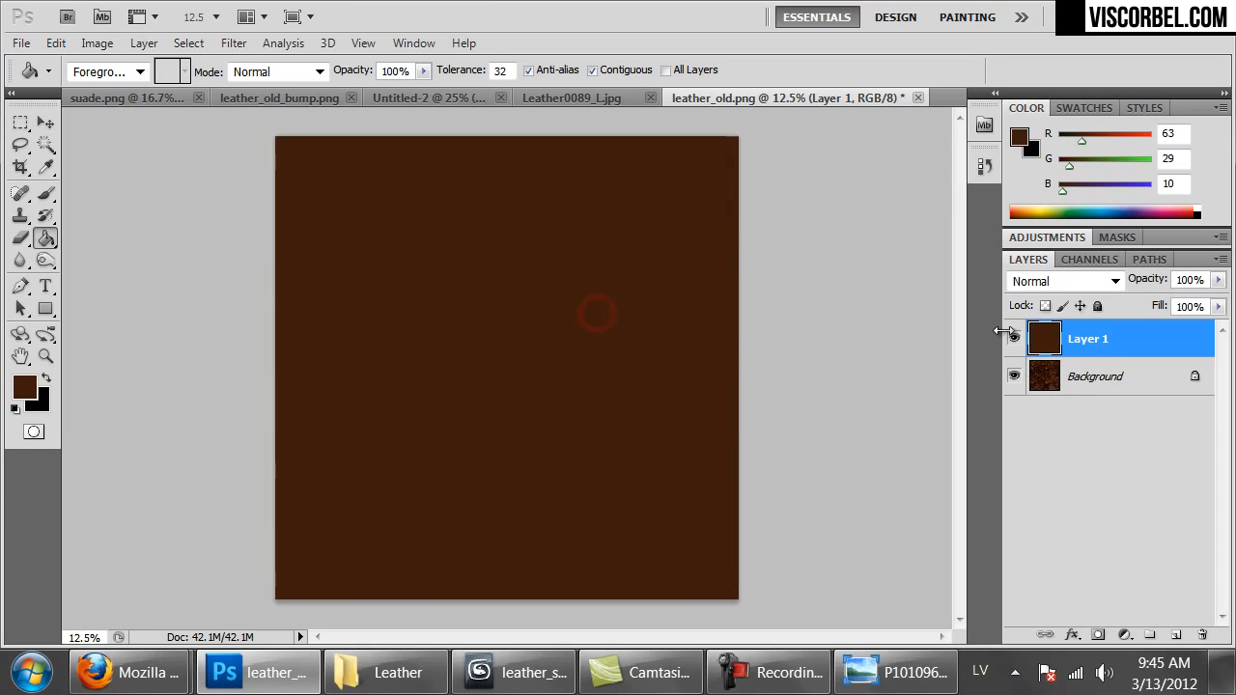
Step: Try blend modes such as Color Burn, Screen, Soft Light and Pin Light on the brown layer, and return it to Normal
left_click(1034, 288)
left_click(1029, 86)
key("Down")
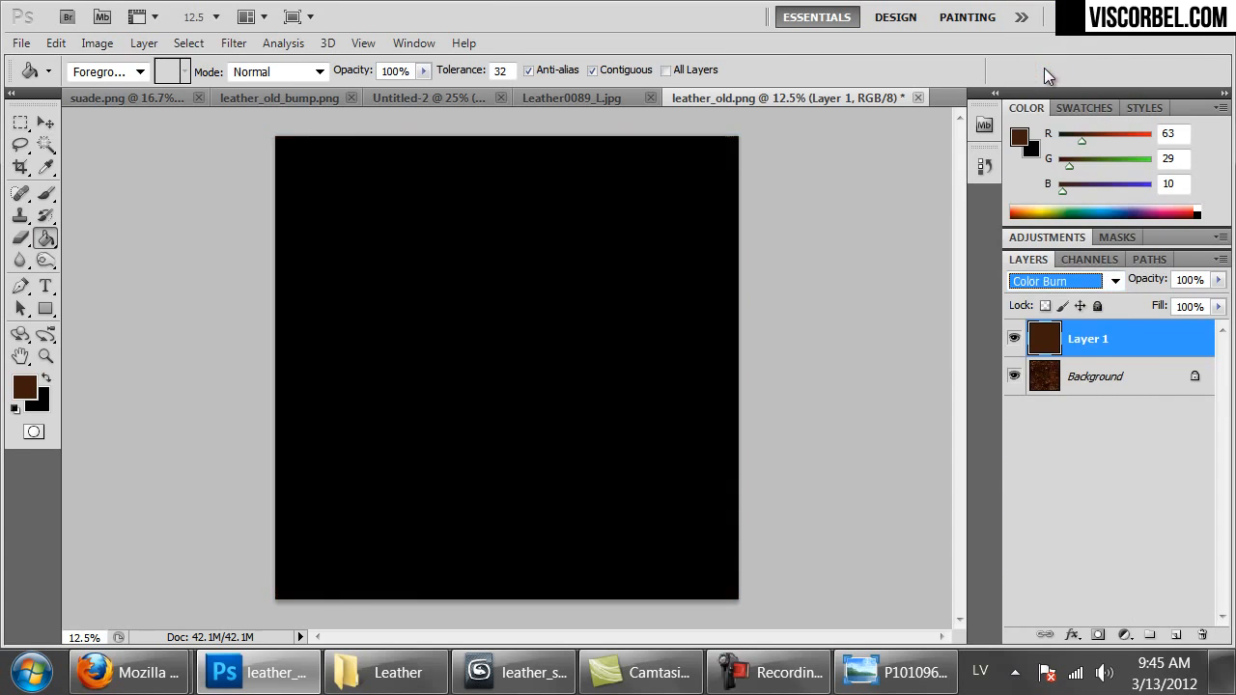
key("Down")
key("Down")
key("Down")
key("Down")
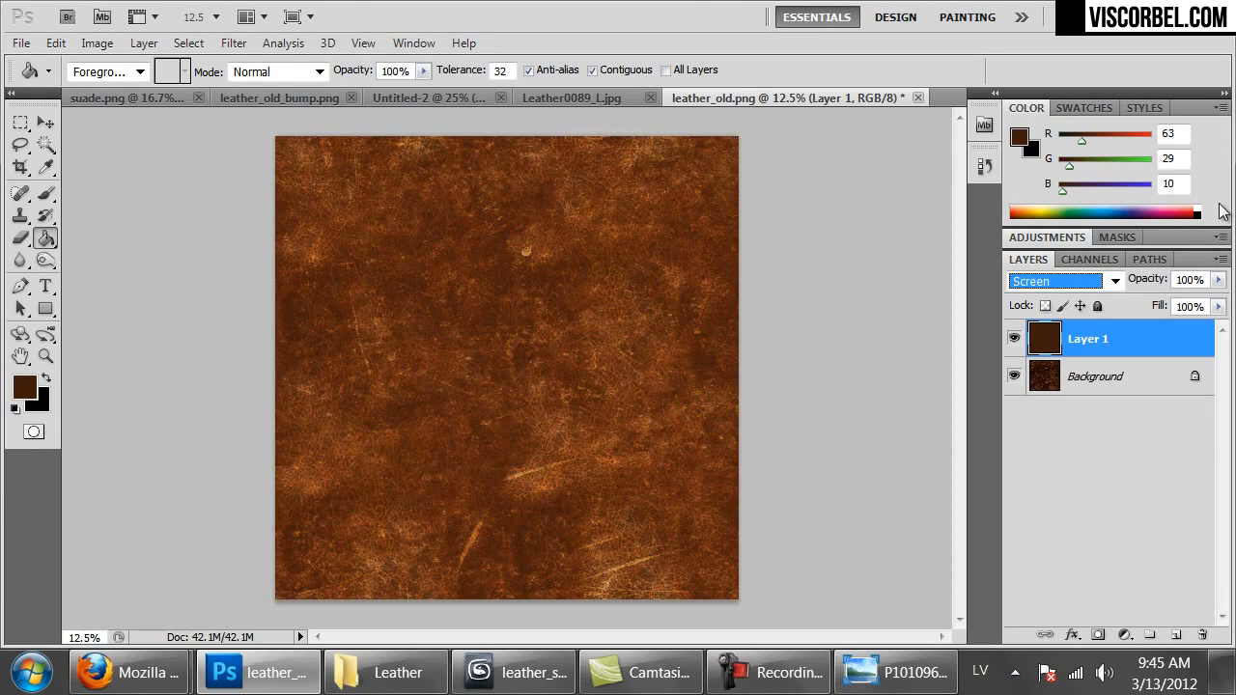
key("Down")
key("Down")
key("Down")
key("Down")
key("Up")
key("Up")
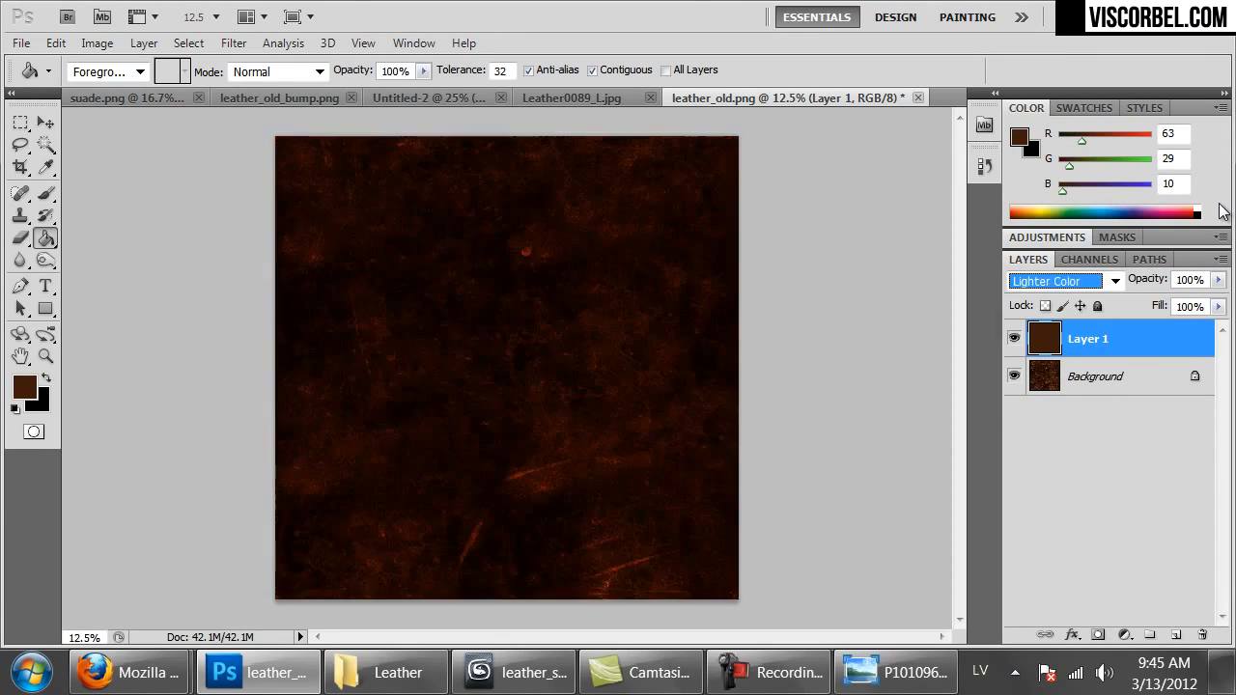
key("Down")
key("Down")
key("Down")
key("Down")
key("Down")
key("Down")
key("Down")
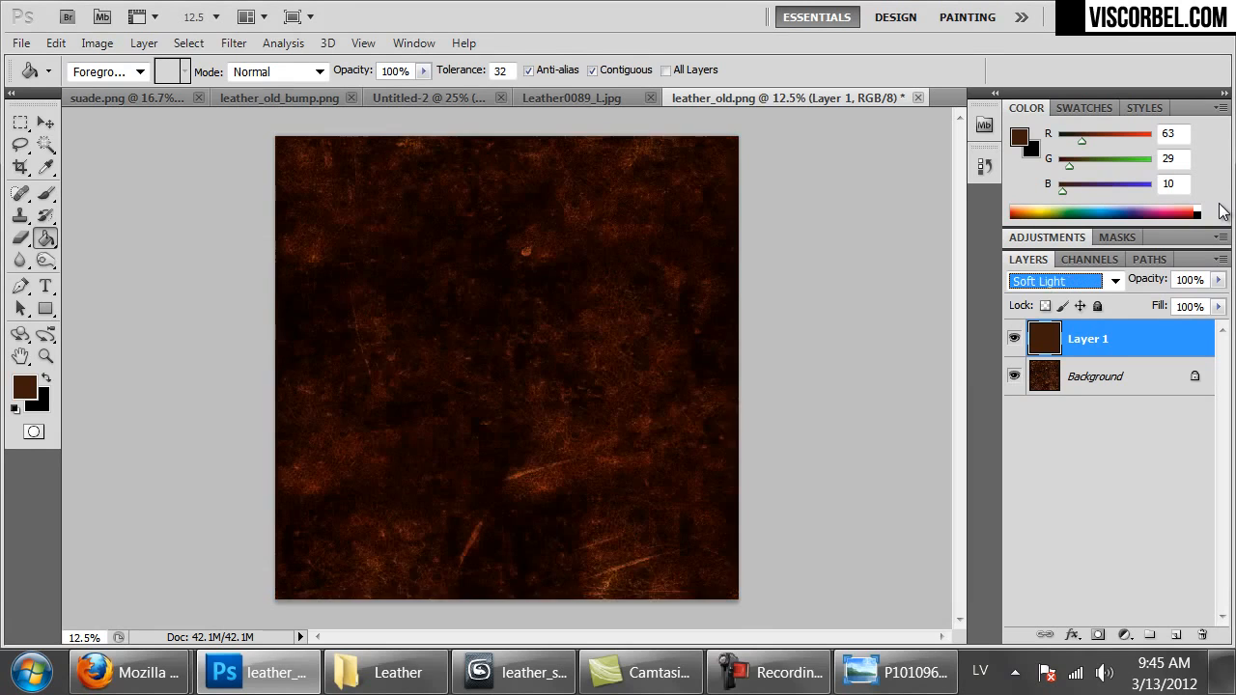
key("Down")
key("Up")
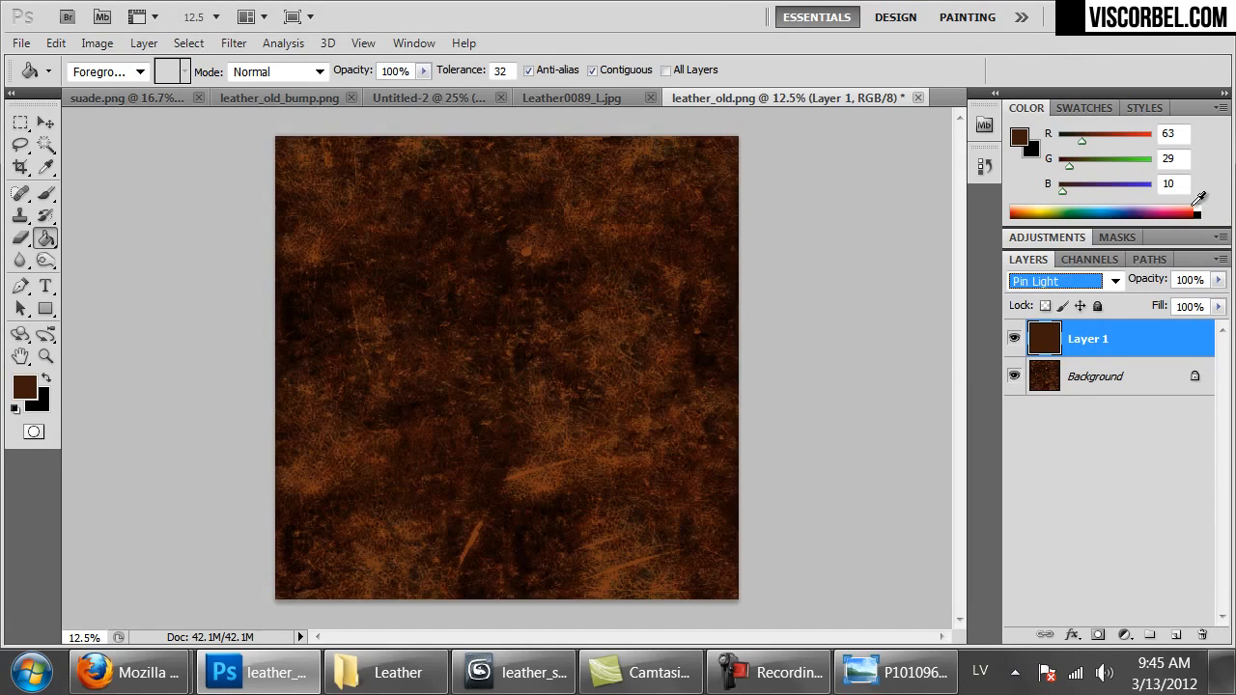
left_click(1077, 282)
left_click(1028, 11)
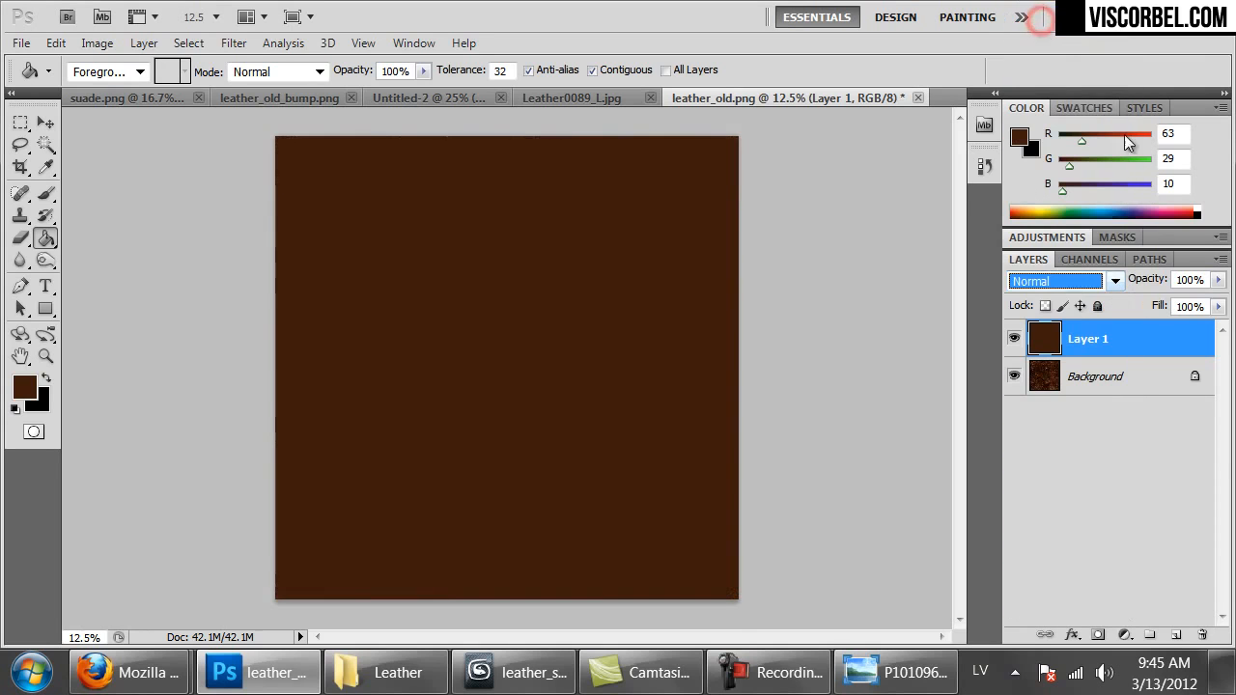
Step: Set the brown fill layer's opacity to 50%
left_click(1197, 280)
type("50")
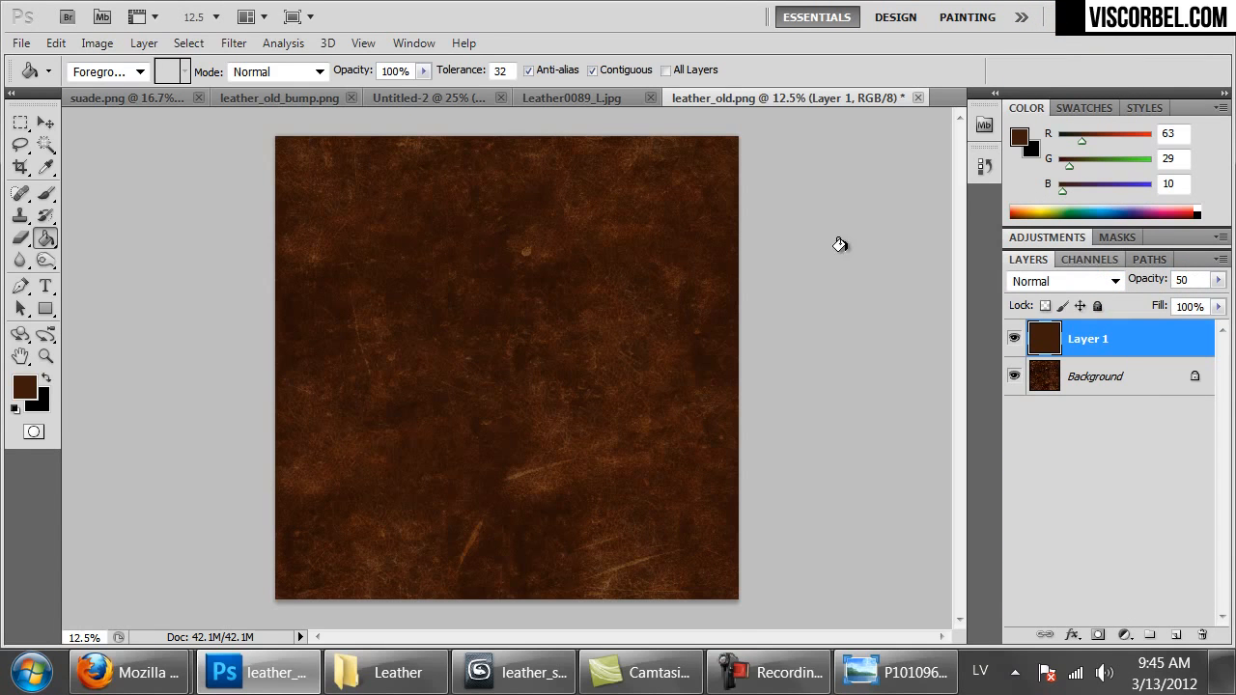
left_click(20, 121)
Step: Save the edited texture in PNG format as leather_old.png, replacing the existing file in the Leather folder
left_click(520, 469)
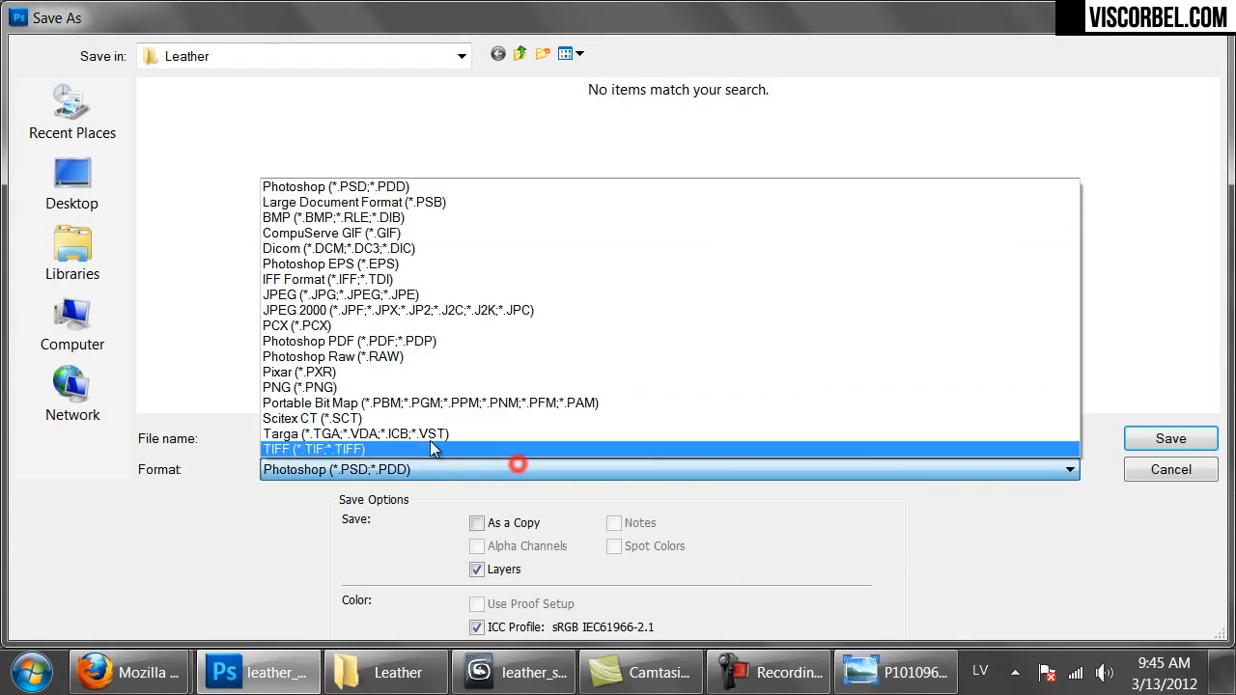
left_click(337, 387)
left_click(367, 138)
double_click(368, 138)
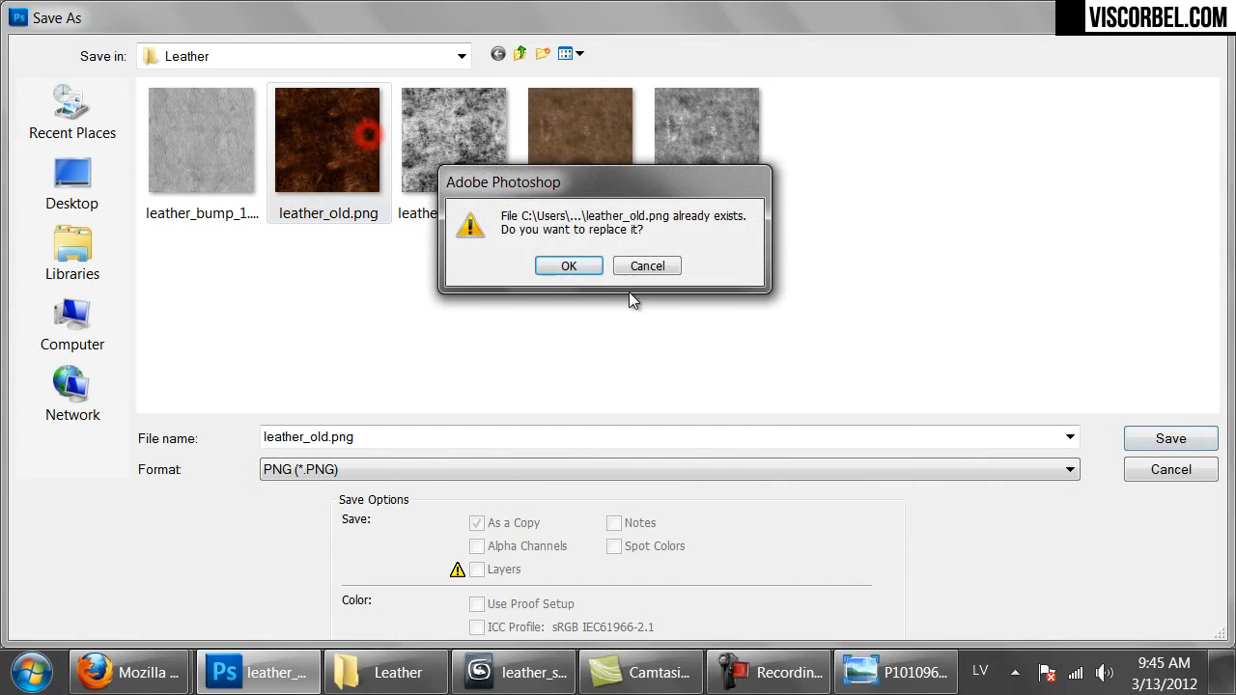
left_click(596, 269)
left_click(646, 225)
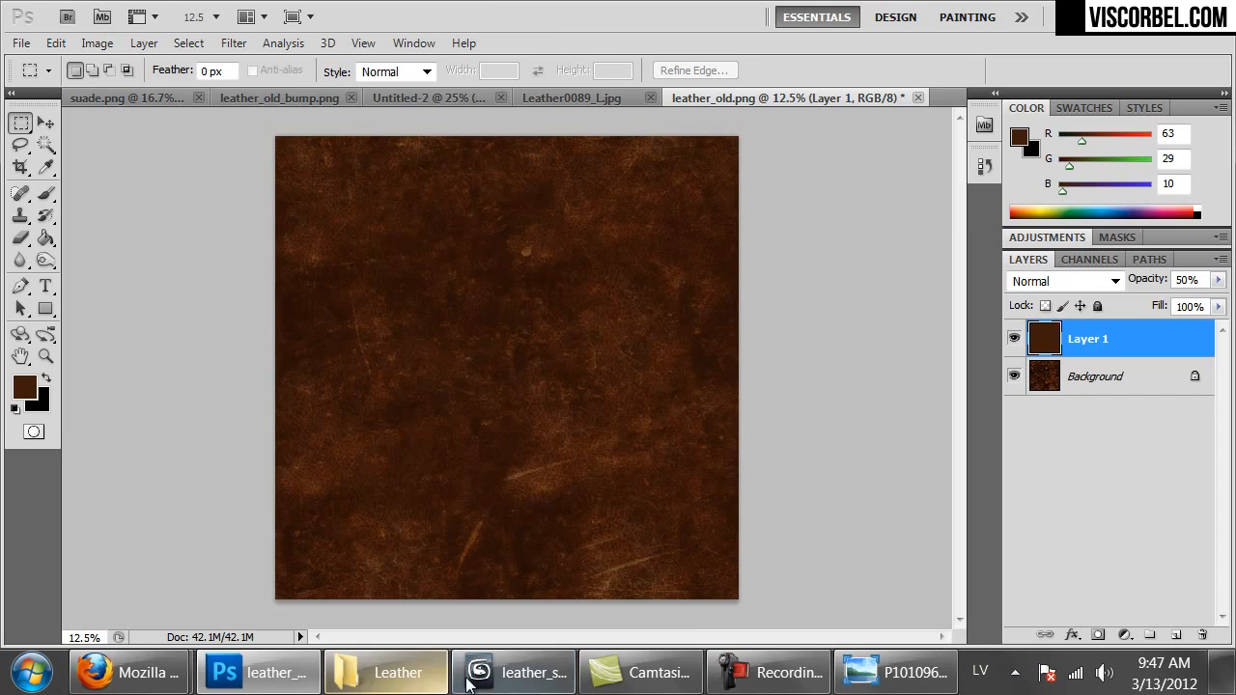
Step: Switch to 3ds Max, open an enlarged preview of the Leather_distressed sample and shrink its window to uncover the chair
left_click(514, 673)
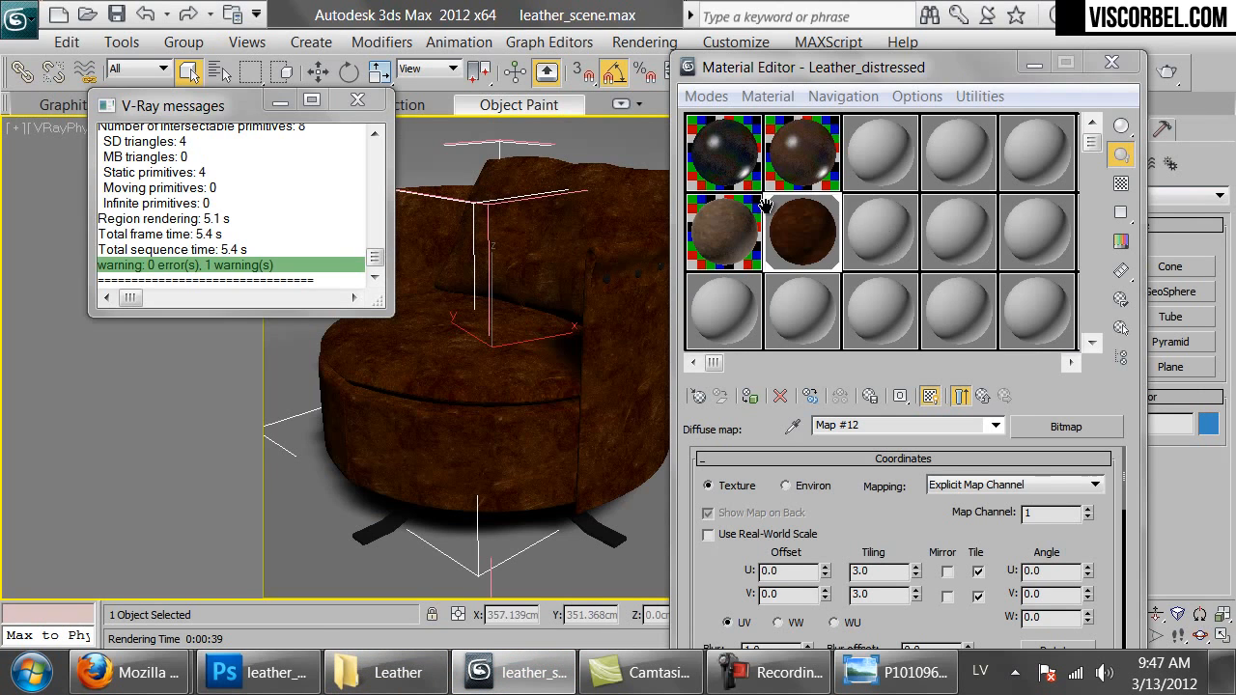
double_click(786, 242)
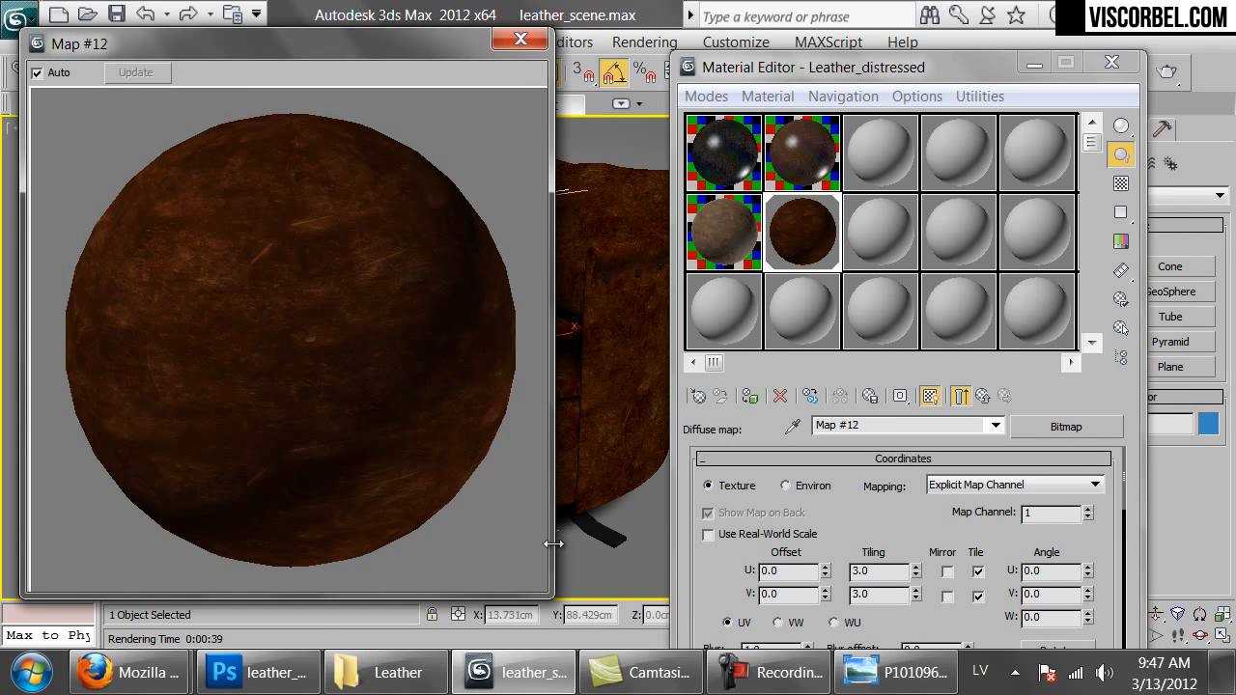
left_click(546, 598)
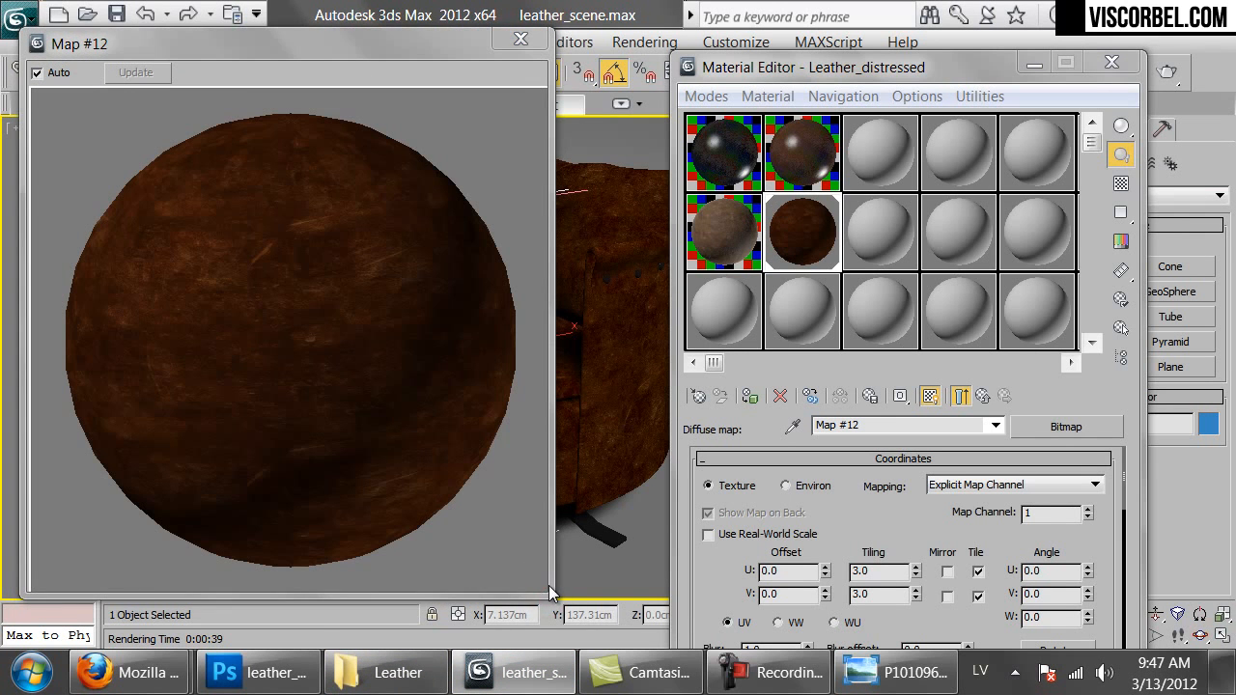
left_click_drag(547, 593, 415, 460)
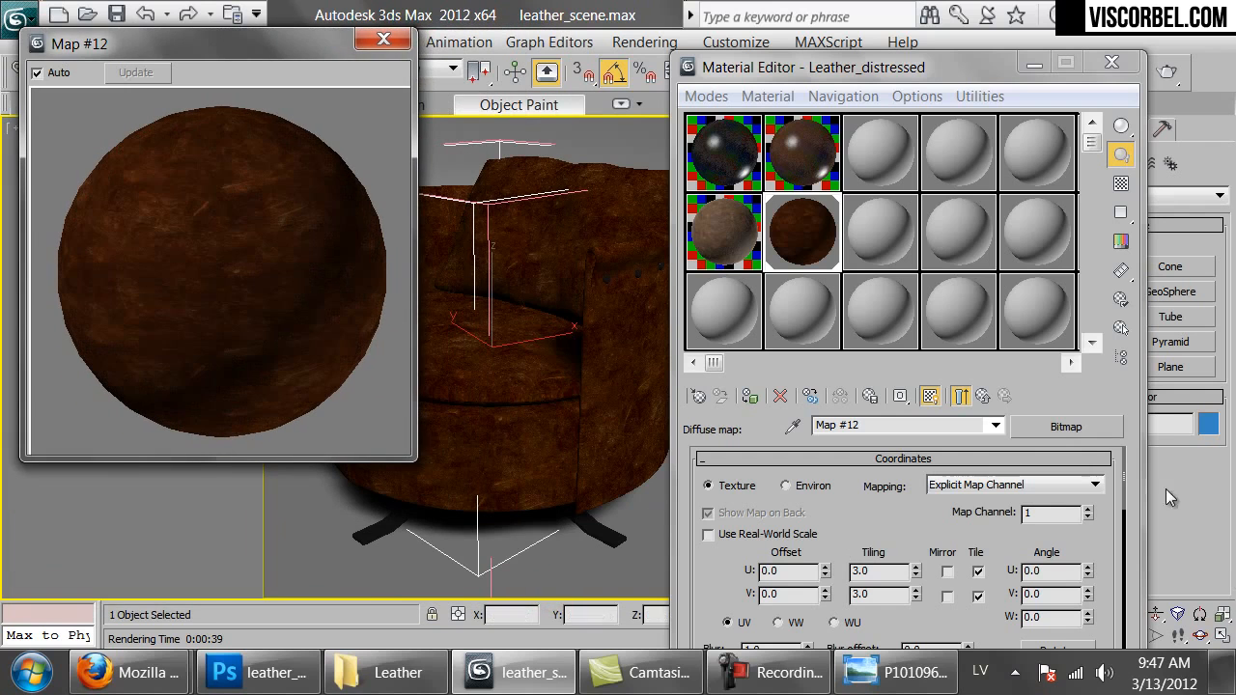
Step: Assign leather_old_bump.png as a Bitmap in the Bump slot of the Leather_distressed material
left_click(982, 396)
left_click_drag(927, 576, 920, 462)
scroll(920, 464, "down", 5)
left_click(875, 469)
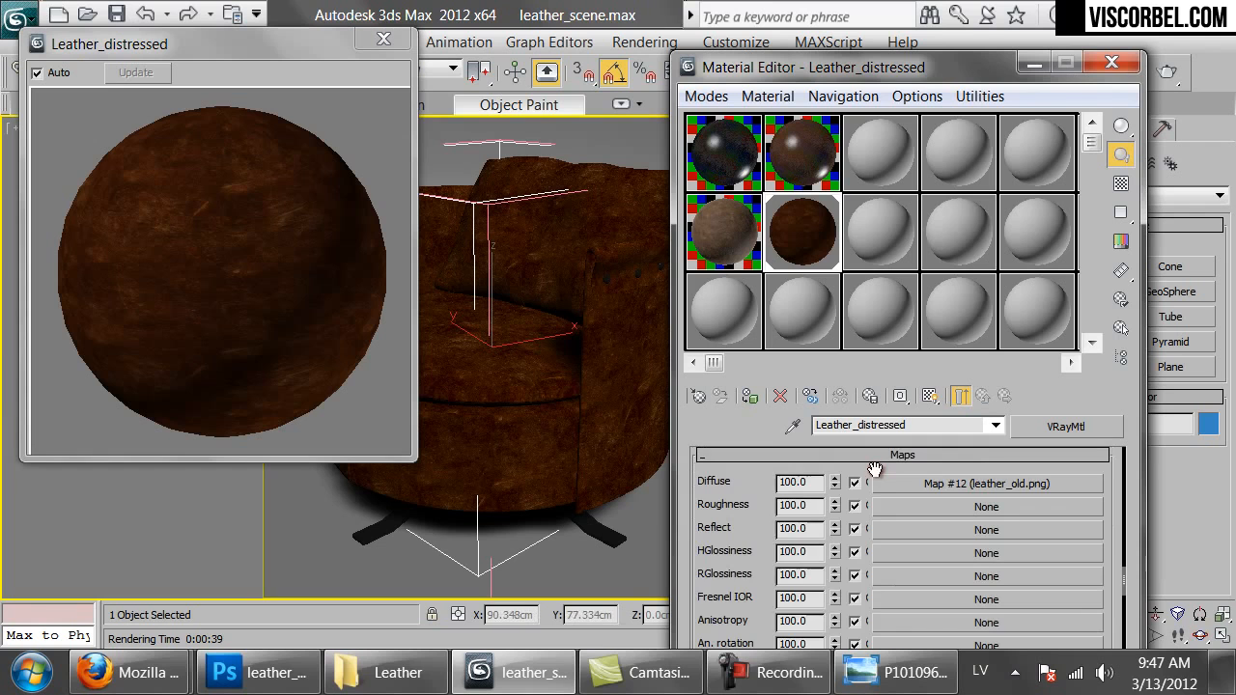
left_click_drag(736, 559, 751, 265)
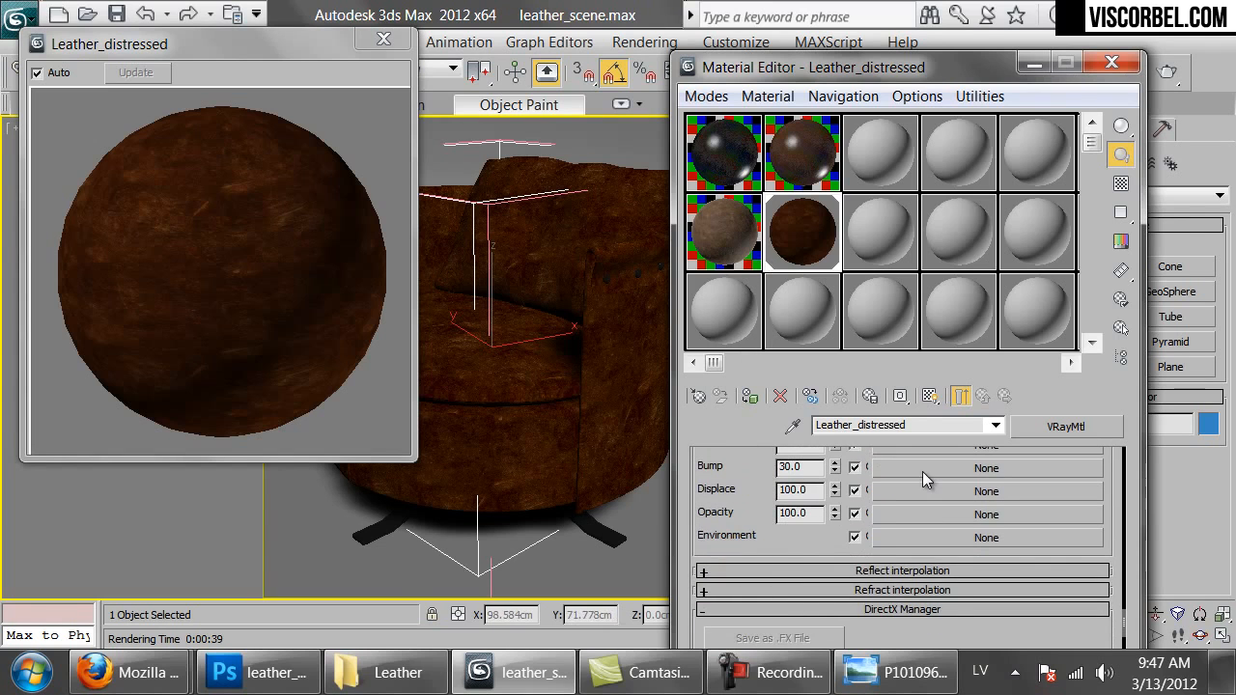
left_click(923, 470)
left_click(450, 189)
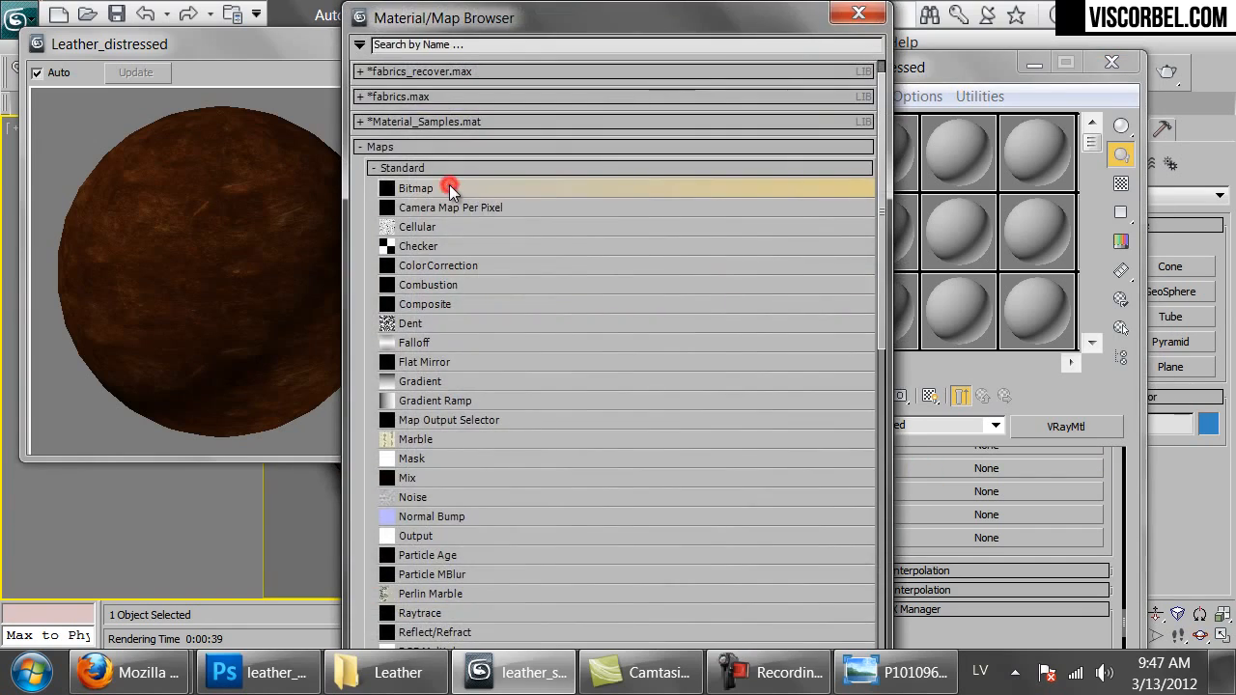
left_click(449, 188)
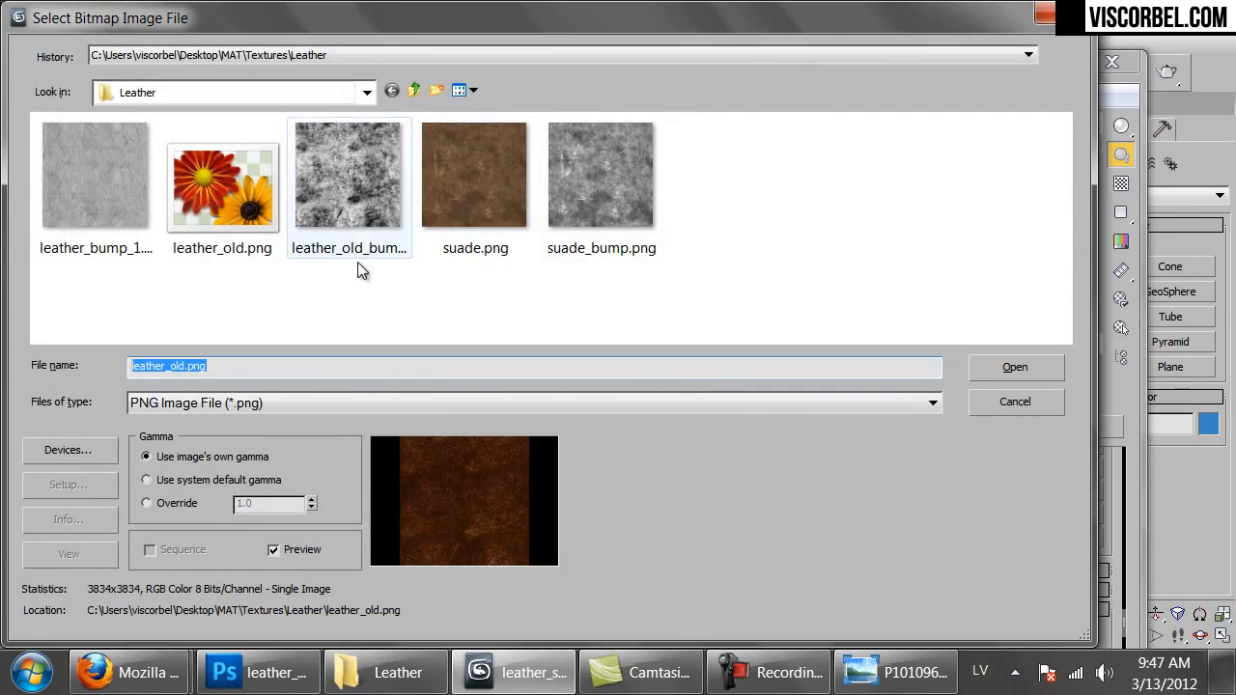
double_click(340, 155)
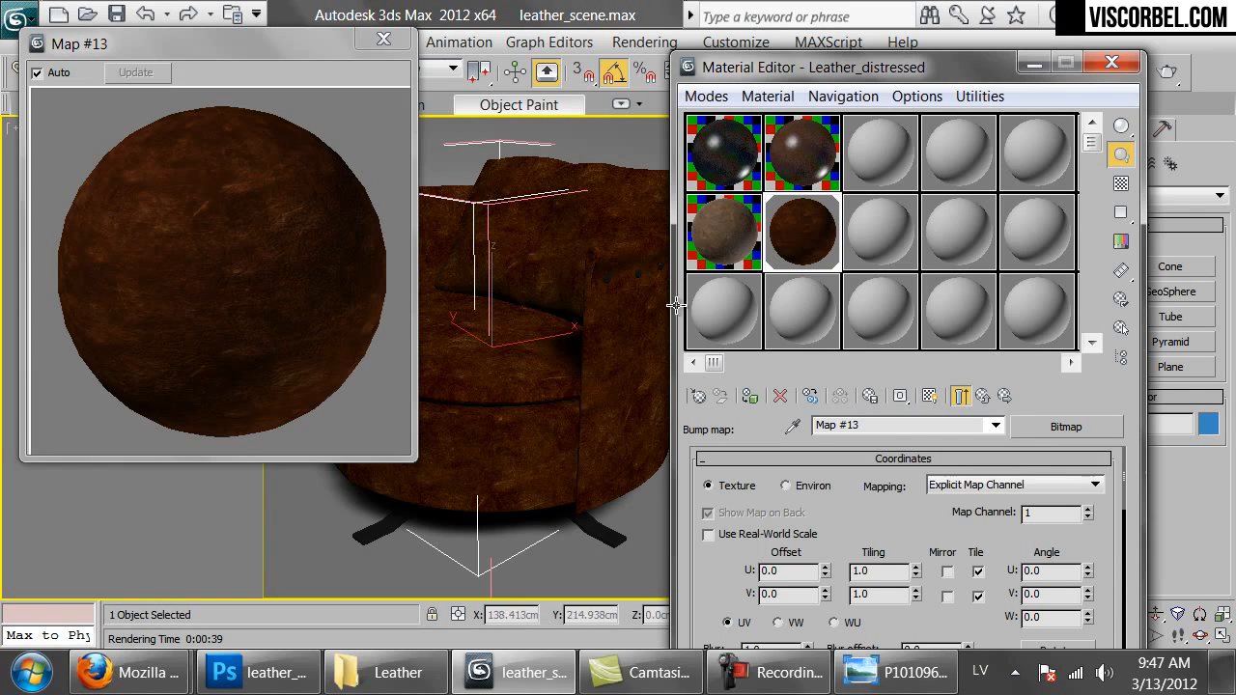
Step: Set the bump bitmap's U and V tiling to 3.0 and return to the Leather_distressed material's settings
left_click(886, 572)
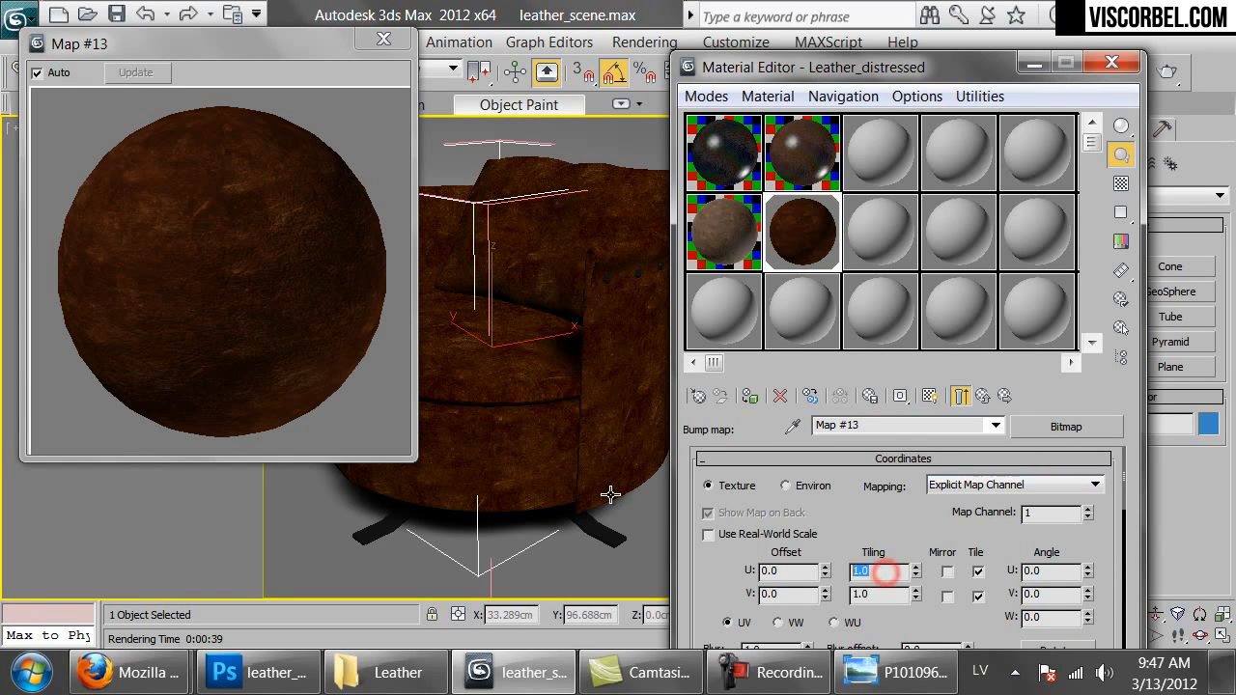
type("3")
key("Tab")
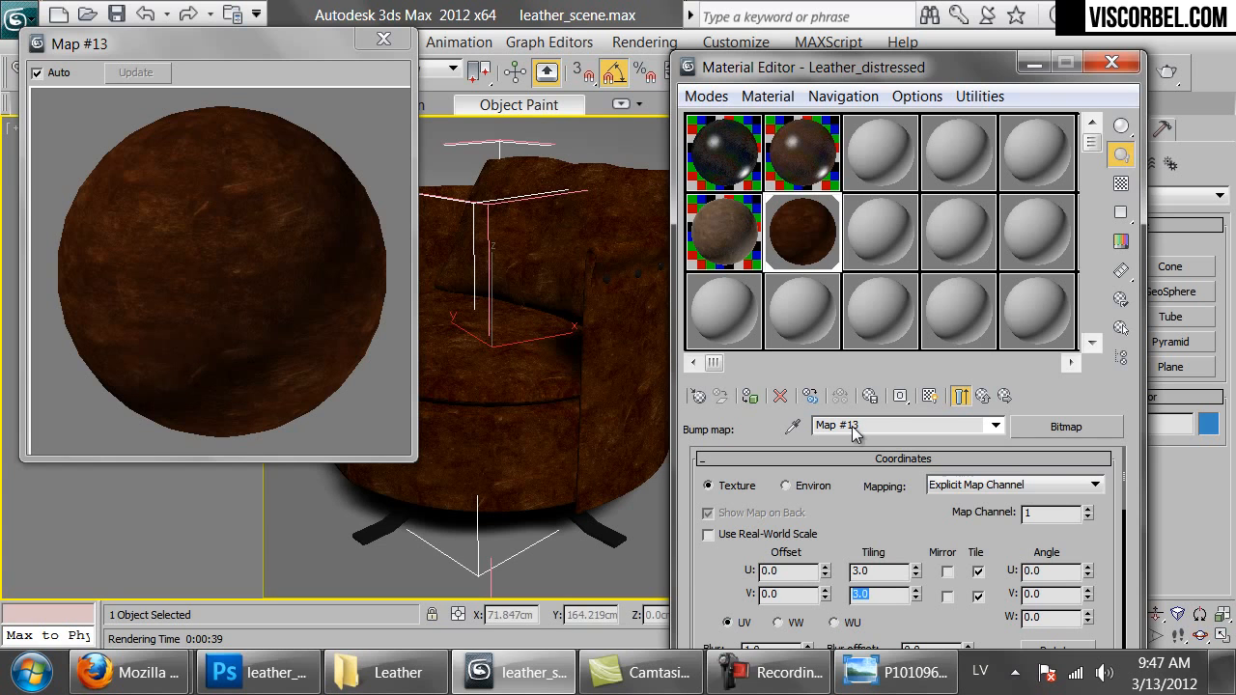
left_click(983, 396)
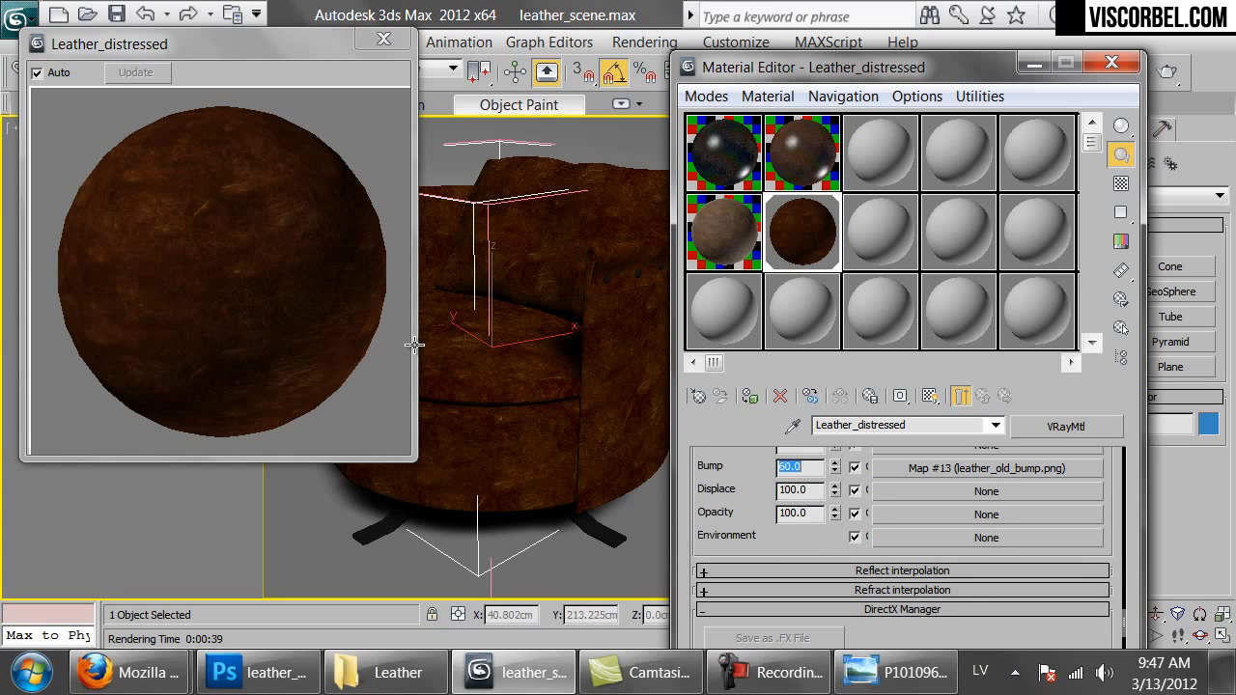
Step: Enlarge the Leather_distressed sample preview and check the tiling of the diffuse bitmap
left_click_drag(405, 459, 546, 584)
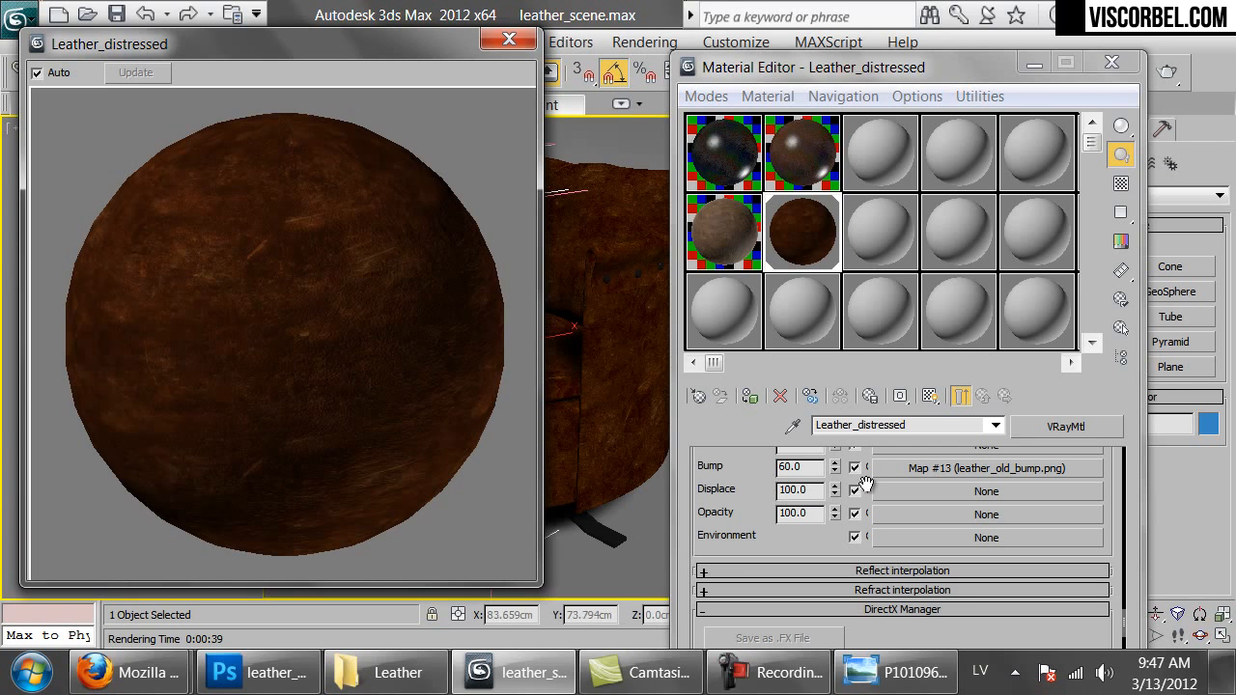
scroll(980, 501, "up", 5)
left_click(979, 499)
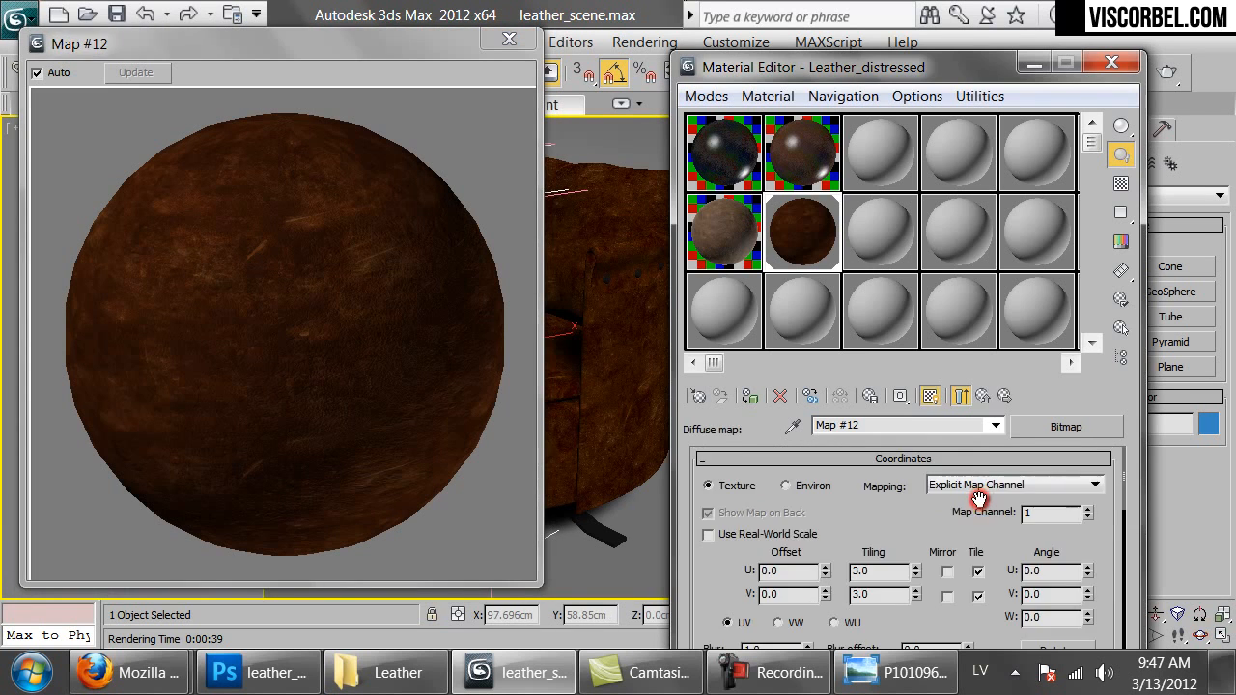
left_click(985, 396)
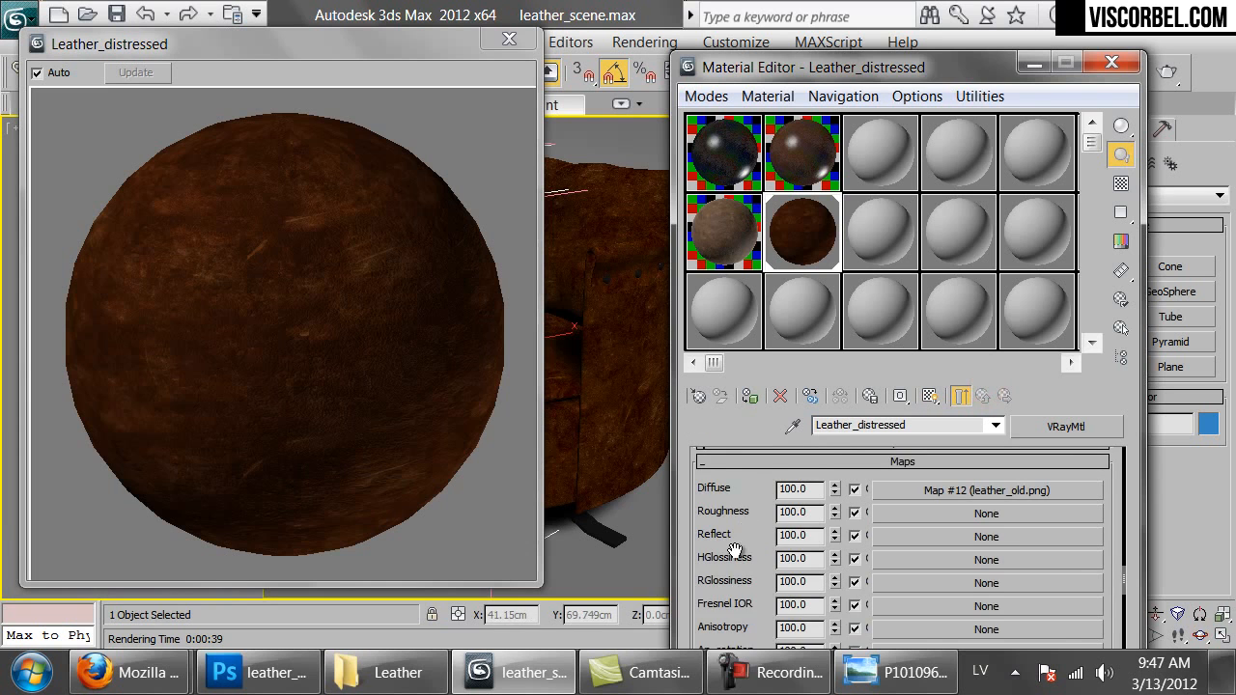
Step: Copy the leather_old_bump.png map from the Bump slot into the Reflect slot and set the Reflect map amount to 20
scroll(734, 541, "down", 10)
scroll(890, 487, "up", 2)
right_click(906, 478)
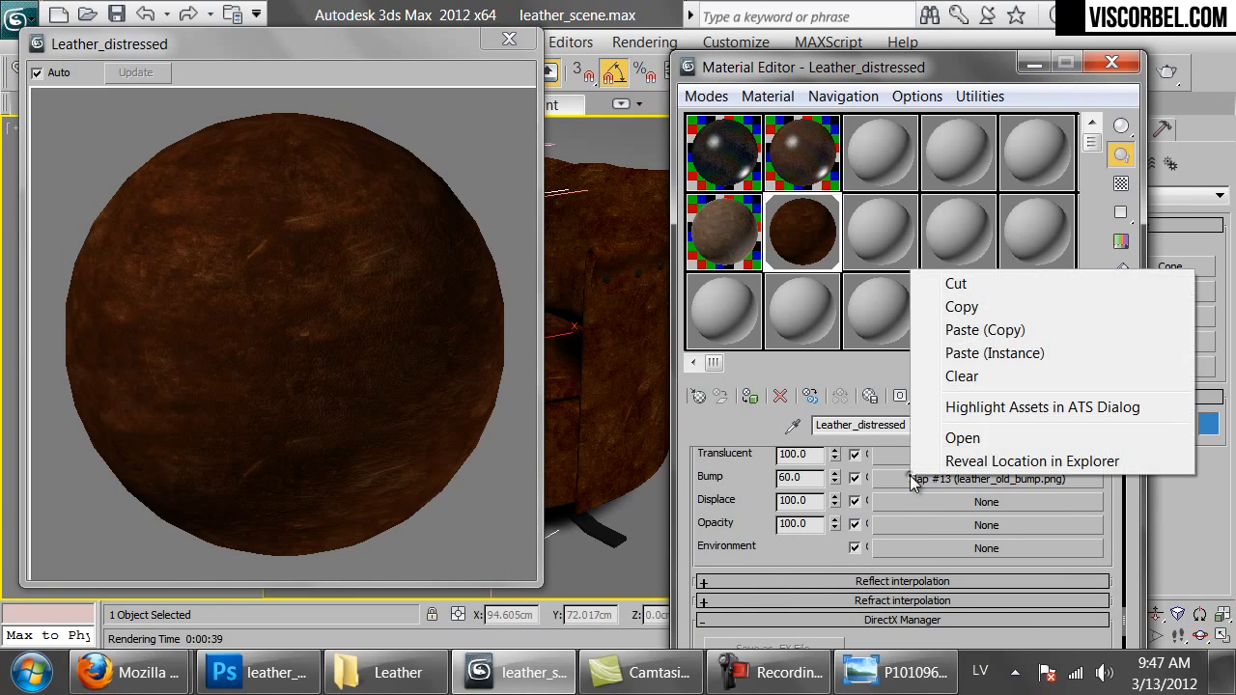
left_click(965, 307)
scroll(801, 475, "up", 5)
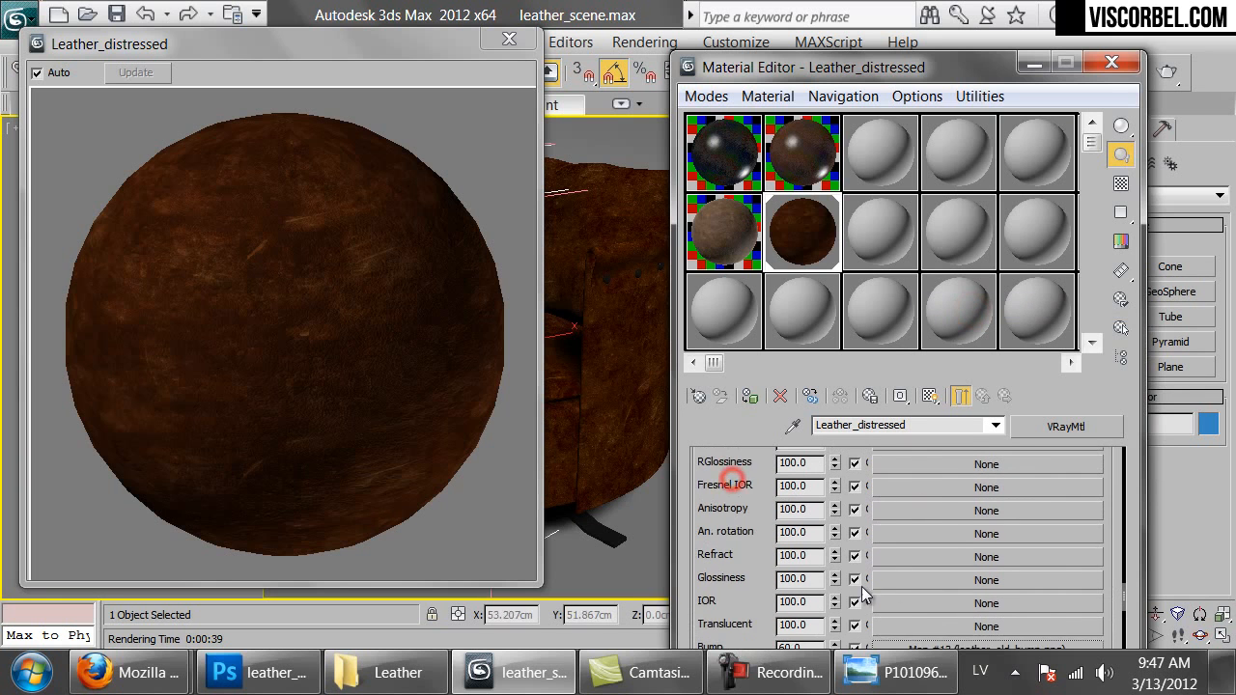
right_click(908, 504)
left_click(951, 512)
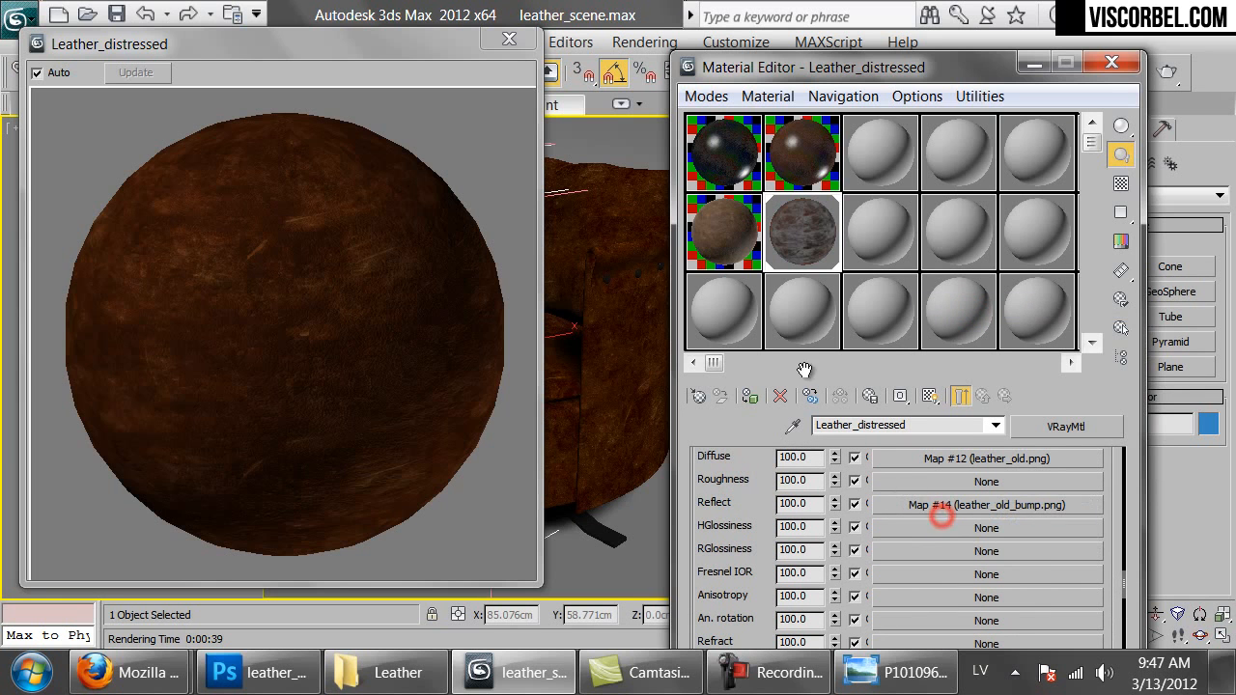
double_click(809, 502)
type("20")
key("Return")
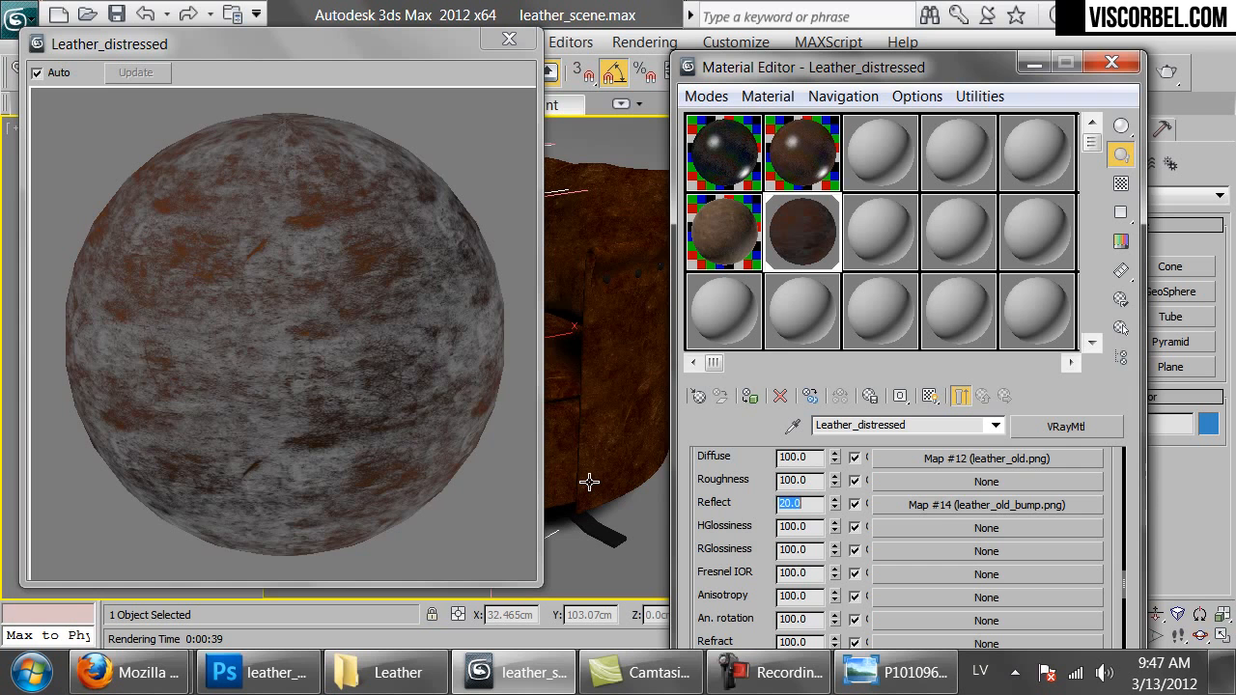
Step: Set the reflection glossiness to 0.8 and enable Fresnel reflections with an unlocked Fresnel IOR of 3.5
scroll(818, 534, "up", 15)
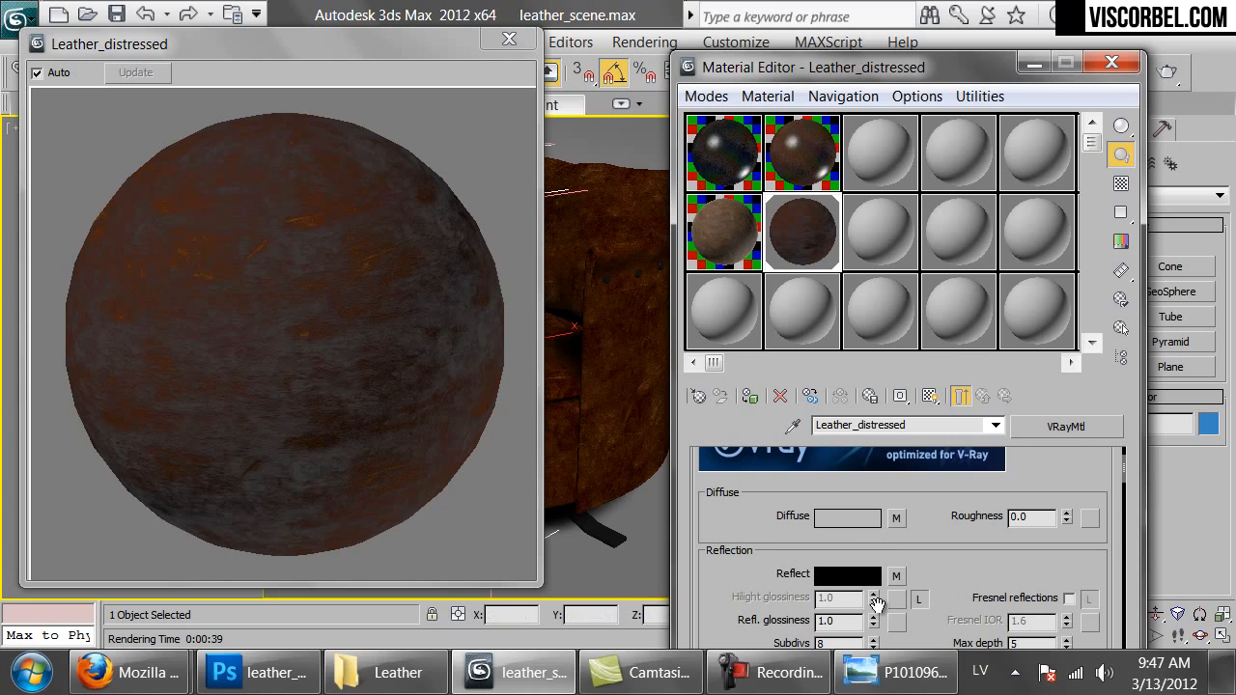
left_click_drag(876, 623, 876, 644)
left_click(1069, 598)
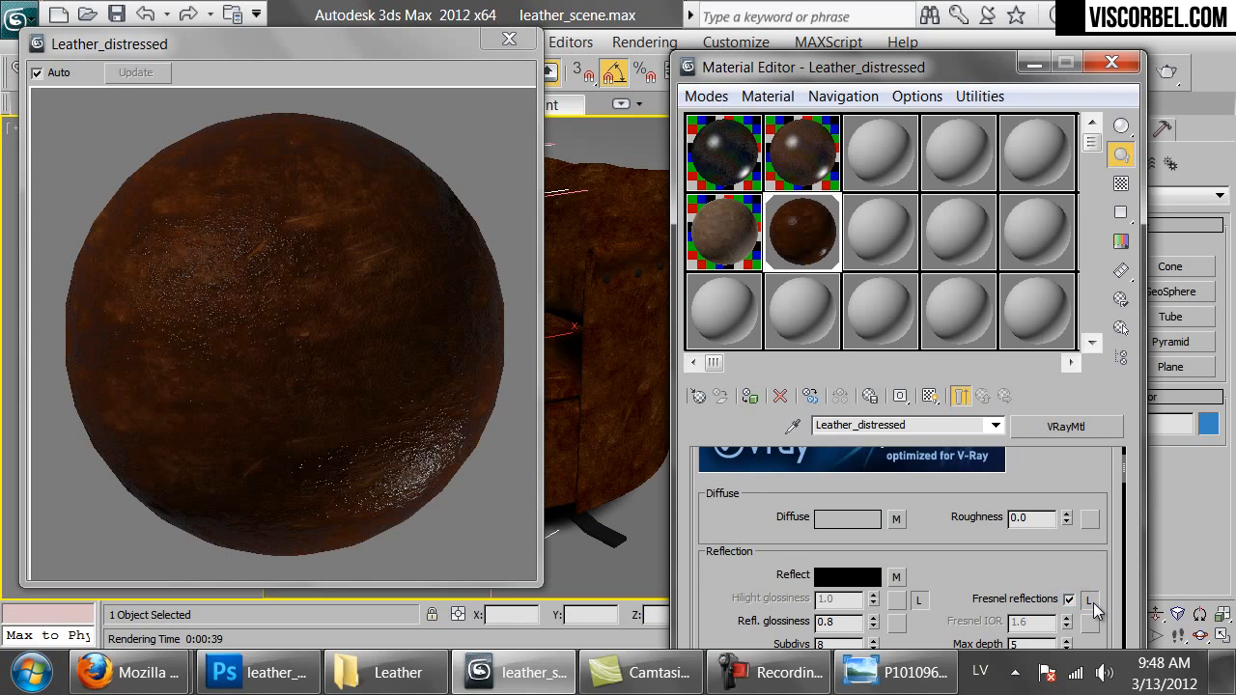
left_click(1088, 599)
left_click(1023, 621)
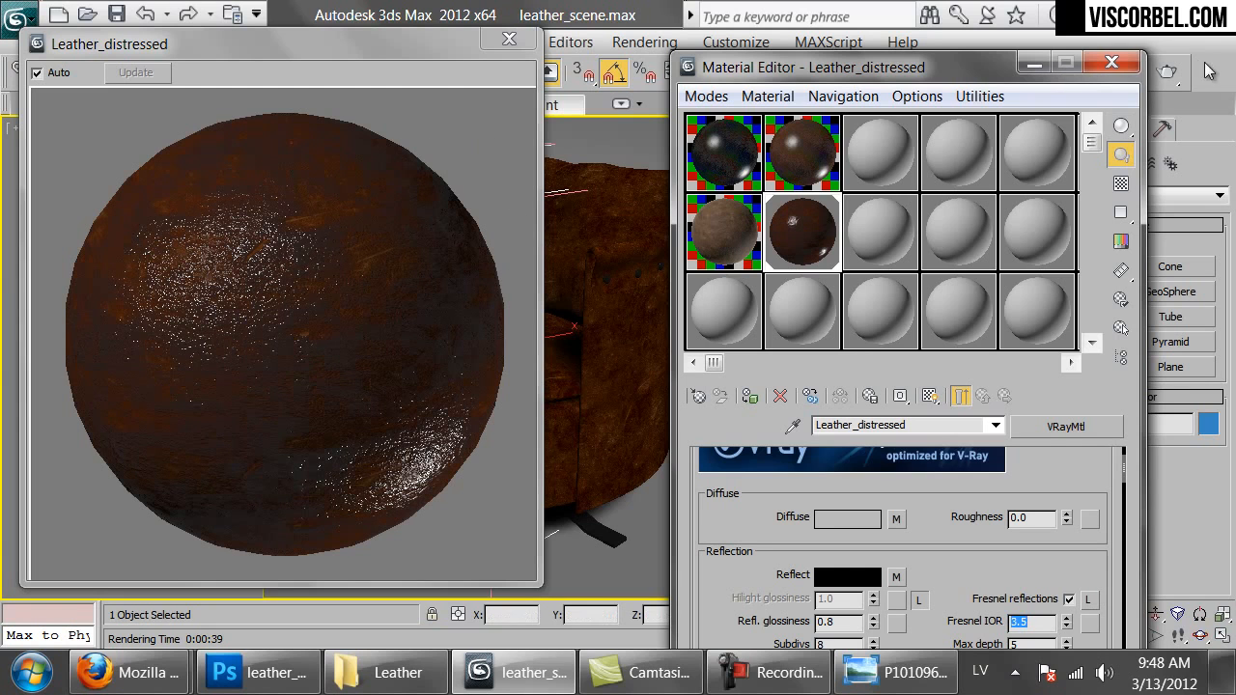
Step: Render the chair to examine the leather's reflections and bump, then close the render and sample preview windows
left_click(1166, 70)
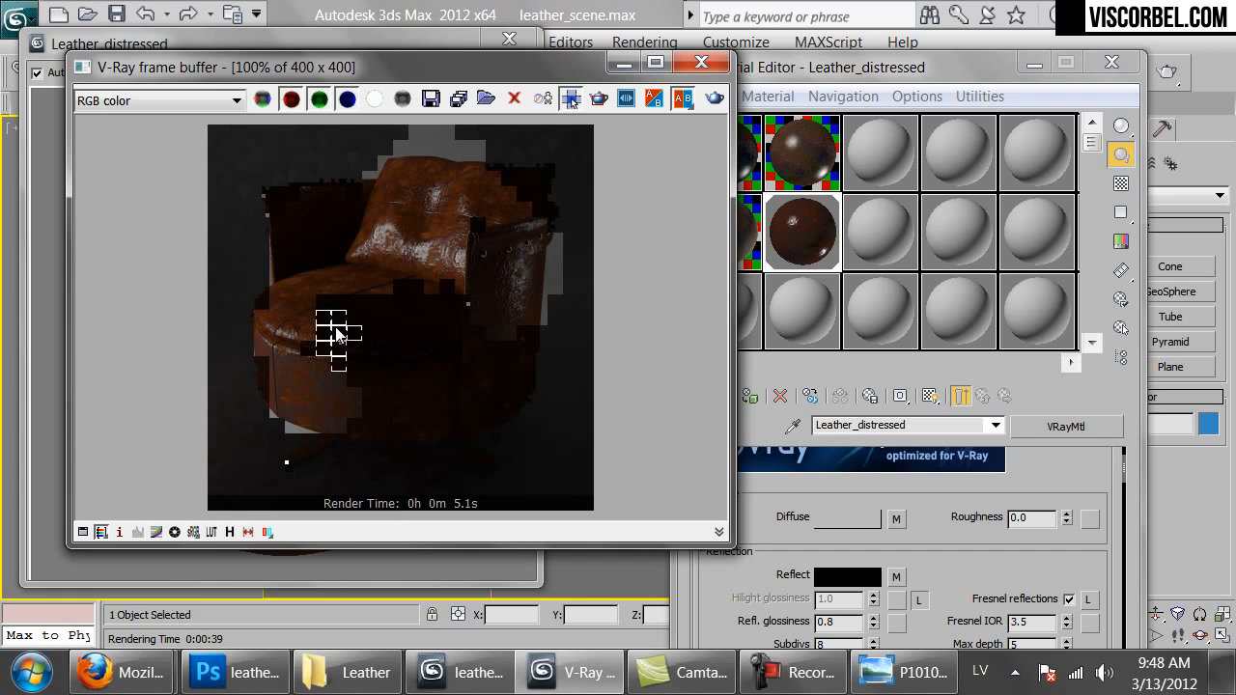
left_click(304, 37)
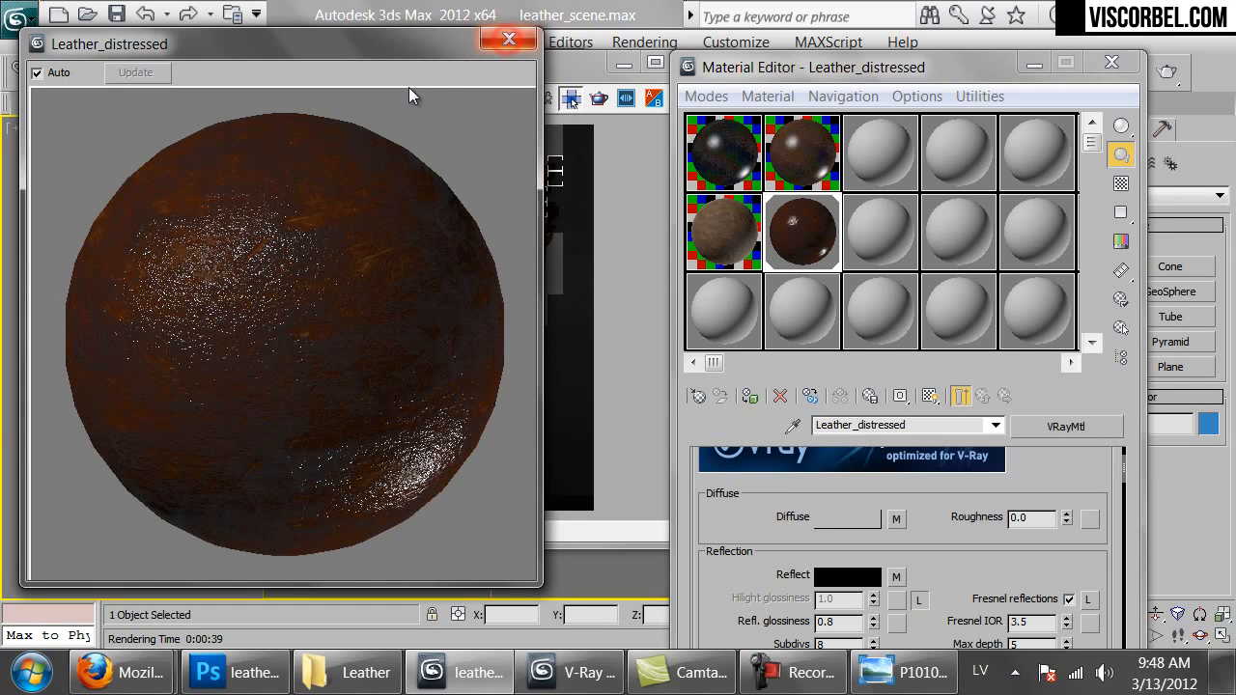
left_click(591, 62)
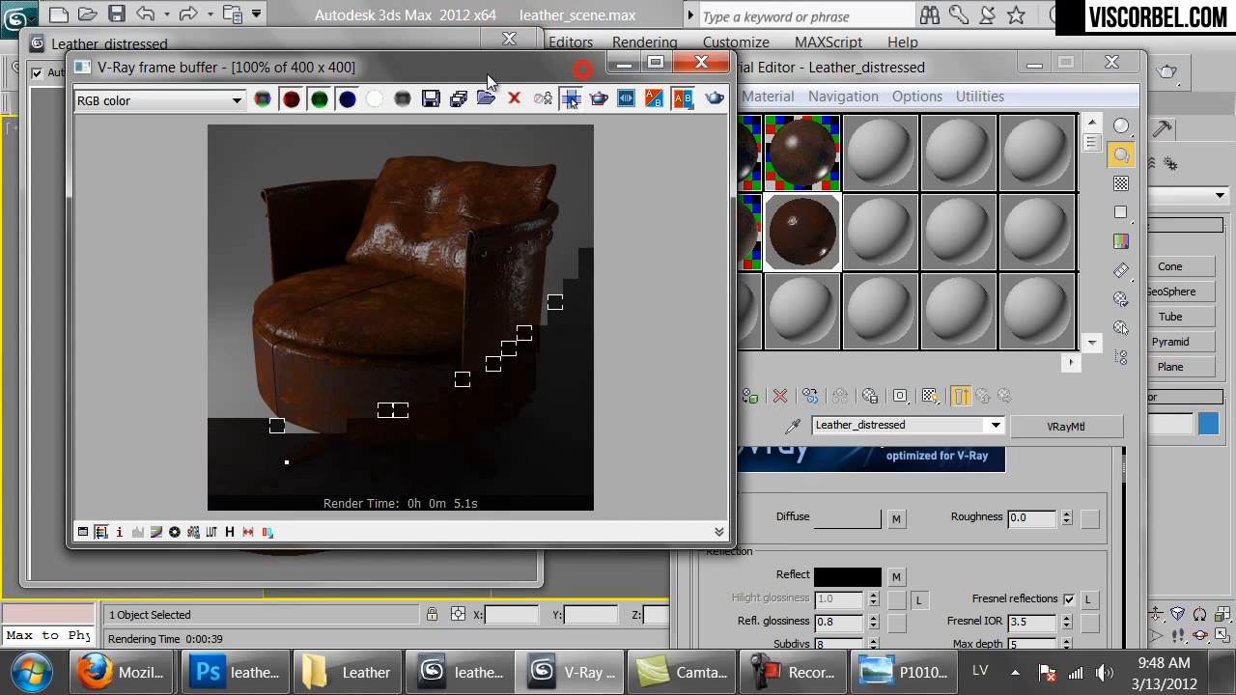
left_click(702, 63)
left_click(558, 101)
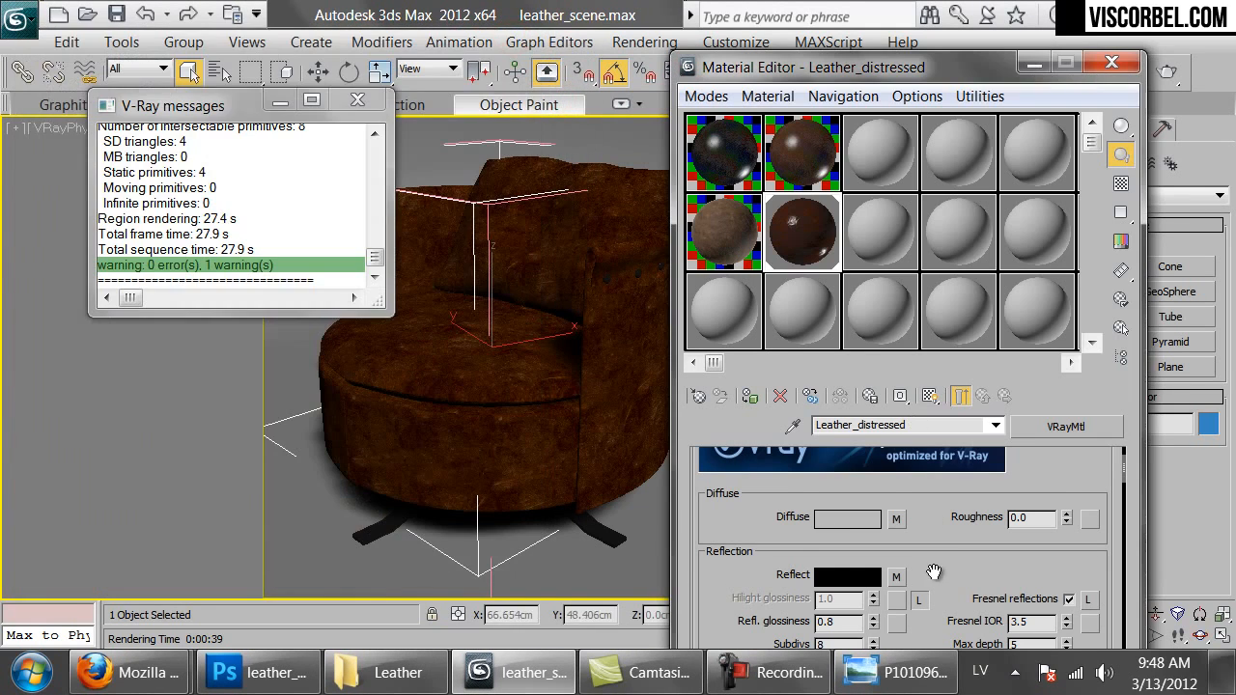
Step: Raise the Leather_distressed reflection colour to a dark grey with a value of 5
left_click_drag(941, 574, 954, 508)
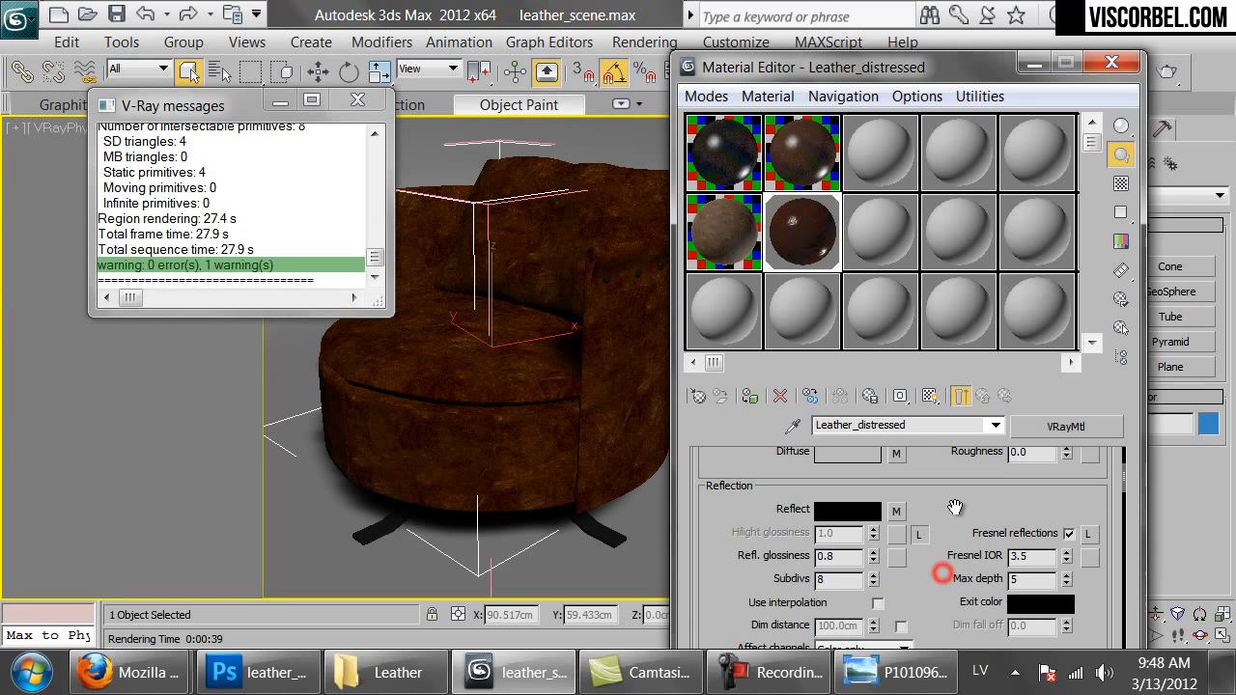
left_click(859, 515)
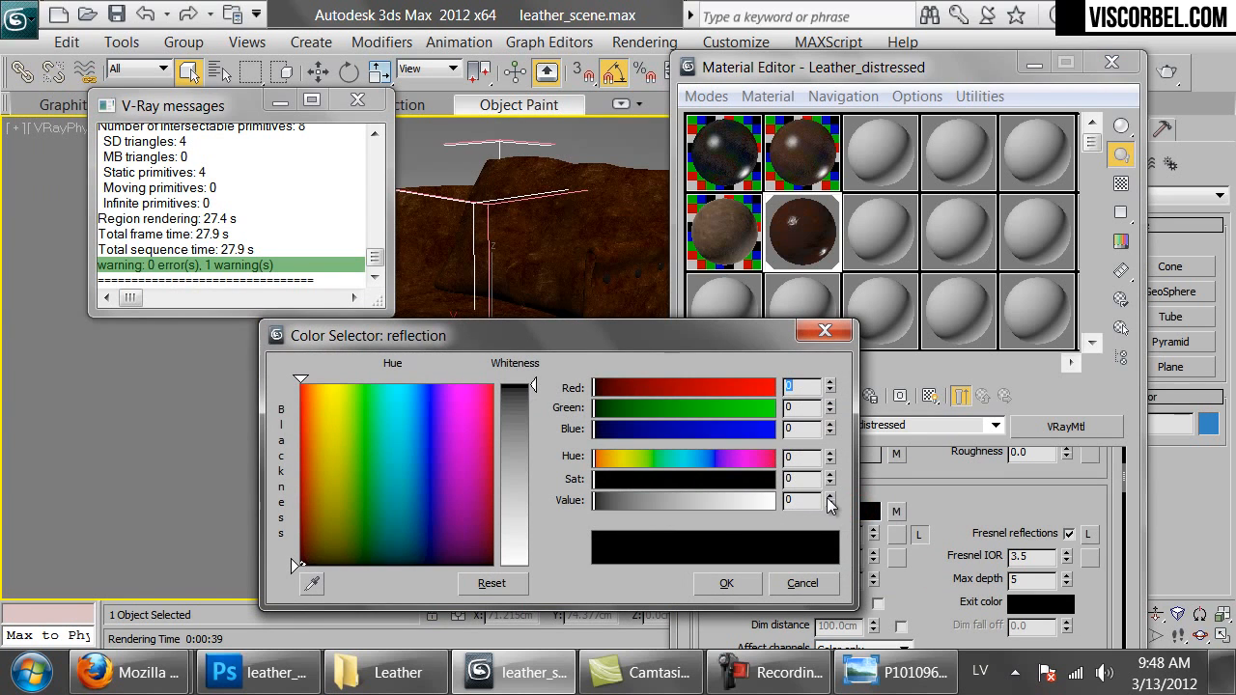
left_click(828, 497)
left_click(828, 496)
left_click(828, 496)
left_click(828, 496)
left_click(828, 496)
left_click(738, 583)
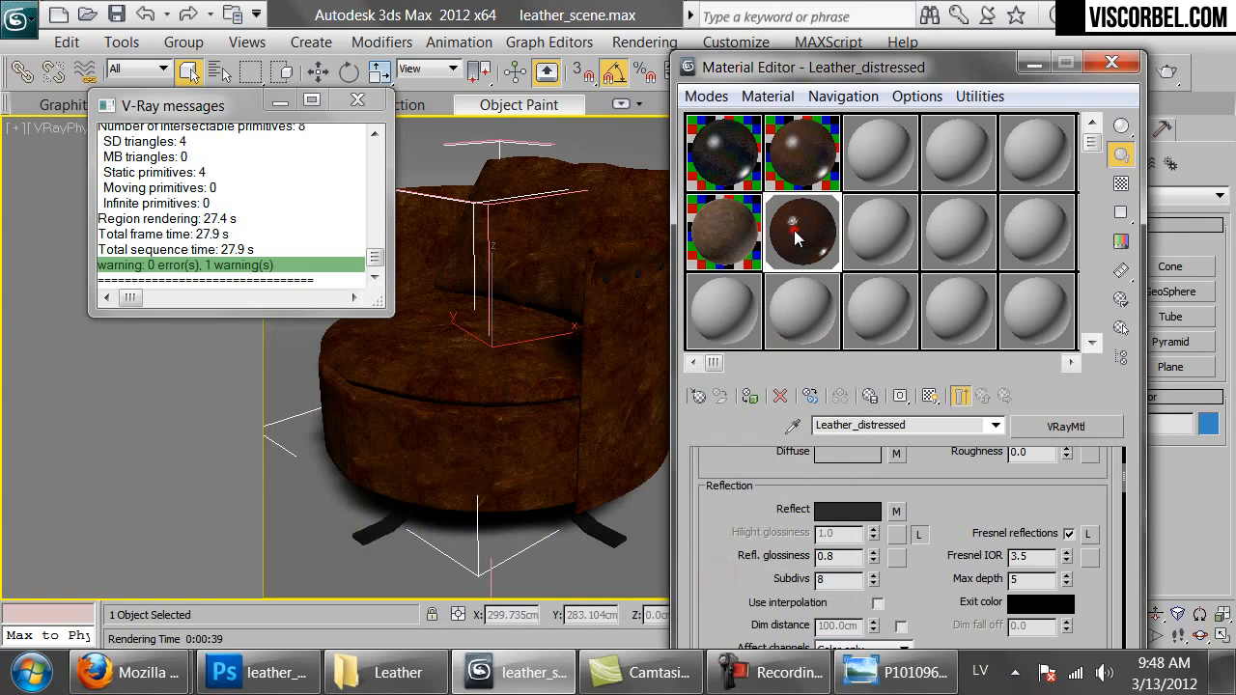
Step: Reopen the Leather_distressed sample preview at a smaller size and set the Bump map amount to 20
double_click(795, 237)
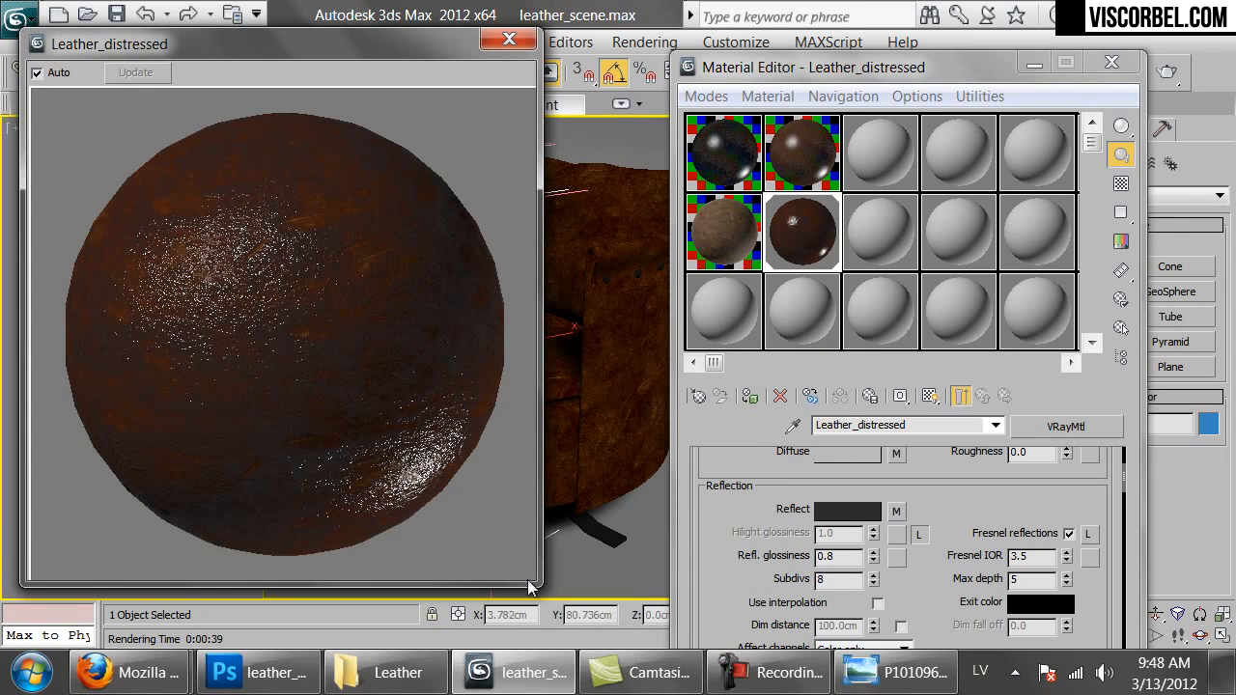
left_click_drag(529, 583, 408, 451)
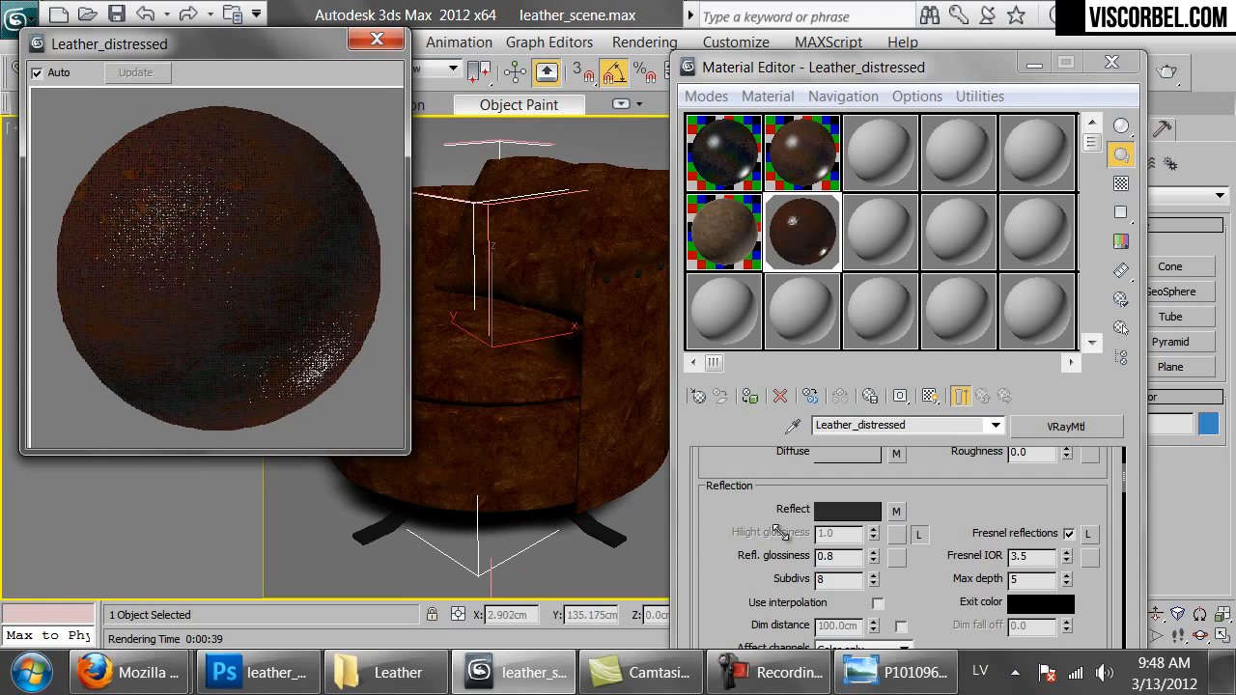
scroll(932, 624, "down", 10)
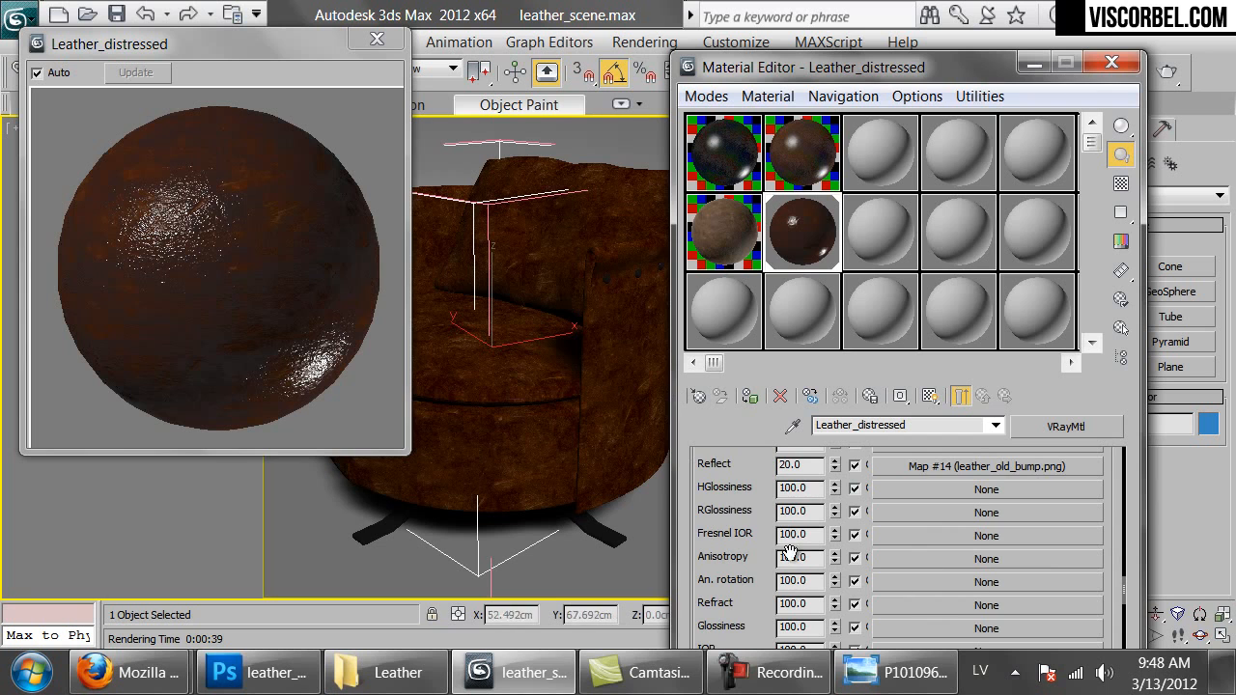
scroll(789, 553, "down", 3)
double_click(798, 613)
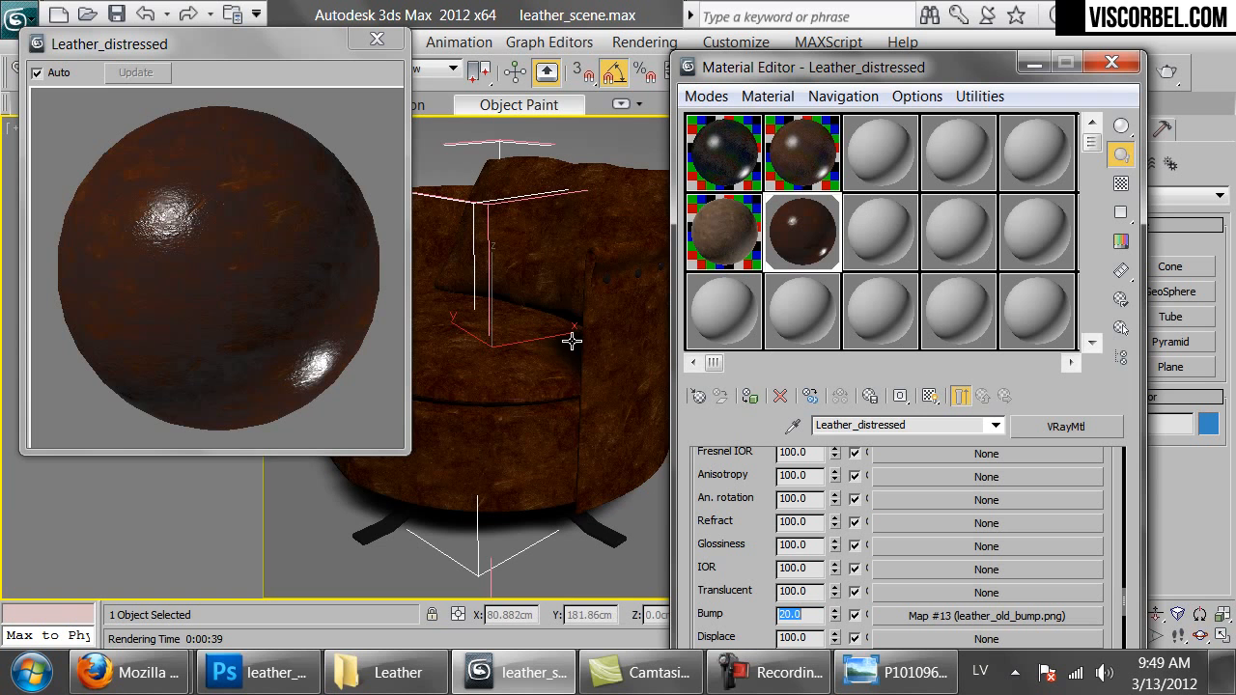
Step: Render the chair again, compare it with the material sample and cancel the render partway
left_click(1167, 71)
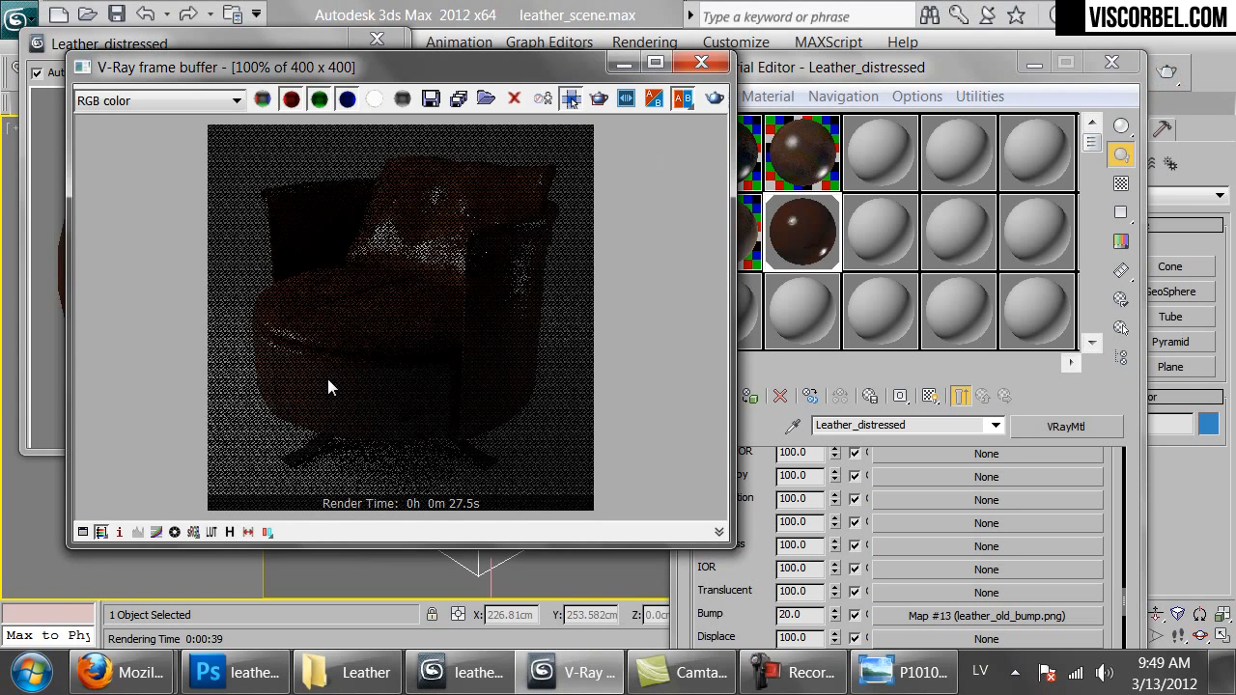
scroll(354, 288, "down", 1)
scroll(354, 288, "up", 1)
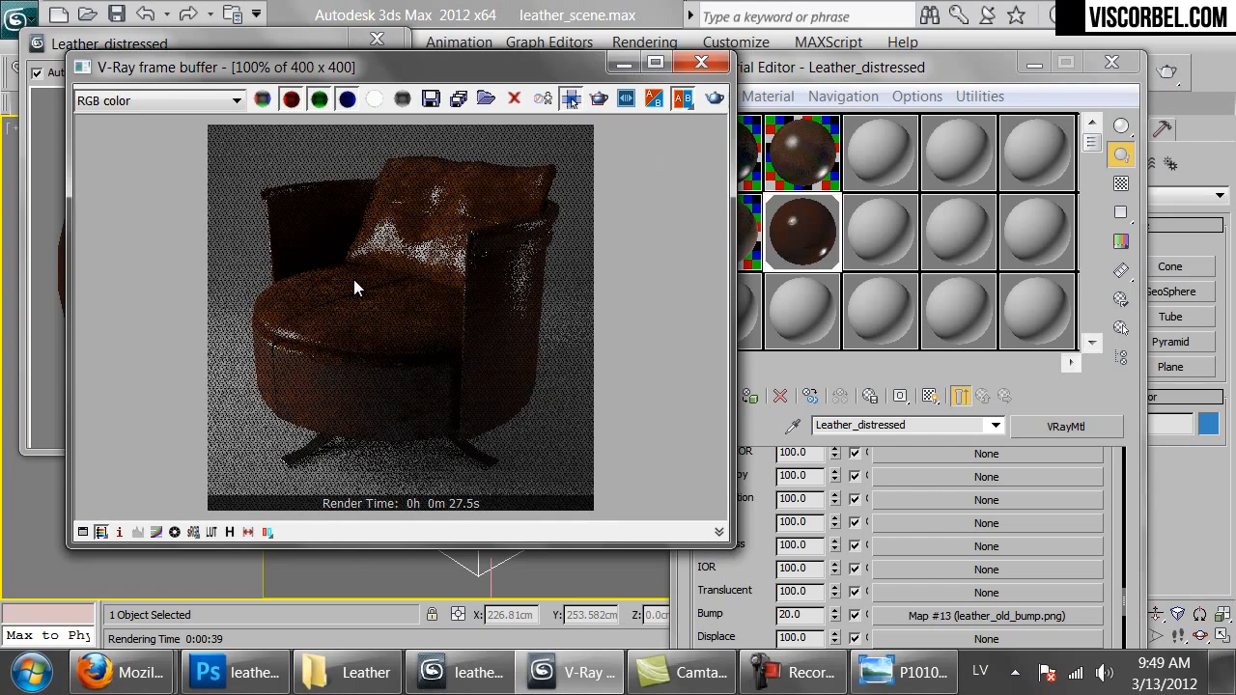
left_click(45, 267)
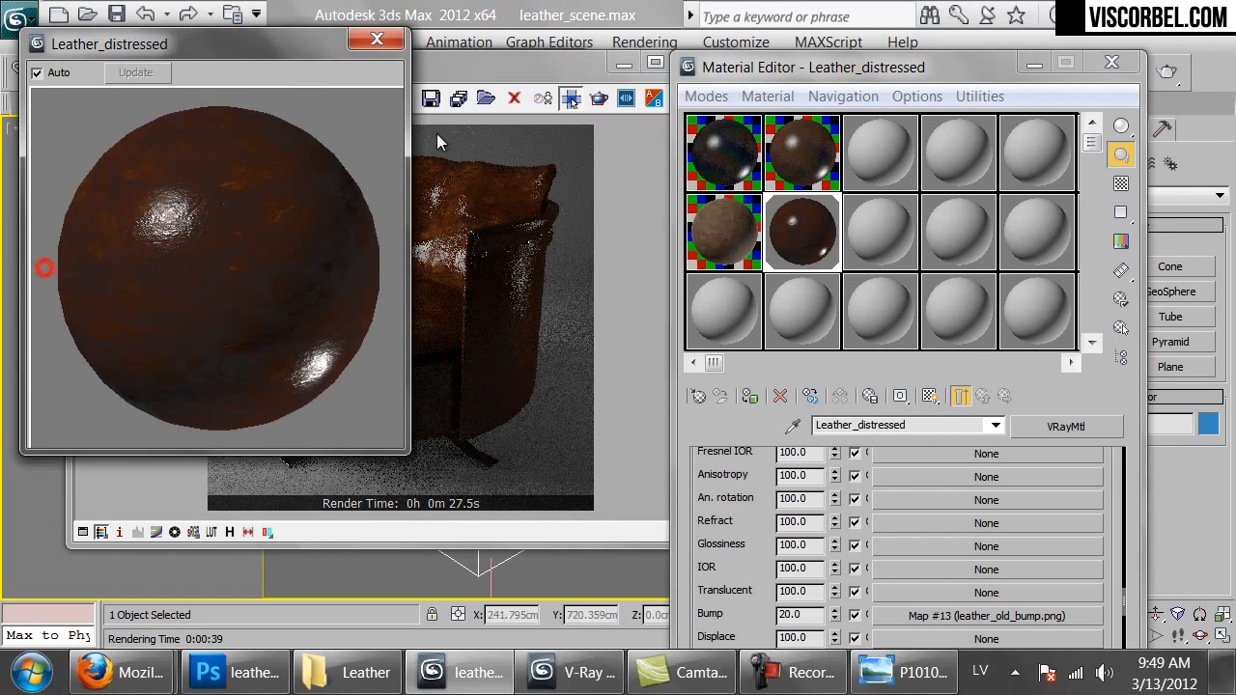
left_click_drag(595, 61, 485, 297)
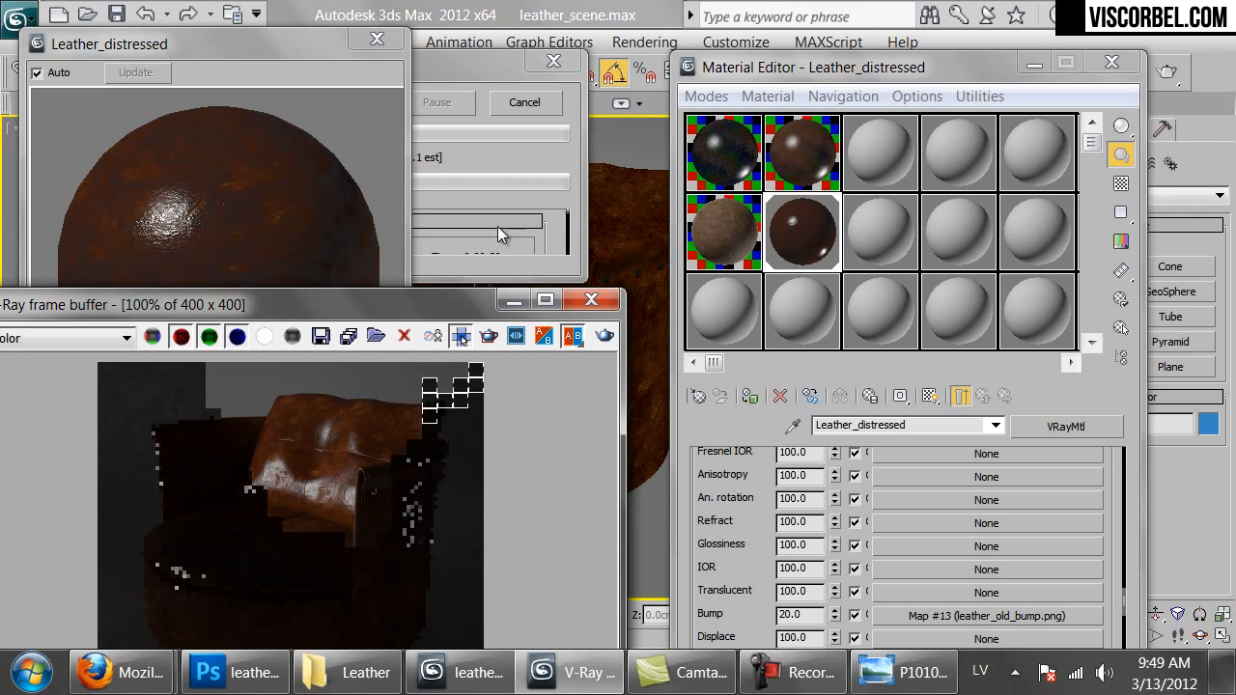
left_click(524, 103)
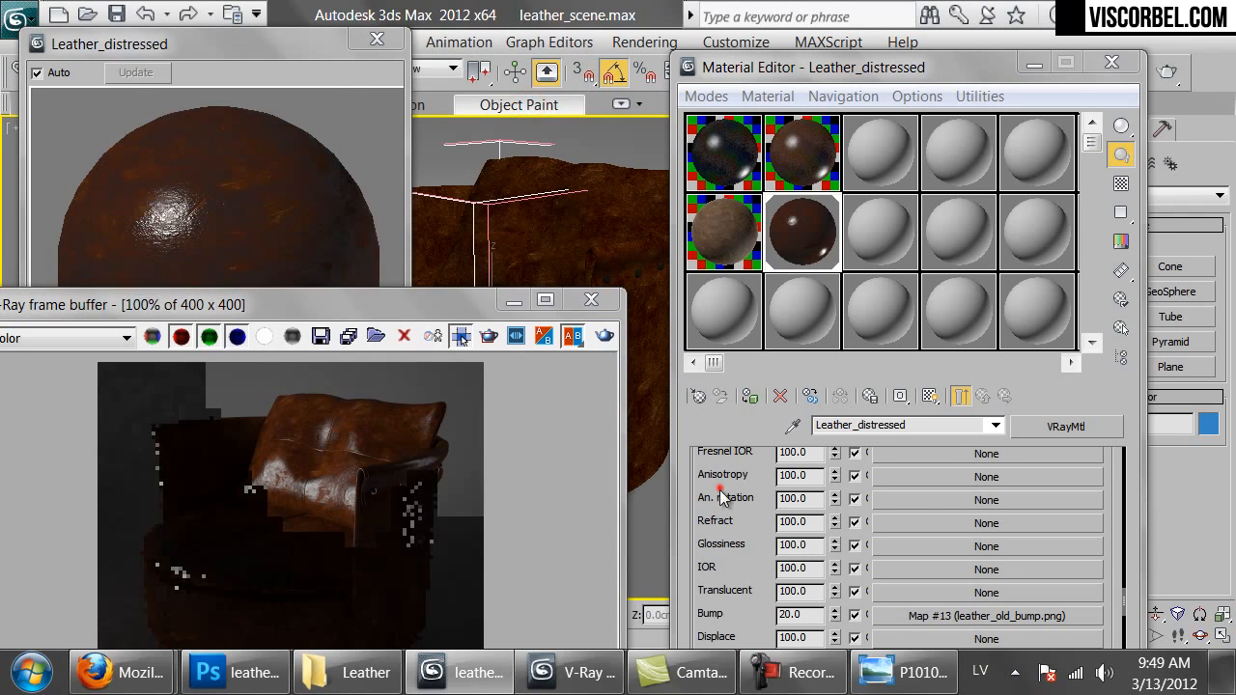
Step: Lower the Reflect map amount of the Leather_distressed material to 10
scroll(730, 490, "up", 5)
type("10")
key("Return")
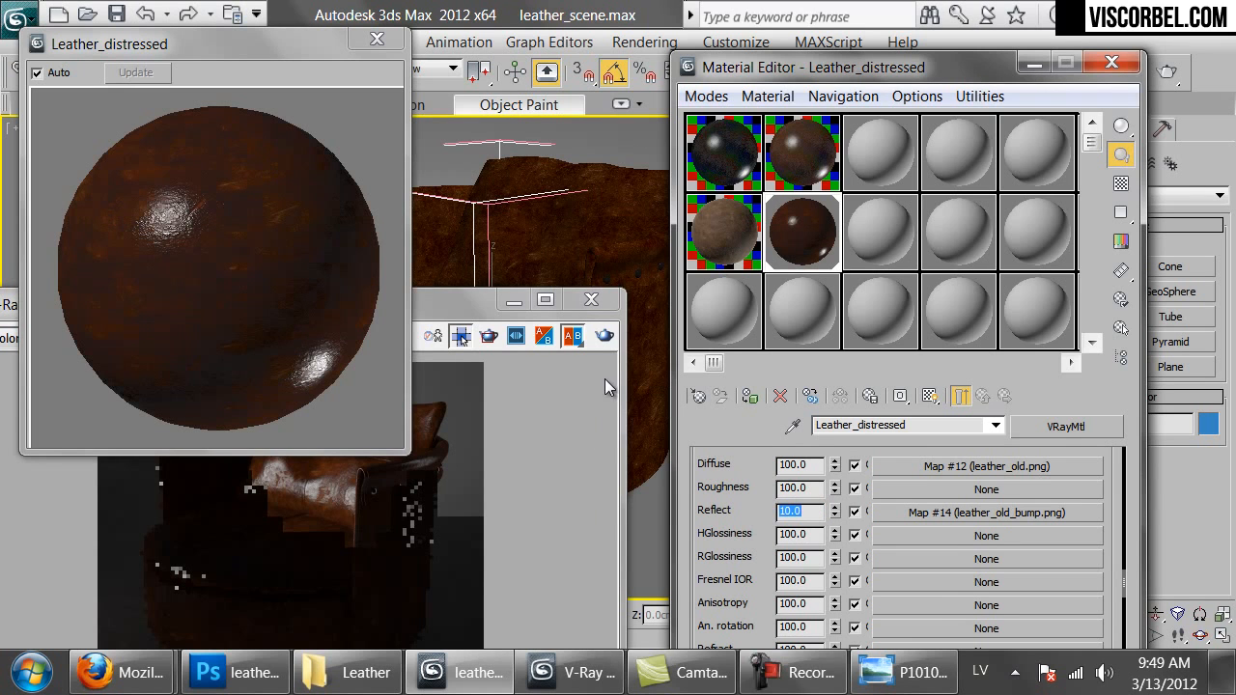
Step: Raise the reflection colour's value to 7 and bring the V-Ray frame buffer back into full view
scroll(814, 493, "up", 6)
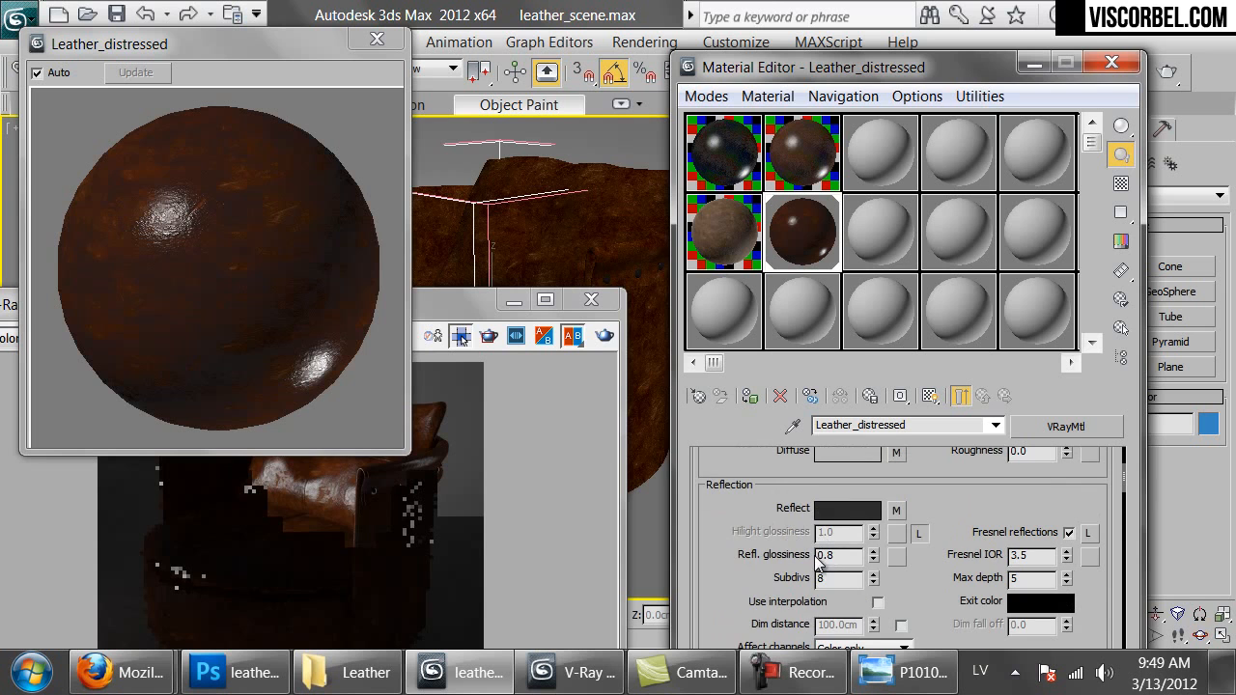
left_click(821, 504)
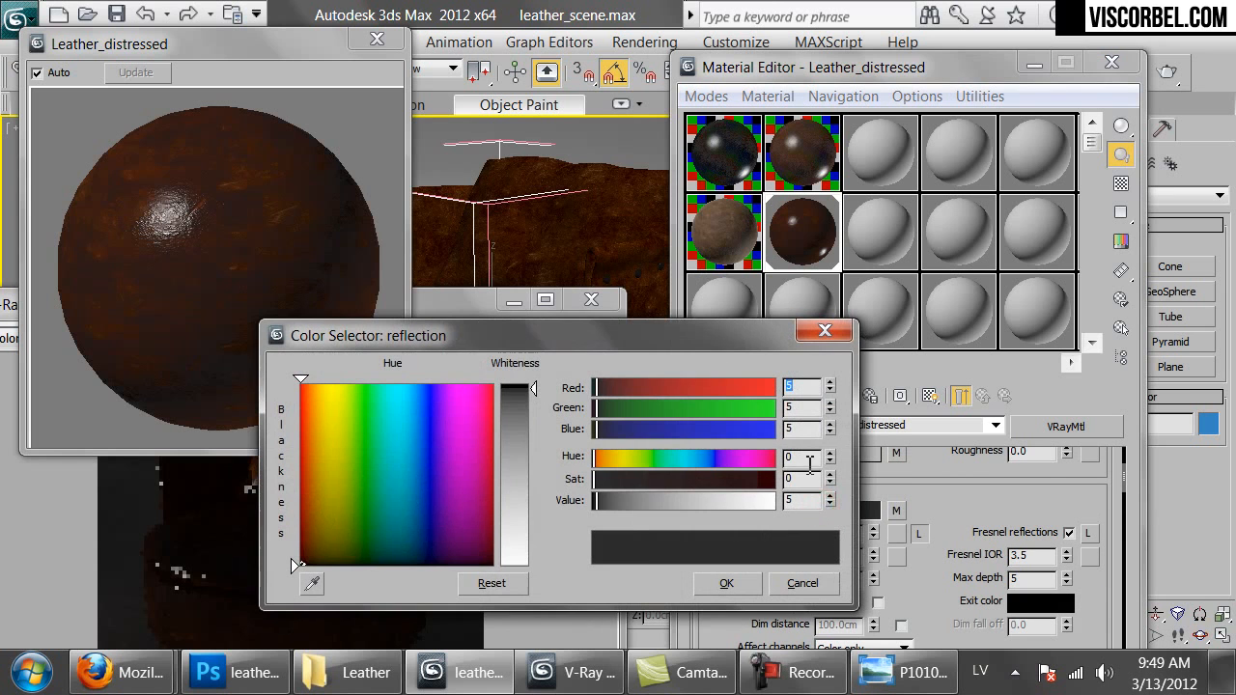
left_click(830, 495)
left_click(830, 495)
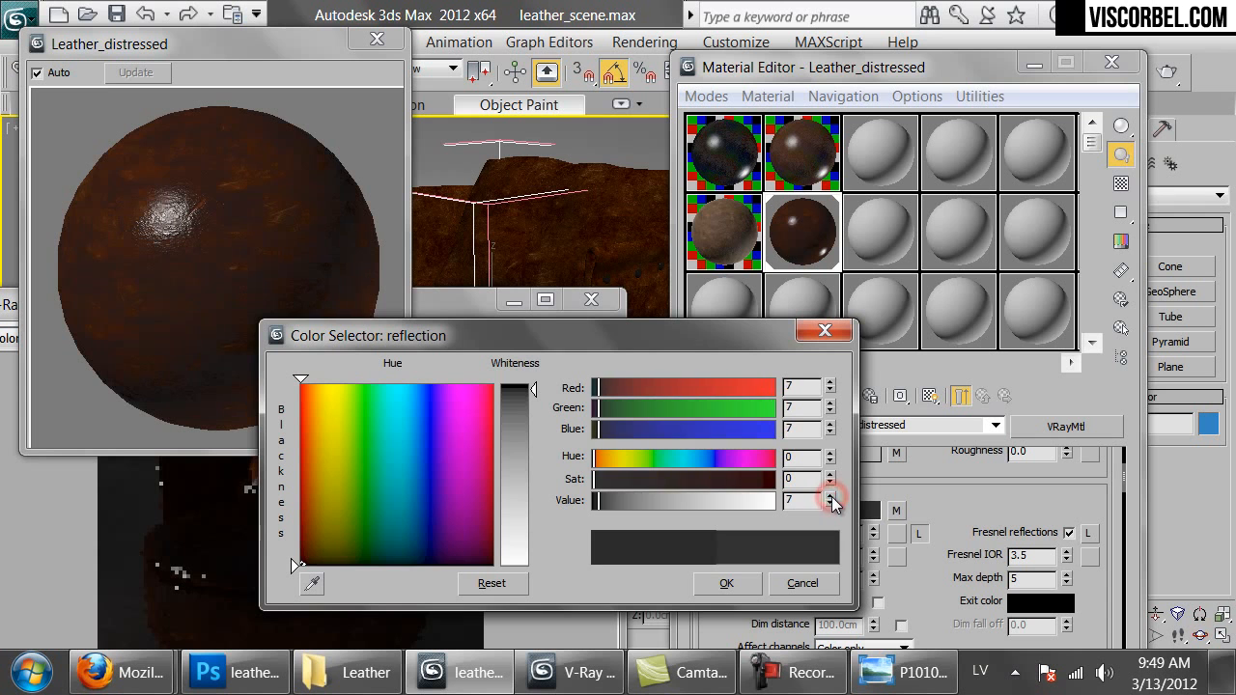
left_click(726, 585)
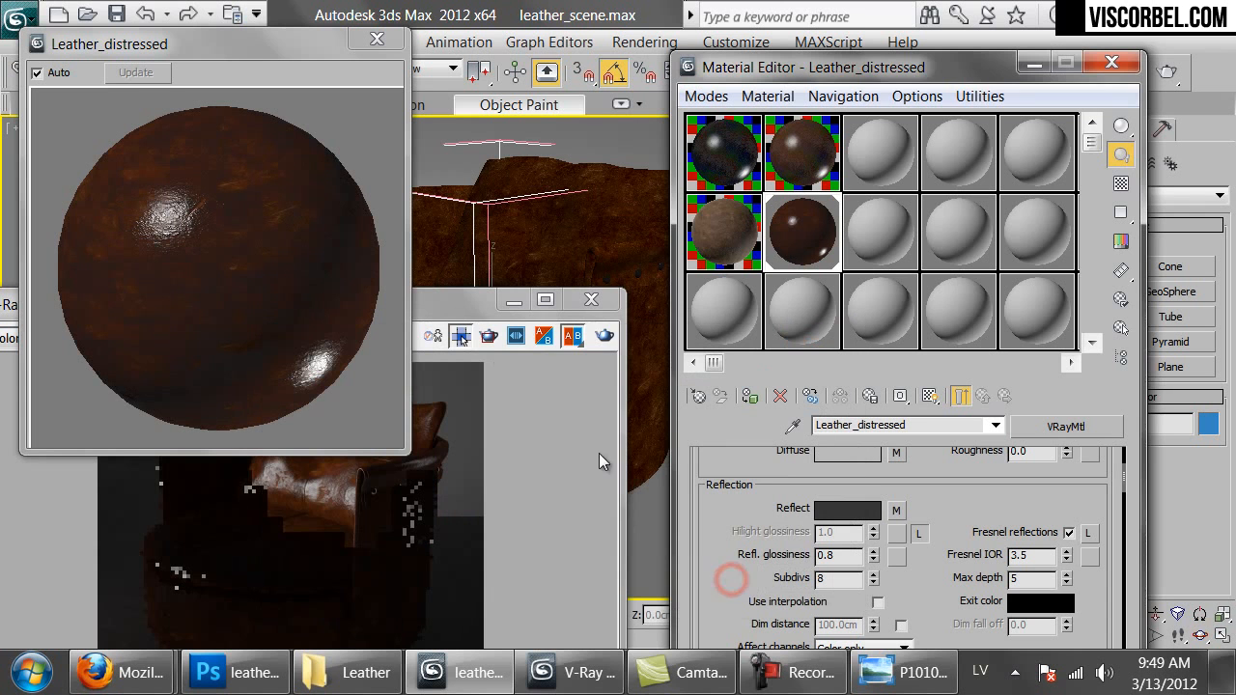
left_click_drag(448, 302, 512, 37)
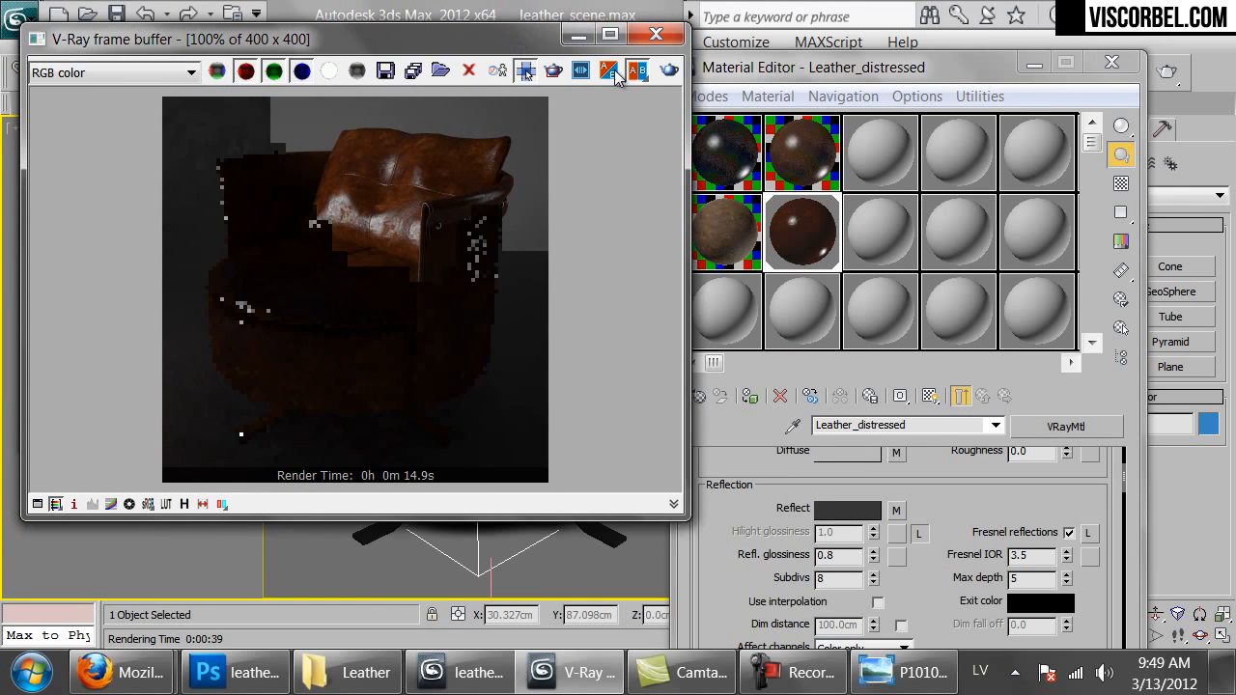
Step: Render the chair again and convert the Leather_distressed bump bitmap into a Mix map, keeping the old map as a sub-map
left_click(668, 73)
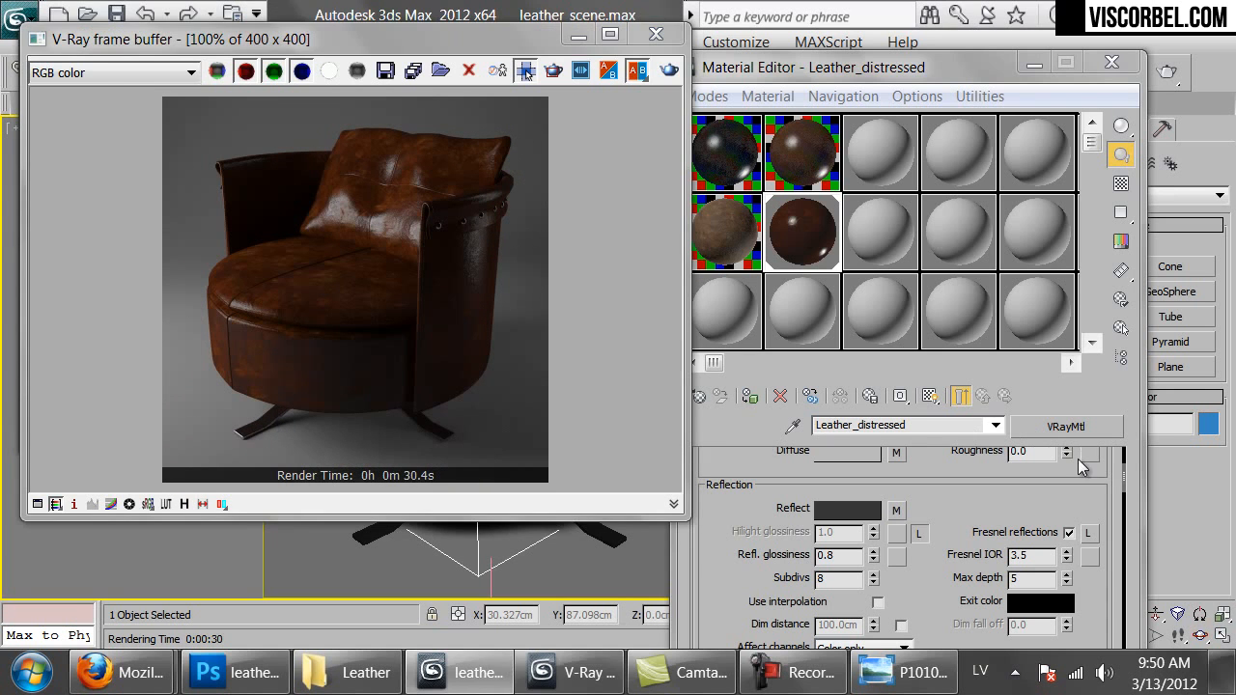
left_click_drag(933, 614, 930, 250)
scroll(918, 485, "down", 5)
scroll(913, 482, "down", 6)
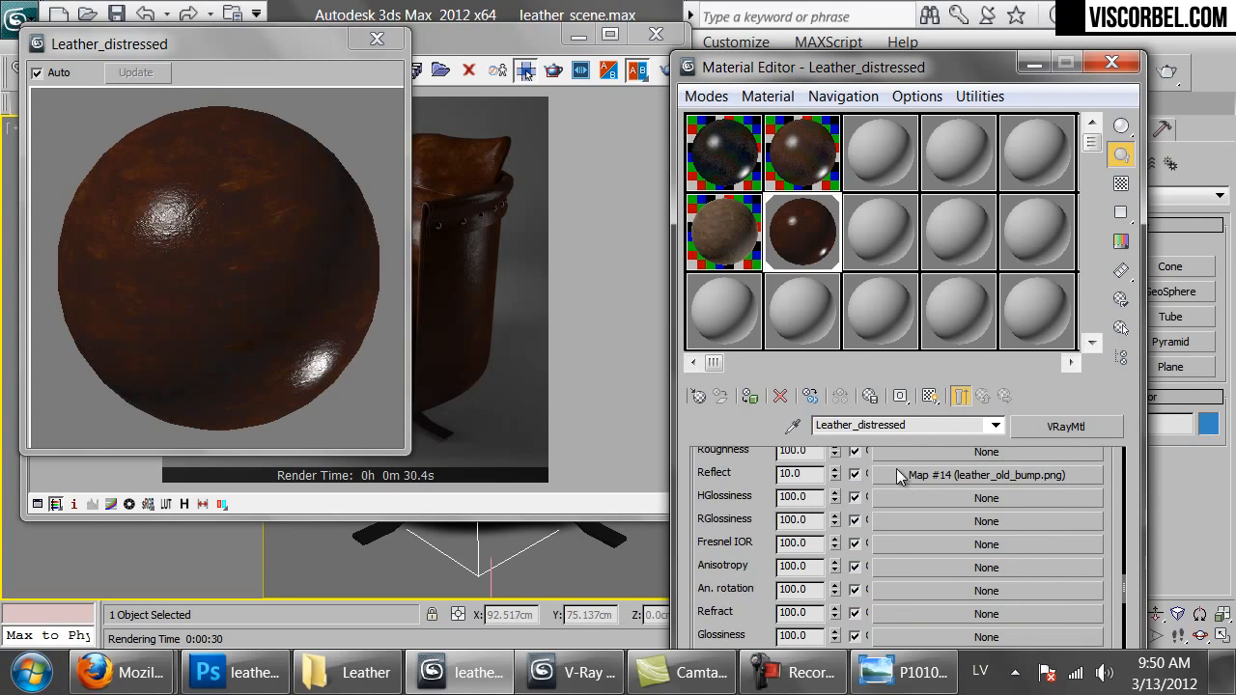
left_click(962, 590)
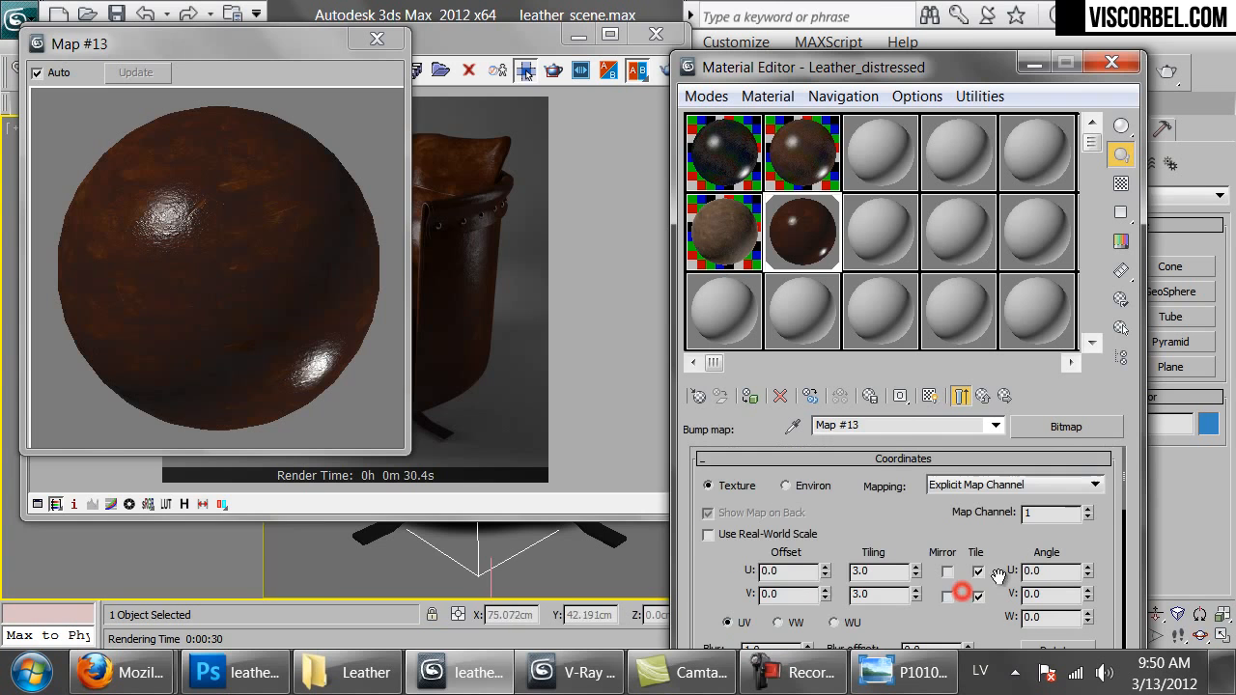
left_click(1065, 431)
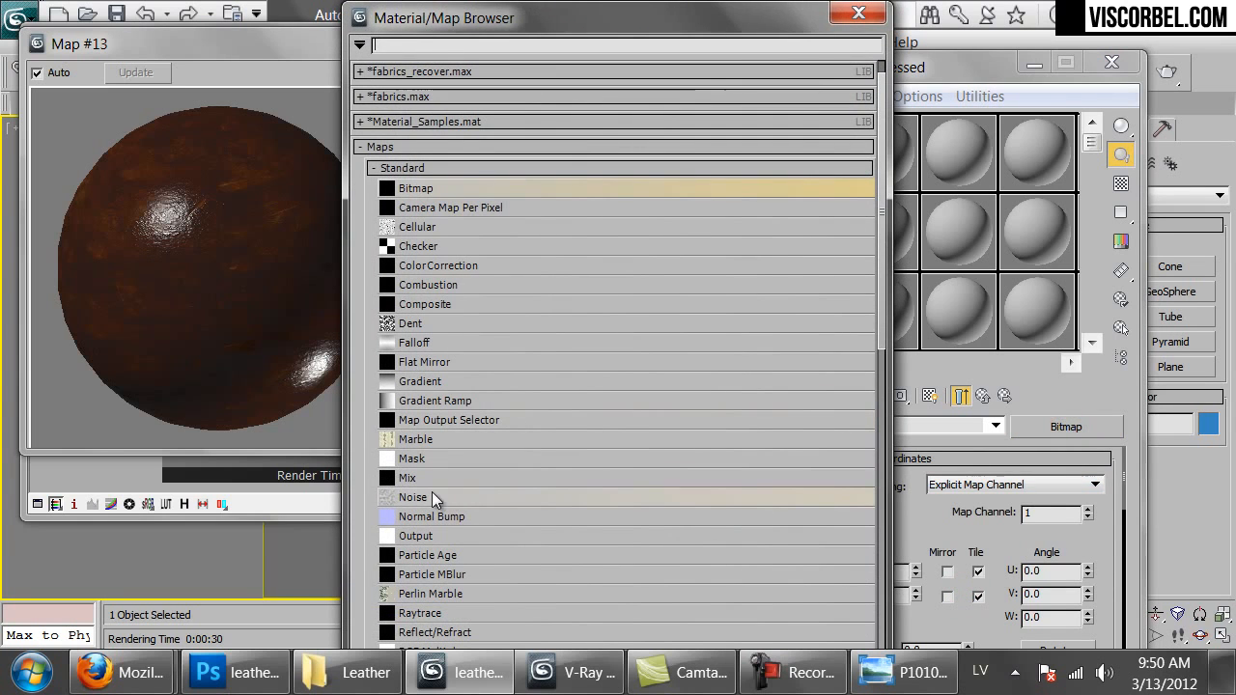
double_click(408, 478)
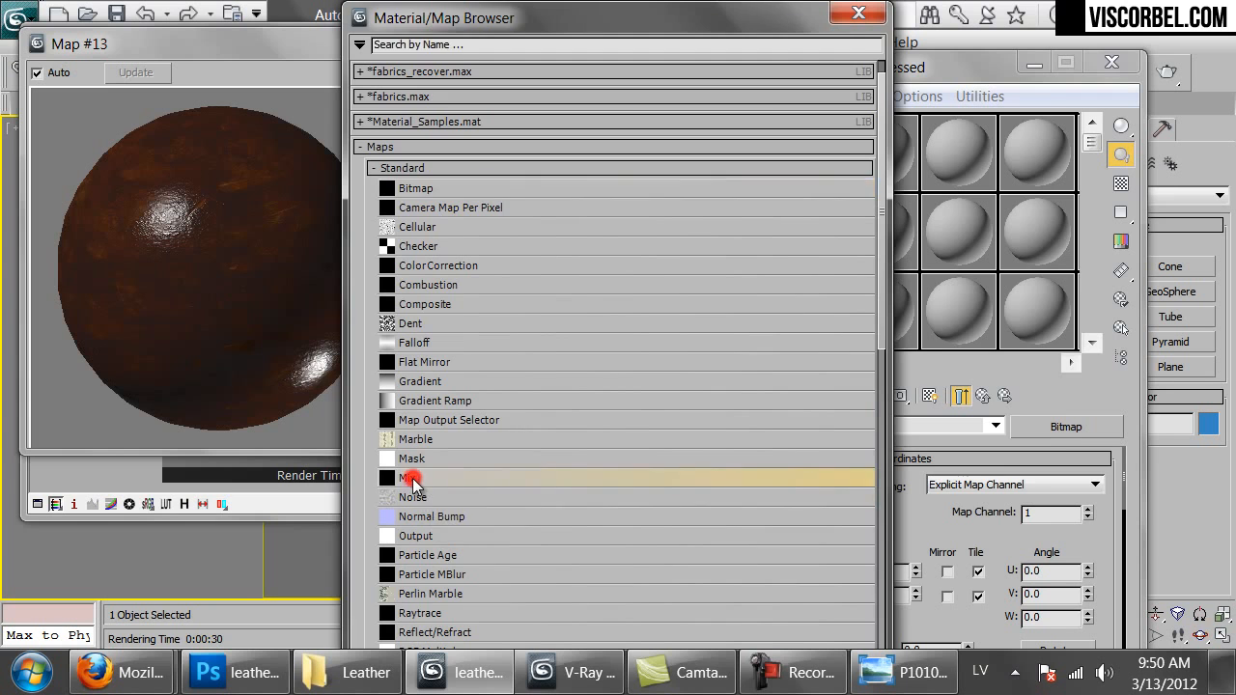
left_click(853, 414)
Step: Load fabric_folds.png from the Fabrics textures folder as the Color #2 map of the bump Mix and close the frame buffer
left_click(945, 542)
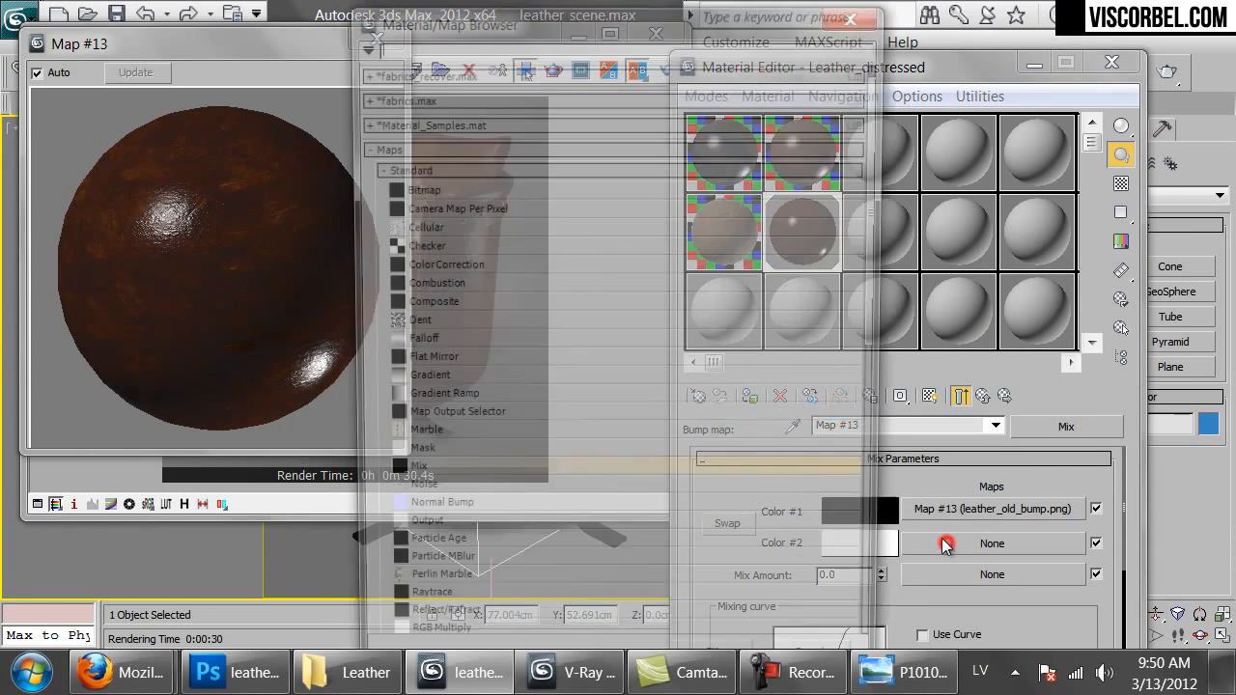
double_click(426, 181)
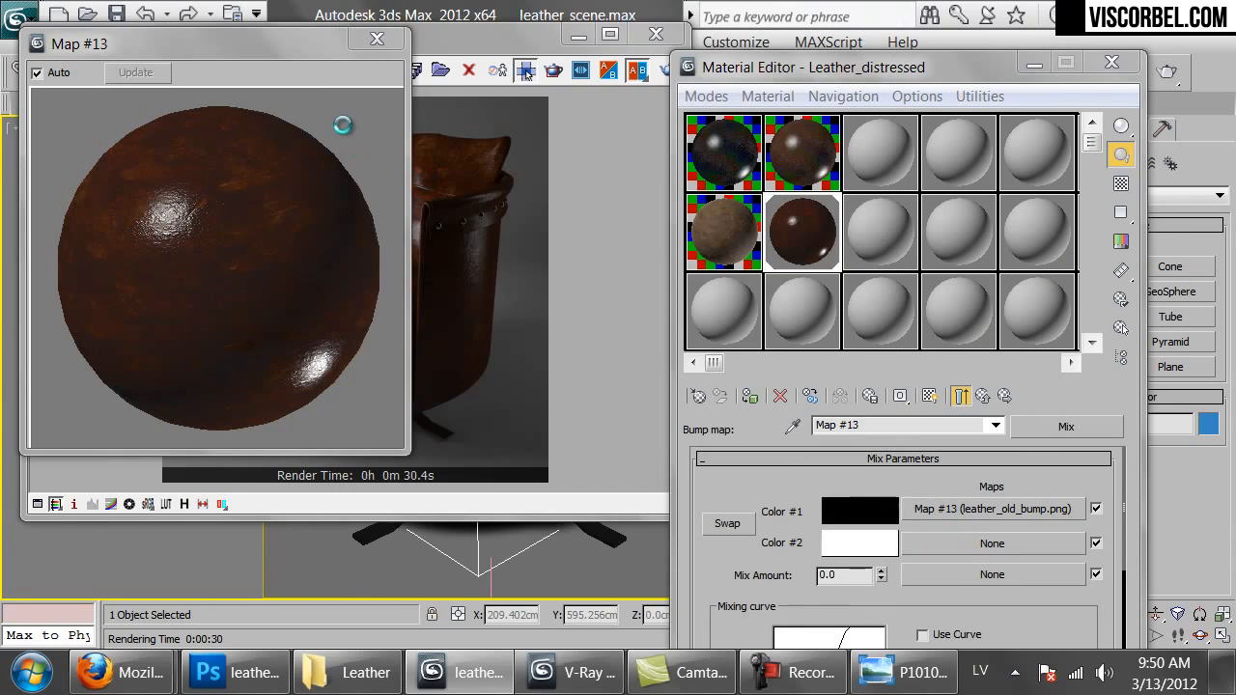
left_click(415, 89)
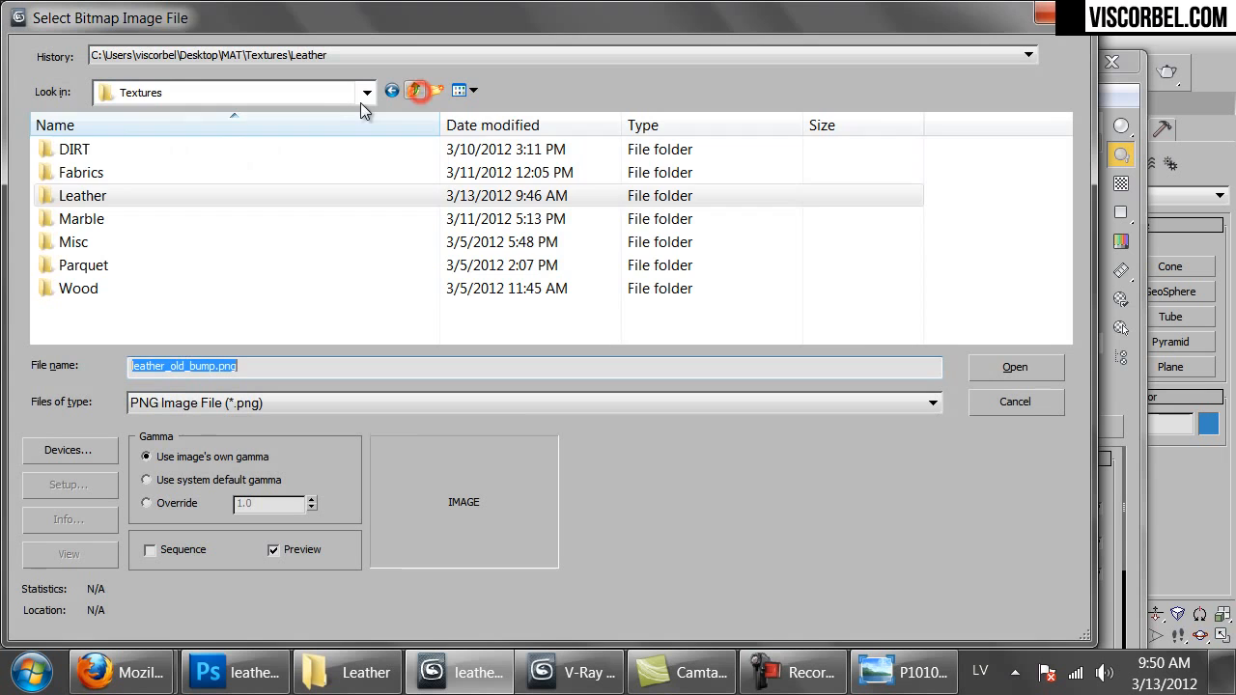
double_click(81, 174)
double_click(584, 170)
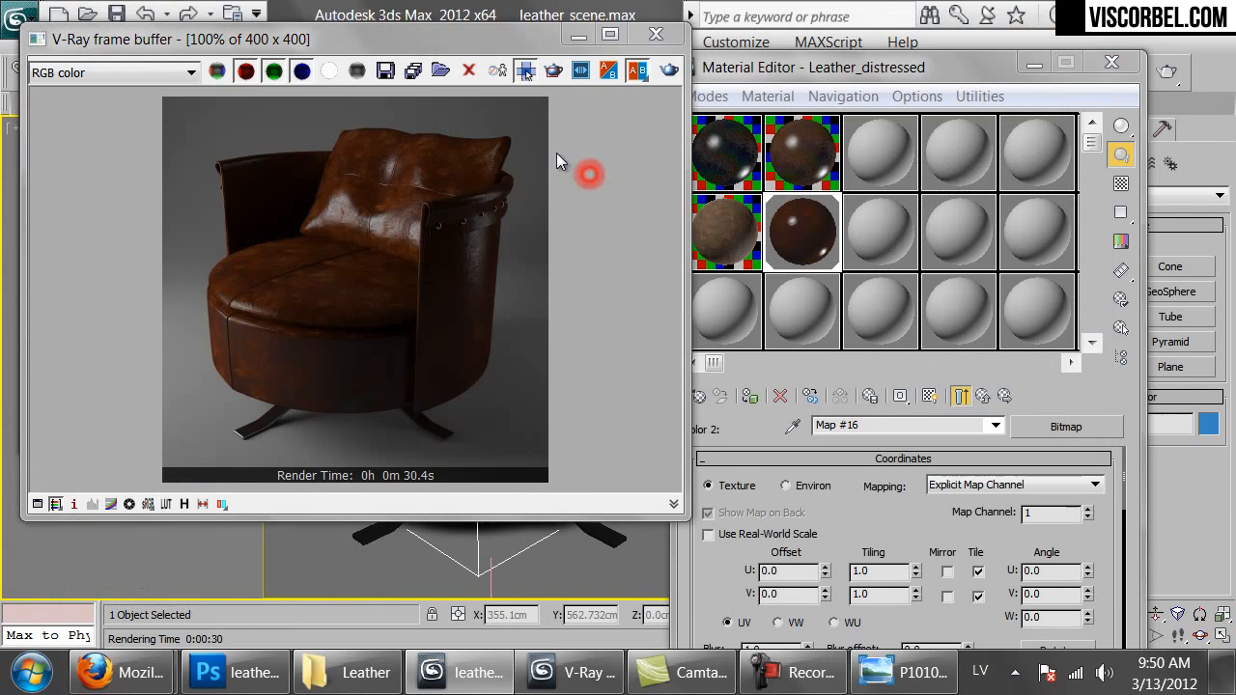
left_click(656, 35)
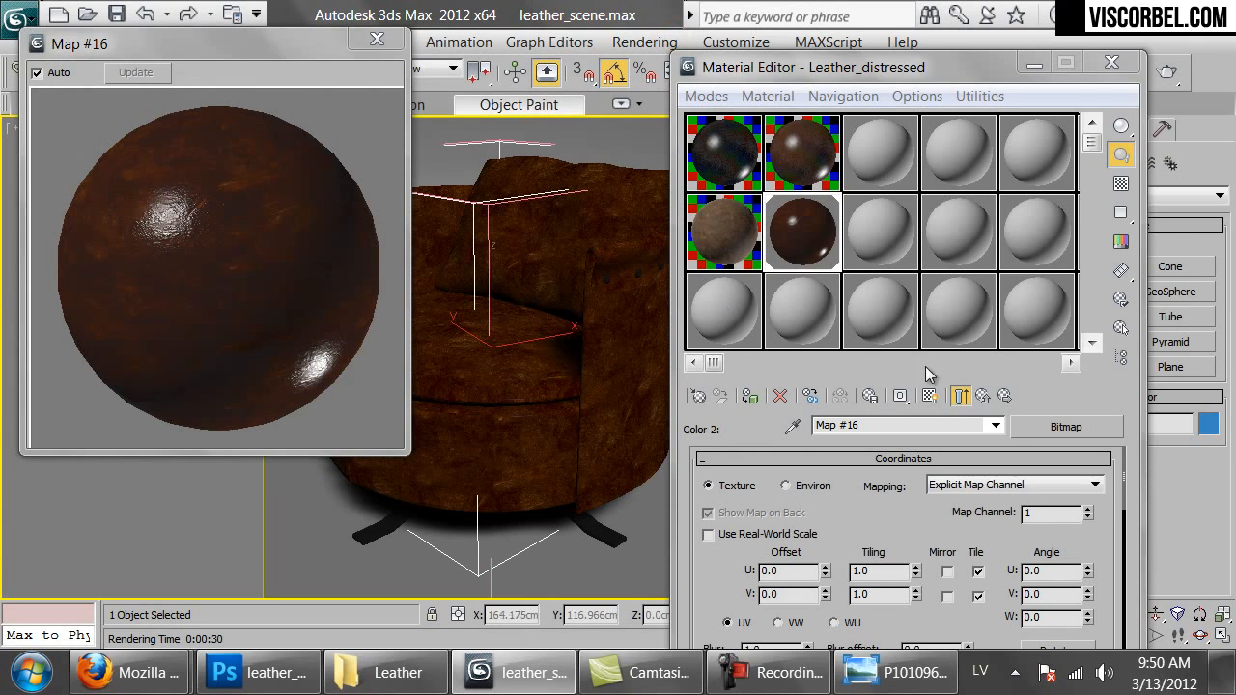
Step: Show the fabric folds map on the chair in the viewport and set its tiling to U 2.0 and V 1.5
left_click(933, 397)
type("3")
key("Tab")
type("3")
key("Return")
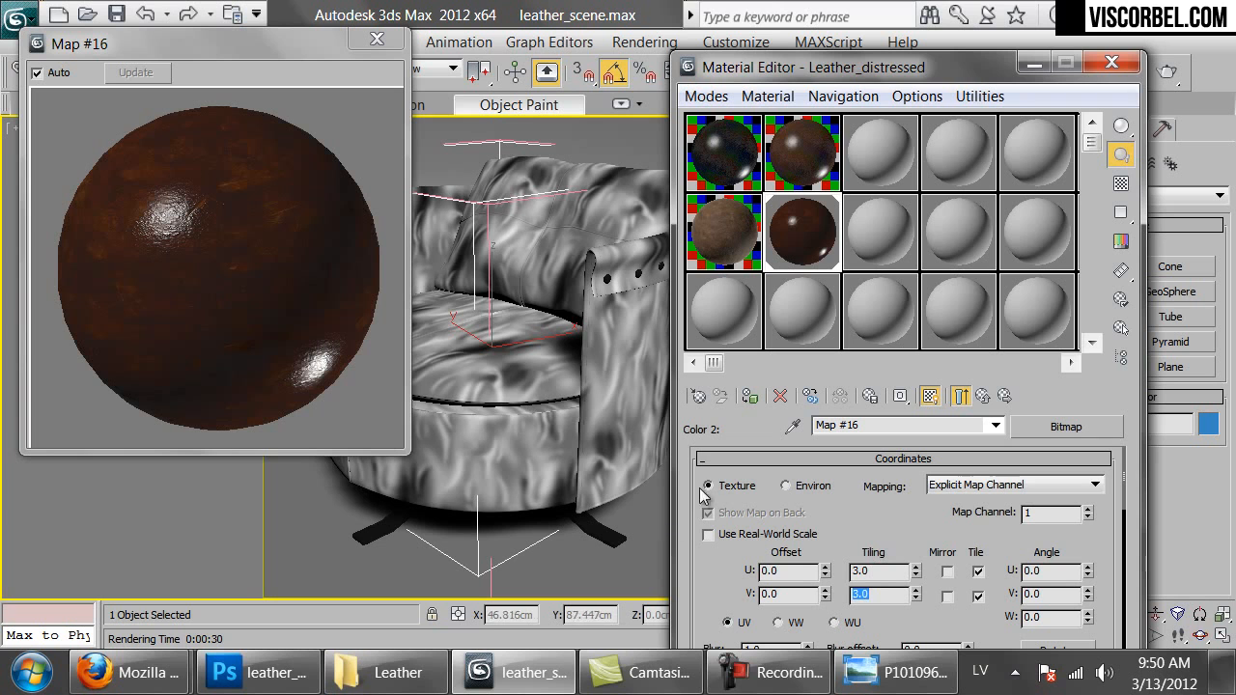
double_click(878, 571)
type("2")
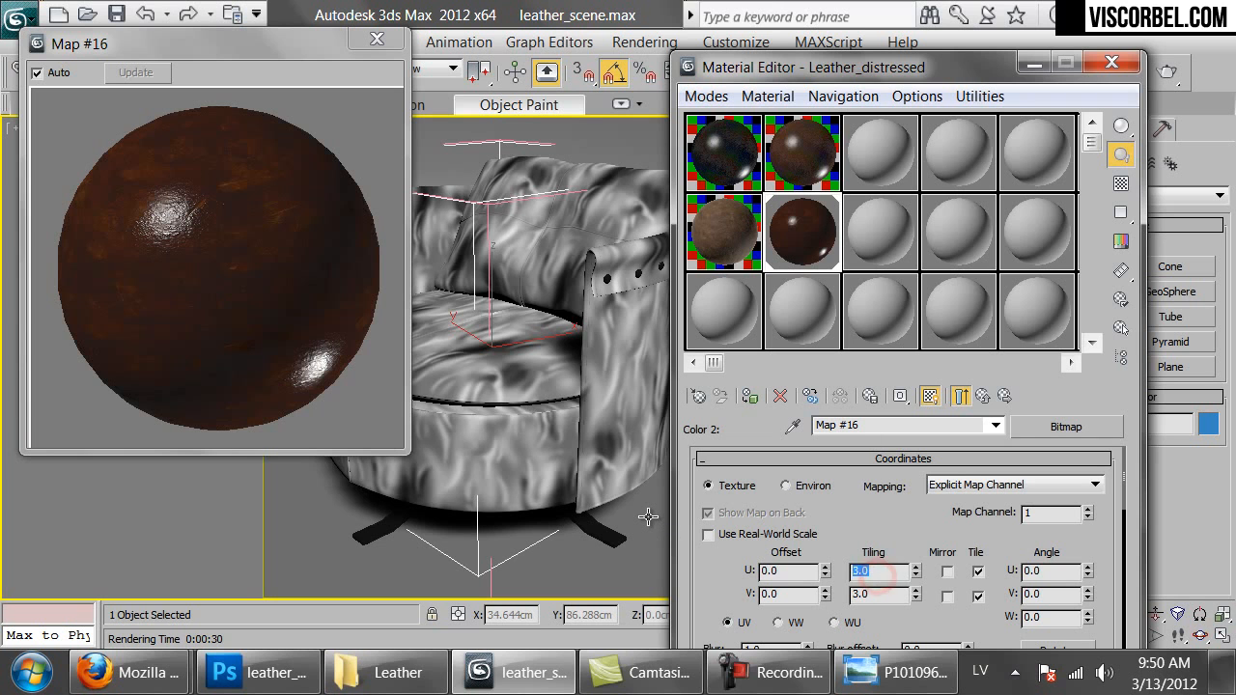
key("Return")
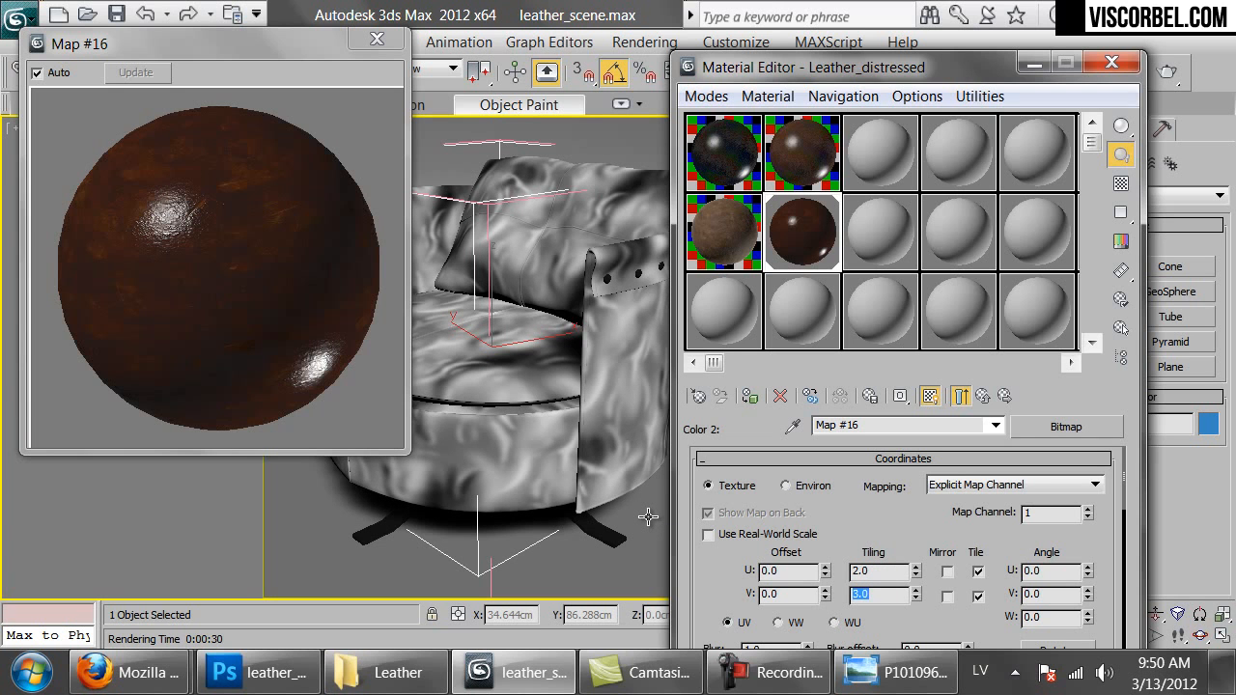
type("1.5")
key("Return")
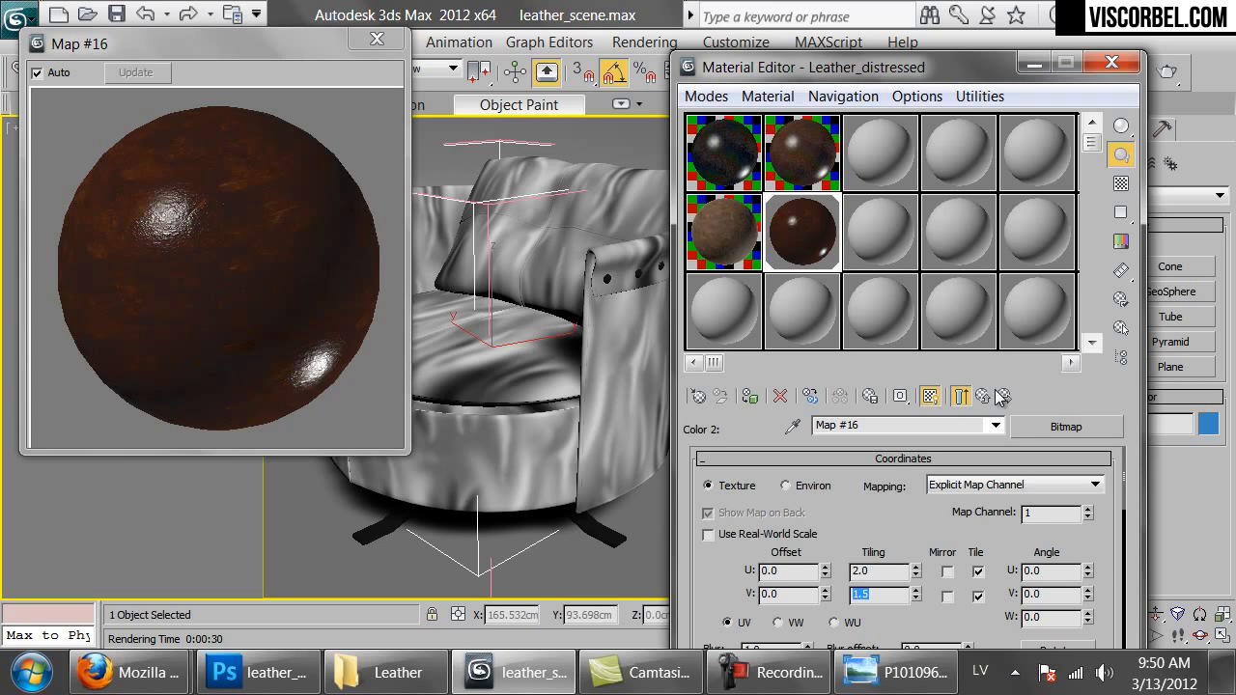
Step: Set the bump map's Mix Amount to 50 and the Bump map amount of Leather_distressed to 60
left_click(961, 396)
double_click(846, 576)
type("50")
key("Return")
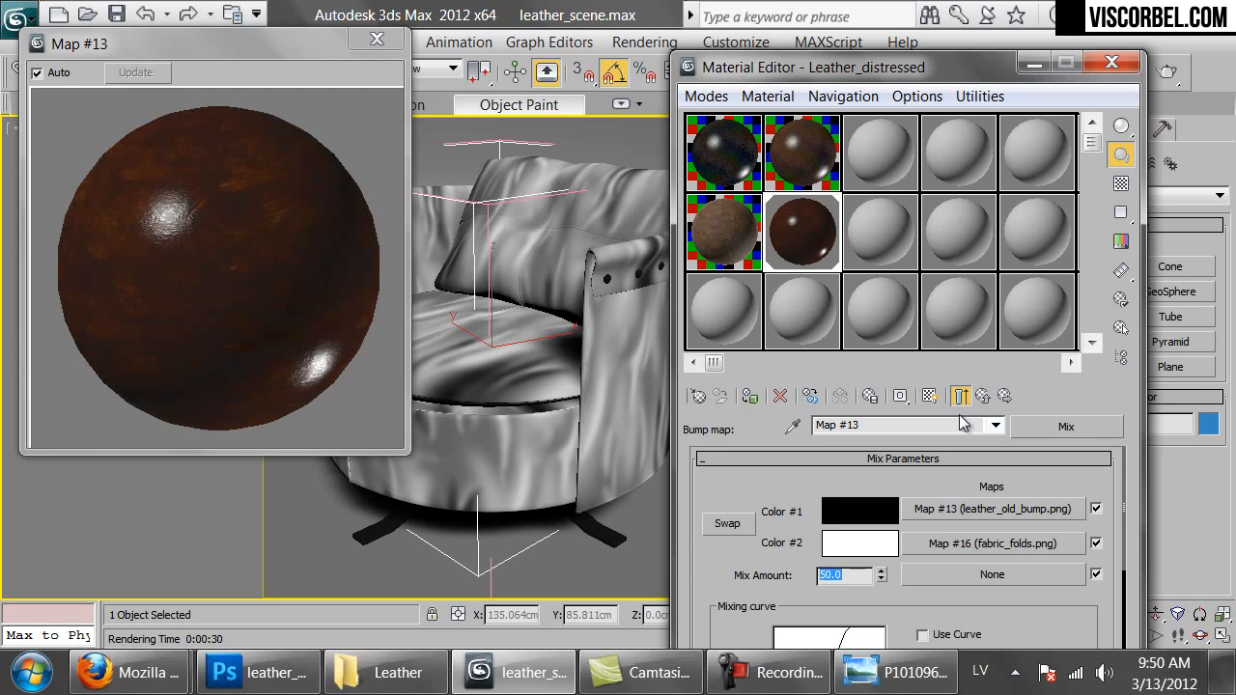
left_click(984, 399)
type("60.0")
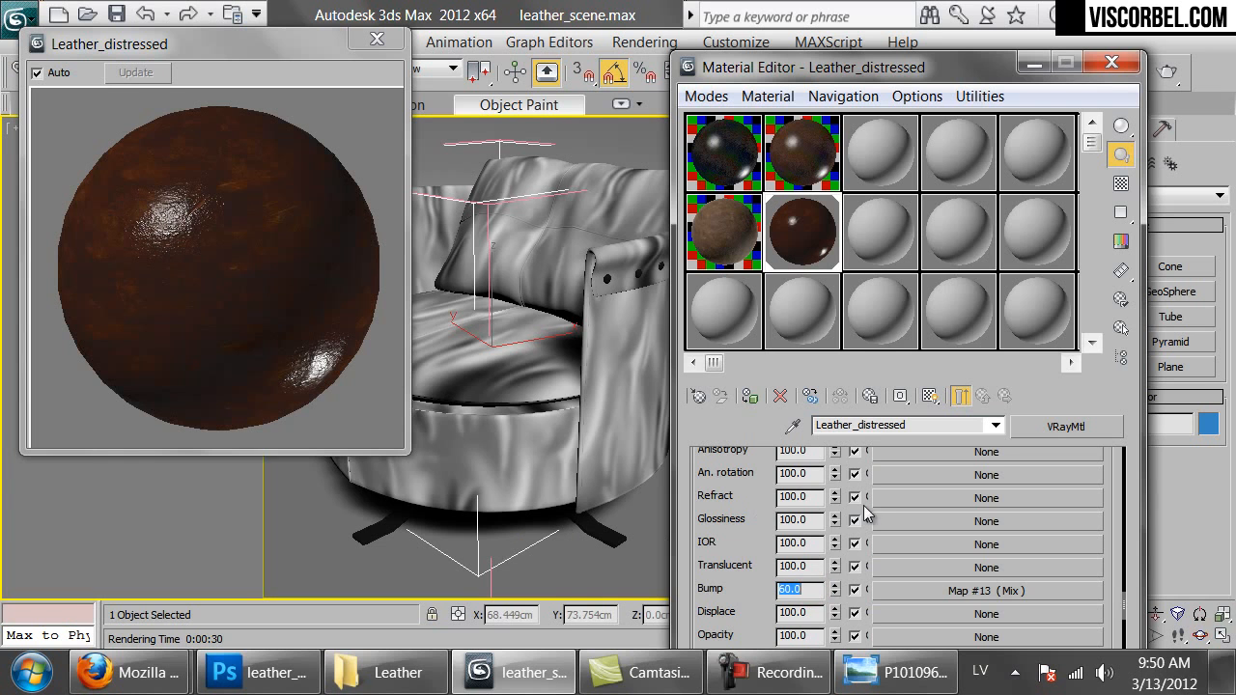
Step: Raise the bump map's Mix Amount to 75, test-render the chair, and close the sample preview and frame buffer
left_click(929, 590)
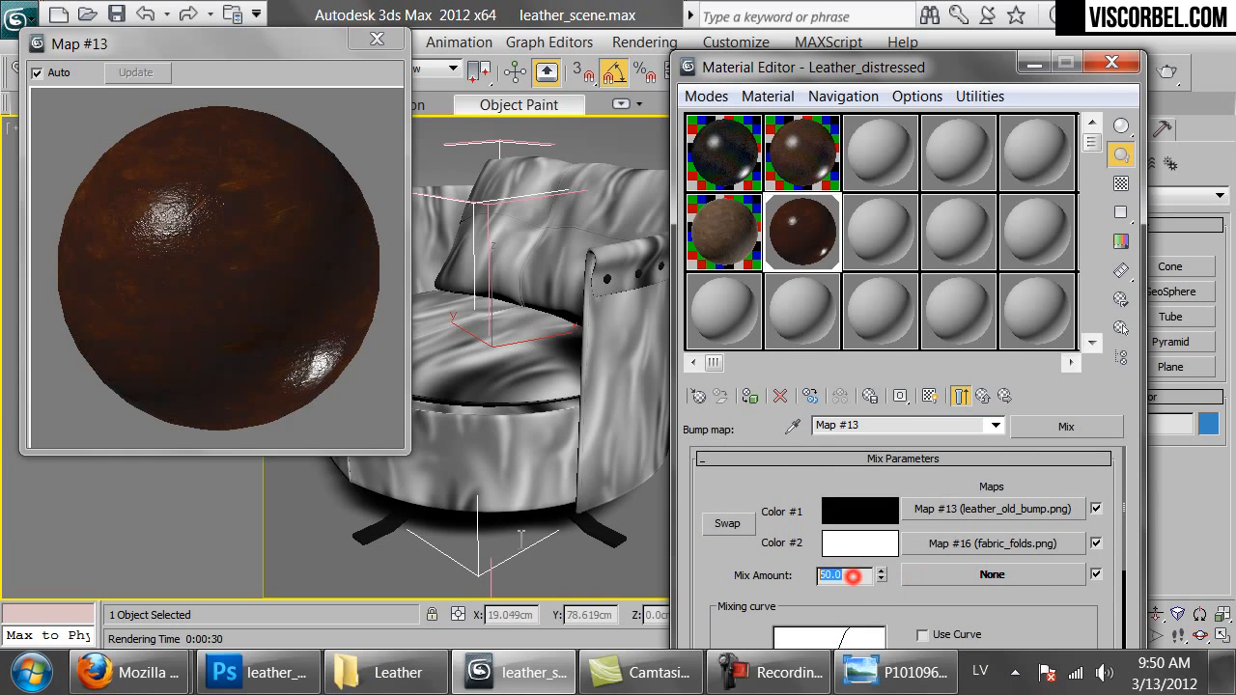
type("75")
key("Return")
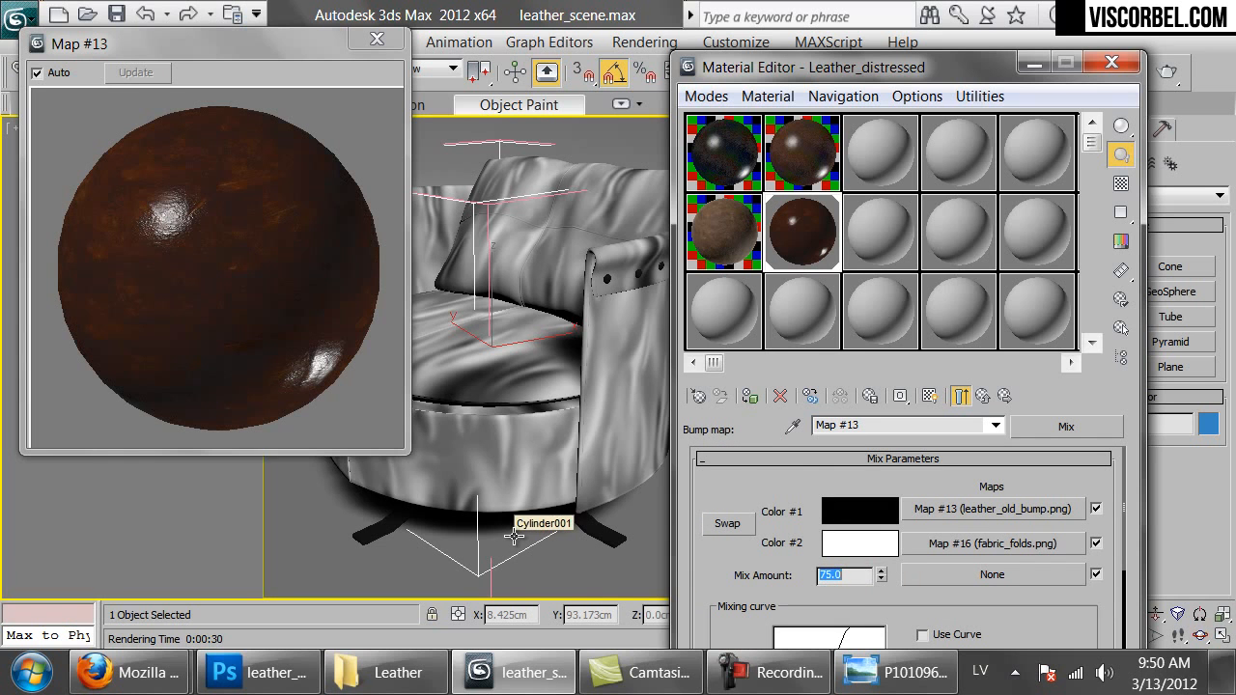
left_click(1163, 71)
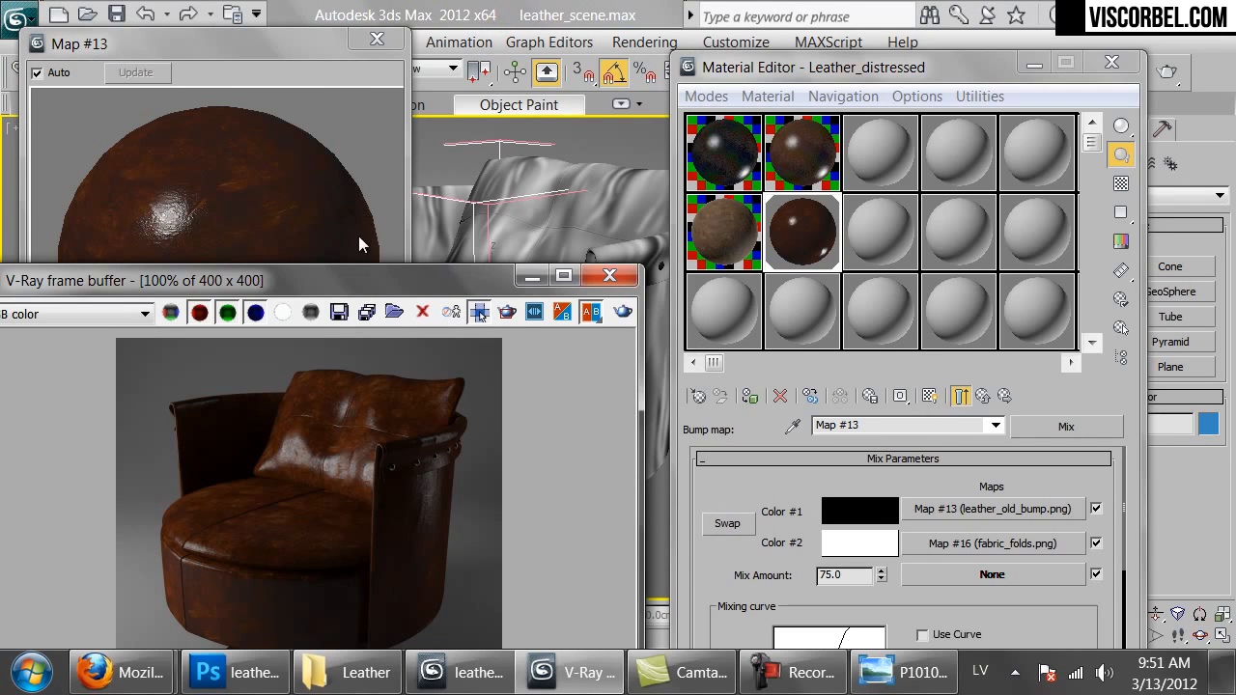
left_click(377, 39)
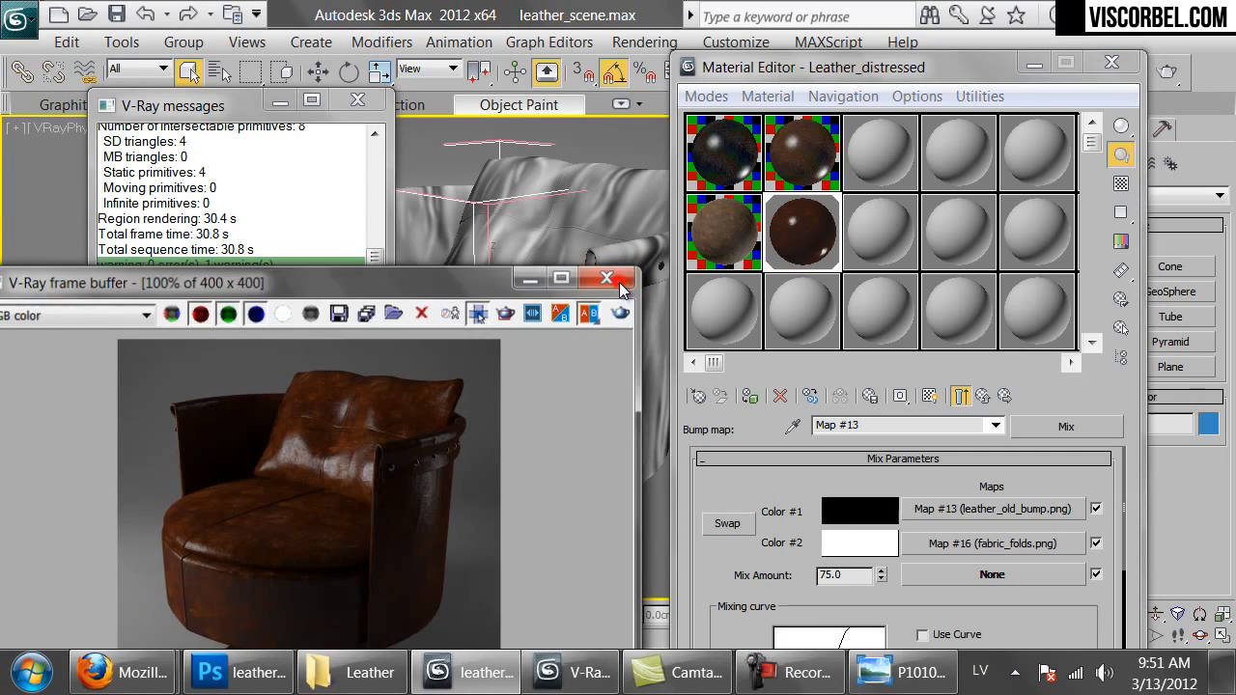
left_click(609, 275)
Step: Load dr_2.png from the DIRT textures folder as the RGlossiness map of Leather_distressed
left_click(981, 396)
scroll(711, 510, "up", 3)
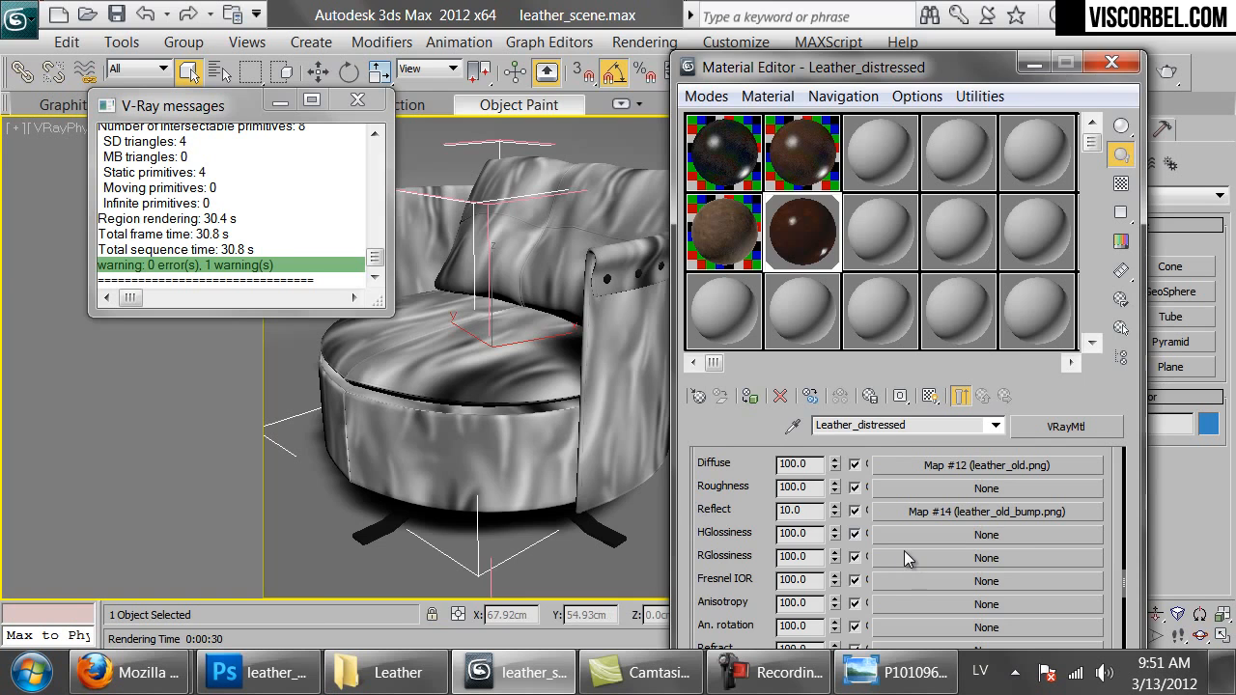
left_click(905, 558)
double_click(439, 196)
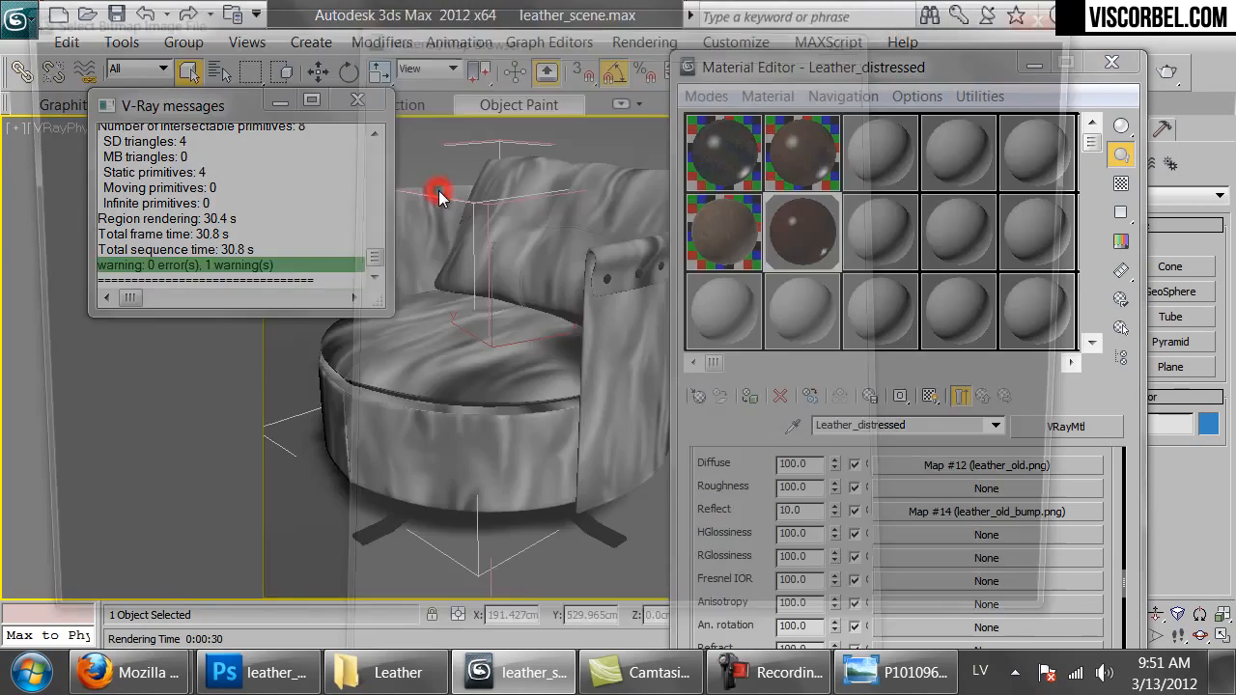
left_click(411, 90)
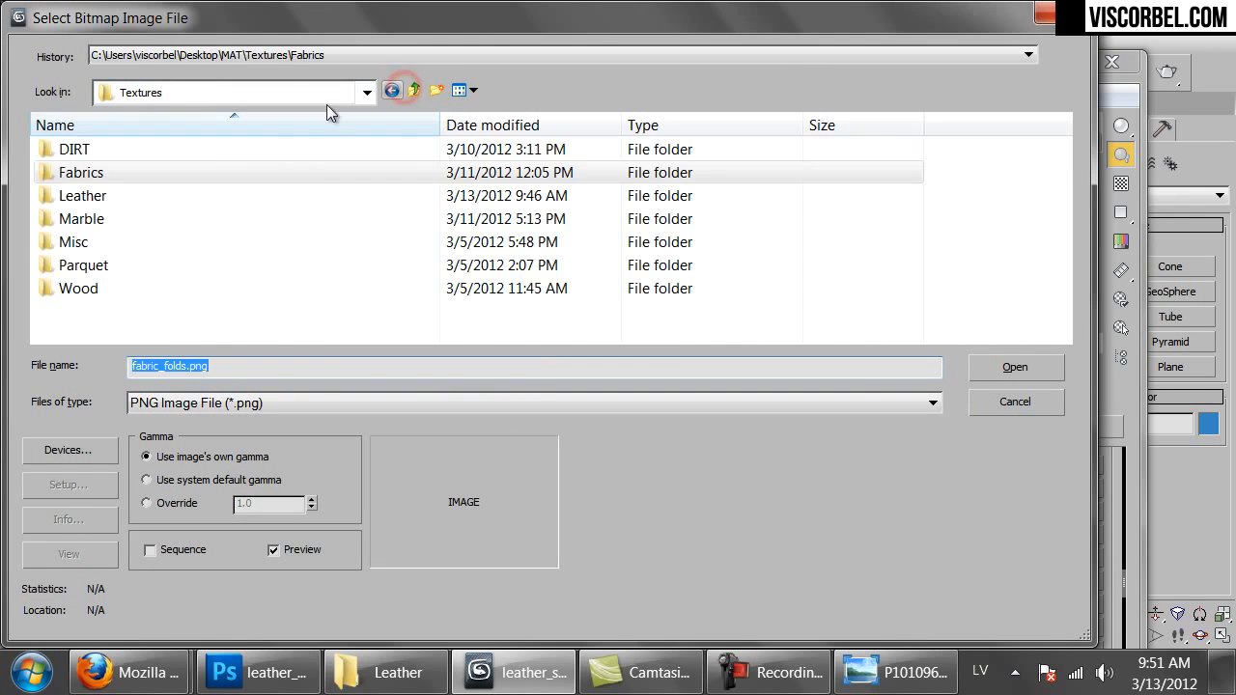
double_click(133, 149)
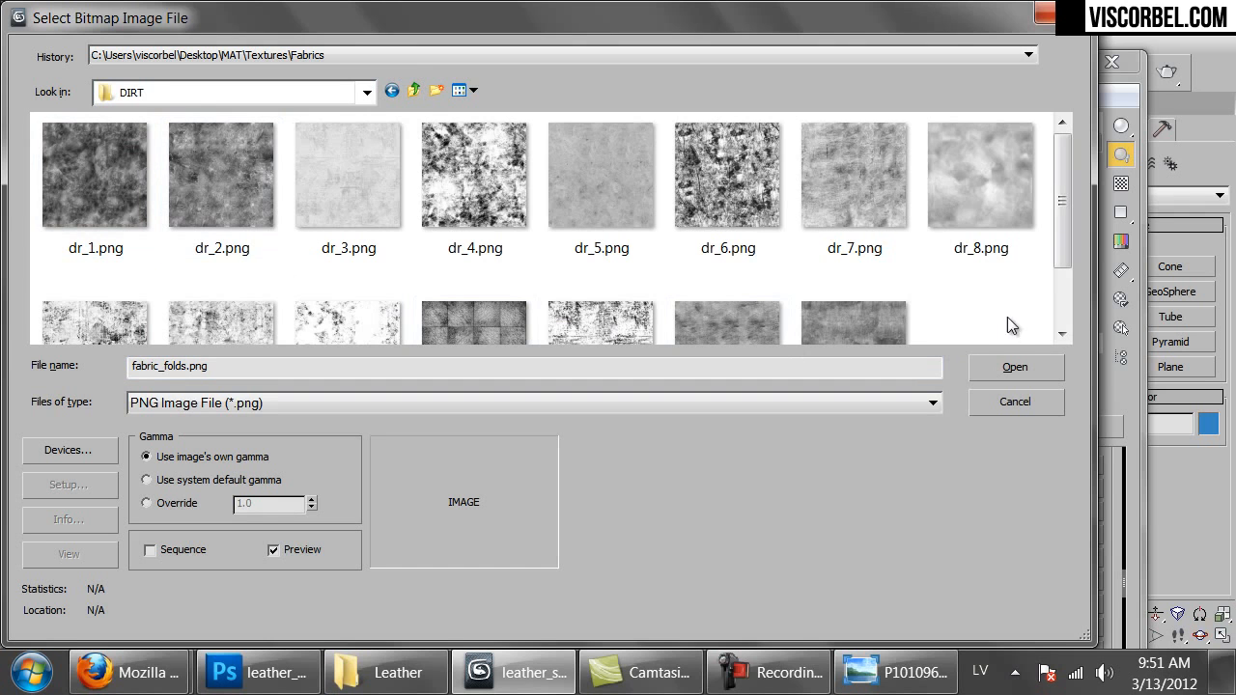
mouse_move(1068, 223)
left_mouse_down()
mouse_move(1070, 299)
mouse_move(1048, 209)
left_mouse_up()
left_click(249, 176)
double_click(249, 179)
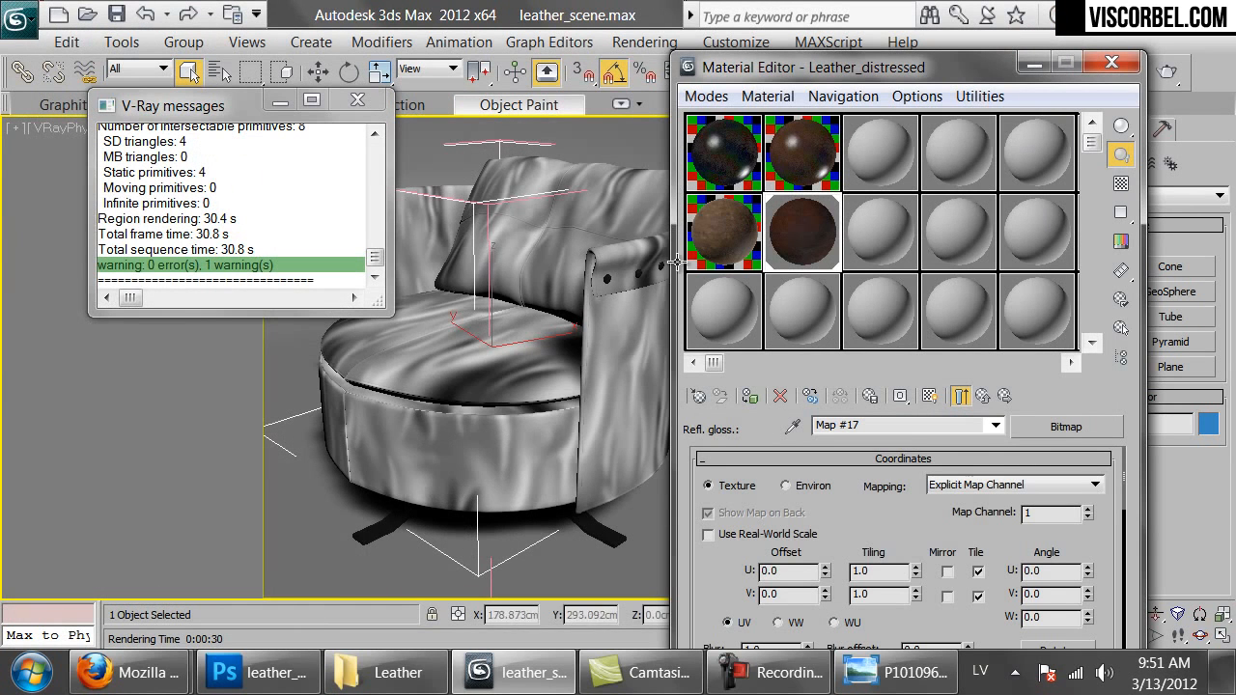
Step: Show the reflection glossiness map on the chair in the viewport and set its U and V tiling to 2.0
left_click(928, 398)
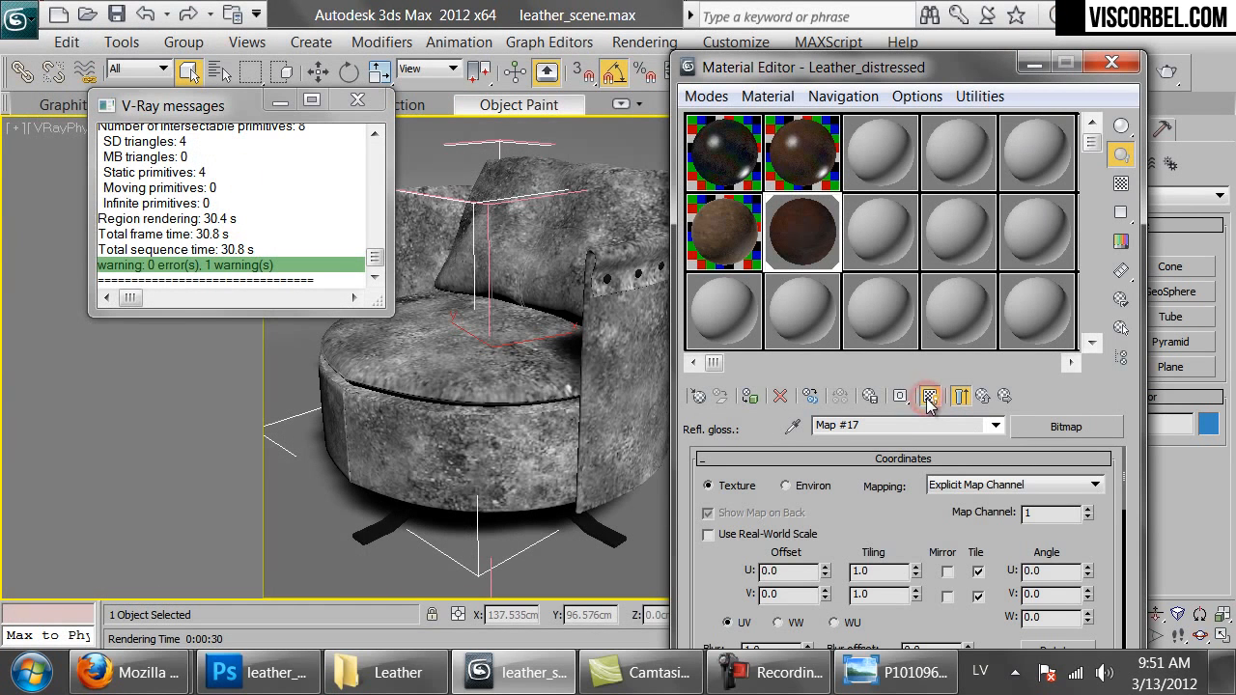
double_click(869, 571)
type("2")
key("Return")
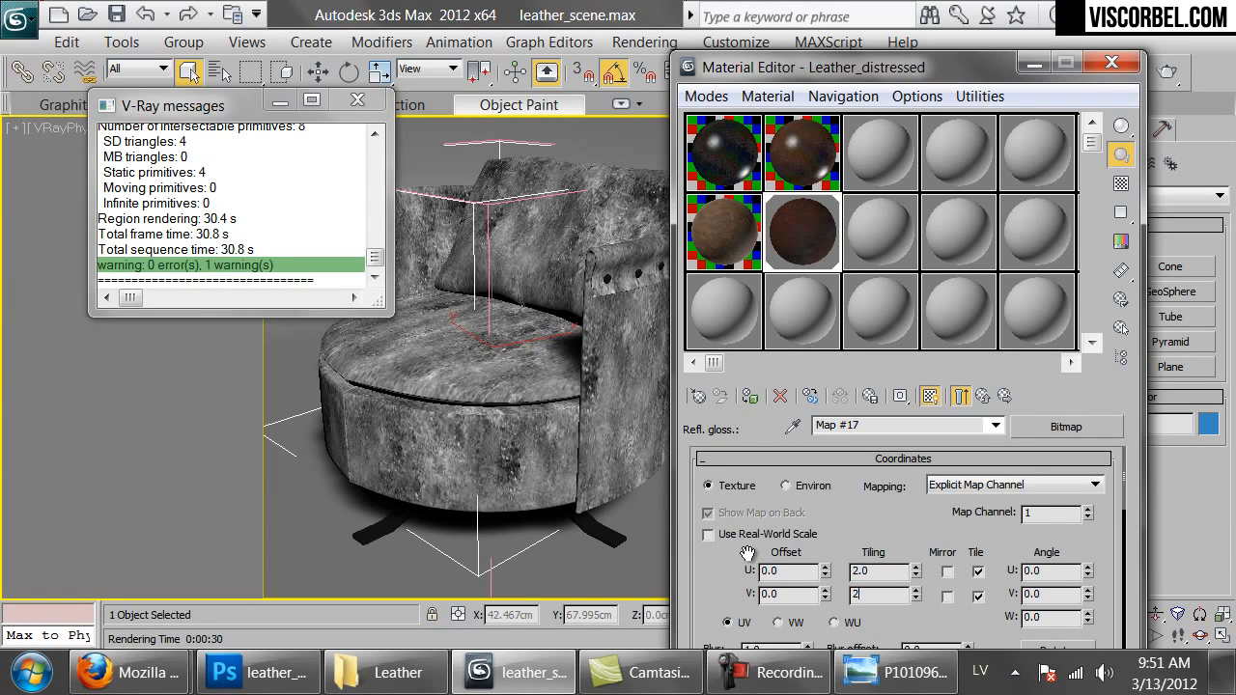
key("Return")
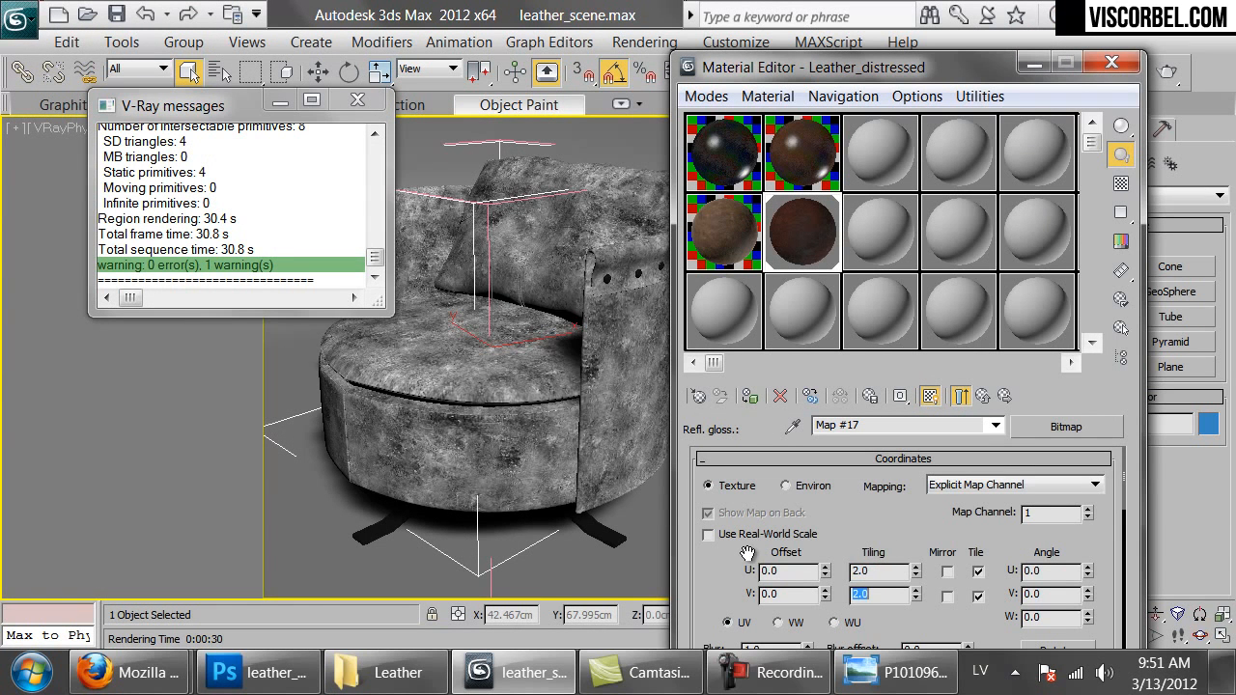
Step: Reopen the enlarged Leather_distressed sample preview and reduce the RGlossiness map amount to 30
double_click(813, 244)
left_click(983, 398)
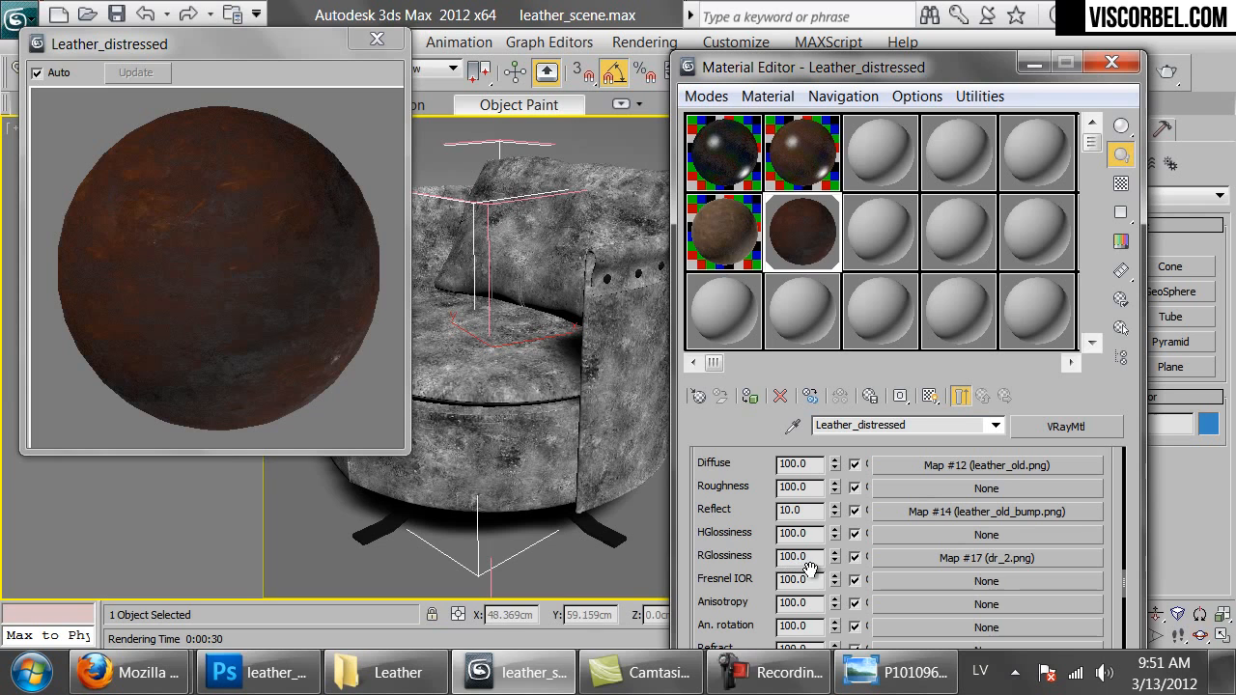
type("50")
key("Return")
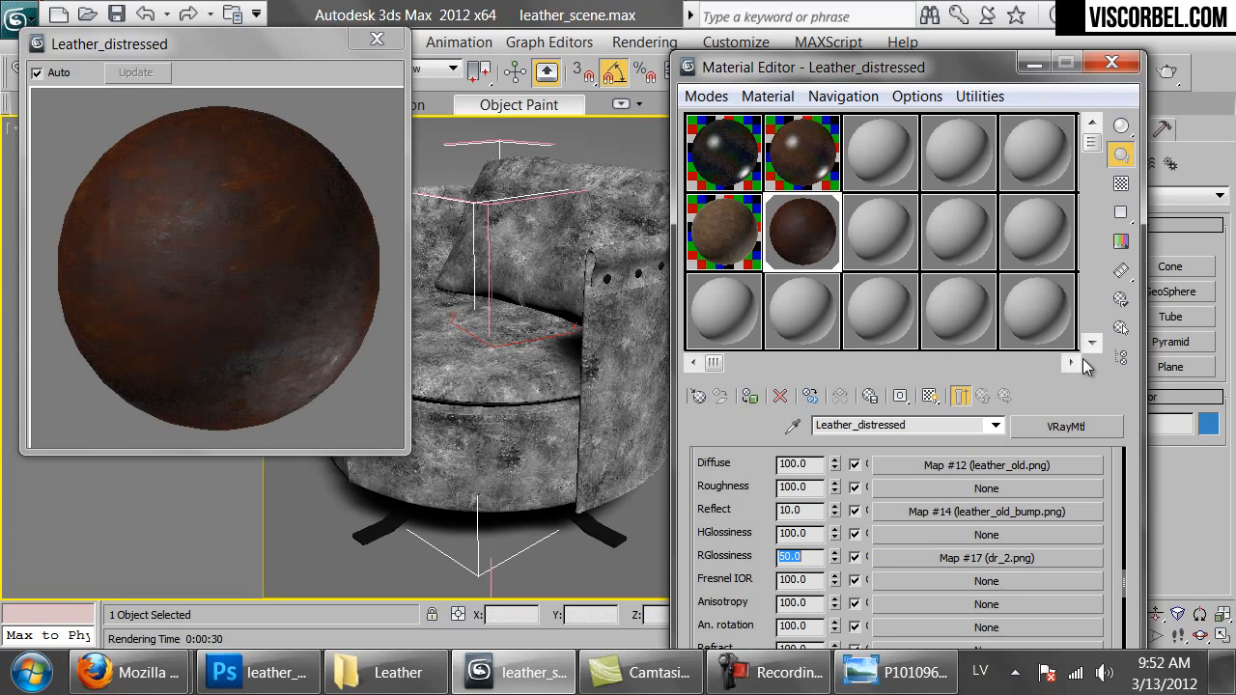
type("30")
key("Return")
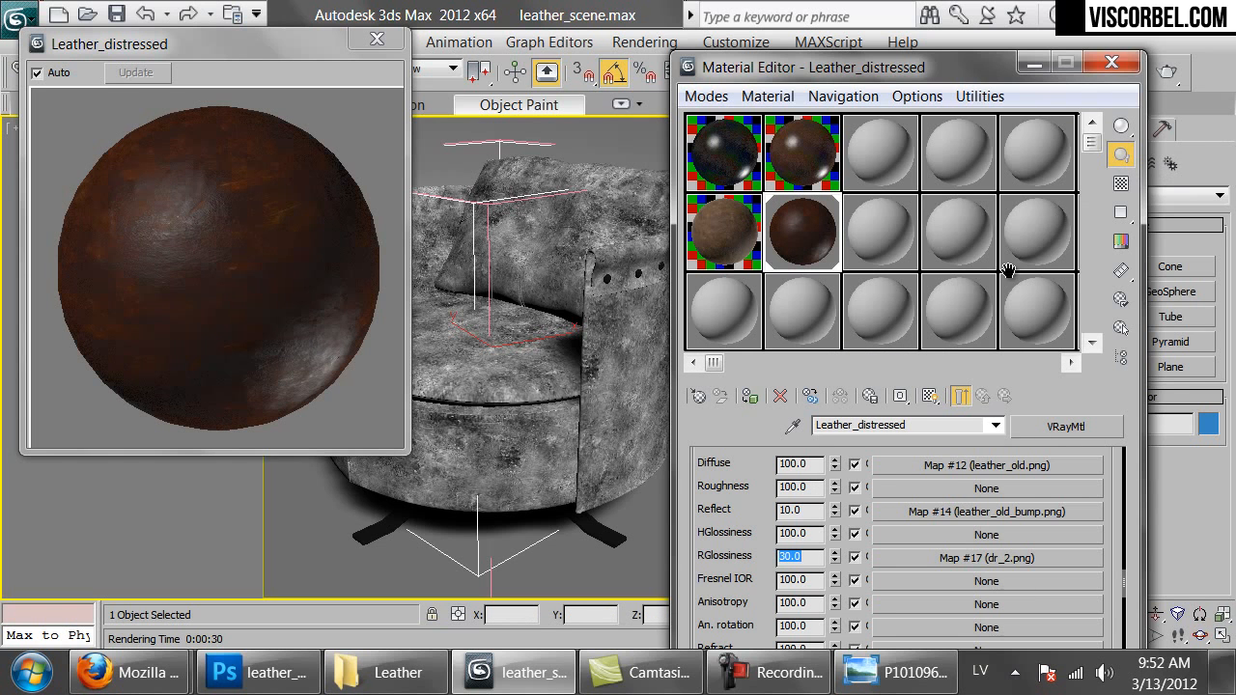
Step: Render the chair with the new glossiness map, move the frame buffer fully into view and cancel the render partway
left_click(1167, 71)
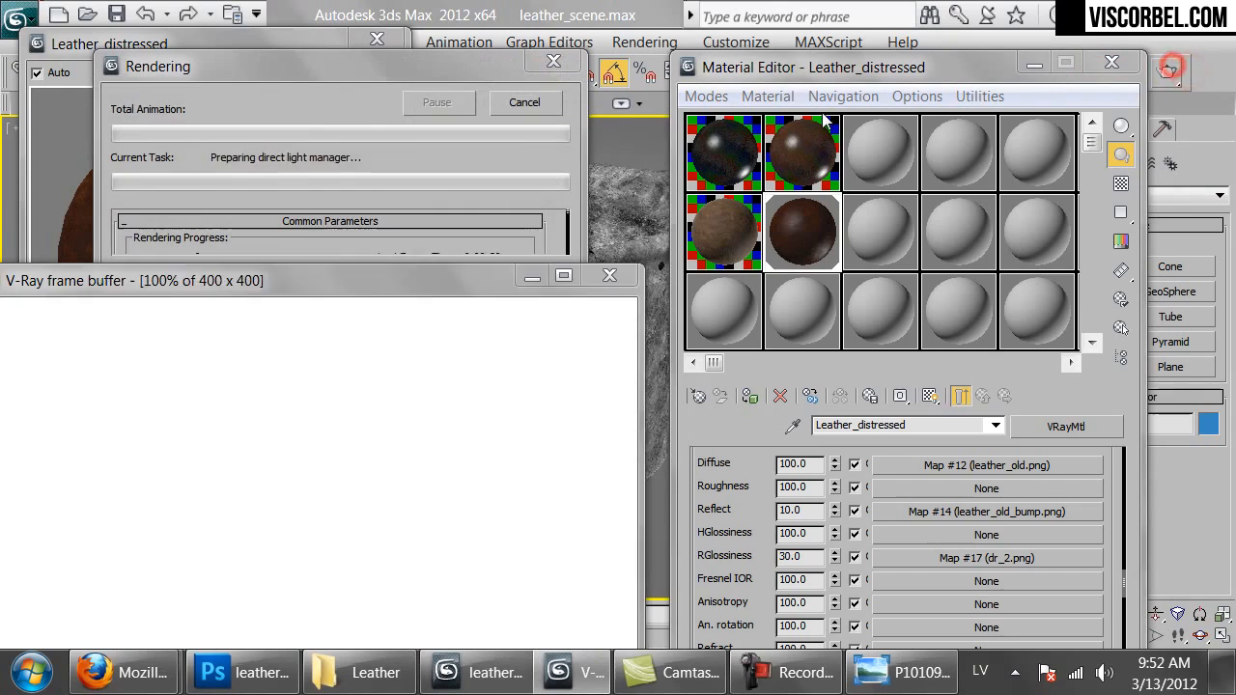
left_click_drag(418, 278, 566, 93)
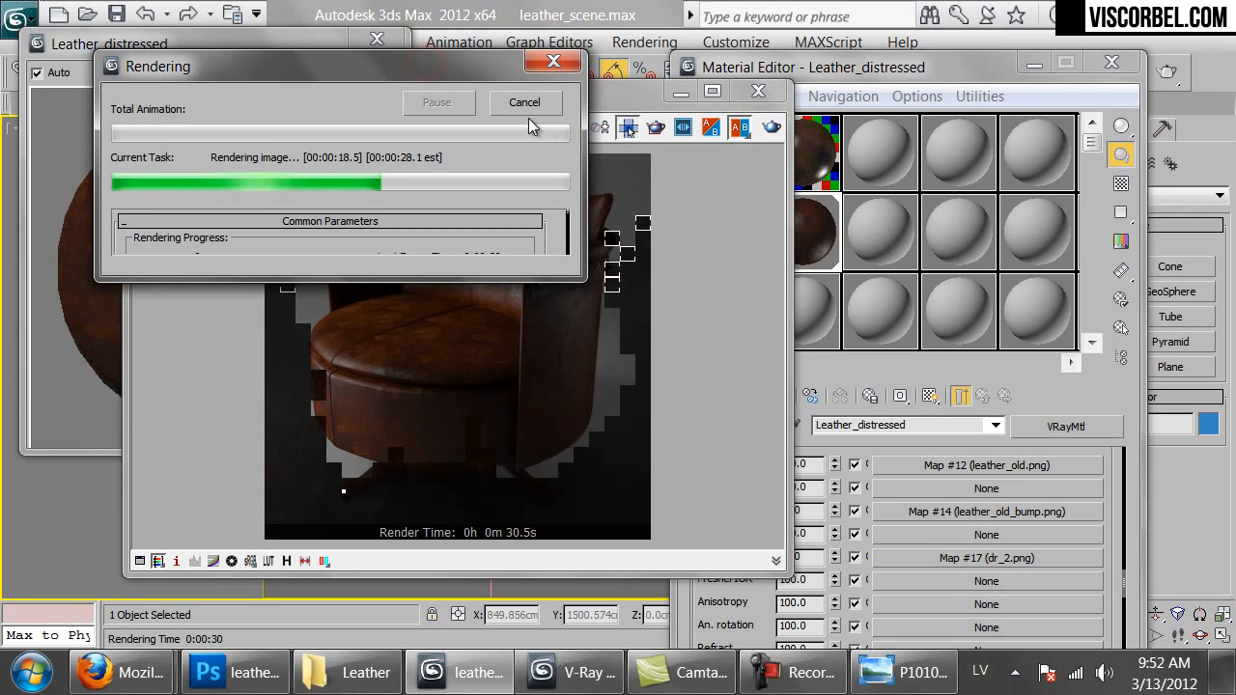
left_click(524, 103)
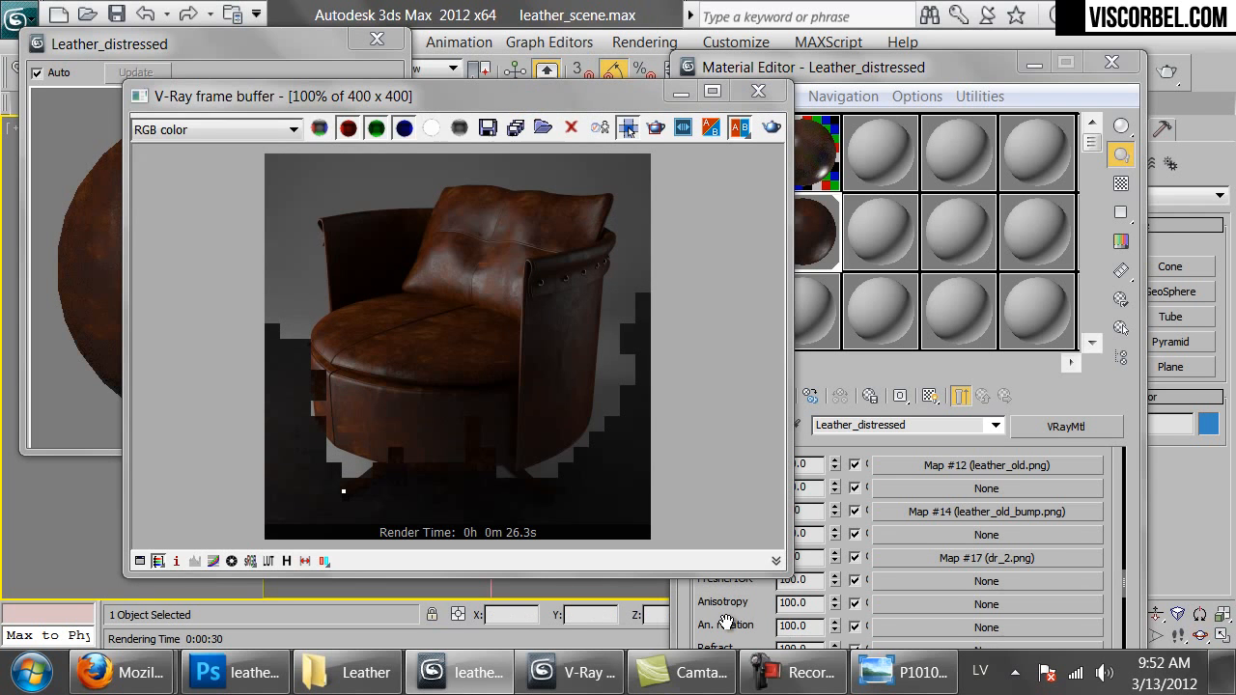
Step: Set the Bump map amount of Leather_distressed to 100 and render the chair
left_click(726, 622)
scroll(725, 622, "down", 5)
double_click(812, 596)
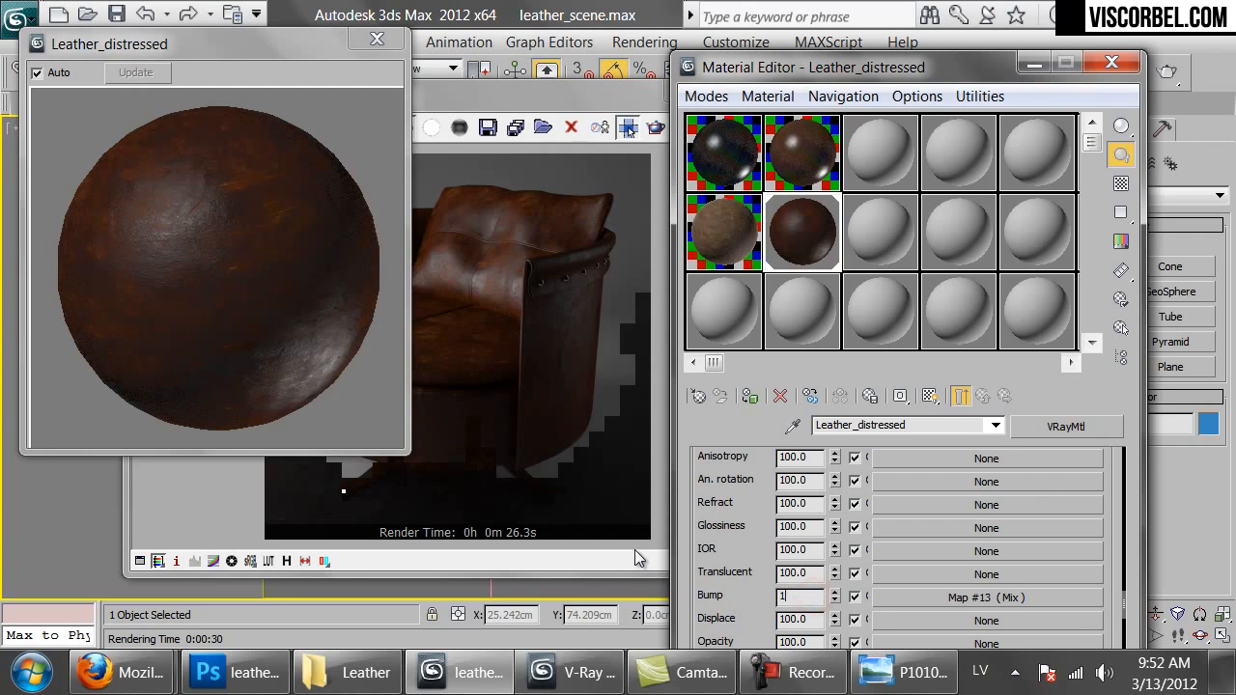
left_click(506, 424)
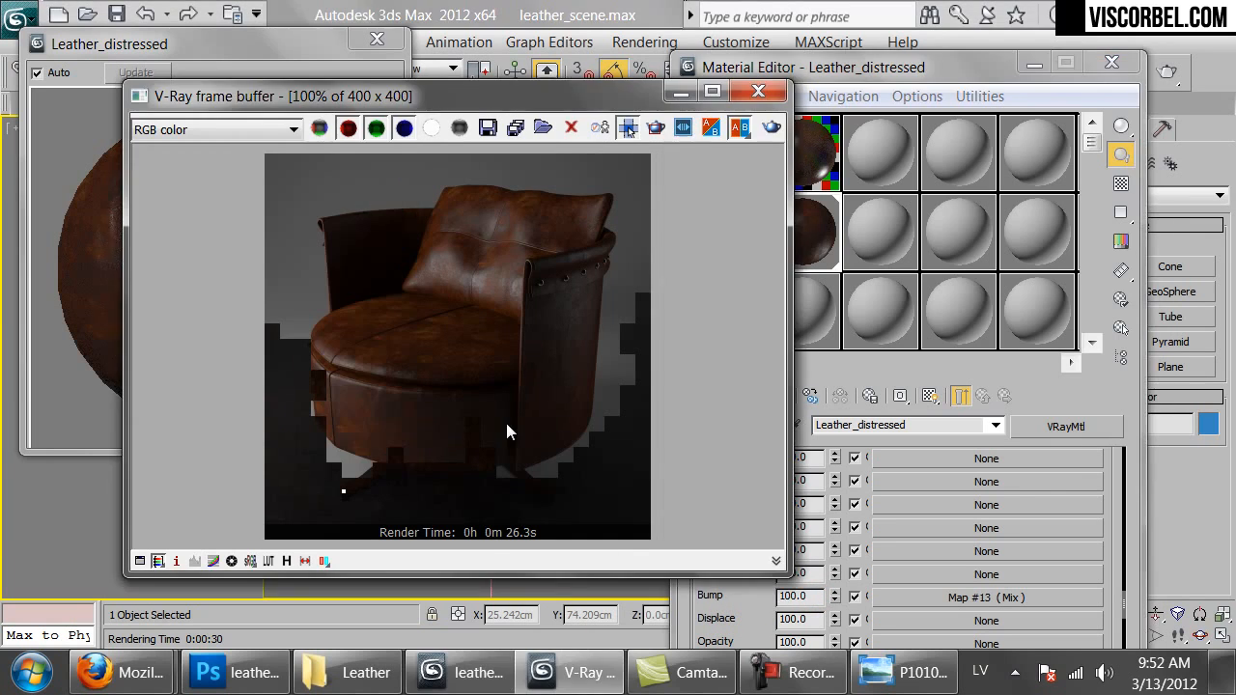
left_click(772, 135)
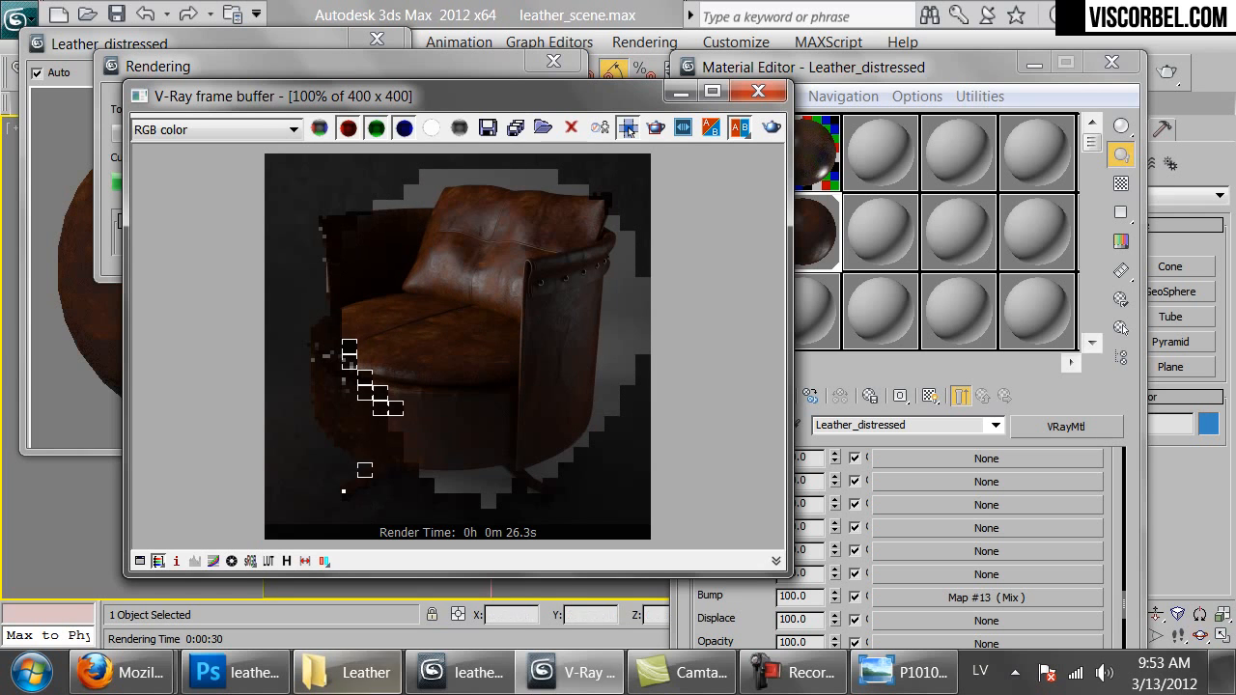
Step: Examine the reference photo cohzh003.jpg in the Leather folder, then return to the finished chair render in the V-Ray frame buffer
left_click(403, 635)
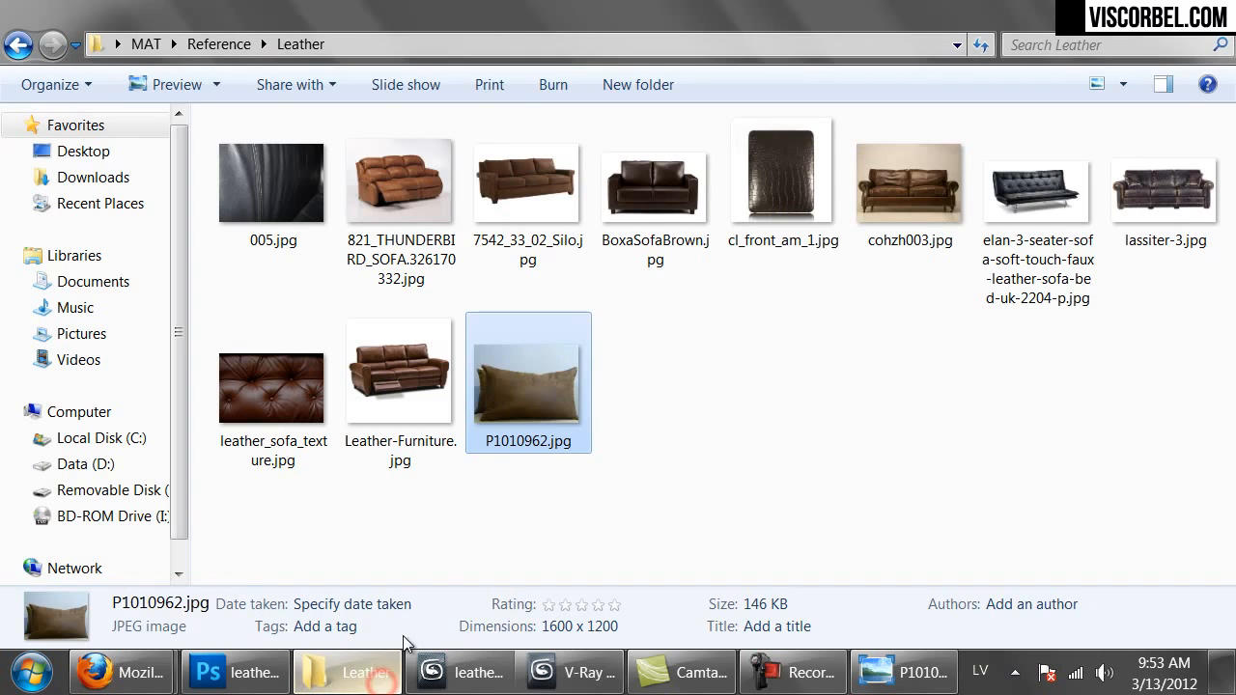
left_click(414, 506)
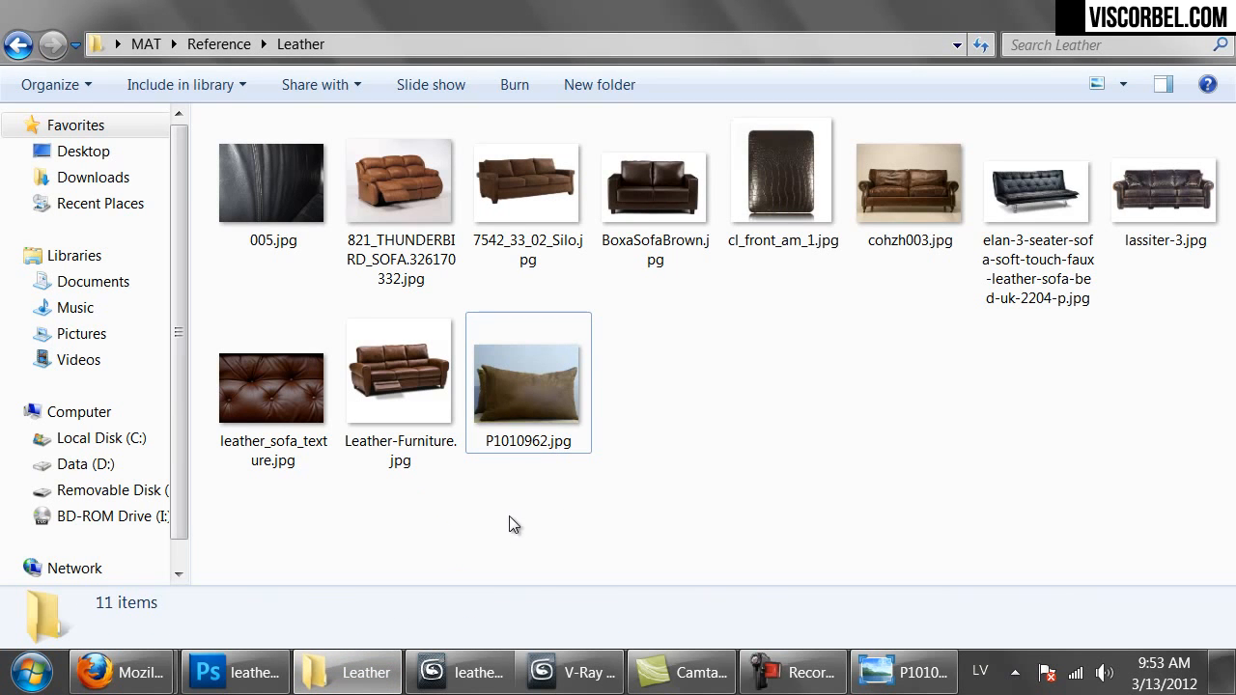
left_click(886, 197)
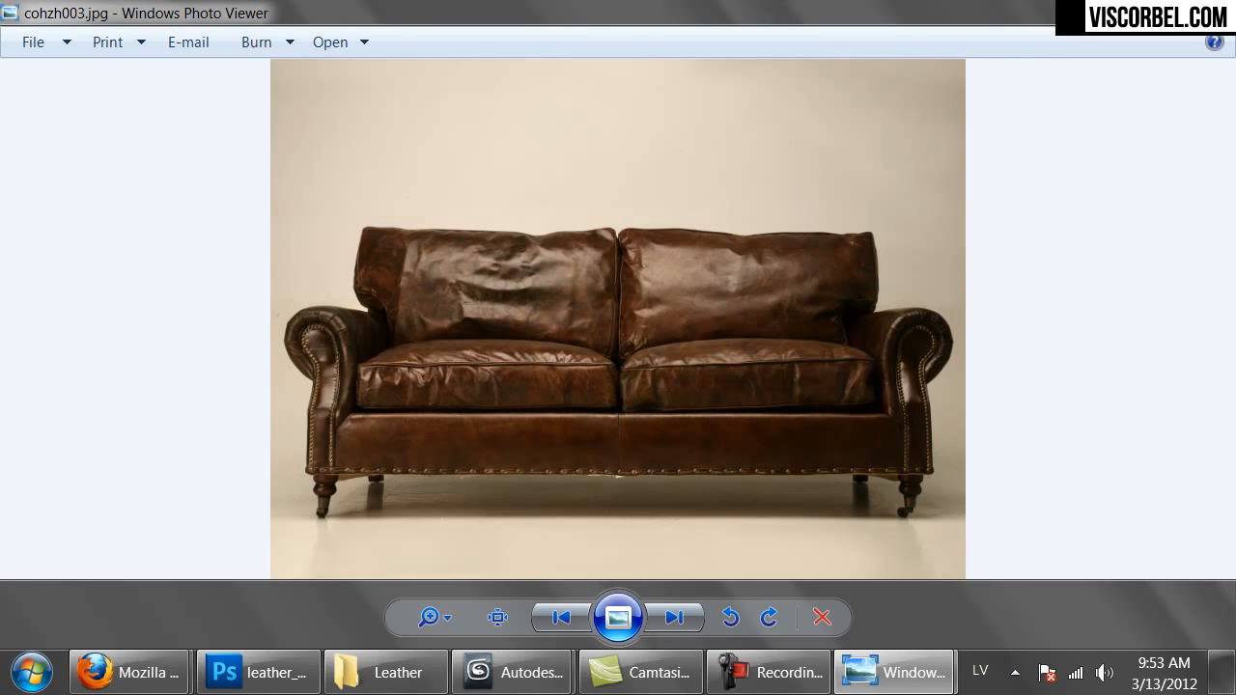
key("Escape")
mouse_move(512, 673)
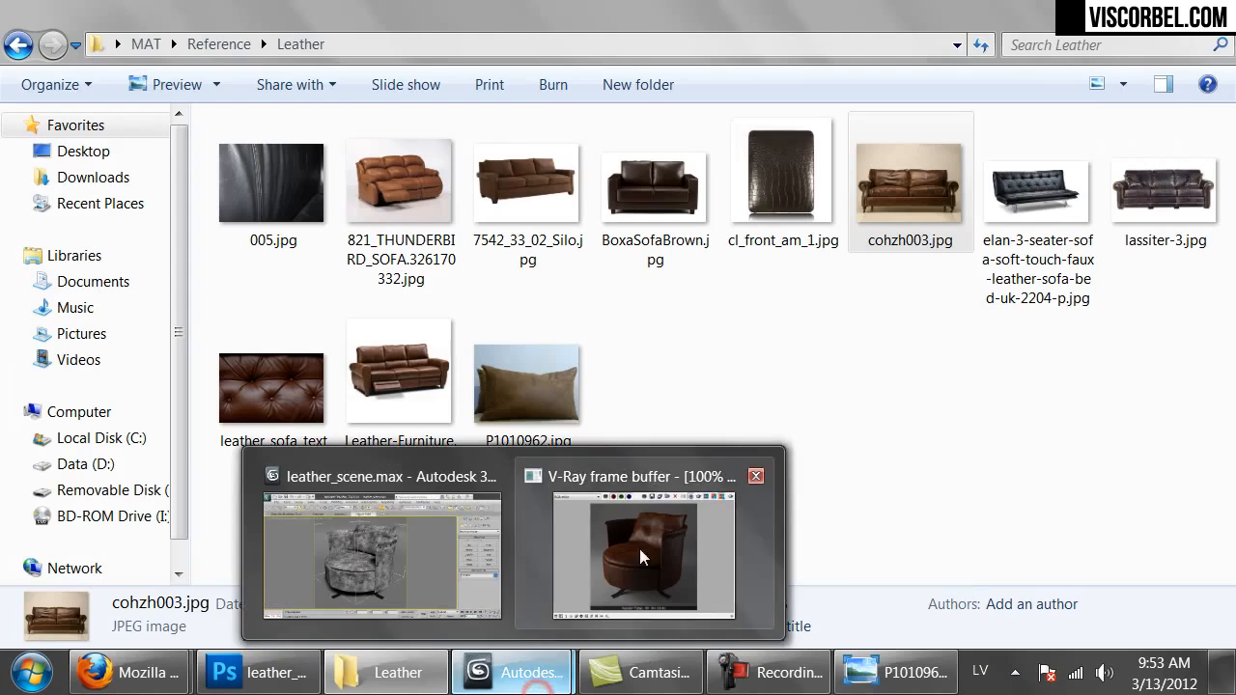
left_click(643, 483)
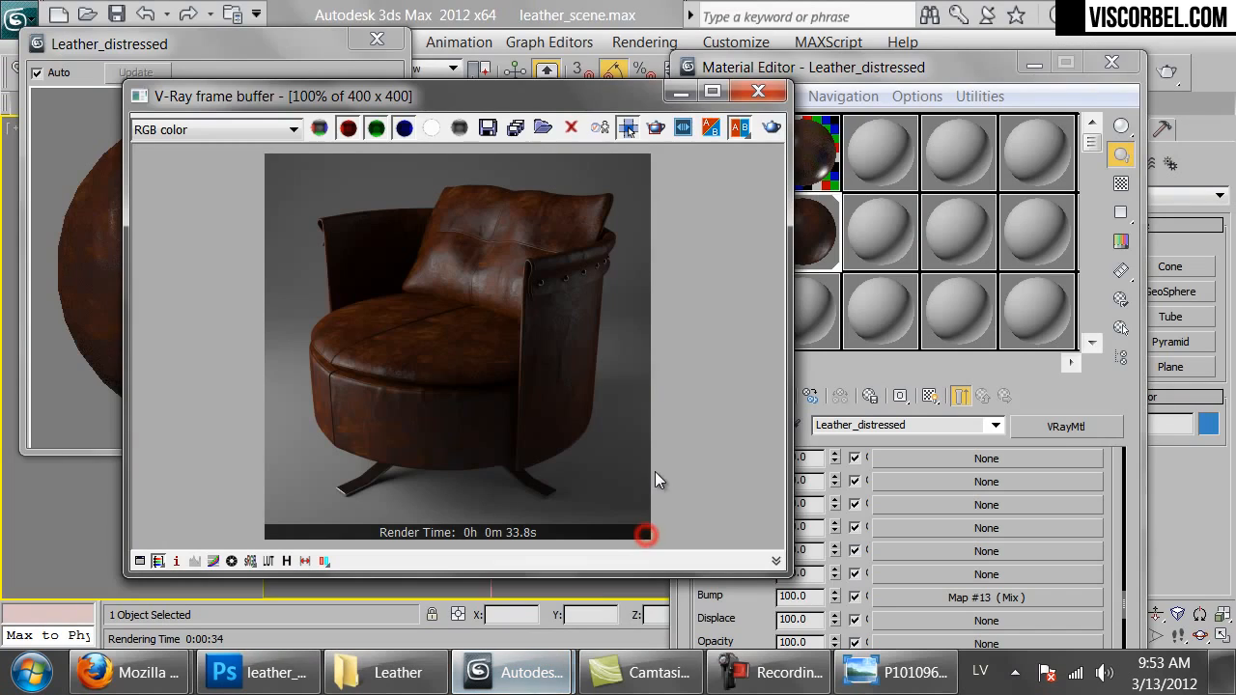
Step: Close the enlarged Leather_distressed sample preview and the V-Ray frame buffer
left_click(350, 36)
left_click(375, 38)
left_click_drag(519, 99, 437, 46)
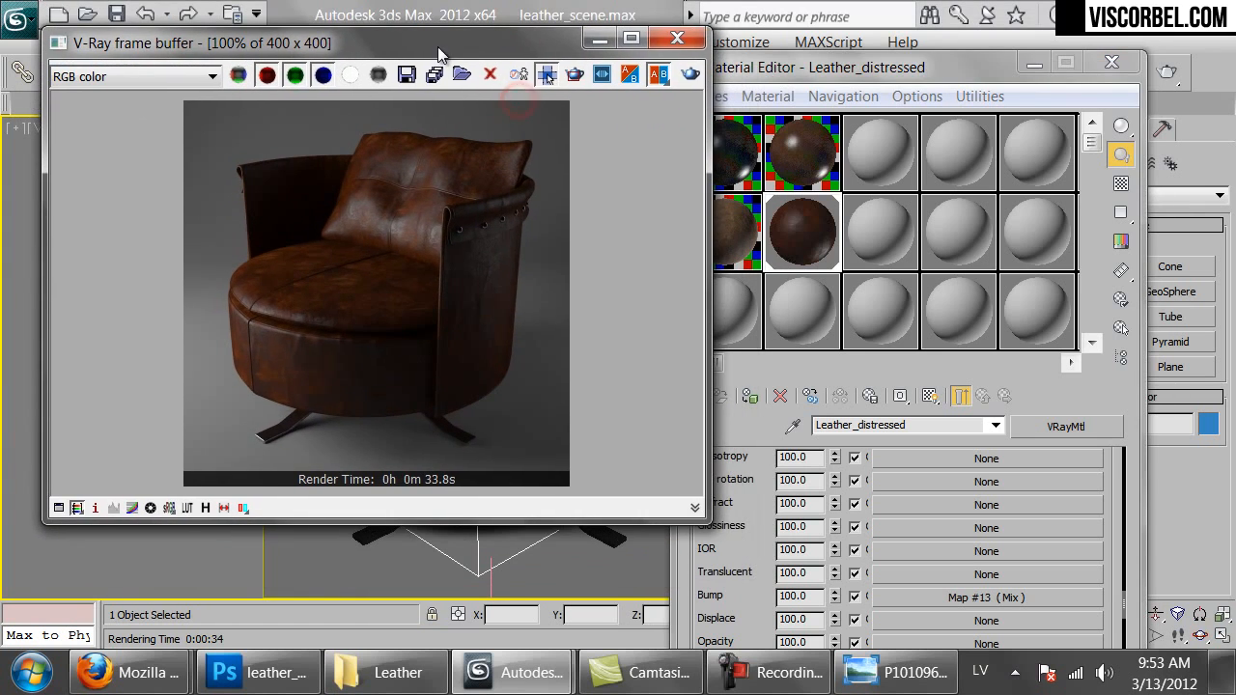
left_click(675, 40)
Step: Open the leather_old.png diffuse map of Leather_distressed and turn off texture display on the chair in the viewport
scroll(846, 499, "up", 5)
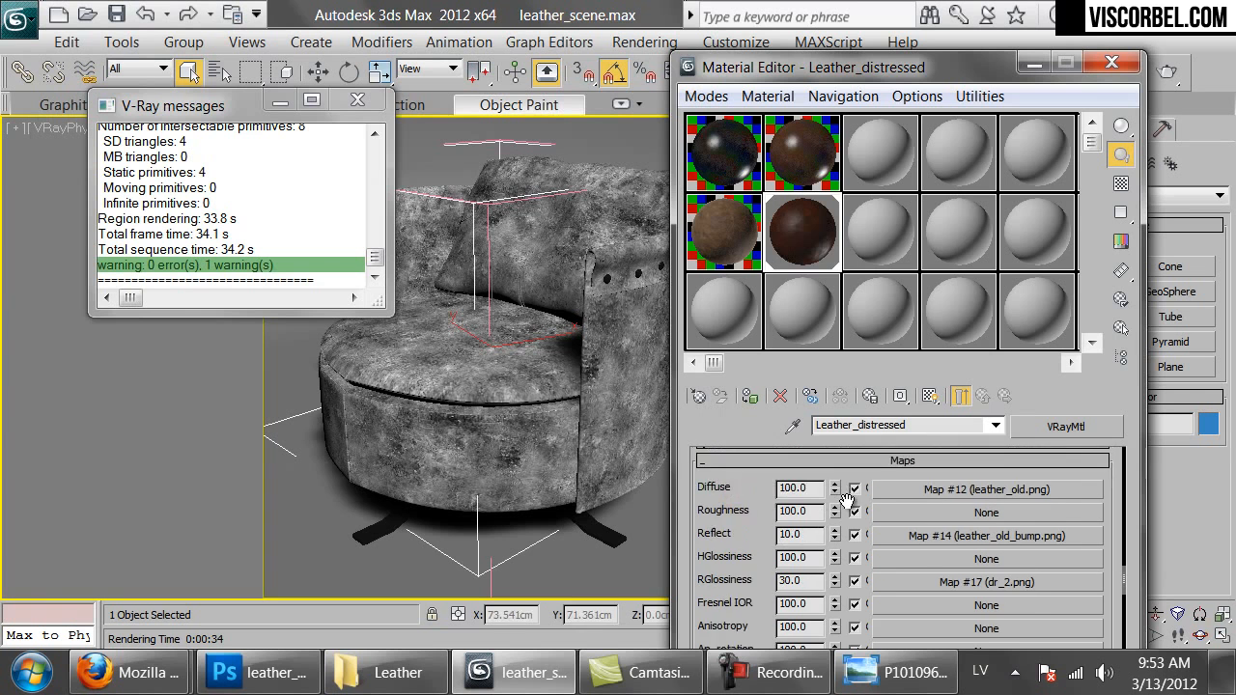
scroll(846, 498, "up", 2)
left_click(956, 518)
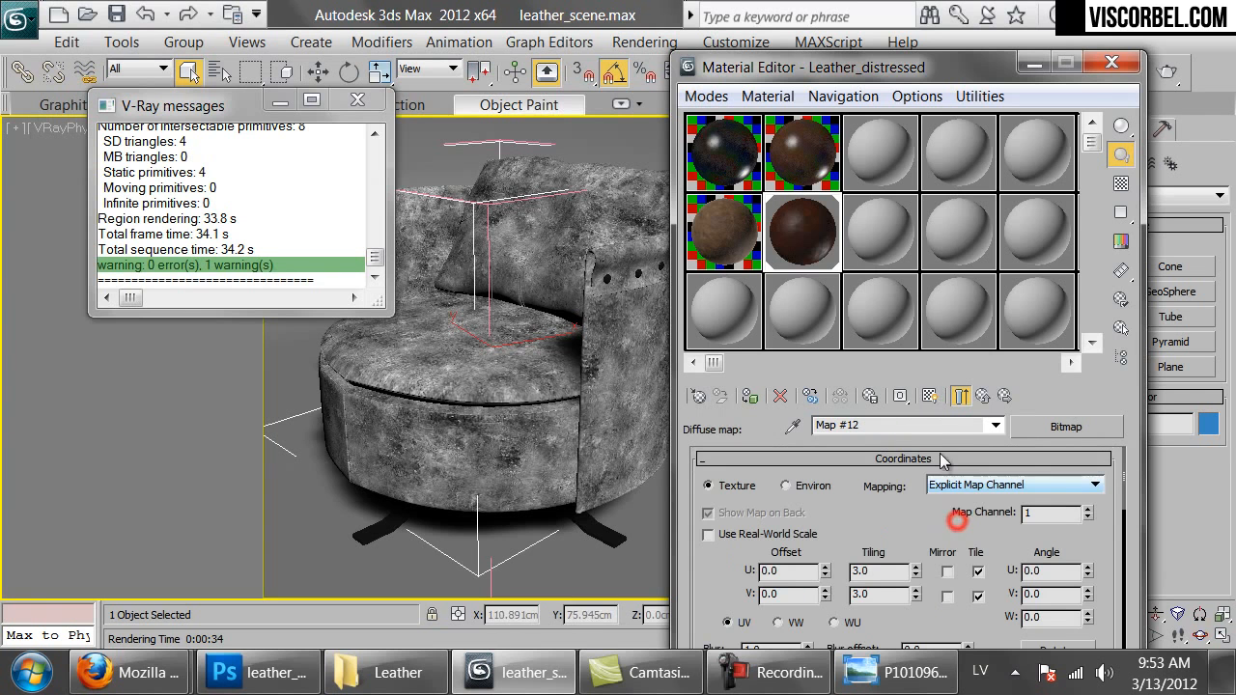
left_click(928, 396)
left_click(928, 396)
Step: Replace the diffuse bitmap with a VRayDirt map, keeping the old map as a sub-map
left_click(1065, 426)
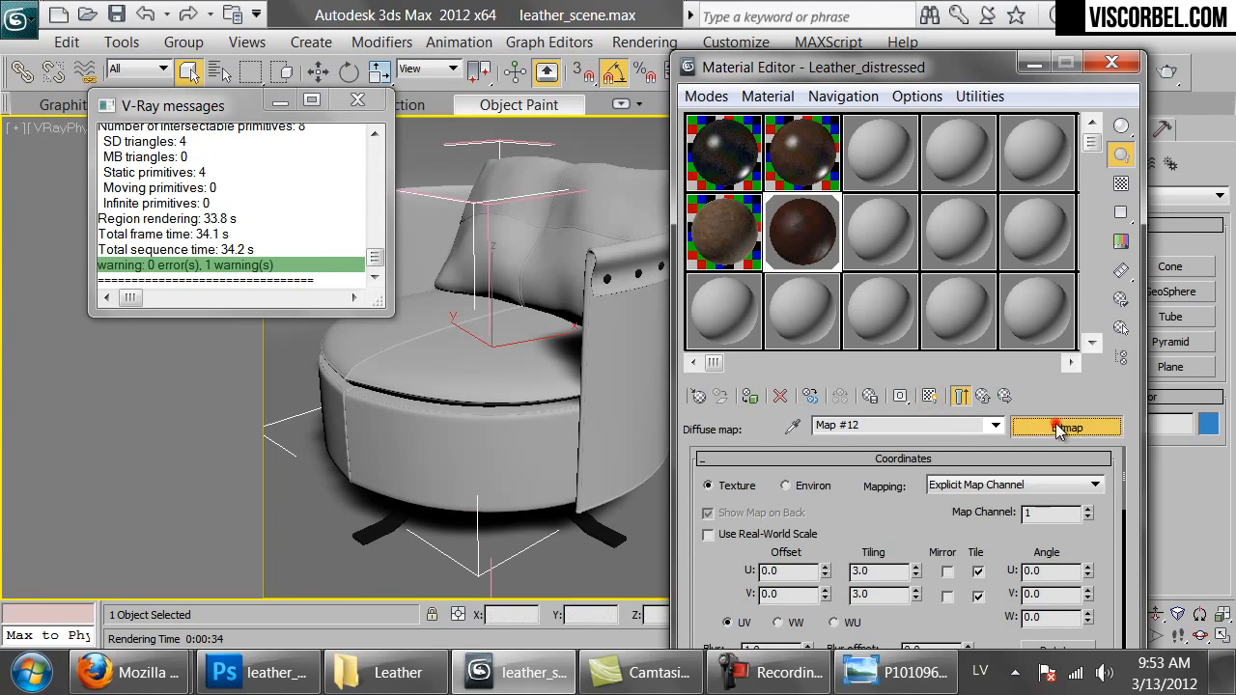
left_click(545, 497)
scroll(531, 507, "down", 5)
scroll(526, 512, "down", 4)
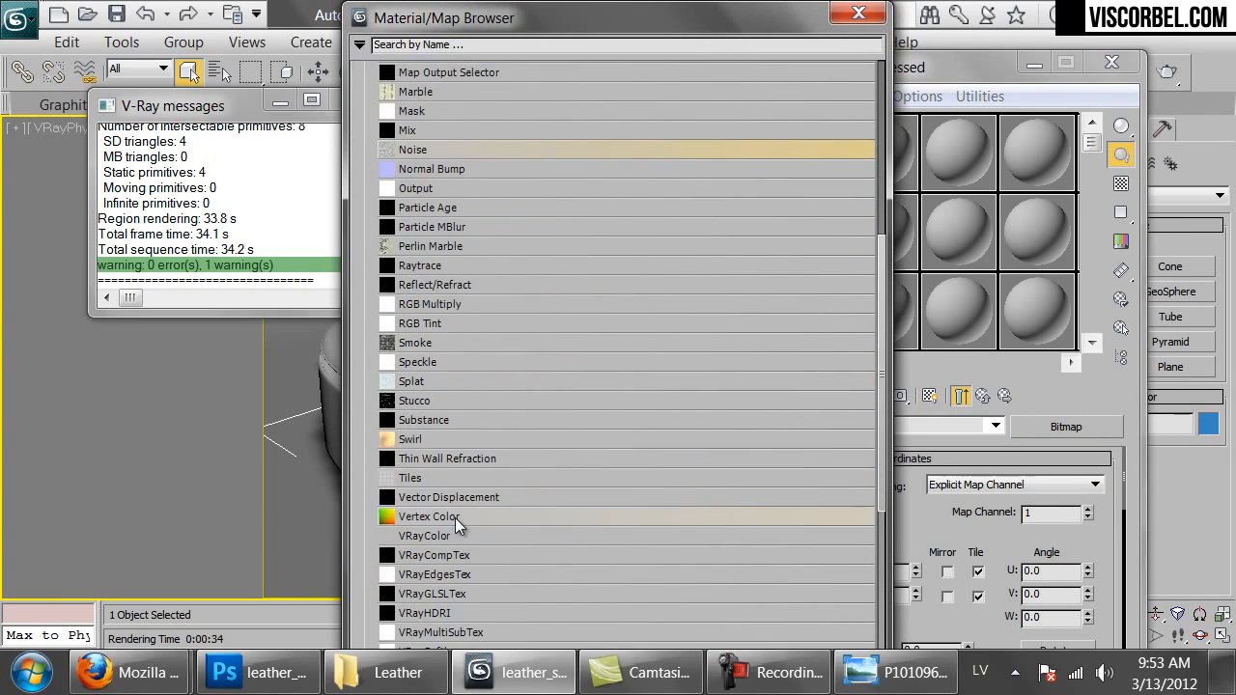
scroll(447, 398, "down", 3)
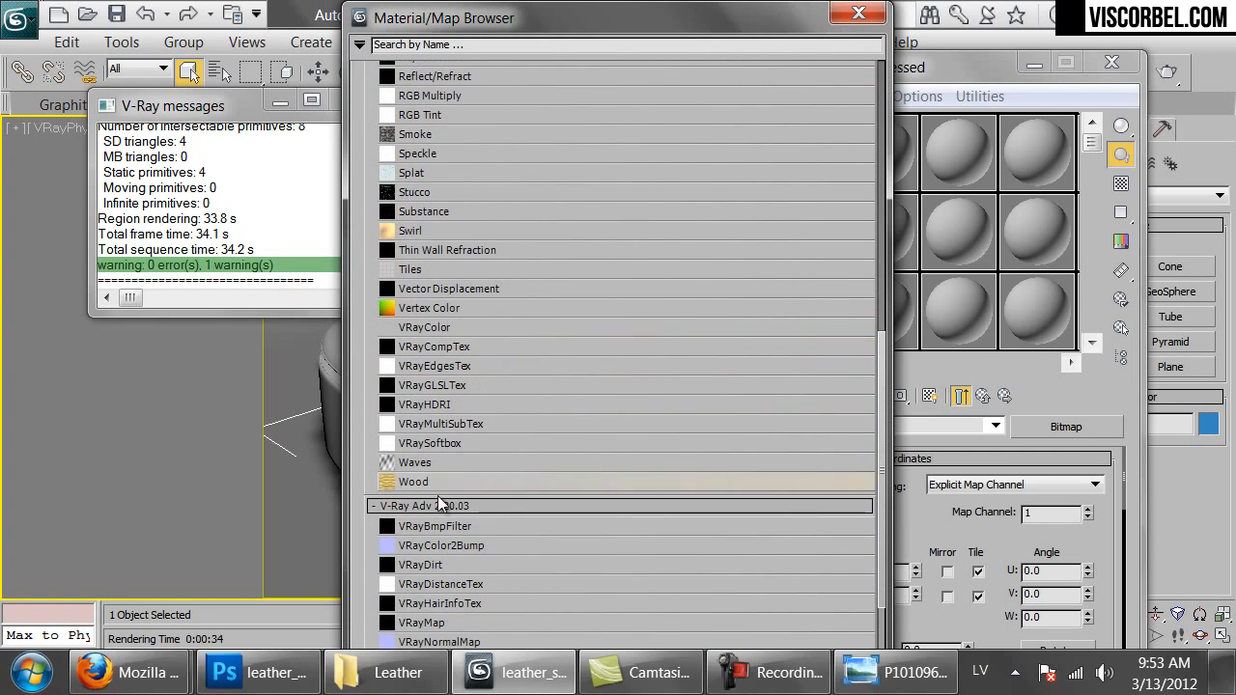
double_click(429, 568)
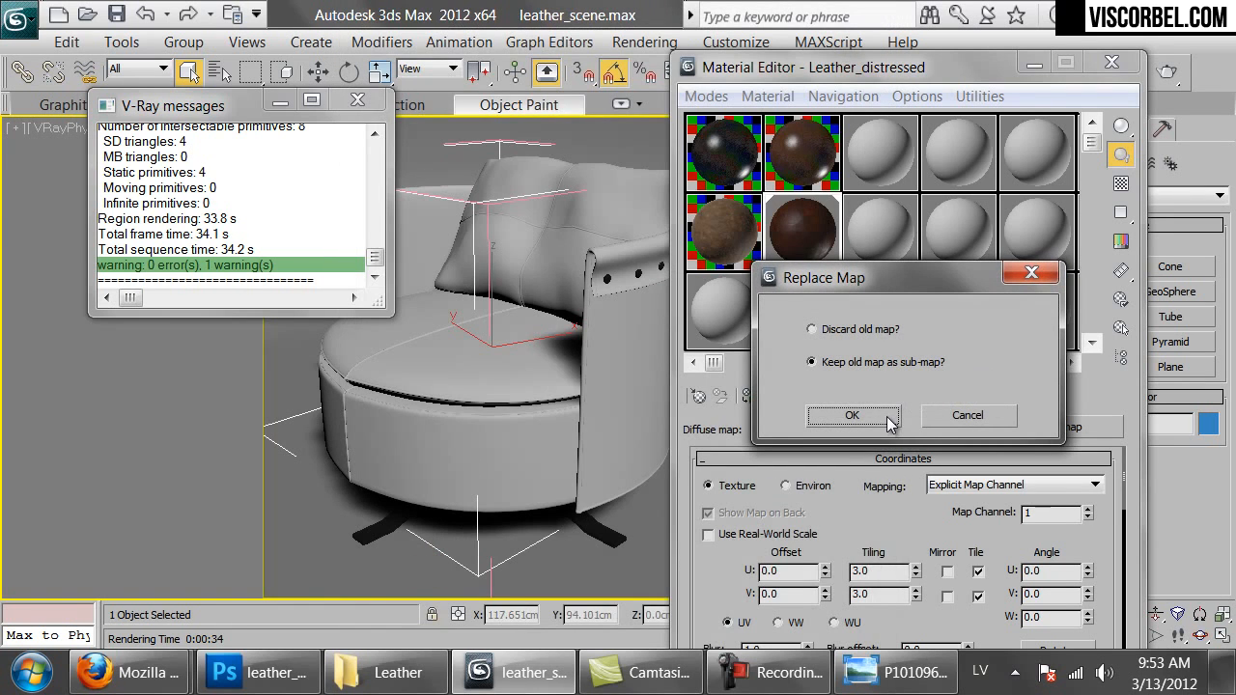
left_click(851, 415)
Step: Move the leather_old.png map from the VRayDirt radius slot to the unoccluded color slot
left_click_drag(862, 563, 949, 518)
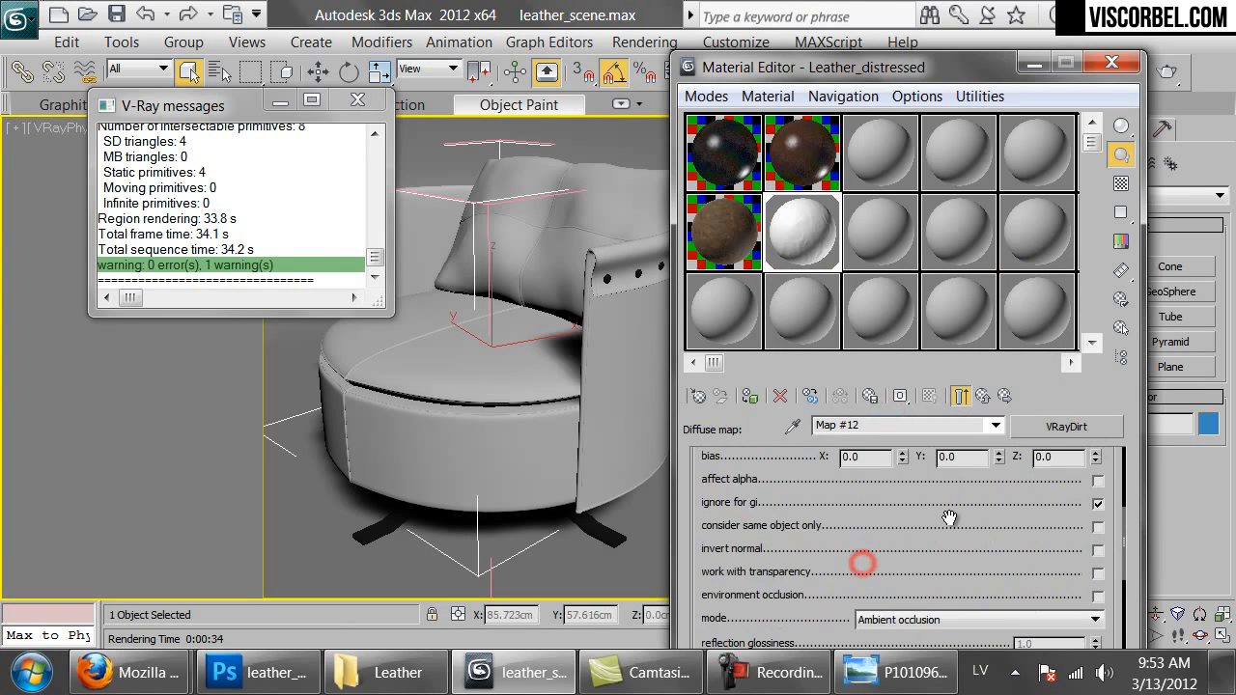
scroll(948, 518, "down", 3)
right_click(941, 572)
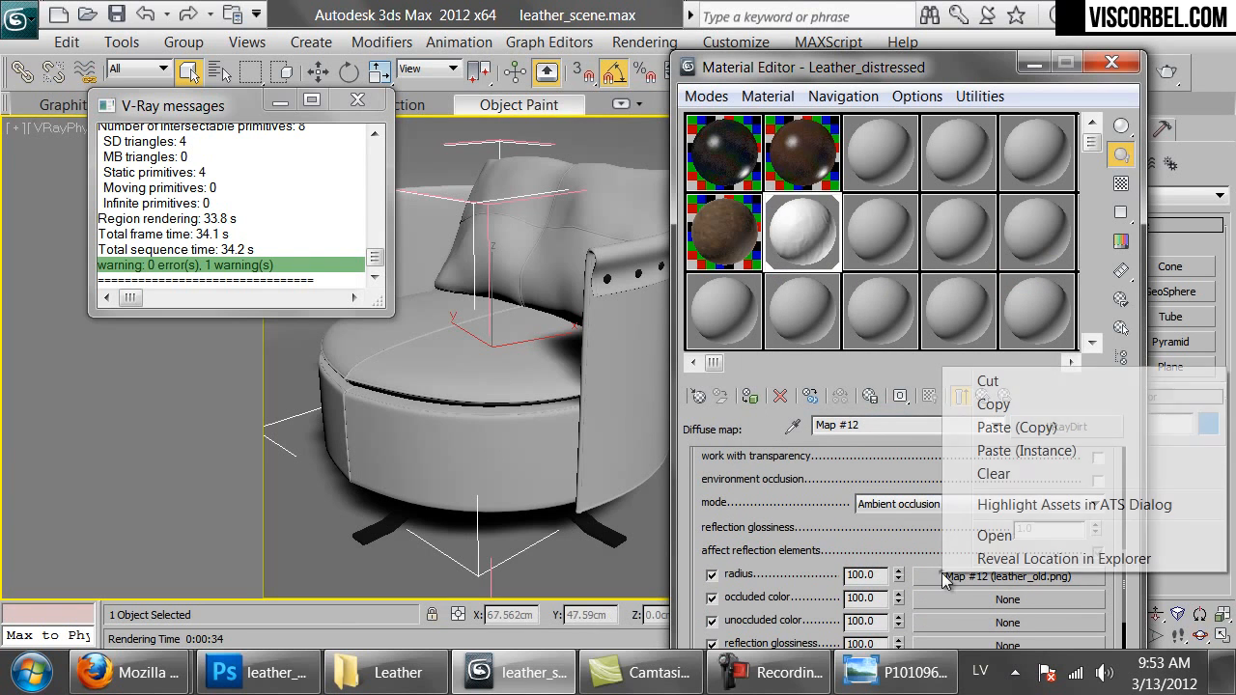
left_click(1014, 386)
right_click(922, 619)
left_click(1014, 580)
Step: Set the VRayDirt occluded color to bright green with Red 48, Green 255 and Blue 0
scroll(919, 532, "up", 3)
scroll(920, 531, "up", 5)
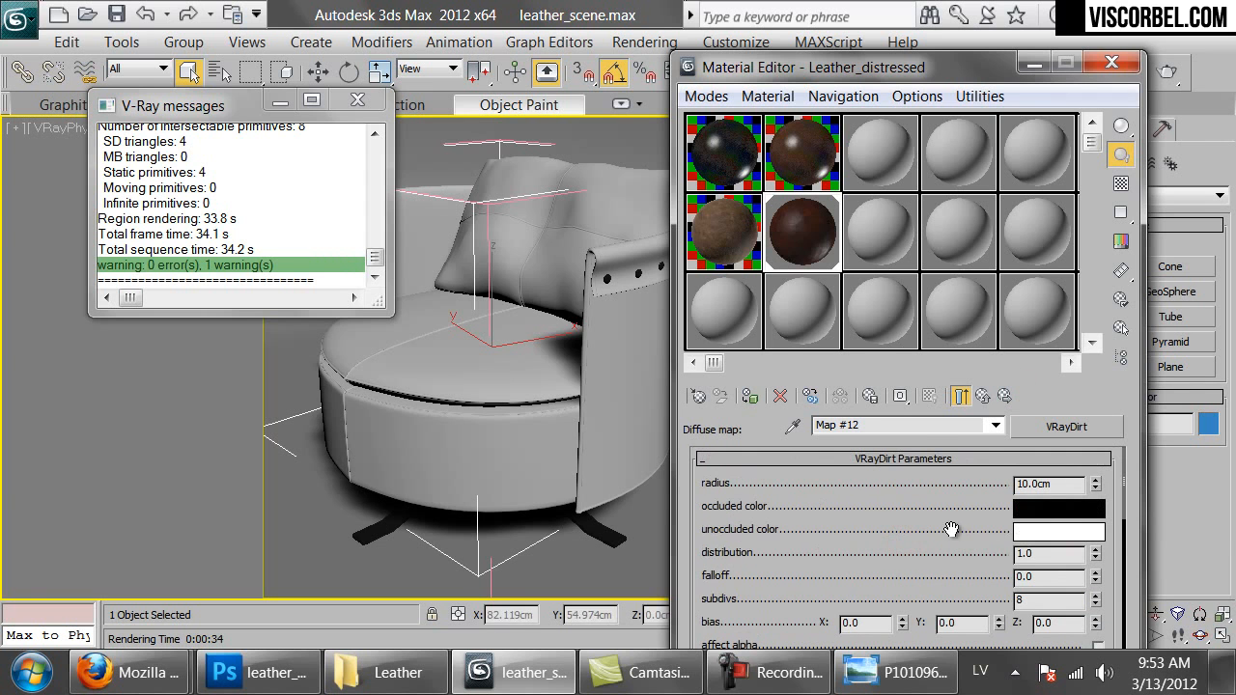
left_click(1062, 509)
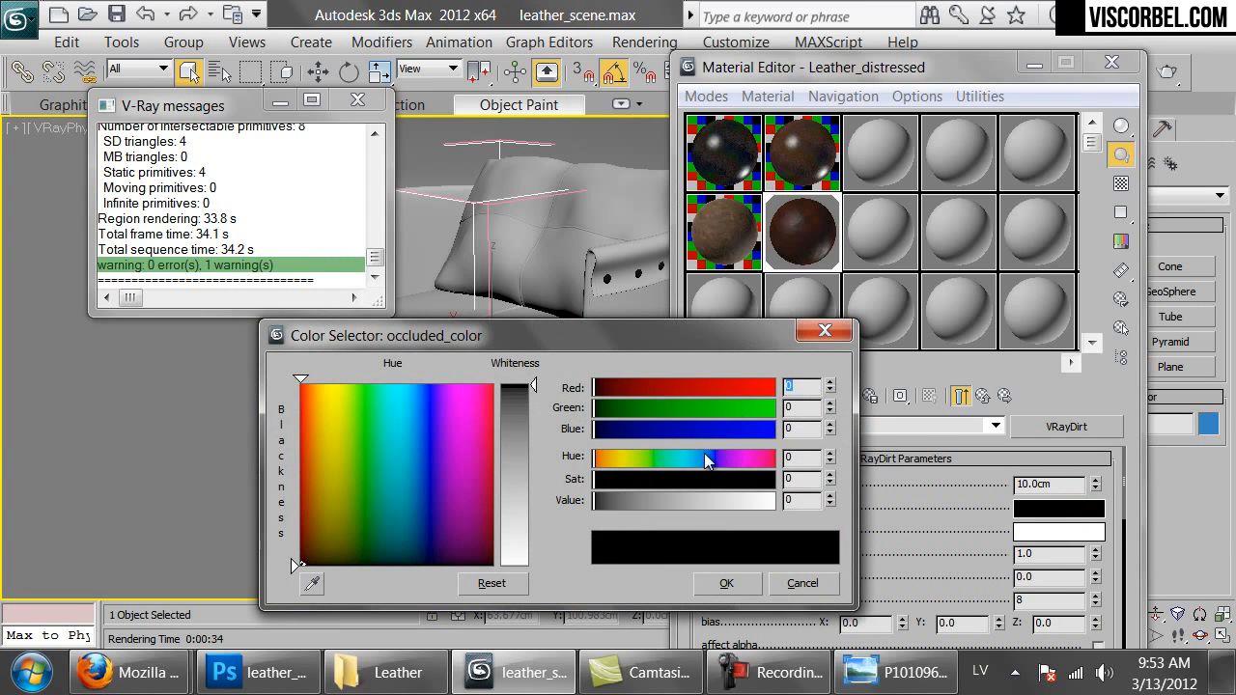
mouse_move(695, 457)
left_mouse_down()
mouse_move(632, 456)
mouse_move(648, 459)
left_mouse_up()
mouse_move(740, 482)
left_mouse_down()
mouse_move(753, 479)
mouse_move(745, 501)
left_mouse_up()
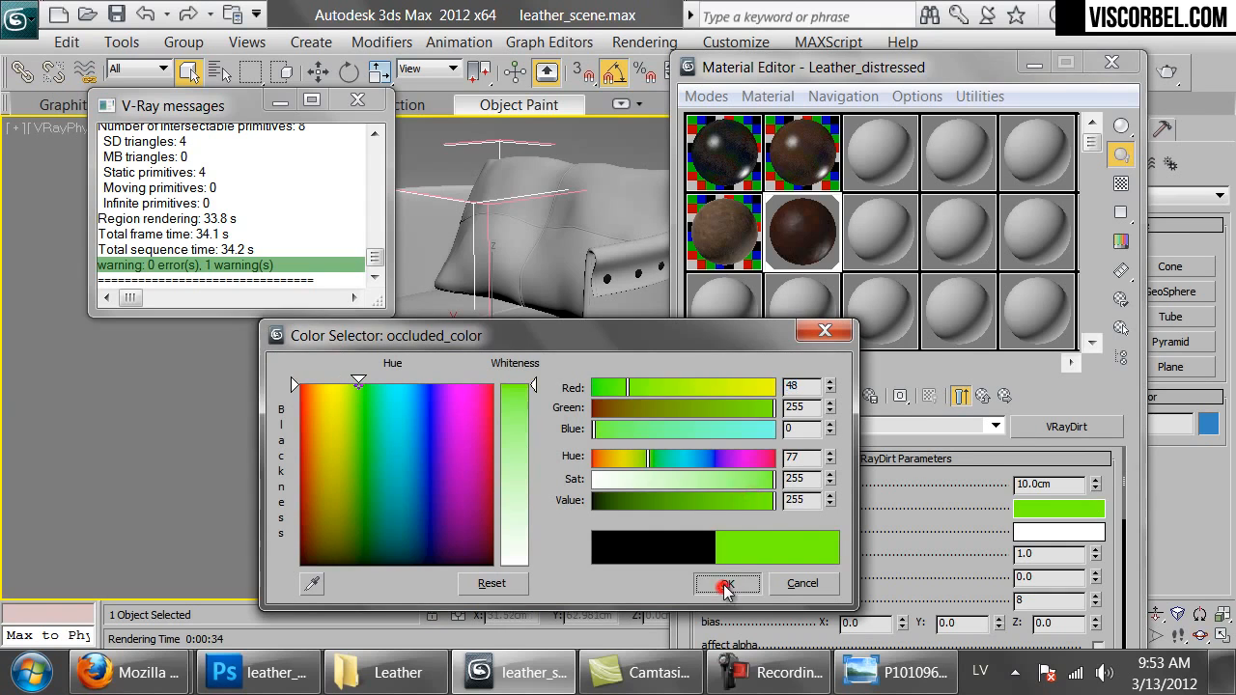
left_click(726, 583)
Step: Close the V-Ray messages, render the chair to check the green occluded areas, and close the frame buffer
left_click(358, 101)
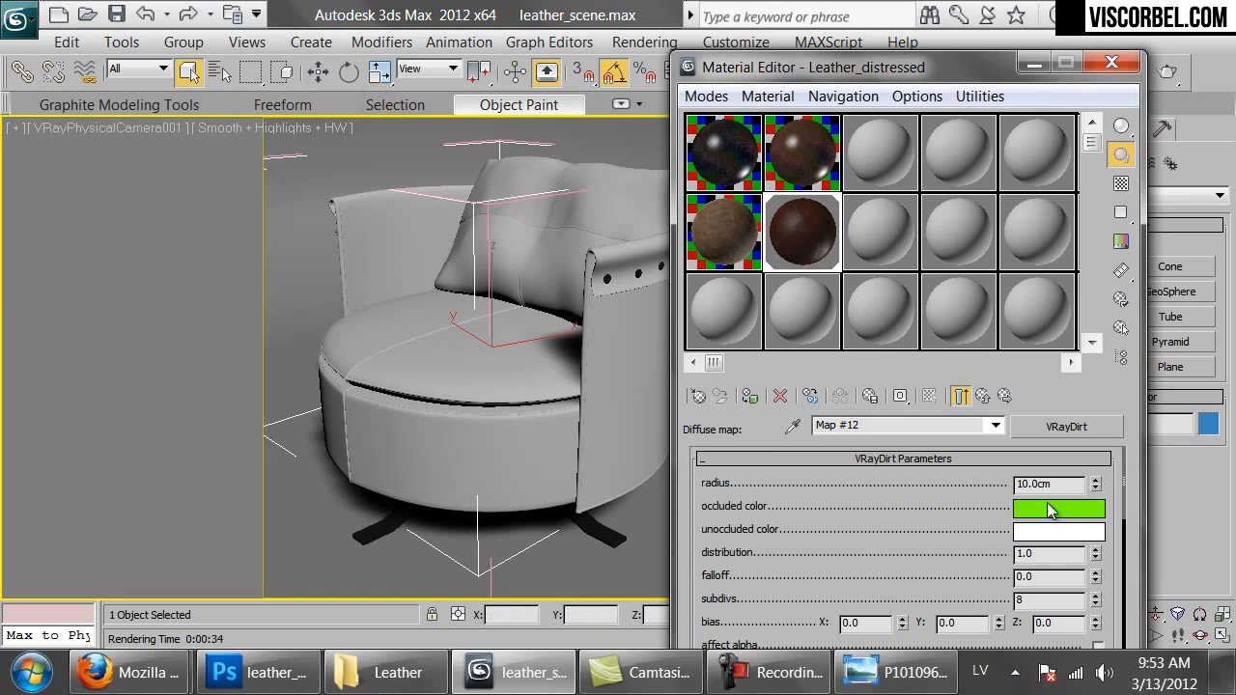
left_click(1171, 70)
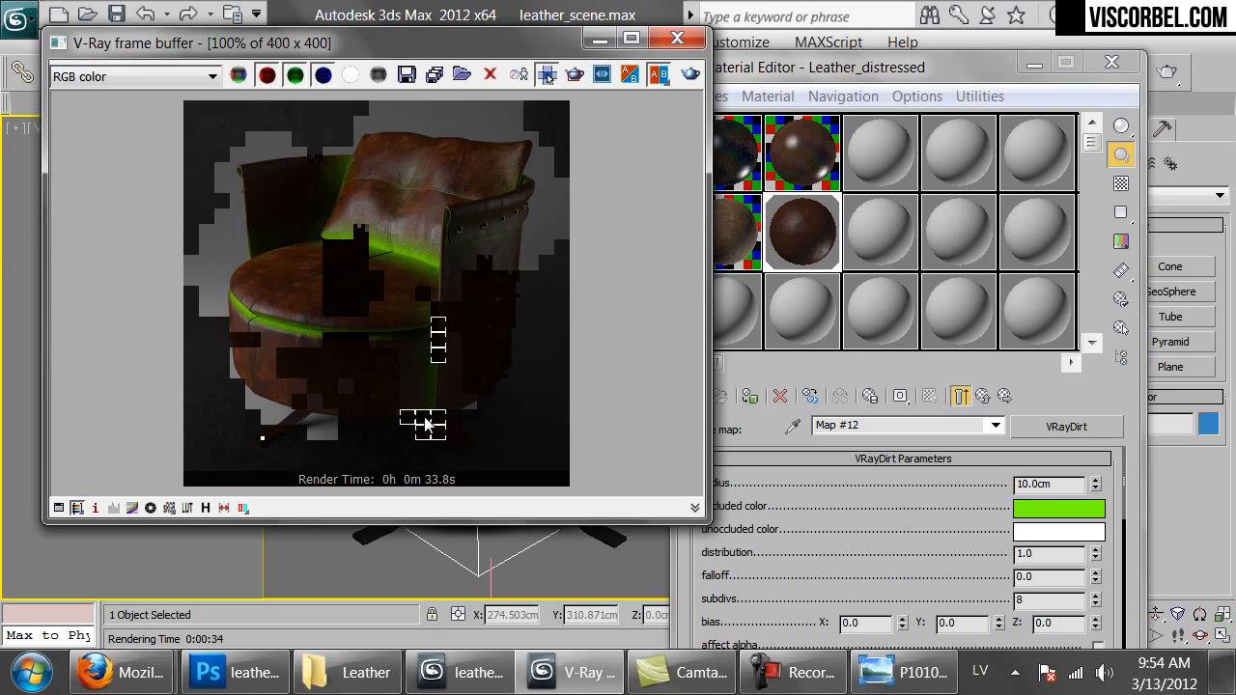
left_click_drag(551, 38, 509, 123)
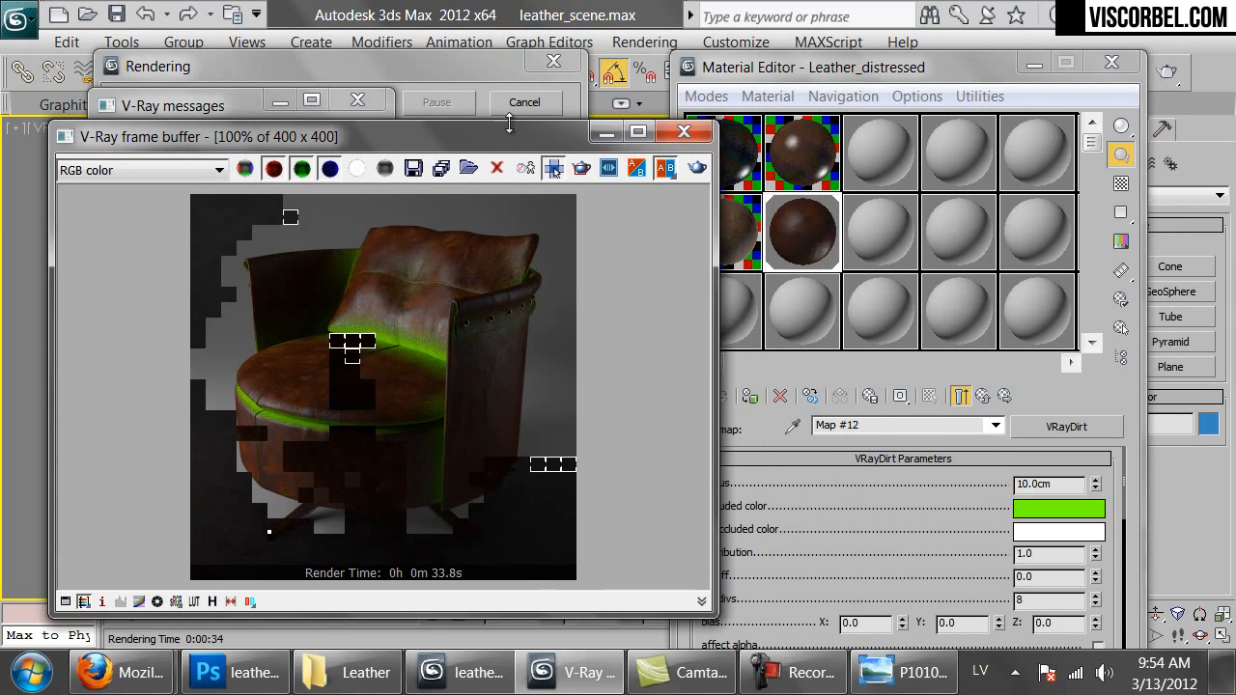
left_click(684, 130)
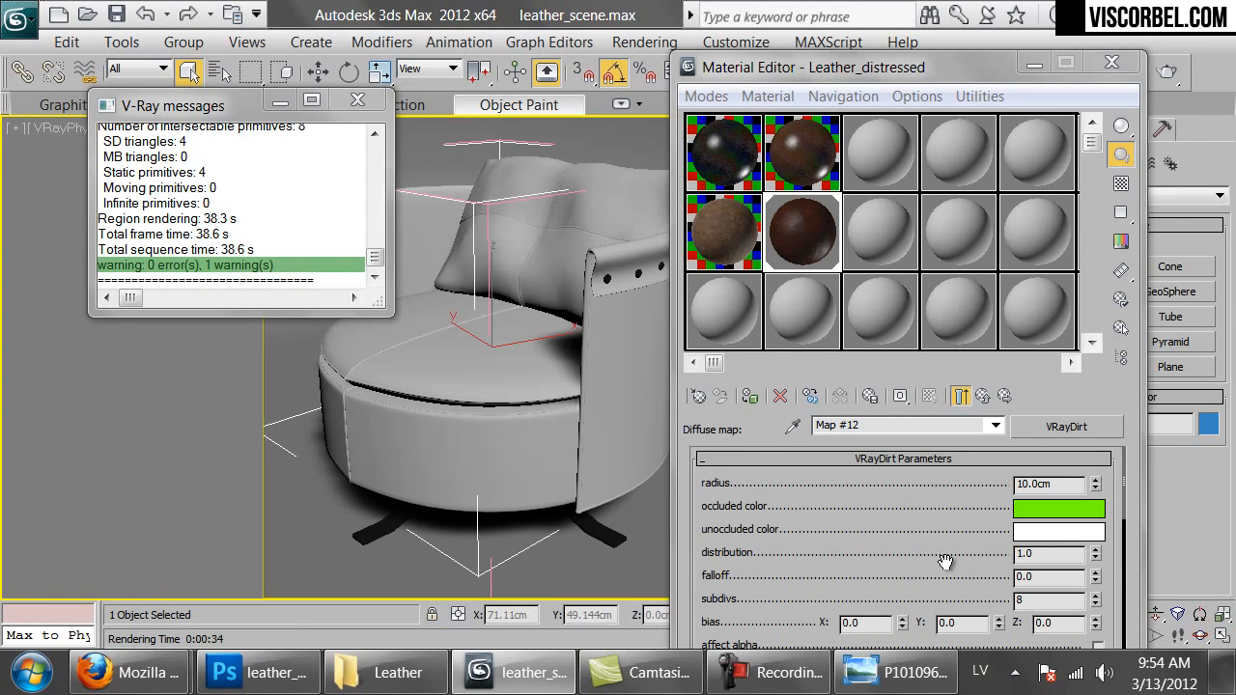
Step: Copy the diffuse VRayDirt map and paste it as a copy into its own unoccluded color slot
scroll(945, 561, "down", 10)
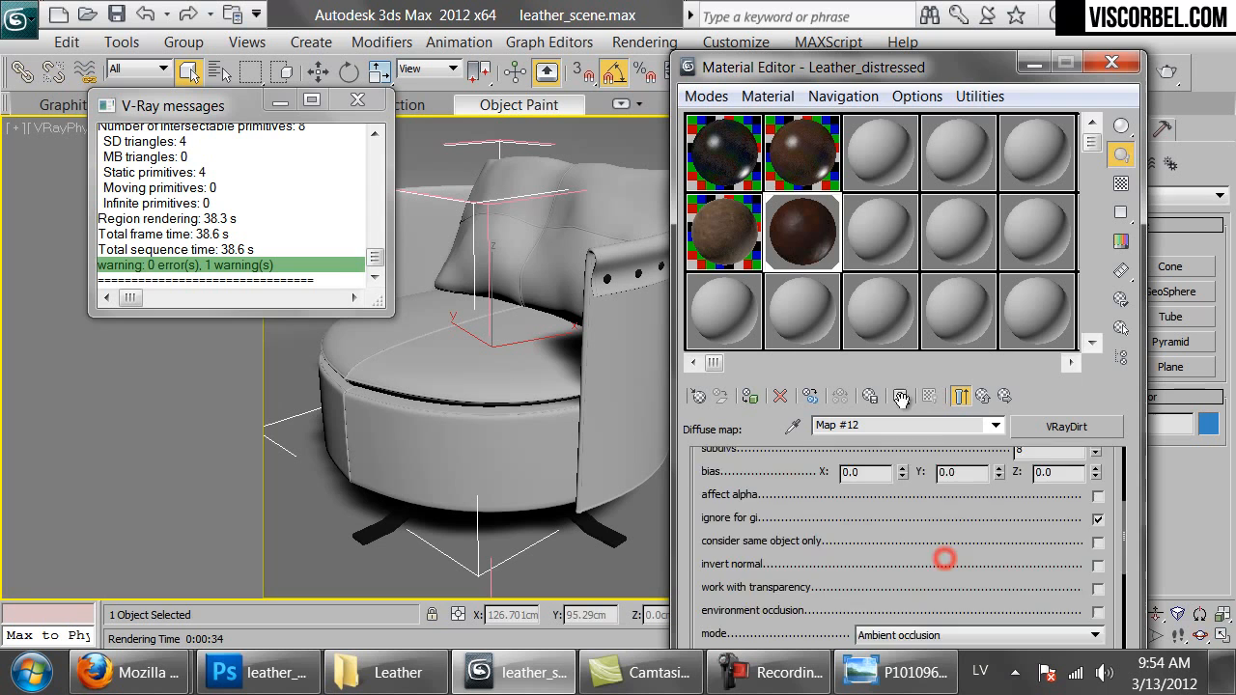
left_click(985, 395)
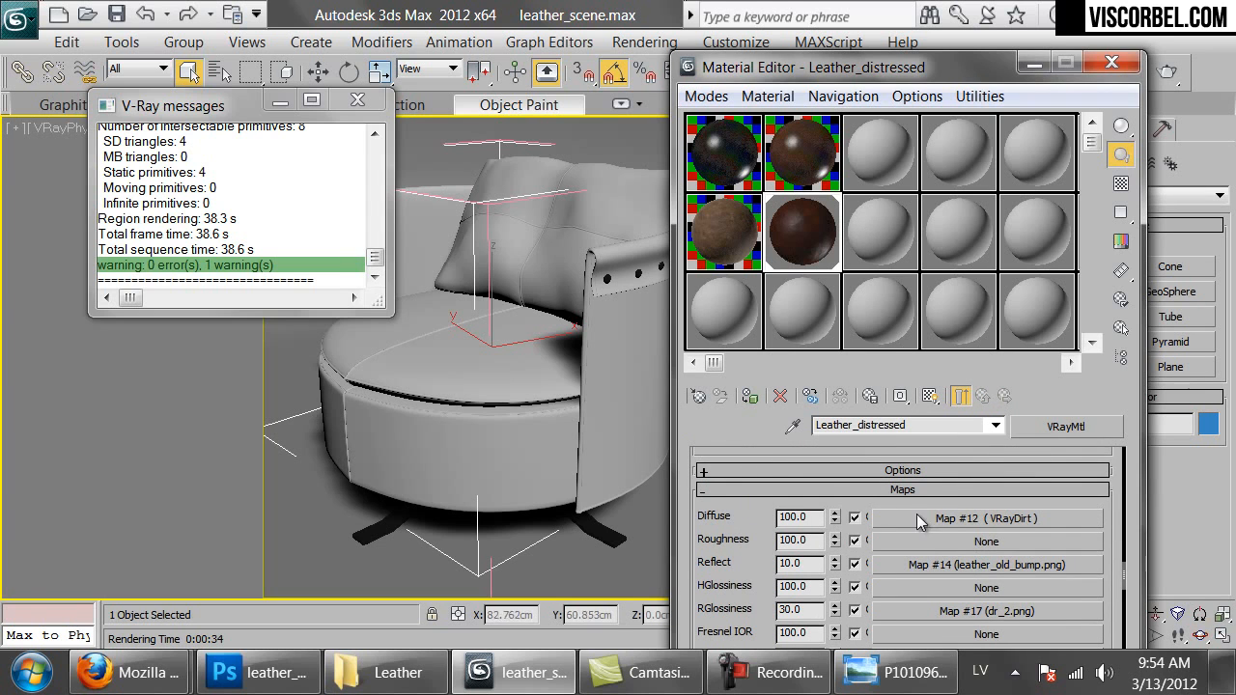
right_click(958, 516)
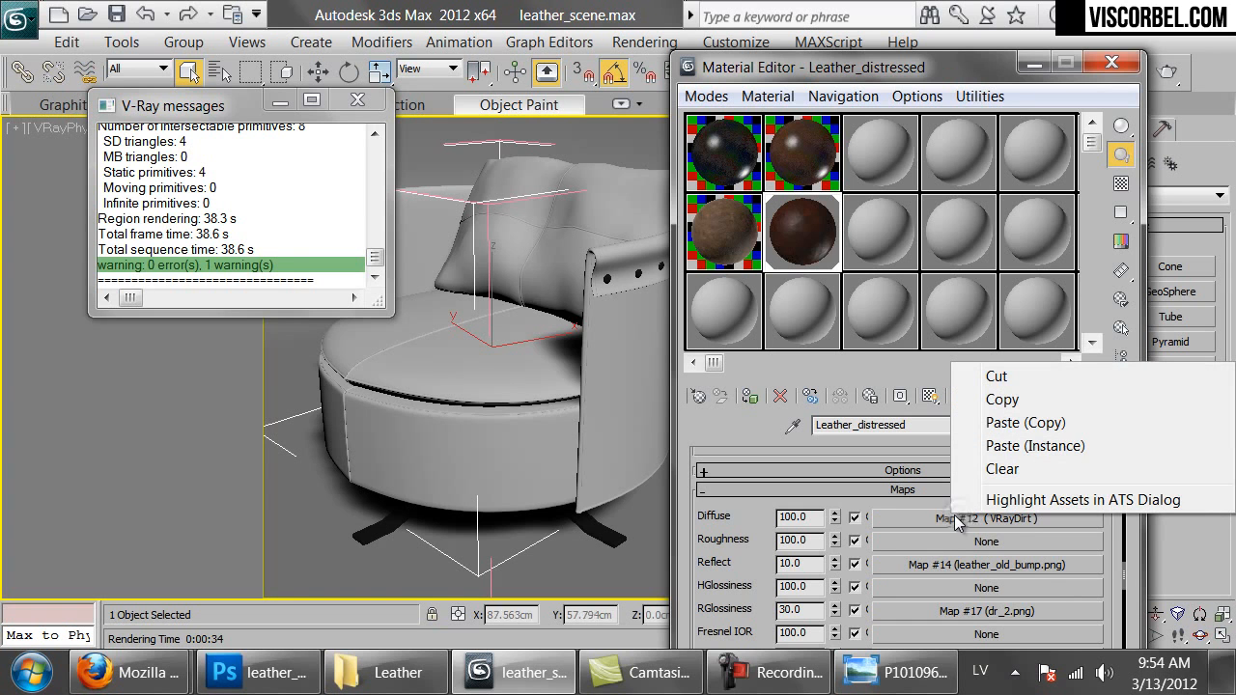
left_click(1001, 398)
left_click(966, 519)
scroll(888, 524, "down", 10)
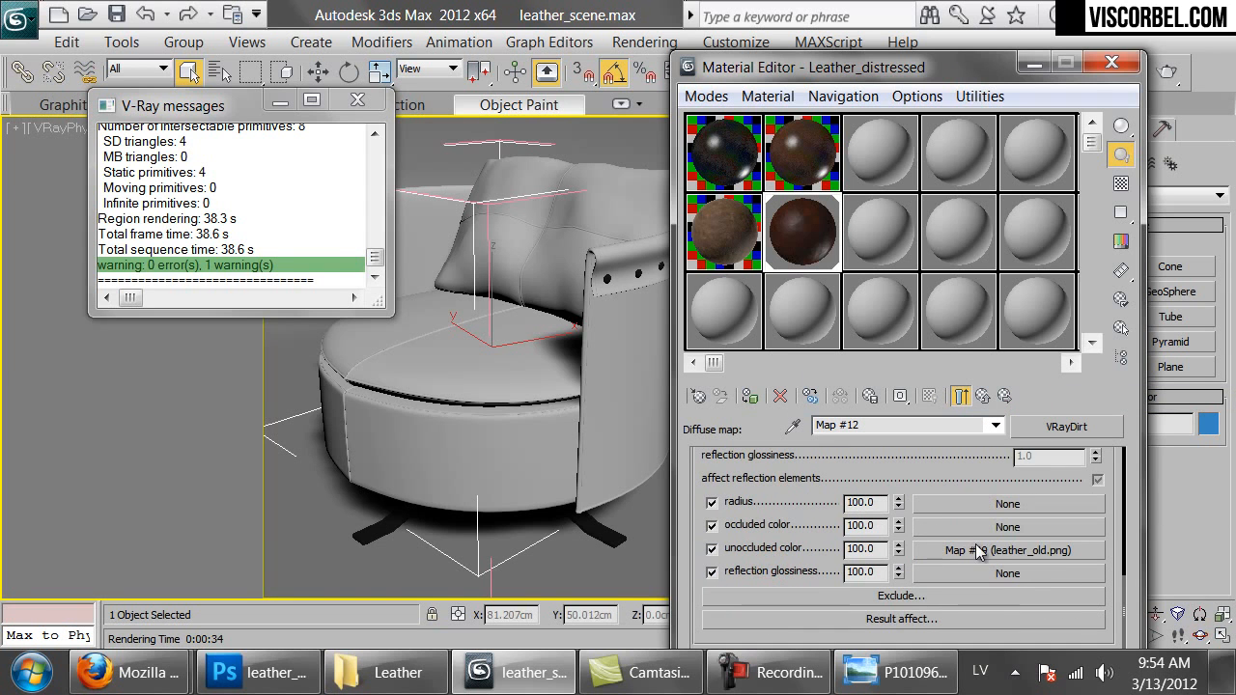
right_click(978, 550)
left_click(1011, 397)
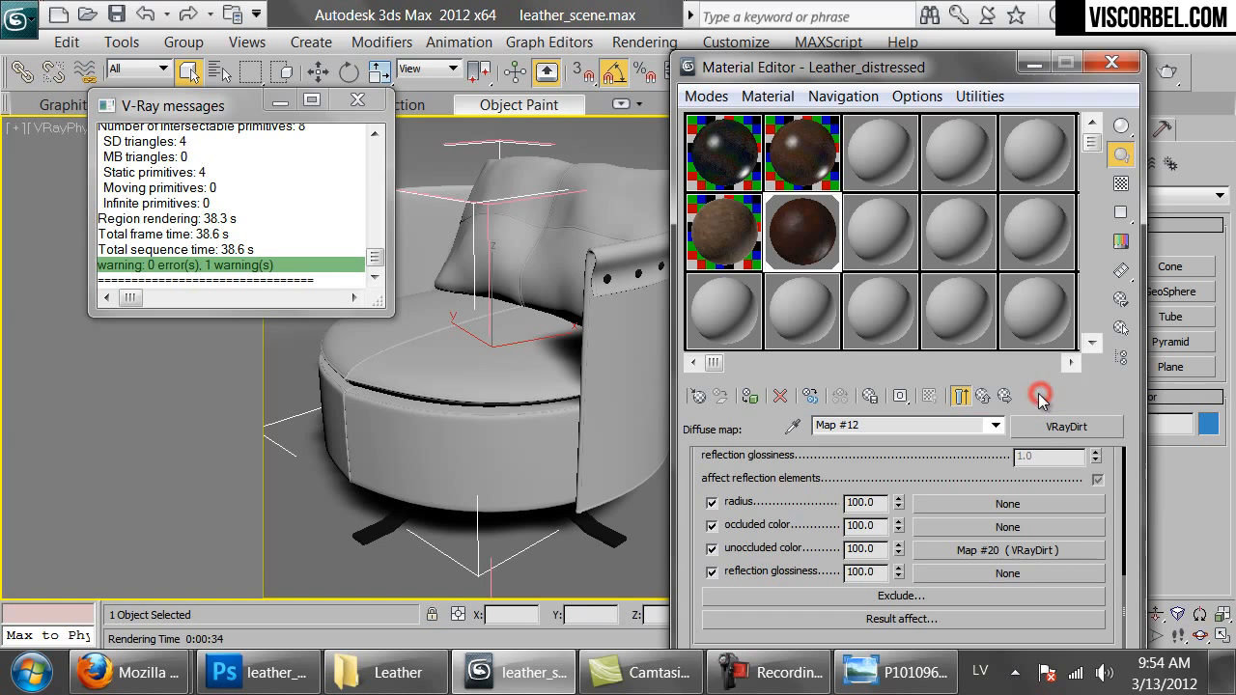
Step: Open the nested VRayDirt map in the unoccluded color slot and enable invert normal
left_click(969, 551)
left_click_drag(884, 473, 877, 583)
scroll(876, 582, "up", 5)
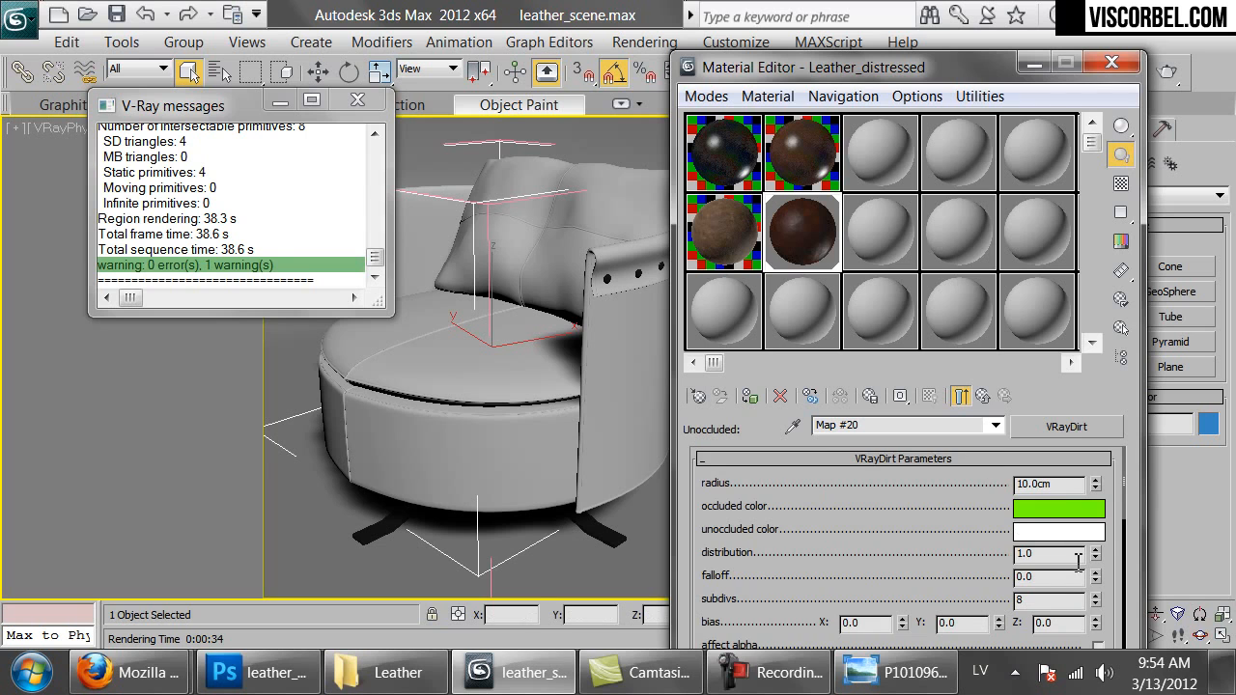
scroll(999, 526, "down", 3)
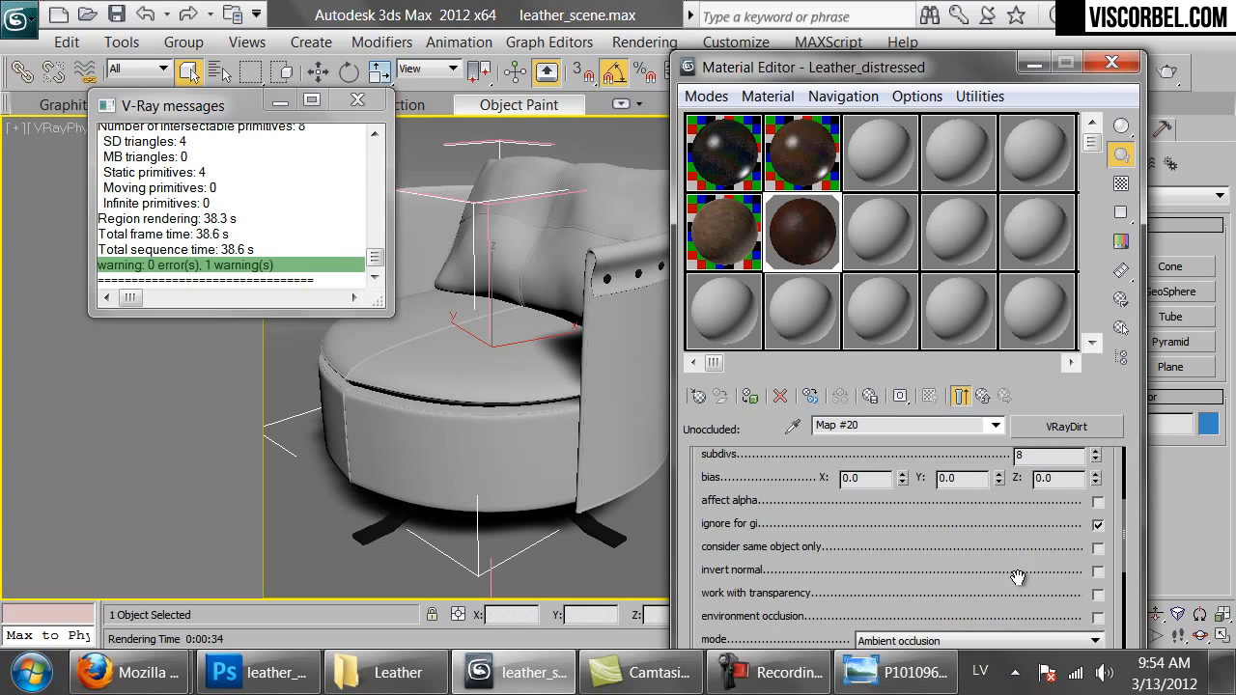
left_click(1097, 570)
scroll(1038, 540, "up", 3)
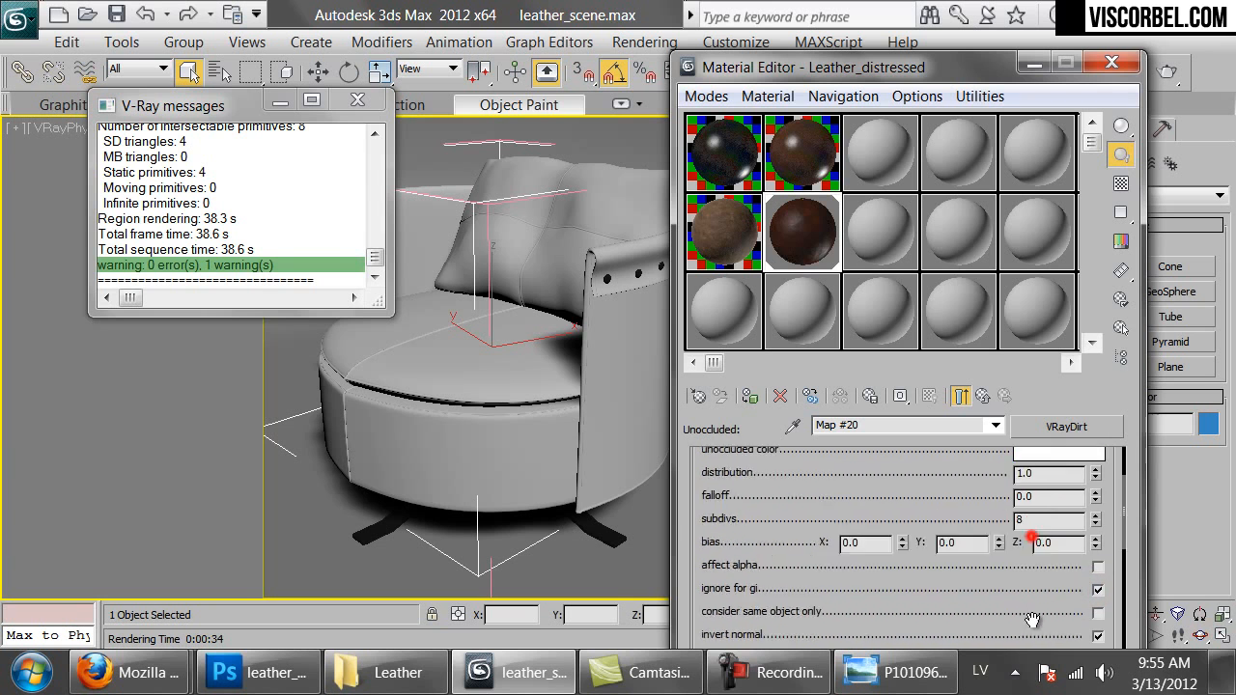
Step: Set the nested VRayDirt radius to 5.0 cm and its occluded color to pure red (255, 0, 0)
double_click(1062, 484)
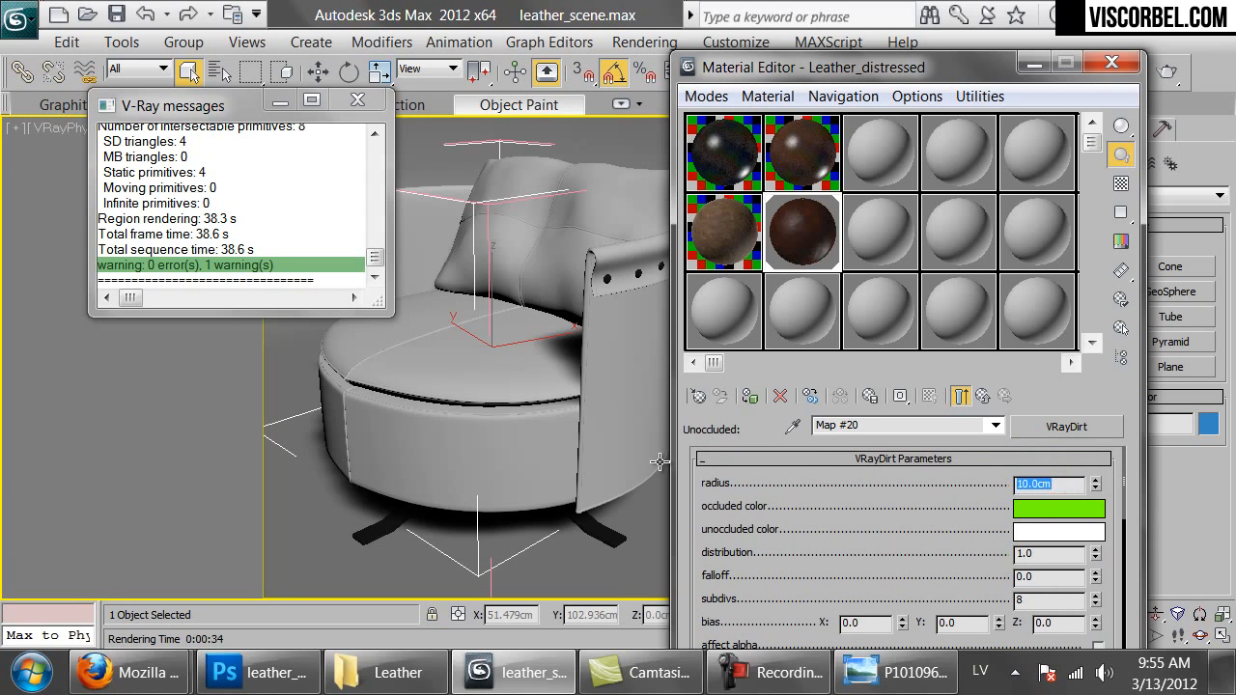
left_click(1045, 512)
left_click_drag(654, 464, 592, 460)
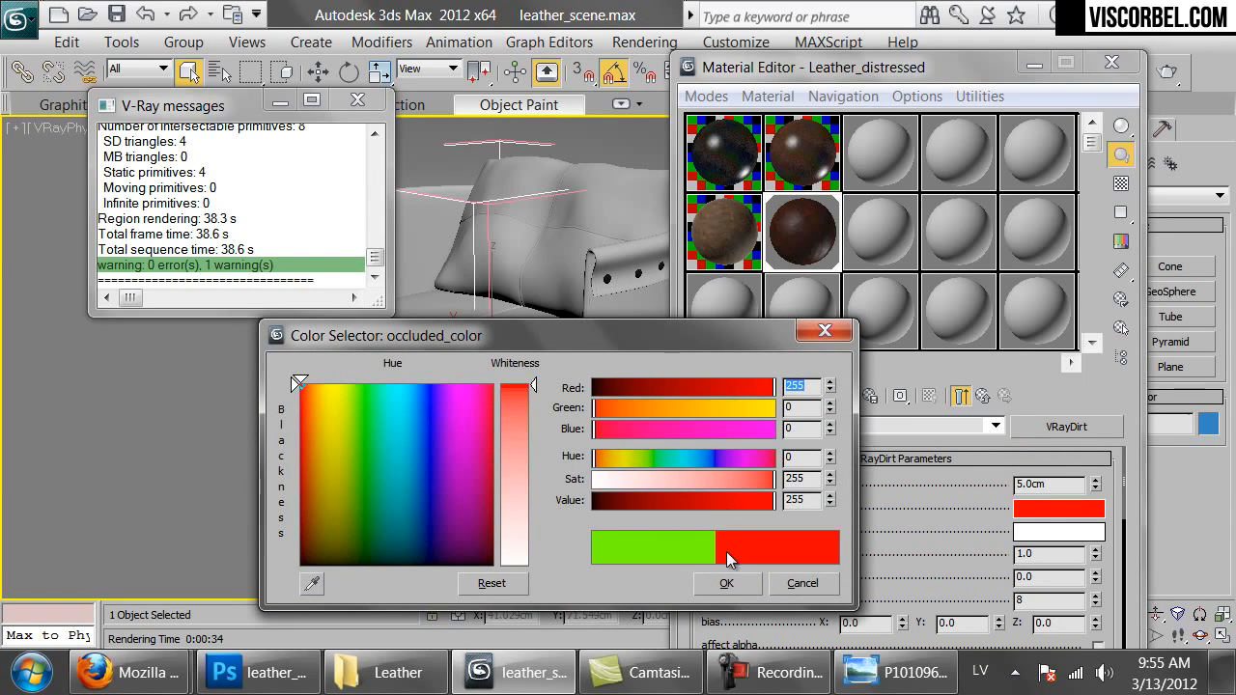
left_click(726, 583)
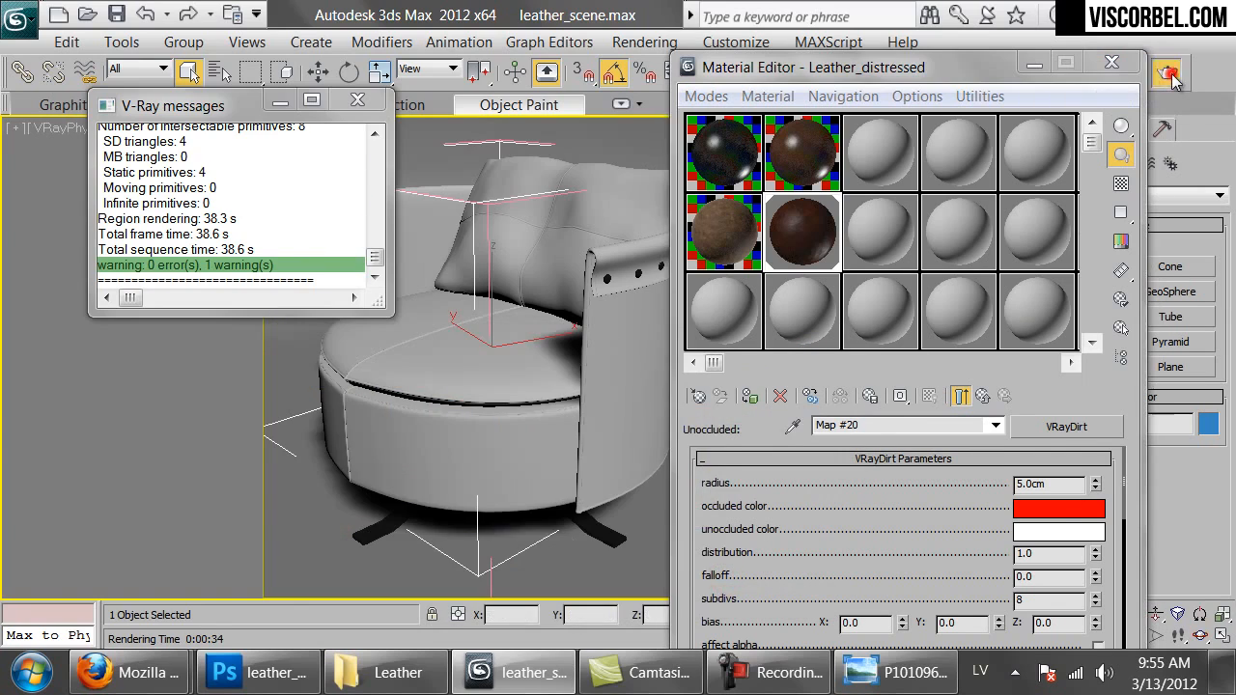
Step: Render the chair to check the red edge areas from the nested VRayDirt map
left_click(1168, 75)
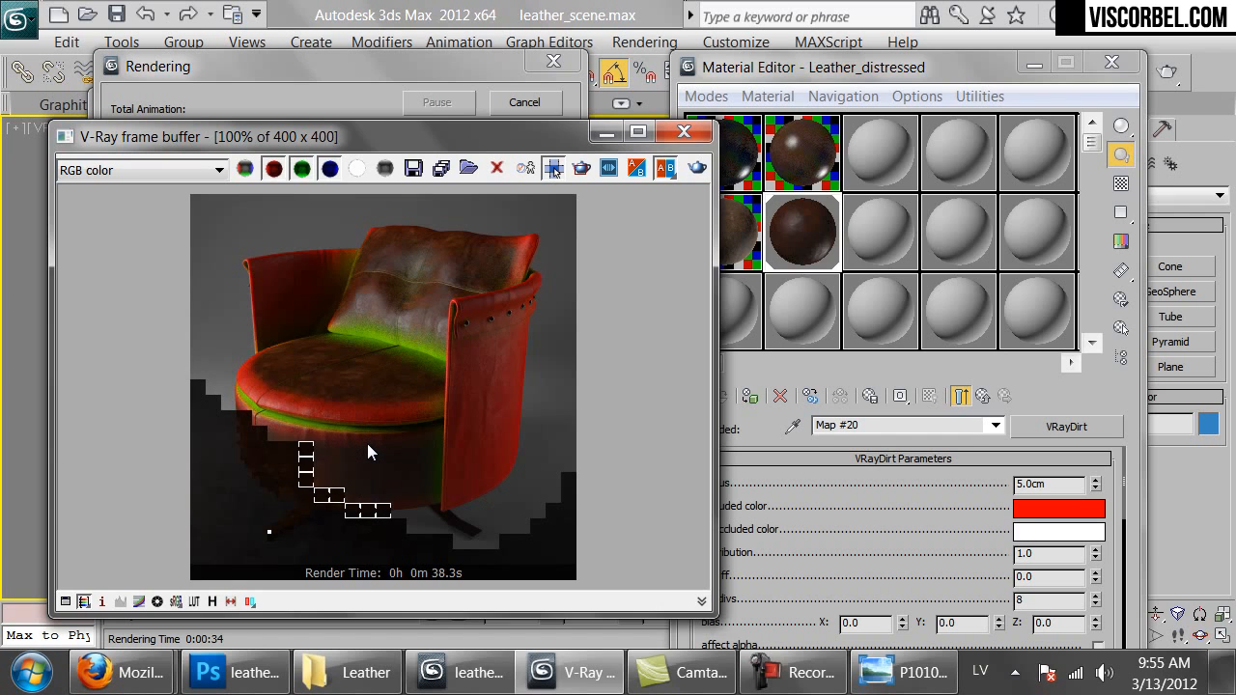
left_click(939, 517)
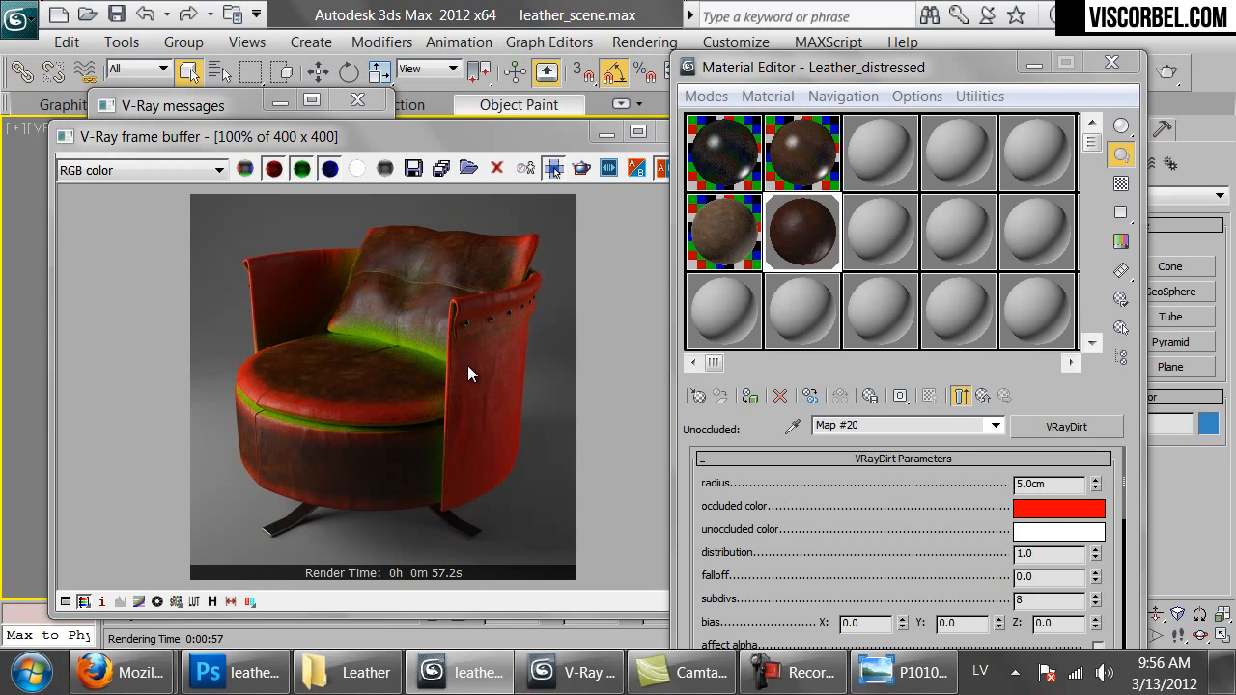
Step: Add a Bitmap map to the radius slot of the nested VRayDirt map
left_click_drag(827, 606, 879, 276)
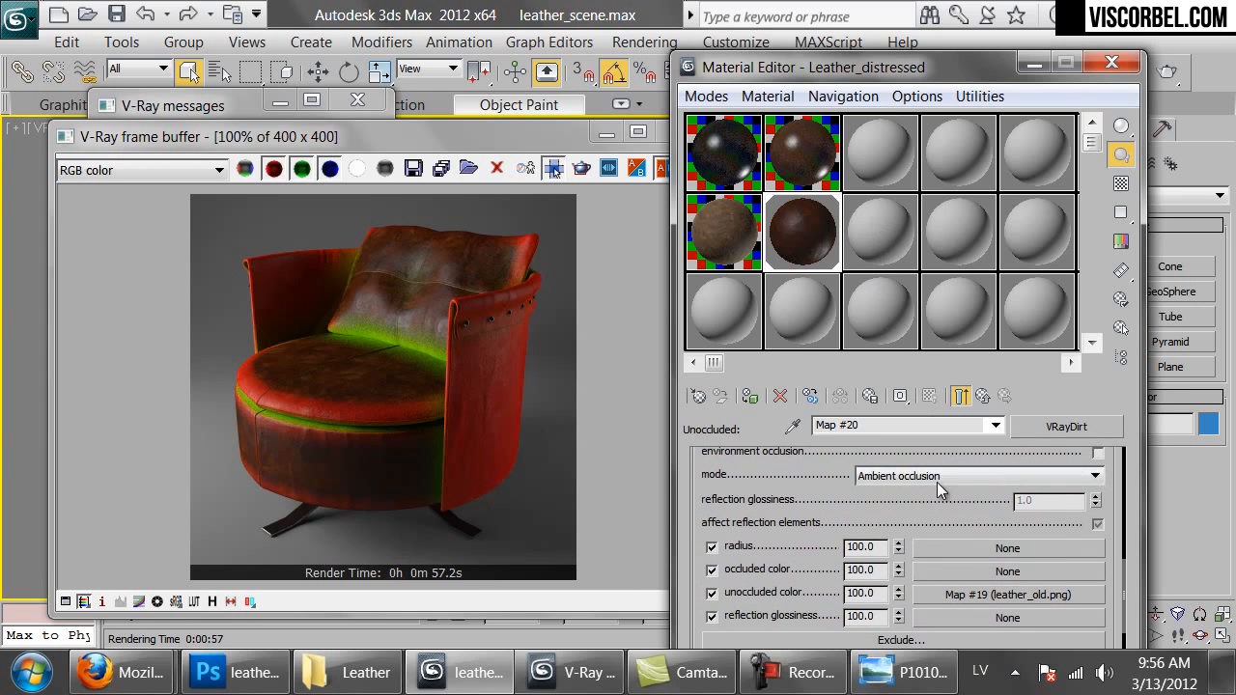
left_click(958, 546)
scroll(438, 161, "up", 3)
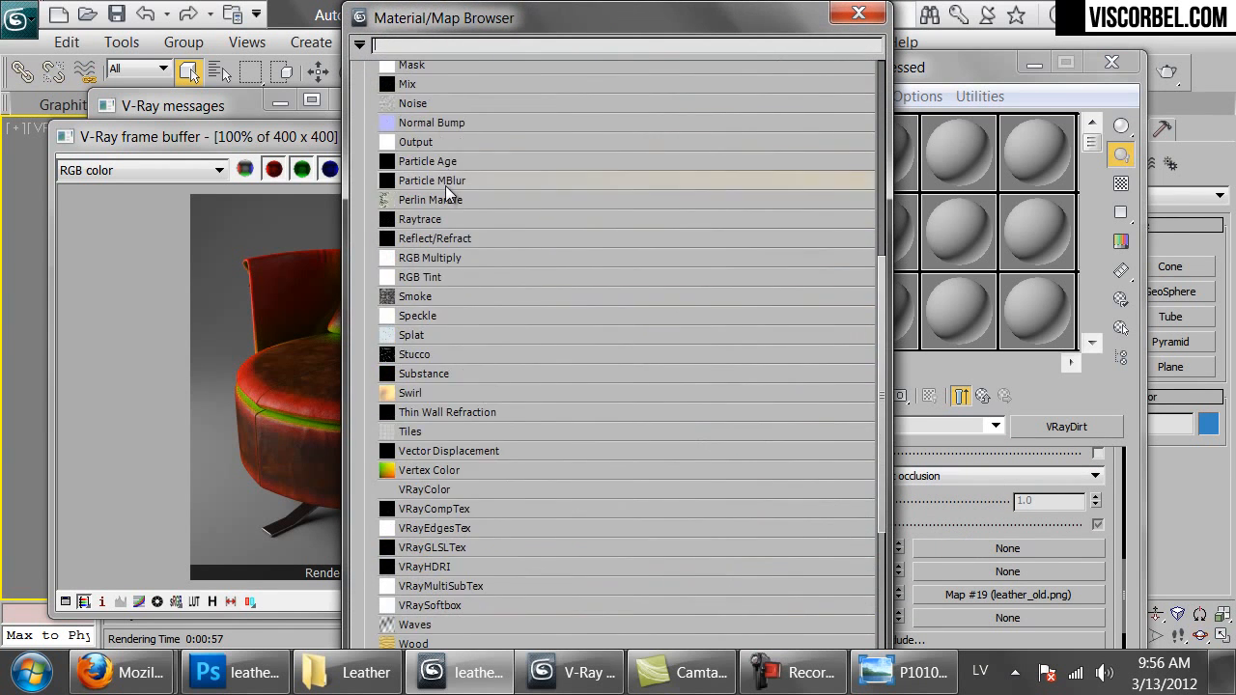
scroll(445, 186, "up", 8)
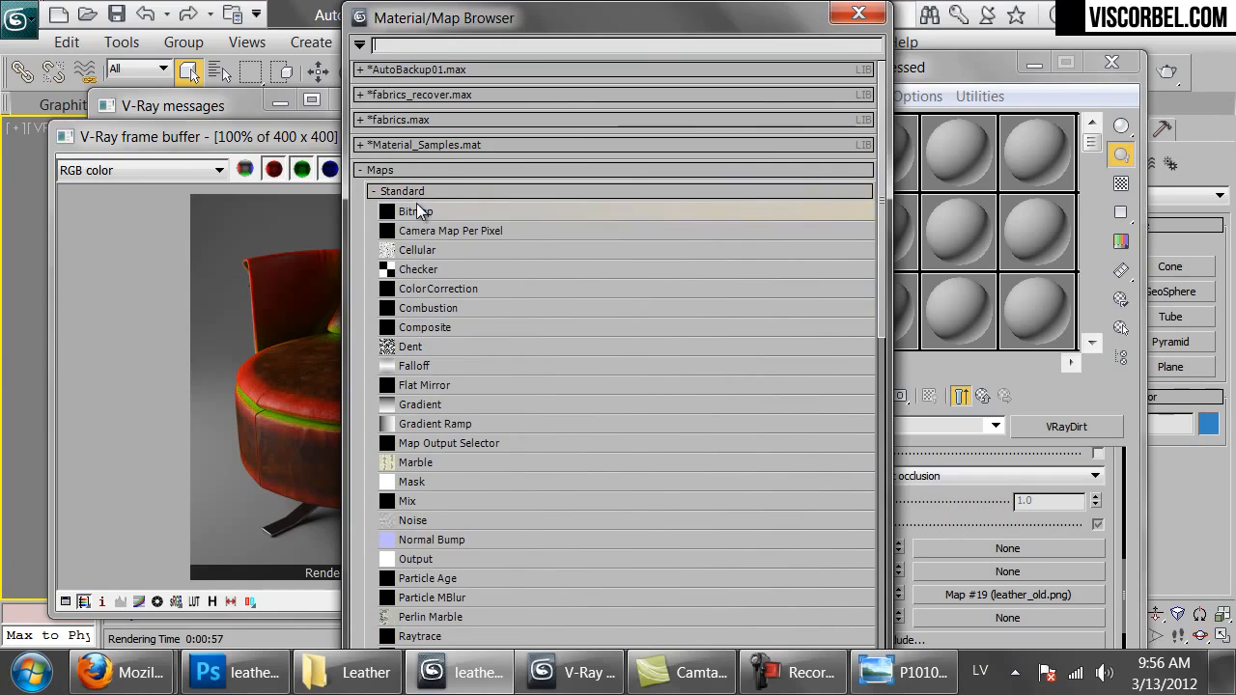
double_click(415, 211)
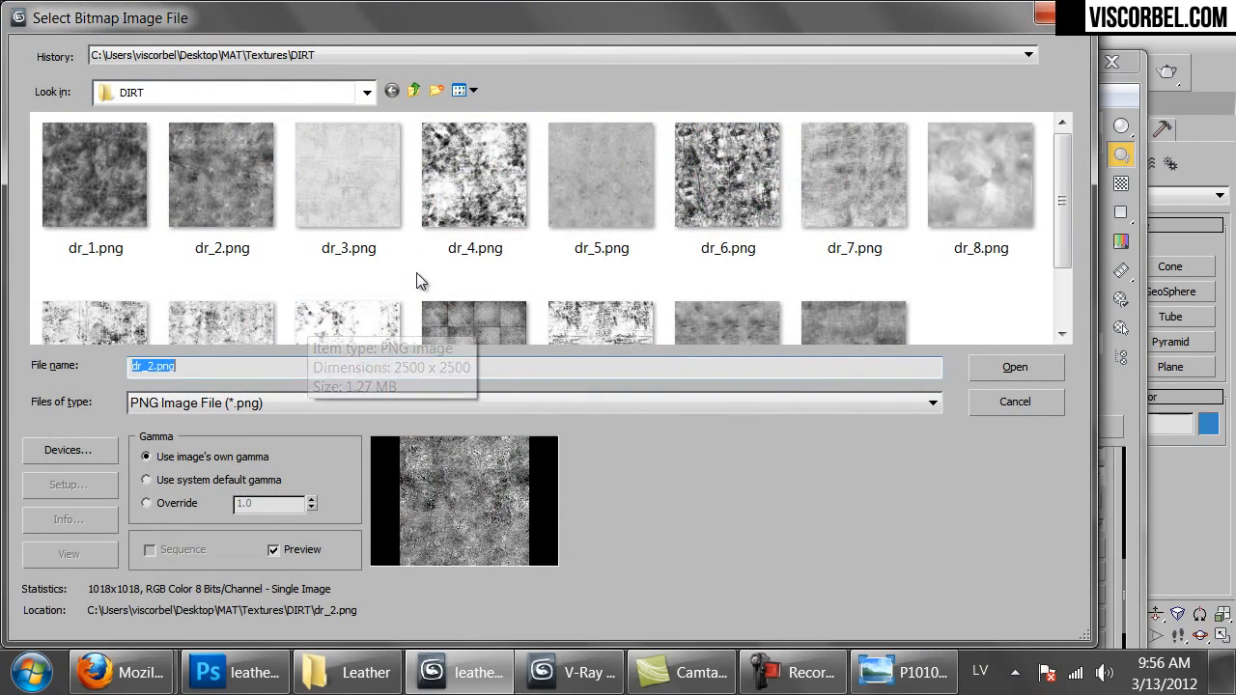
Step: Load dr_4.png from the DIRT textures folder as the radius bitmap's image
left_click(715, 214)
scroll(715, 216, "down", 1)
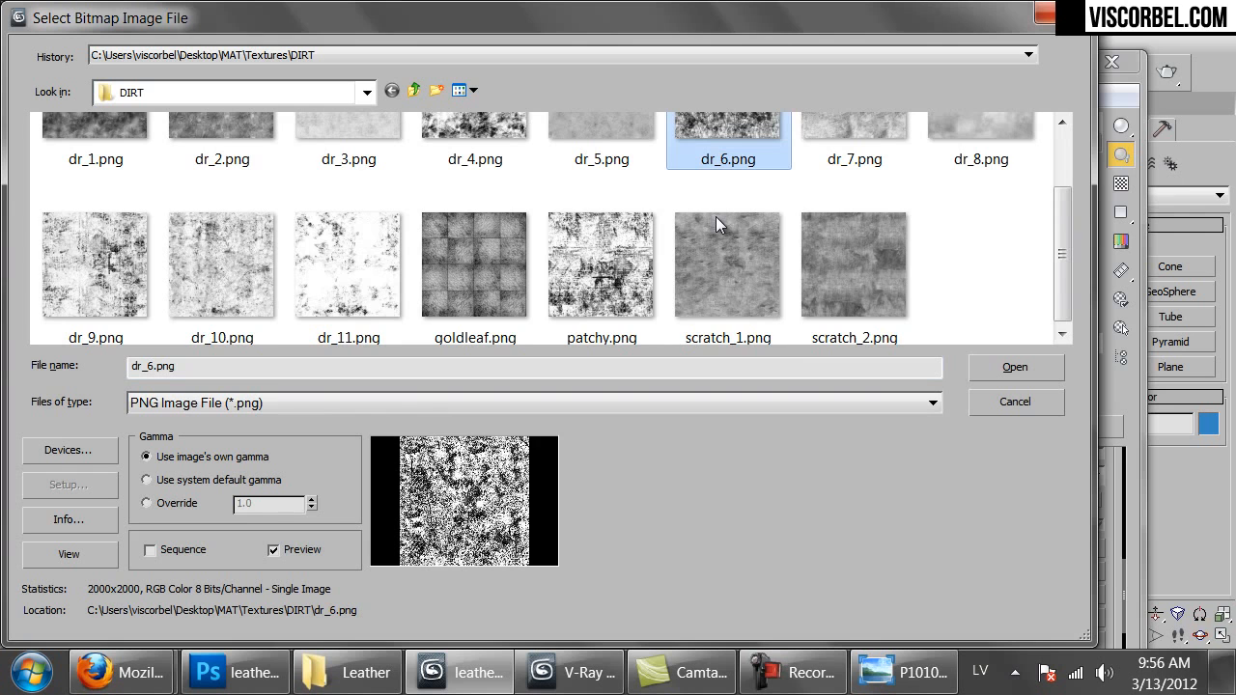
scroll(717, 220, "up", 1)
scroll(319, 214, "down", 1)
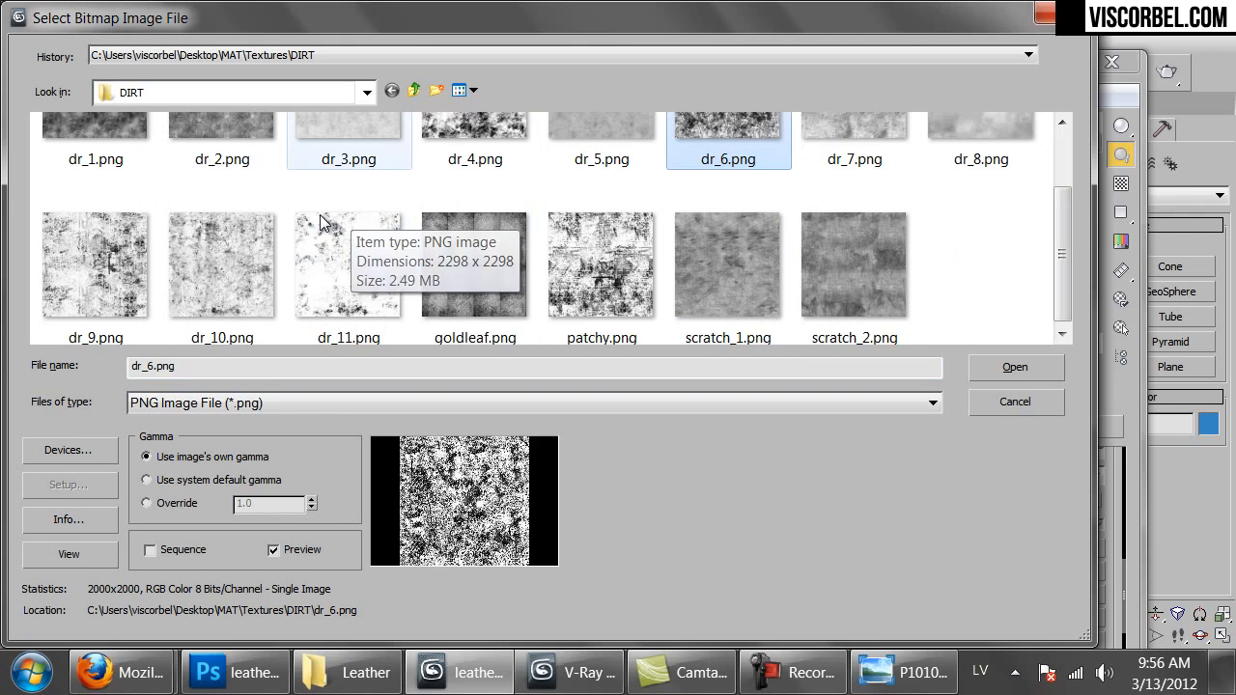
scroll(635, 261, "up", 1)
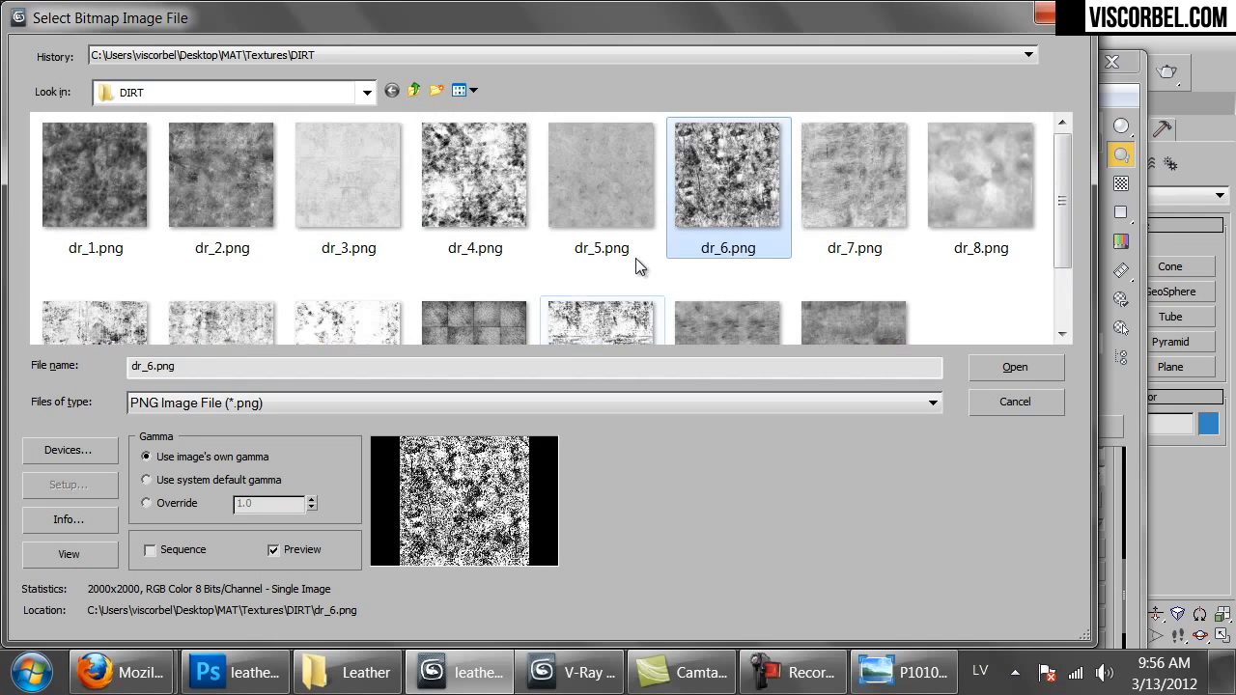
left_click(461, 189)
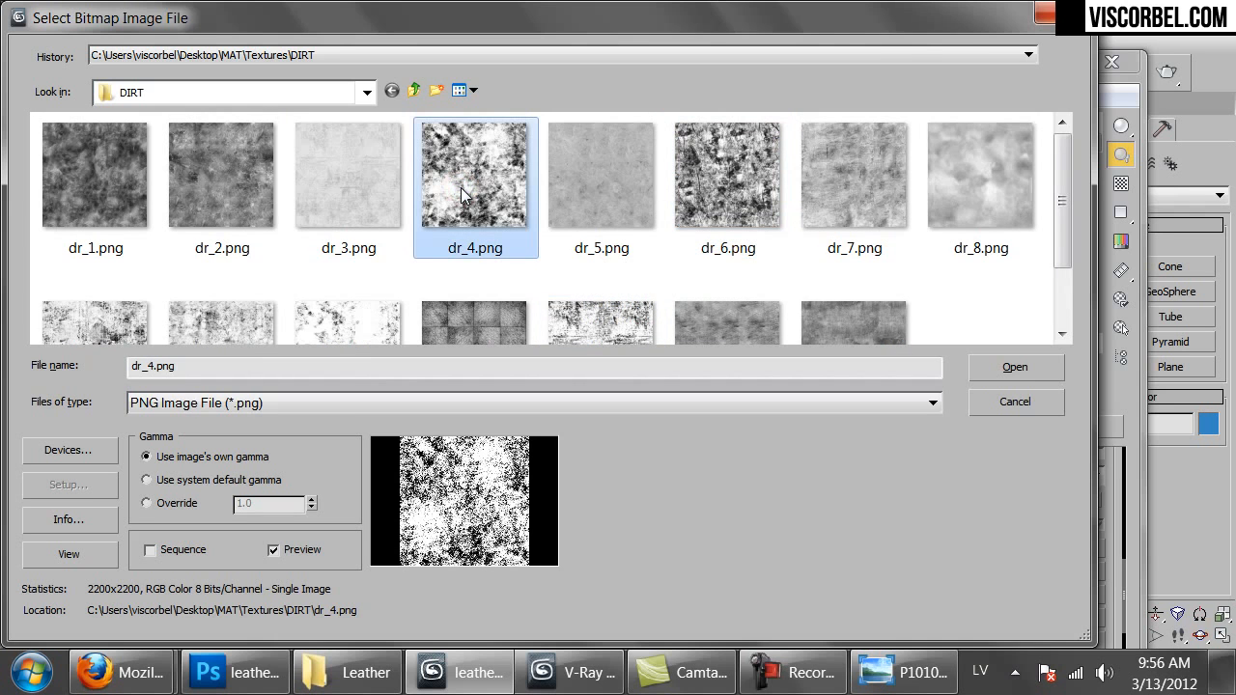
double_click(461, 191)
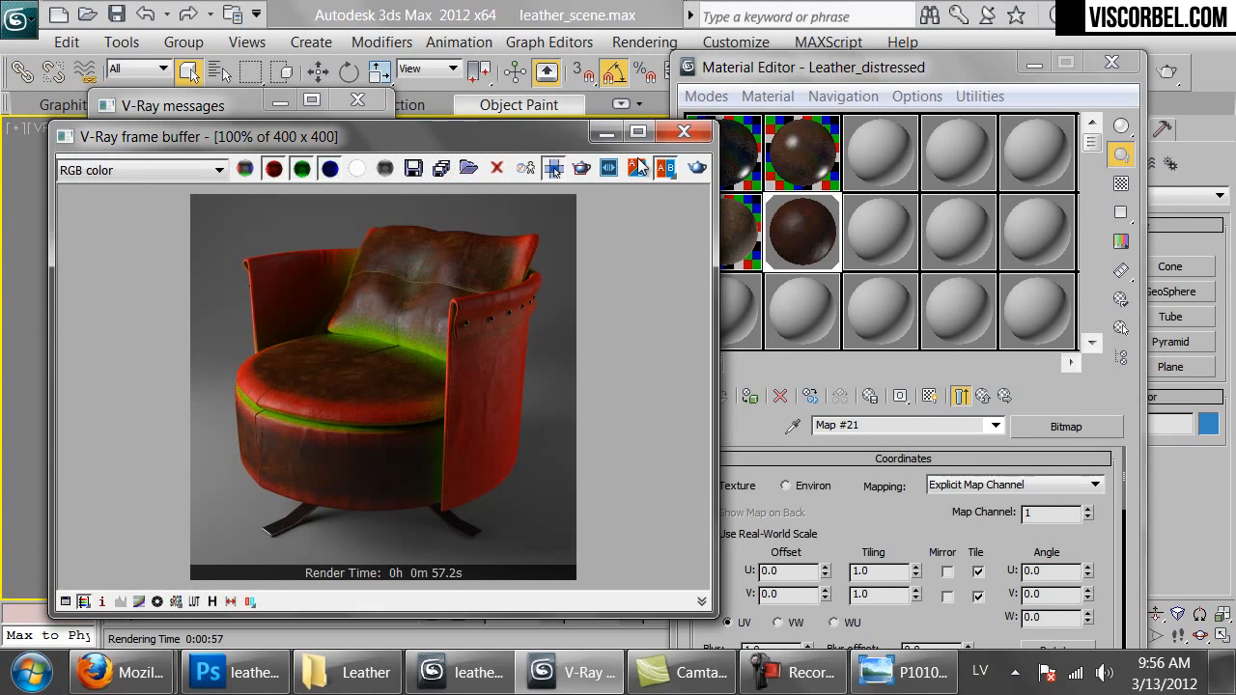
Step: Show the radius bitmap on the chair in the viewport, set its U and V tiling to 2.0, and return to the nested VRayDirt map
left_click(681, 132)
left_click(929, 395)
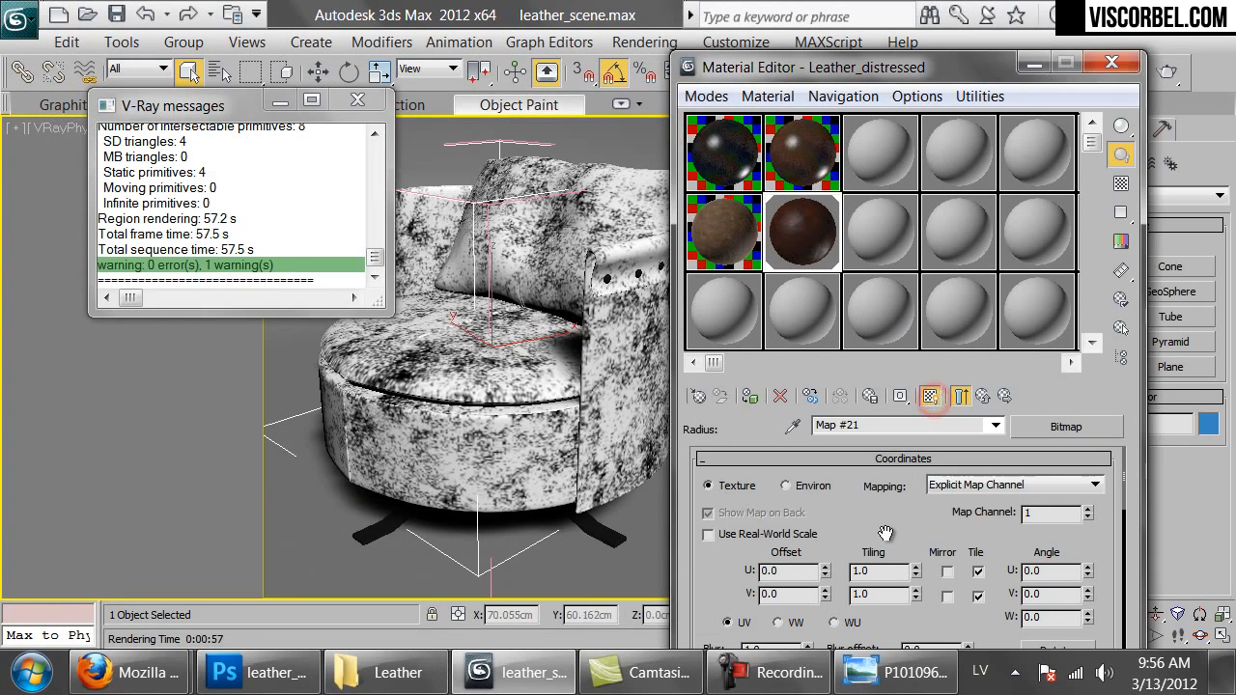
double_click(886, 574)
type("2")
key("Return")
key("Tab")
type("2")
key("Return")
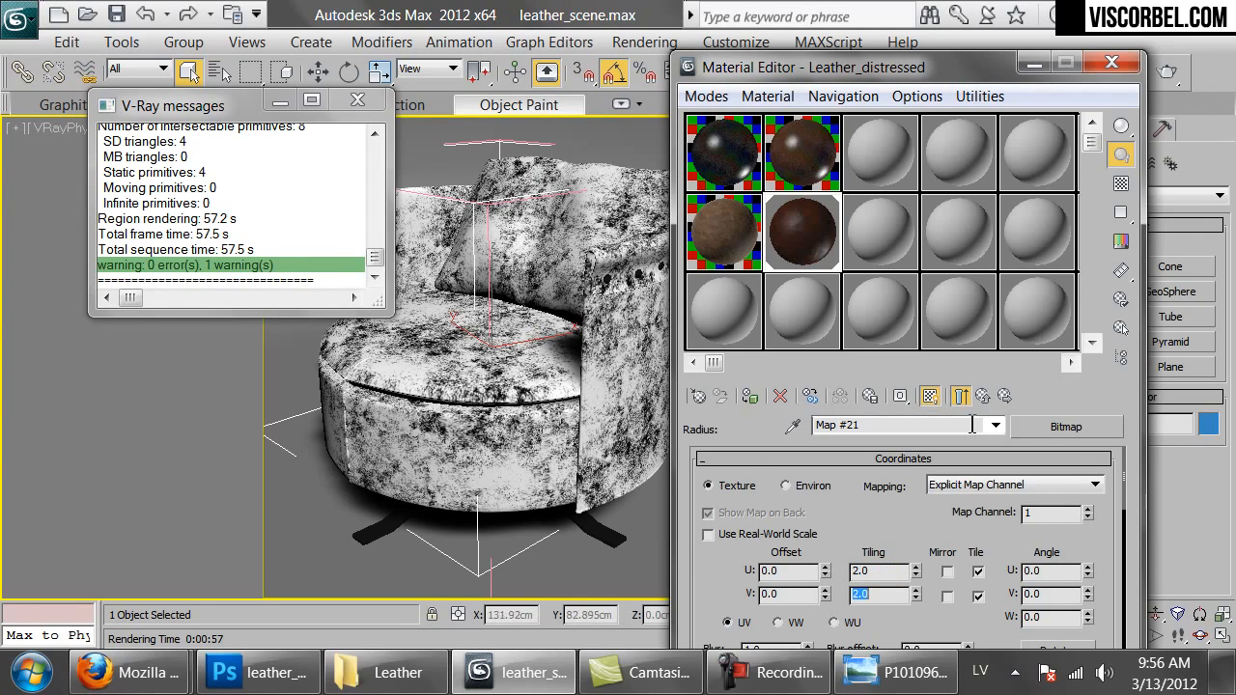
left_click(981, 396)
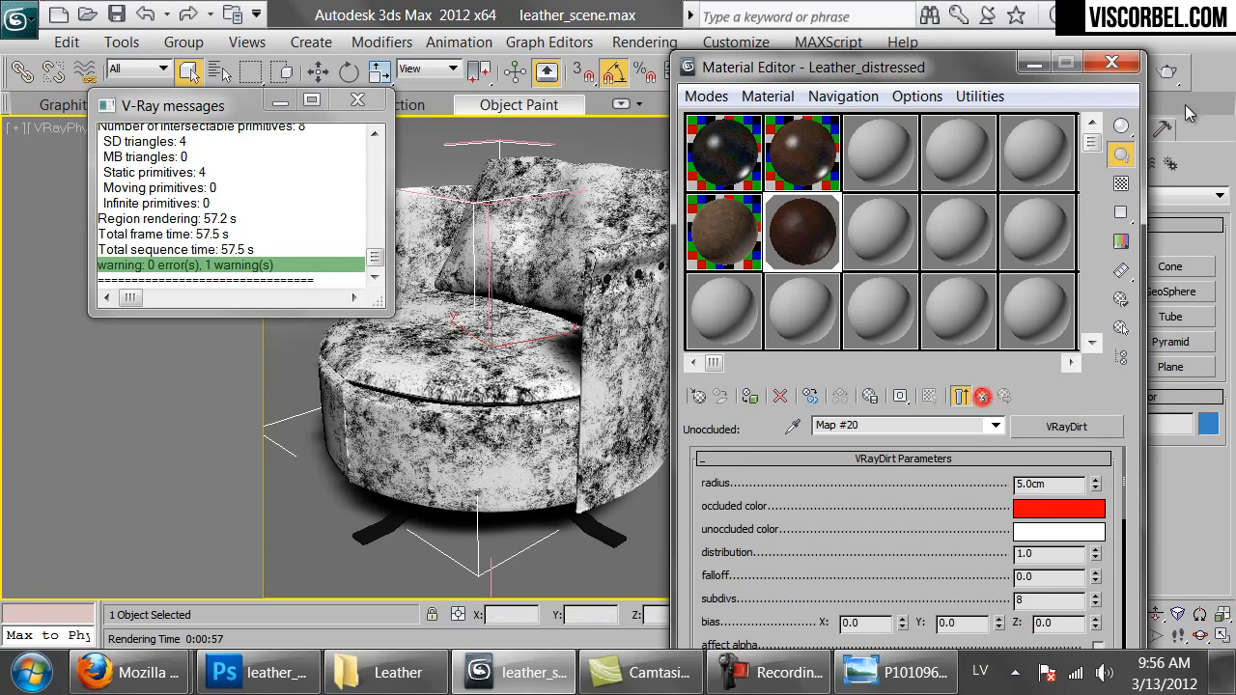
Step: Render the chair to inspect the broken-up red wear along the seat and armrest edges, stopping the render partway
left_click(1173, 75)
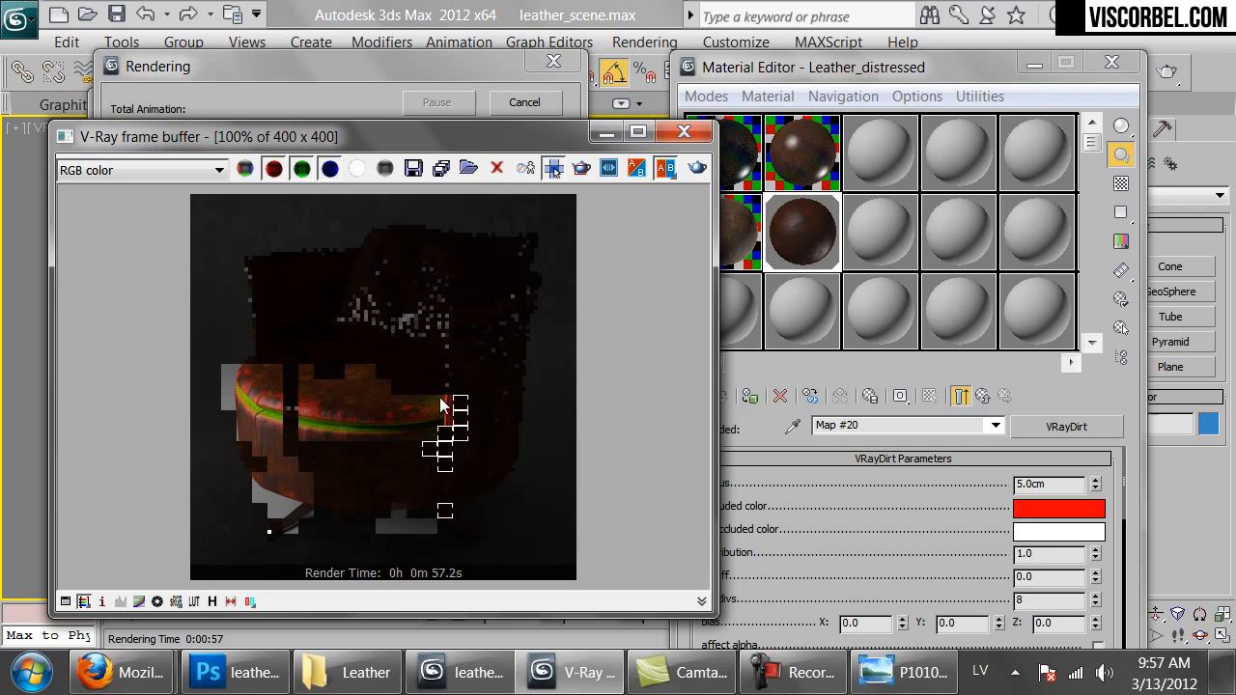
scroll(442, 349, "up", 1)
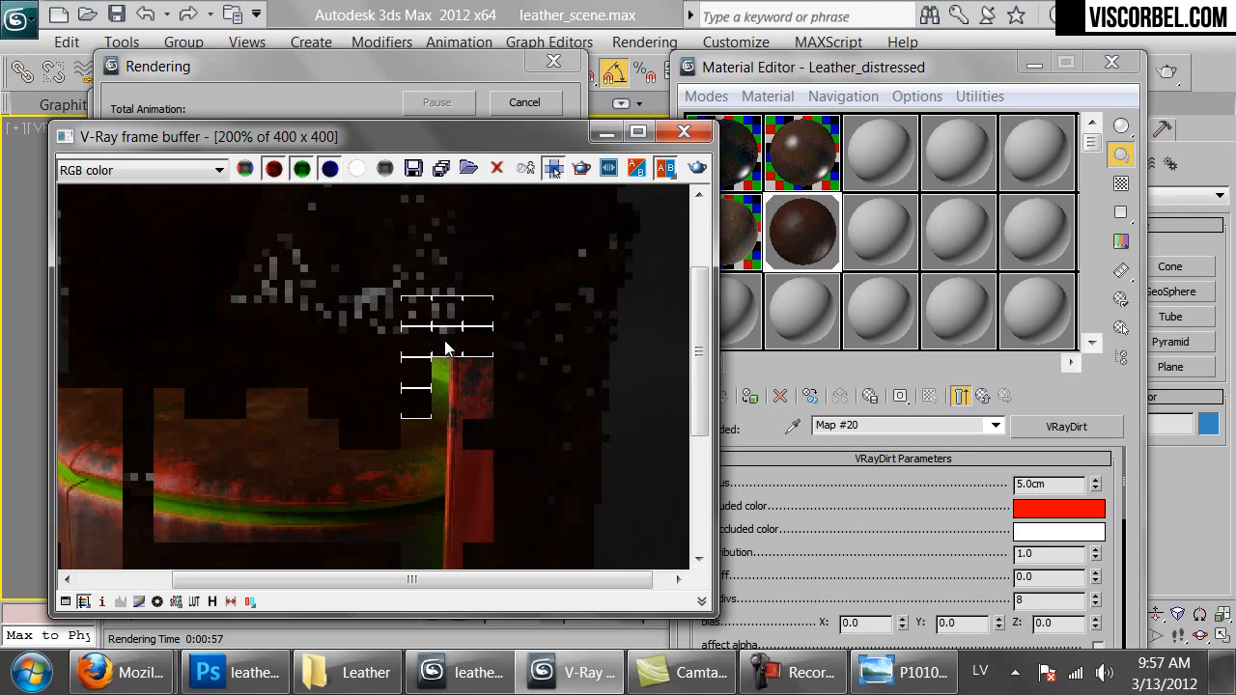
scroll(434, 339, "down", 1)
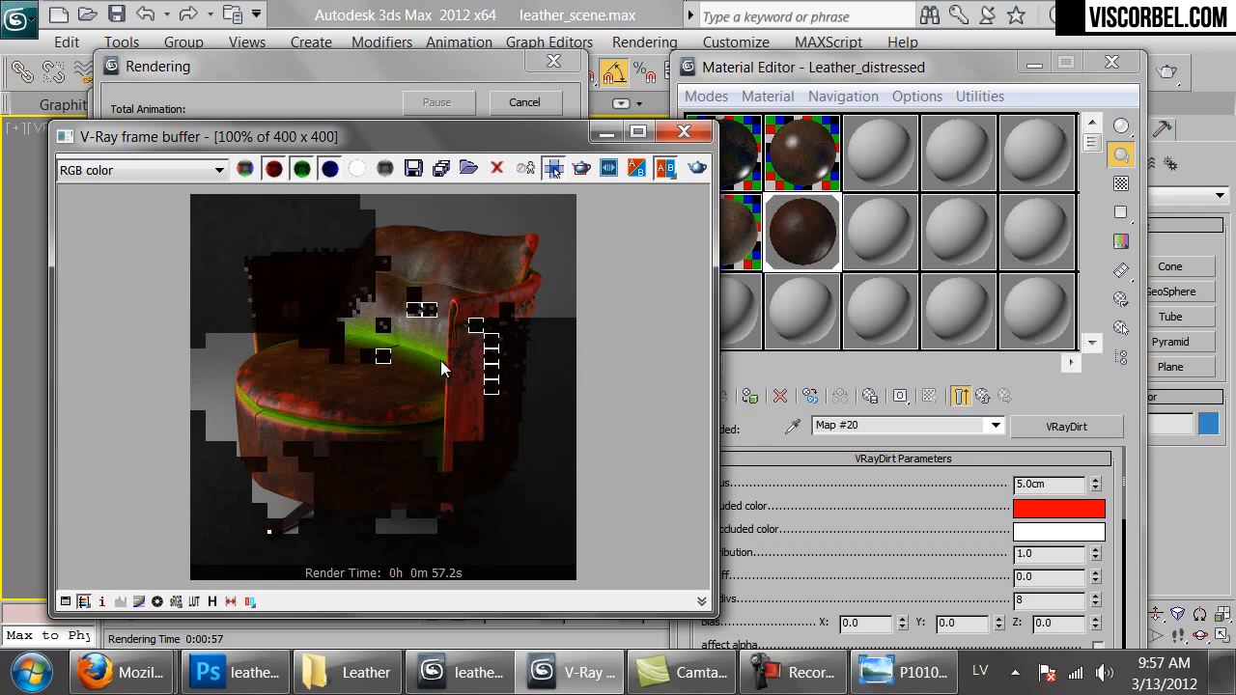
left_click(526, 101)
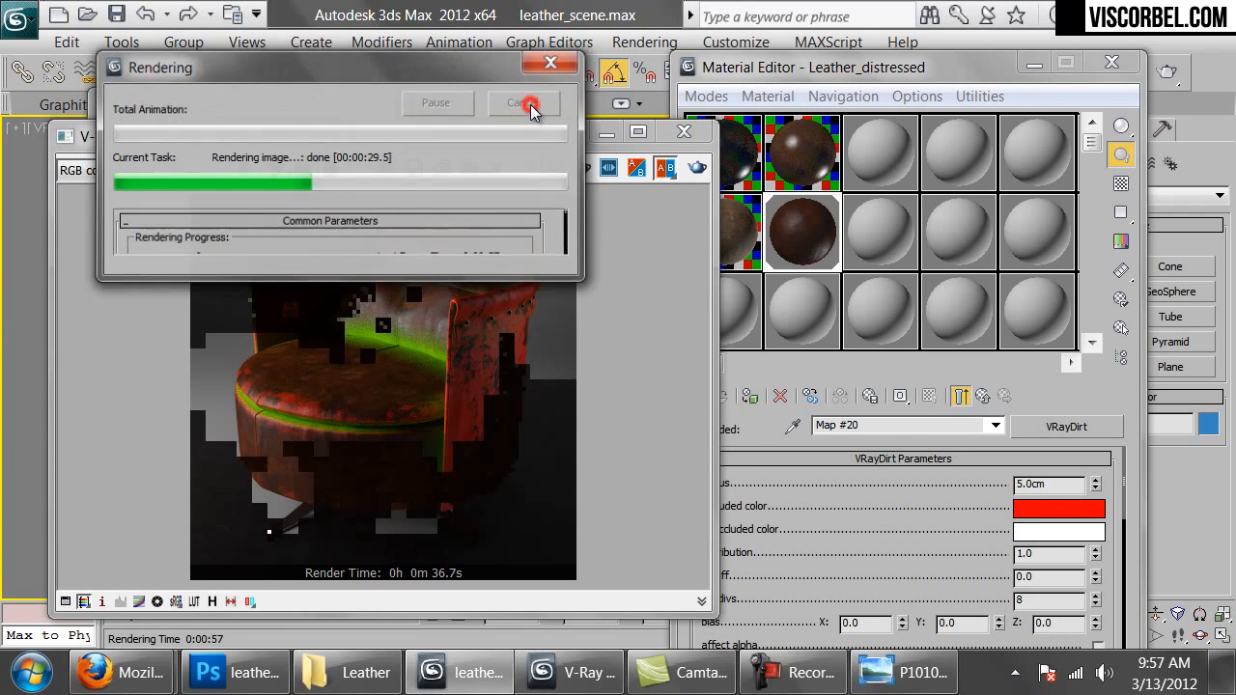
Step: Set the nested VRayDirt occluded color to a brown sampled from the rendered seat and lightened to RGB 45, 17, 8
left_click_drag(879, 533, 882, 502)
left_click(1097, 489)
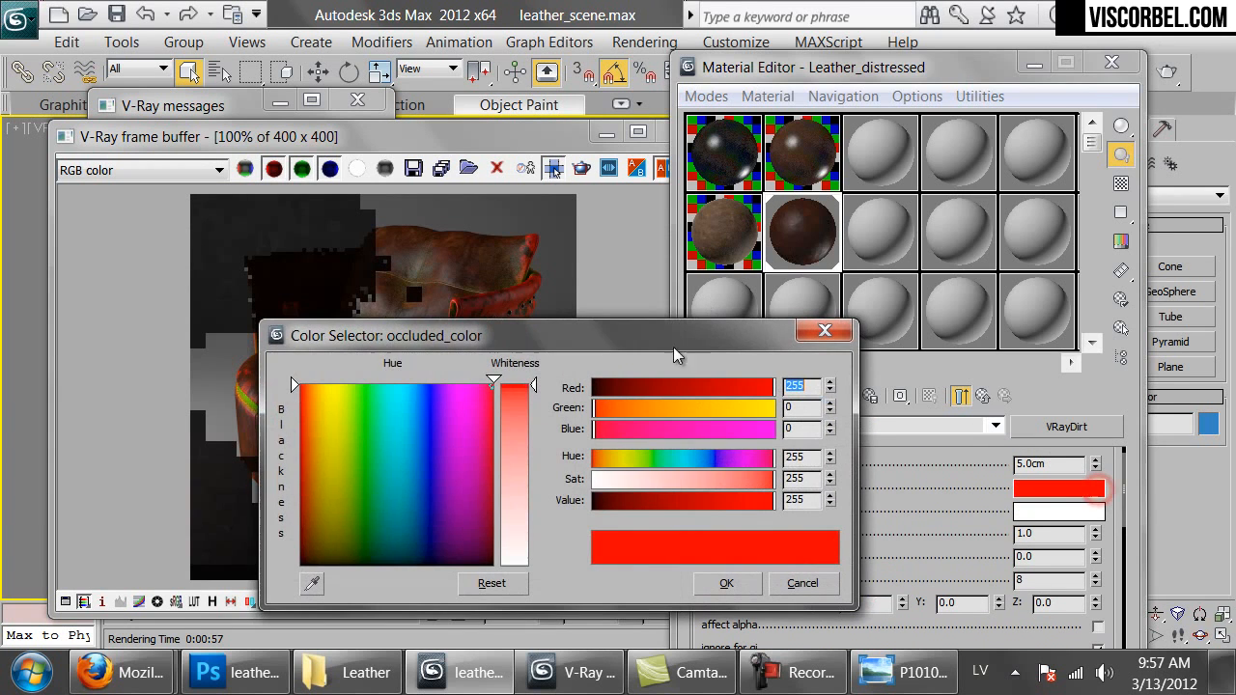
left_click_drag(551, 330, 839, 216)
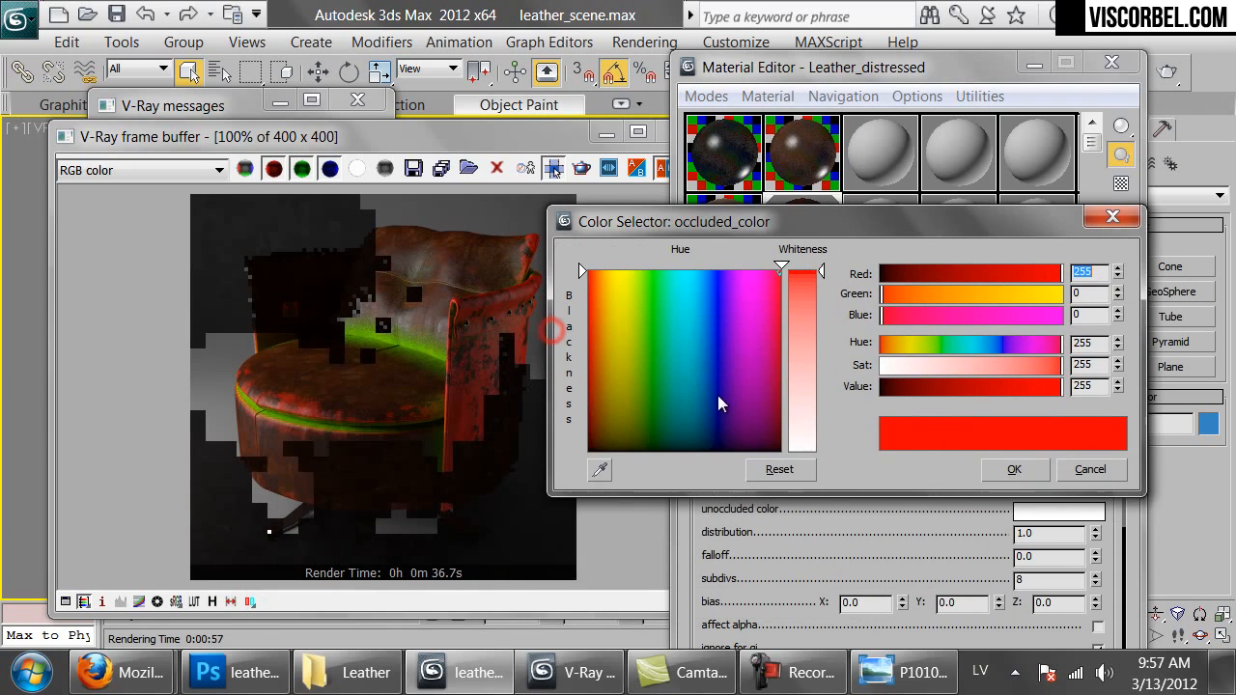
left_click(333, 359)
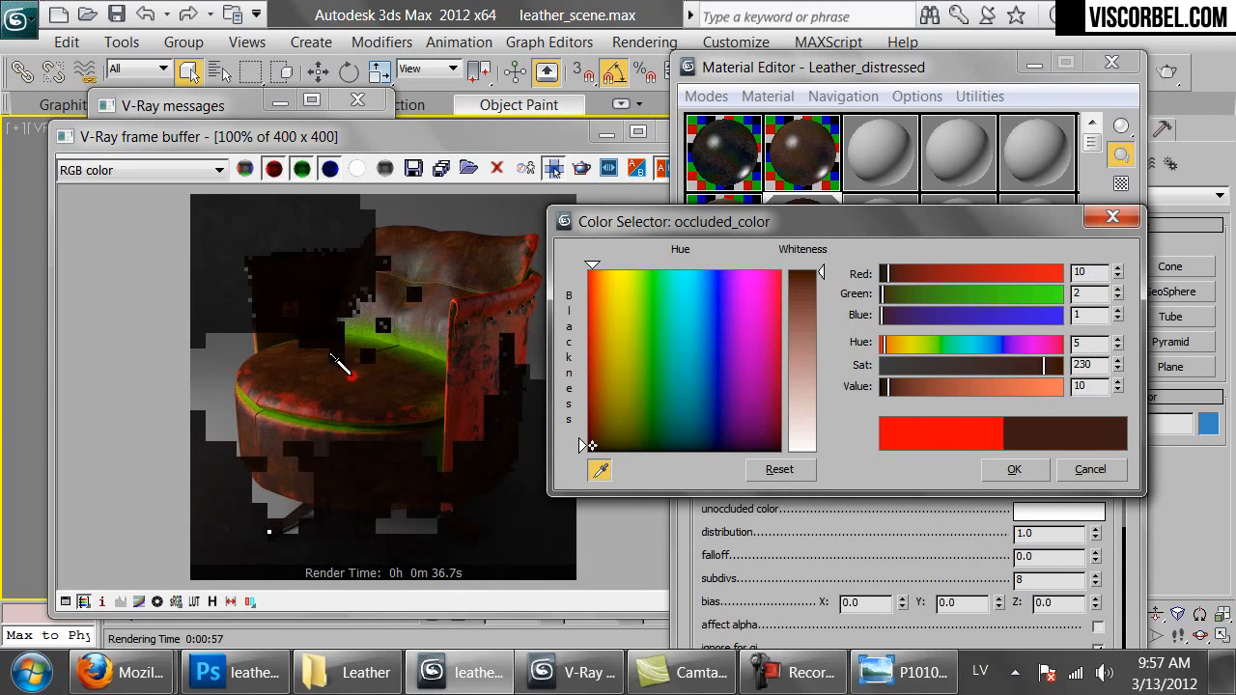
left_click(908, 384)
left_click_drag(909, 384, 913, 385)
left_click(887, 344)
left_click(1029, 366)
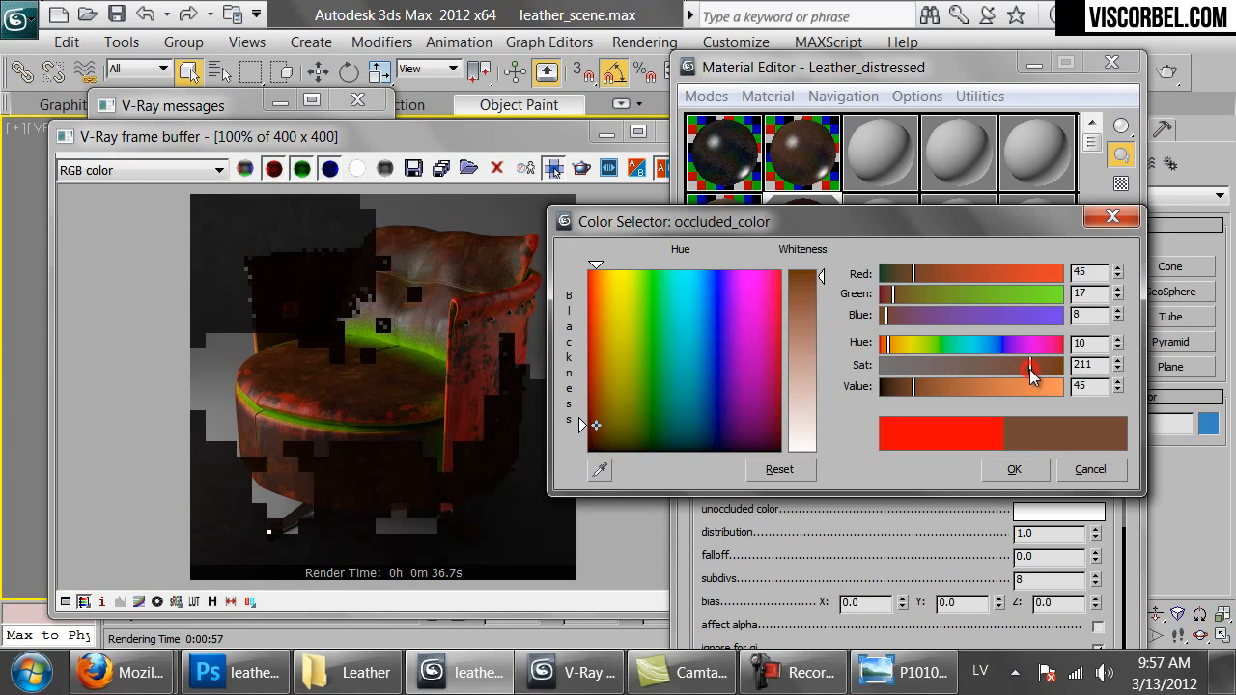
left_click(1010, 468)
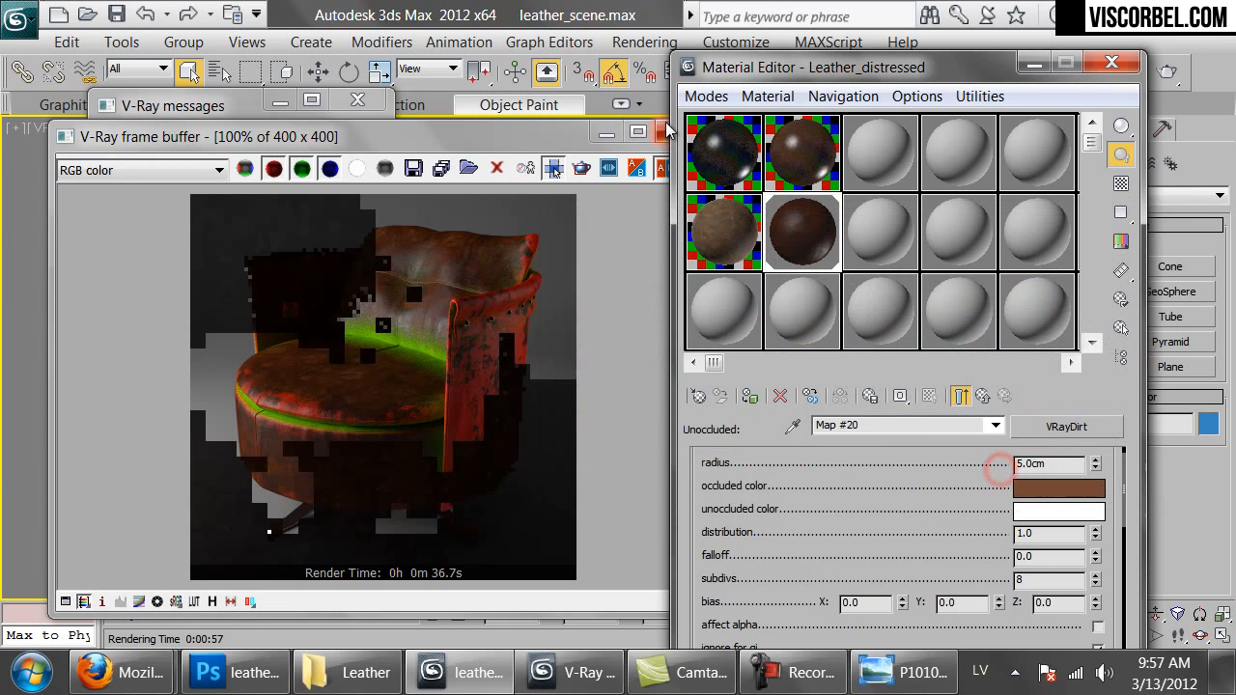
Step: Start a test render of the chair with the brown occluded color and stop it early
left_click(571, 135)
left_click(692, 168)
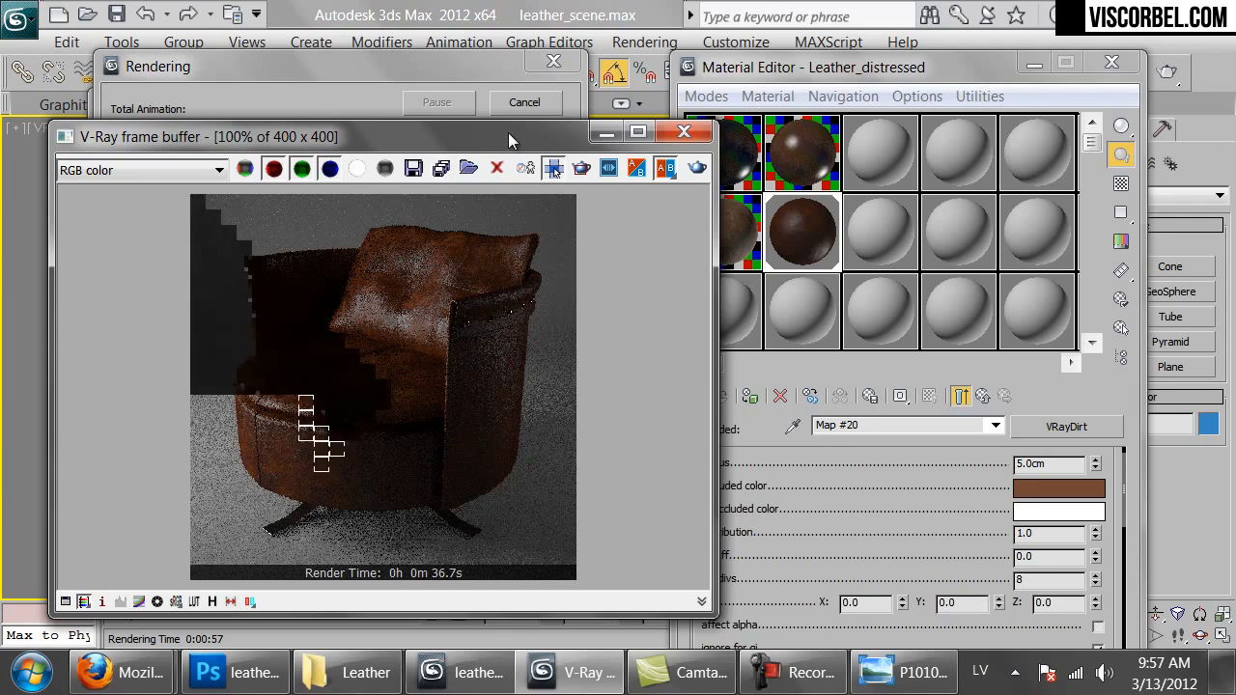
left_click(524, 102)
Step: Try a nested VRayDirt radius of 8.0 cm and check it with a partial render of the seat
double_click(1049, 466)
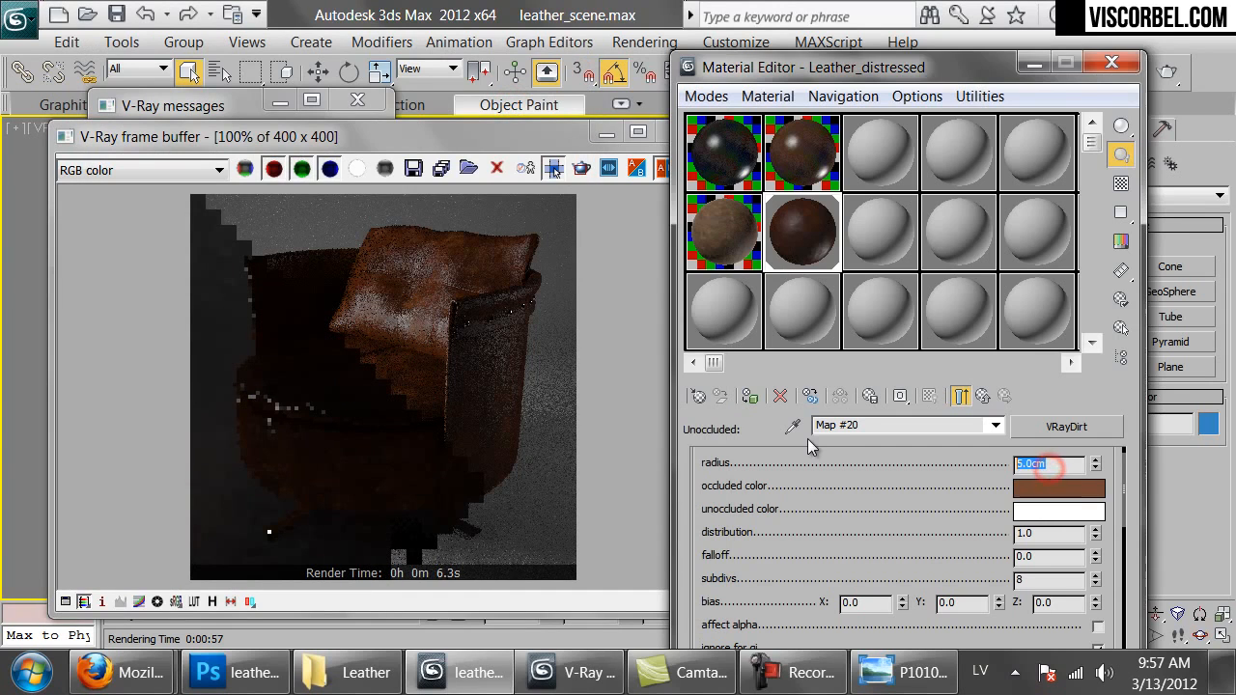
key("Return")
left_click(374, 366)
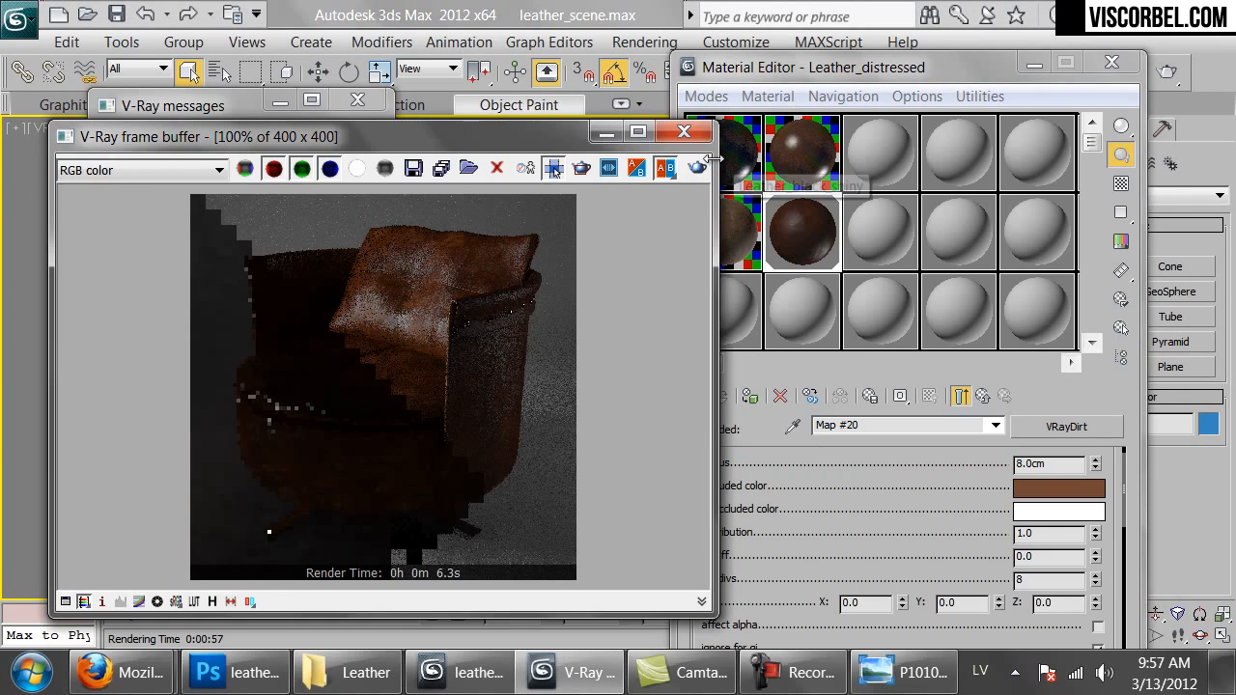
left_click(699, 168)
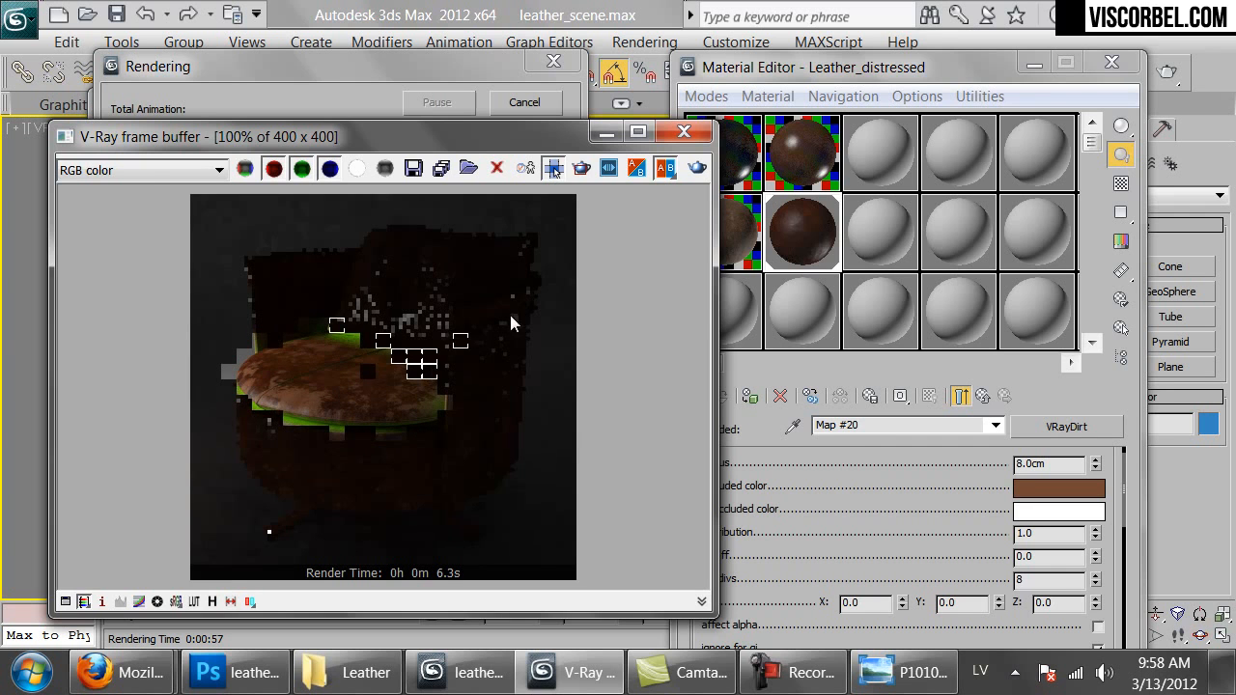
left_click(525, 102)
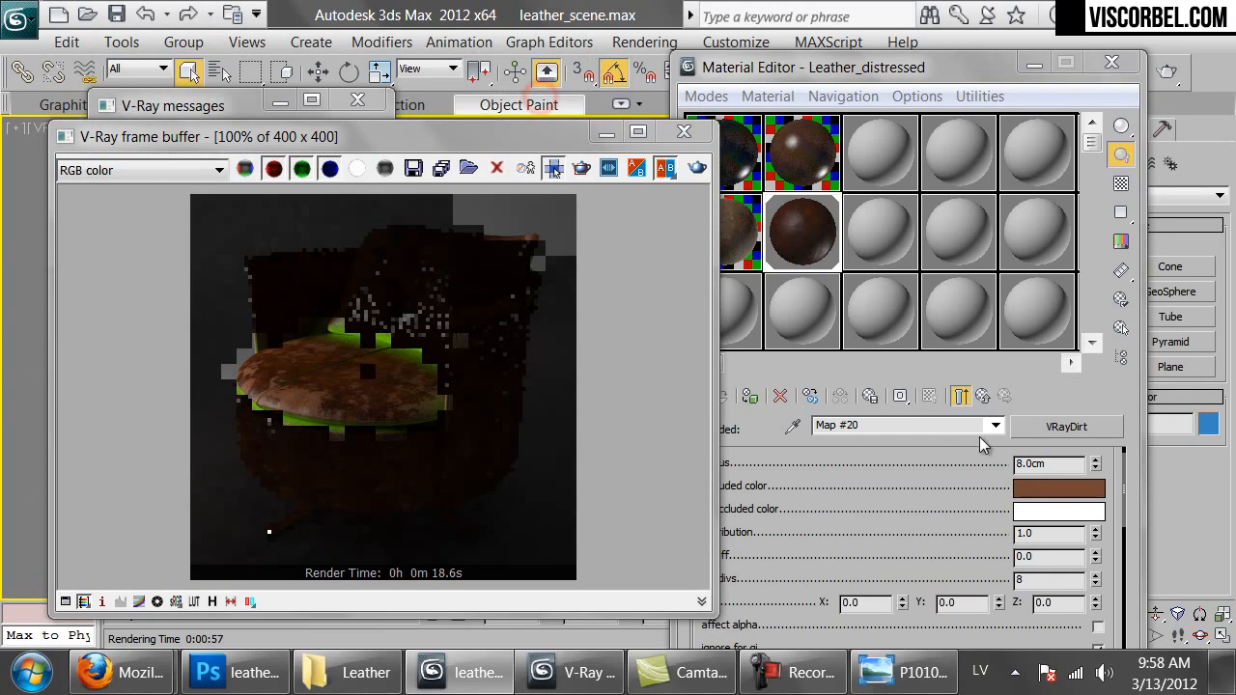
Step: Return the nested VRayDirt radius to 5.0 cm and inspect the seat edge wear in a partial render
left_click(1054, 464)
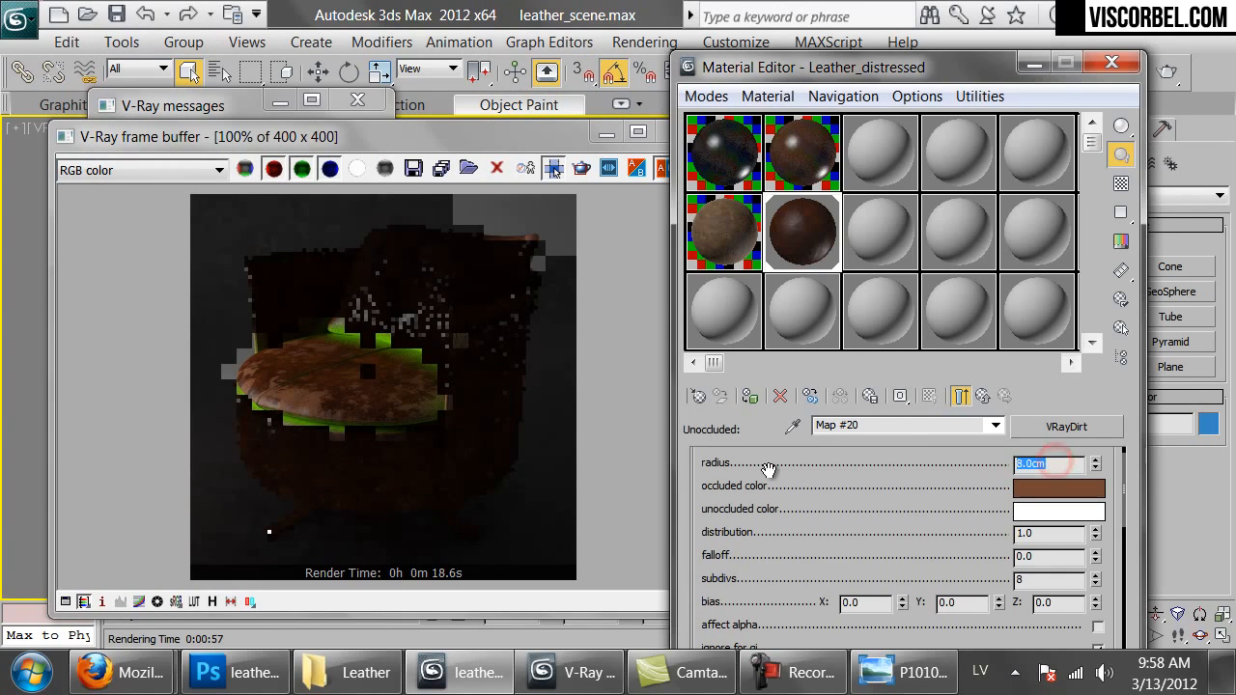
left_click(283, 377)
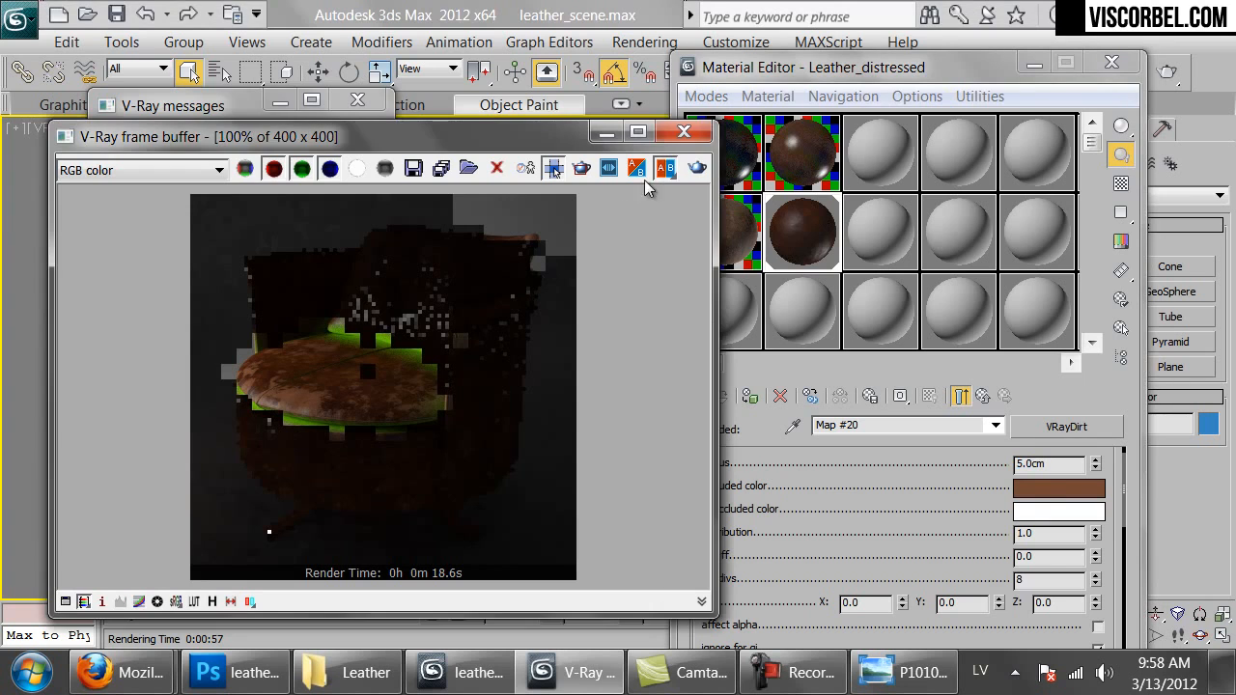
left_click(699, 166)
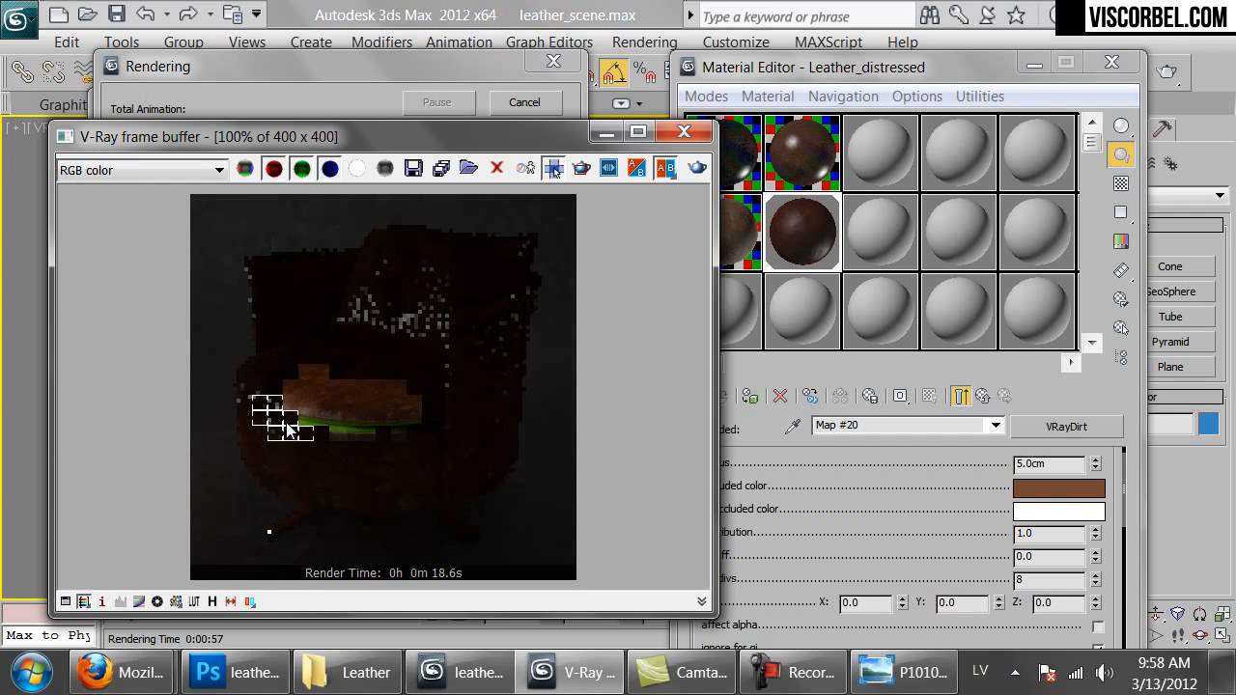
scroll(278, 390, "up", 1)
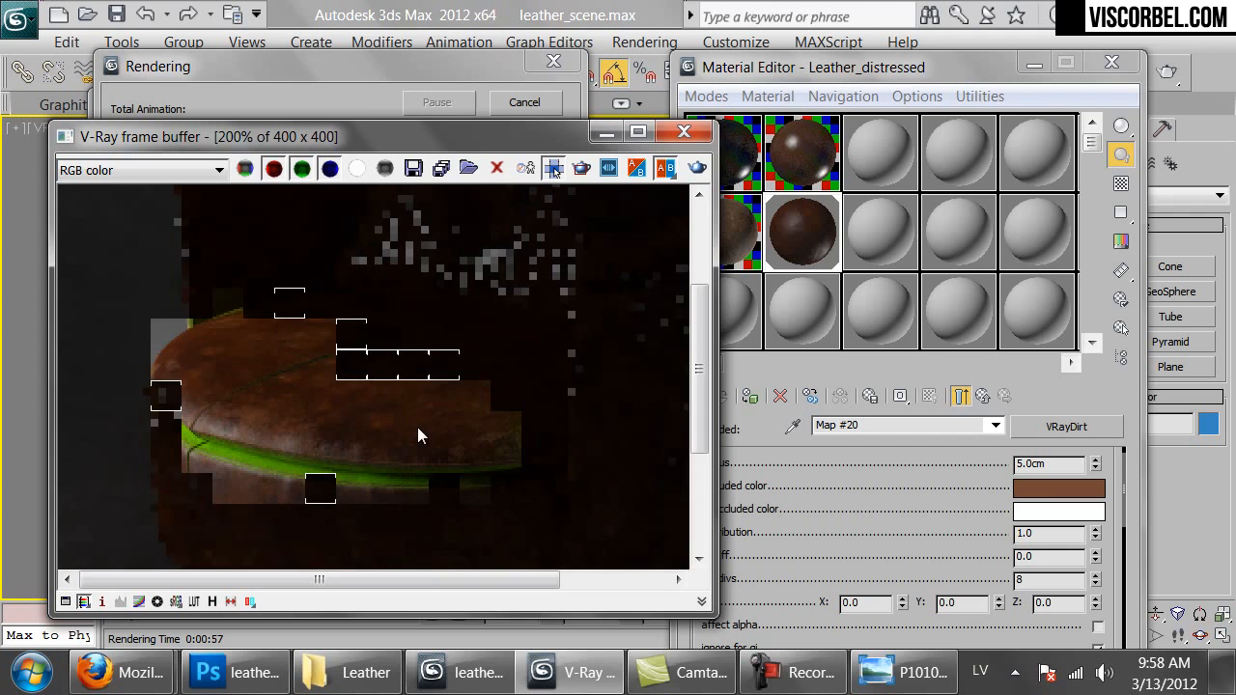
scroll(417, 426, "down", 1)
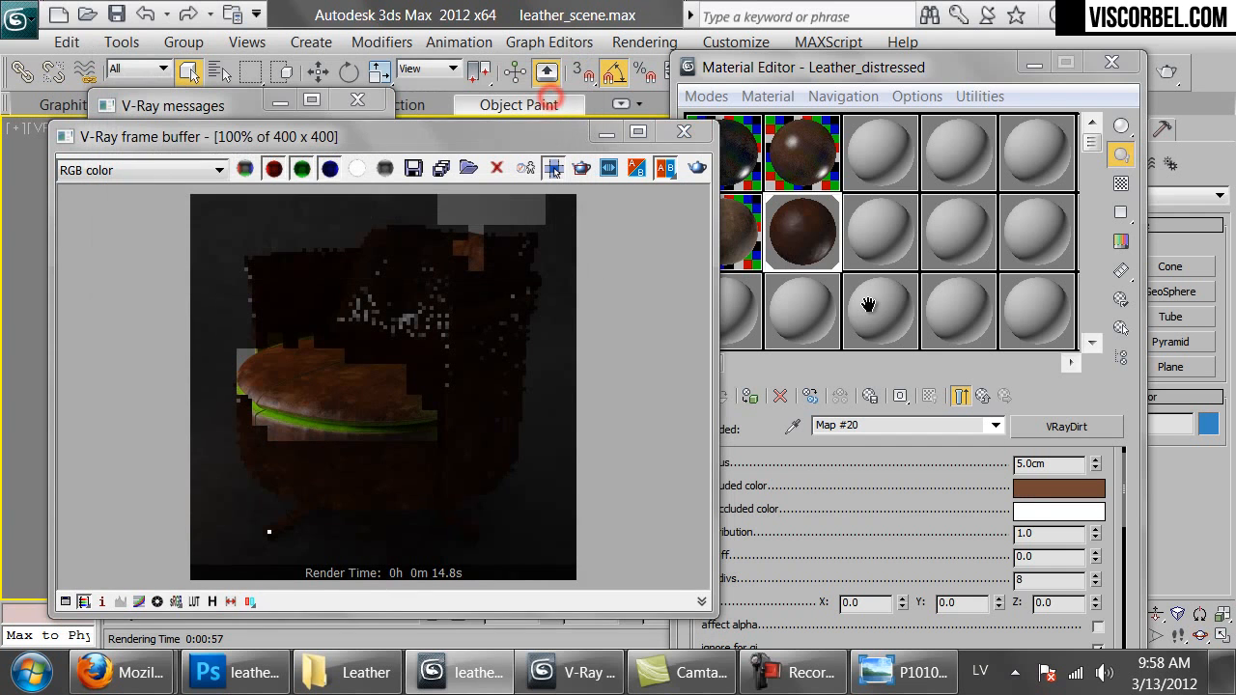
Step: Set the nested VRayDirt radius to 6.5 cm
double_click(1029, 464)
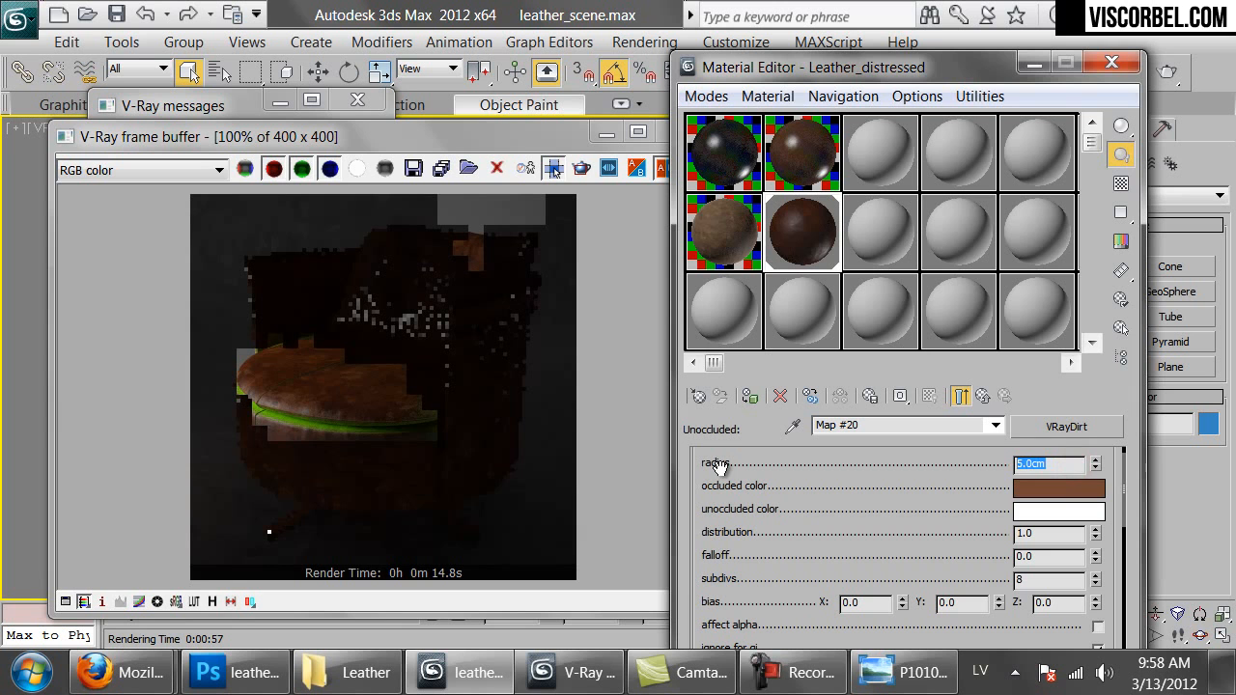
left_click(416, 411)
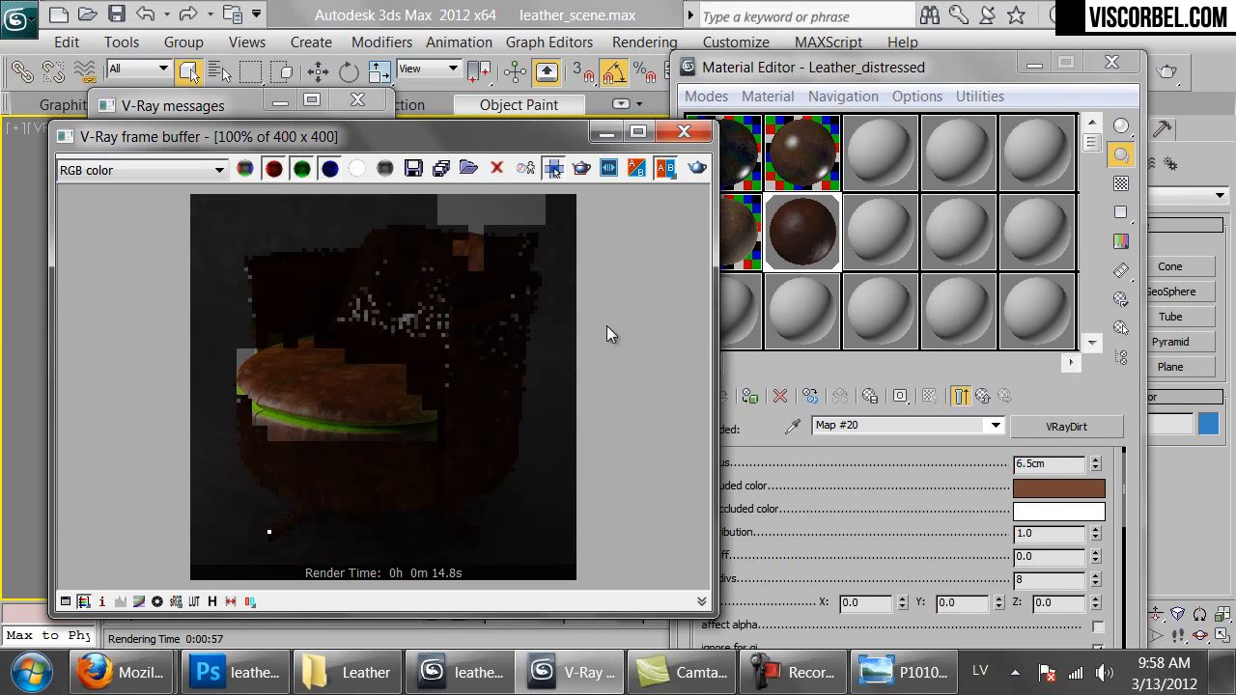
Step: Check the 6.5 cm nested VRayDirt radius with a partial render of the seat and cushion edges
left_click(695, 168)
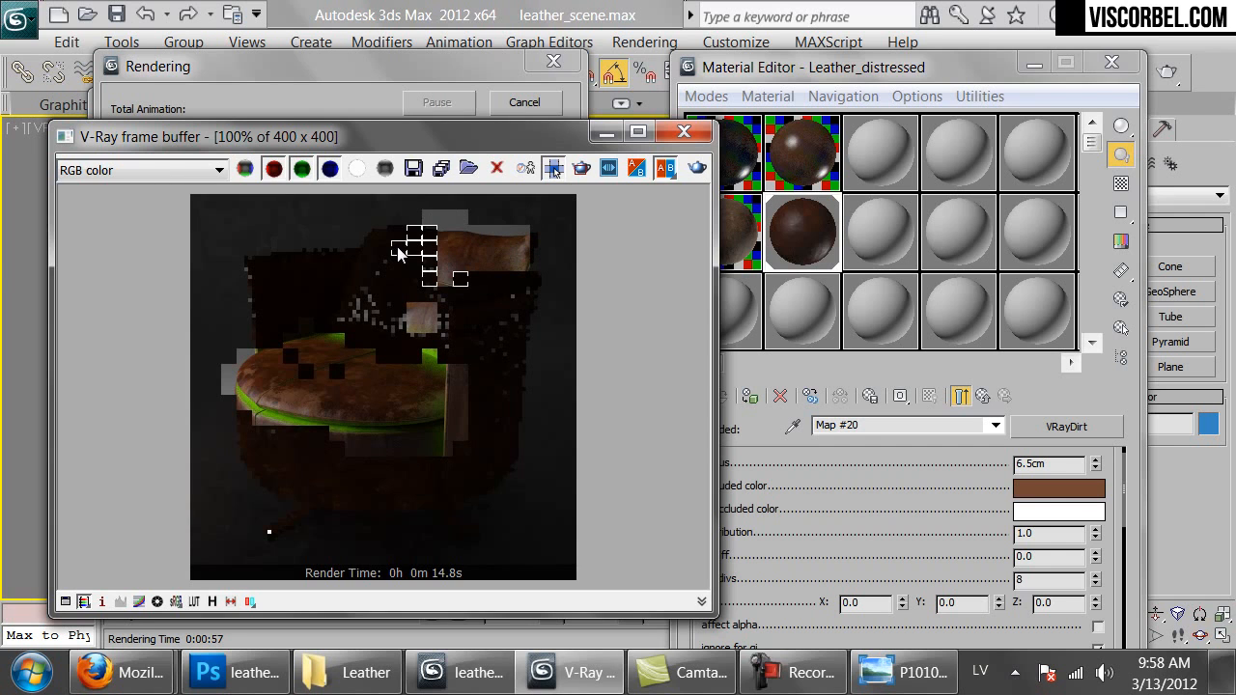
left_click(540, 107)
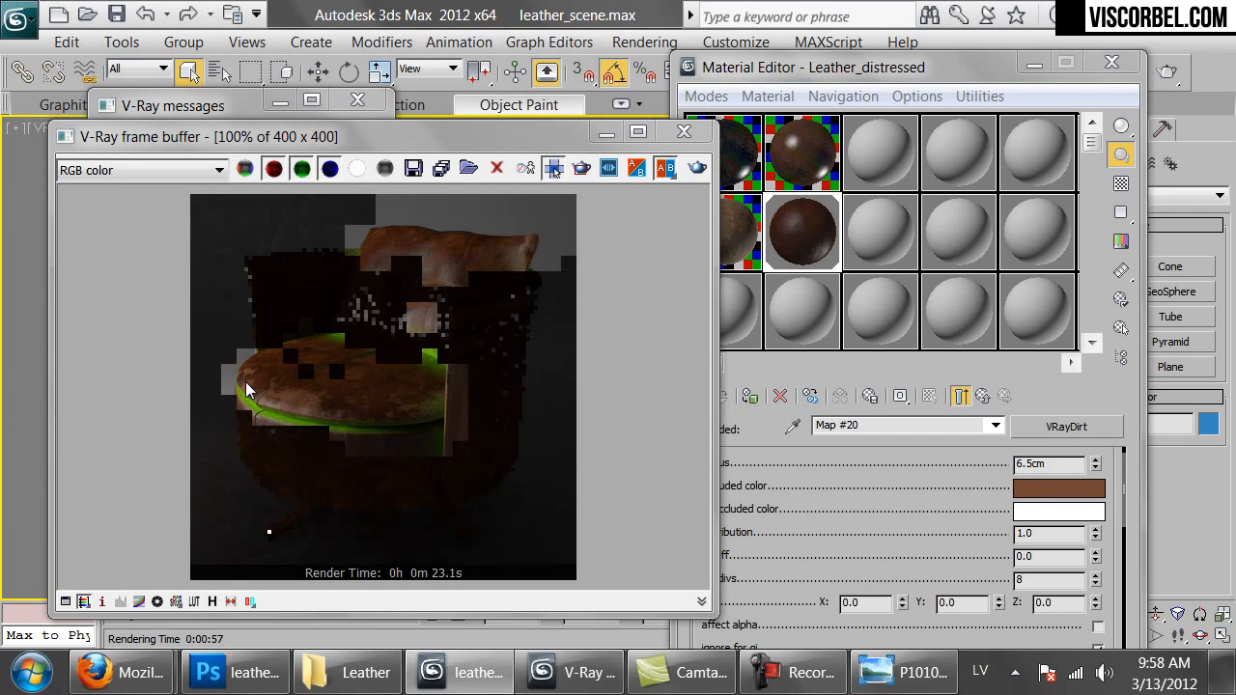
Step: Change the occluded color of the outer diffuse VRayDirt map from bright green to near-black
left_click(982, 394)
left_click(1057, 487)
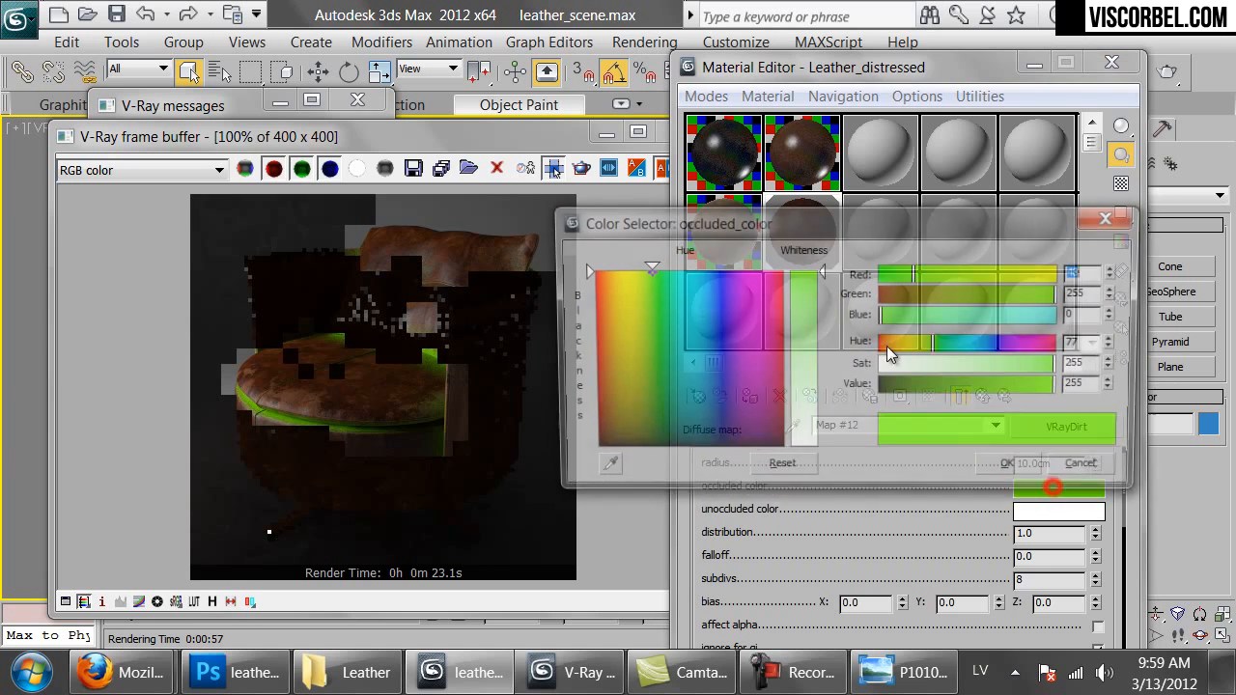
left_click_drag(1027, 389, 873, 388)
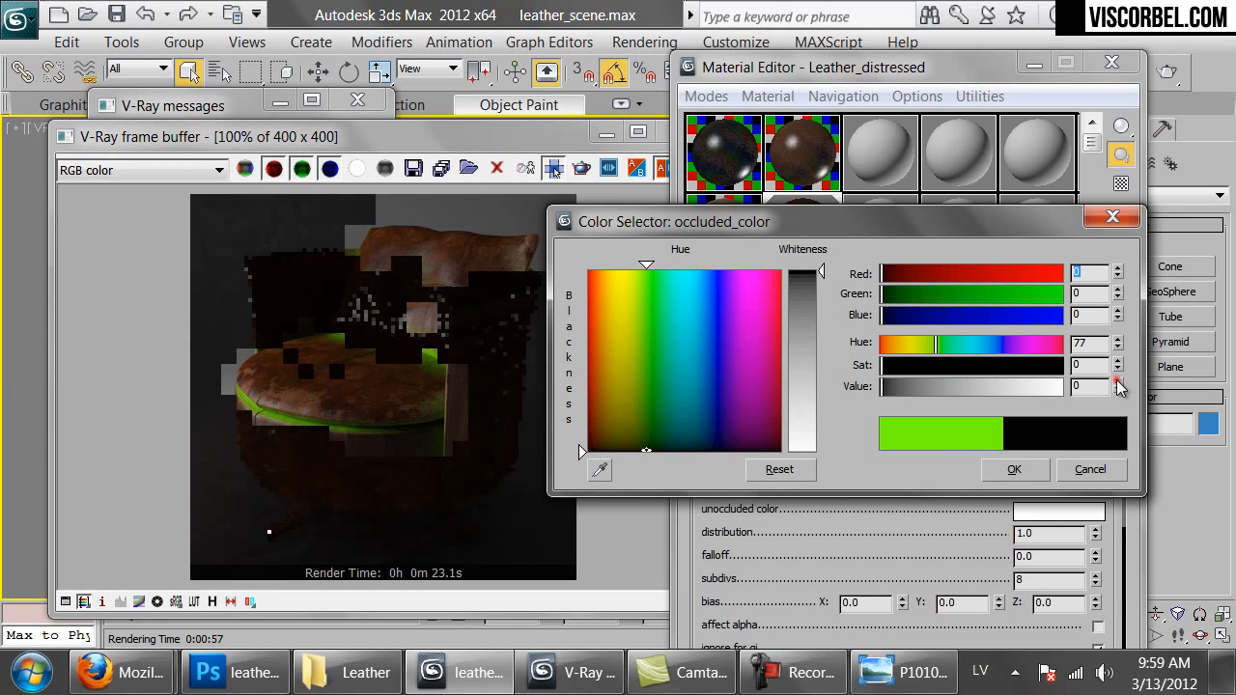
left_click(1117, 384)
left_click(1013, 469)
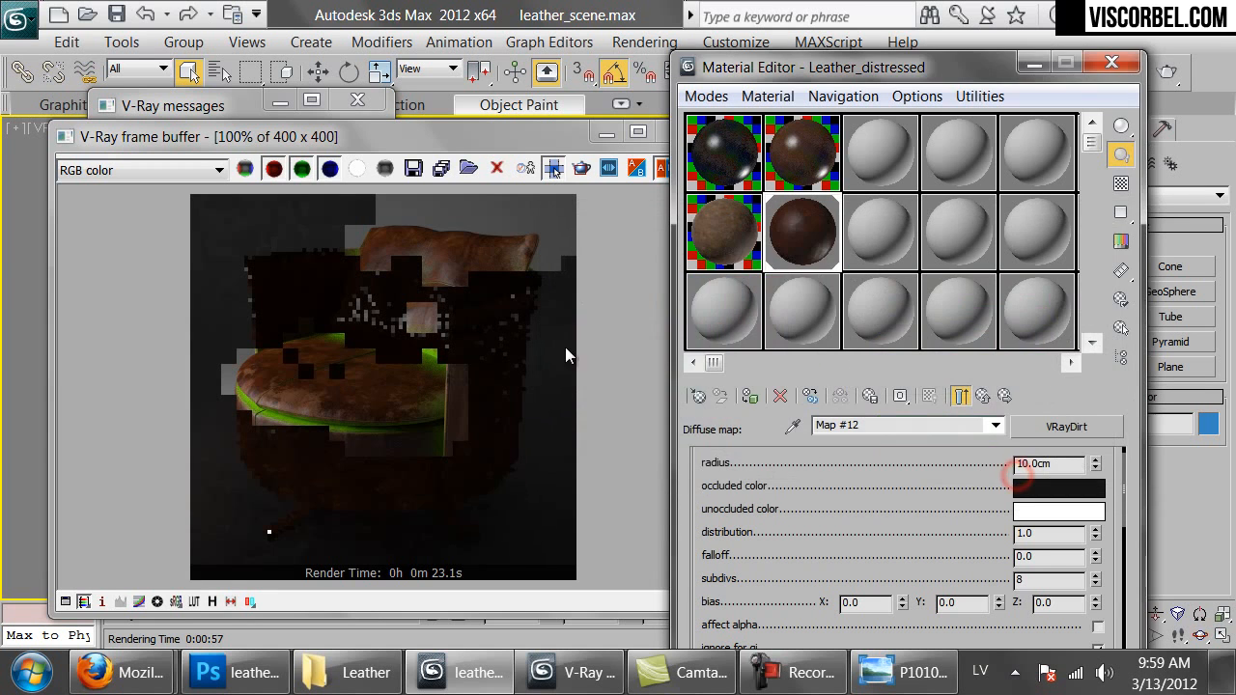
Step: Check the near-black occluded color with a partial render of the chair, then close the render
left_click(565, 346)
left_click(695, 170)
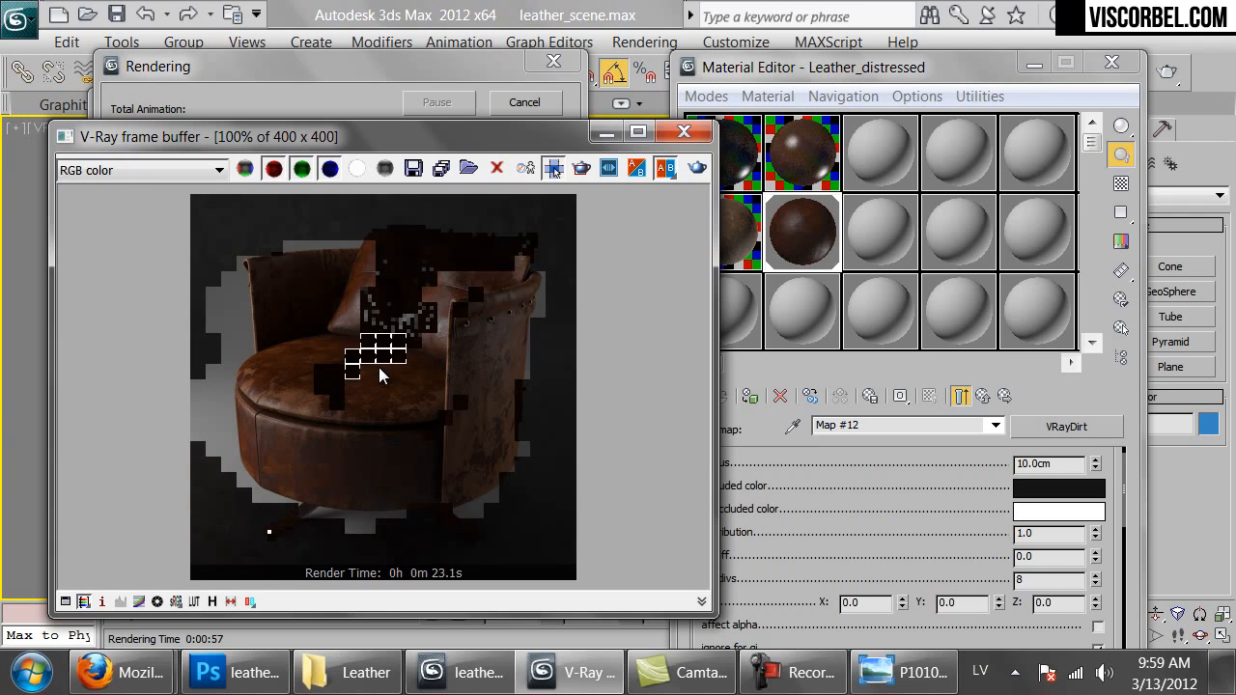
left_click(531, 101)
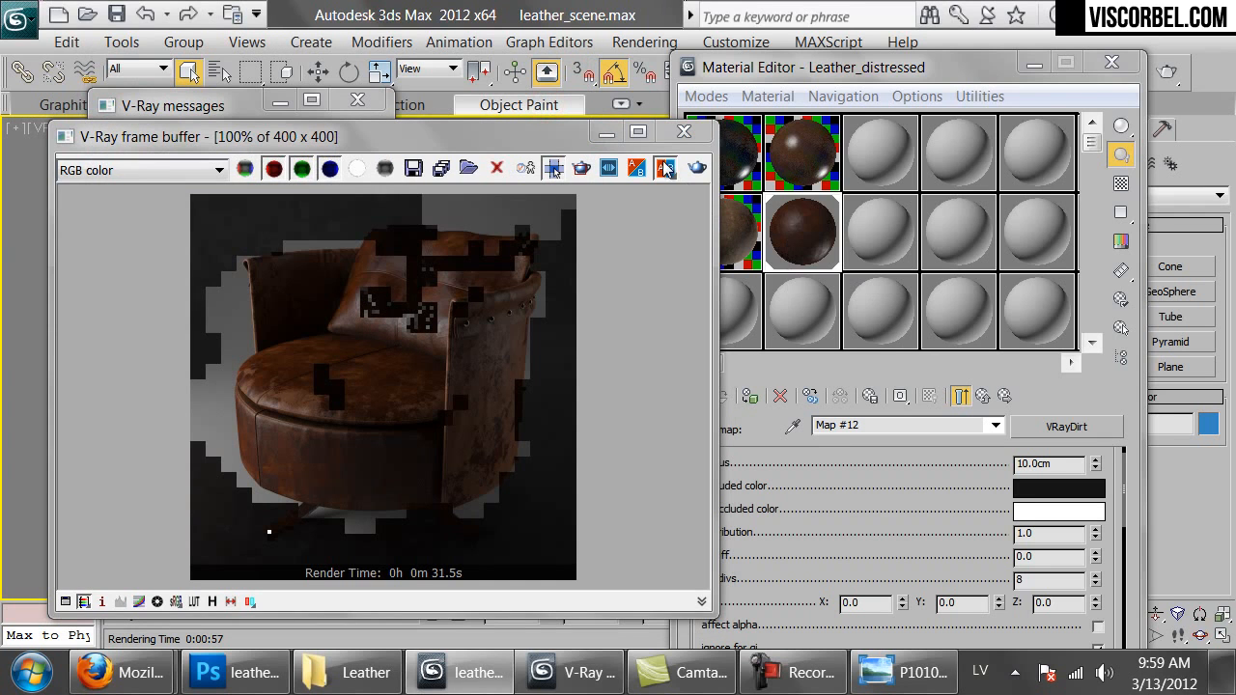
left_click(683, 131)
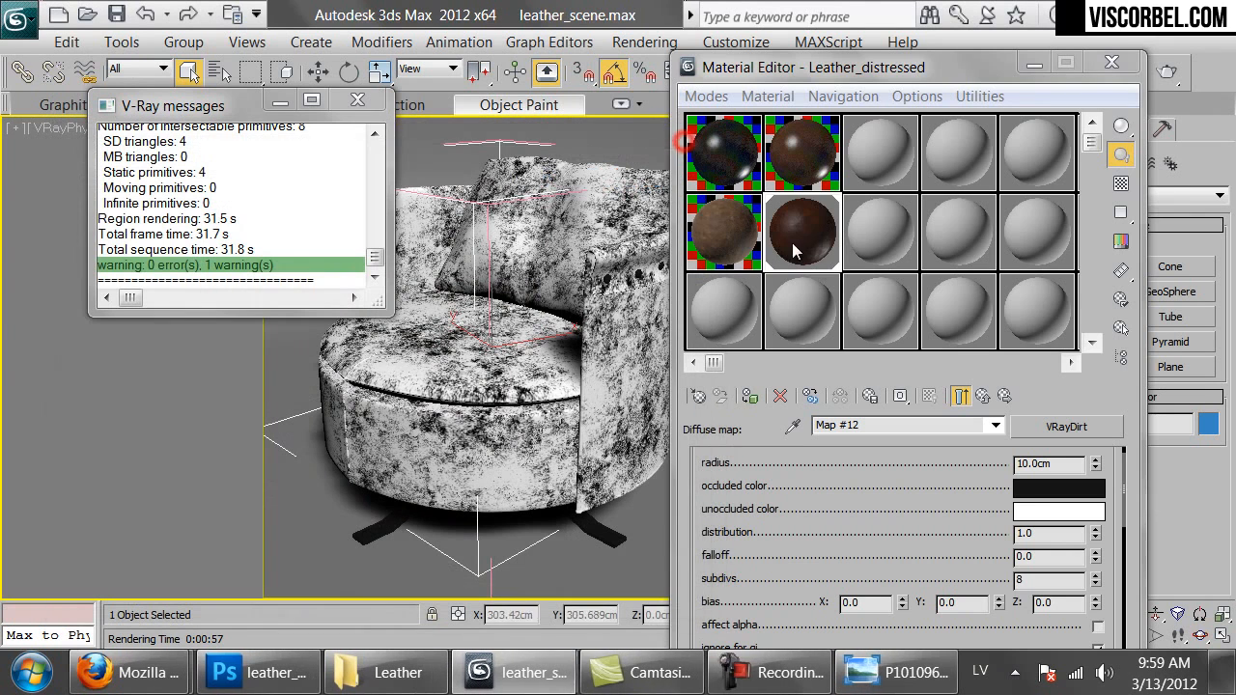
Step: Copy the Leather_distressed material to an empty sample slot and rename the copy Leather_distressed_fix
left_click(802, 311)
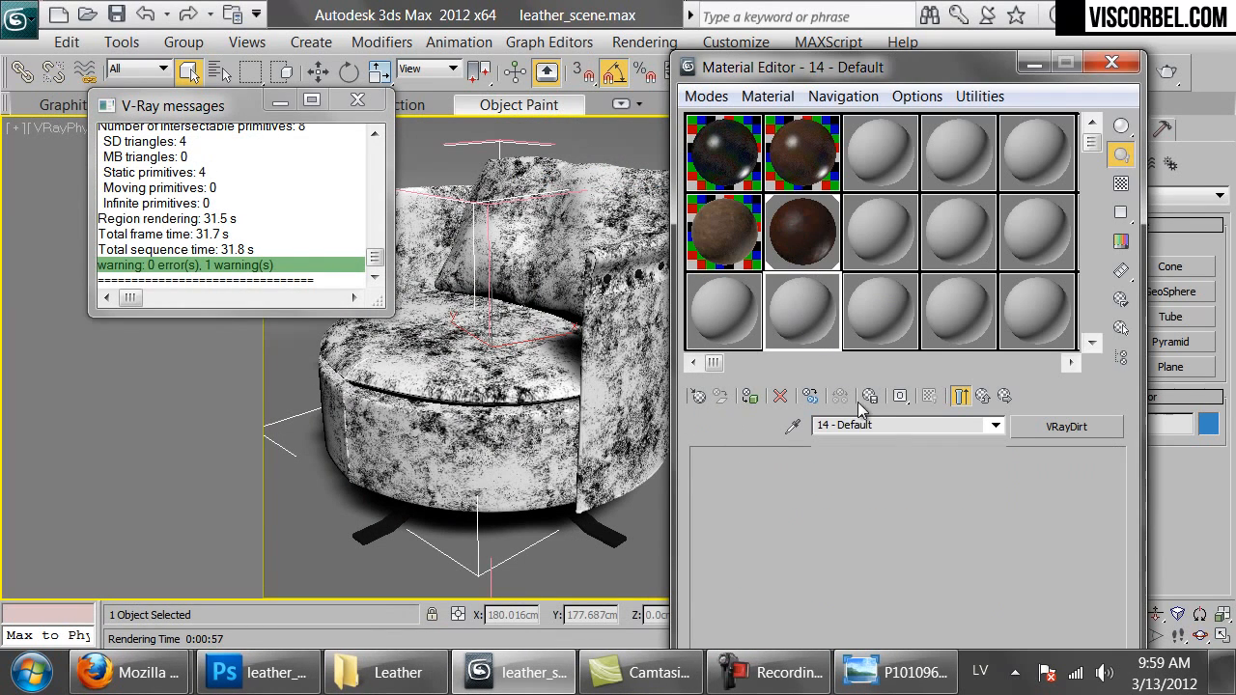
left_click(910, 430)
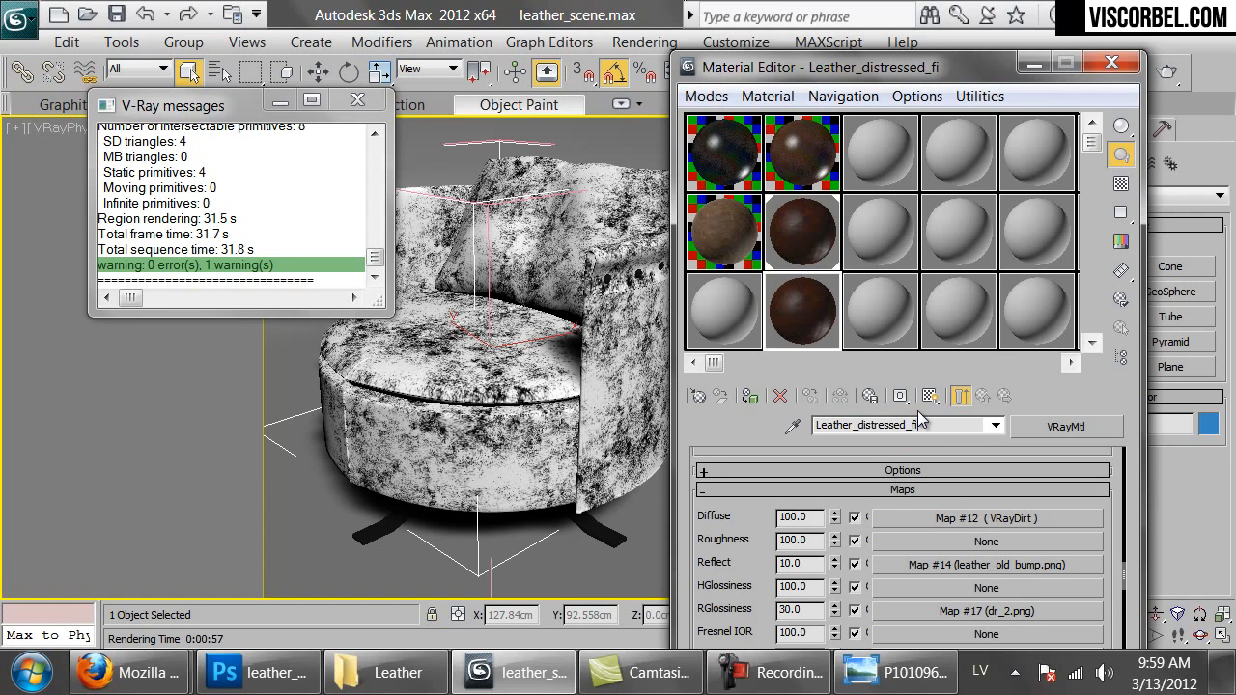
Step: Set the radius of the VRayDirt map nested in the unoccluded color of Leather_distressed_fix to 0.5 cm
left_click(960, 521)
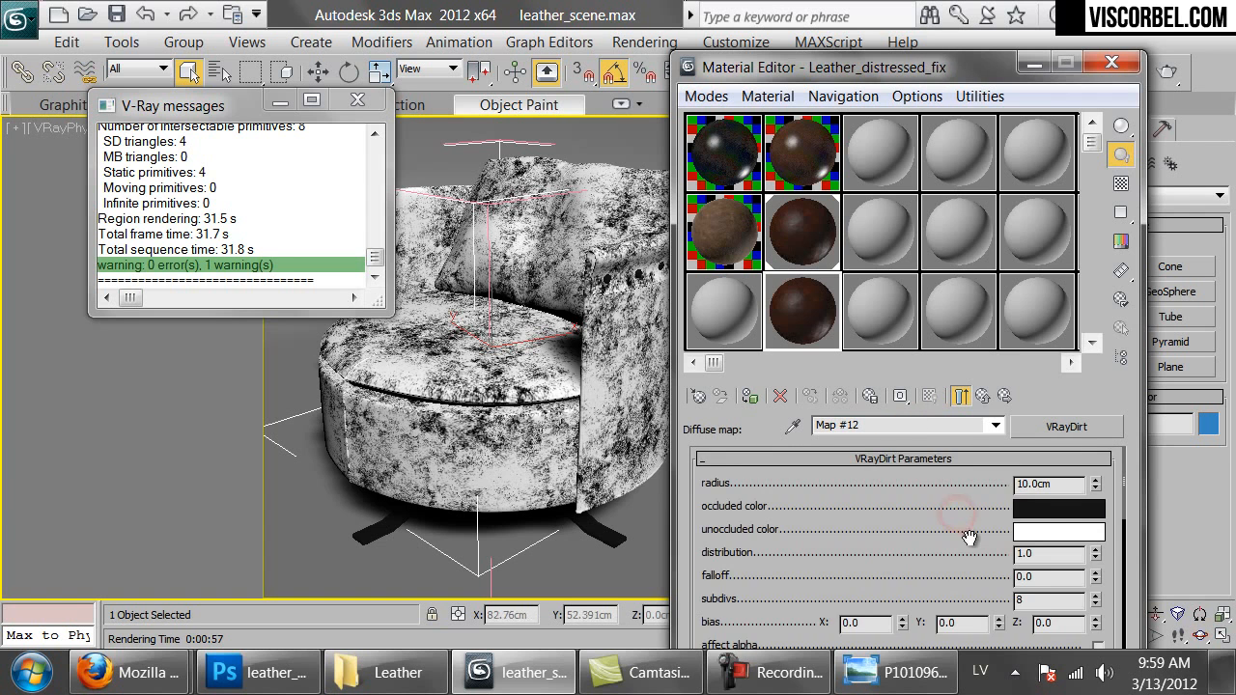
scroll(1021, 563, "down", 5)
scroll(1021, 563, "down", 3)
left_click(1047, 585)
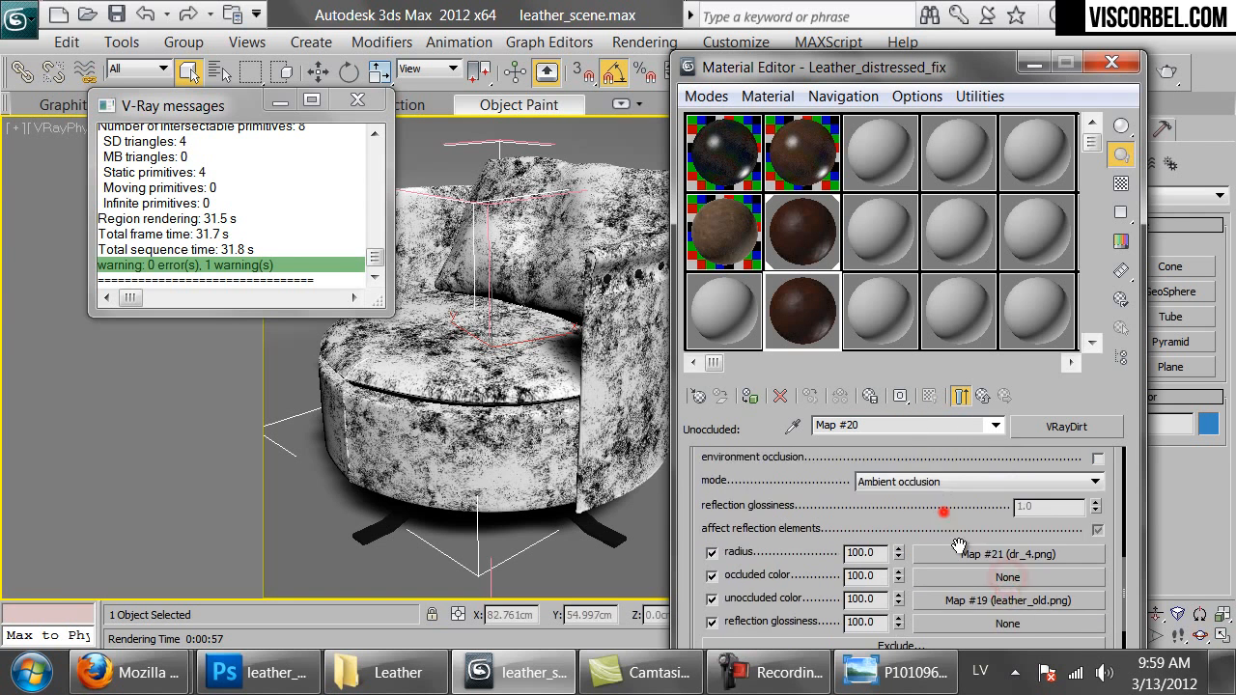
double_click(1049, 484)
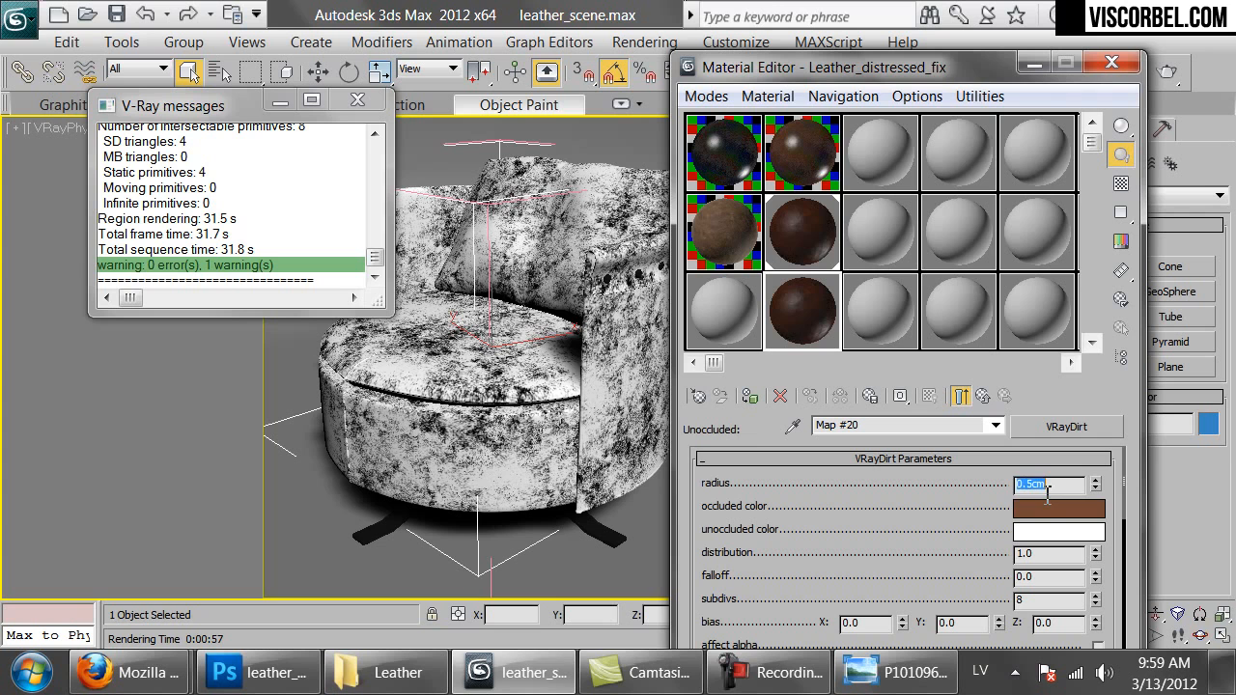
Step: Assign Leather_distressed_fix to the chair's side panel and render the whole chair to inspect the result
left_click_drag(800, 320, 634, 330)
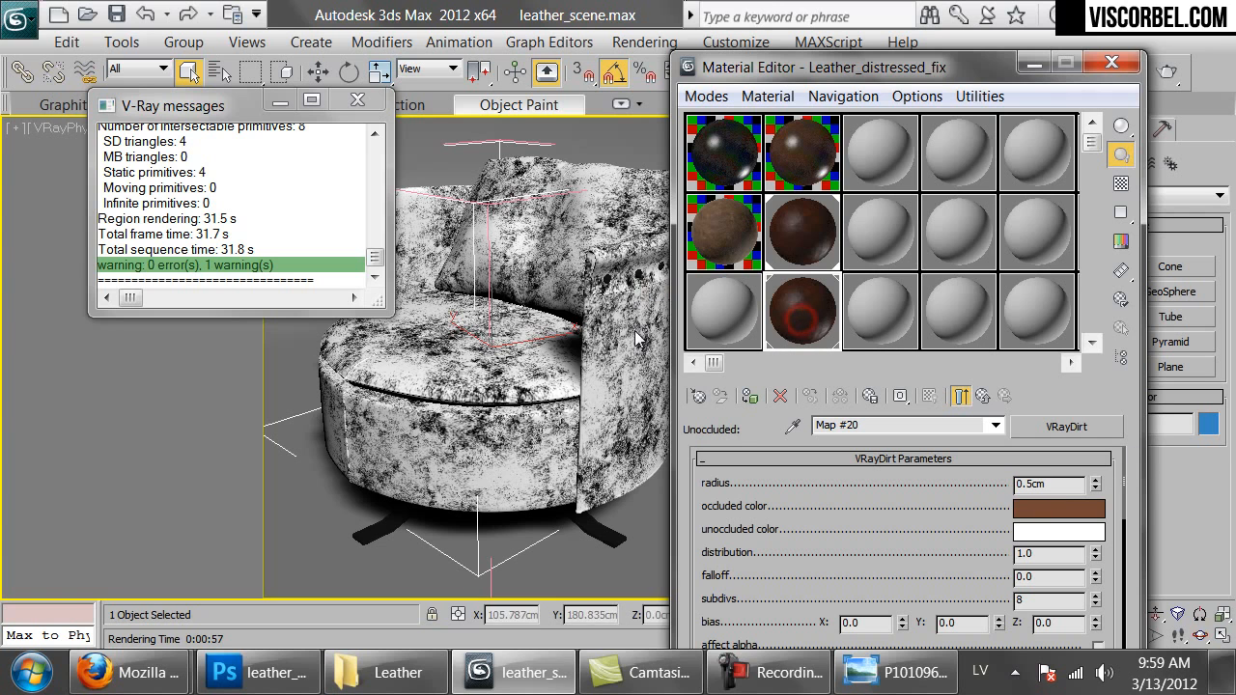
left_click(1168, 77)
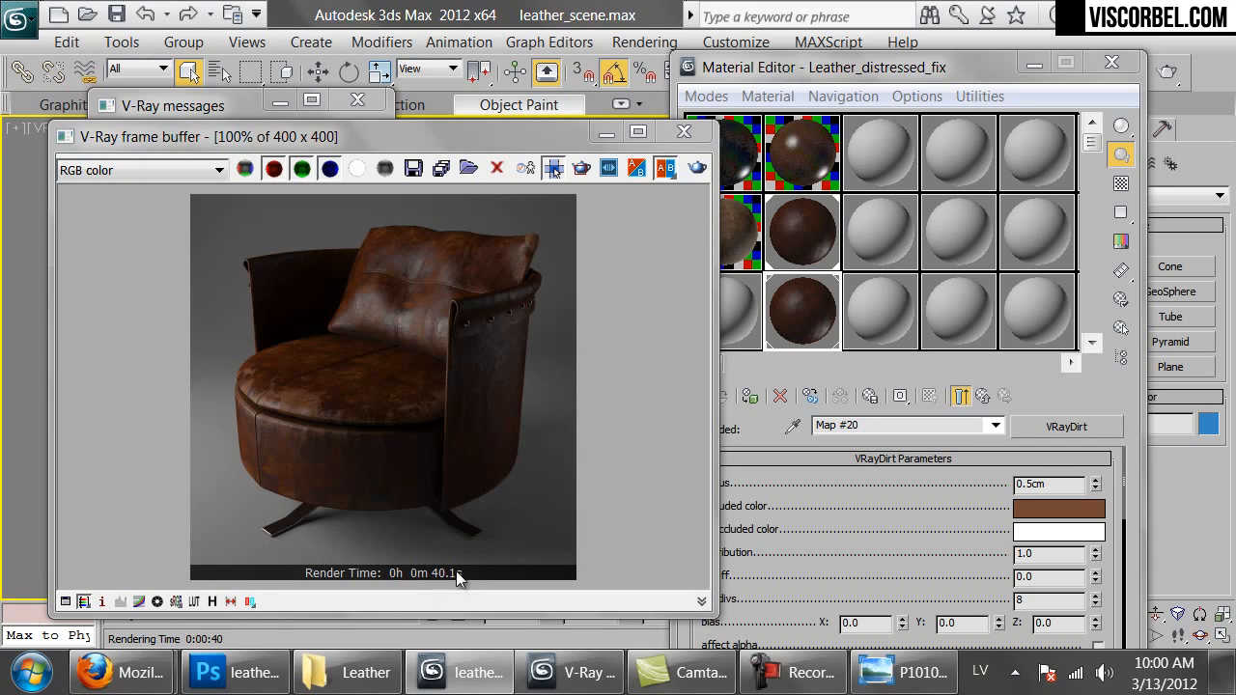
mouse_move(236, 673)
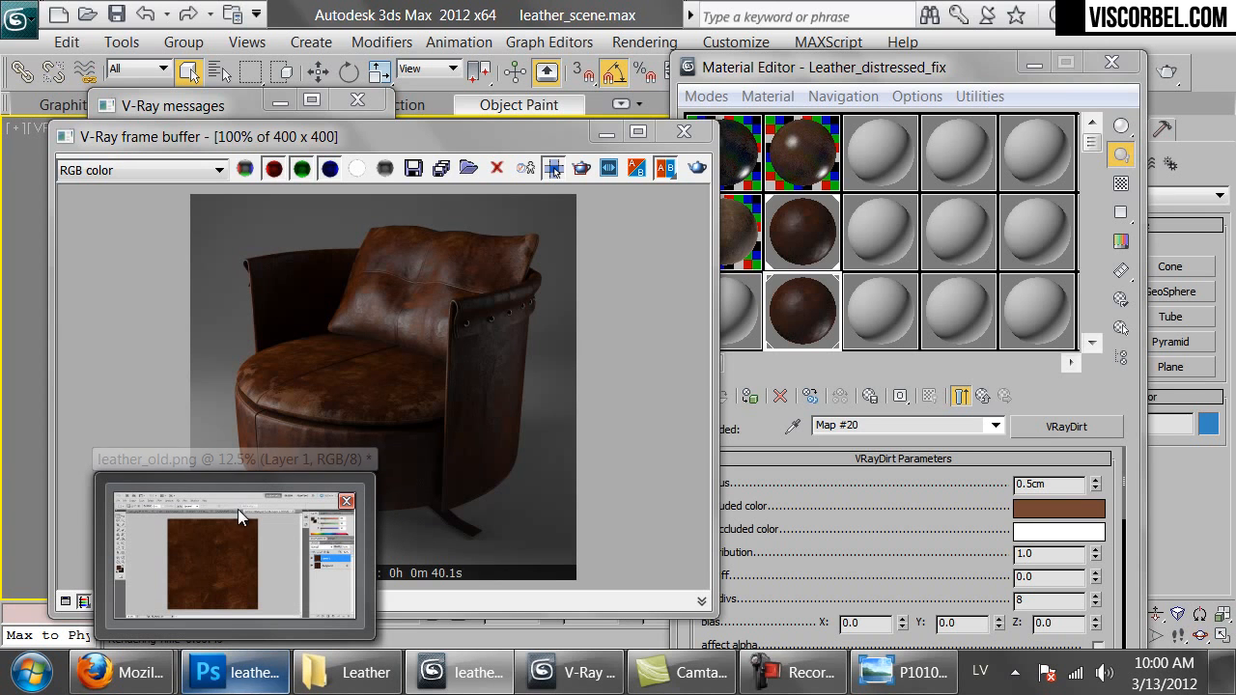
left_click(696, 340)
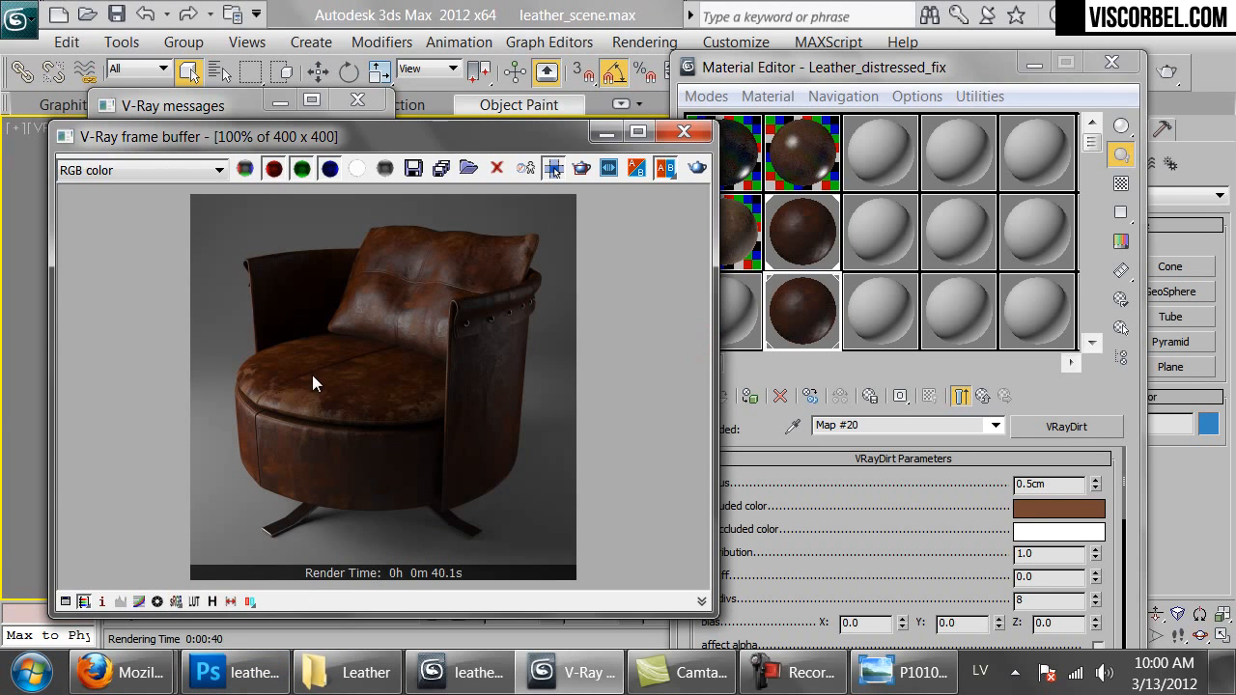
Step: Close the finished render and return to the top-level settings of the original Leather_distressed material
left_click(683, 133)
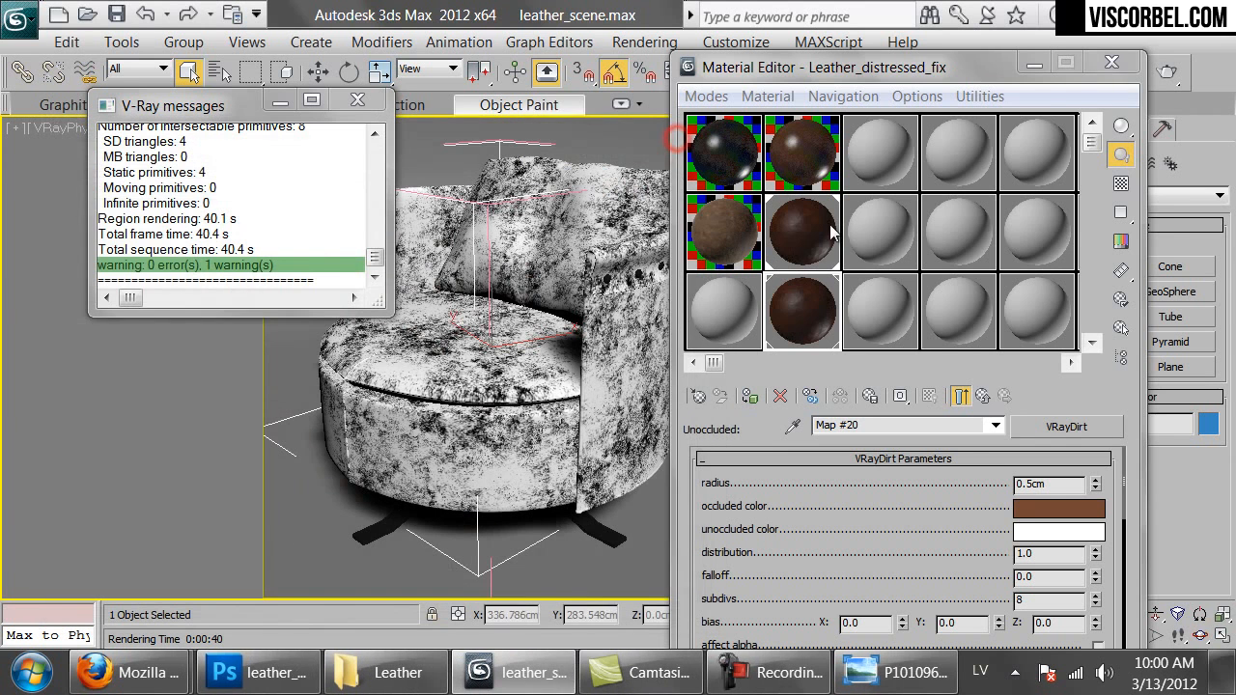
left_click(827, 225)
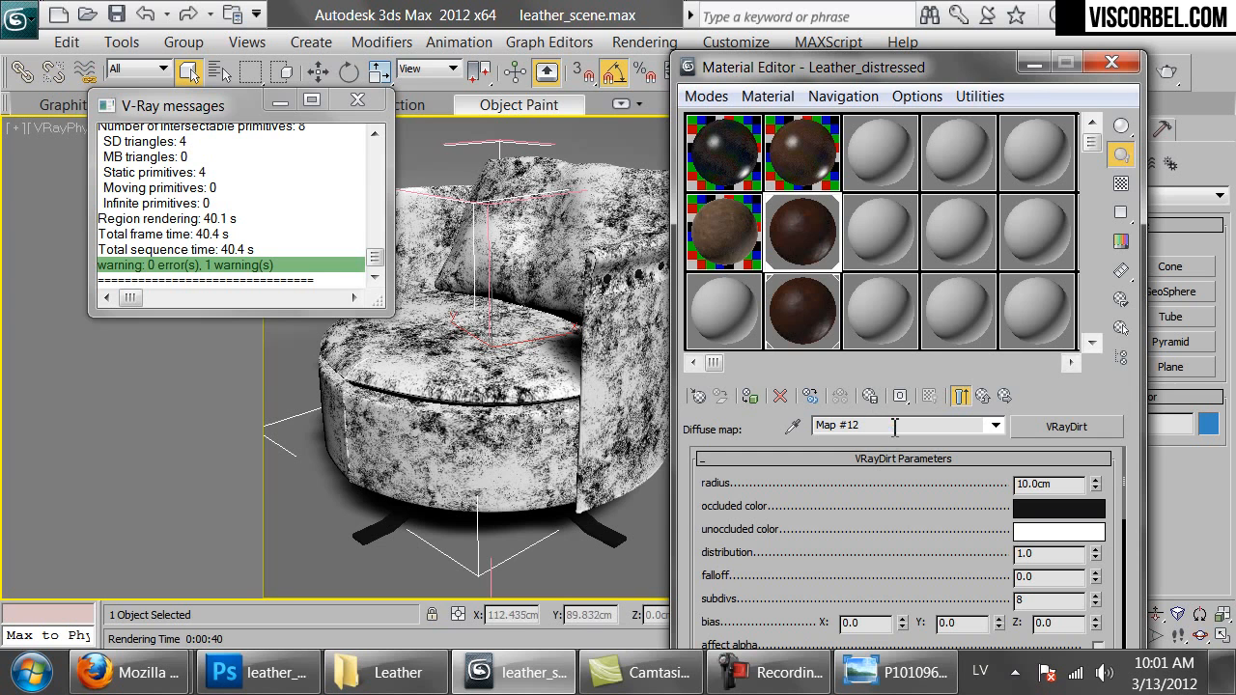
left_click(977, 397)
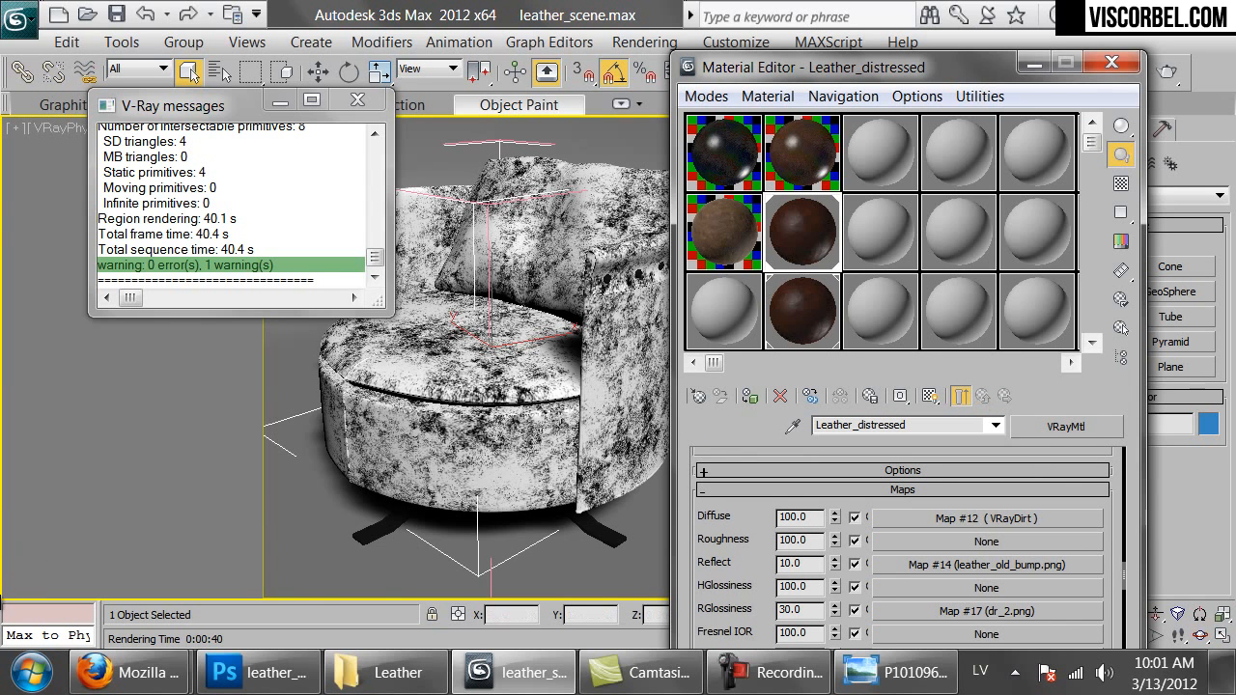
Step: Switch to Firefox, browse the Leather category on CG Textures, and open the green reptile-skin texture's page
mouse_move(126, 672)
left_click(147, 580)
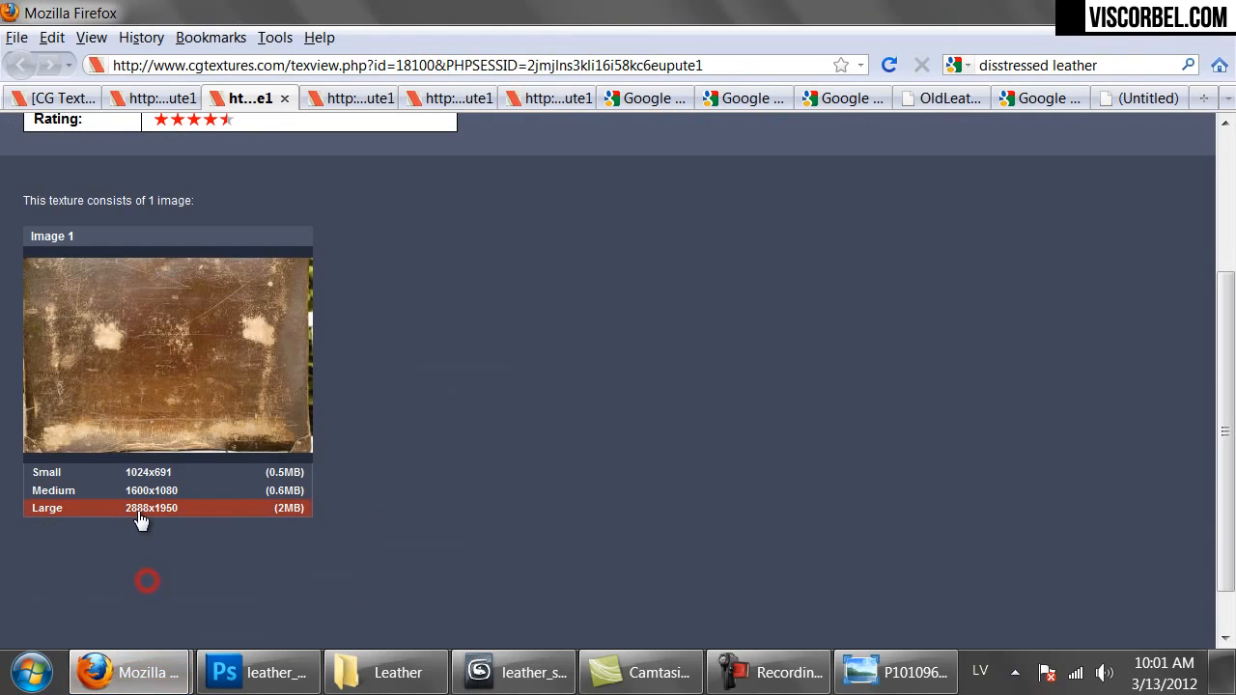
right_click(511, 454)
left_click(140, 97)
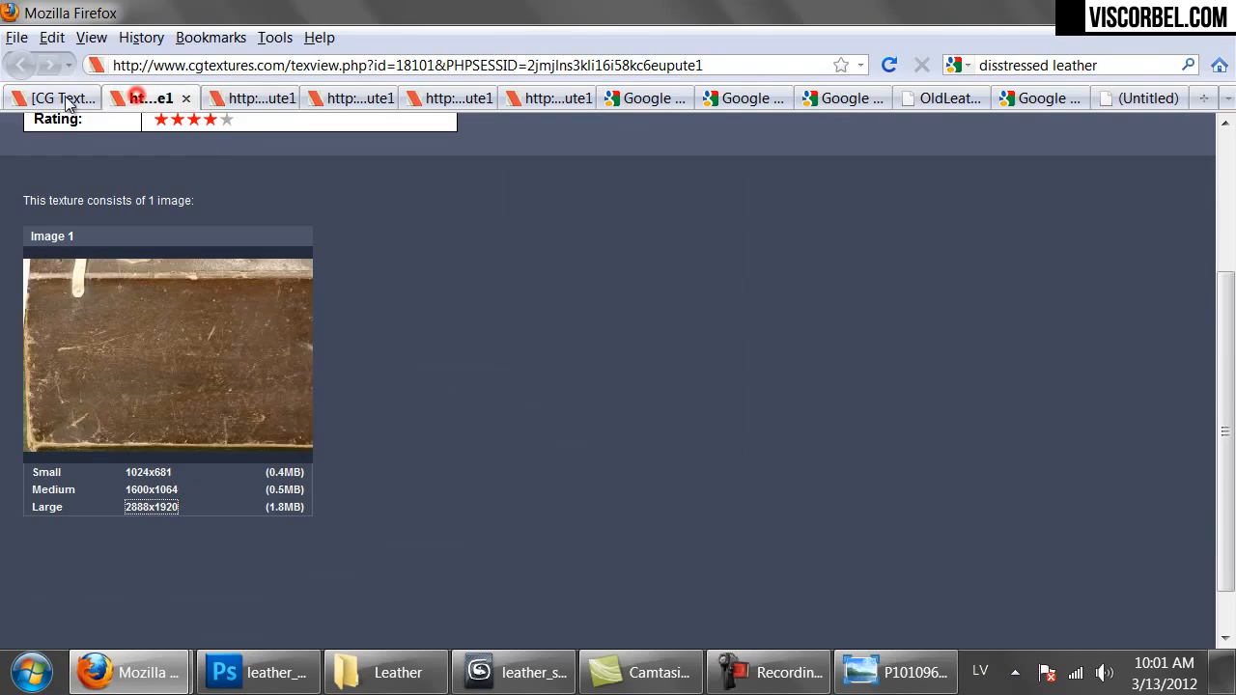
left_click(56, 97)
scroll(664, 429, "up", 20)
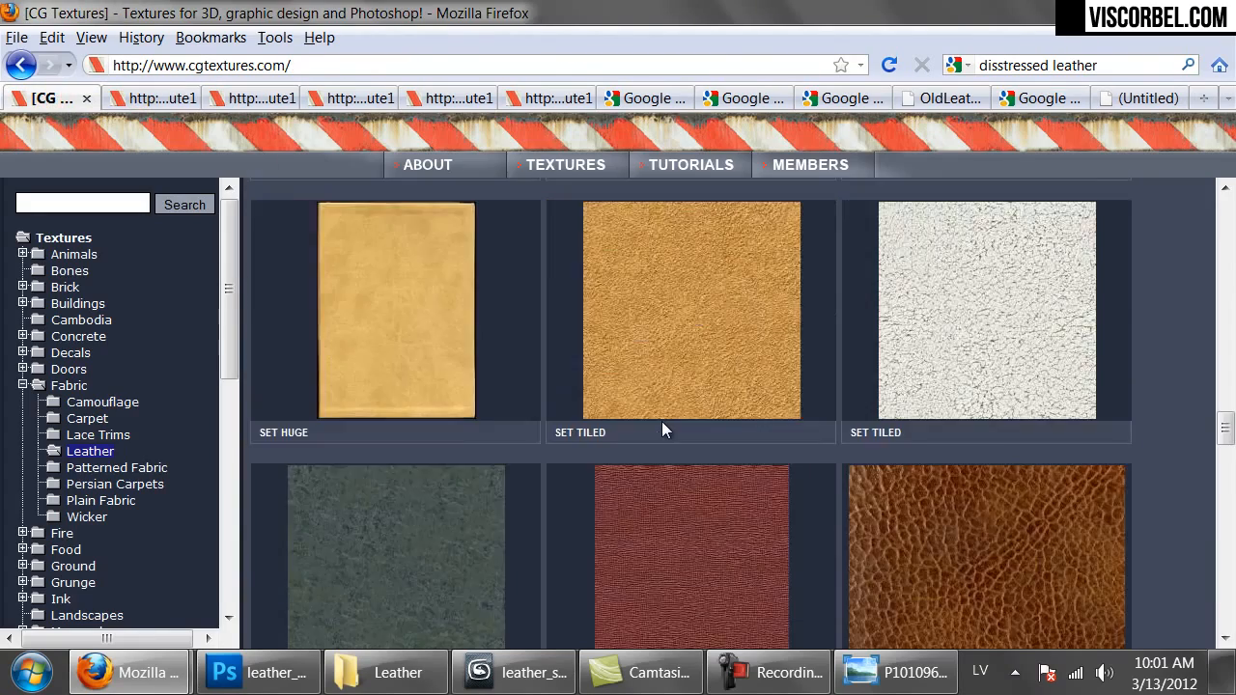
scroll(664, 446, "up", 3)
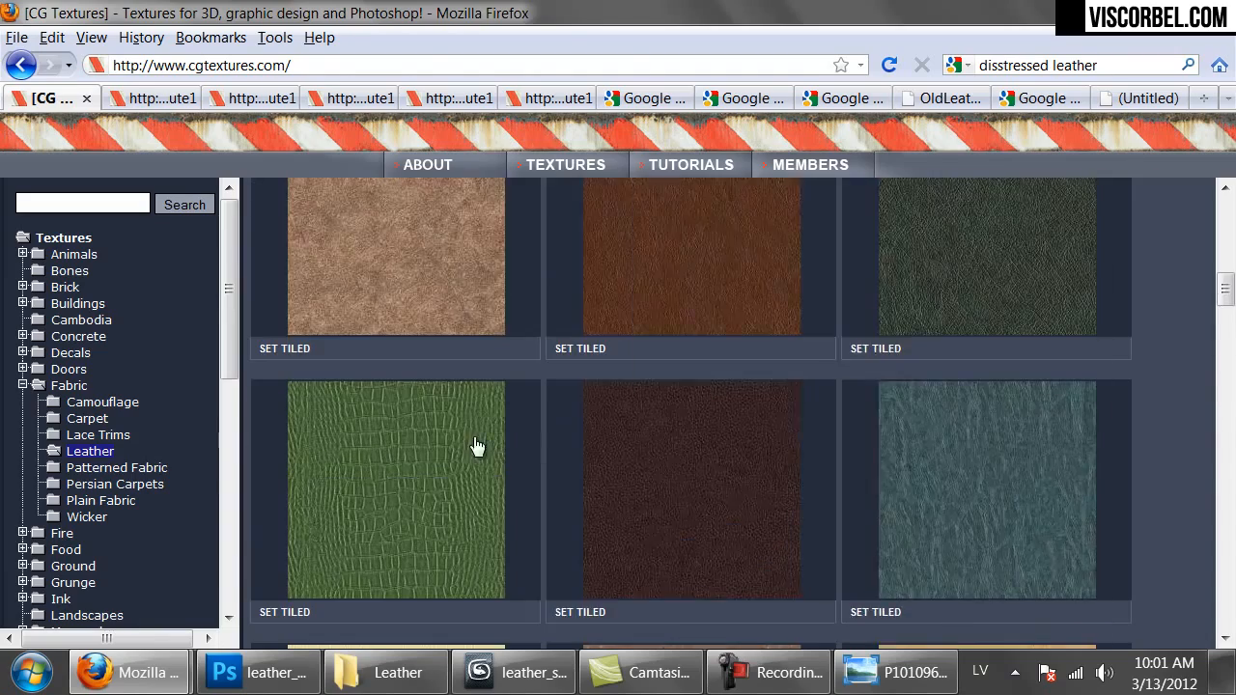
left_click(461, 447)
Step: Download the large 3500x3500 version of the tiled reptile-skin Image 1 and have it opened with Photoshop
scroll(579, 425, "down", 5)
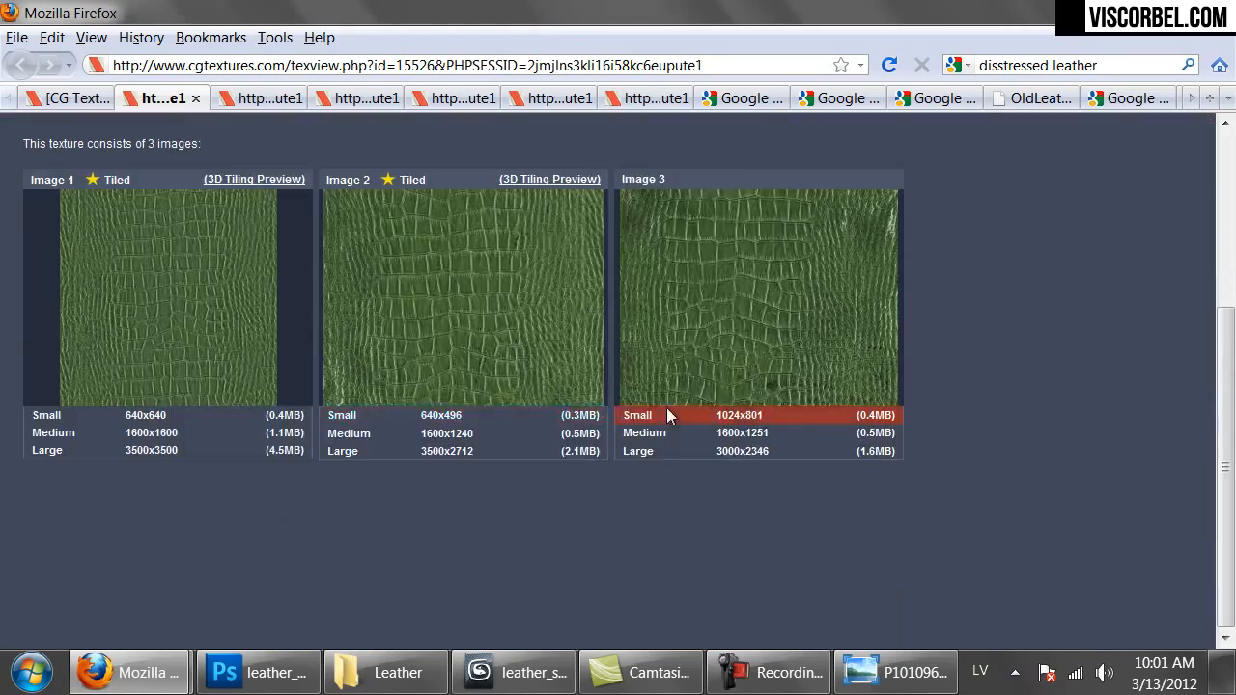
scroll(801, 400, "up", 4)
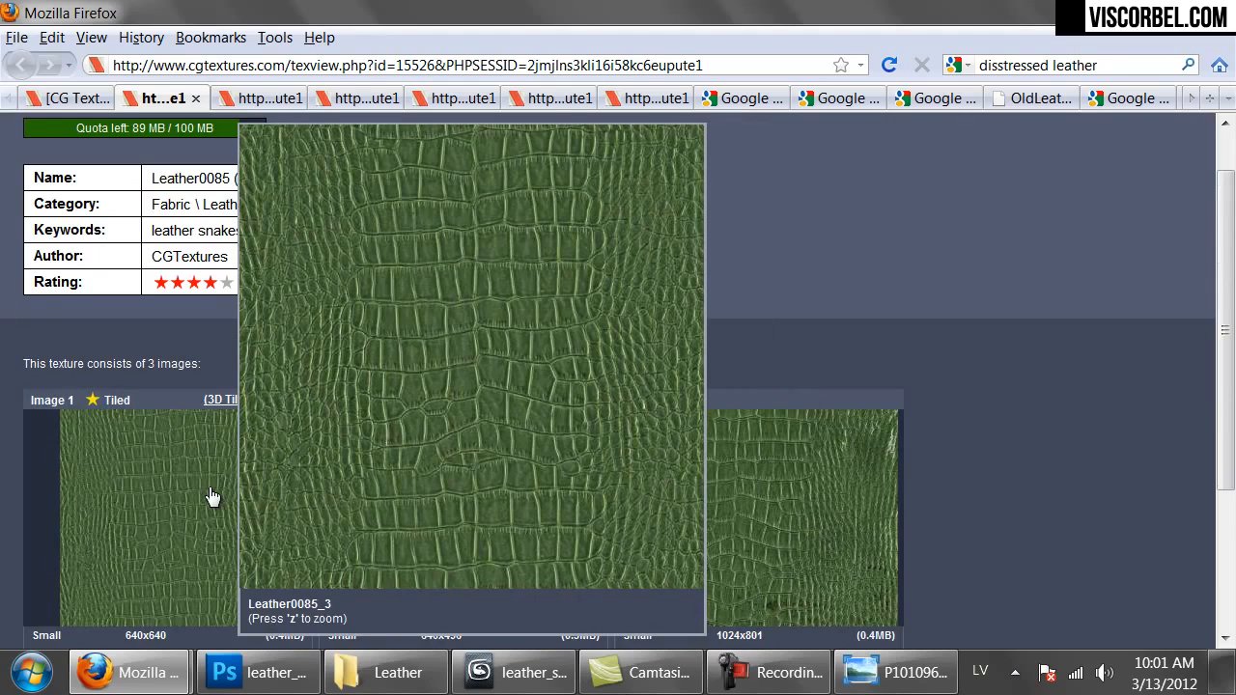
scroll(211, 492, "down", 3)
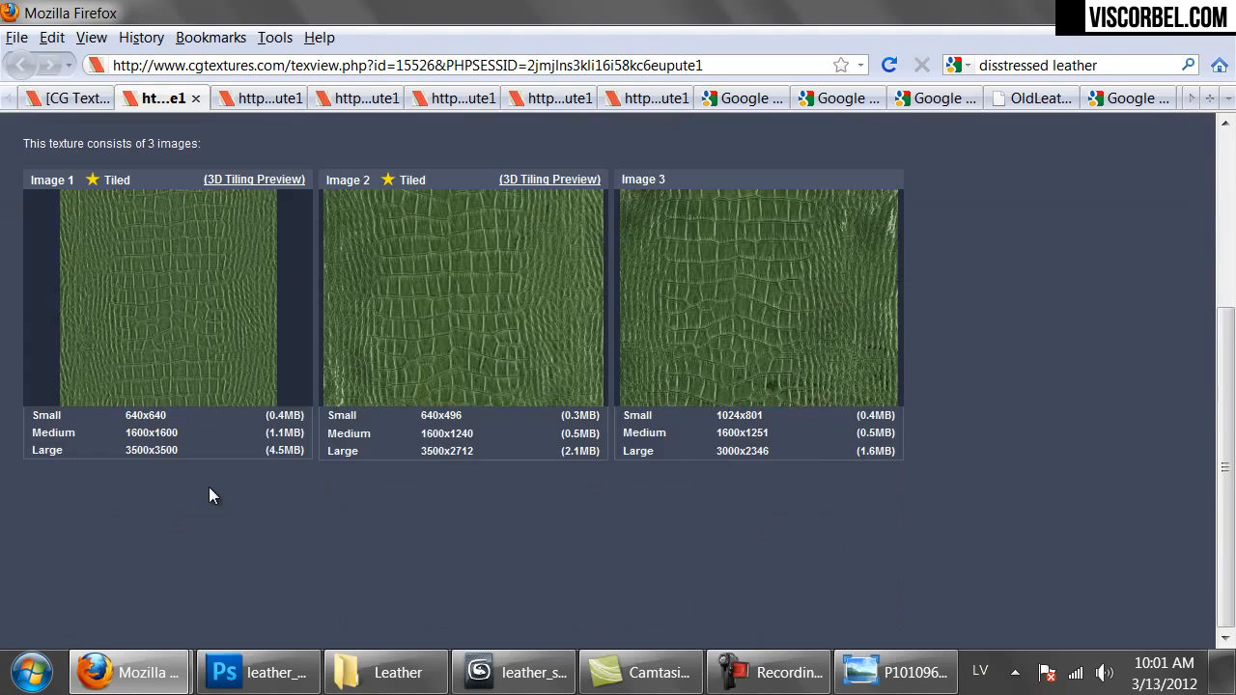
left_click(152, 450)
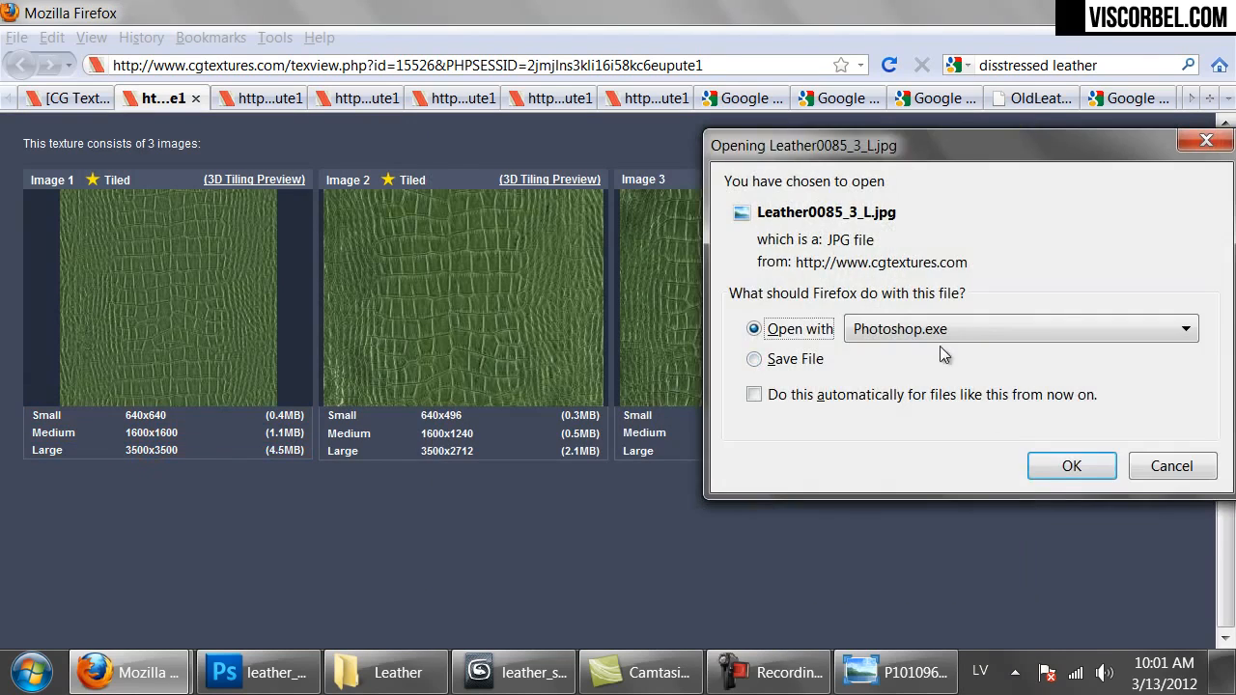
left_click(1069, 466)
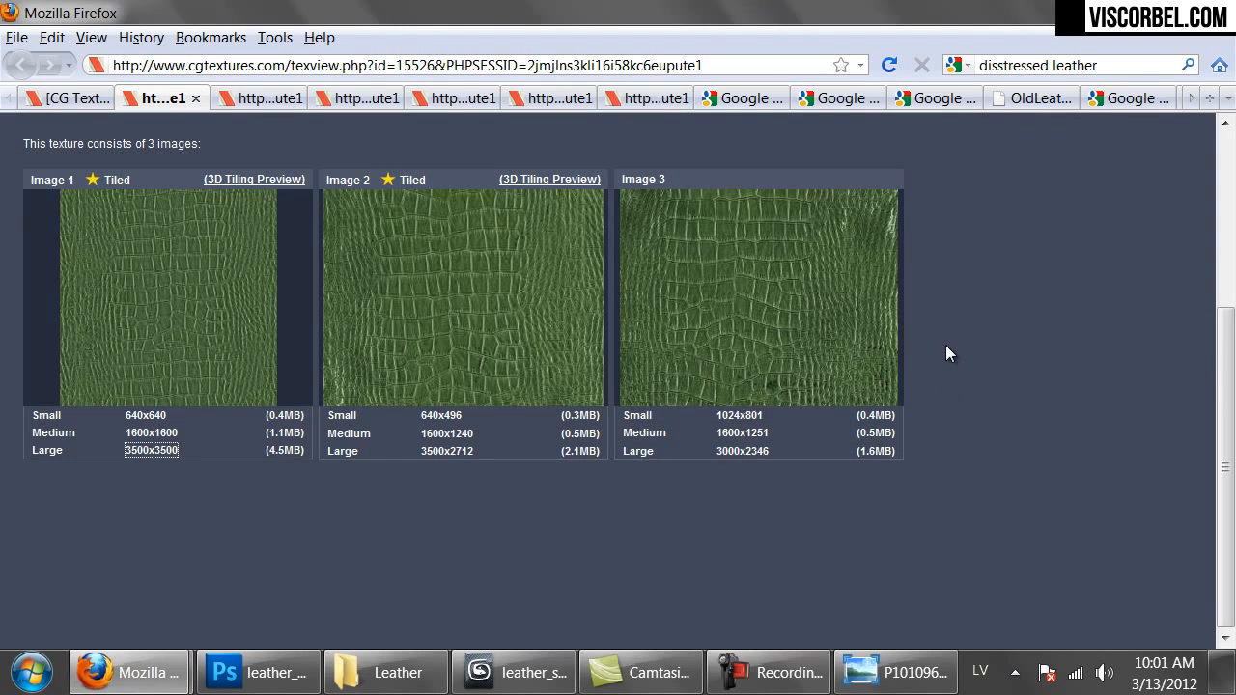
Step: In Photoshop, desaturate the reptile-skin texture with a Hue/Saturation saturation of -100 and invert its tones
left_click(287, 681)
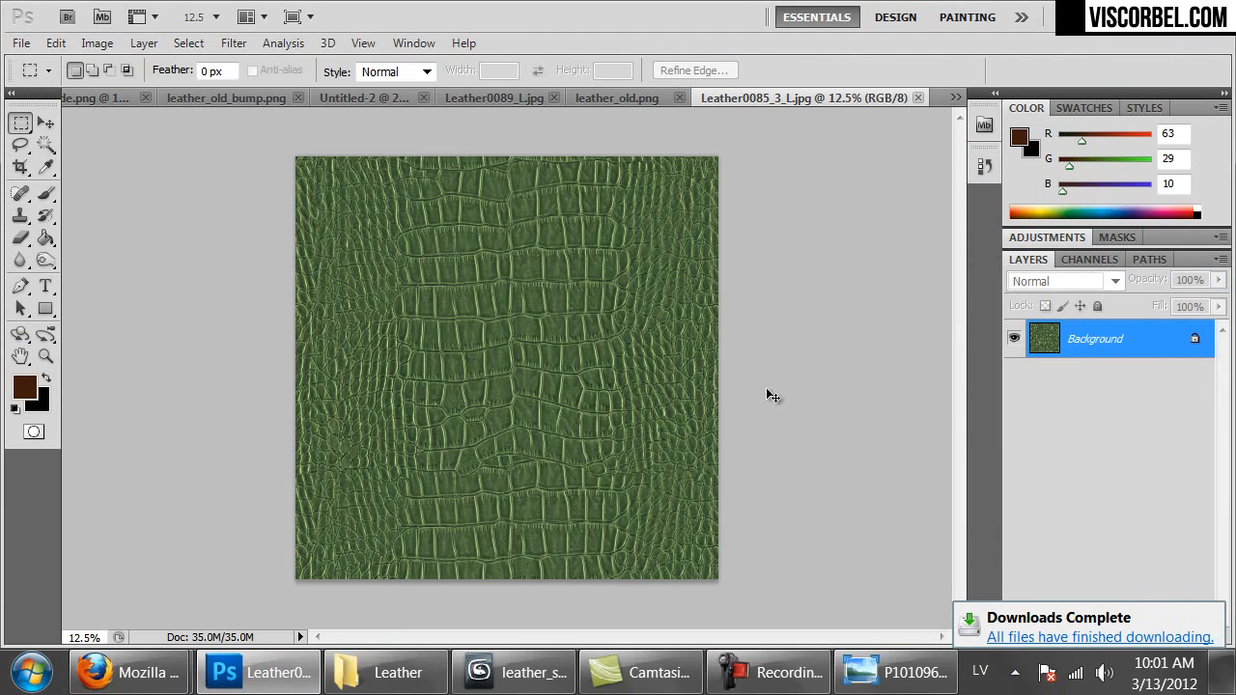
key("ctrl+u")
left_click_drag(844, 390, 778, 392)
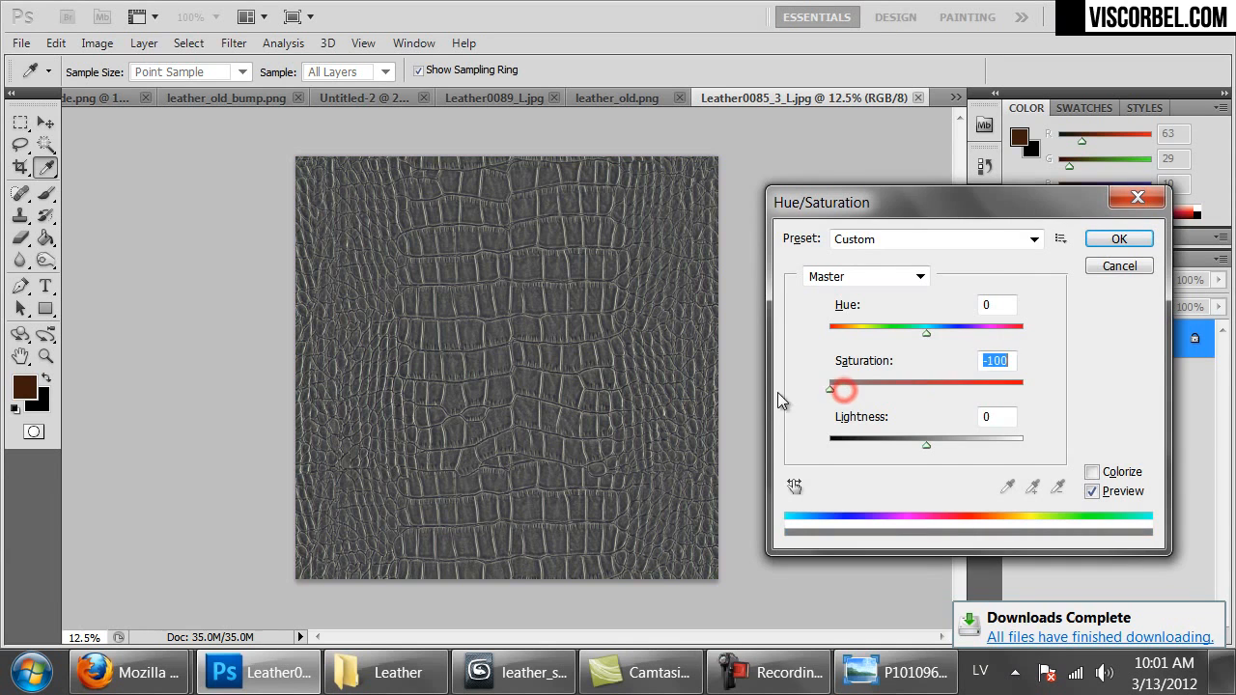
left_click(1115, 241)
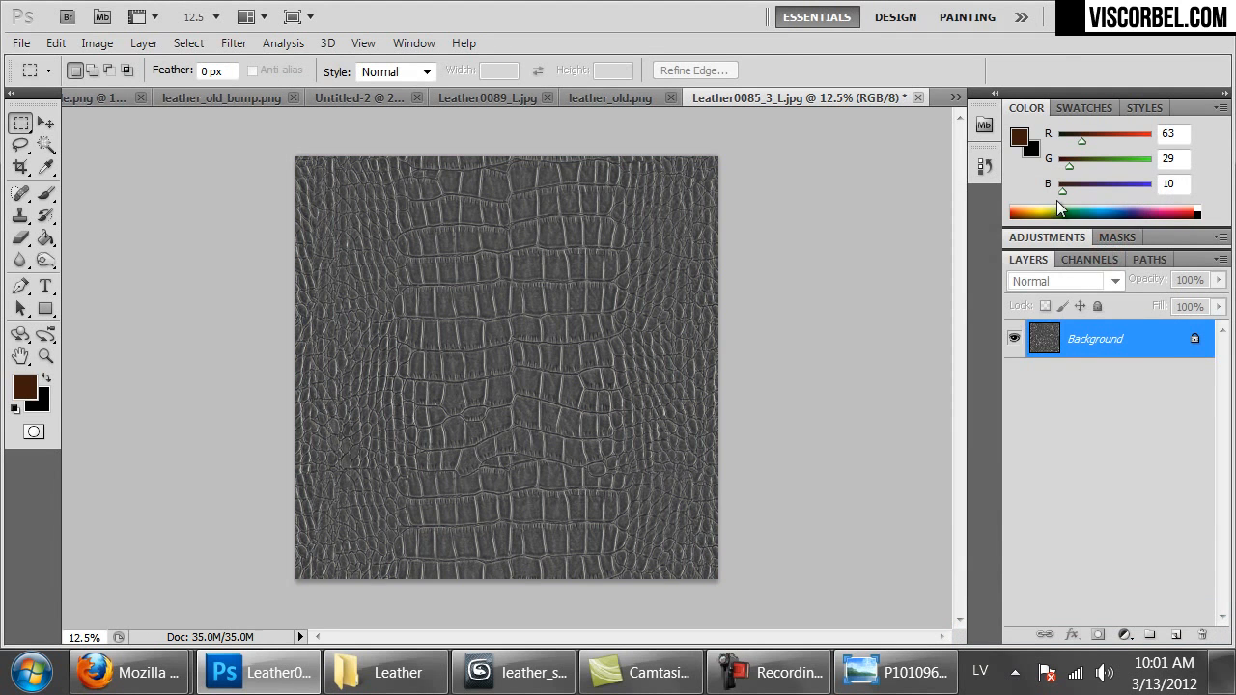
key("ctrl+i")
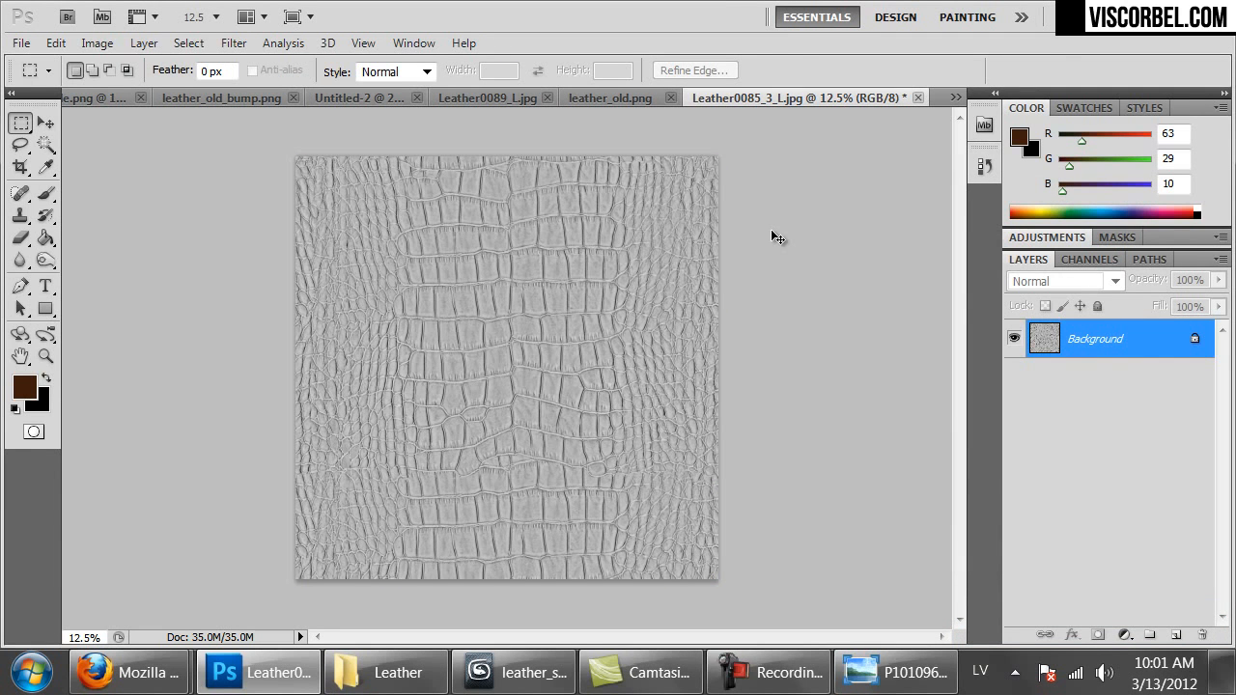
Step: Increase the reptile-skin texture's contrast with Levels, raising the black input level to 114 and lowering the white input level
key("ctrl+l")
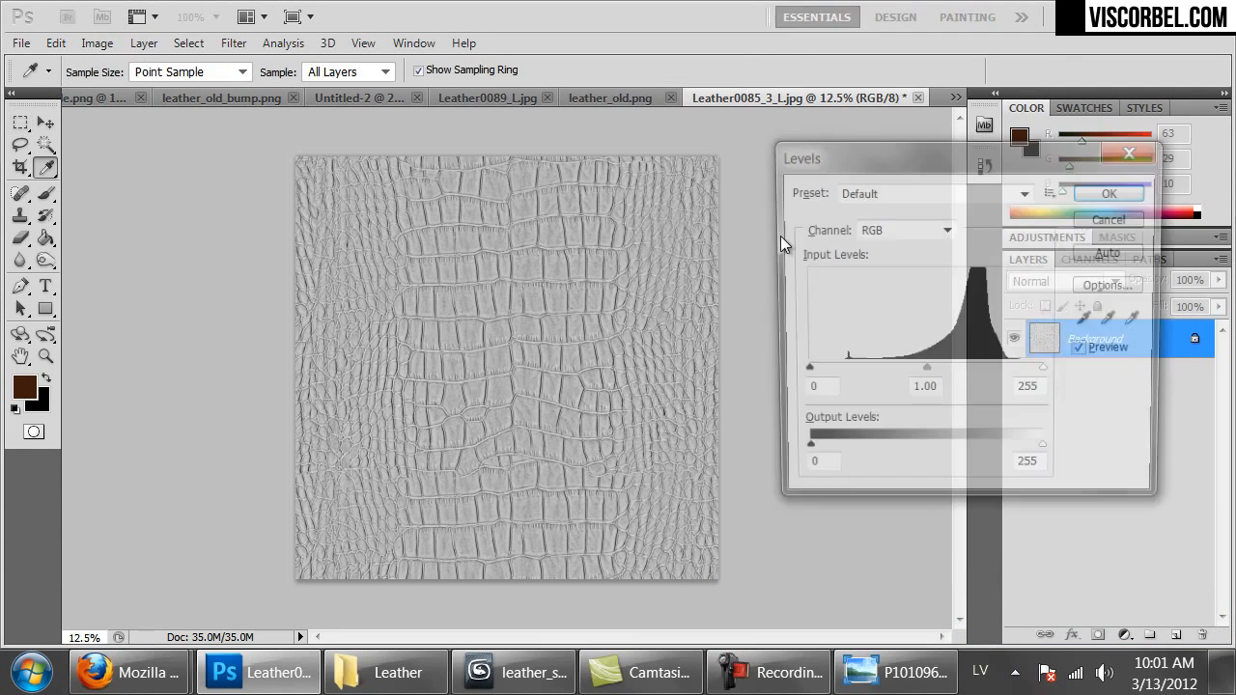
left_click_drag(801, 371, 836, 384)
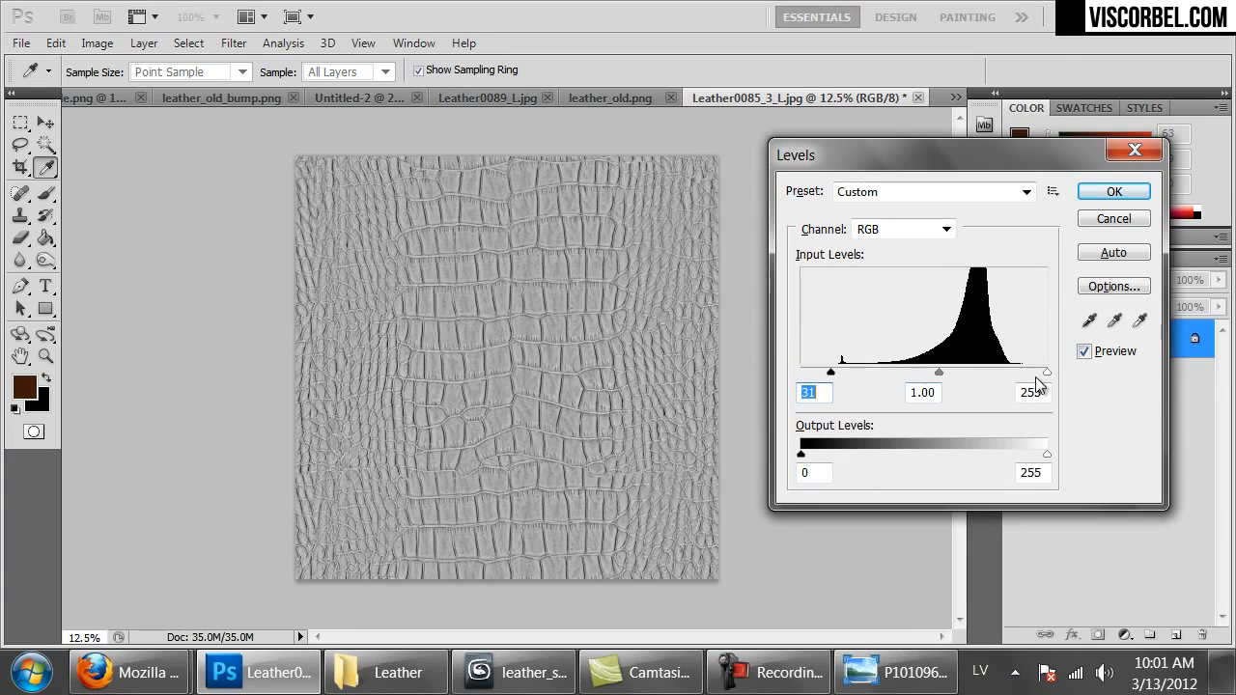
left_click_drag(1040, 375, 1025, 374)
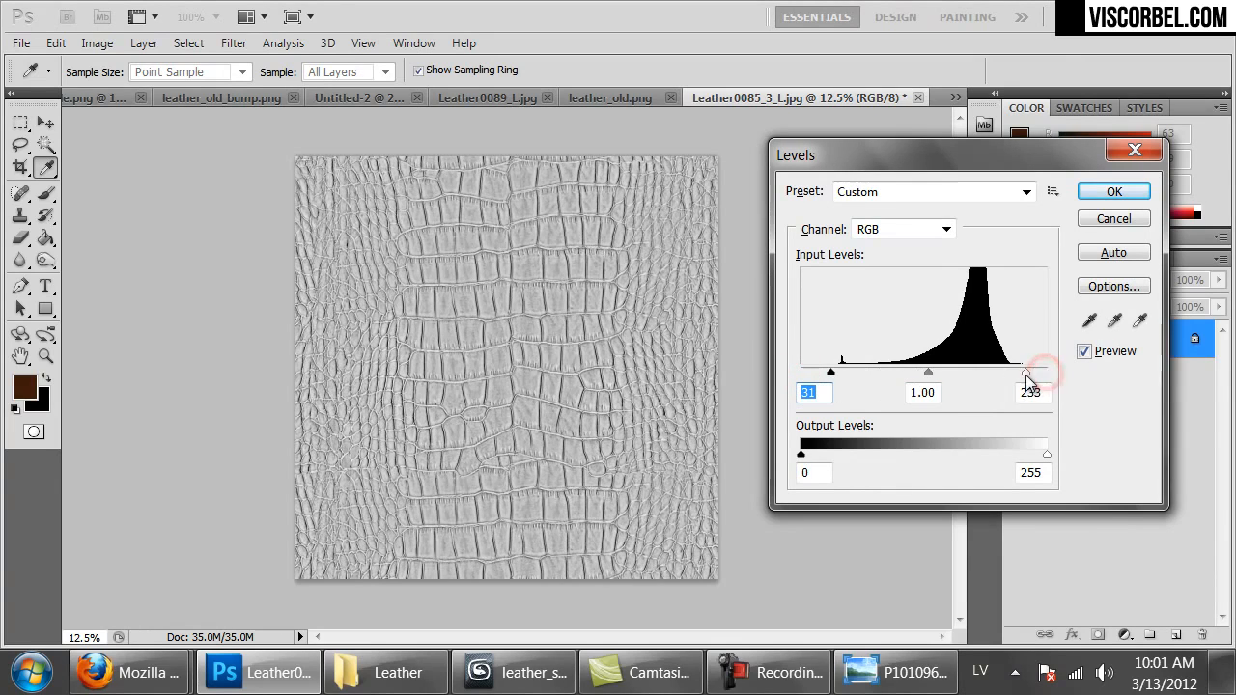
left_click_drag(832, 372, 914, 391)
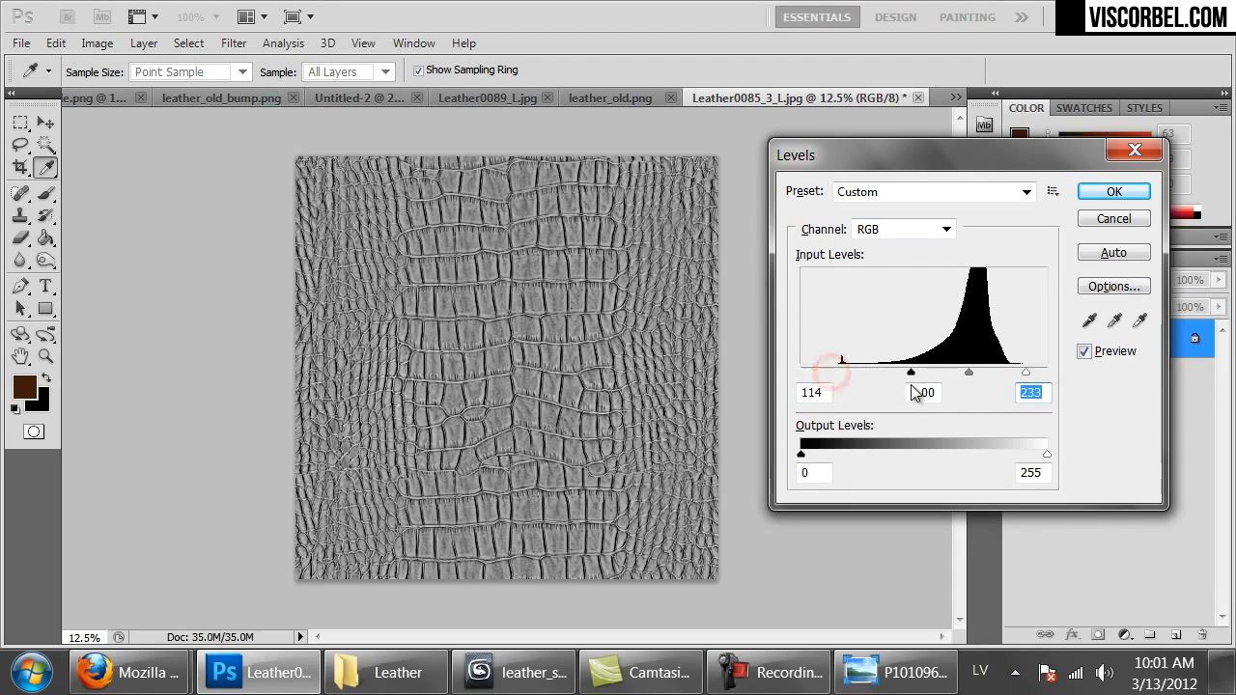
left_click_drag(1024, 373, 1007, 372)
left_click(1110, 192)
key("m")
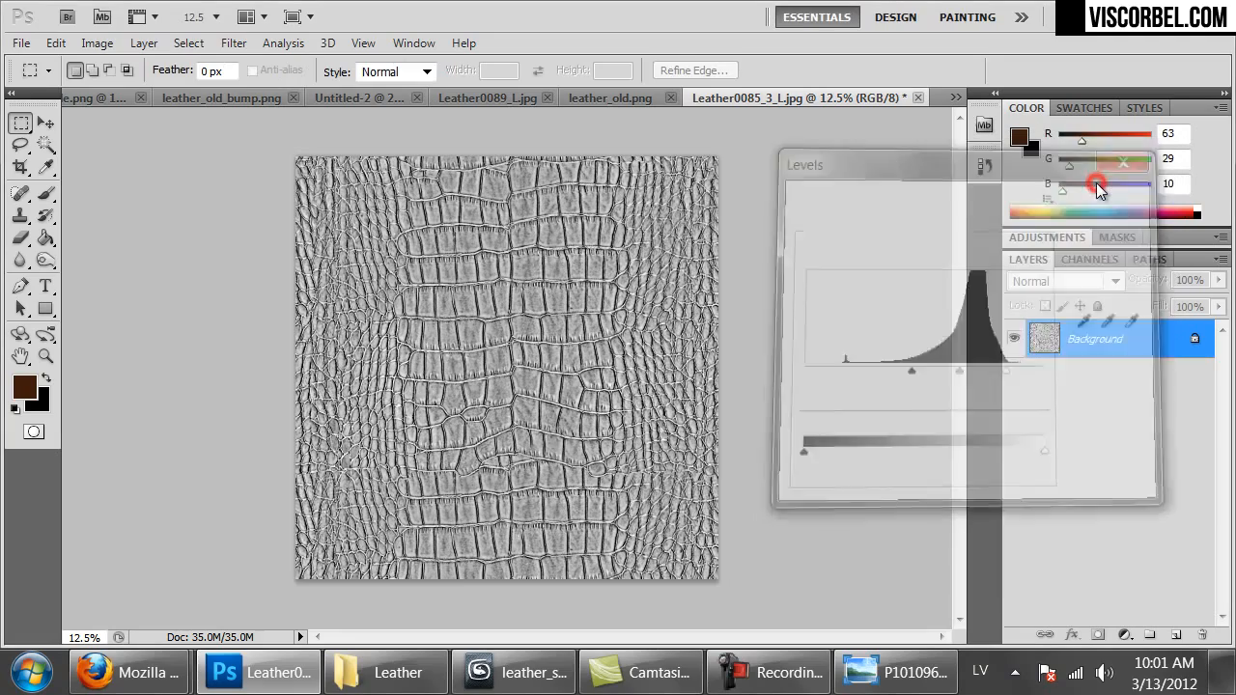
Step: Examine the creases and scales of the contrast-adjusted reptile-skin texture at 100% zoom
key("ctrl+1")
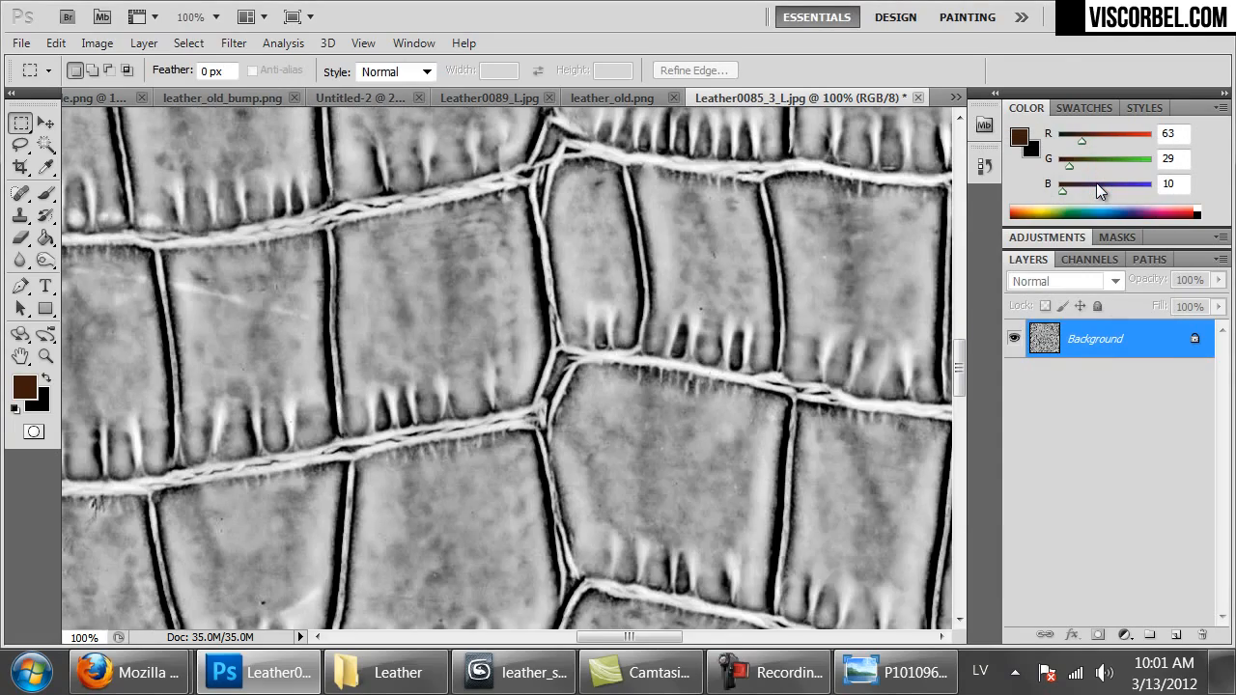
key("ctrl+minus")
key("ctrl+minus")
key("ctrl+minus")
key("ctrl+minus")
key("ctrl+plus")
key("ctrl+plus")
key("ctrl+plus")
key("ctrl+plus")
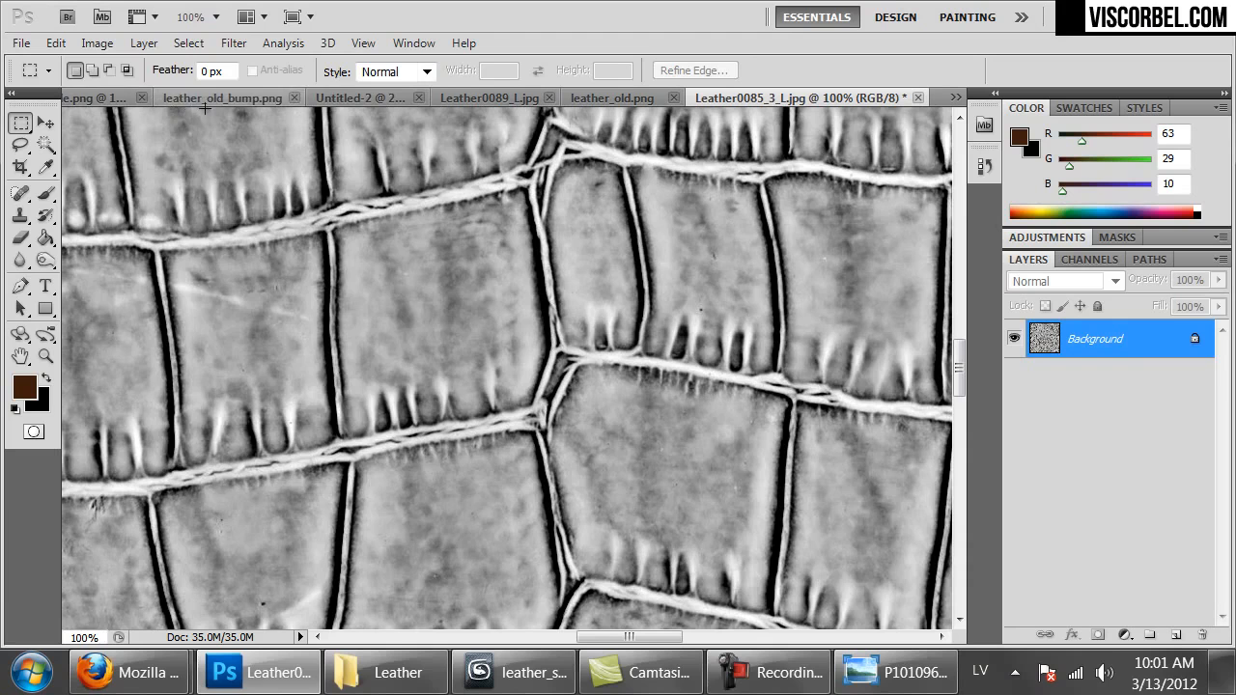
Step: Select the light creases between the scales with Color Range, sampling their near-white tone at a fuzziness of 40
left_click(180, 44)
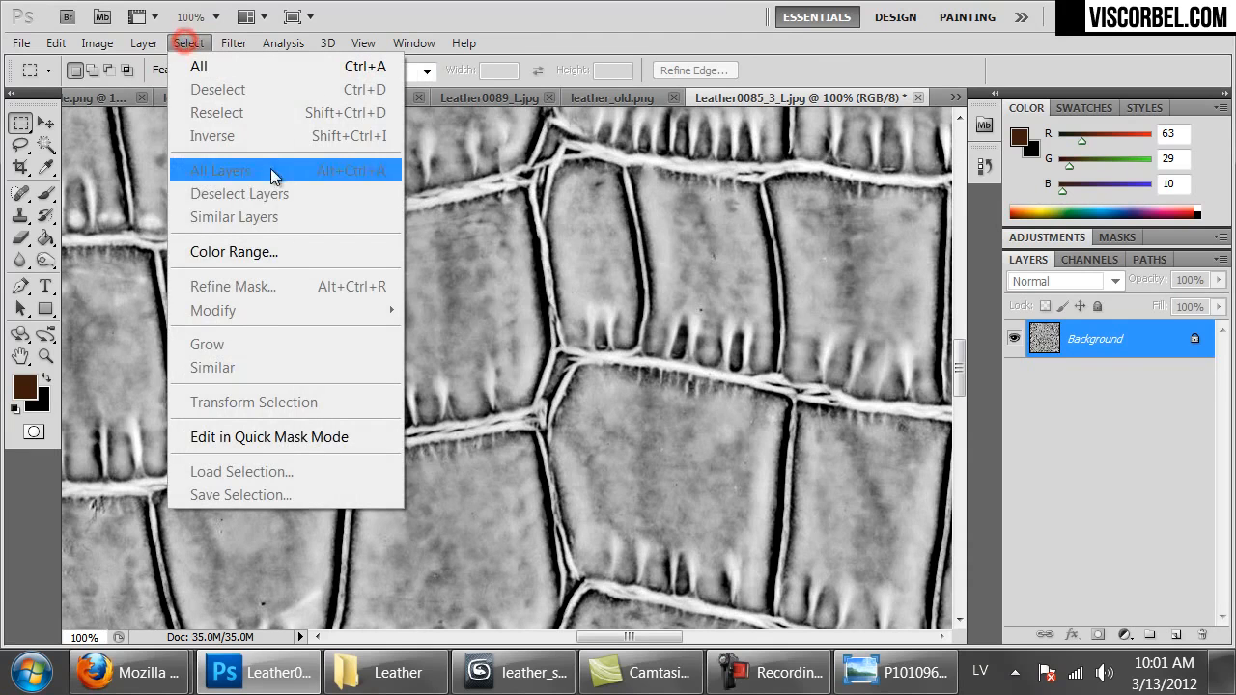
left_click(276, 252)
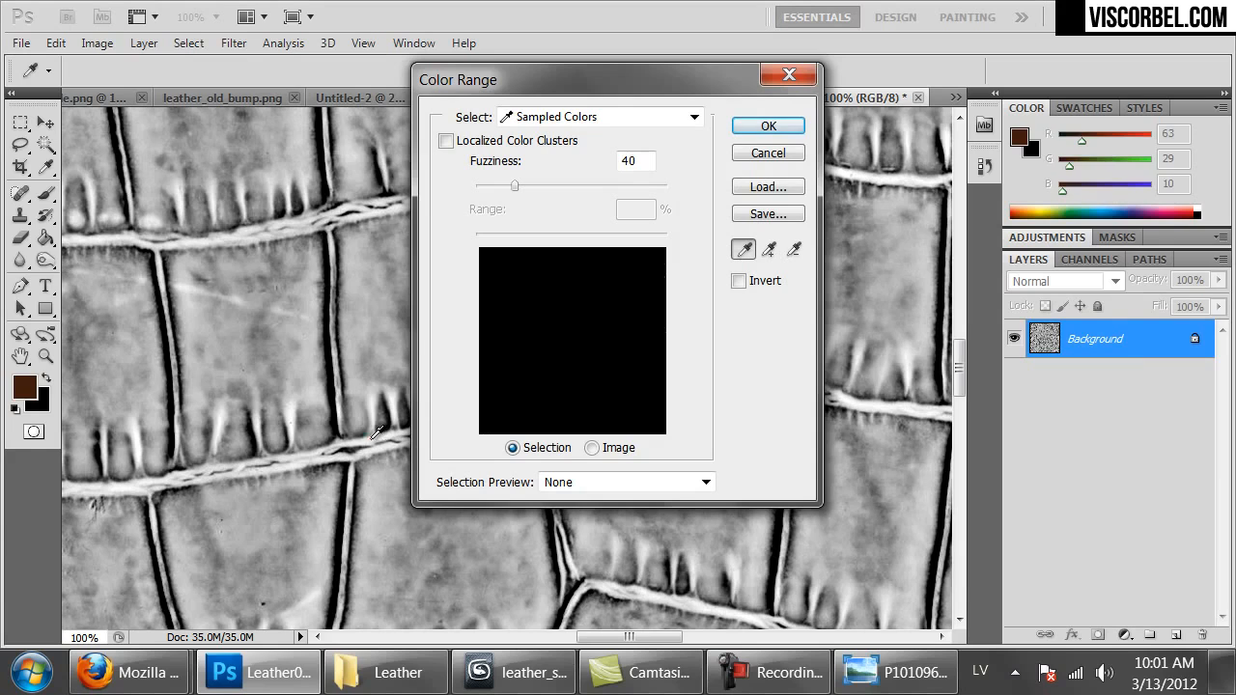
left_click(374, 437)
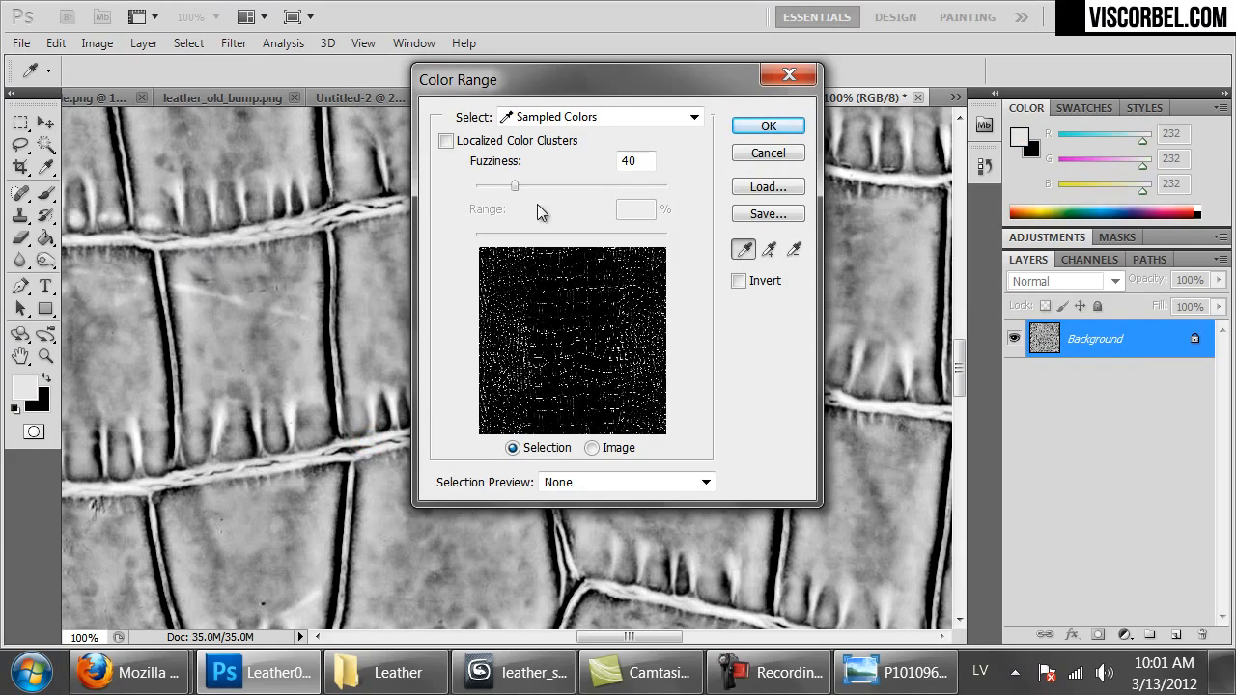
left_click(767, 126)
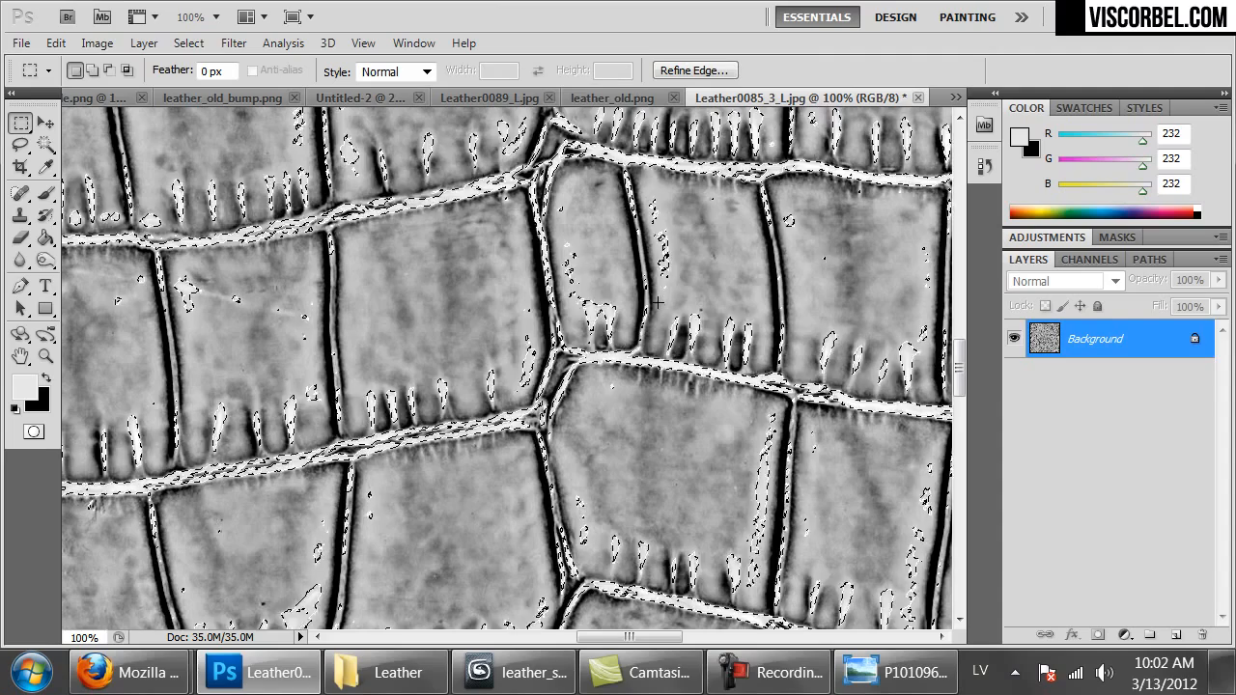
Step: Expand the crease selection by 5 pixels
left_click_drag(783, 493, 499, 87)
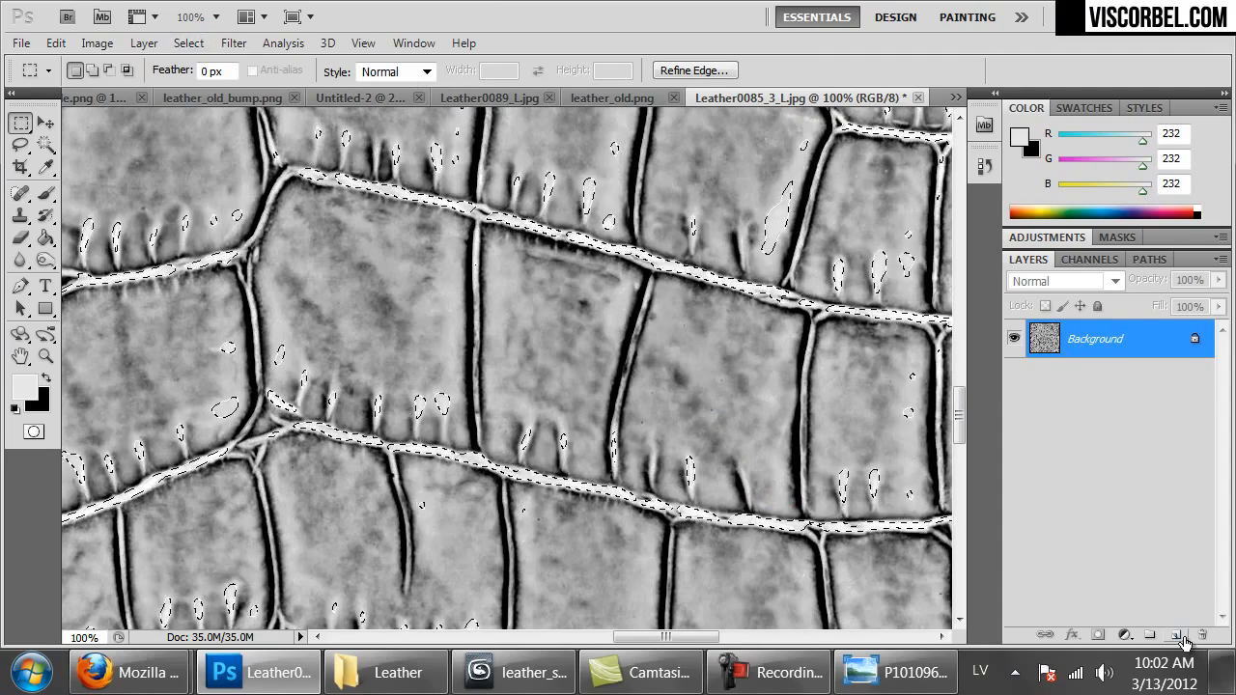
left_click(233, 45)
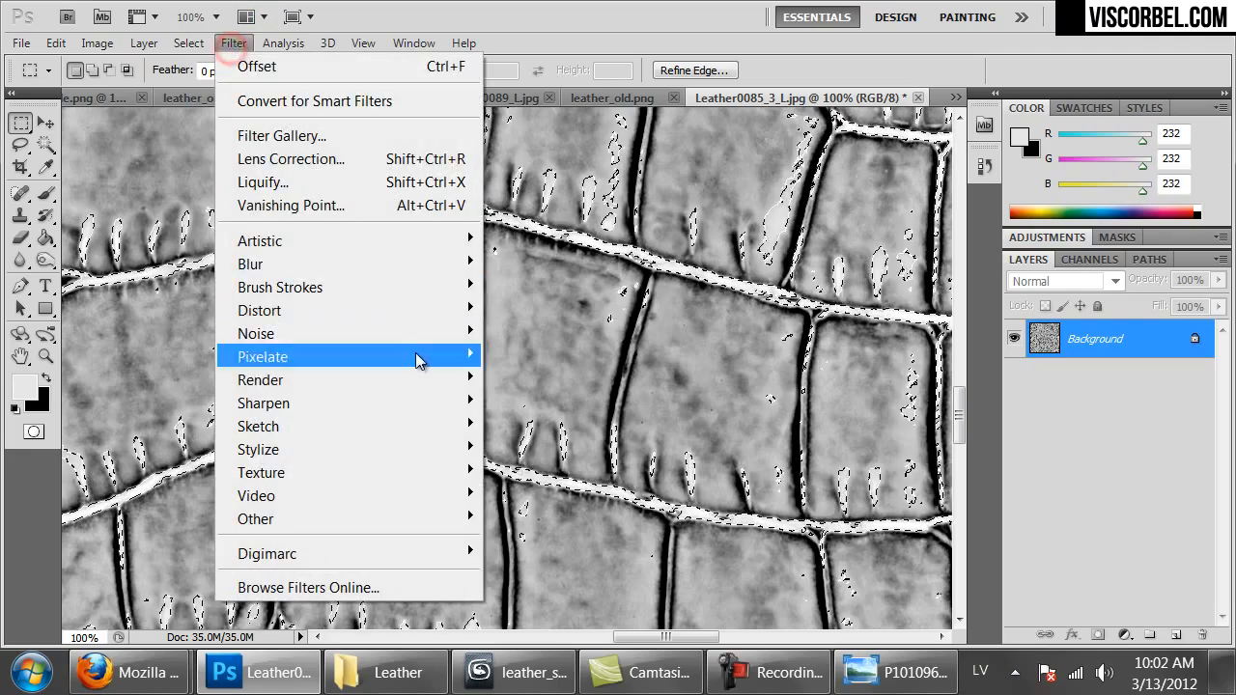
mouse_move(189, 44)
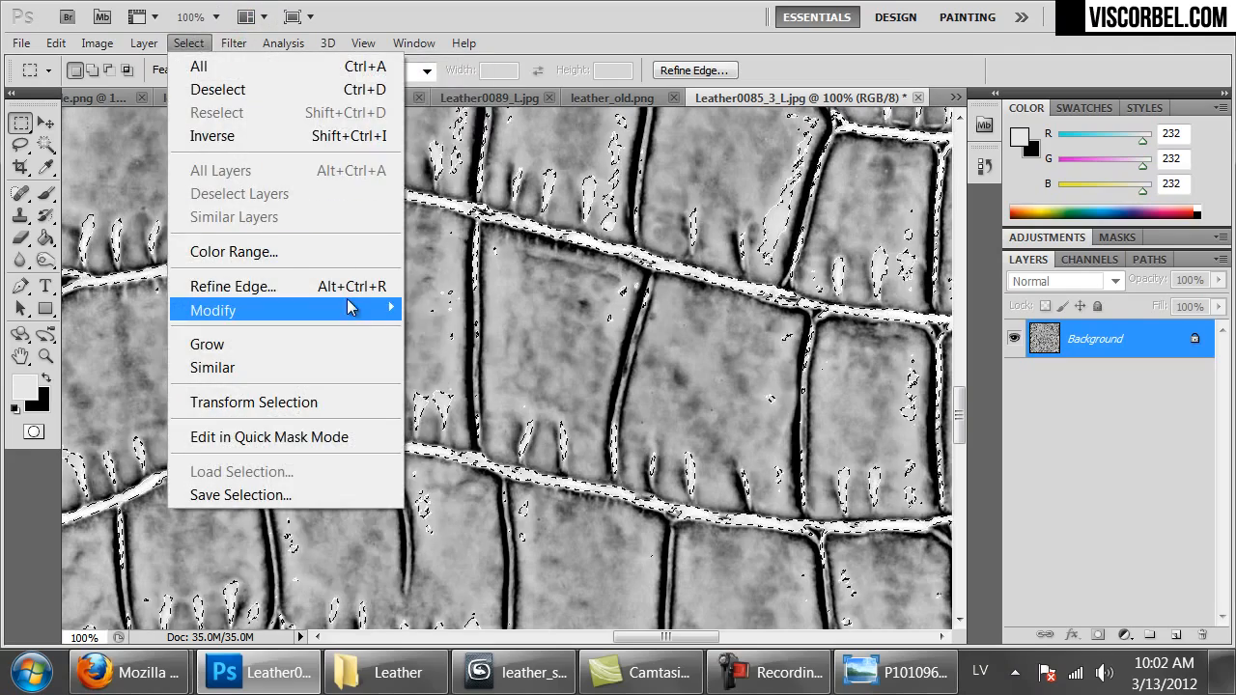
mouse_move(353, 306)
left_click(455, 359)
type("3")
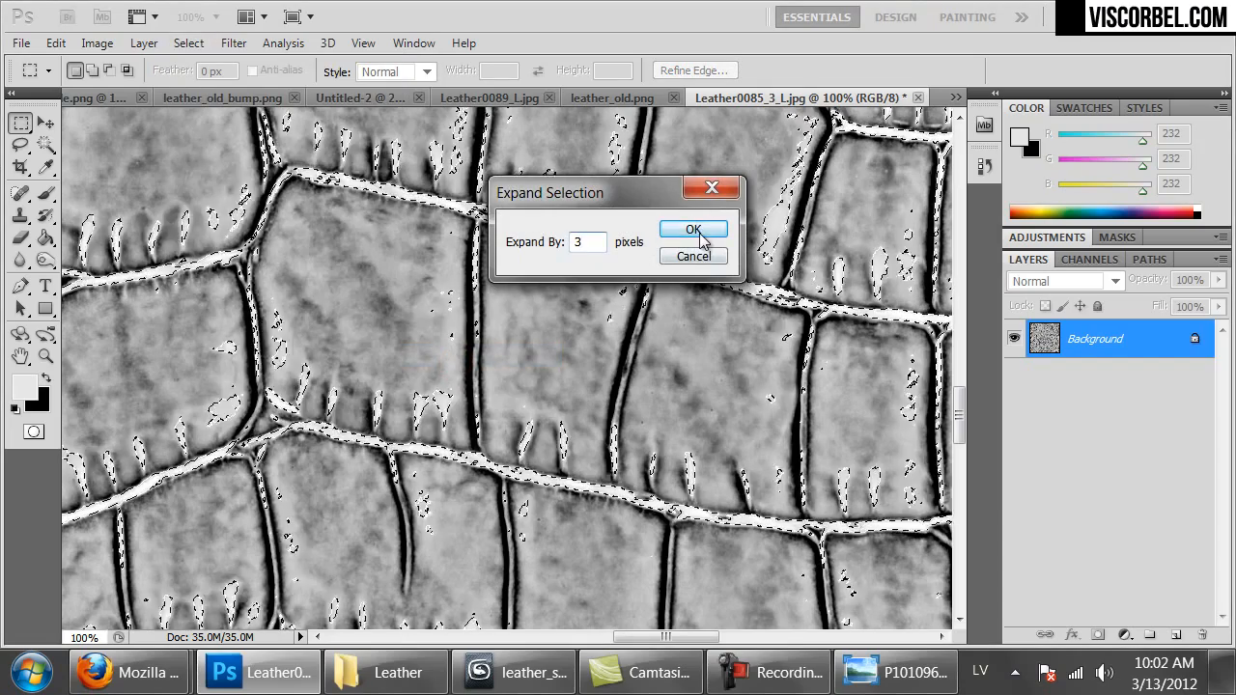
left_click(579, 246)
double_click(579, 244)
type("5")
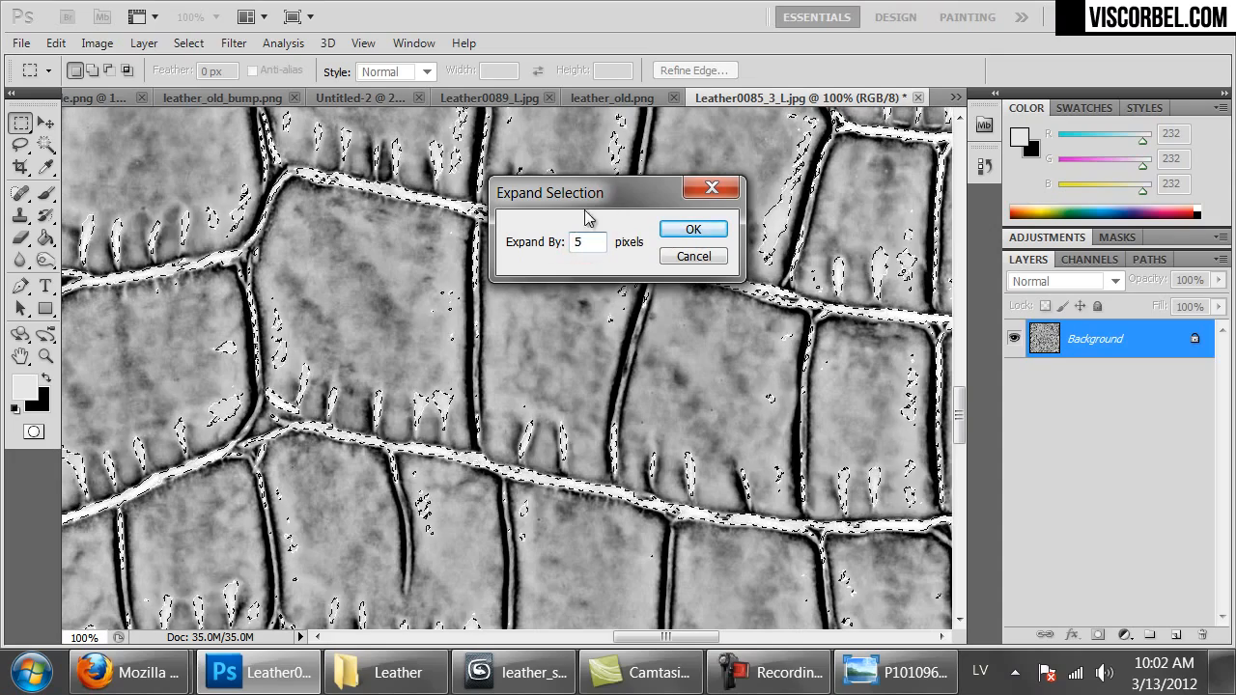
left_click(673, 231)
Step: Feather the expanded crease selection with a radius of 3 pixels
left_click(234, 44)
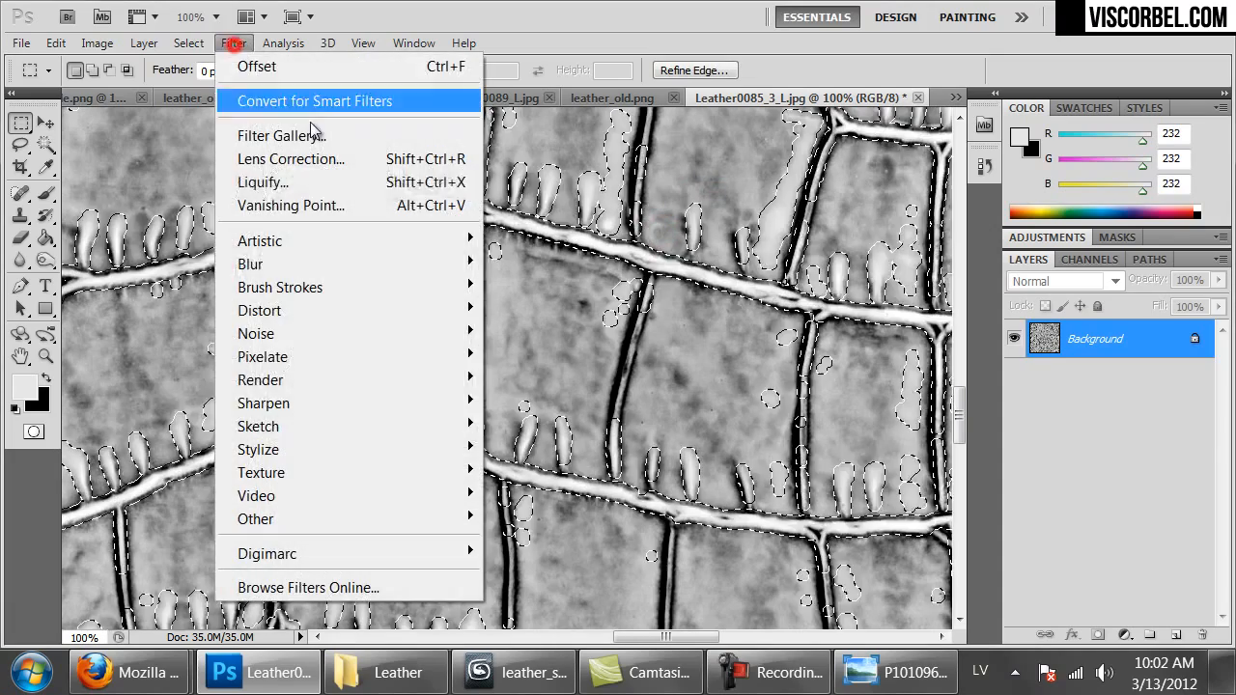
mouse_move(188, 44)
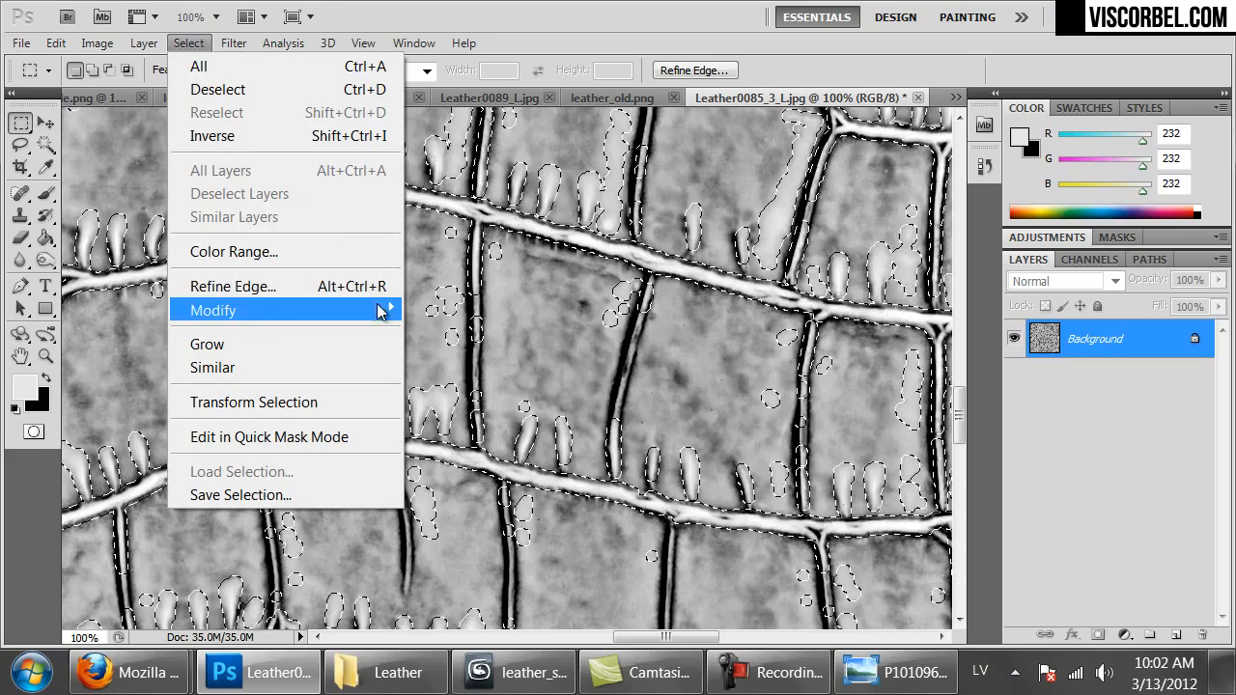
left_click(441, 404)
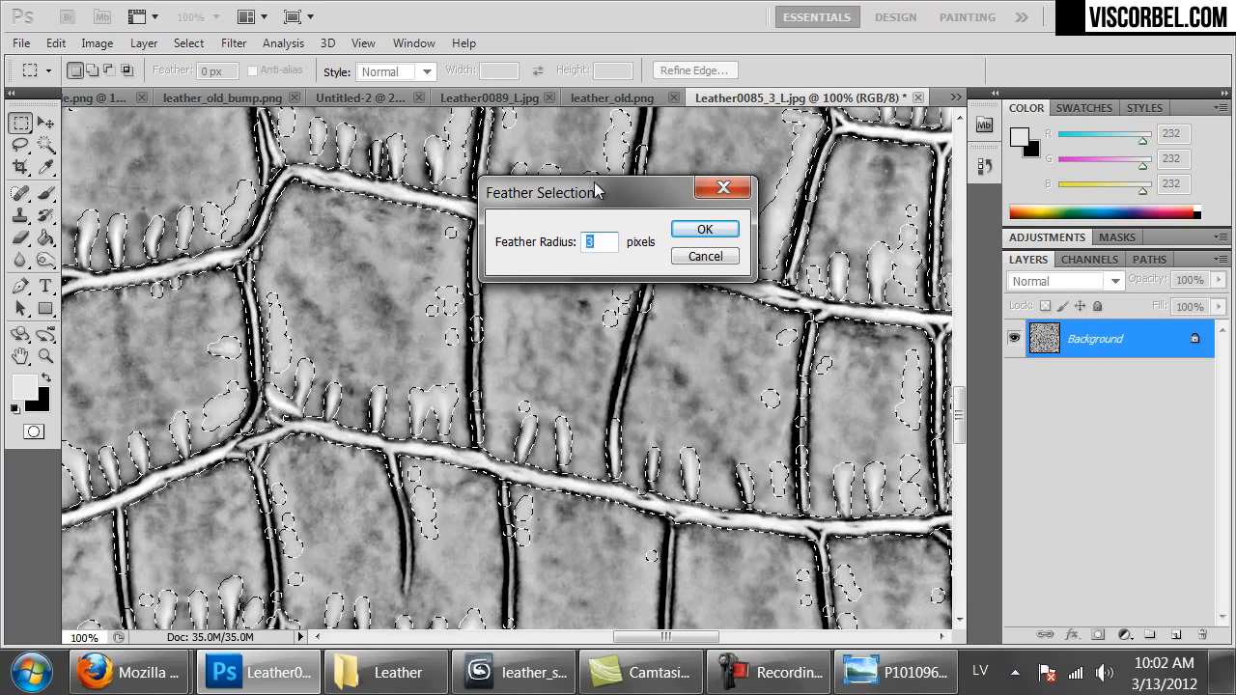
key("Return")
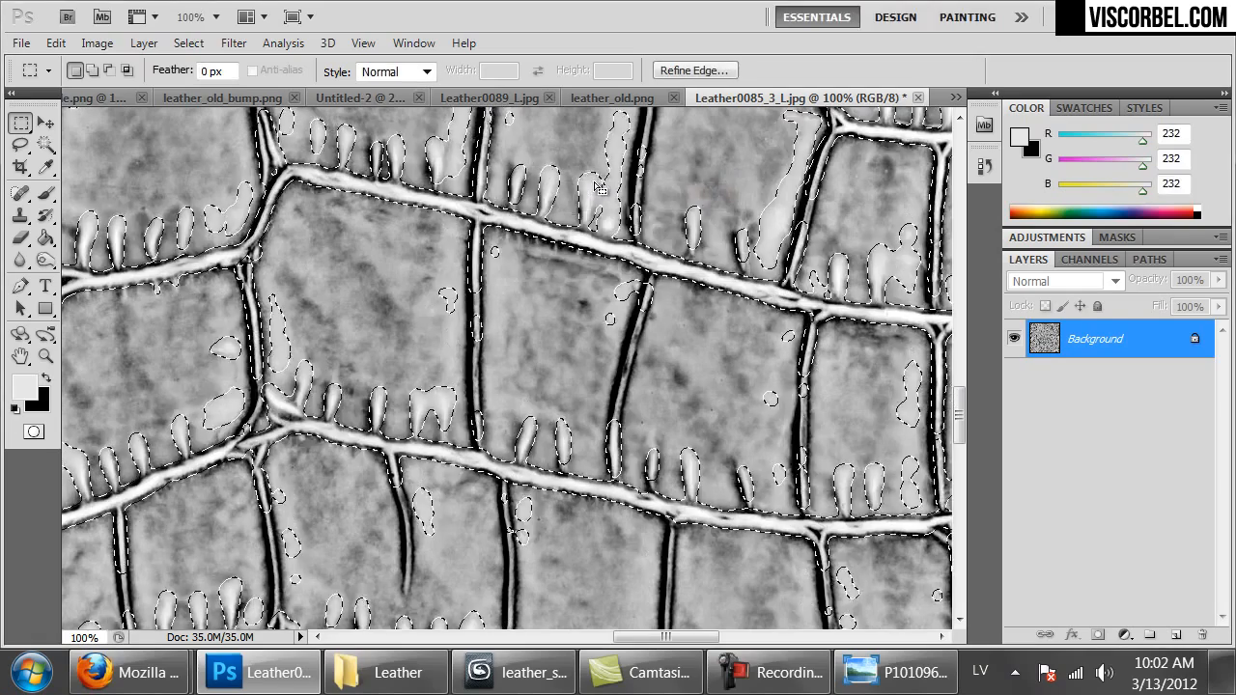
Step: Add a new layer, fill the feathered crease selection with black using the Paint Bucket, and deselect
left_click(1174, 634)
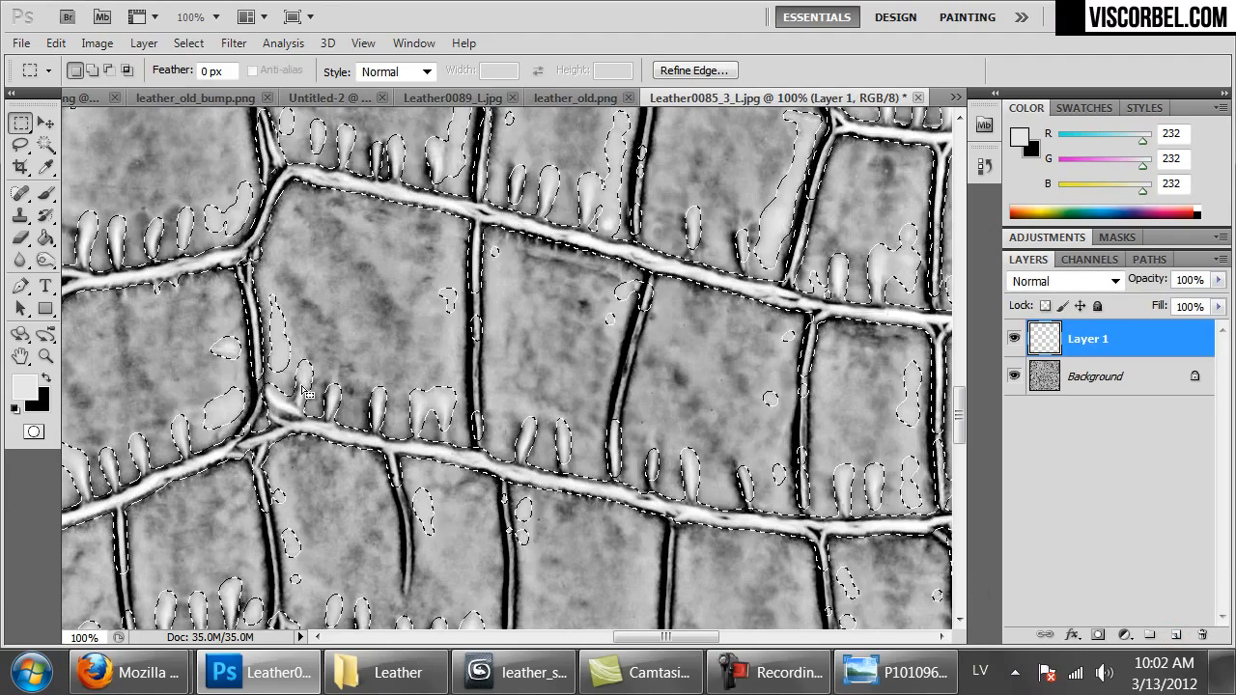
key("g")
key("shift+g")
key("shift+g")
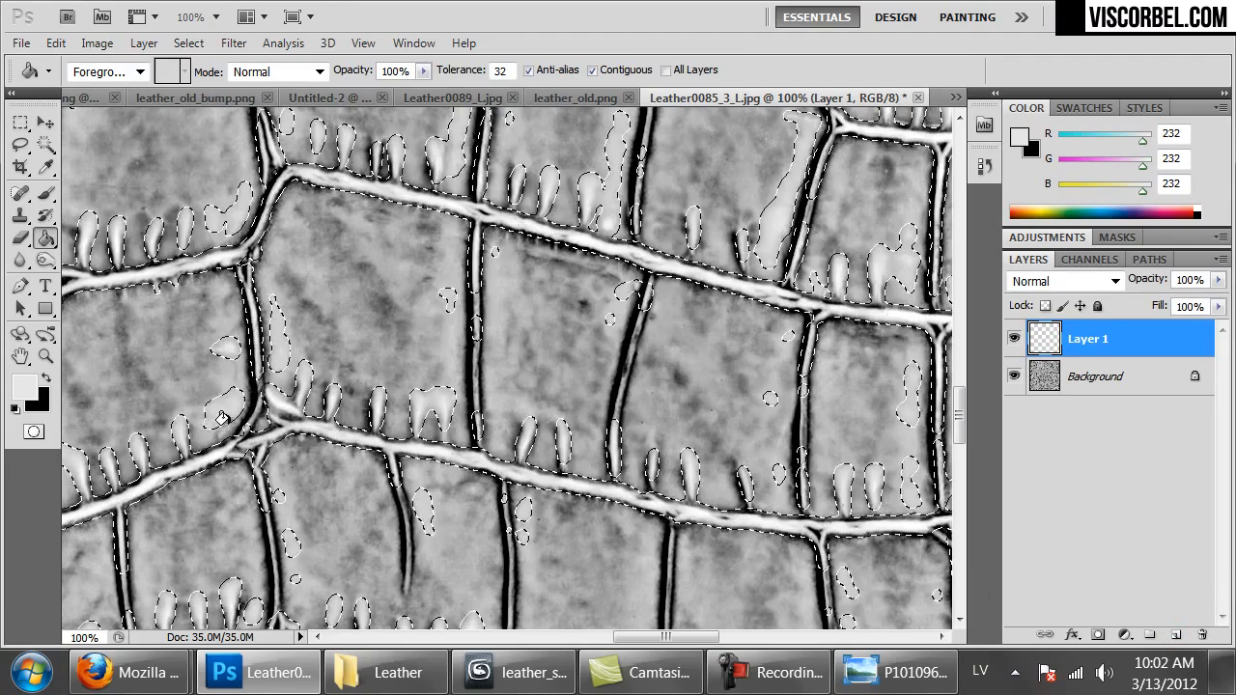
key("x")
left_click(272, 410)
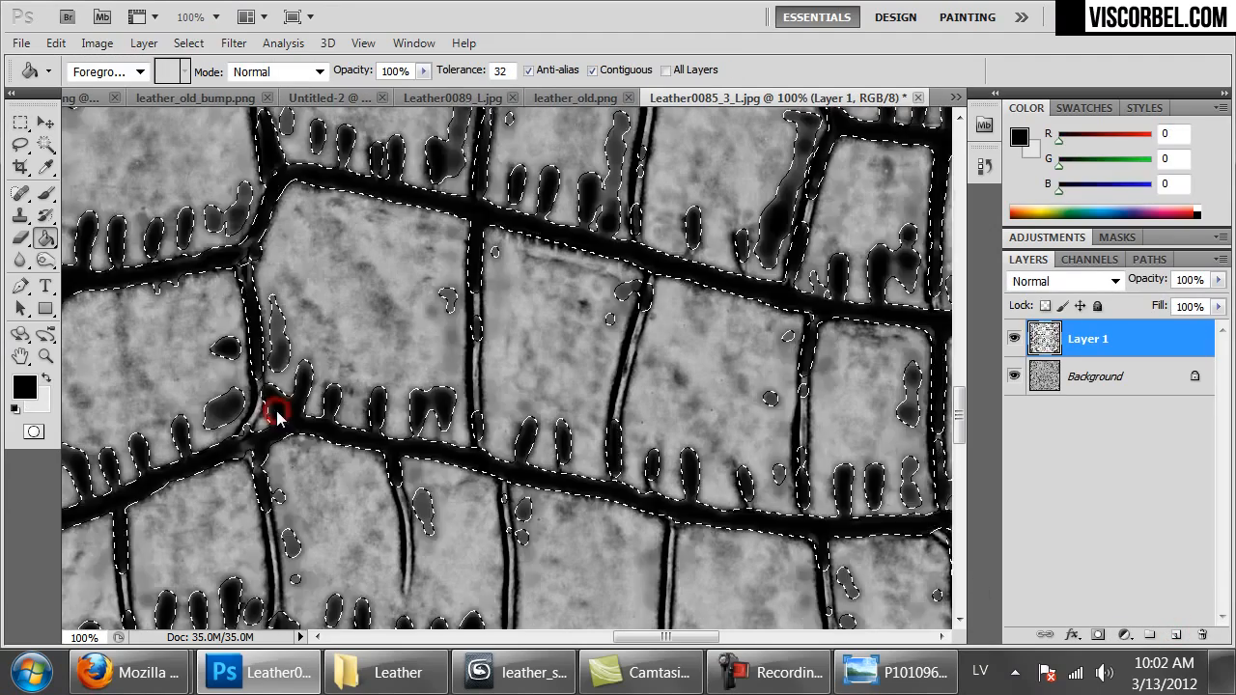
key("ctrl+d")
Step: Check the blackened creases across the whole texture and merge the filled layer down into the Background
scroll(586, 263, "down", 4, "alt")
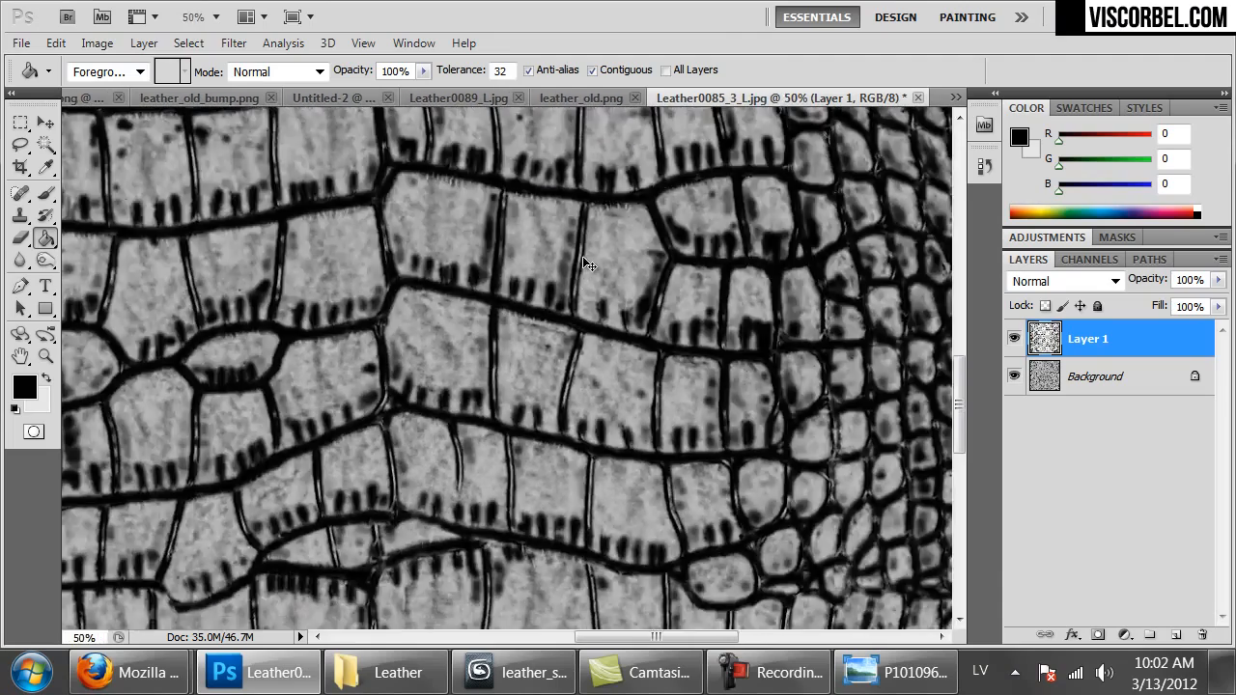
scroll(586, 262, "down", 1, "alt")
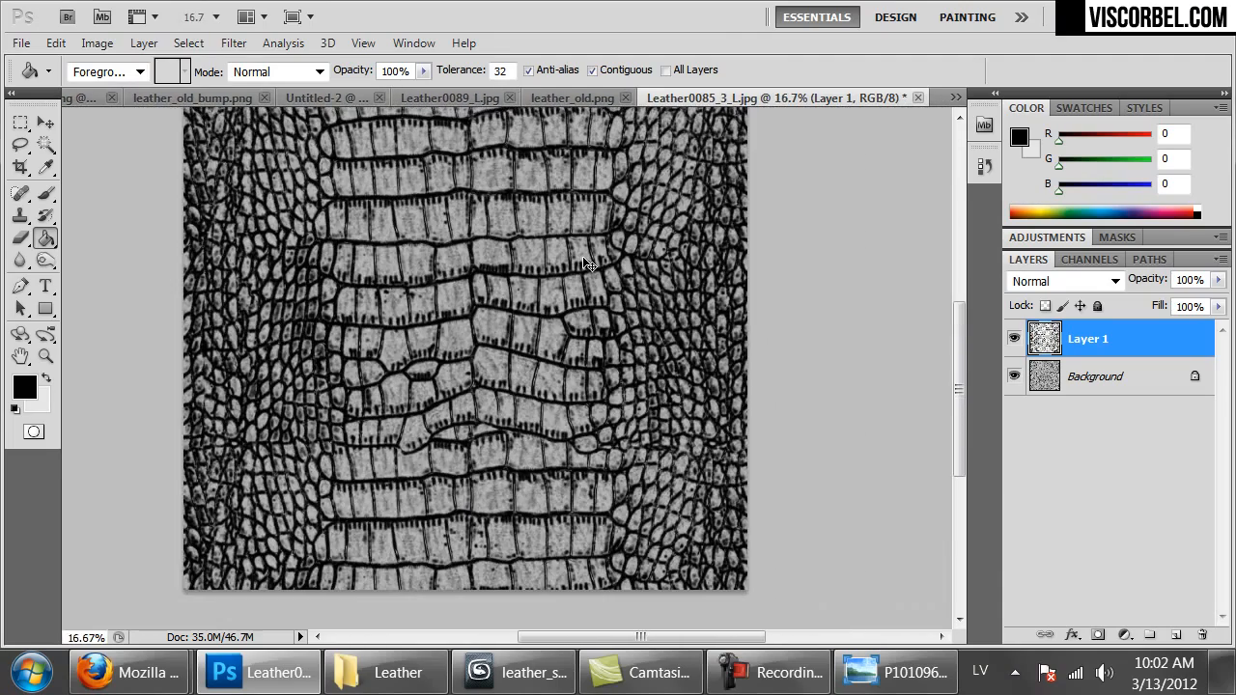
left_click_drag(584, 259, 594, 337)
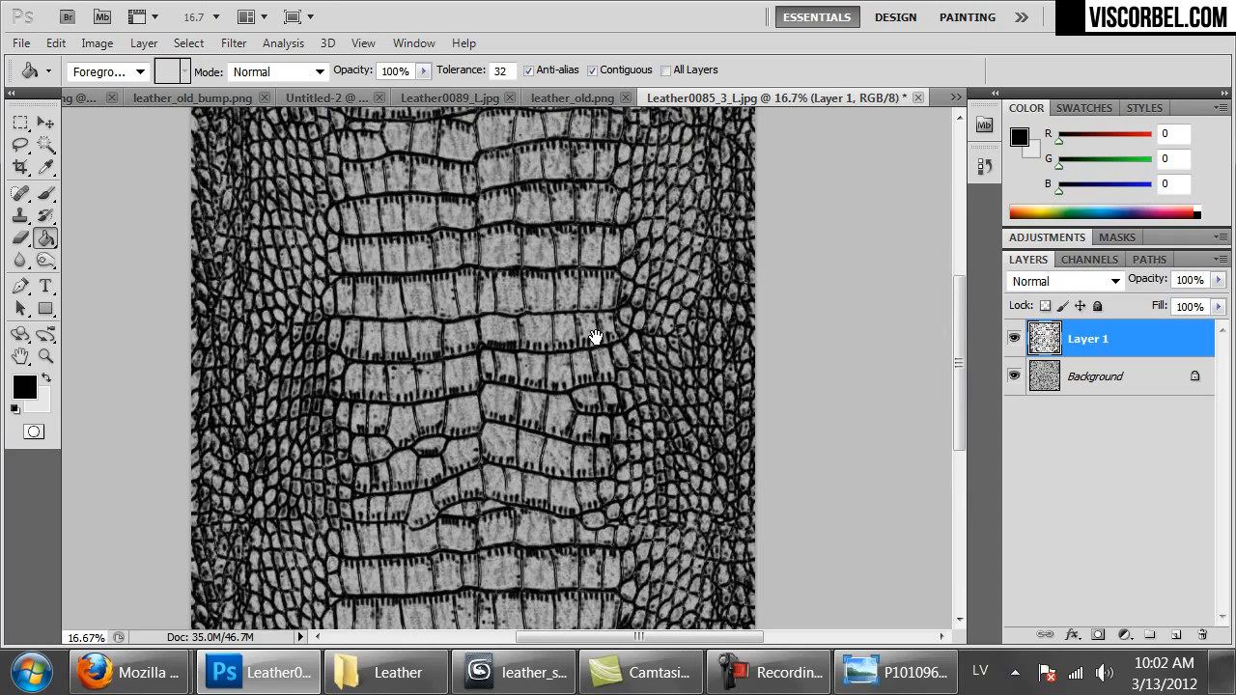
scroll(601, 290, "up", 5, "alt")
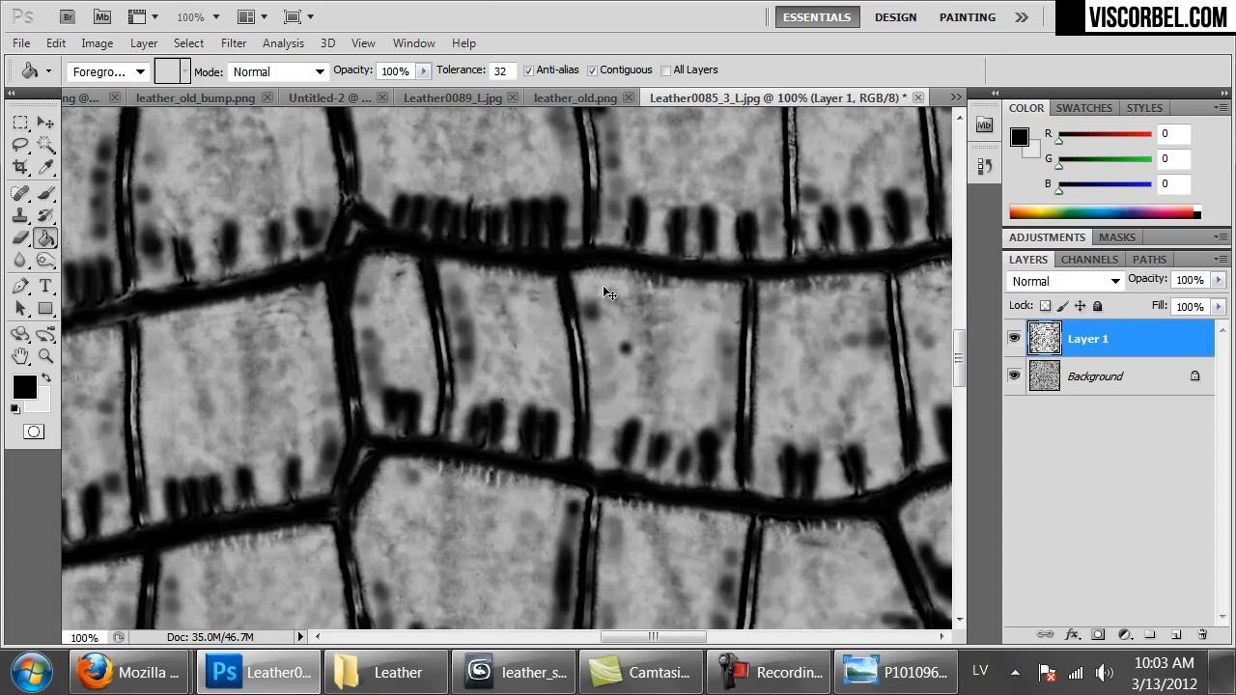
scroll(602, 285, "down", 5, "alt")
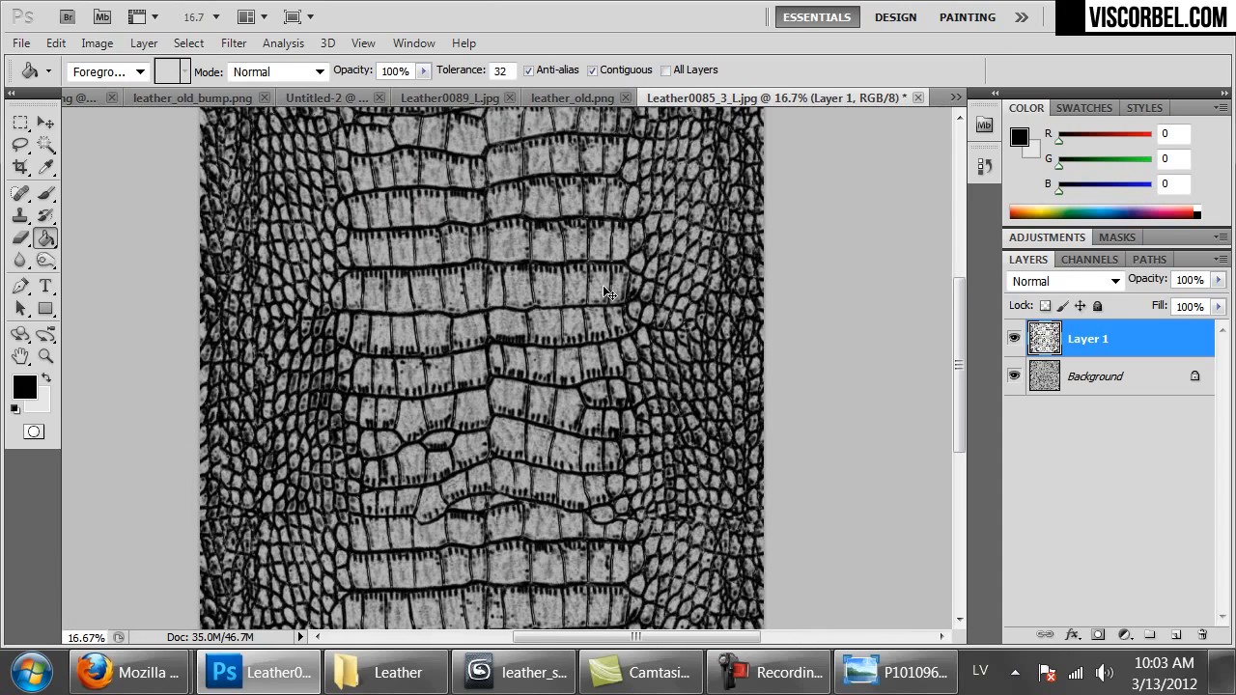
key("ctrl+e")
Step: Sharpen the merged texture with Unsharp Mask at an amount of 110% and a radius of 3.1 pixels
left_click(235, 44)
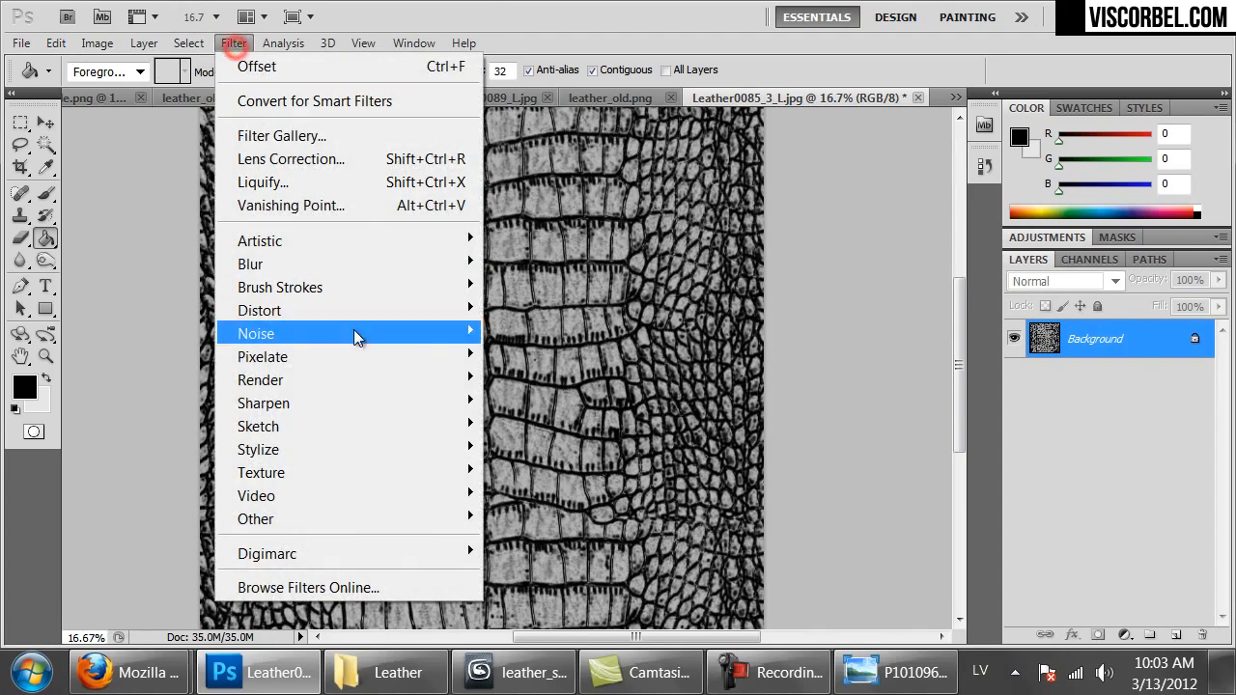
mouse_move(400, 404)
left_click(540, 496)
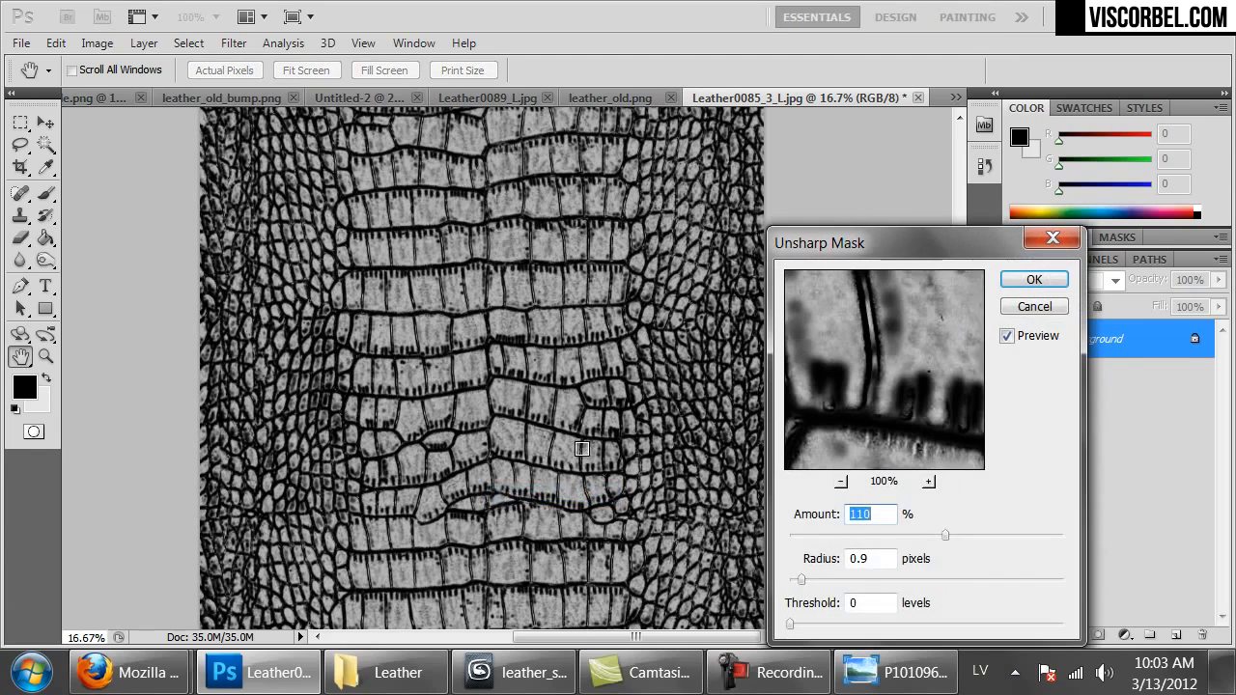
left_click_drag(810, 576, 834, 581)
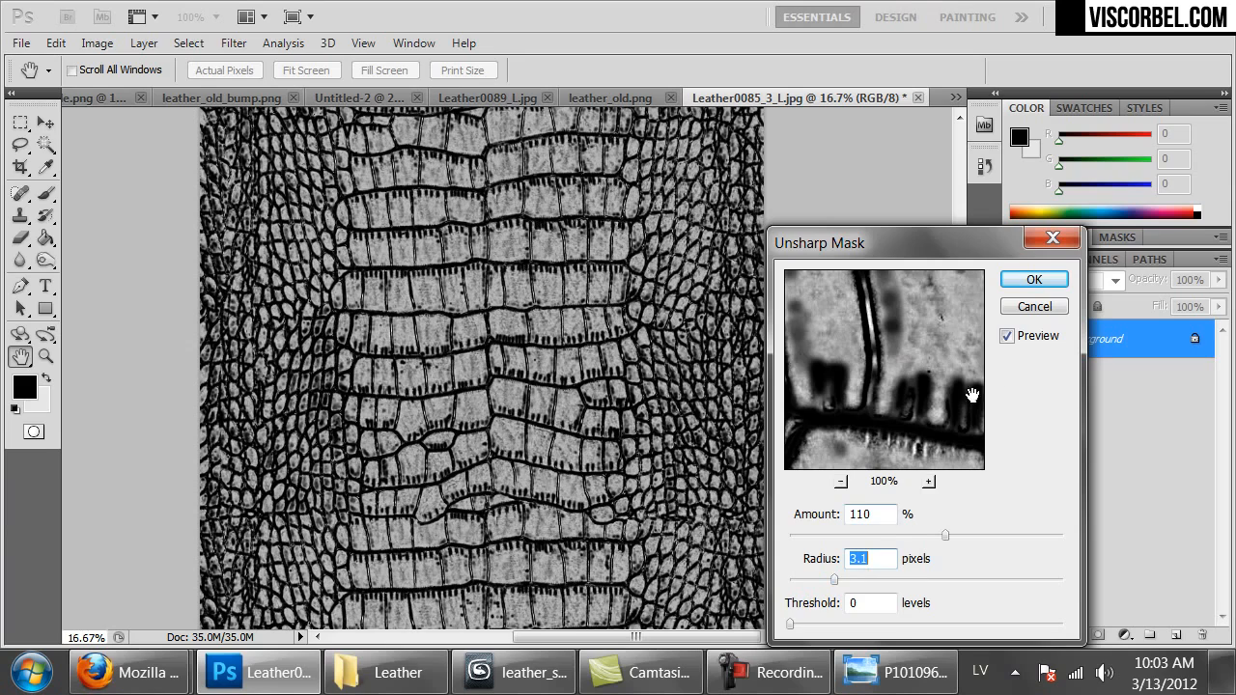
left_click(1033, 280)
key("g")
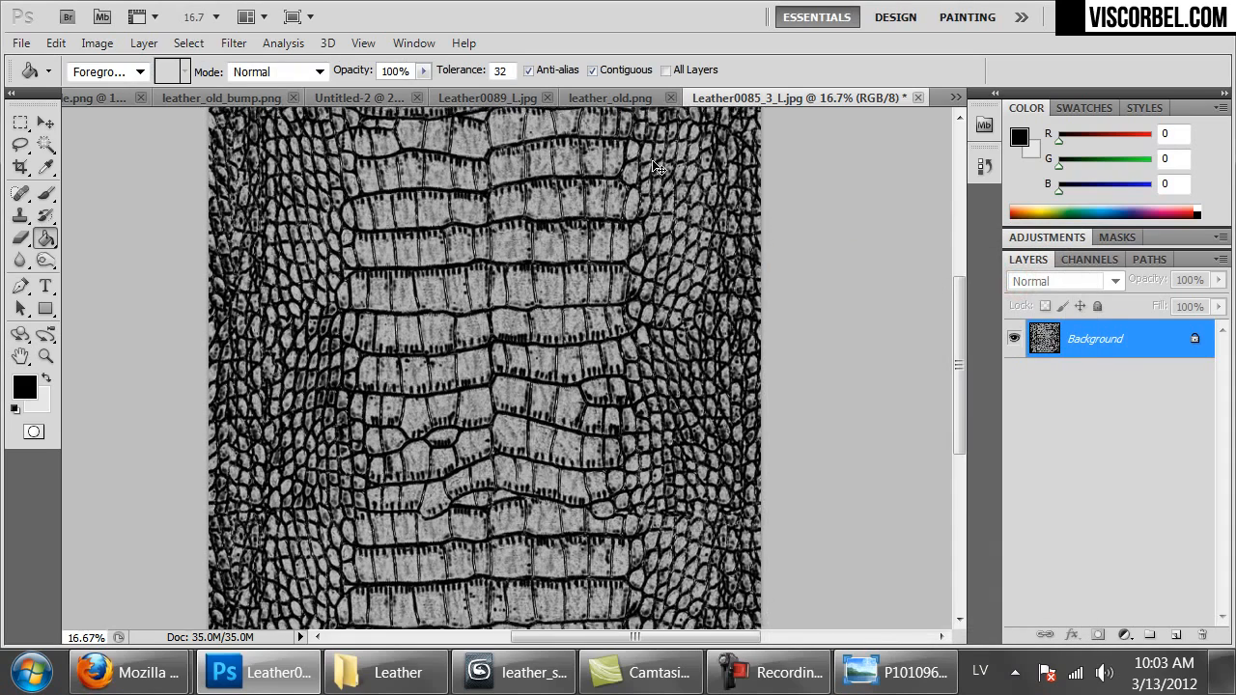
Step: Preview a wrap-around Offset of the texture at about 1194 pixels horizontally to examine its seams, and cancel the filter
key("ctrl+minus")
left_click(232, 42)
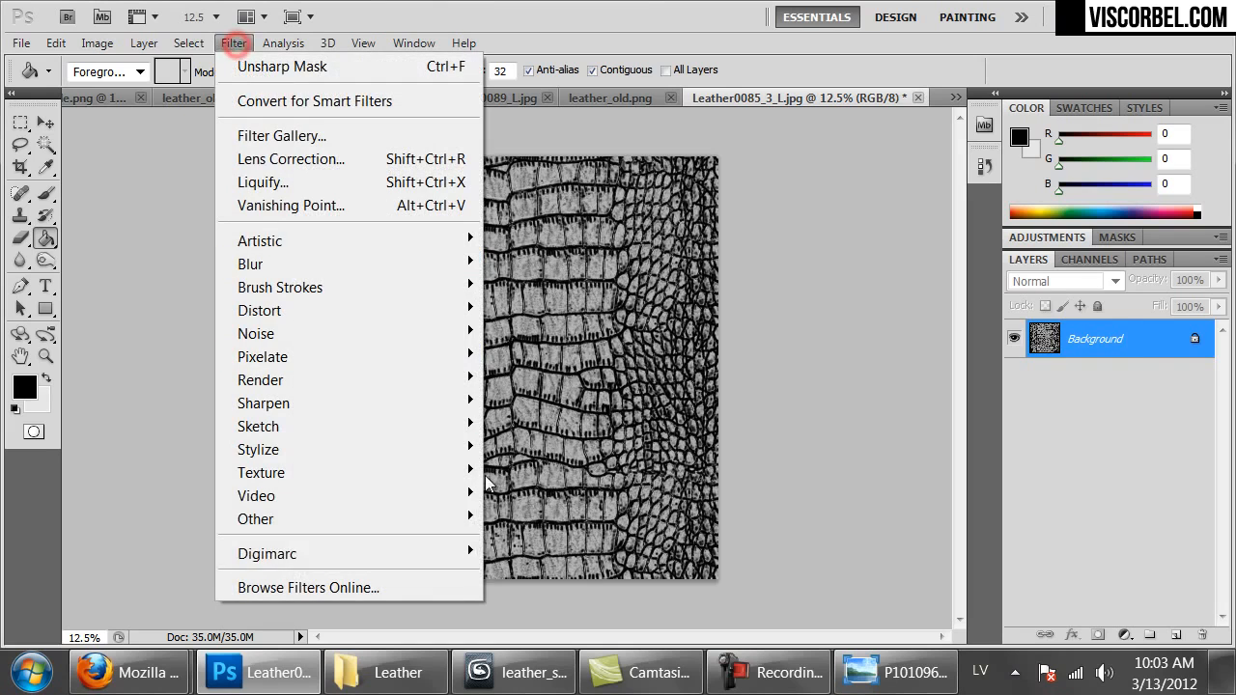
mouse_move(444, 519)
left_click(526, 610)
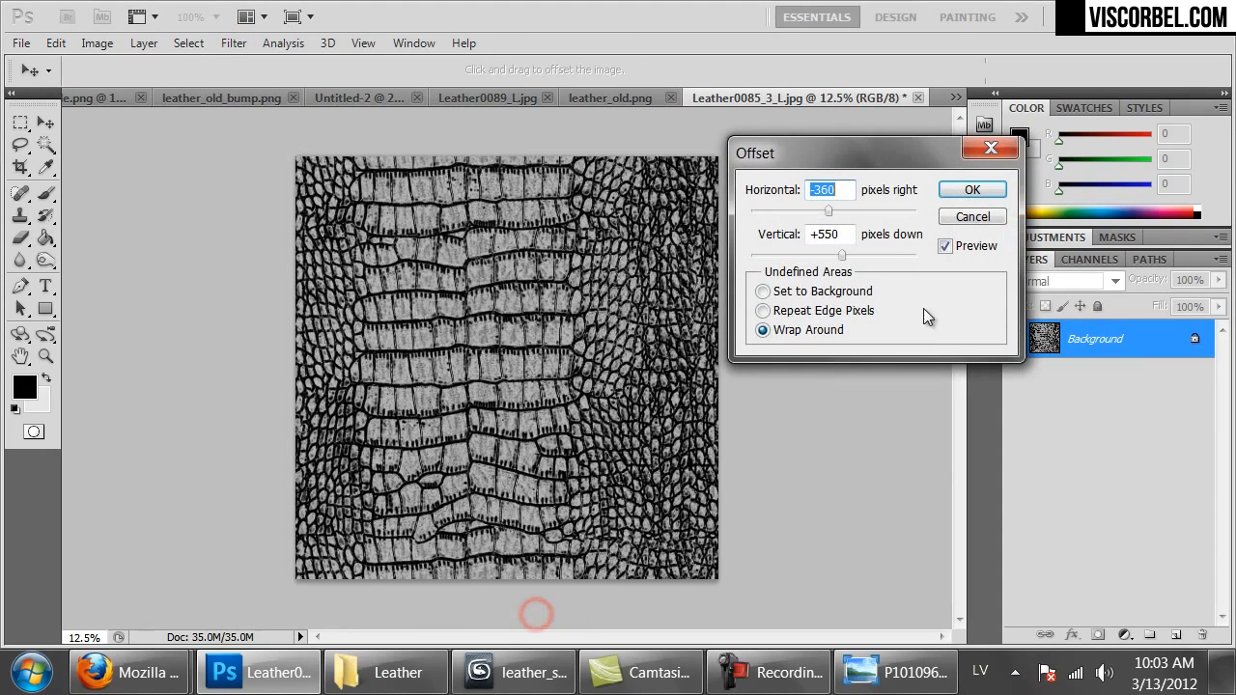
left_click(850, 209)
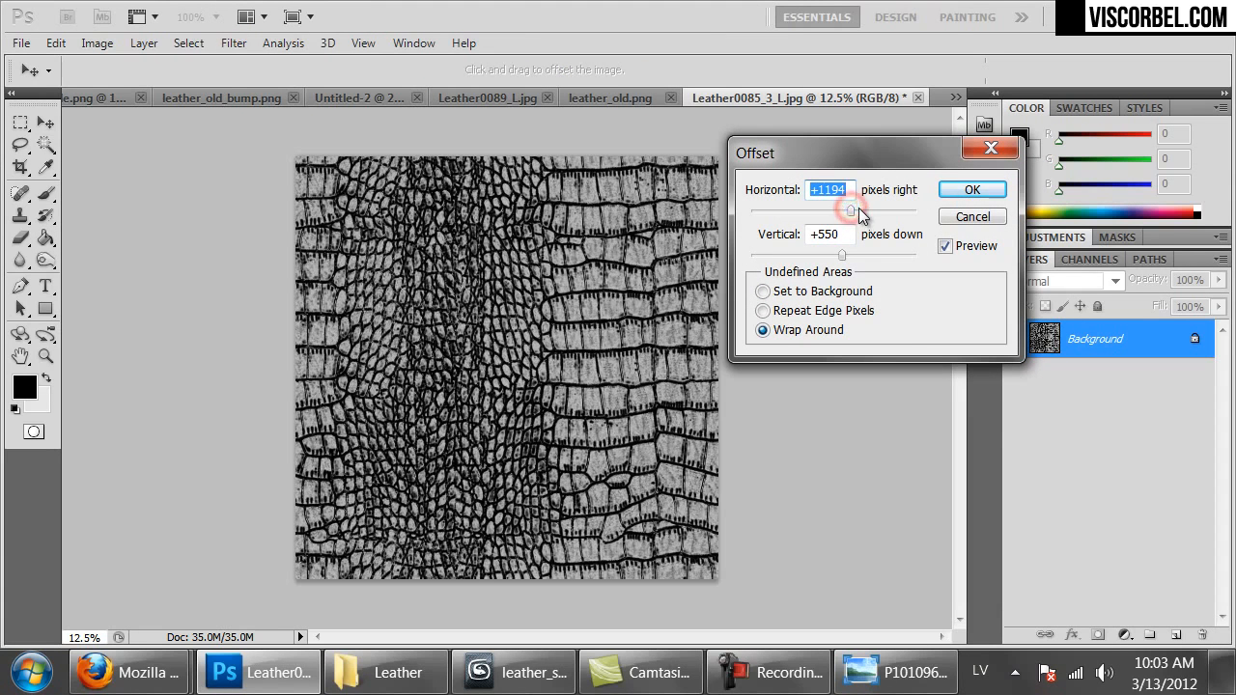
left_click(986, 218)
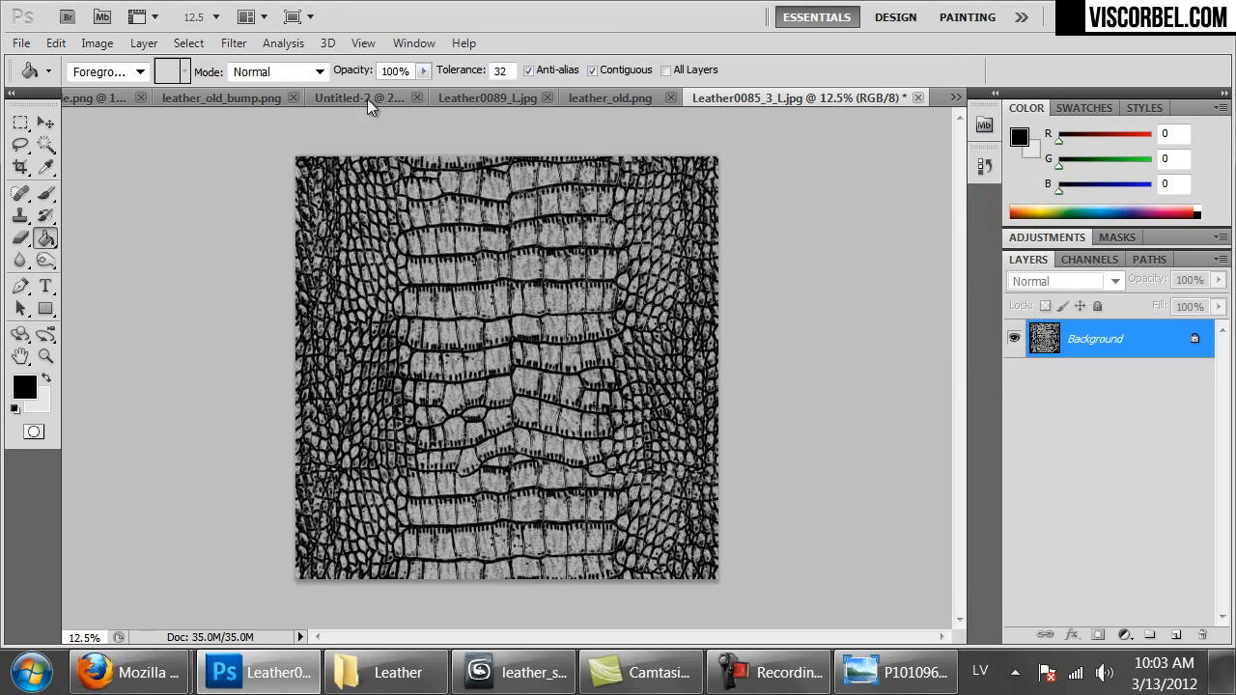
Step: Save the grayscale texture as a PNG named Crocodile_bump in the MAT/Textures/Leather folder on the Desktop
key("ctrl+shift+s")
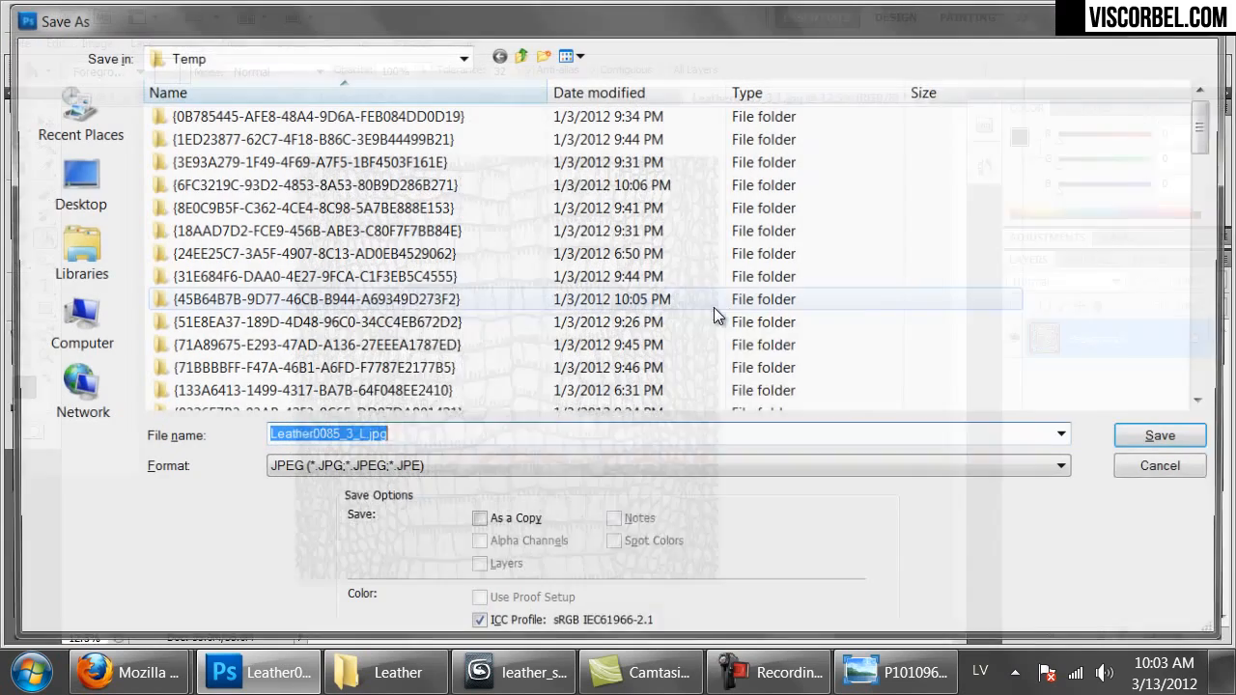
left_click(66, 185)
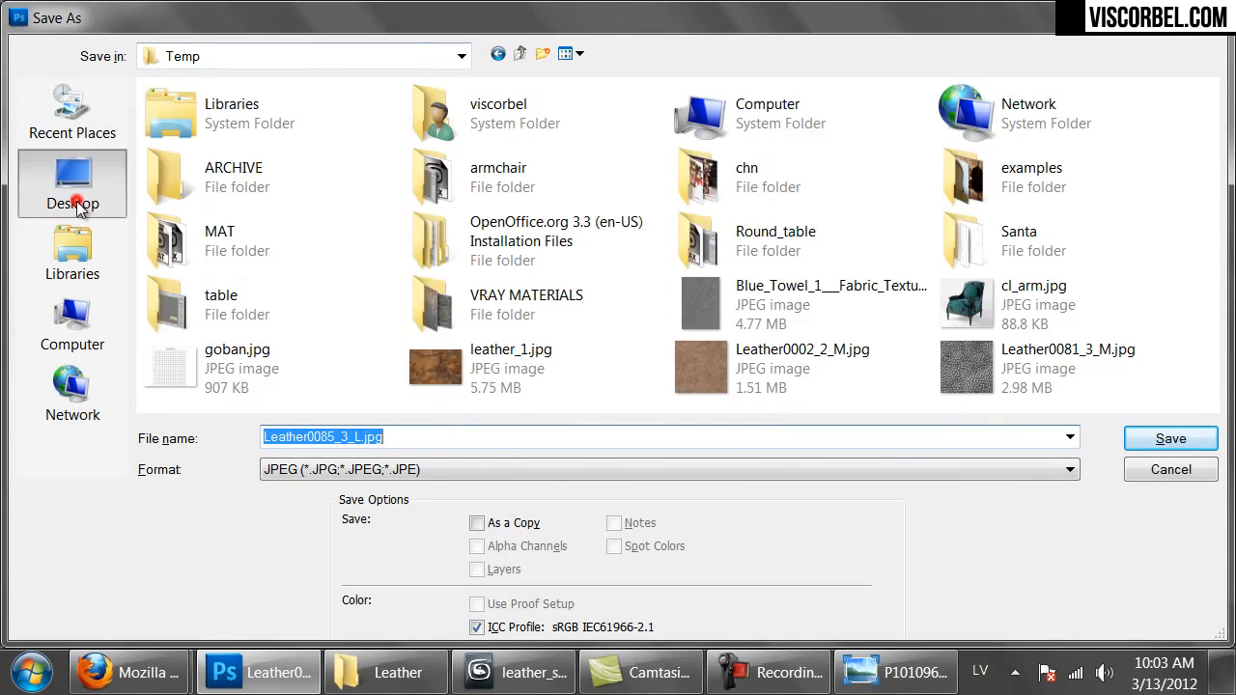
left_click(536, 299)
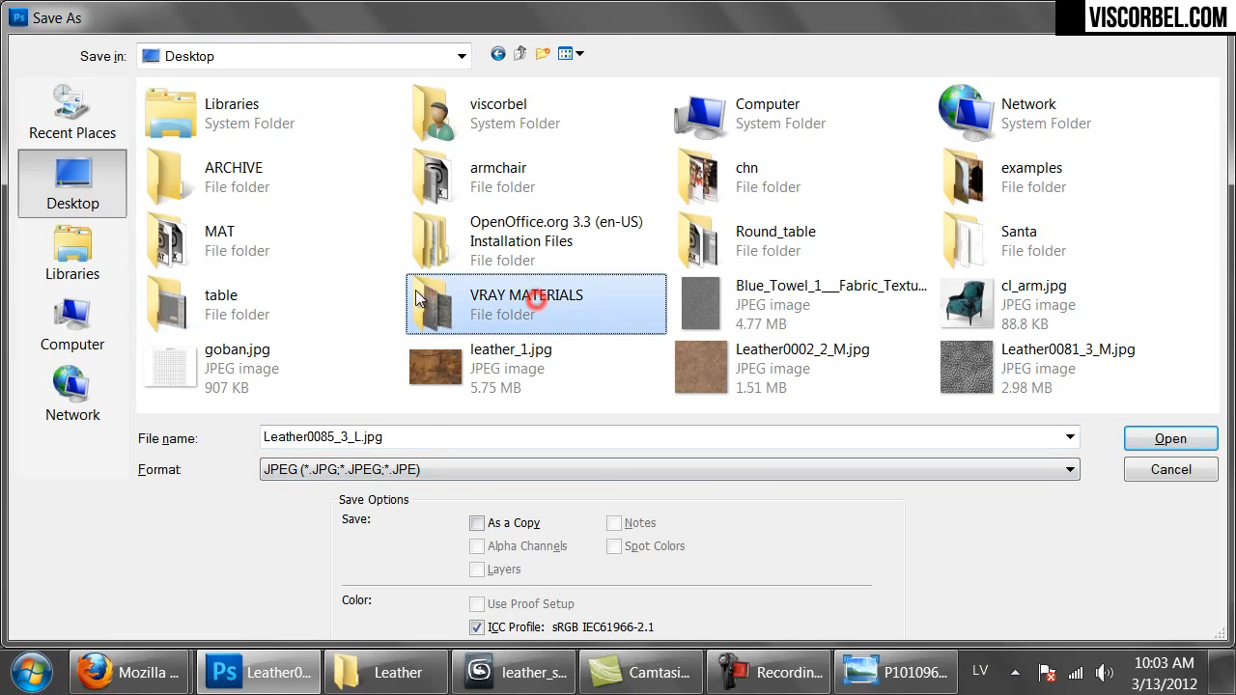
double_click(232, 246)
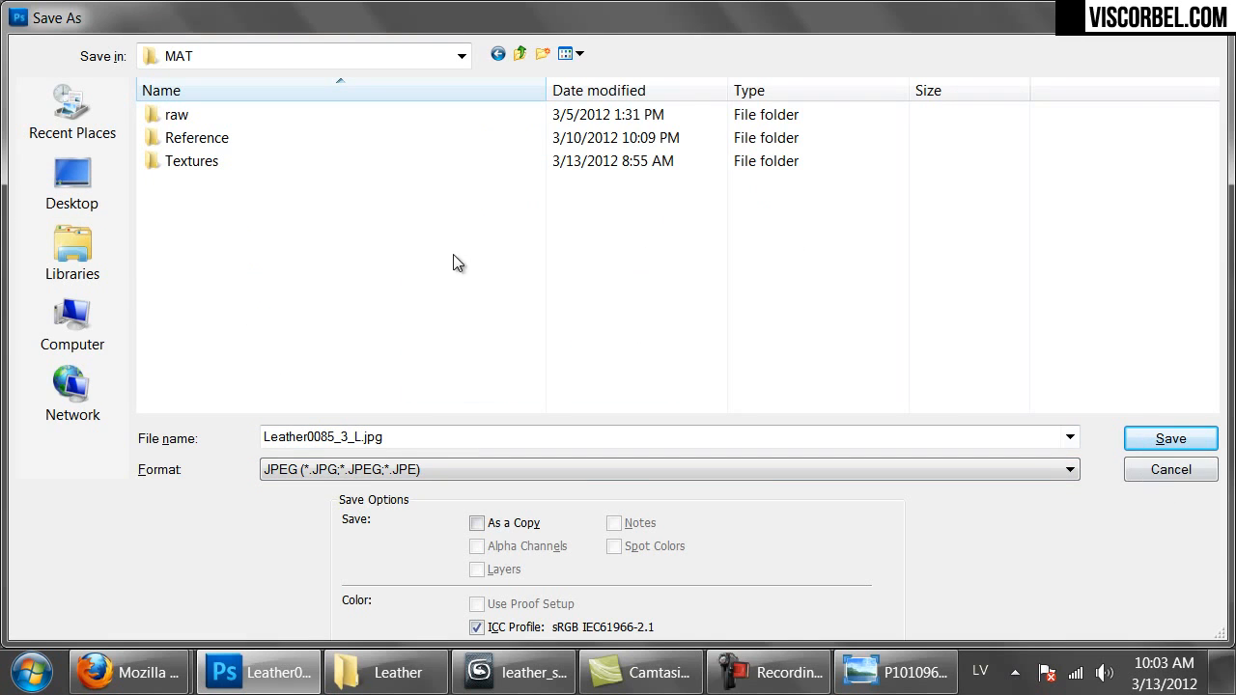
double_click(200, 161)
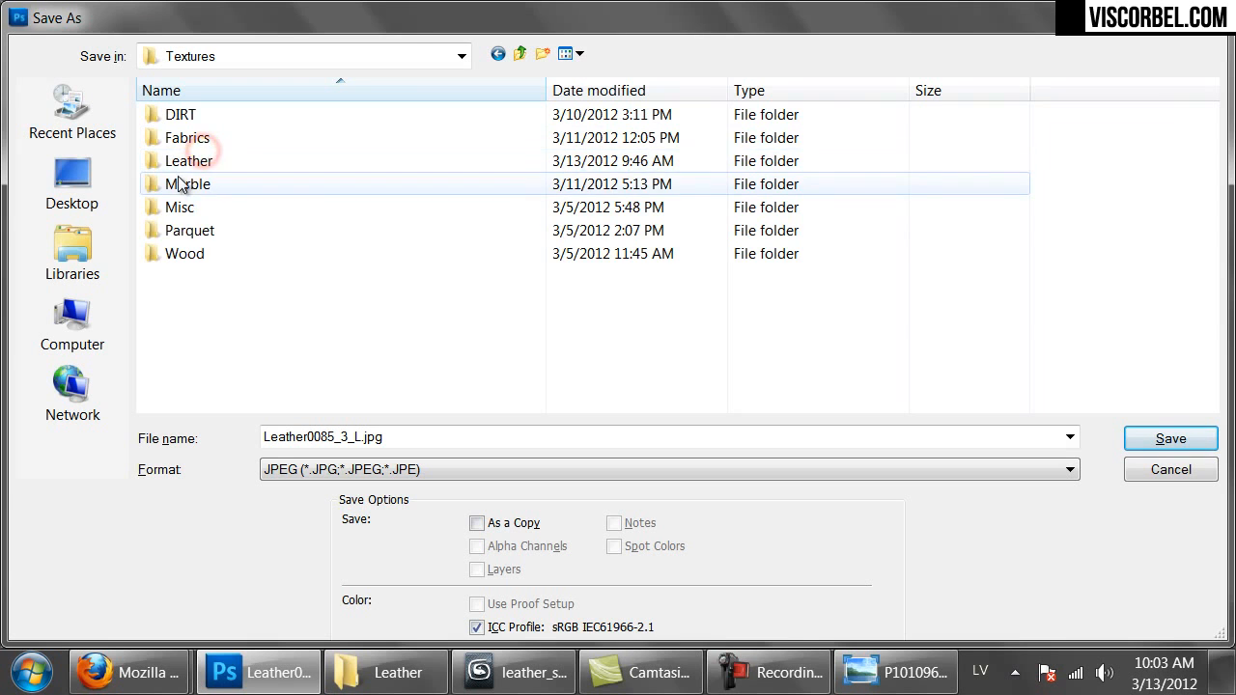
double_click(182, 162)
left_click(394, 469)
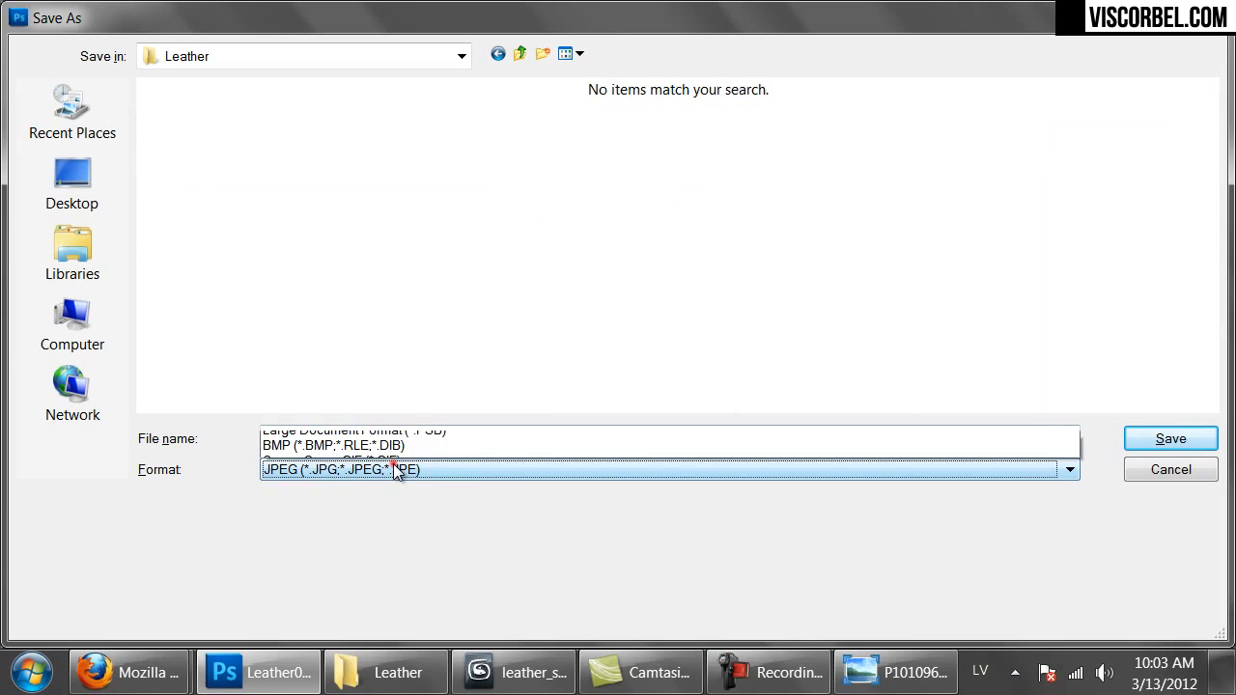
left_click(321, 391)
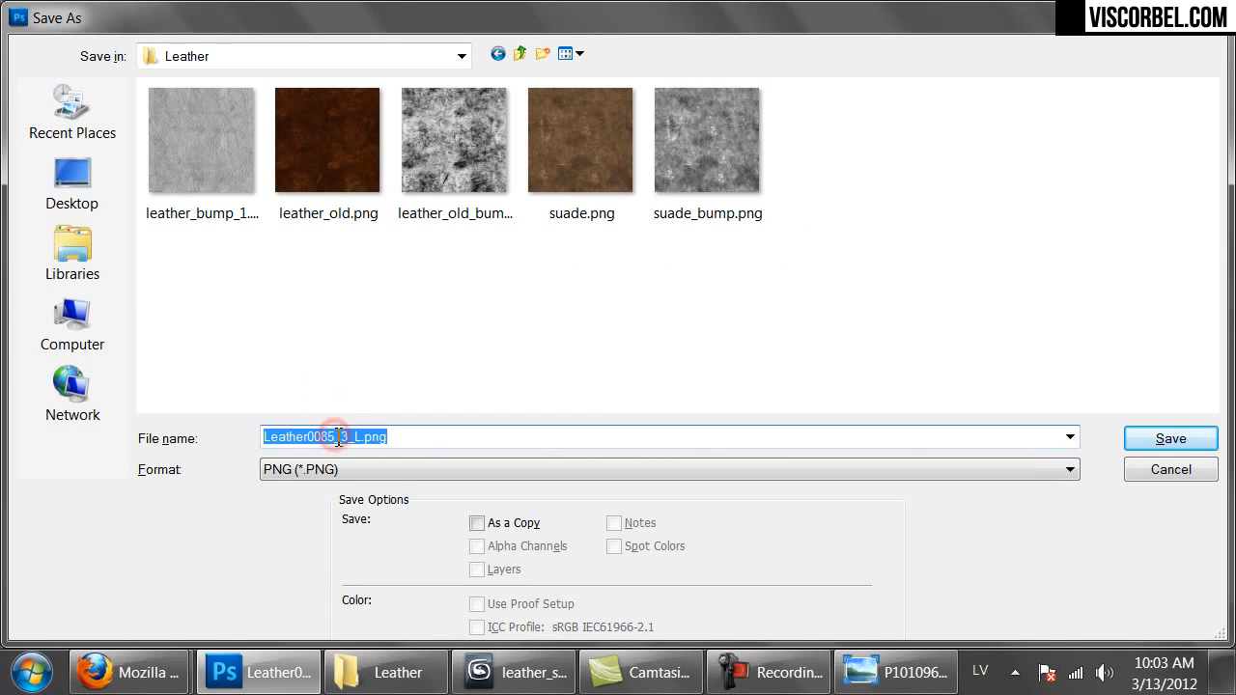
type("Crocodile")
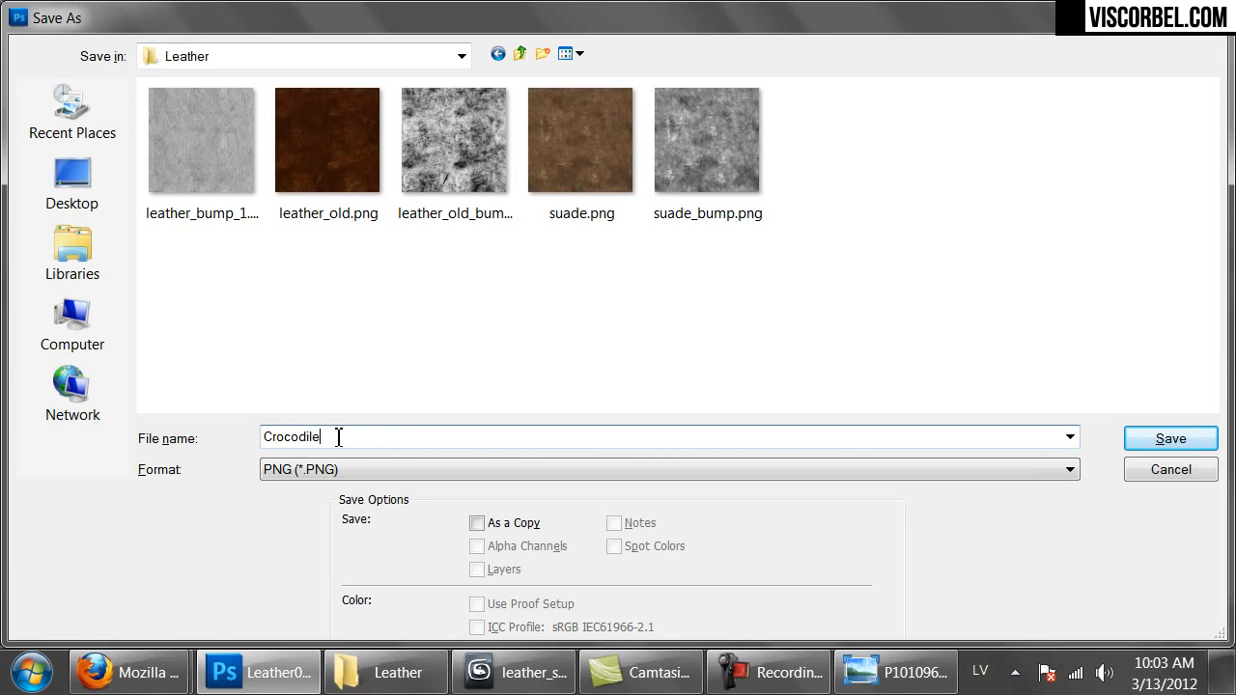
type("_bump")
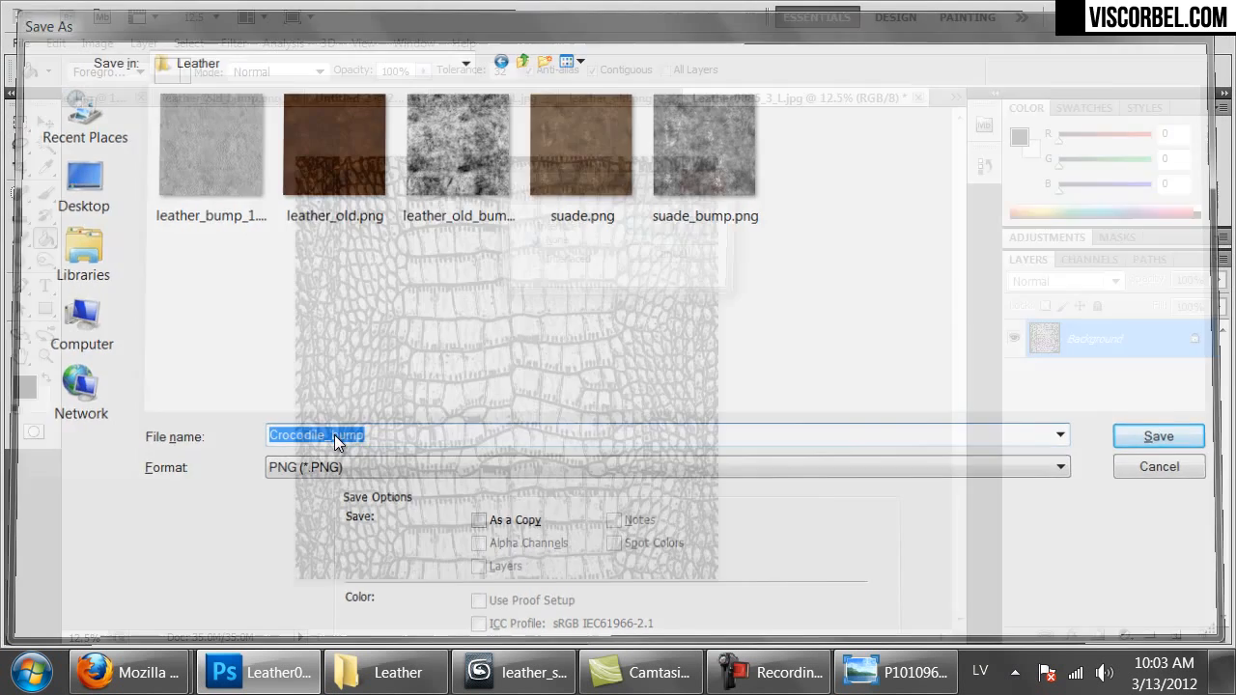
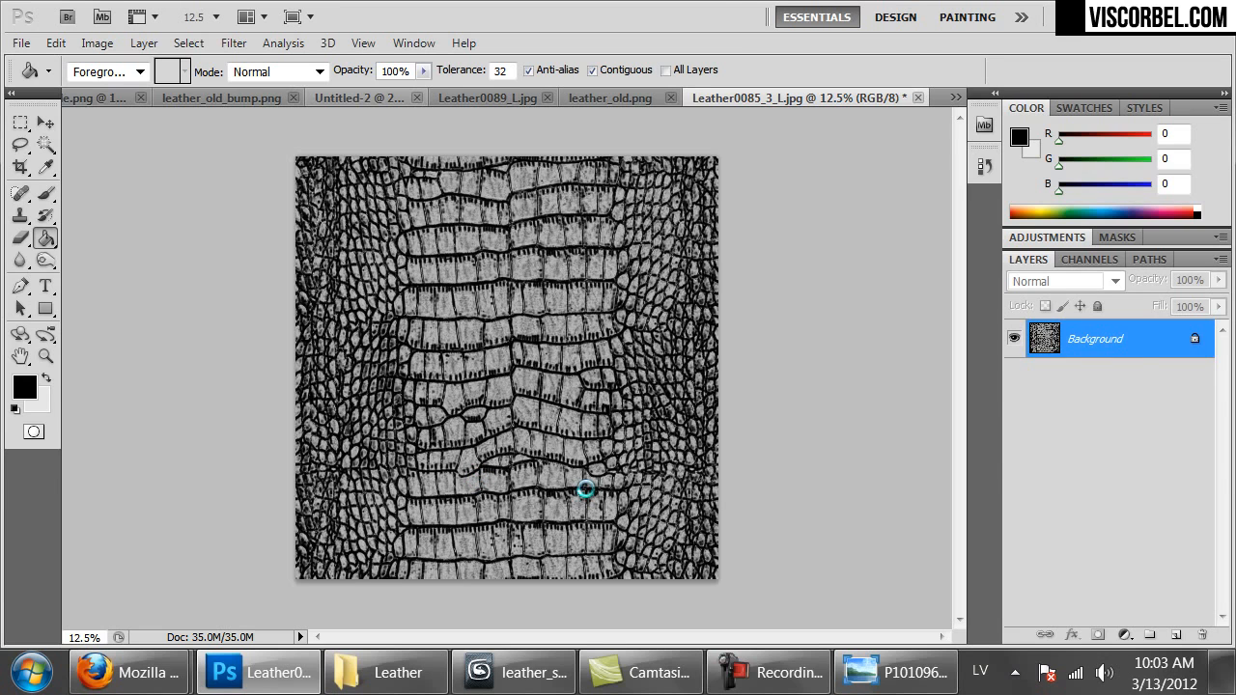
left_click(1173, 641)
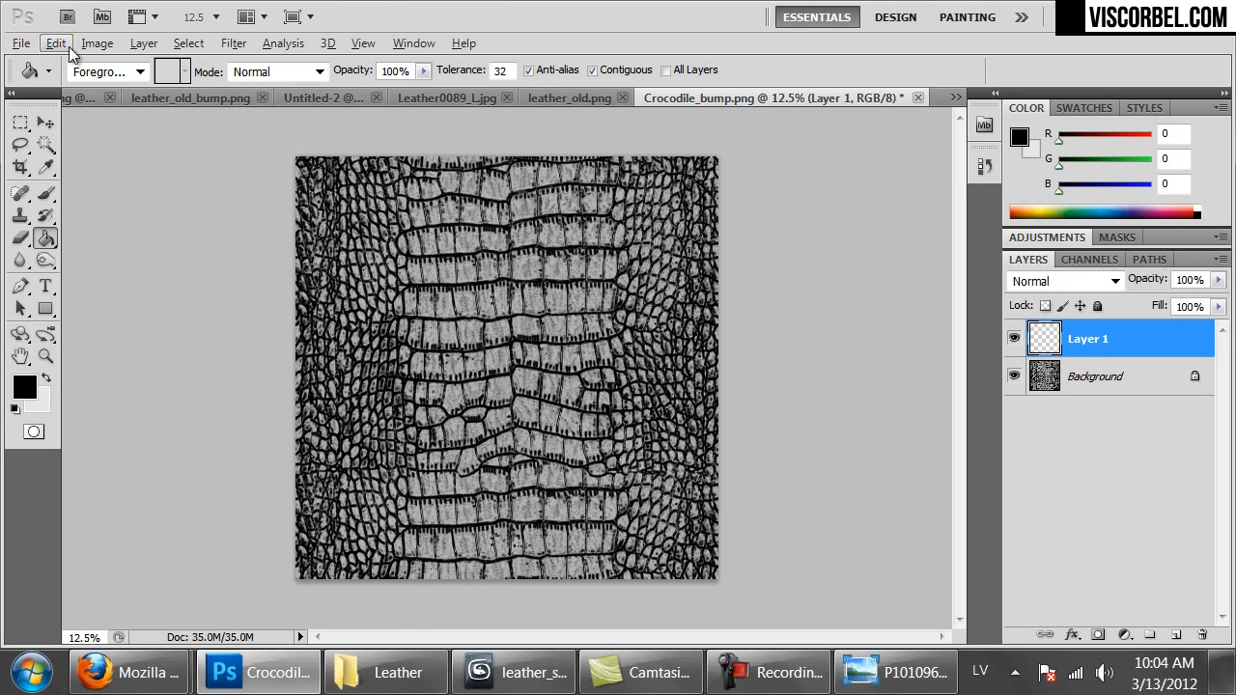
left_click(20, 43)
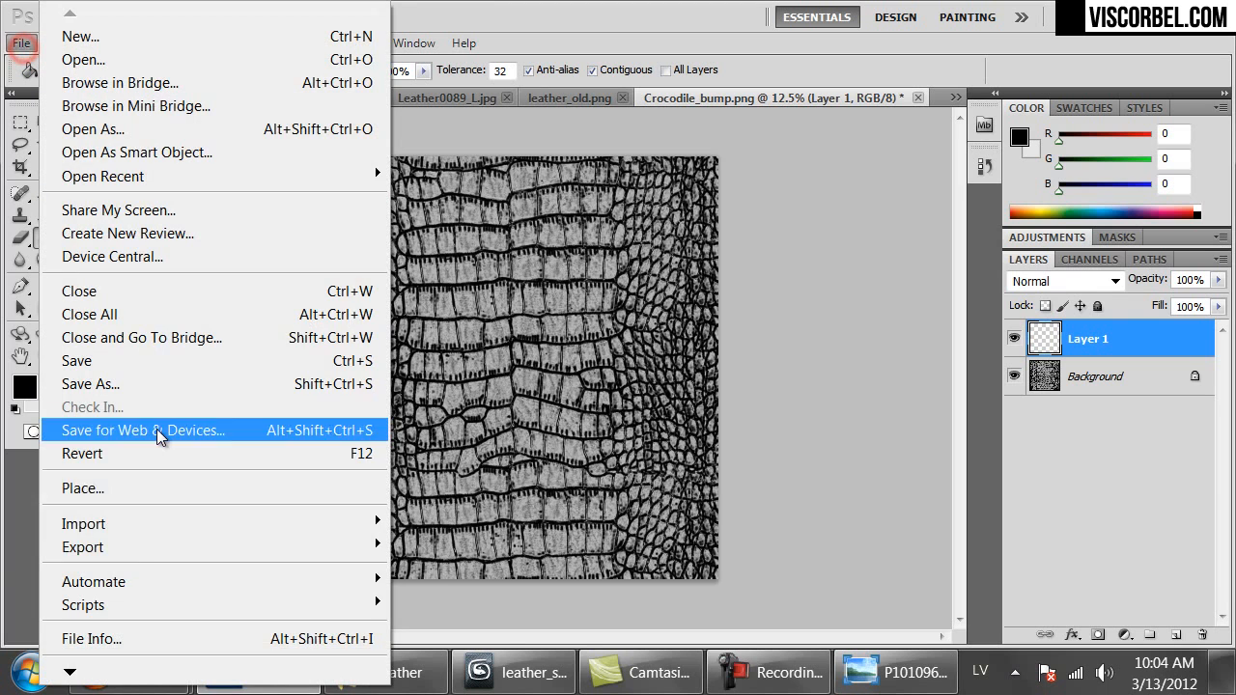
left_click(106, 451)
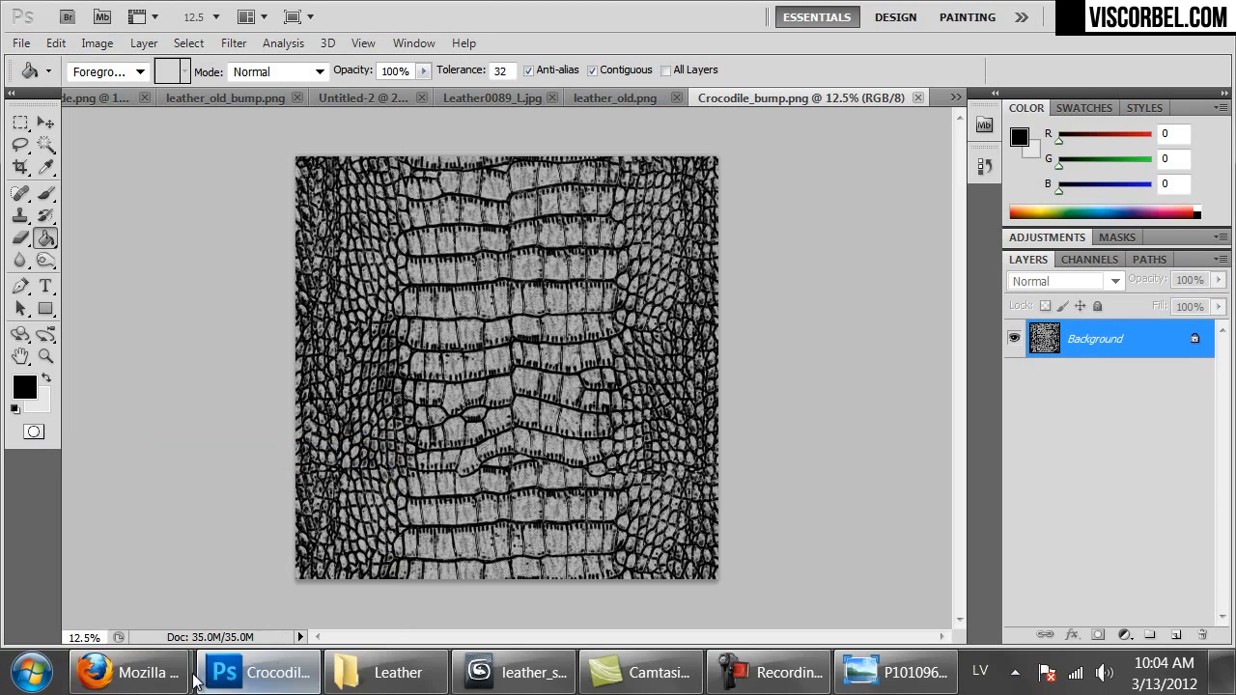
Step: Switch to Firefox to examine the source green crocodile texture page, and return to Photoshop
mouse_move(96, 672)
left_click(135, 591)
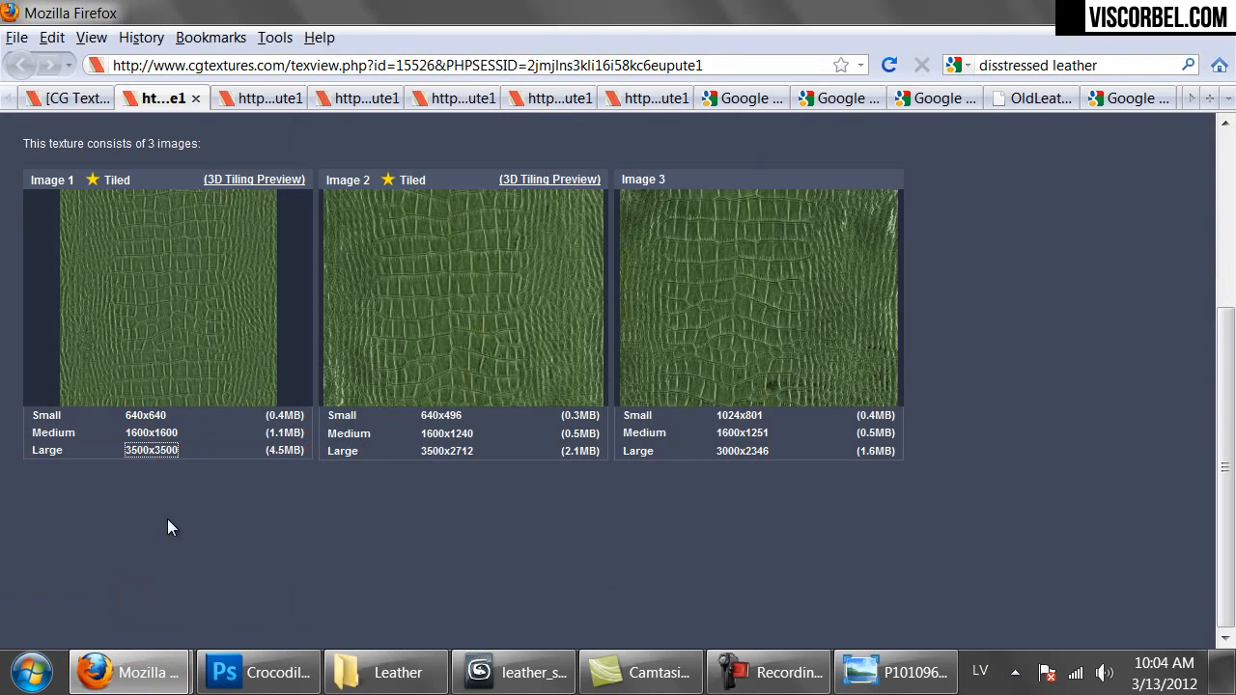
left_click(284, 684)
Step: Bring back the original green skin image and adjust its Hue/Saturation to hue -89, saturation +23 and lightness -56
left_click(1174, 635)
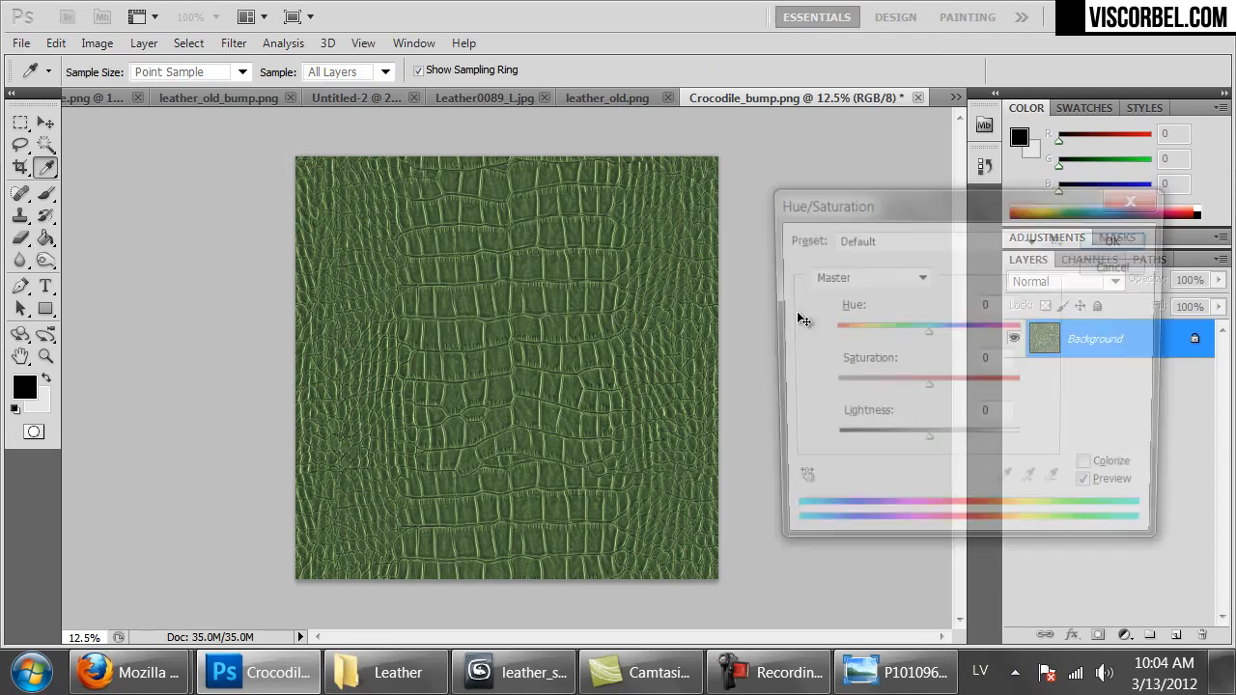
left_click_drag(912, 388, 948, 392)
left_click_drag(925, 332, 865, 335)
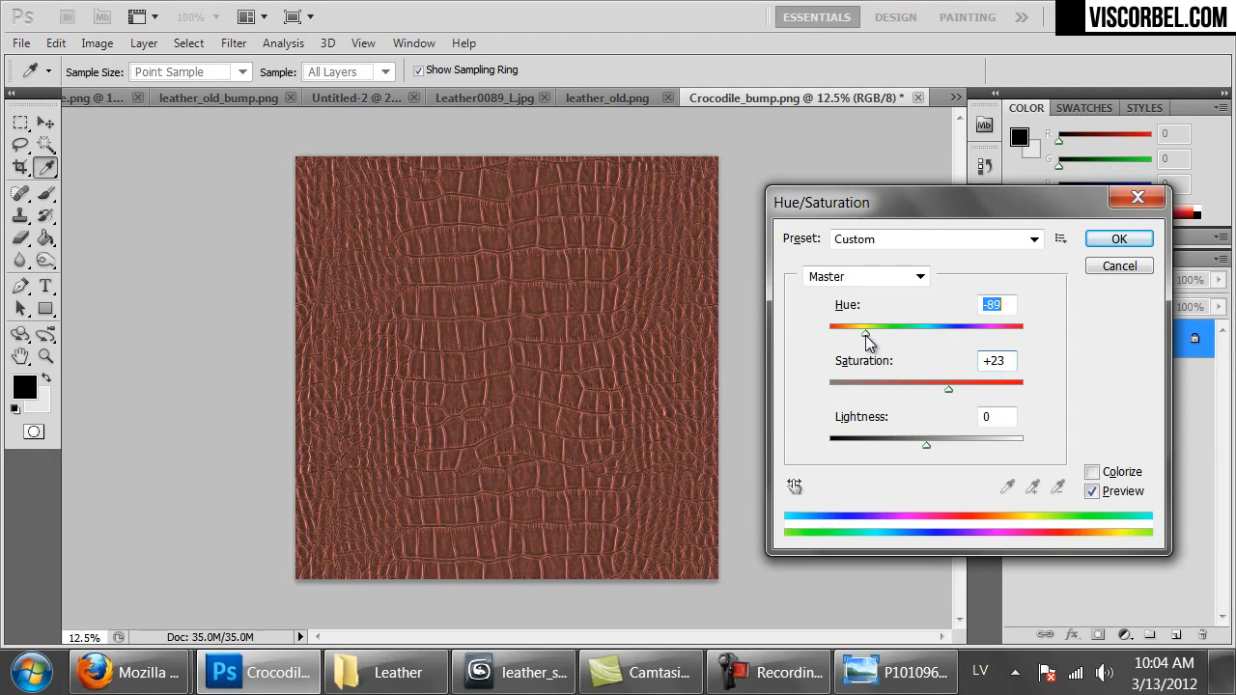
left_click_drag(888, 449, 871, 447)
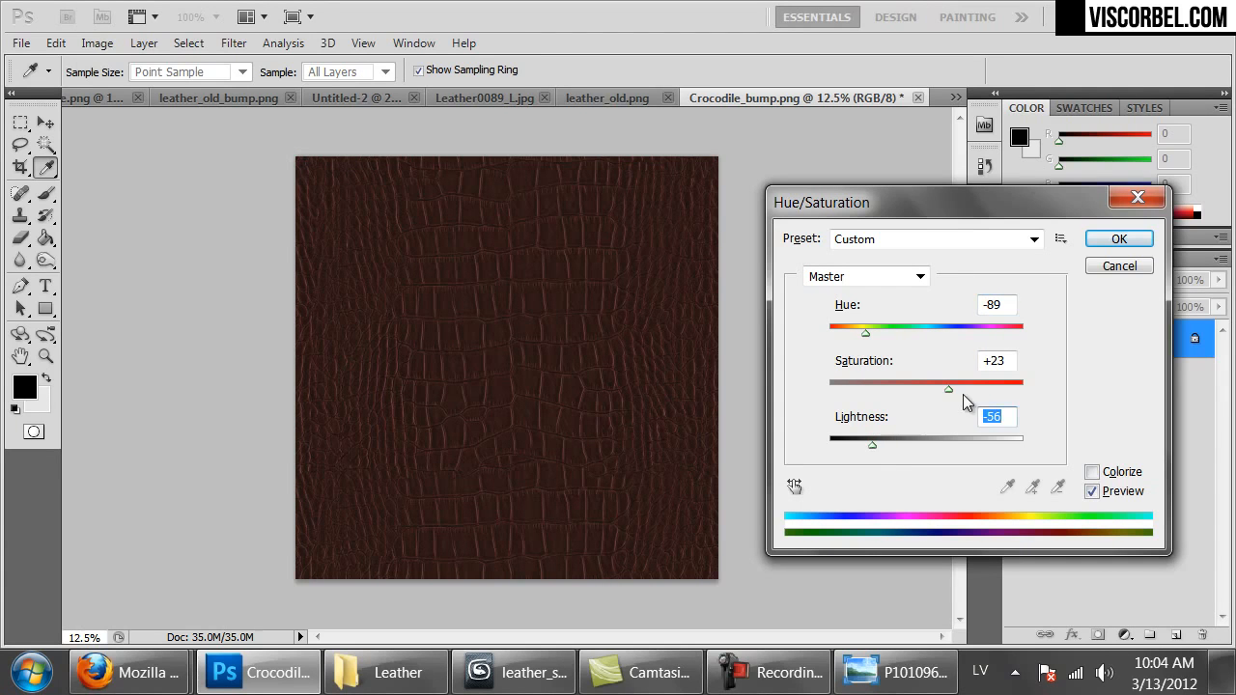
Step: Raise the saturation, nudge the hue up slightly, lower the lightness a bit more, and apply the dark brown recolouring
left_click_drag(969, 389, 974, 389)
left_click_drag(863, 333, 868, 337)
left_click_drag(873, 441, 862, 443)
left_click(1110, 240)
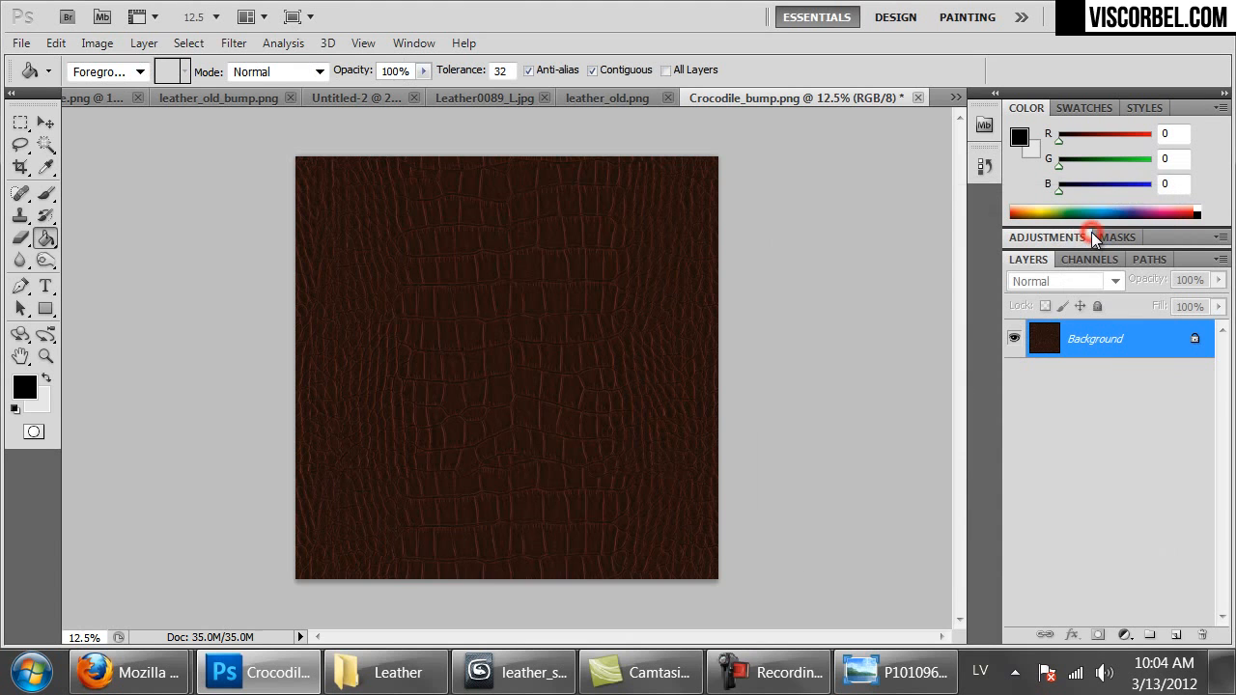
Step: Increase the brown texture's contrast with an S-shaped RGB curve through input 49, output 29 and input 166, output 213
left_click(97, 42)
mouse_move(135, 99)
left_click(394, 146)
left_click_drag(940, 421, 945, 434)
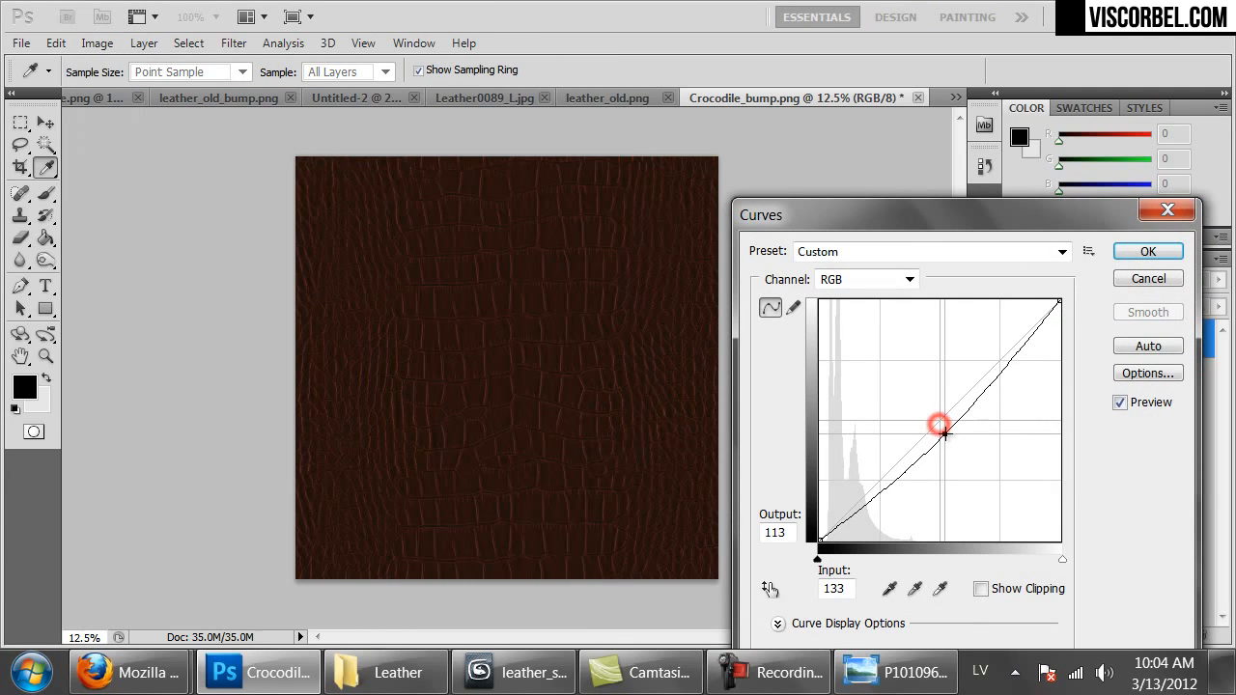
left_click_drag(1006, 359, 1000, 342)
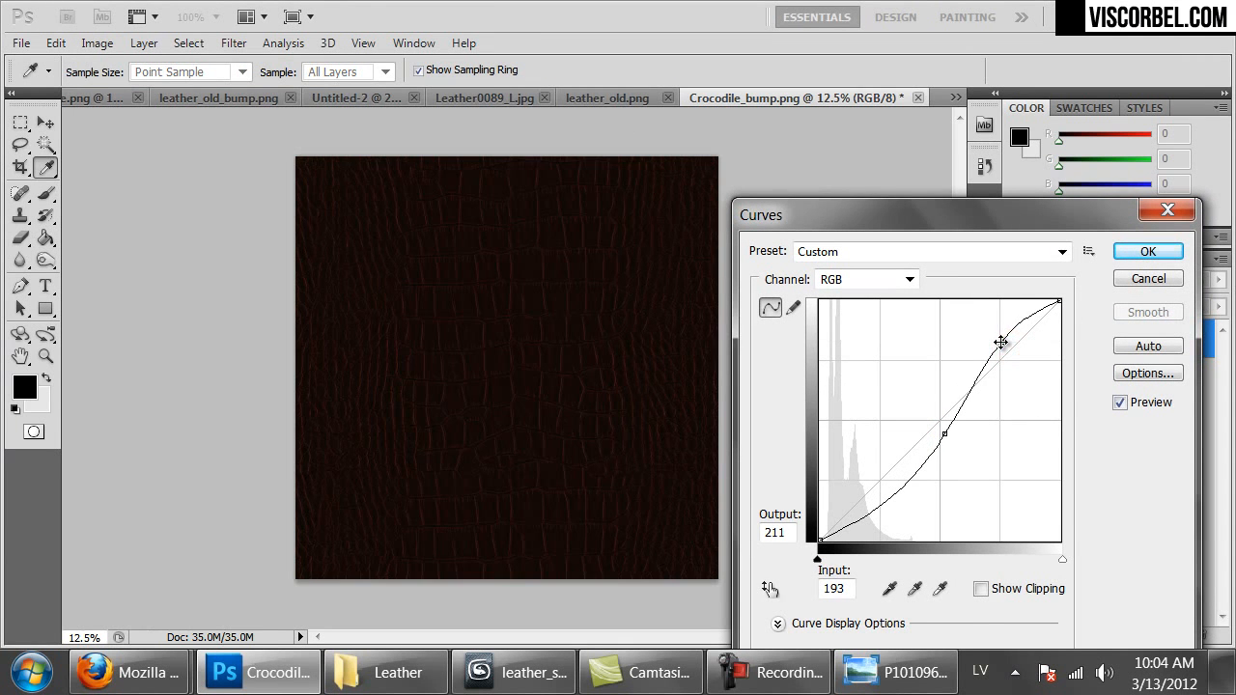
left_click_drag(940, 436, 866, 512)
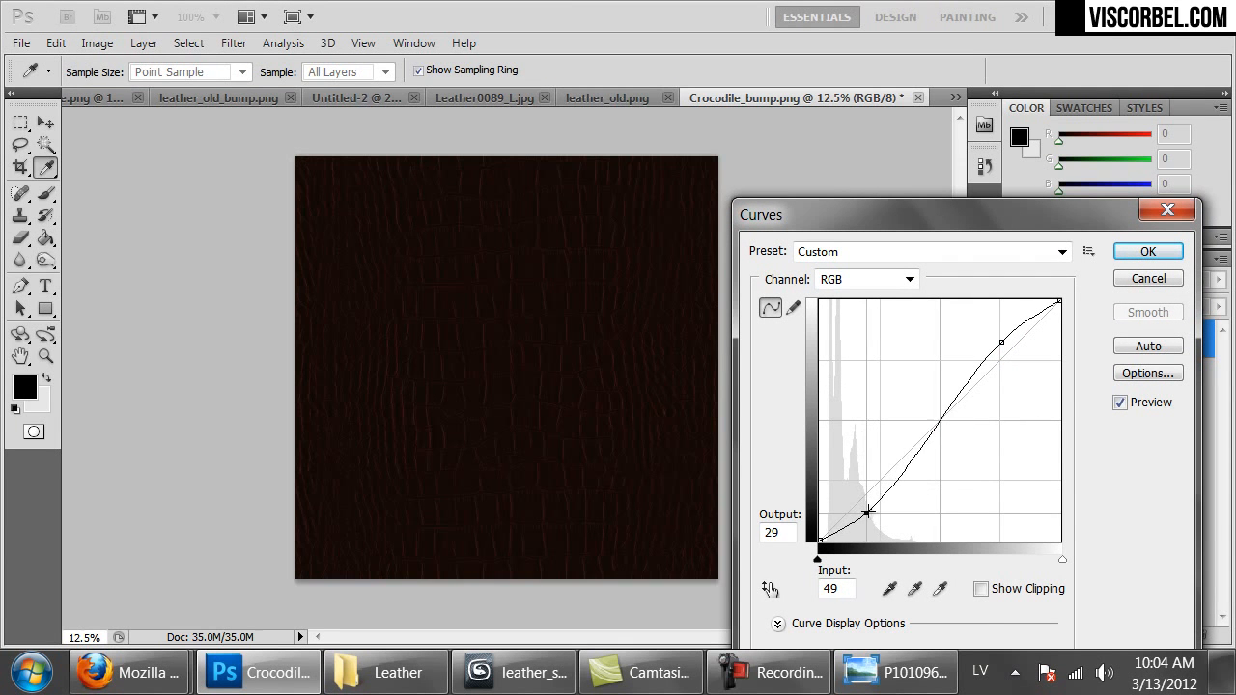
left_click_drag(1000, 341, 977, 340)
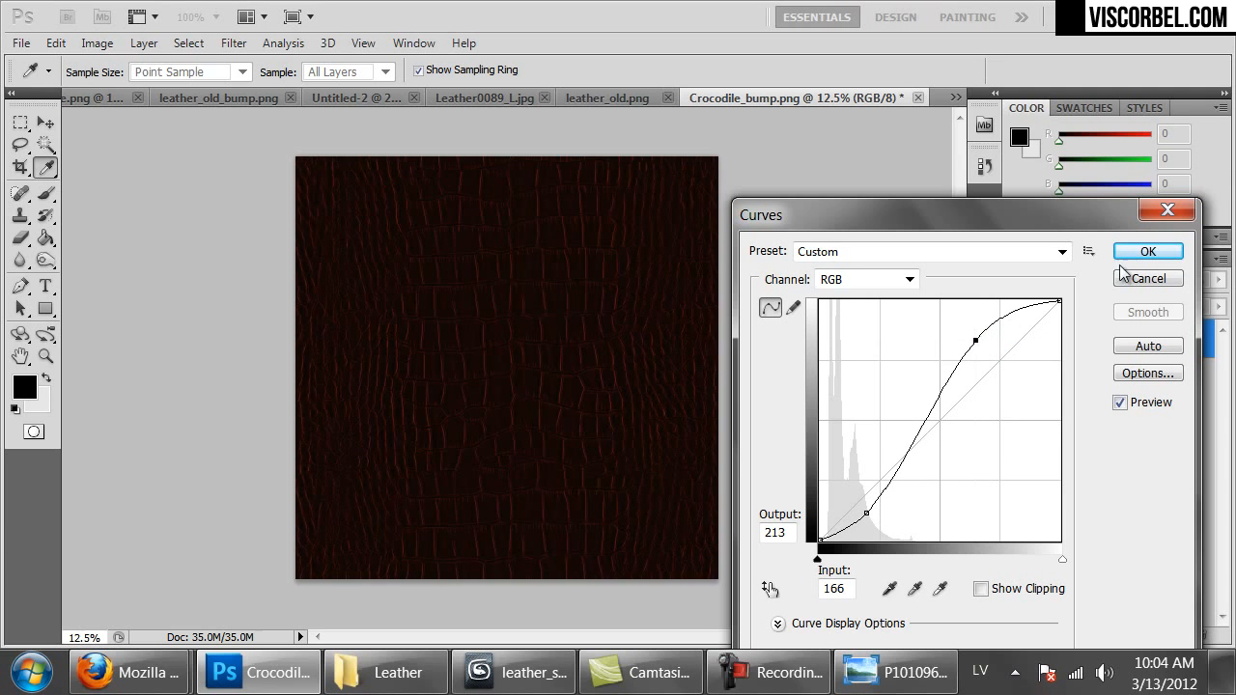
left_click(1125, 255)
Step: Reduce the brown texture's saturation to -26 with Hue/Saturation
key("ctrl+u")
left_click_drag(906, 383, 900, 392)
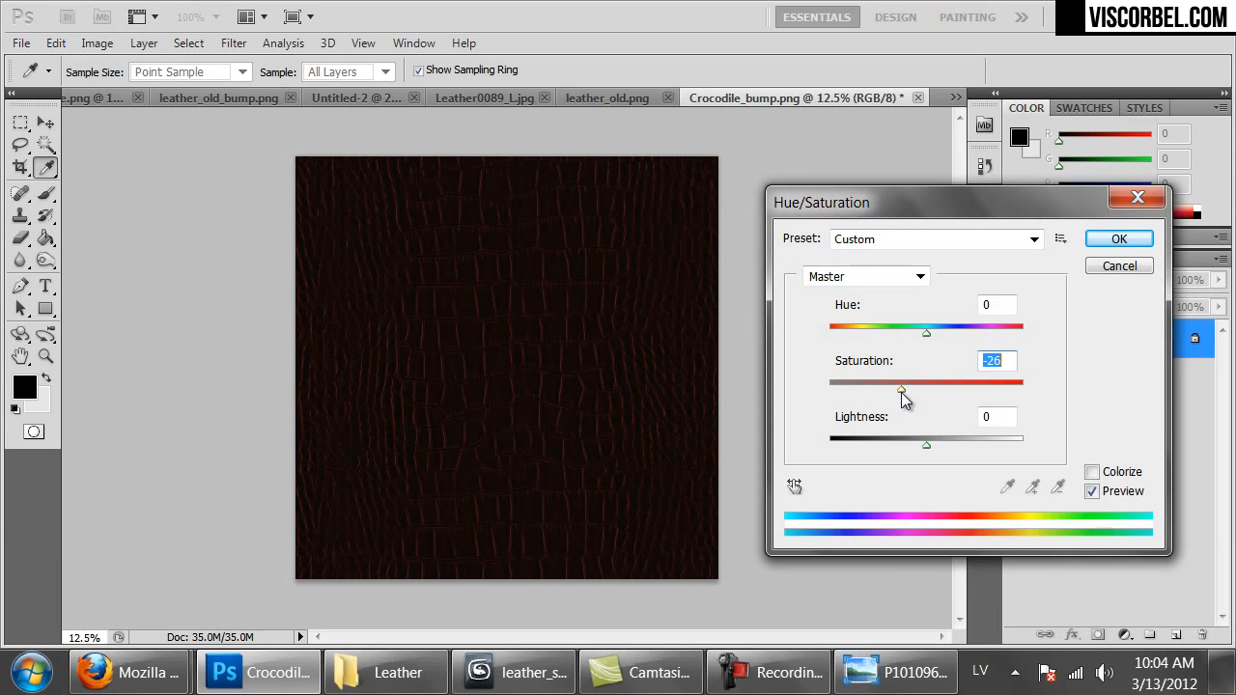
left_click(1110, 240)
Step: Save the brown texture as Crocodile_brown.png in the Leather folder
key("ctrl+shift+s")
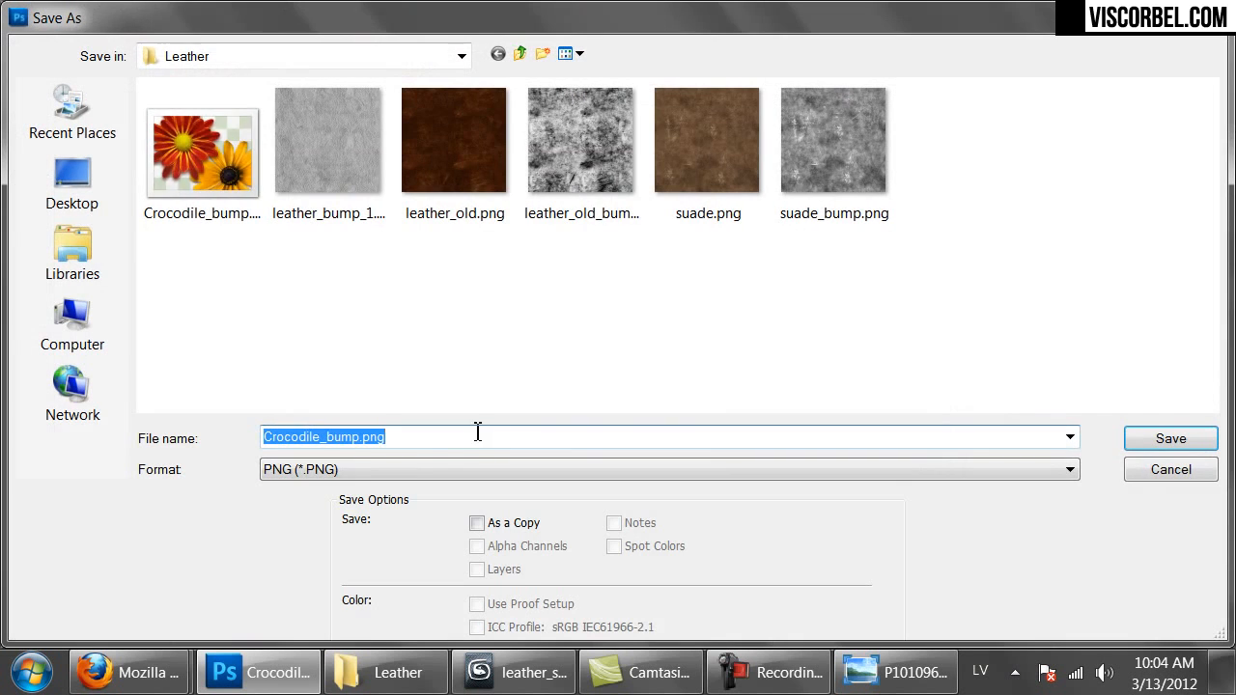
left_click(321, 439)
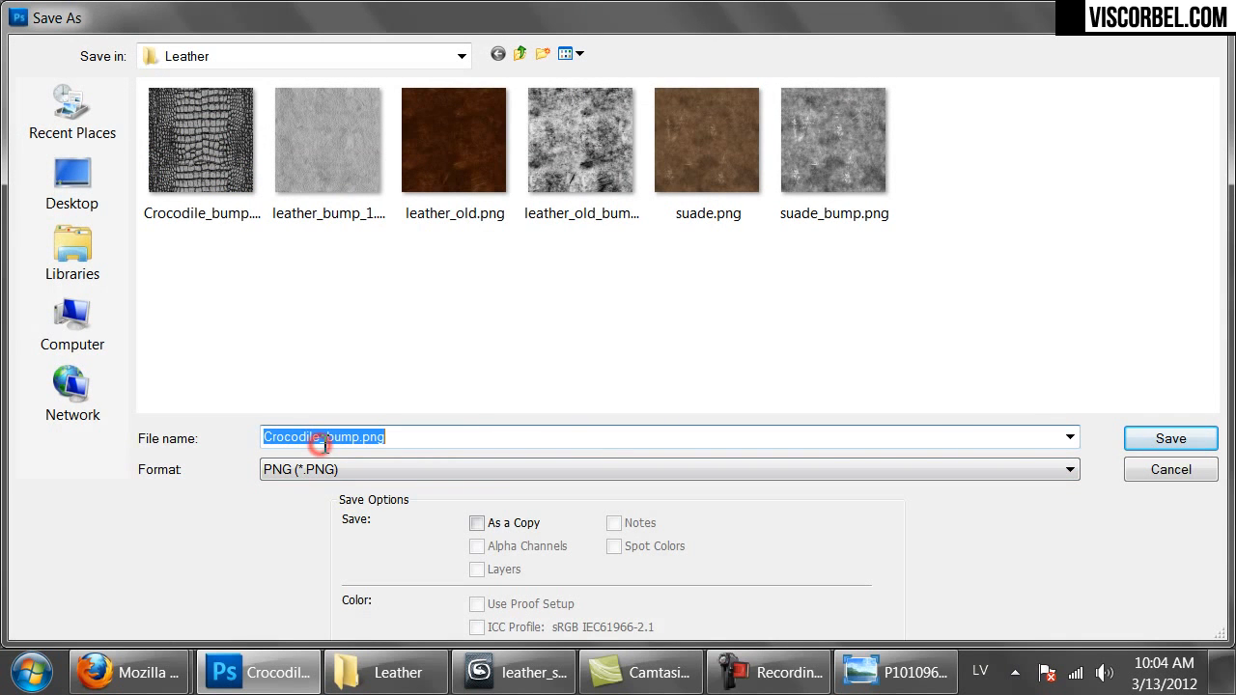
left_click_drag(328, 439, 368, 443)
type("brown")
key("Return")
key("Return")
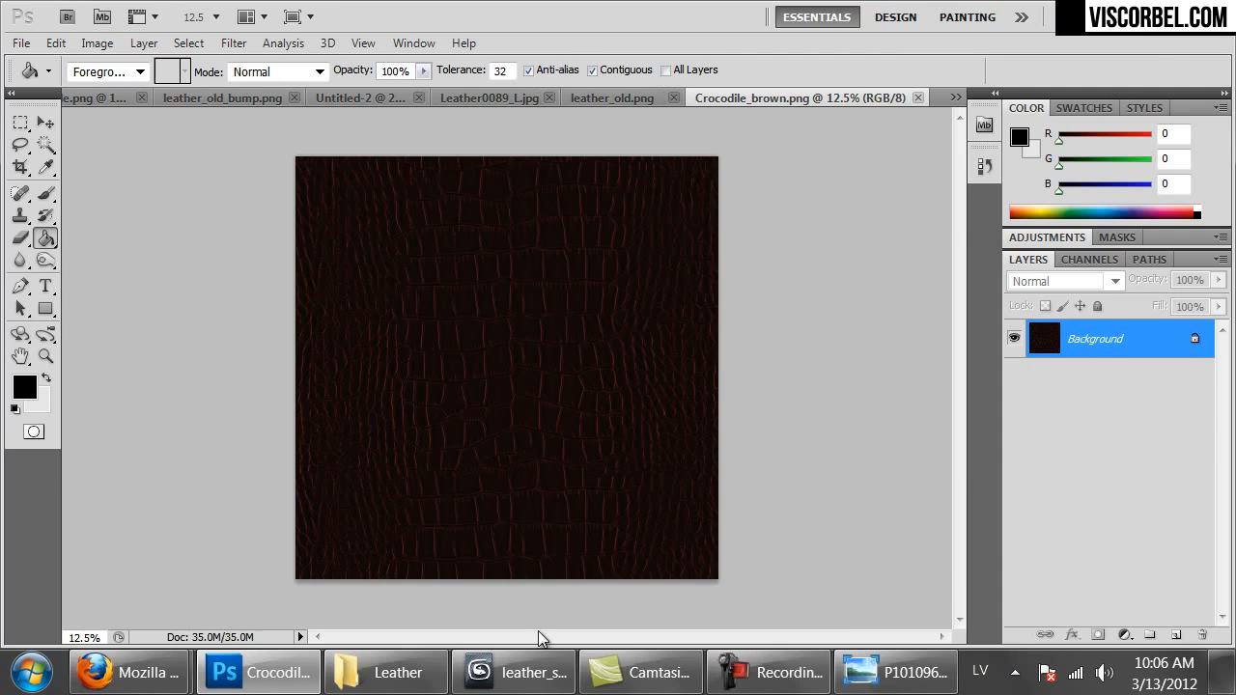
Step: Switch to 3ds Max and load a VRayMtl into the first unused material slot in the top row
left_click(540, 673)
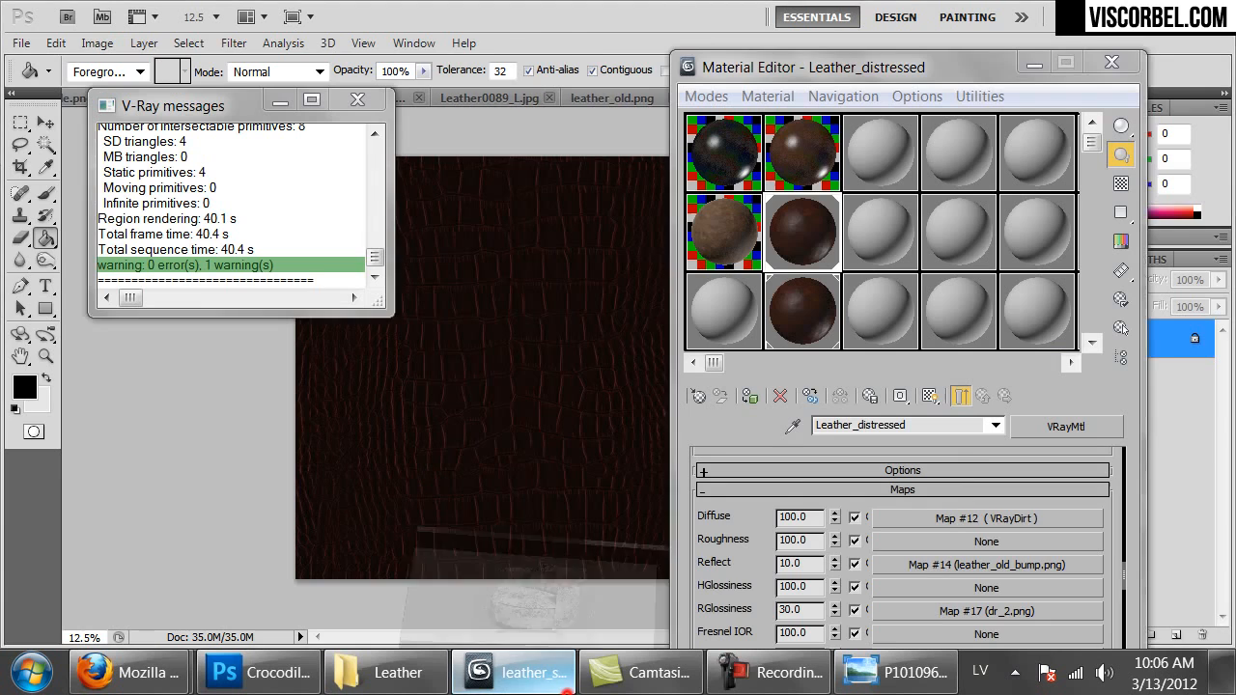
left_click(876, 152)
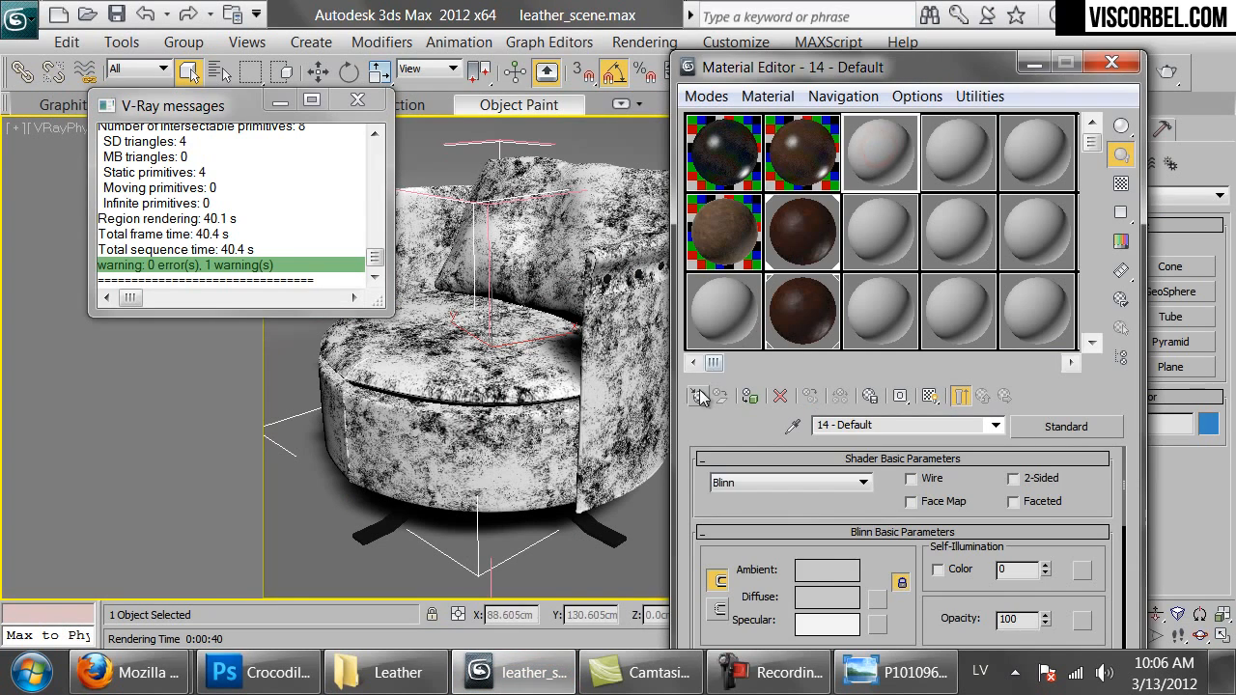
left_click(698, 396)
double_click(464, 536)
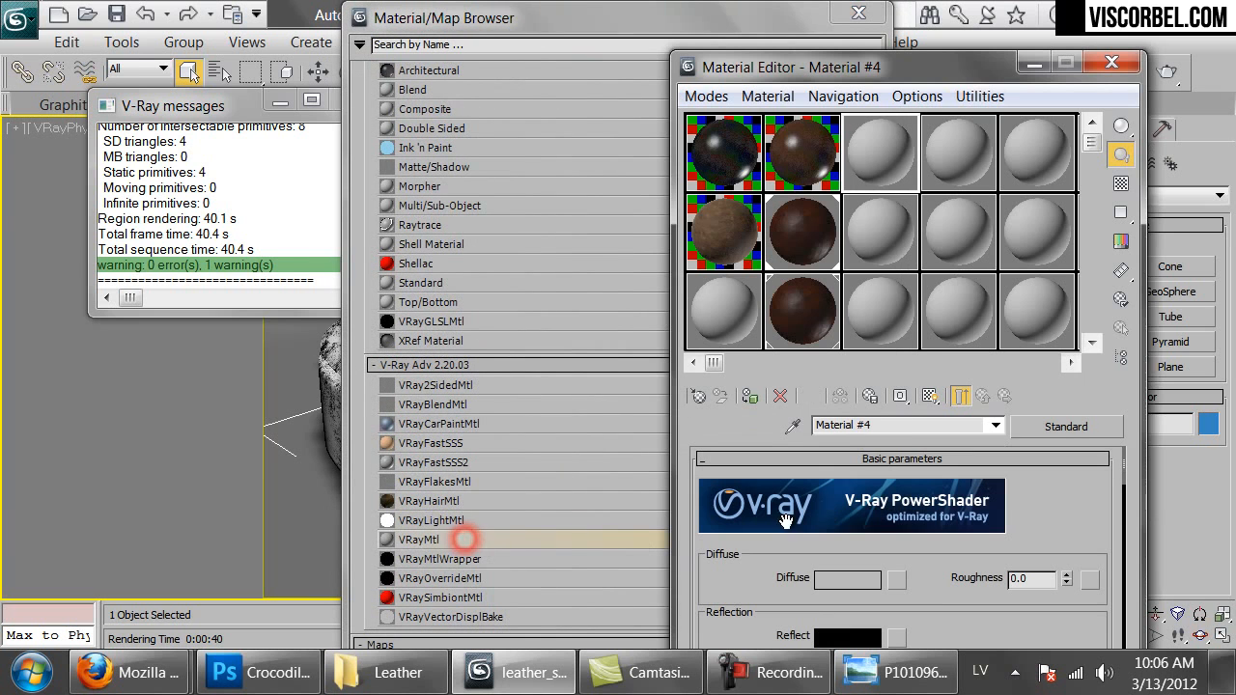
Step: Rename the new VRayMtl material as Leather_crocodile
left_click(924, 426)
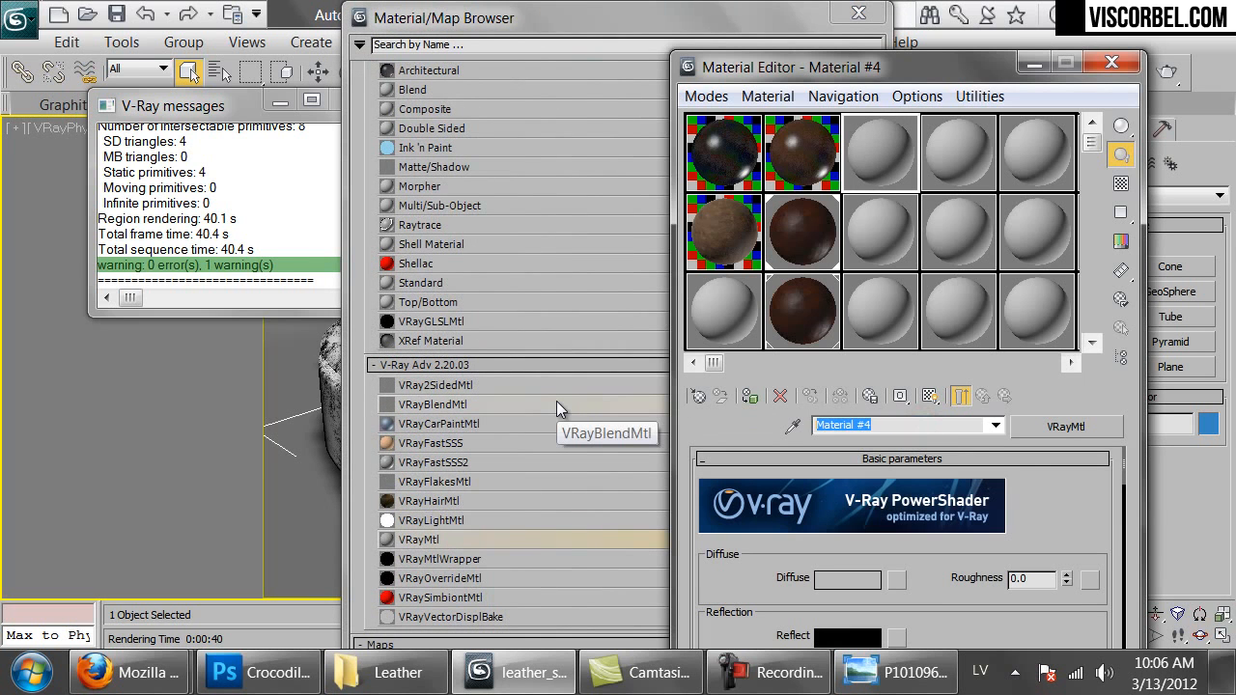
type("C")
type("eather_cro")
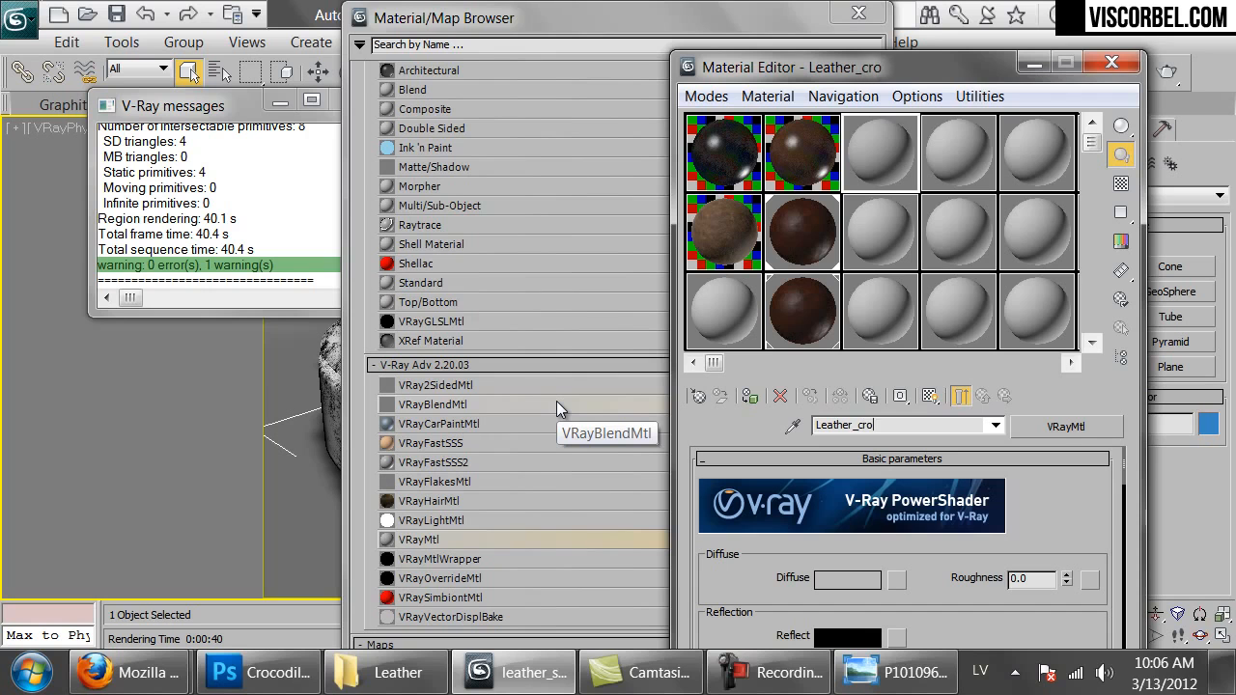
type("codile")
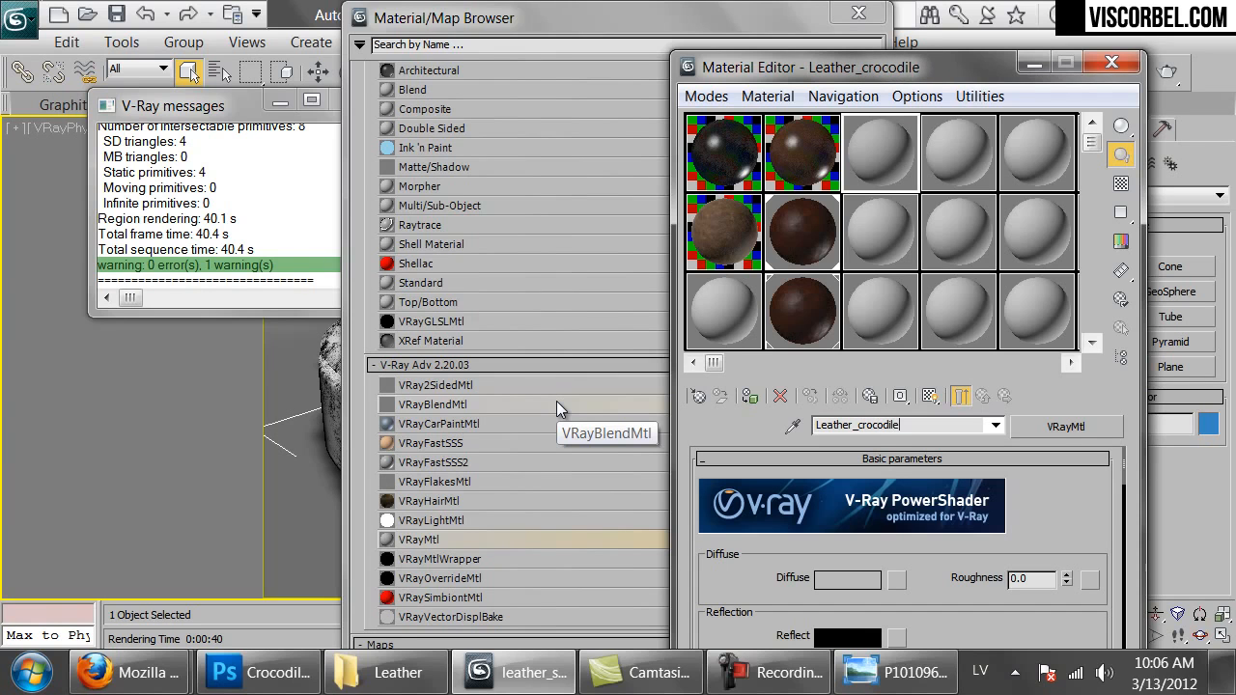
Step: Load Crocodile_brown.png from the Leather textures folder as the material's diffuse bitmap
left_click(896, 579)
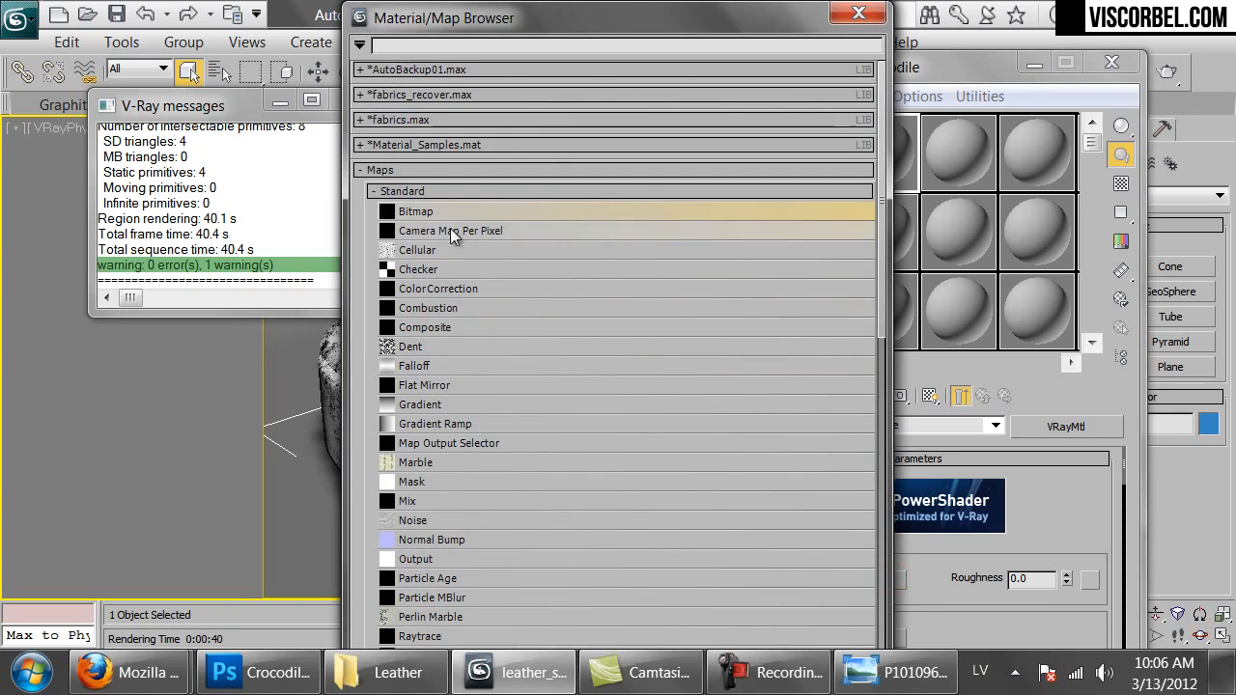
double_click(430, 214)
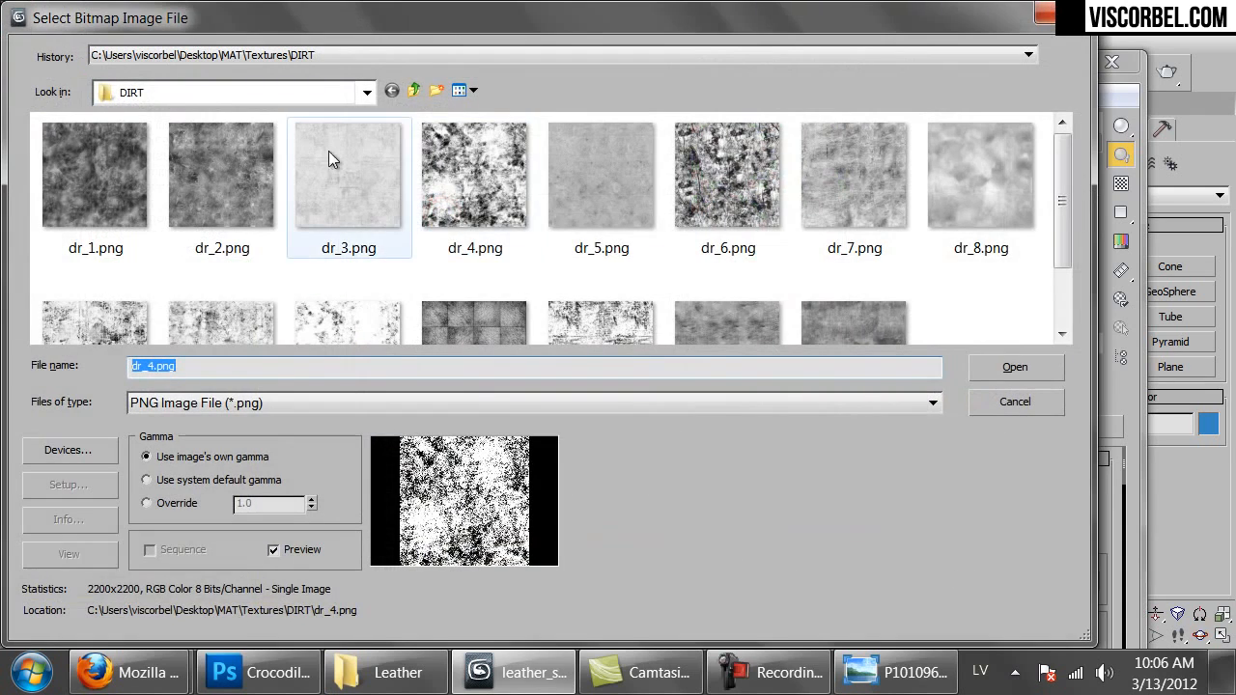
left_click(415, 90)
double_click(144, 196)
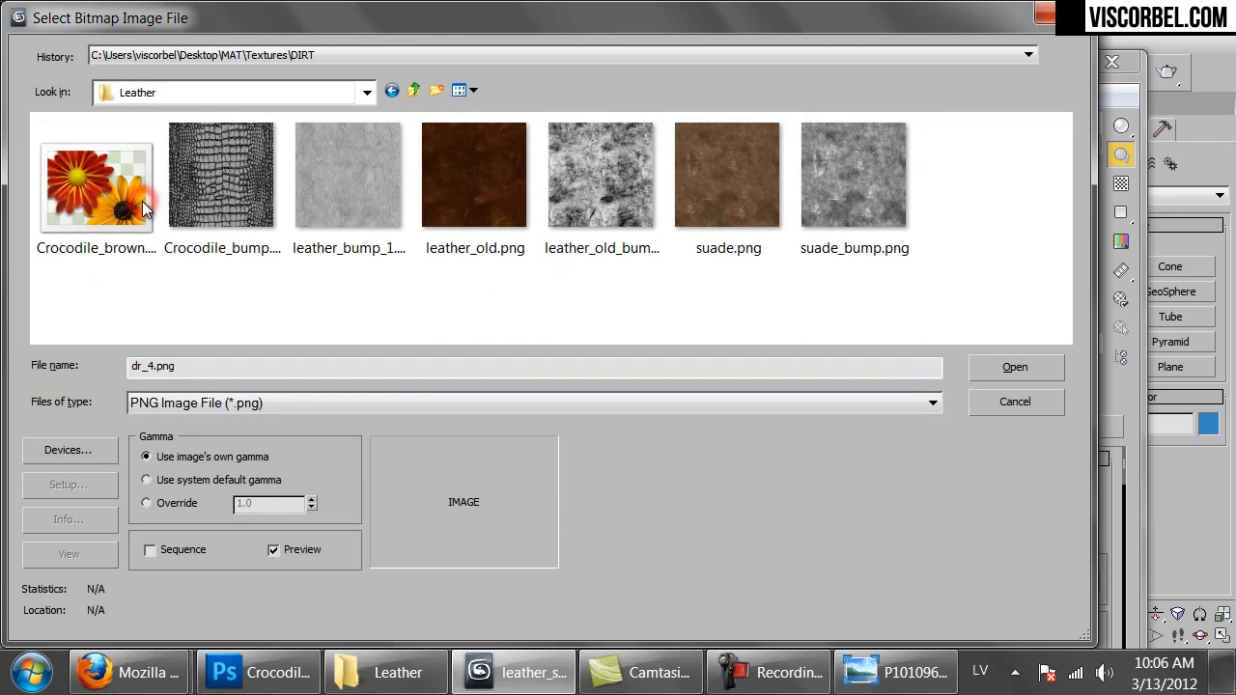
left_click(131, 188)
double_click(130, 188)
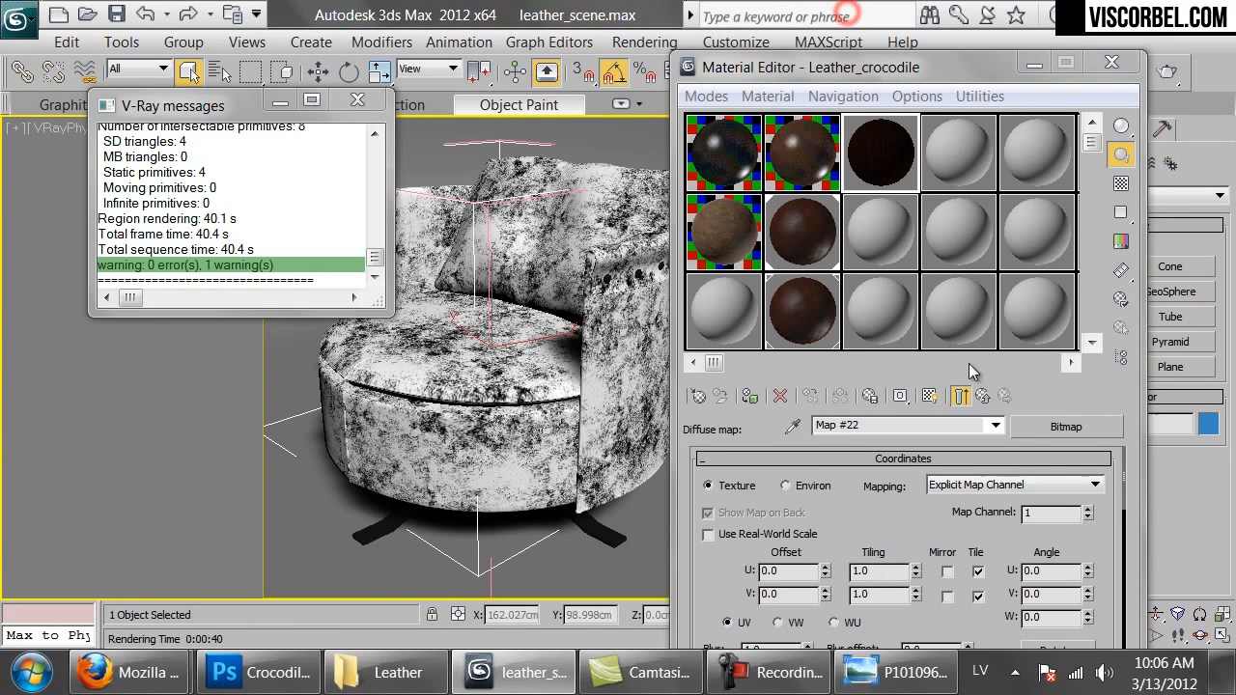
Step: Show the brown diffuse texture in the viewport and assign the Leather_crocodile material to the armchair
left_click(930, 396)
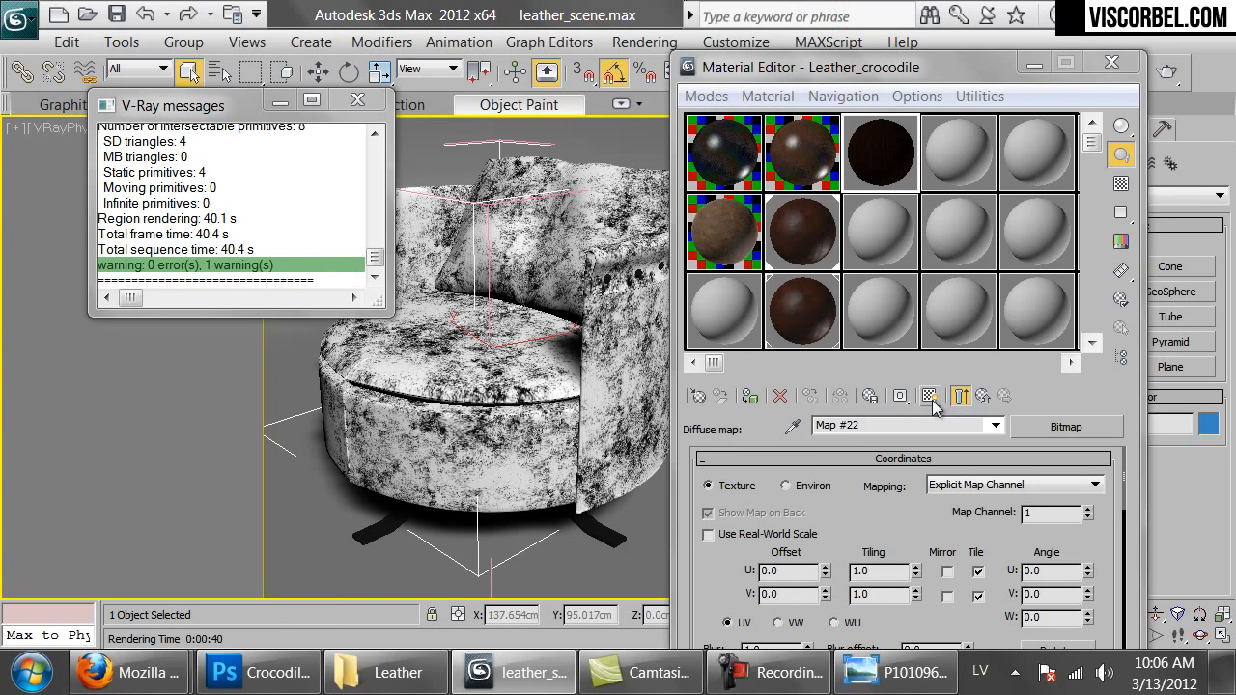
left_click_drag(883, 143, 649, 406)
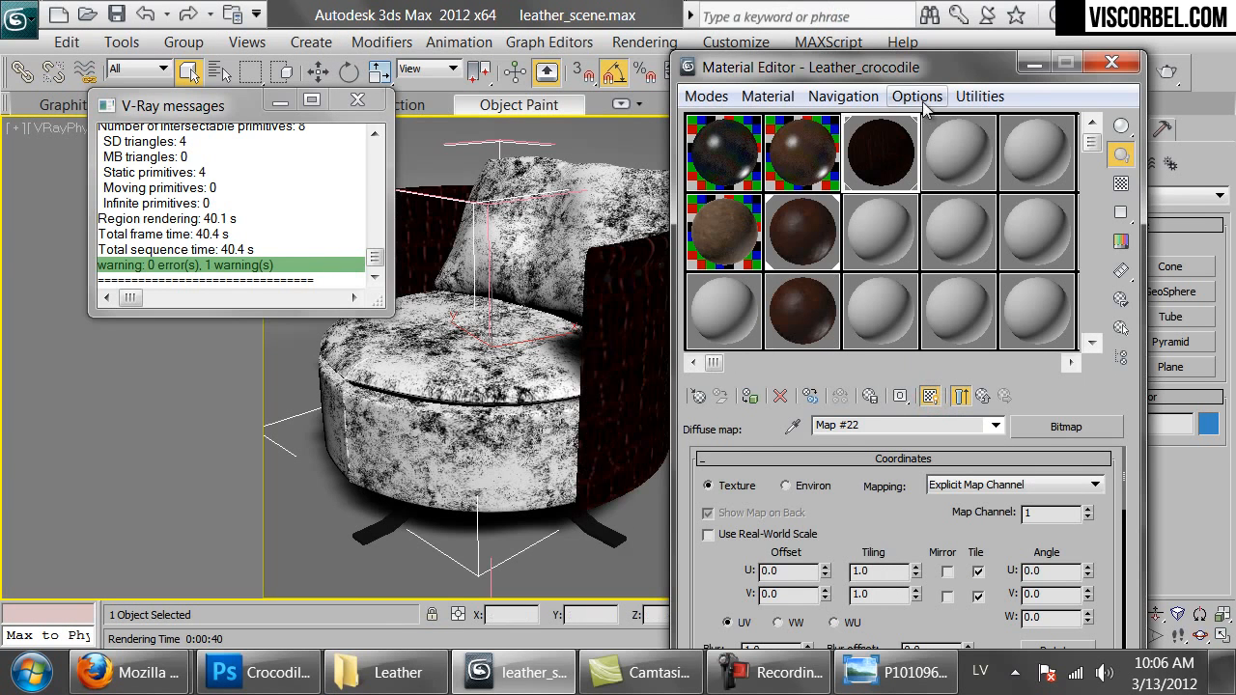
Step: Set the diffuse bitmap's U and V tiling to 2.0 and return to the parent material
double_click(881, 570)
type("2")
key("Tab")
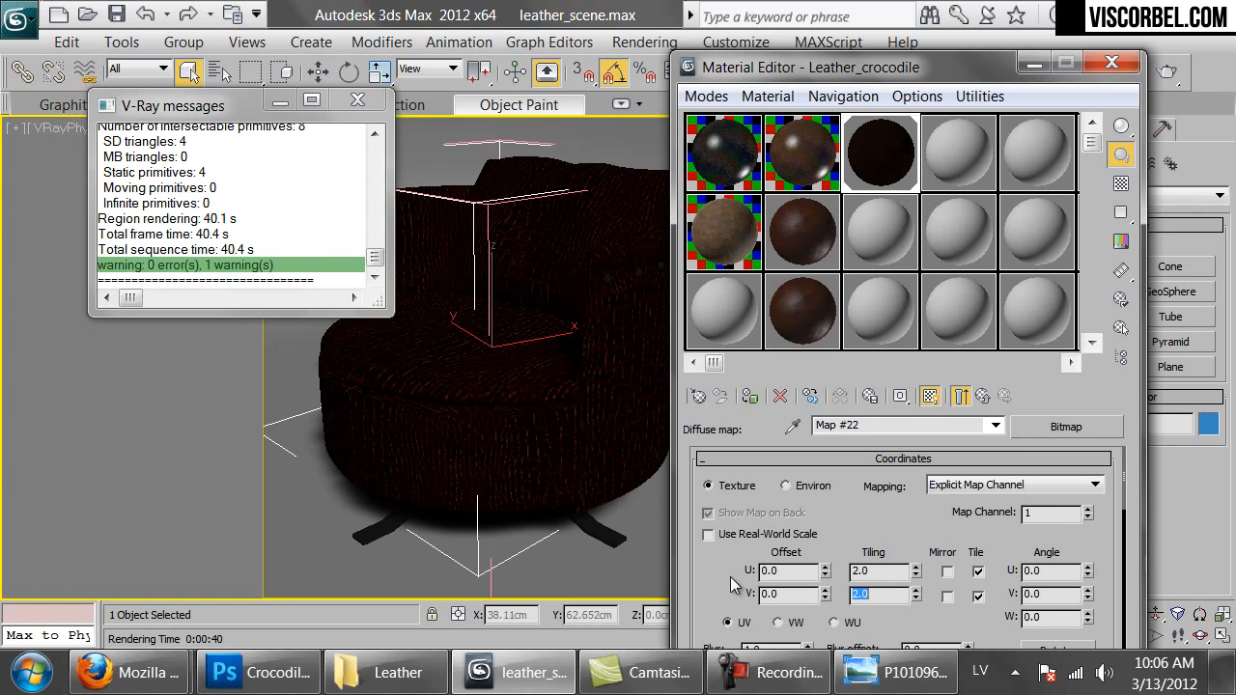
left_click(982, 396)
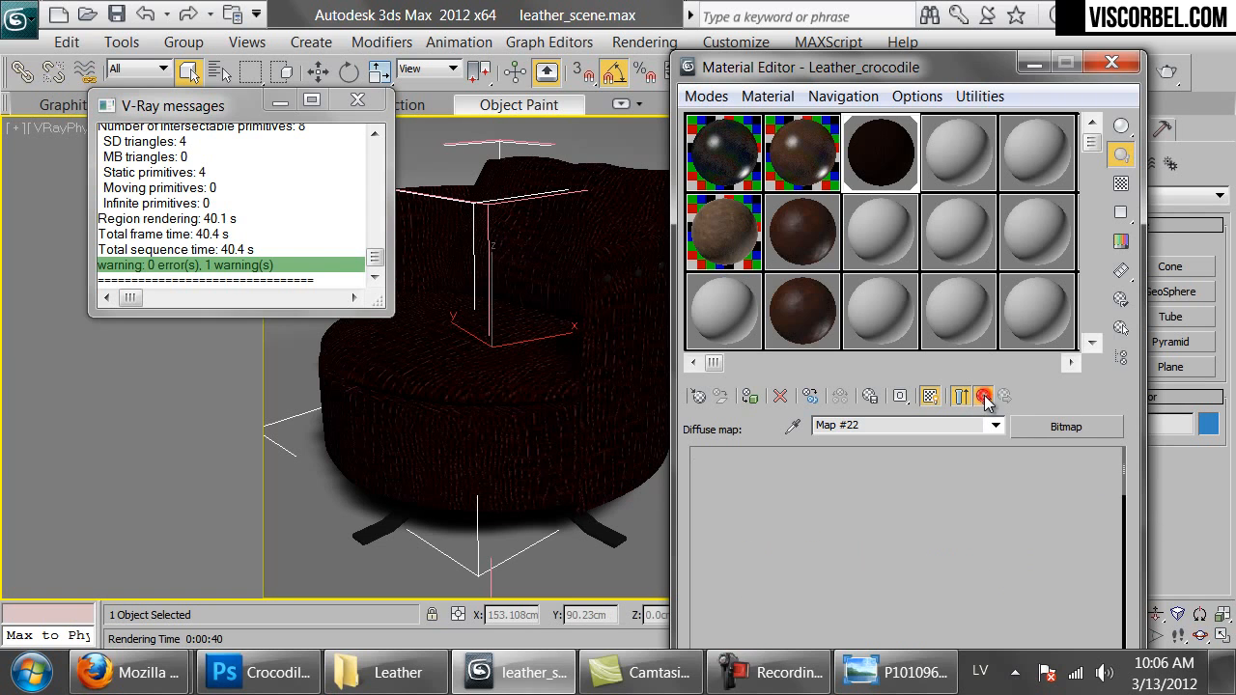
Step: Load Crocodile_bump.png as the material's bump bitmap and set its U and V tiling to 2.0
scroll(934, 618, "down", 6)
scroll(898, 608, "down", 5)
left_click(839, 494)
left_click_drag(752, 584, 747, 370)
left_click(911, 553)
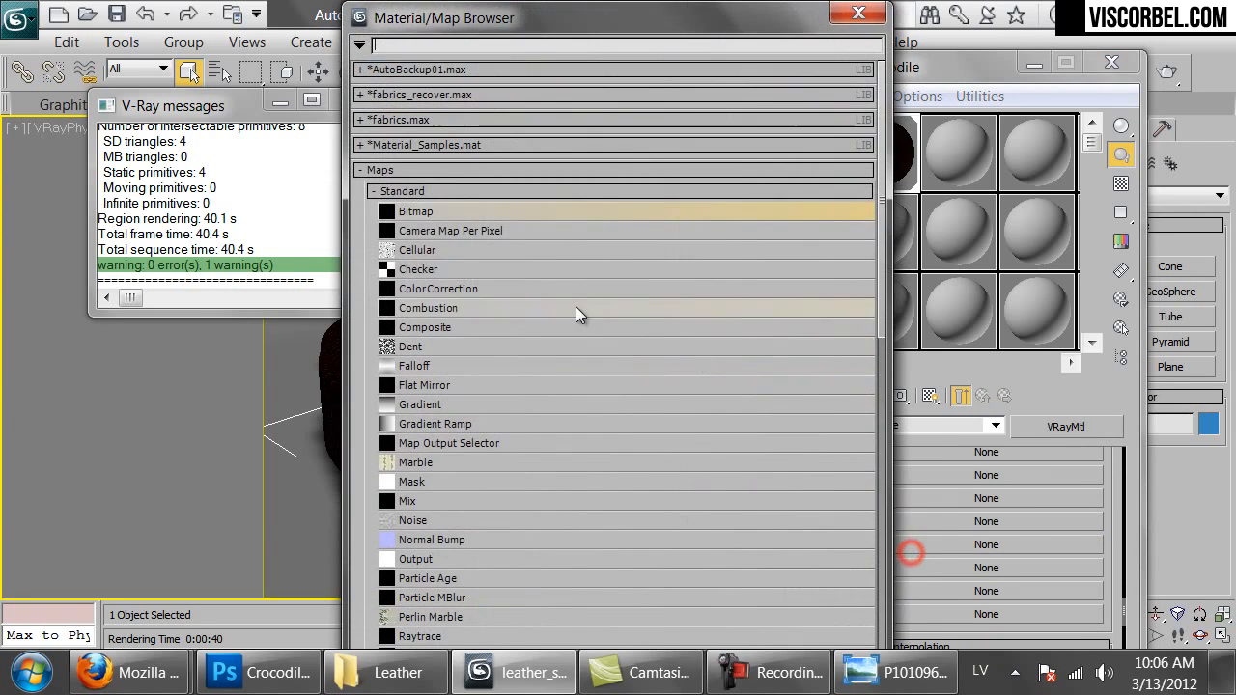
double_click(417, 212)
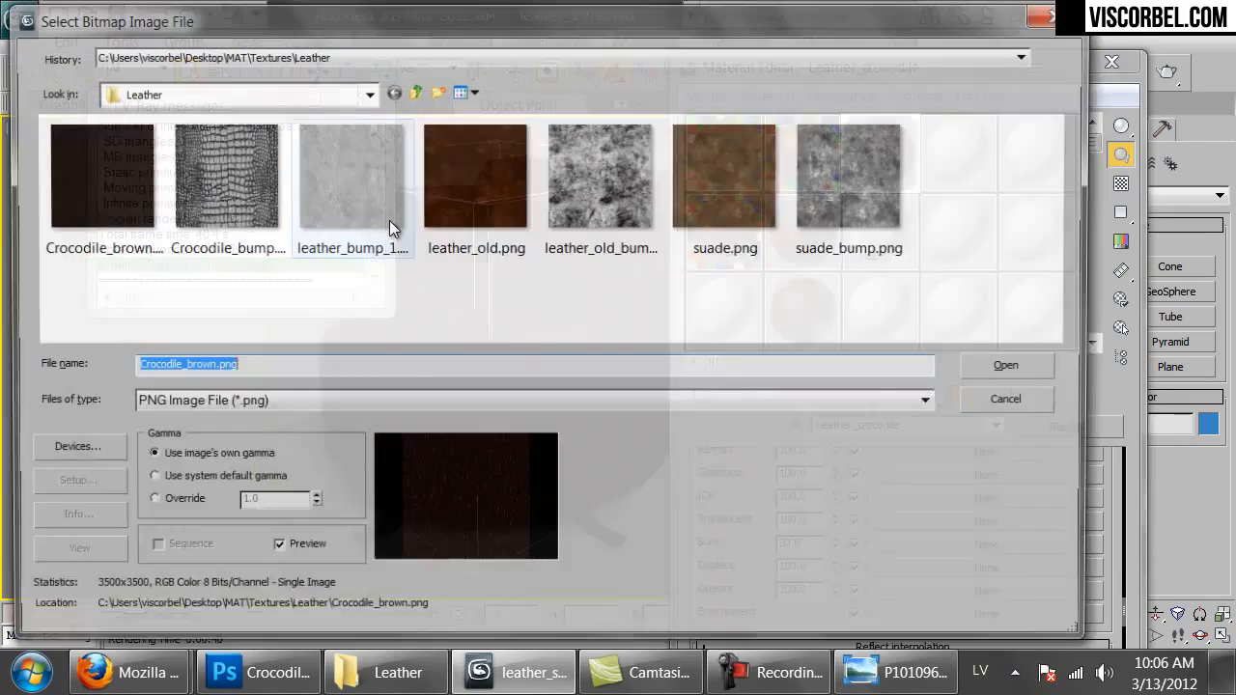
left_click(206, 201)
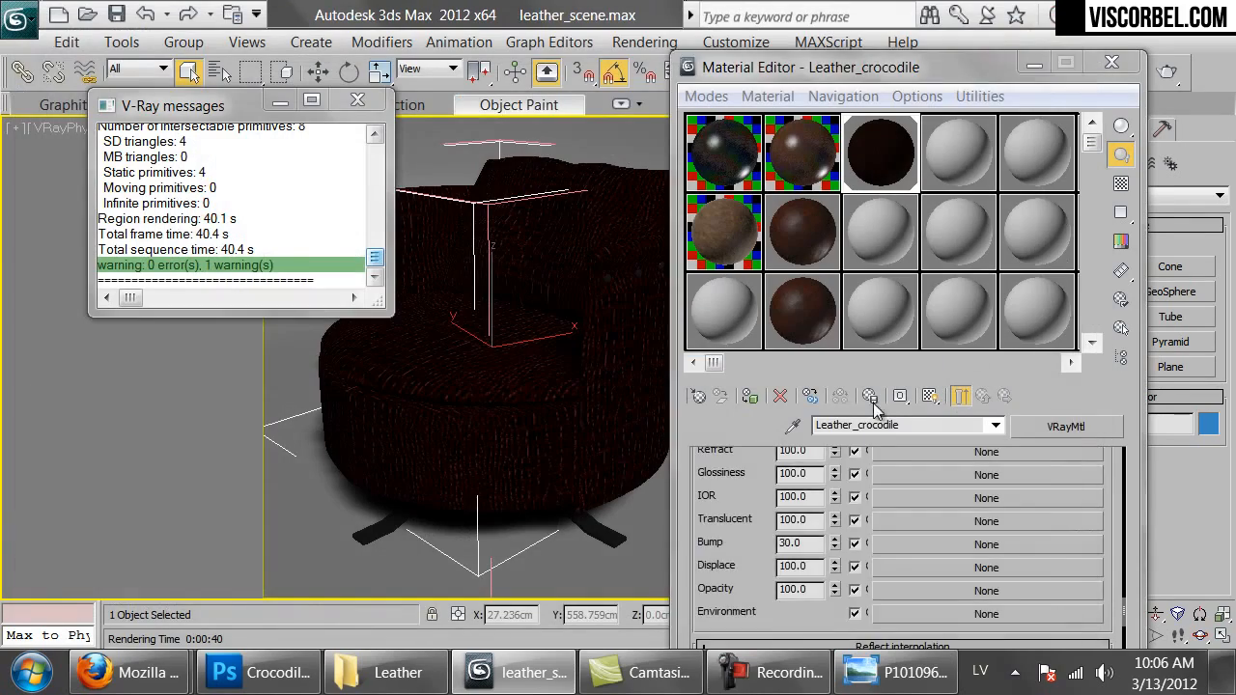
type("2")
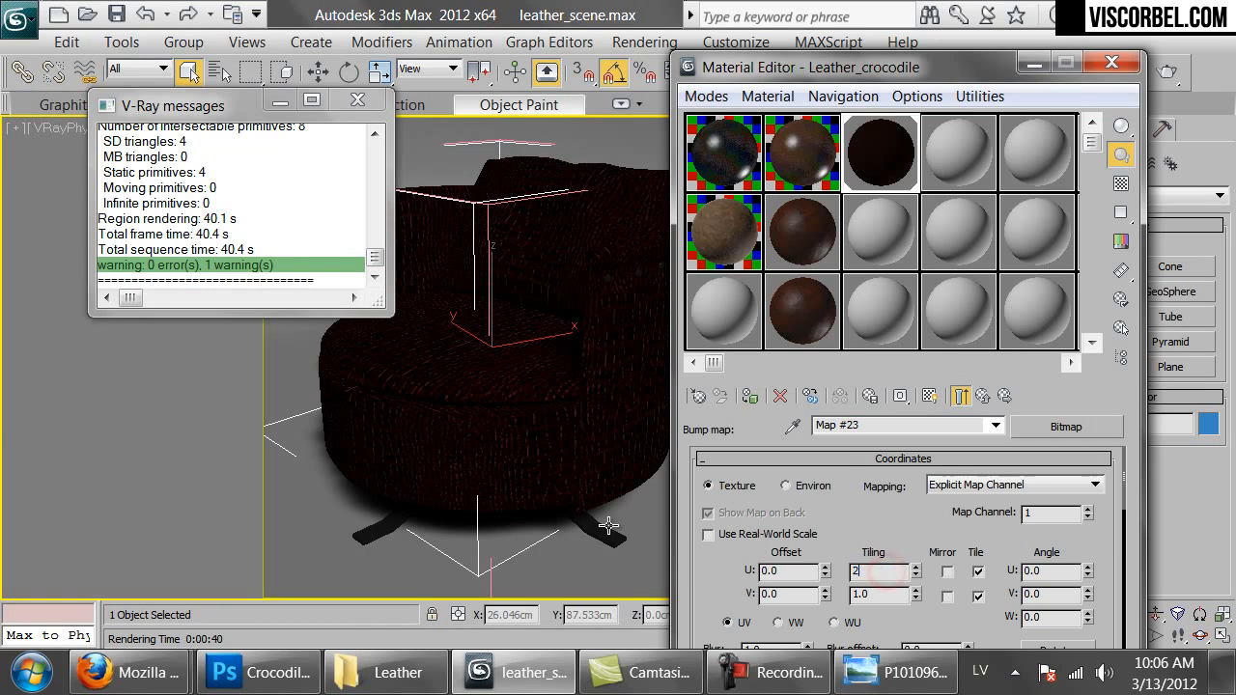
key("Tab")
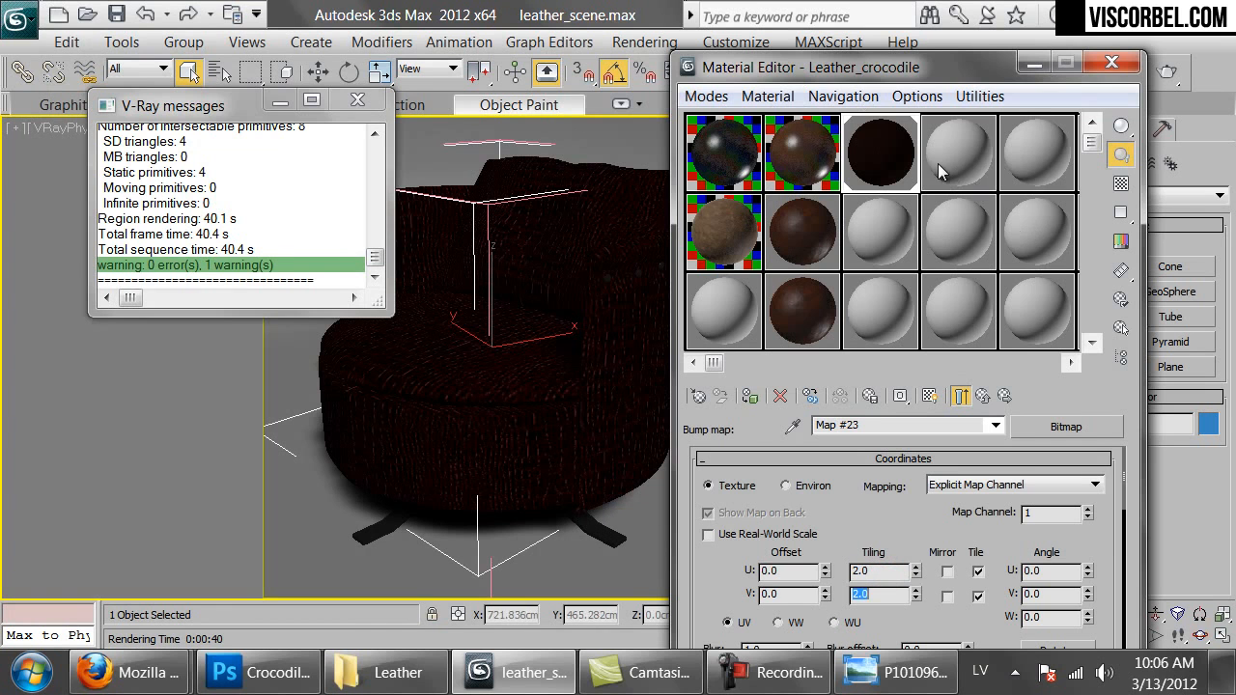
Step: Open the enlarged preview of the crocodile material and set its bump amount to 80
double_click(874, 149)
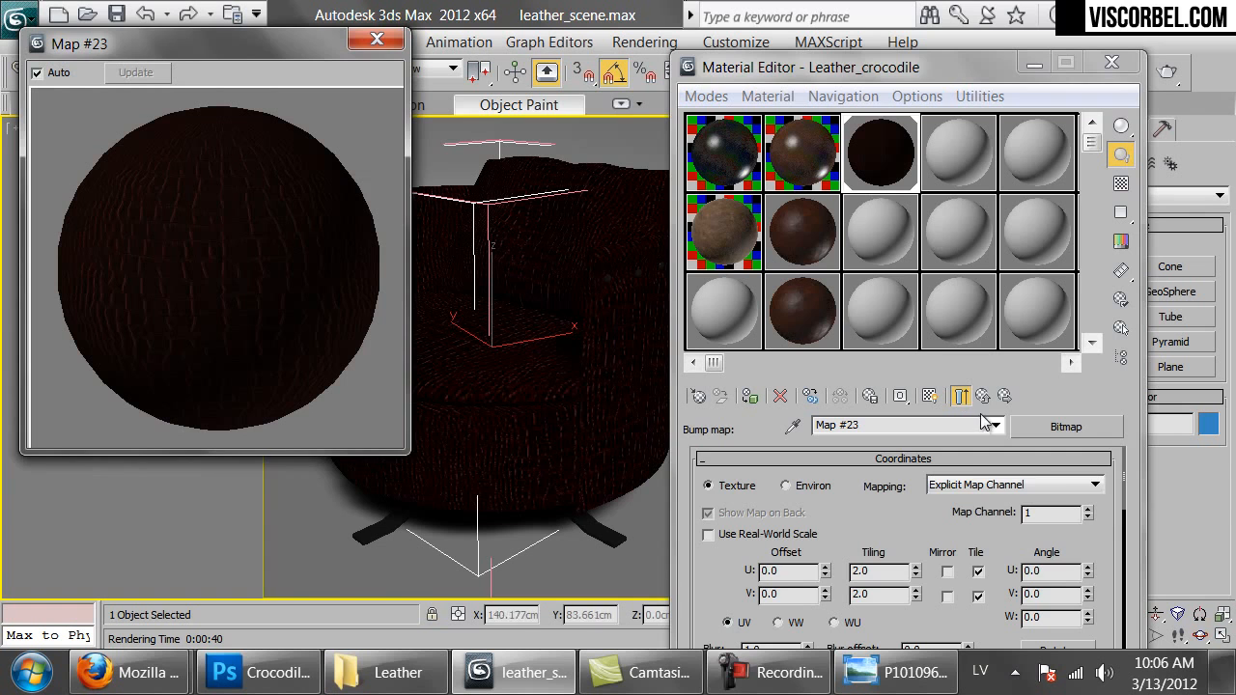
left_click(982, 395)
double_click(800, 543)
type("80")
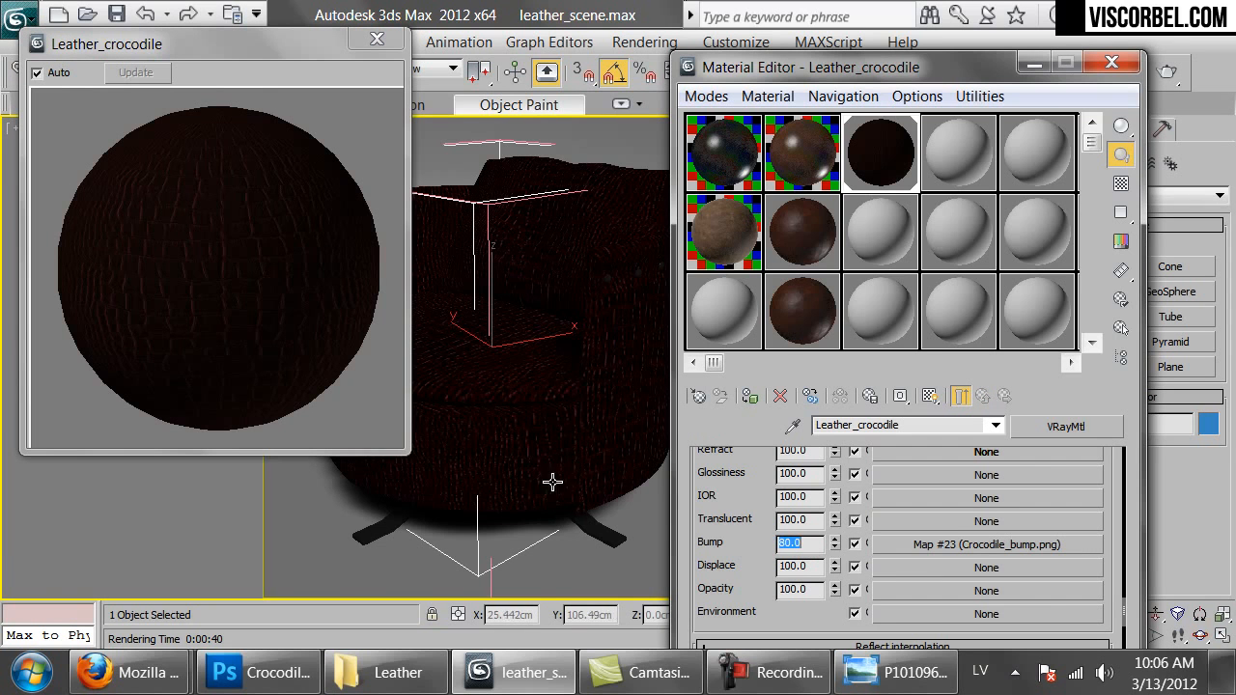
Step: Examine the crocodile leather reference photo cl_front_am_1.jpg for its reflections, and return to 3ds Max
left_click(382, 672)
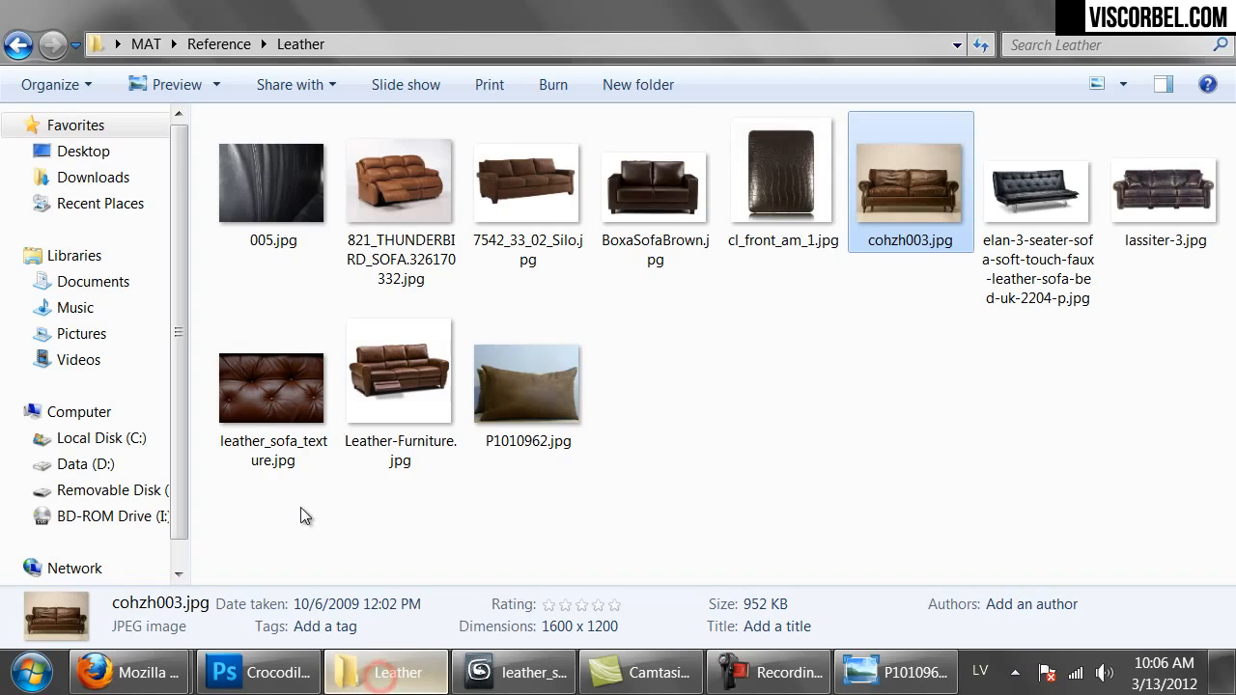
left_click(772, 240)
double_click(769, 240)
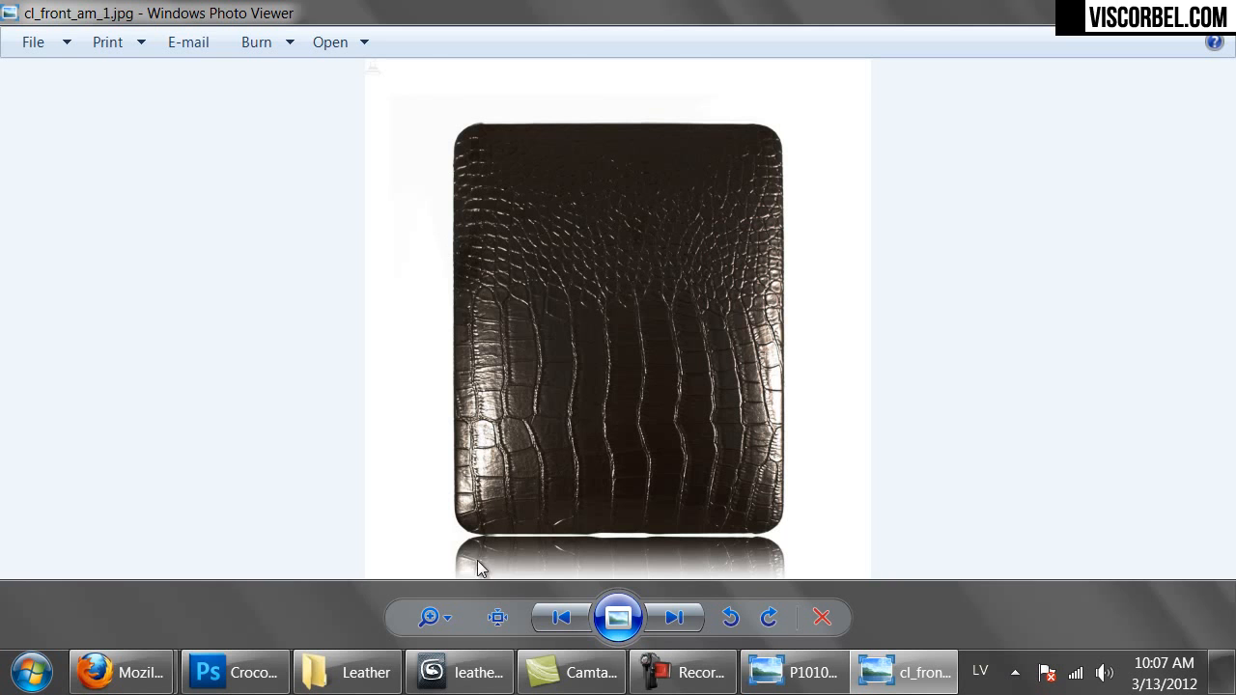
left_click(463, 673)
Step: Set the material's reflection color to a neutral grey with value 65
left_click_drag(743, 525, 807, 582)
scroll(807, 582, "up", 10)
left_click(842, 531)
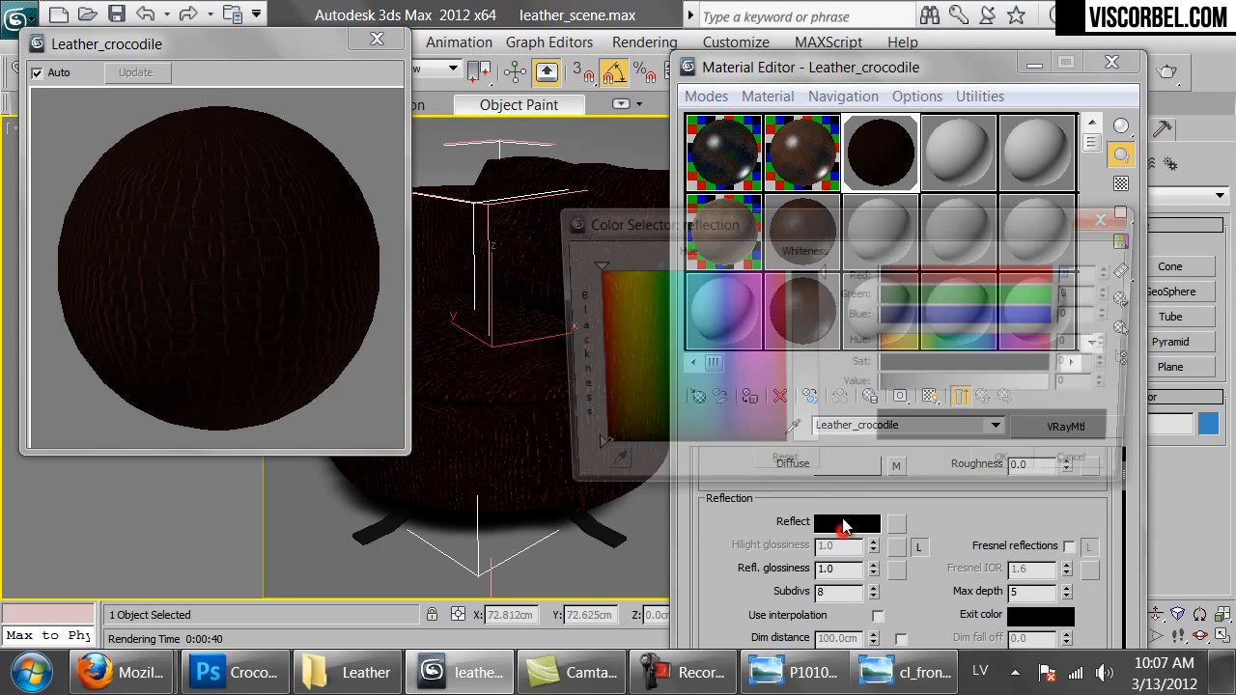
left_click_drag(896, 384, 926, 386)
left_click(1015, 471)
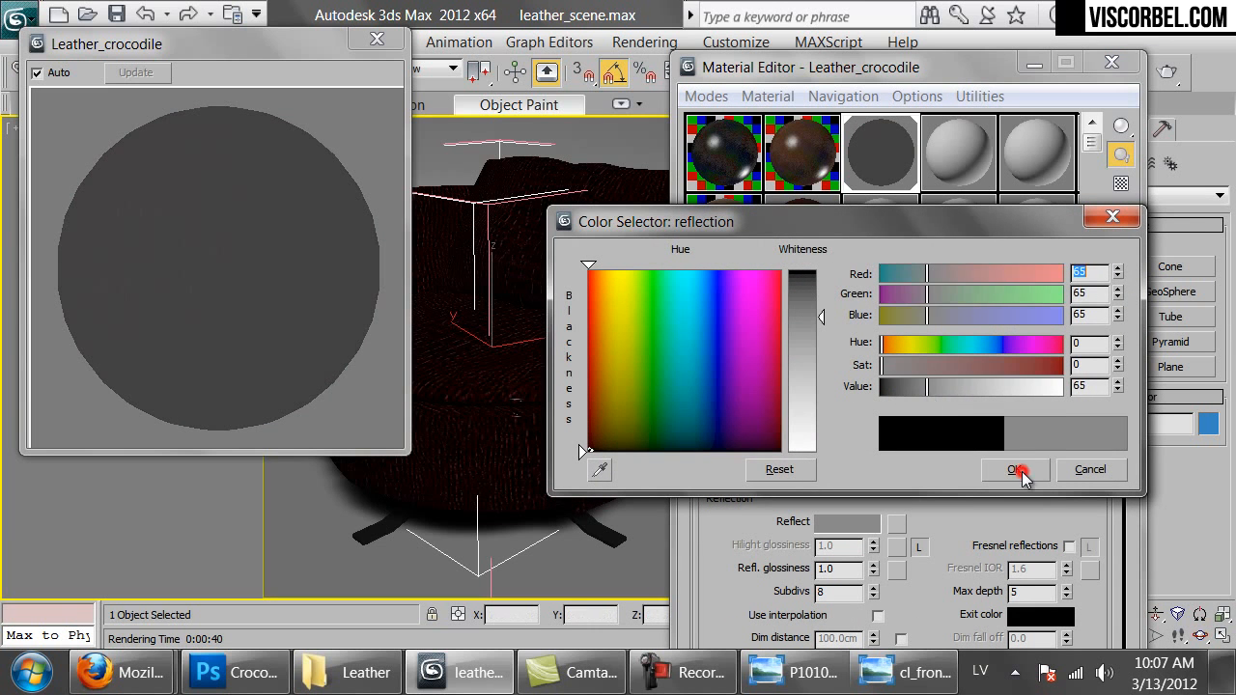
Step: Enable Fresnel reflections, unlock the Fresnel IOR and set it to 3.5
left_click(1067, 546)
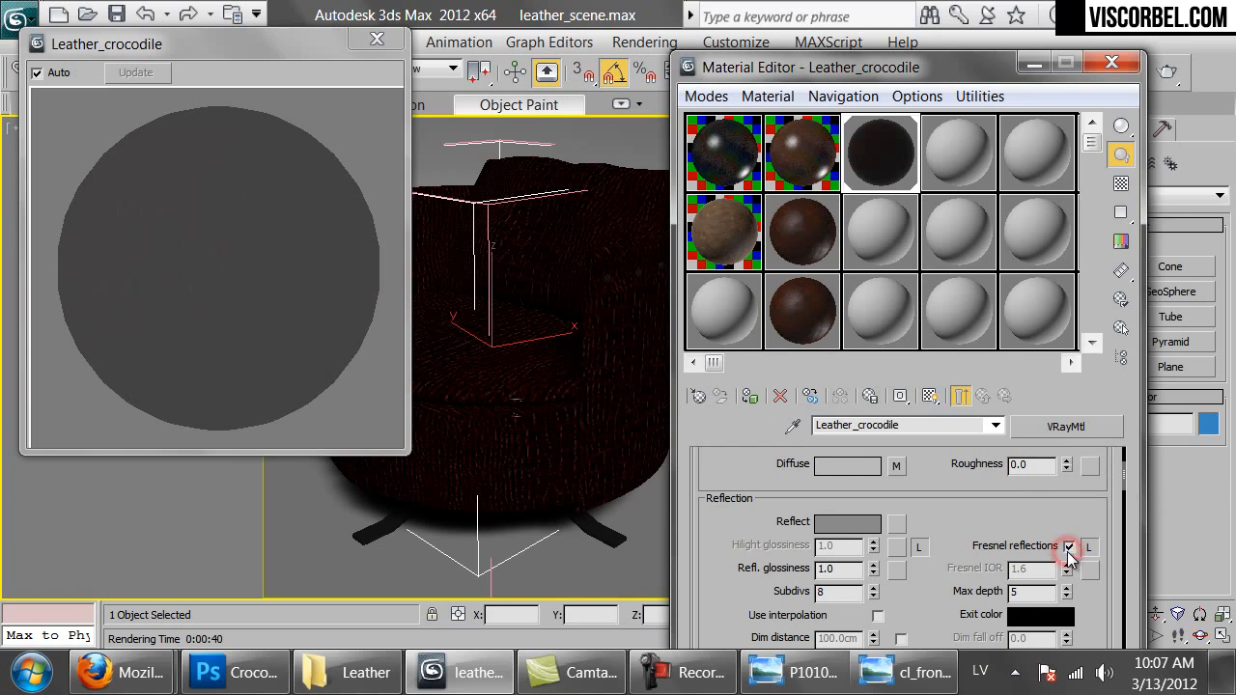
double_click(1041, 571)
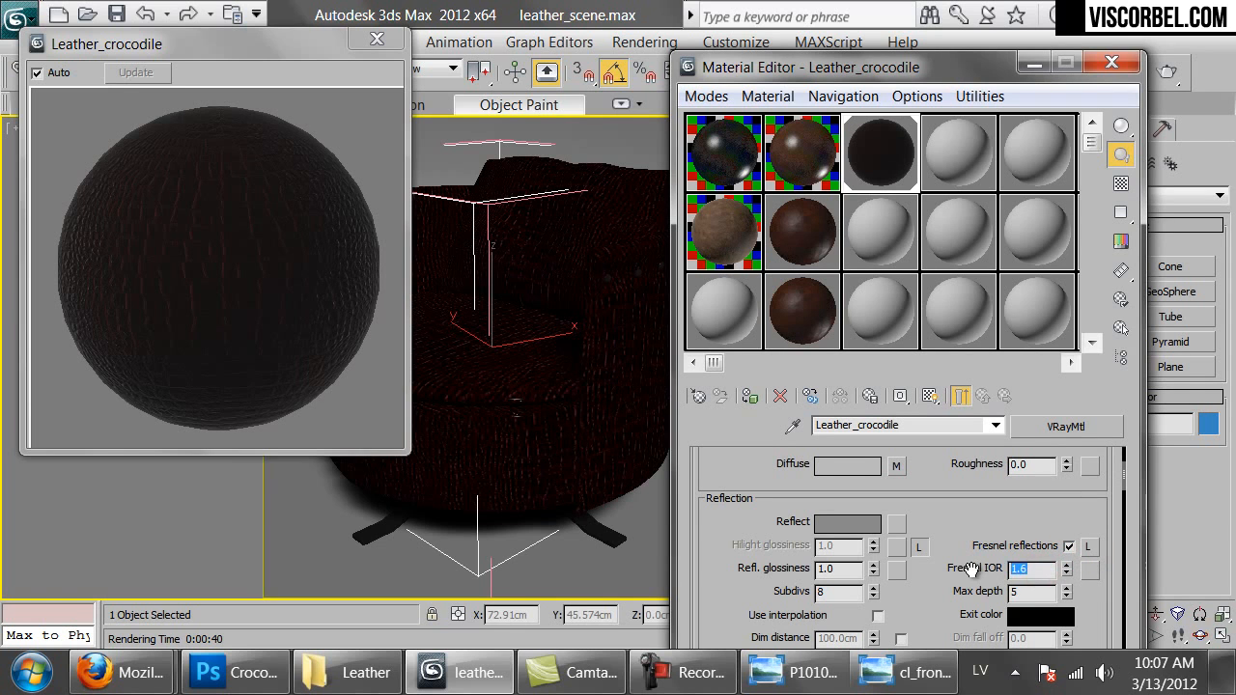
key("Return")
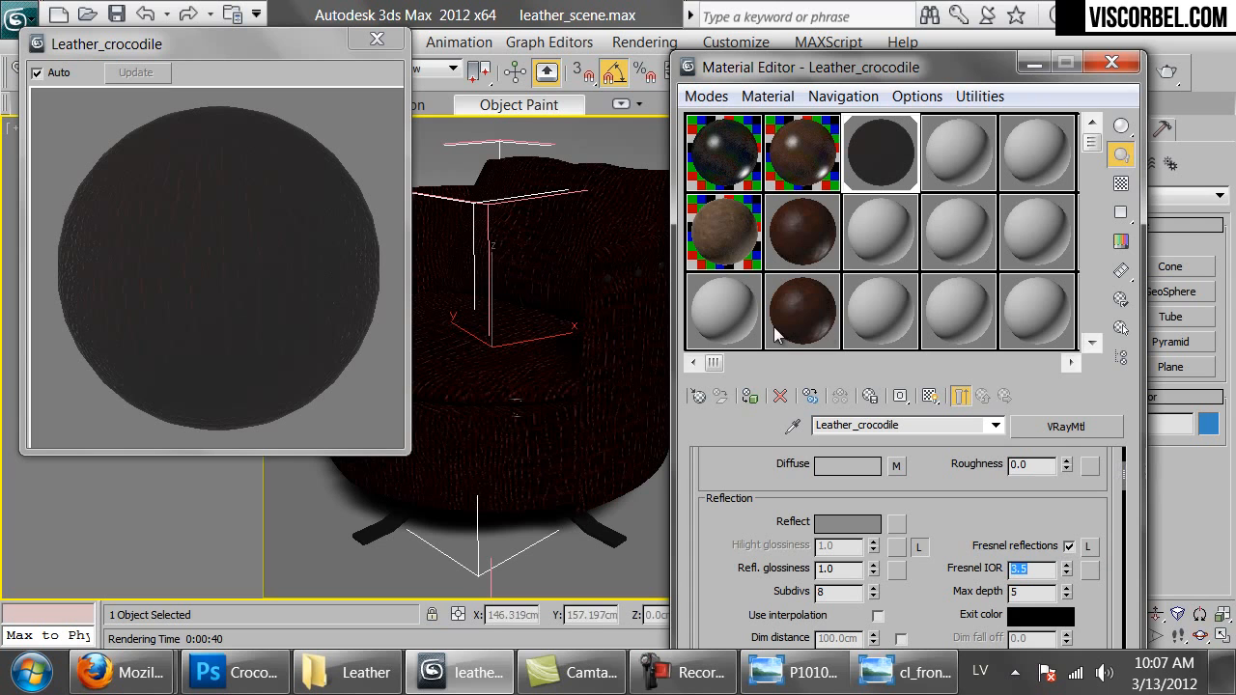
Step: Set the reflection glossiness to 0.85 and show the checkered background behind the material sample
left_click_drag(874, 574, 876, 586)
scroll(926, 588, "down", 3)
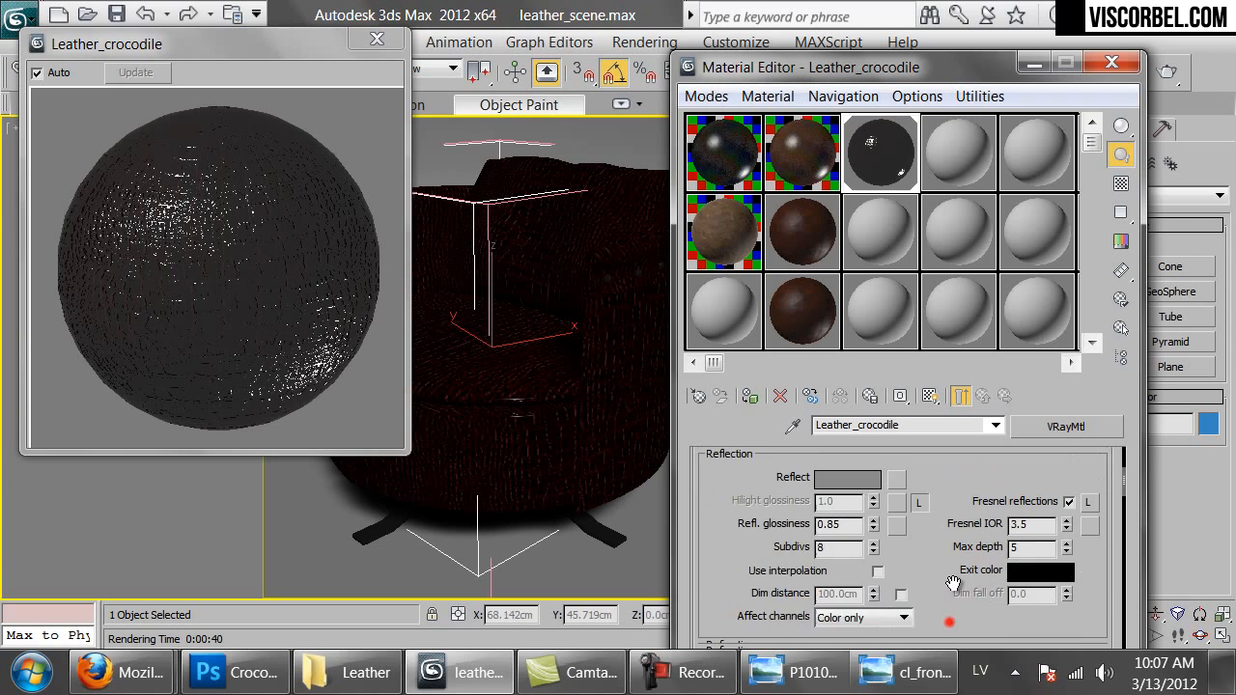
scroll(937, 618, "up", 3)
left_click(1121, 183)
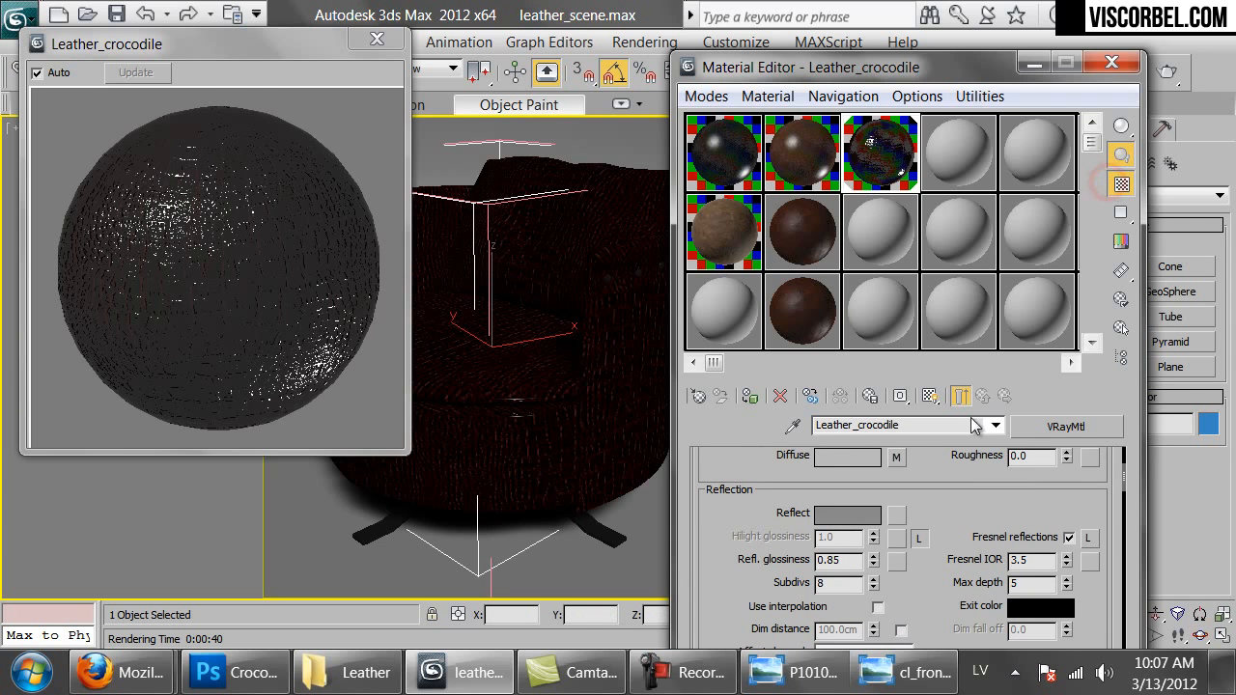
Step: Darken the material's reflection color to a neutral grey with value 15
left_click(857, 523)
left_click_drag(919, 386, 890, 388)
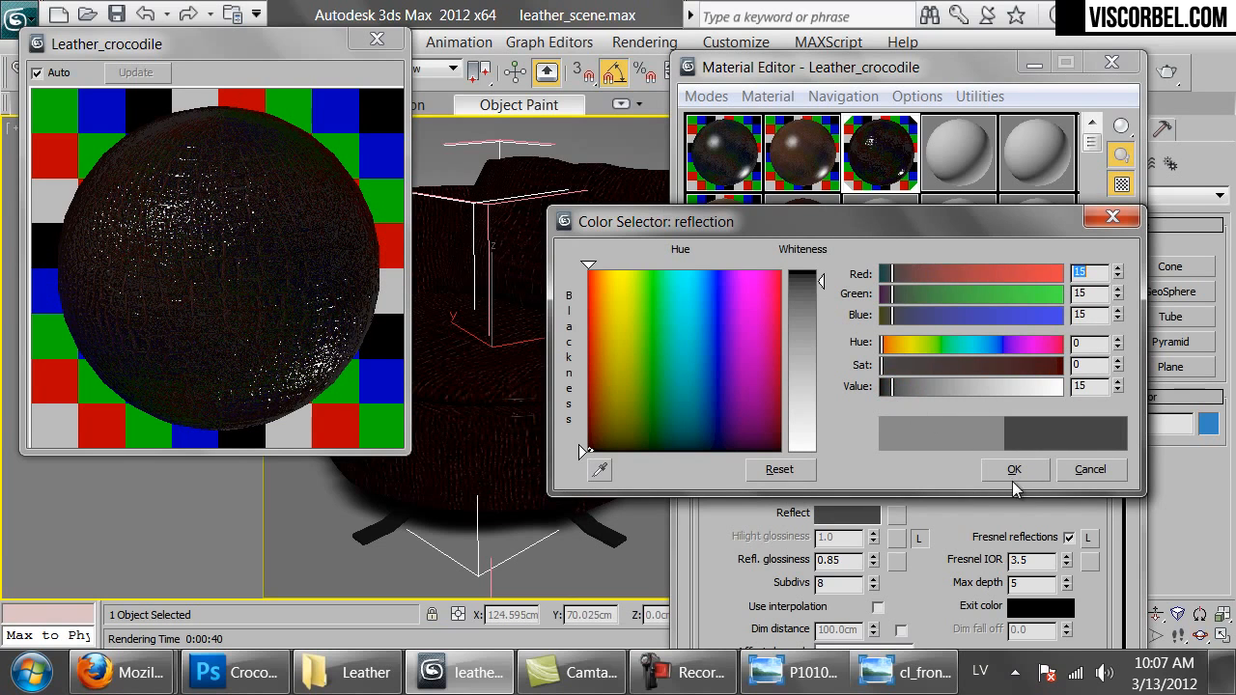
left_click(1013, 469)
Step: Set the crocodile material's bump amount to 30
scroll(937, 486, "down", 6)
scroll(983, 532, "down", 8)
double_click(801, 461)
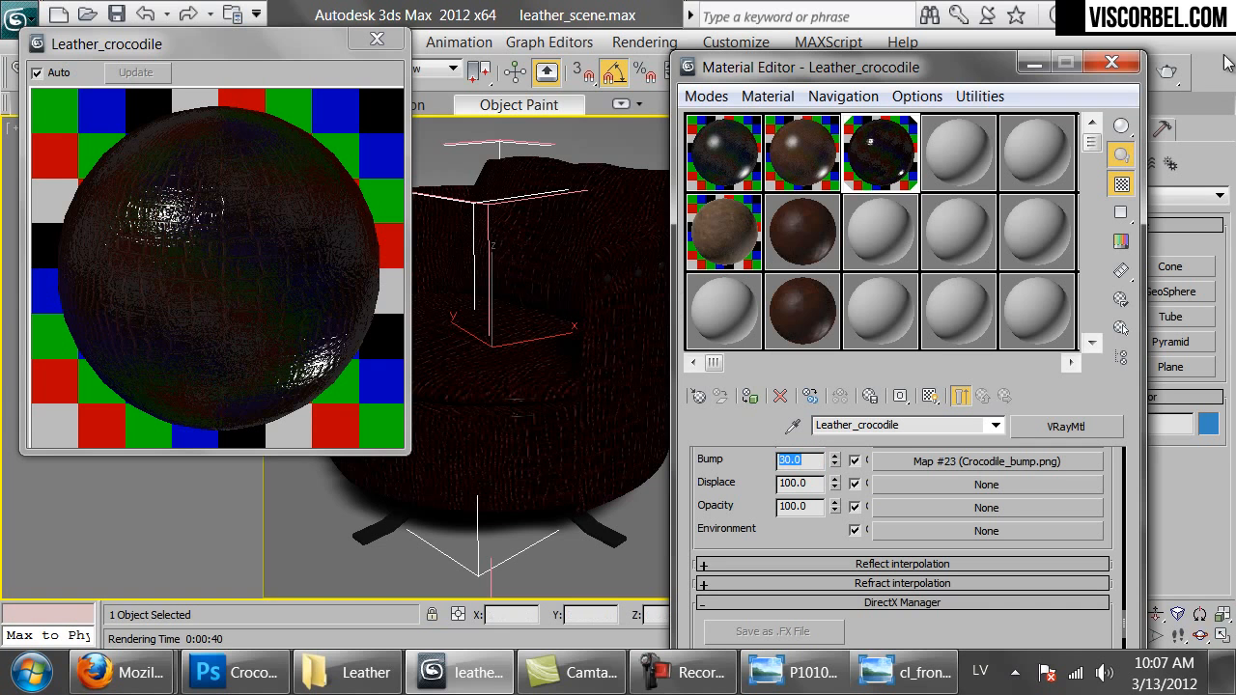
Step: Start a test render of the armchair and stop it partway through
left_click(1166, 71)
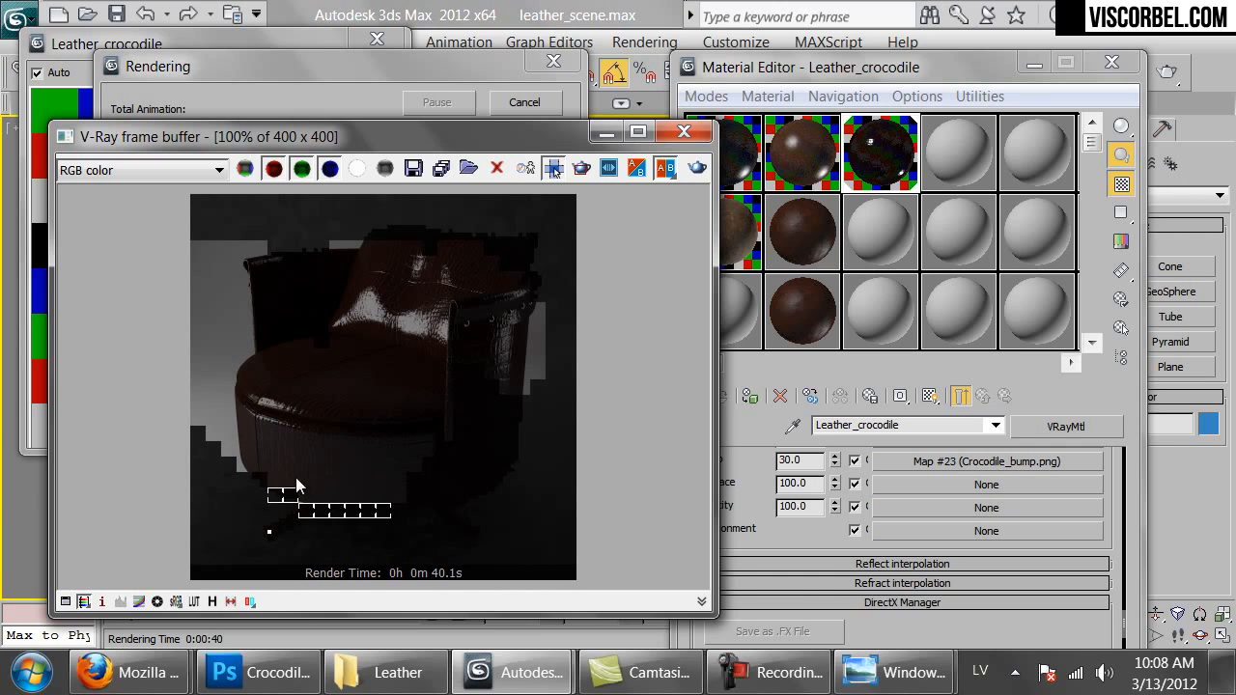
left_click(505, 104)
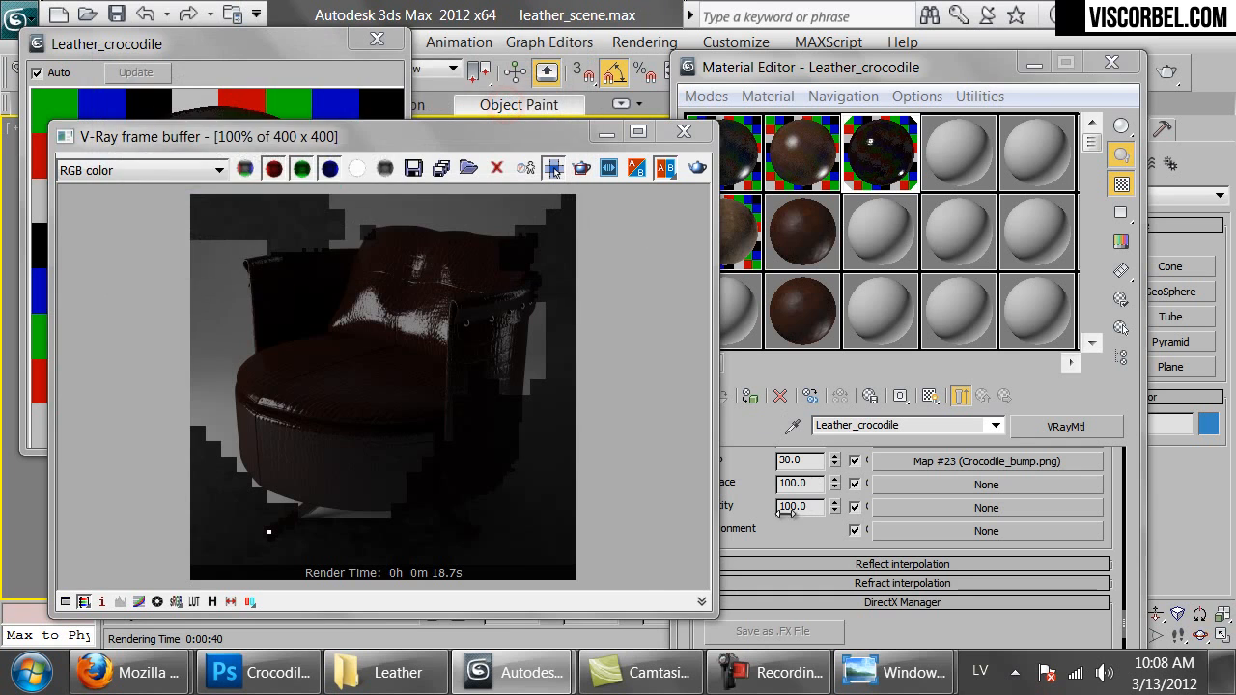
Step: Set the reflection glossiness to 0.8 and render the armchair
left_click(771, 522)
scroll(872, 546, "up", 8)
scroll(886, 587, "up", 5)
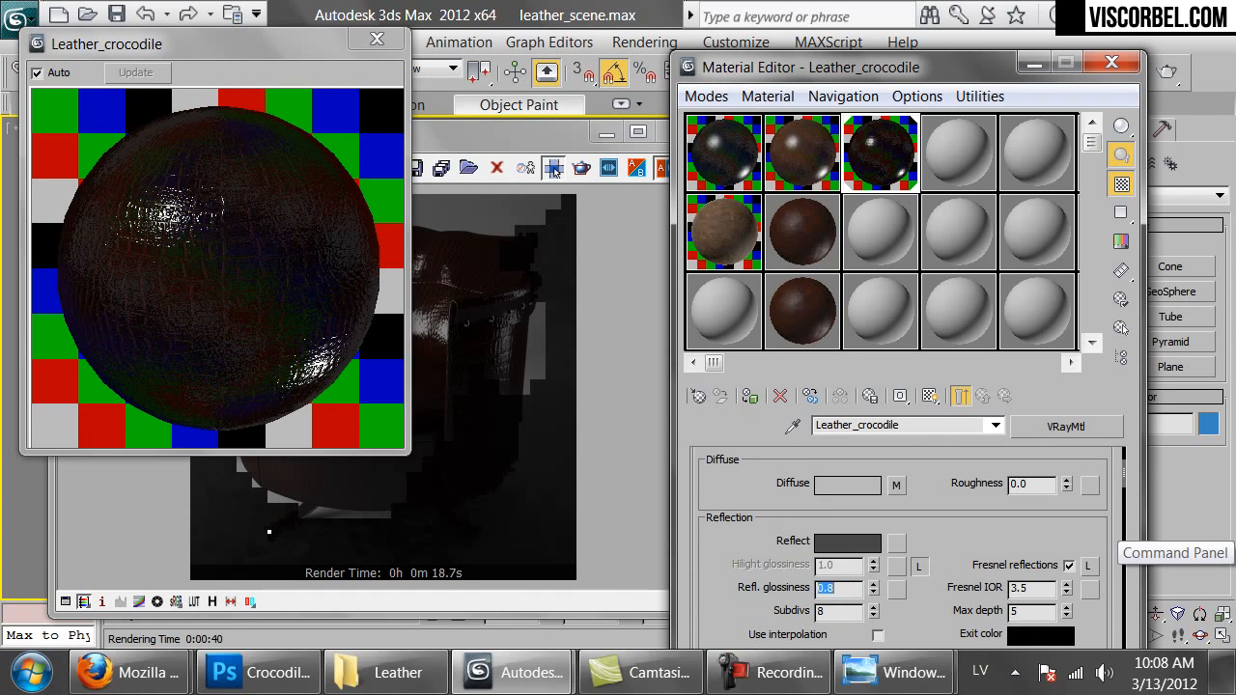
left_click(1166, 70)
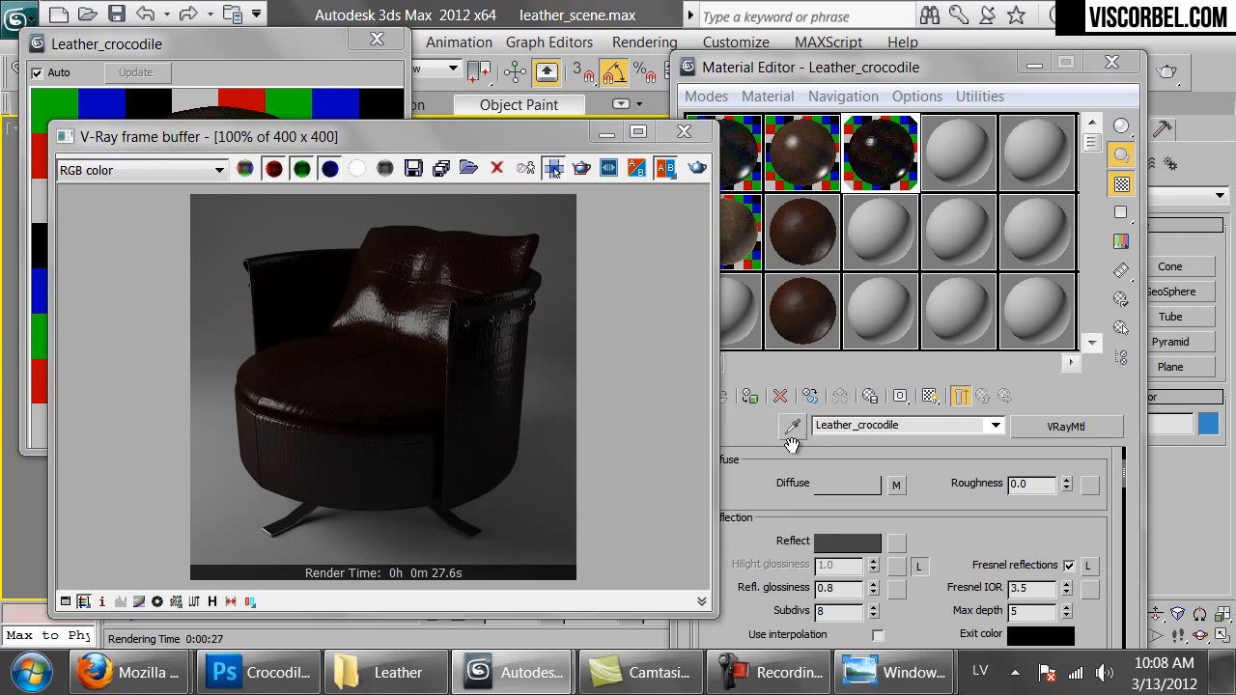
Step: Set the crocodile material's bump amount to 40
left_click(763, 580)
scroll(753, 573, "down", 10)
scroll(848, 525, "down", 6)
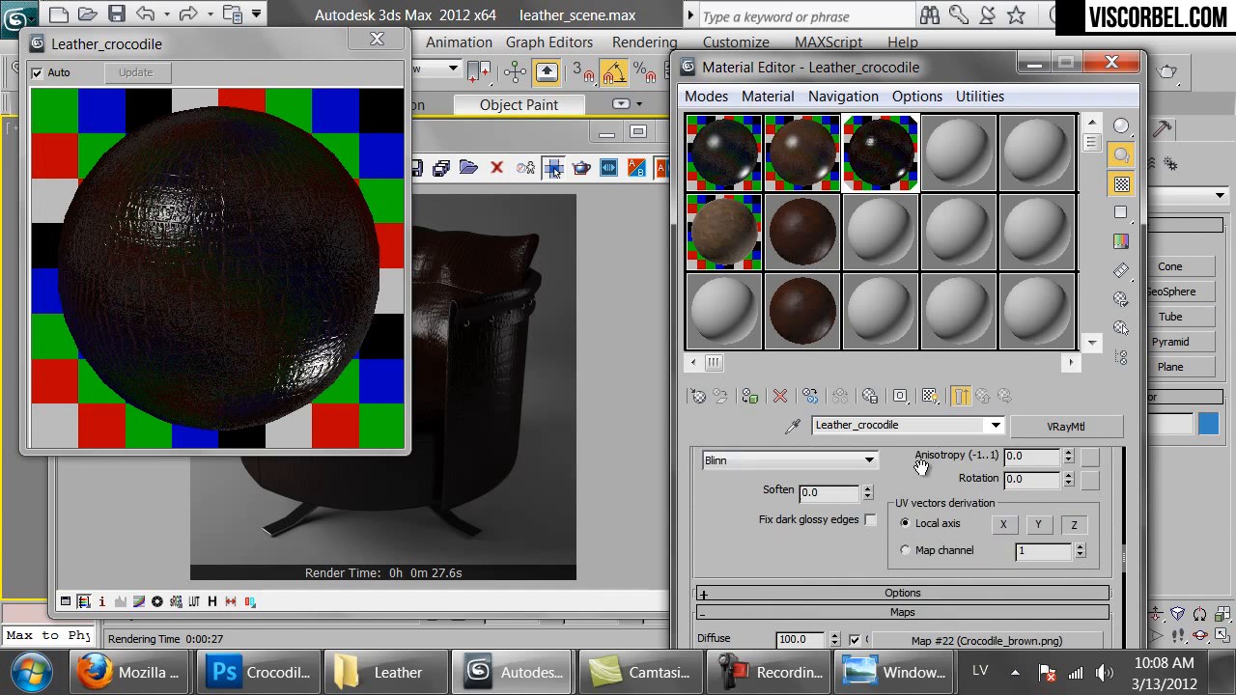
scroll(842, 524, "down", 6)
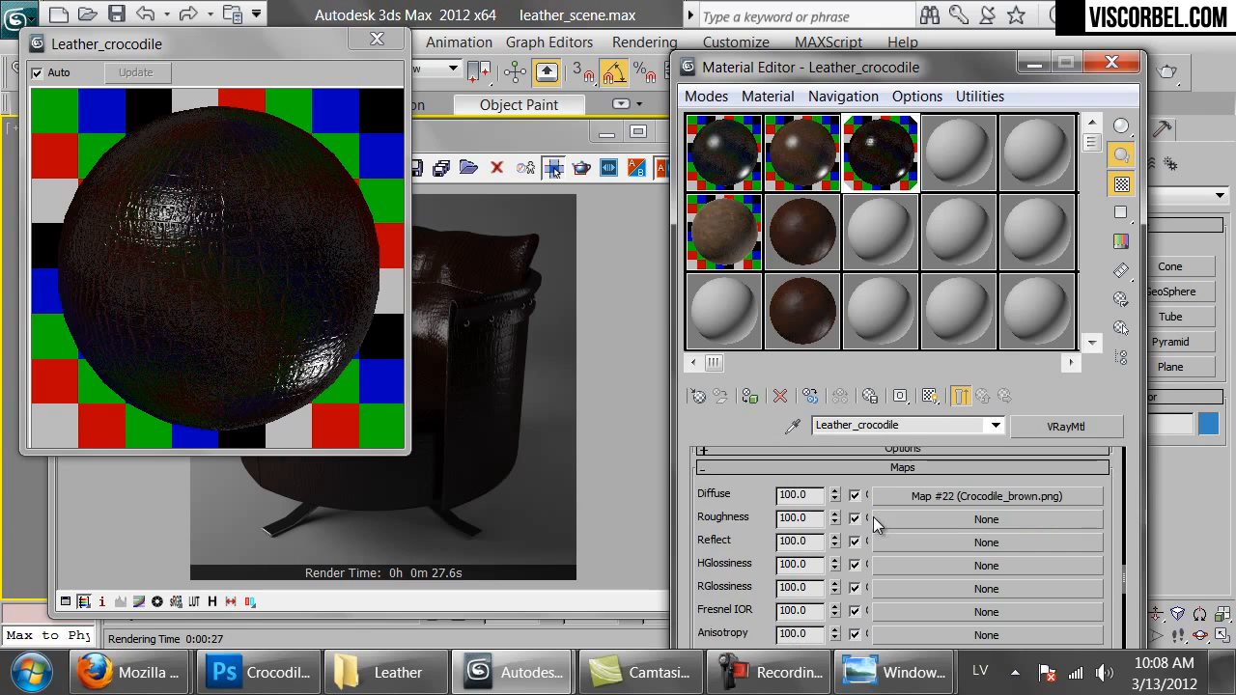
double_click(809, 628)
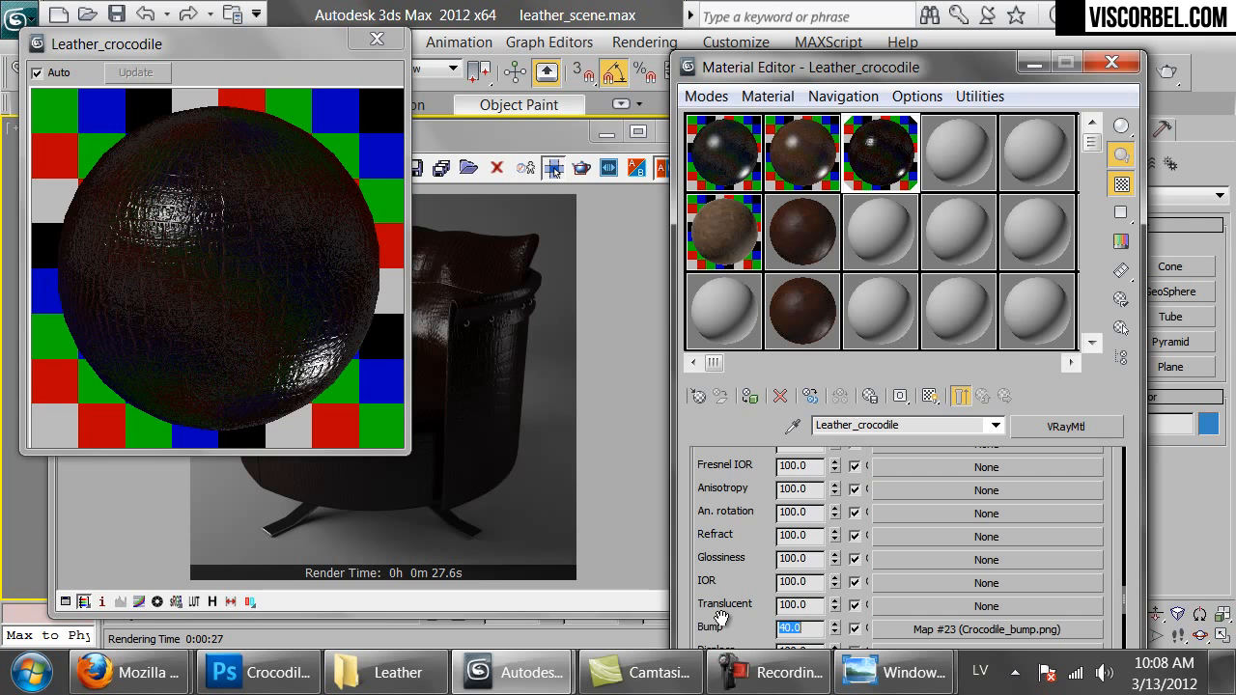
left_click(727, 476)
Step: Set the crocodile material's reflection glossiness to 0.76 and start a test render of the armchair
scroll(833, 541, "up", 10)
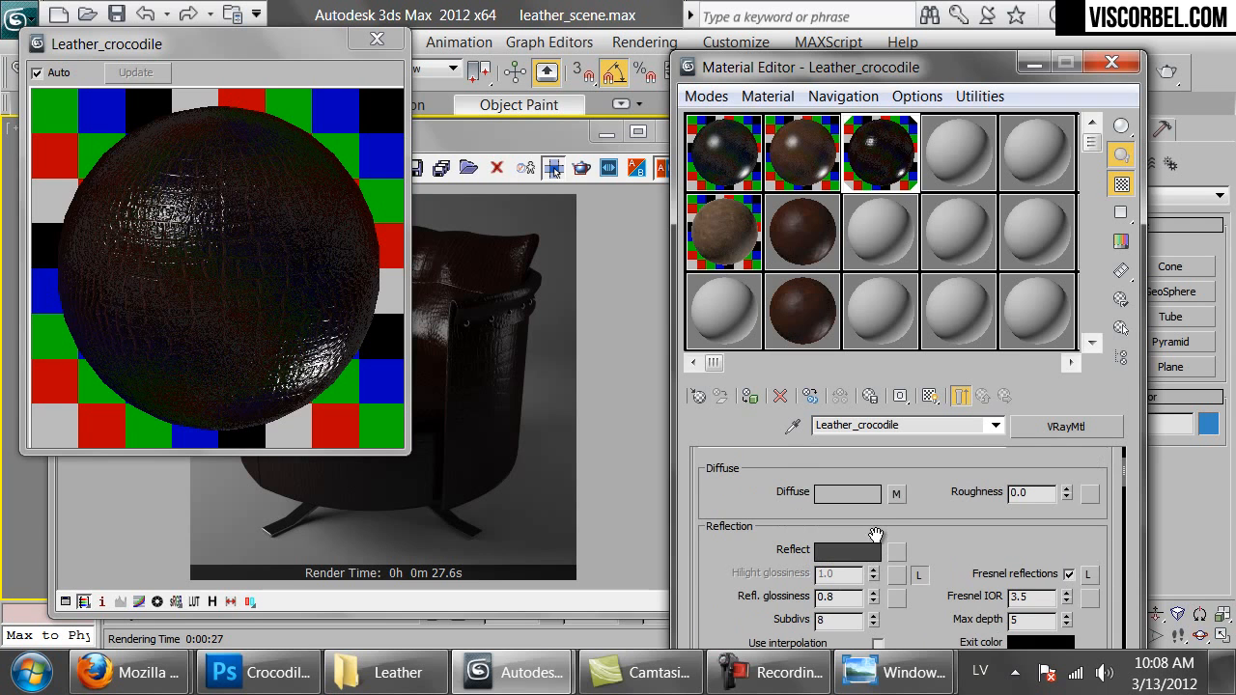
double_click(833, 599)
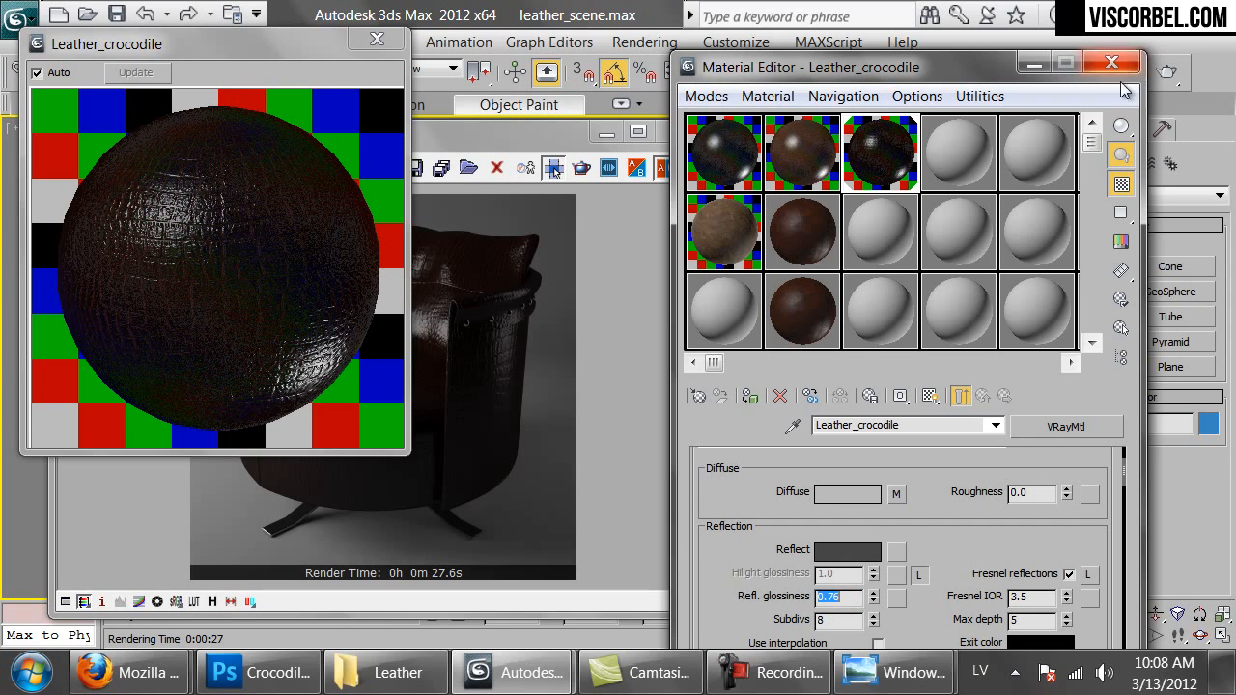
left_click(1167, 73)
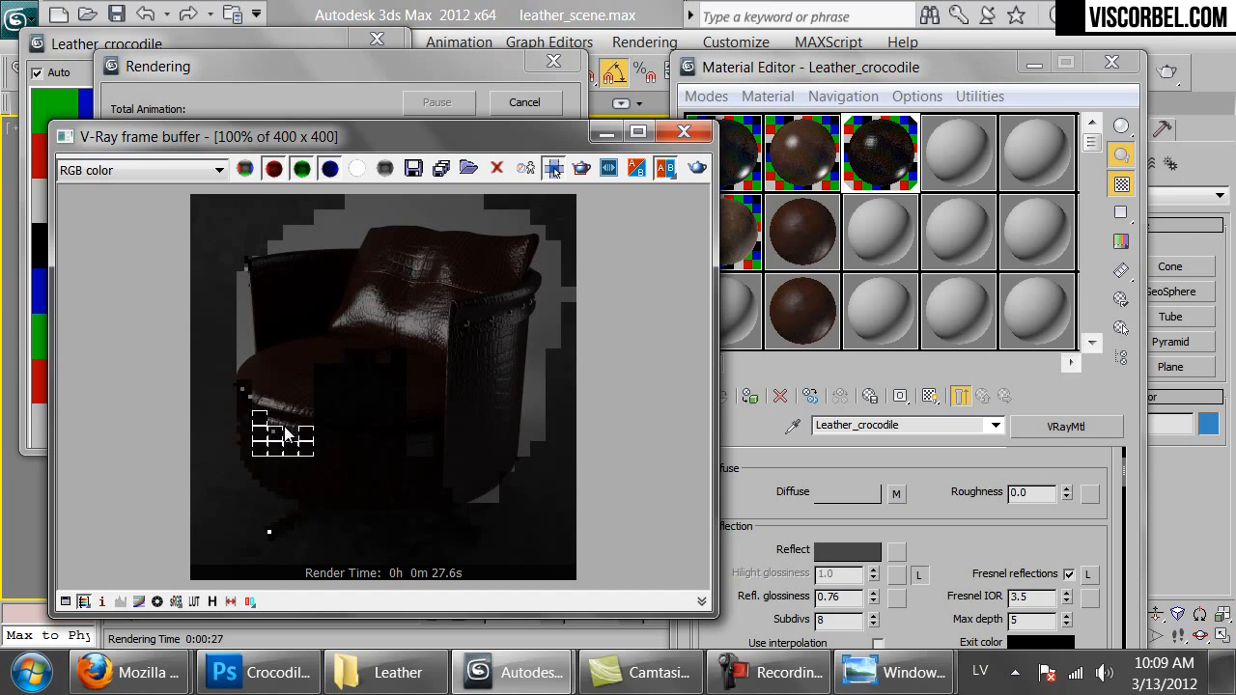
Step: Switch to Photoshop and recolor the Crocodile_brown.png texture with Hue/Saturation, using hue +36, saturation +30 and lightness 0
left_click(283, 683)
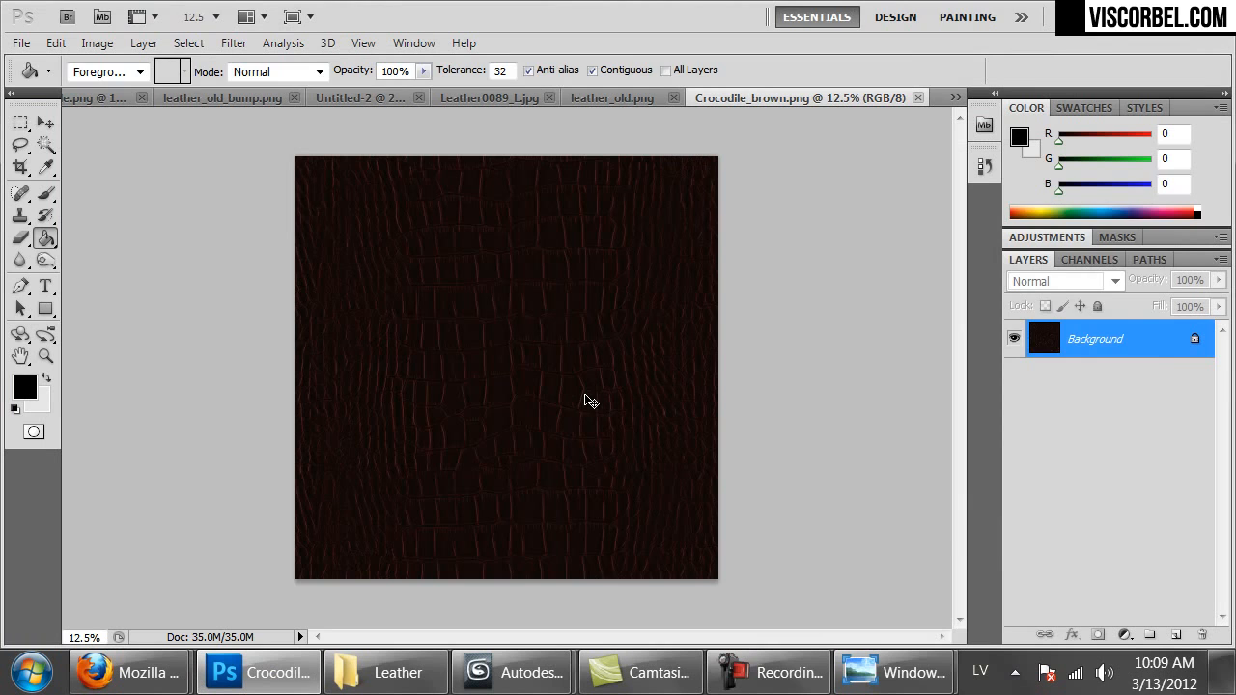
key("ctrl+u")
left_click_drag(944, 444, 947, 444)
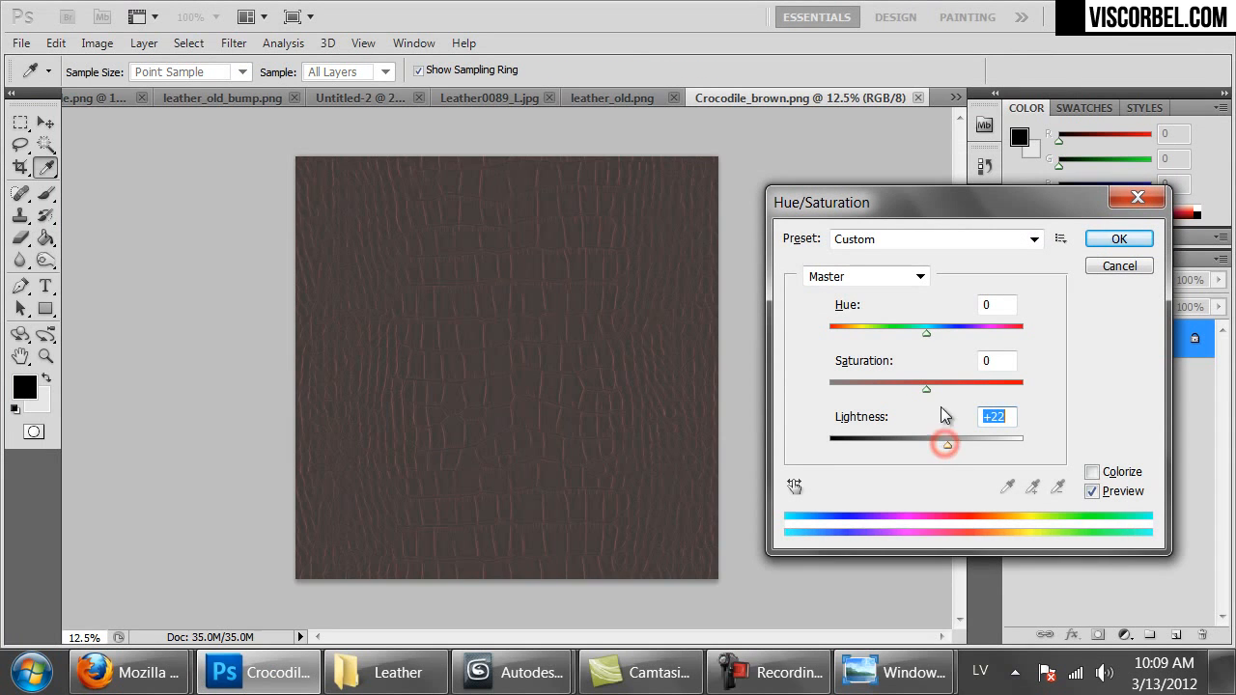
type("0")
left_click_drag(929, 336, 960, 338)
left_click_drag(927, 389, 957, 394)
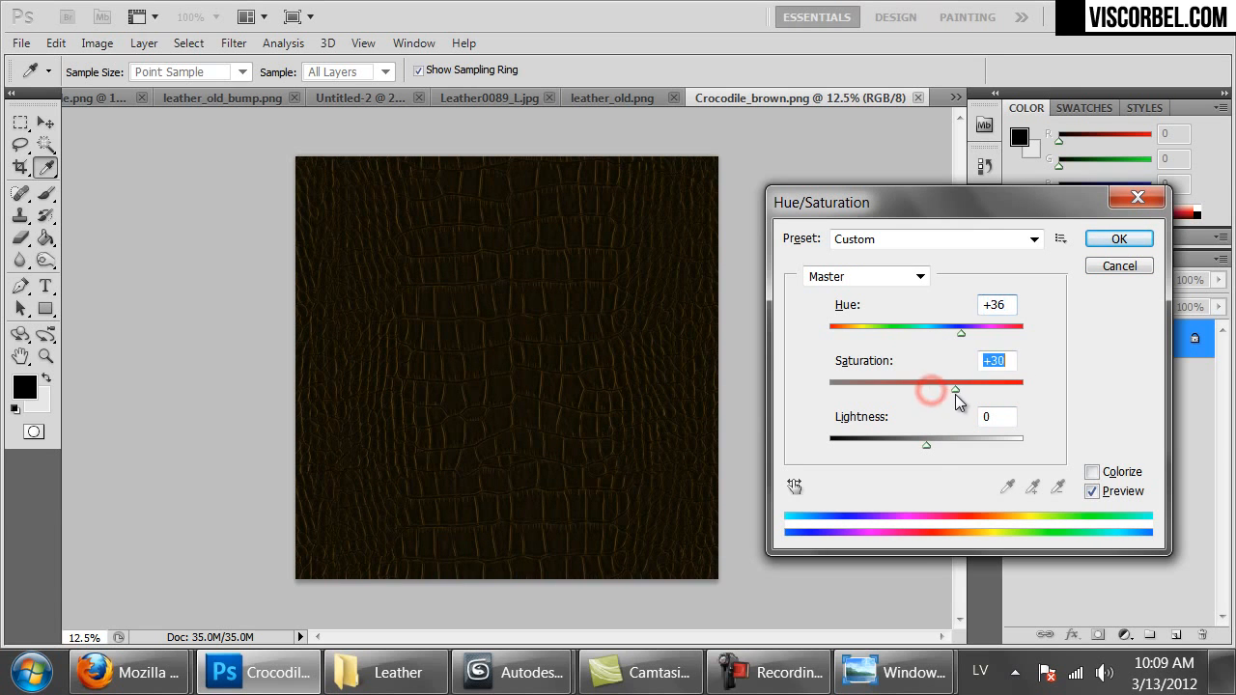
left_click(1110, 240)
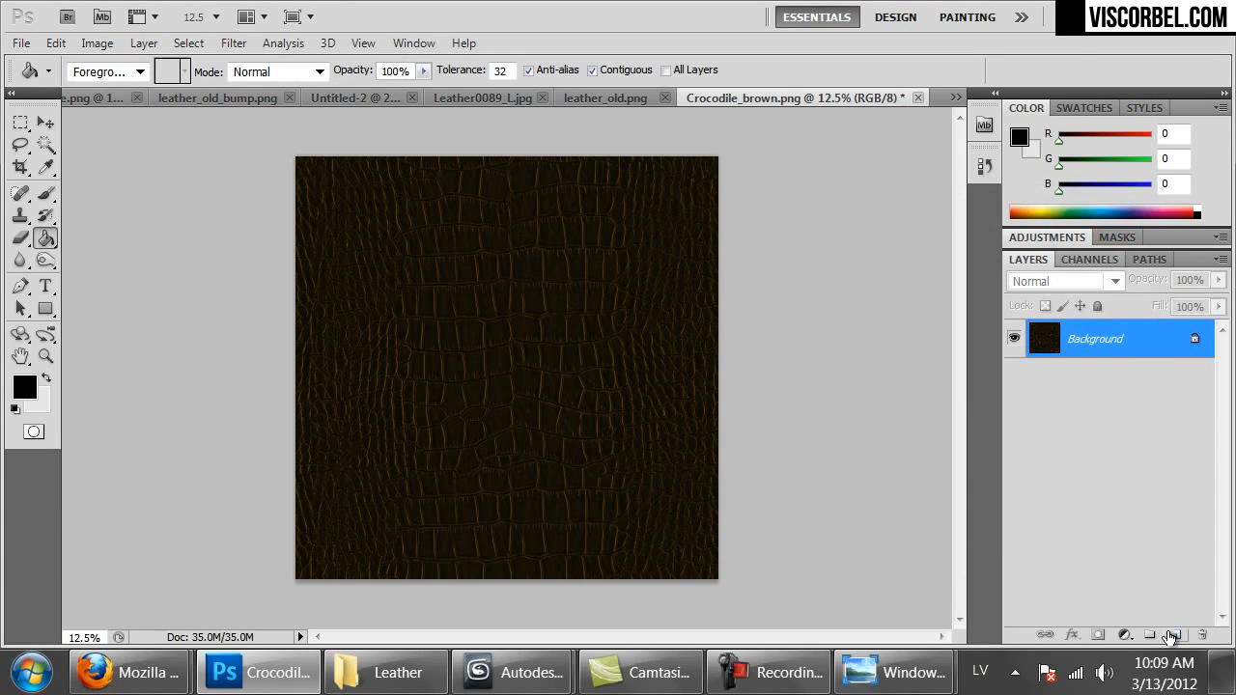
Step: Add a new layer above the crocodile texture and fill it with the brown color 542e08
left_click(1168, 635)
left_click(24, 386)
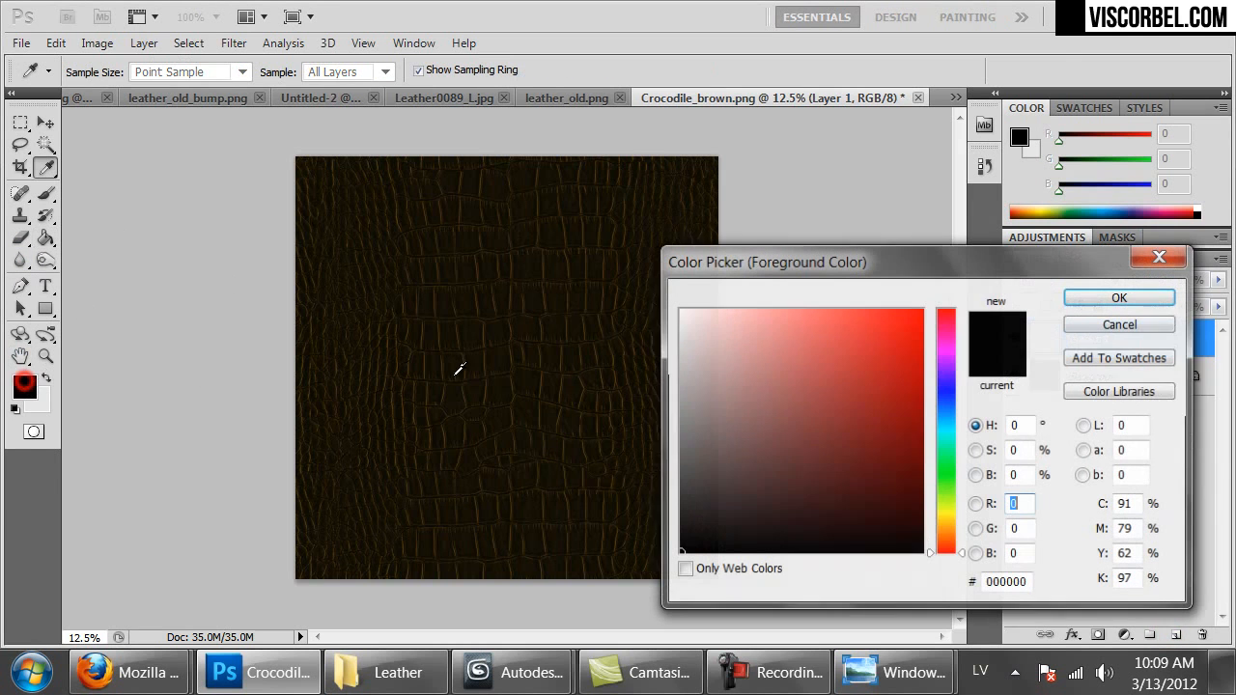
left_click_drag(961, 547, 955, 533)
left_click_drag(818, 414, 900, 473)
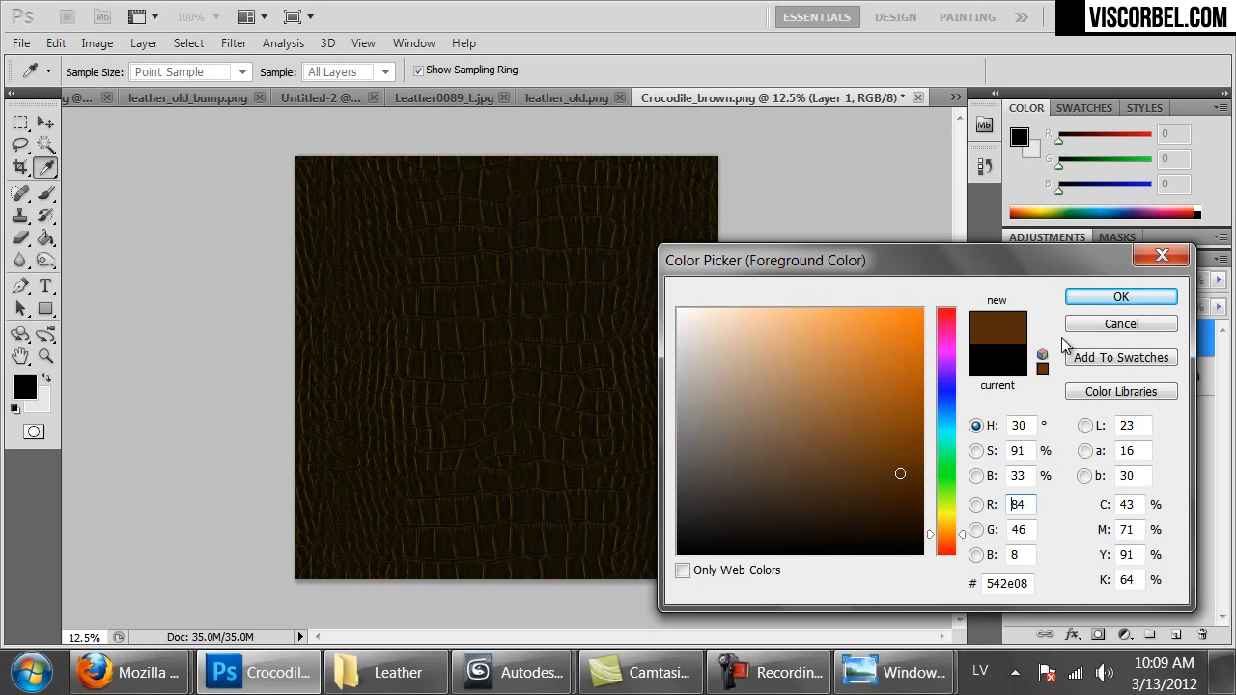
left_click(1100, 296)
key("g")
left_click(573, 287)
Step: Try different blending modes on the brown fill layer, keep one that brightens the crocodile texture and merge it down
left_click(1030, 276)
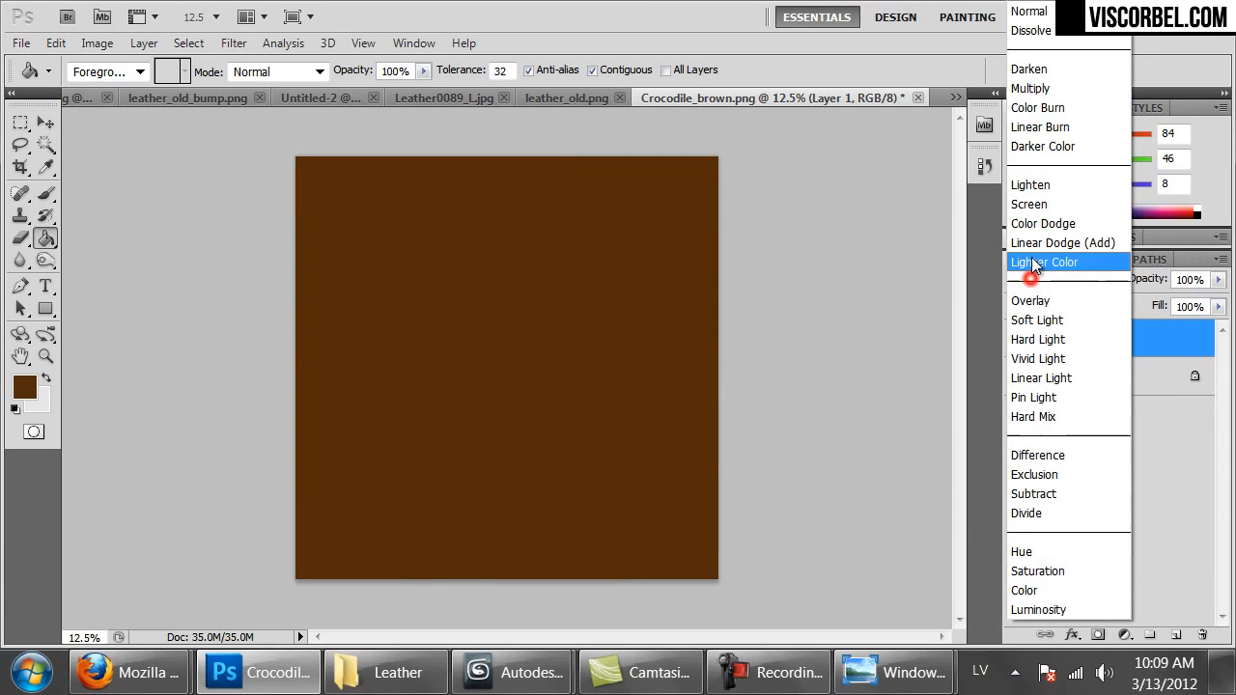
left_click(1045, 69)
key("Down")
key("Down")
key("Down")
key("Down")
key("Down")
key("Down")
key("Down")
key("Up")
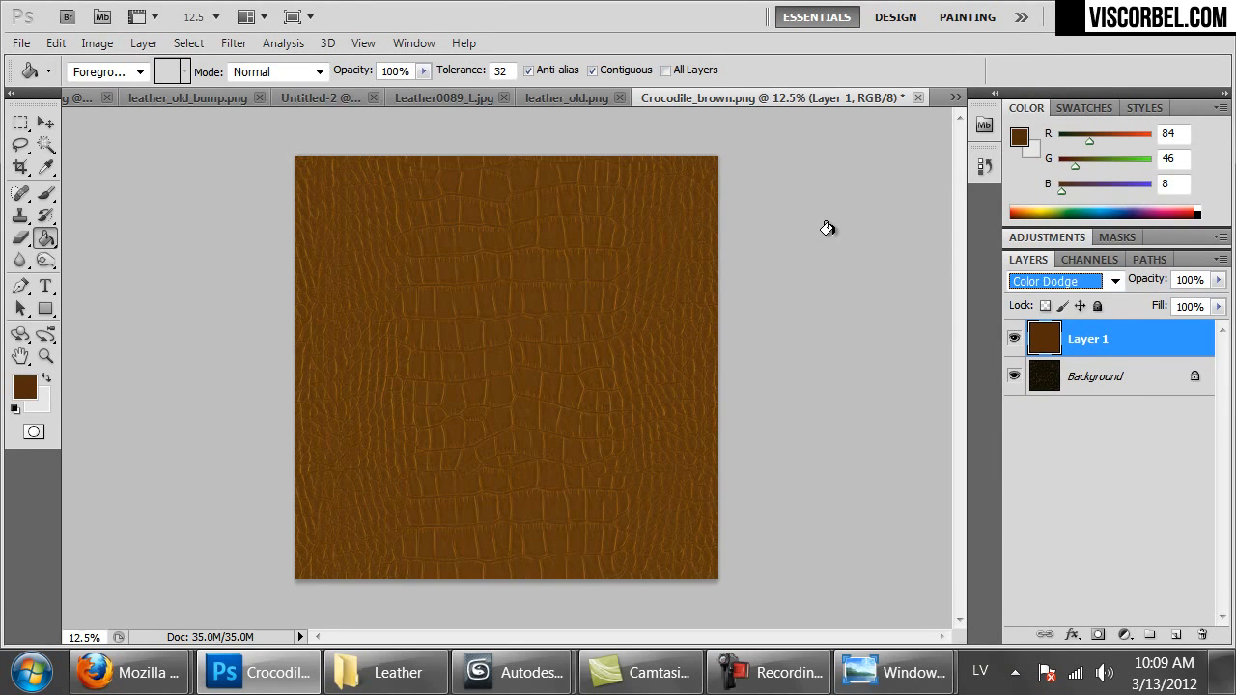
key("Down")
key("Down")
key("Down")
key("Down")
key("Down")
key("Up")
key("Up")
key("Up")
key("Up")
key("Up")
key("Up")
key("Up")
key("Up")
key("Up")
key("Down")
key("Down")
key("ctrl+e")
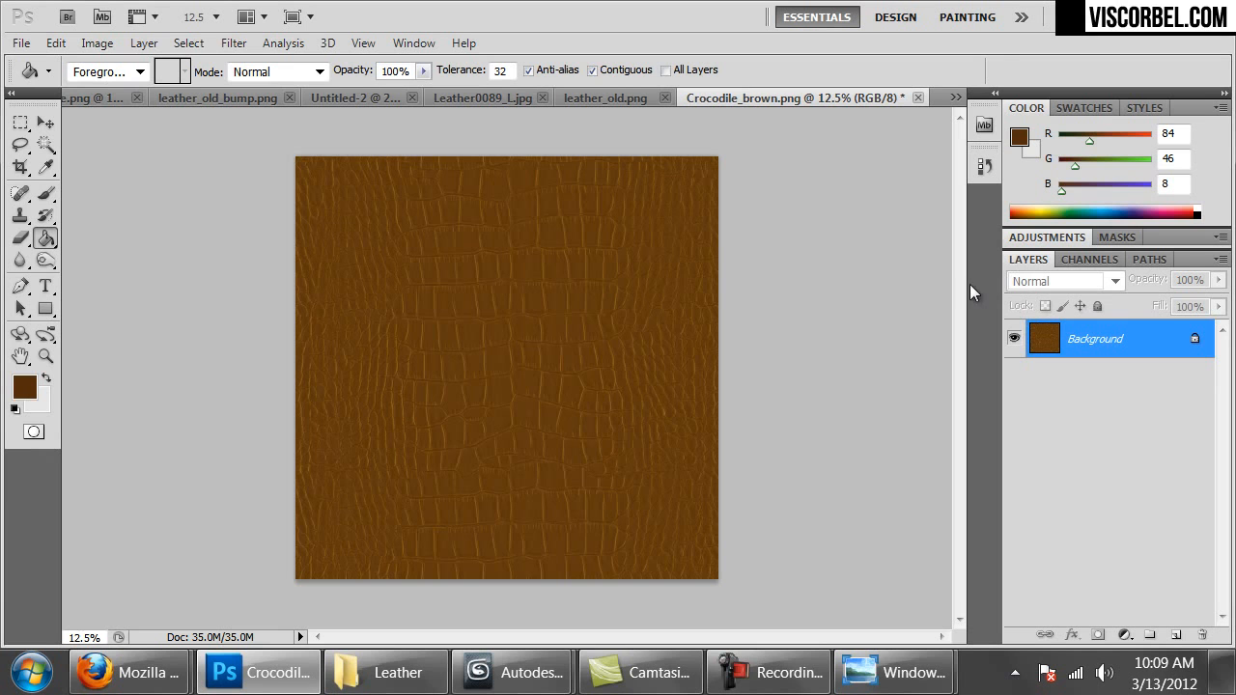
Step: Increase the texture's contrast with Curves, lowering the darker tones from input 102 to output 94 and raising the brighter tones
left_click(98, 43)
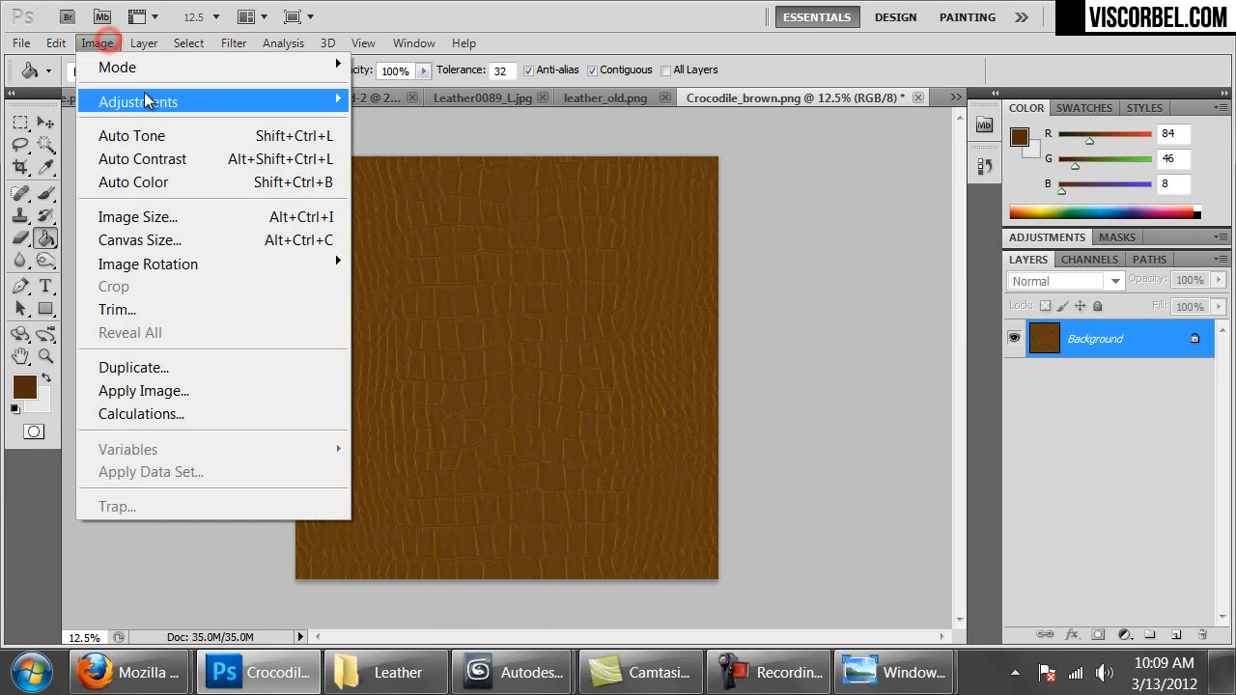
mouse_move(193, 102)
left_click(510, 147)
left_click_drag(887, 472, 916, 452)
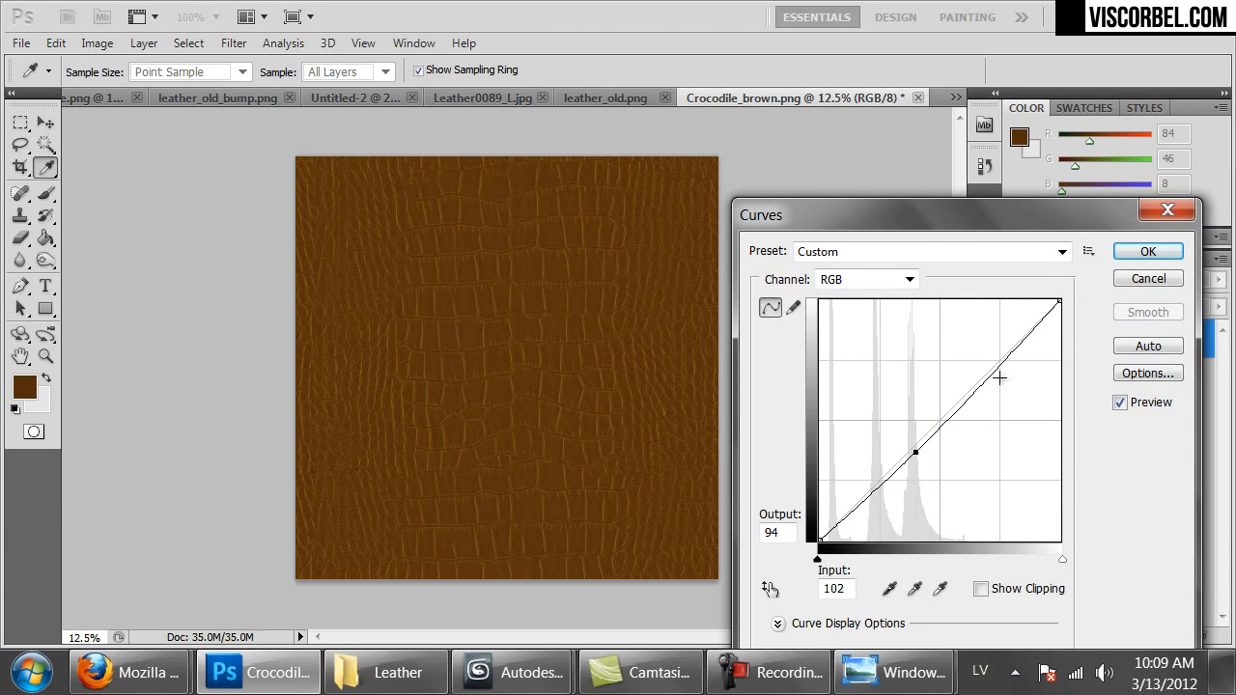
left_click_drag(1003, 360, 999, 341)
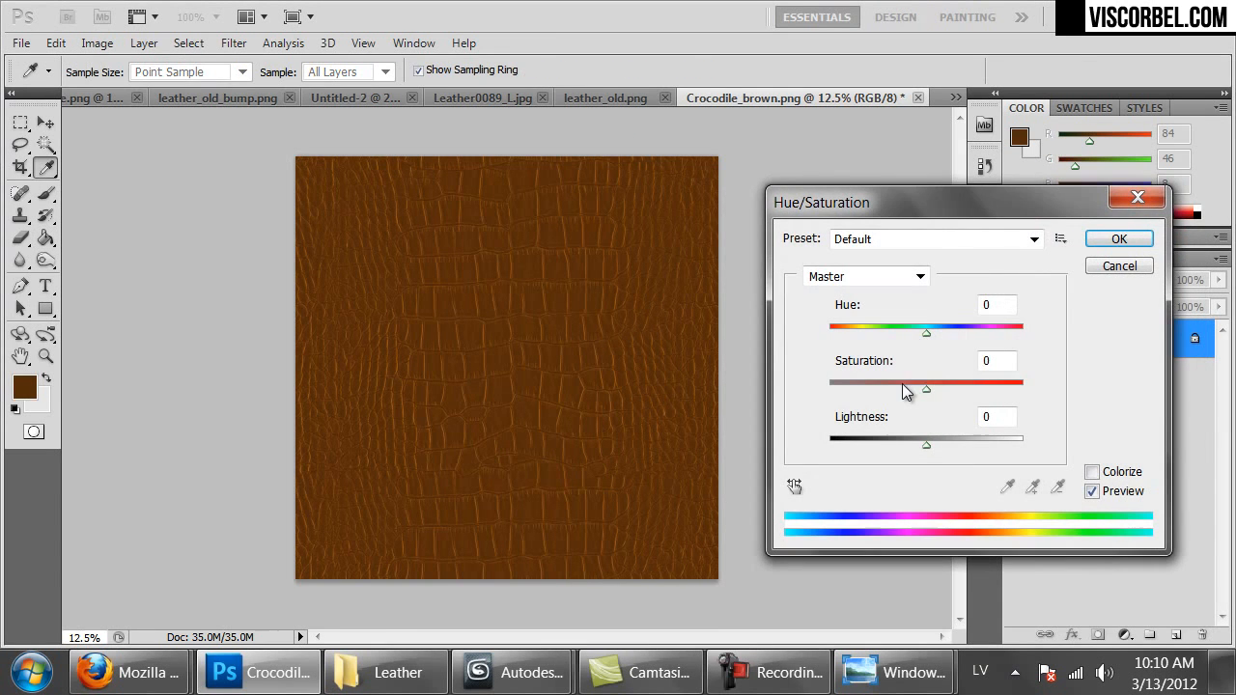
Step: Try fully desaturating the crocodile texture with a saturation of -100
left_click_drag(902, 389, 736, 394)
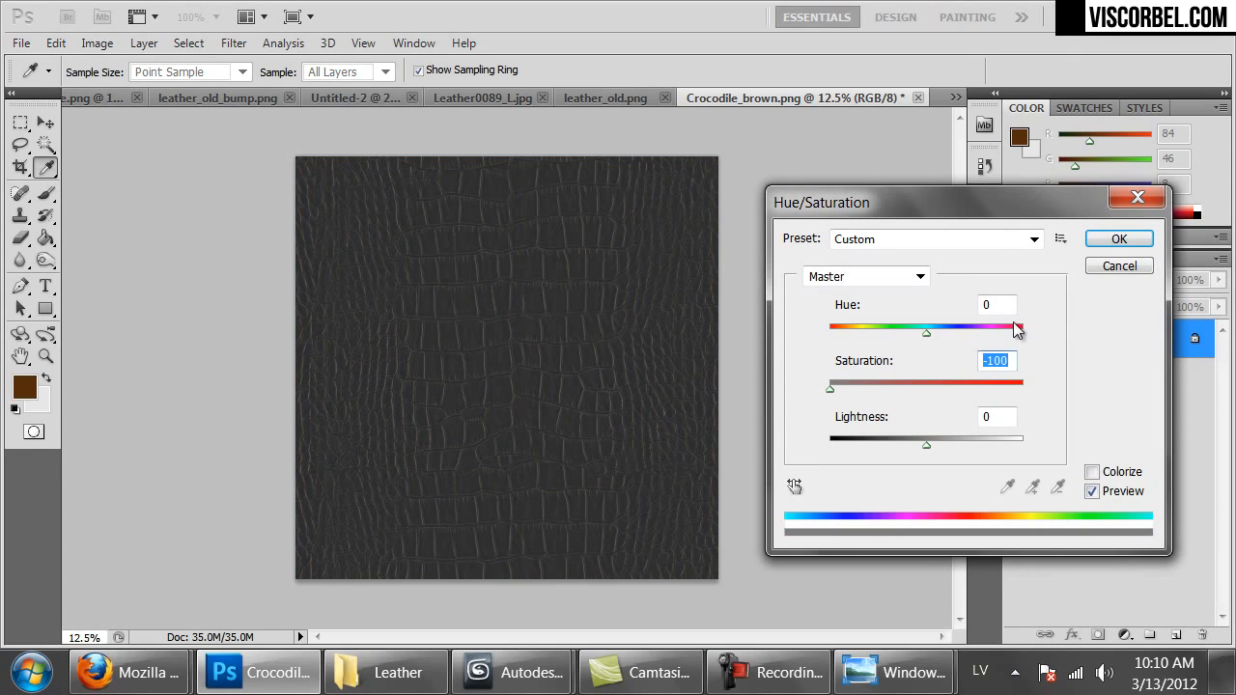
left_click(1120, 270)
Step: Switch back to 3ds Max, close the rendered frame and select the unused 04 - Default material slot
mouse_move(521, 673)
left_click(643, 536)
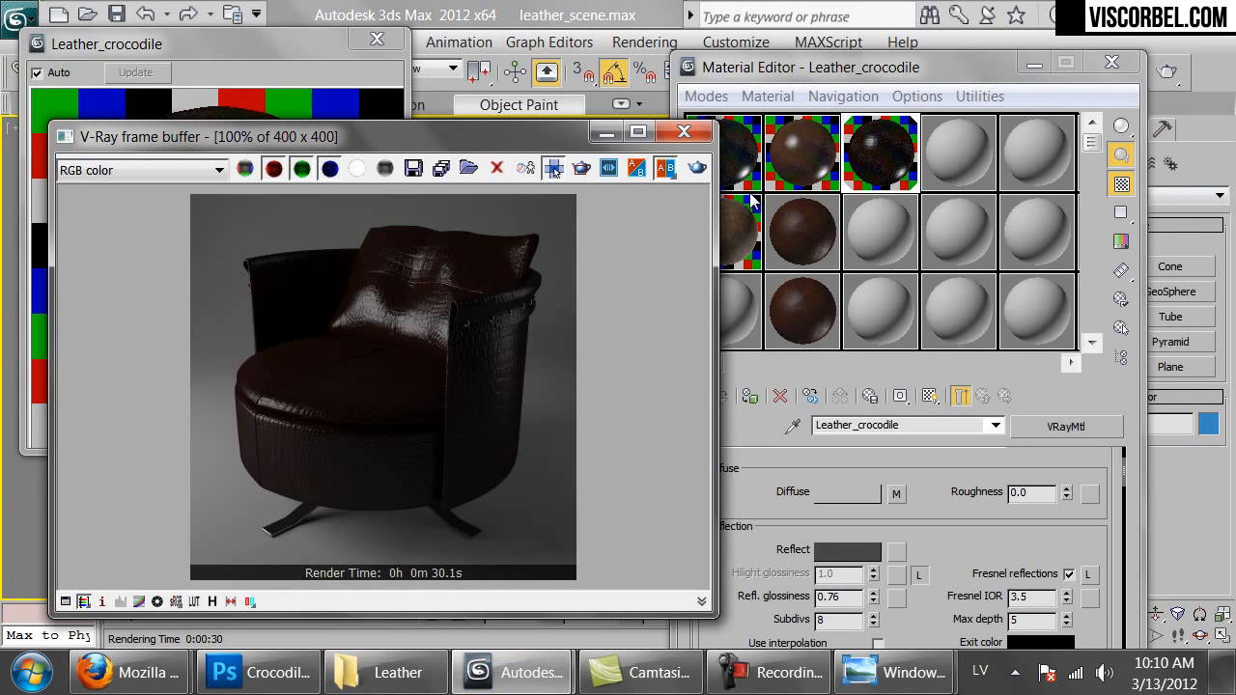
left_click(691, 132)
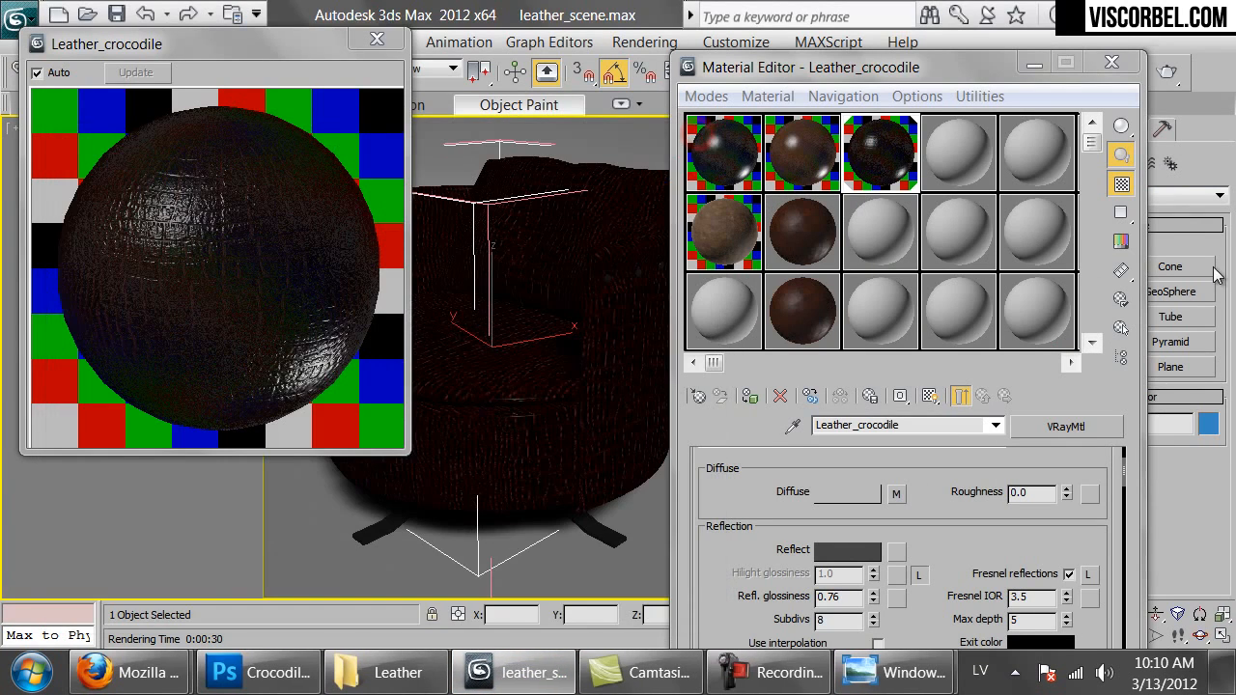
left_click(871, 227)
left_click(946, 166)
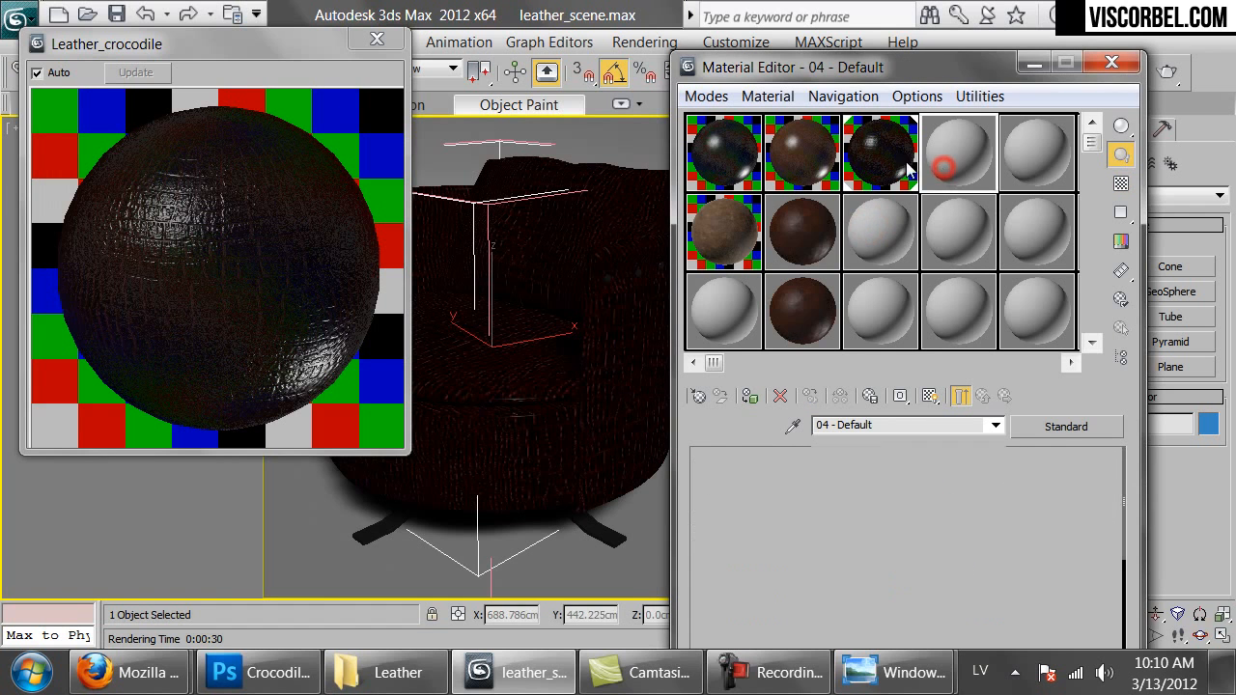
left_click_drag(800, 66, 771, 32)
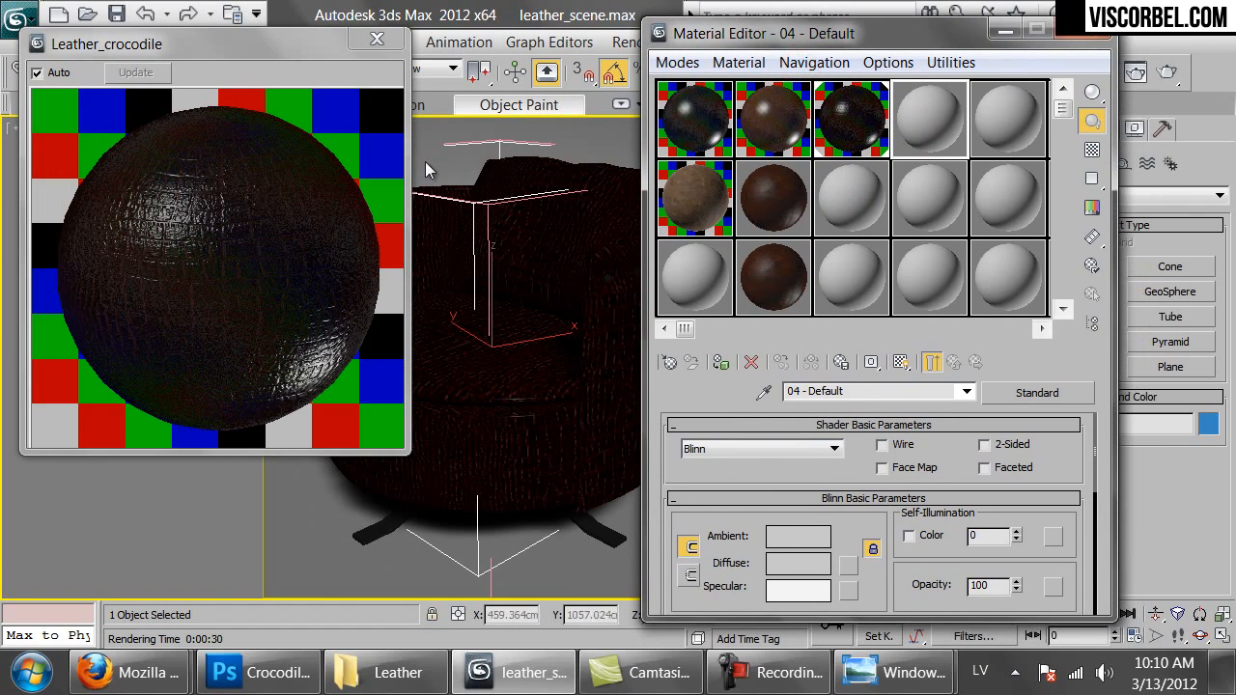
Step: Switch to Firefox, close the open mail tab and get the web search field ready for a new query
mouse_move(96, 673)
left_click(94, 629)
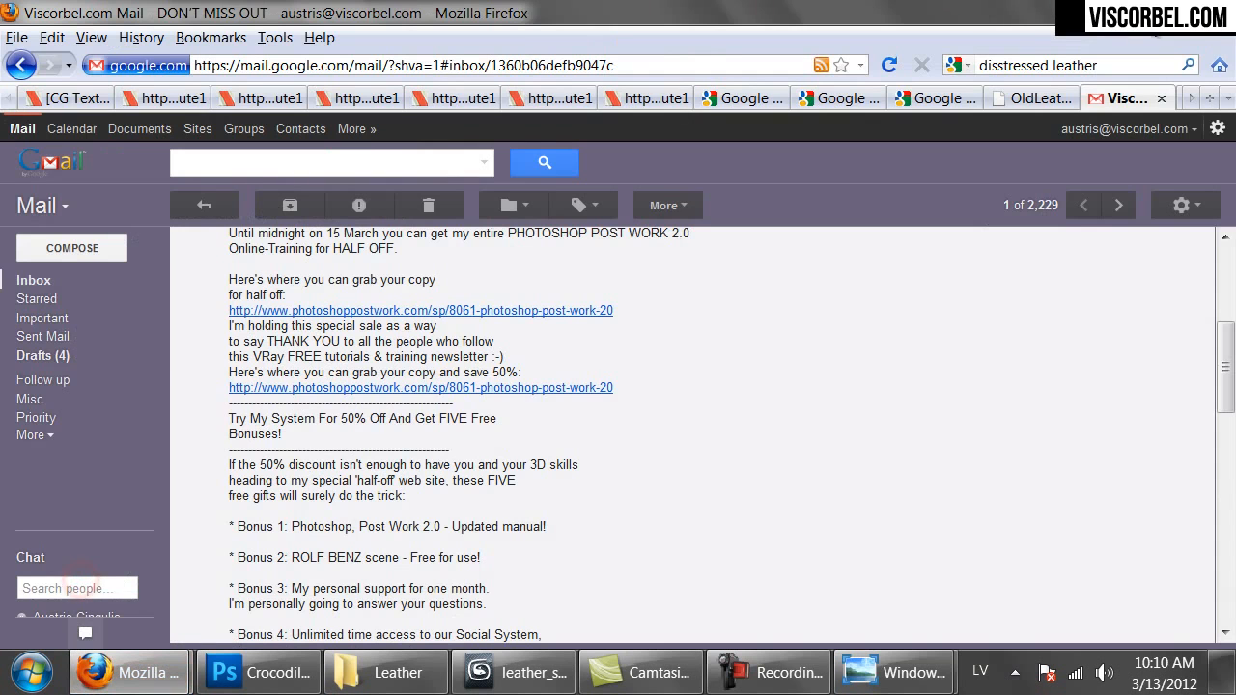
left_click(1164, 100)
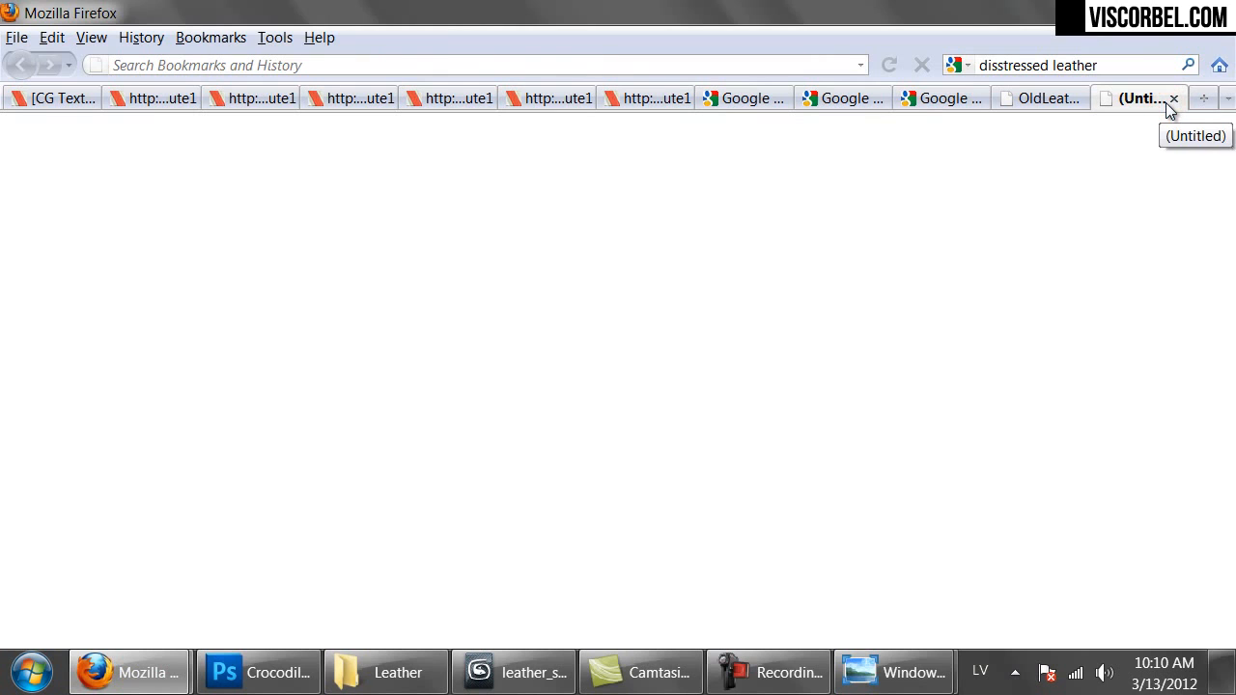
left_click(1073, 66)
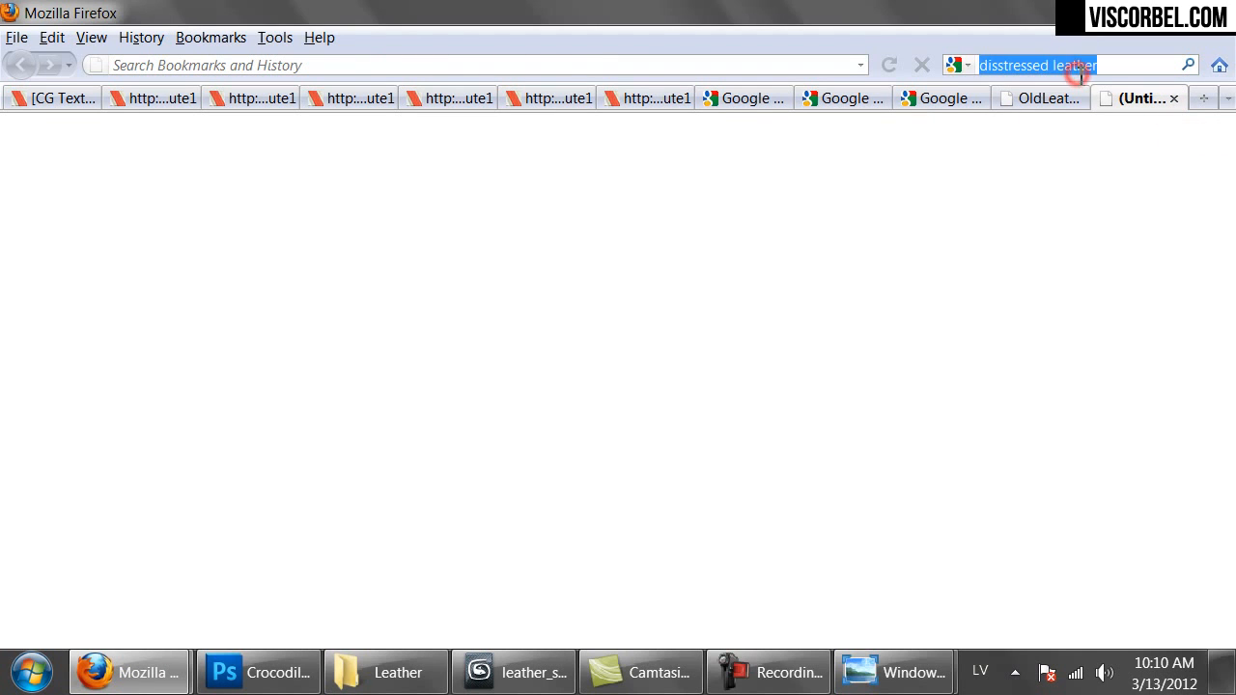
left_click(143, 680)
left_click(501, 680)
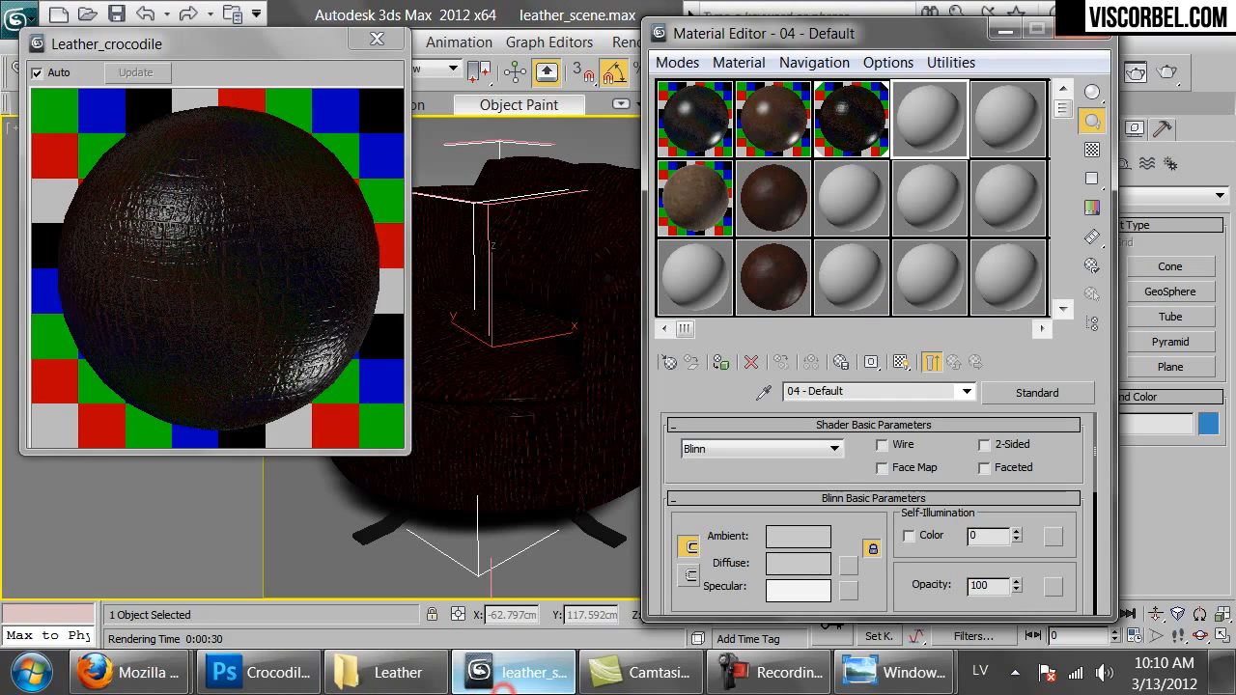
left_click(140, 673)
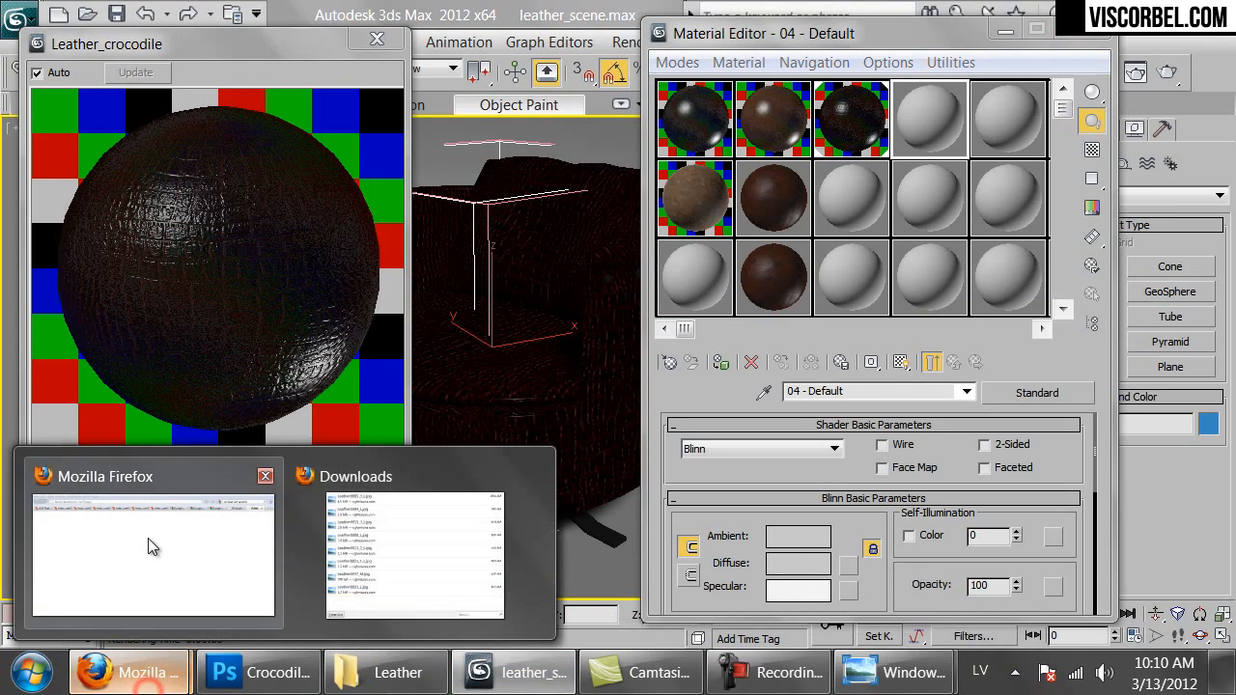
left_click(151, 544)
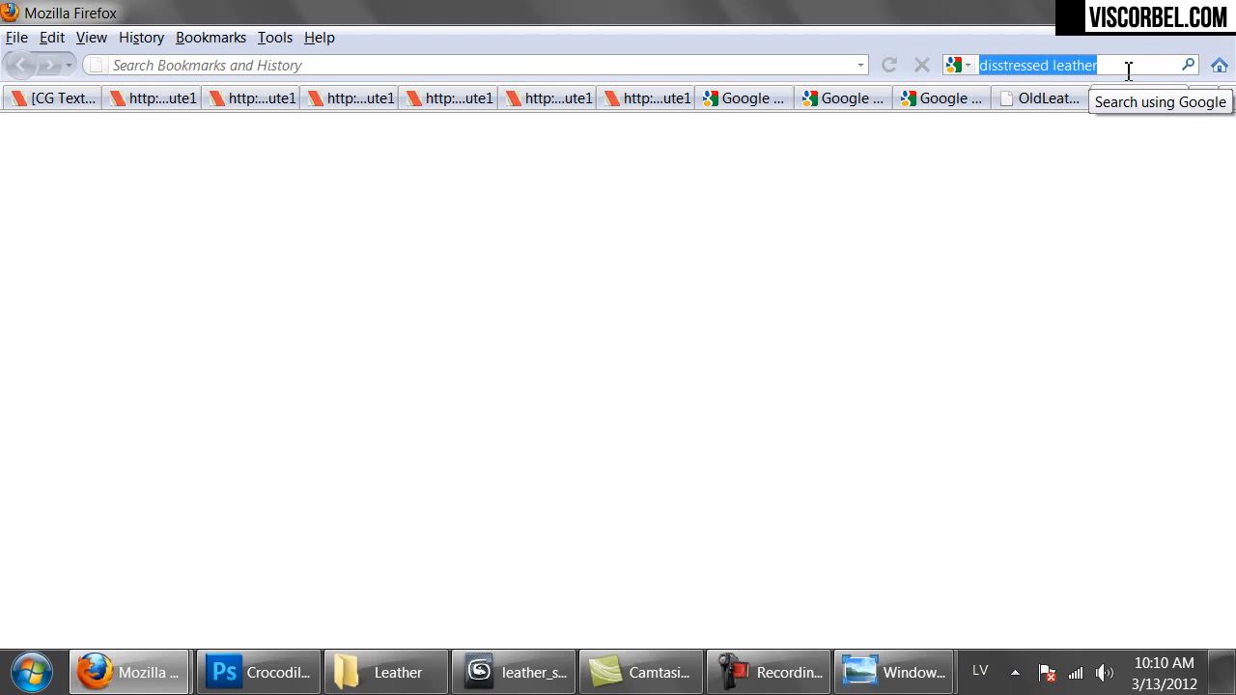
Step: Search Google for "gold leather" and browse the image results for reference looks
type("gold ")
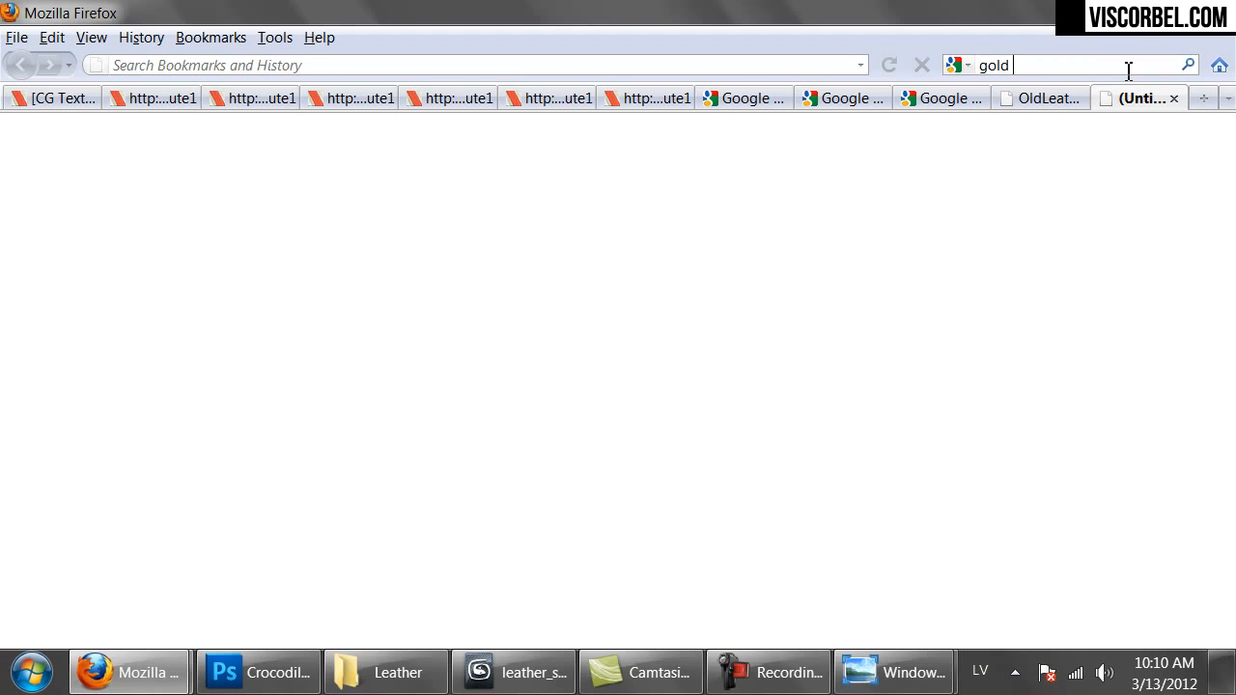
type("leather")
key("Return")
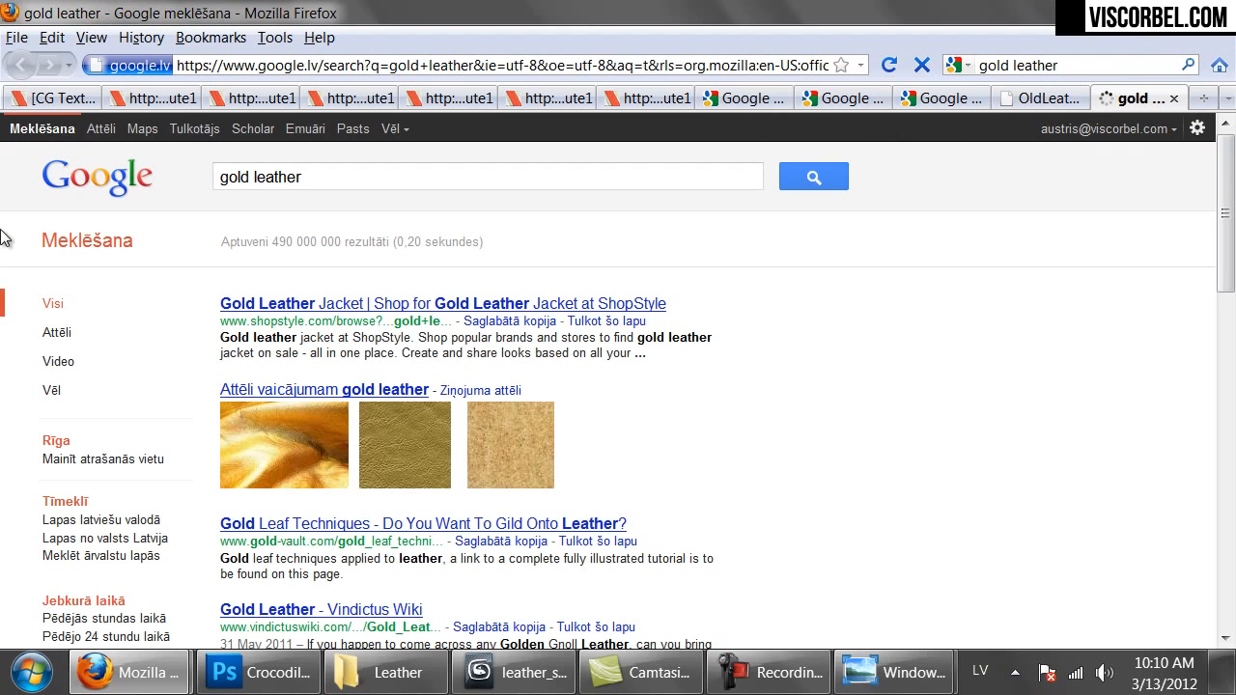
left_click(106, 133)
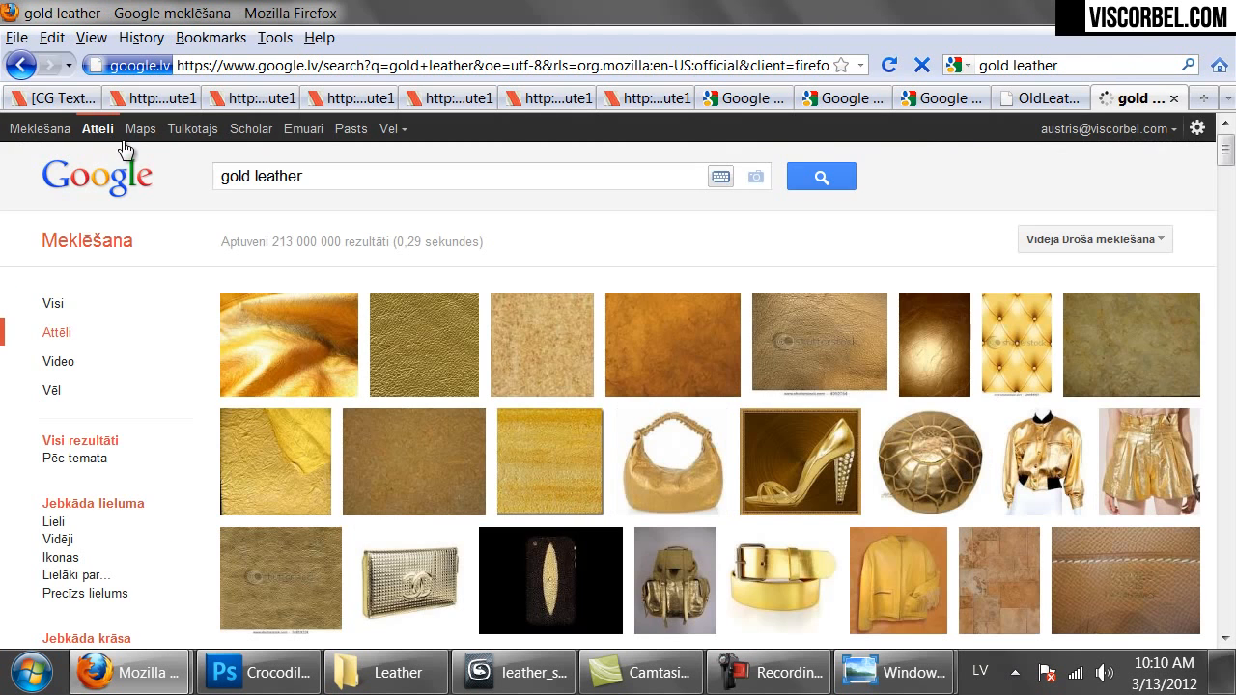
scroll(937, 271, "down", 2)
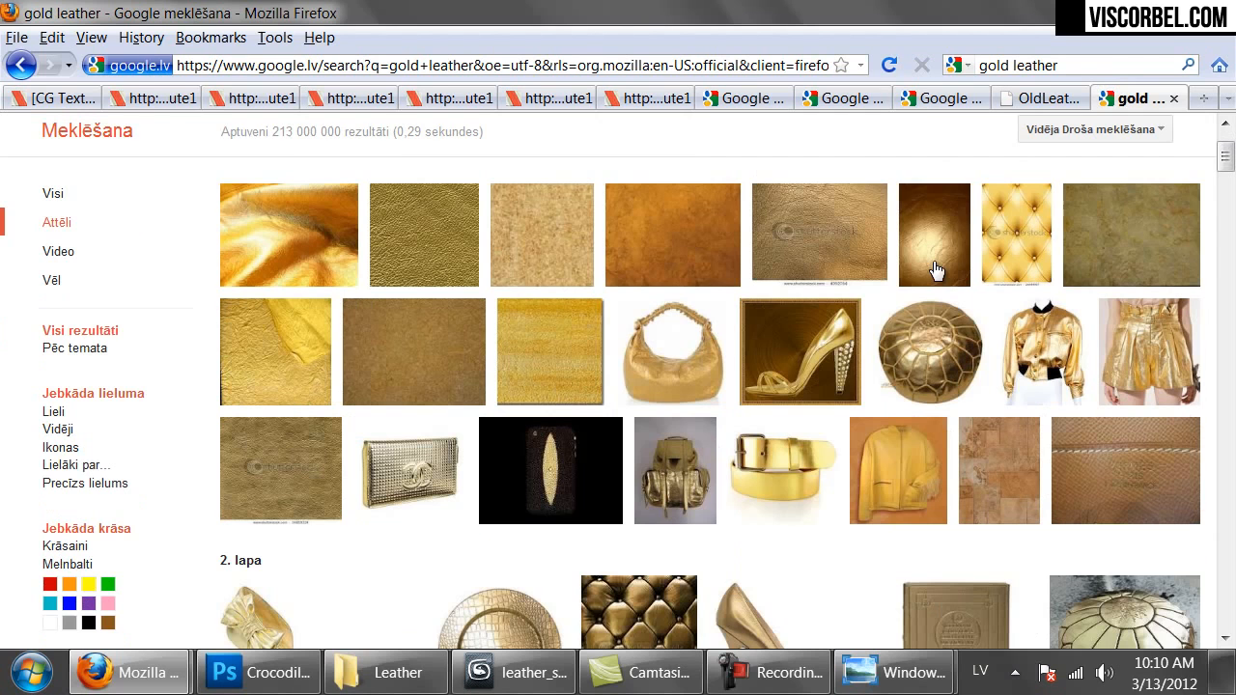
scroll(822, 353, "down", 2)
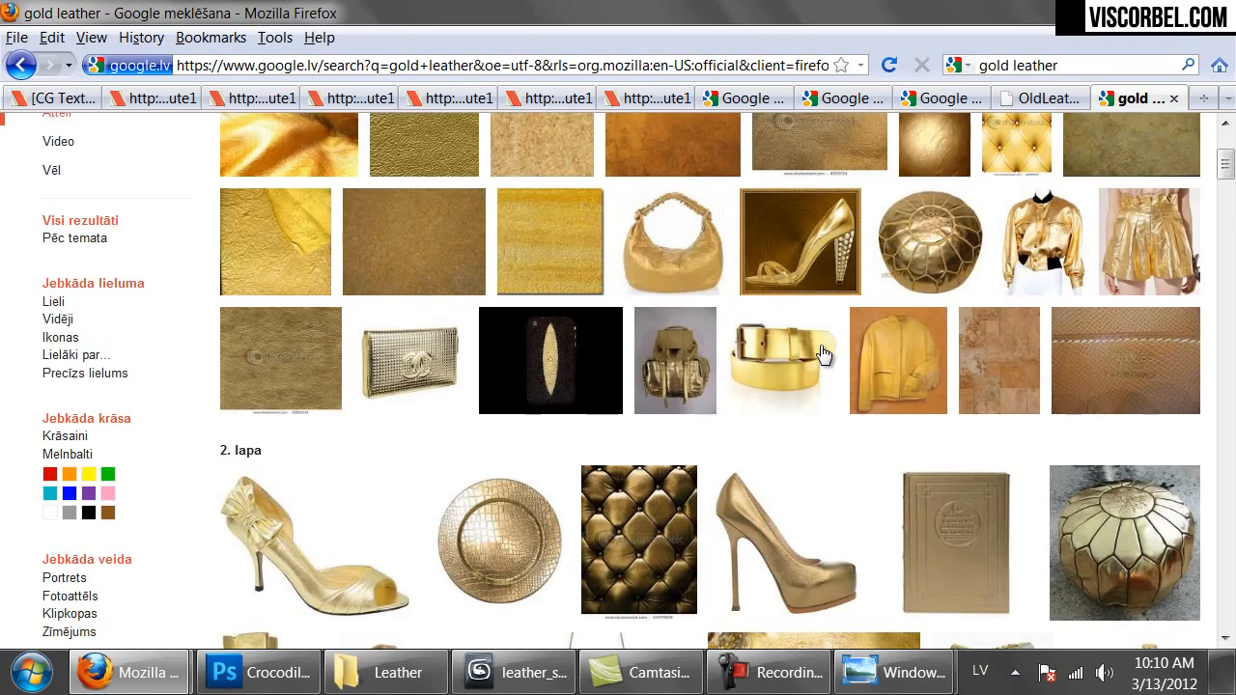
scroll(823, 353, "down", 2)
scroll(823, 354, "down", 2)
scroll(823, 355, "down", 2)
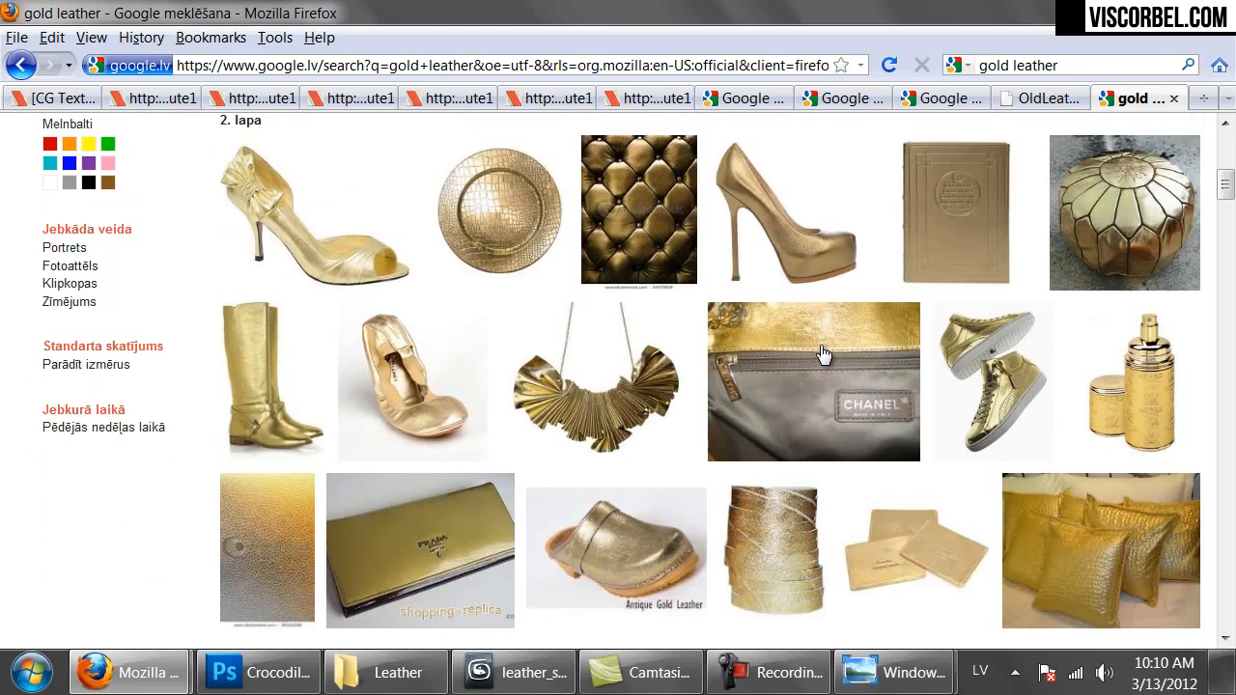
Step: Browse further gold leather image results, opening the Chesterfield sofa and gold cushion in separate tabs for a closer look
scroll(823, 353, "down", 2)
scroll(822, 353, "down", 6)
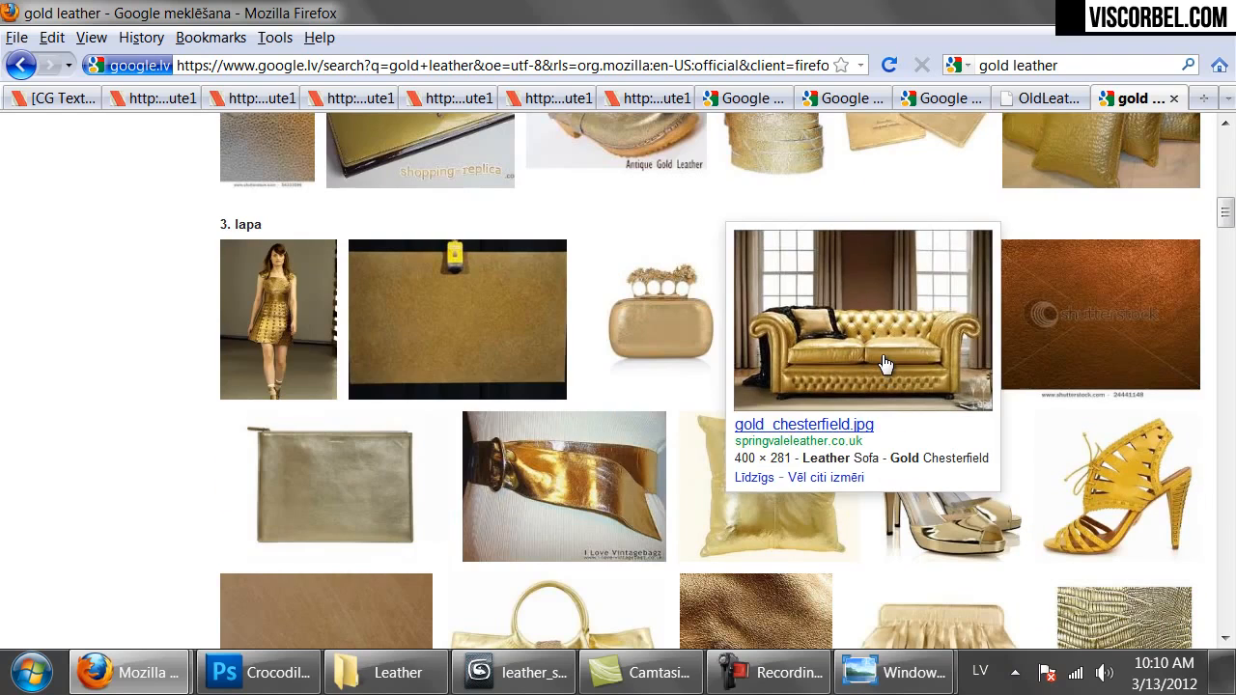
middle_click(886, 364)
scroll(869, 357, "down", 2)
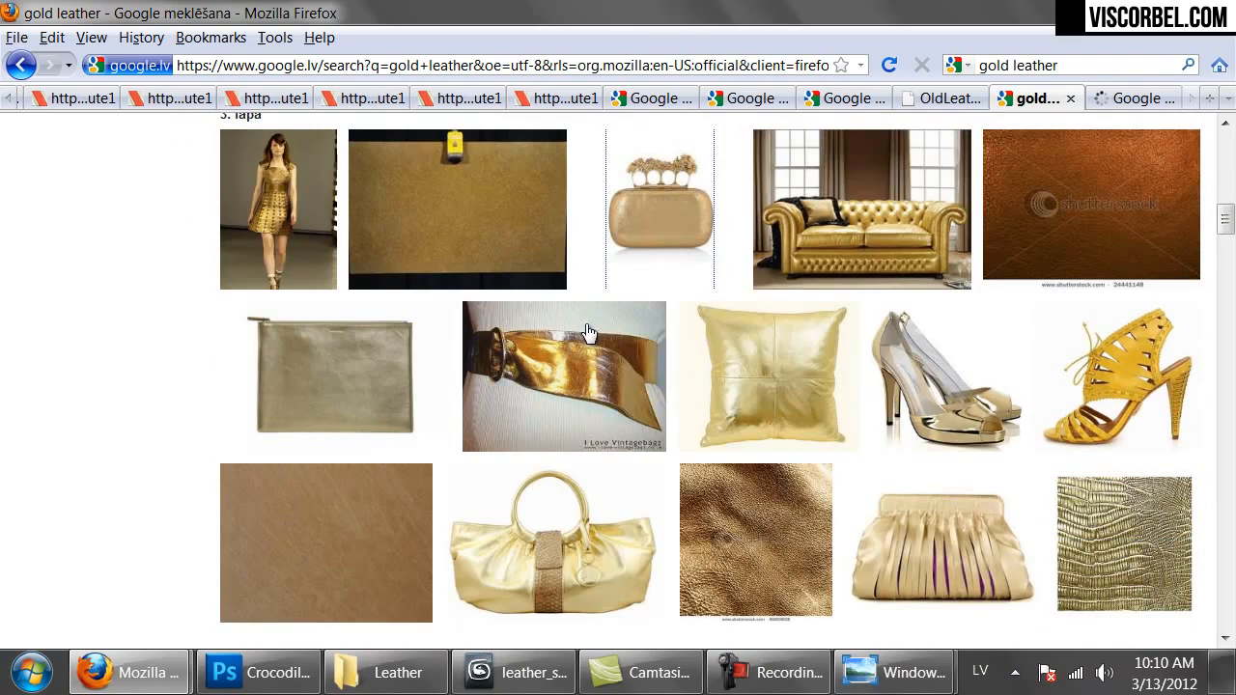
middle_click(739, 362)
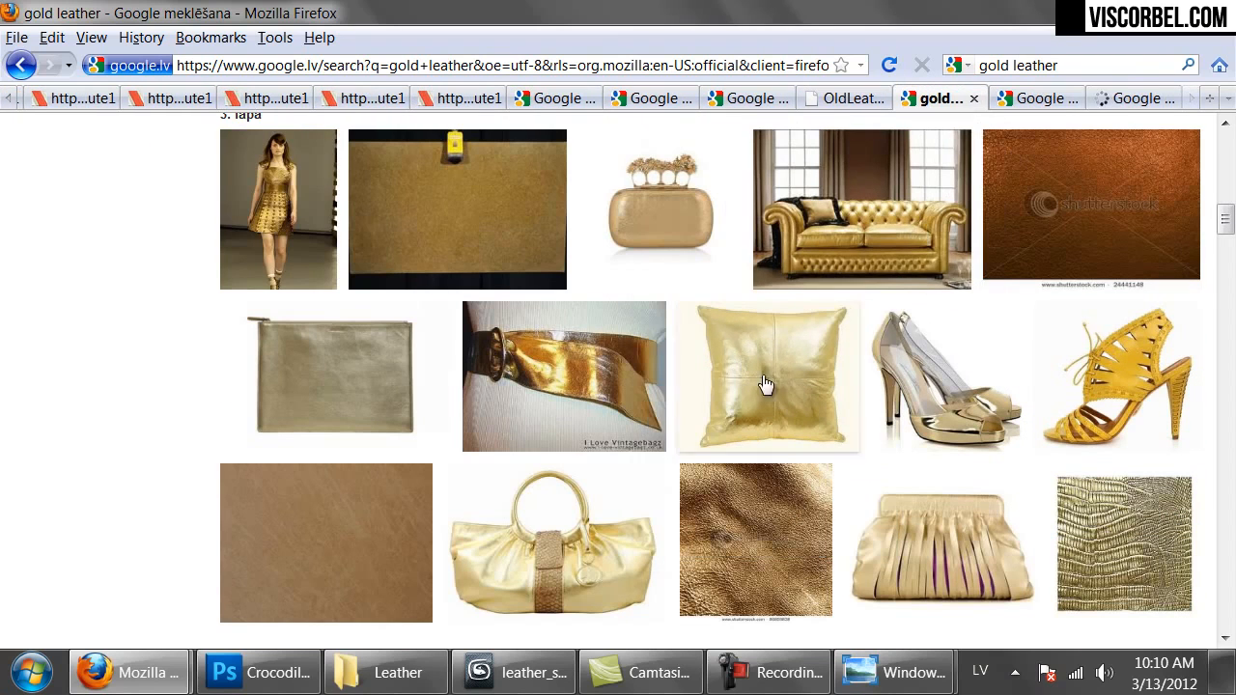
mouse_move(754, 514)
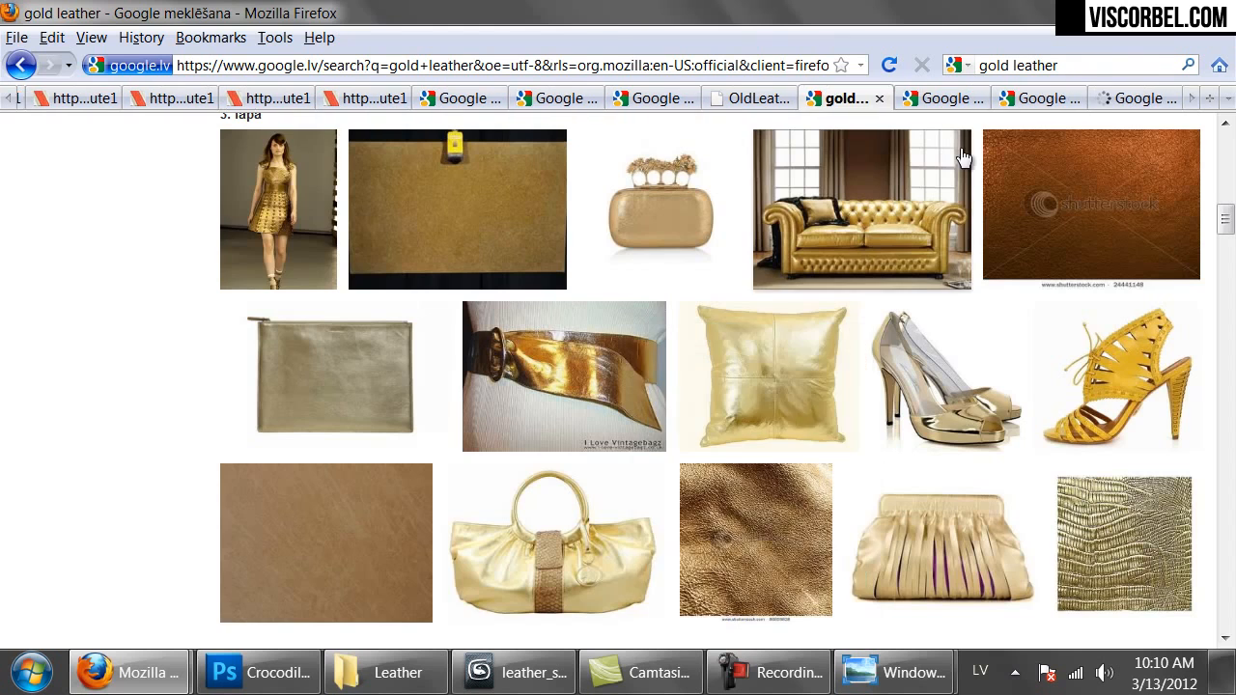
key("ctrl+Tab")
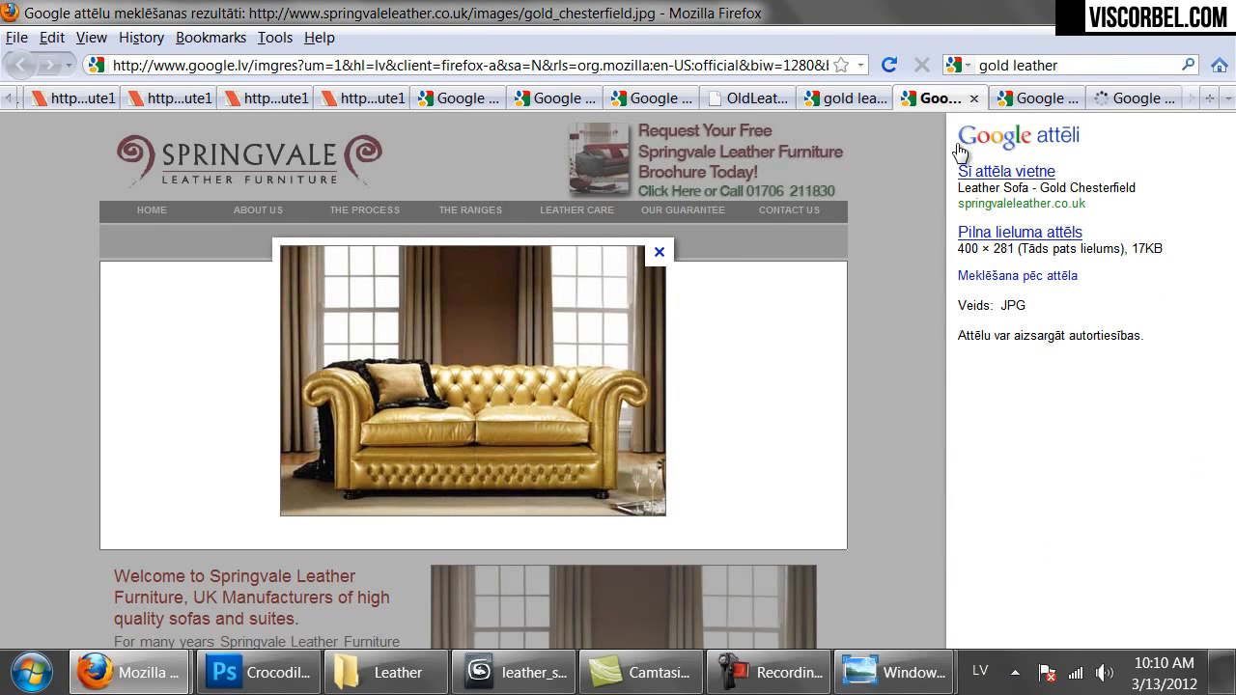
left_click(1040, 104)
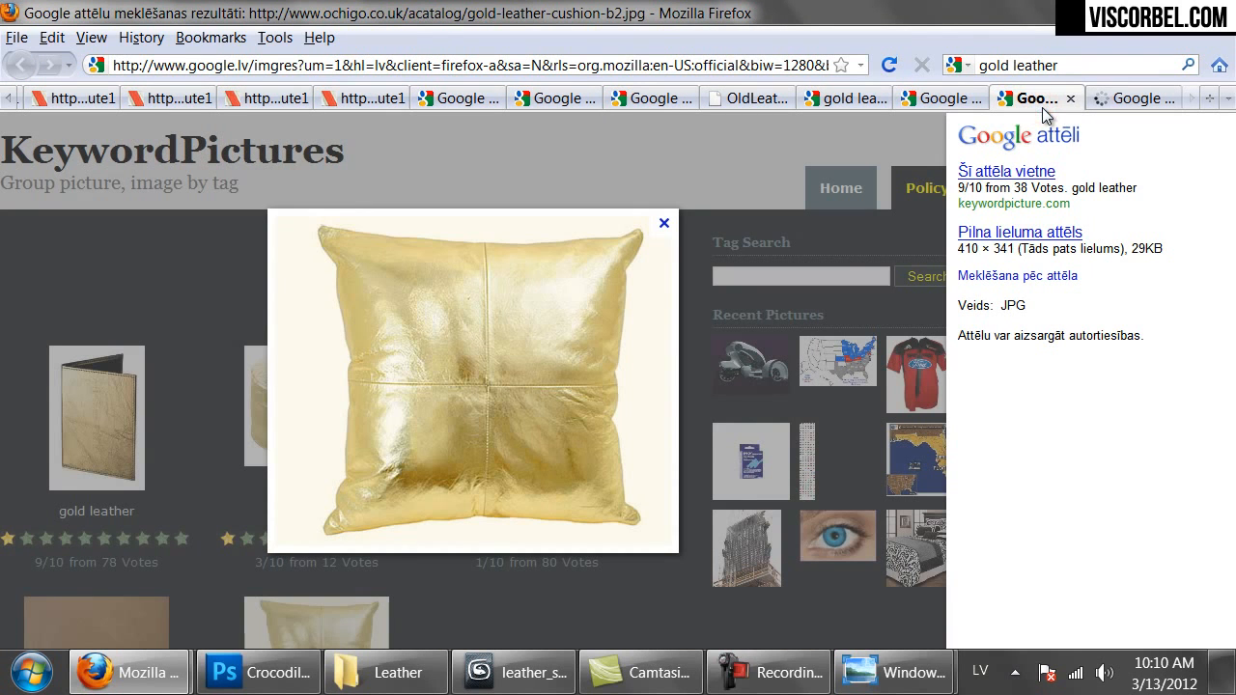
Step: Switch back to 3ds Max, copy Leather_black_shiny onto the 04 - Default slot and rename the copy Leather_gold
left_click(513, 673)
left_click(676, 145)
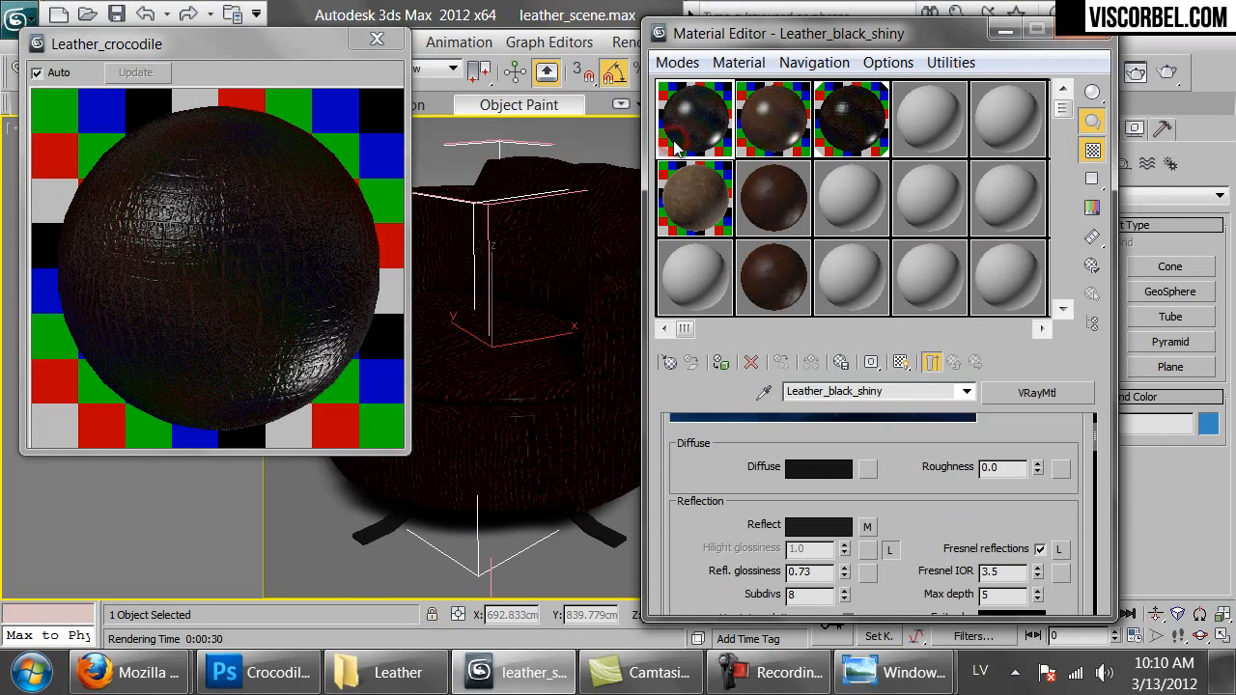
left_click_drag(675, 145, 928, 125)
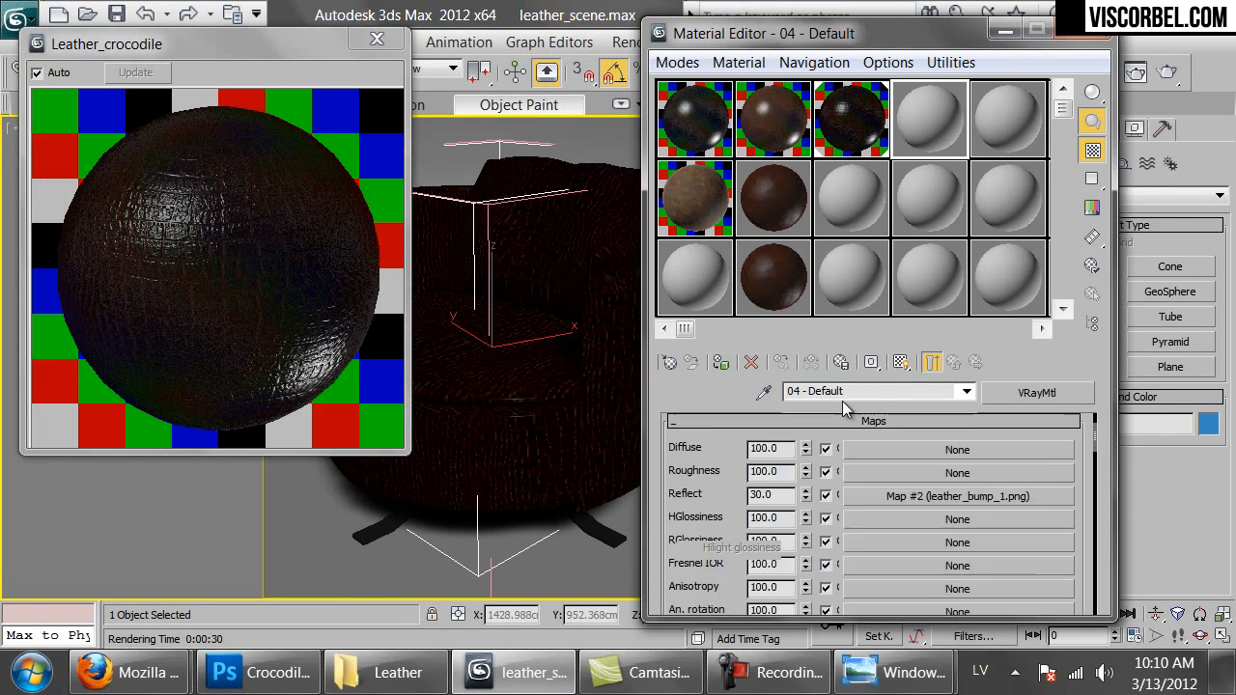
left_click_drag(828, 392, 882, 392)
type("gold")
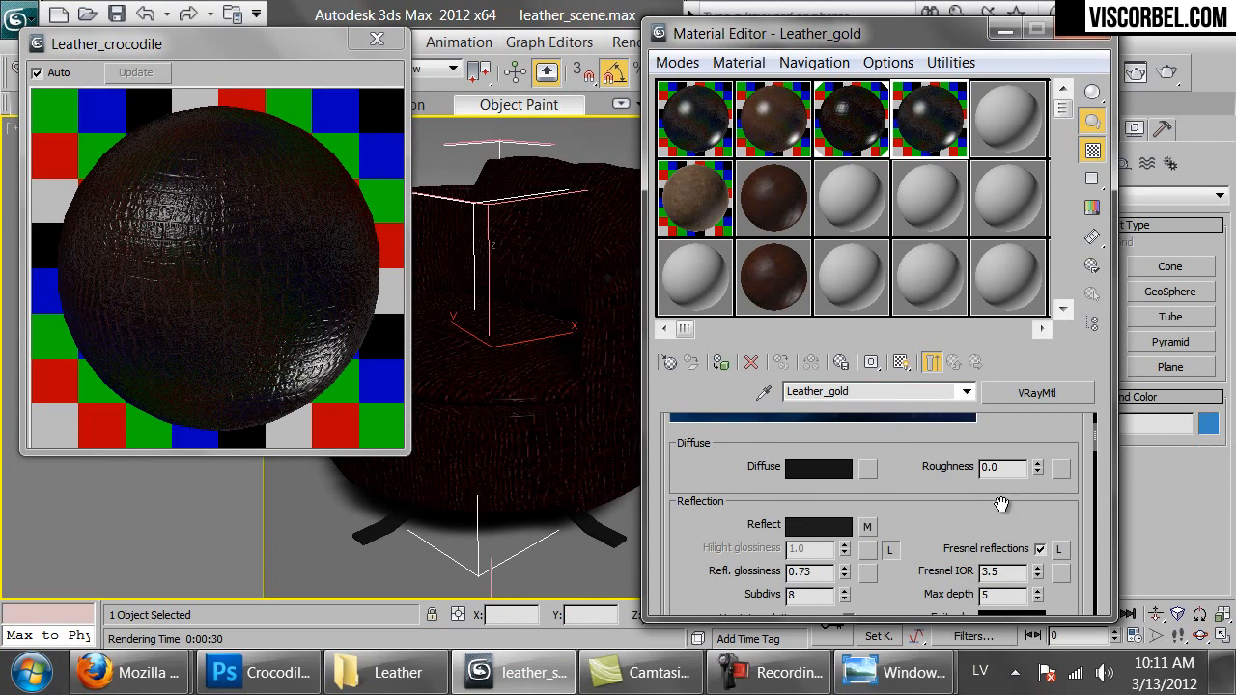
Step: Set the Leather_gold reflection color to a golden orange with hue 24, saturation 244 and value 229
left_click(799, 525)
left_click(905, 342)
left_click_drag(994, 365, 1042, 386)
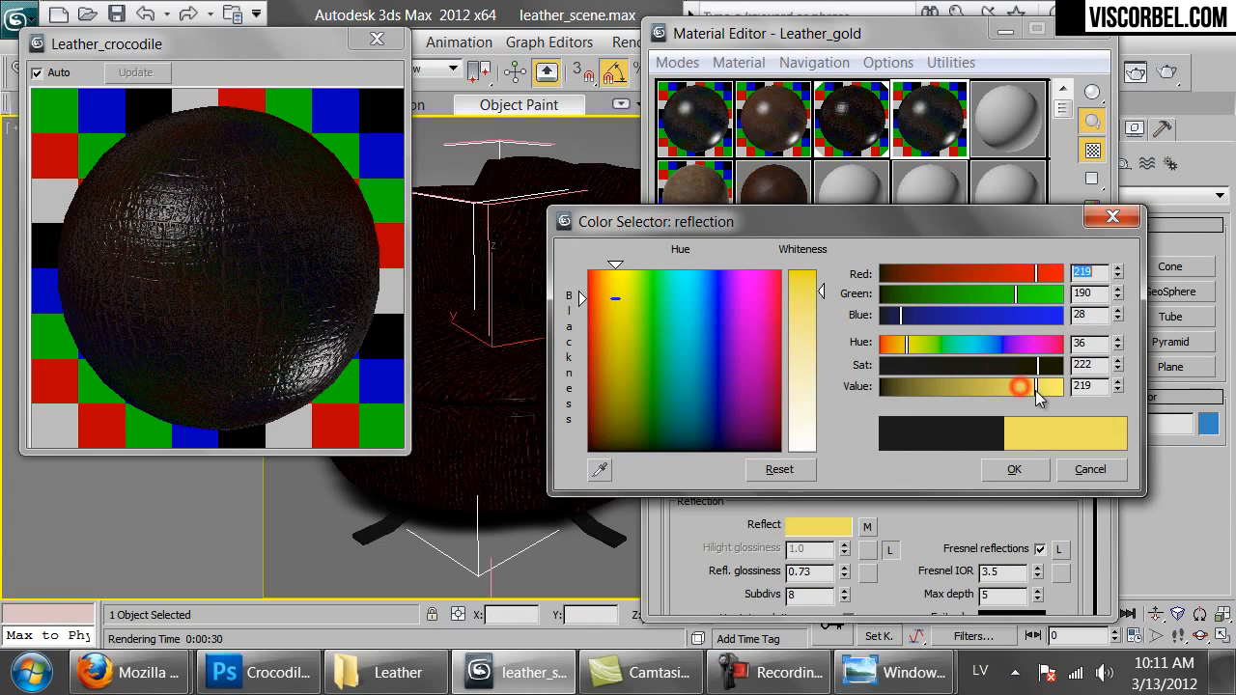
left_click(902, 344)
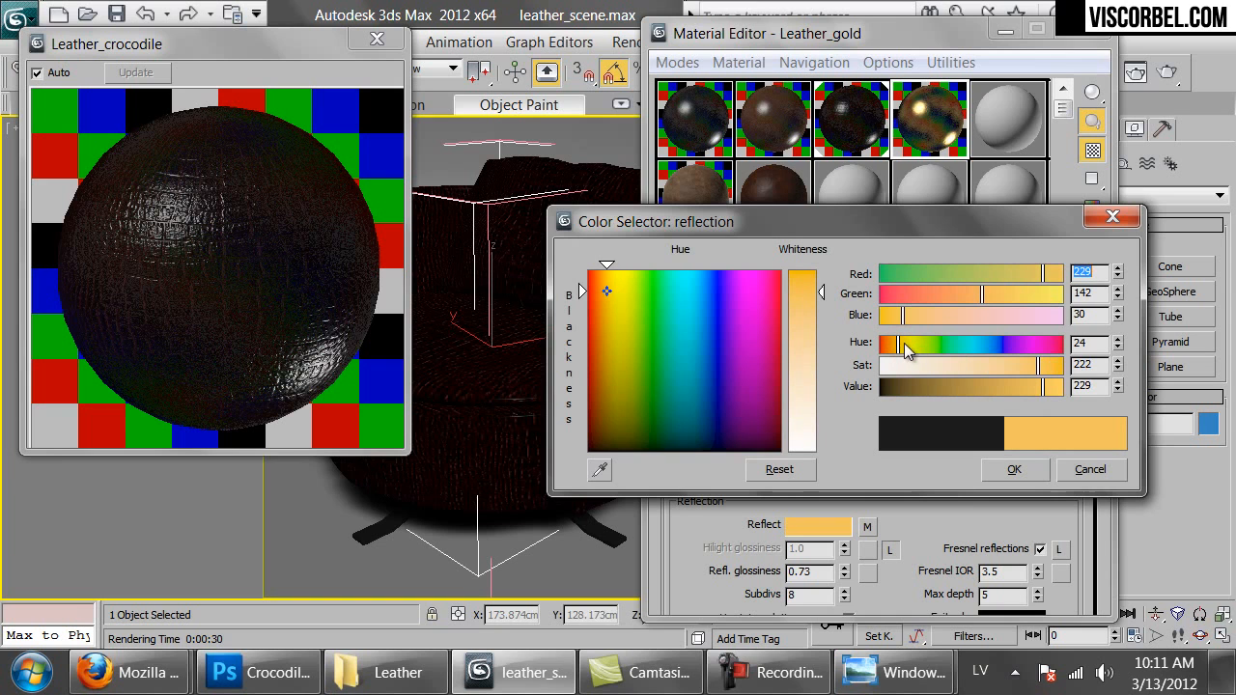
left_click(1053, 365)
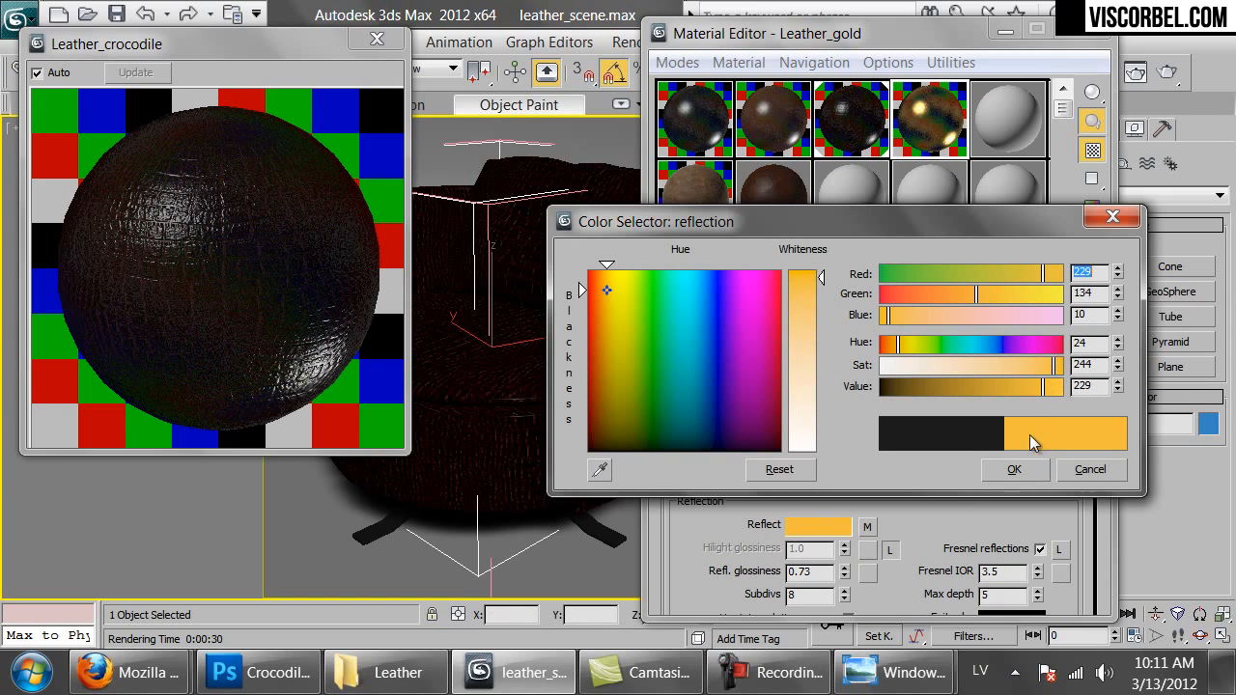
left_click(1014, 470)
Step: Replace the enlarged crocodile preview with one of Leather_gold and assign Leather_gold to the armchair
double_click(929, 117)
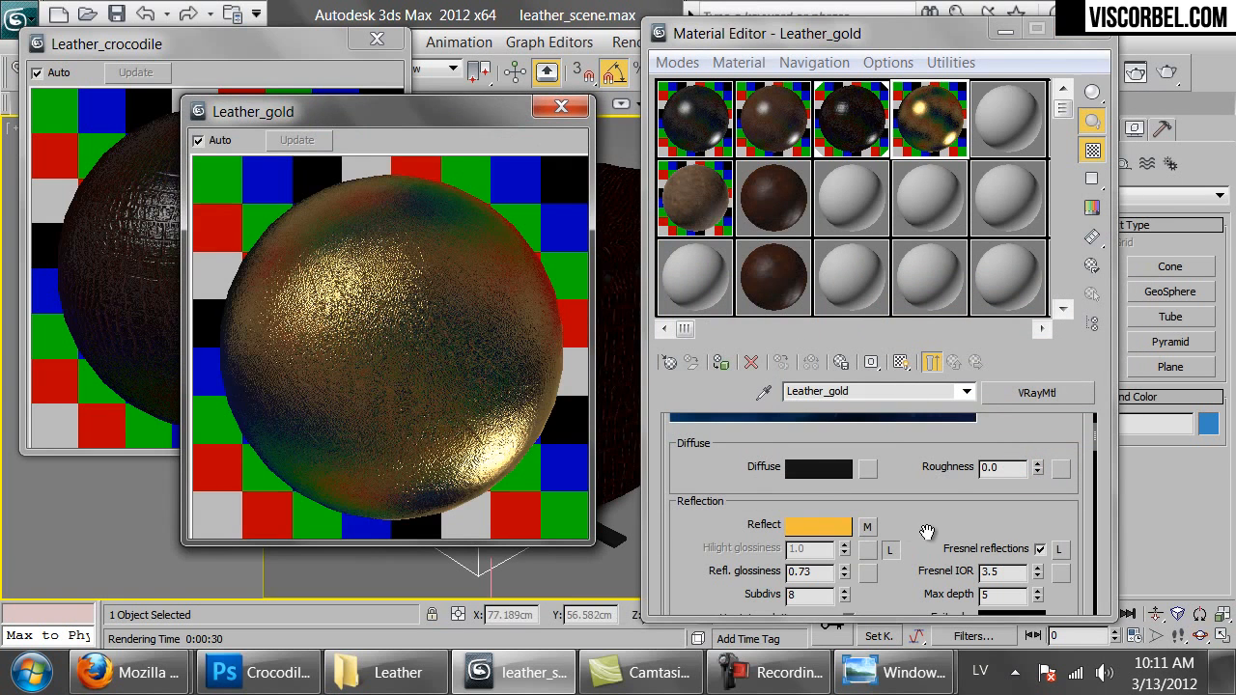
left_click(376, 38)
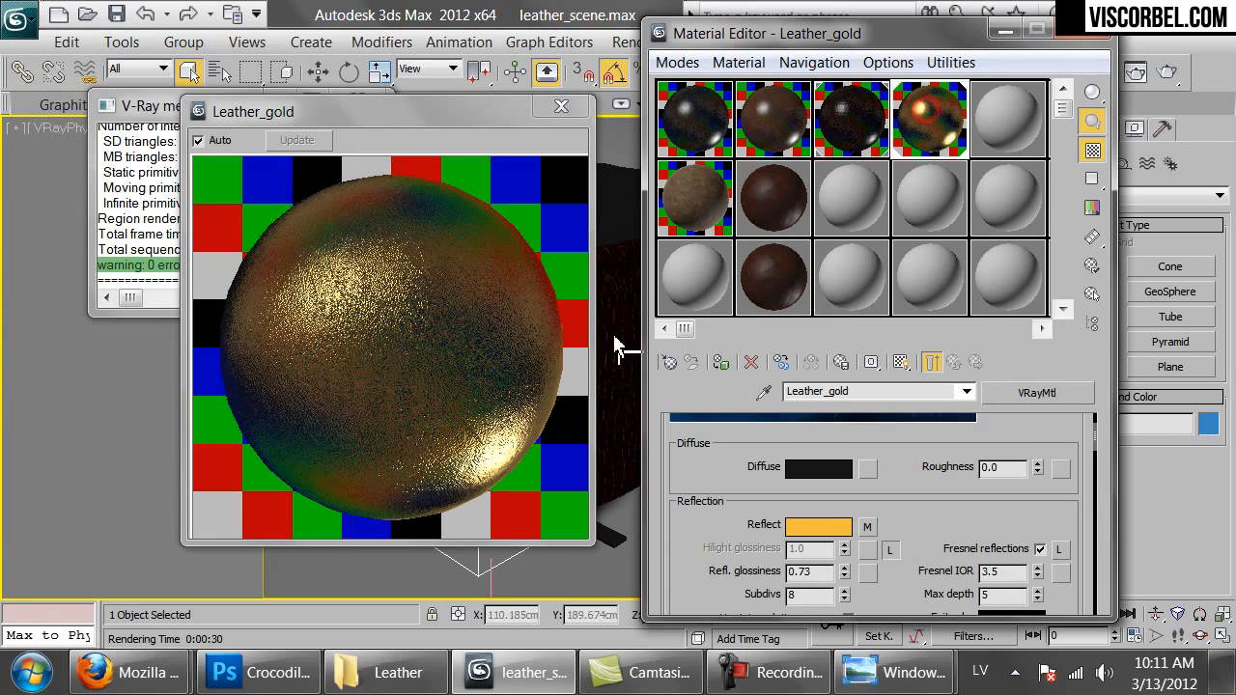
Step: Set Leather_gold's Reflect map amount to 10, the reflection color's hue to 19 and the reflection glossiness to 0.7
scroll(936, 516, "down", 10)
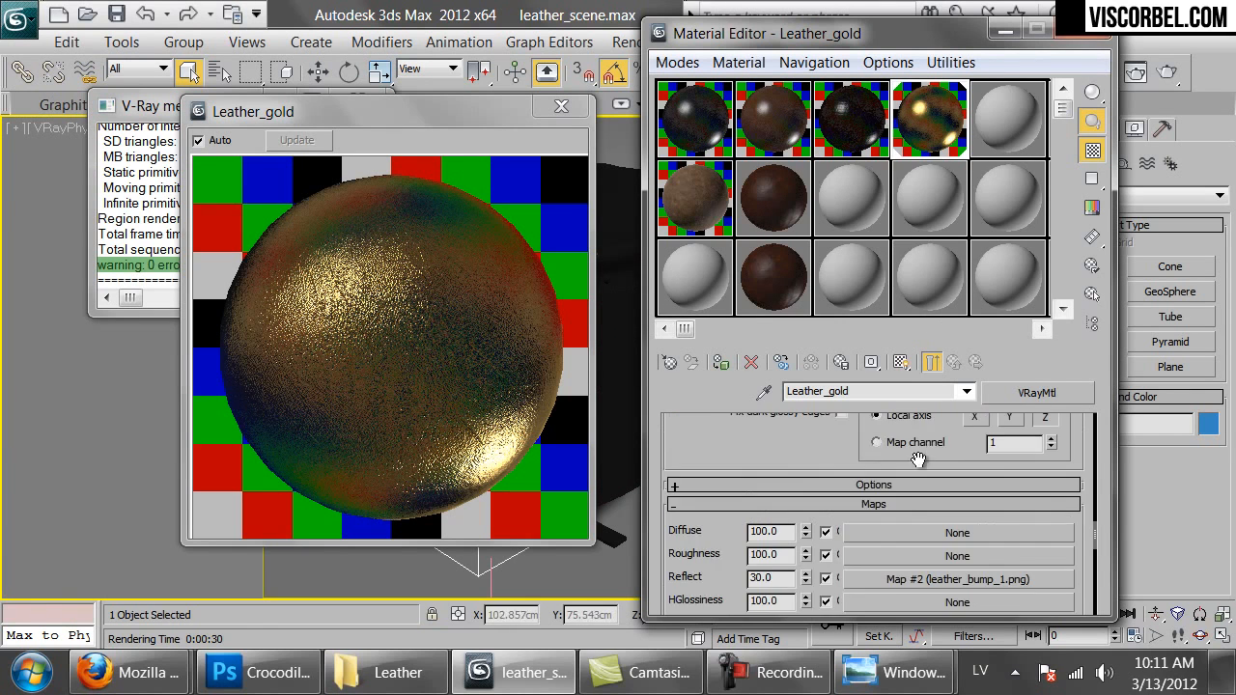
double_click(777, 492)
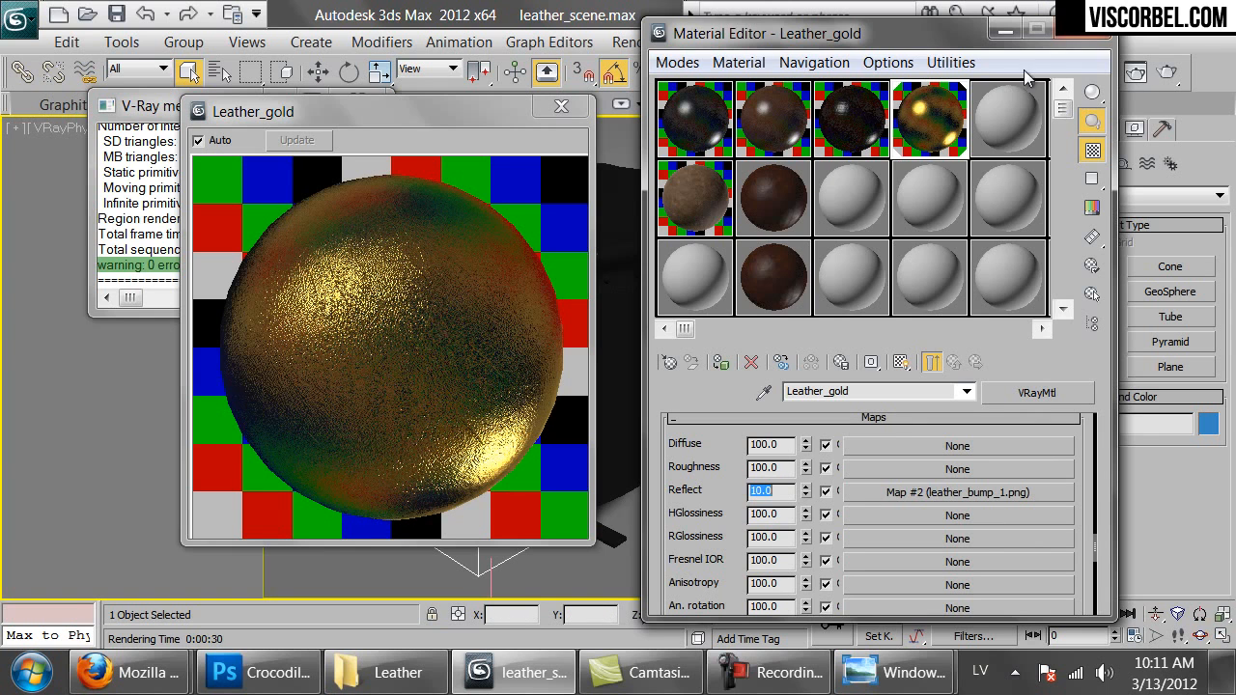
scroll(833, 449, "up", 10)
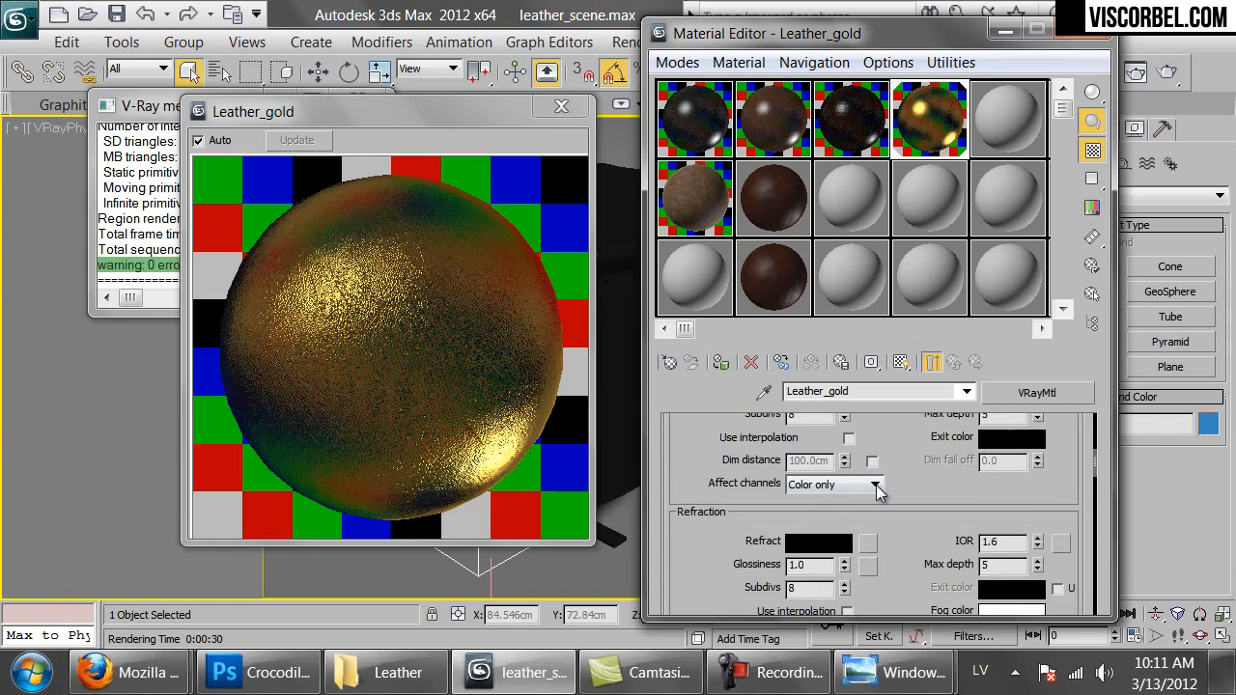
left_click(843, 550)
left_click_drag(905, 343, 896, 342)
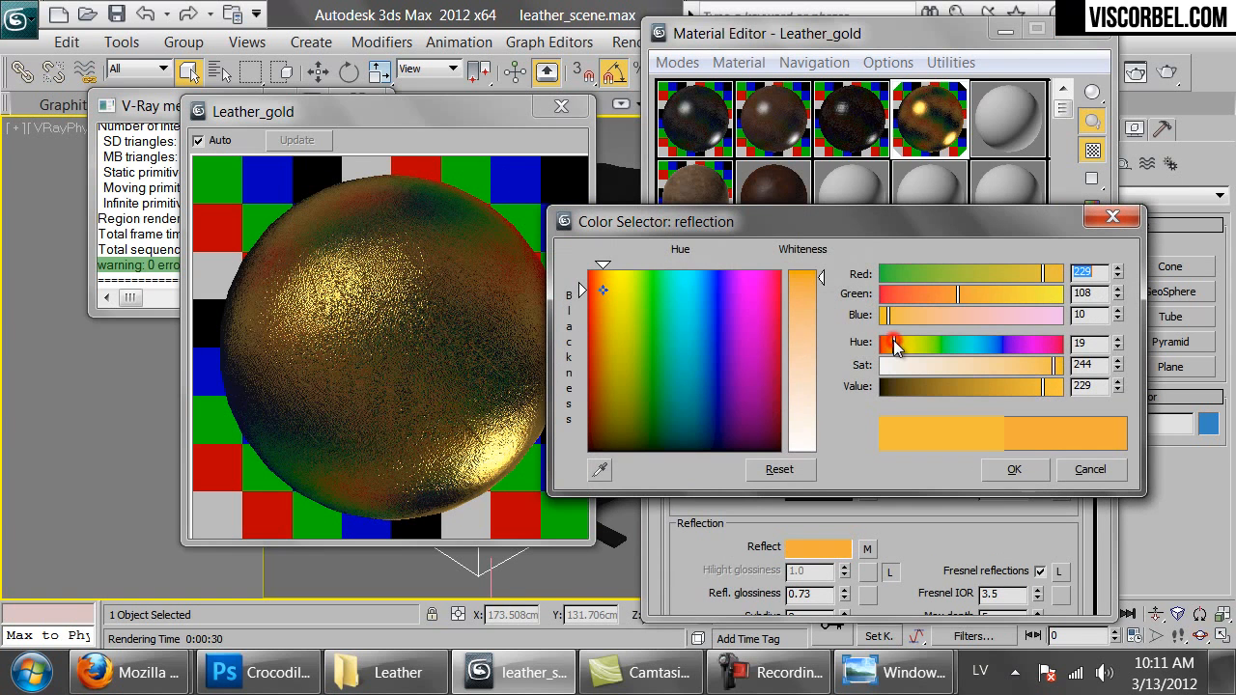
left_click(1011, 470)
left_click_drag(910, 550, 899, 419)
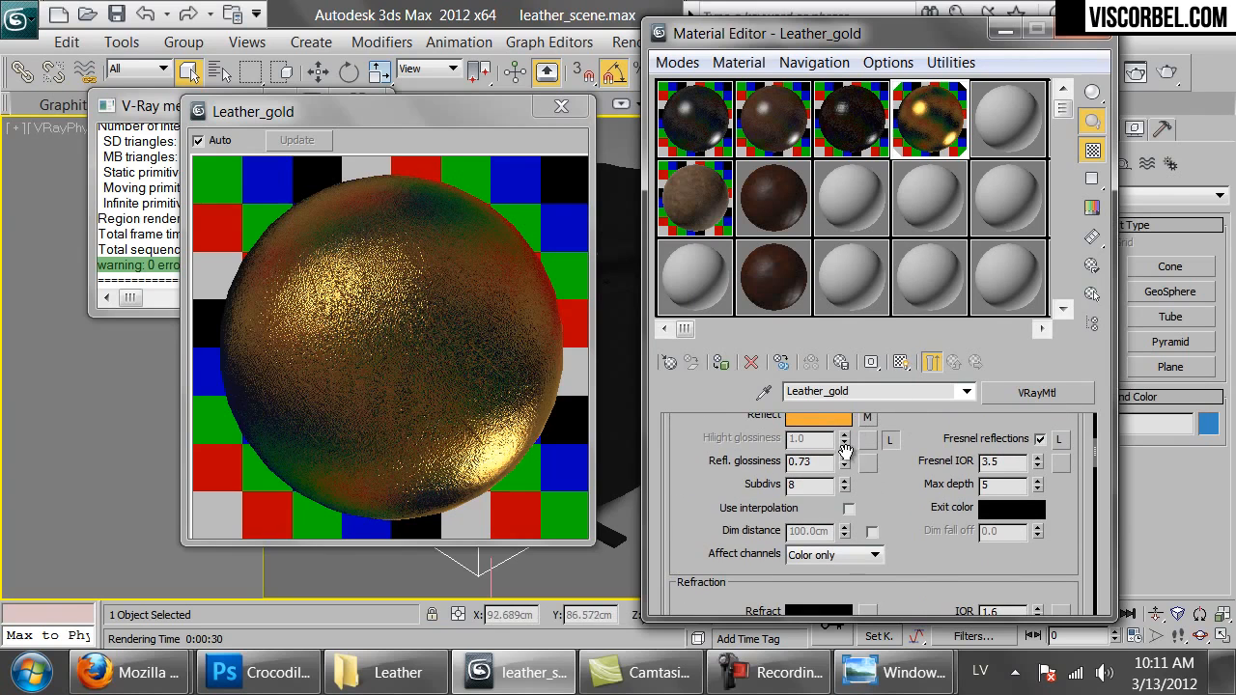
left_click(845, 469)
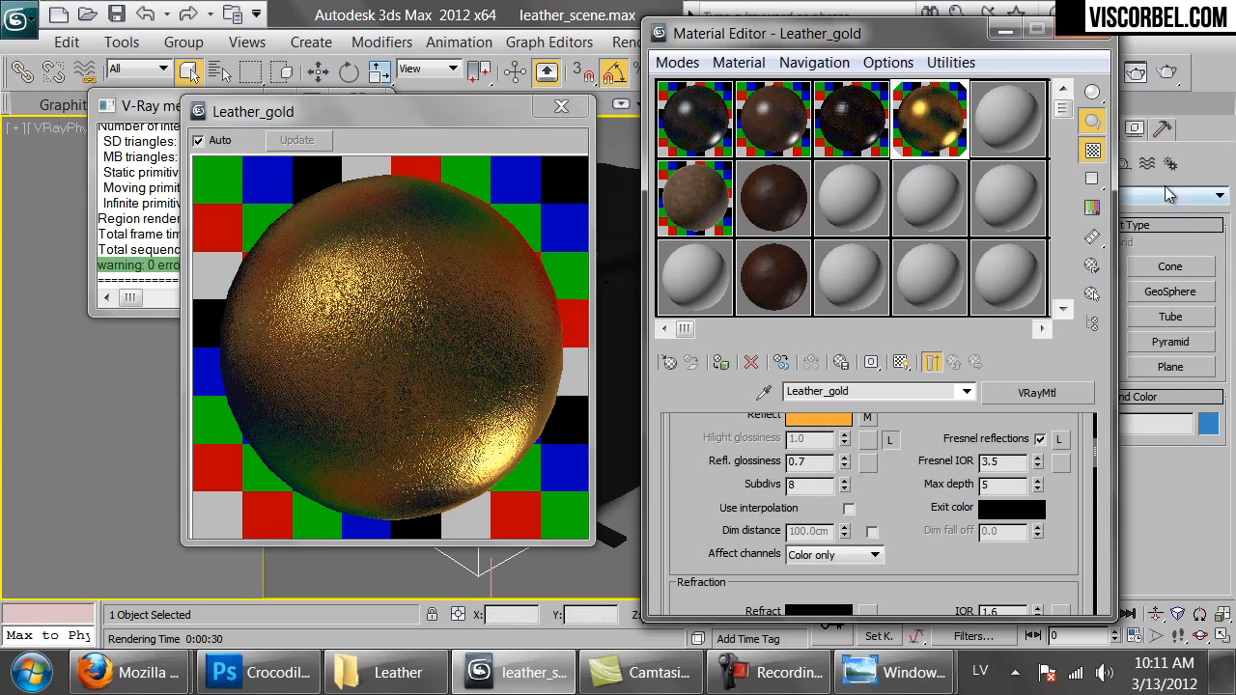
Step: Test-render the armchair, inspect the gold leather on the cushion and armrest up close, and cancel the render
left_click(1165, 73)
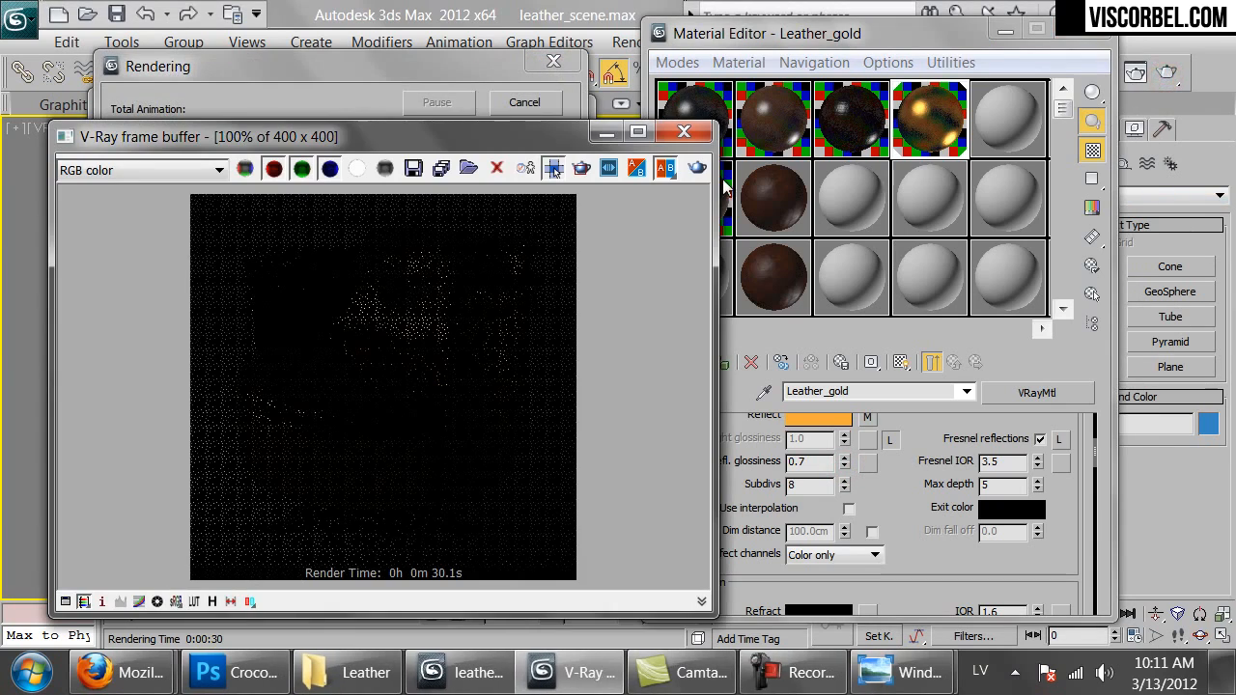
scroll(357, 338, "down", 1)
scroll(355, 347, "up", 1)
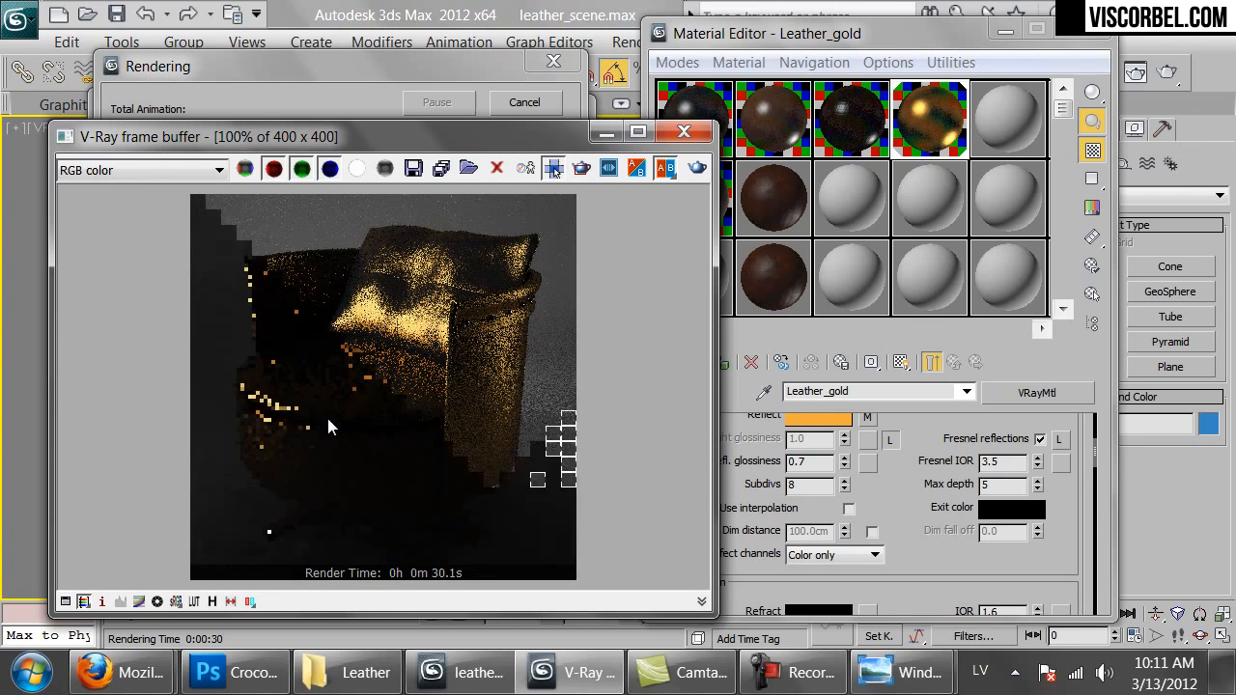
scroll(298, 425, "up", 1)
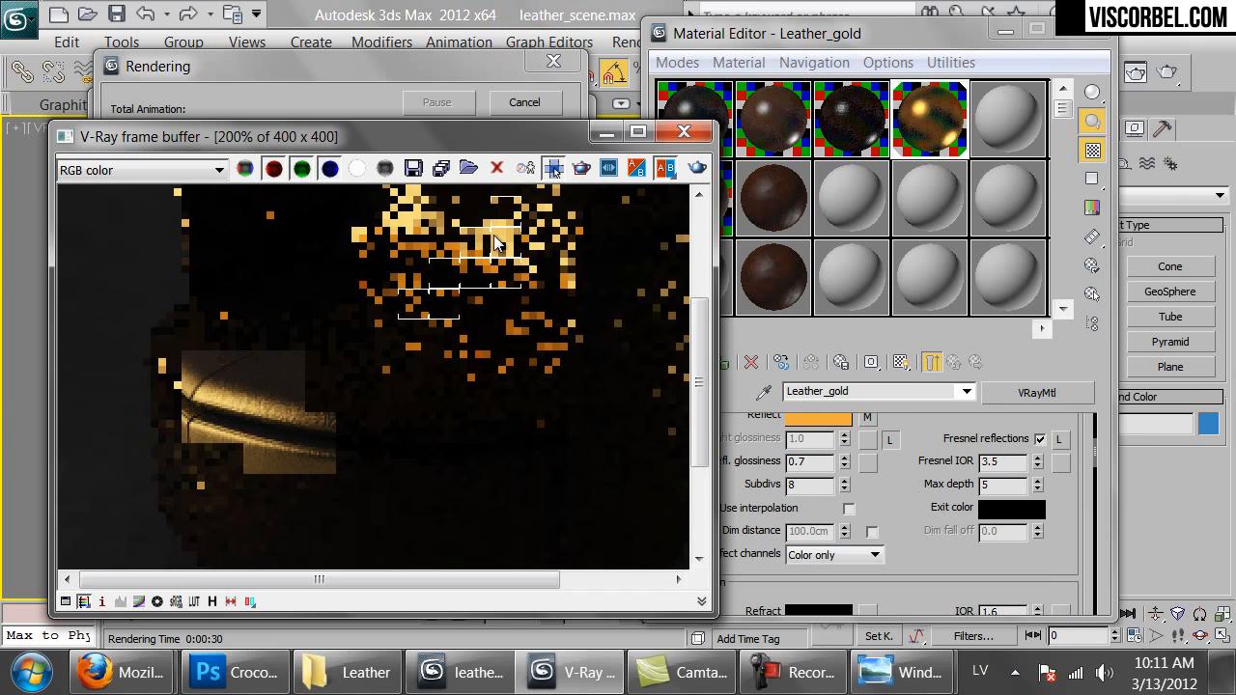
middle_click_drag(494, 235, 414, 350)
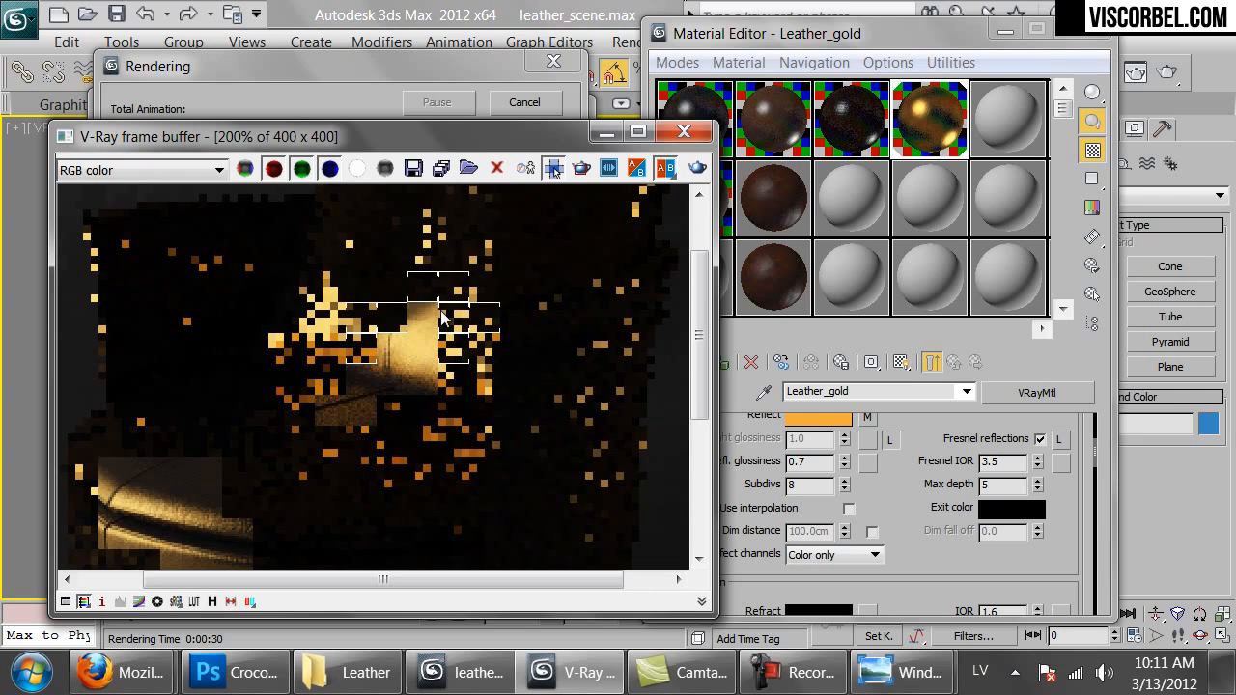
scroll(413, 347, "down", 1)
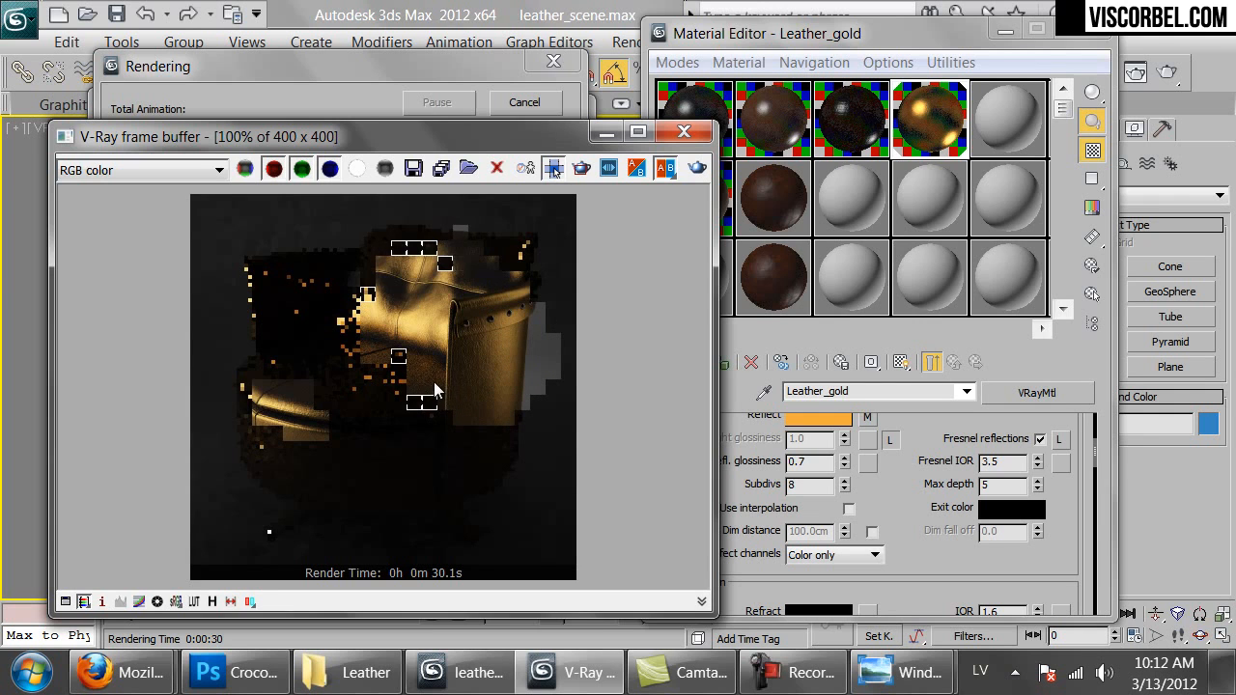
scroll(439, 309, "down", 1)
scroll(439, 308, "up", 1)
left_click(536, 104)
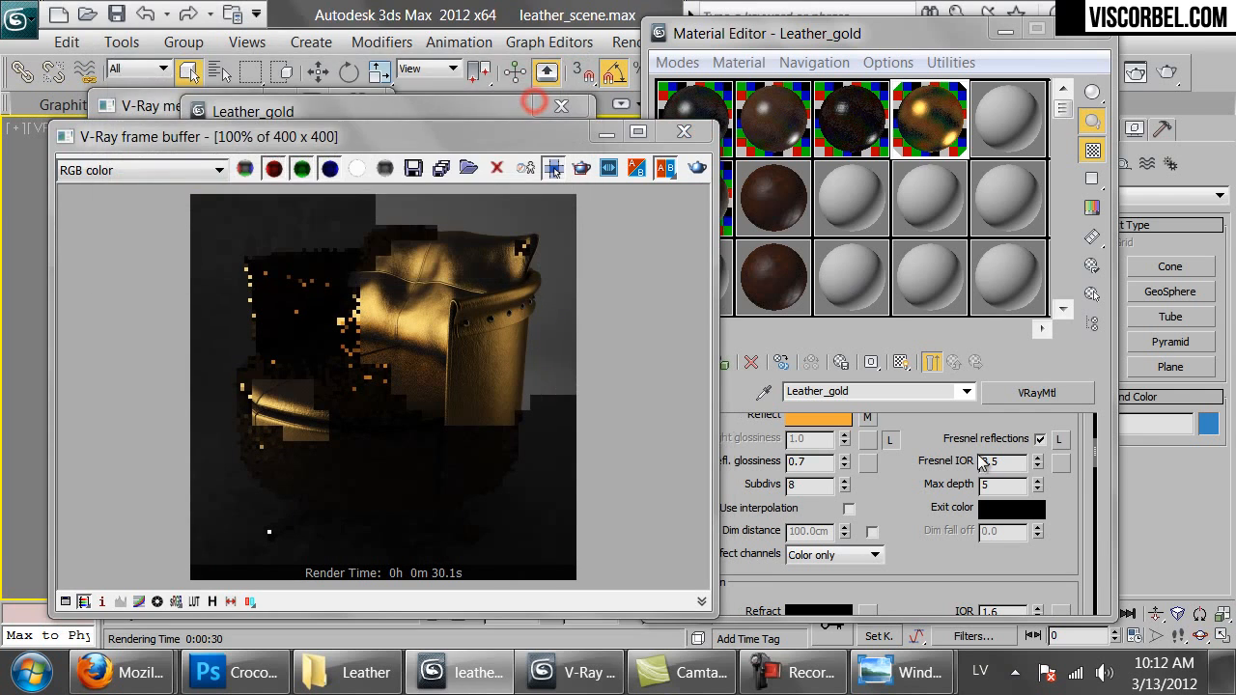
Step: Wrap Leather_gold's bump Mix map in a new Mix map, keeping the existing one as the Color #1 sub-map
left_click_drag(905, 526, 891, 34)
scroll(840, 483, "down", 5)
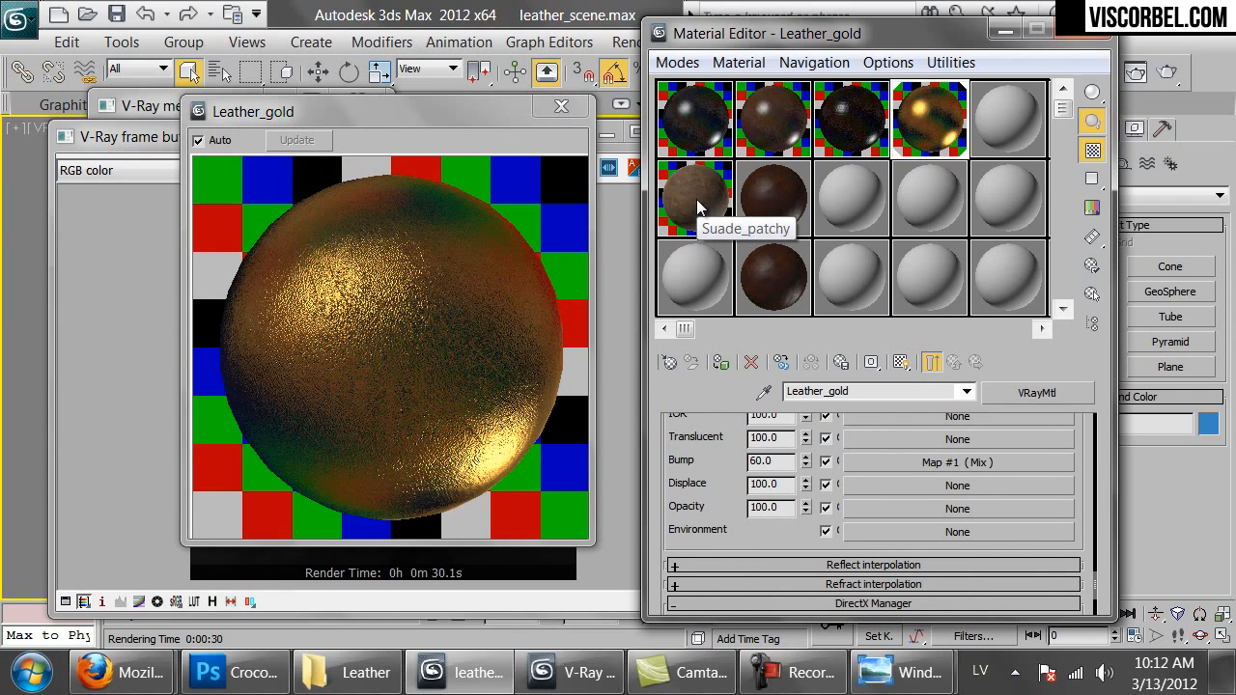
left_click(961, 462)
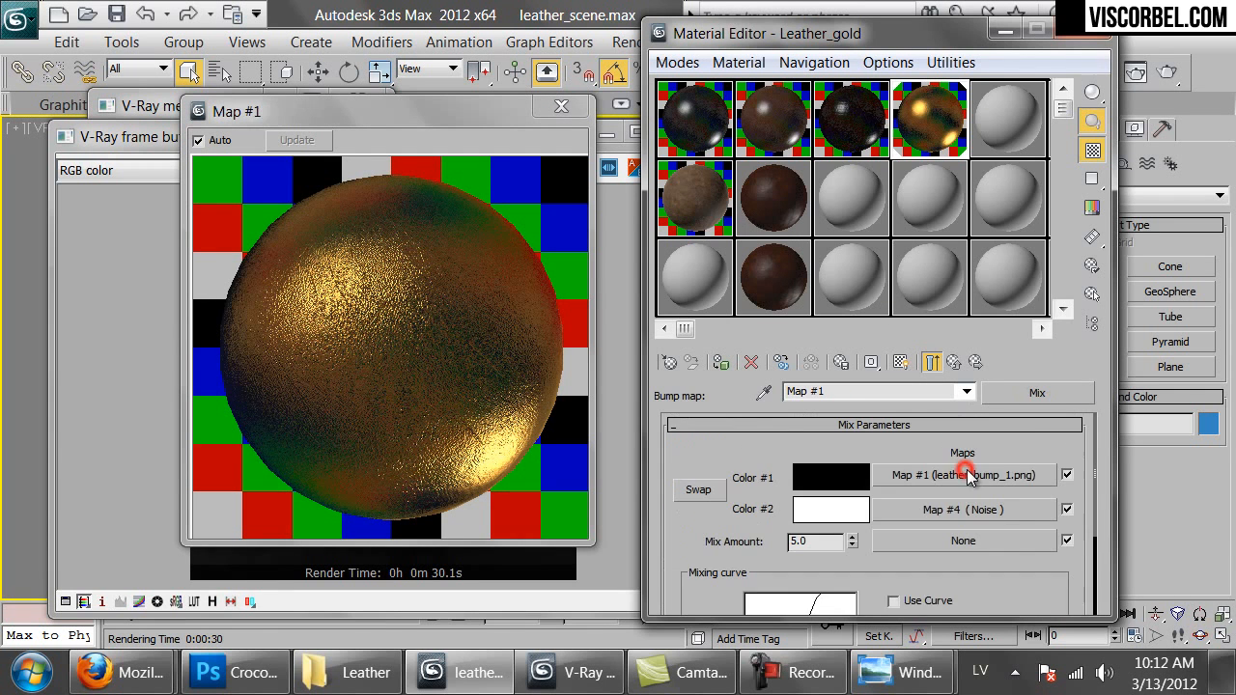
left_click(1029, 394)
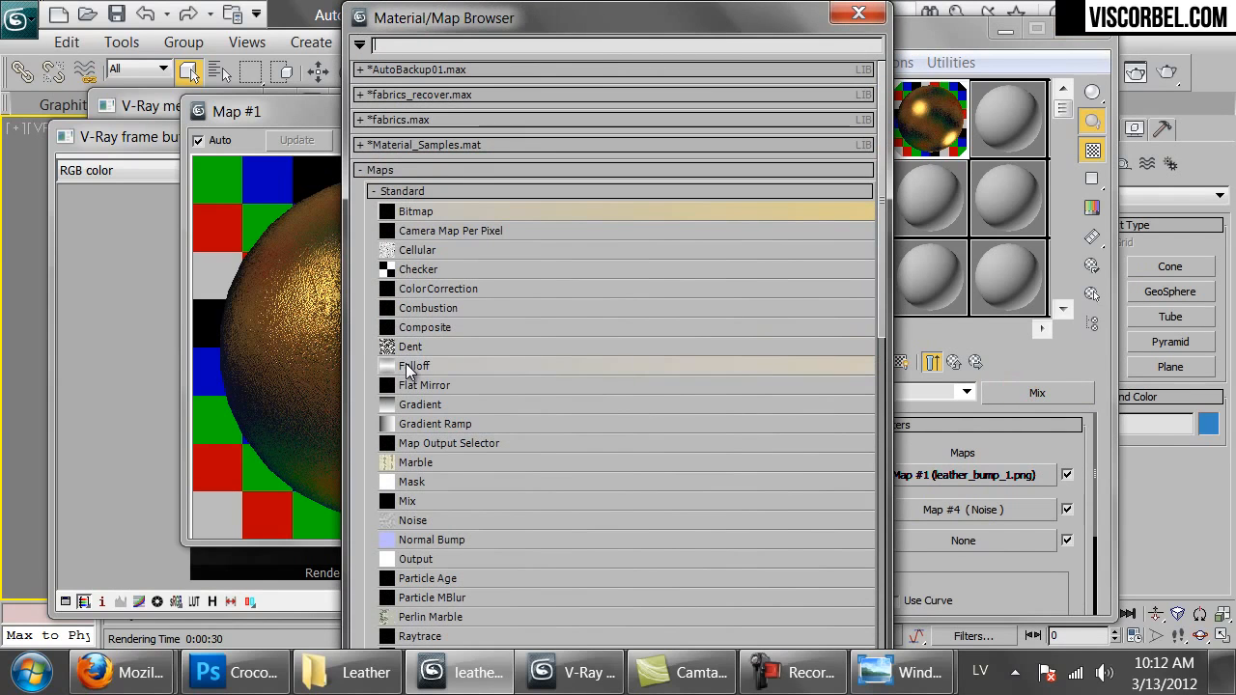
double_click(419, 499)
left_click(828, 378)
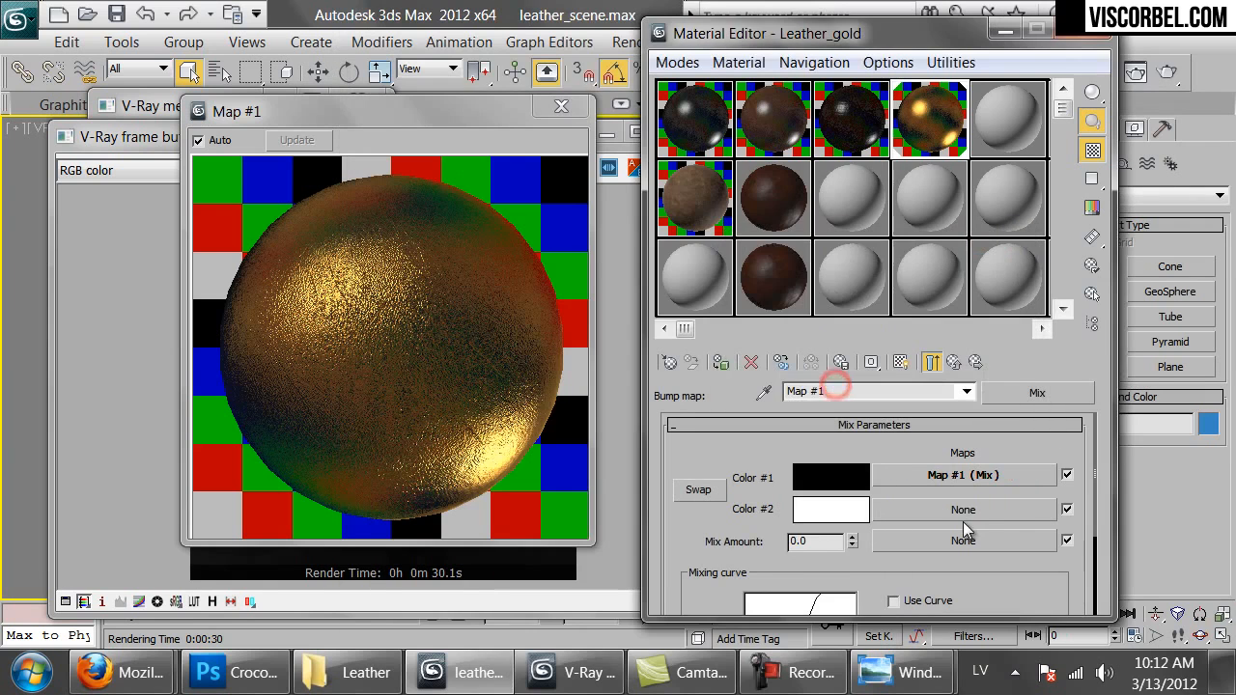
Step: Load fabric_folds.png from the Fabrics folder as a Bitmap in the new Mix map's Color #2 and close the enlarged preview
left_click(956, 519)
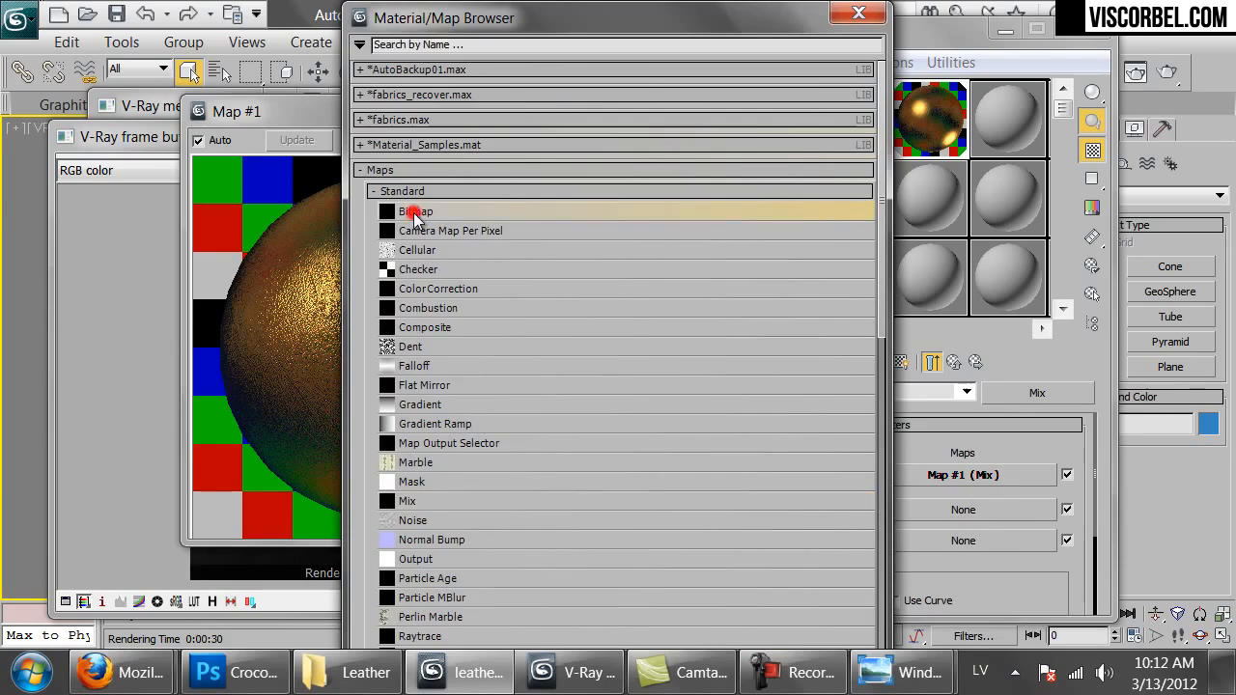
double_click(409, 209)
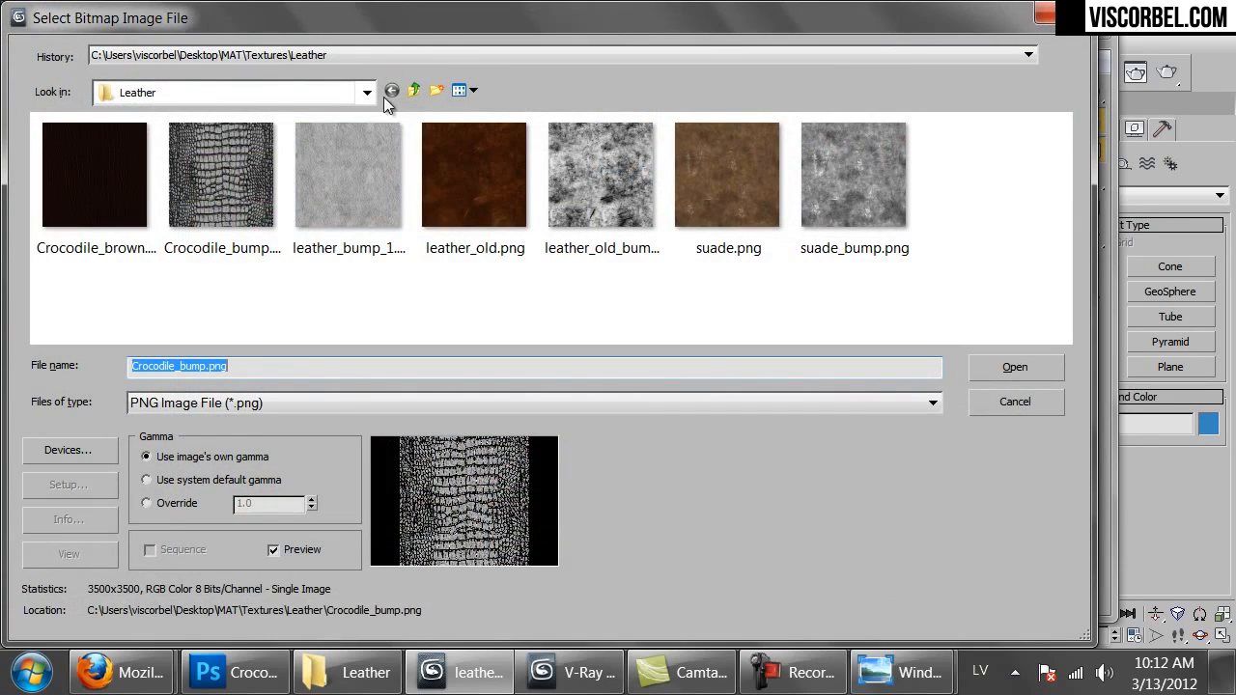
left_click(413, 91)
double_click(111, 176)
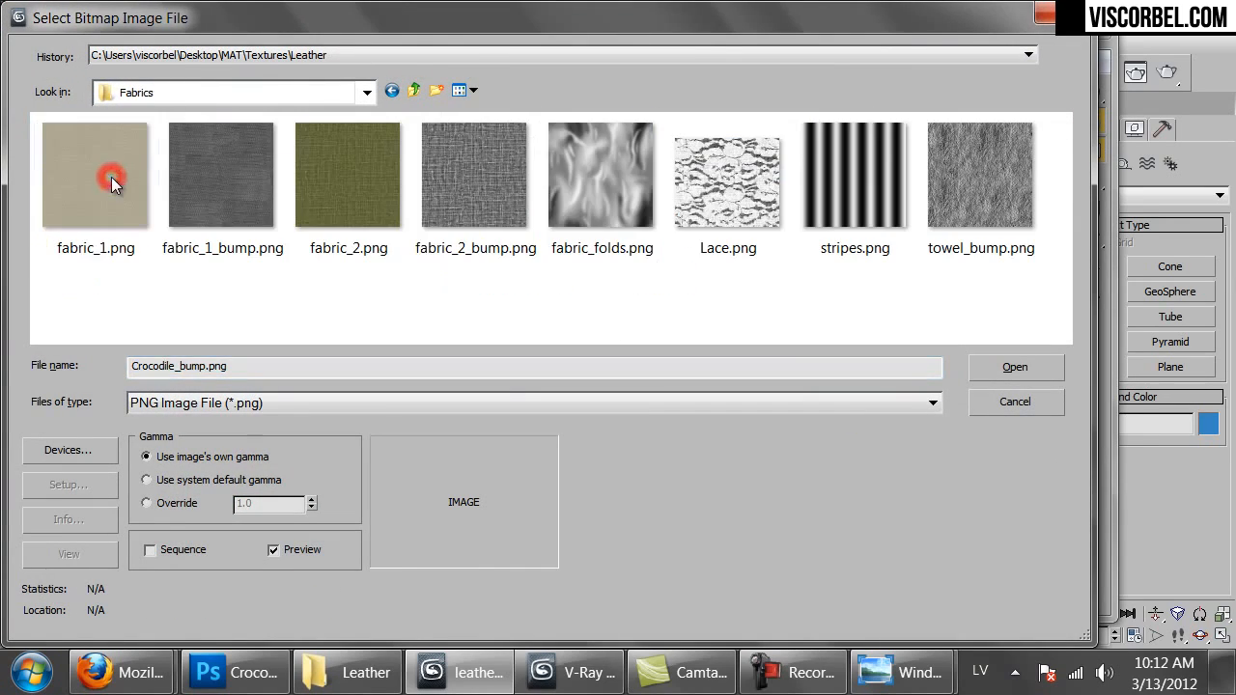
double_click(557, 223)
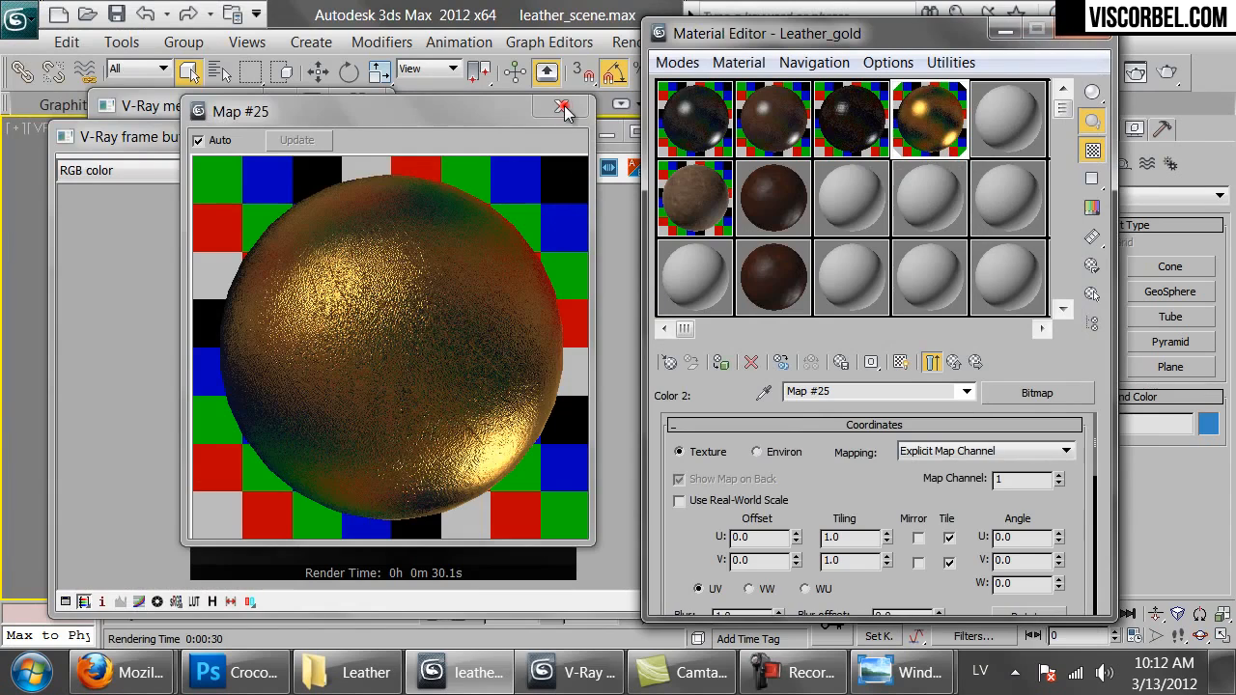
left_click(564, 105)
left_click_drag(543, 122, 406, 164)
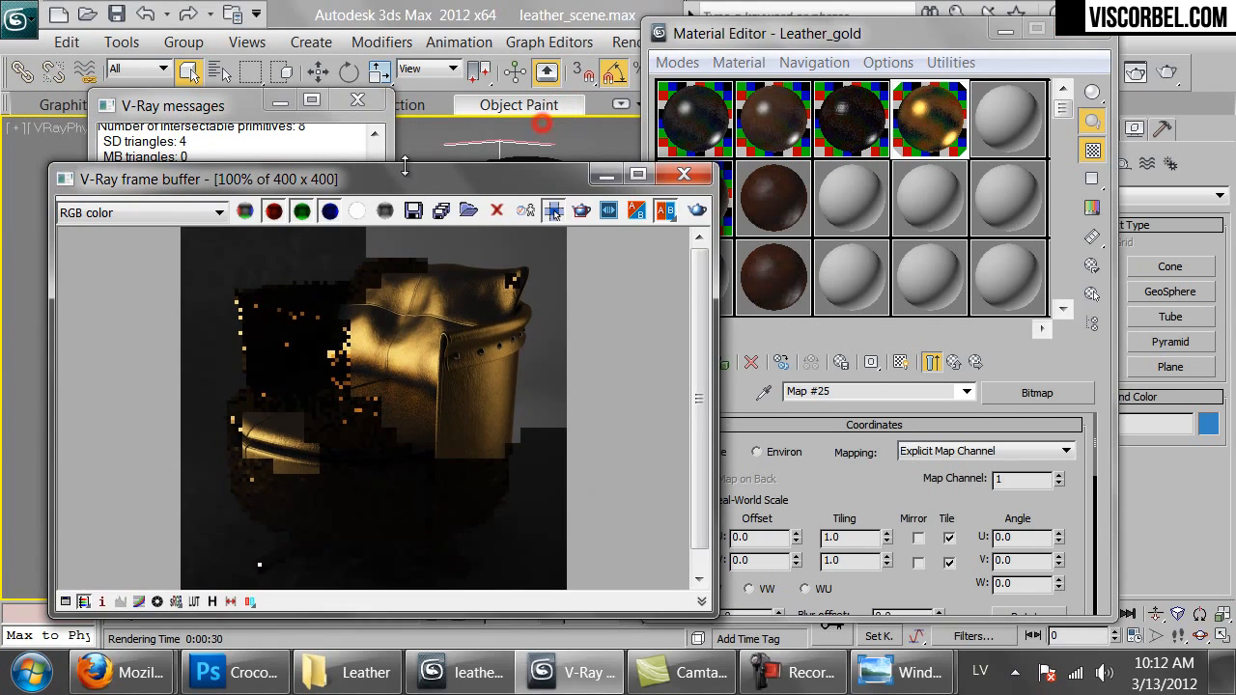
Step: Close the rendered image and show the fabric_folds.png bitmap on the armchair in the viewport
left_click(685, 175)
left_click(903, 362)
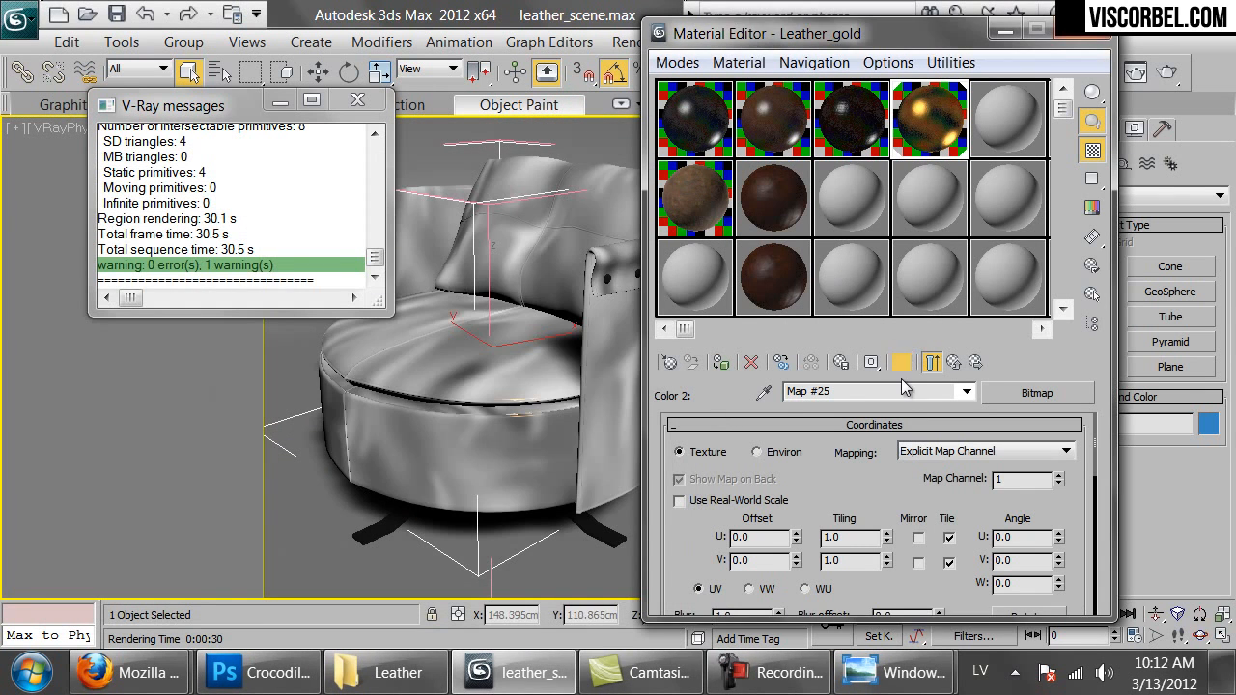
Step: Try a tiling of 3.0 in U and 2.5 in V for the fabric folds bitmap
double_click(858, 537)
type("3")
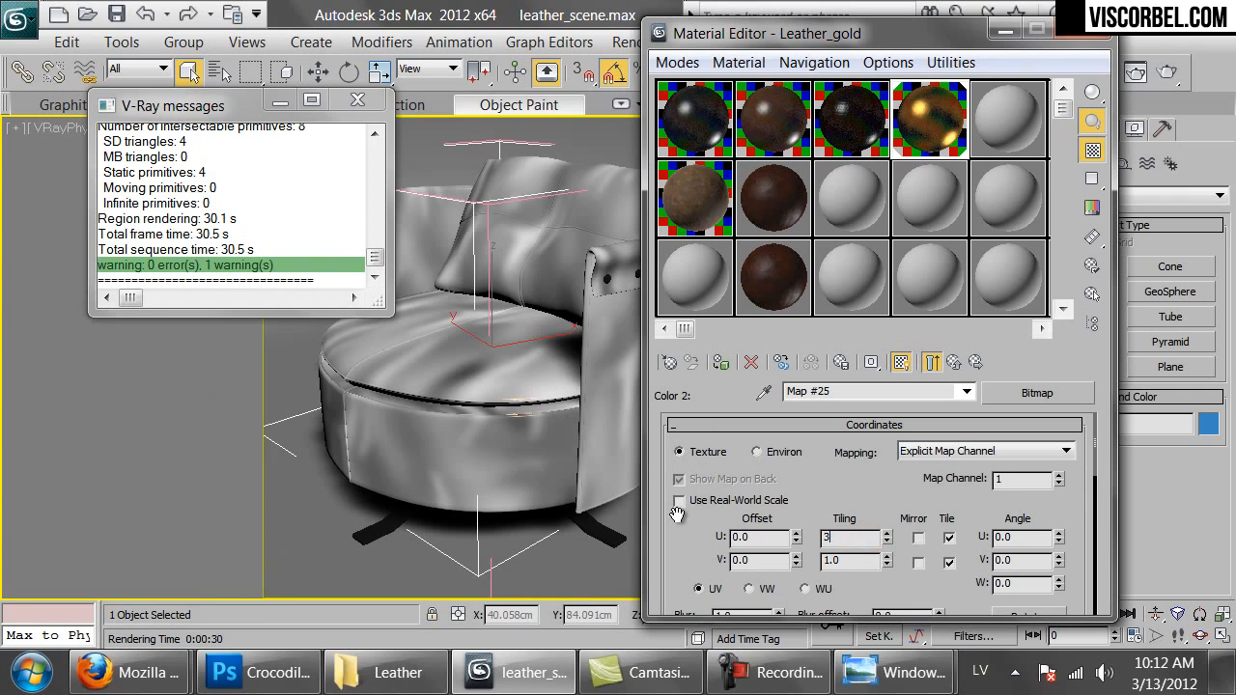
key("Tab")
type("2.5")
key("Return")
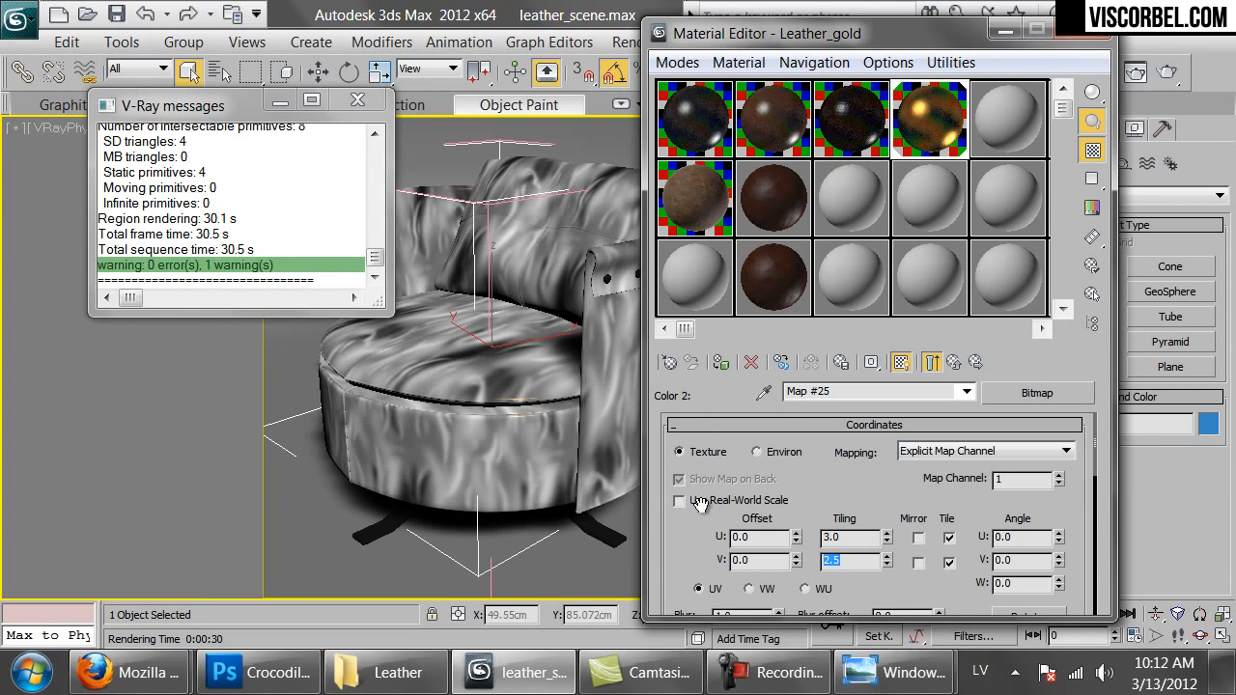
Step: Set the fabric folds bitmap's tiling to 2.0 in U and 1.5 in V
double_click(846, 539)
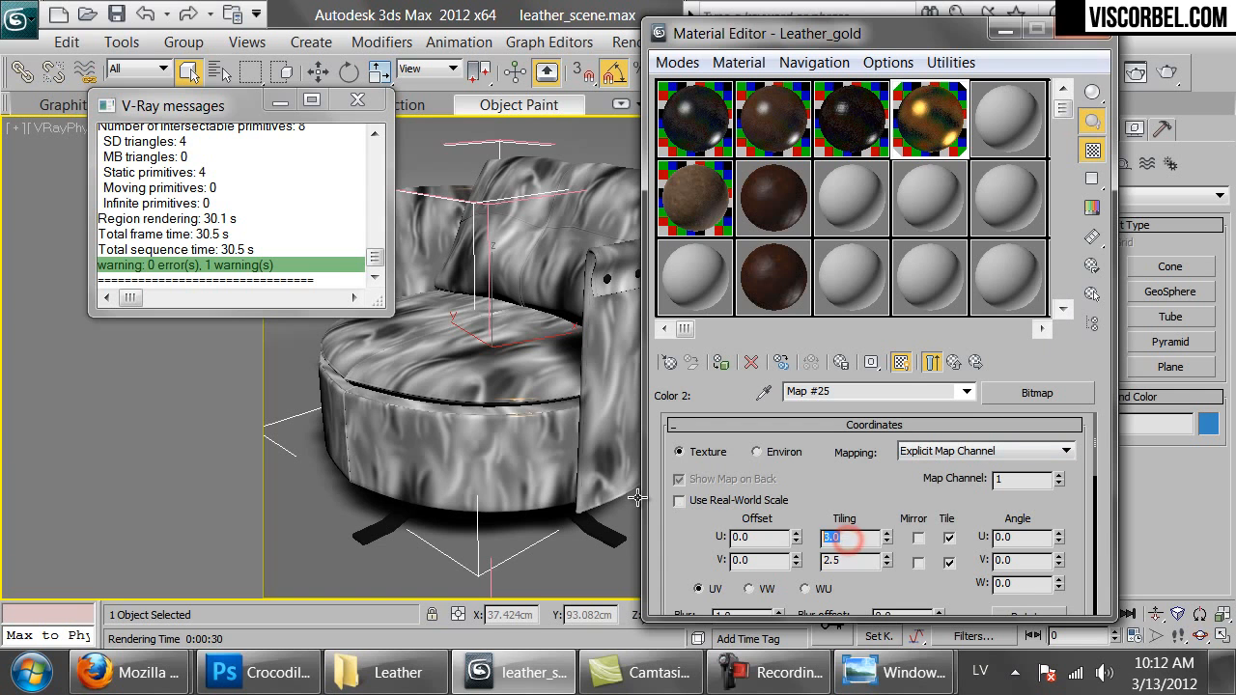
type("2")
key("Return")
type("1.5")
key("Return")
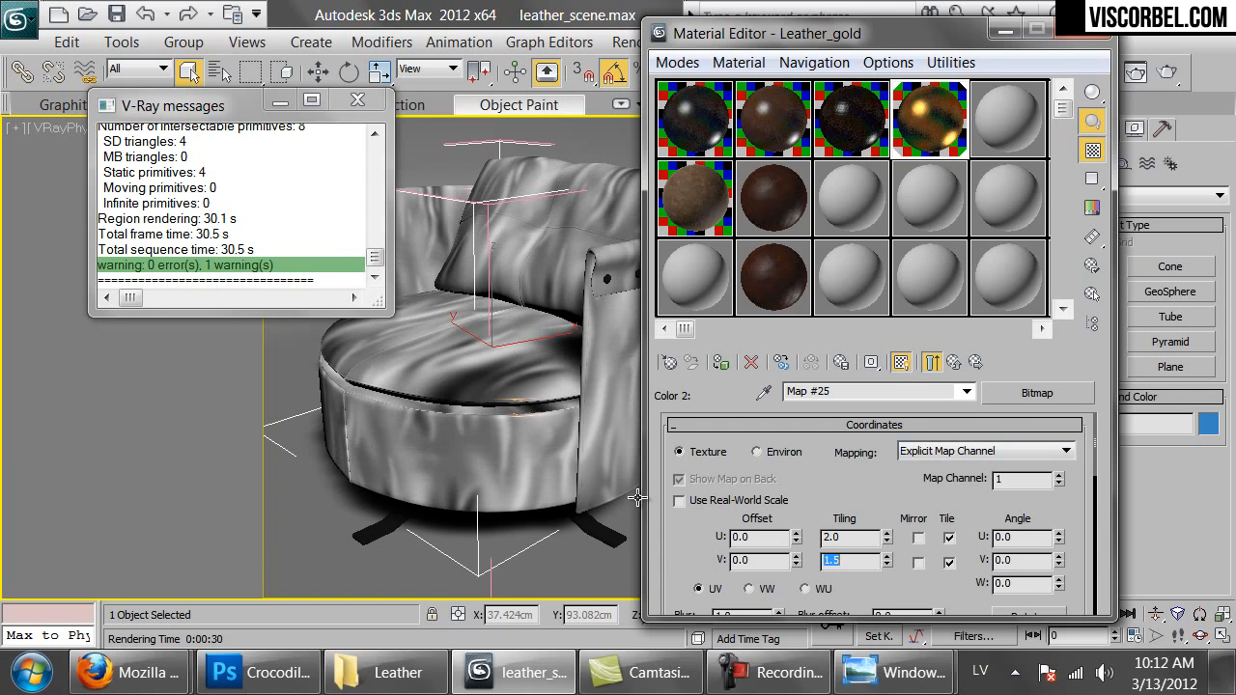
Step: Set the Mix Amount to 70 in the bump Mix map that blends in the fabric folds
left_click(973, 362)
double_click(816, 544)
type("70")
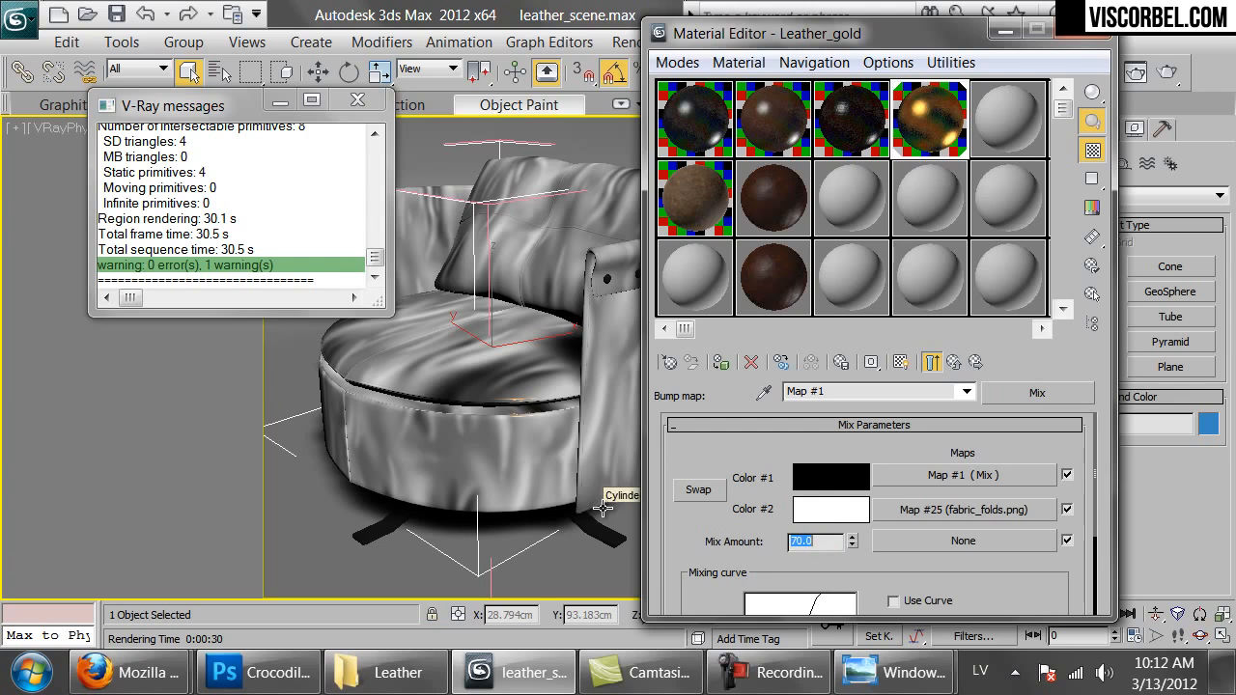
Step: Set Leather_gold's Bump amount to 120 and start a test render of the armchair
left_click(952, 362)
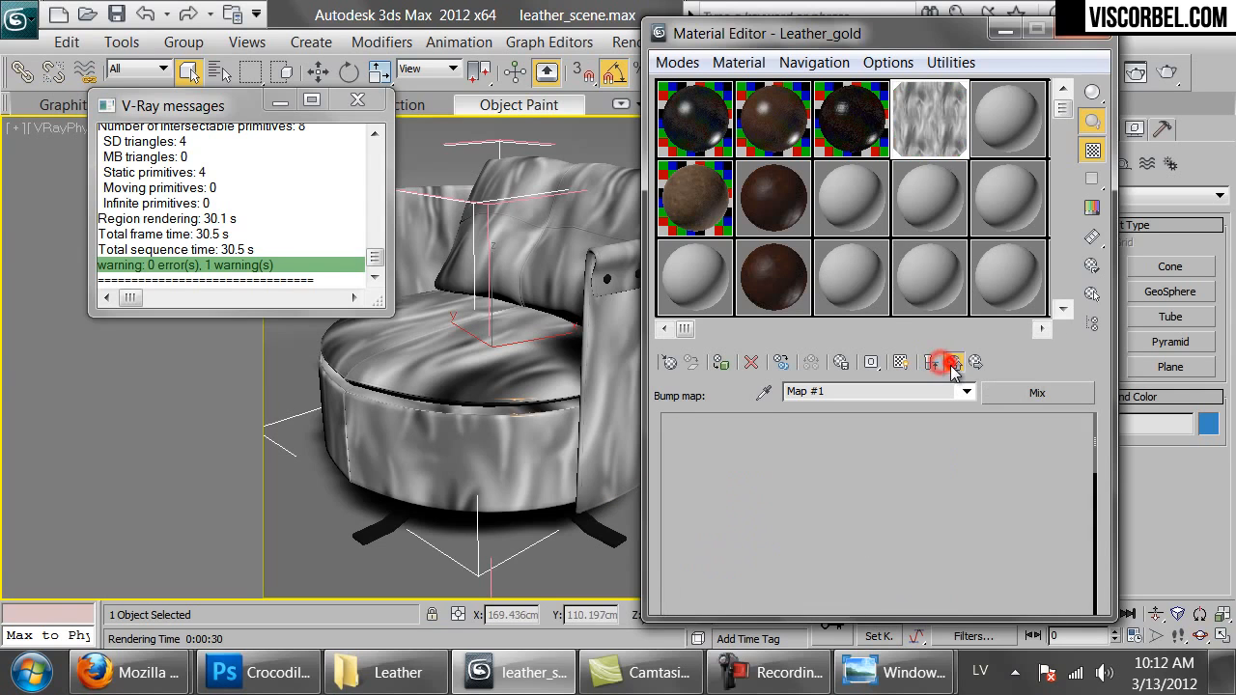
double_click(772, 463)
type("120")
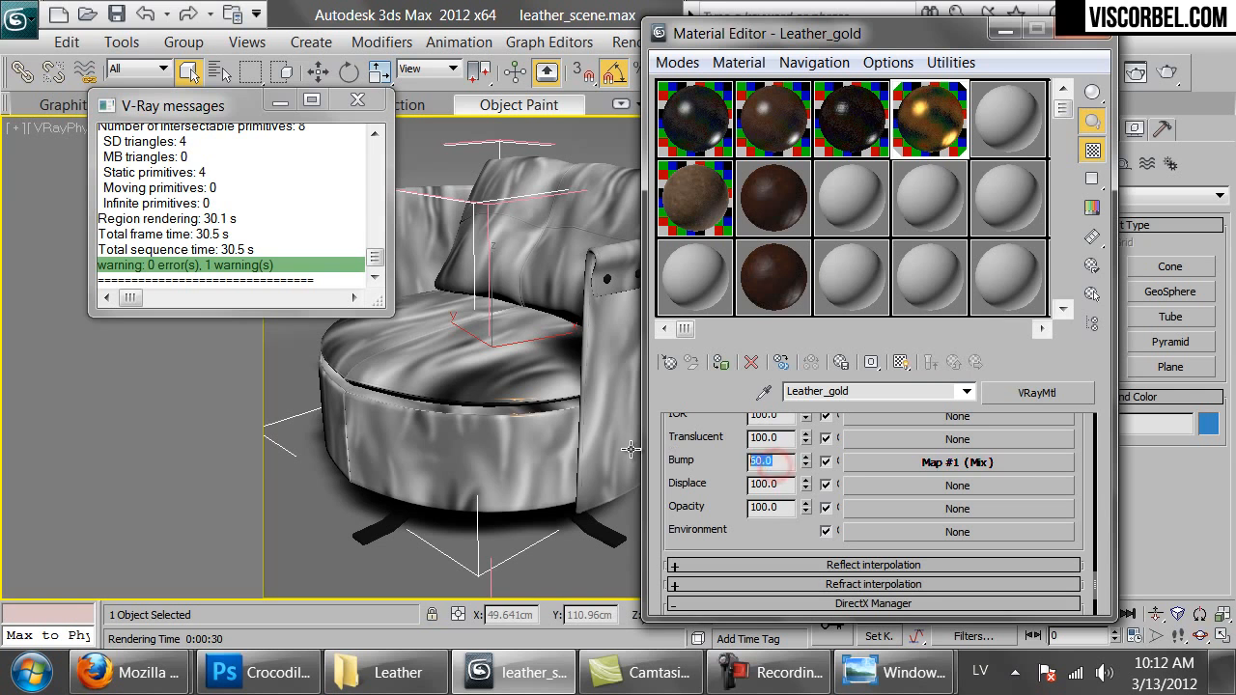
key("Return")
left_click(1149, 69)
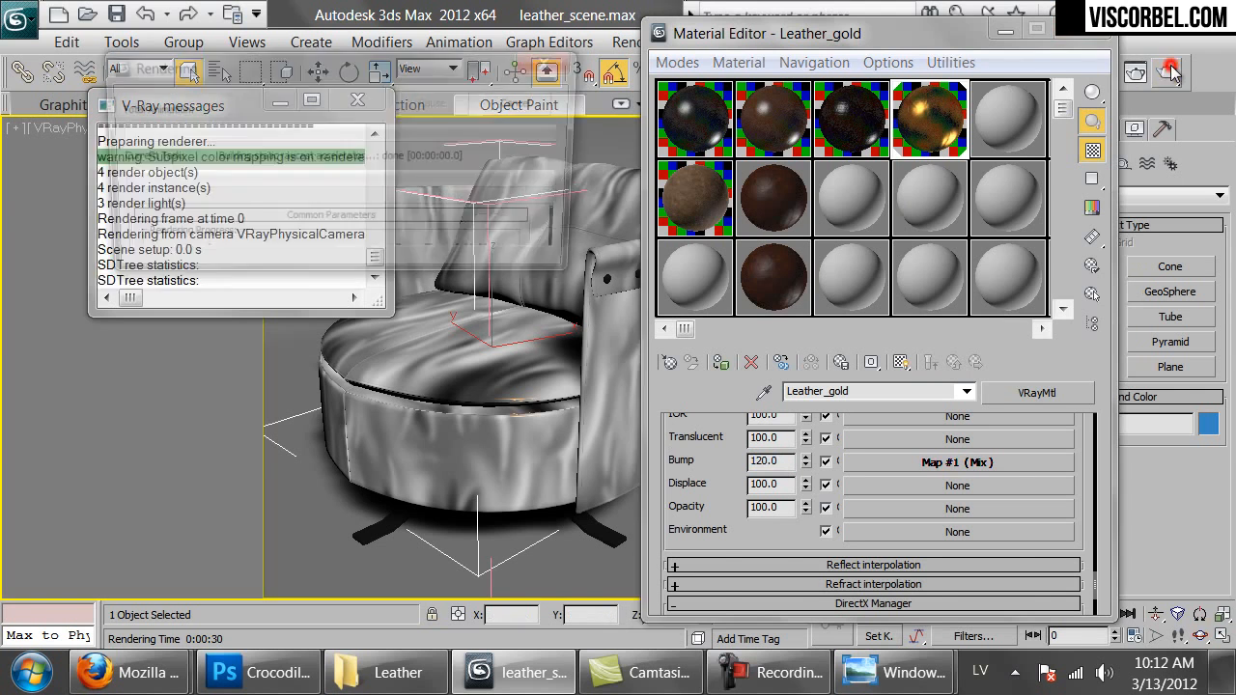